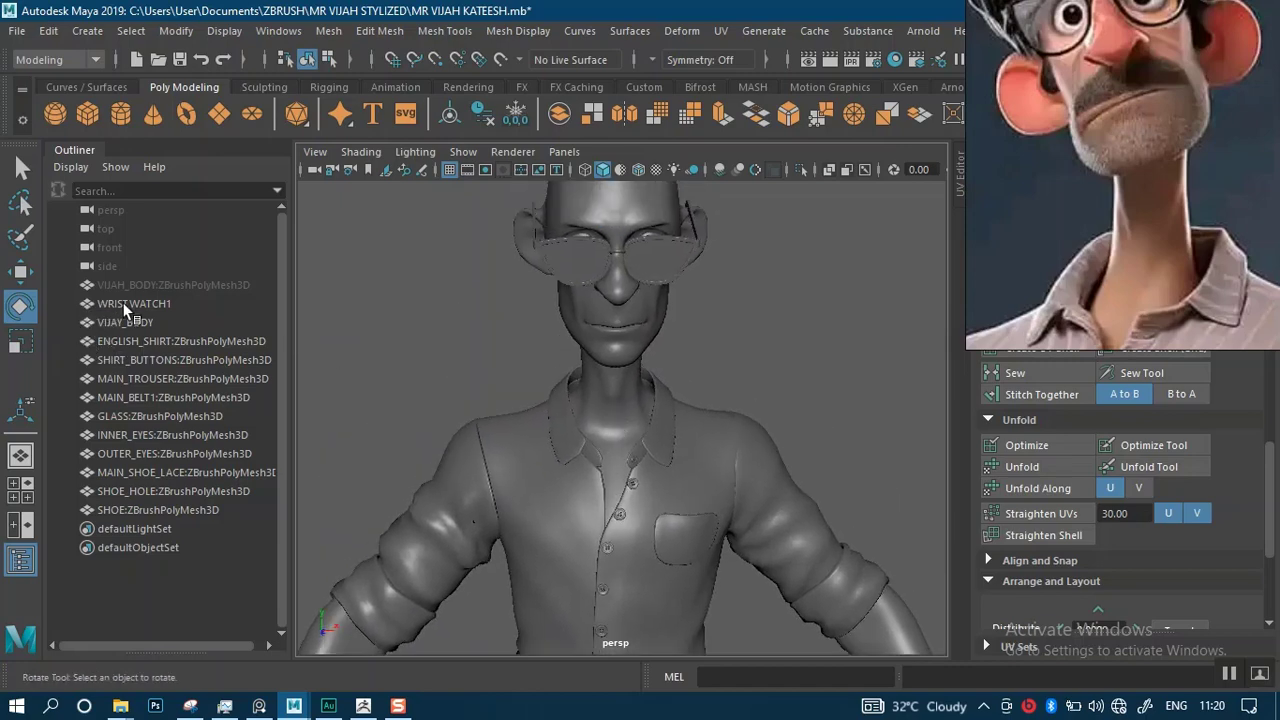
Export only the WRISTWATCH1 mesh in OBJexport format to the ZEXPORT folder, replacing the existing WRISTWATCH.OBJ.
left_click(122, 321)
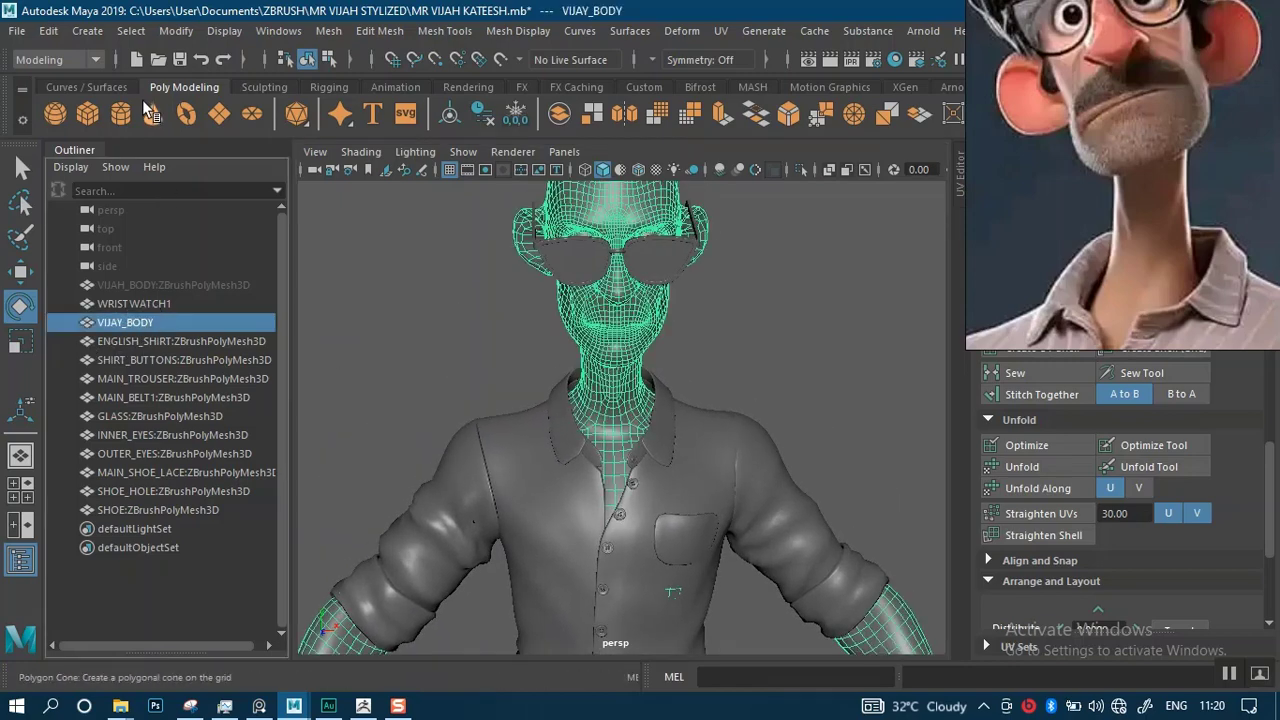
left_click(134, 304)
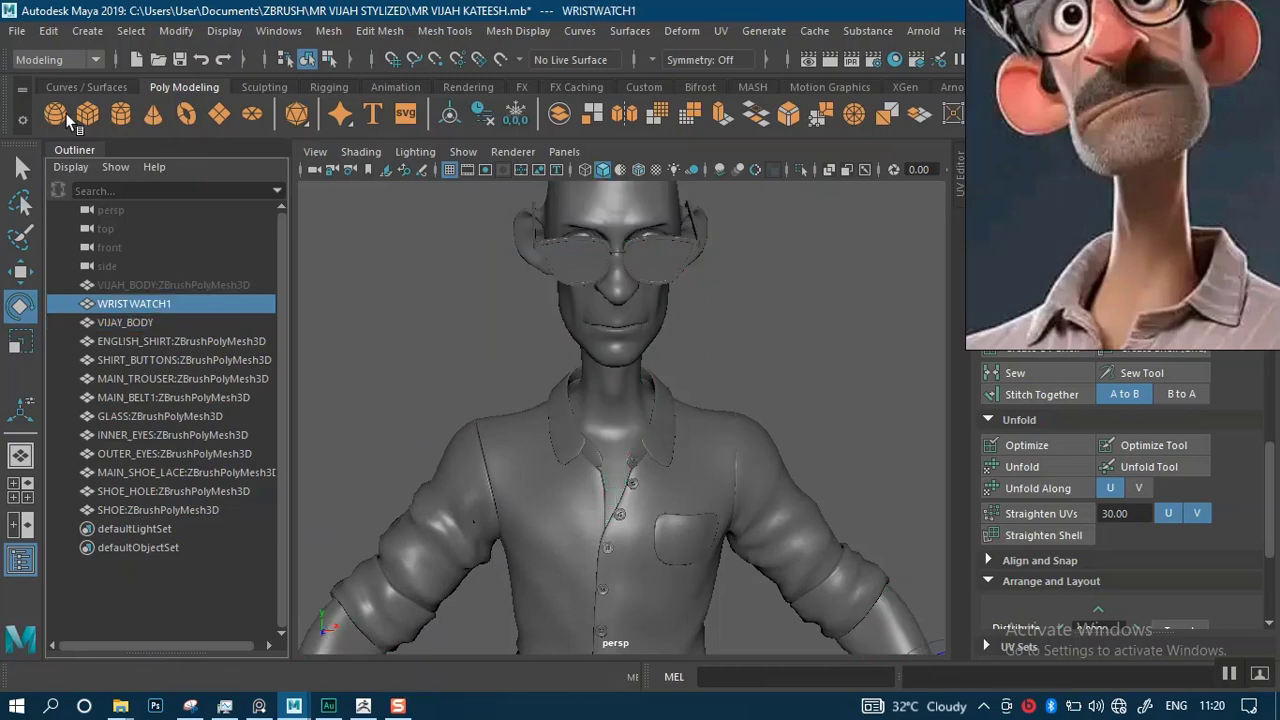
left_click(17, 31)
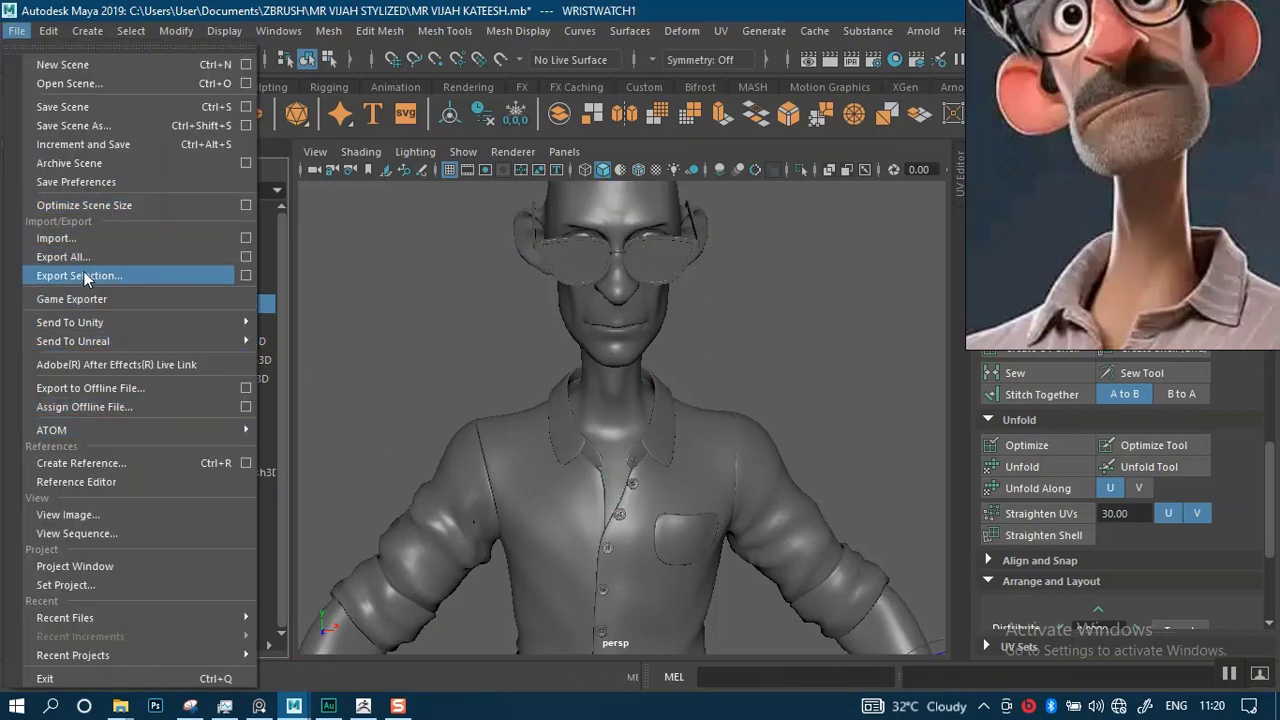
left_click(355, 312)
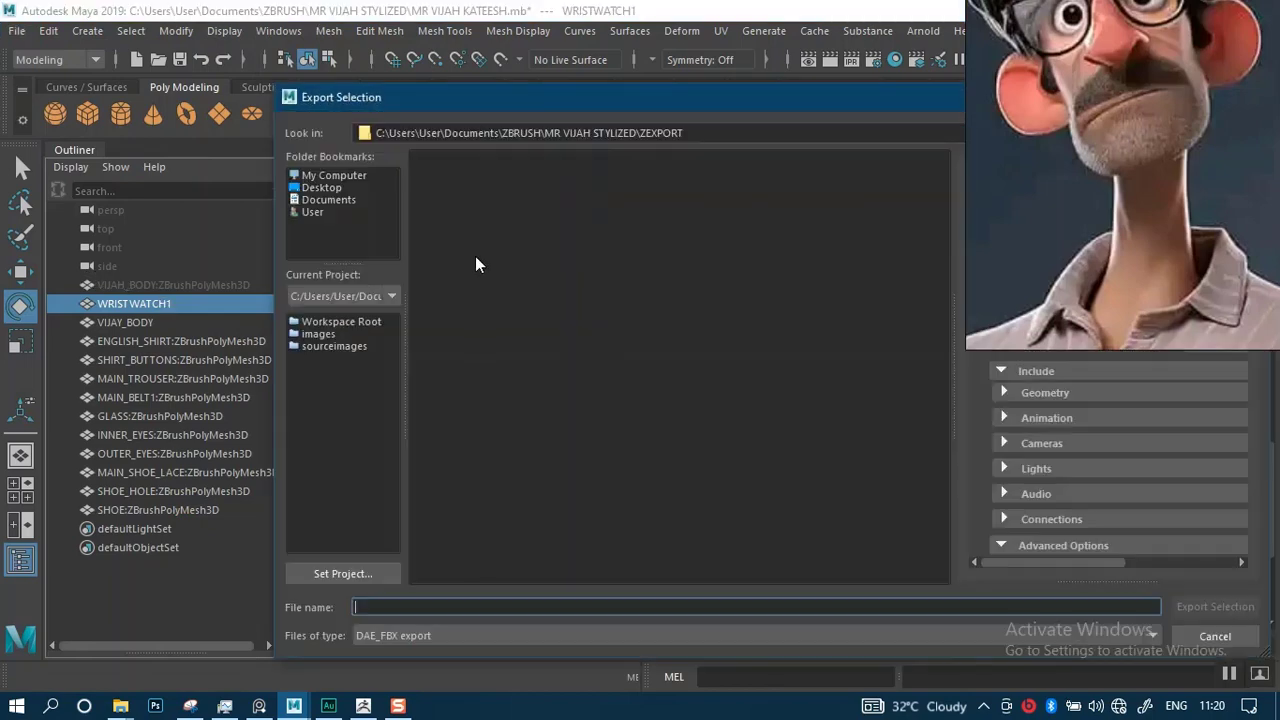
left_click(444, 635)
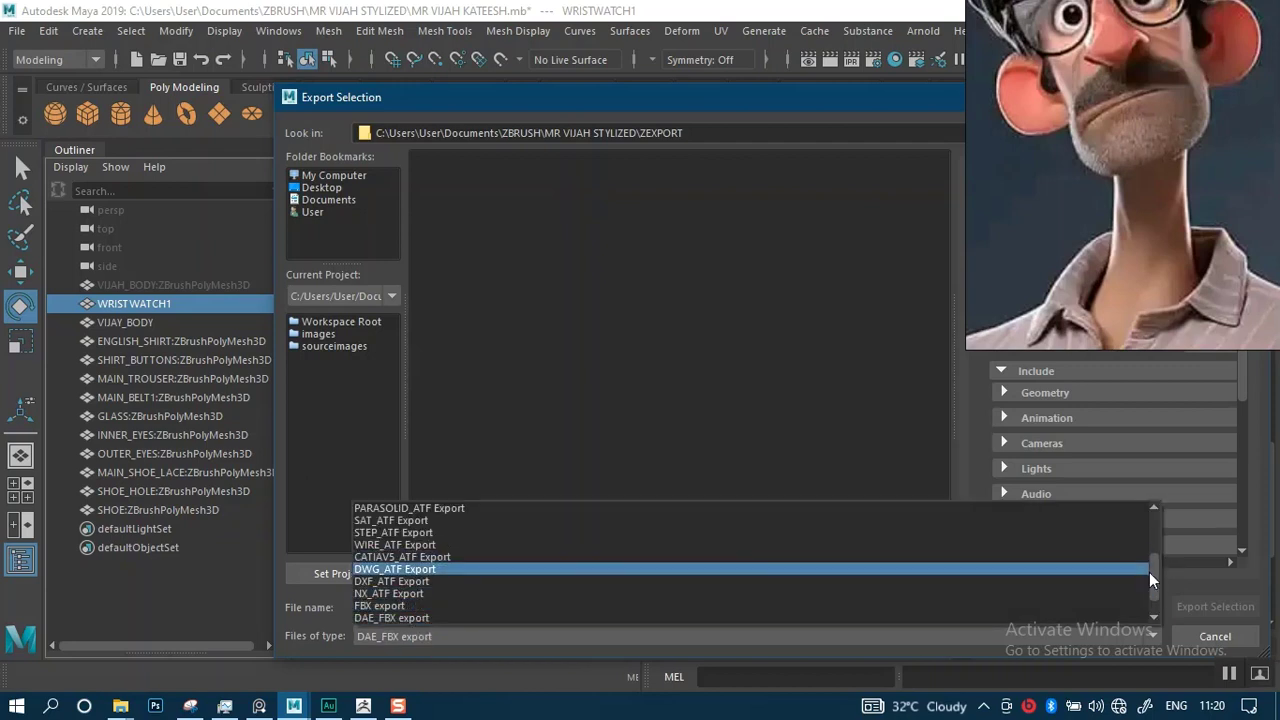
left_click_drag(1149, 572, 1154, 609)
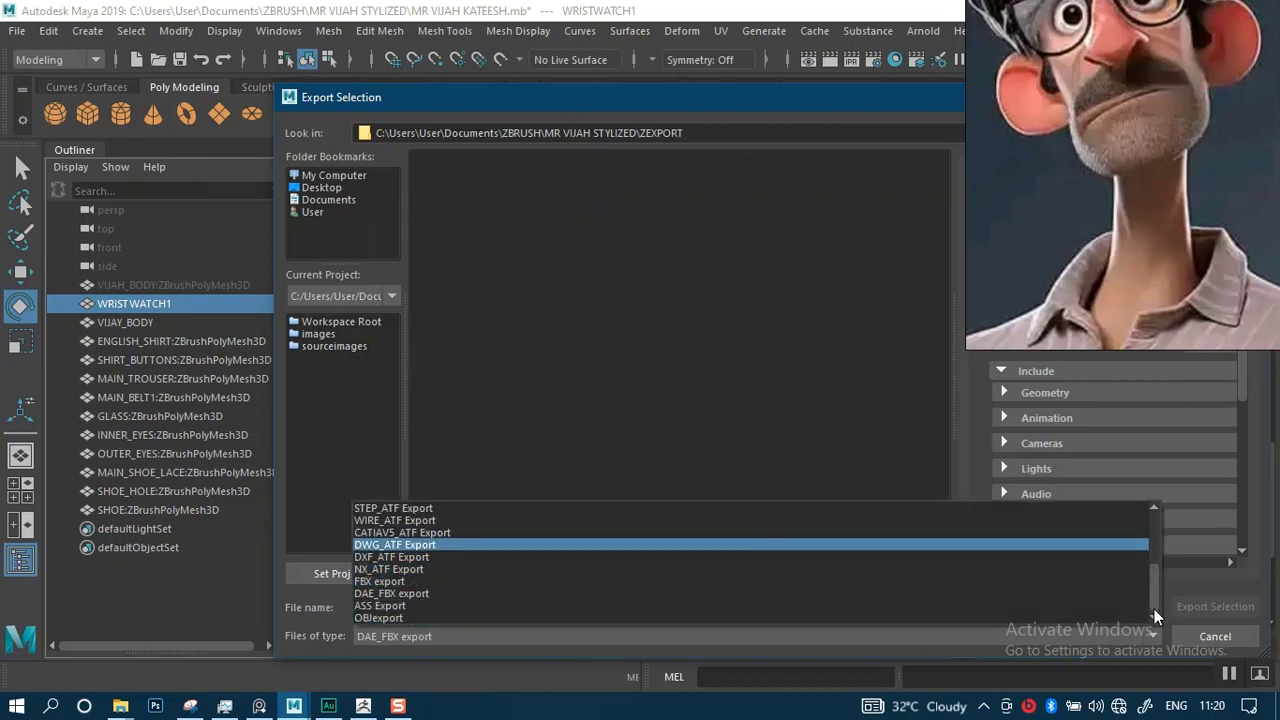
left_click(456, 618)
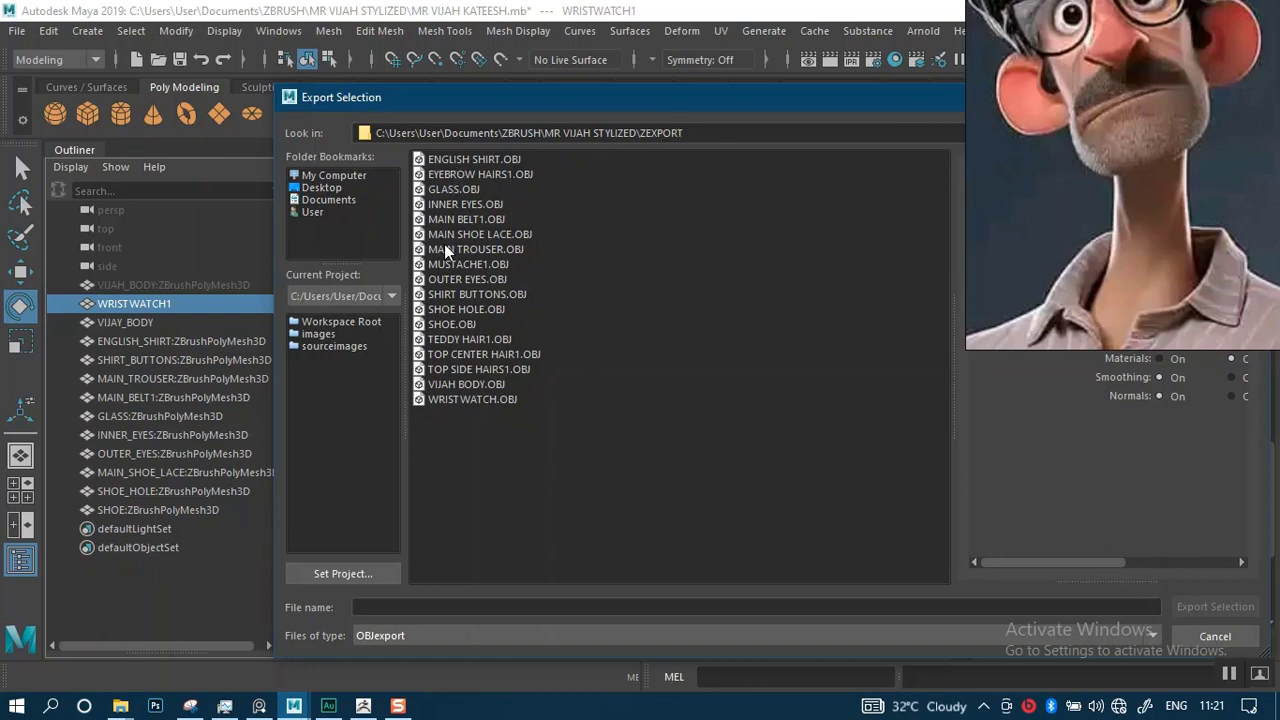
left_click(456, 398)
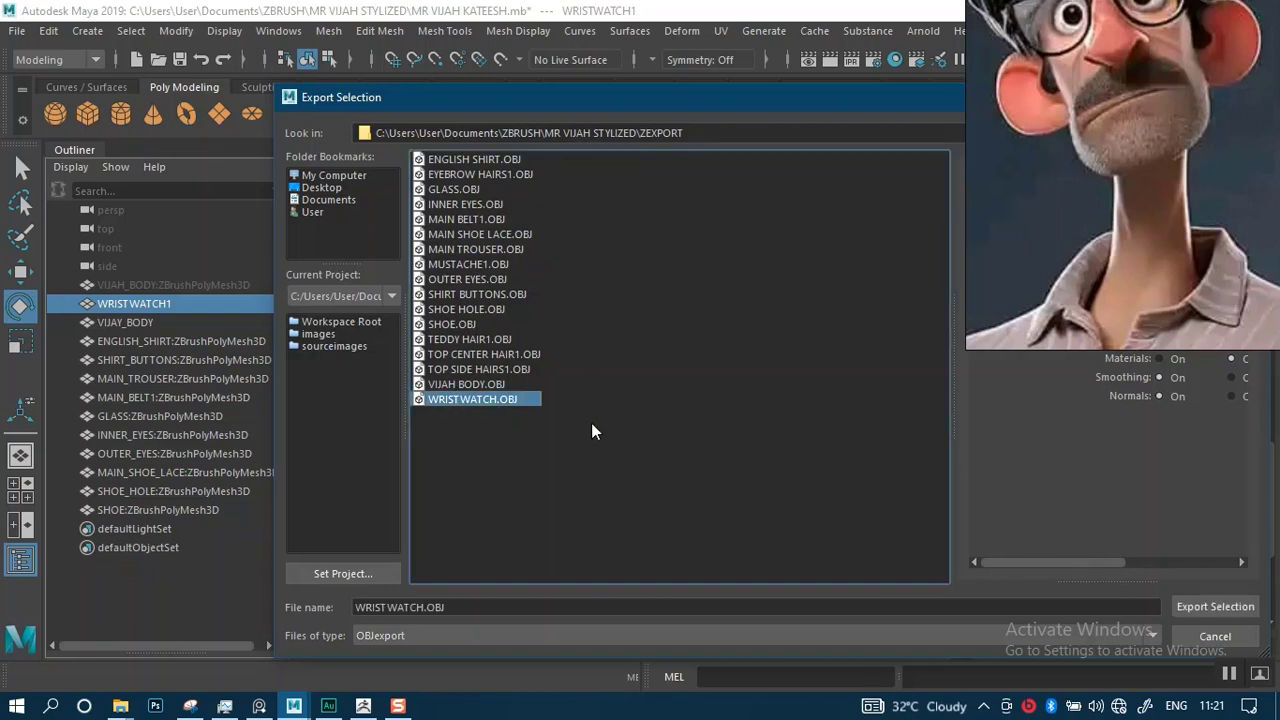
left_click(1189, 607)
left_click(736, 403)
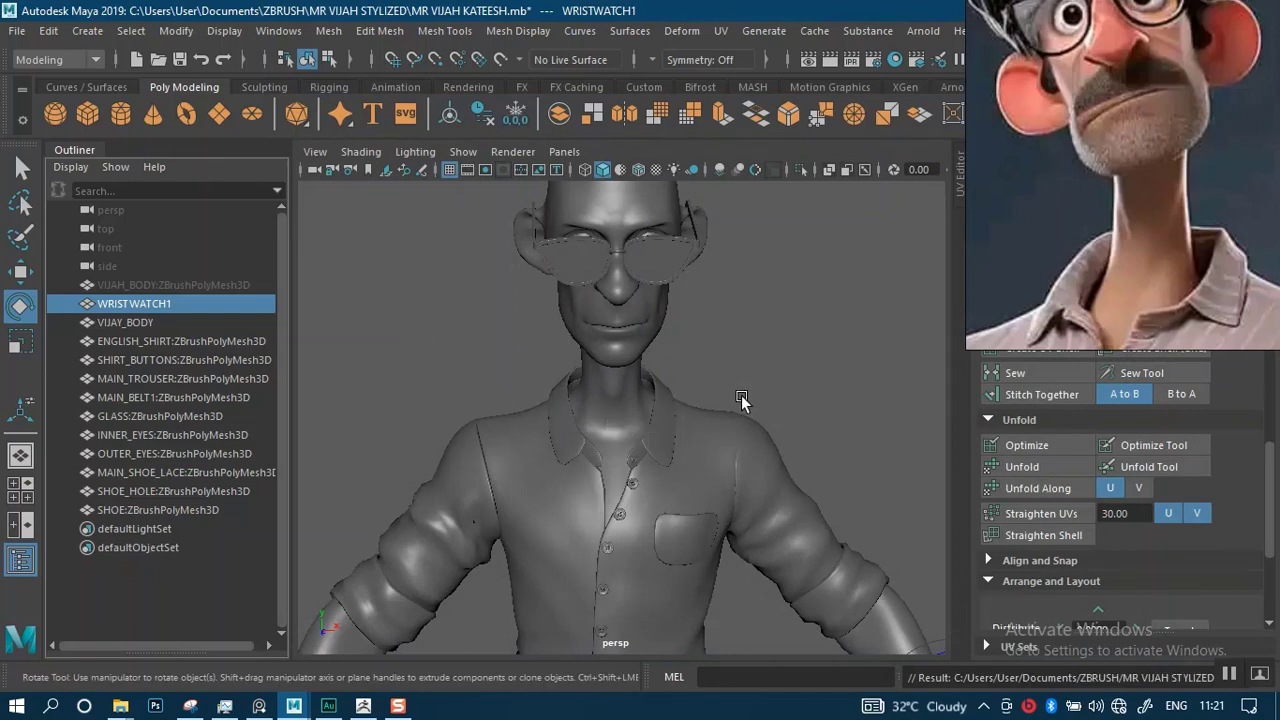
Export only the VIJAY_BODY mesh as OBJ, overwriting VIJAH BODY.OBJ in the ZEXPORT folder.
left_click(122, 322)
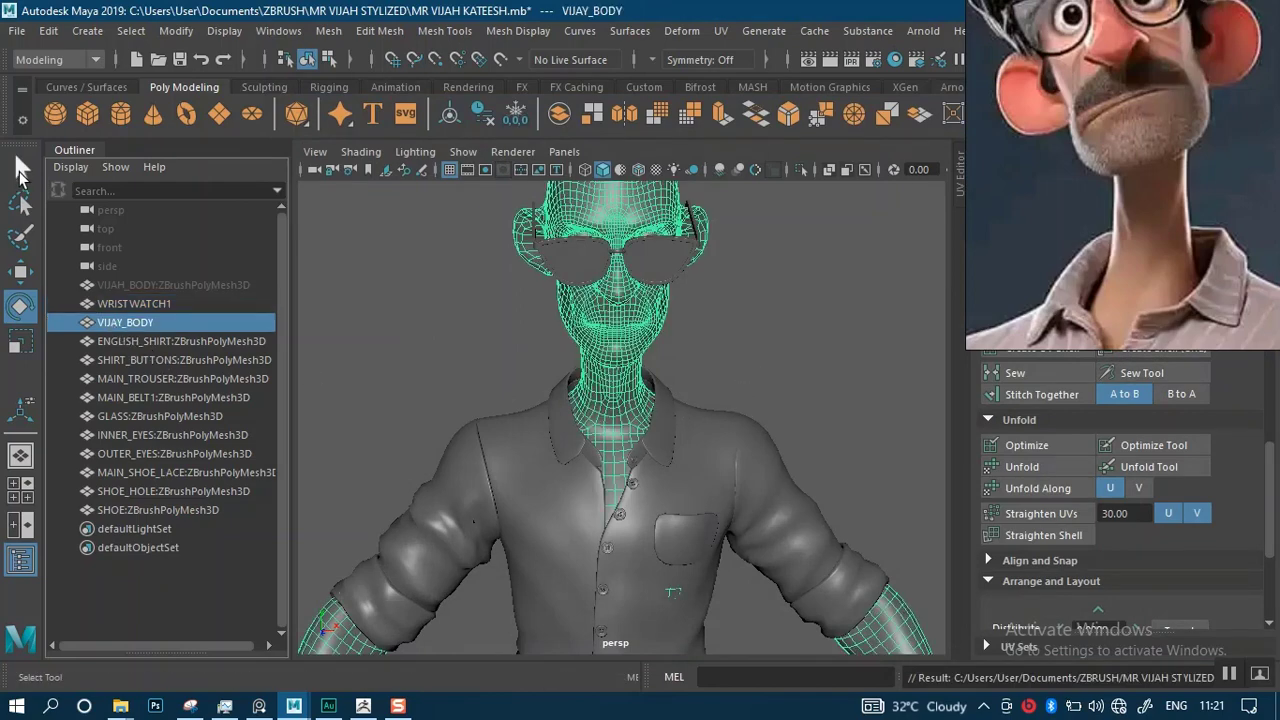
left_click(17, 30)
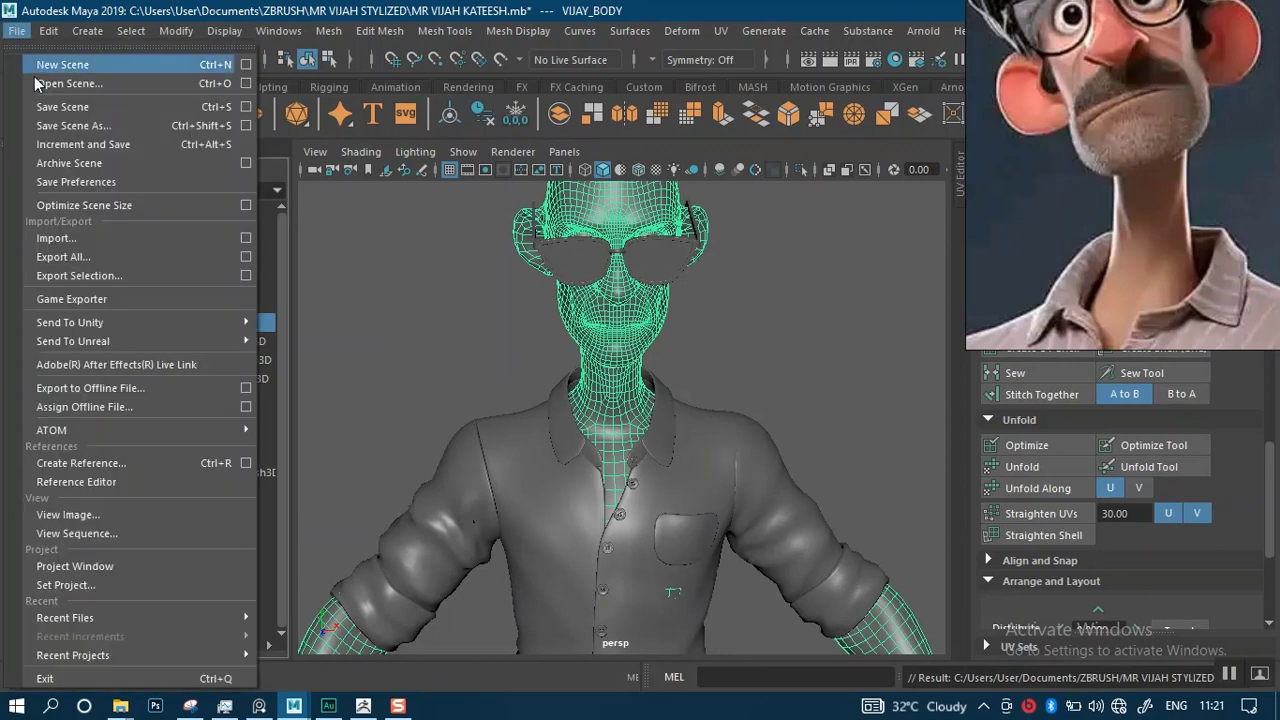
left_click(88, 276)
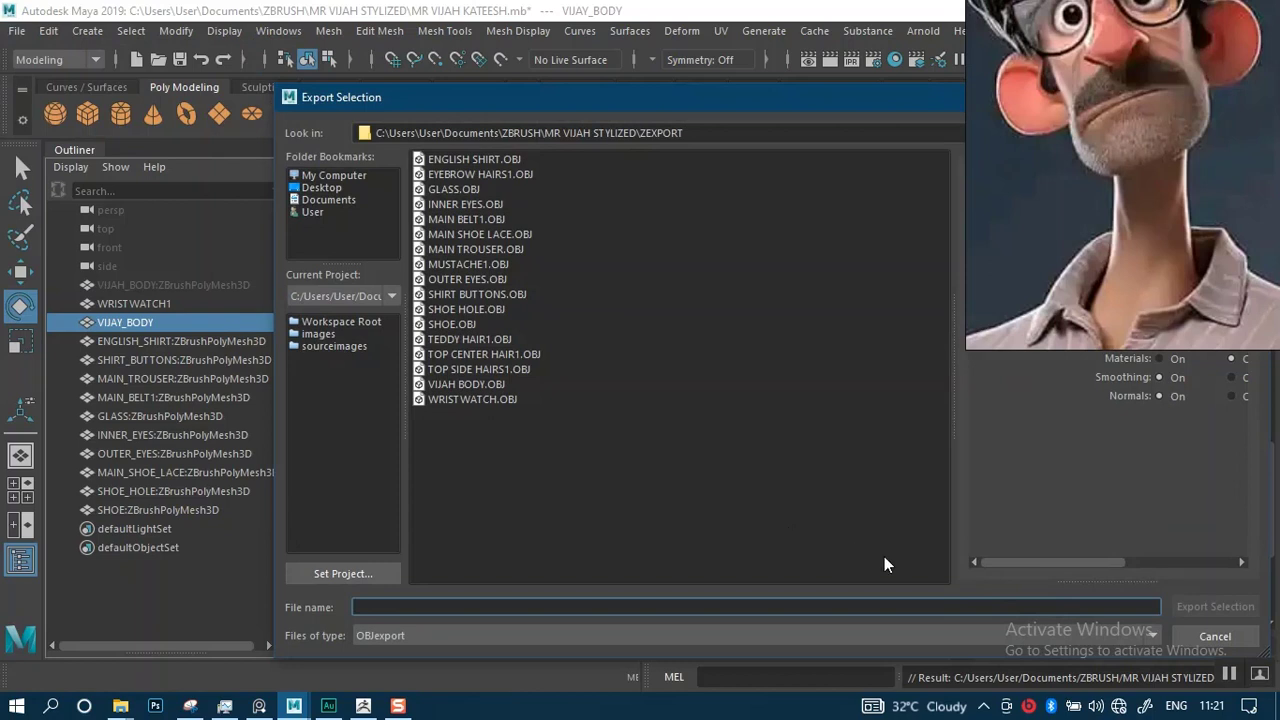
left_click(470, 383)
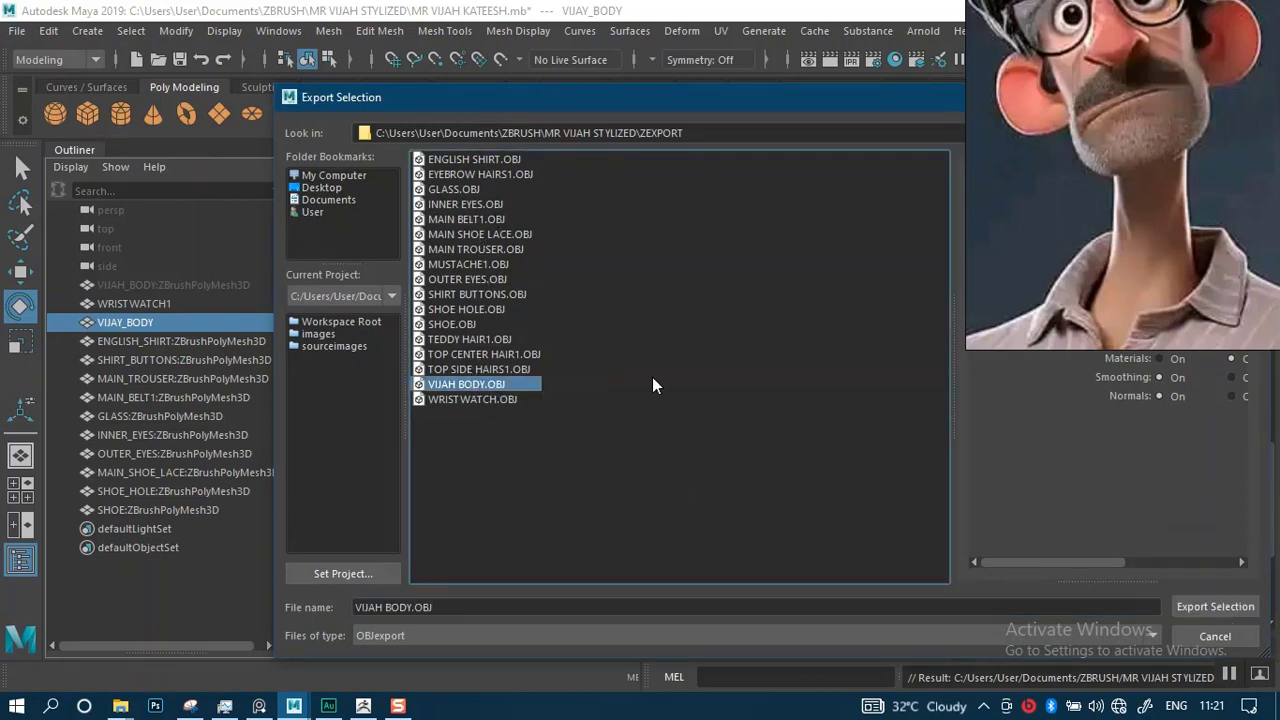
left_click(1192, 611)
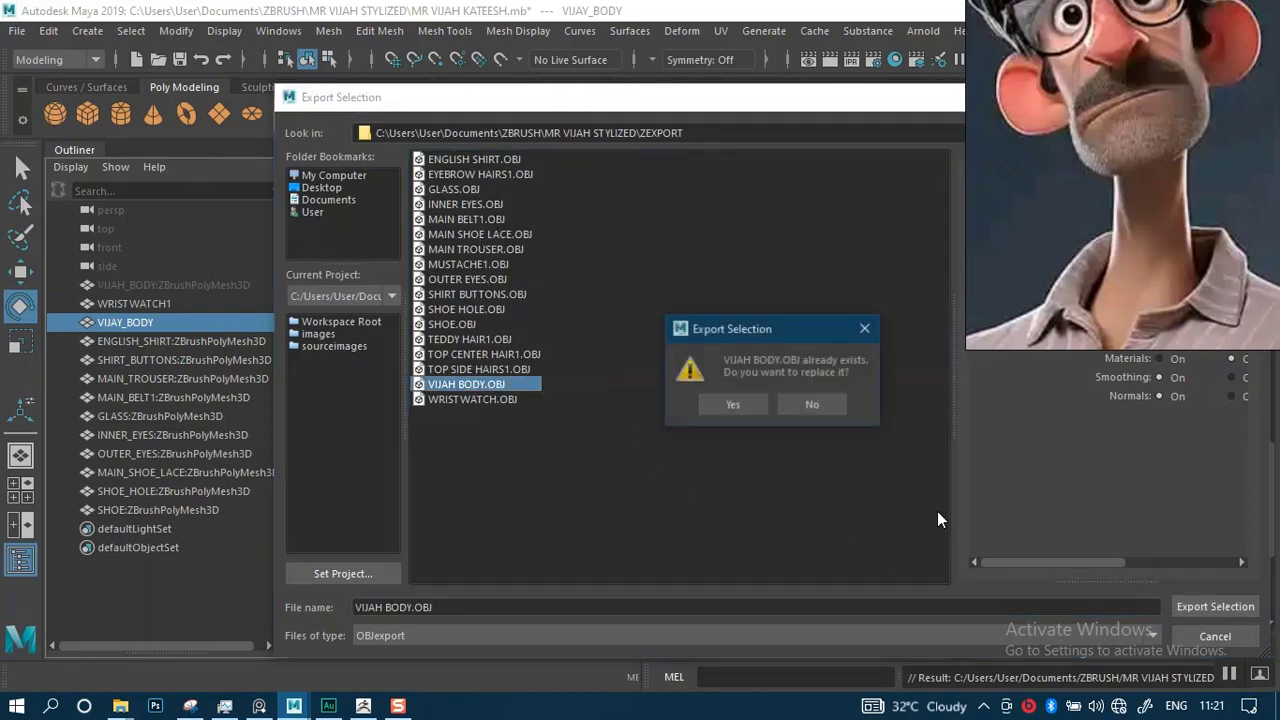
left_click(728, 405)
Export only the ENGLISH_SHIRT mesh as OBJ, overwriting ENGLISH SHIRT.OBJ in the ZEXPORT folder.
left_click(127, 341)
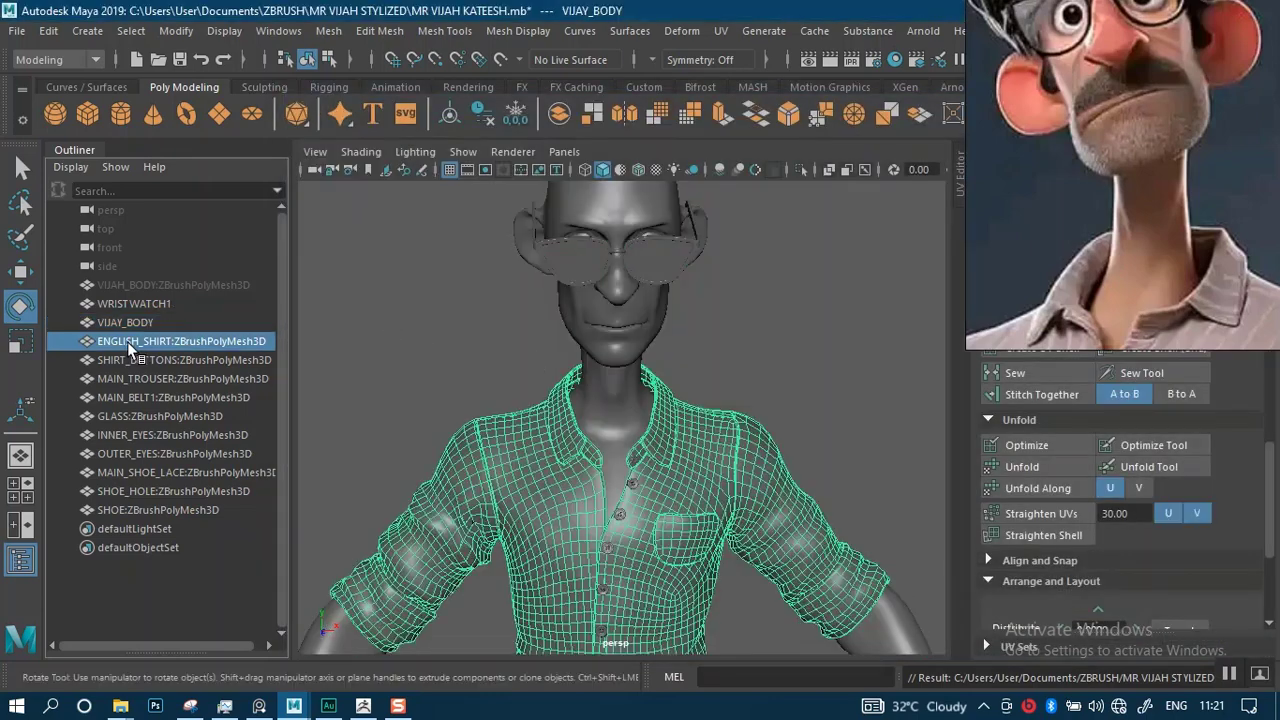
left_click(17, 30)
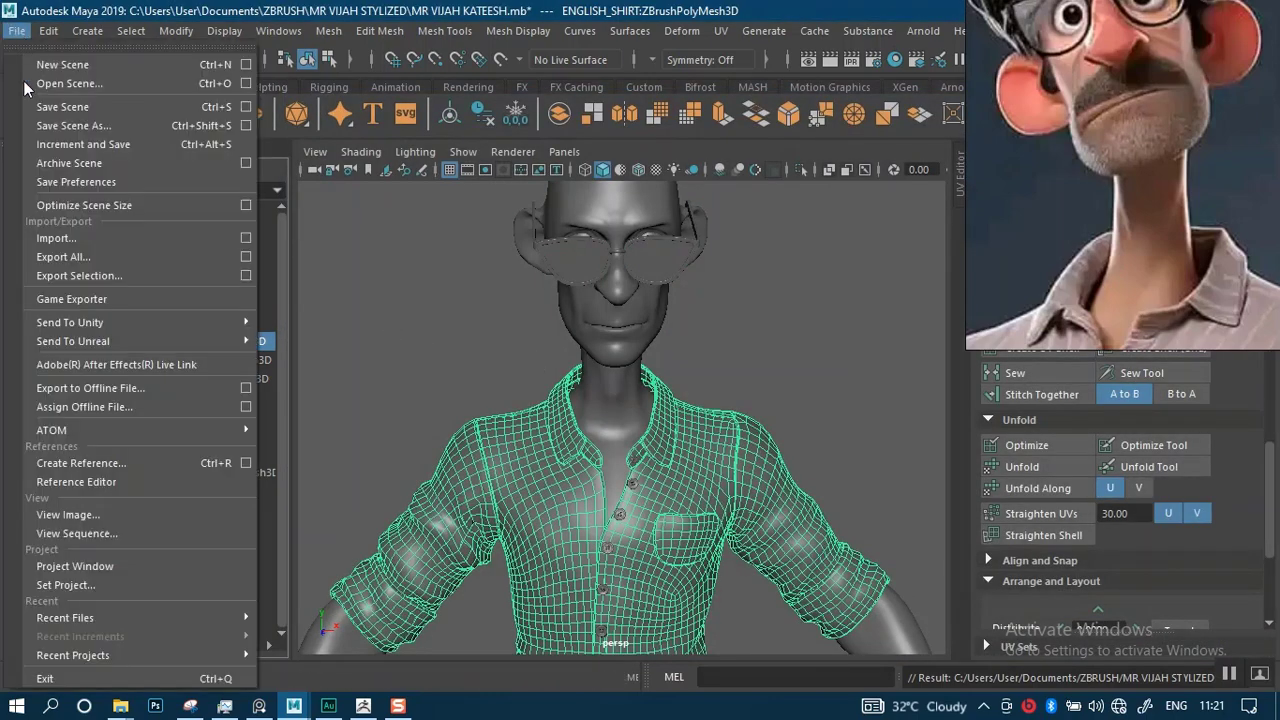
left_click(80, 276)
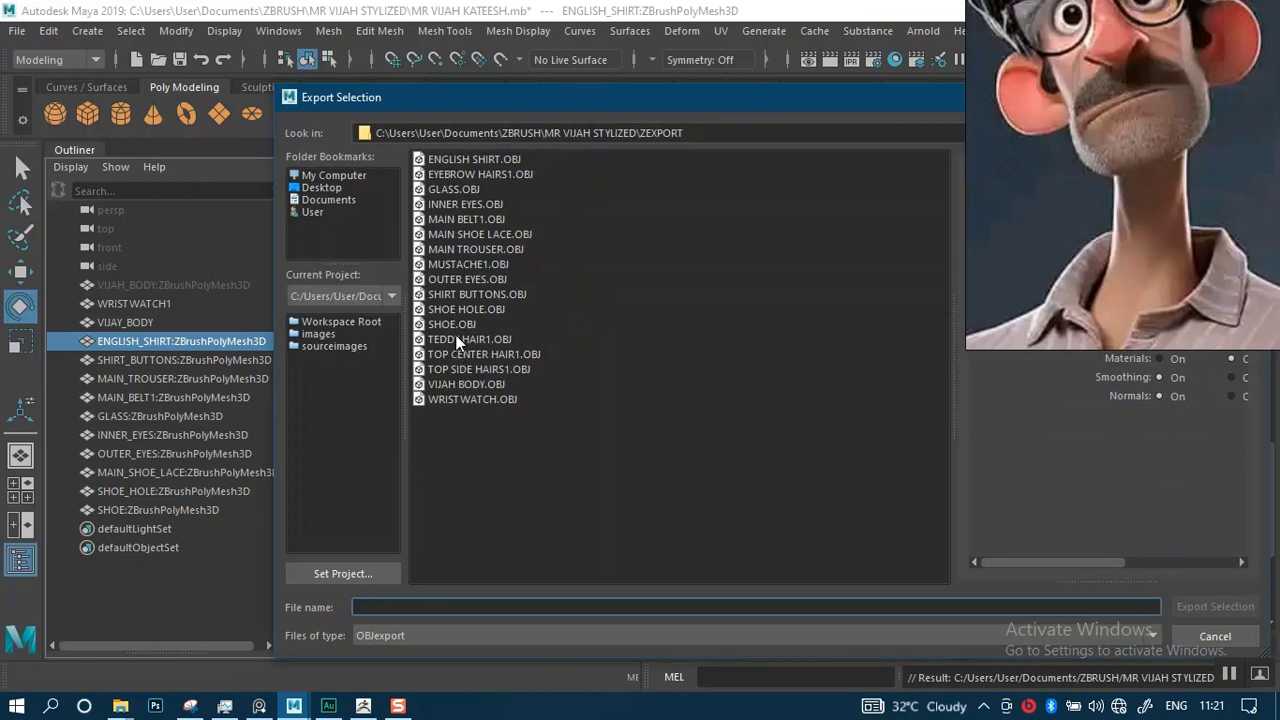
left_click(456, 159)
left_click(1214, 606)
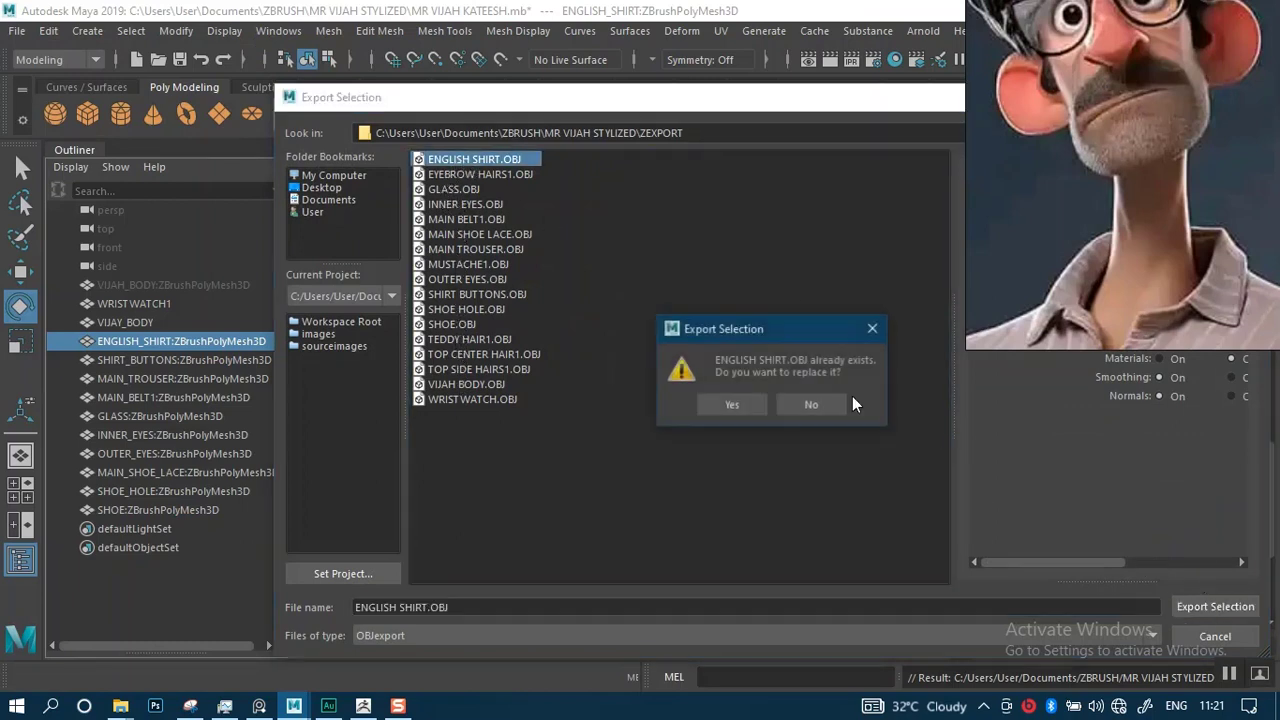
left_click(728, 408)
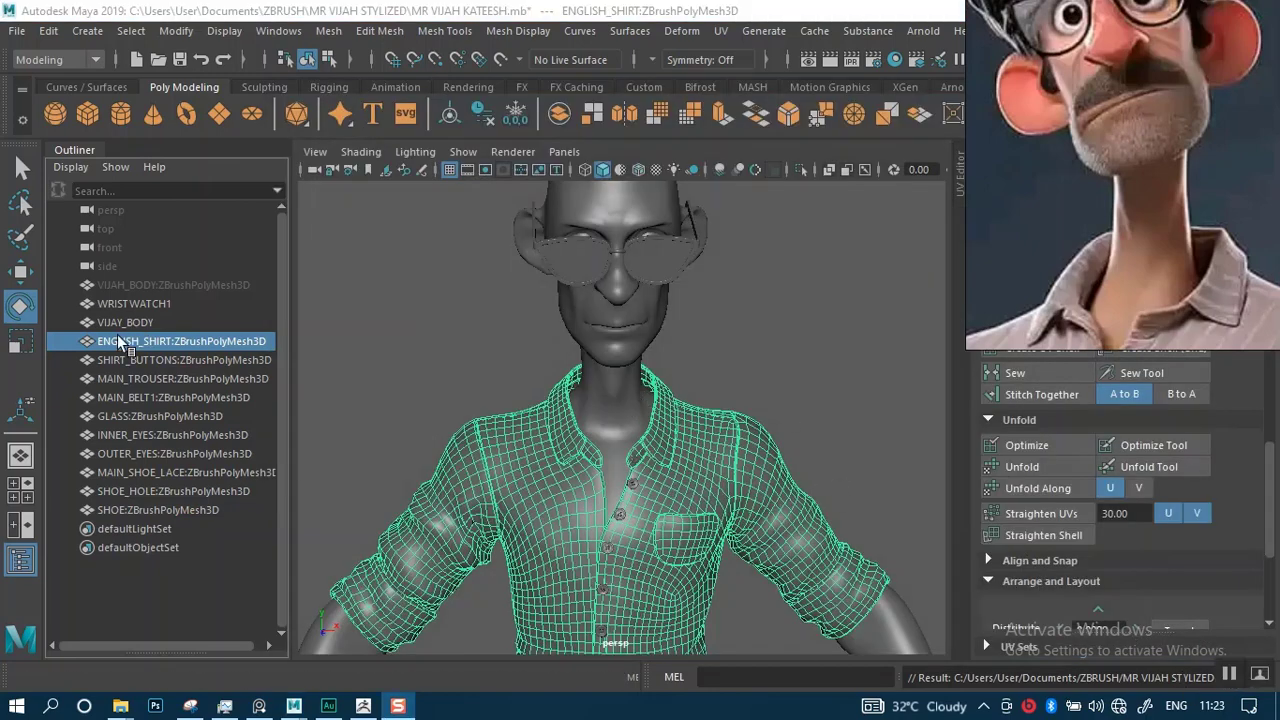
Export only the SHIRT_BUTTONS mesh as OBJ, overwriting SHIRT BUTTONS.OBJ in the ZEXPORT folder.
left_click(118, 357)
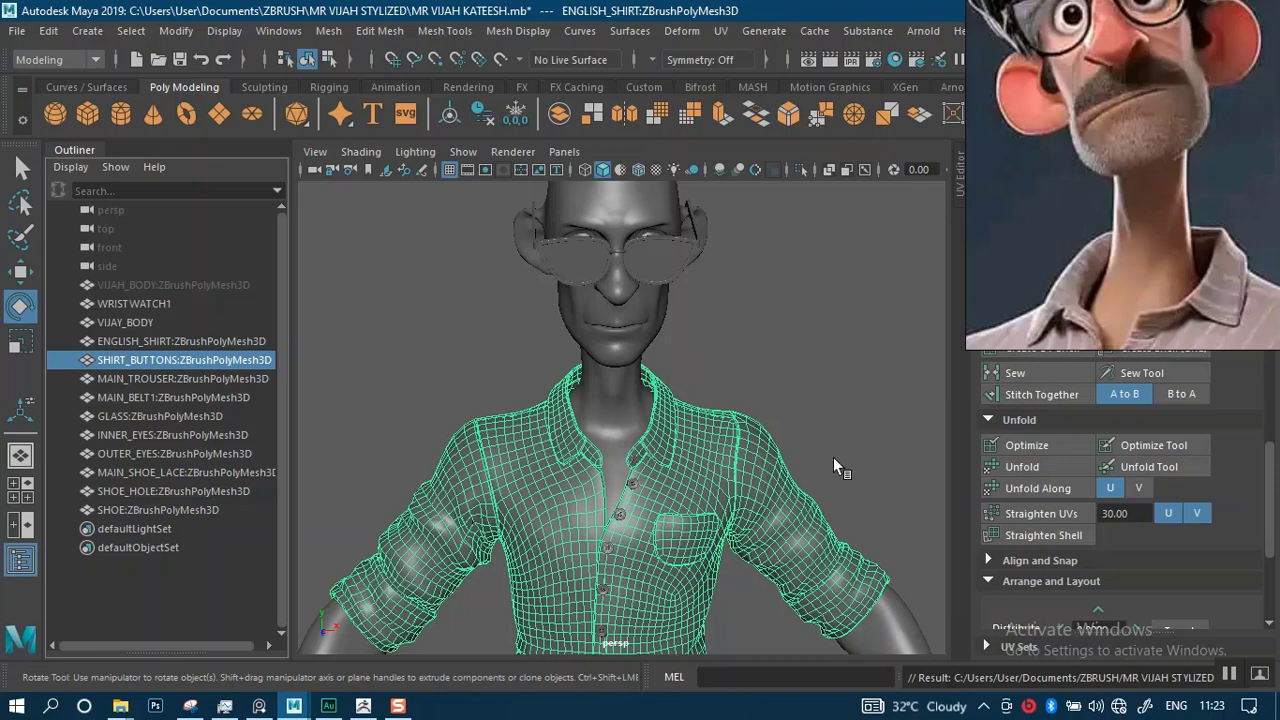
left_click(774, 396)
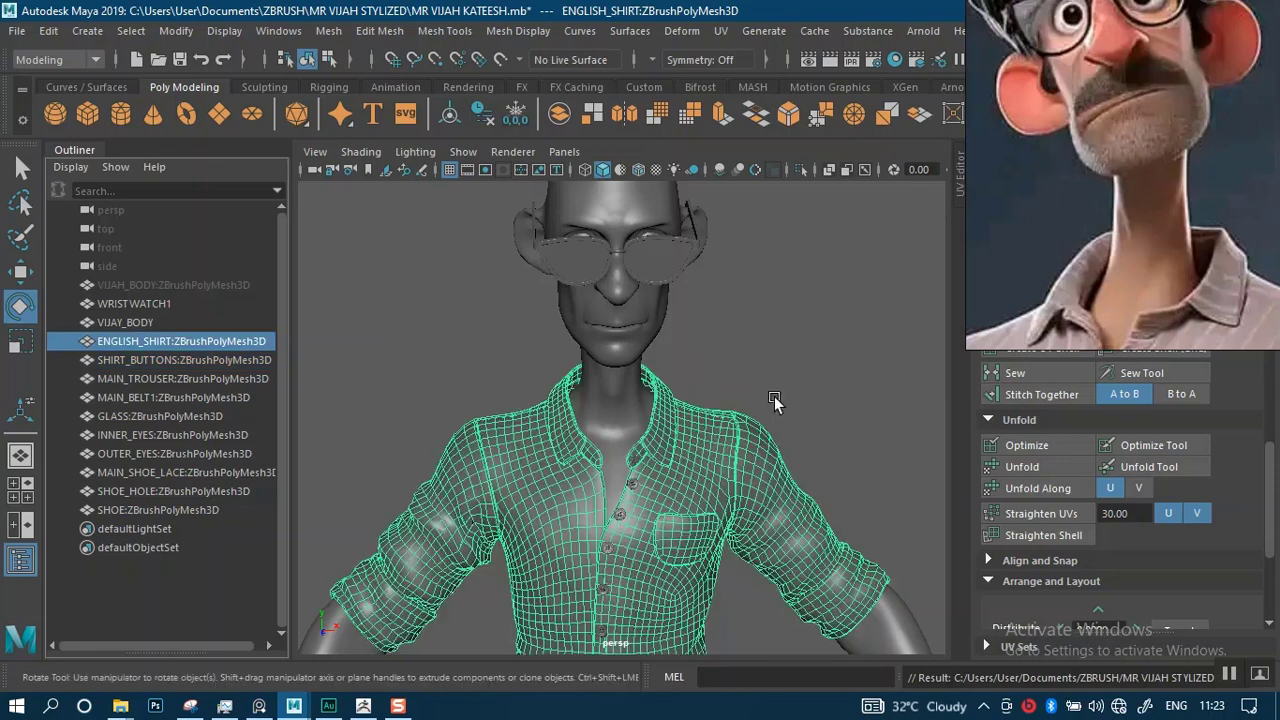
left_click(204, 362)
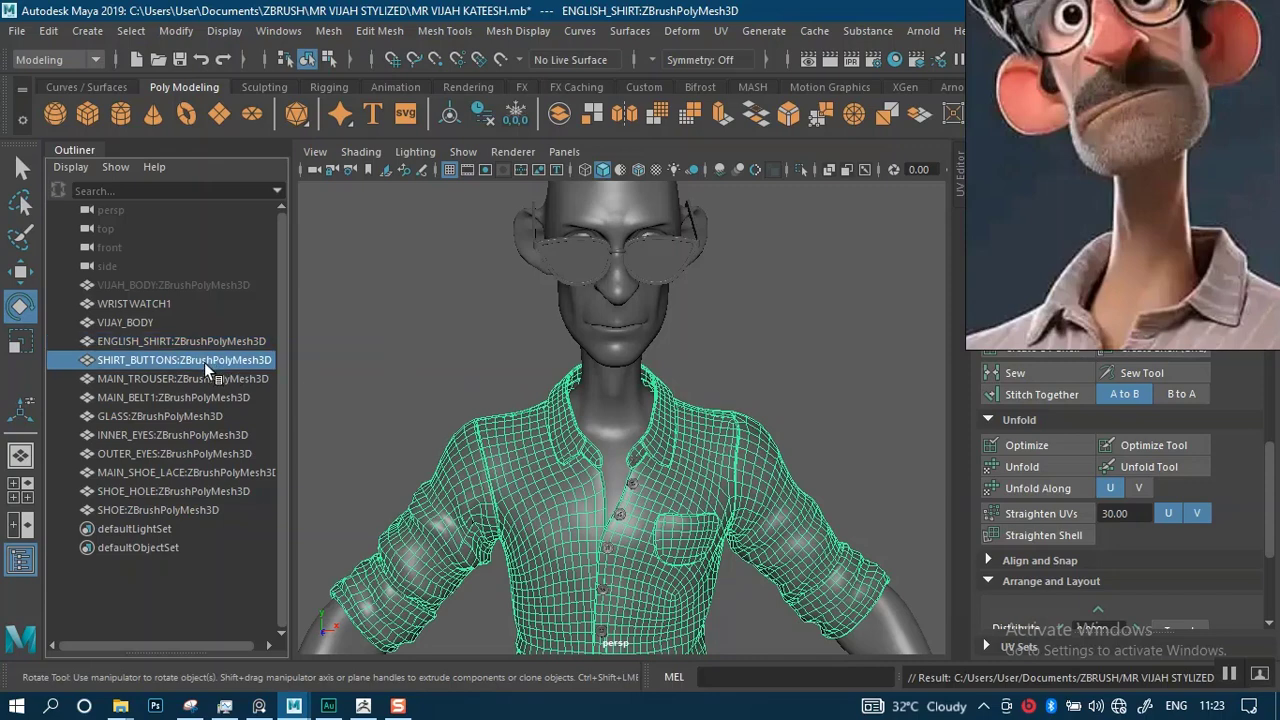
left_click(19, 33)
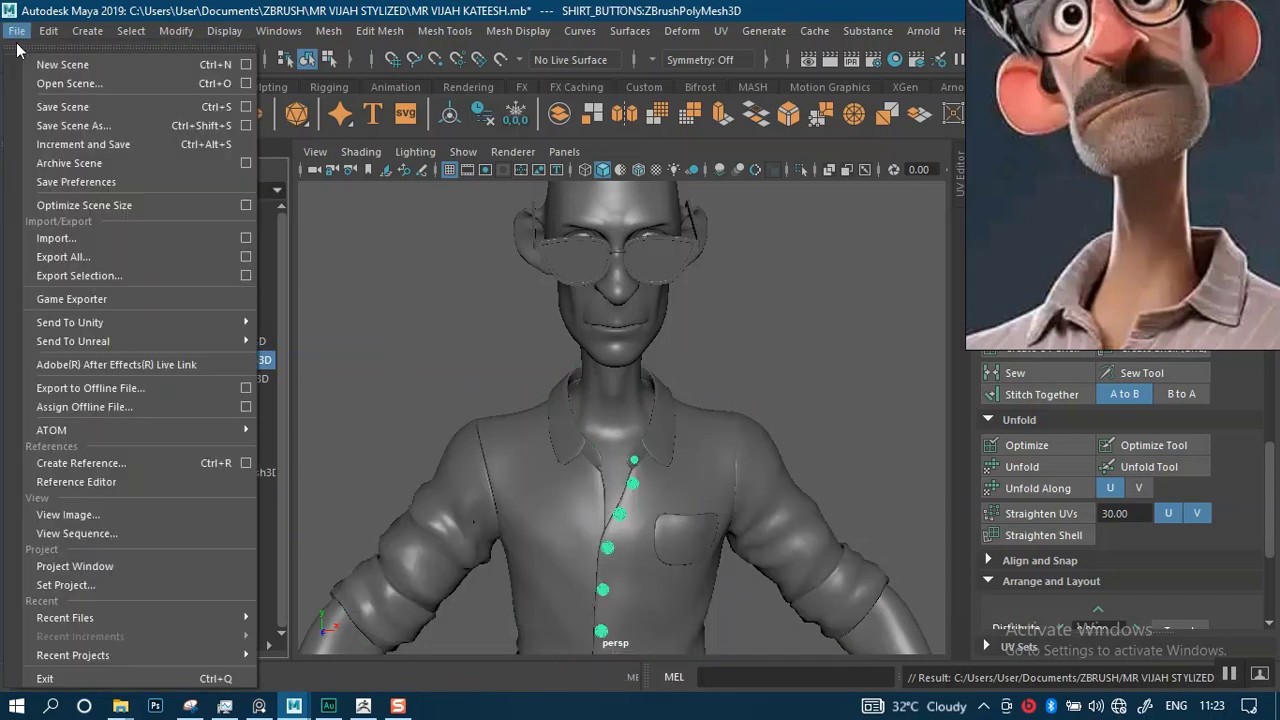
mouse_move(130, 322)
left_click(142, 277)
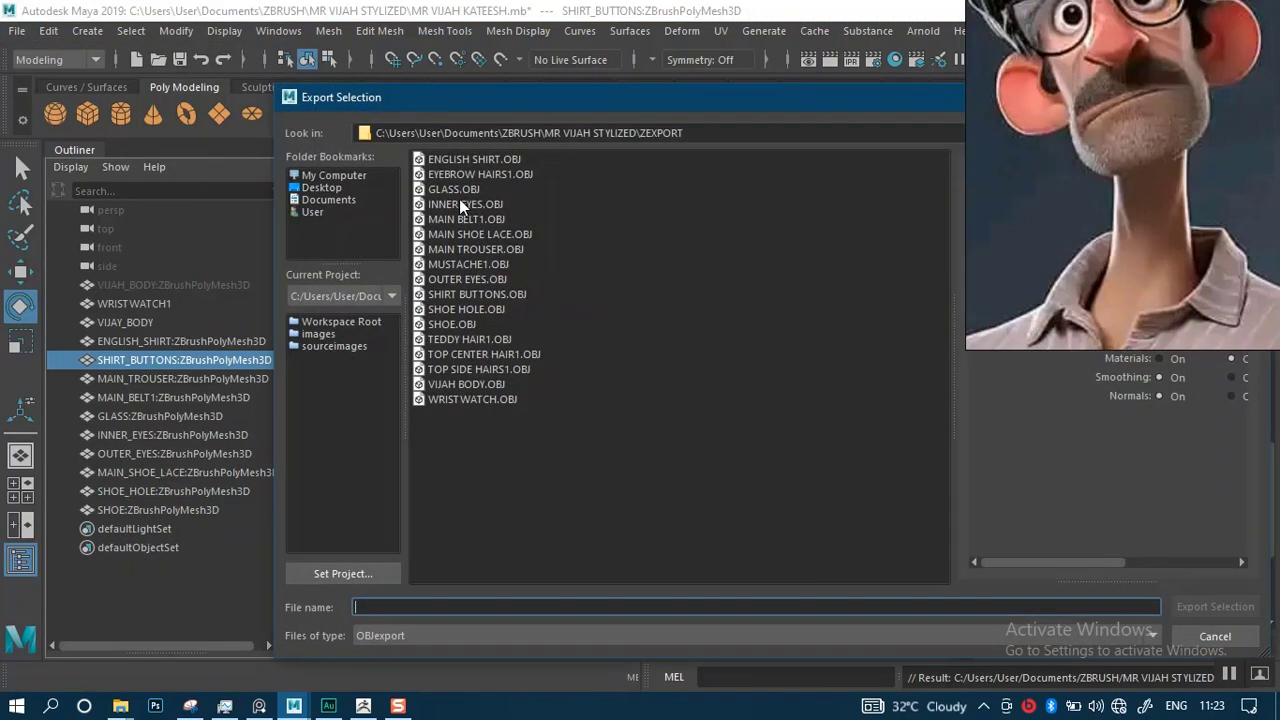
left_click(457, 293)
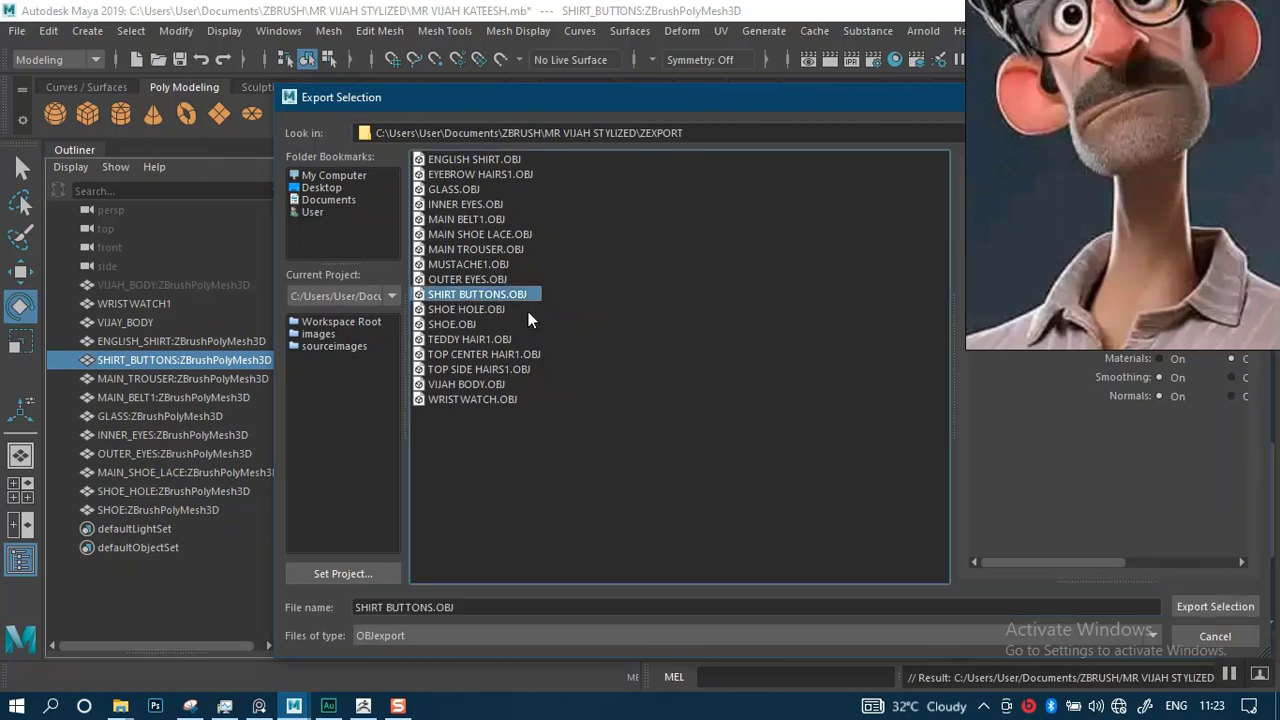
left_click(1190, 607)
left_click(733, 403)
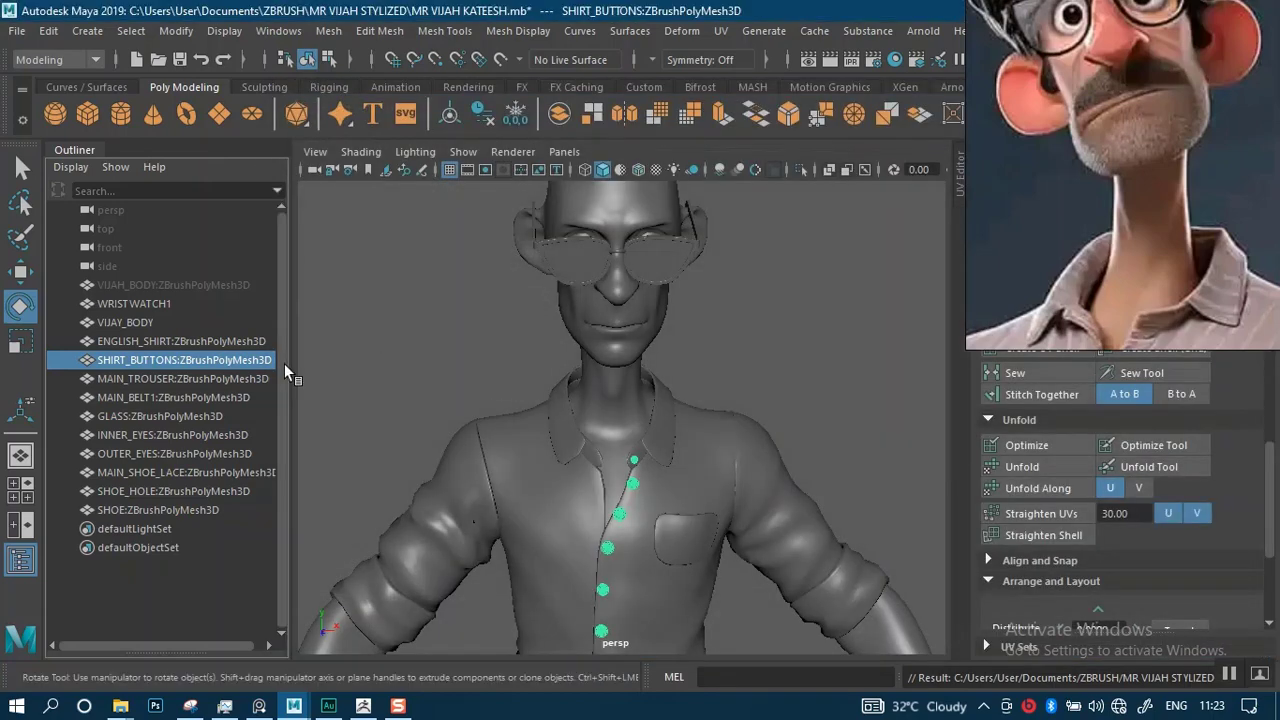
Export only the MAIN_TROUSER mesh as OBJ, overwriting MAIN TROUSER.OBJ in the ZEXPORT folder.
left_click(264, 378)
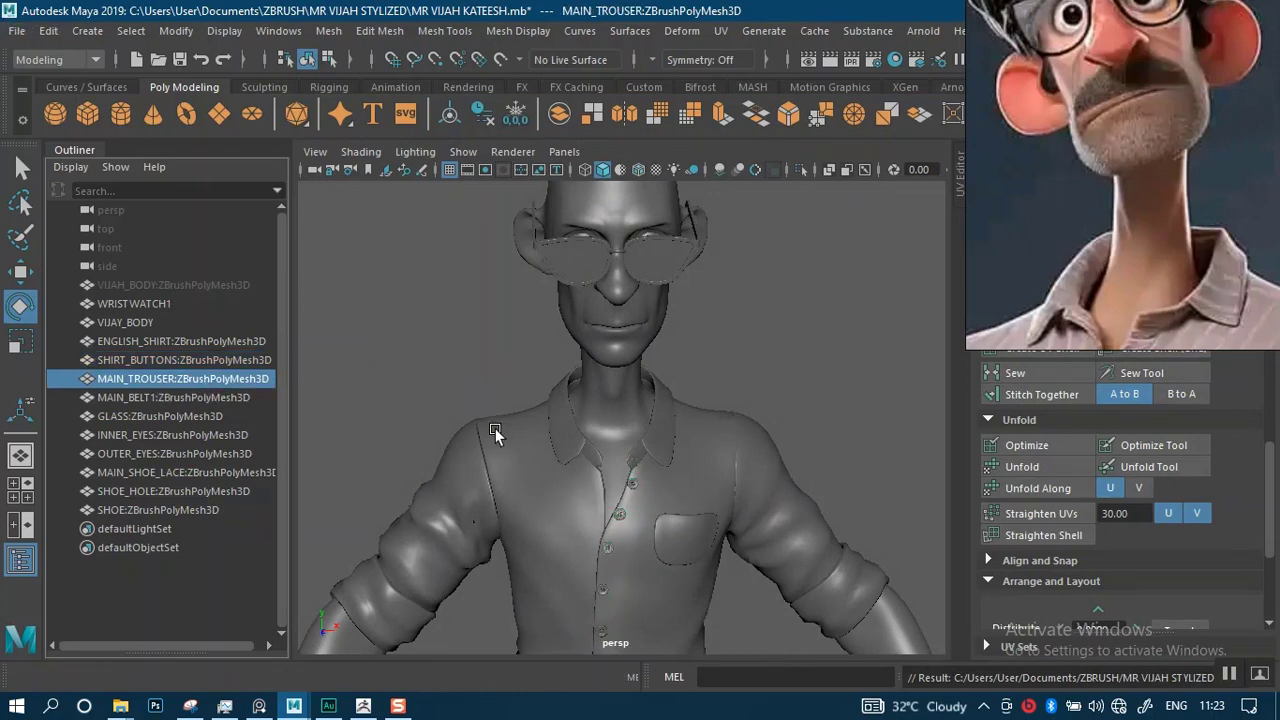
scroll(537, 424, "down", 3)
middle_click_drag(529, 366, 520, 130, "alt")
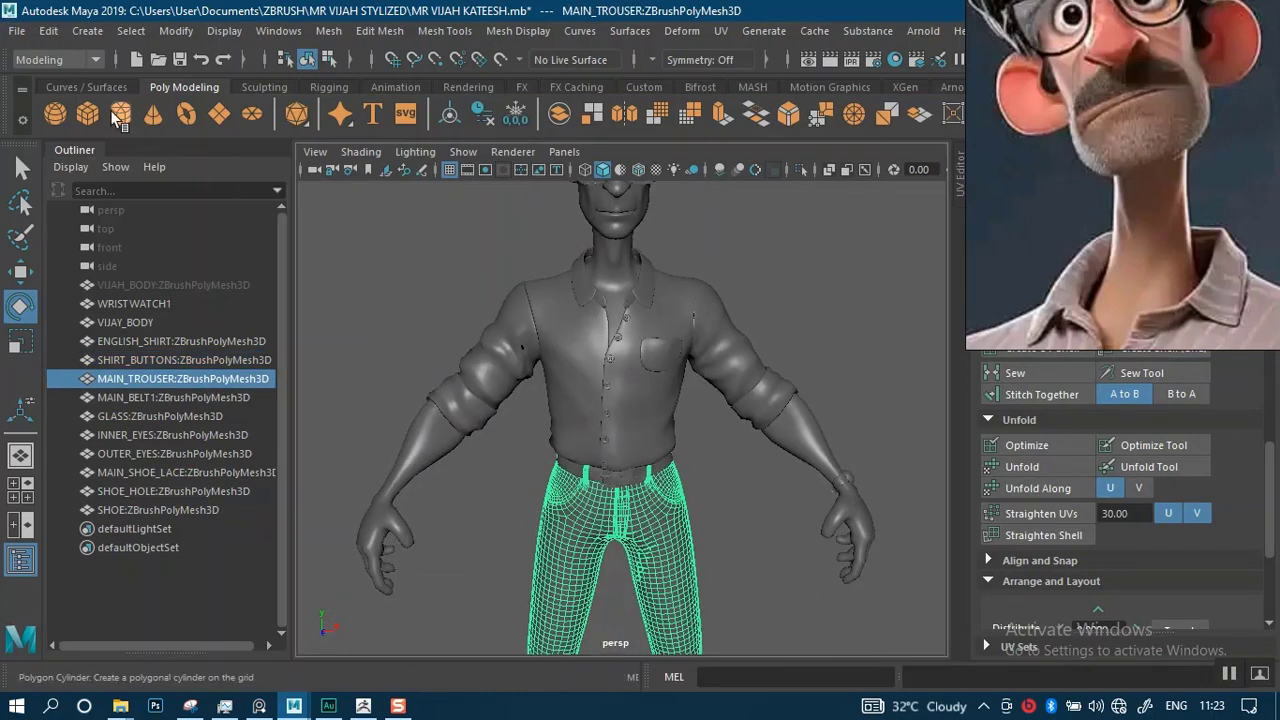
left_click(18, 31)
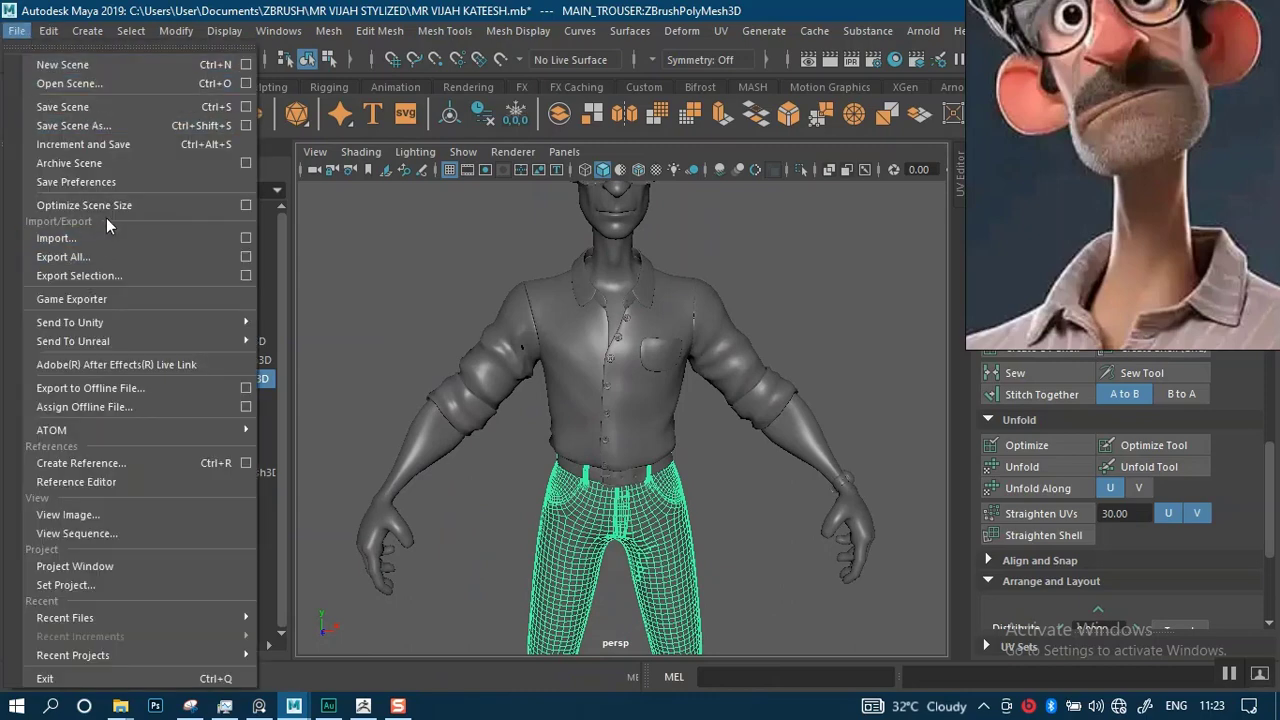
left_click(103, 273)
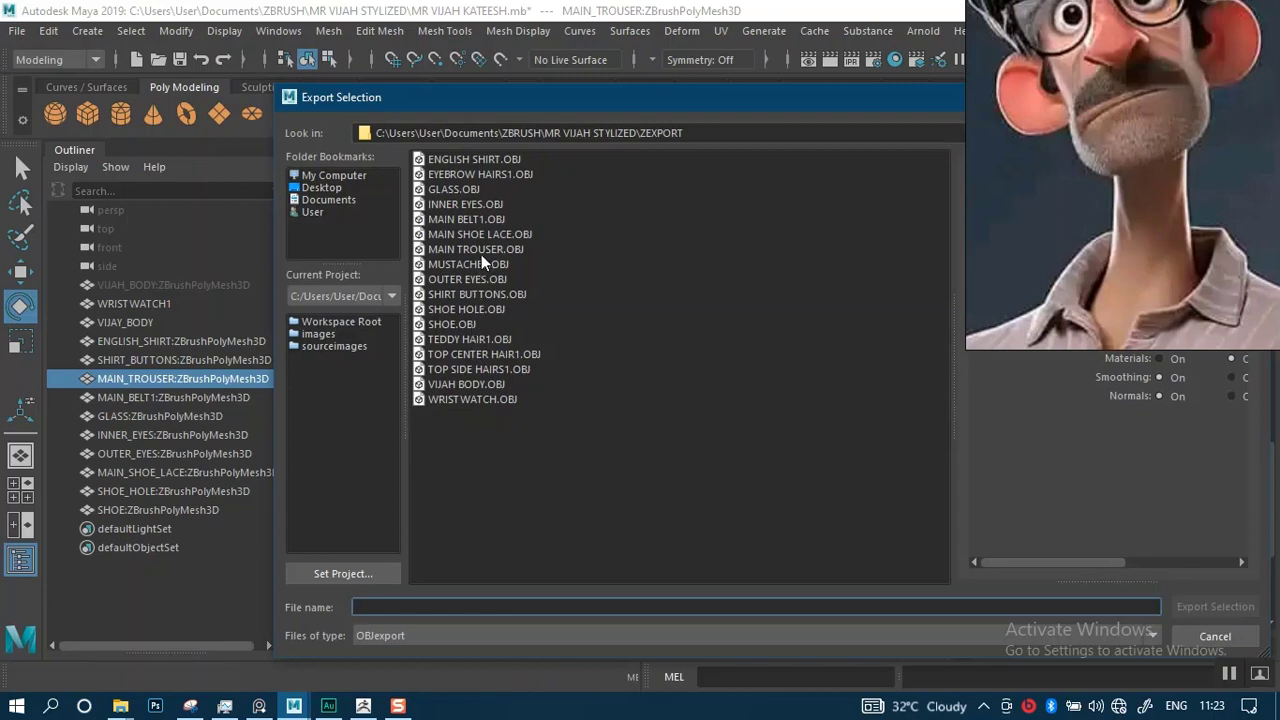
left_click(472, 250)
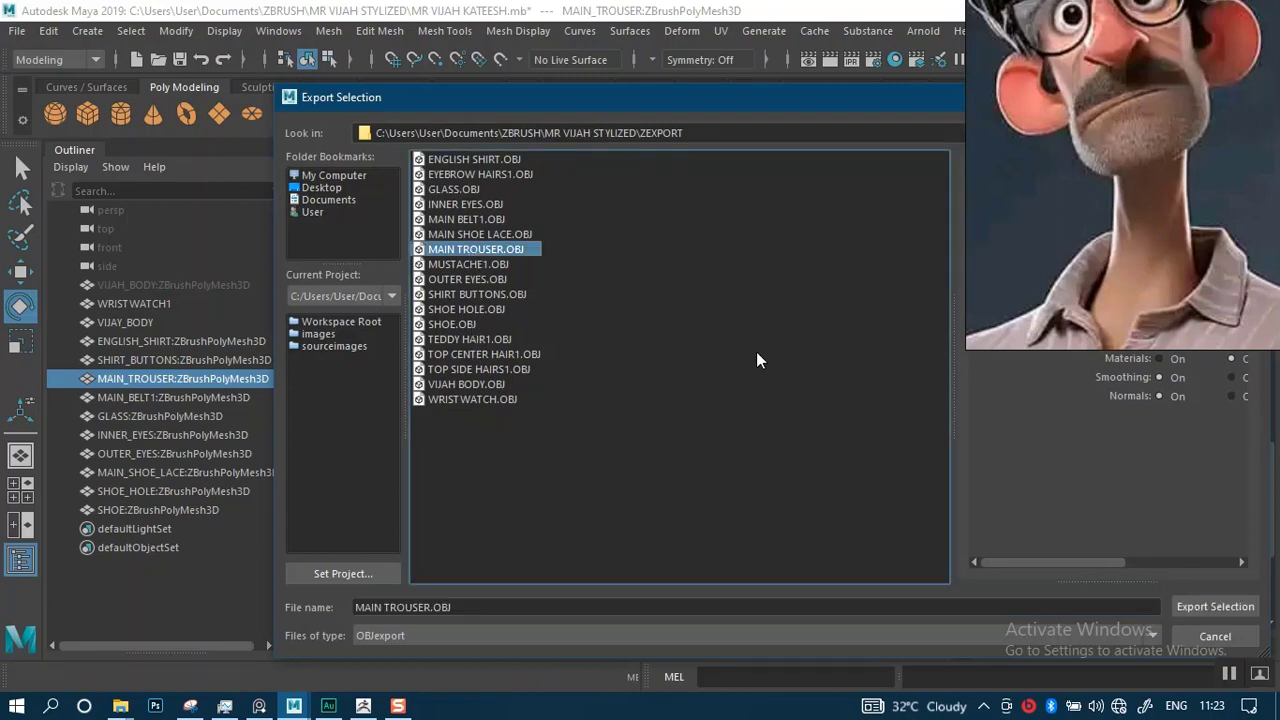
left_click(1200, 606)
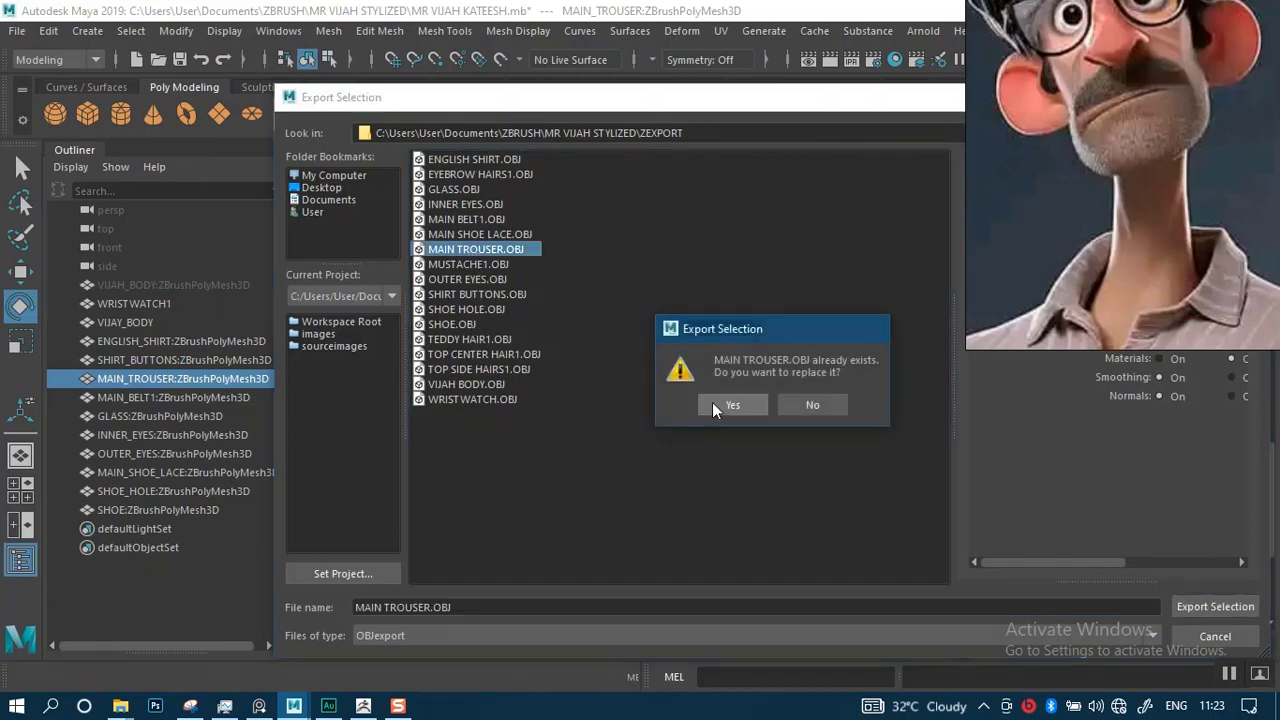
left_click(713, 403)
Export only the MAIN_BELT1 mesh as OBJ, overwriting MAIN BELT1.OBJ in the ZEXPORT folder.
left_click(140, 397)
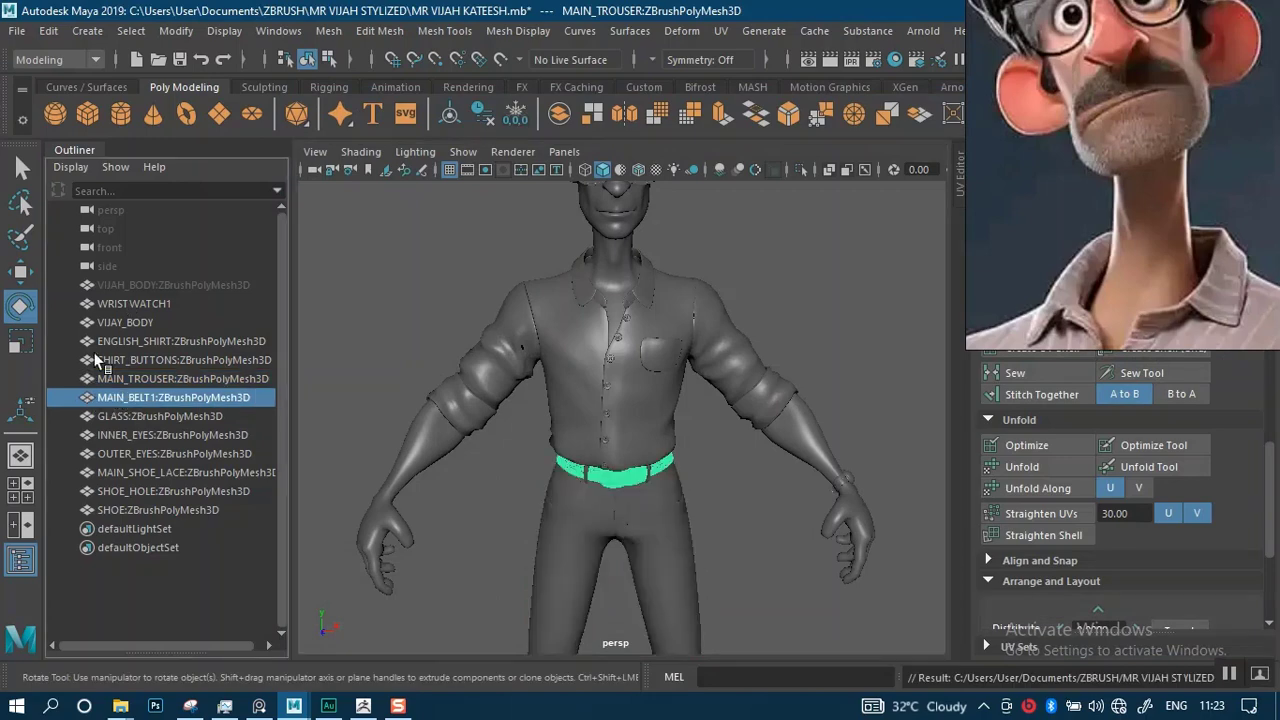
left_click(17, 31)
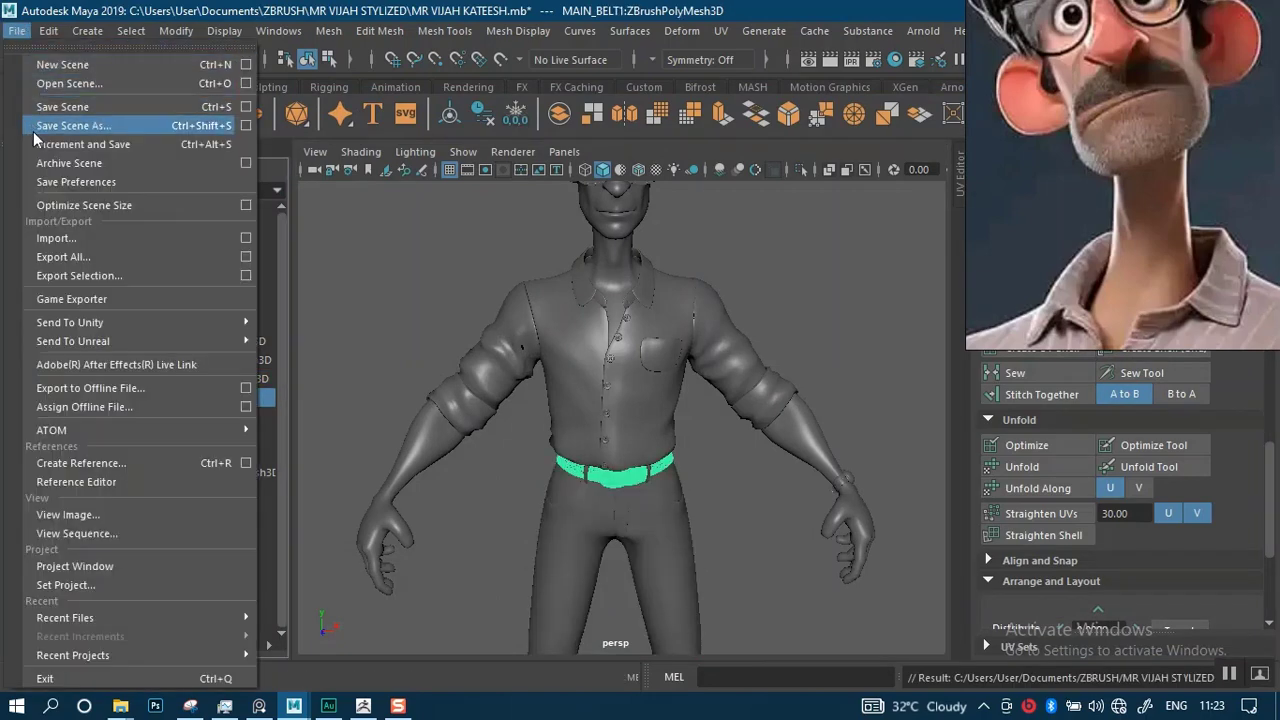
left_click(91, 277)
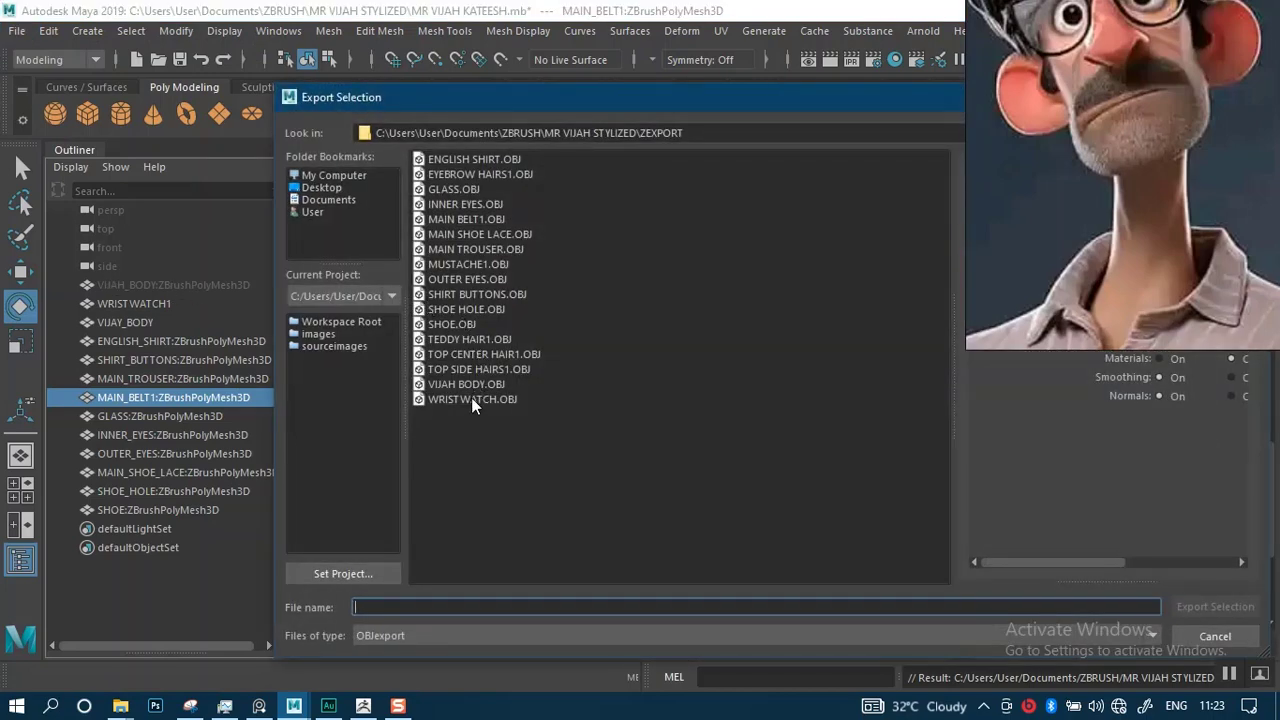
left_click(457, 221)
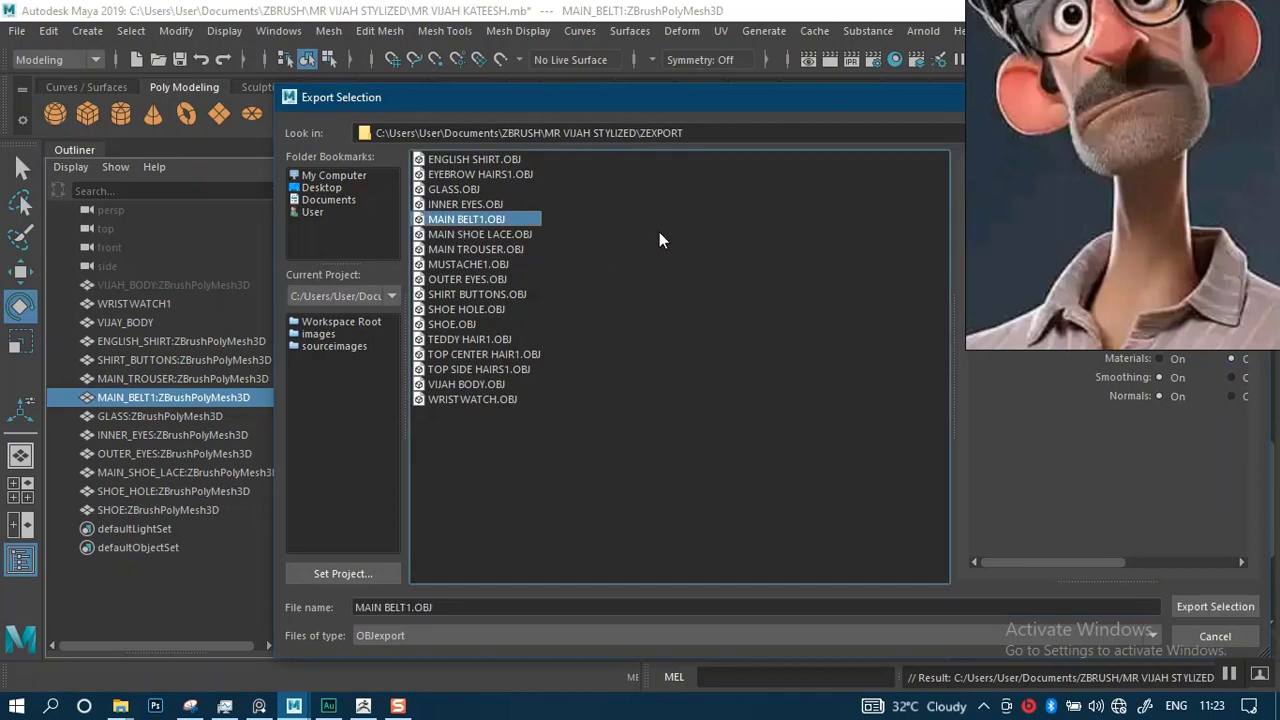
left_click(1212, 606)
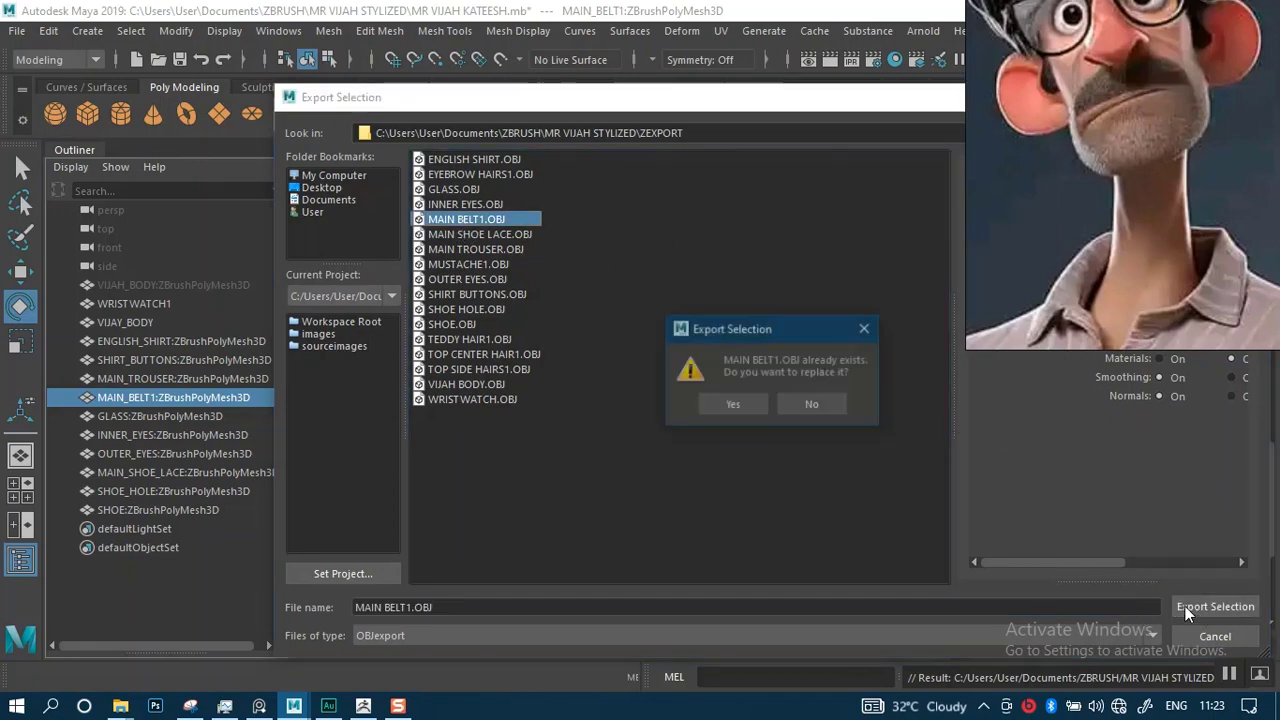
left_click(736, 404)
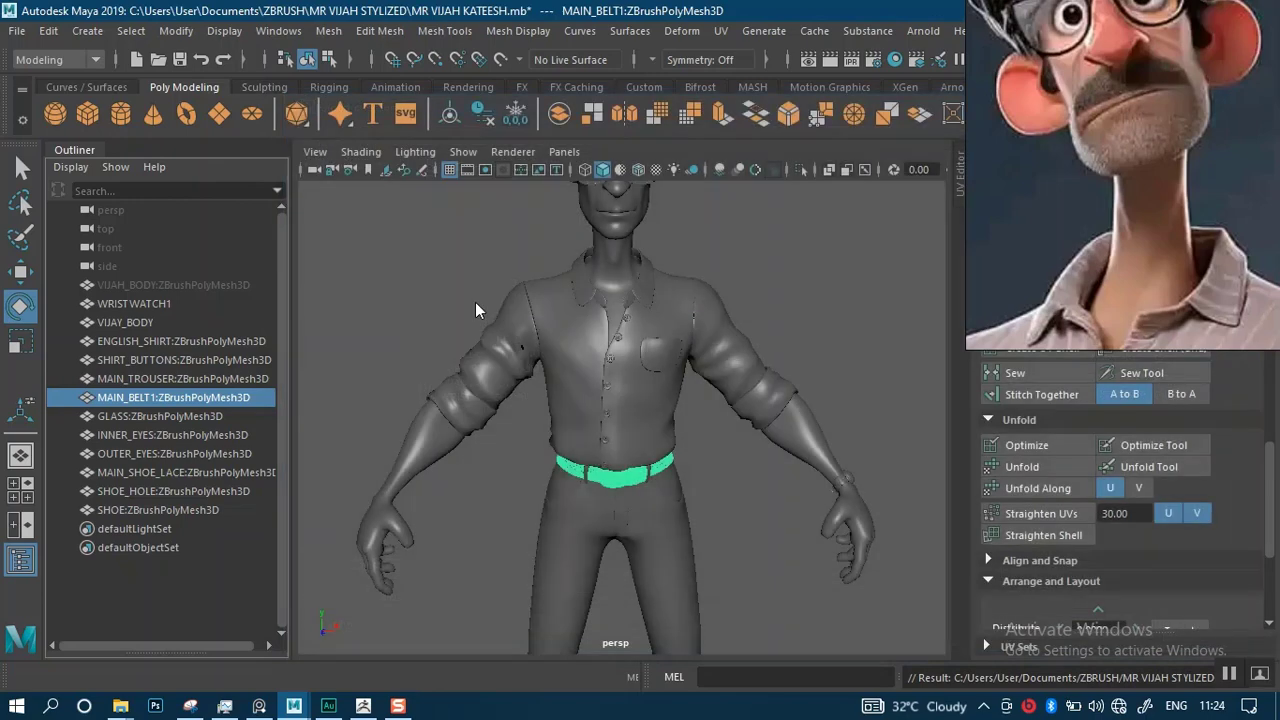
Export only the GLASS mesh as OBJ, overwriting GLASS.OBJ in the ZEXPORT folder.
left_click(136, 416)
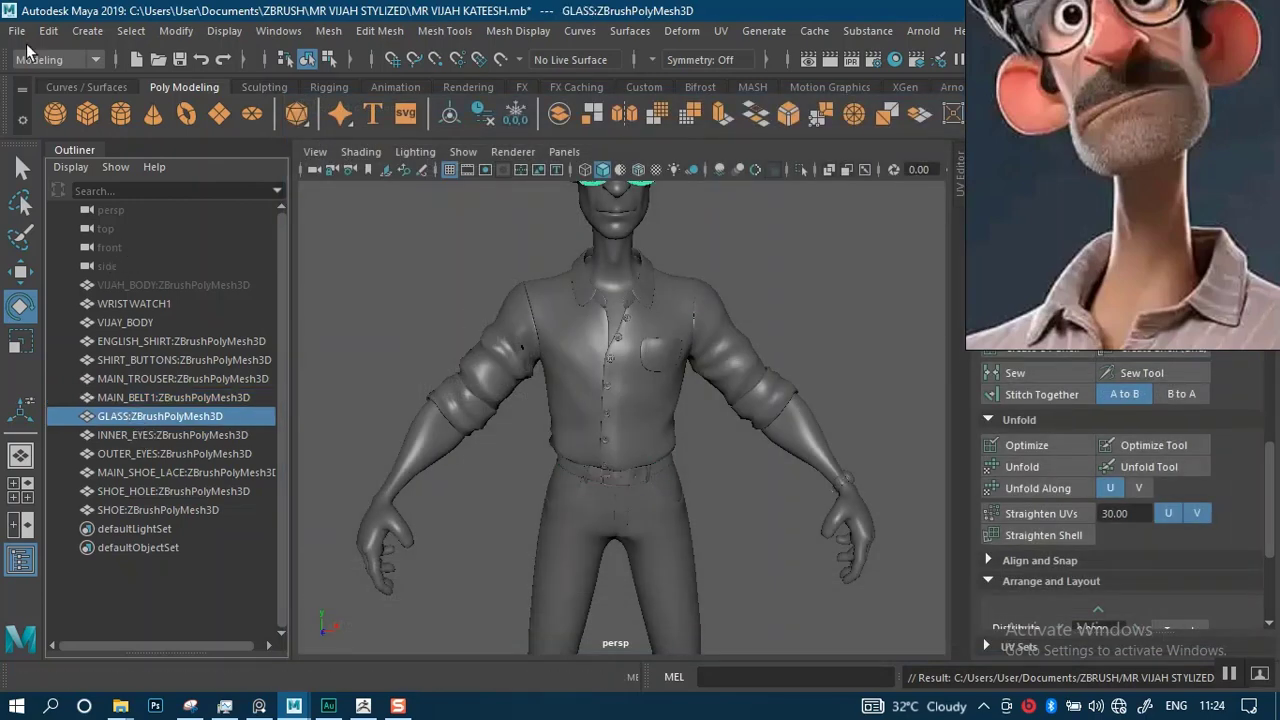
left_click(18, 36)
left_click(80, 275)
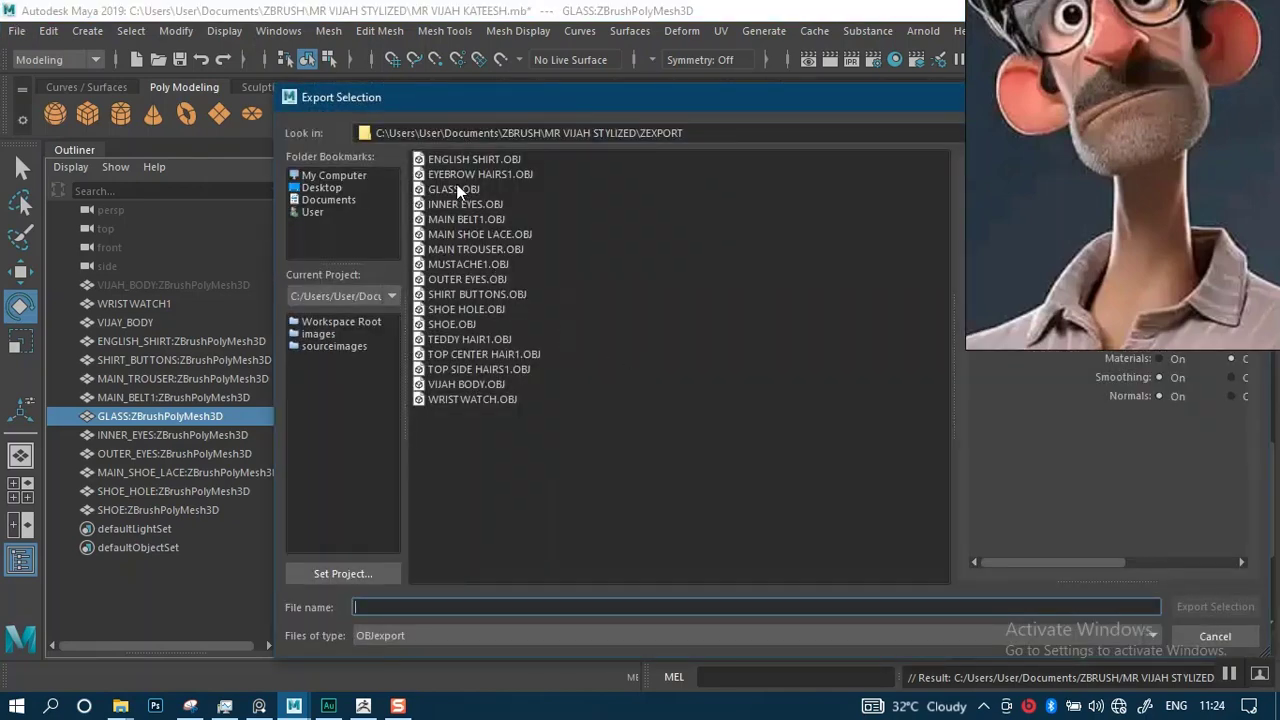
left_click(455, 189)
left_click(1210, 606)
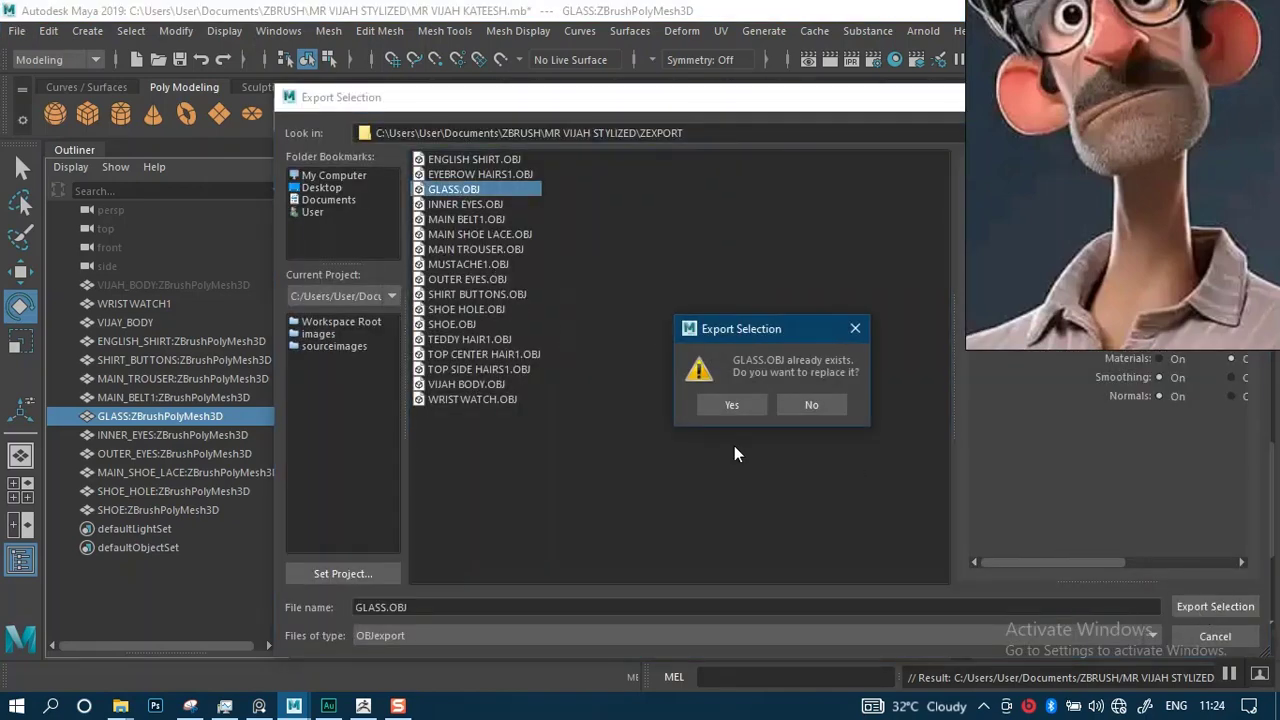
left_click(716, 403)
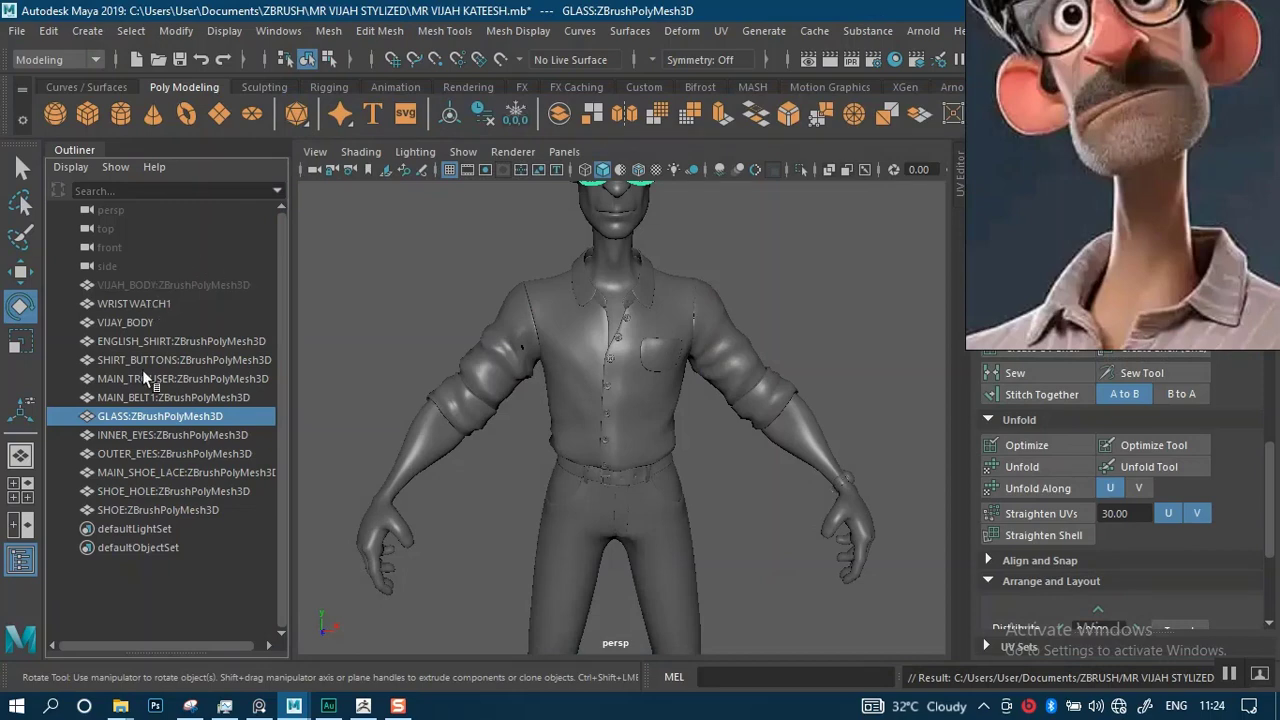
Export only the INNER_EYES mesh as OBJ, overwriting INNER EYES.OBJ in the ZEXPORT folder.
left_click(144, 434)
left_click(17, 31)
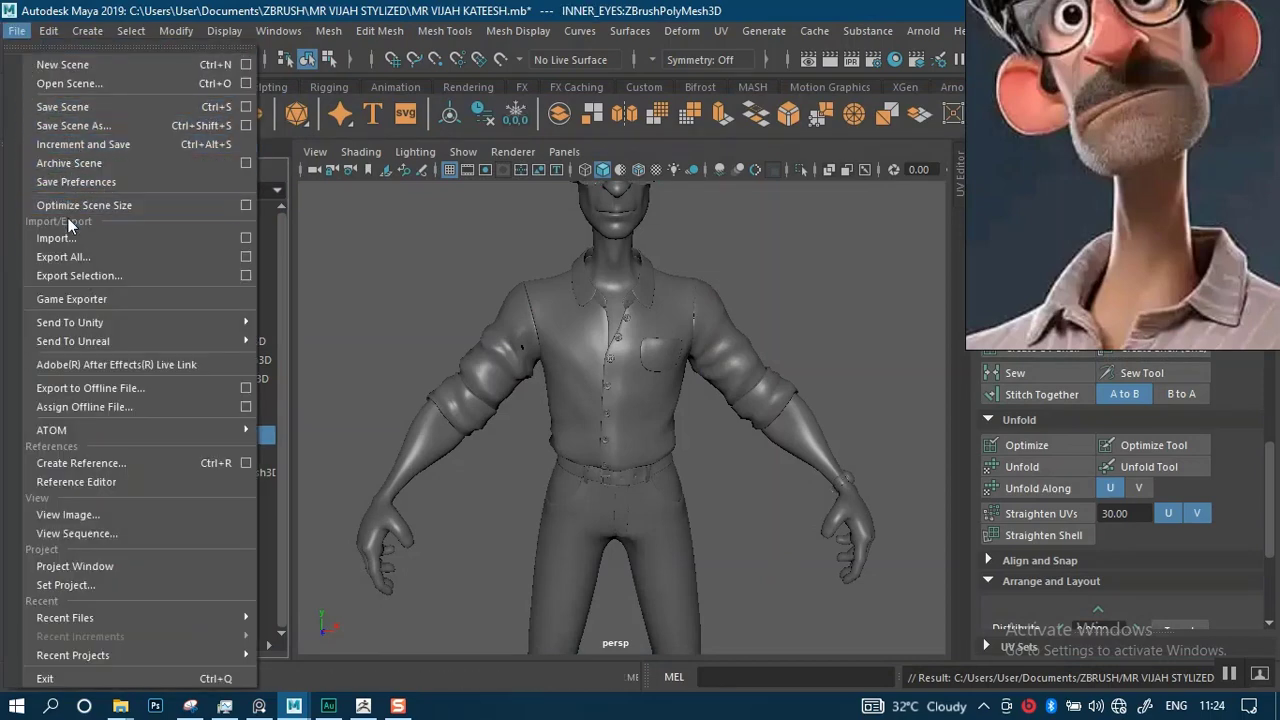
left_click(80, 273)
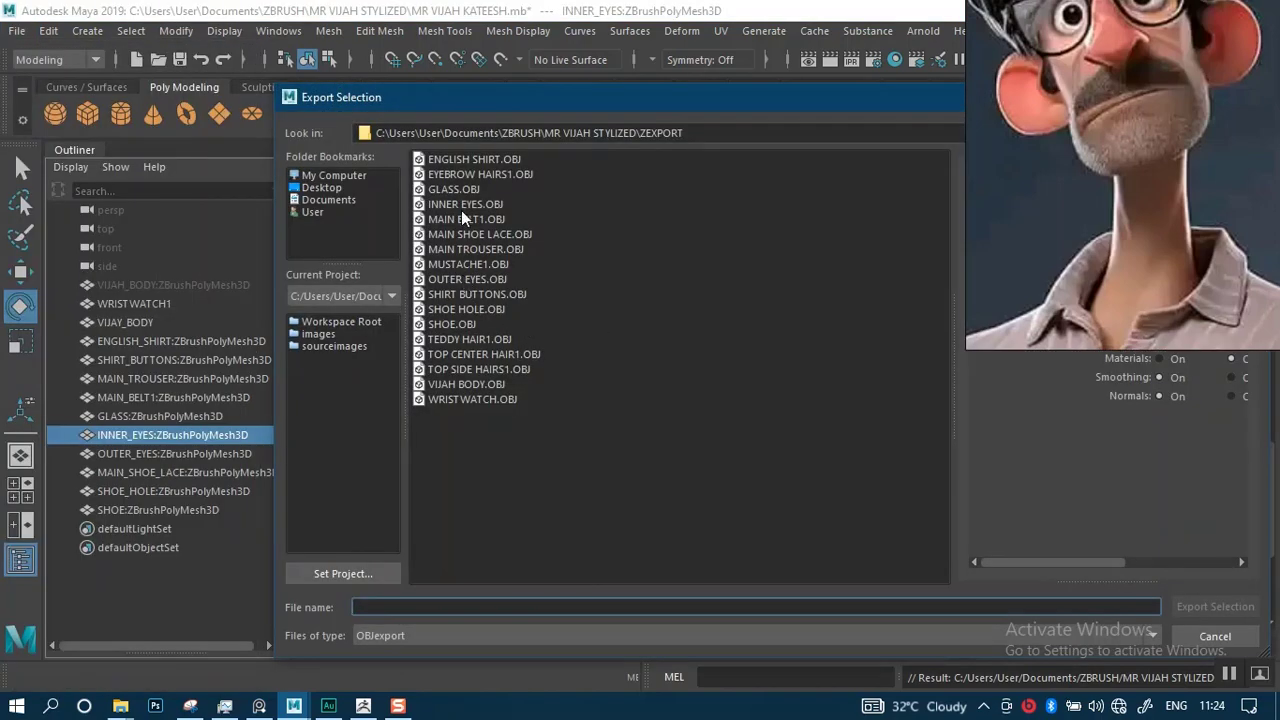
left_click(461, 205)
left_click(1190, 606)
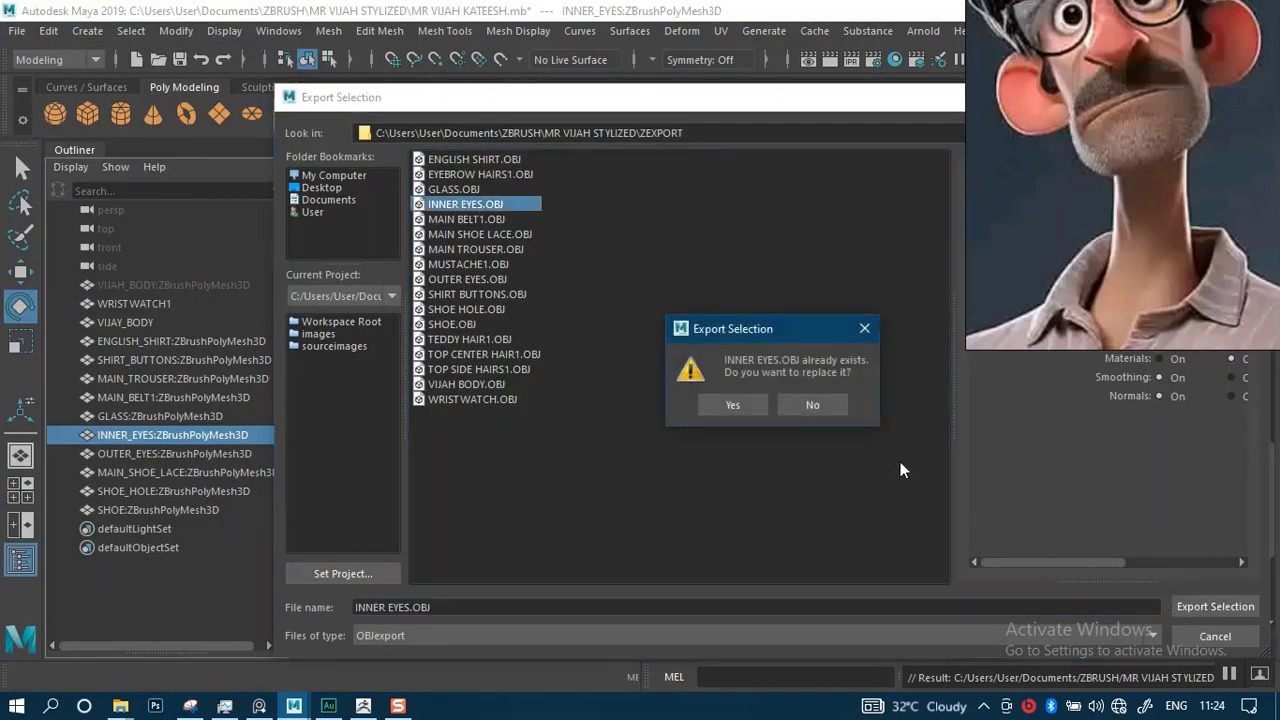
left_click(740, 401)
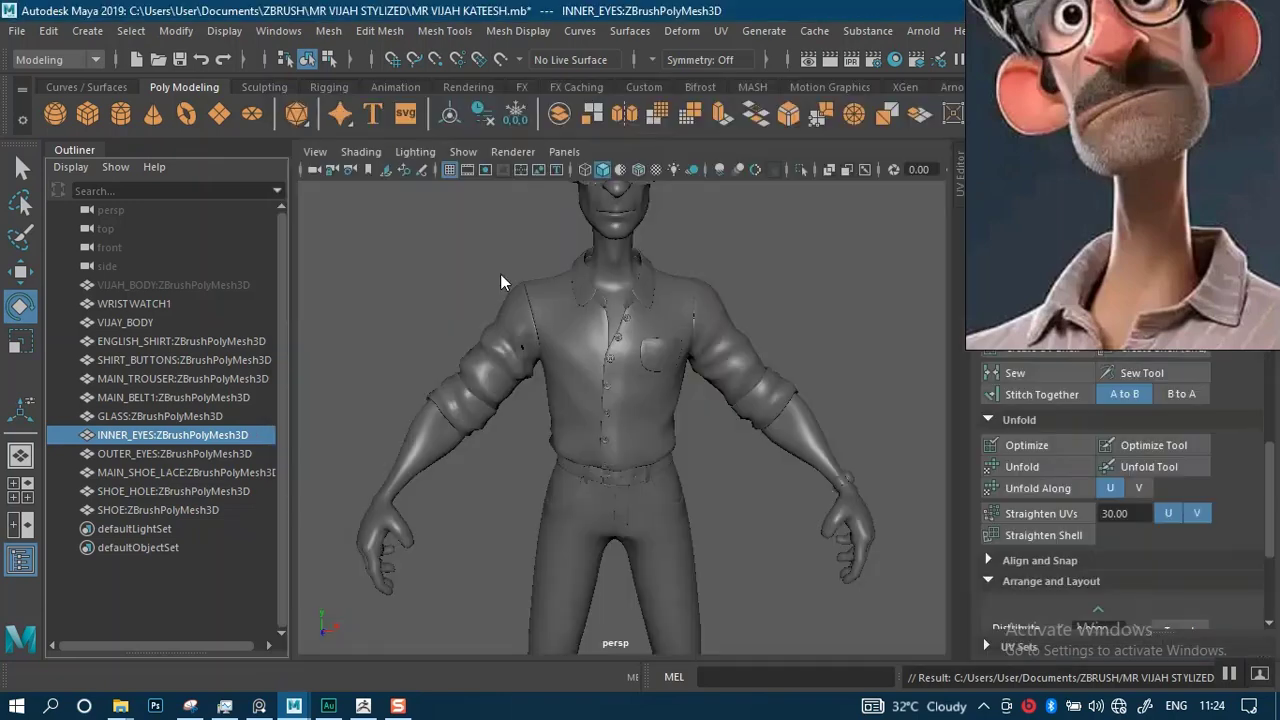
Export only the OUTER_EYES mesh as OBJ, overwriting OUTER EYES.OBJ in the ZEXPORT folder.
left_click(163, 455)
left_click(17, 31)
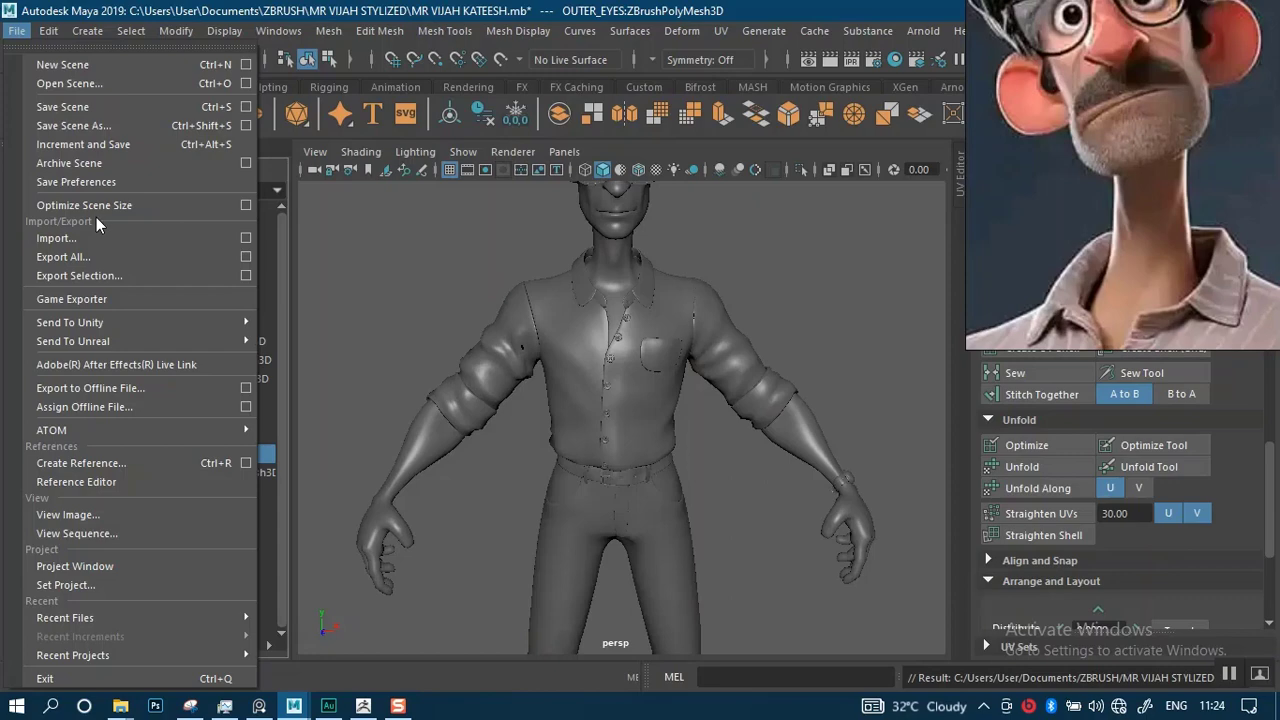
left_click(79, 275)
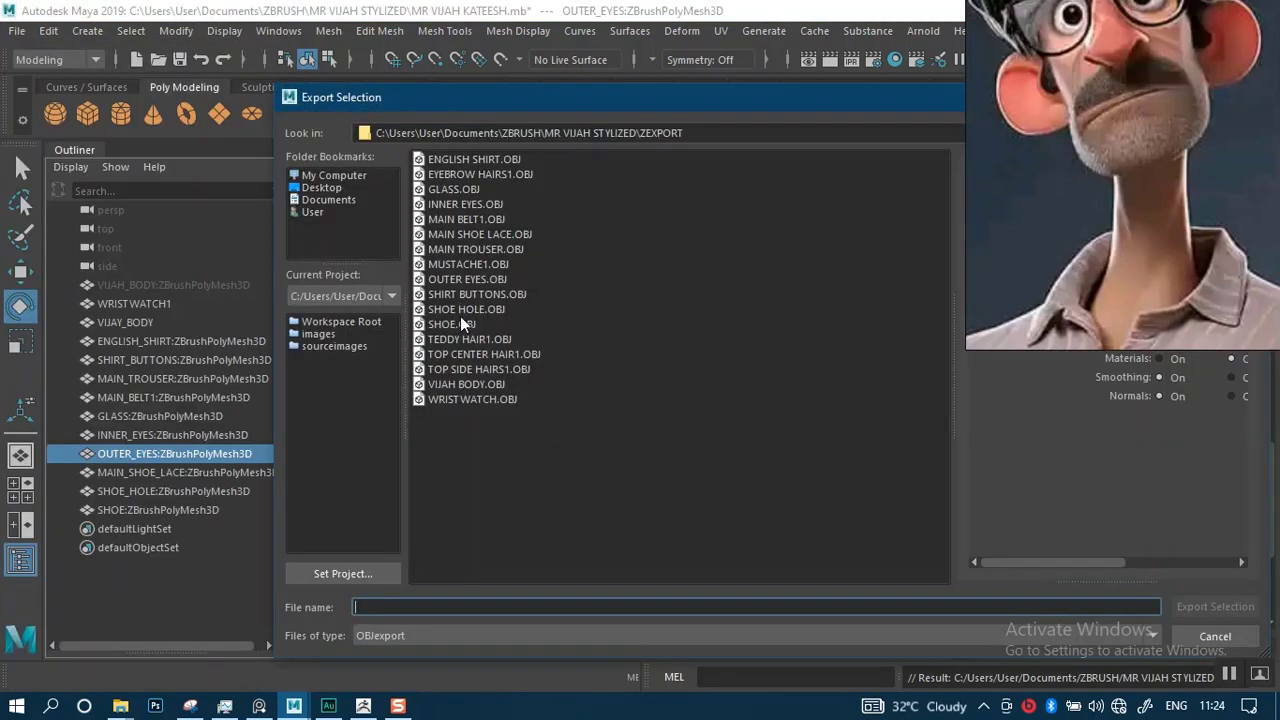
left_click(462, 279)
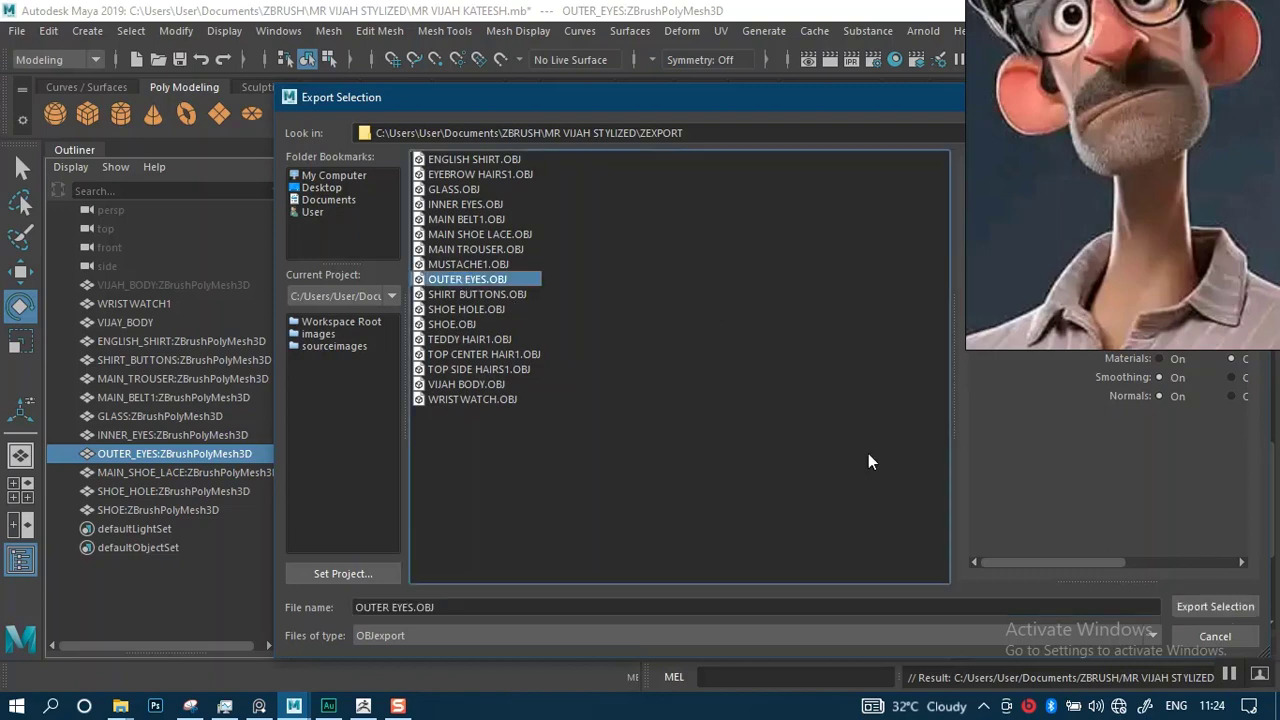
left_click(1212, 609)
left_click(731, 405)
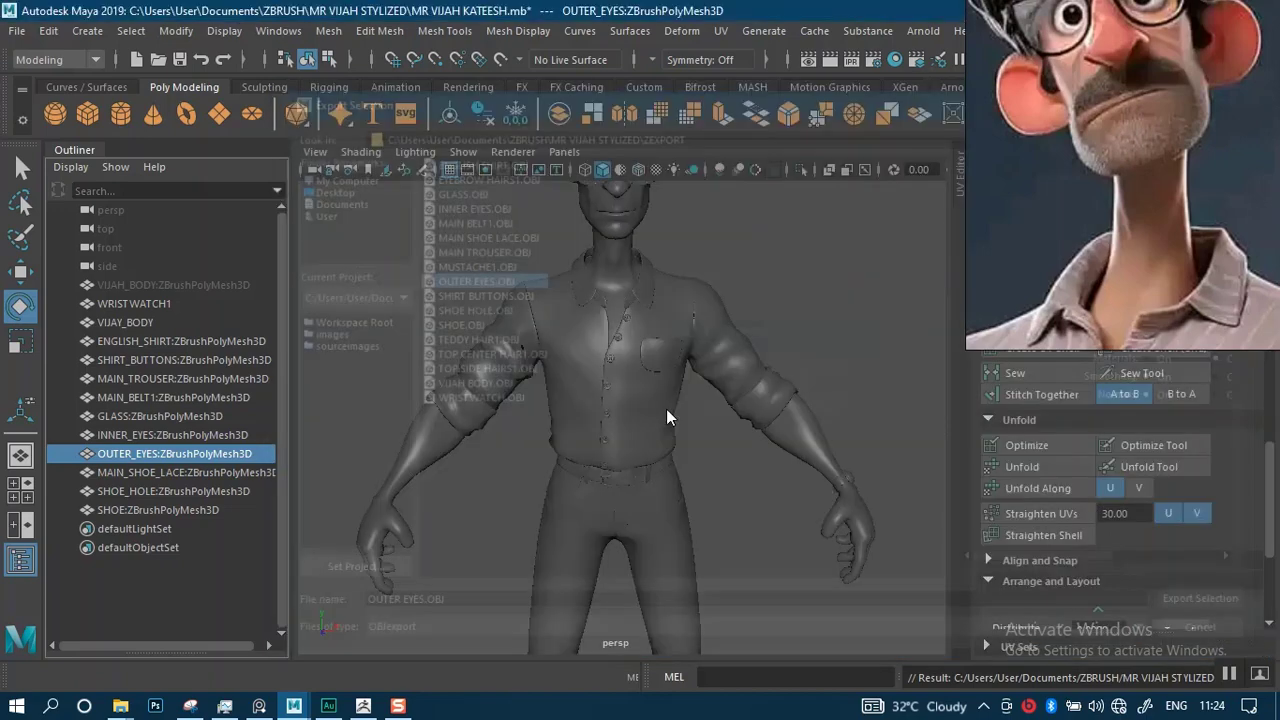
Export only the MAIN_SHOE_LACE mesh as OBJ, overwriting MAIN SHOE LACE.OBJ in the ZEXPORT folder.
left_click(160, 472)
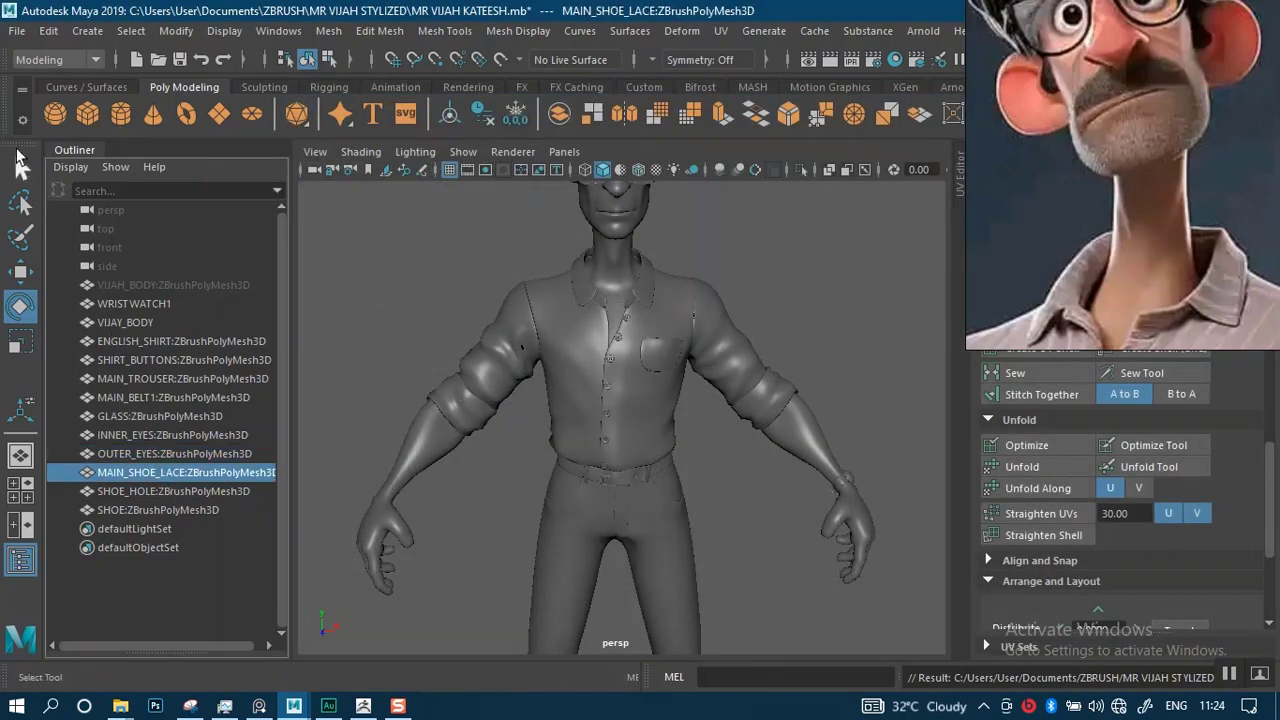
left_click(17, 31)
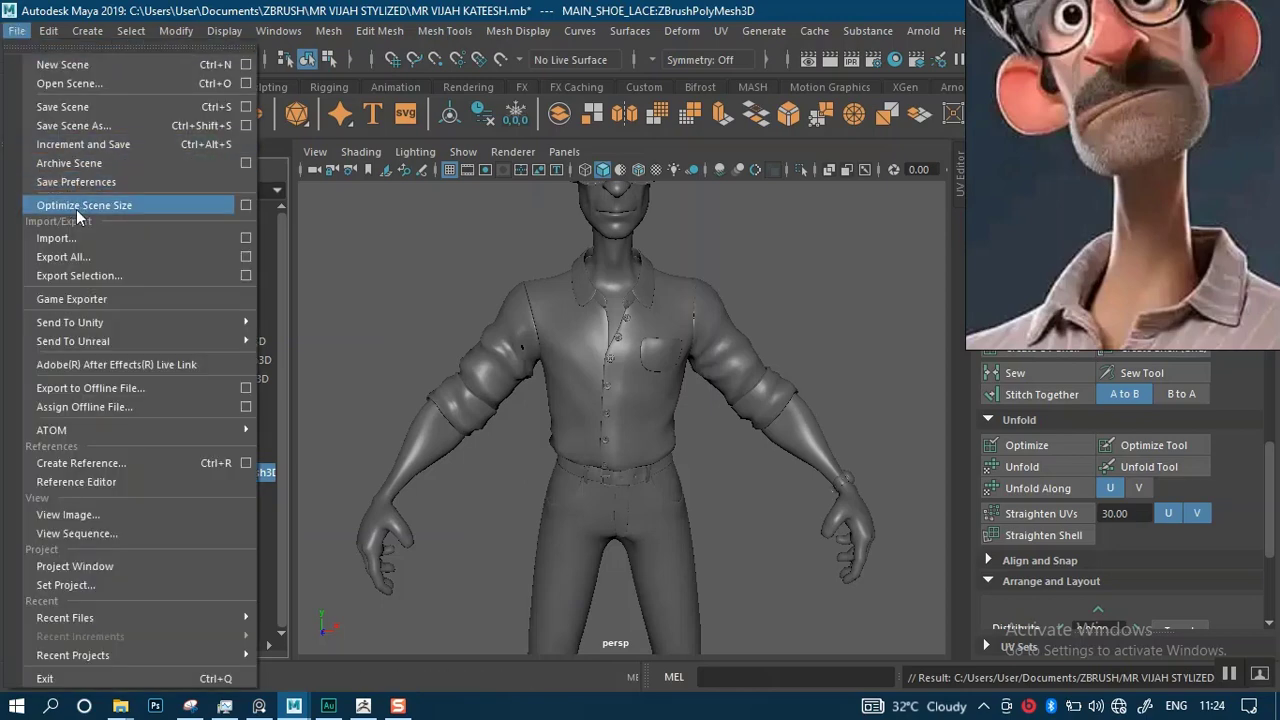
left_click(77, 273)
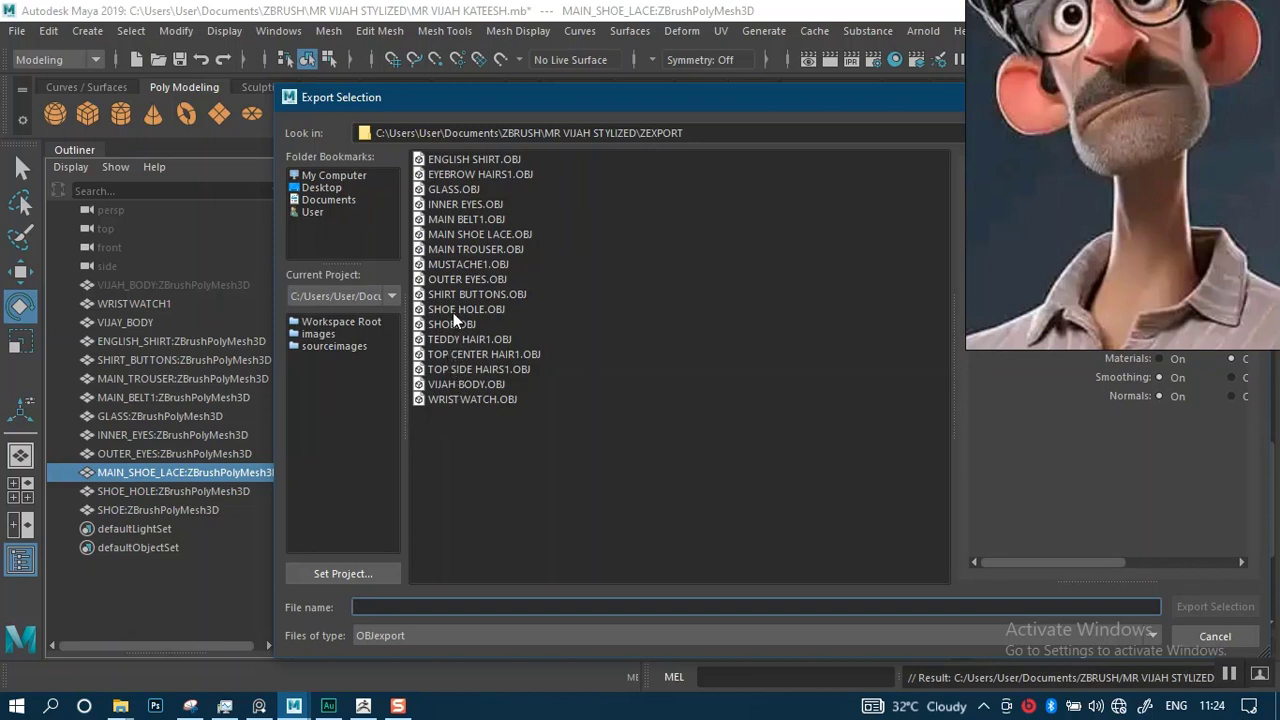
left_click(458, 234)
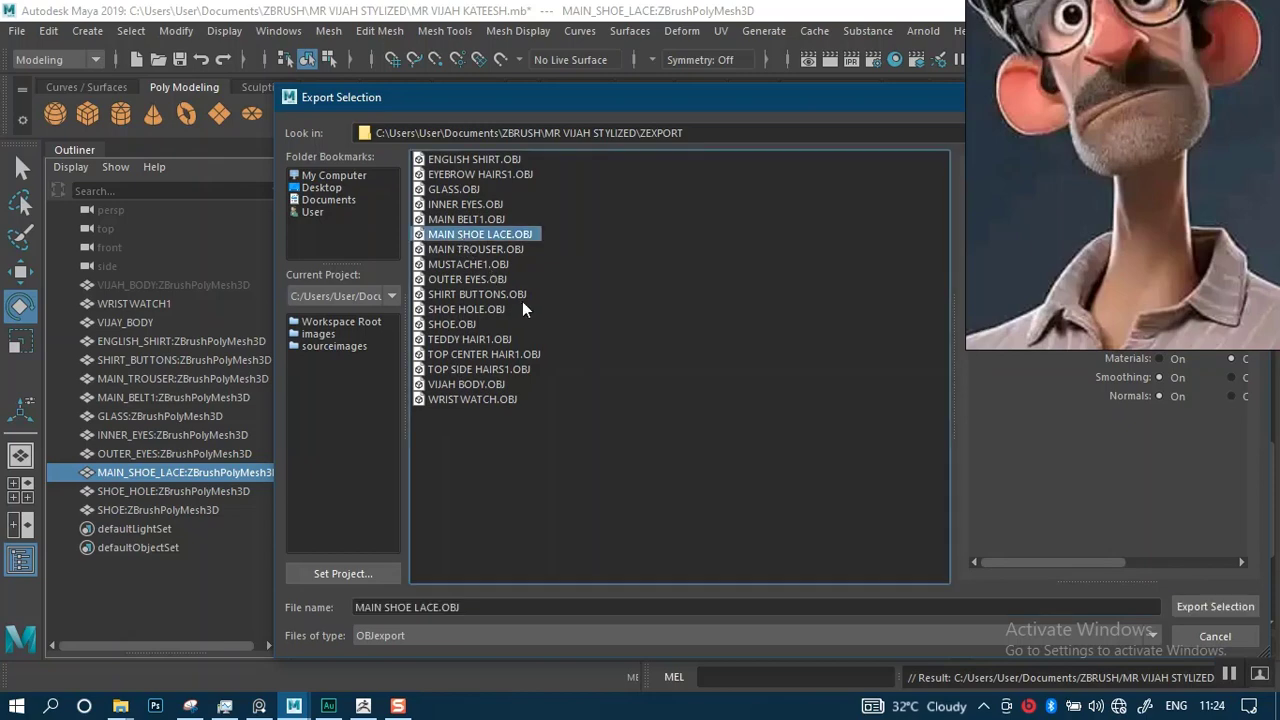
left_click(1192, 605)
left_click(731, 406)
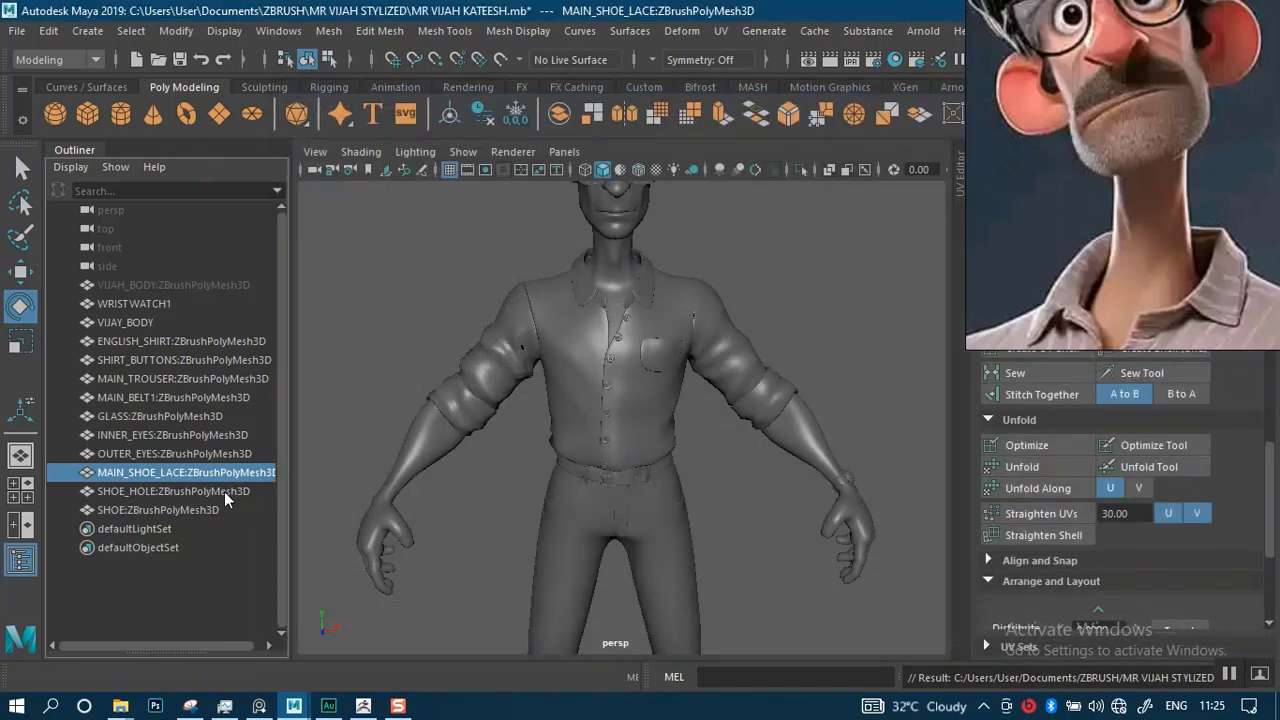
Export only the SHOE_HOLE mesh as OBJ, overwriting SHOE HOLE.OBJ in the ZEXPORT folder.
left_click(171, 490)
left_click(16, 31)
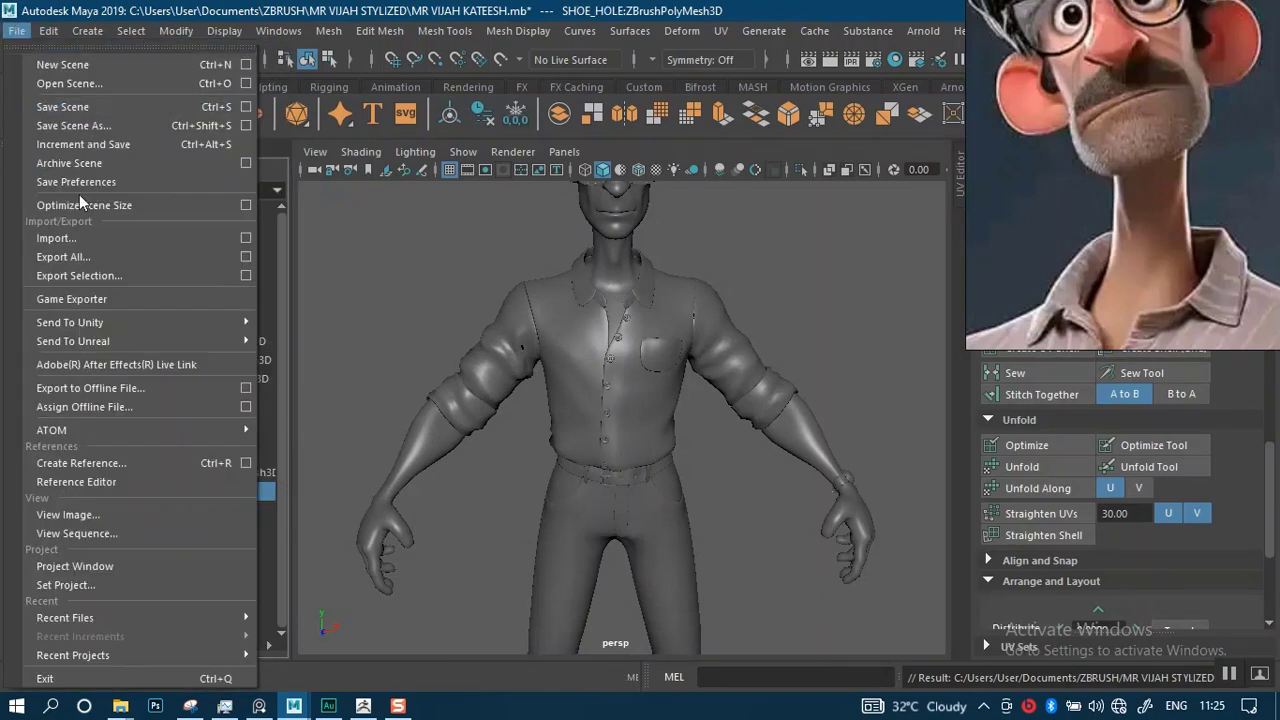
left_click(85, 275)
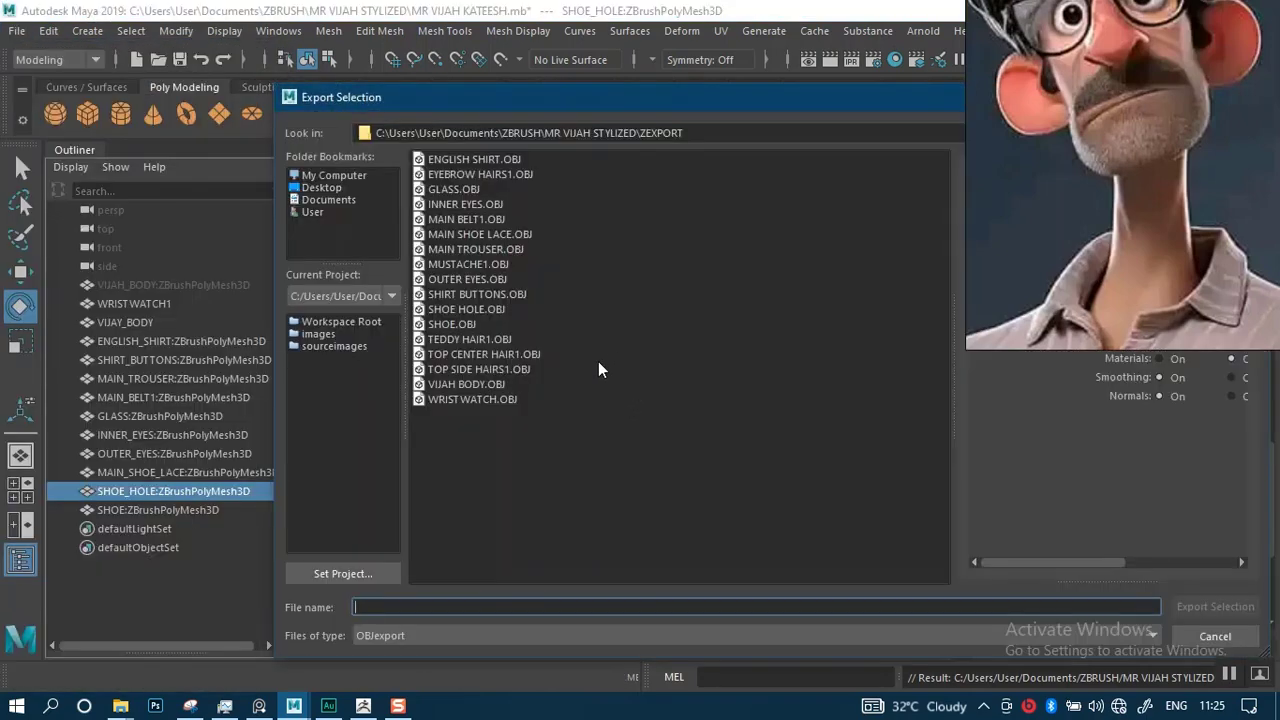
left_click(486, 310)
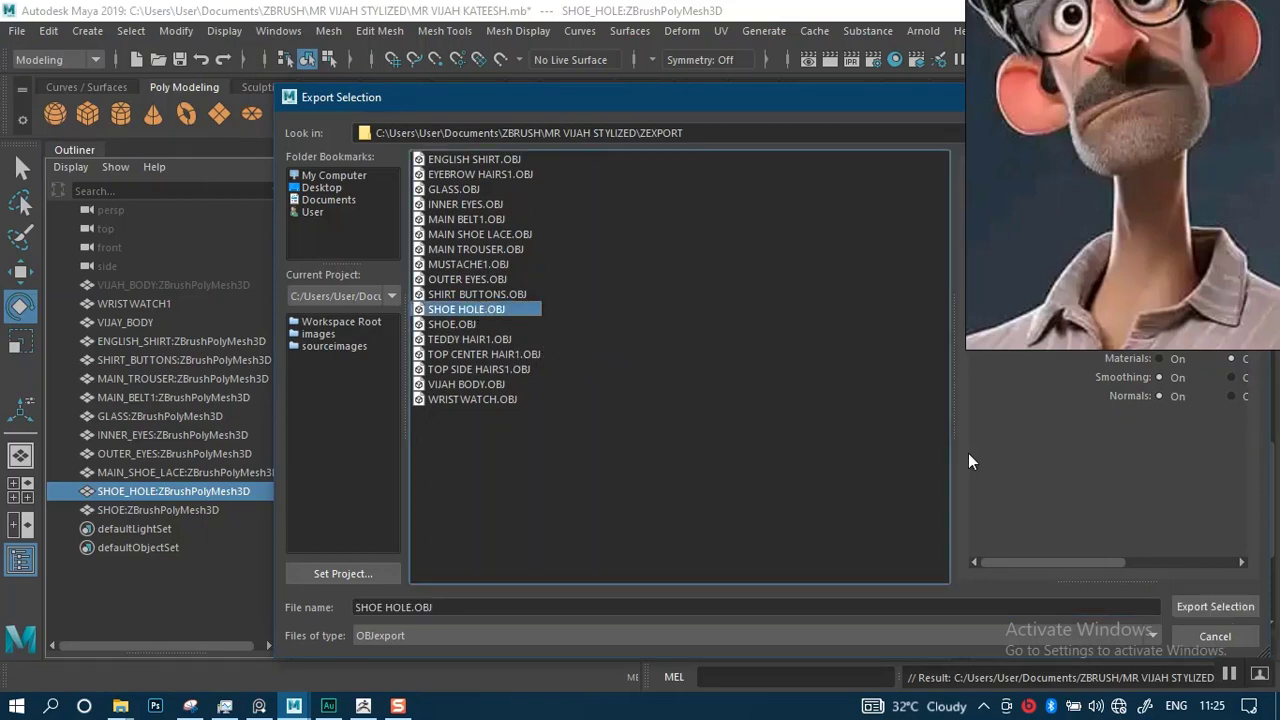
left_click(1216, 607)
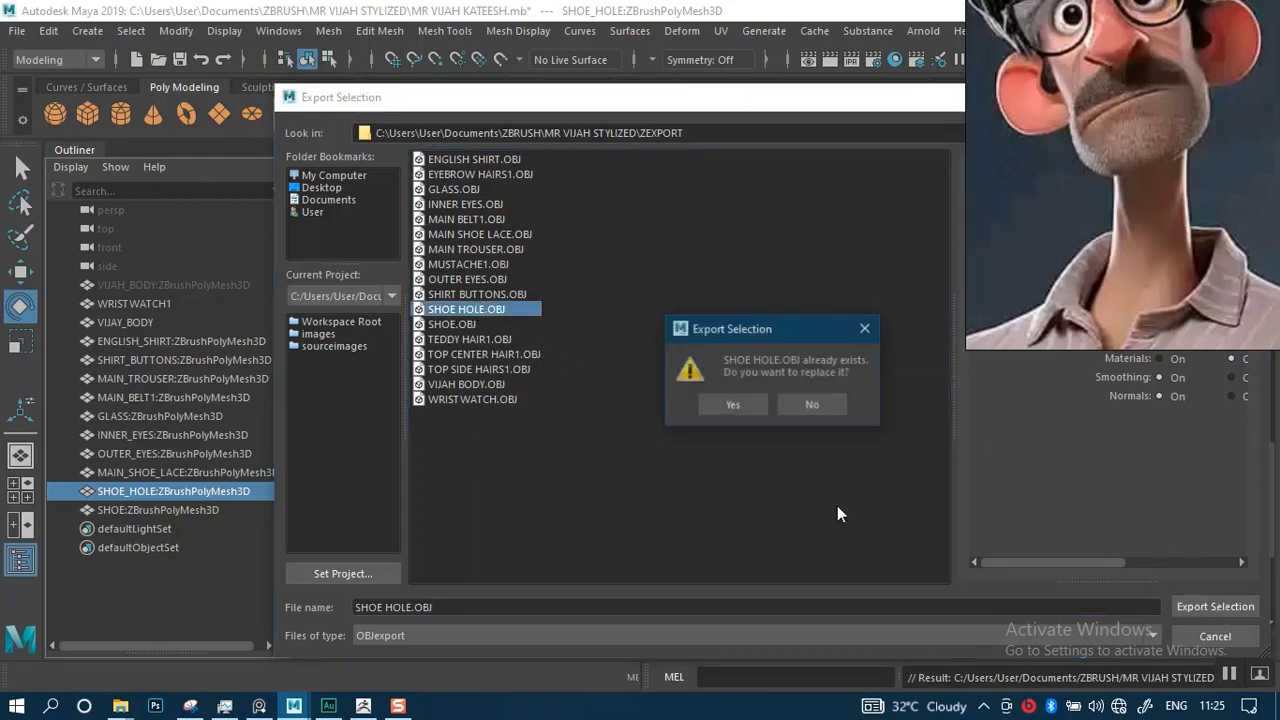
left_click(729, 405)
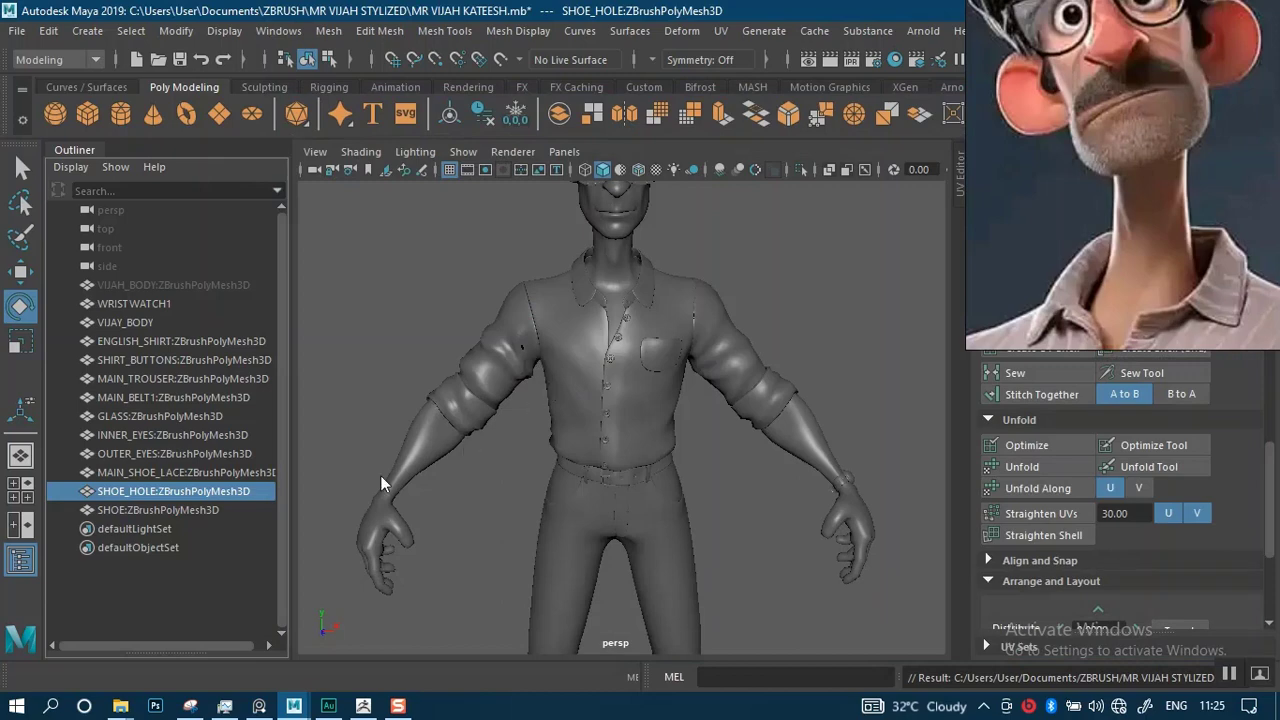
Export only the SHOE mesh as OBJ, overwriting SHOE.OBJ in the ZEXPORT folder.
left_click(172, 512)
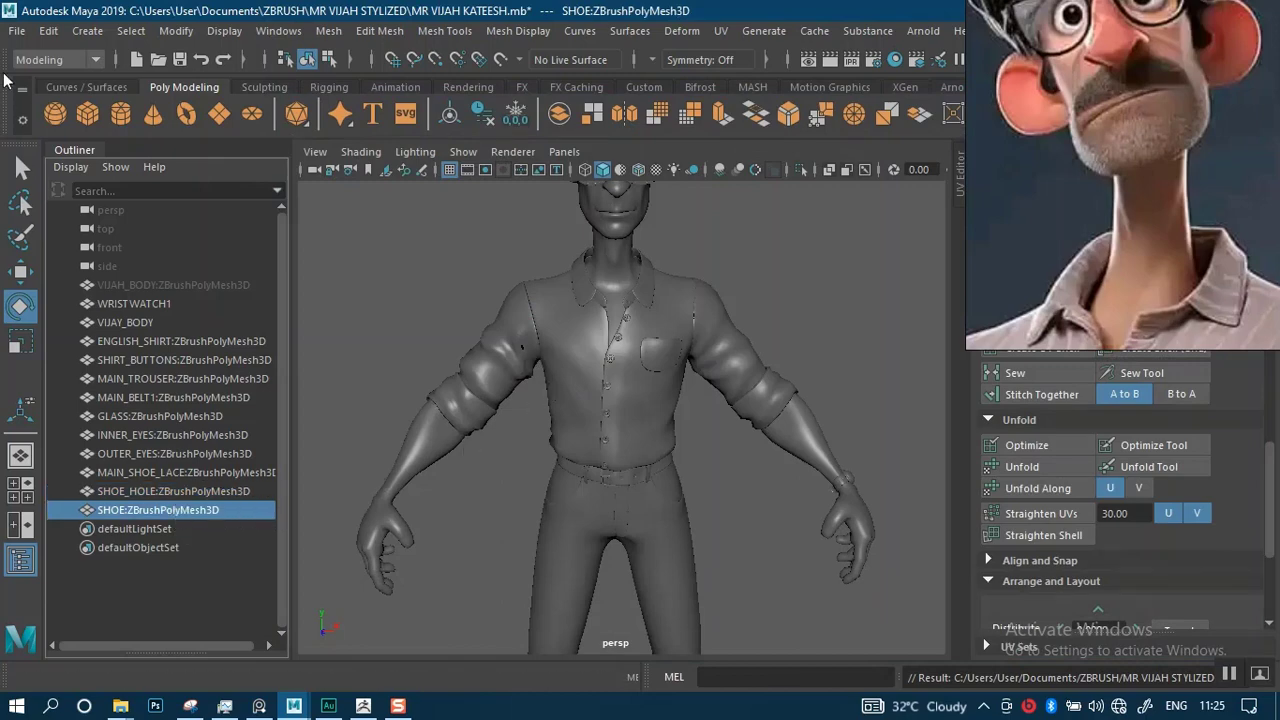
left_click(16, 31)
left_click(100, 281)
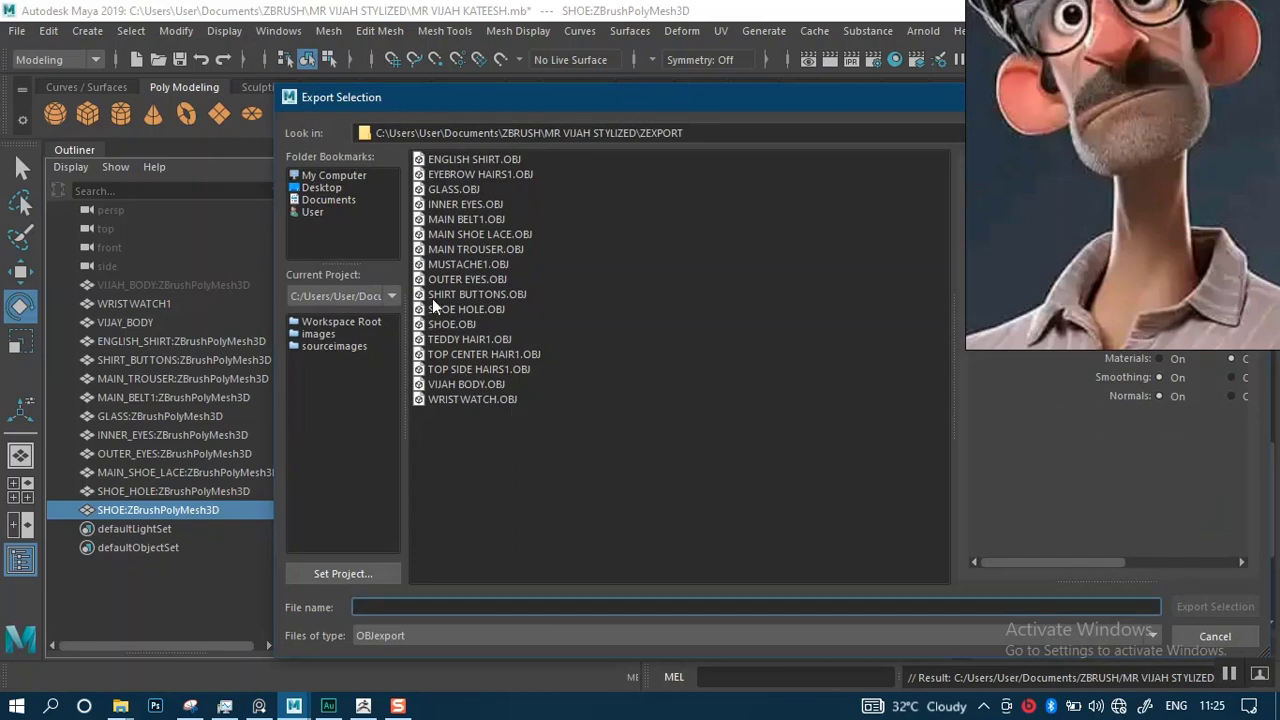
left_click(446, 322)
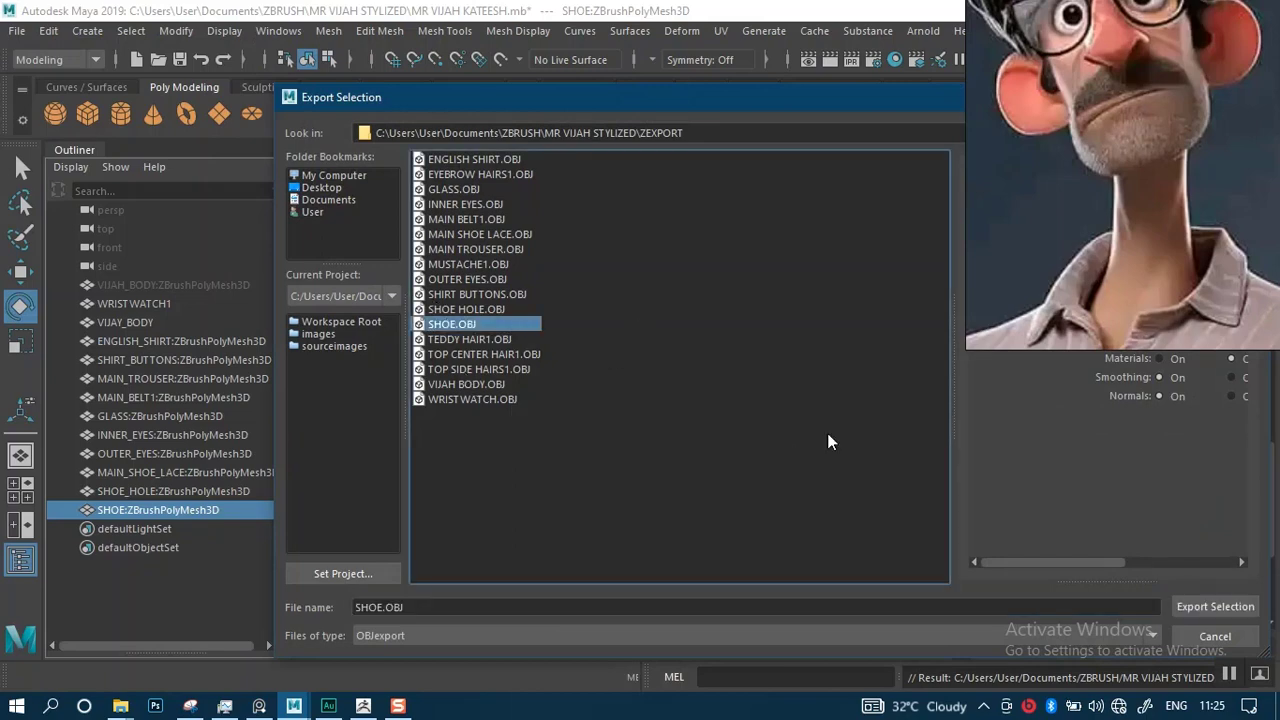
left_click(1210, 606)
left_click(733, 402)
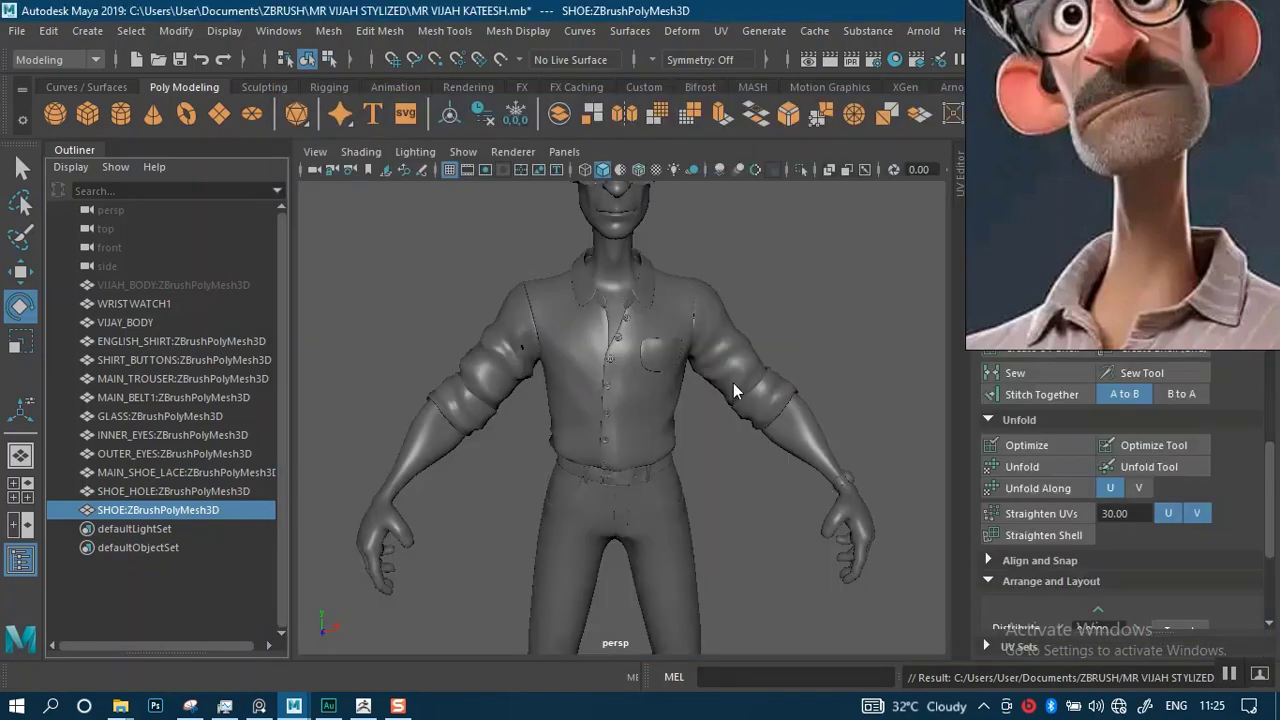
Save the character scene under its existing file name.
scroll(769, 512, "down", 5)
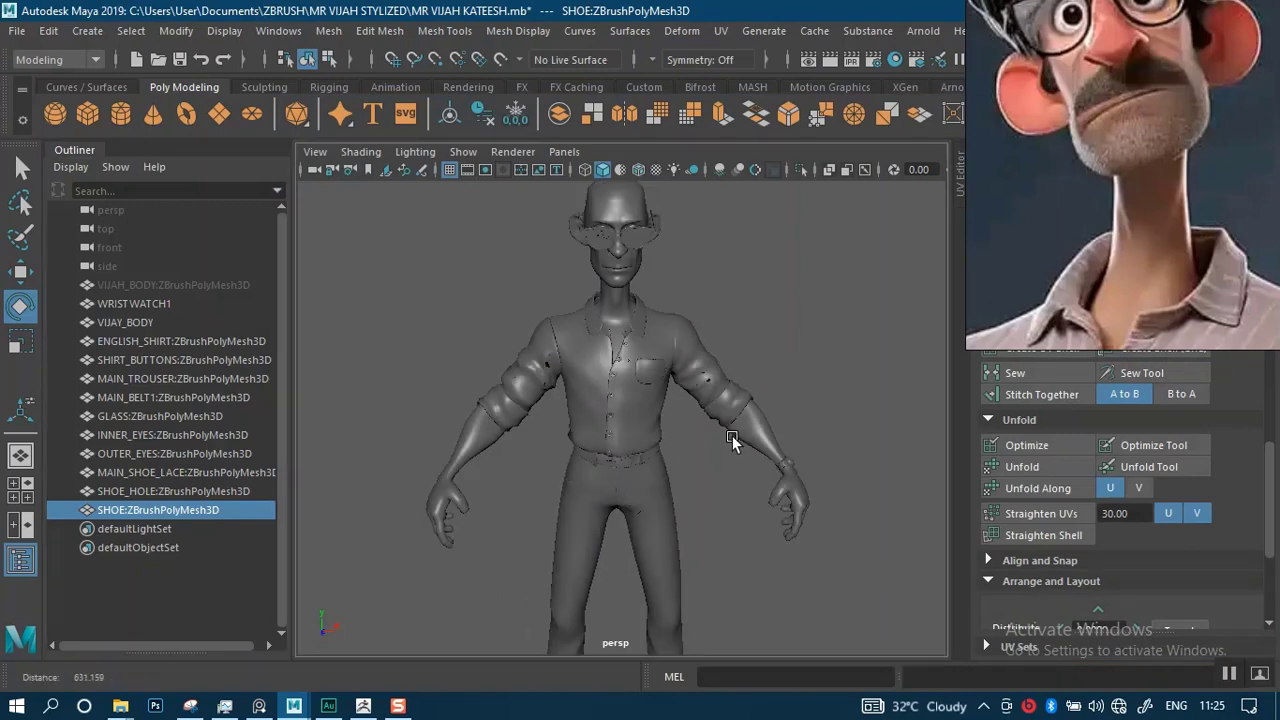
left_click_drag(734, 443, 740, 524, "alt")
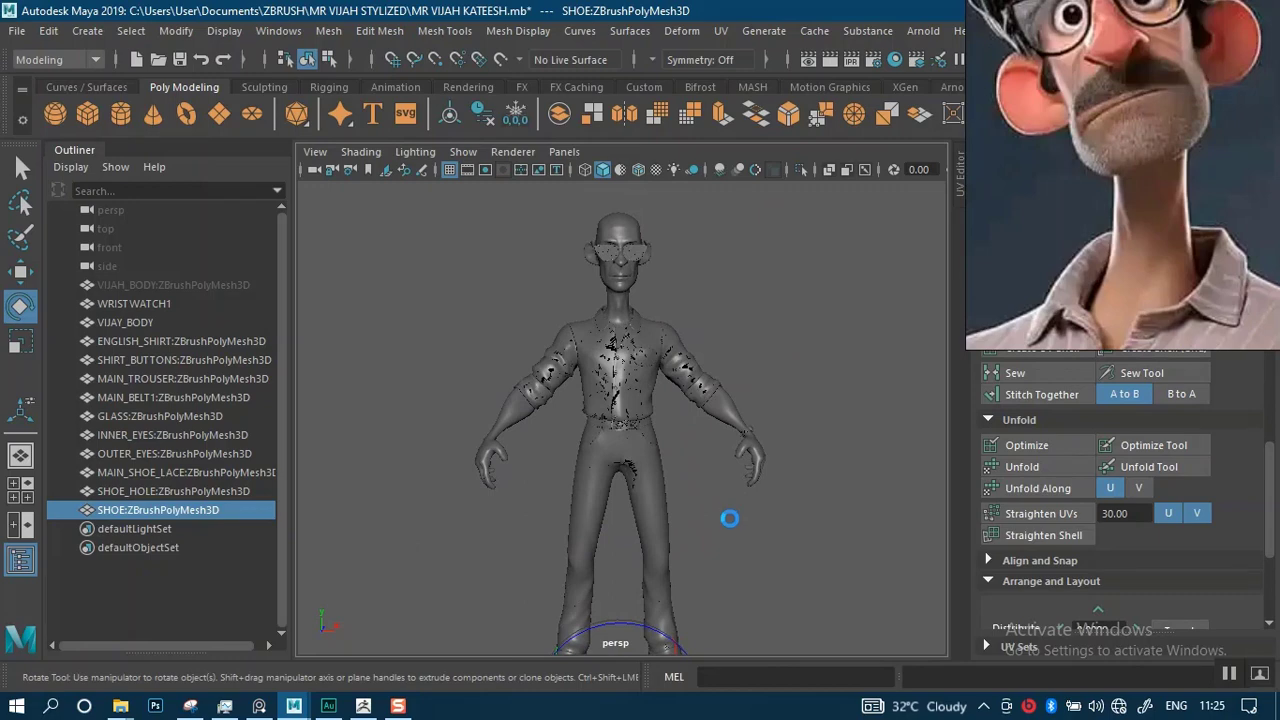
key("q")
key("ctrl+s")
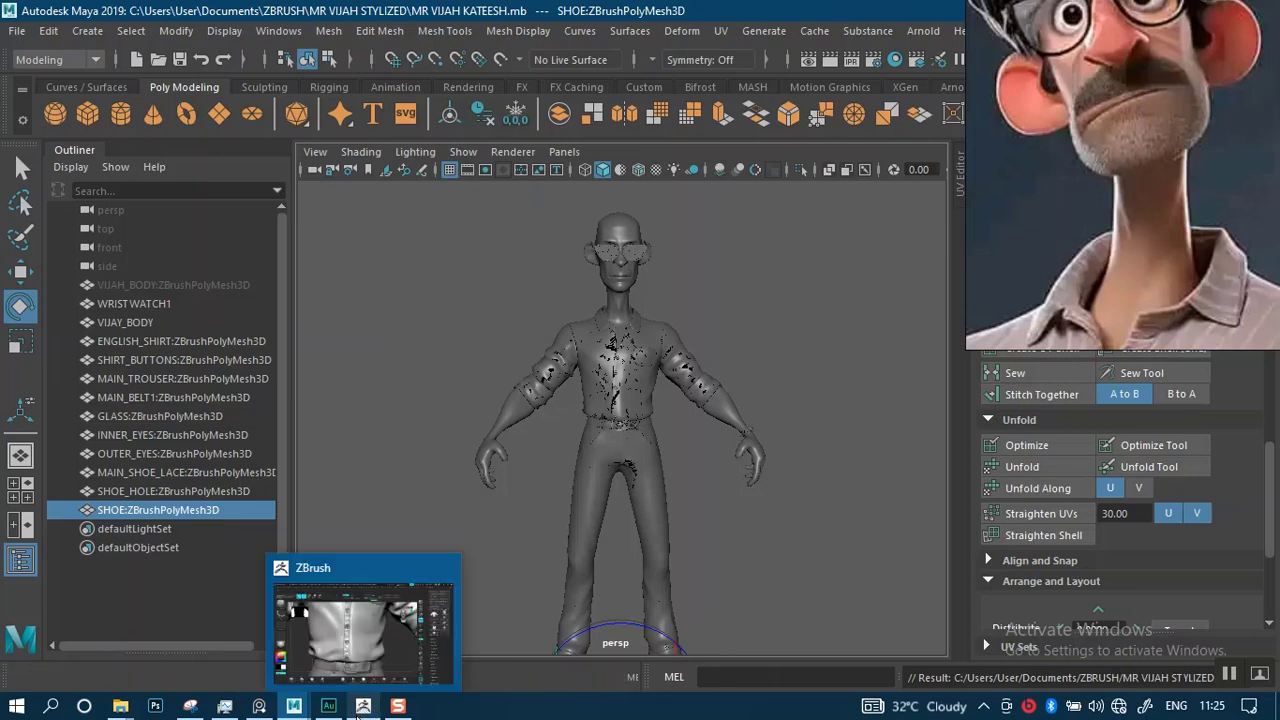
Switch to ZBrush and bring up the character's subtool list around the VIJAH BODY and ENGLISH SHIRT_1 entries.
left_click(360, 708)
left_click_drag(873, 531, 835, 390, "alt")
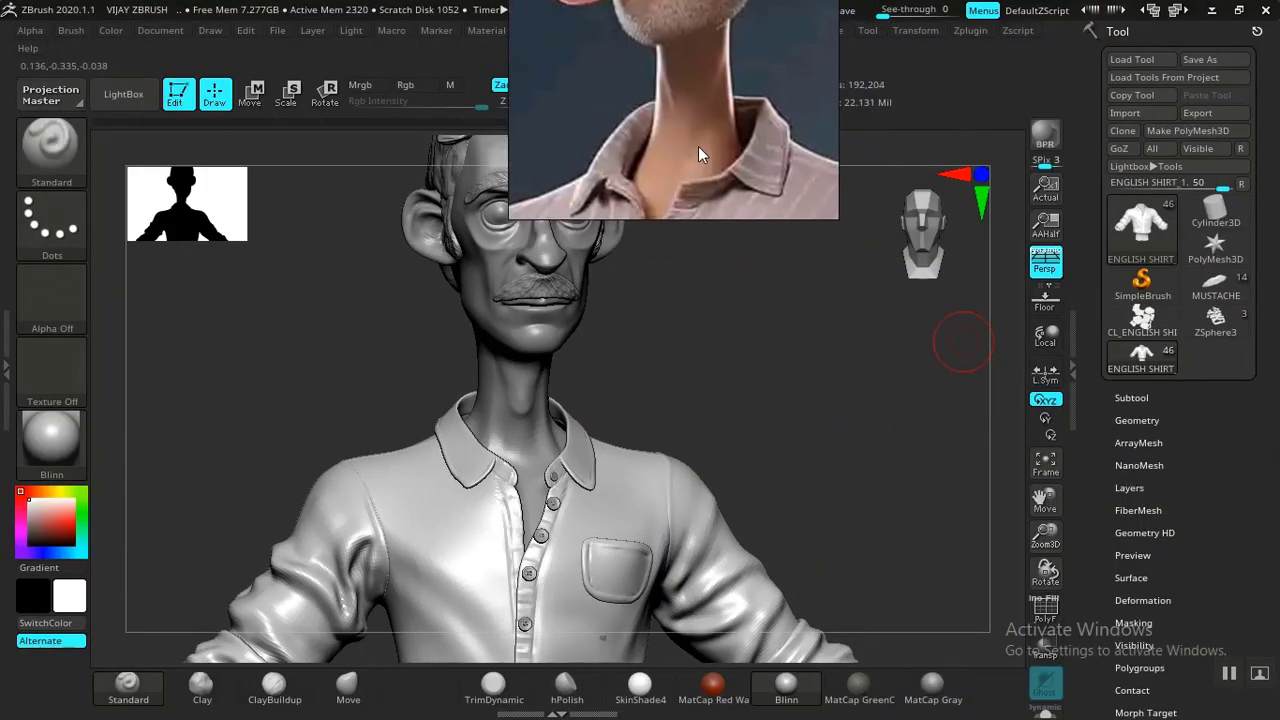
left_click(1128, 397)
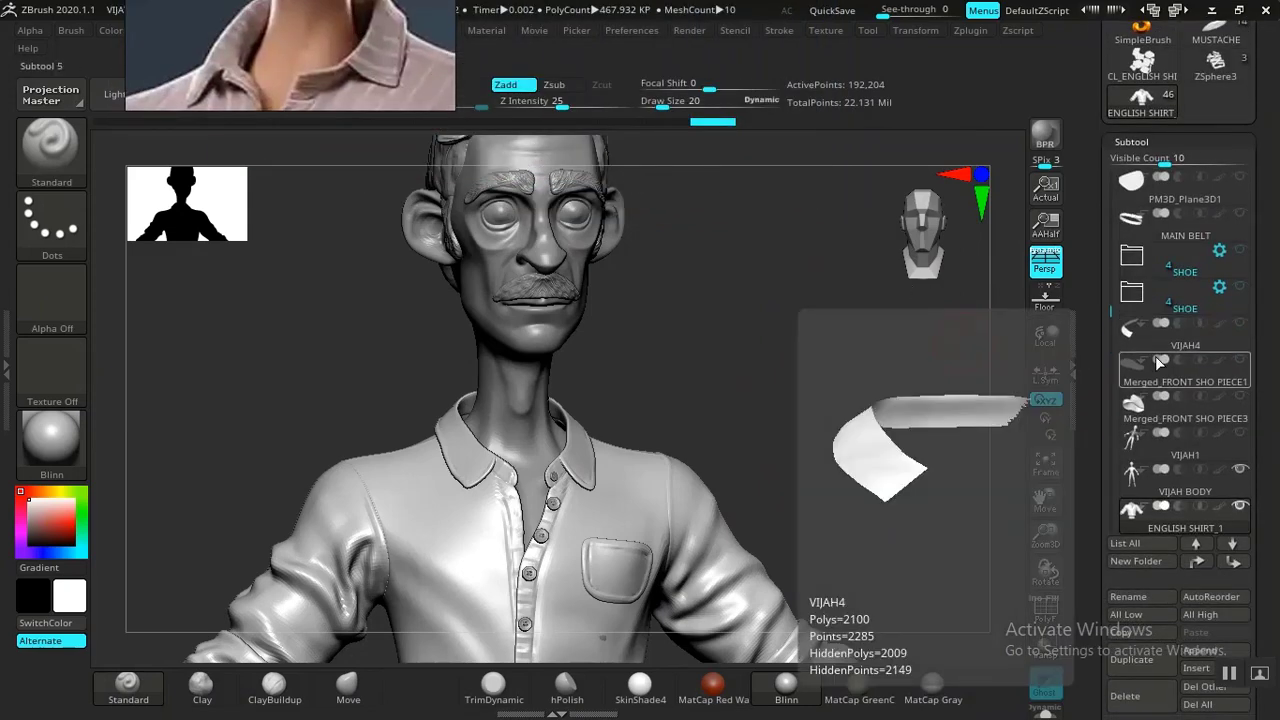
mouse_move(1128, 333)
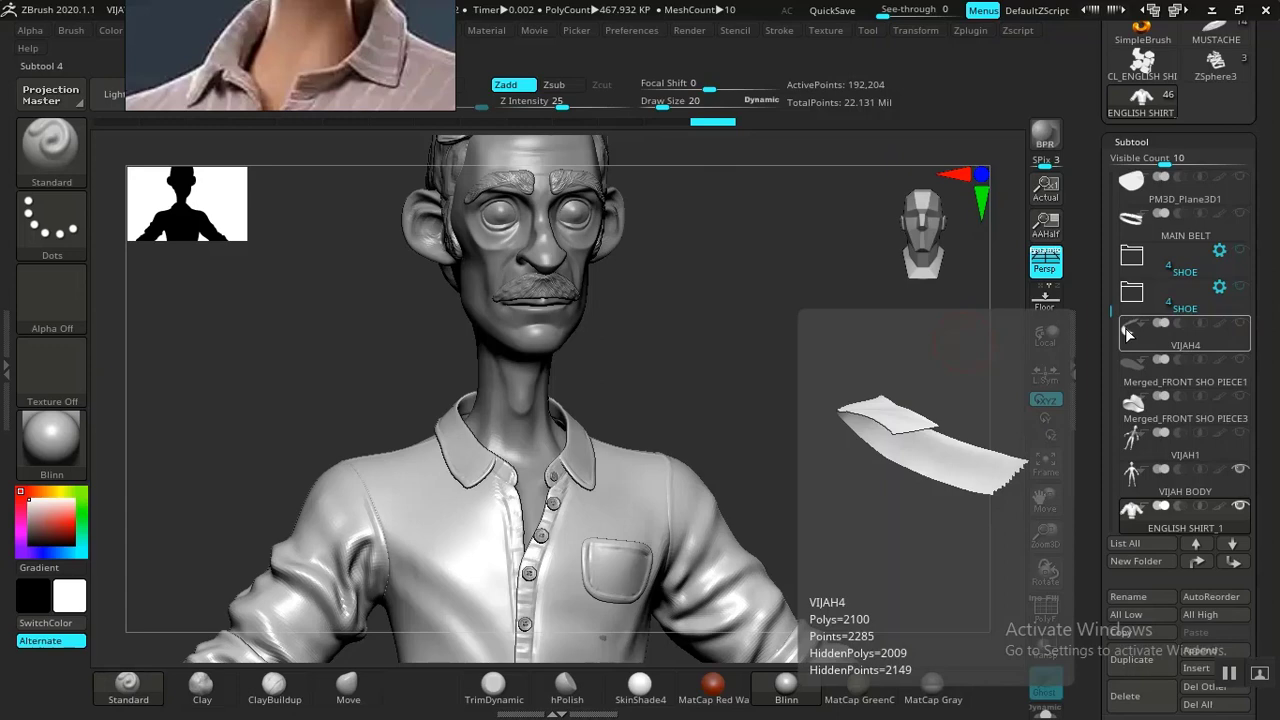
mouse_move(1128, 373)
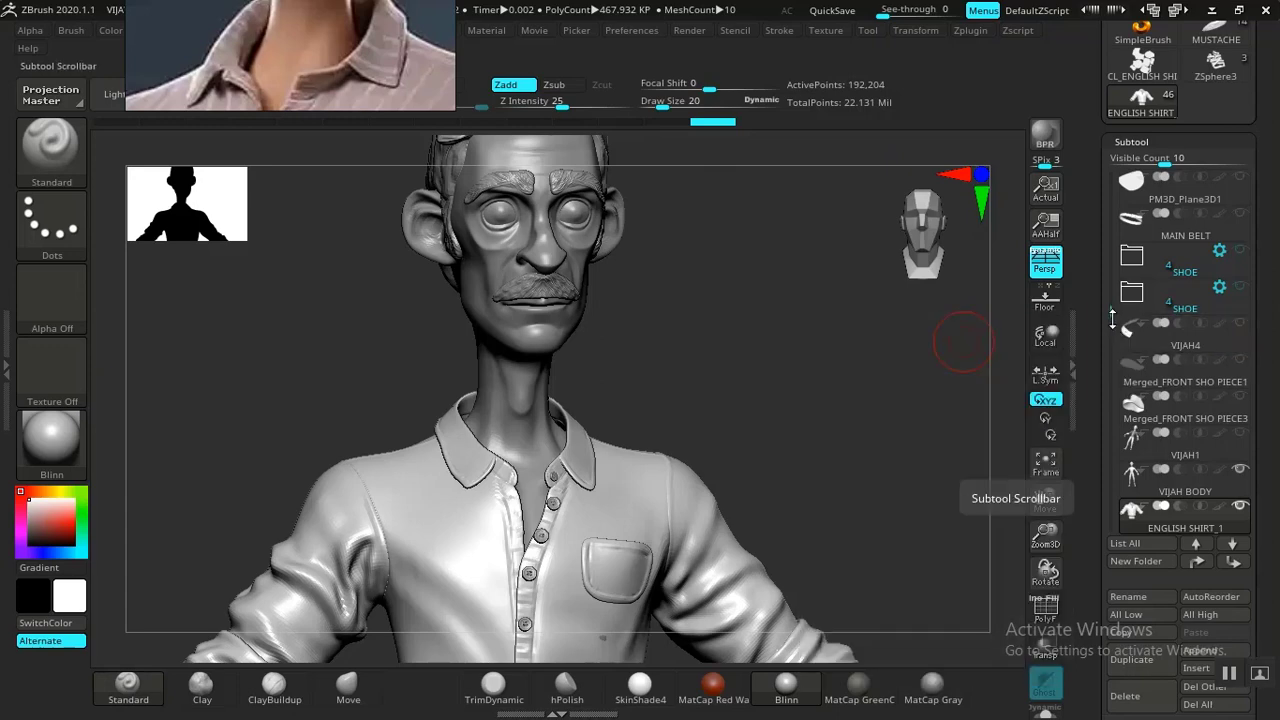
left_click_drag(1112, 318, 1112, 332)
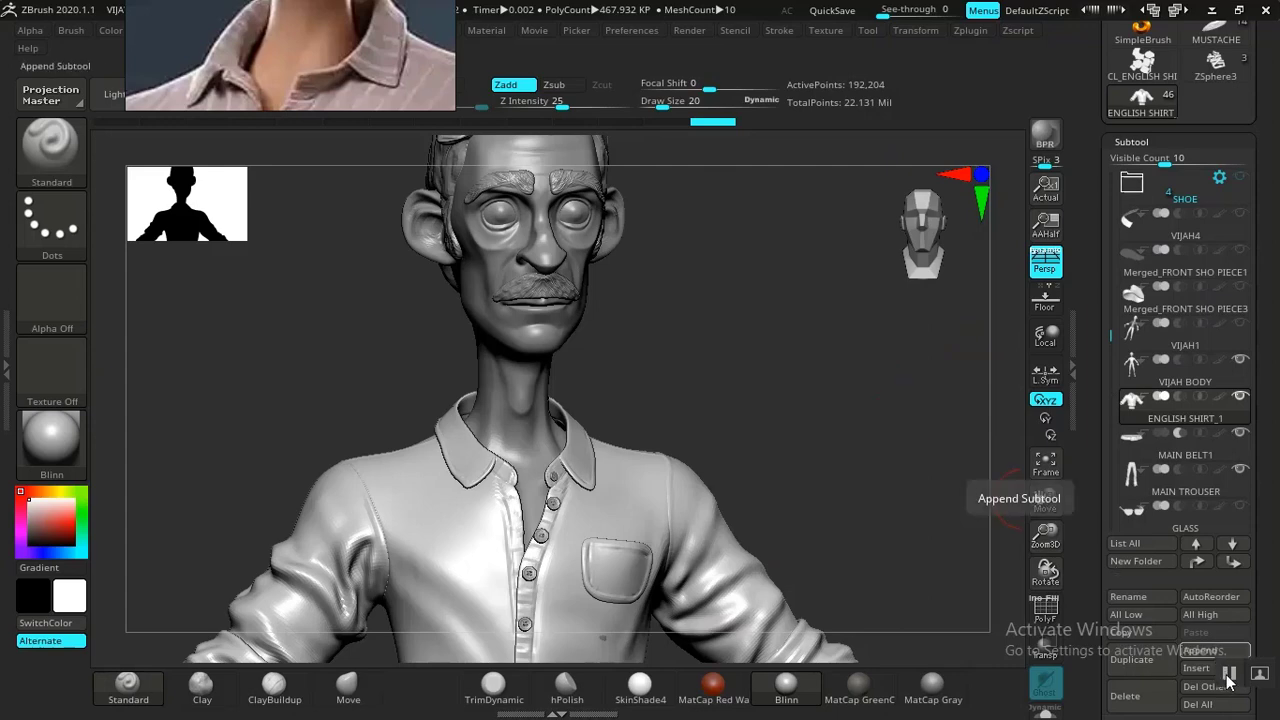
left_click_drag(1088, 372, 1088, 389)
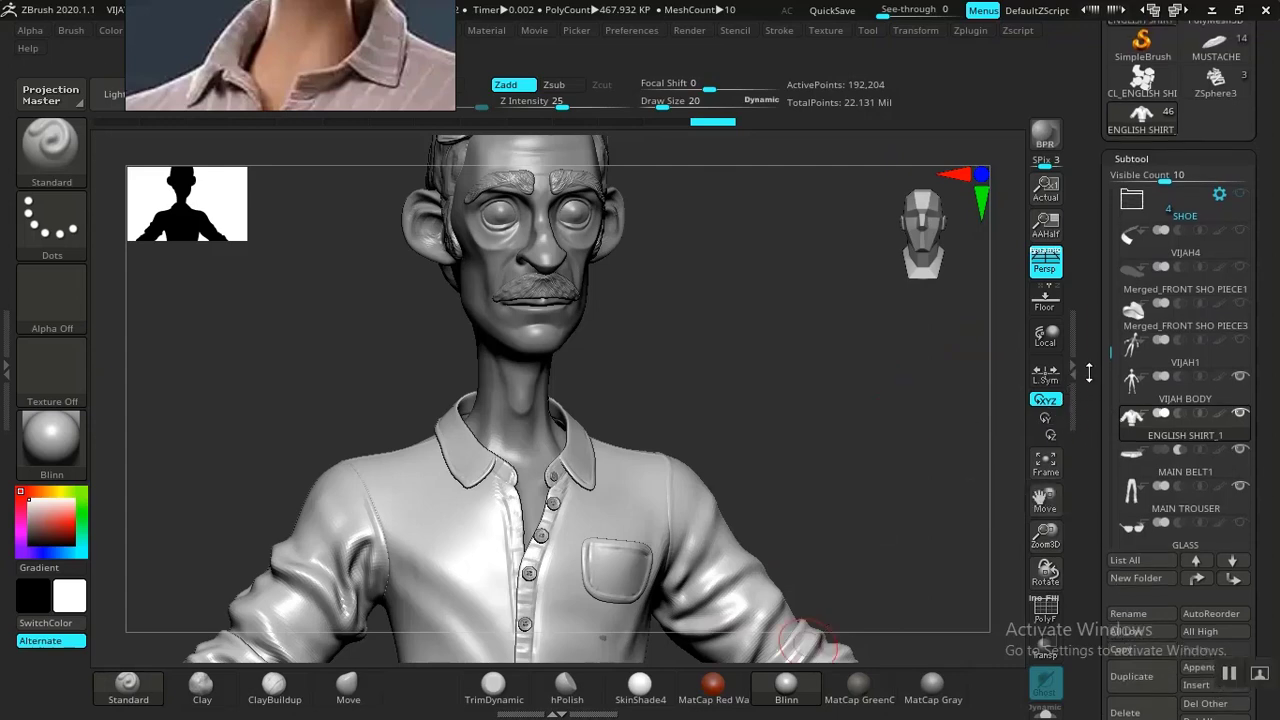
Make VIJAH BODY the active subtool and lower it to subdivision level 1.
left_click(1147, 402)
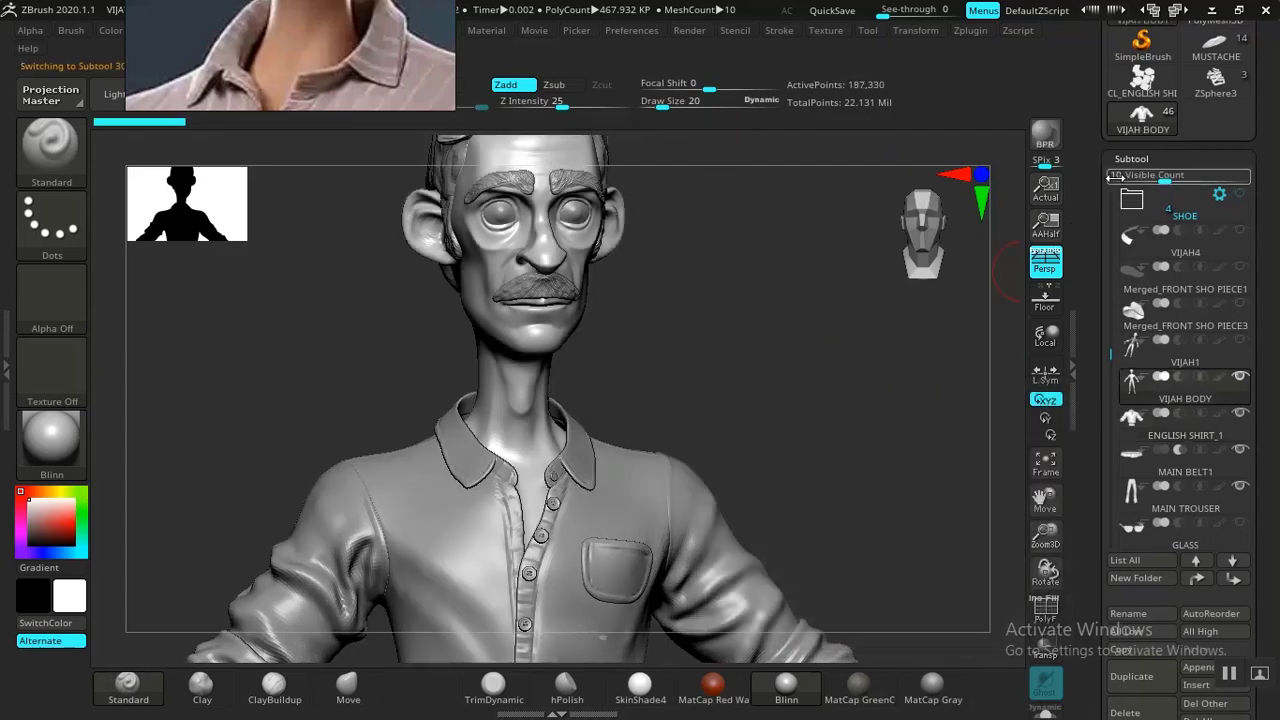
left_click(1129, 158)
left_click(1135, 180)
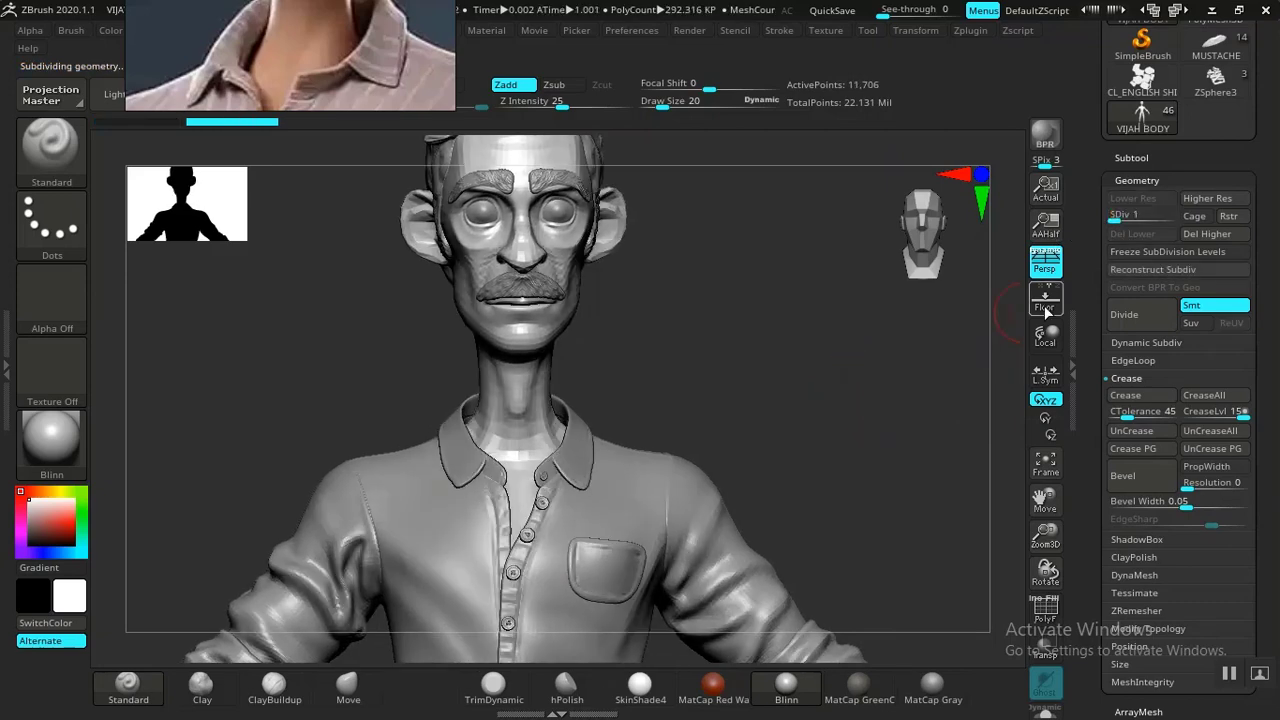
Import VIJAH BODY.OBJ from the ZEXPORT folder onto the body subtool at its lowest subdivision level.
left_click_drag(1091, 296, 1089, 446)
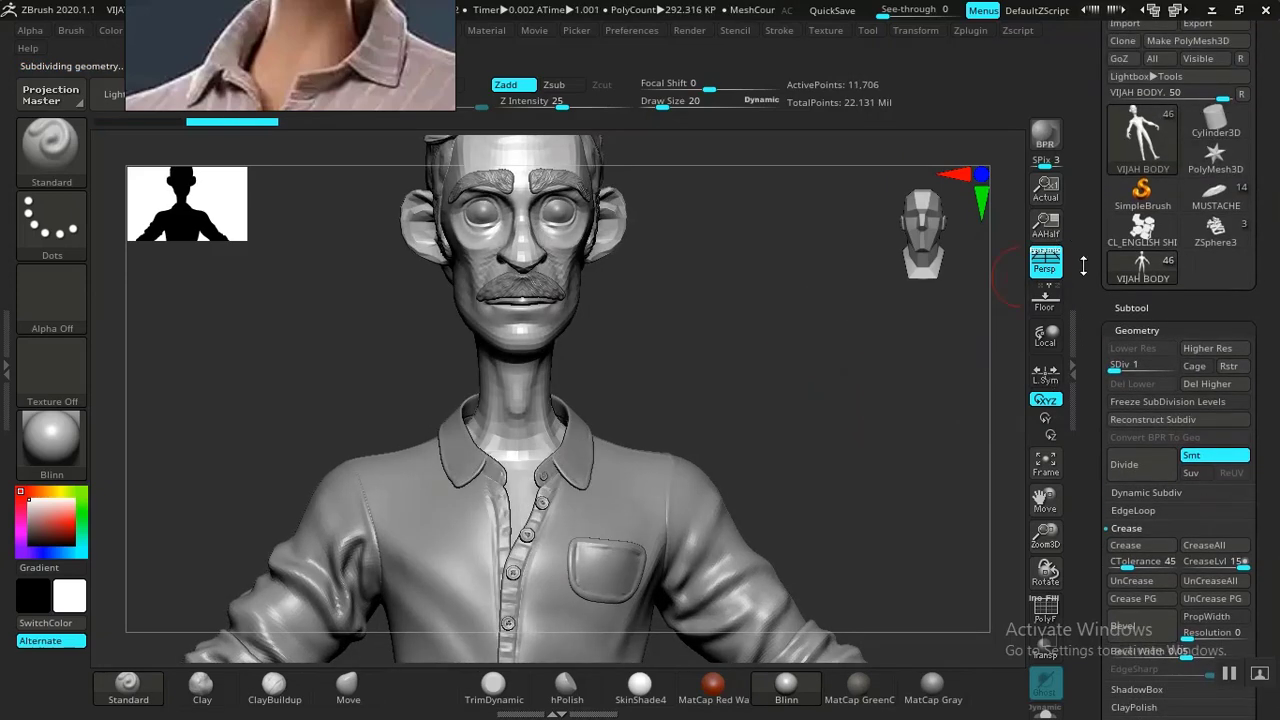
left_click_drag(1083, 265, 1083, 353)
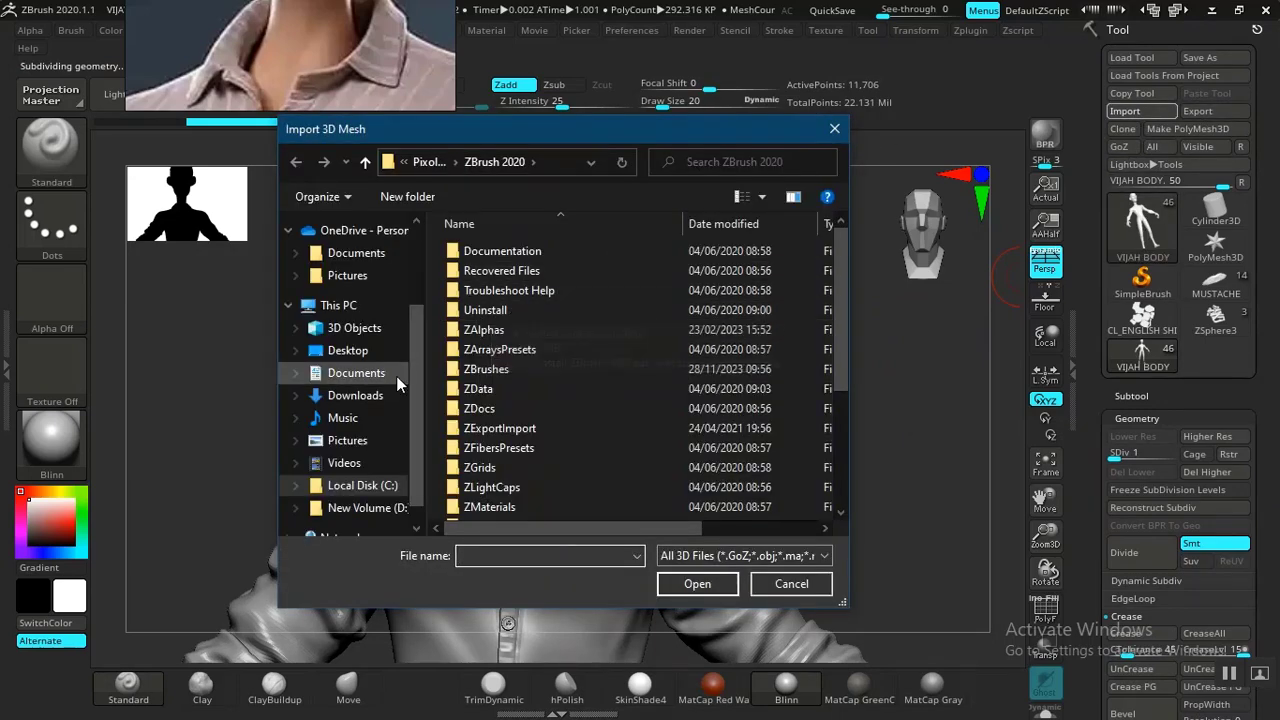
left_click_drag(413, 371, 413, 297)
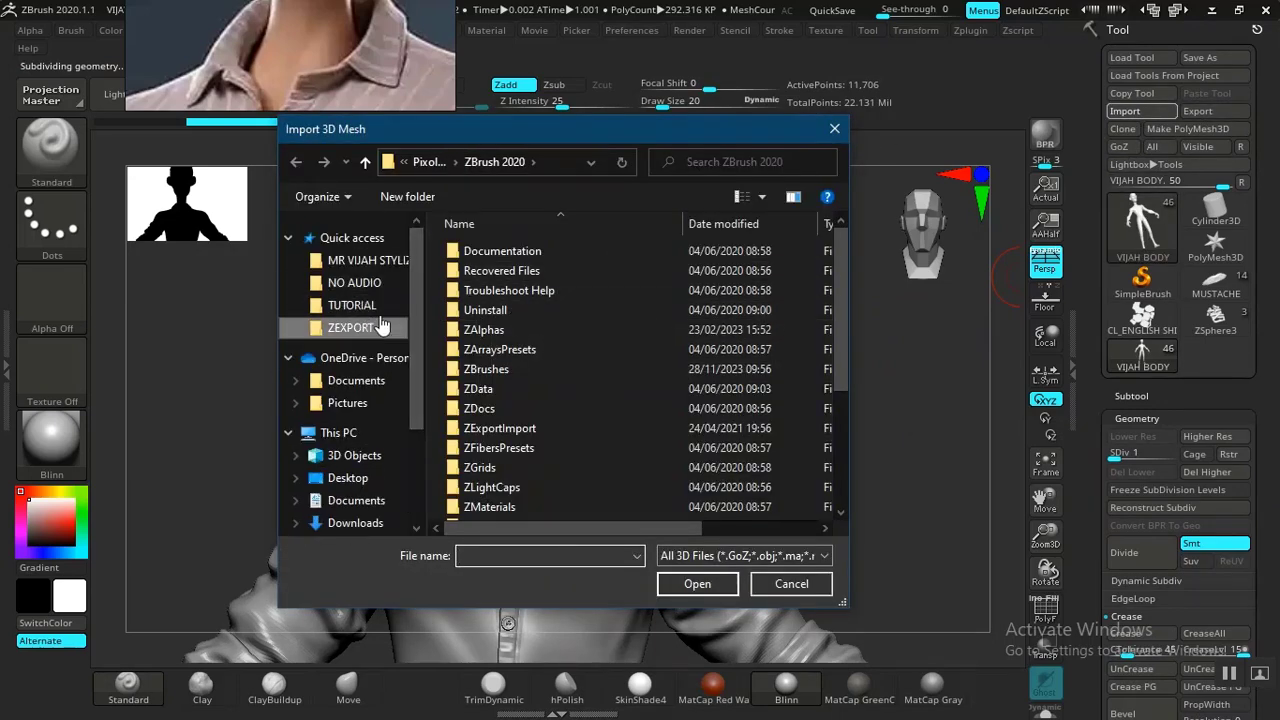
left_click(352, 327)
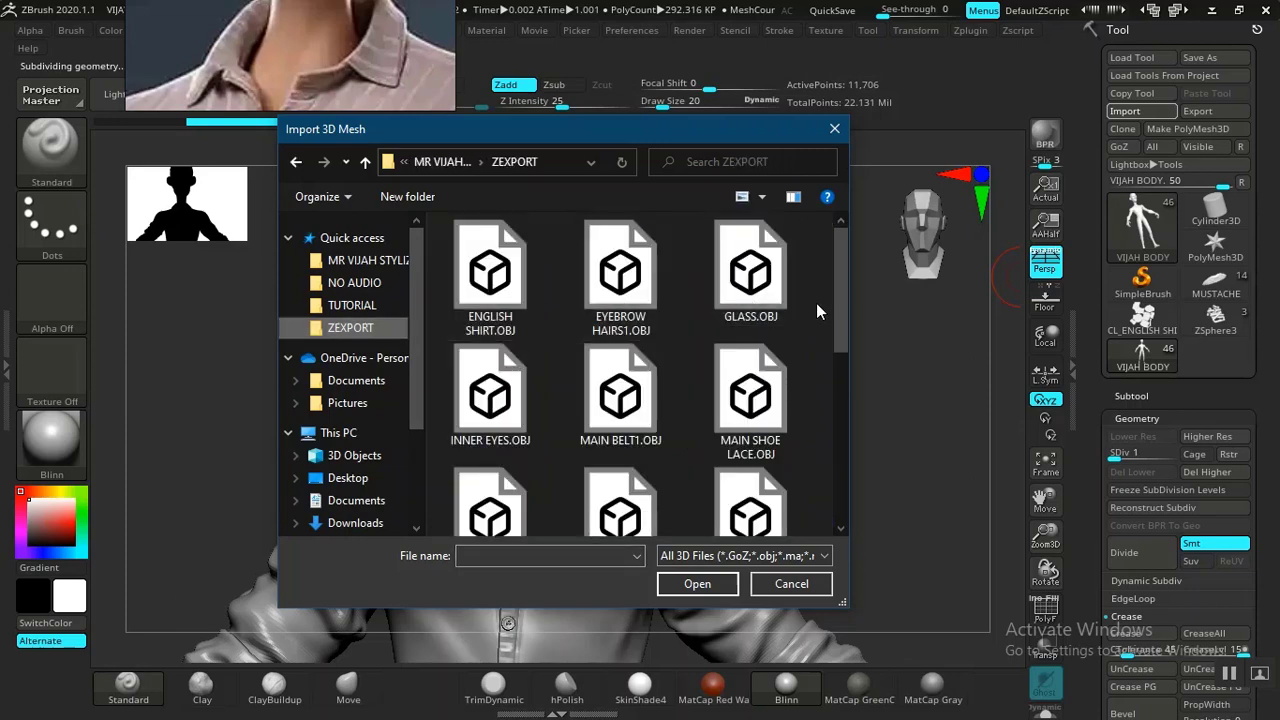
left_click_drag(839, 312, 835, 500)
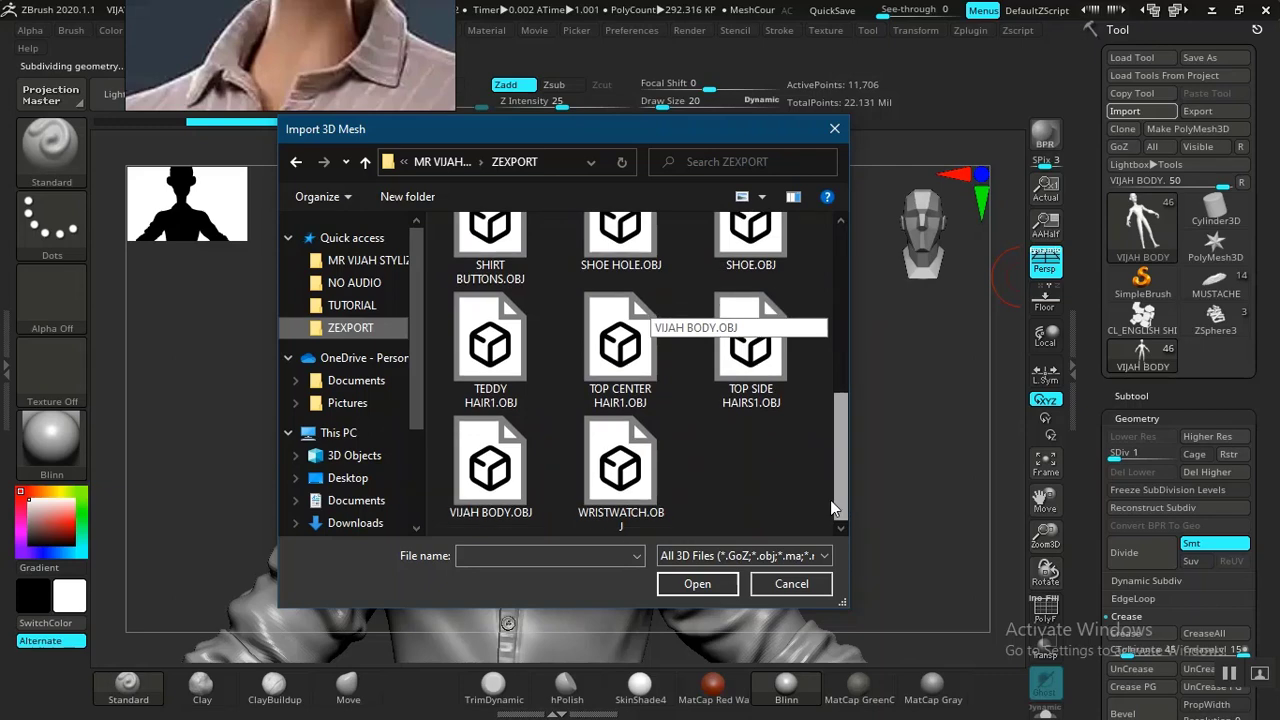
double_click(500, 478)
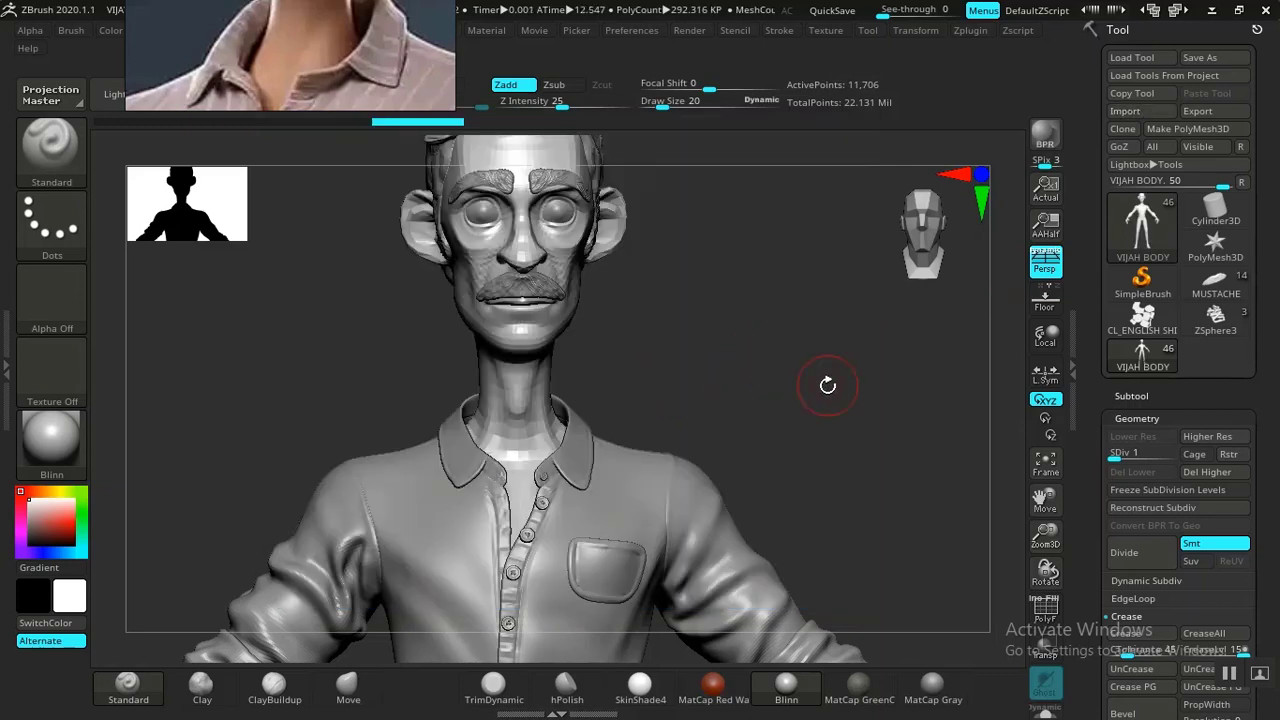
left_click_drag(828, 385, 848, 408)
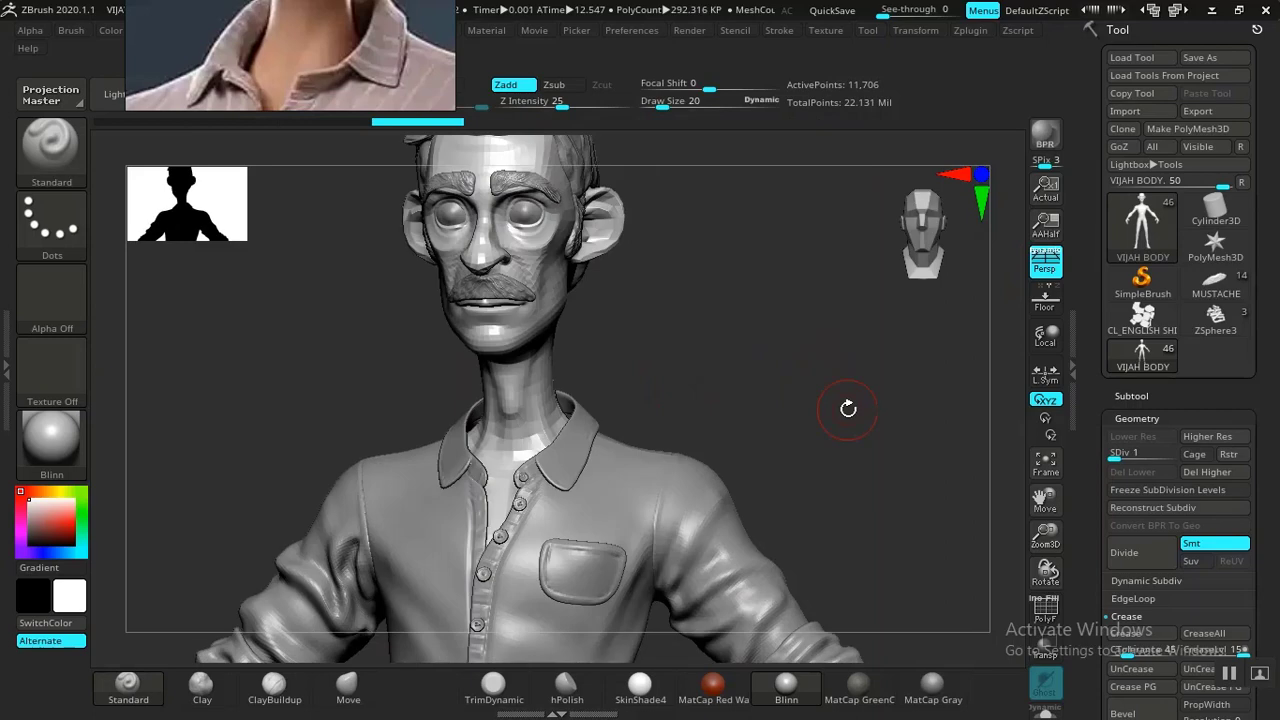
Make ENGLISH SHIRT_1 the active subtool and lower it to subdivision level 1.
left_click(1126, 418)
left_click(1133, 396)
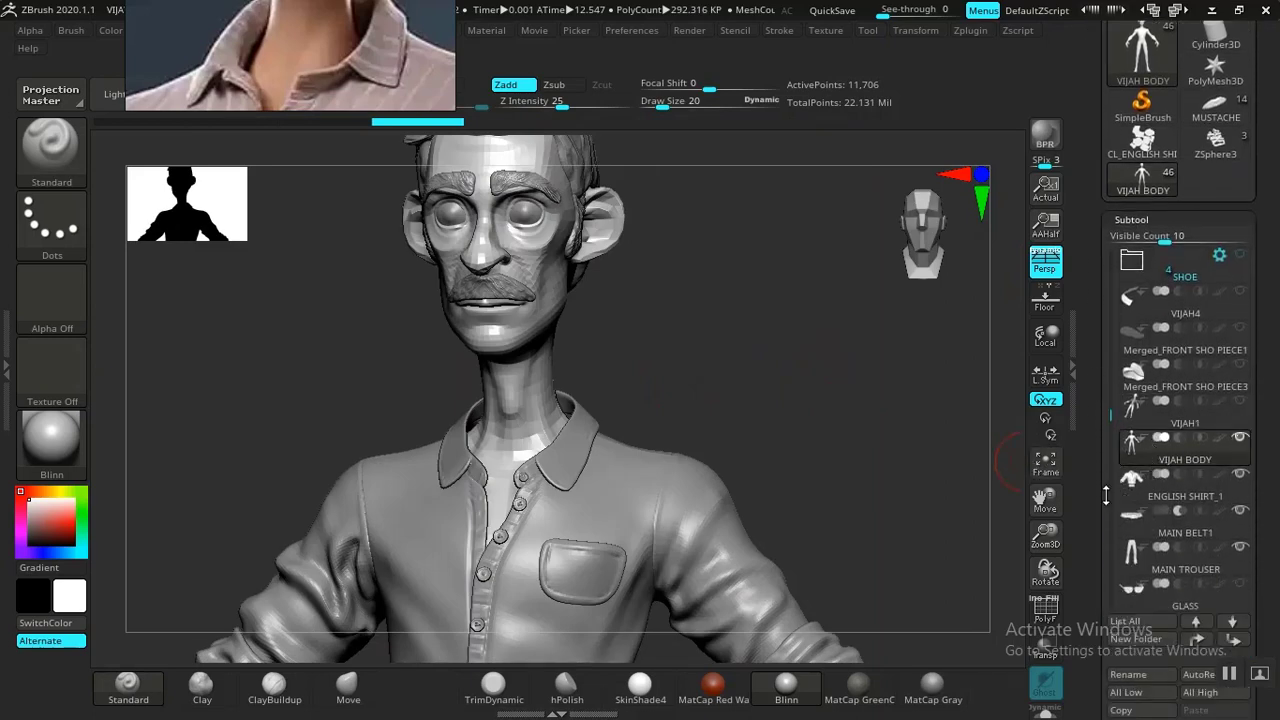
left_click_drag(1106, 495, 1110, 412)
left_click(1140, 480)
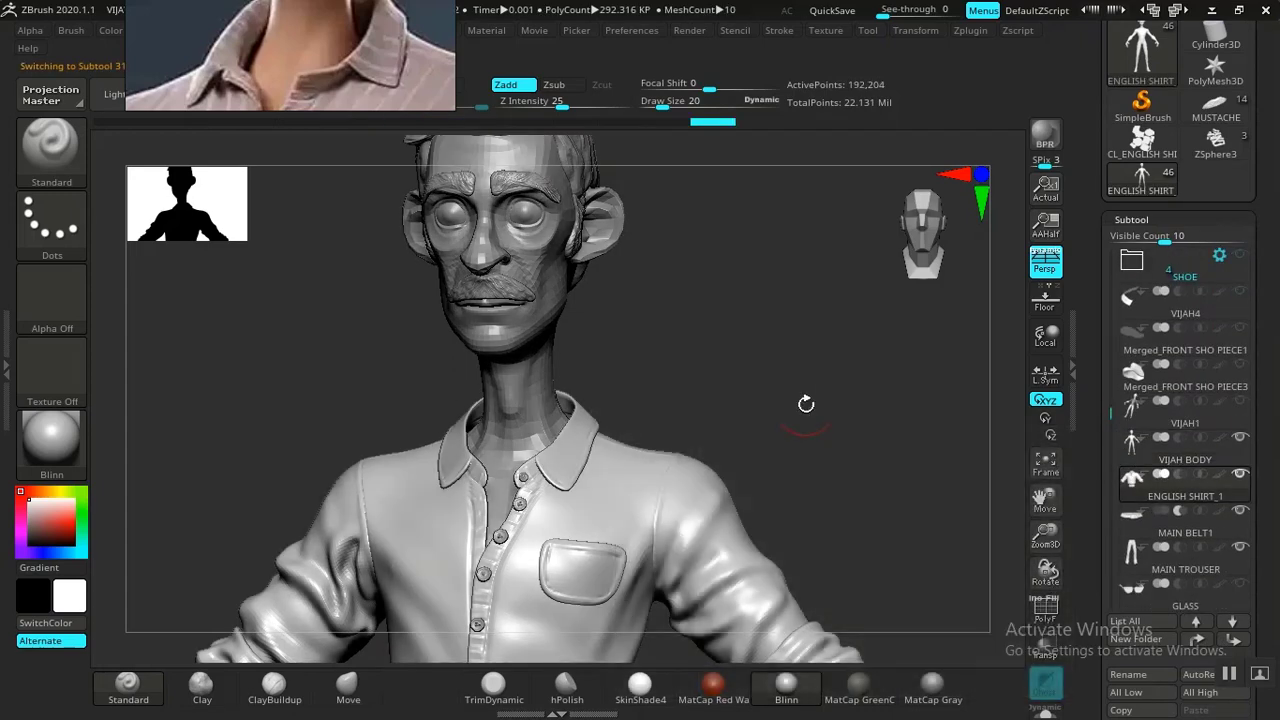
left_click(1130, 219)
left_click(1130, 243)
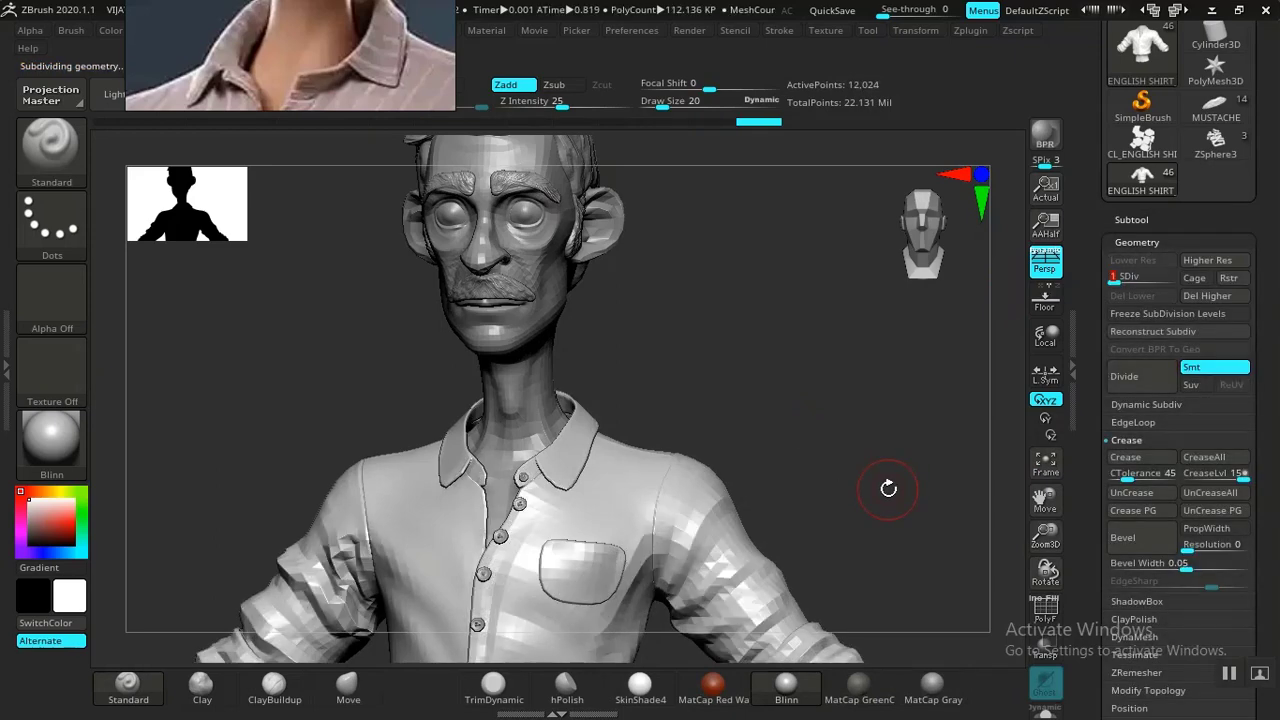
Import ENGLISH SHIRT.OBJ from the ZEXPORT folder onto the shirt subtool at its lowest subdivision level.
left_click_drag(889, 488, 877, 314, "alt")
left_click_drag(880, 372, 885, 430)
left_click_drag(757, 541, 760, 625, "alt")
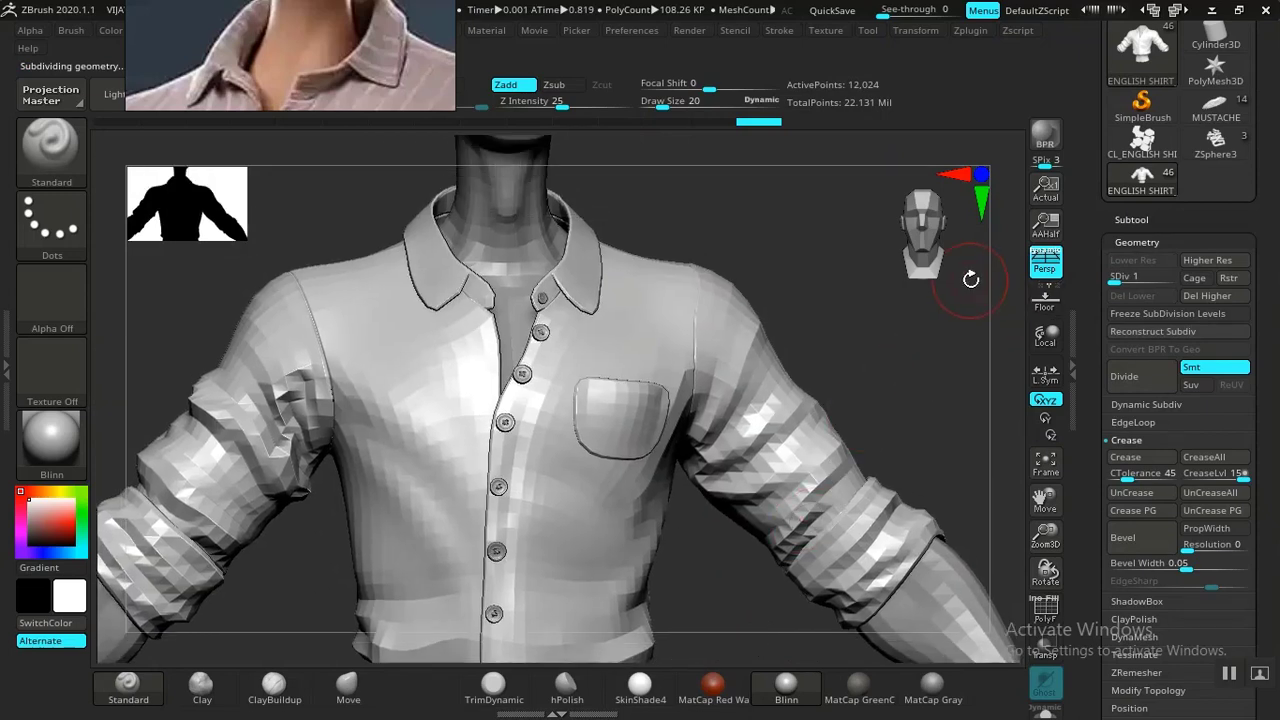
left_click_drag(1098, 236, 1106, 281)
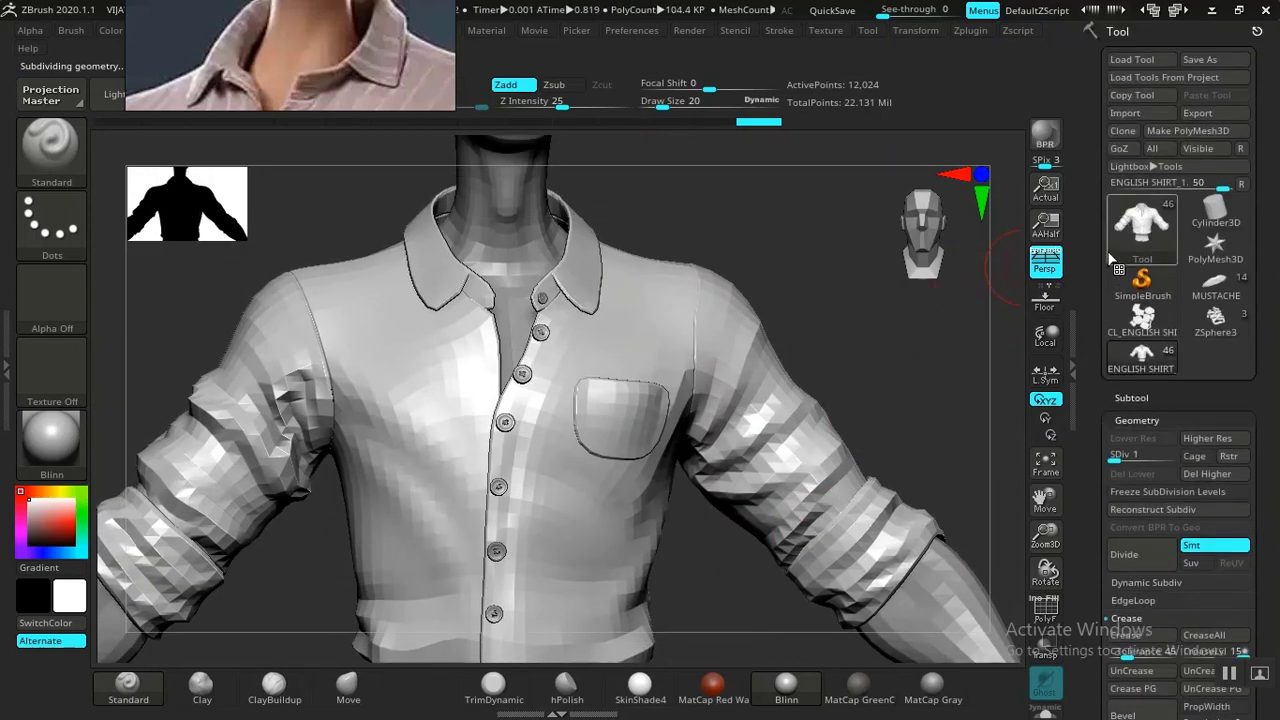
left_click(1130, 121)
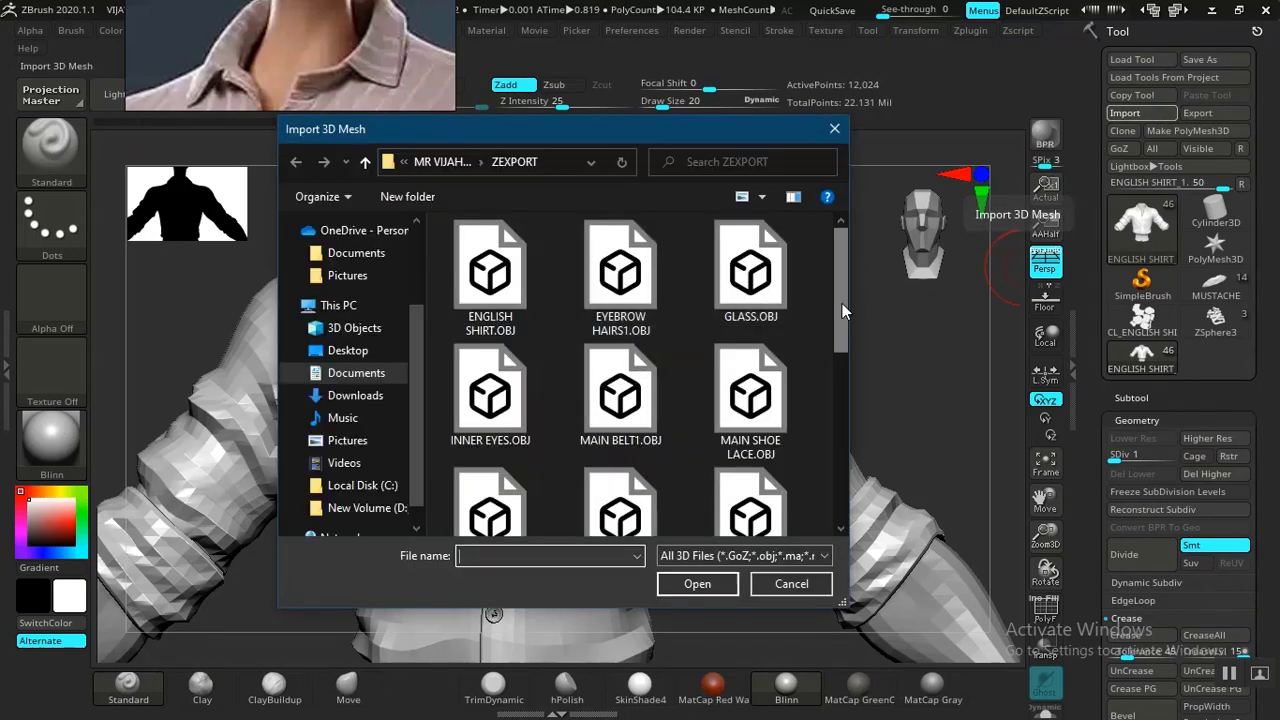
left_click_drag(842, 303, 832, 492)
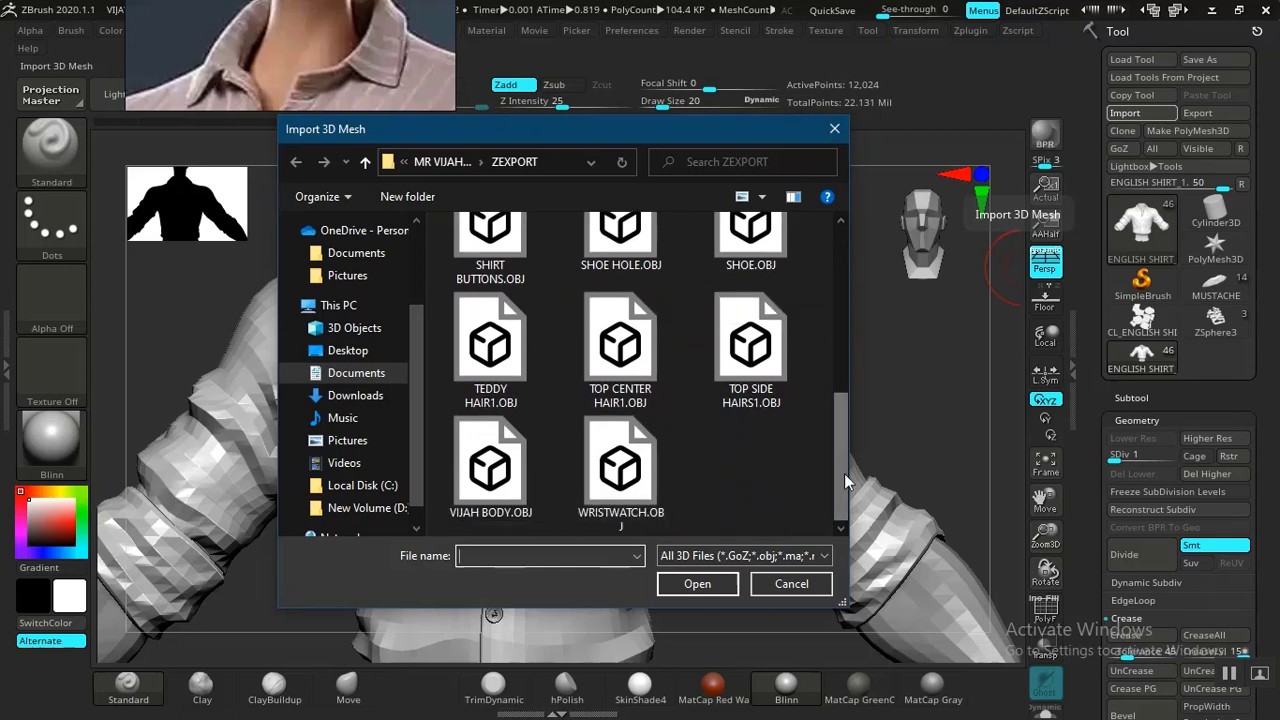
left_click_drag(844, 437, 846, 264)
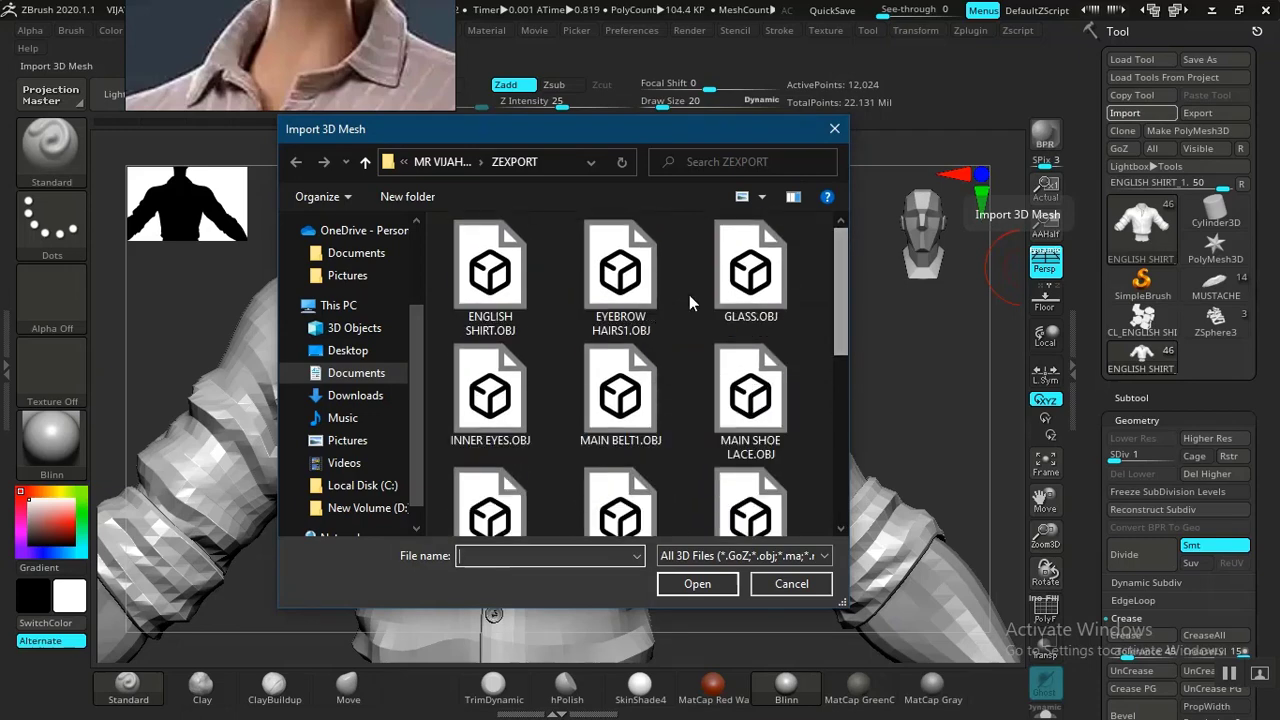
left_click(495, 280)
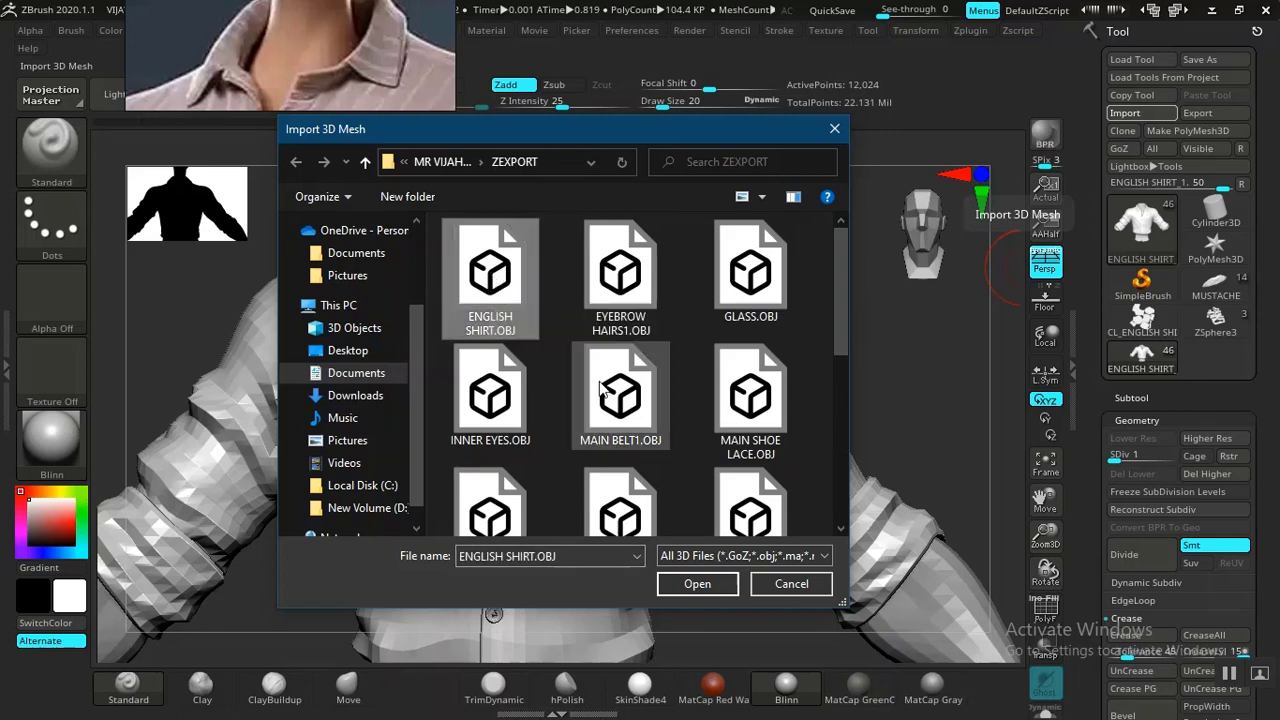
left_click(690, 585)
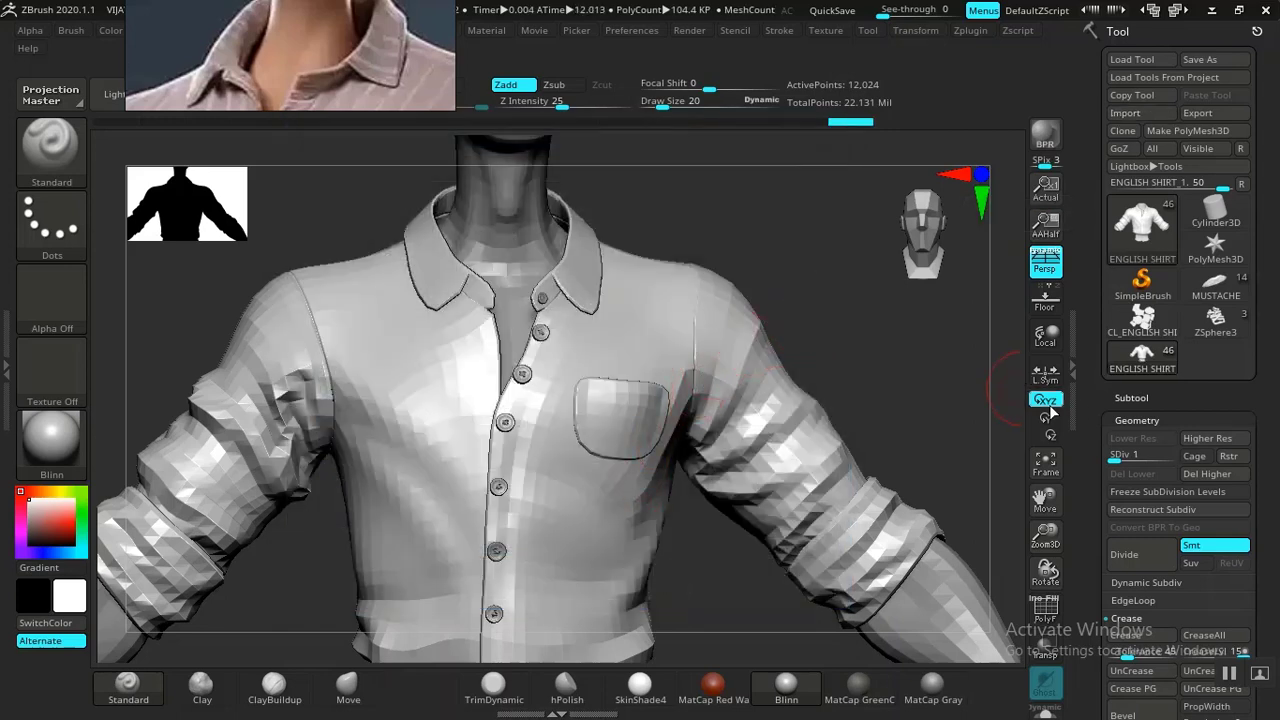
Select the VIJAH BODY subtool again and reimport its body mesh from the ZEXPORT folder.
left_click(1131, 398)
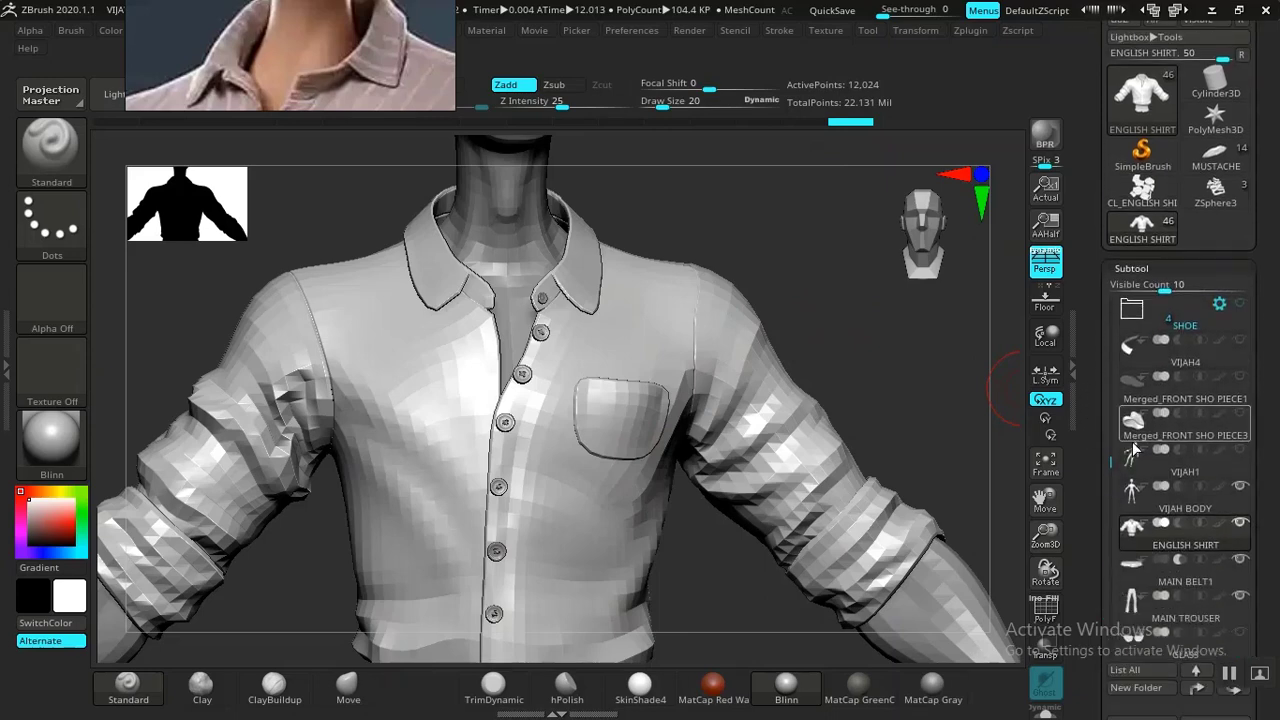
left_click(1147, 507)
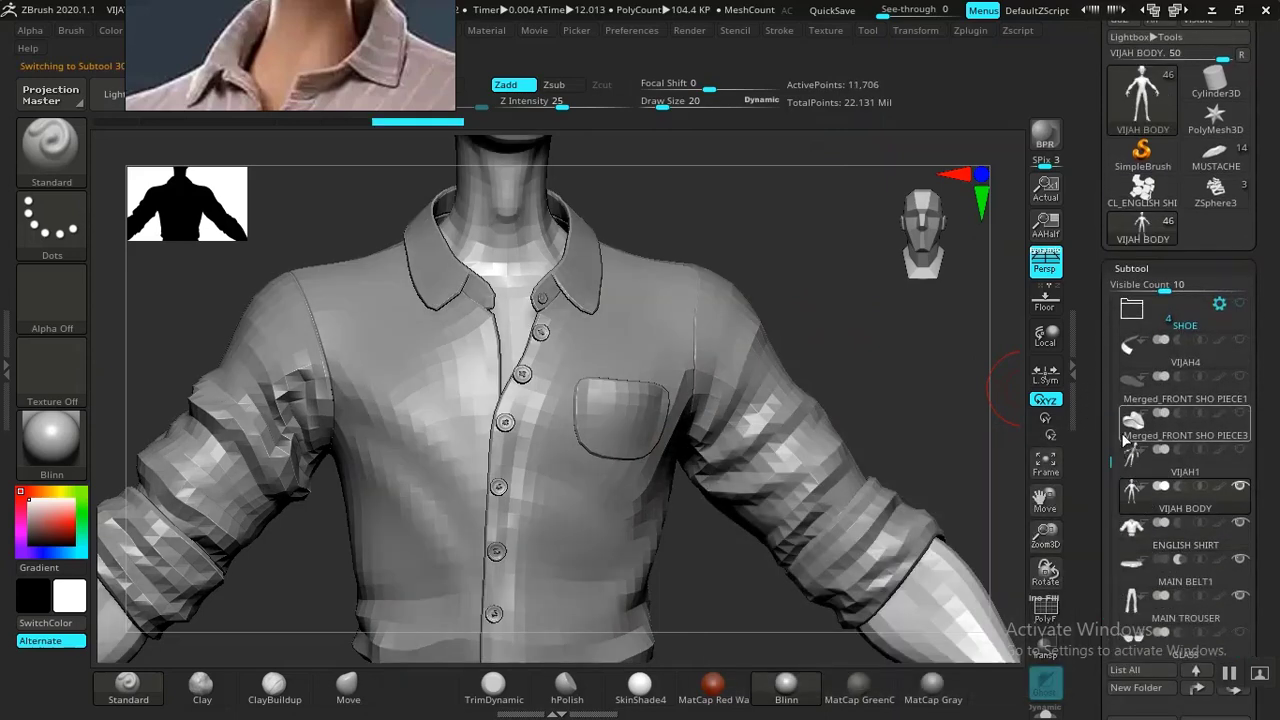
scroll(1140, 420, "up", 3)
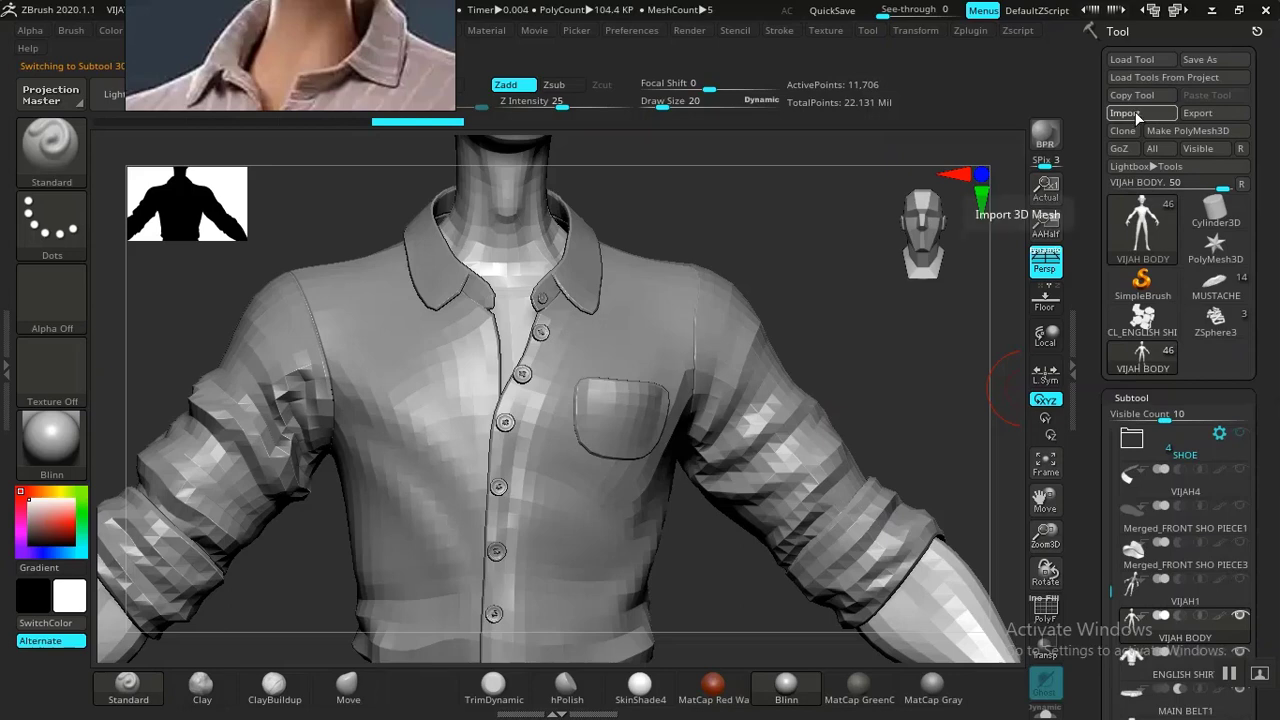
left_click(1134, 112)
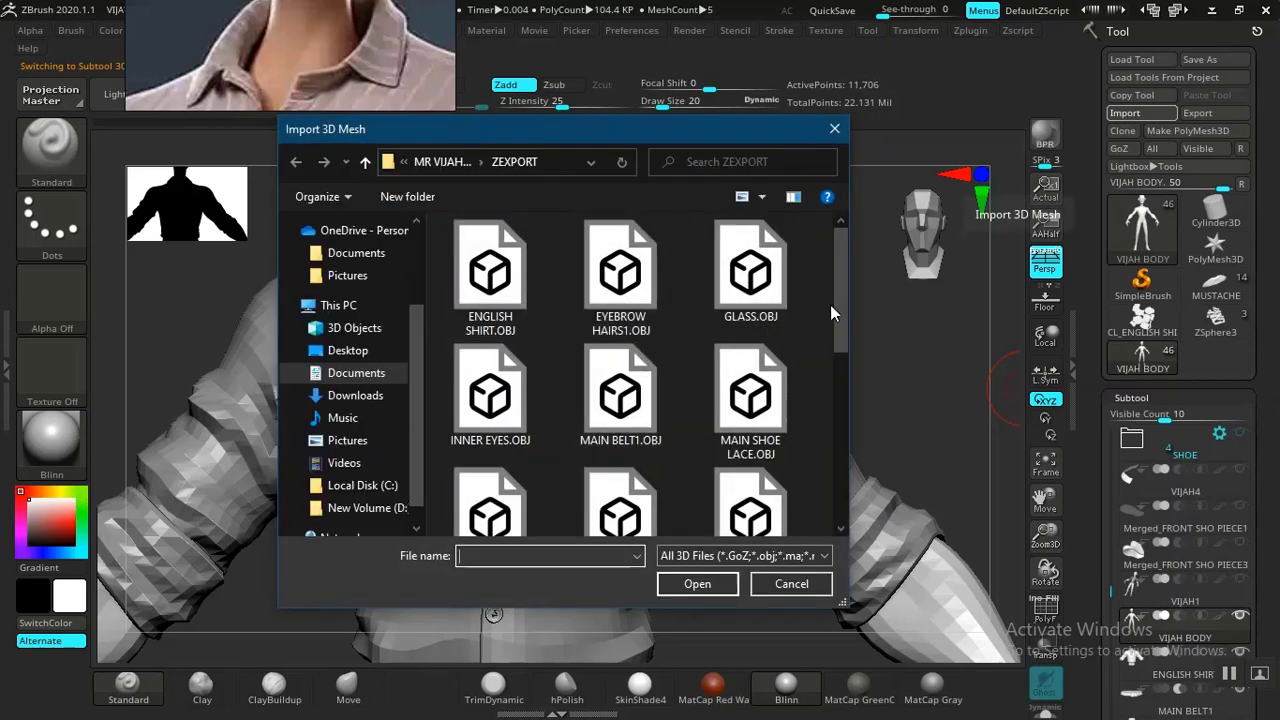
scroll(700, 330, "down", 5)
double_click(481, 507)
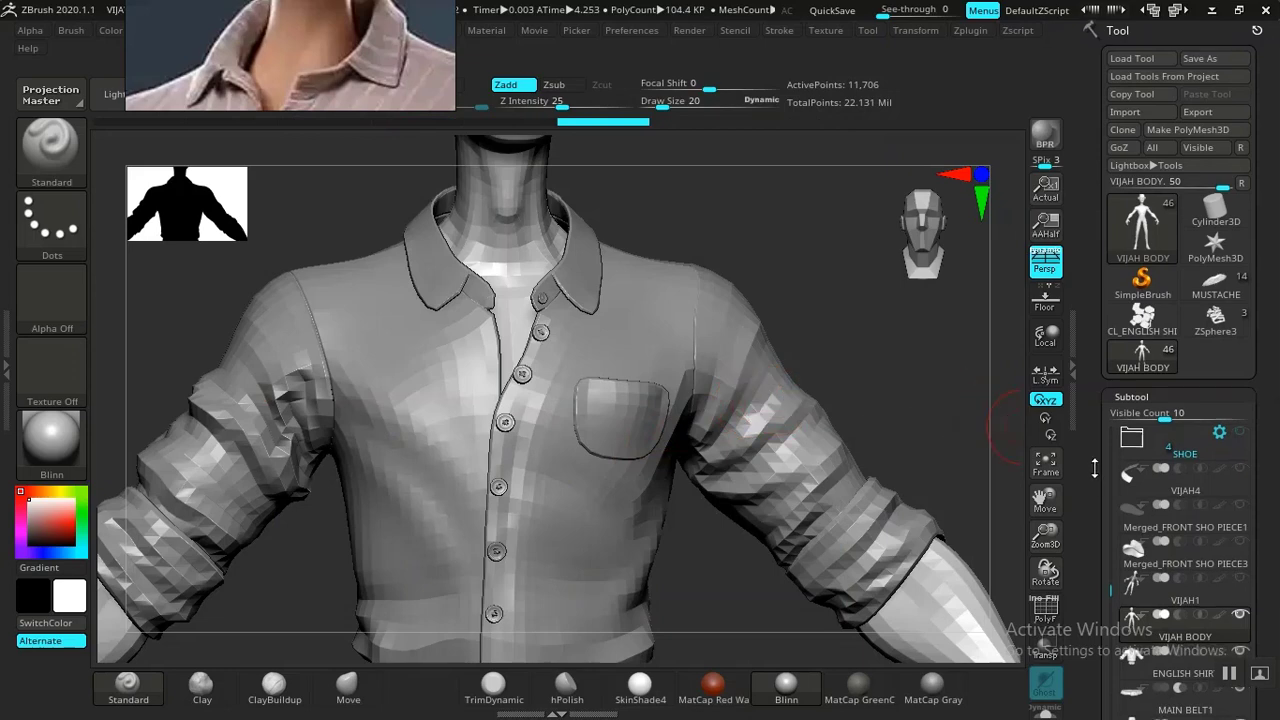
Make MAIN BELT1 the active subtool, frame it, and check its geometry settings for subdivision levels.
scroll(1150, 450, "down", 5)
left_click(1152, 472)
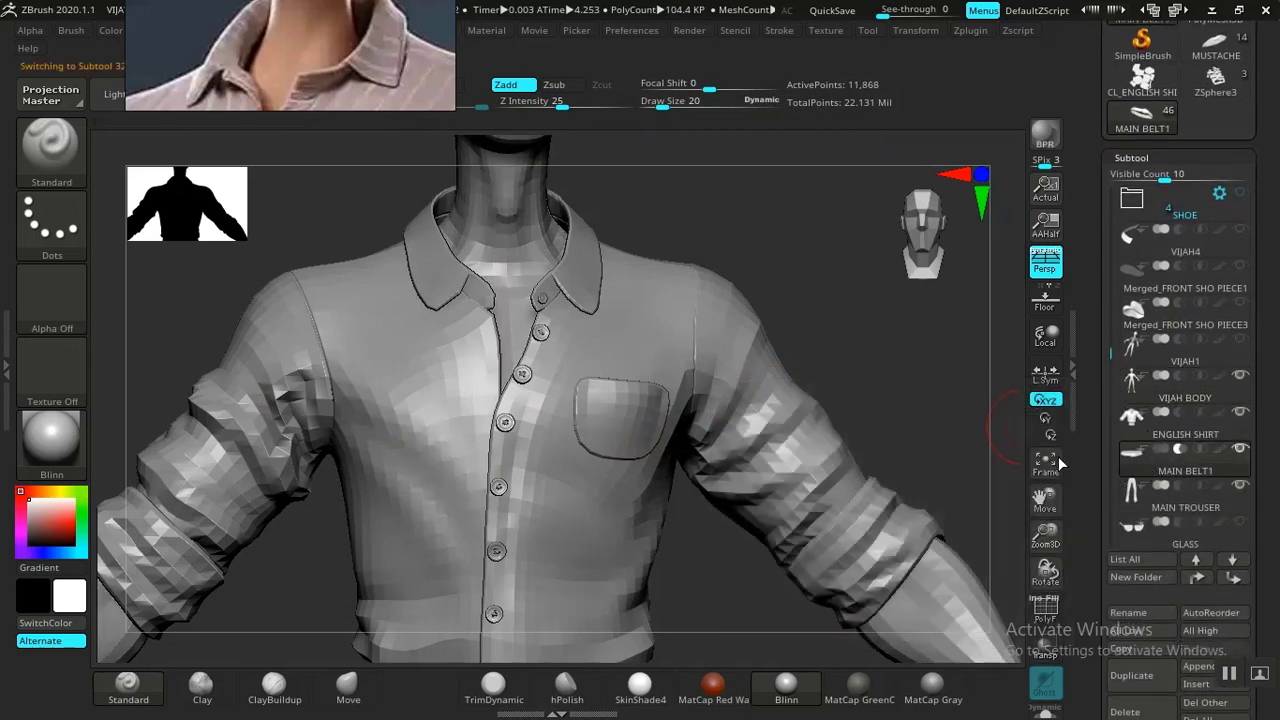
key("f")
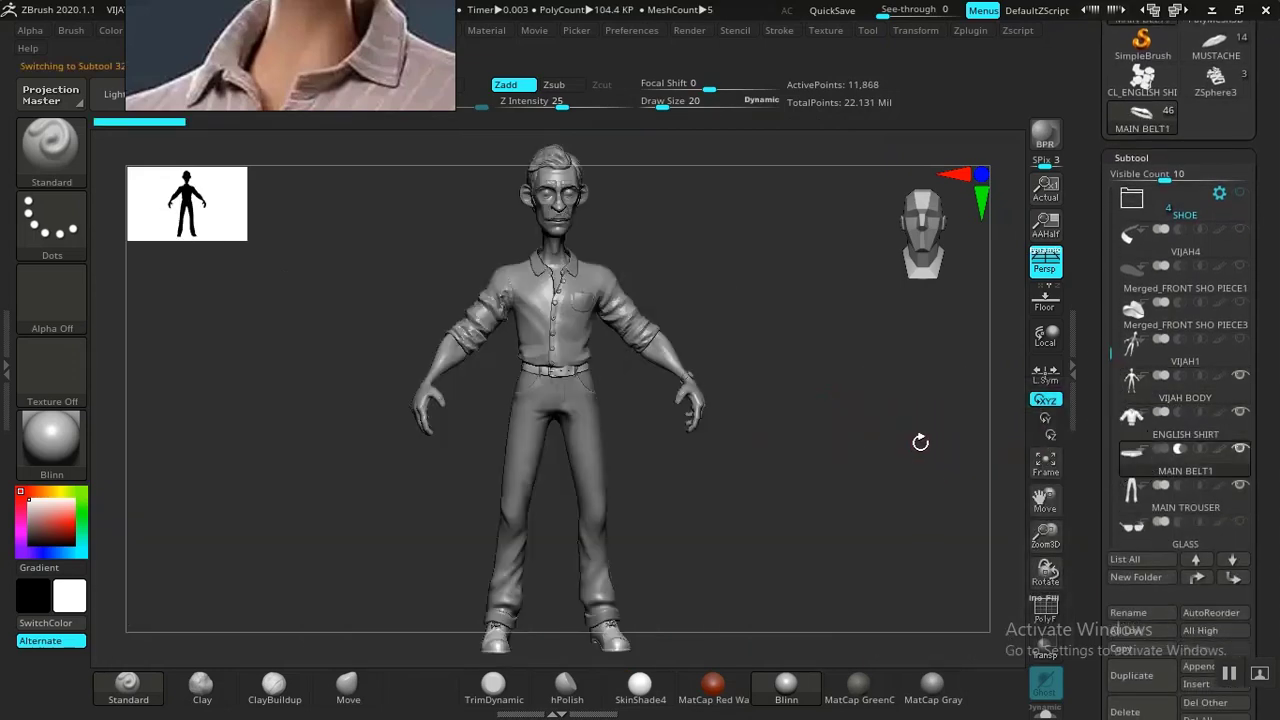
key("f")
left_click(1135, 158)
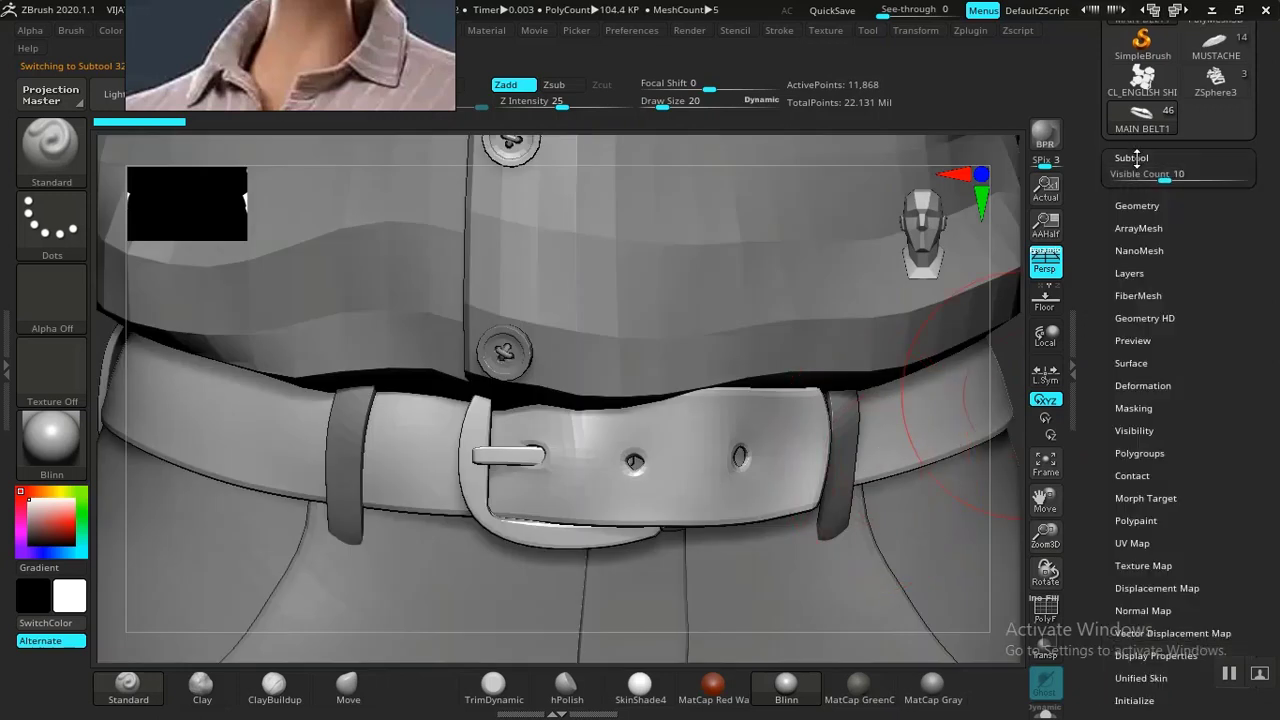
left_click(1136, 179)
left_click(1134, 179)
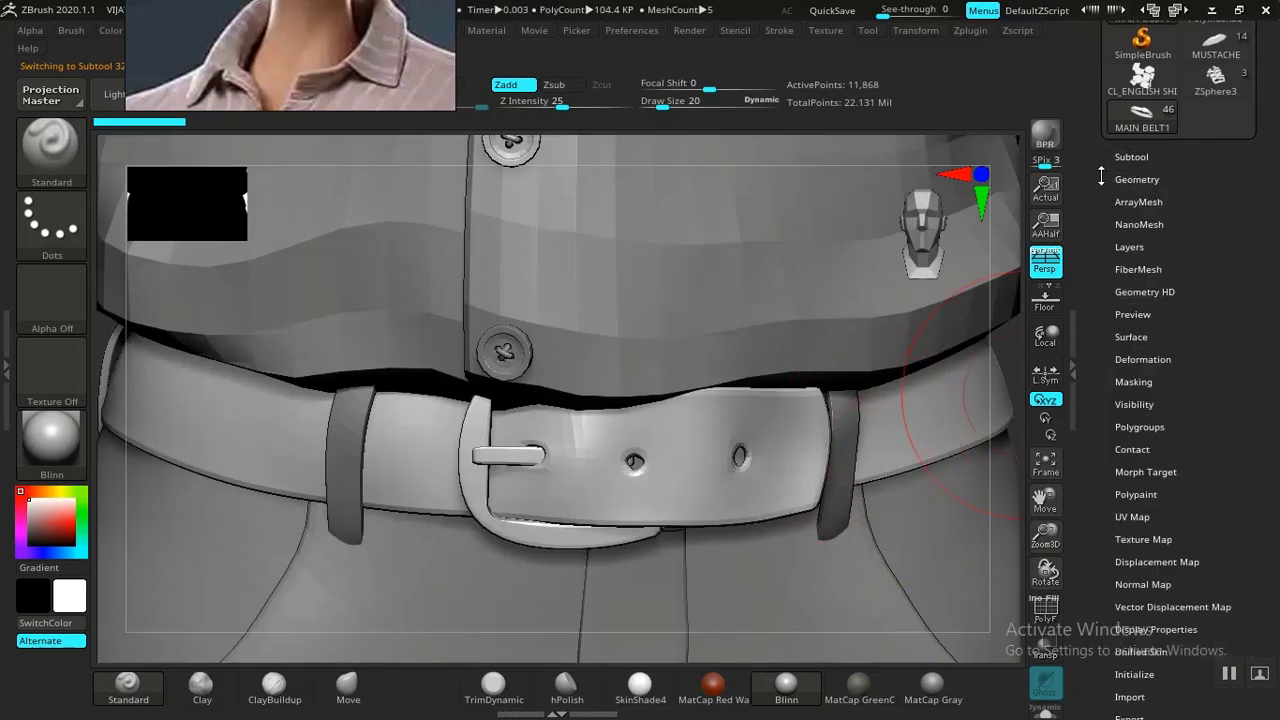
Import MAIN BELT1.OBJ from the ZEXPORT folder onto the belt subtool.
scroll(1134, 175, "up", 5)
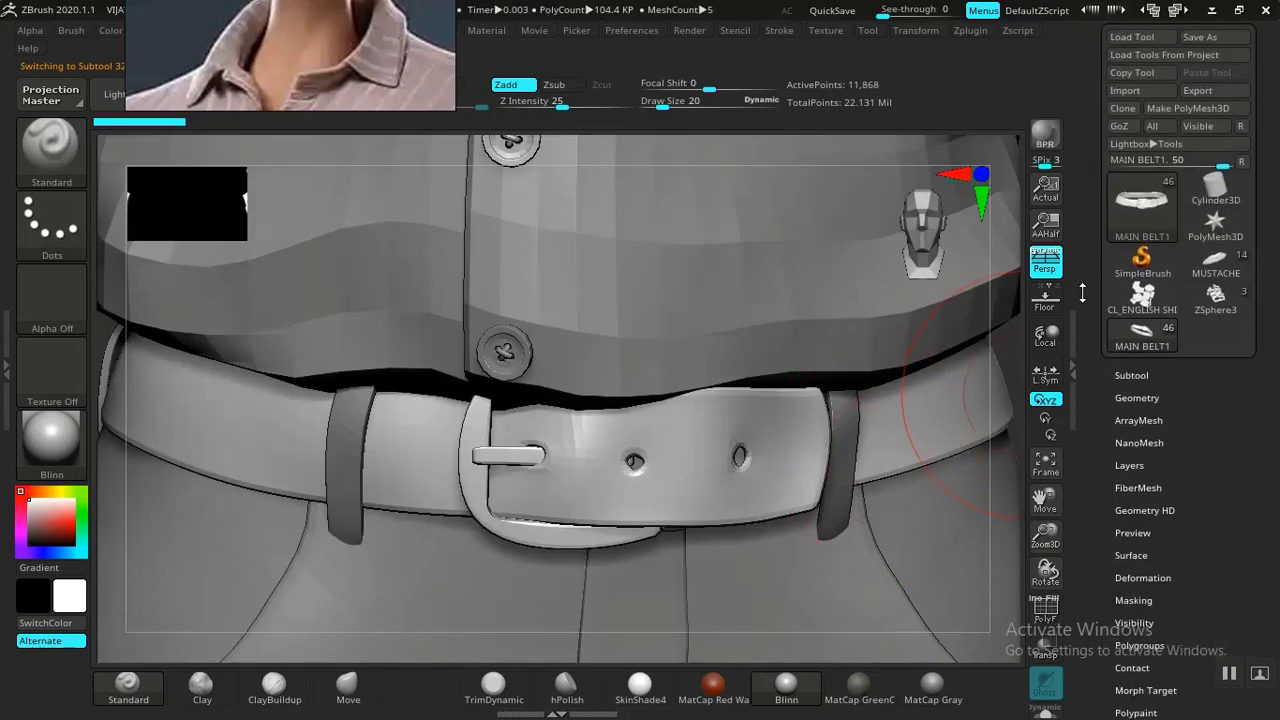
left_click(1137, 112)
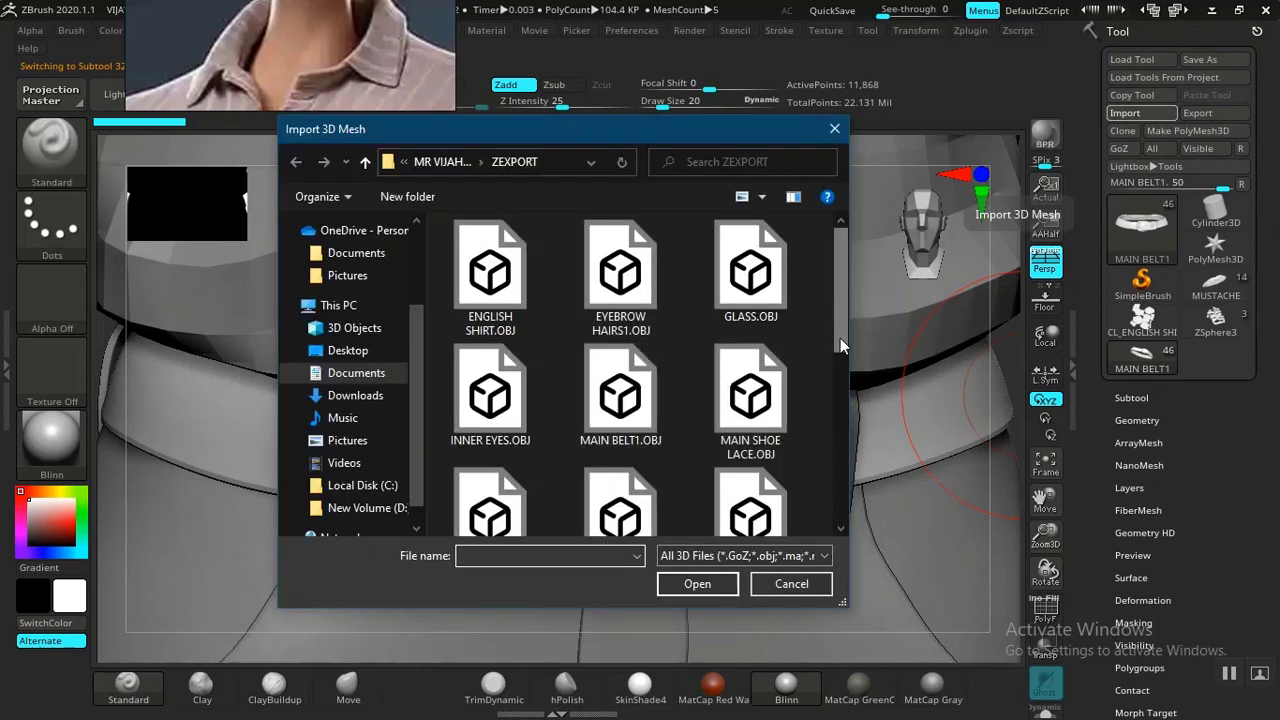
scroll(840, 338, "down", 1)
left_click(620, 390)
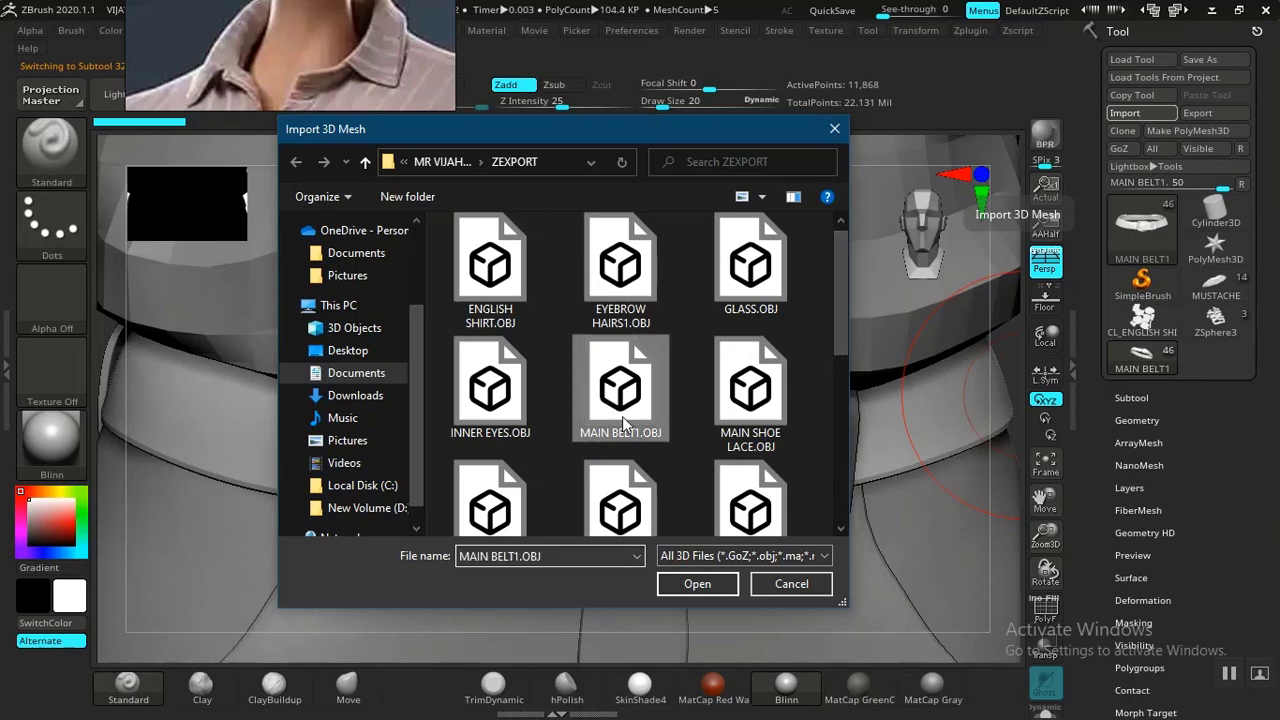
left_click(697, 584)
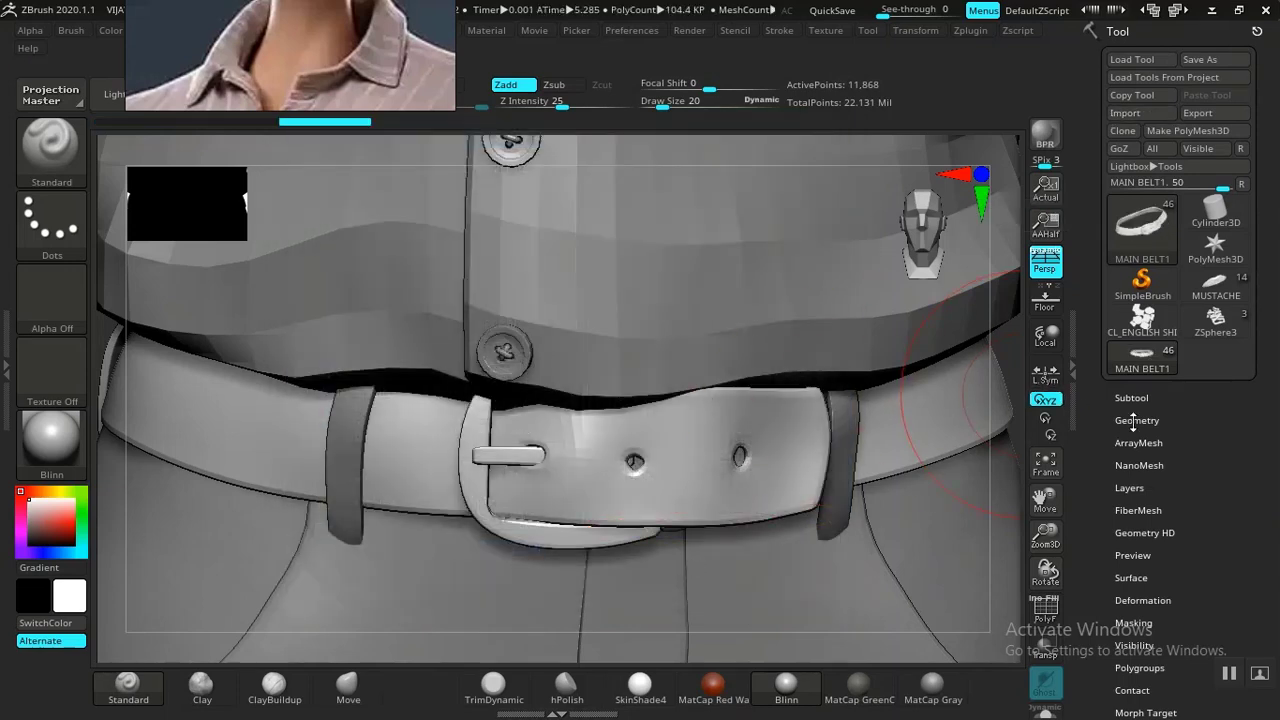
Make MAIN TROUSER the active subtool and lower it to subdivision level 1.
left_click(1132, 398)
scroll(1140, 450, "down", 5)
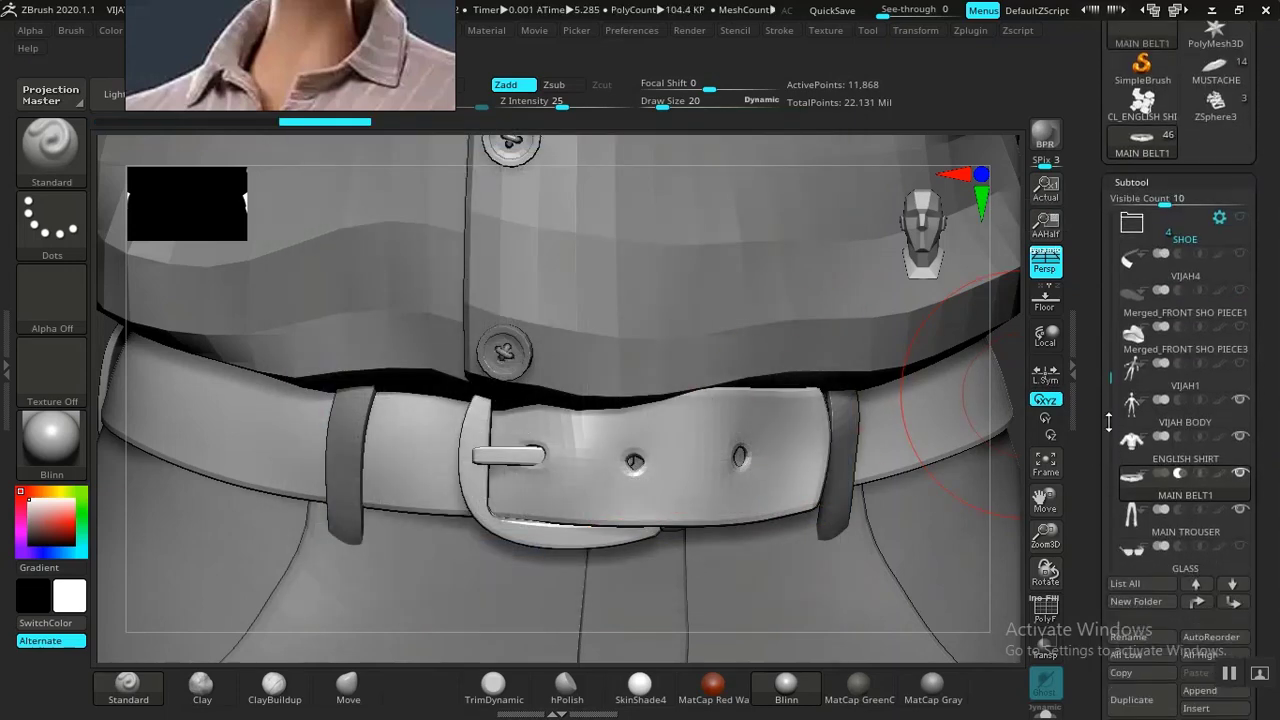
left_click(1140, 522)
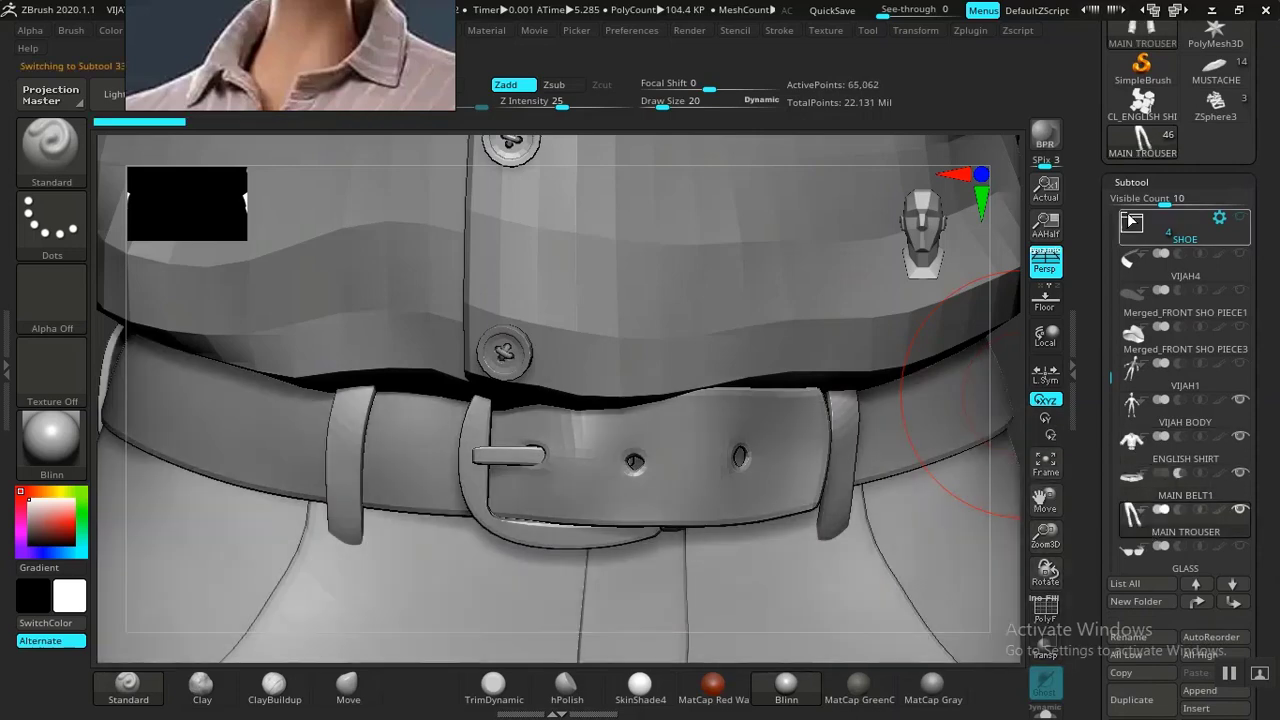
left_click(1139, 181)
left_click(1137, 204)
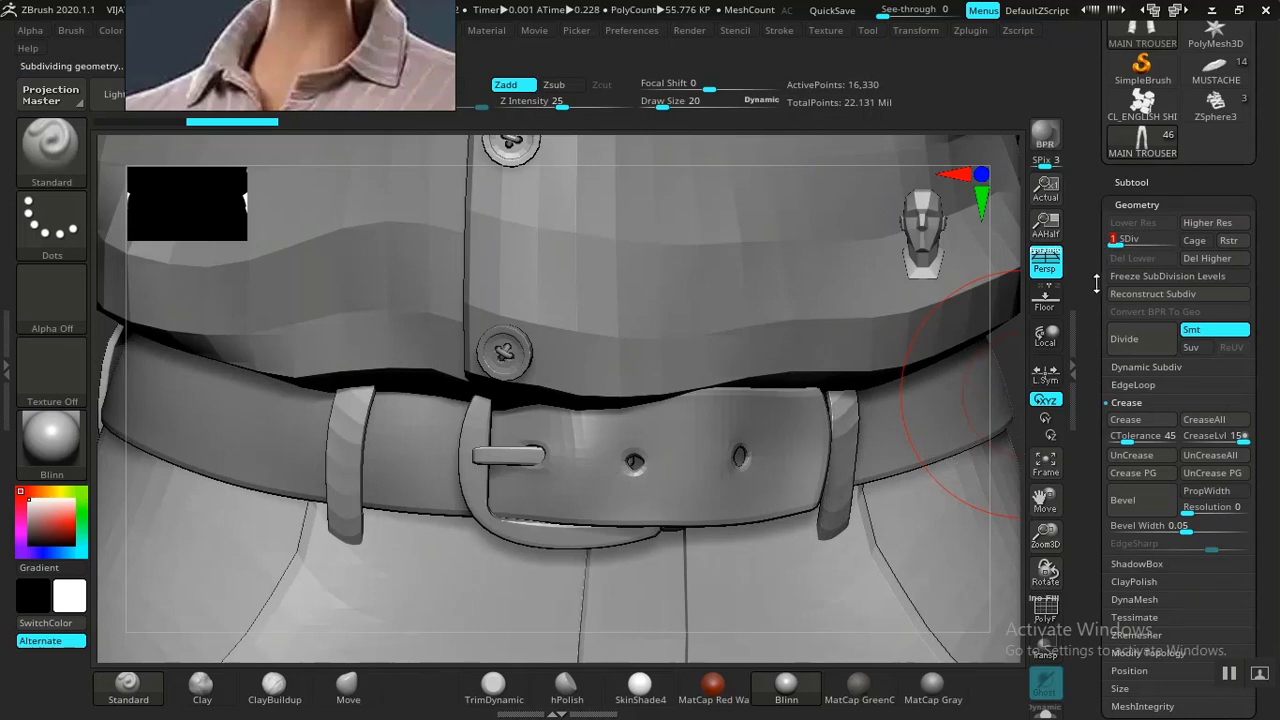
Import MAIN TROUSER.OBJ from the ZEXPORT folder onto the trouser subtool at its lowest subdivision level.
scroll(1096, 284, "up", 2)
scroll(1090, 224, "up", 4)
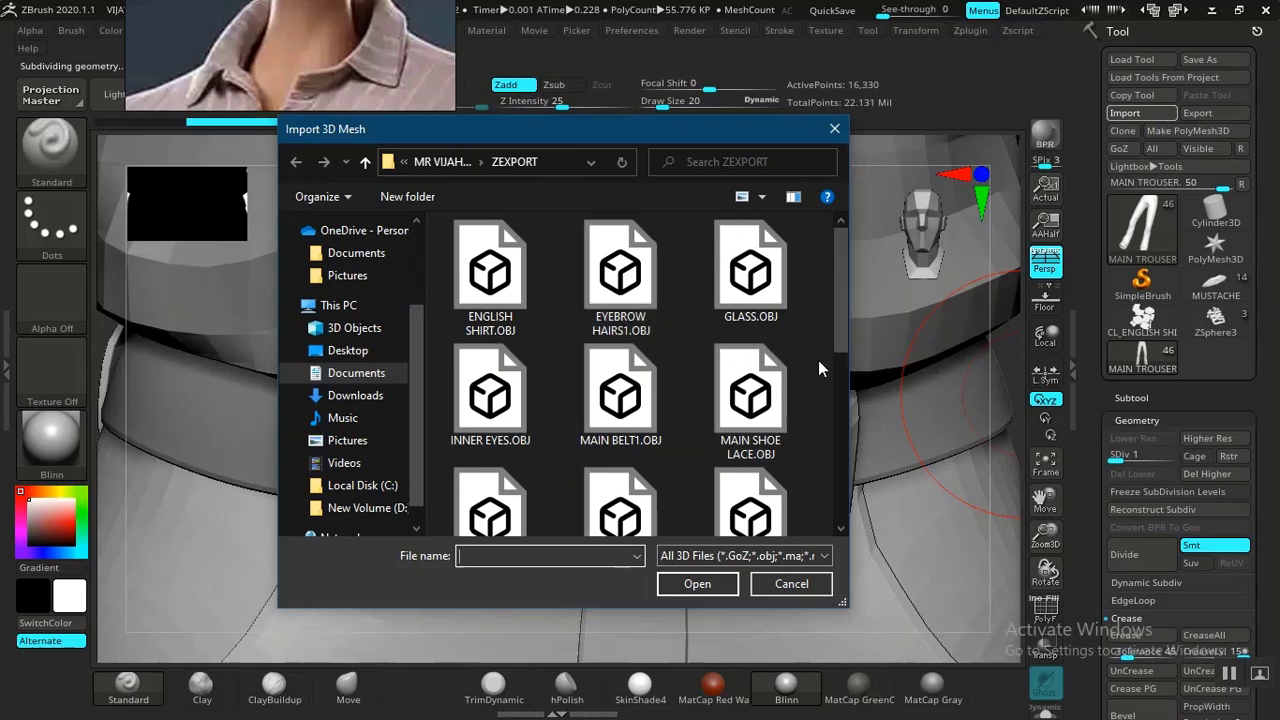
left_click_drag(839, 336, 838, 377)
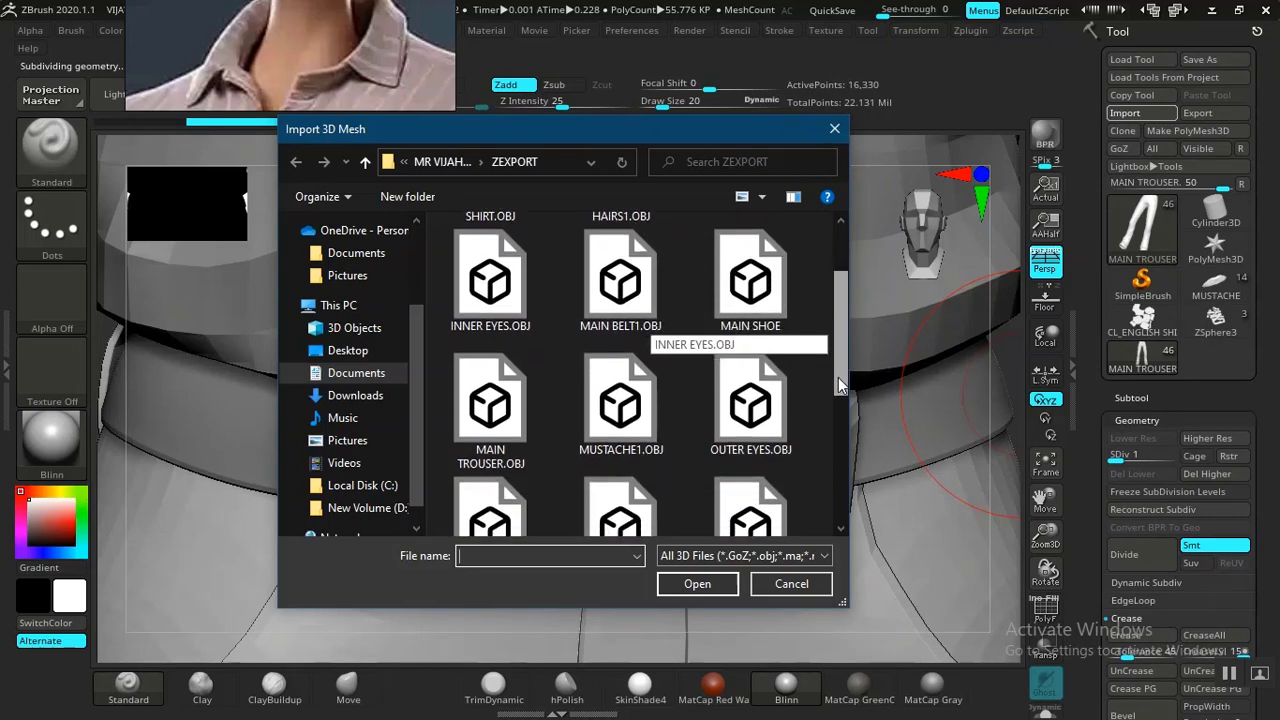
double_click(492, 410)
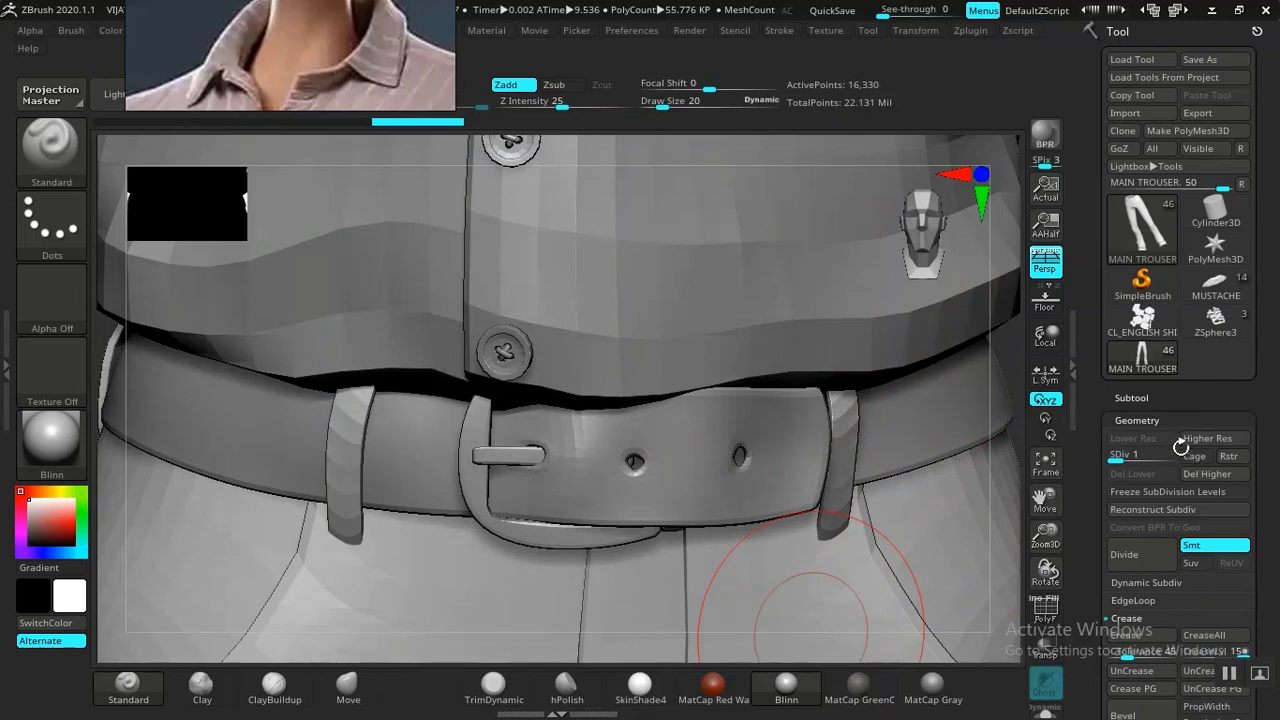
Make GLASS the active subtool and frame the glasses on the character's face.
left_click(1133, 398)
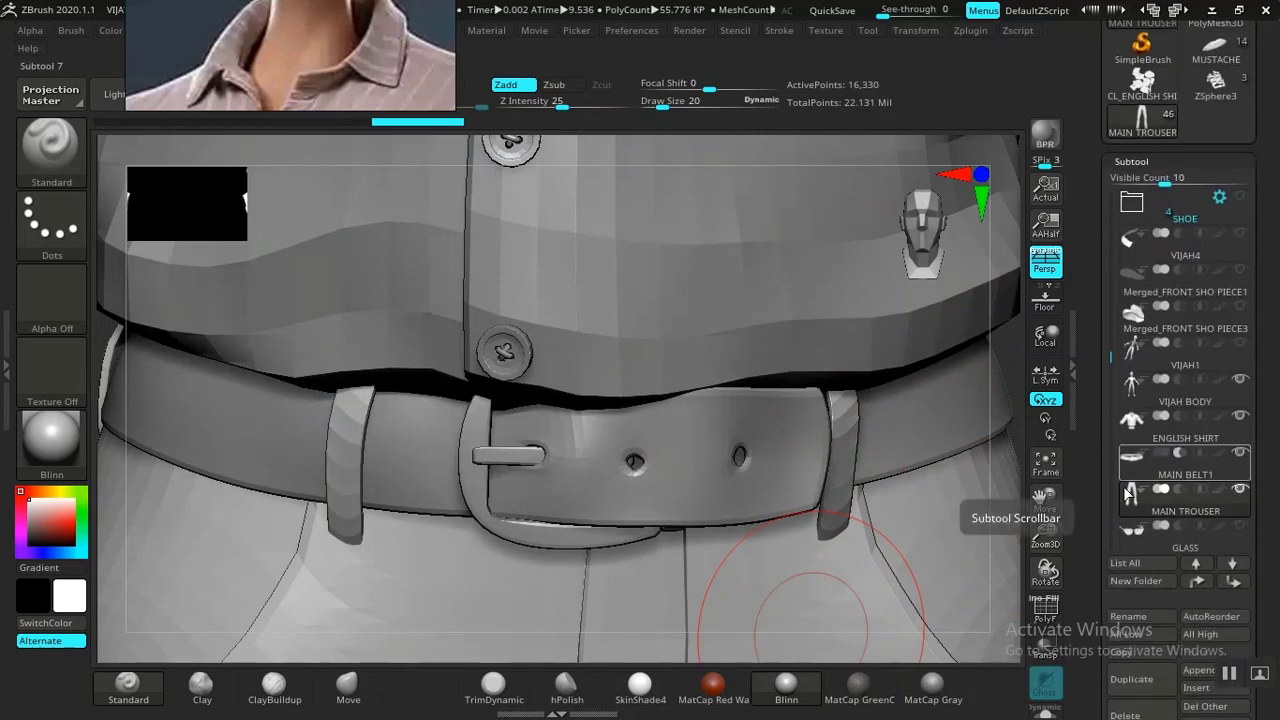
left_click(1147, 543)
key("f")
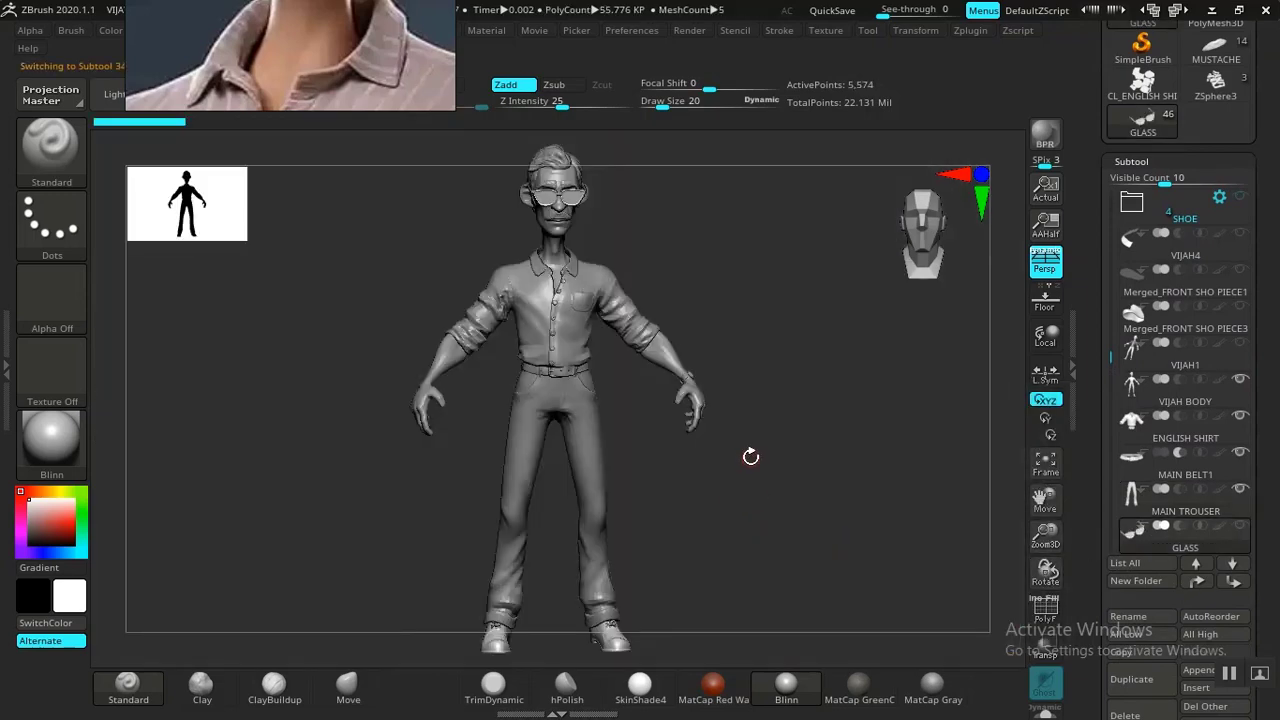
key("f")
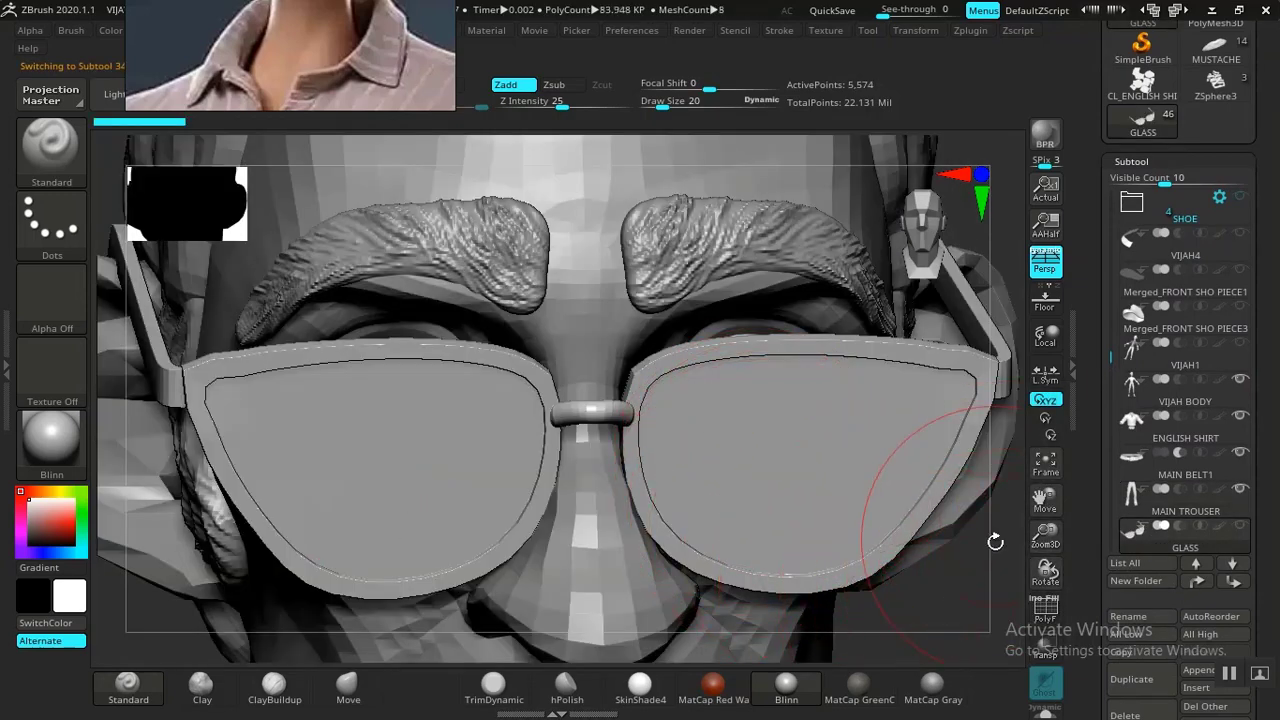
key("f")
key("f")
key("f")
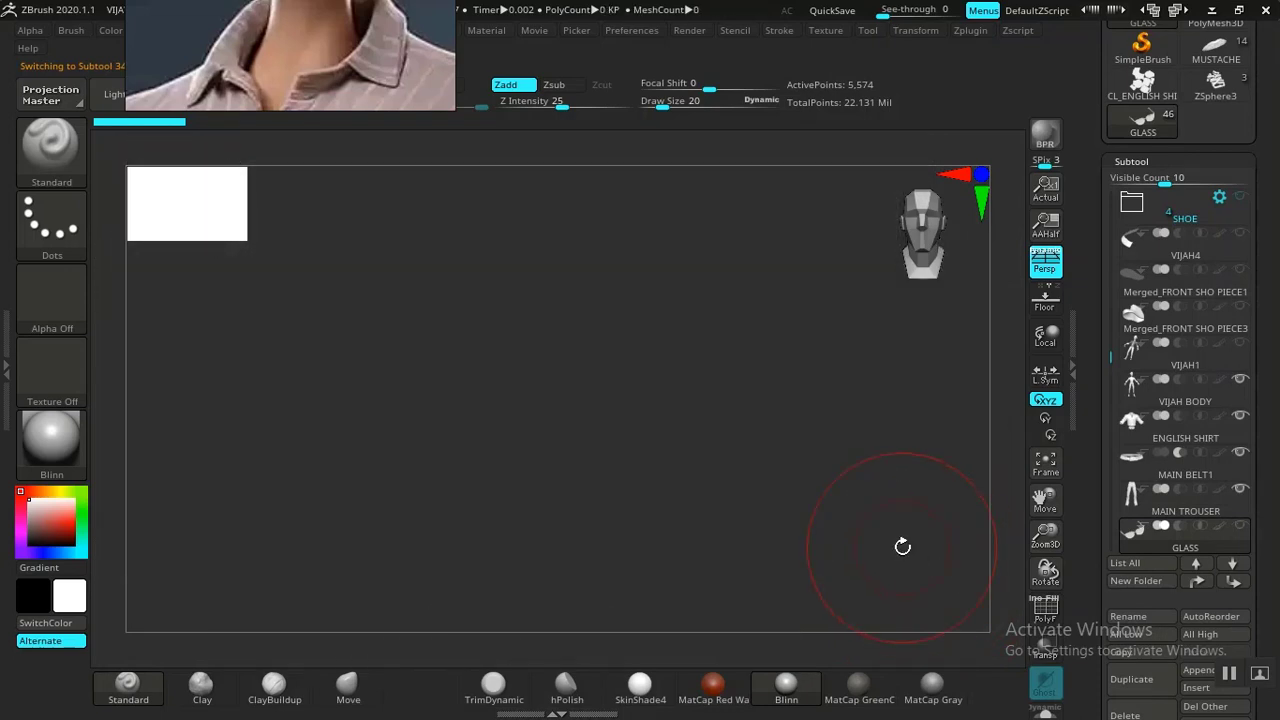
key("f")
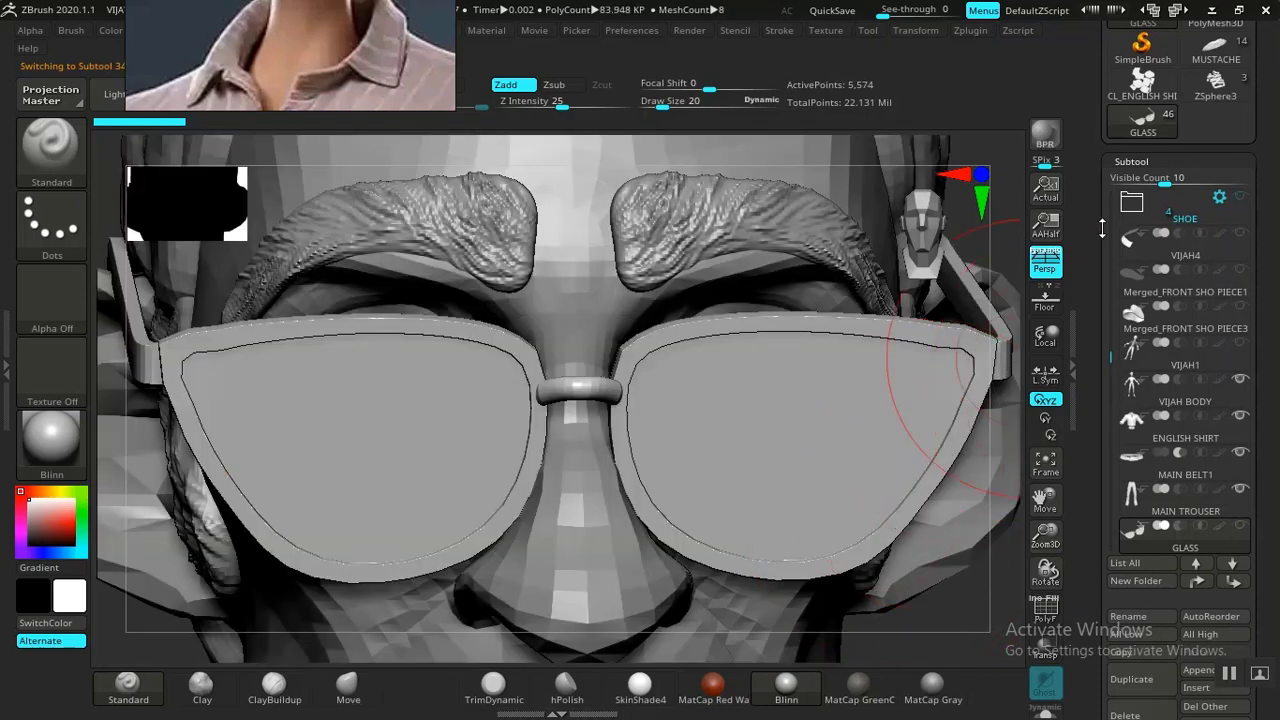
Check the glasses' geometry settings for subdivision levels and import GLASS.OBJ from the ZEXPORT folder onto the subtool.
left_click(1136, 160)
left_click(1140, 184)
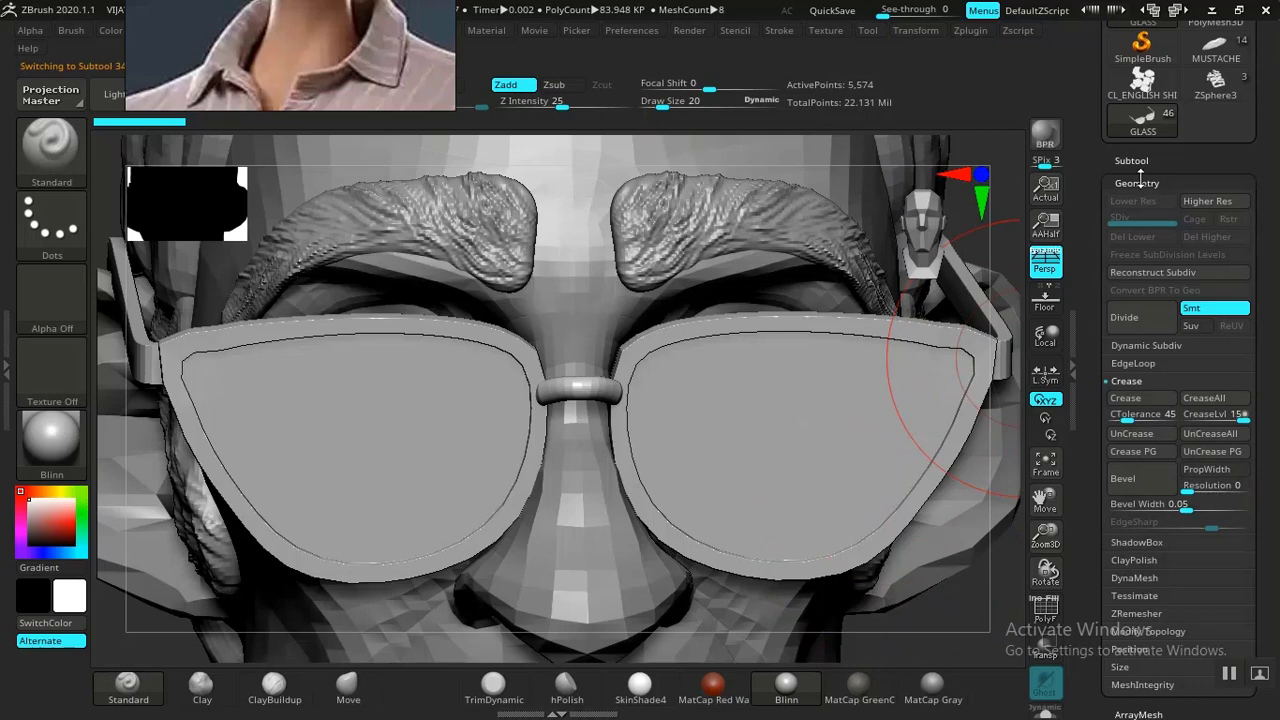
left_click(1138, 181)
scroll(1138, 181, "up", 5)
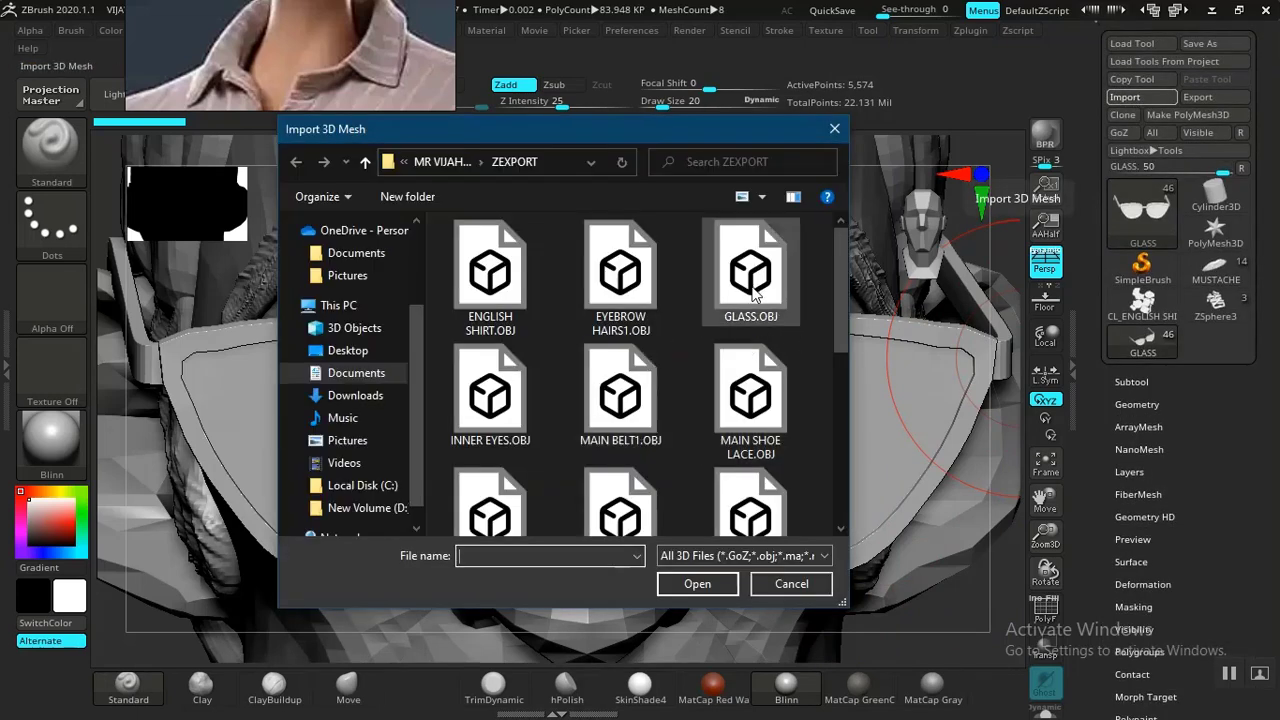
left_click(752, 280)
left_click(692, 584)
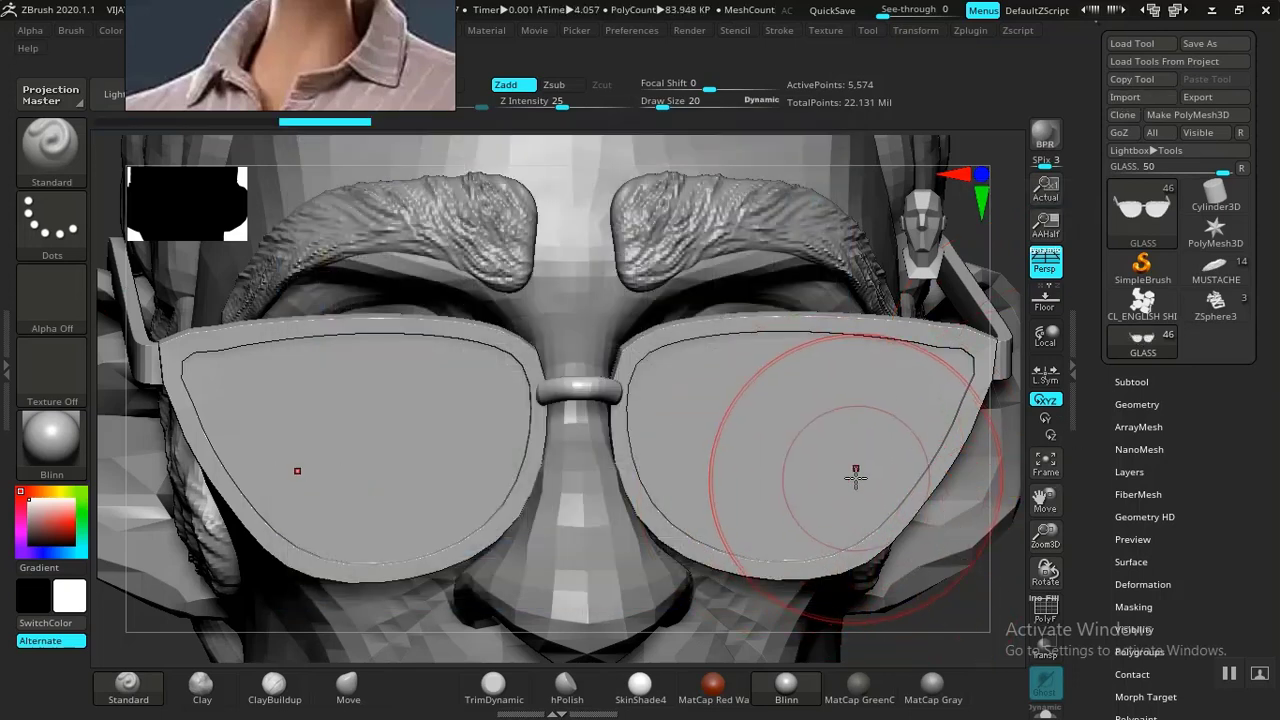
Activate the Move transform gizmo and center it on the glasses mesh.
key("f")
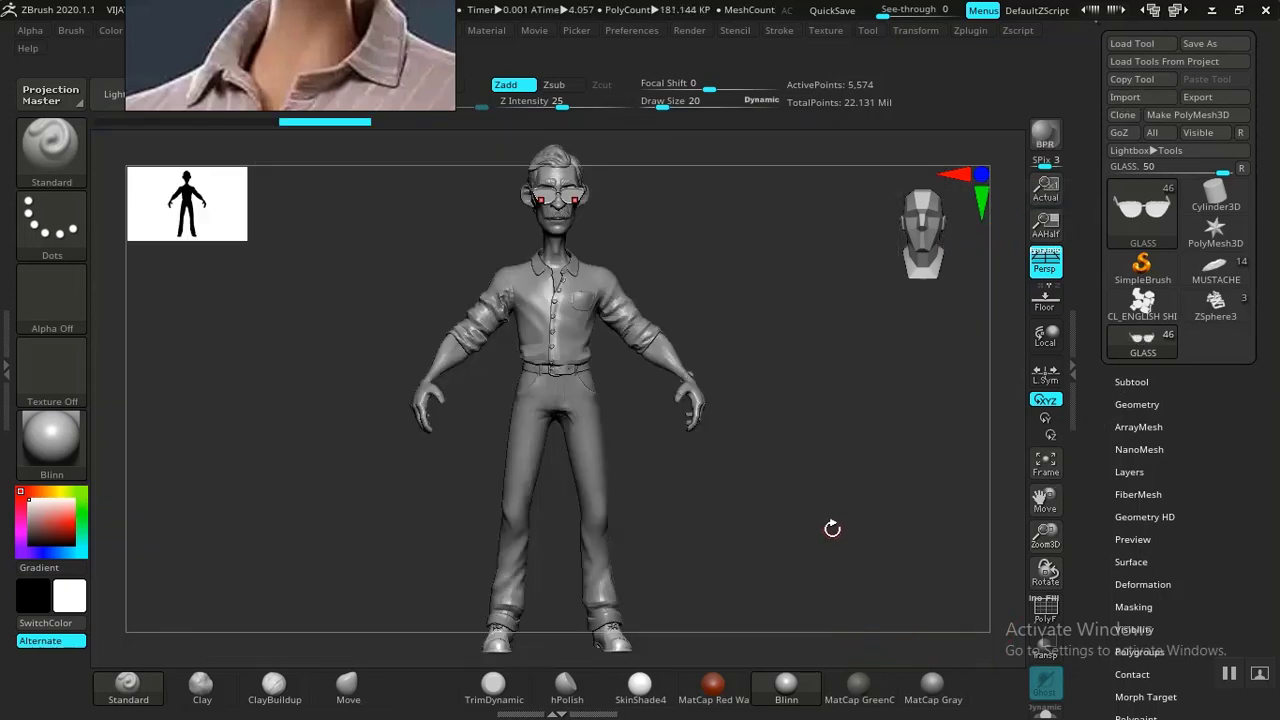
key("f")
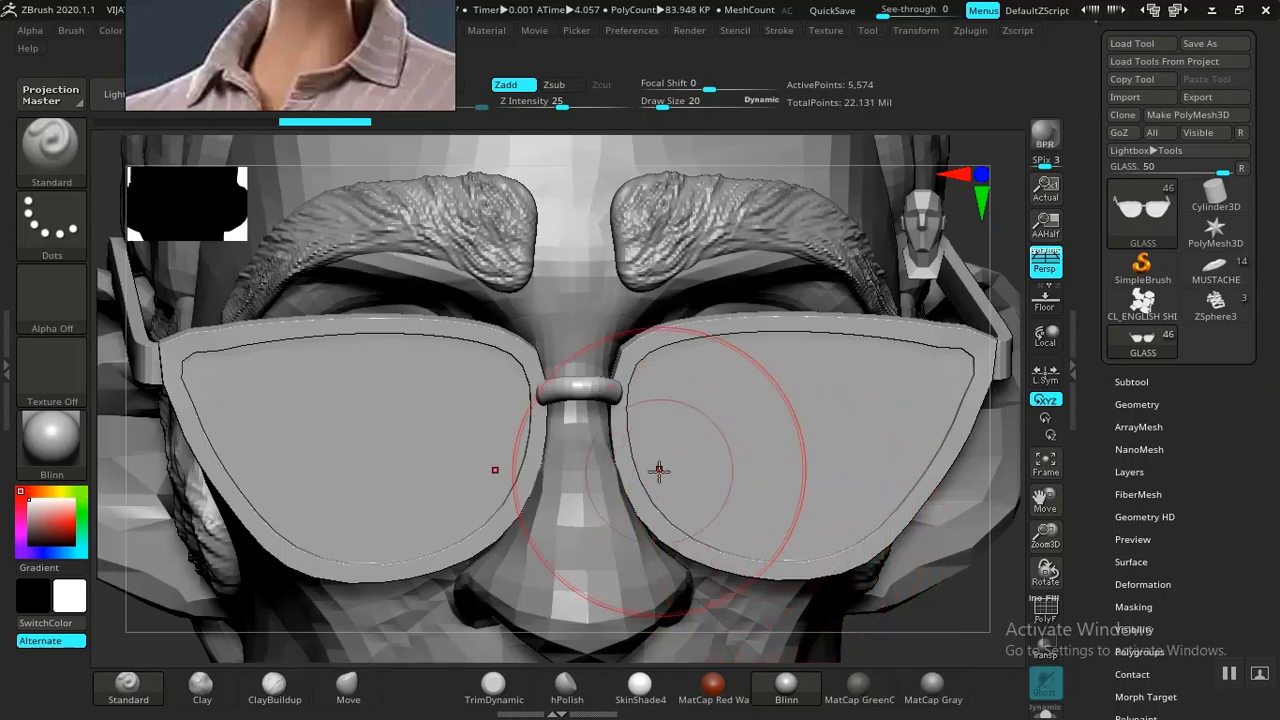
key("w")
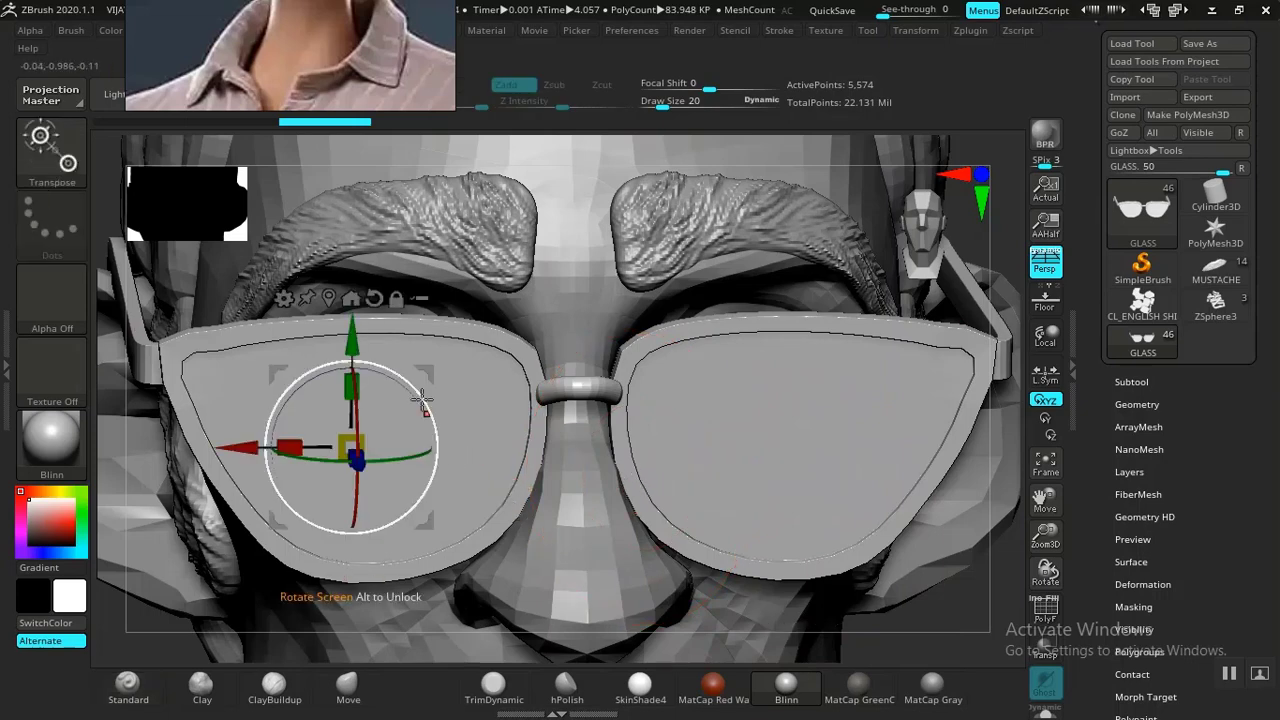
left_click(328, 299)
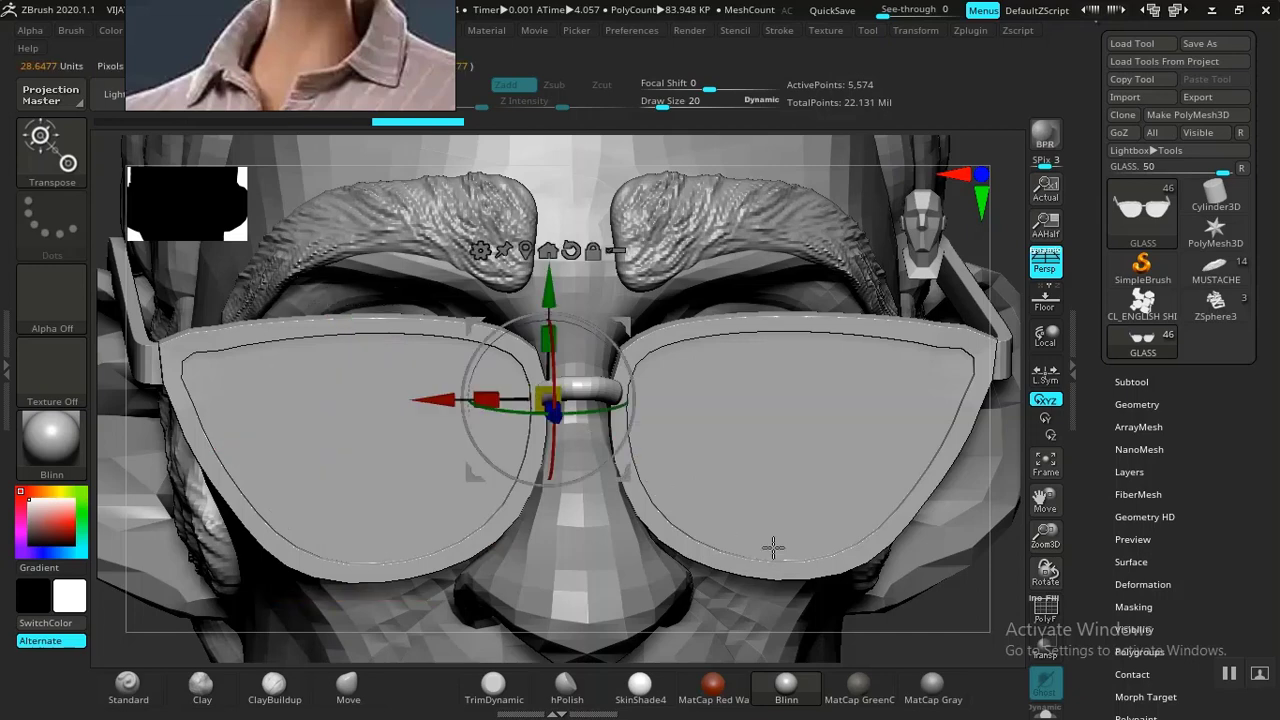
Make TOP SIDE HAIRS1 the active subtool by picking the side hair on the character's head.
key("f")
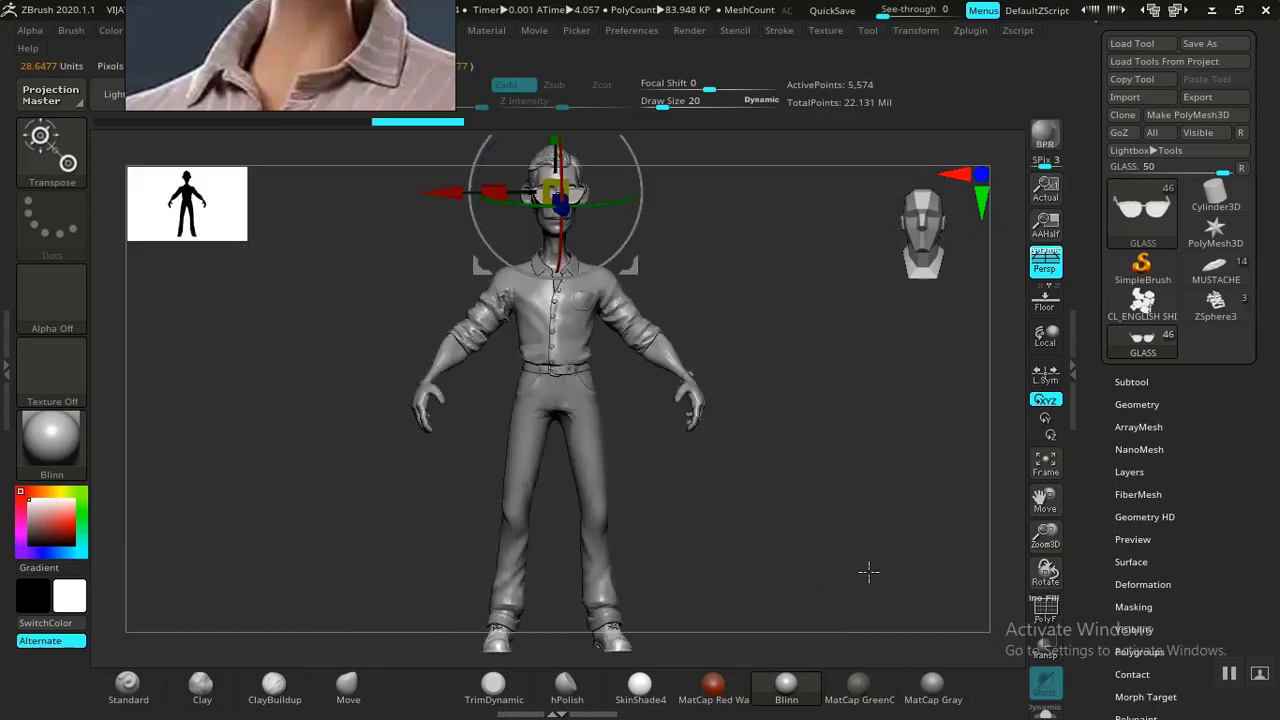
left_click_drag(783, 511, 814, 466)
left_click_drag(855, 200, 814, 628, "alt")
left_click_drag(794, 257, 798, 588, "alt")
left_click_drag(554, 383, 553, 389)
left_click_drag(718, 476, 838, 490)
left_click_drag(763, 443, 809, 565, "alt")
left_click_drag(771, 269, 812, 525, "alt")
left_click(309, 280, "alt")
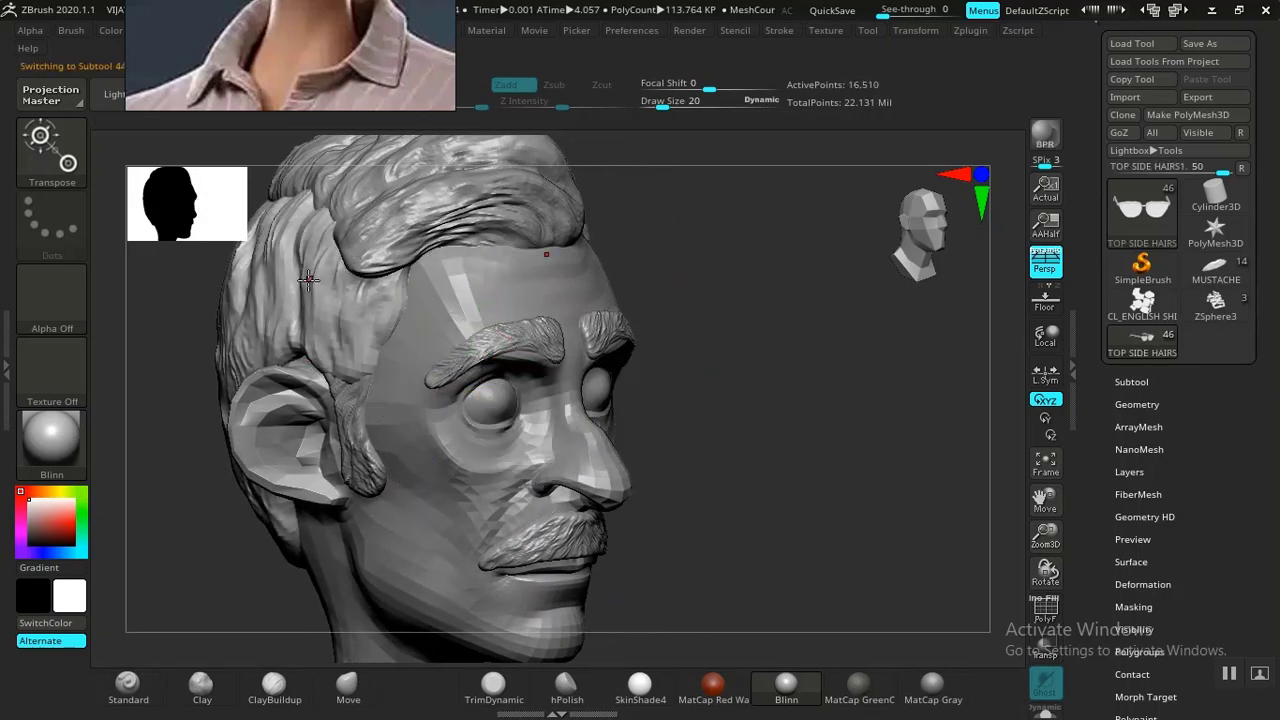
Turn on the visibility of the GLASS subtool and return to Draw mode.
left_click(1134, 382)
scroll(1222, 510, "down", 4)
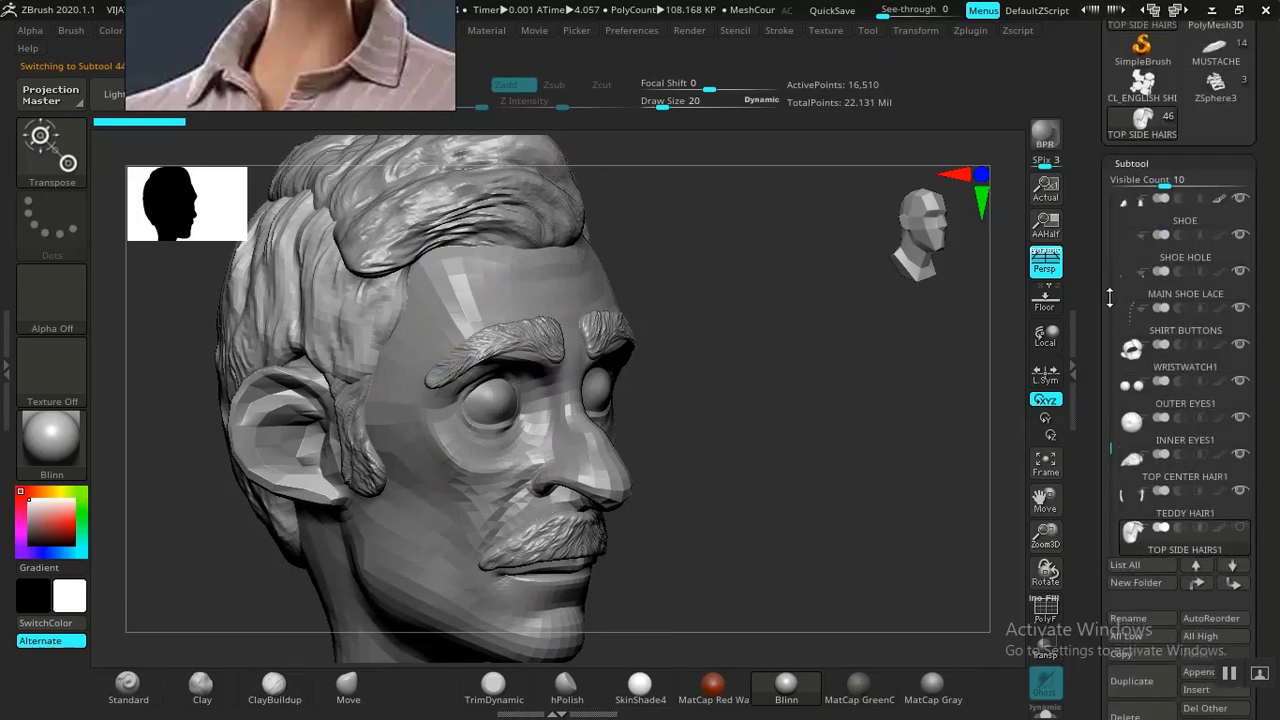
left_click_drag(1109, 297, 1111, 383)
left_click(1240, 417)
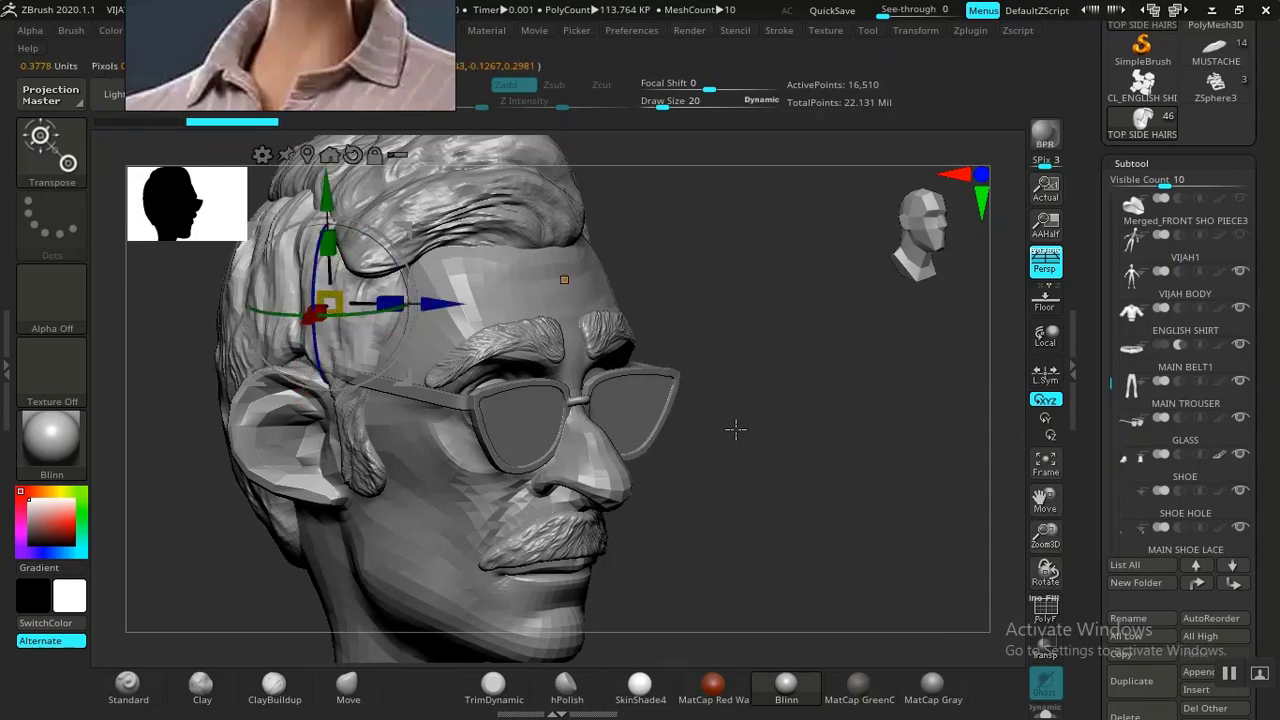
key("q")
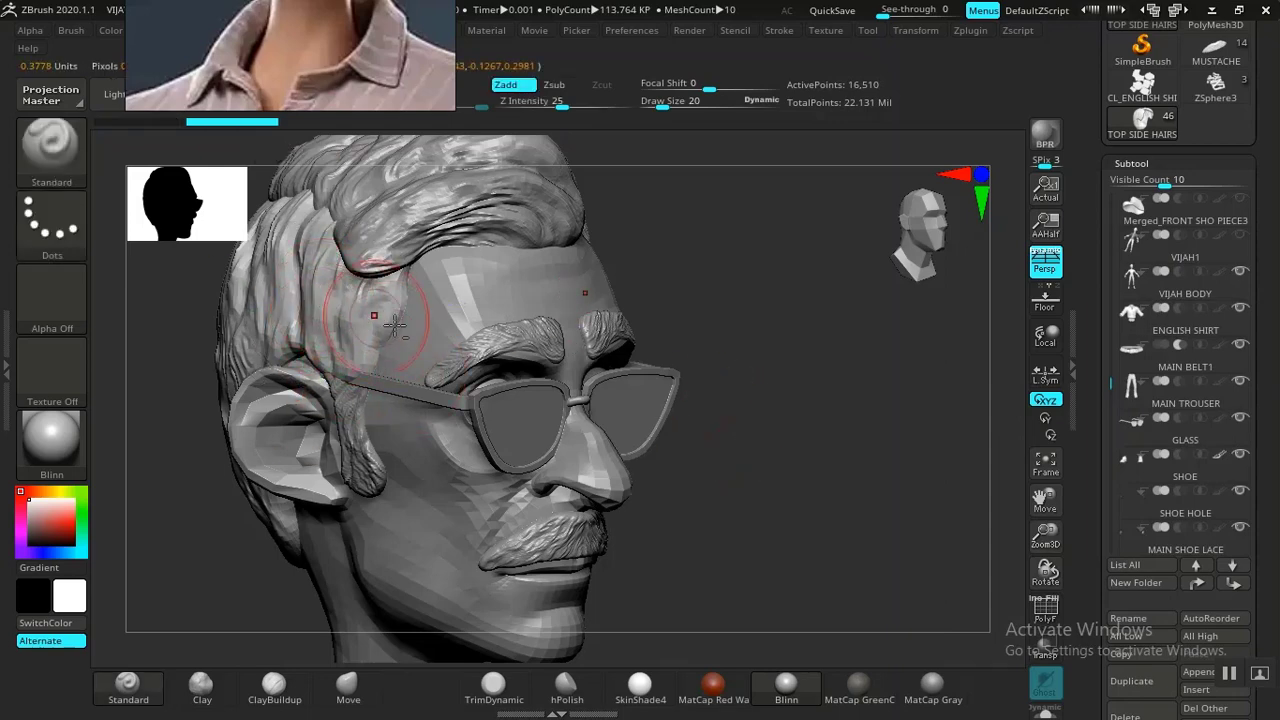
Find GLASS in the subtool list, make it the active subtool again, and face the head from the front.
left_click_drag(1108, 388, 1111, 454)
scroll(1125, 478, "up", 3)
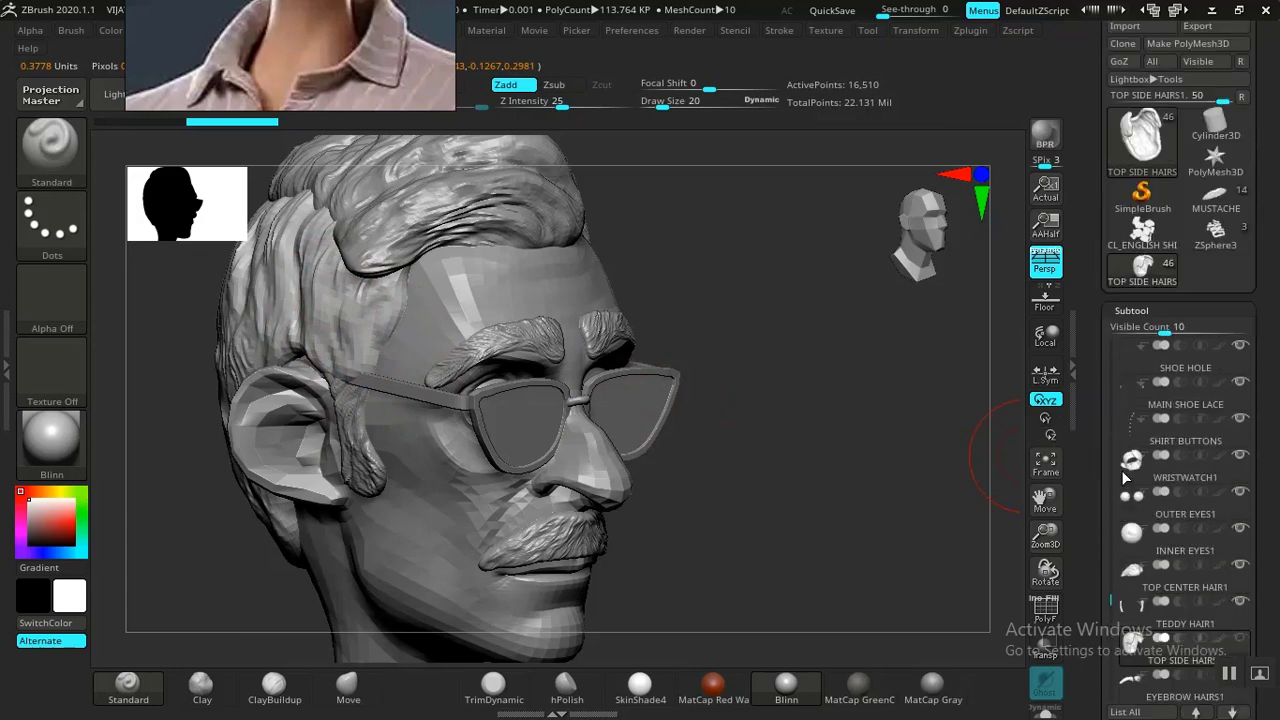
left_click(1131, 458)
left_click_drag(1103, 421, 1111, 565)
left_click(1145, 578)
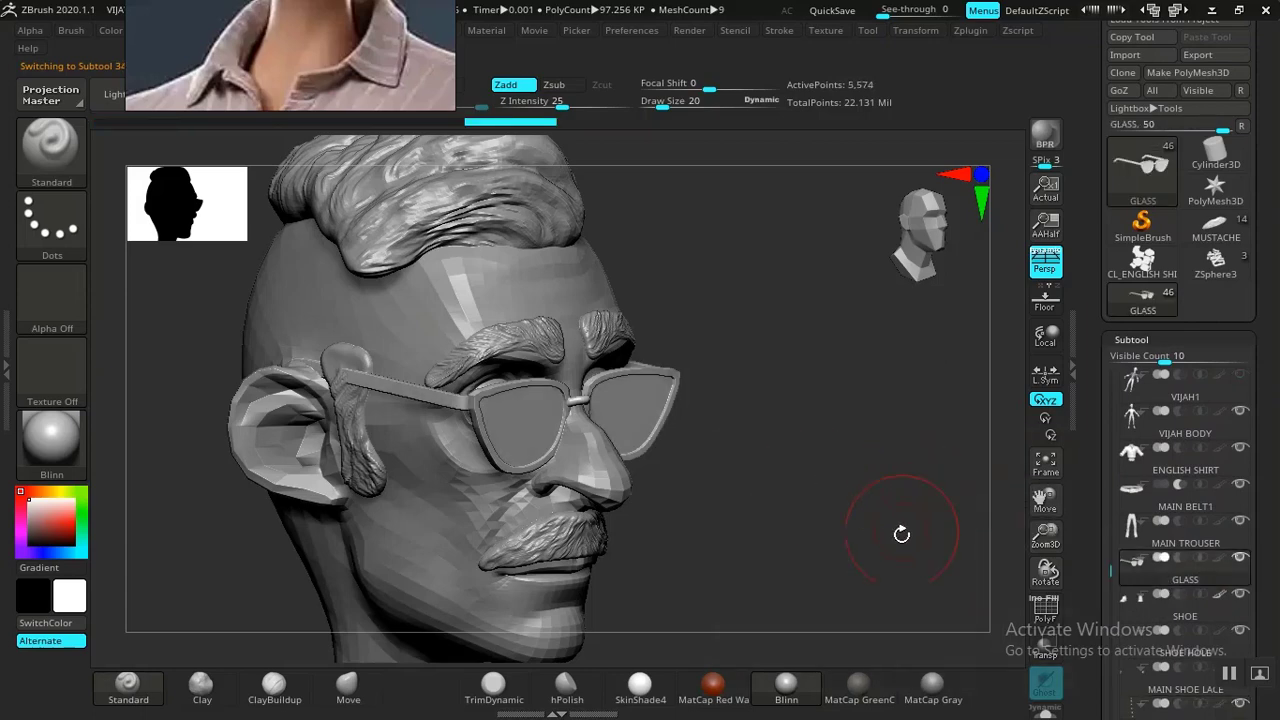
left_click_drag(785, 535, 778, 372)
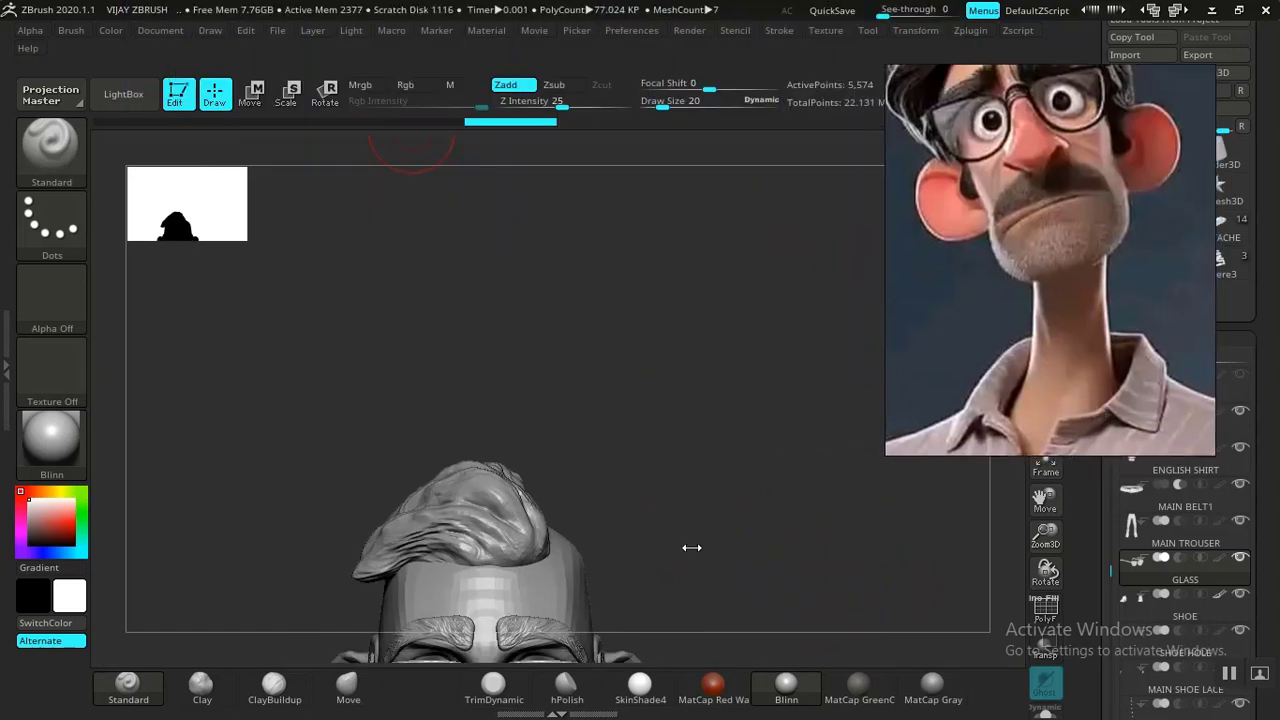
left_click_drag(692, 547, 715, 496)
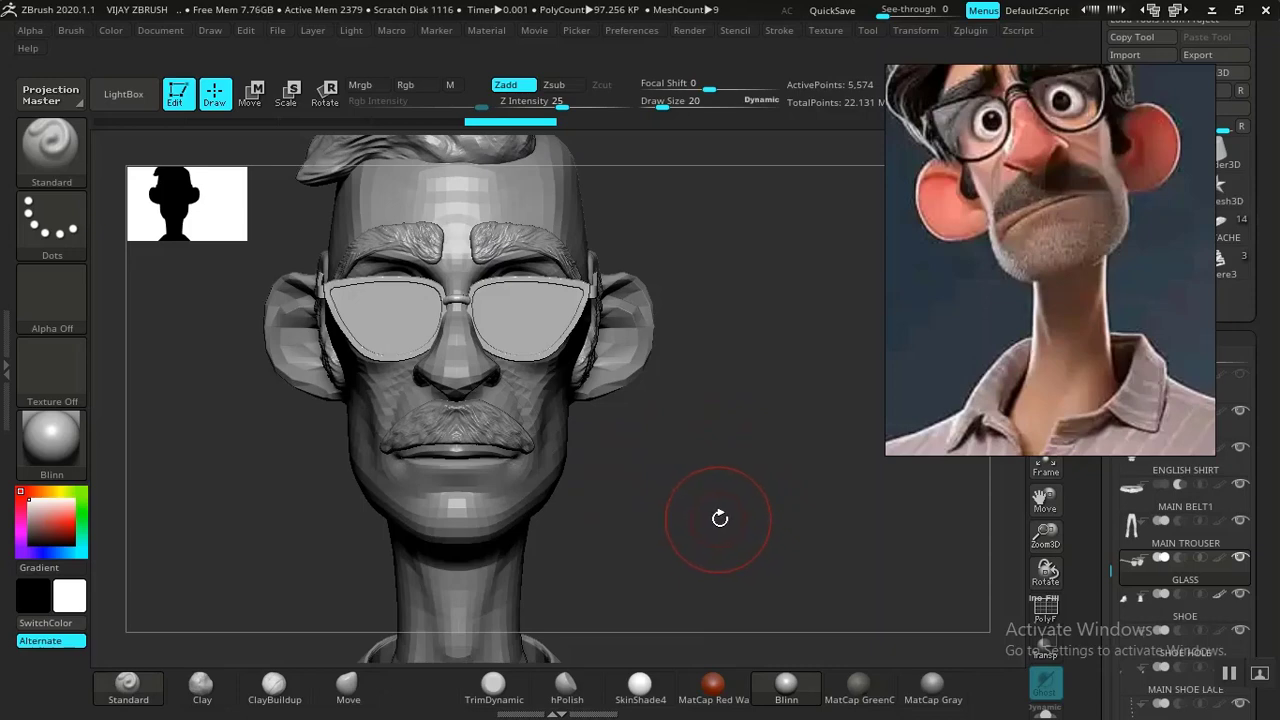
Scale the glasses slightly along the X axis with the gizmo and adjust the lenses' inner edges beside the nose with the Move brush.
left_click_drag(720, 517, 712, 508, "alt")
left_click_drag(726, 370, 725, 340, "alt")
left_click_drag(706, 495, 714, 503)
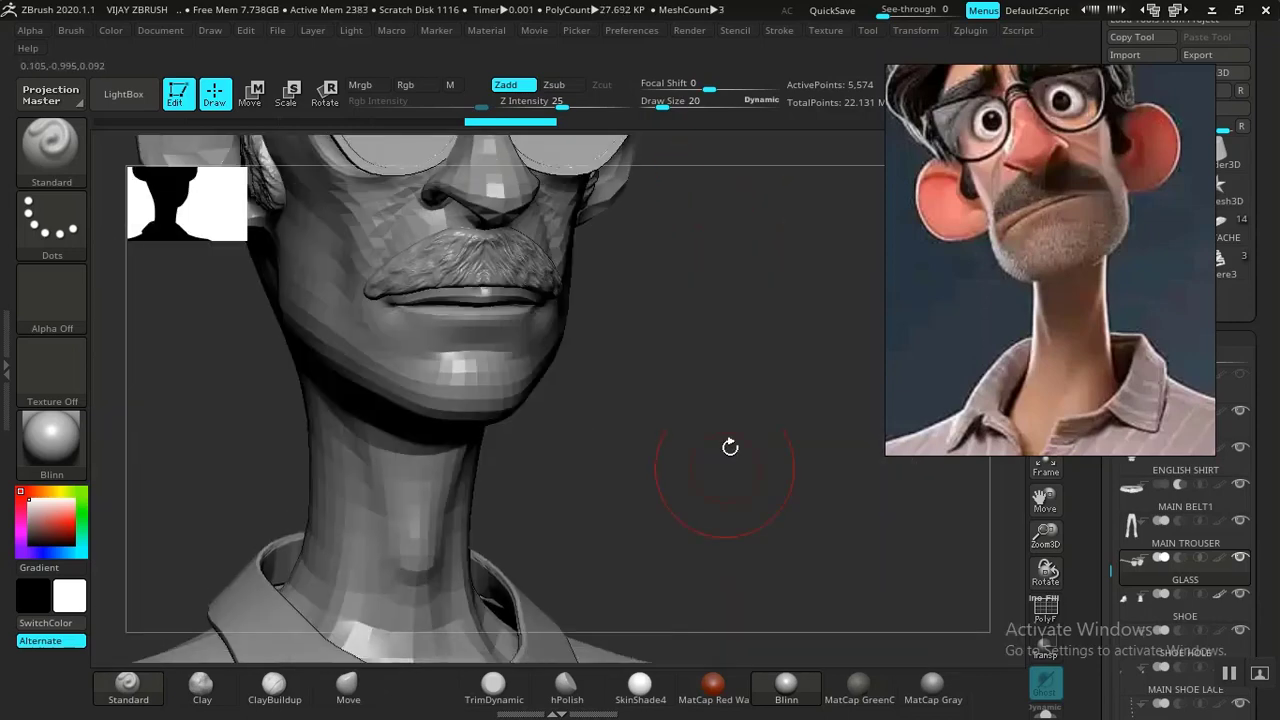
left_click_drag(729, 449, 700, 571)
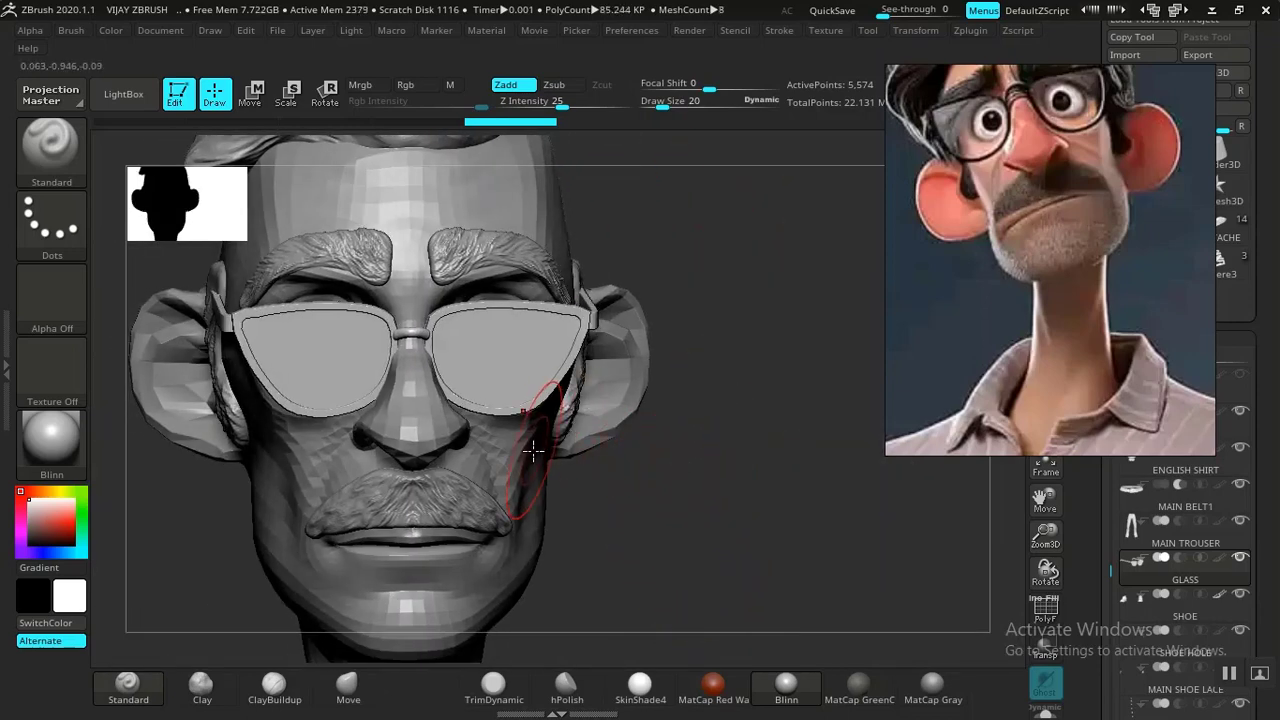
key("r")
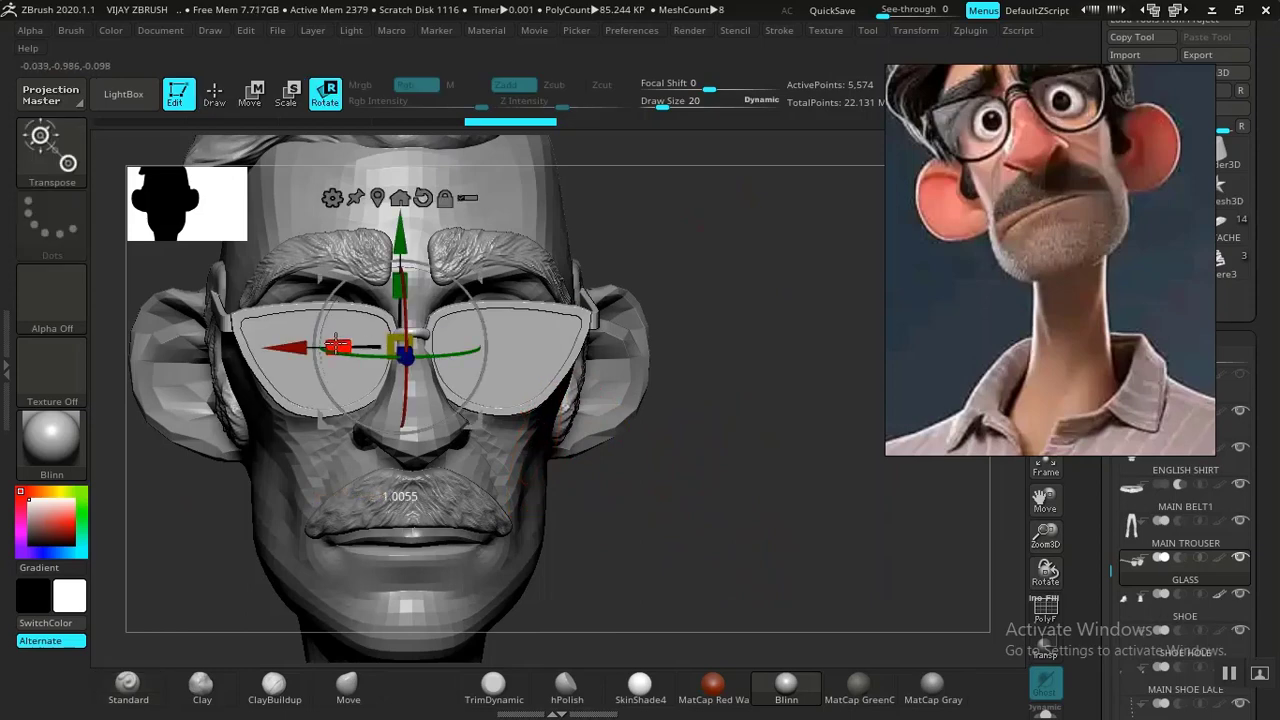
key("q")
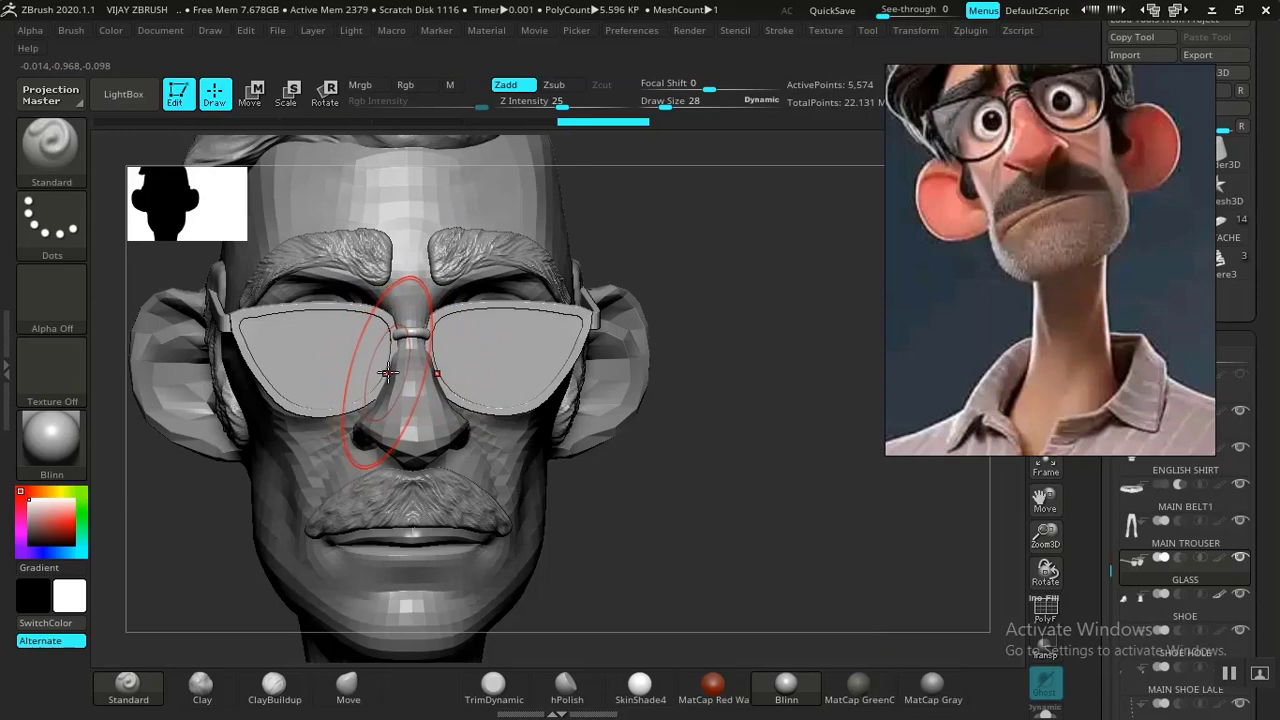
left_click(345, 683)
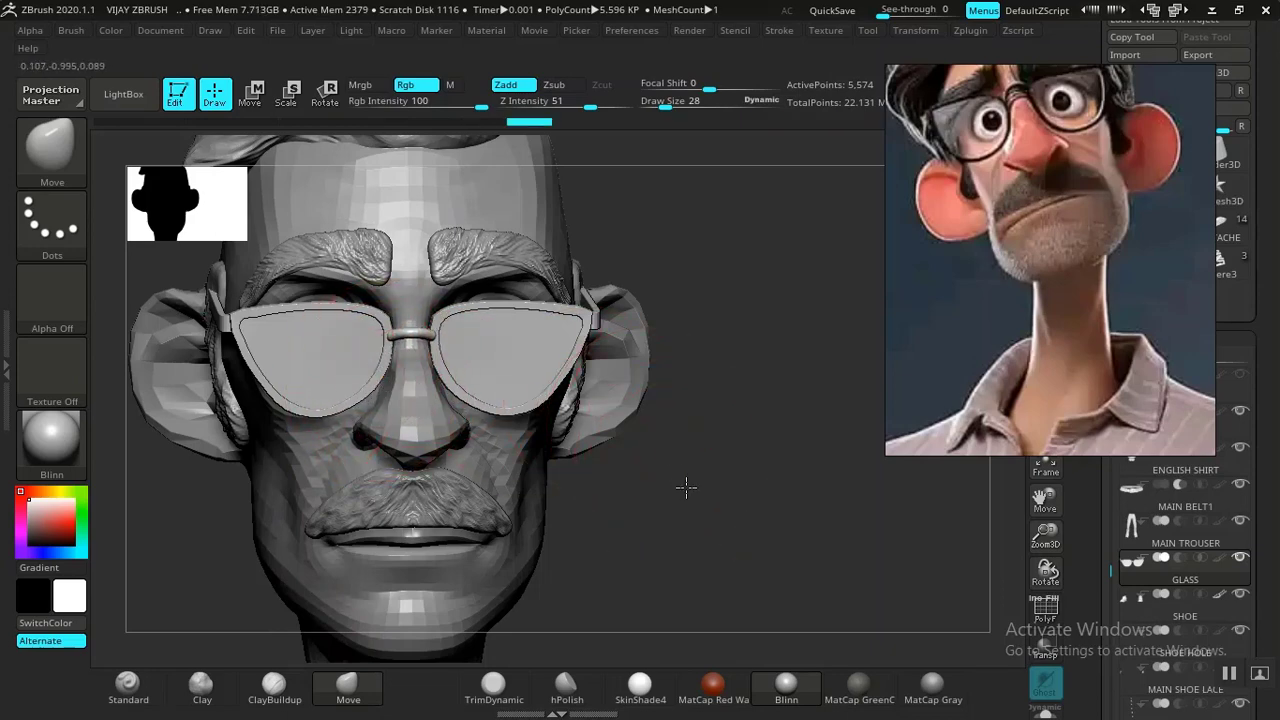
Raise the glasses slightly along the Y axis with the Move gizmo, judging their height from the side of the head.
mouse_move(686, 486)
left_mouse_down()
mouse_move(608, 337)
mouse_move(677, 306)
mouse_move(586, 395)
left_mouse_up()
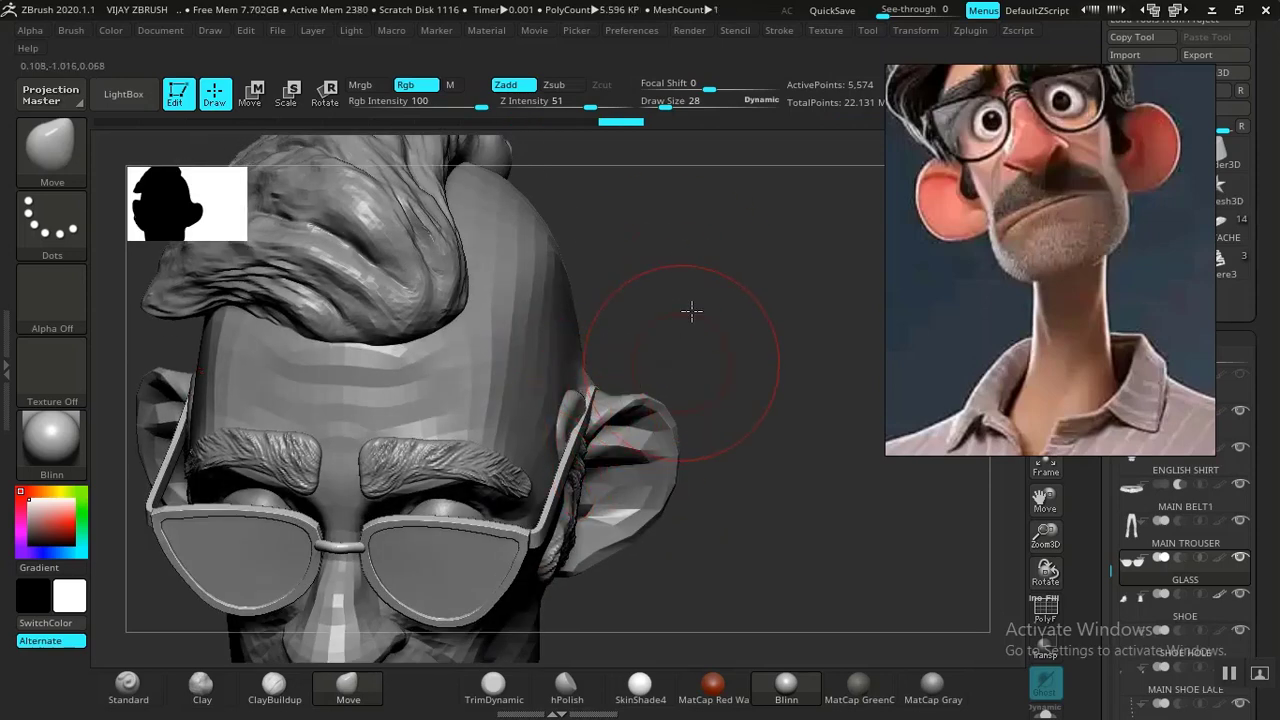
left_click_drag(689, 309, 663, 371)
mouse_move(677, 506)
left_mouse_down()
mouse_move(746, 507)
mouse_move(732, 509)
left_mouse_up()
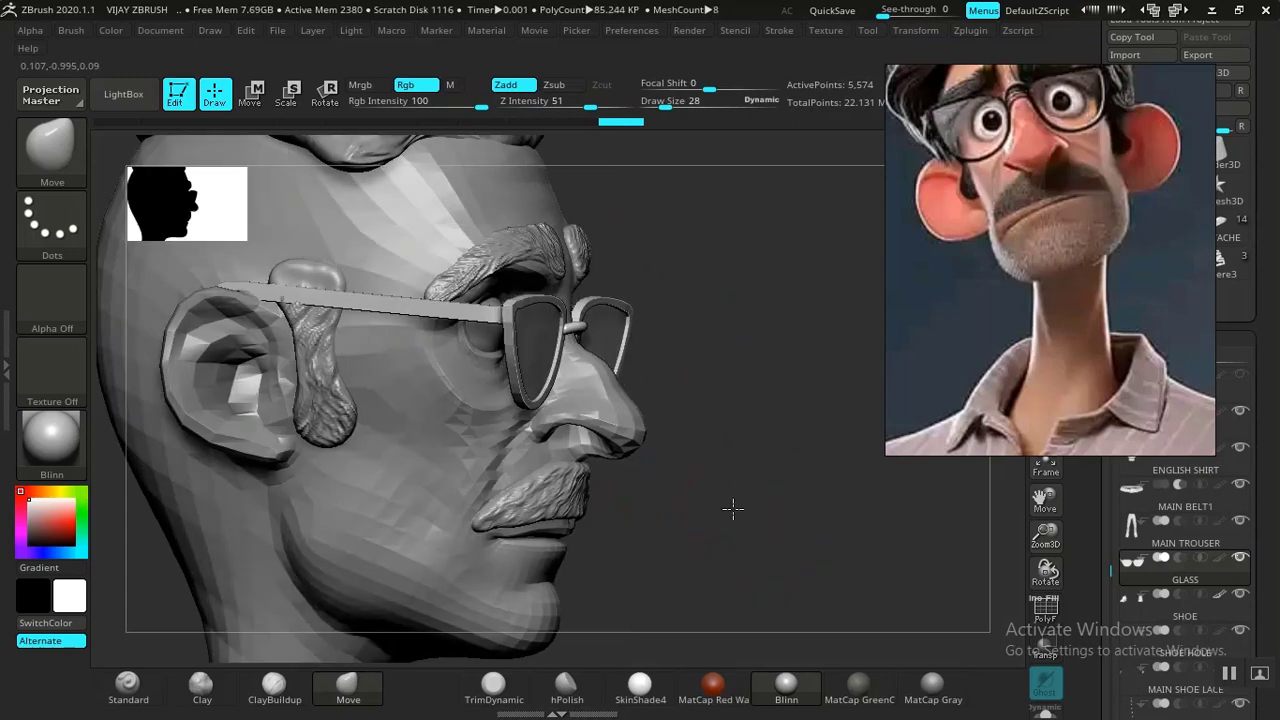
key("w")
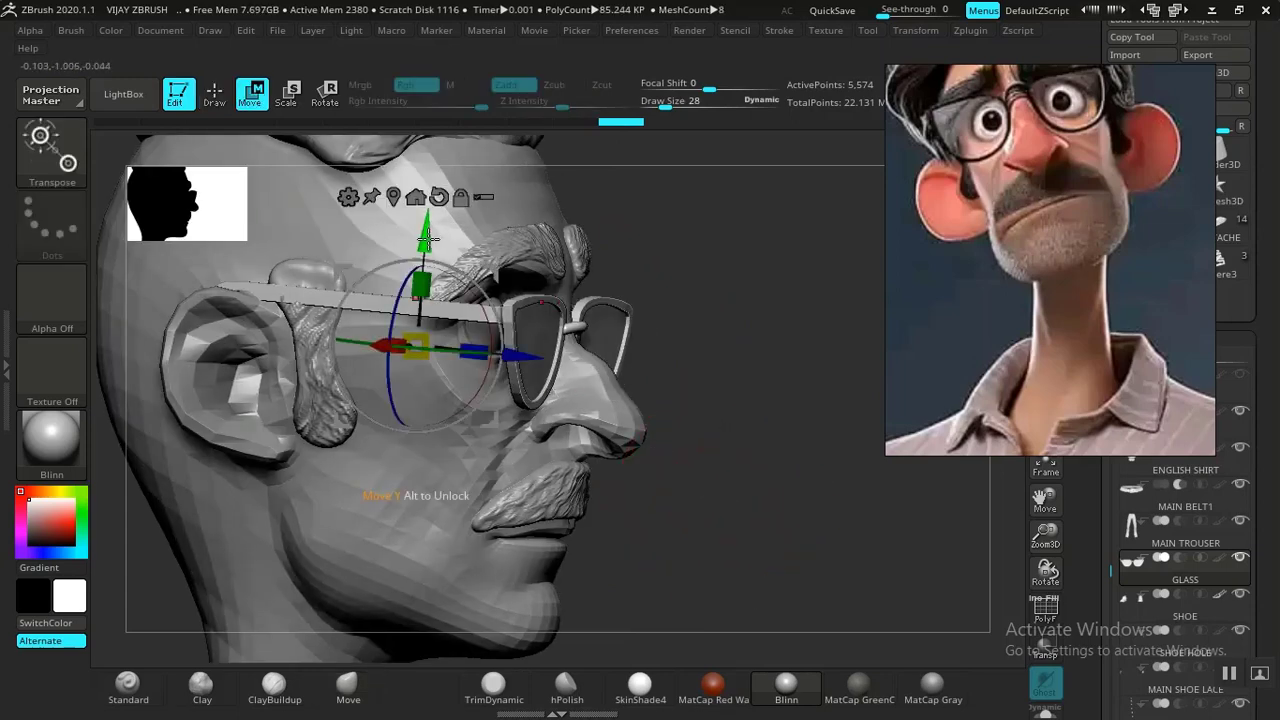
left_click_drag(426, 237, 426, 220)
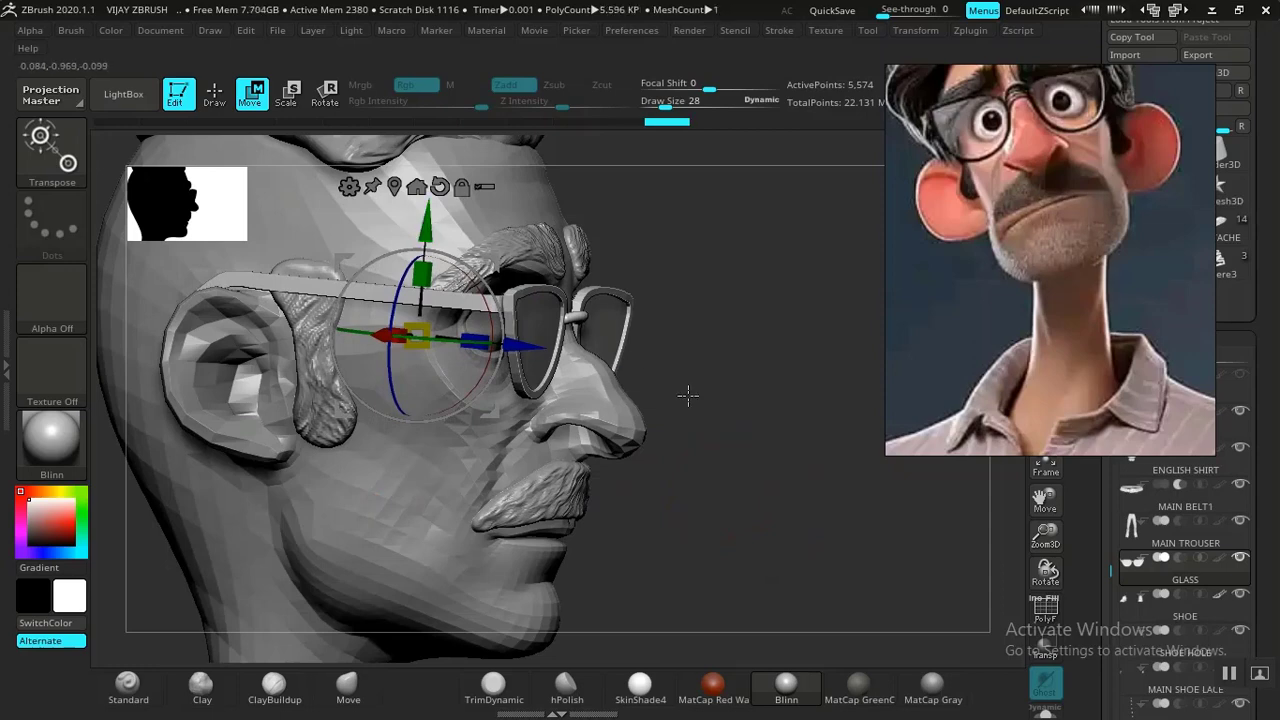
Pull the outer upper corners of both lenses slightly inward with the Move brush at draw size 20.
left_click_drag(760, 471, 685, 491)
left_click_drag(702, 536, 737, 534)
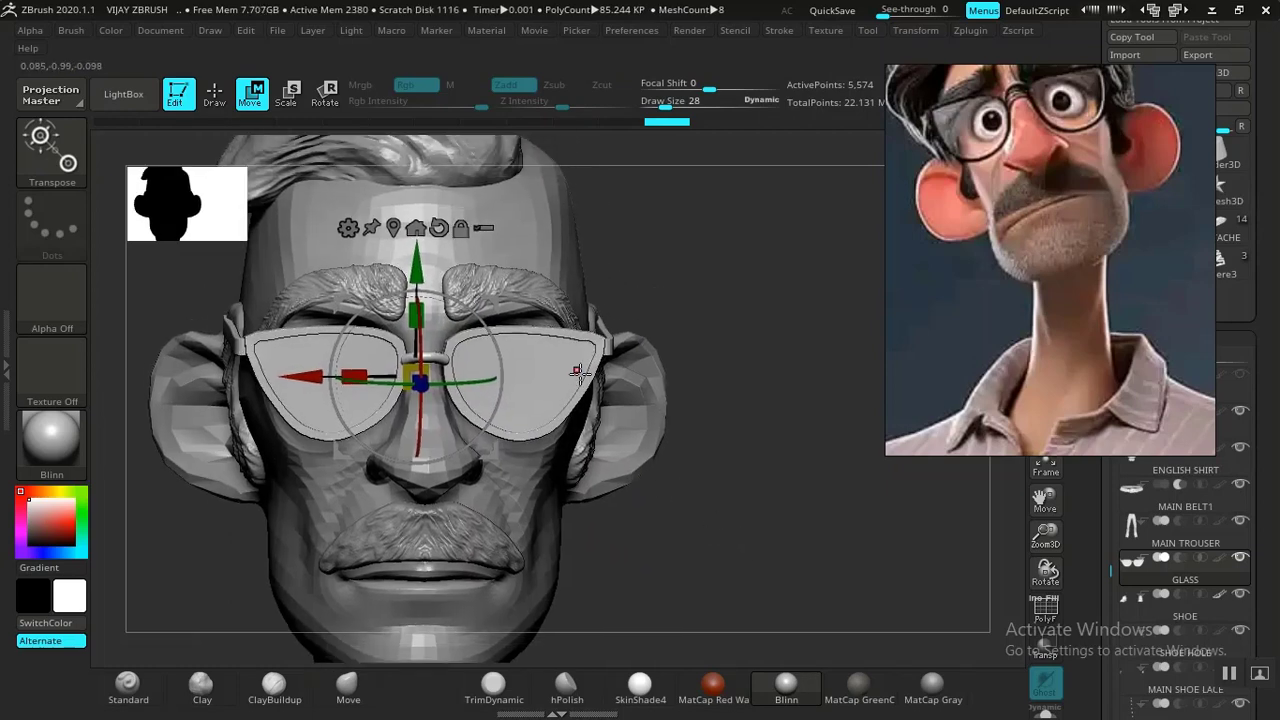
key("q")
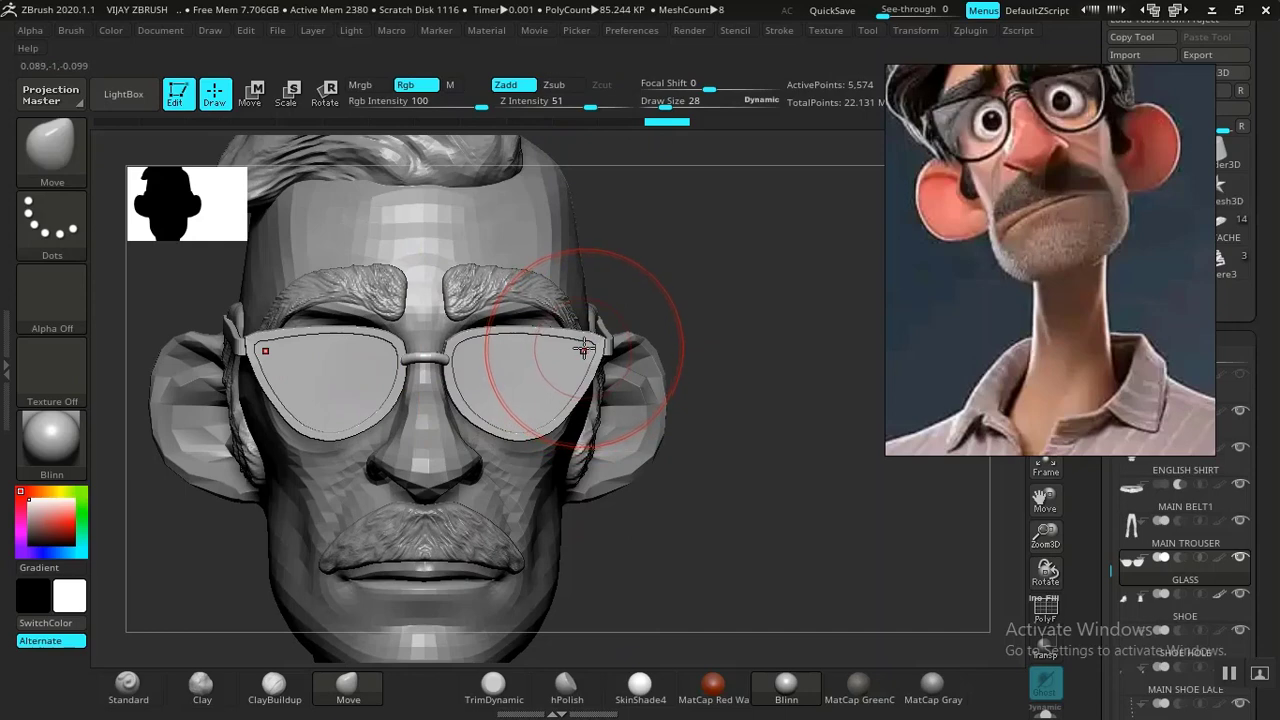
key("bracketleft")
key("bracketleft")
left_click_drag(595, 346, 583, 345)
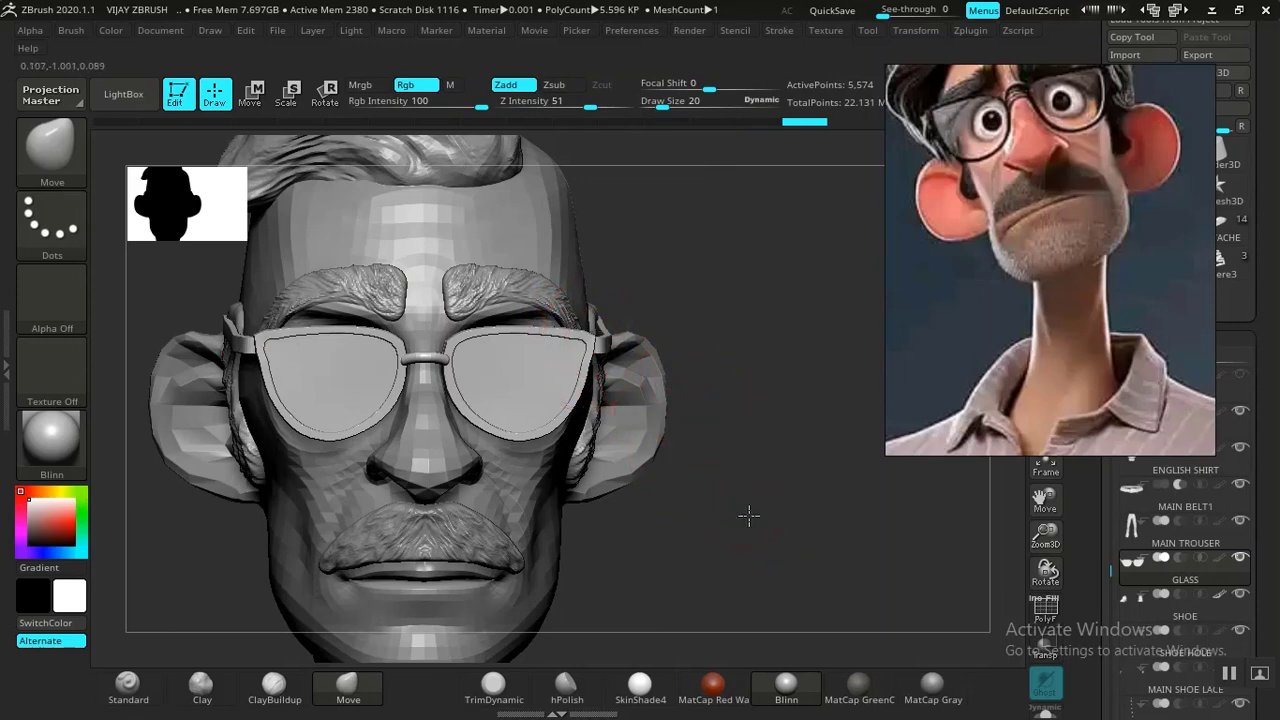
Examine the fit and proportions of the glasses on the head and upper body from farther away.
left_click_drag(723, 563, 683, 512, "alt")
left_click_drag(716, 640, 723, 350, "alt")
left_click_drag(718, 518, 717, 357, "alt")
left_click_drag(718, 526, 686, 493, "alt")
left_click_drag(741, 555, 752, 200, "alt")
left_click_drag(729, 500, 711, 474, "alt")
left_click_drag(709, 550, 707, 385, "alt")
left_click_drag(699, 482, 695, 468, "alt")
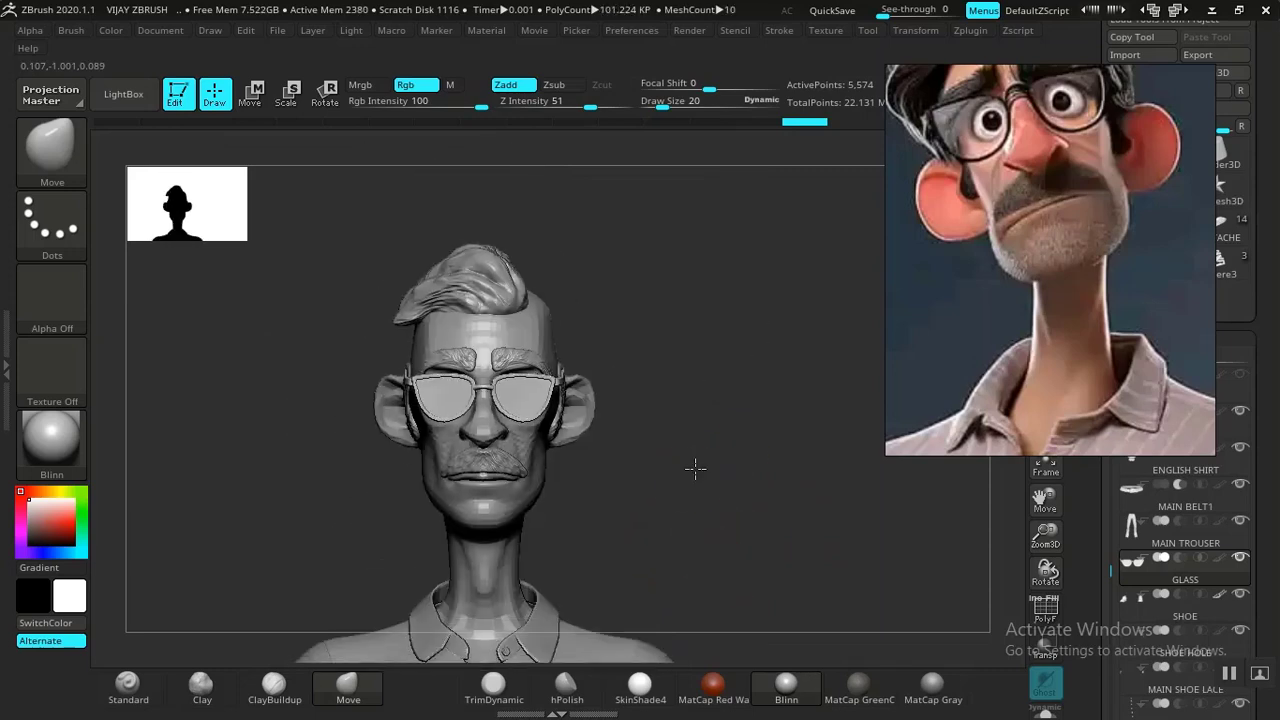
left_click_drag(687, 518, 669, 489, "alt")
left_click_drag(700, 546, 722, 200, "alt")
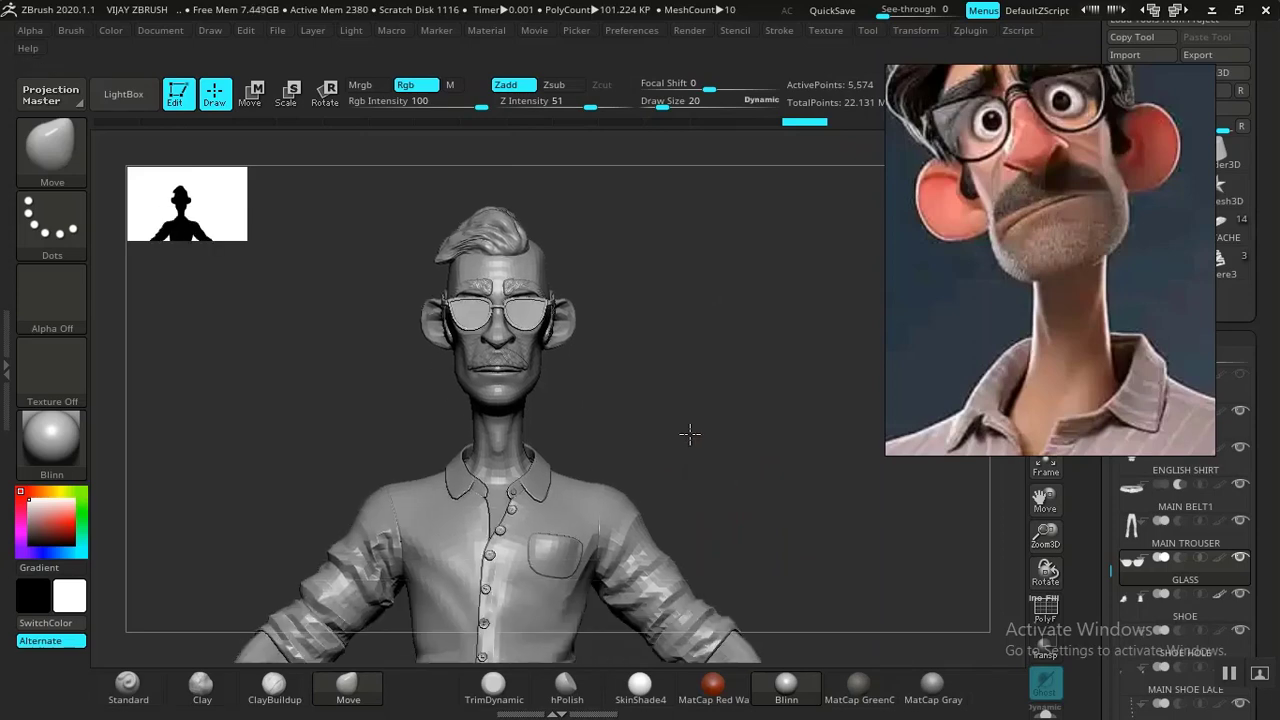
mouse_move(684, 458)
left_mouse_down()
mouse_move(717, 466)
mouse_move(670, 457)
mouse_move(702, 411)
mouse_move(697, 466)
mouse_move(694, 421)
left_mouse_up()
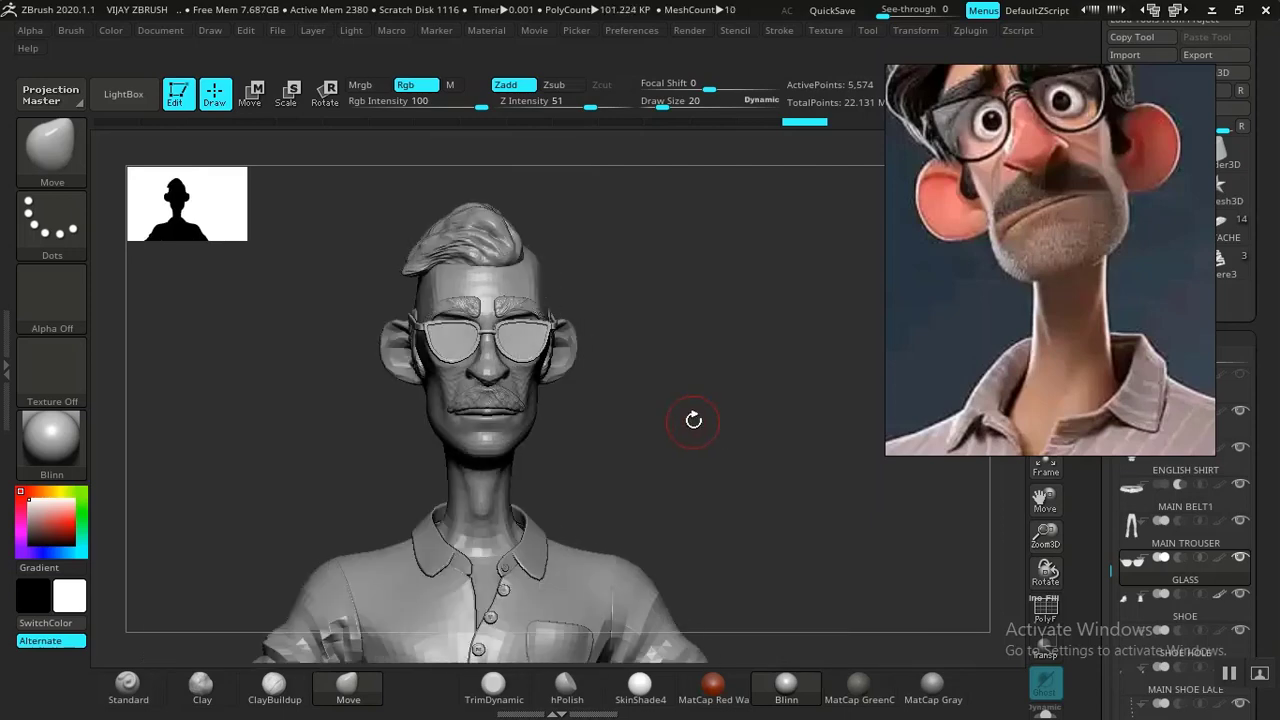
Move the reference image clear of the Tool palette and make SHOE the active subtool.
left_click_drag(985, 359, 860, 178)
left_click_drag(785, 477, 818, 488)
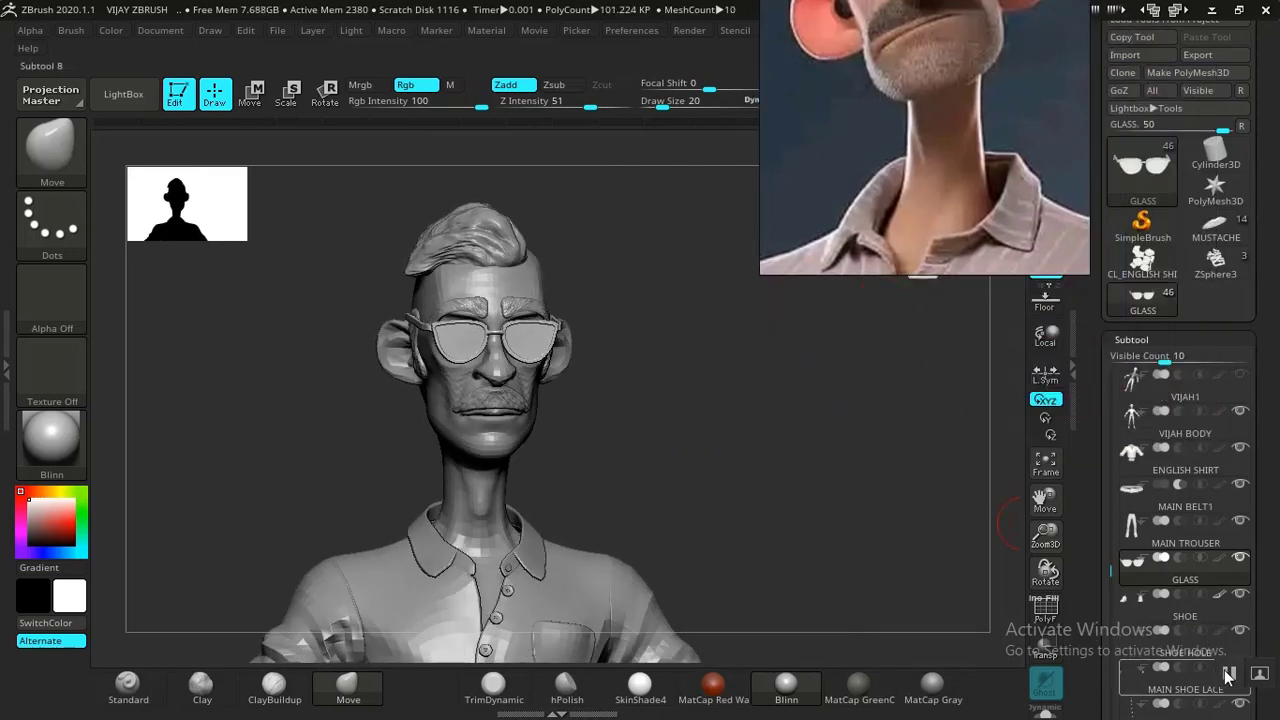
left_click_drag(922, 472, 944, 472)
left_click_drag(1094, 520, 1091, 400)
left_click(1151, 485)
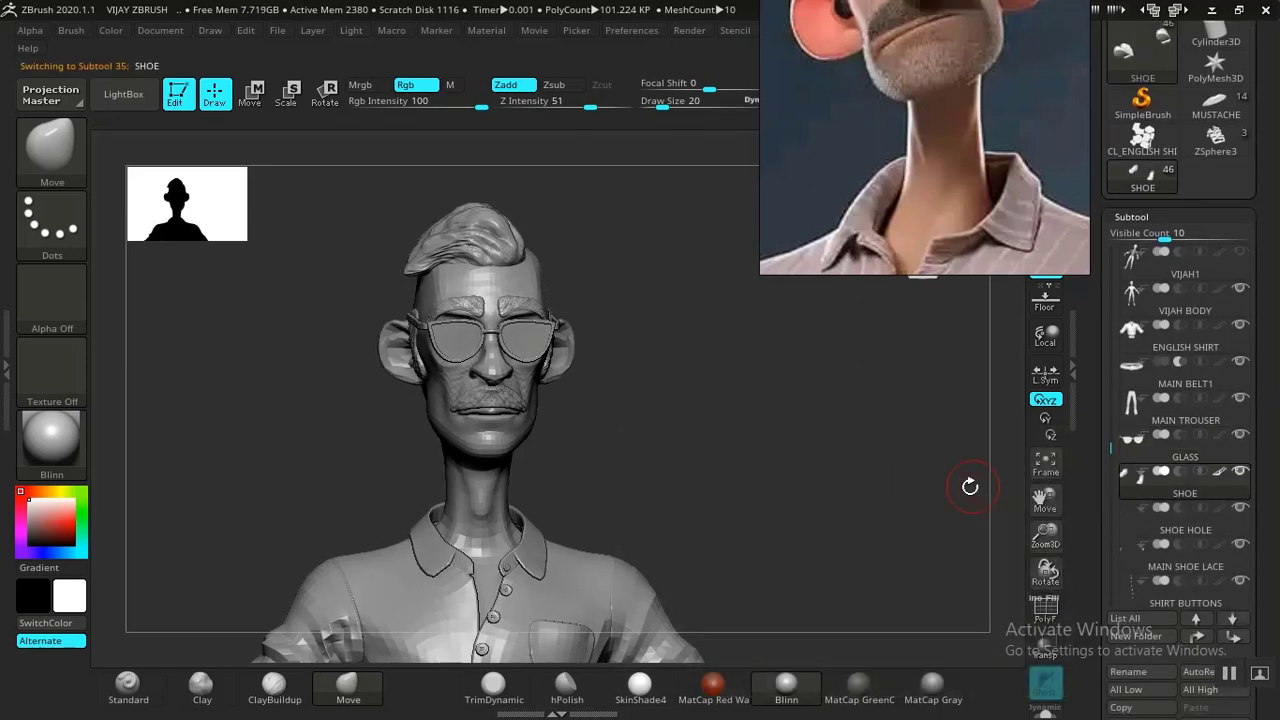
mouse_move(806, 460)
left_mouse_down()
mouse_move(800, 483)
mouse_move(814, 486)
mouse_move(829, 466)
mouse_move(814, 408)
mouse_move(829, 463)
left_mouse_up()
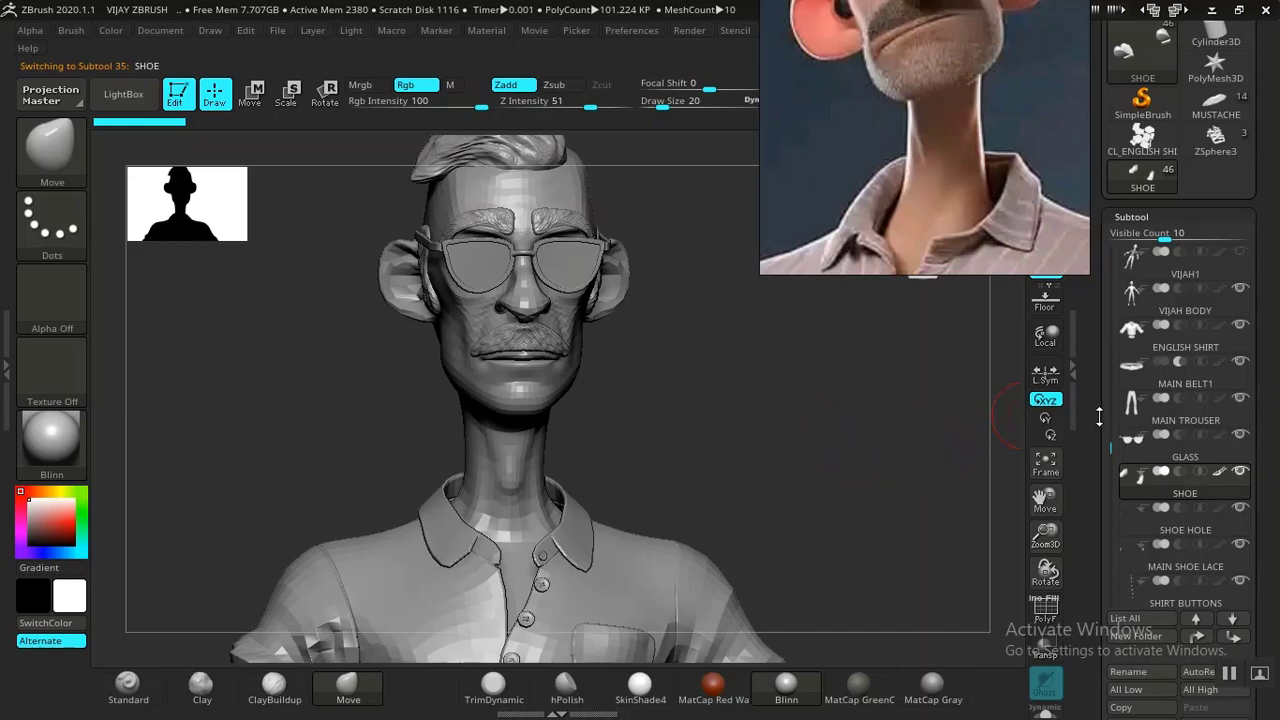
Make GLASS the active subtool and export it as GLASS.obj to the ZEXPORT folder, replacing the existing file.
left_click(1147, 458)
scroll(1092, 440, "down", 10)
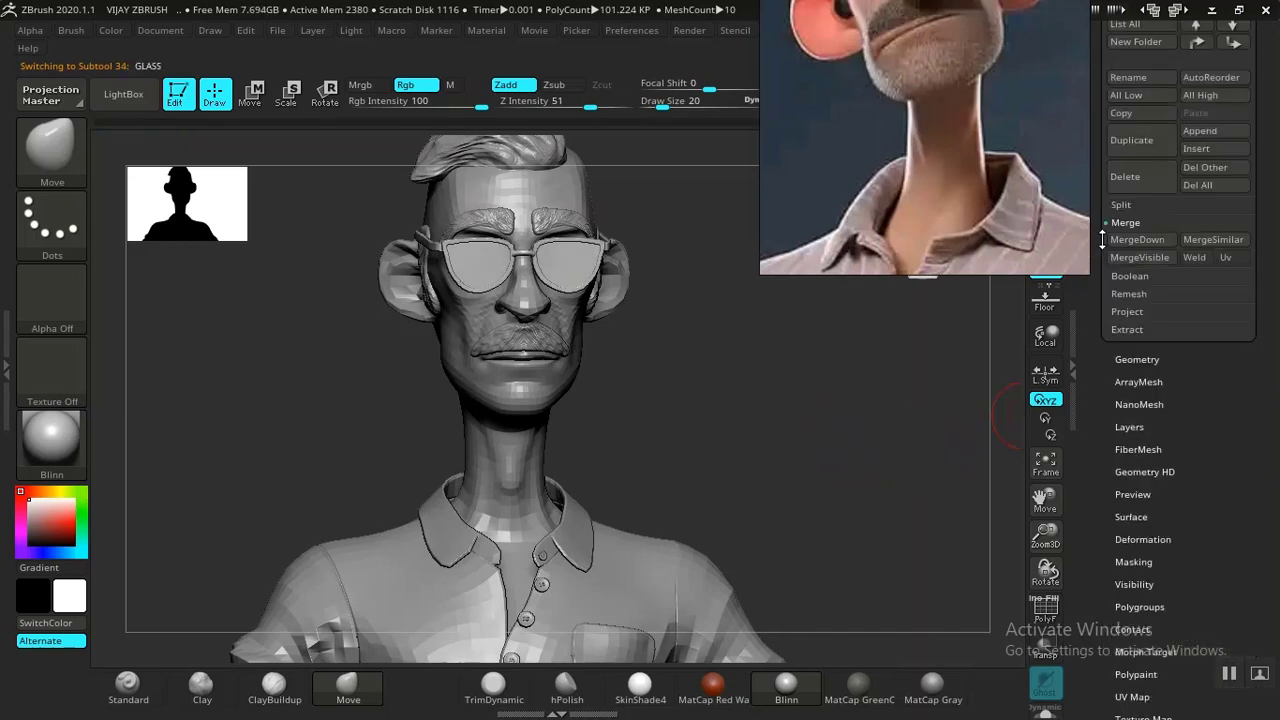
scroll(1090, 346, "down", 5)
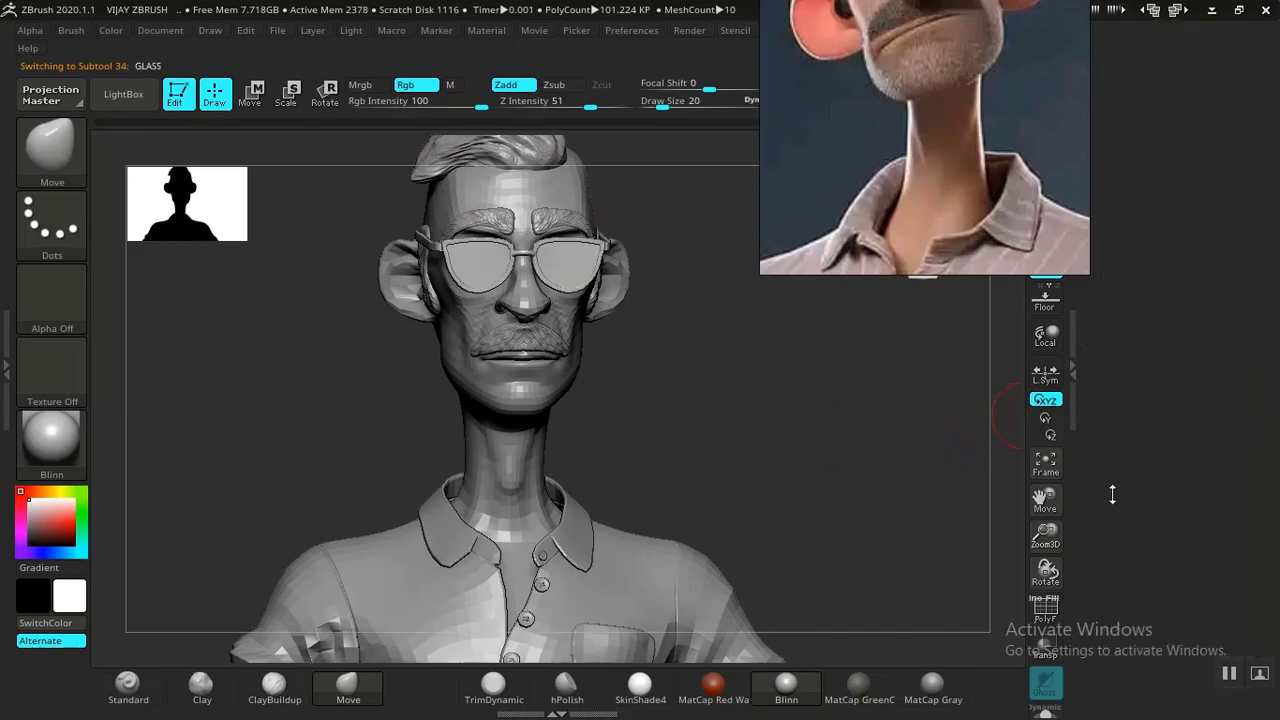
left_click(1130, 450)
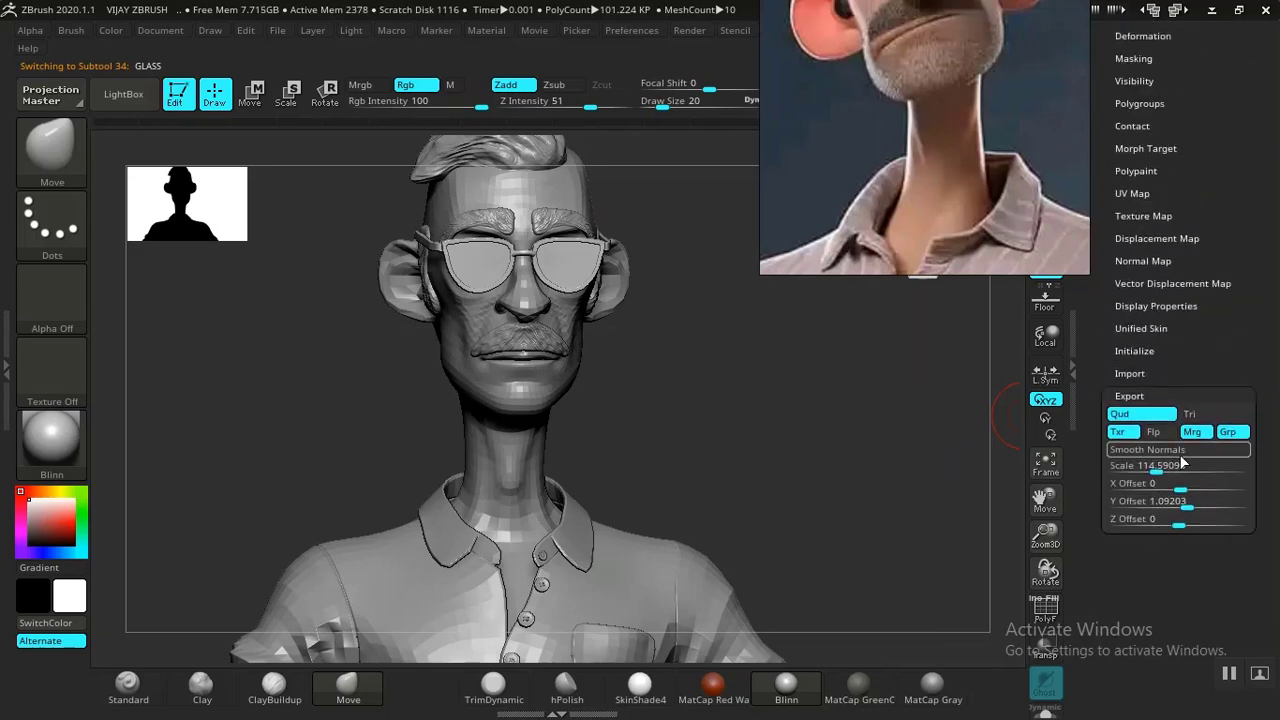
left_click(1215, 449)
scroll(1258, 285, "up", 10)
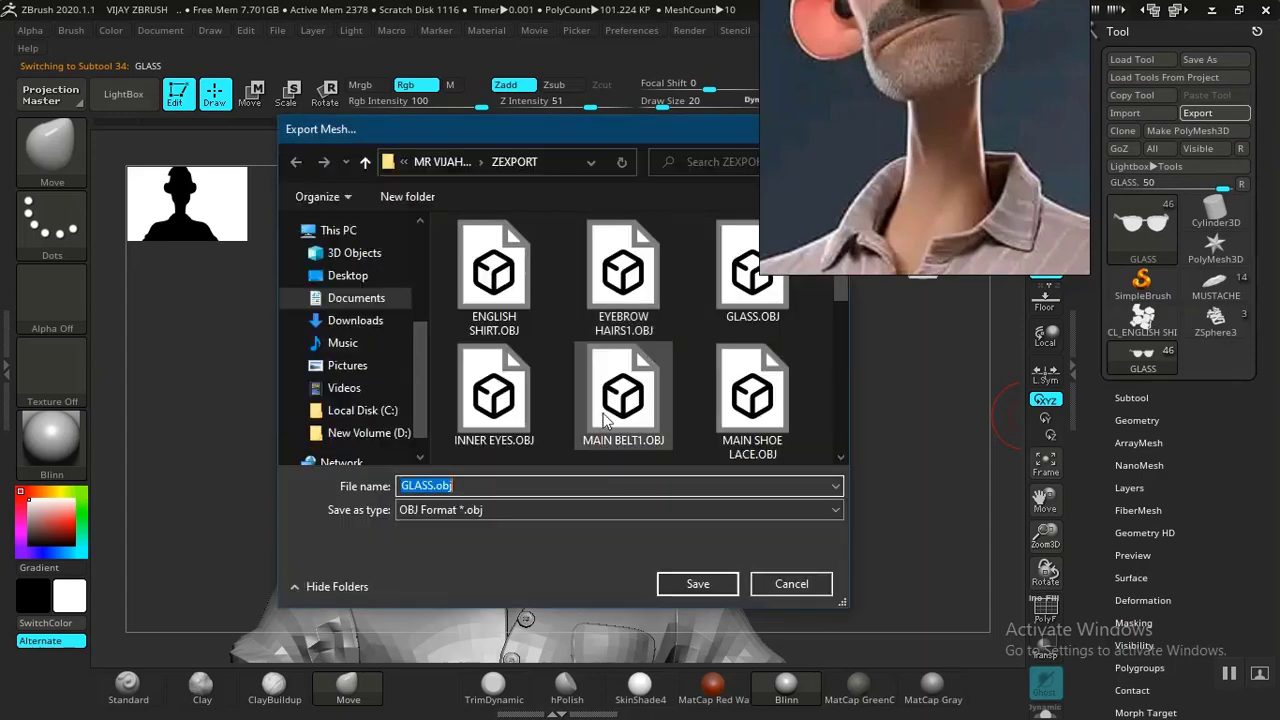
left_click(682, 584)
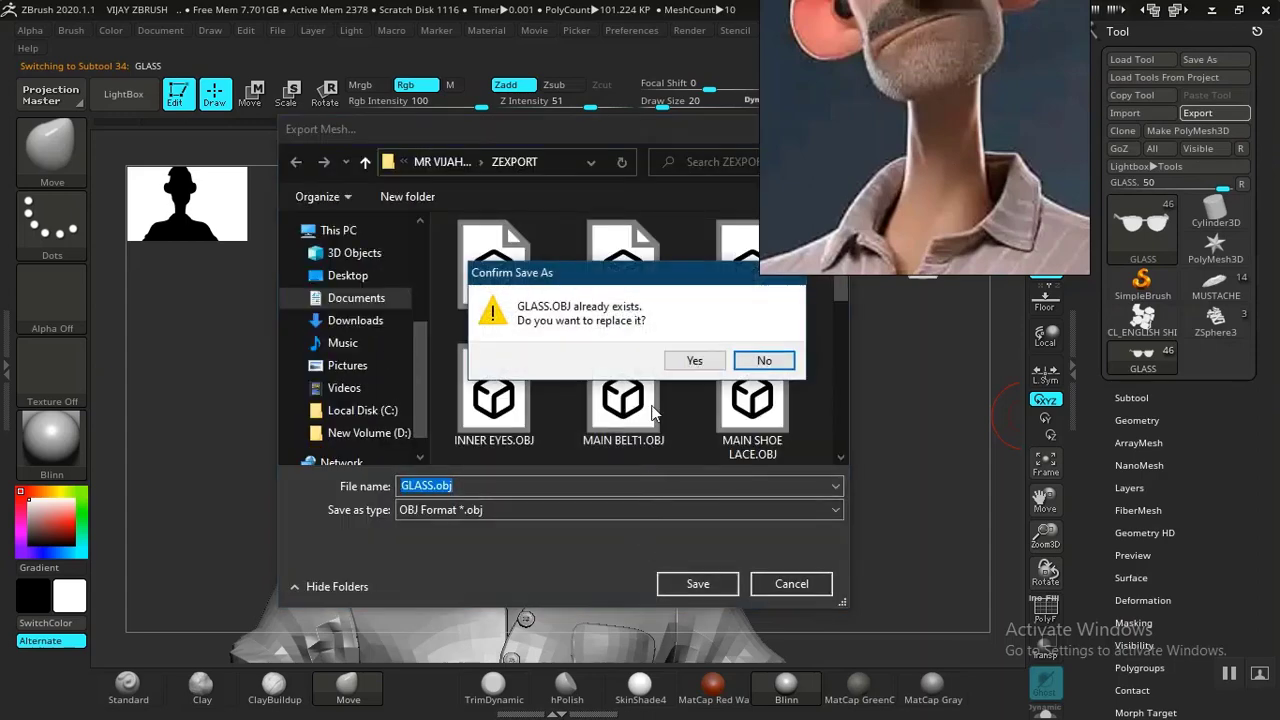
left_click(688, 362)
left_click(763, 341)
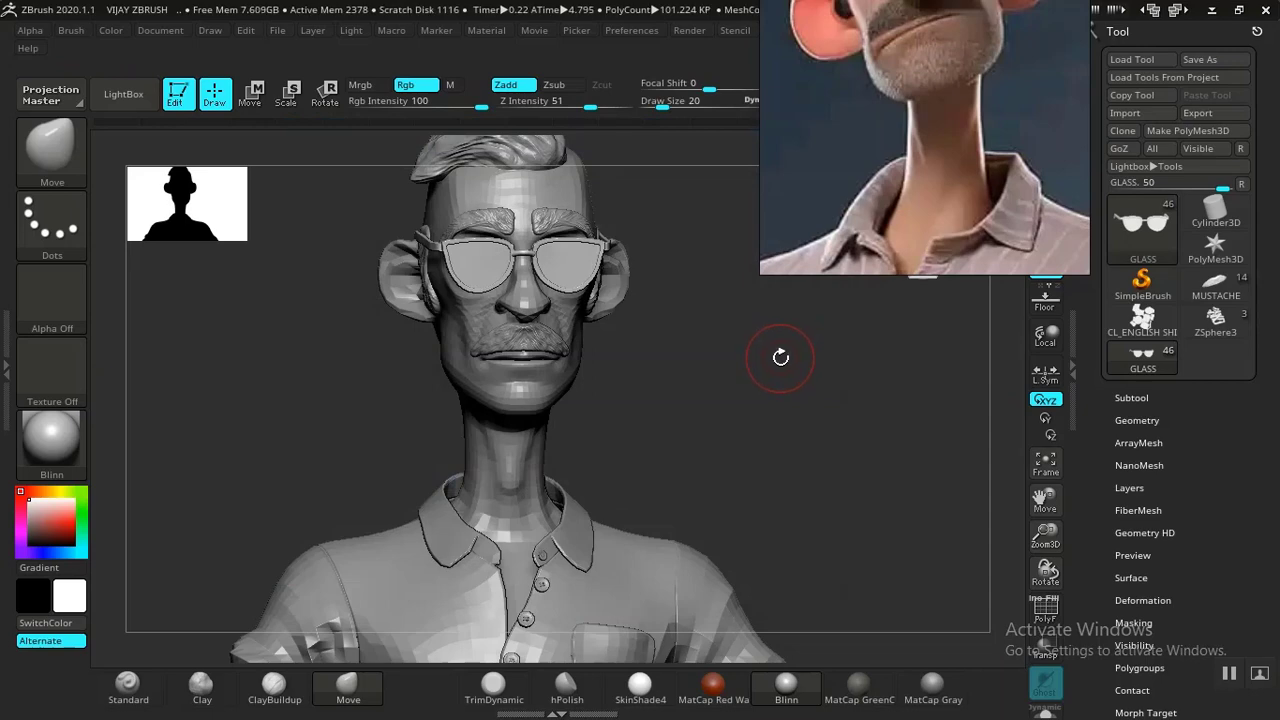
Switch to Maya and delete the old GLASS:ZBrushPolyMesh3D mesh from the scene.
mouse_move(779, 360)
left_mouse_down()
mouse_move(780, 389)
mouse_move(771, 383)
left_mouse_up()
key("alt+Tab")
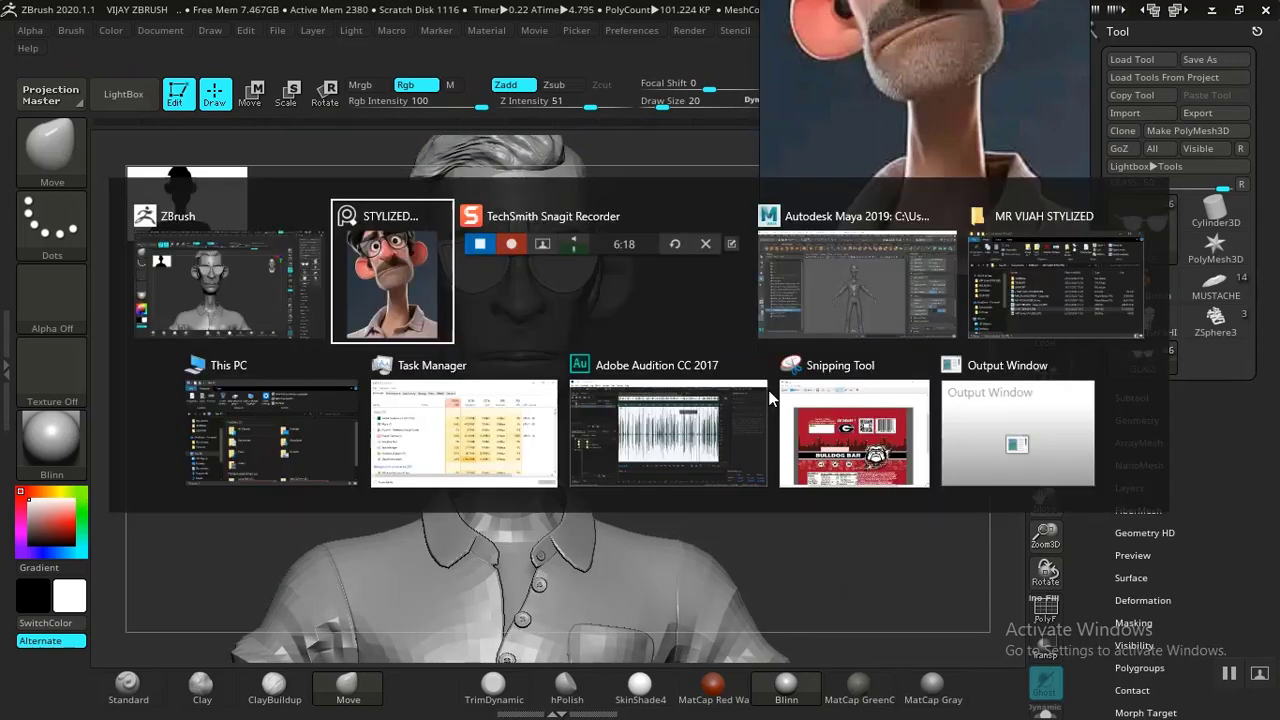
left_click(783, 295)
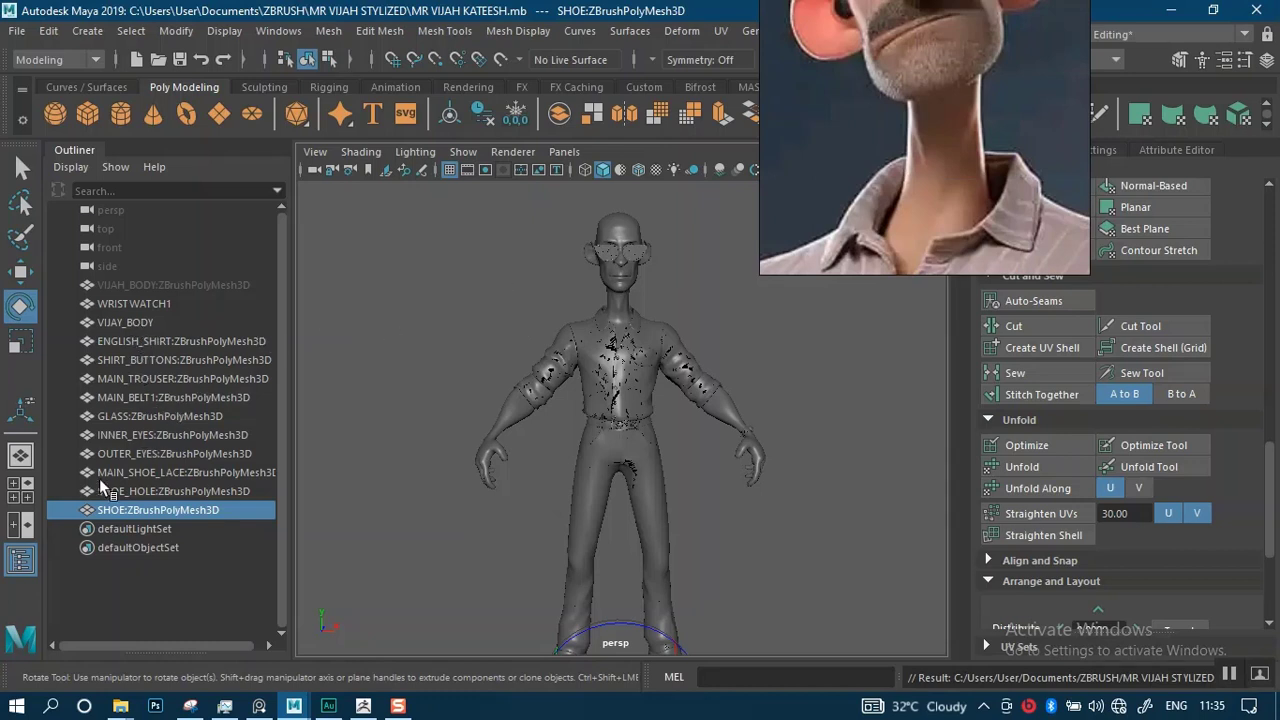
left_click(155, 418)
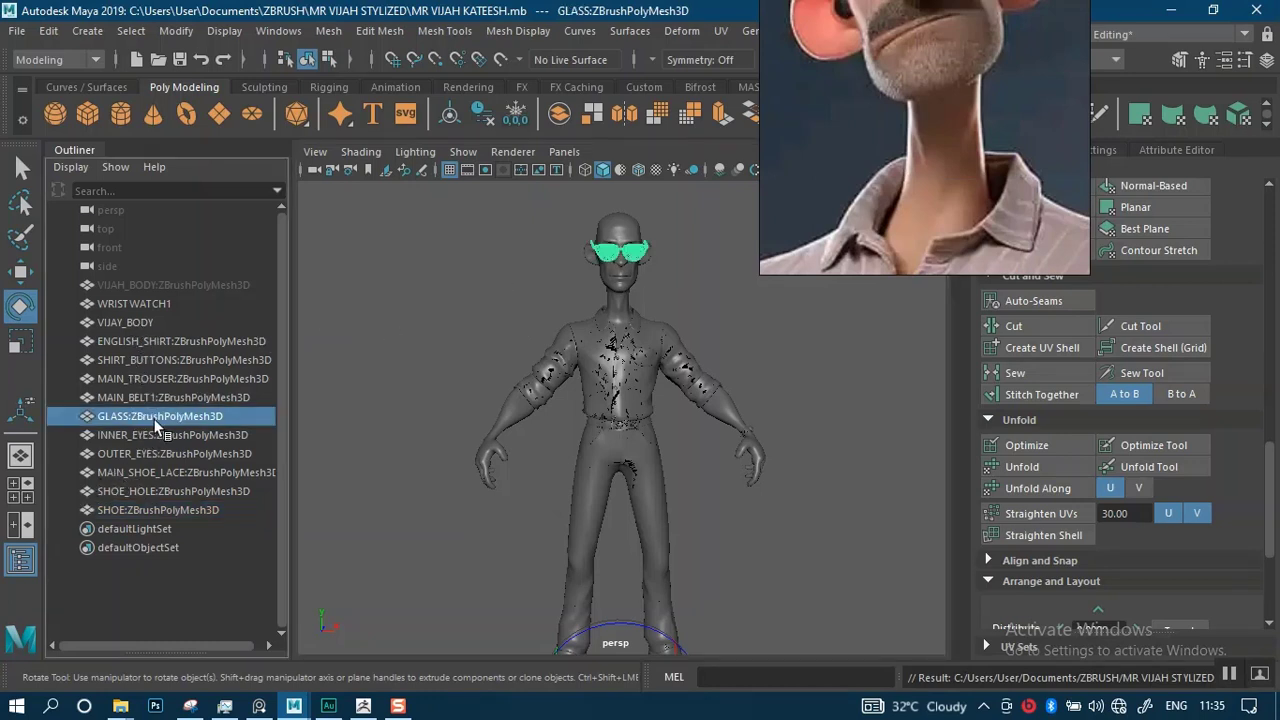
key("Delete")
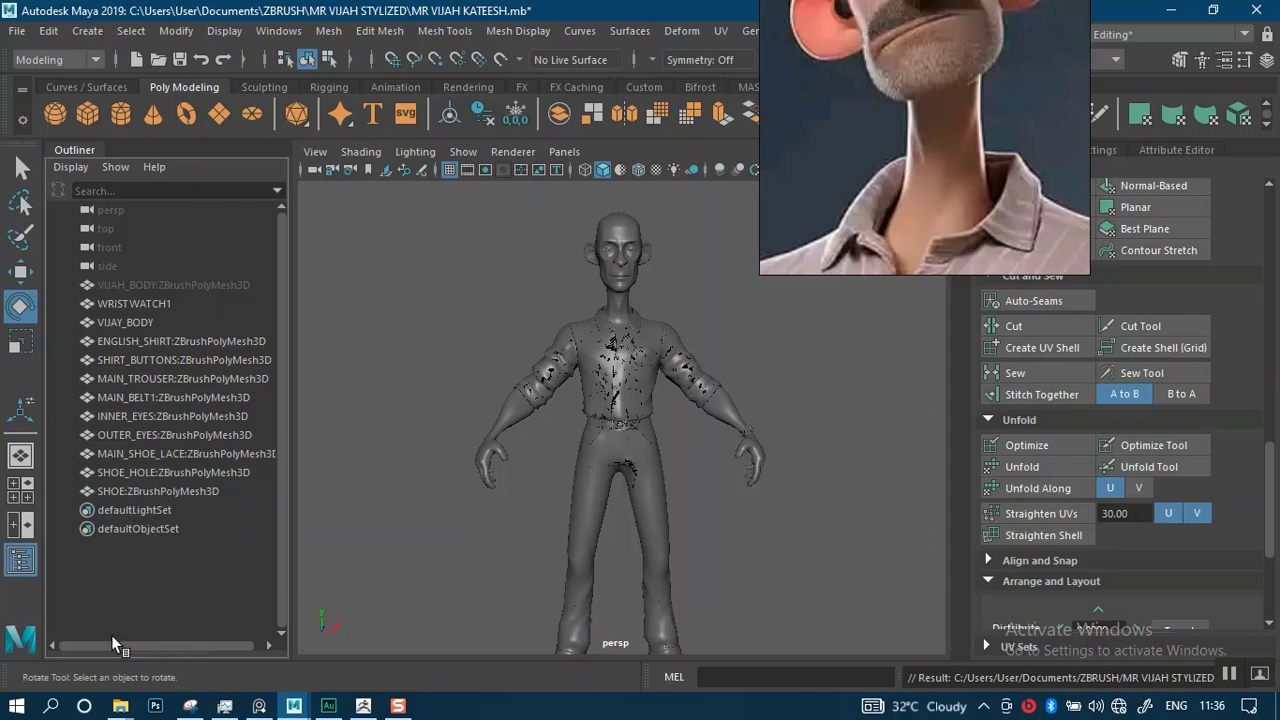
Import GLASS.OBJ from the ZEXPORT folder into the Maya scene.
mouse_move(121, 706)
left_click(251, 639)
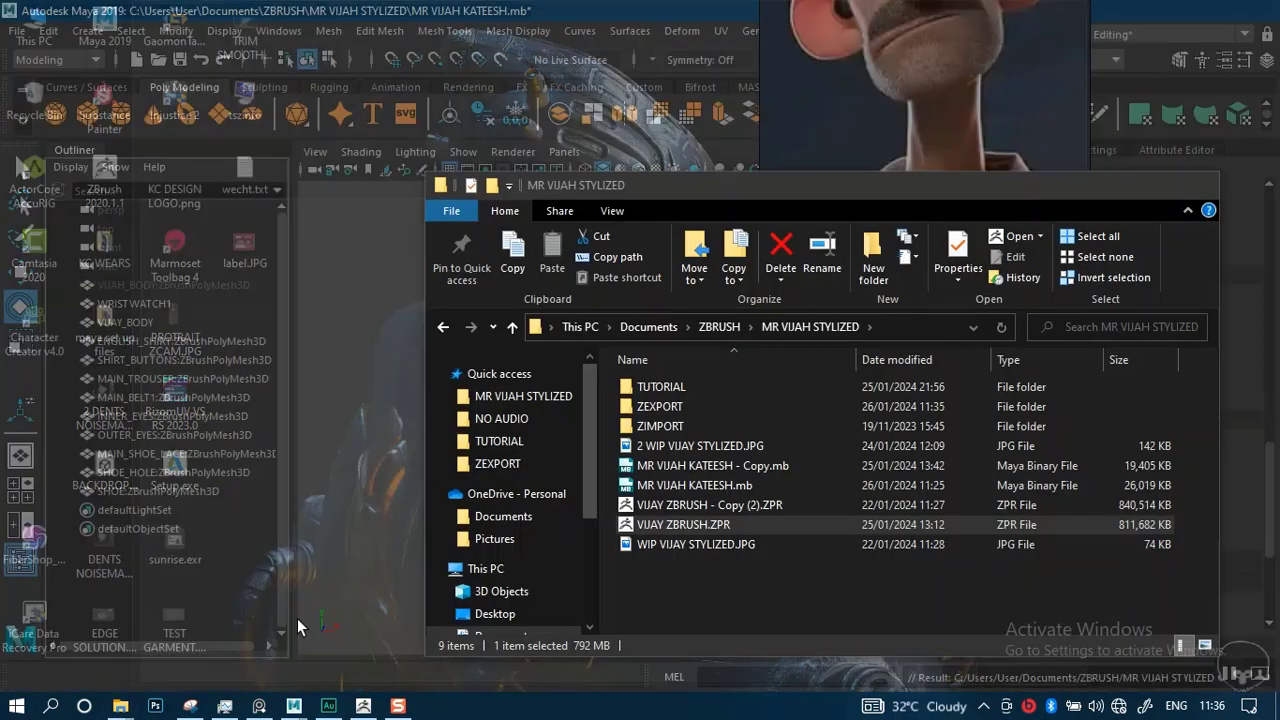
double_click(700, 407)
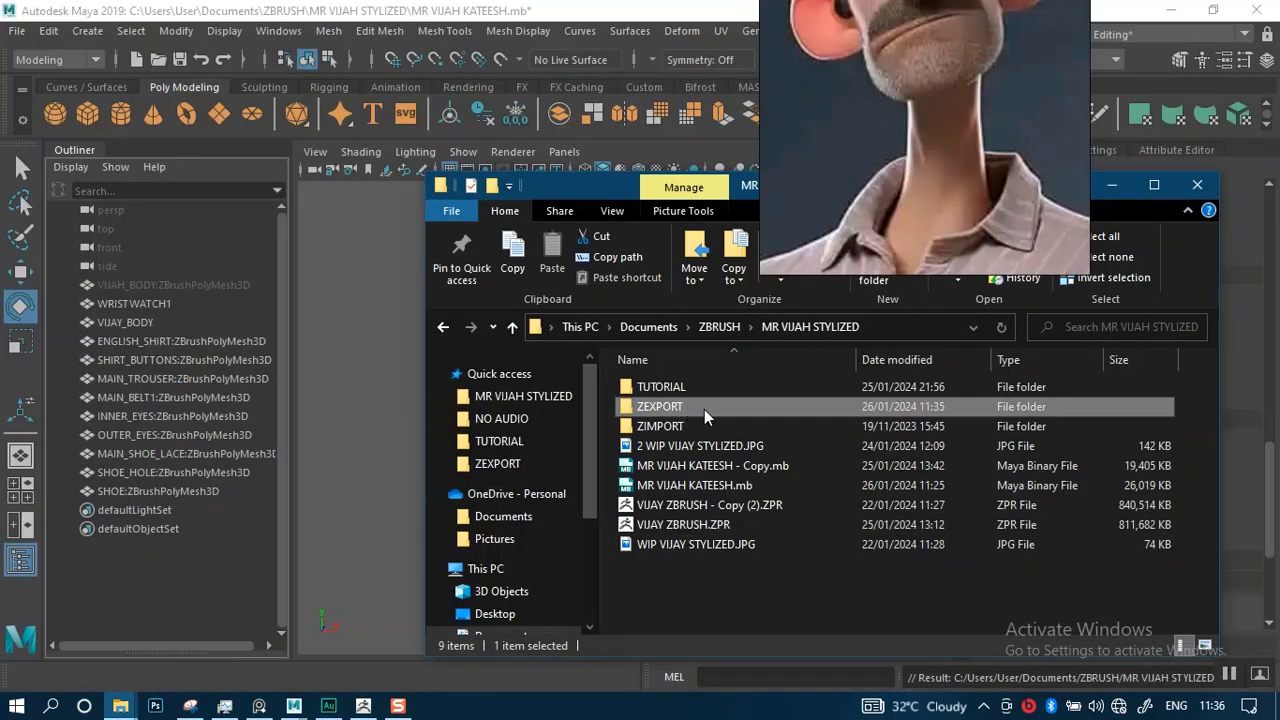
left_click(1137, 450)
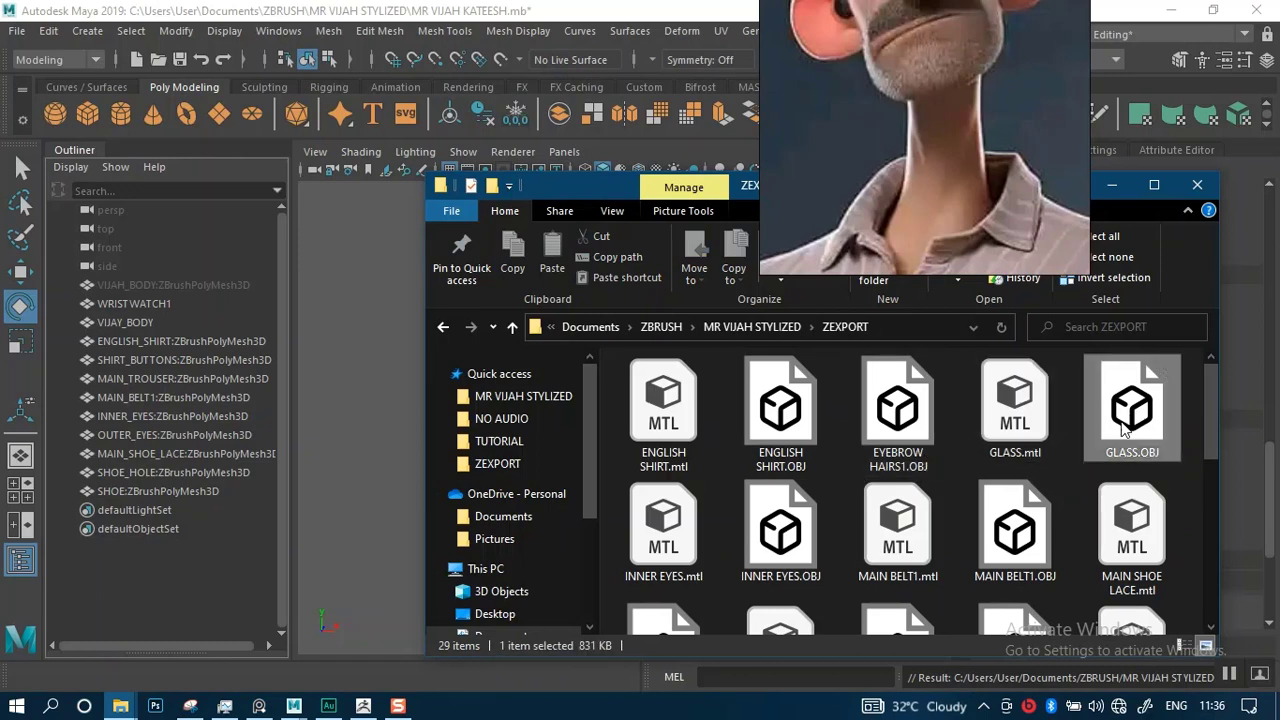
left_click_drag(1148, 430, 1037, 420)
left_click_drag(463, 405, 370, 398)
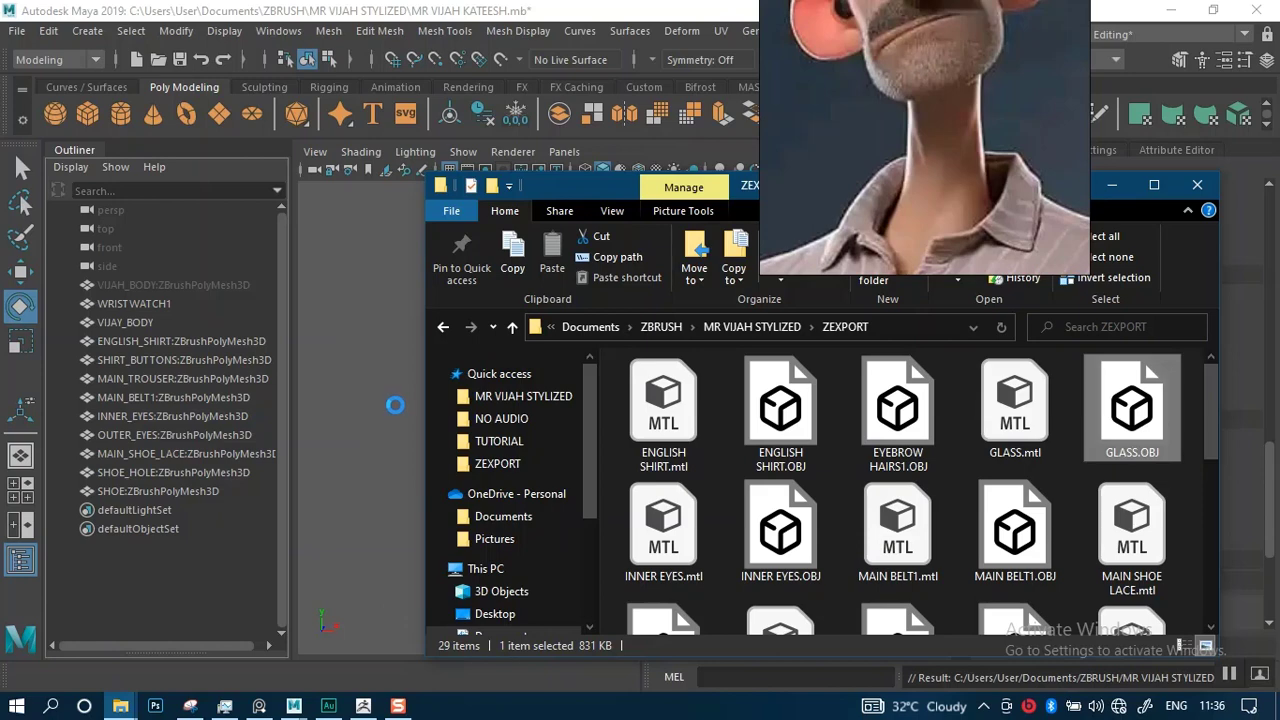
left_click(371, 417)
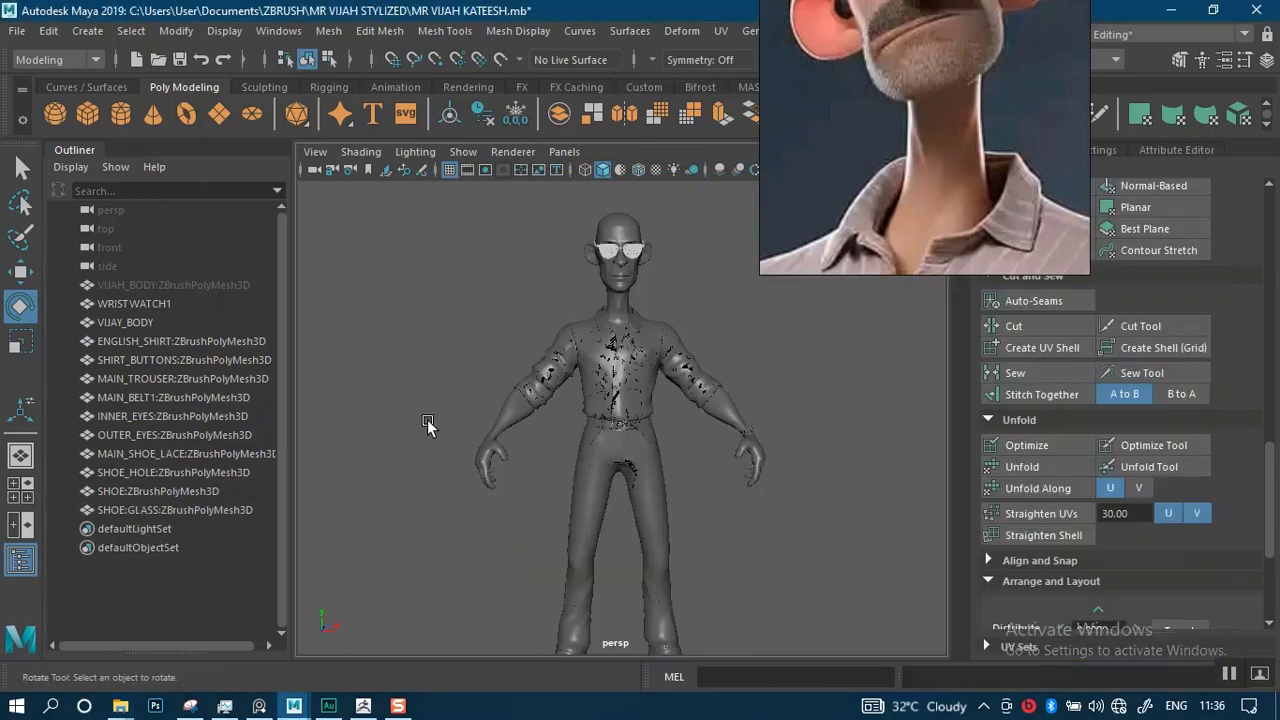
Examine how the imported glasses sit on the character's face, along with the neck and shirt collar.
right_click_drag(686, 273, 694, 426, "alt")
middle_click_drag(690, 285, 683, 371, "alt")
right_click_drag(683, 371, 714, 394, "alt")
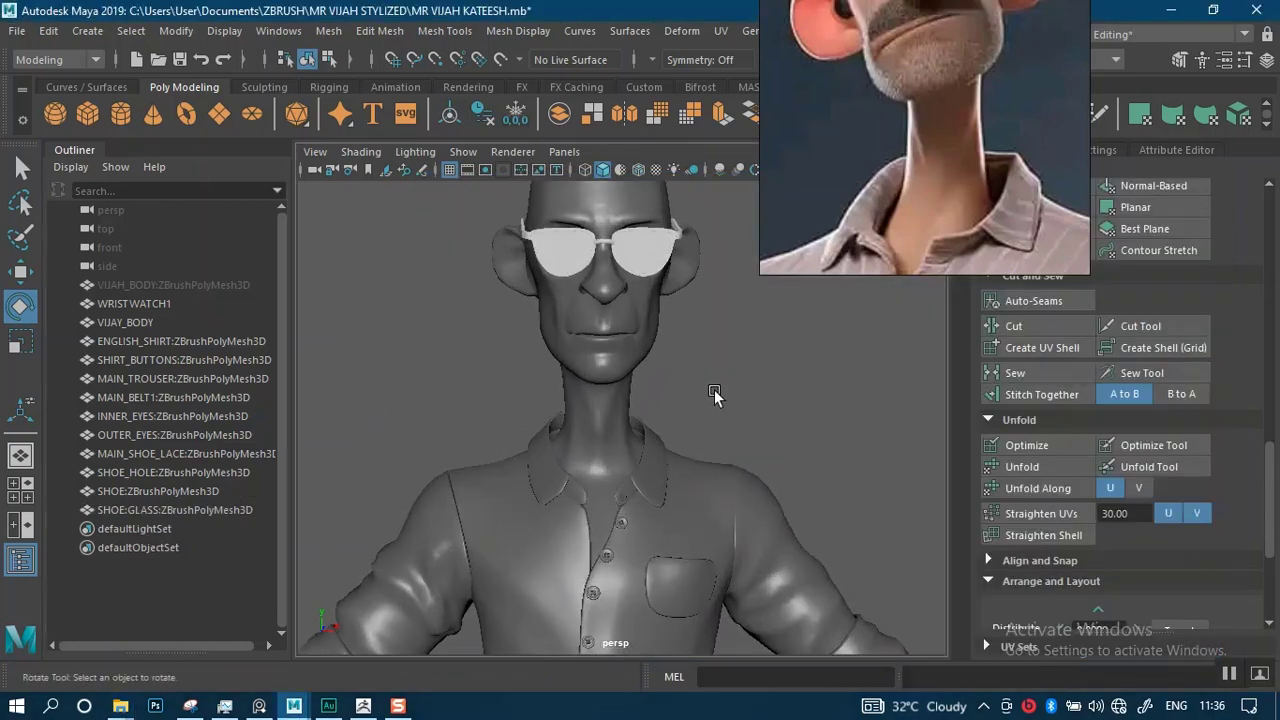
middle_click_drag(719, 330, 697, 377, "alt")
right_click_drag(697, 378, 717, 432, "alt")
mouse_move(717, 432)
left_mouse_down("alt")
mouse_move(769, 440)
mouse_move(709, 417)
left_mouse_up("alt")
middle_click_drag(709, 417, 731, 331, "alt")
right_click_drag(731, 331, 673, 426, "alt")
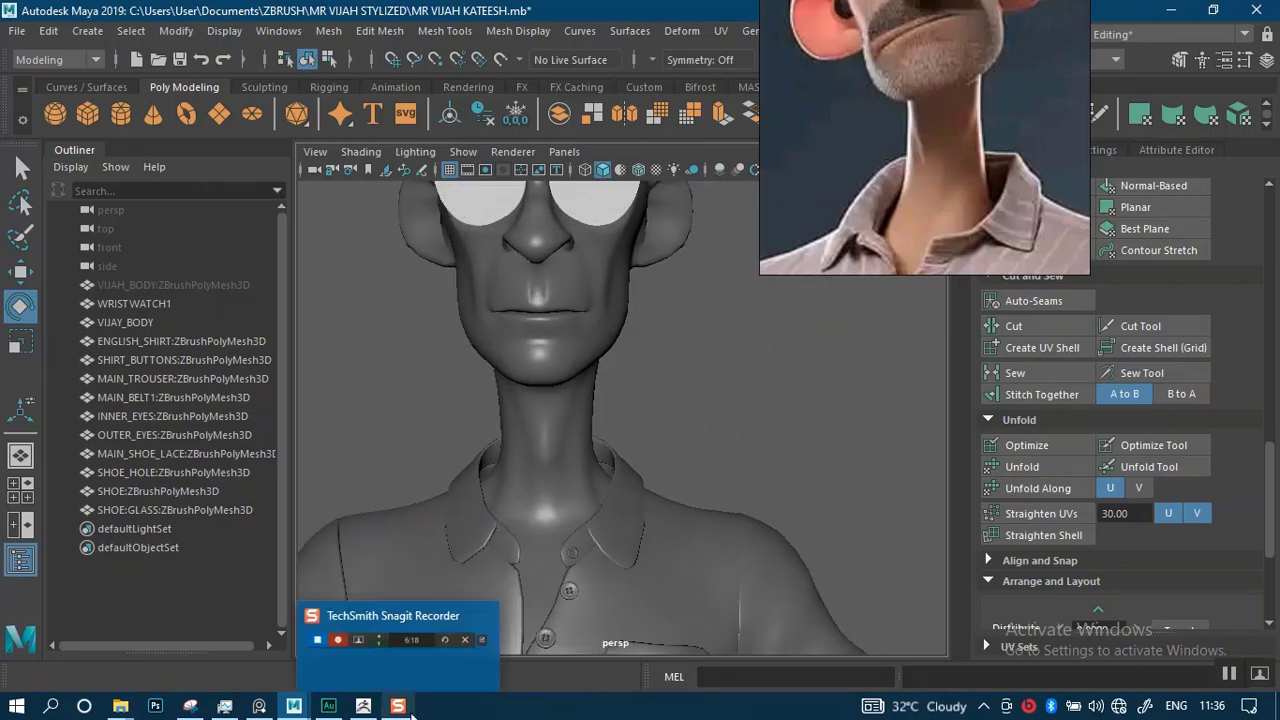
Switch to ZBrush, make SHOE the active subtool, frame the shoes and show their Geometry subdivision settings.
left_click(363, 706)
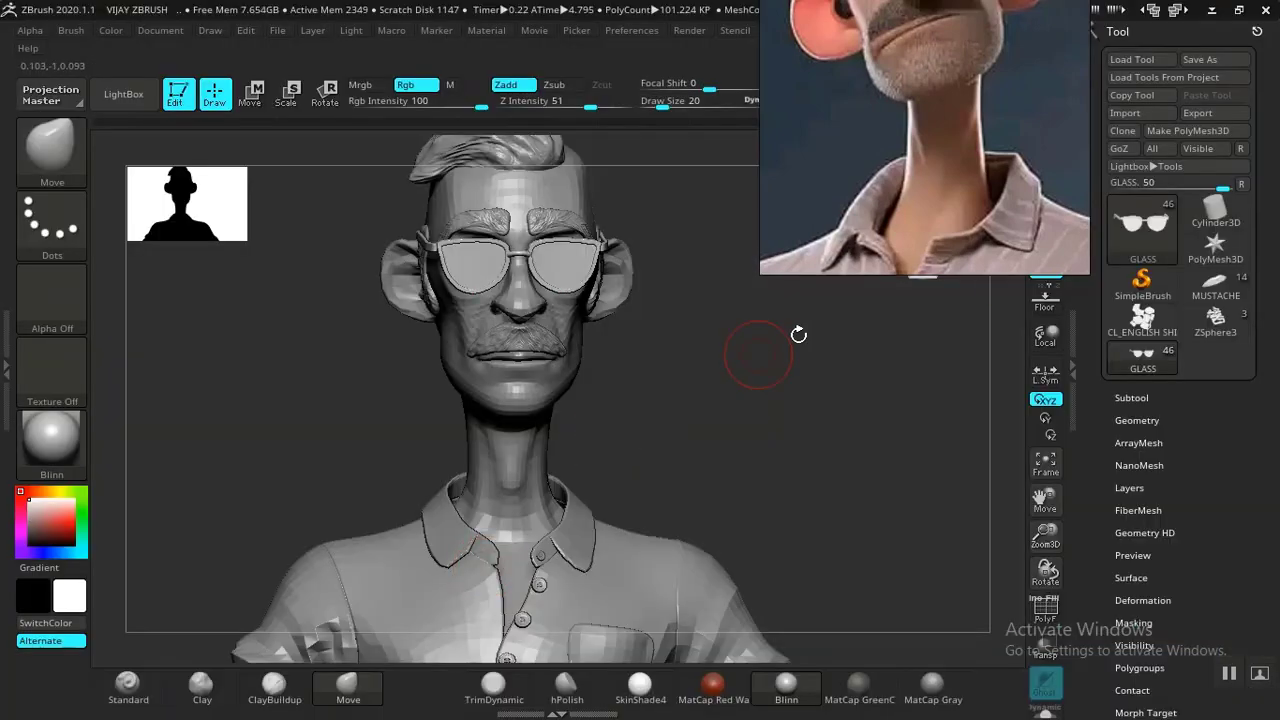
left_click(1130, 397)
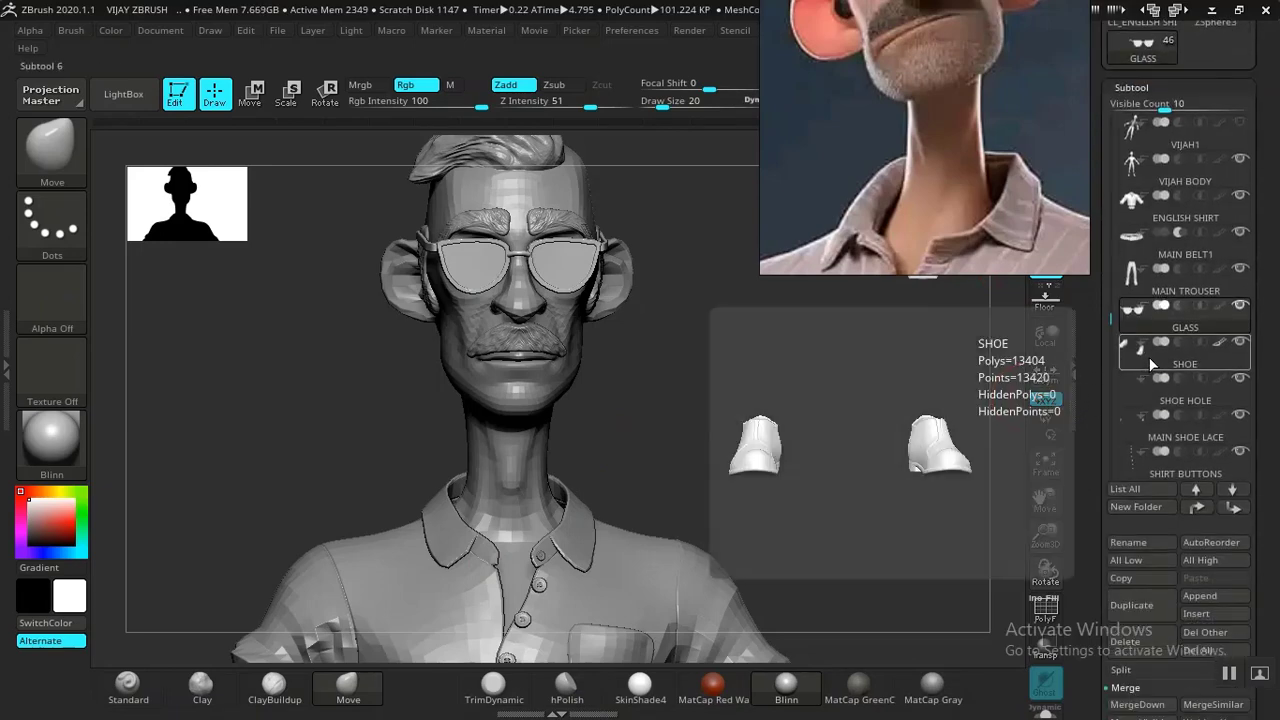
left_click(1150, 364)
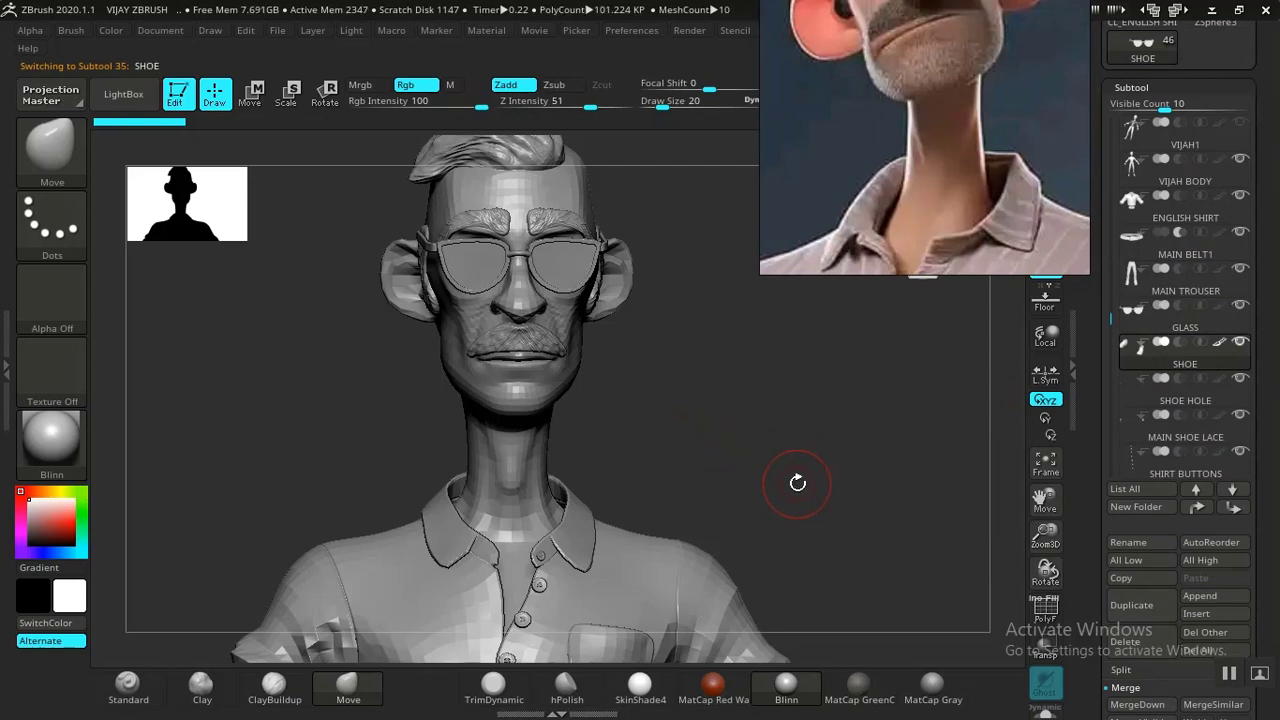
key("f")
left_click_drag(1078, 149, 1085, 306)
left_click(1122, 397)
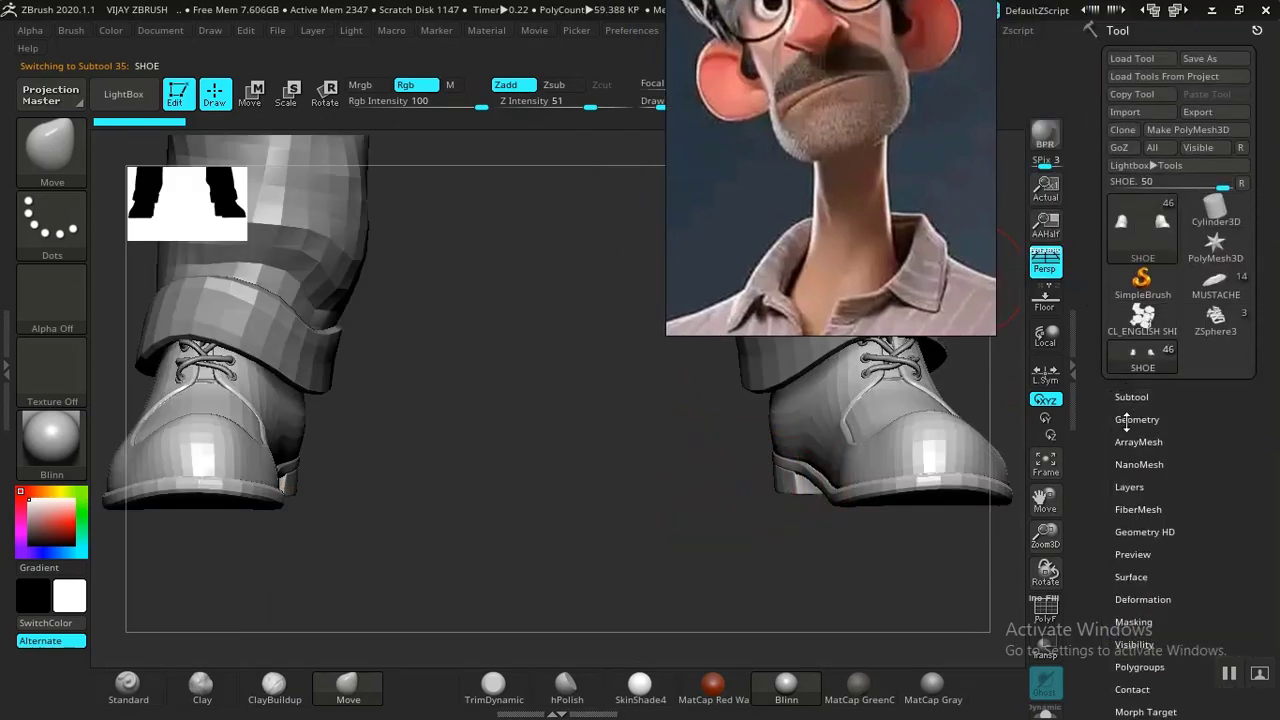
left_click(1130, 418)
left_click_drag(857, 193, 443, 239)
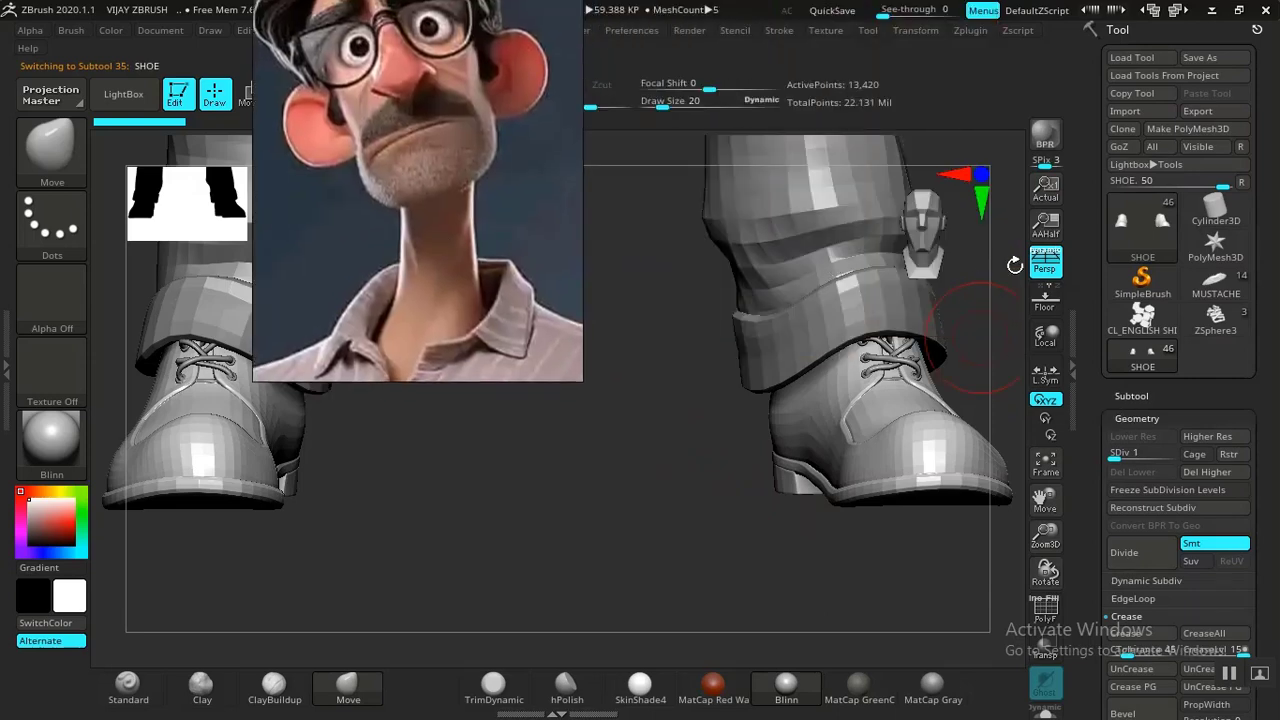
Import SHOE.OBJ from the ZEXPORT folder into the SHOE subtool.
left_click_drag(1102, 372, 1102, 374)
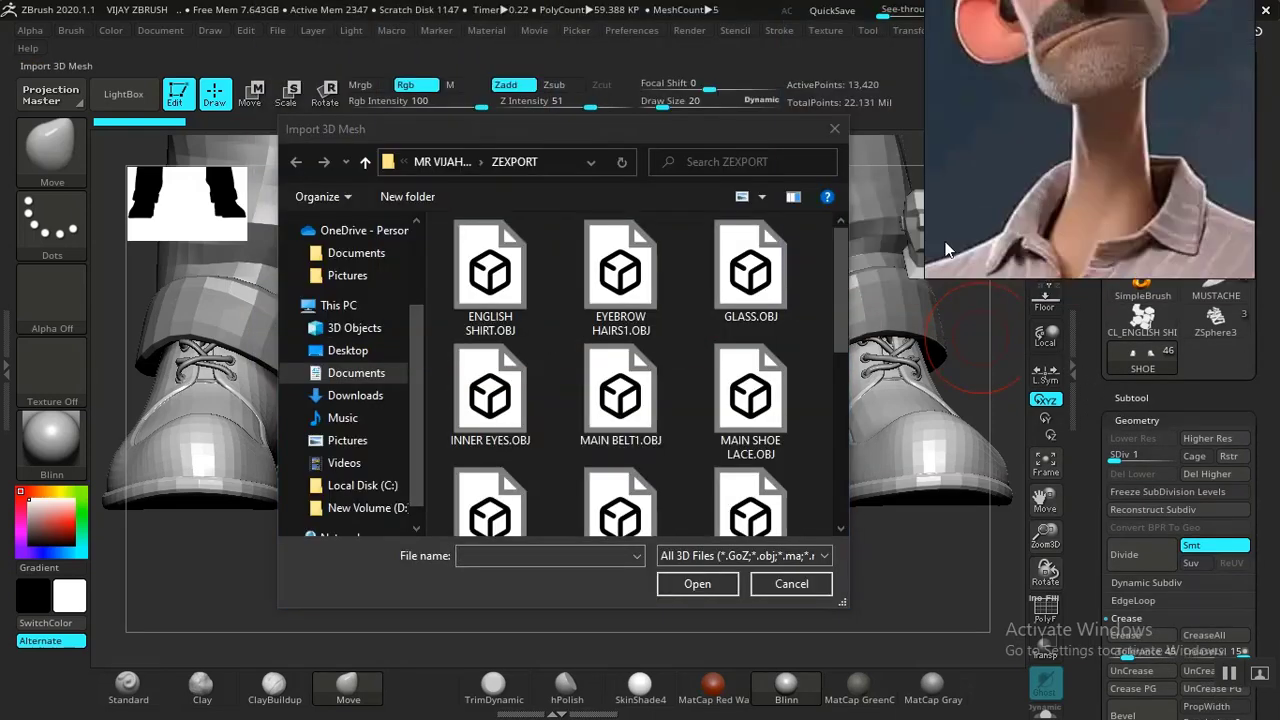
scroll(840, 321, "down", 2)
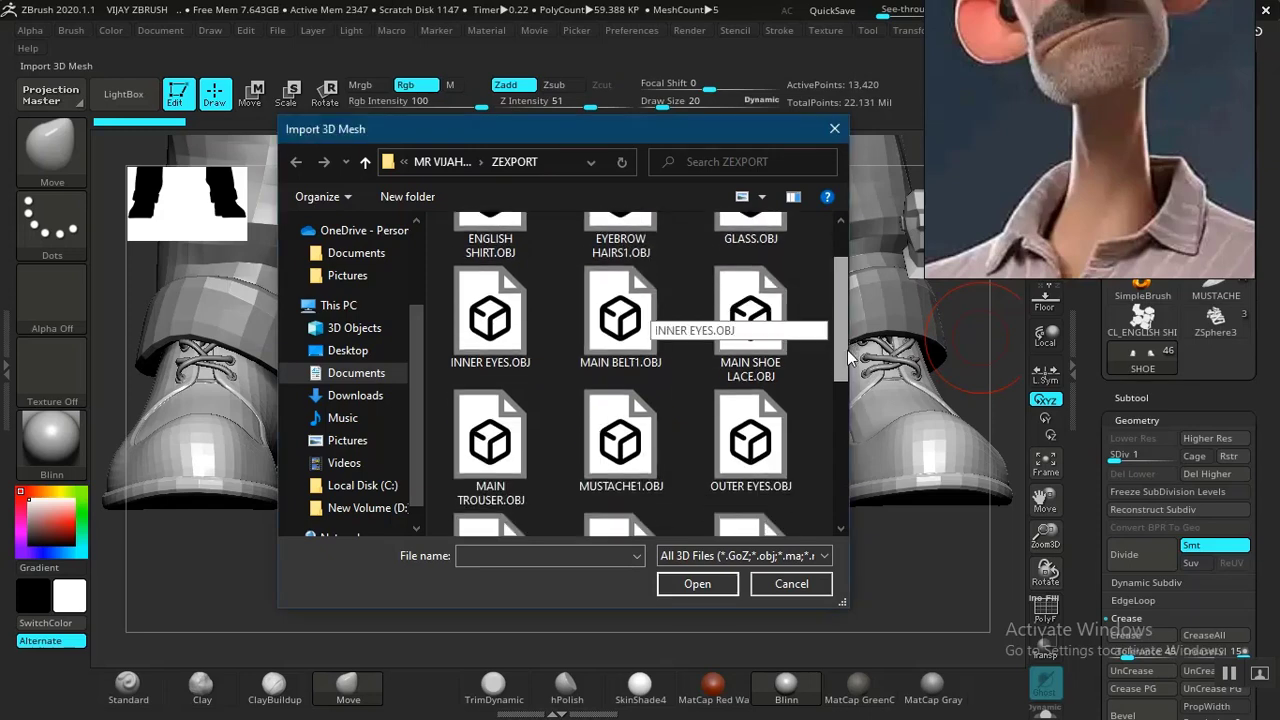
left_click_drag(847, 360, 833, 497)
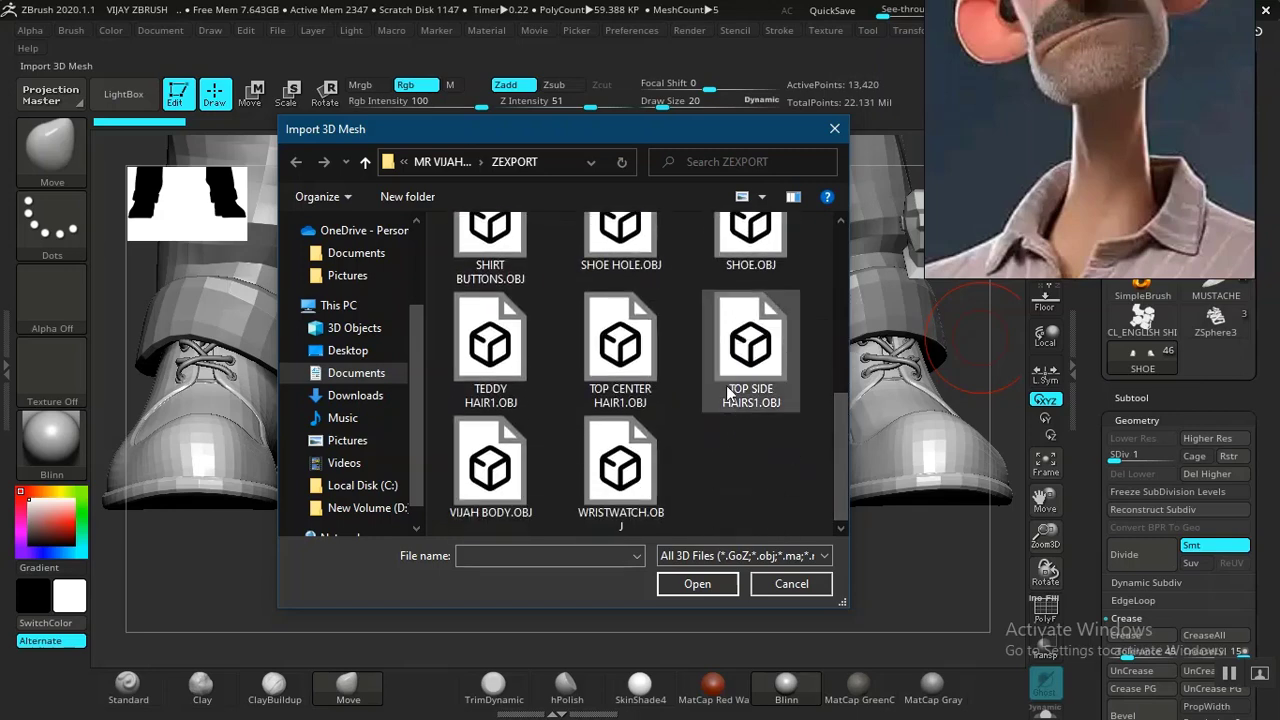
left_click(748, 255)
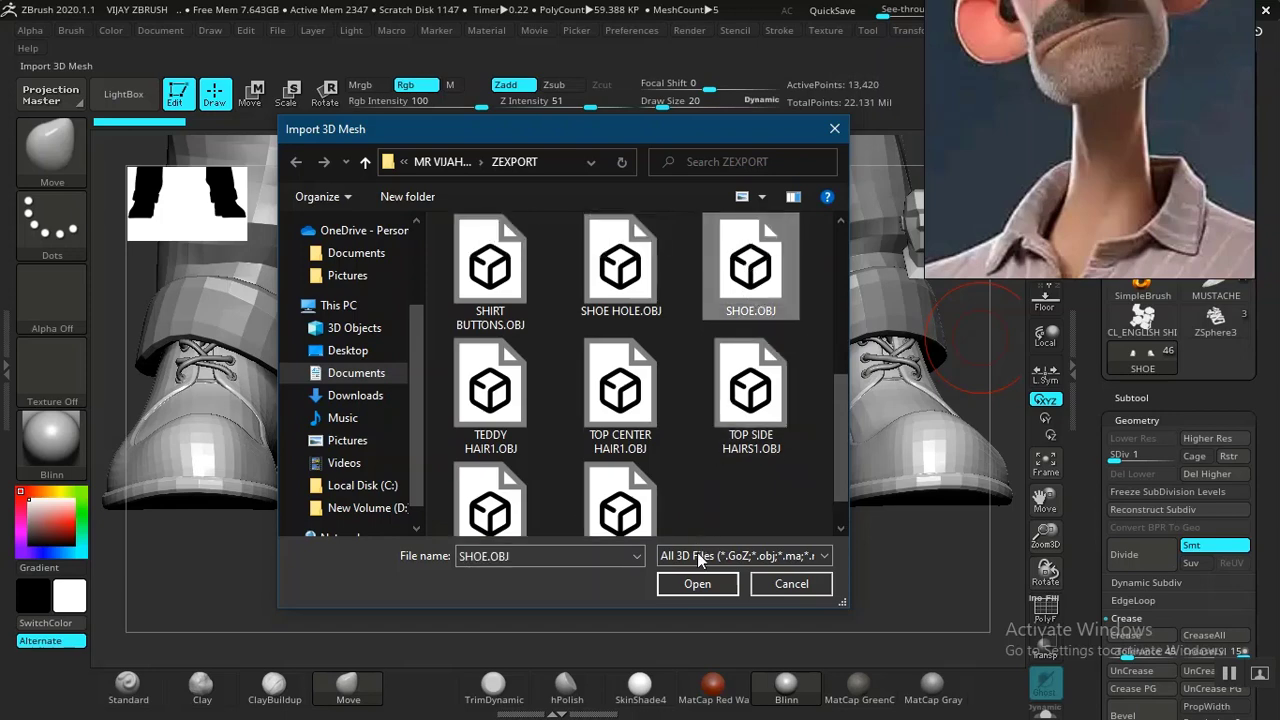
left_click(697, 584)
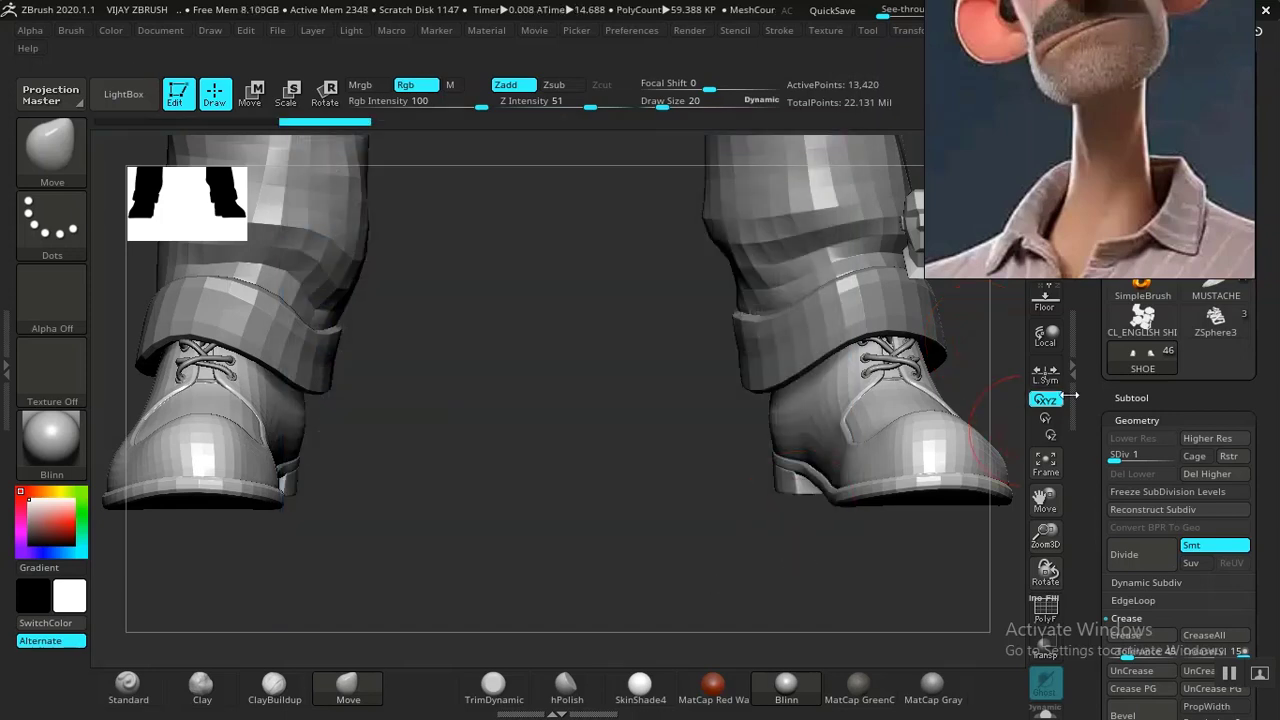
Make SHOE HOLE the active subtool and import SHOE HOLE.OBJ from the ZEXPORT folder into it.
left_click(1131, 397)
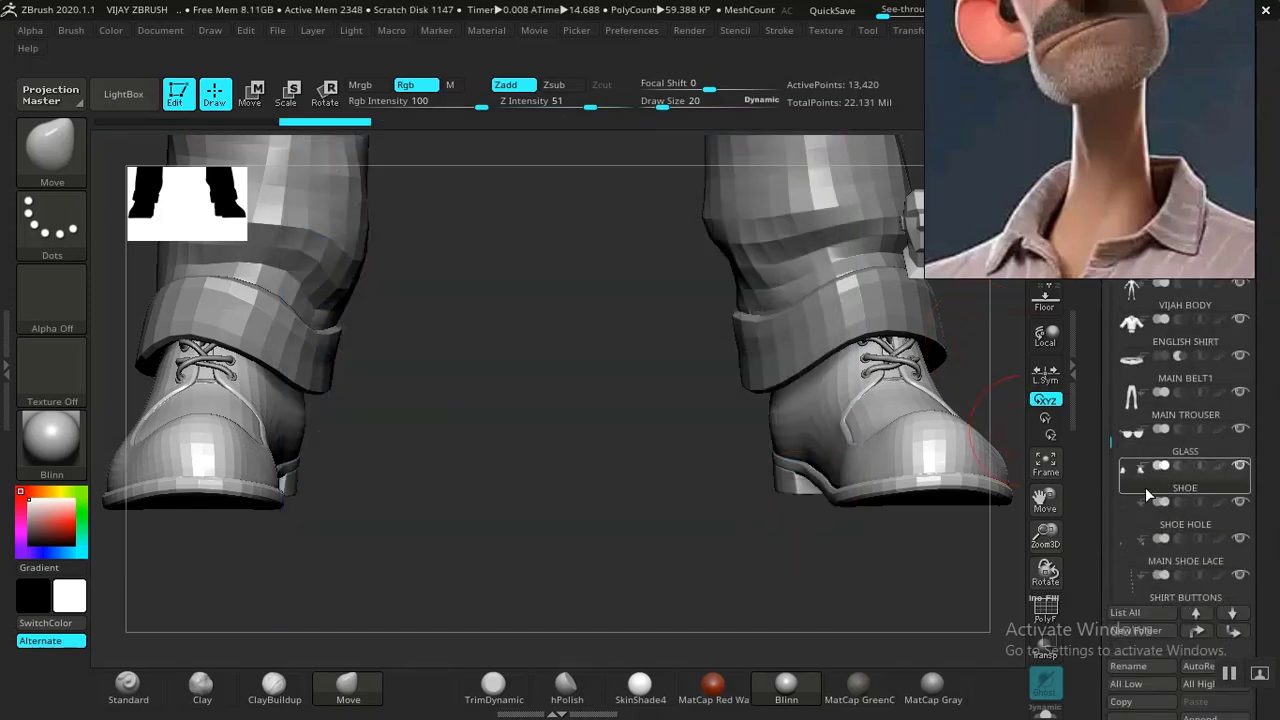
left_click(1149, 527)
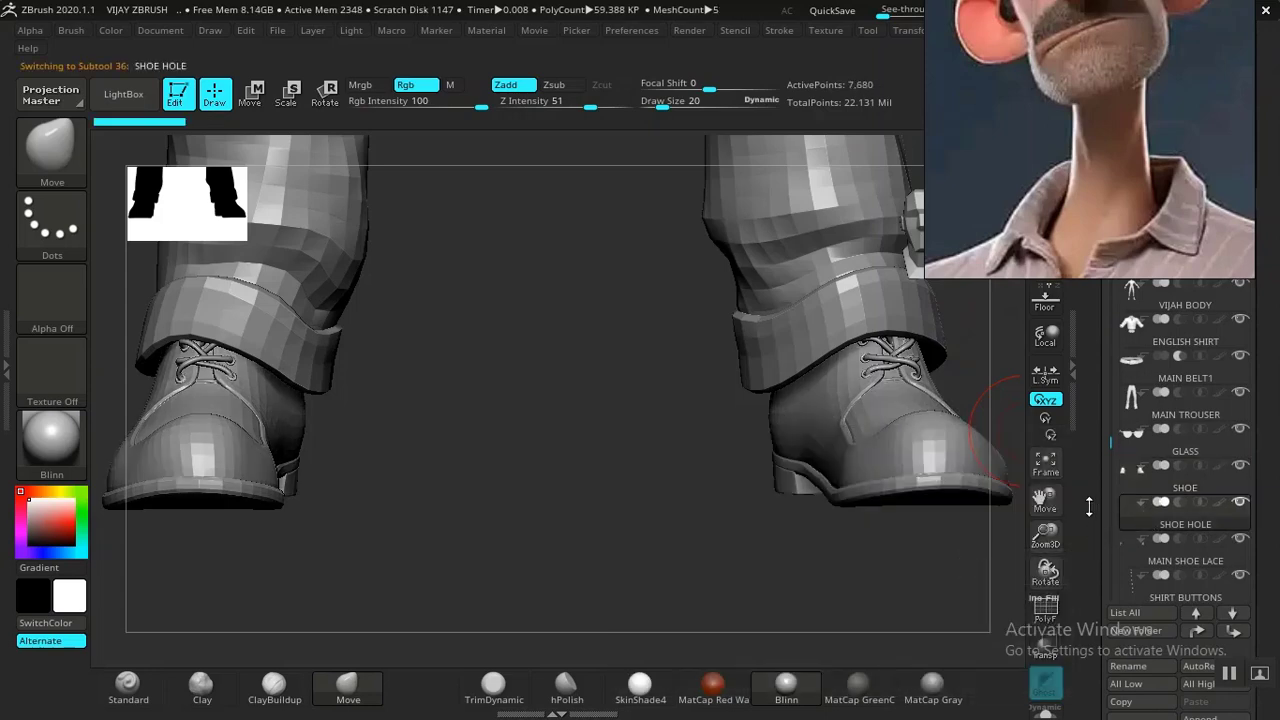
left_click_drag(1088, 499, 1078, 607)
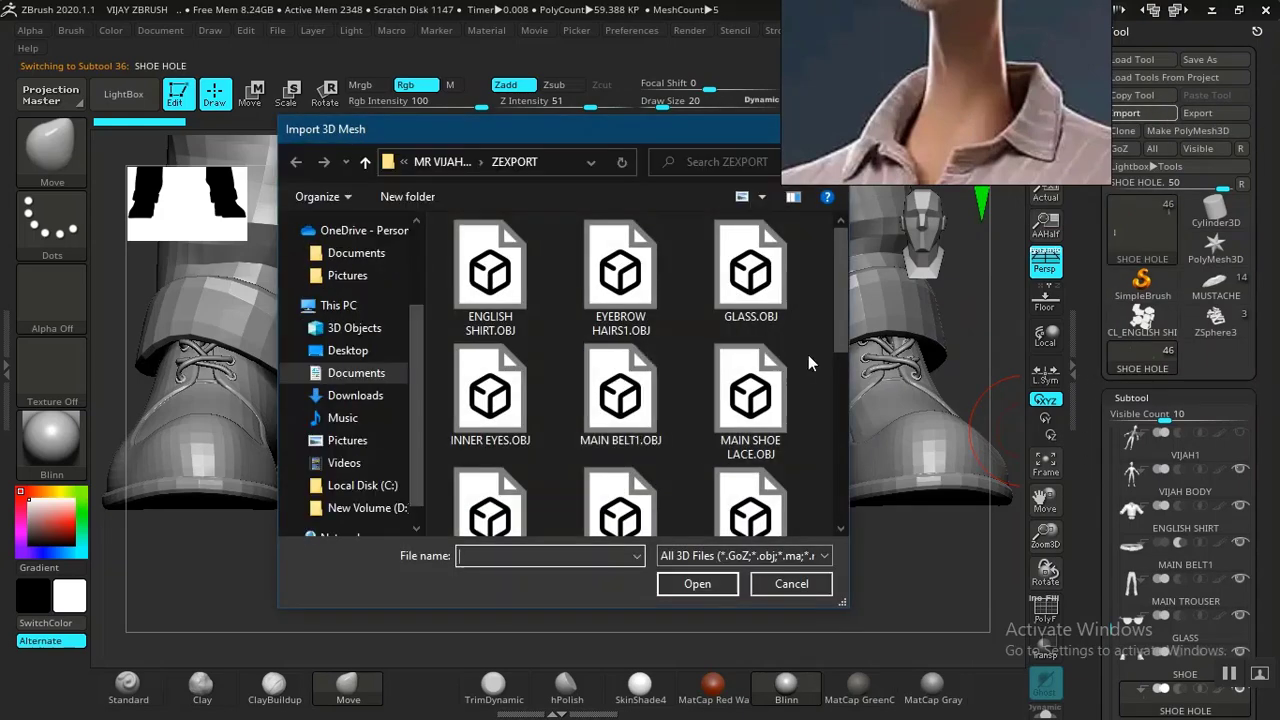
left_click_drag(841, 331, 844, 434)
left_click(621, 385)
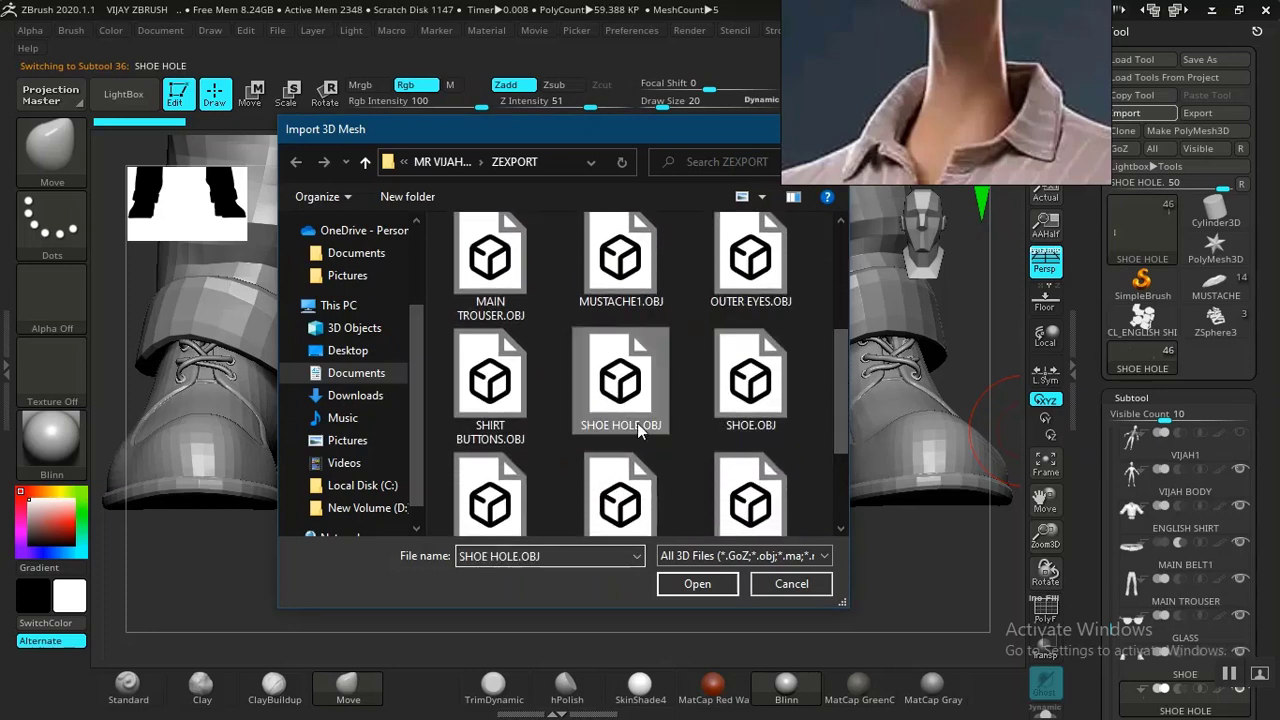
left_click(700, 585)
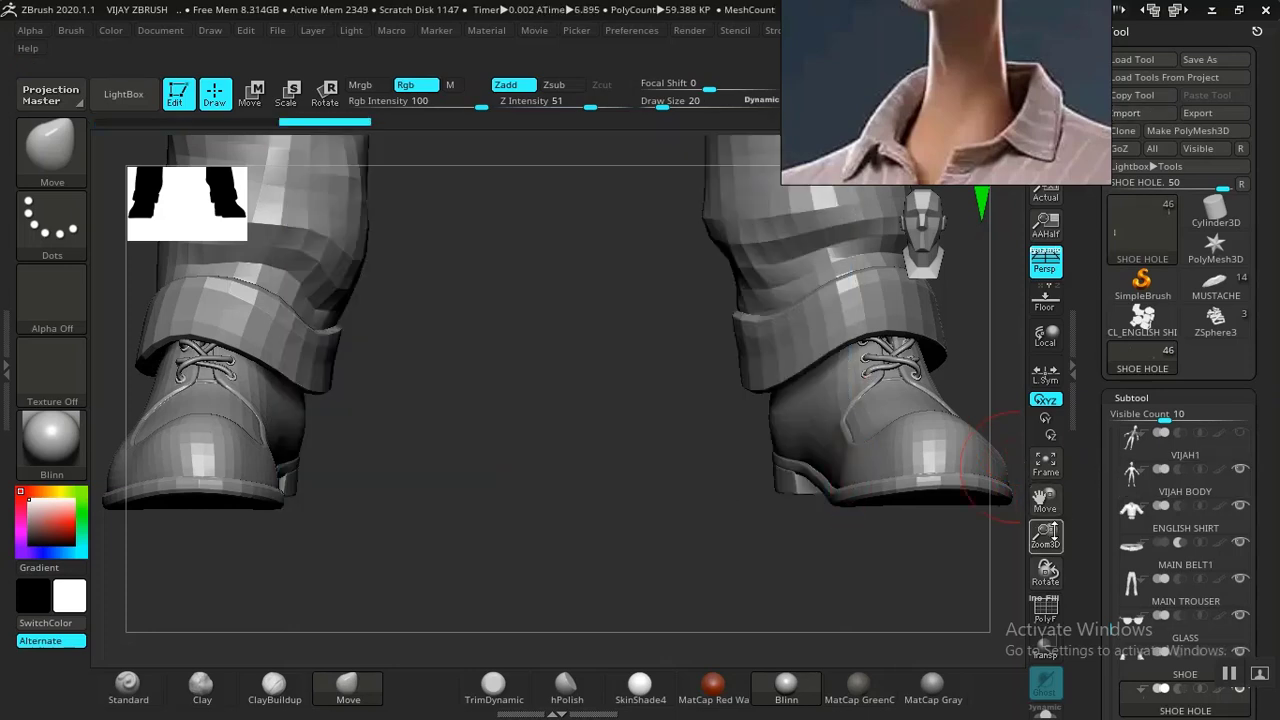
Make MAIN SHOE LACE the active subtool and import MAIN SHOE LACE.OBJ from the ZEXPORT folder into it.
scroll(1103, 460, "down", 5)
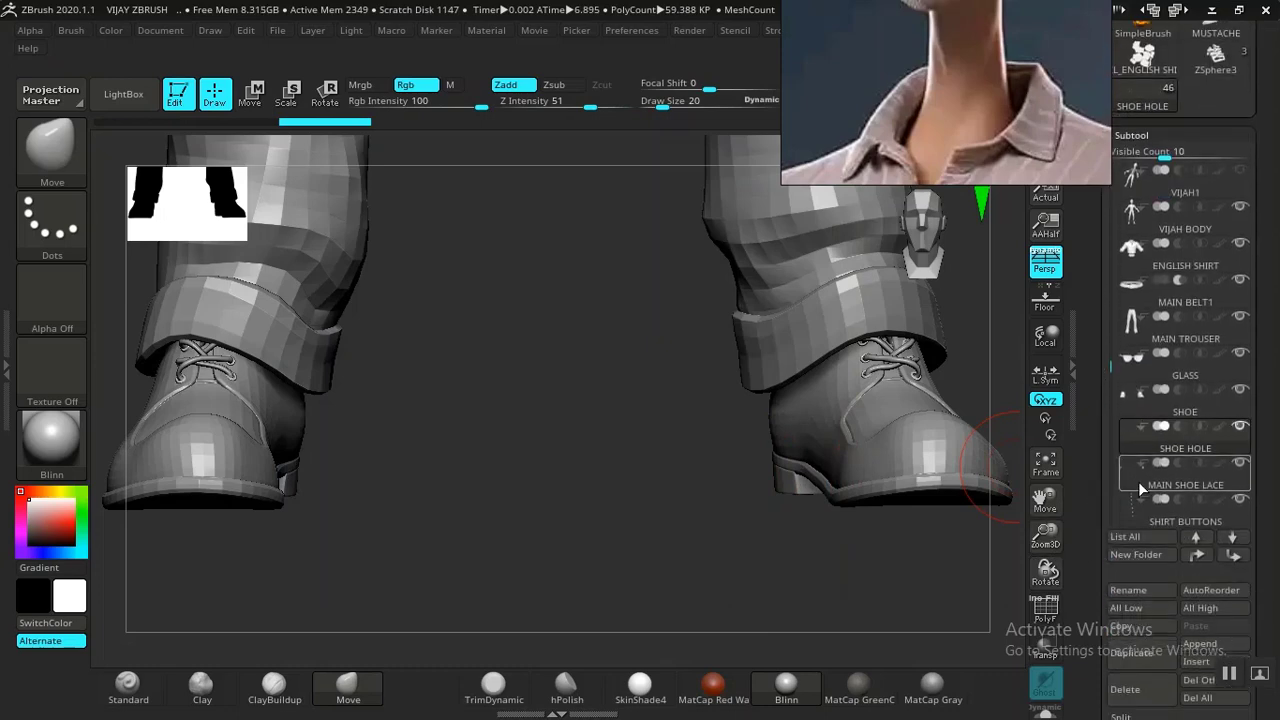
left_click(1141, 479)
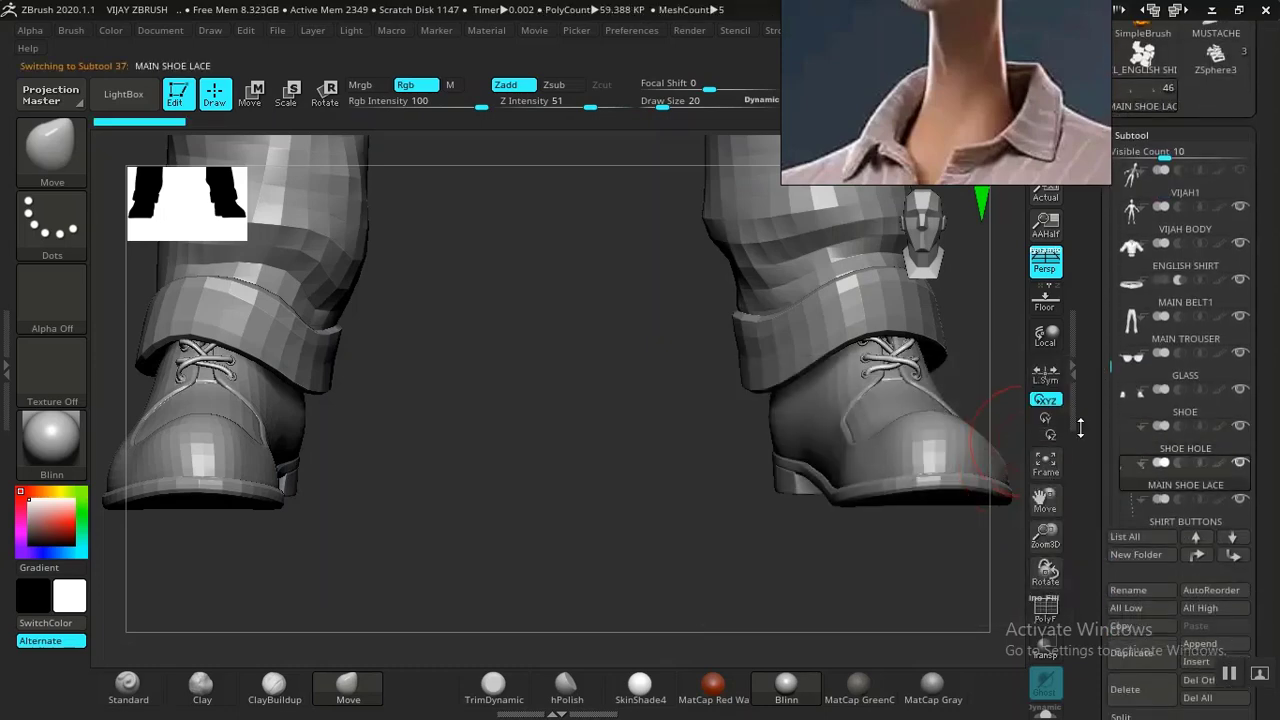
scroll(1094, 443, "up", 1)
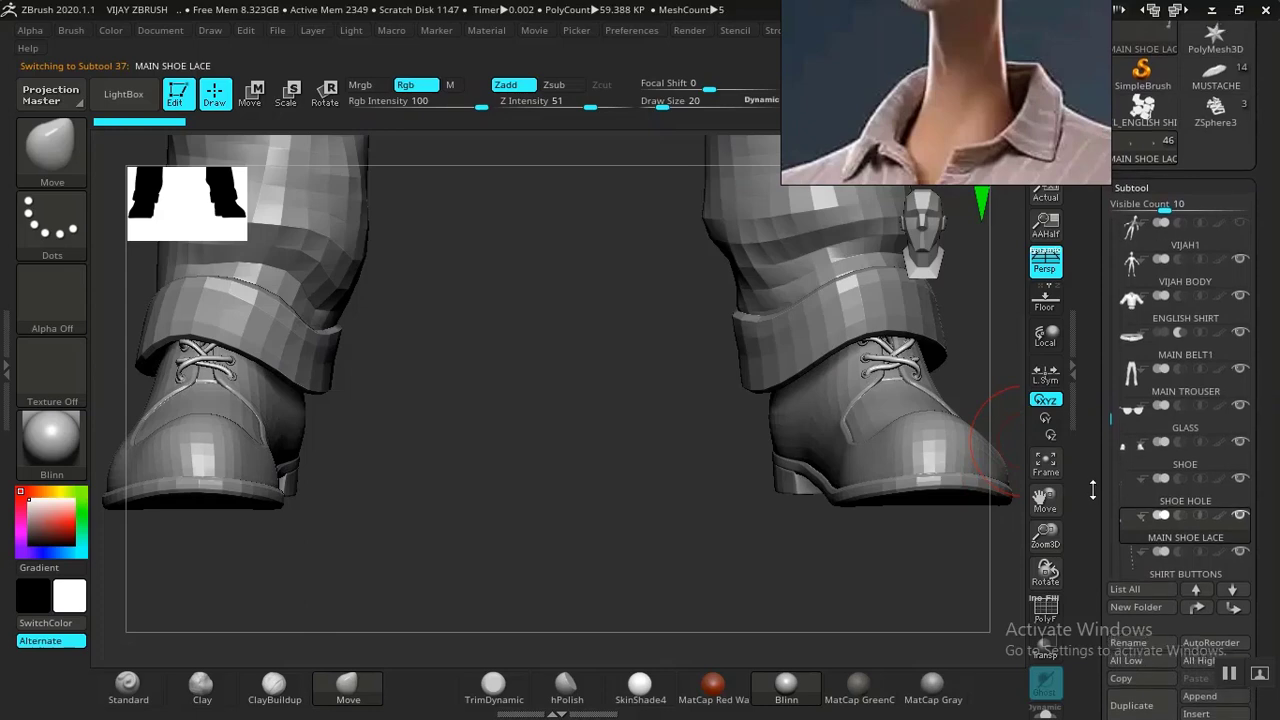
scroll(1094, 477, "up", 4)
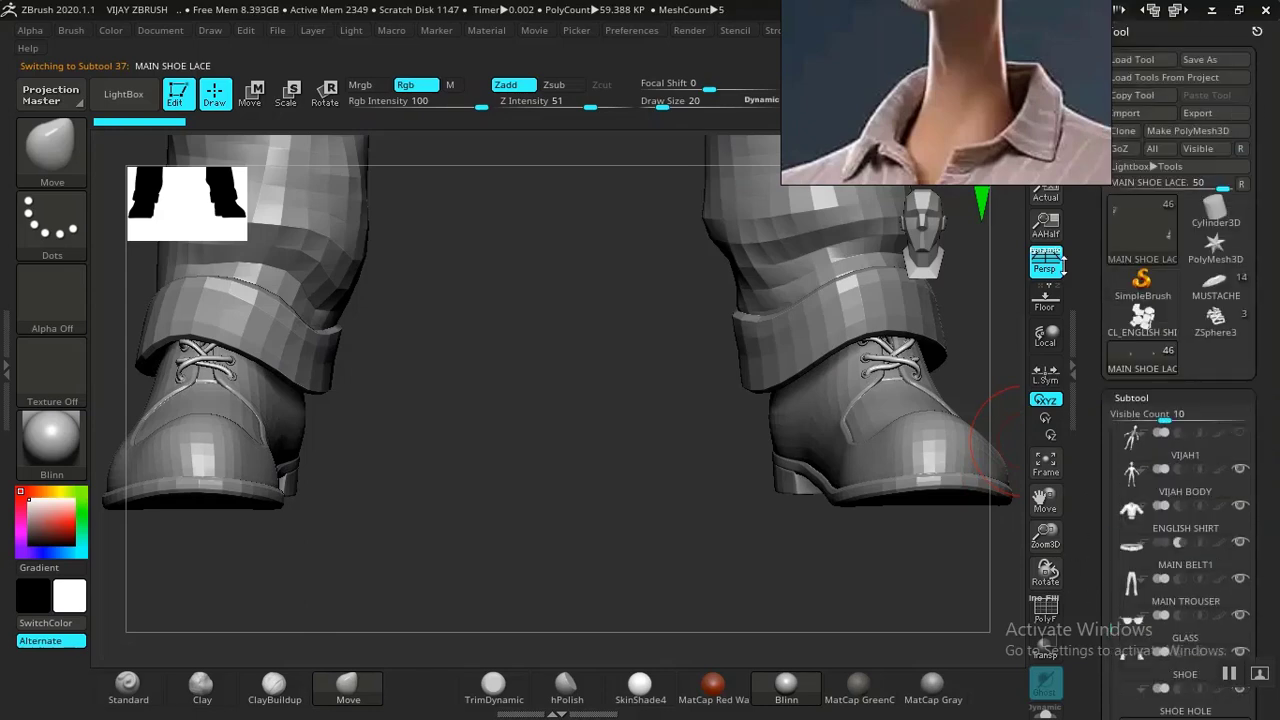
left_click_drag(1008, 190, 976, 194)
left_click_drag(1013, 126, 801, 118)
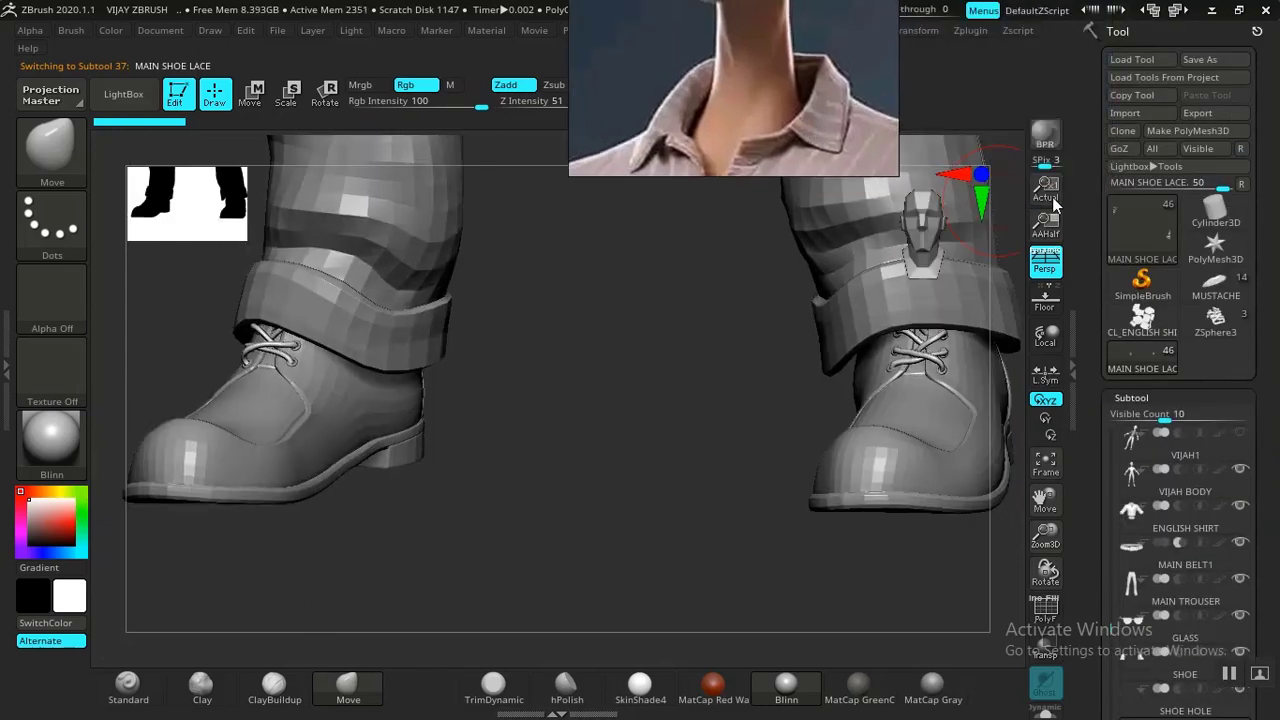
left_click(1143, 112)
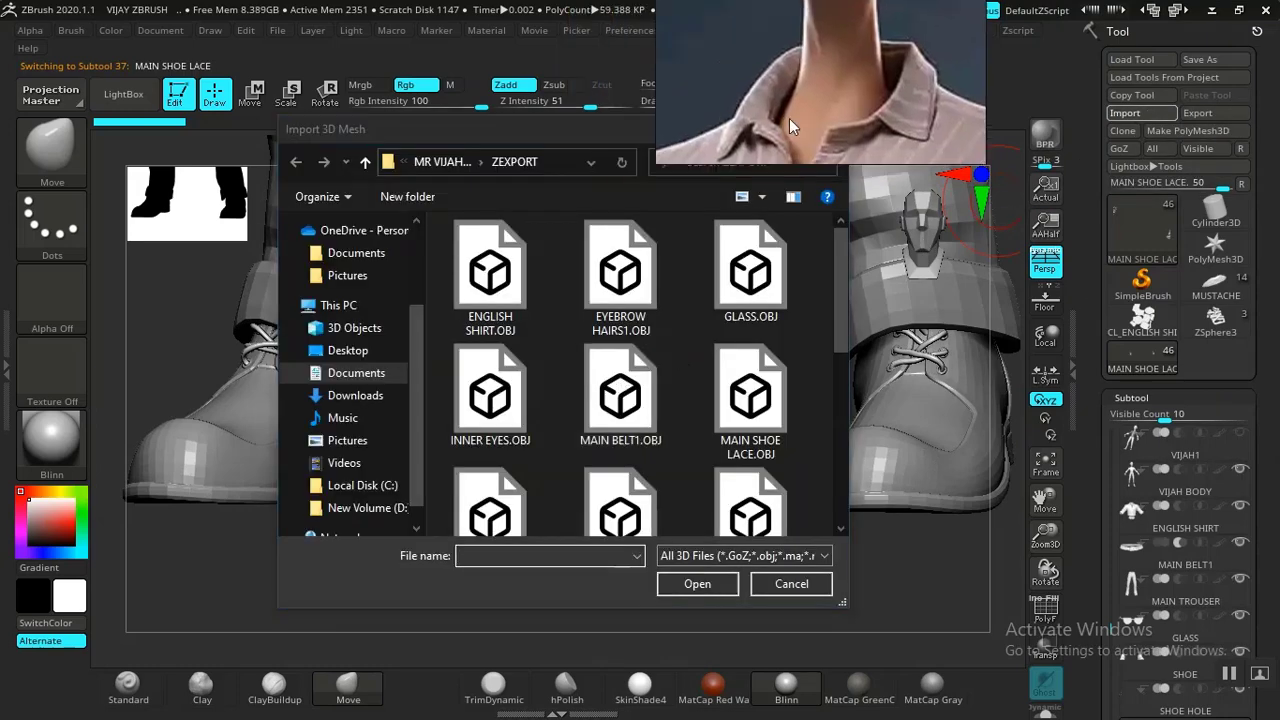
left_click_drag(640, 129, 620, 133)
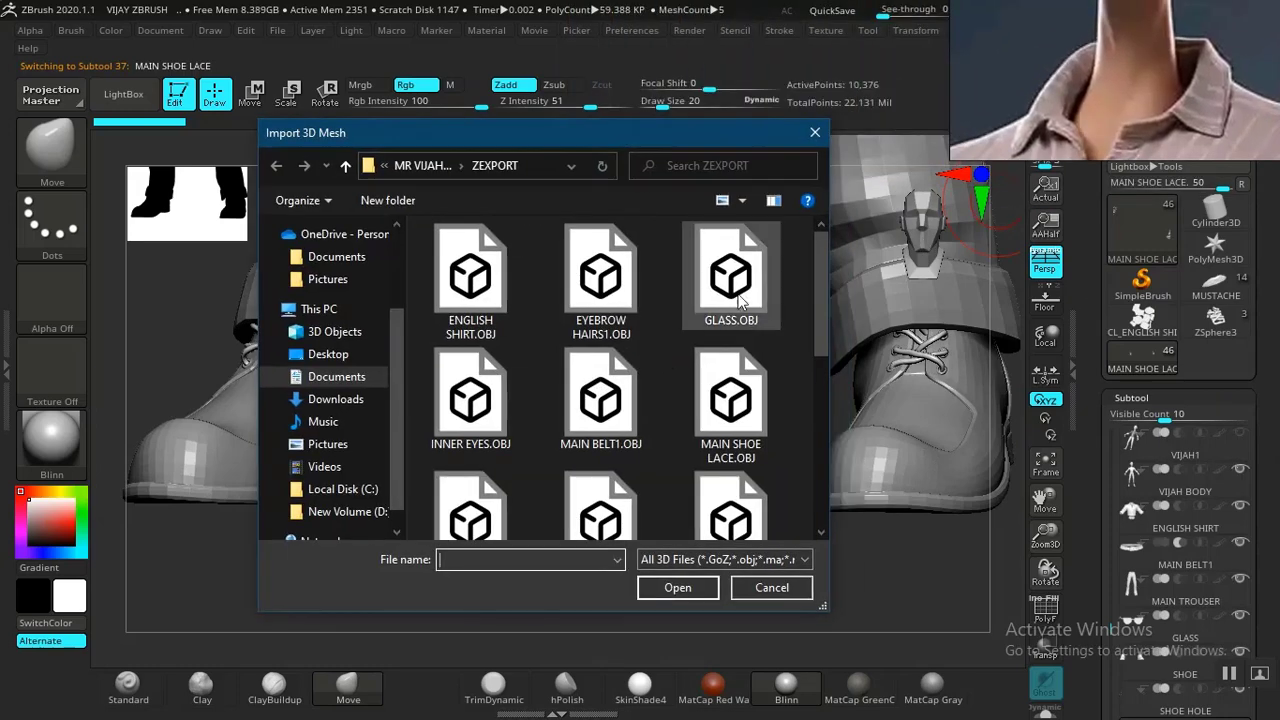
left_click_drag(820, 327, 810, 449)
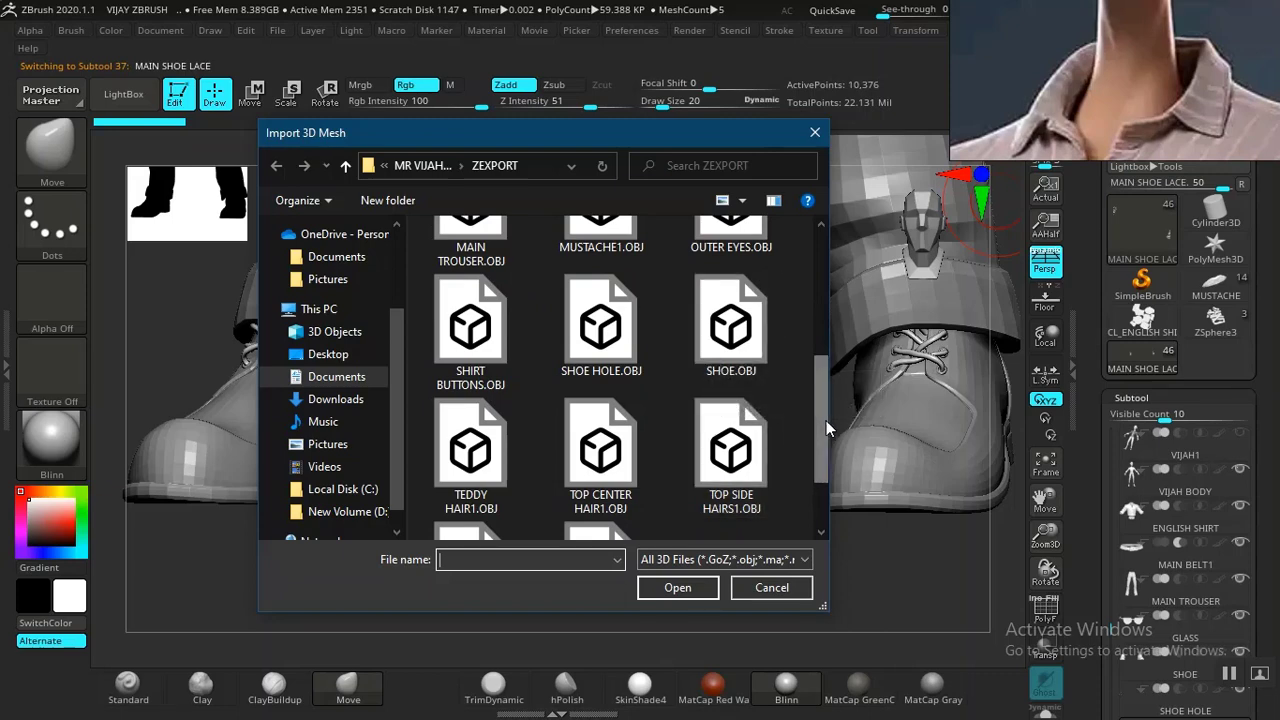
scroll(827, 410, "up", 3)
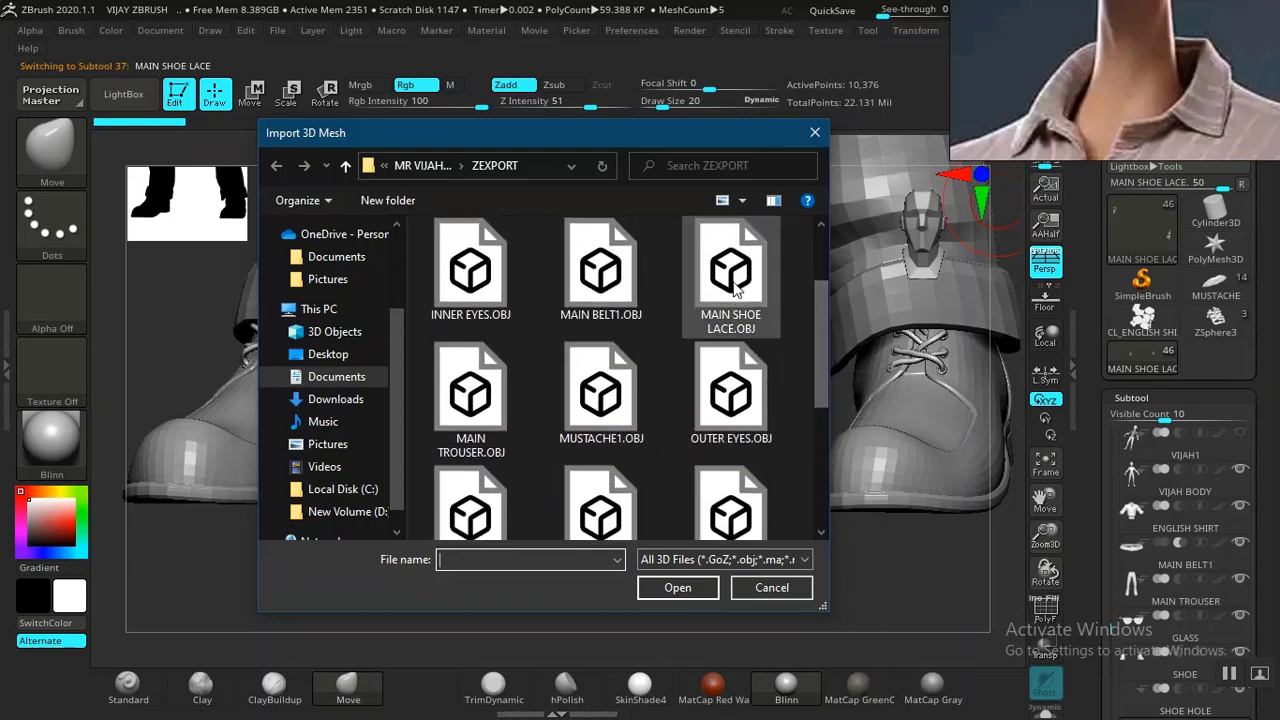
left_click(733, 285)
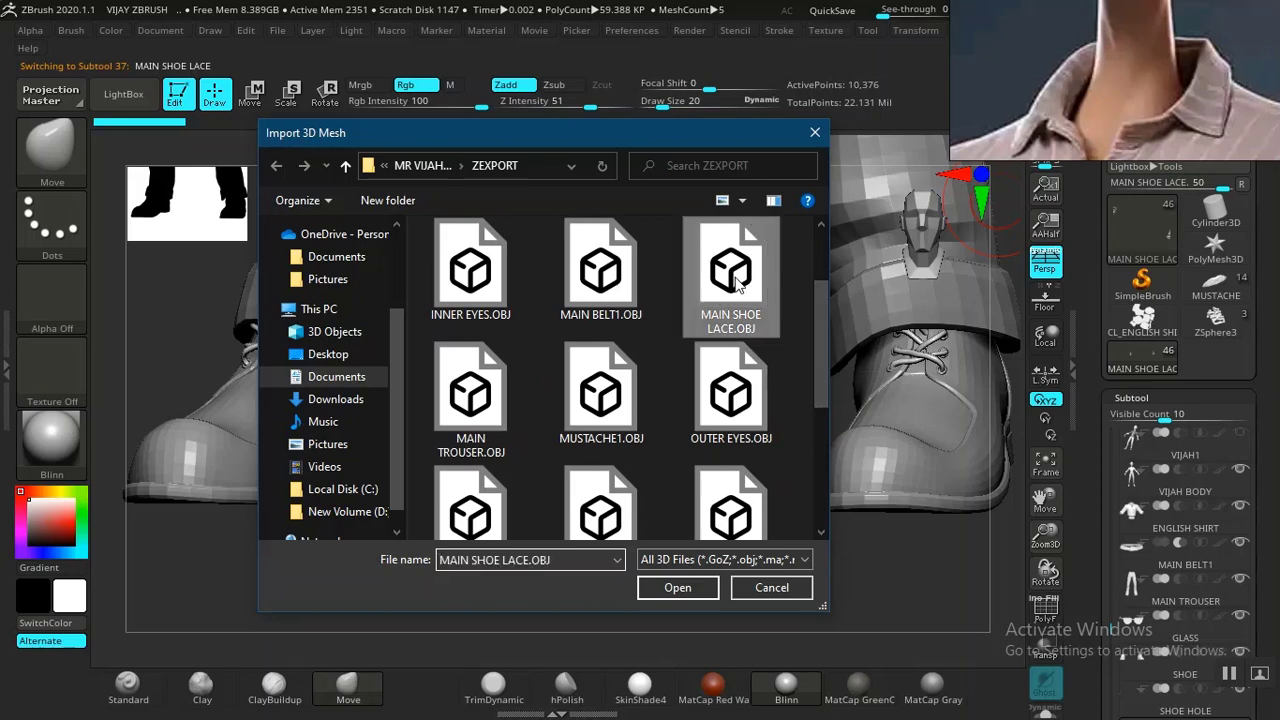
left_click(678, 588)
Make SHIRT BUTTONS the active subtool and import SHIRT BUTTONS.OBJ from the ZEXPORT folder into it.
scroll(1094, 425, "down", 5)
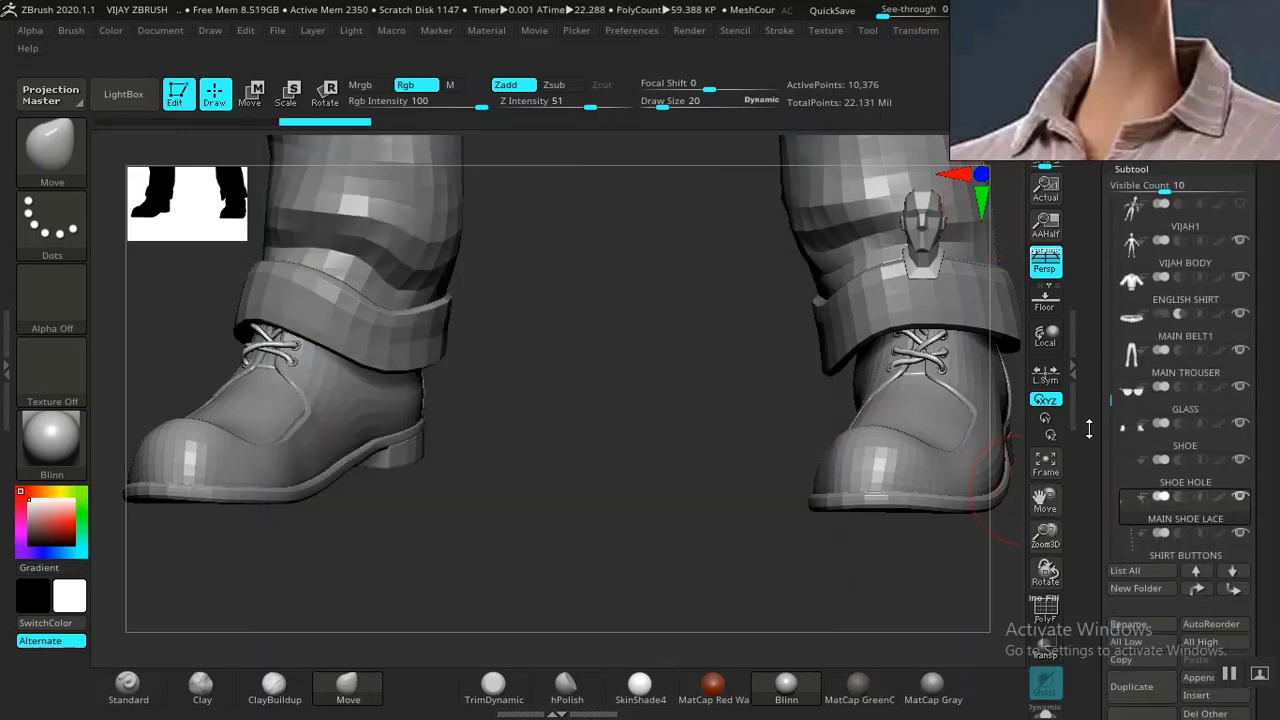
left_click(1125, 459)
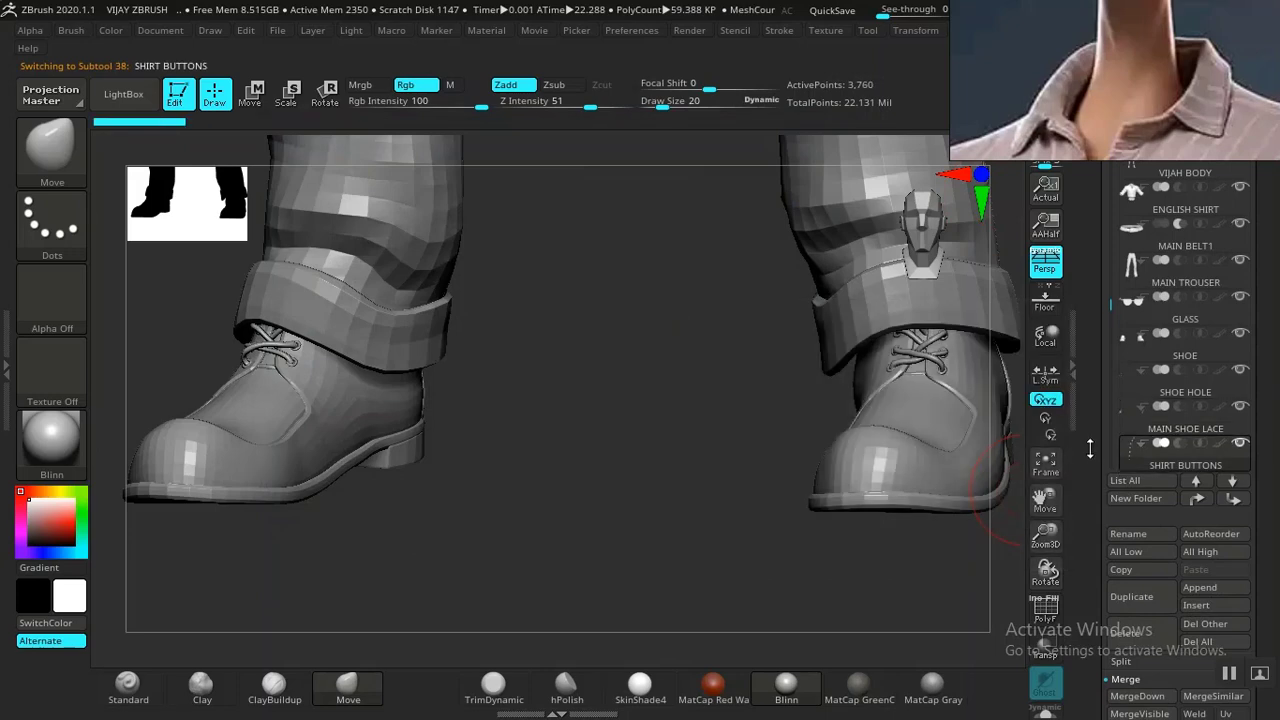
scroll(1088, 449, "up", 5)
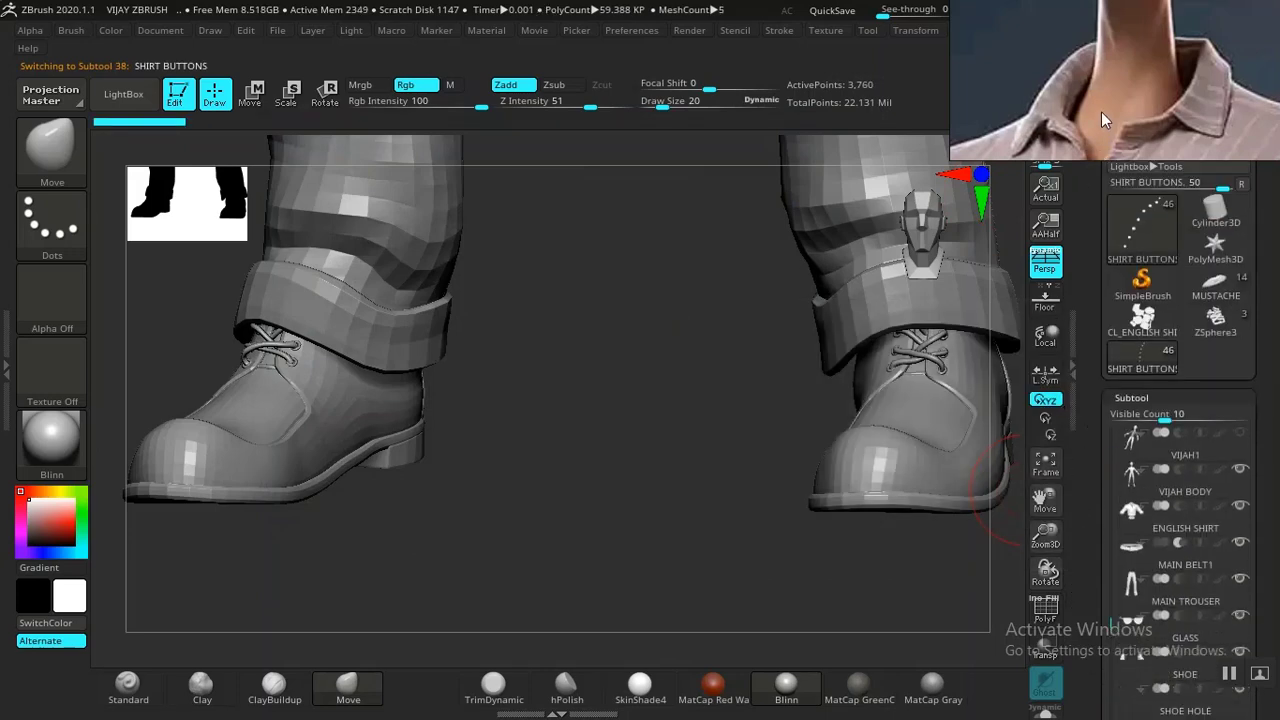
left_click(1150, 116)
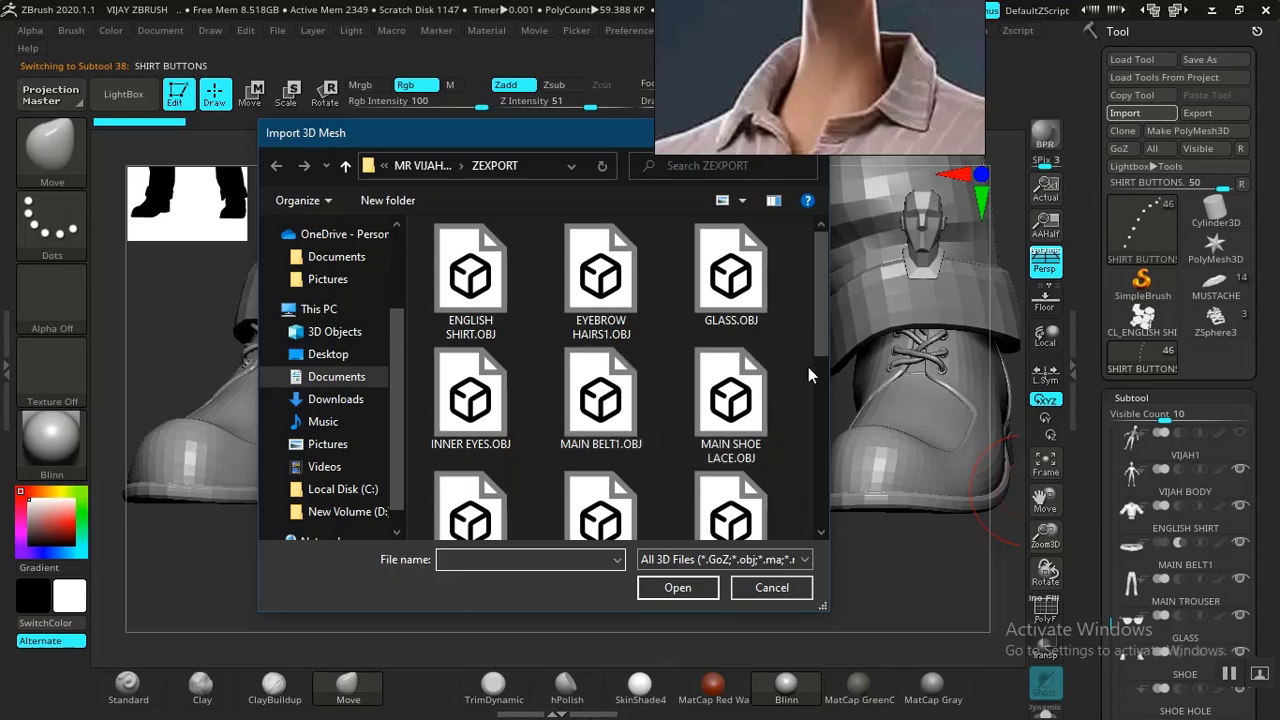
left_click_drag(820, 337, 824, 450)
left_click(471, 372)
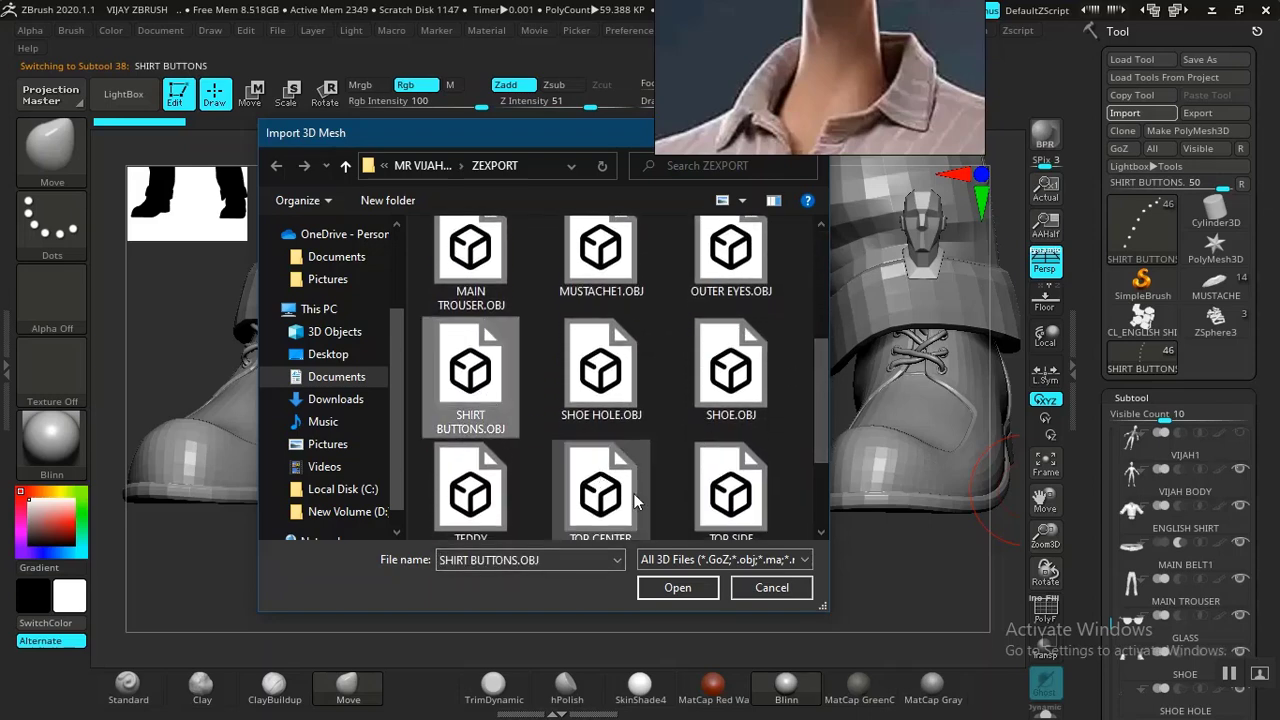
left_click(677, 589)
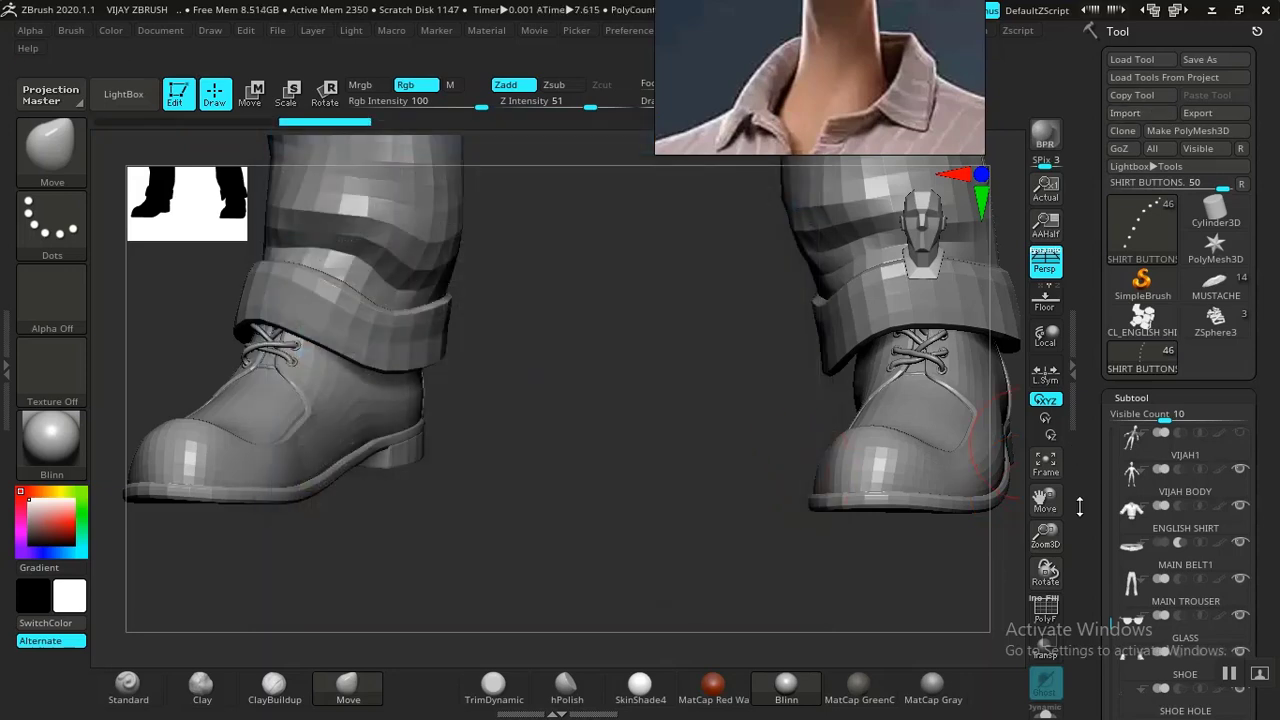
Append a sphere as a new subtool and place it directly below WRISTWATCH1 in the subtool list.
left_click_drag(1107, 496, 1109, 370)
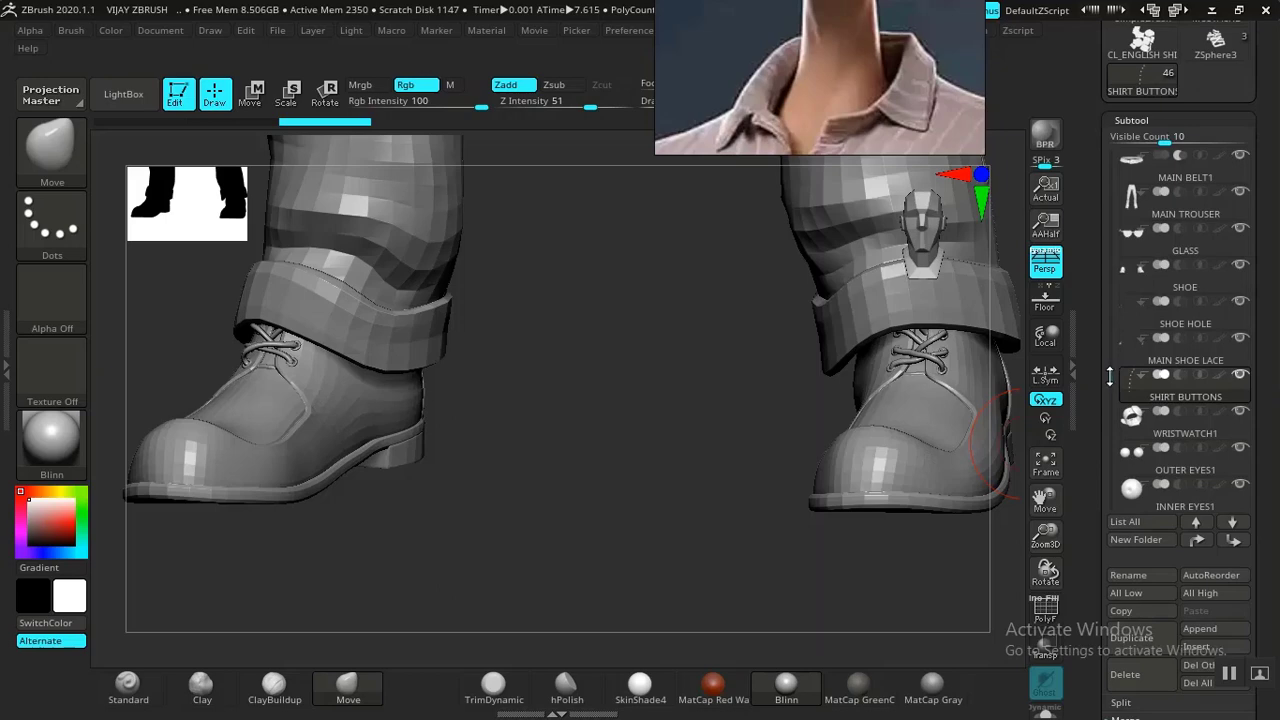
mouse_move(1134, 438)
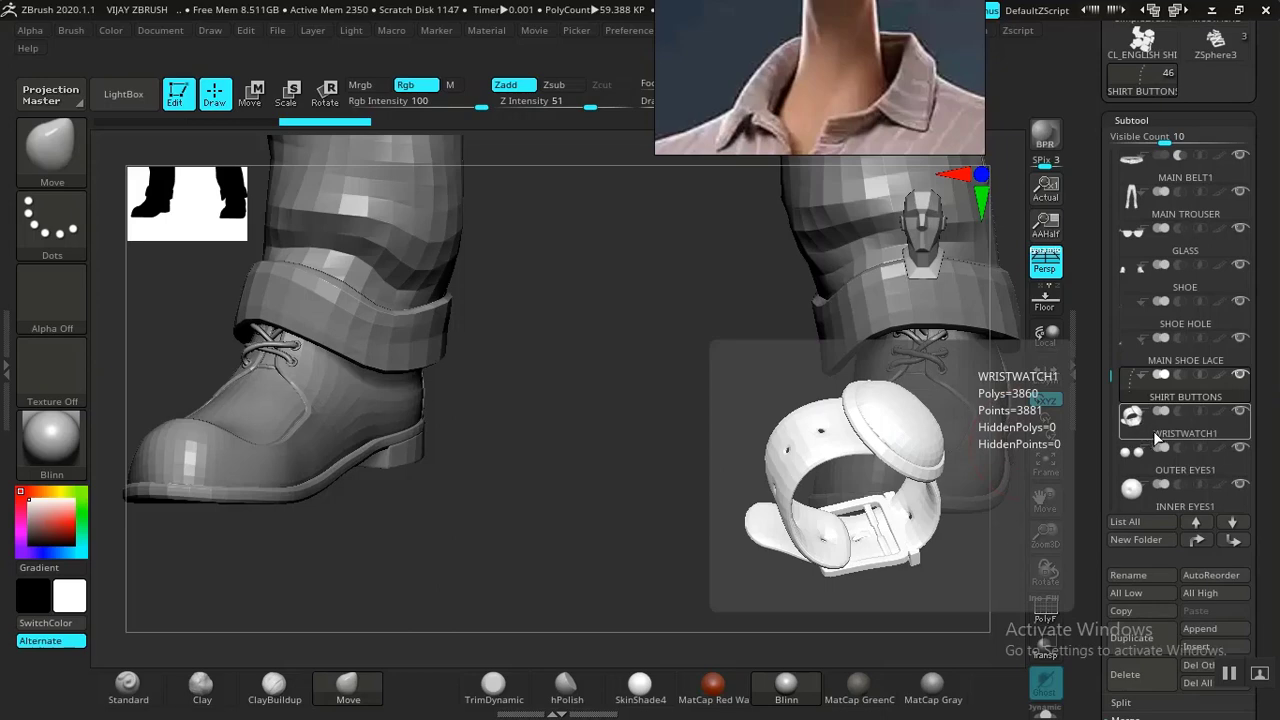
left_click(1154, 430)
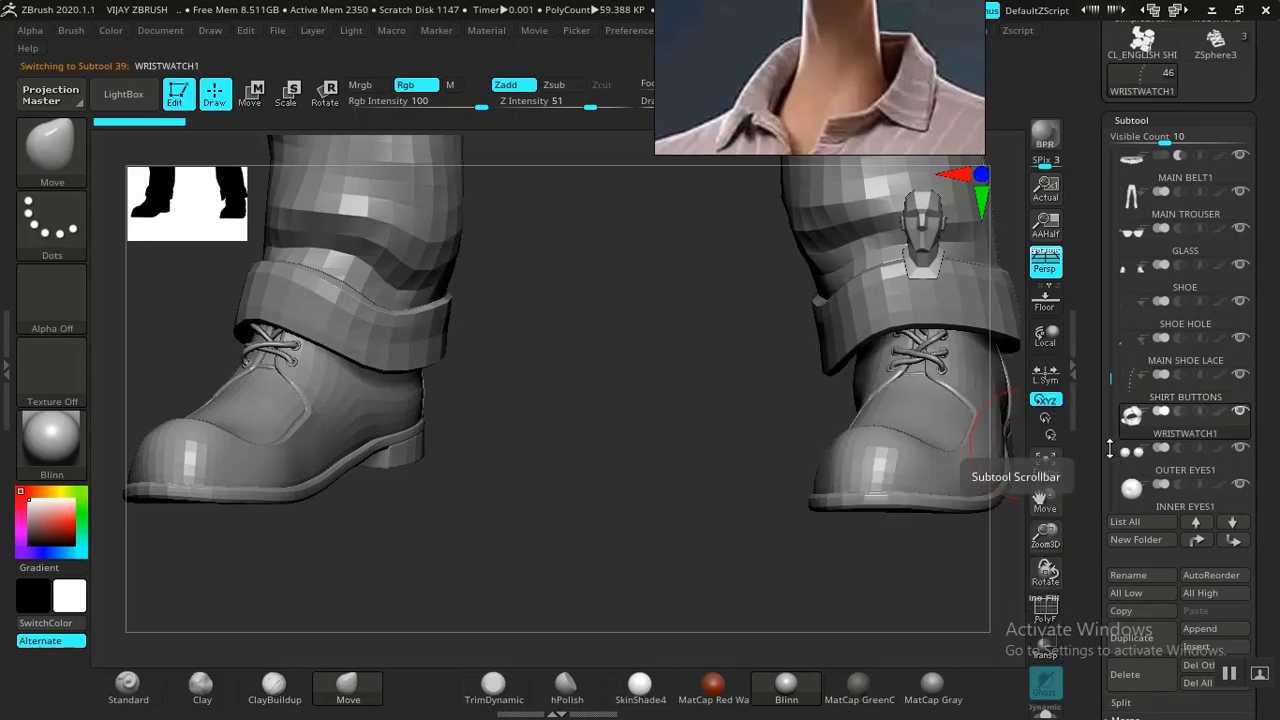
scroll(1165, 455, "down", 3)
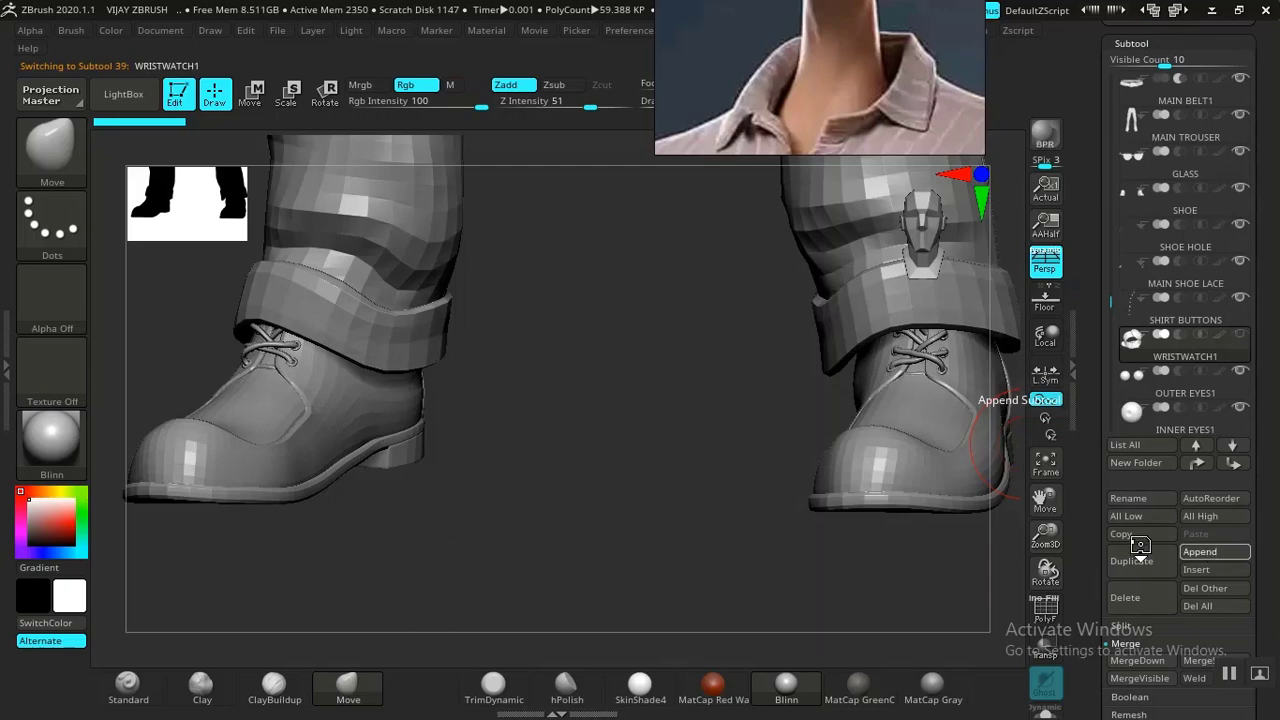
left_click(1204, 552)
left_click(543, 420)
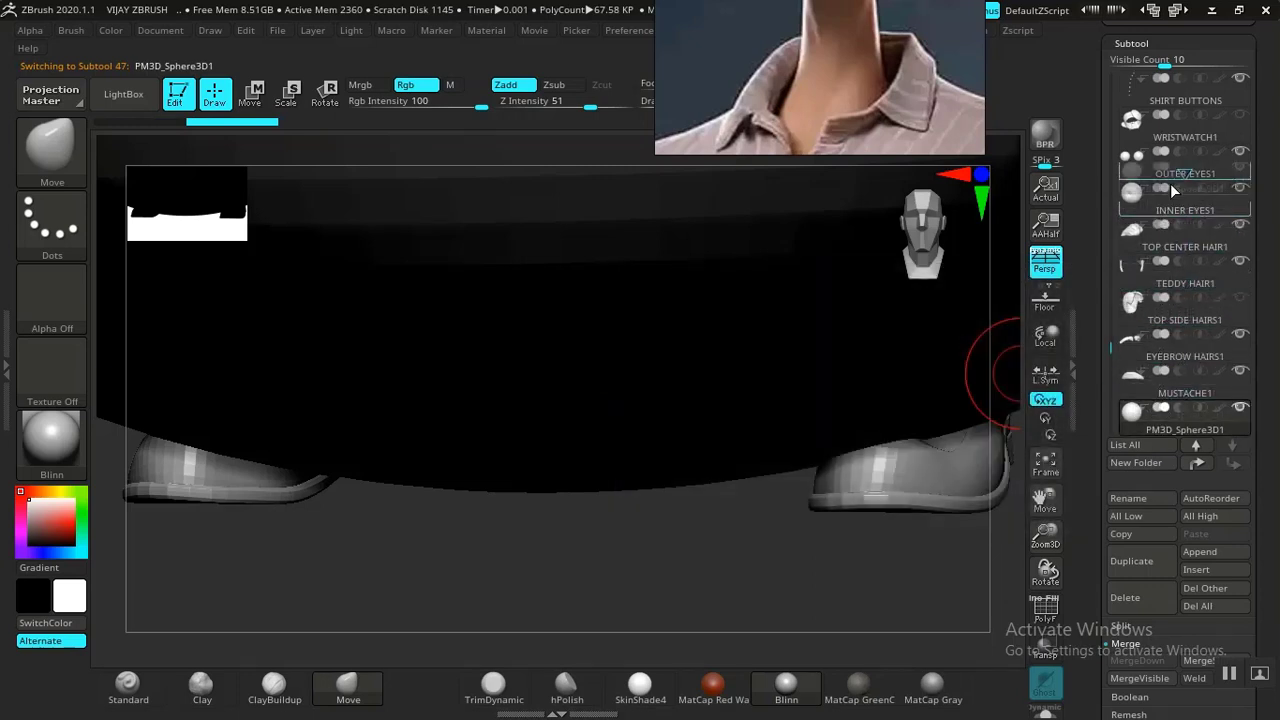
left_click_drag(1178, 158, 1177, 158)
Import the wristwatch OBJ from the ZEXPORT folder into the appended sphere subtool and frame the watch.
left_click_drag(1084, 253, 1079, 348)
left_click_drag(1093, 298, 1082, 378)
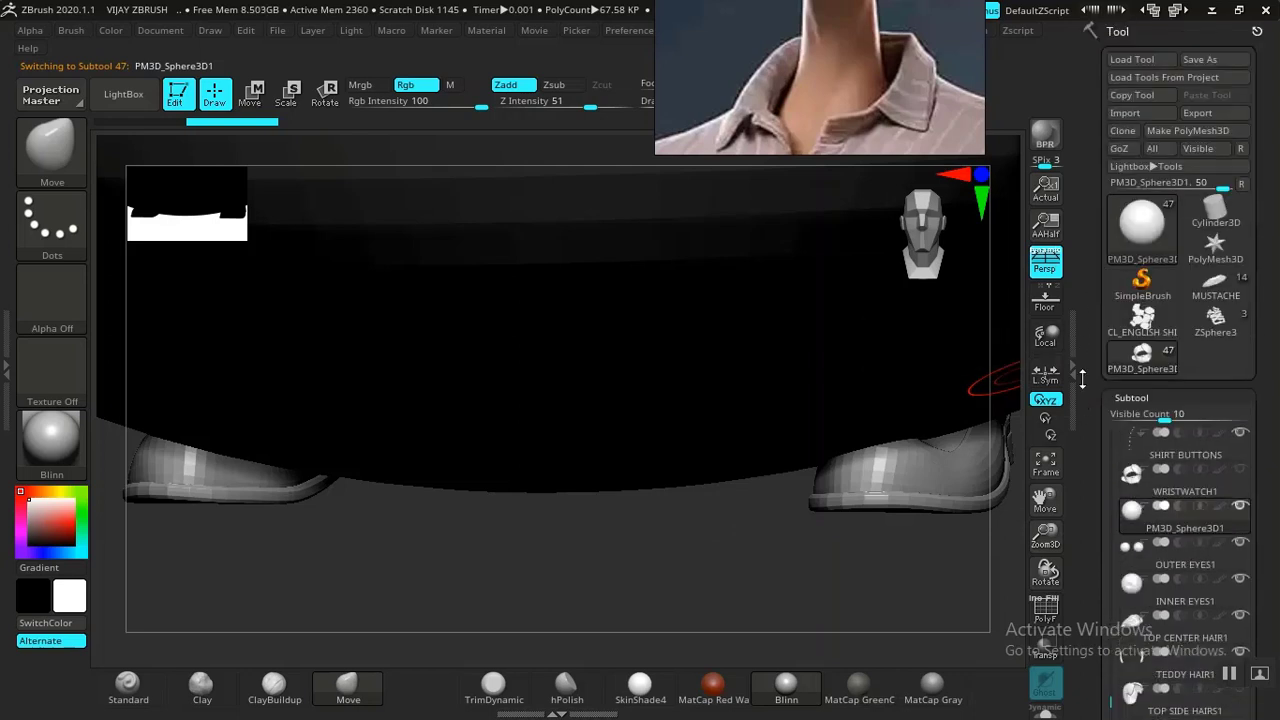
left_click(1126, 116)
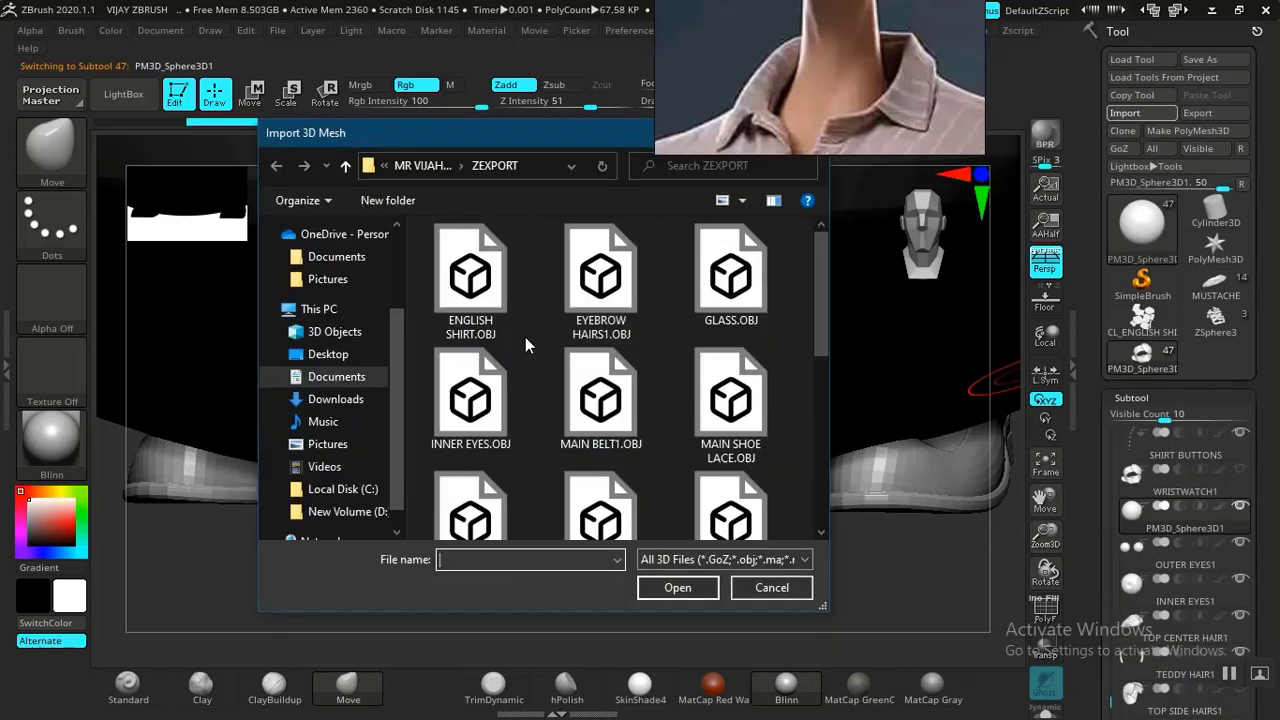
left_click_drag(822, 337, 814, 544)
double_click(600, 445)
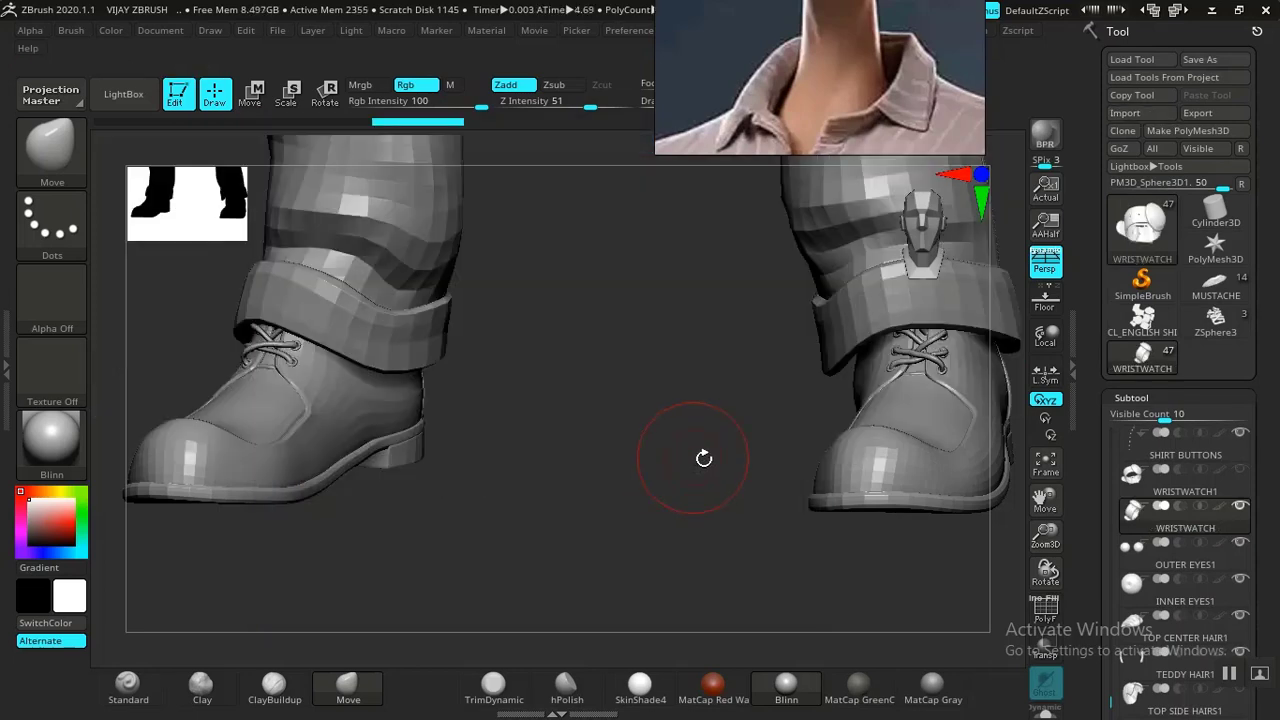
key("f")
key("f")
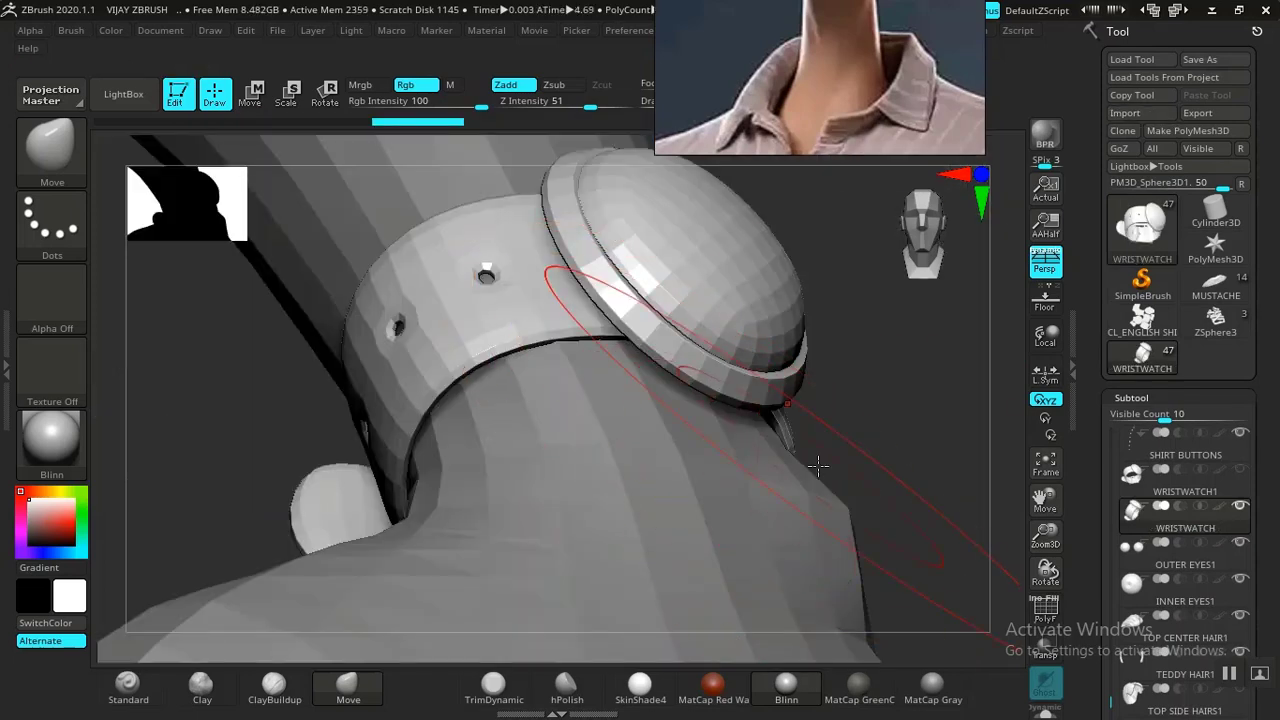
Move WRISTWATCH1 to the top of the subtool list and make WRISTWATCH the active subtool.
left_click(1190, 494)
left_click_drag(1093, 568, 1093, 438)
key("shift")
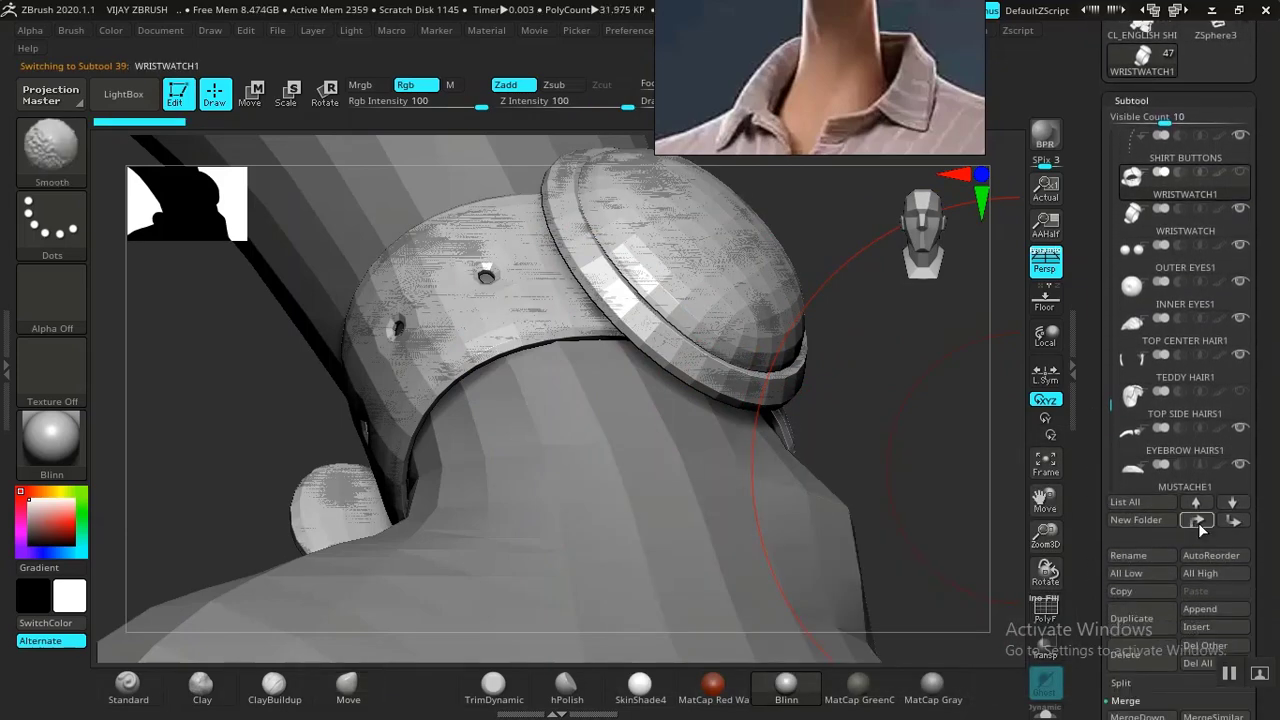
left_click(1199, 521, "shift")
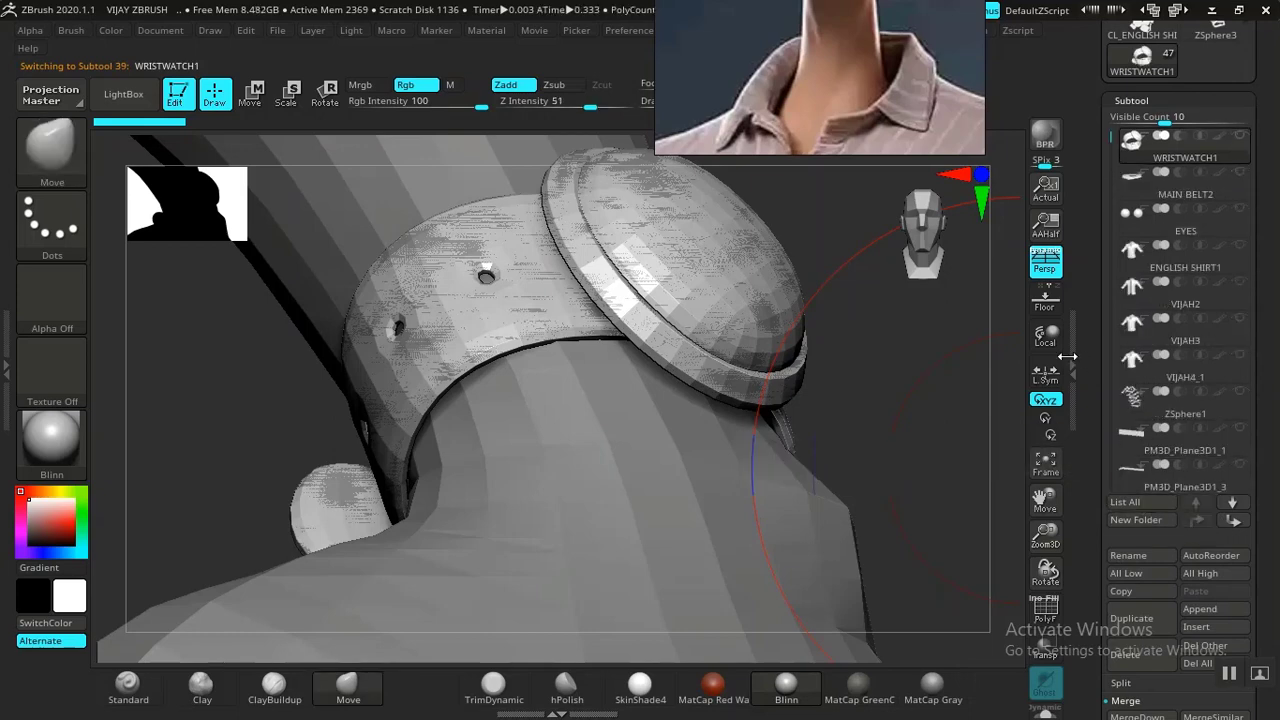
left_click_drag(1110, 137, 1108, 354)
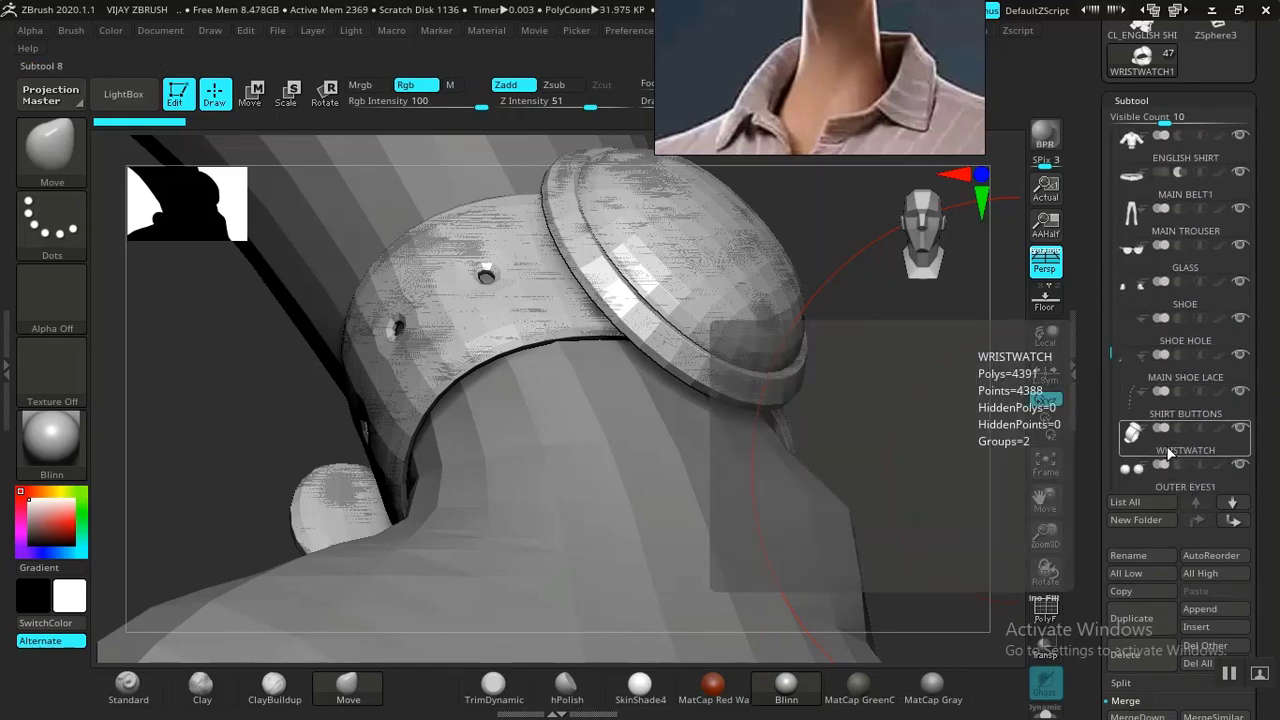
left_click(1169, 455)
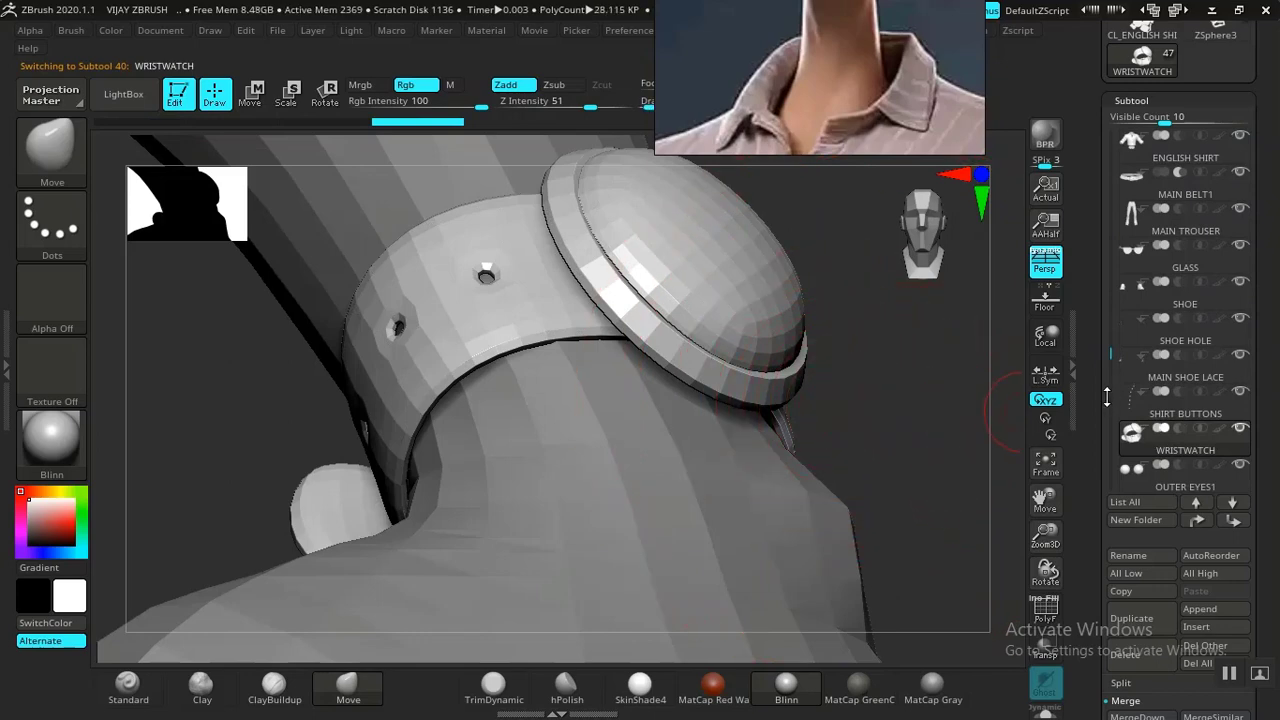
Make OUTER EYES1 the active subtool and import OUTER EYES.OBJ from the ZEXPORT folder into it.
left_click_drag(1109, 358, 1109, 367)
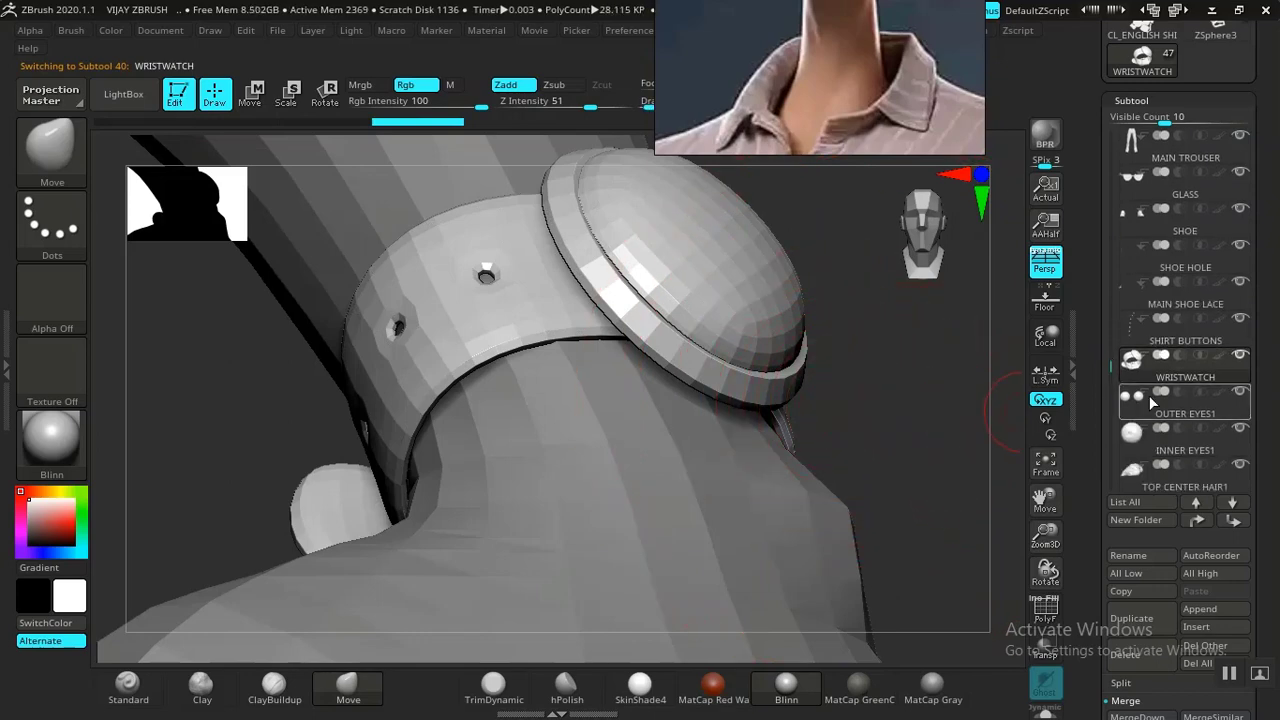
left_click(1147, 414)
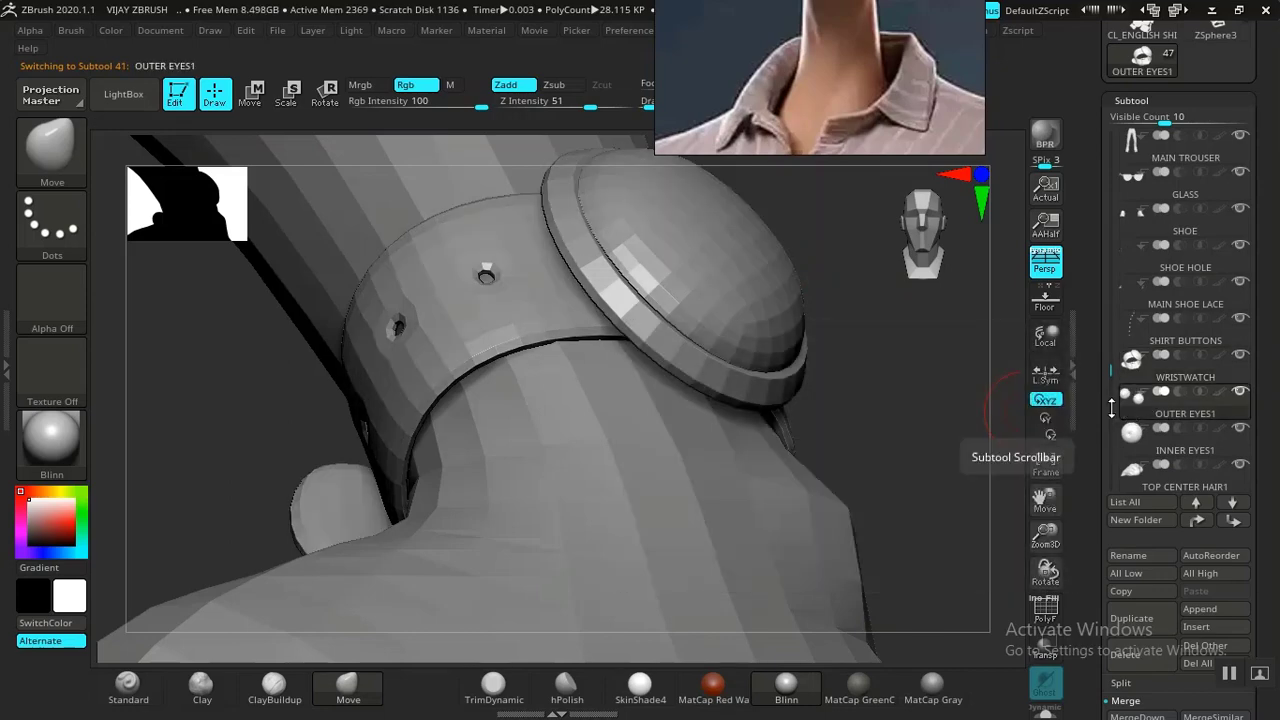
key("f")
key("f")
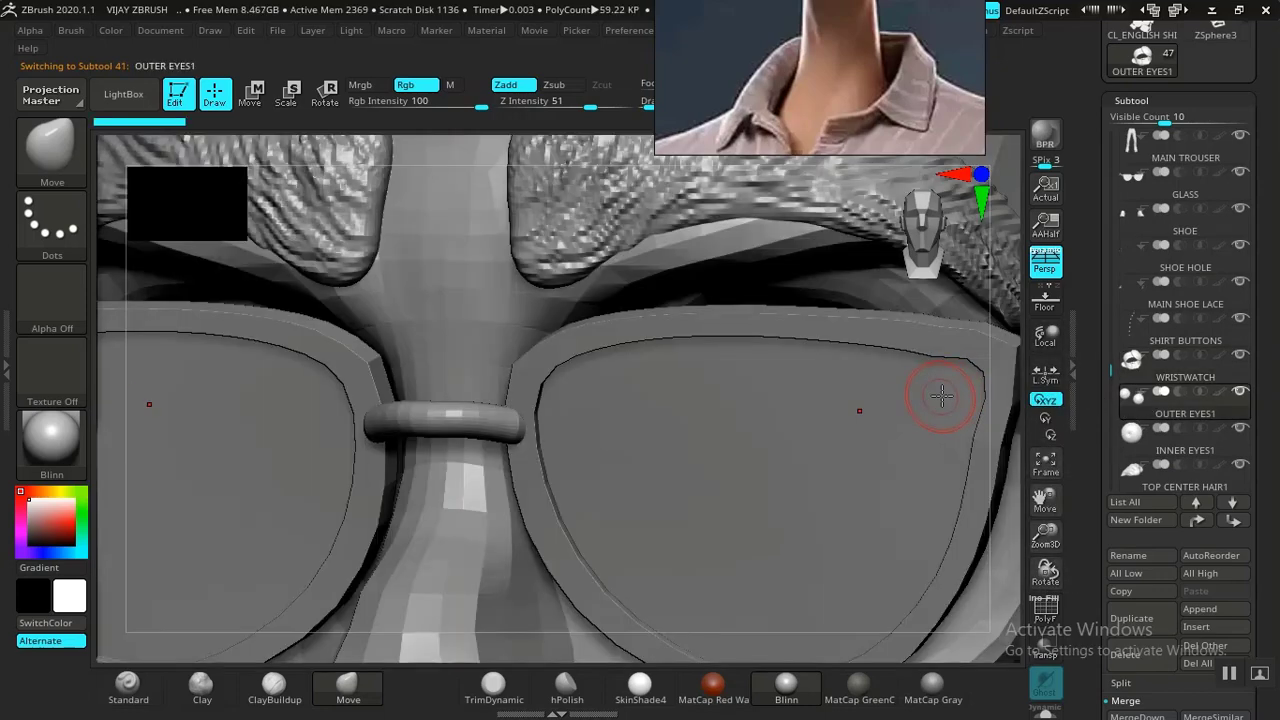
scroll(1100, 224, "up", 5)
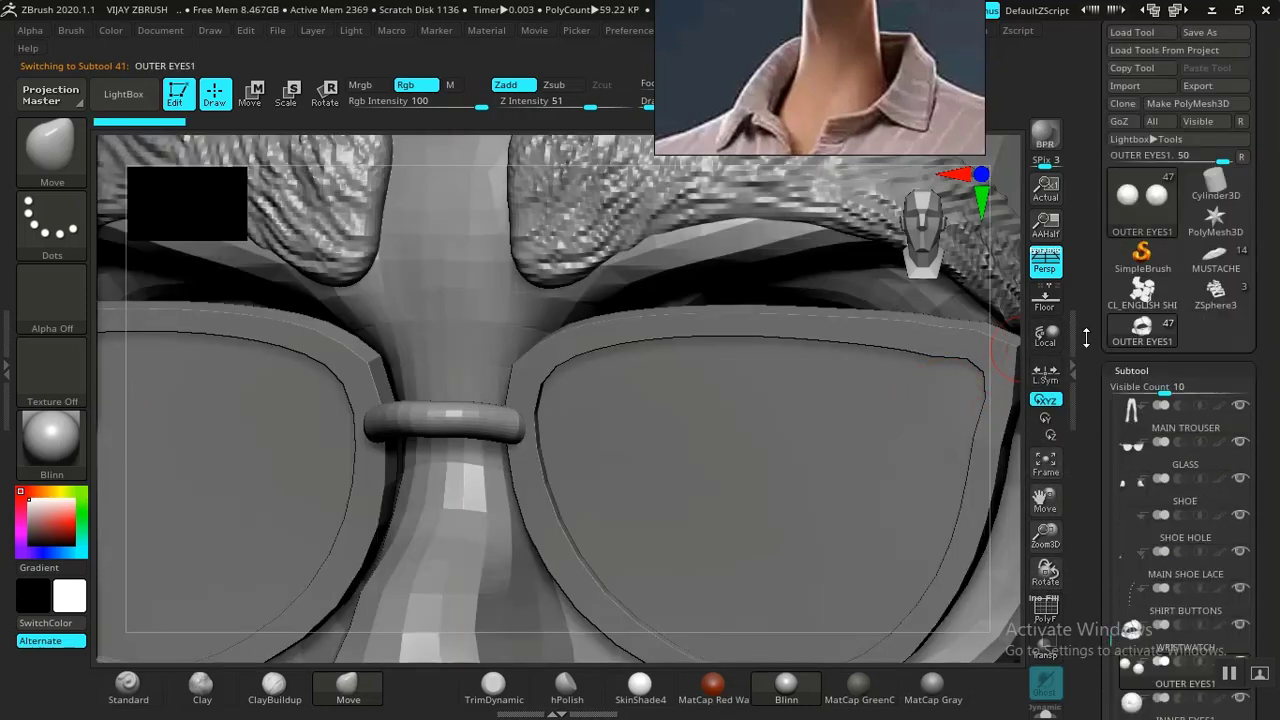
left_click(1127, 112)
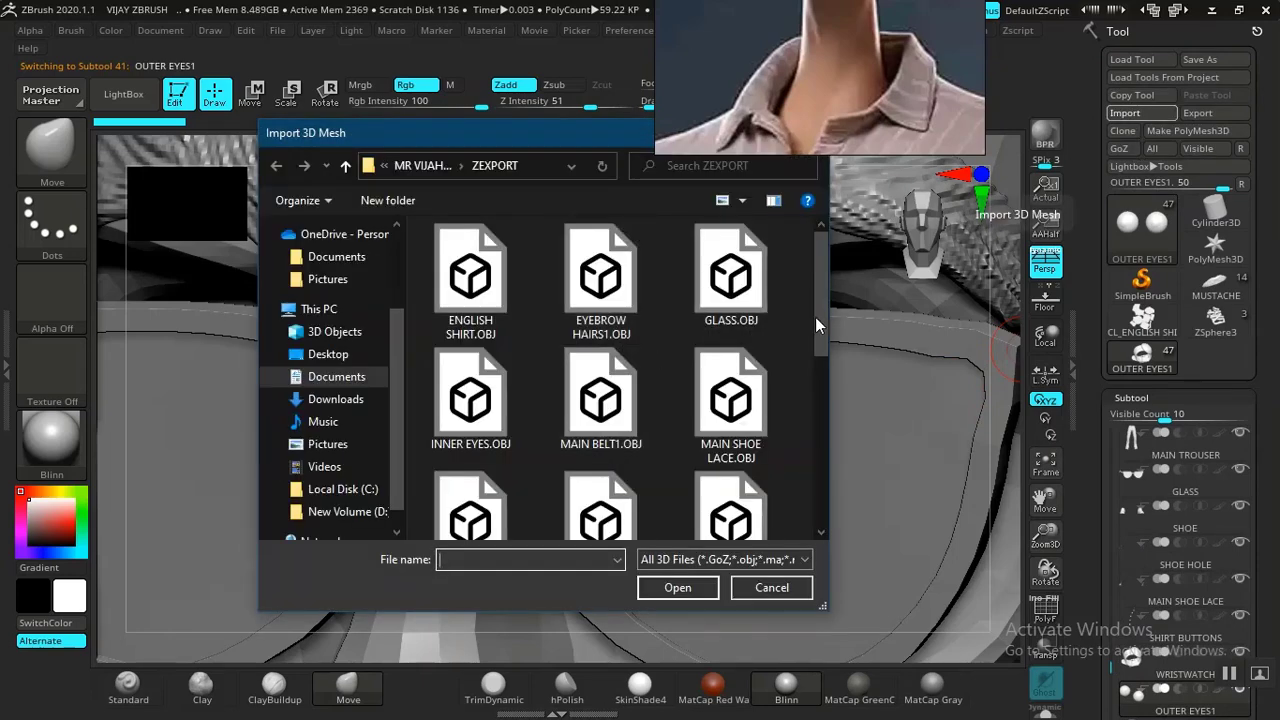
left_click_drag(815, 317, 807, 267)
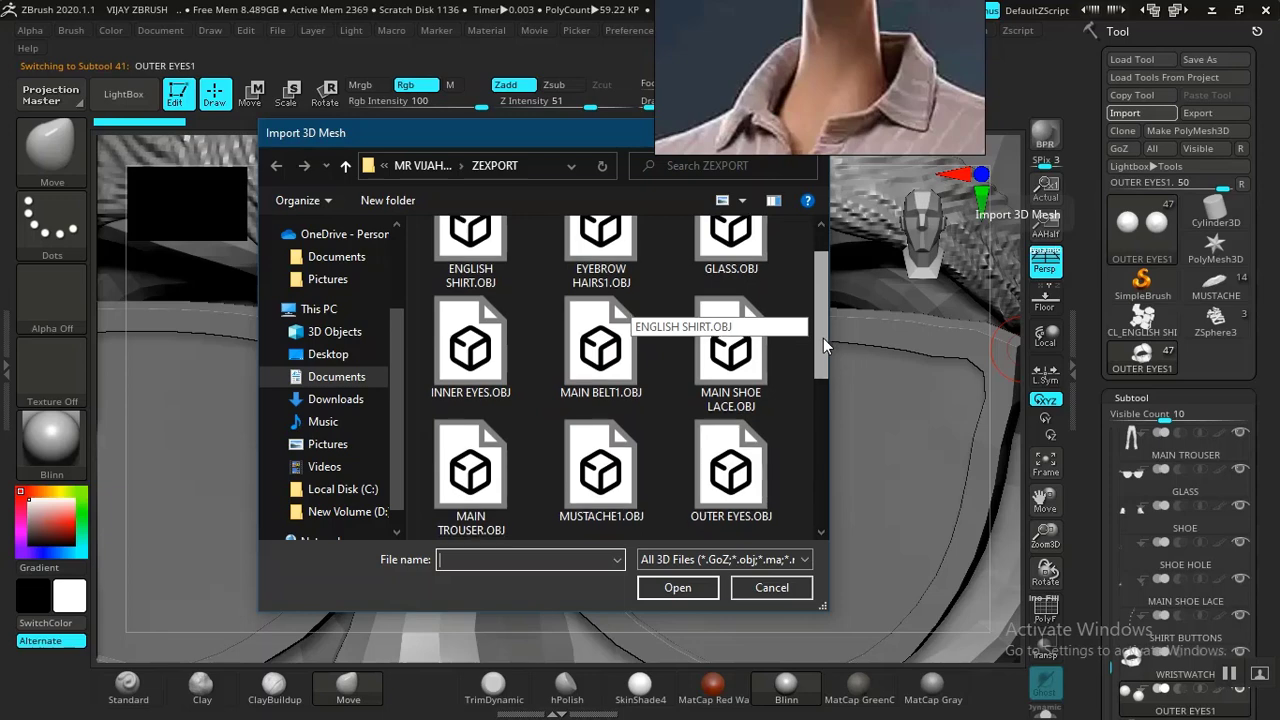
scroll(823, 338, "down", 1)
left_click(725, 470)
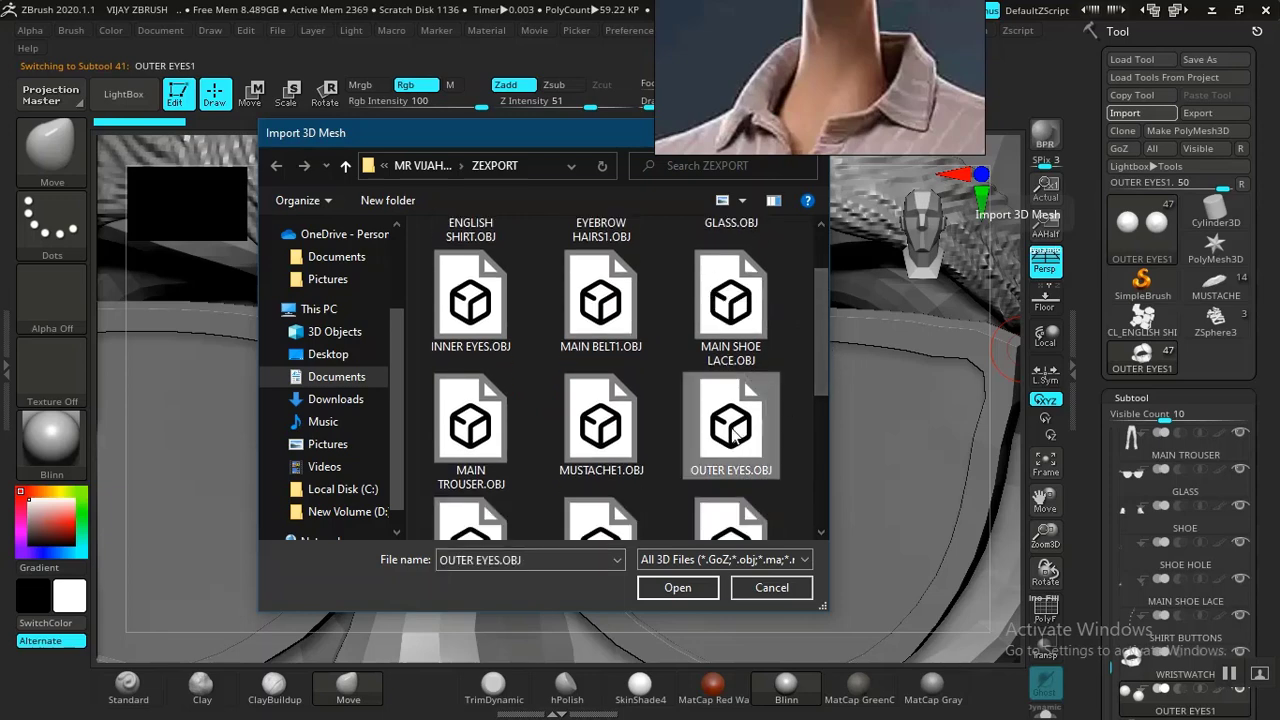
double_click(733, 436)
Make INNER EYES1 the active subtool and show its Geometry settings to check subdivision level and point count.
scroll(1108, 440, "down", 5)
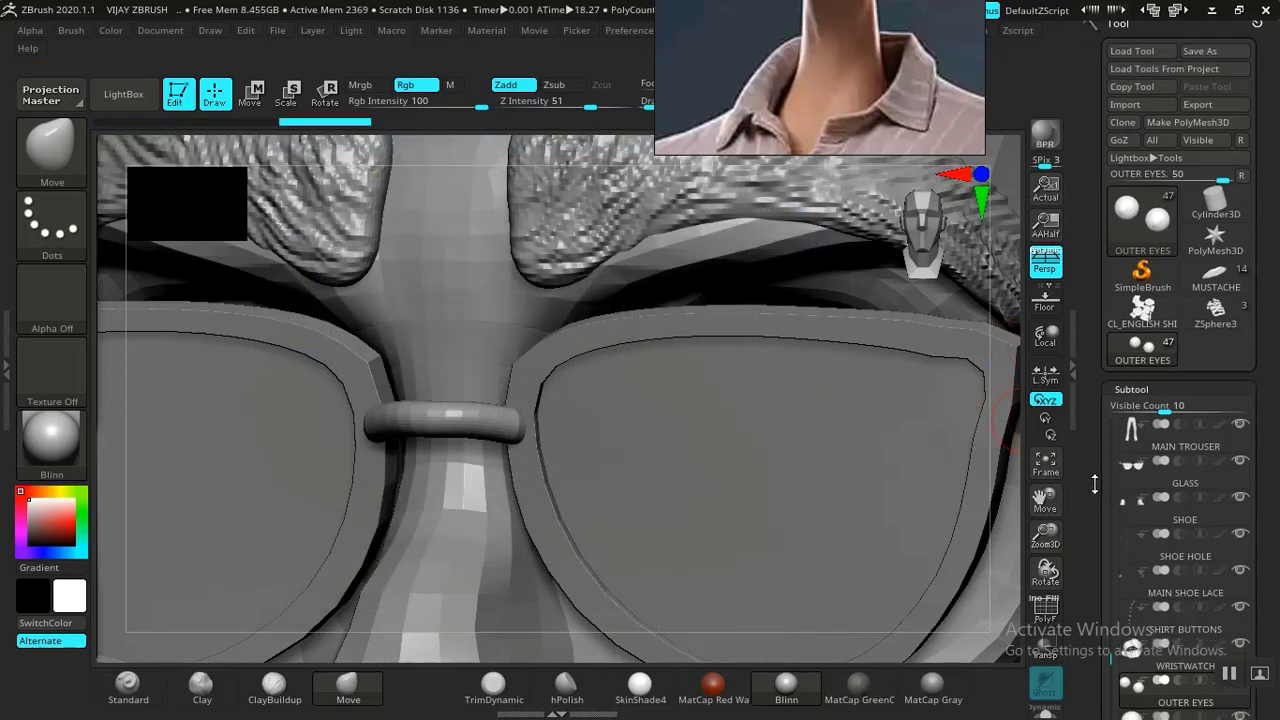
left_click(1148, 447)
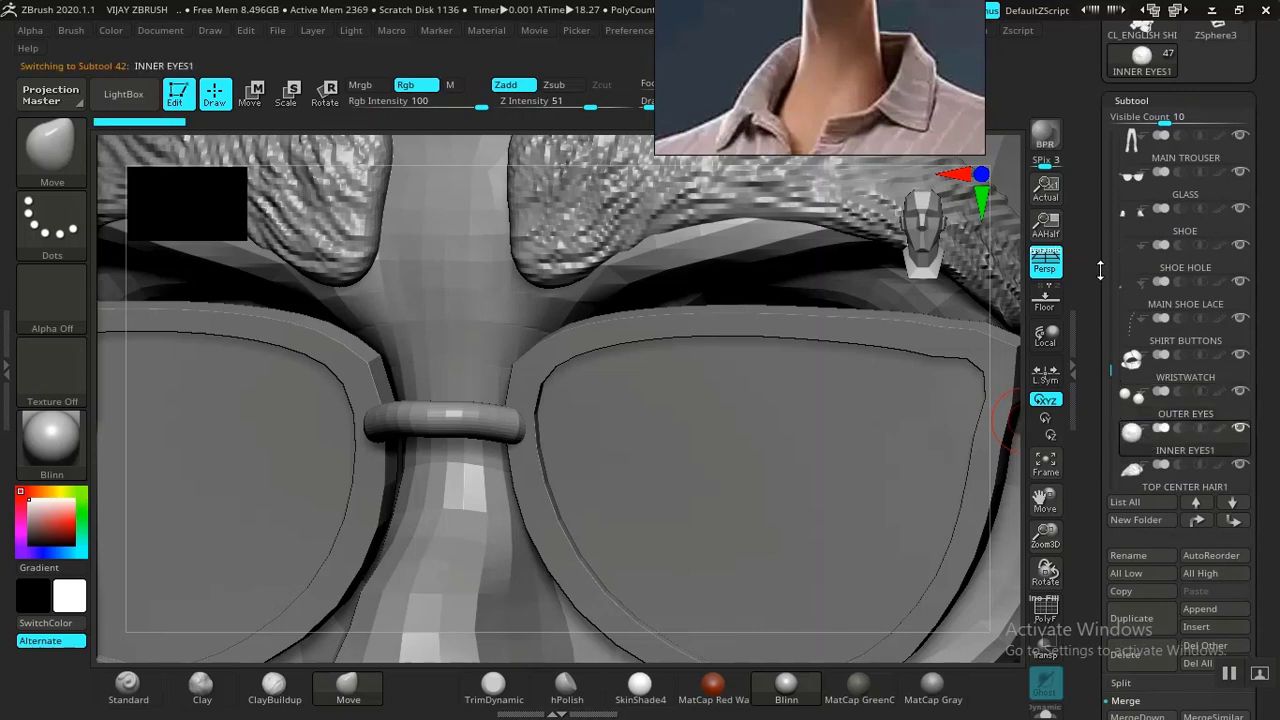
left_click(1131, 102)
left_click(1136, 121)
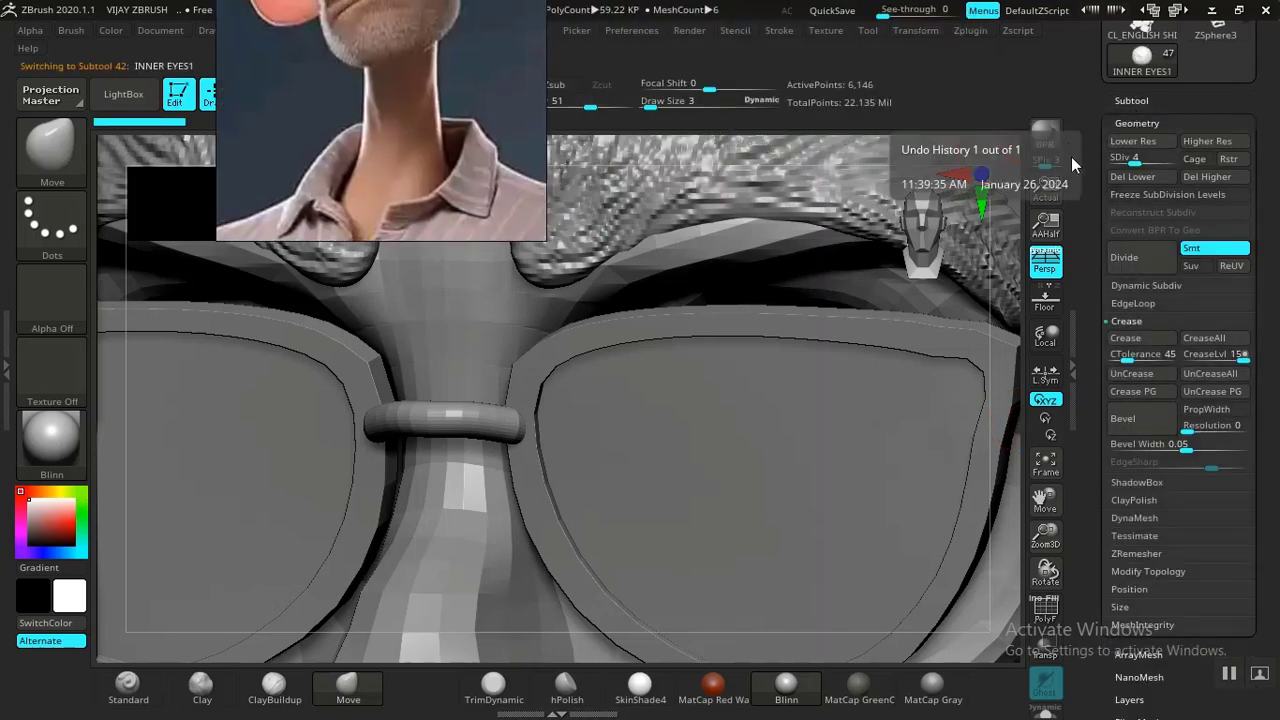
left_click_drag(1085, 167, 1085, 176)
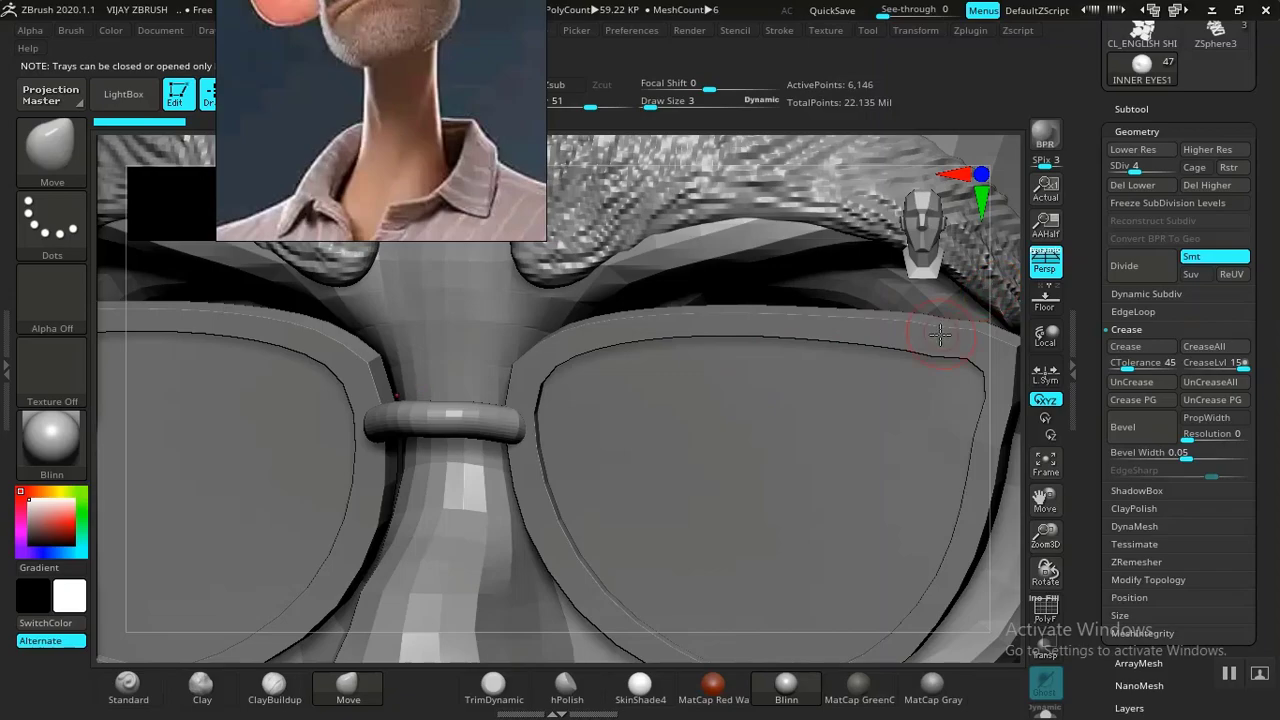
Switch to Maya, isolate and frame the INNER_EYES mesh, and turn on the Poly Count display.
key("alt+Tab")
key("alt+Tab")
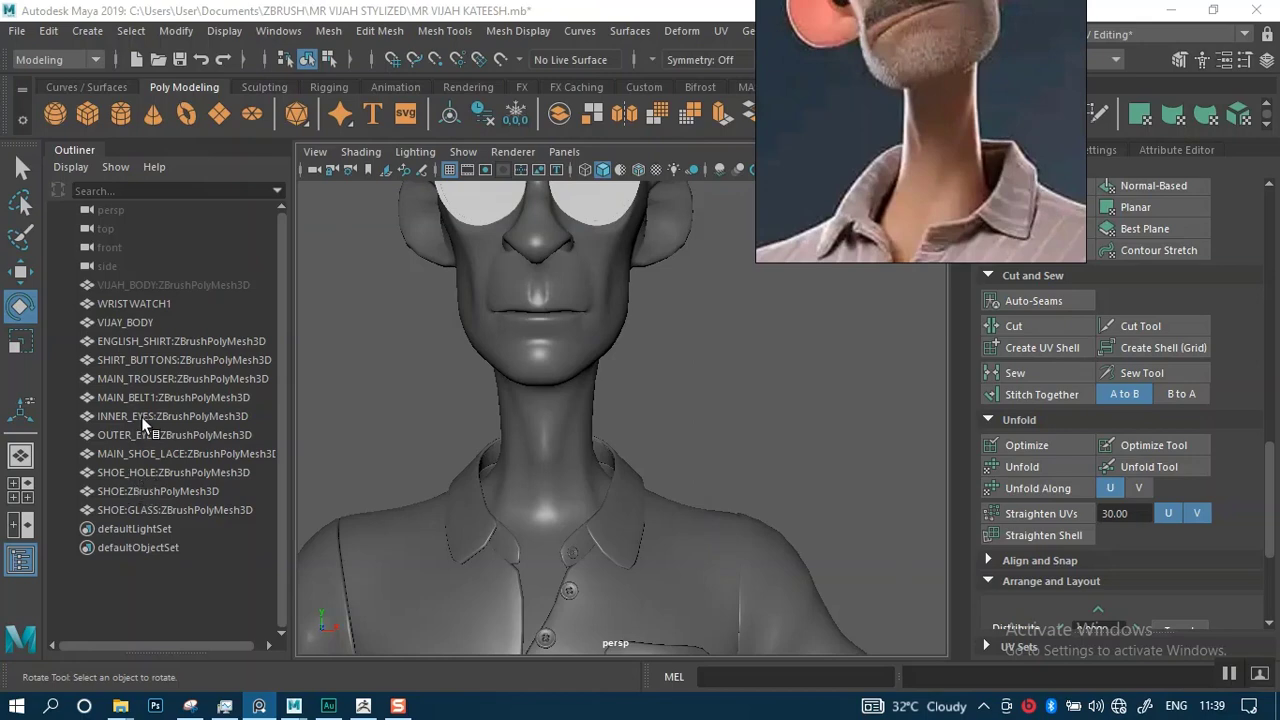
left_click(143, 420)
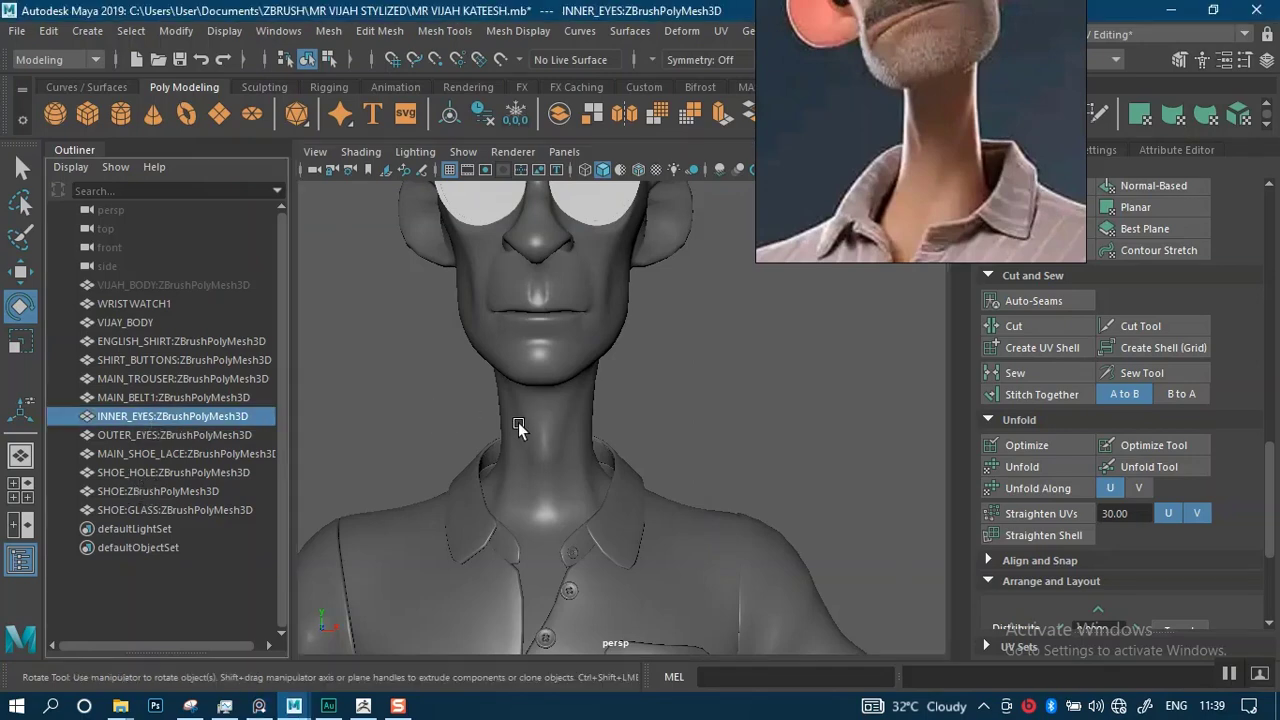
key("ctrl+1")
key("f")
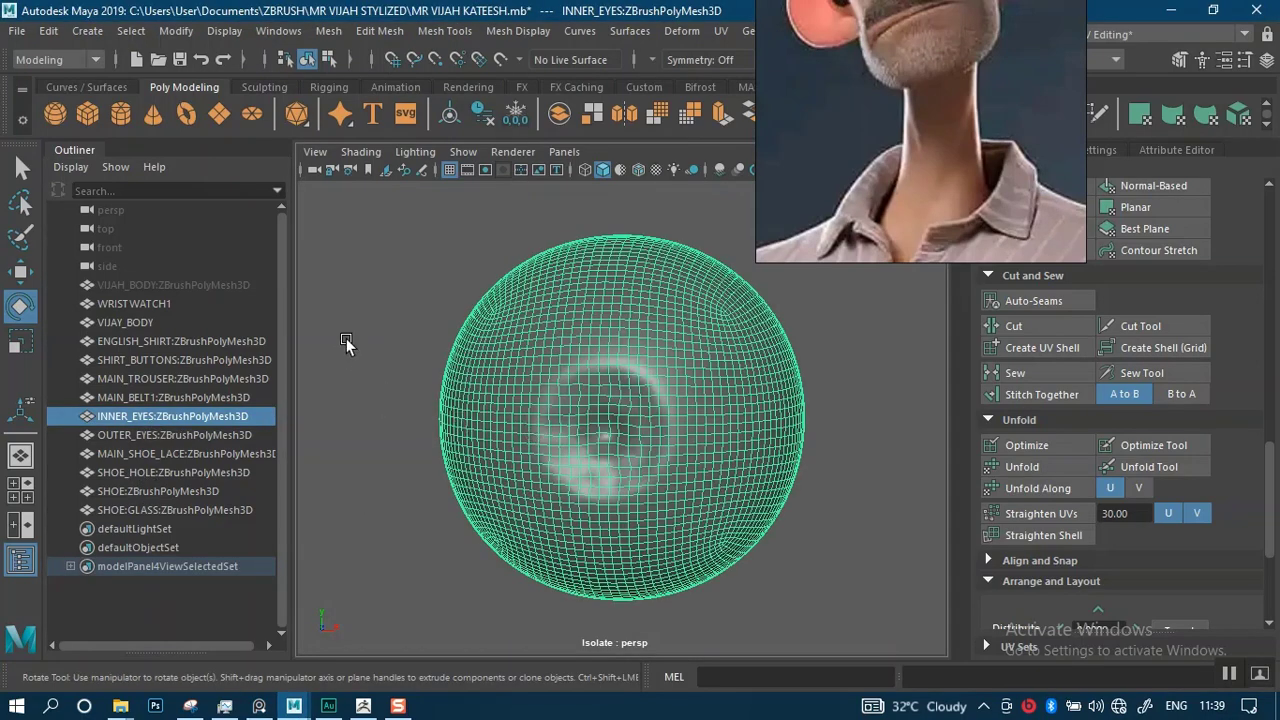
left_click(224, 31)
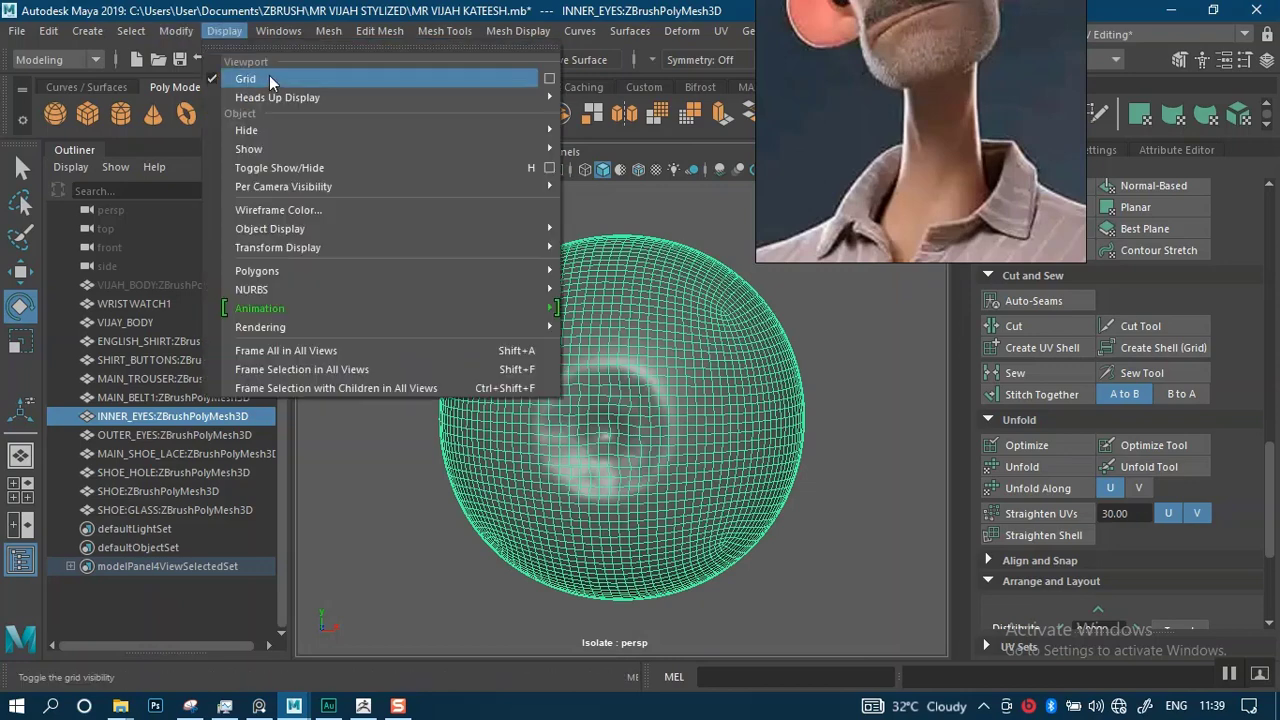
mouse_move(468, 103)
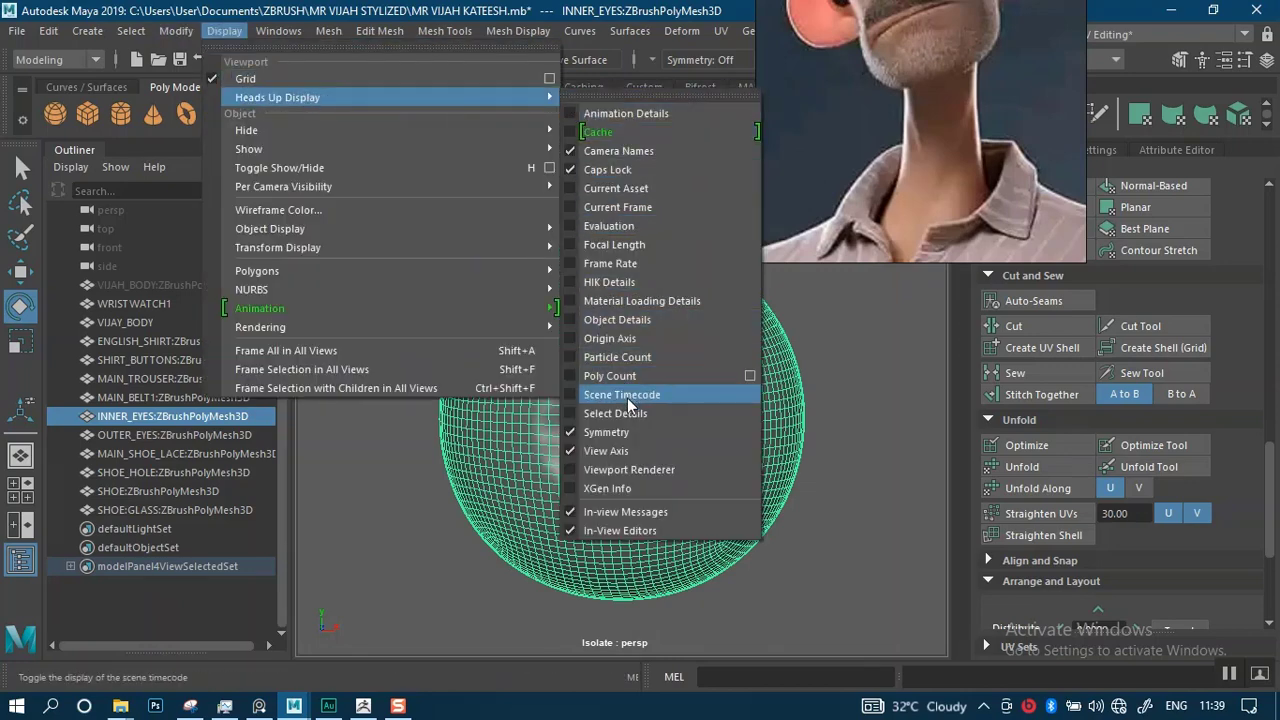
left_click(594, 377)
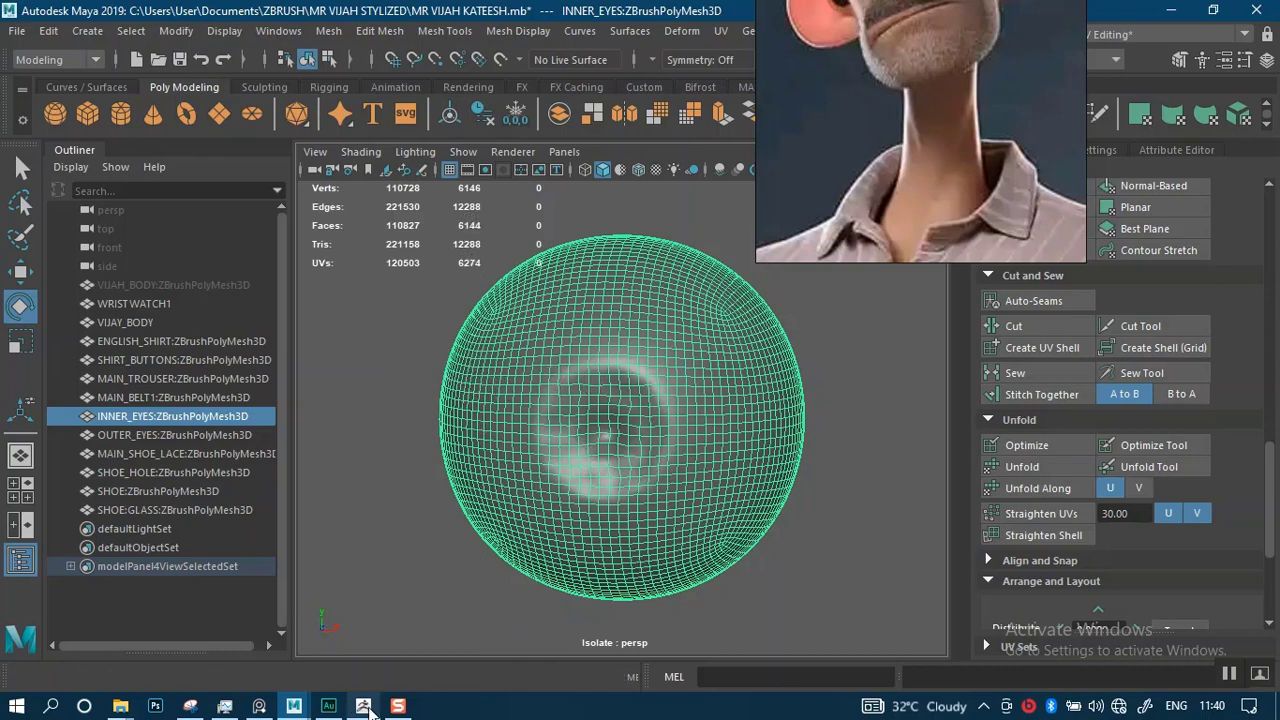
Switch to ZBrush, import INNER EYES.OBJ from the ZEXPORT folder into INNER EYES1, and return to the subtool list.
left_click(365, 706)
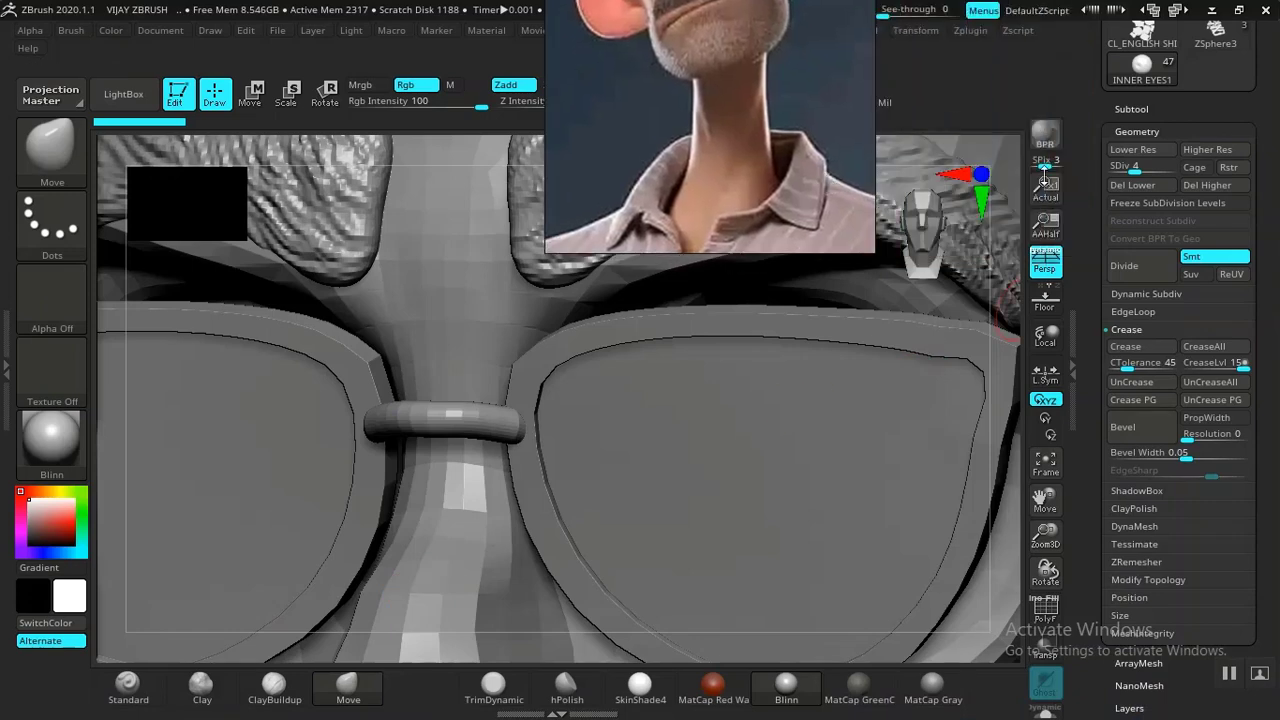
scroll(1150, 200, "up", 5)
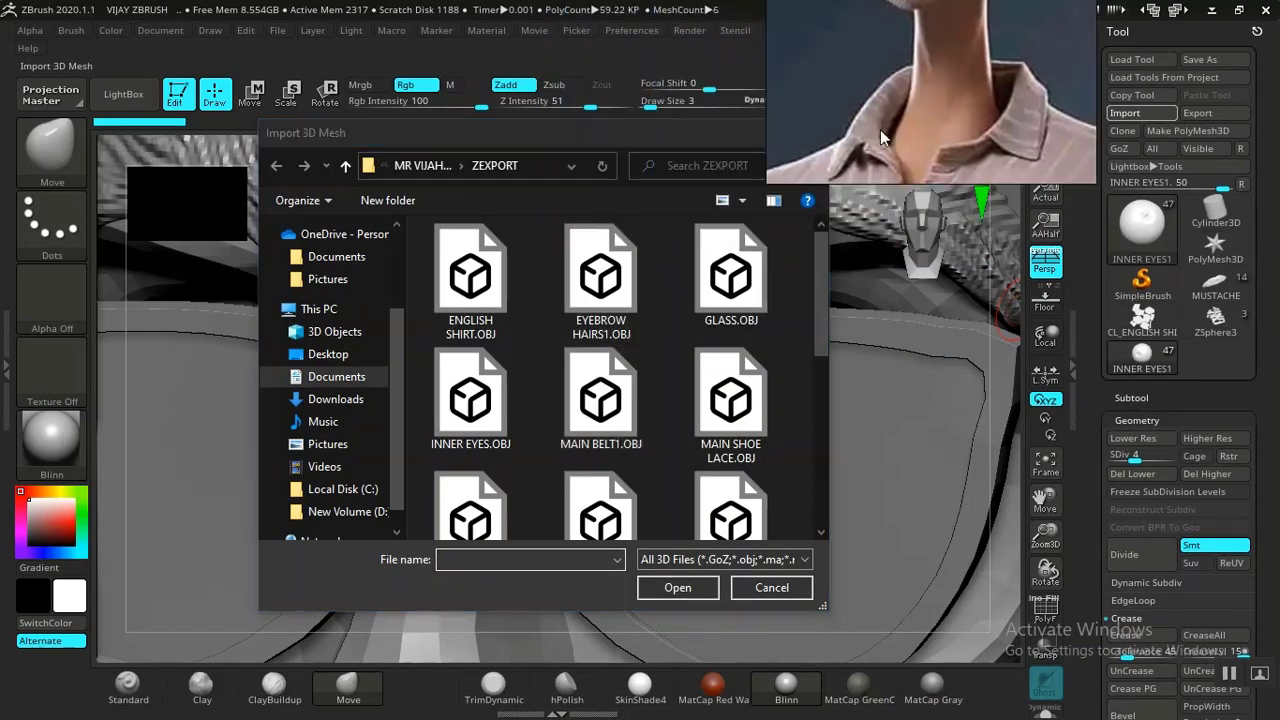
scroll(825, 335, "down", 1)
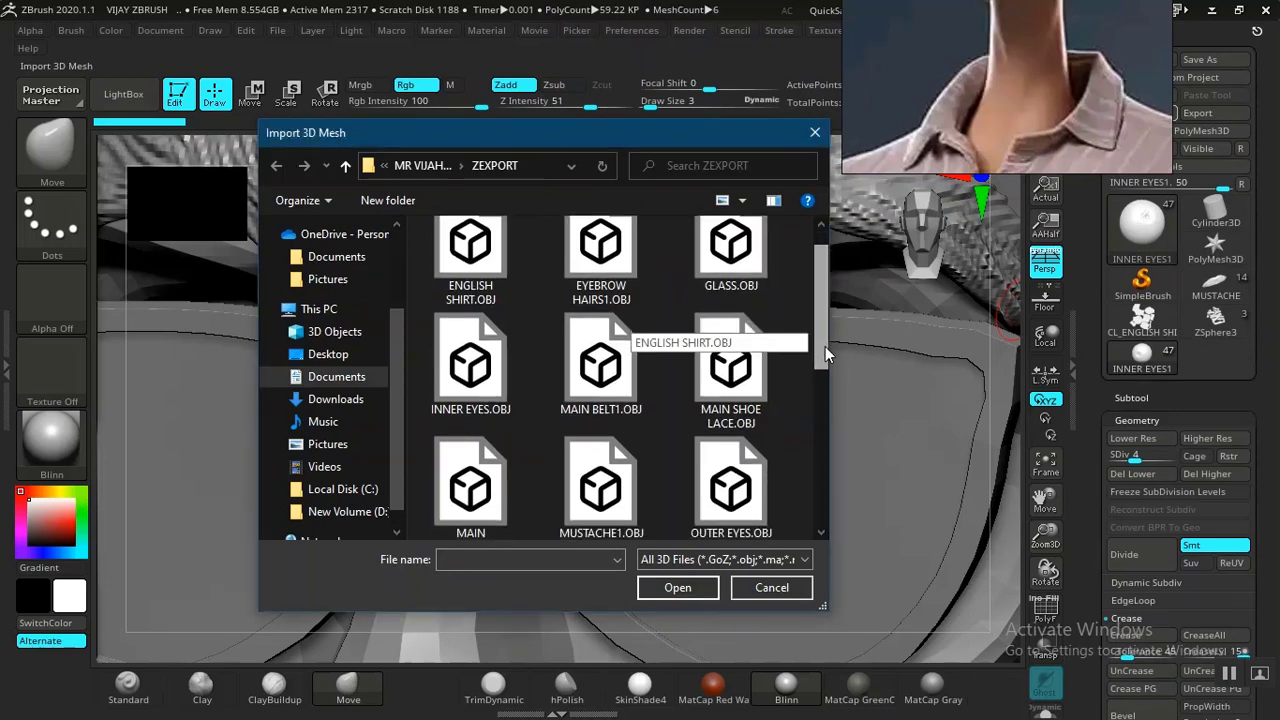
left_click_drag(827, 342, 824, 380)
double_click(471, 290)
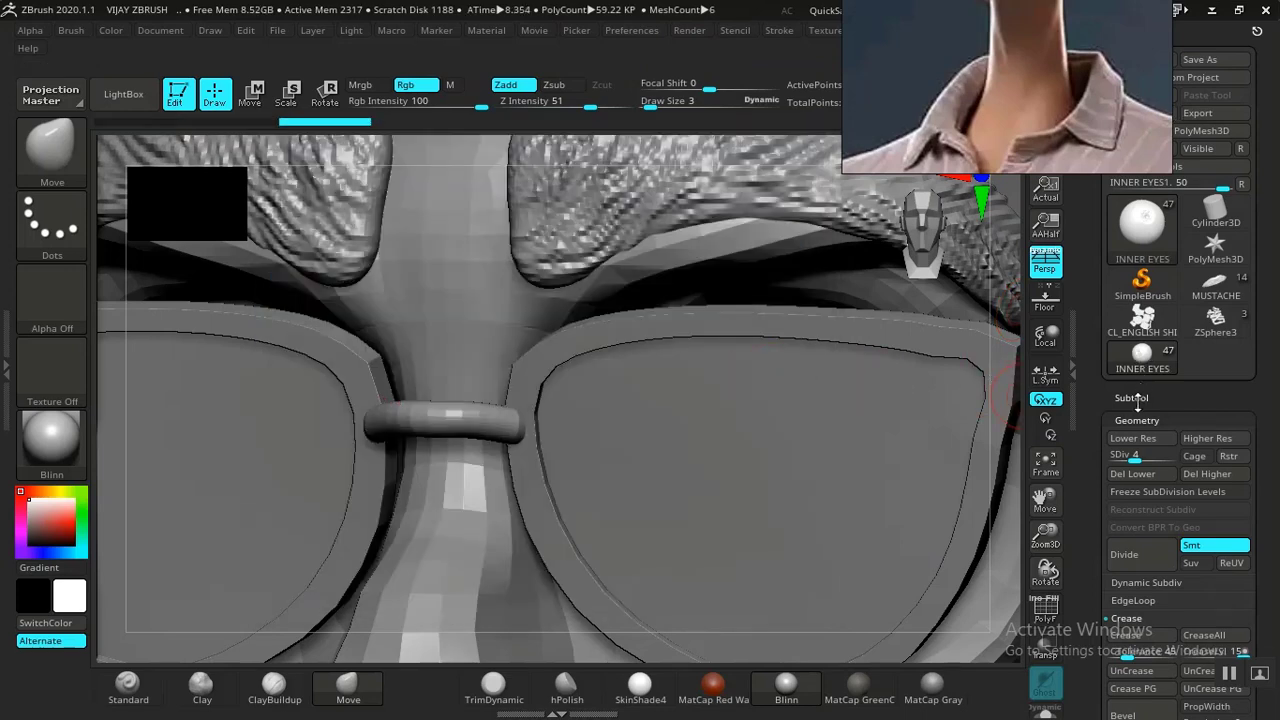
left_click(1132, 398)
scroll(1097, 408, "down", 5)
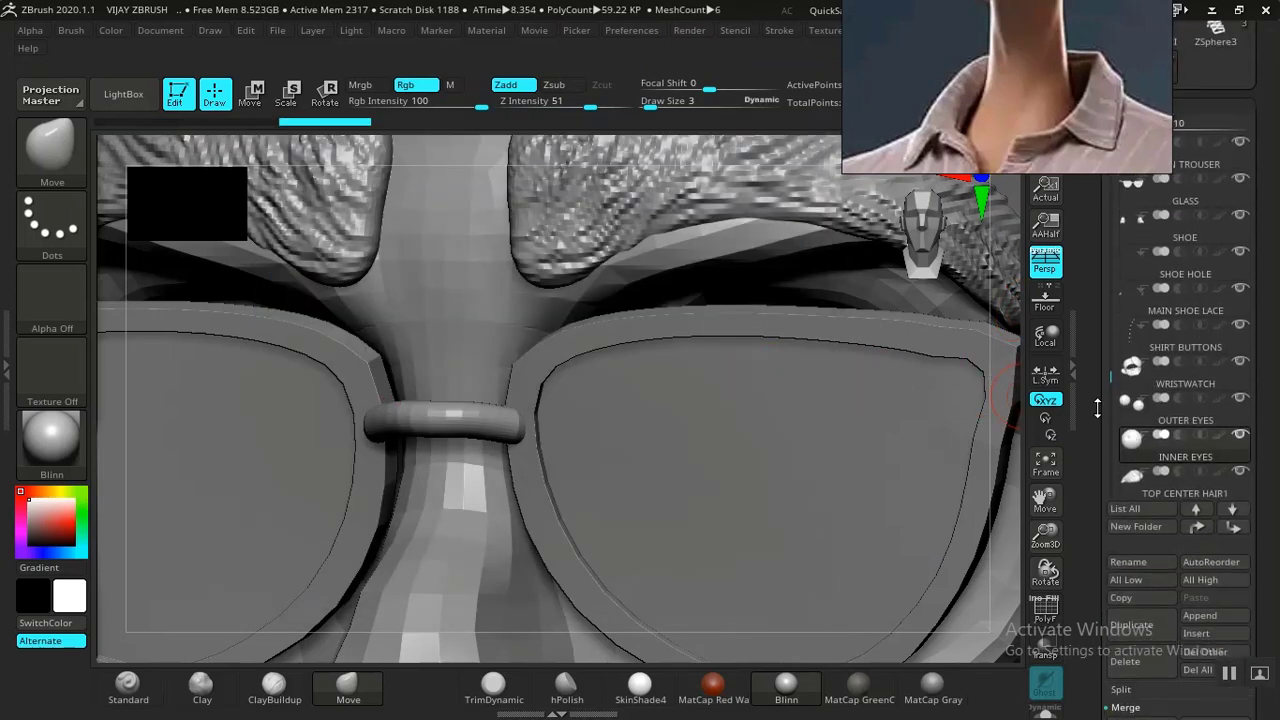
Frame the full character and save the project as VIJAY ZBRUSH.ZPR in the MR VIJAH STYLIZED folder, replacing the existing file.
scroll(1111, 387, "down", 2)
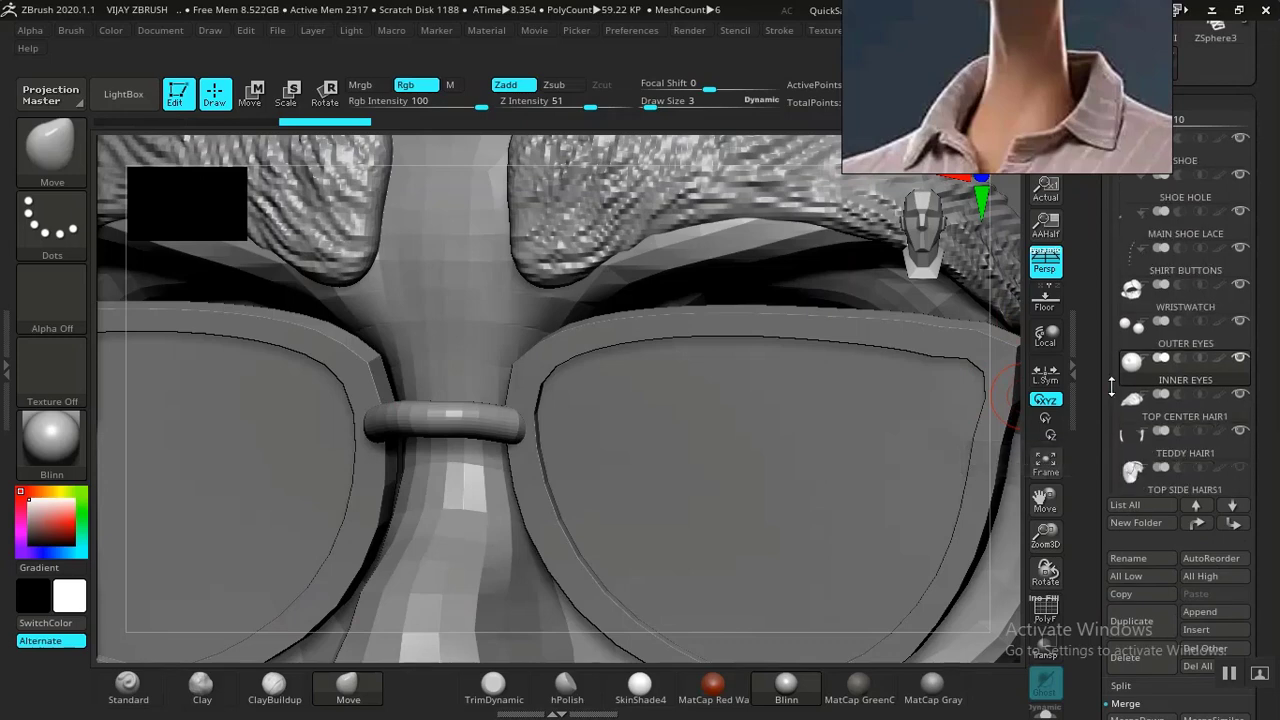
scroll(1111, 390, "down", 1)
scroll(1111, 400, "down", 1)
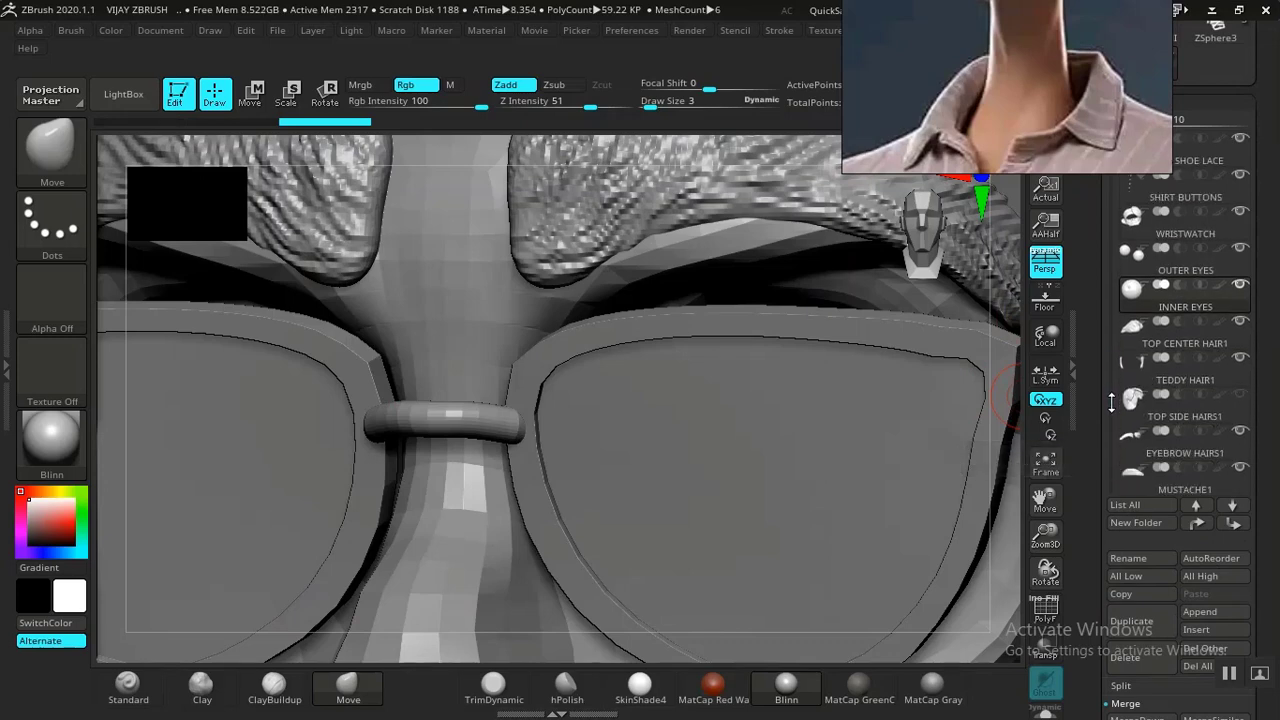
scroll(1111, 410, "down", 1)
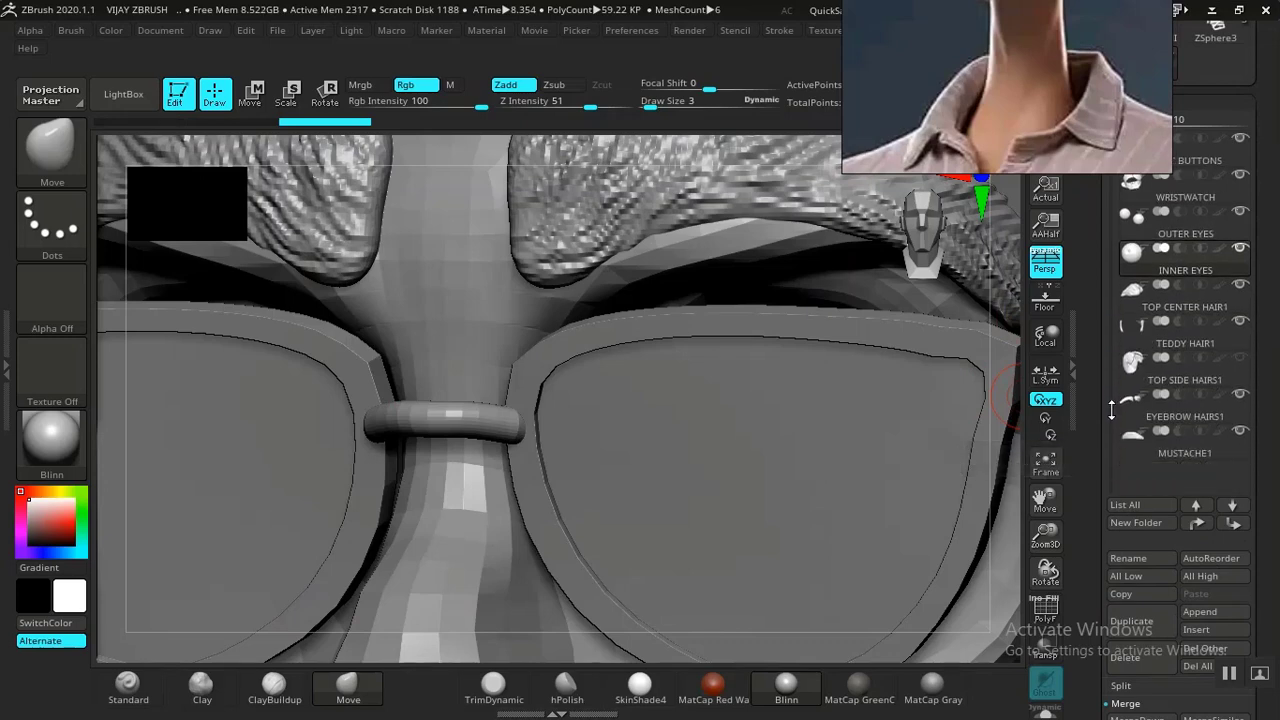
scroll(1111, 405, "up", 2)
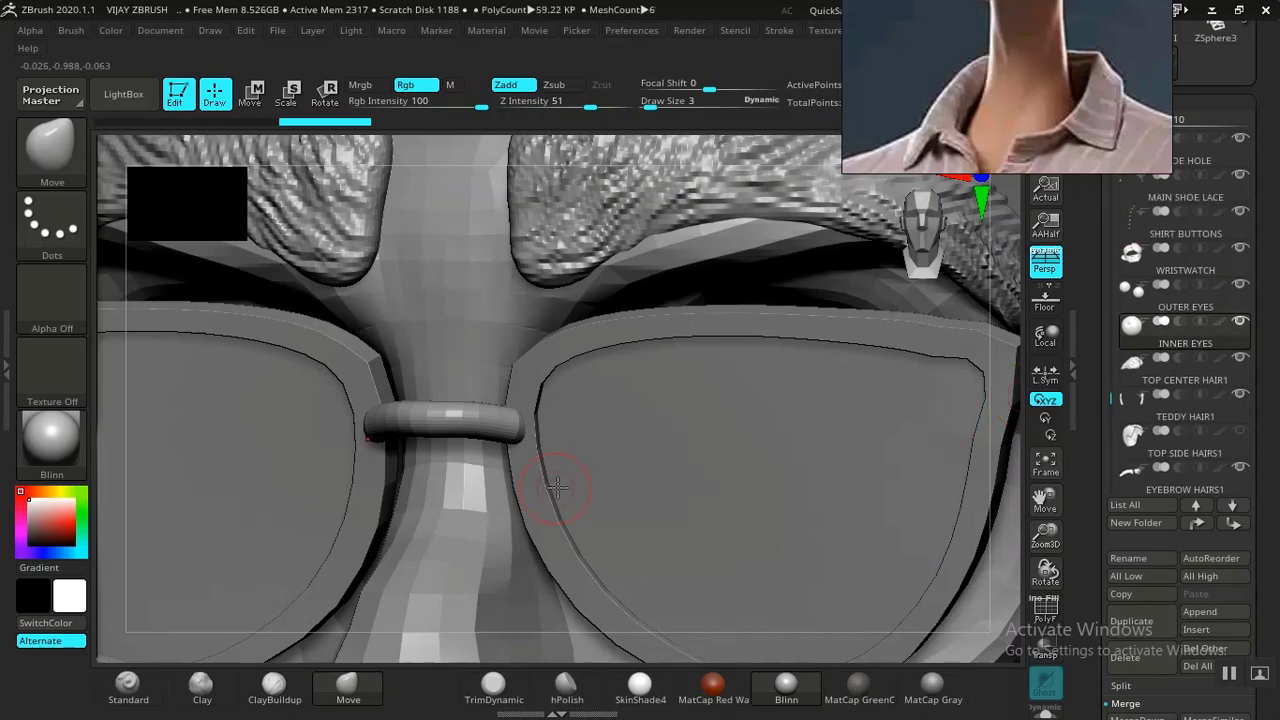
key("f")
key("ctrl")
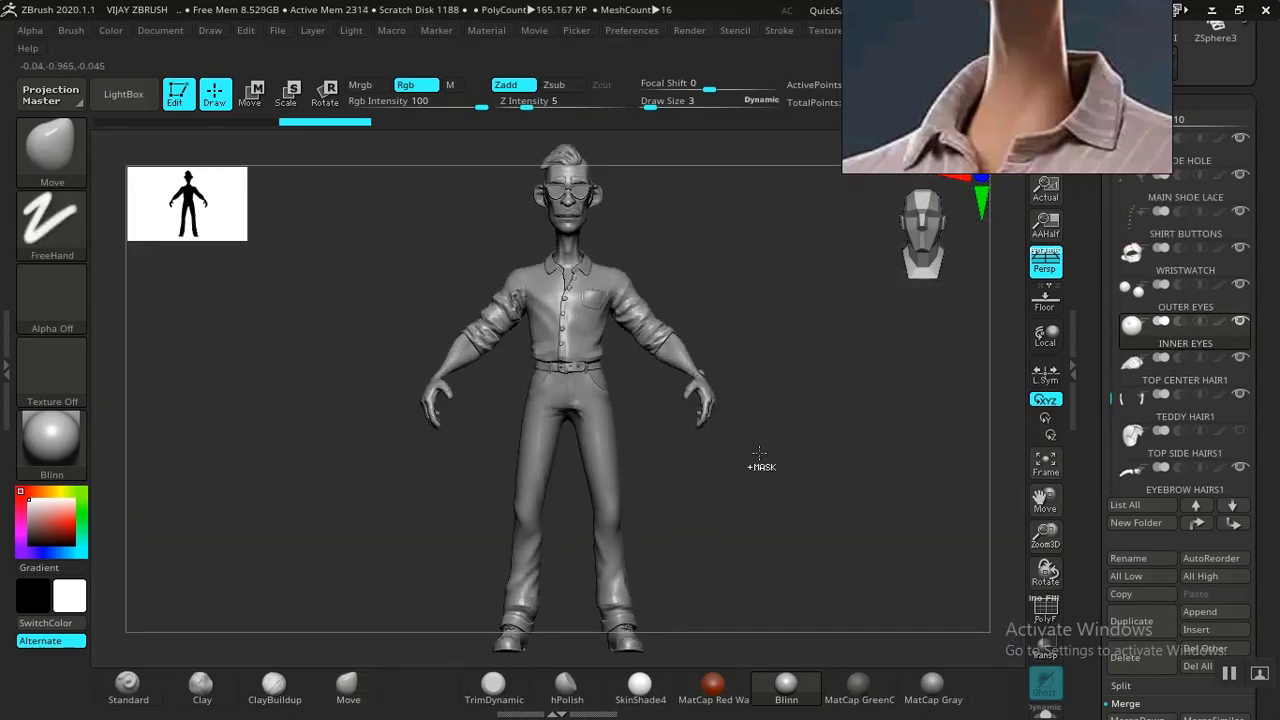
key("ctrl+s")
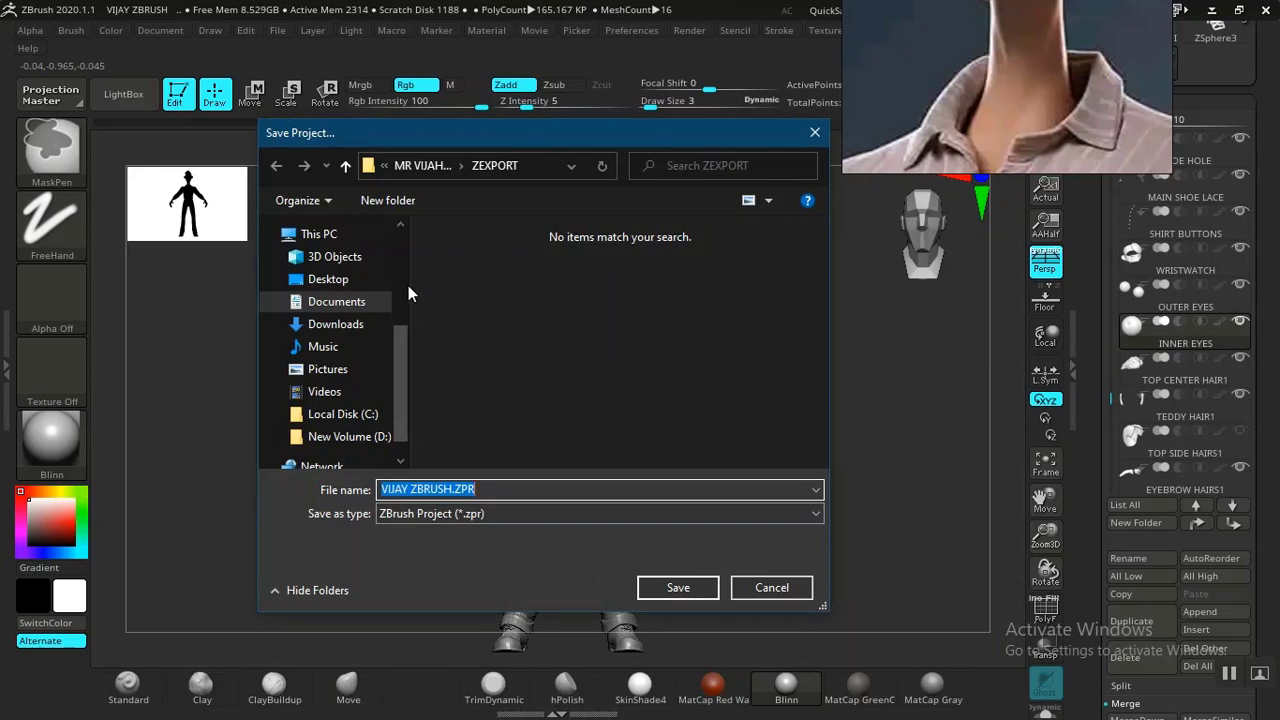
left_click(433, 164)
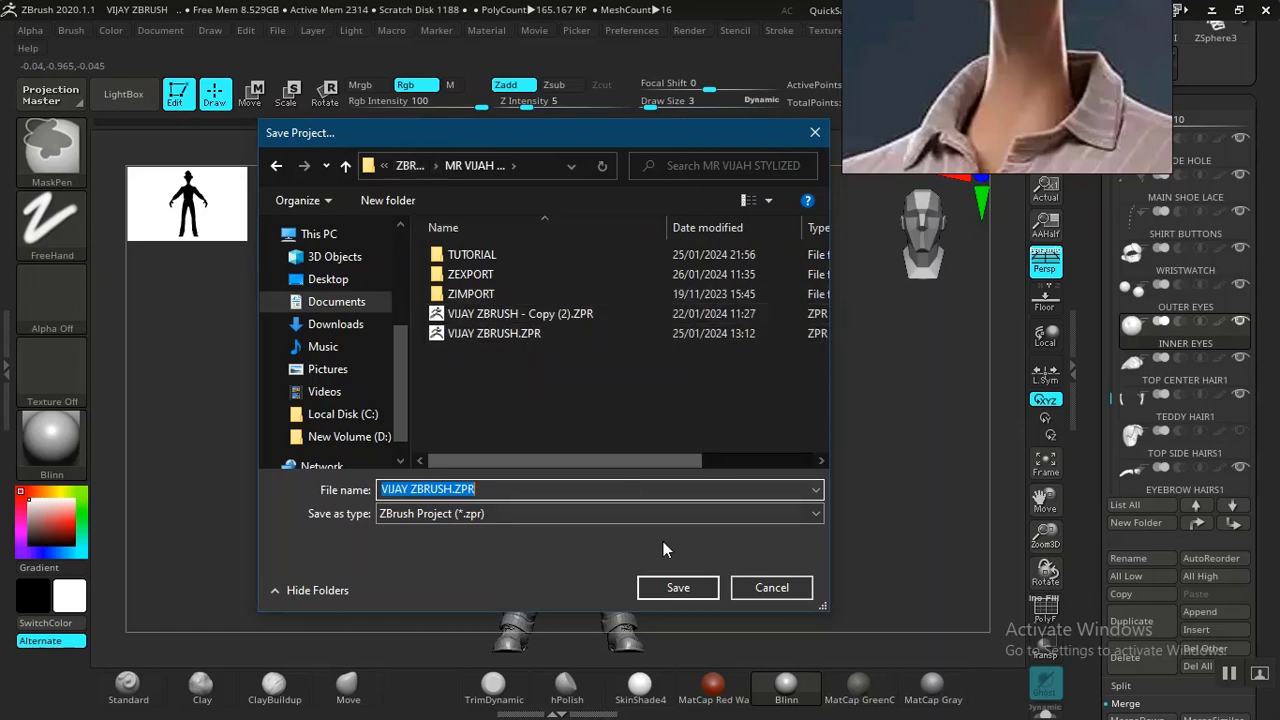
left_click(678, 587)
left_click(688, 362)
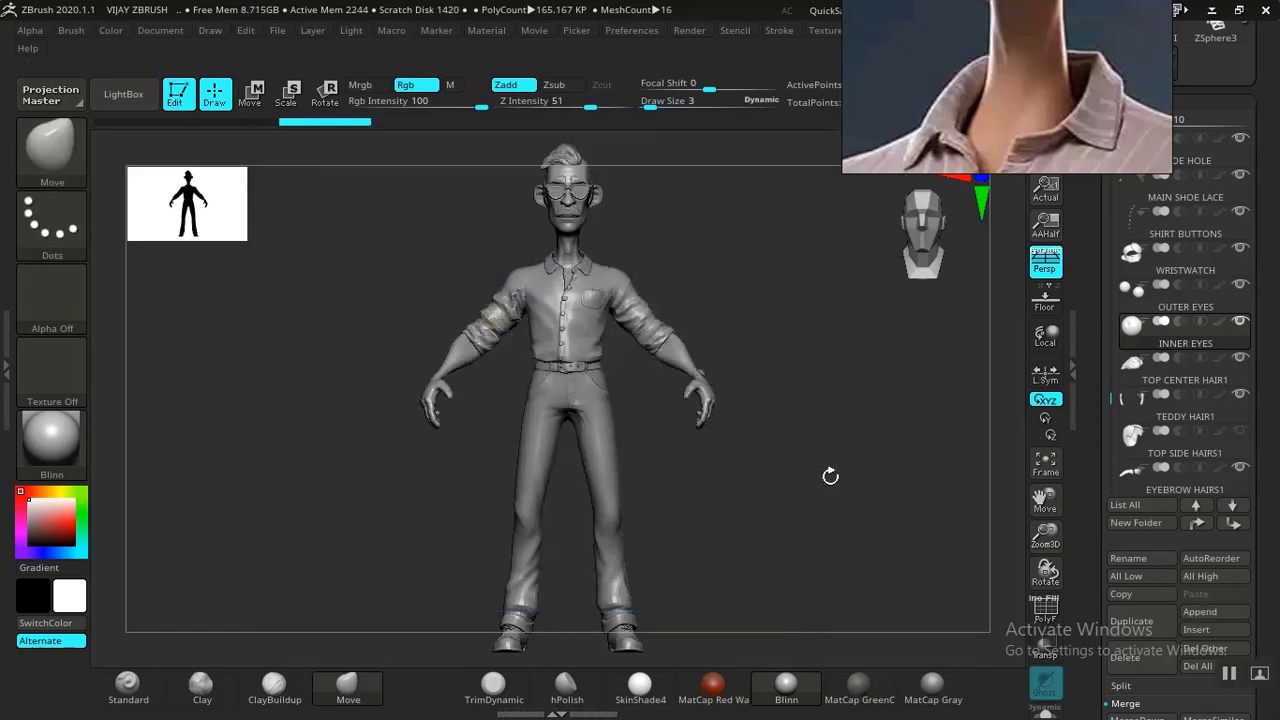
Find the VIJAH BODY subtool in the subtool list and make it active.
mouse_move(847, 466)
left_mouse_down()
mouse_move(852, 438)
mouse_move(828, 446)
mouse_move(912, 562)
left_mouse_up()
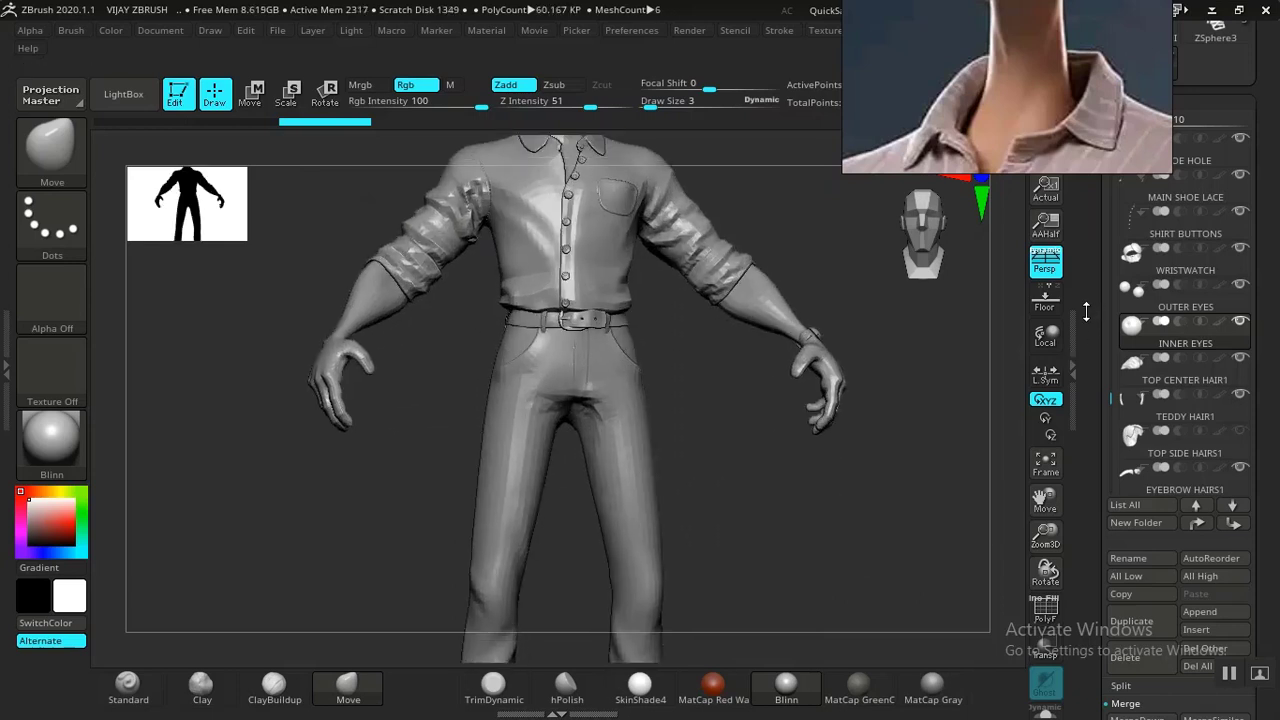
scroll(1086, 312, "up", 4)
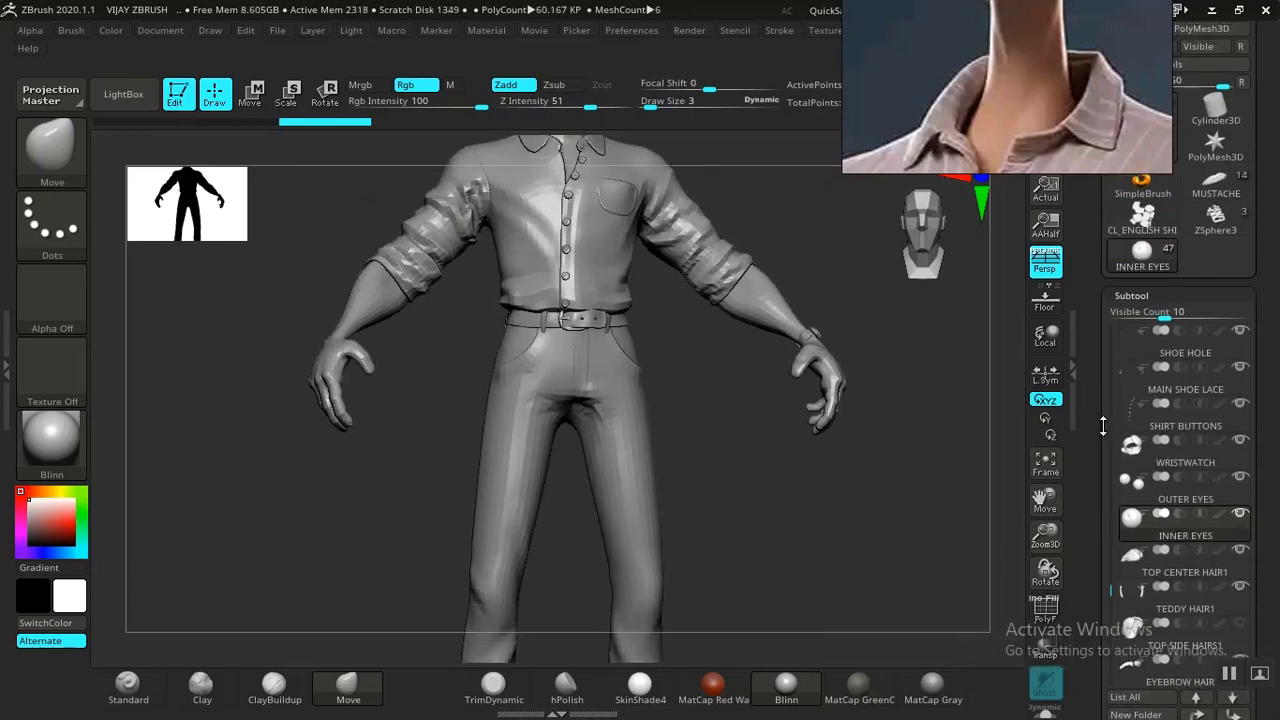
left_click_drag(1105, 404, 1097, 489)
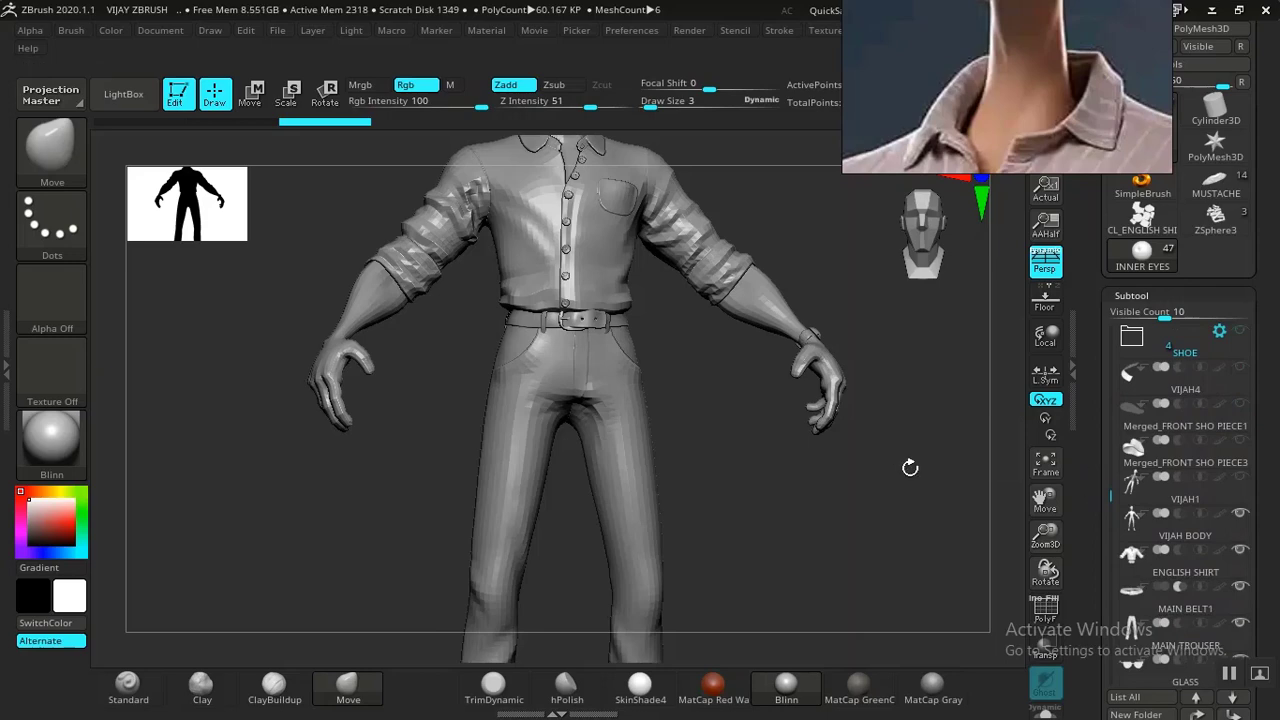
left_click_drag(907, 502, 866, 616, "alt")
left_click_drag(926, 457, 1046, 506, "alt")
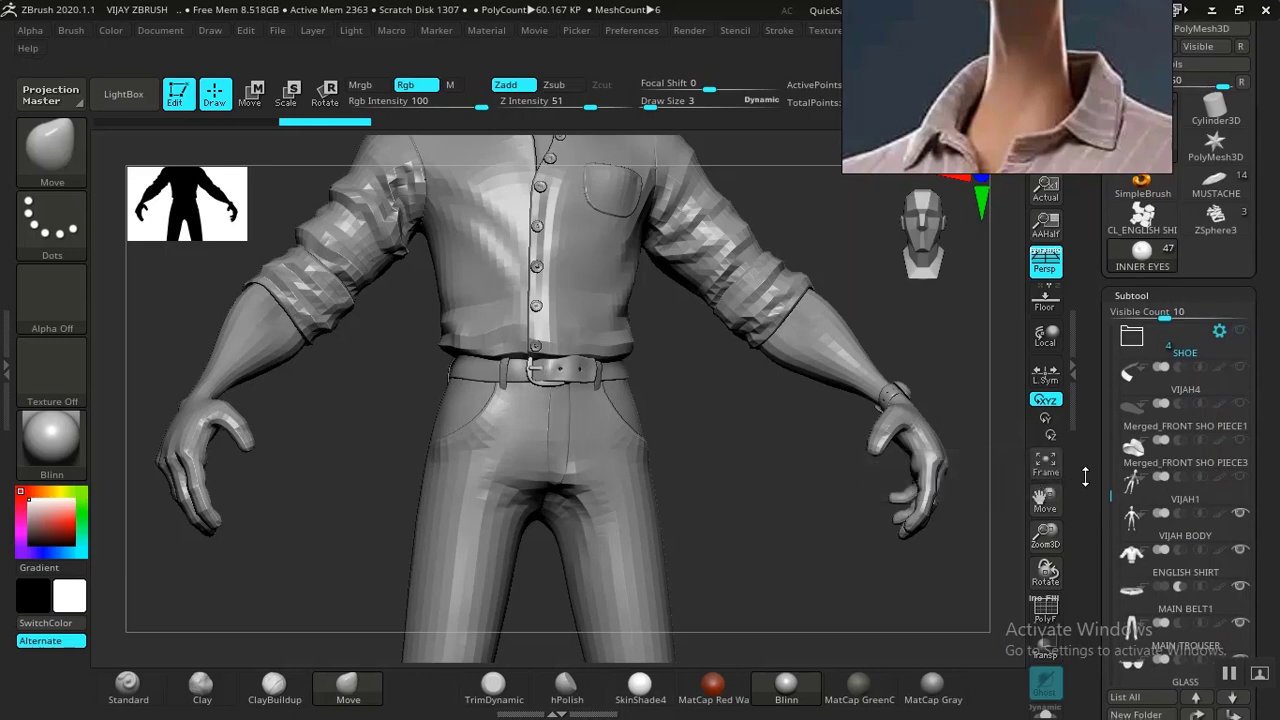
left_click(1151, 536)
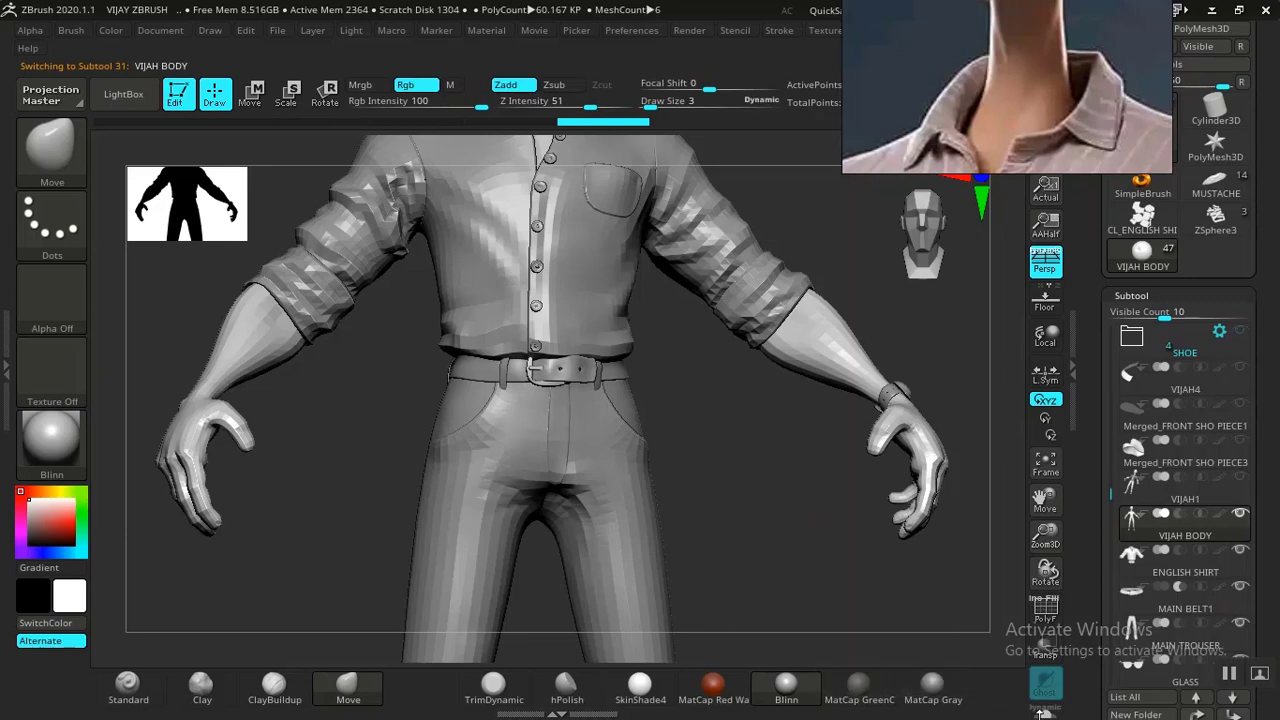
Raise ENGLISH SHIRT to a higher subdivision level and bring VIJAH BODY up to subdivision level 3.
left_click_drag(814, 500, 728, 433)
left_click(627, 387, "alt")
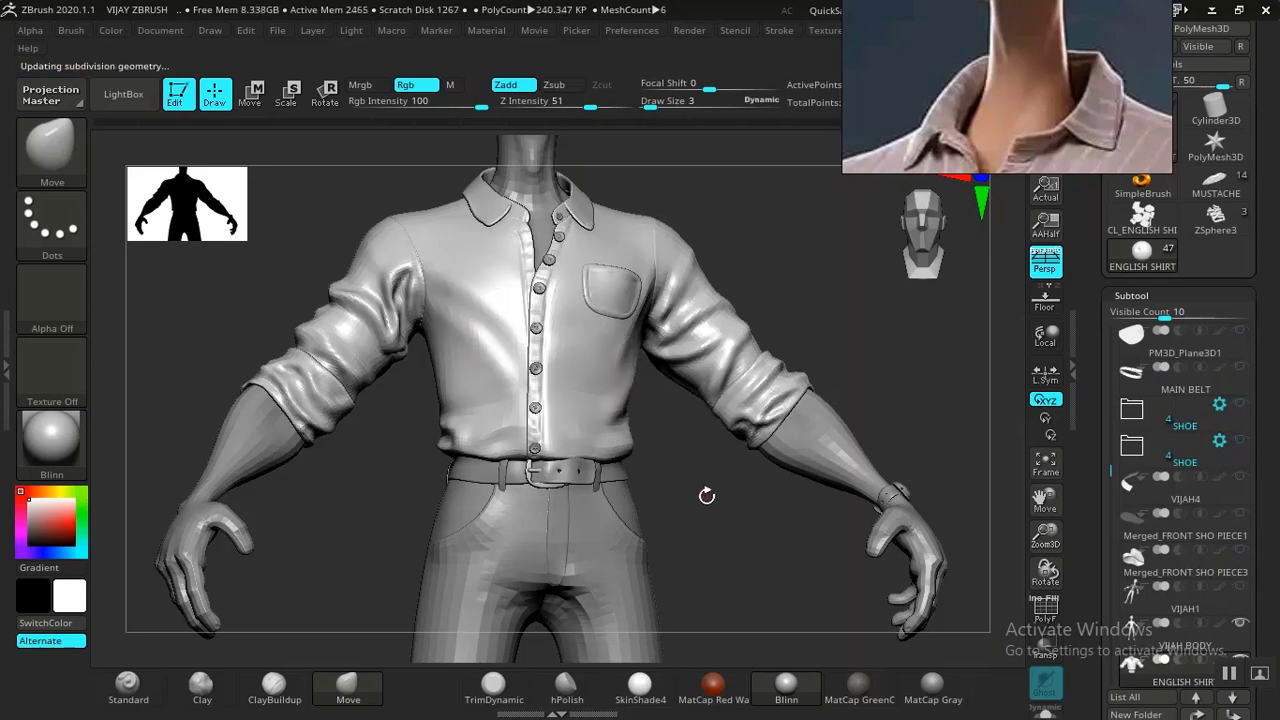
left_click_drag(707, 496, 740, 500, "alt")
left_click(880, 432, "alt")
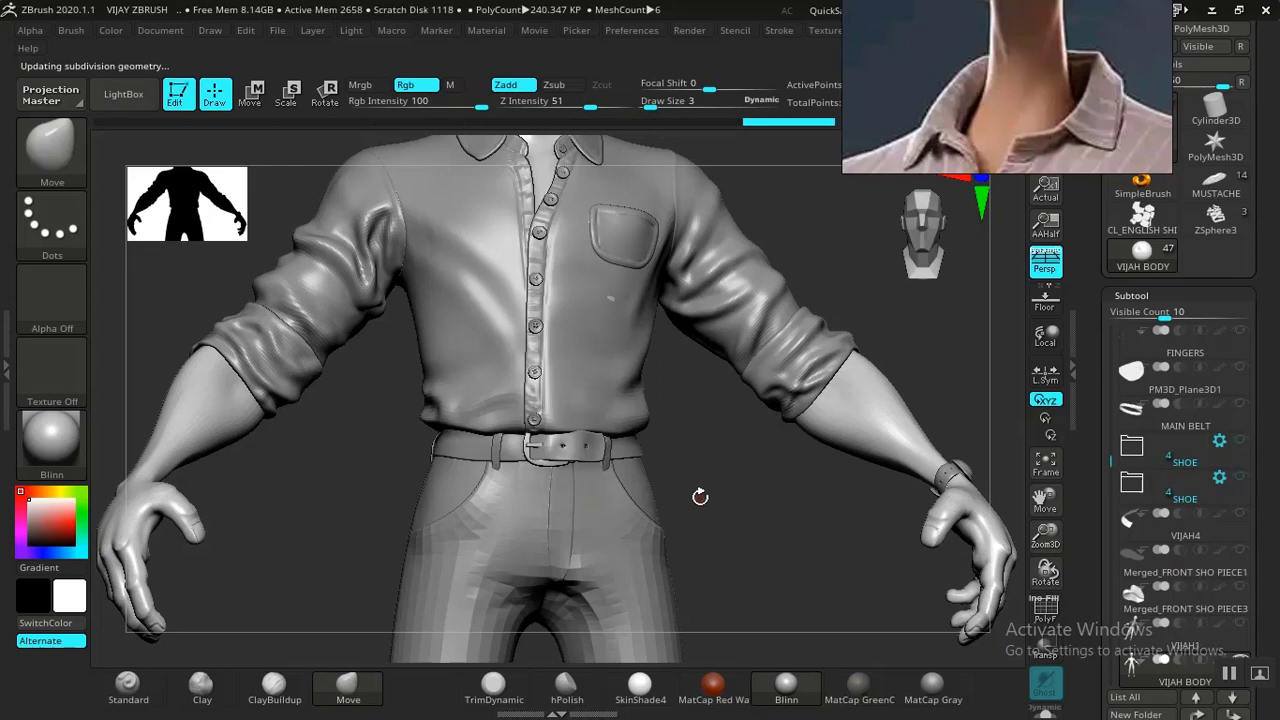
right_click_drag(737, 491, 706, 594, "ctrl")
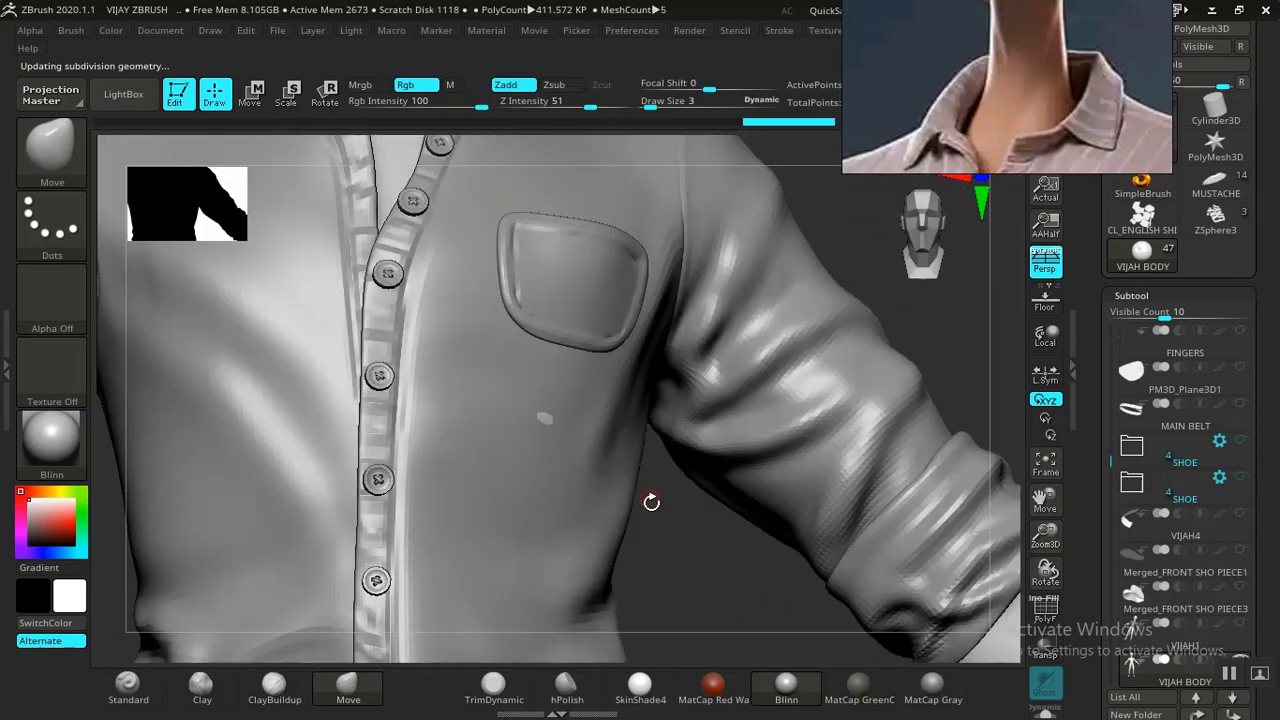
Make ENGLISH SHIRT active and remove the small spot below the chest pocket, using a Draw Size of 26.
left_click_drag(651, 502, 560, 452)
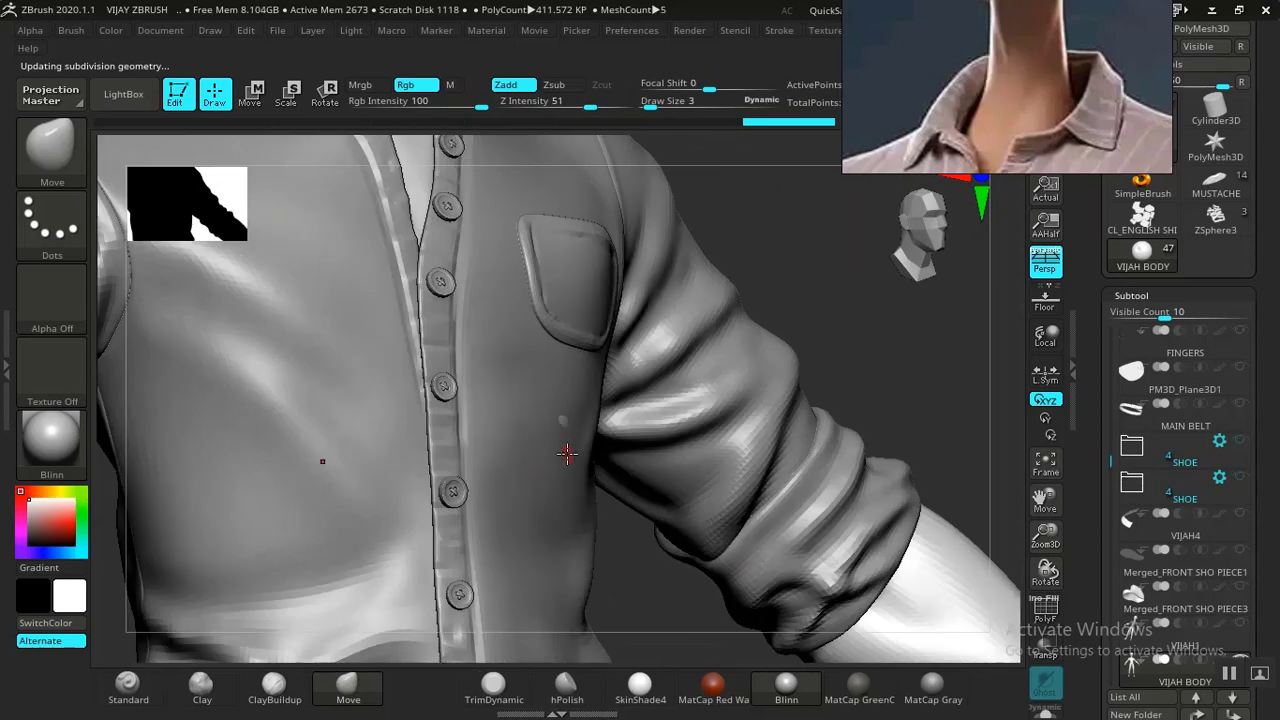
left_click(547, 483, "alt")
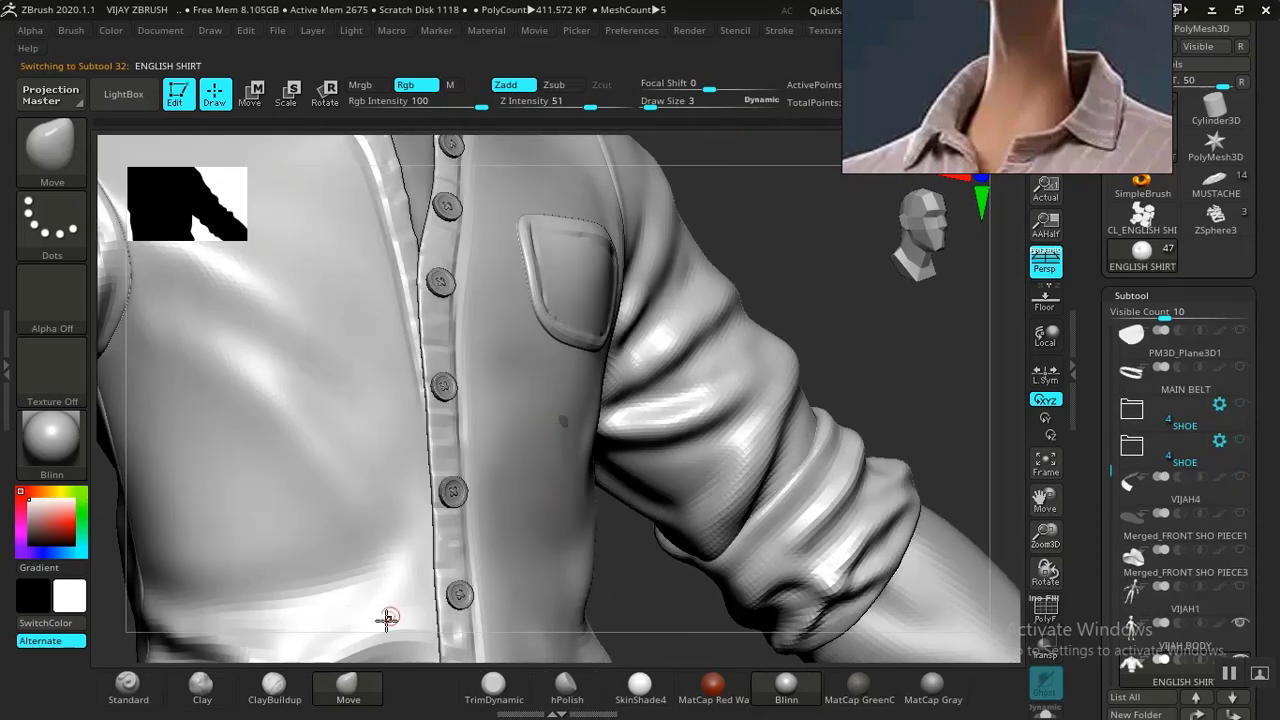
key("bracketright")
key("bracketright")
key("bracketright")
key("bracketright")
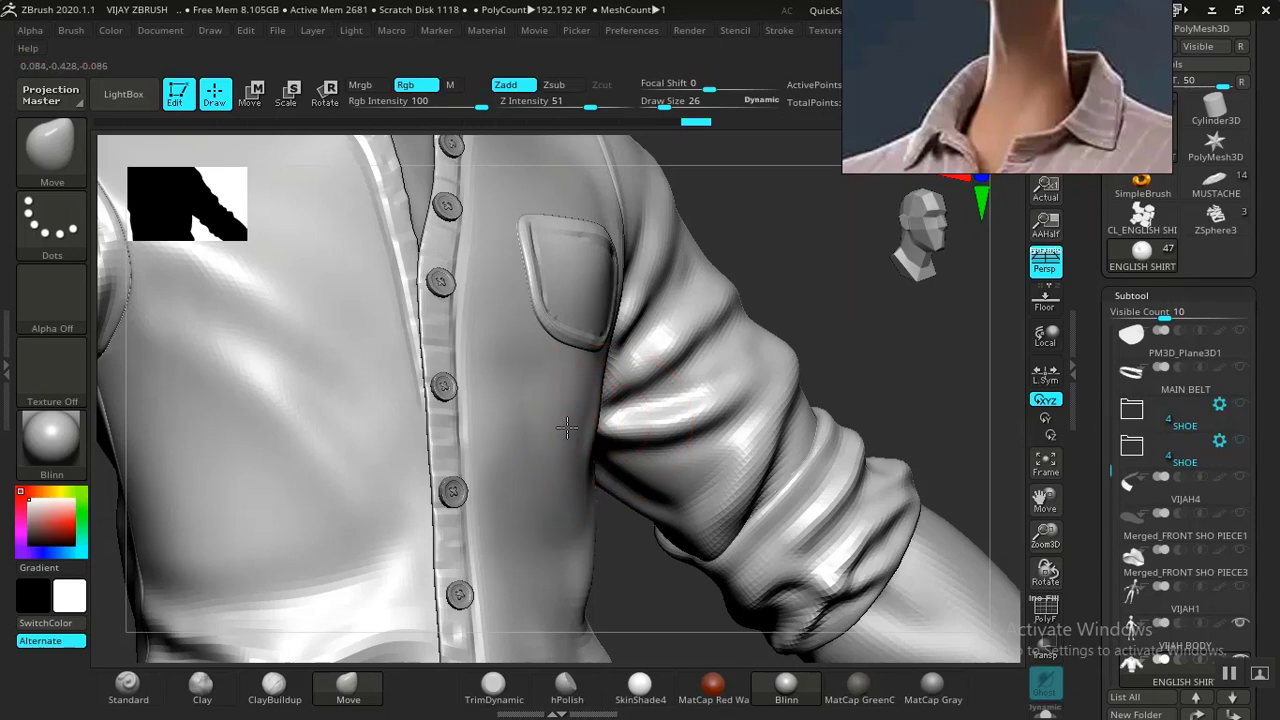
Check the shirt from front and back, and isolate the VIJAH BODY subtool in Solo mode.
left_click_drag(823, 329, 729, 337)
left_click_drag(909, 343, 744, 447)
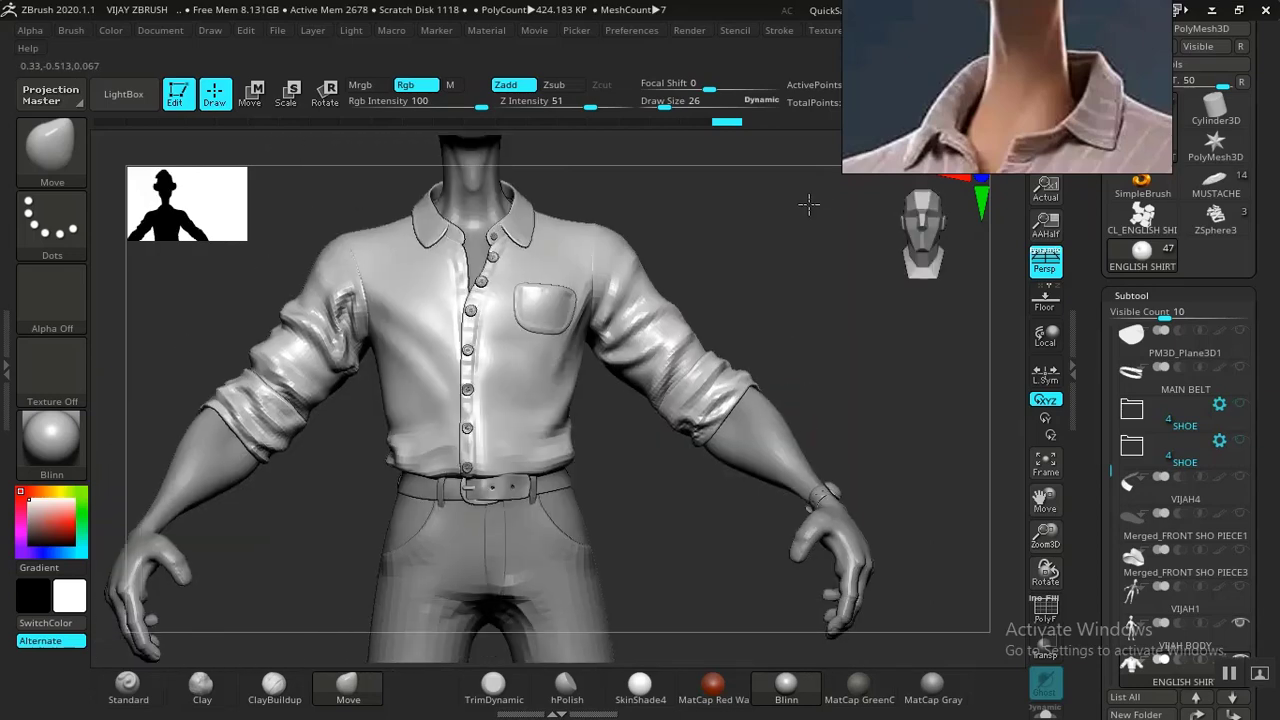
left_click_drag(700, 480, 559, 528)
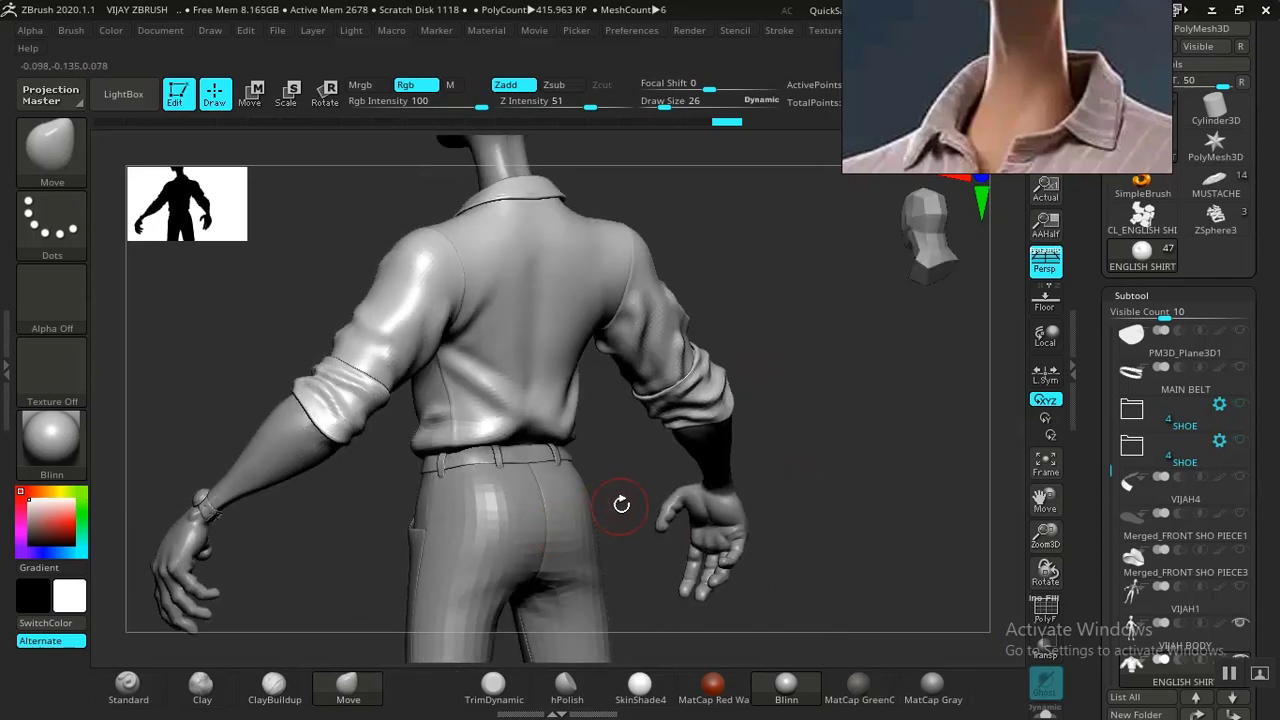
left_click_drag(636, 504, 765, 519)
left_click_drag(864, 371, 858, 520, "alt")
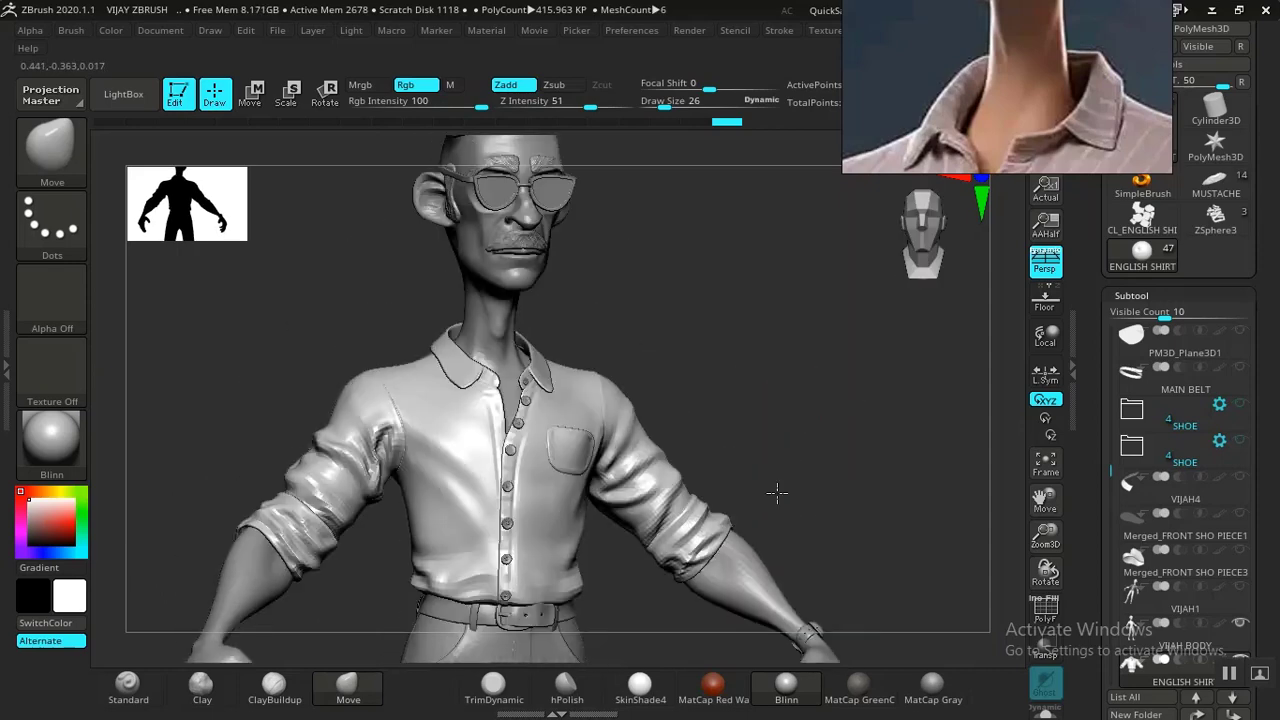
left_click(487, 305, "alt")
left_click_drag(685, 379, 840, 480)
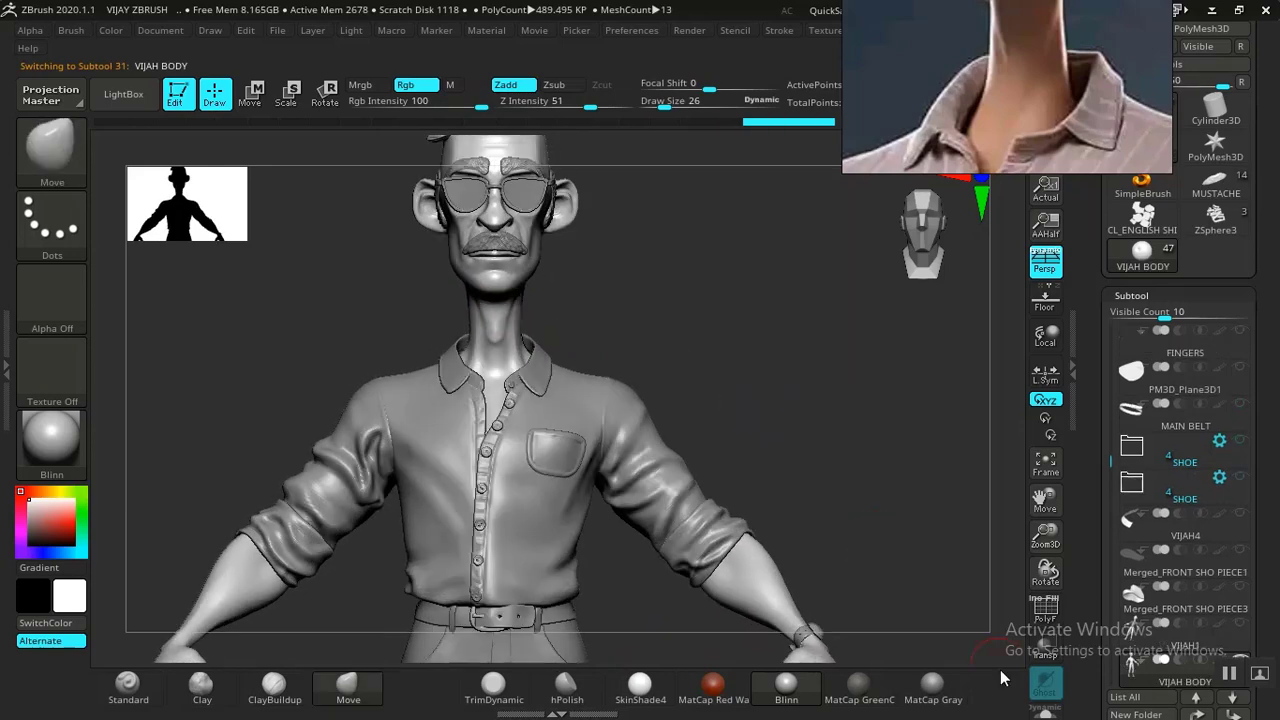
left_click(1046, 714)
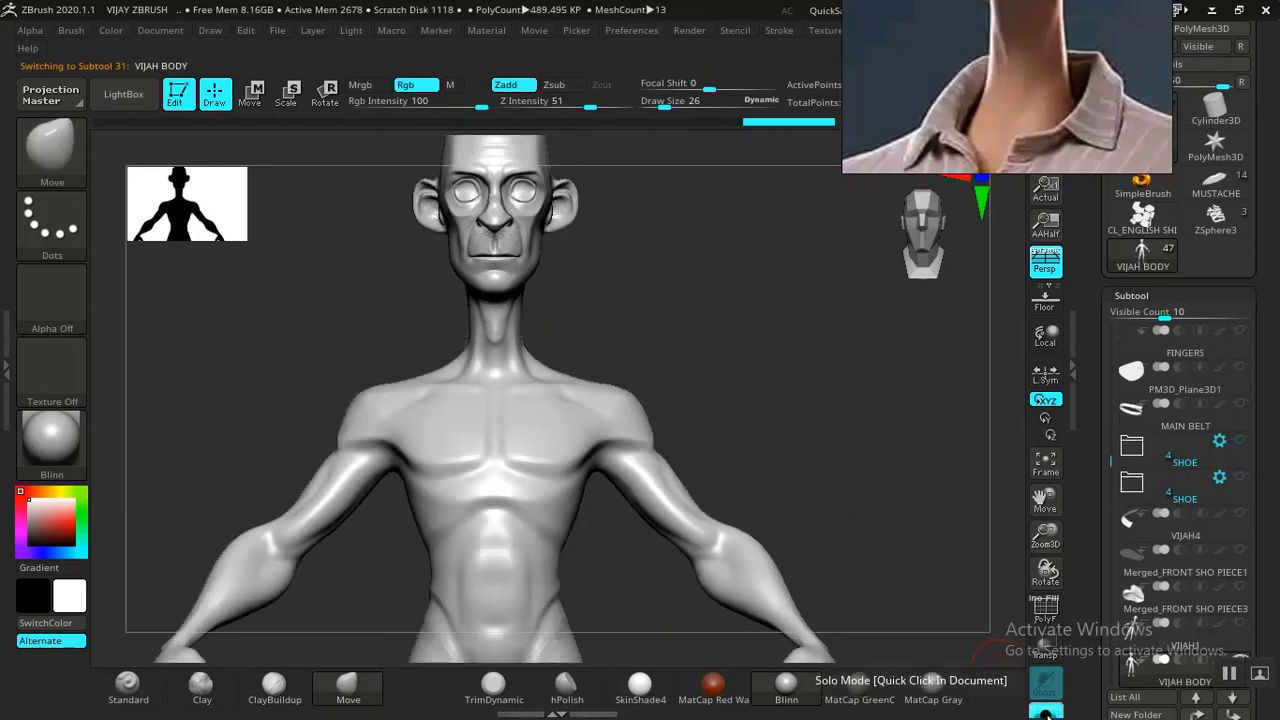
left_click_drag(847, 402, 894, 462, "alt")
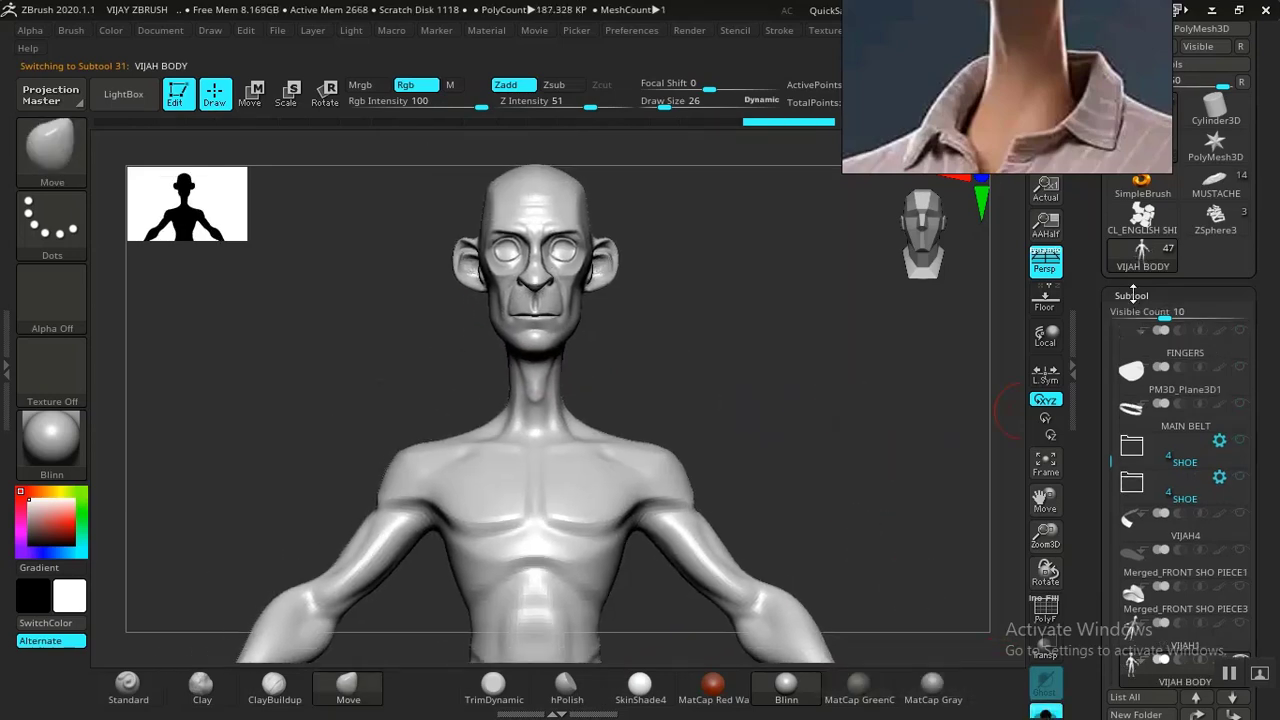
Move the reference image clear of the tool settings and set VIJAH BODY's subdivision level to 1.
left_click(1132, 295)
left_click(1132, 295)
left_click_drag(1004, 112, 262, 376)
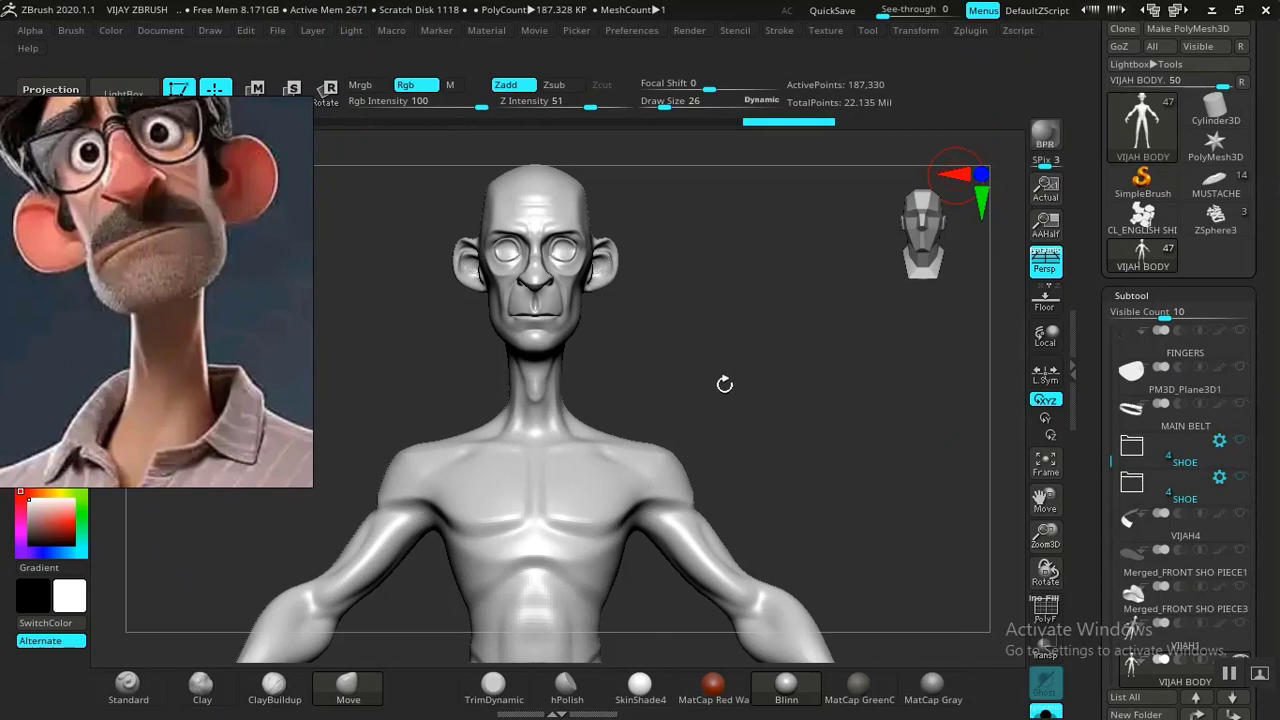
left_click_drag(724, 384, 831, 392)
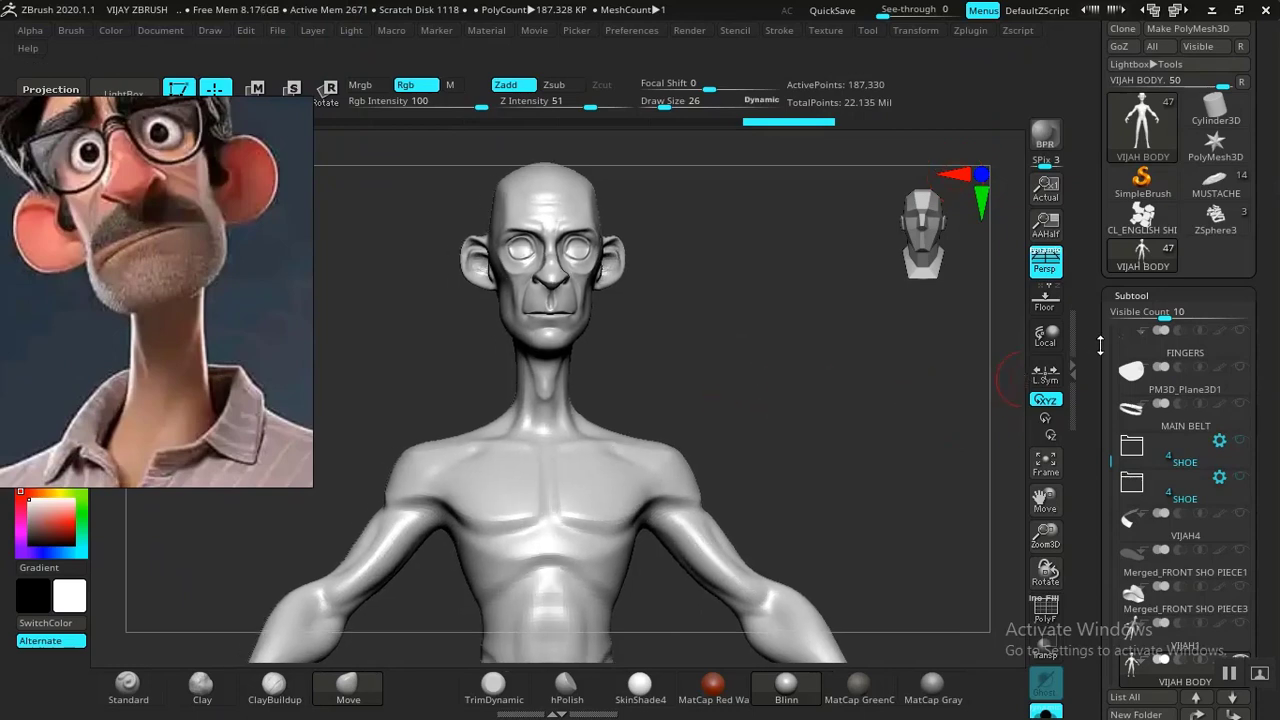
left_click(1131, 295)
left_click(1137, 318)
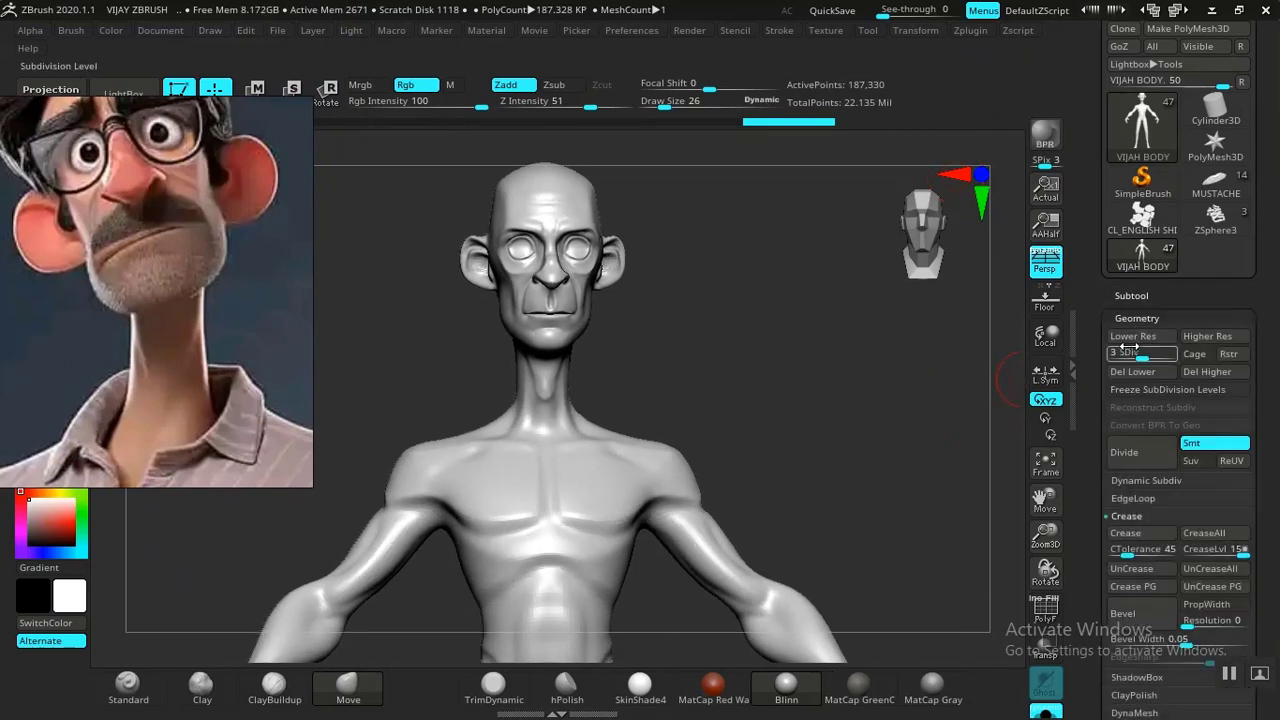
left_click_drag(1130, 348, 1110, 348)
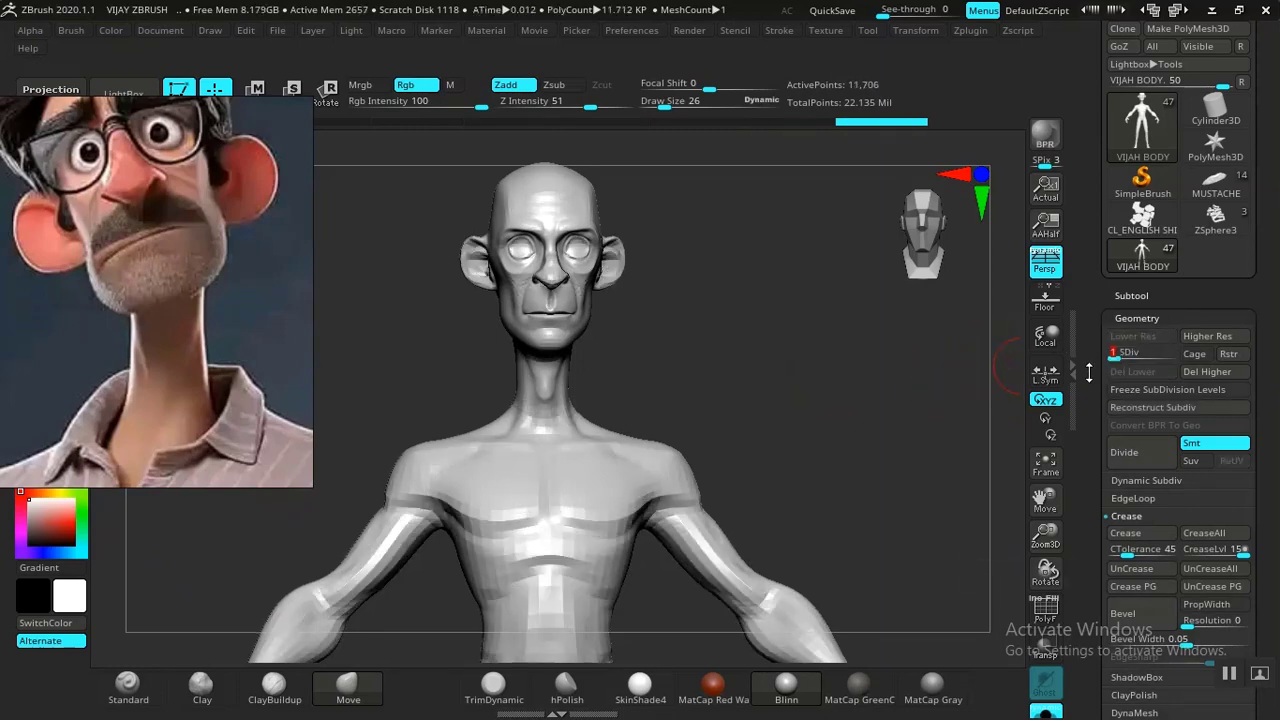
Examine the UV Map size options and the Normal Map settings for VIJAH BODY, leaving the Normal Map settings open.
left_click_drag(1086, 393, 1106, 221)
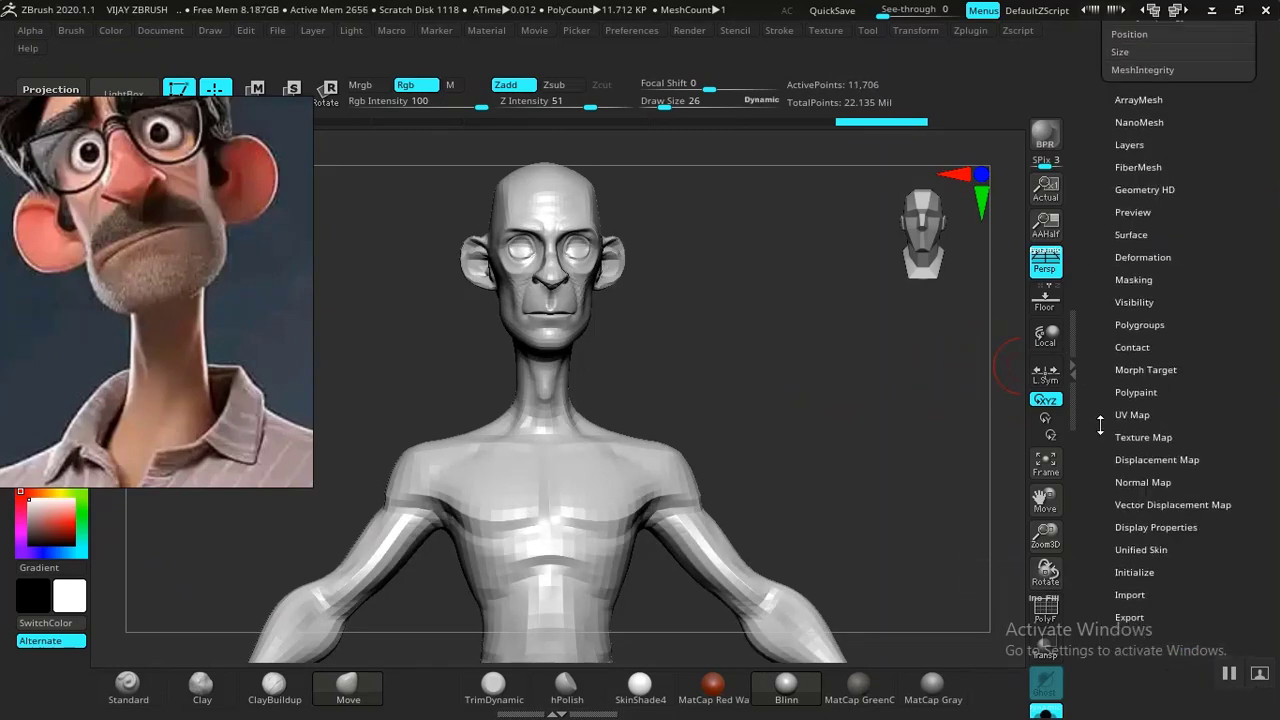
left_click_drag(1100, 425, 1116, 396)
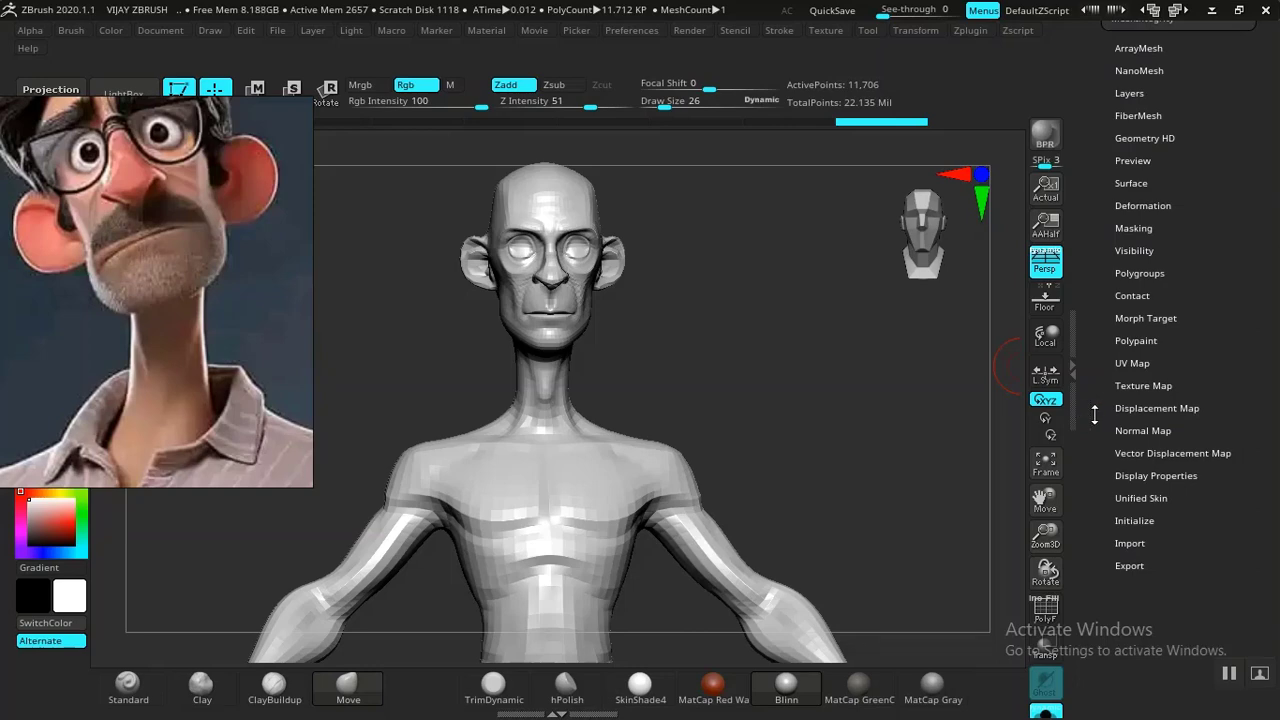
left_click(1123, 430)
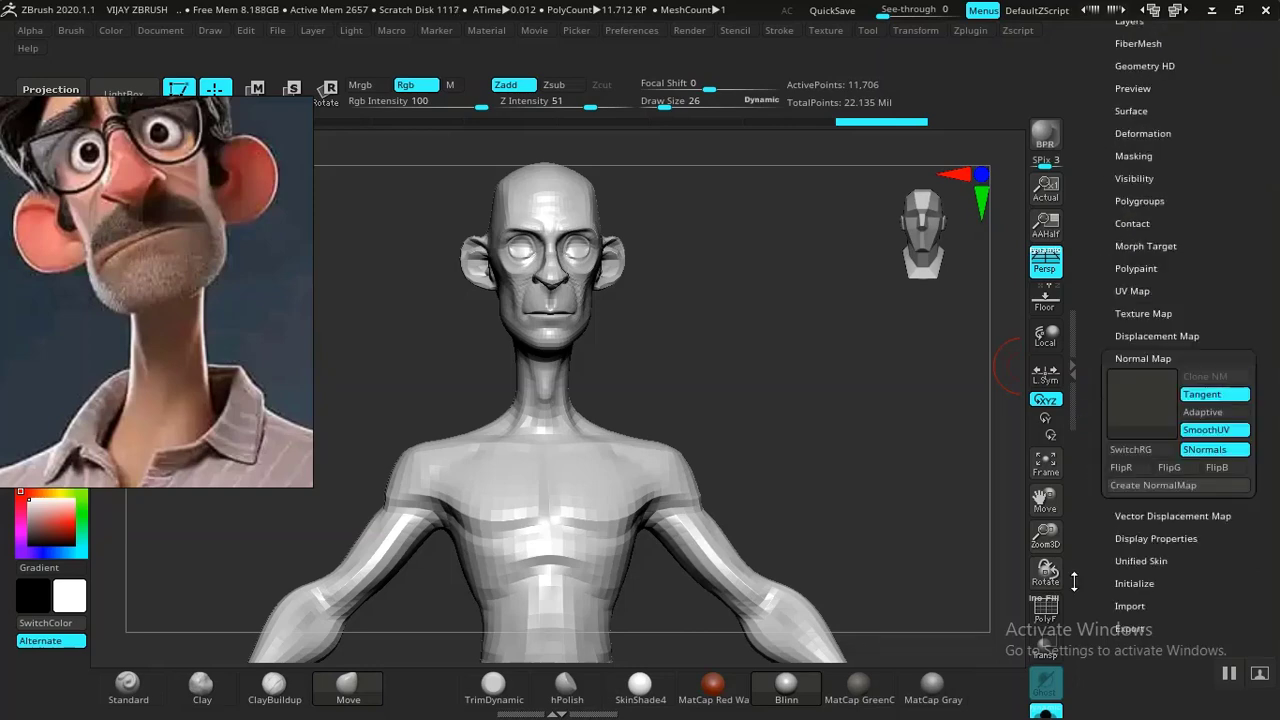
left_click(1136, 301)
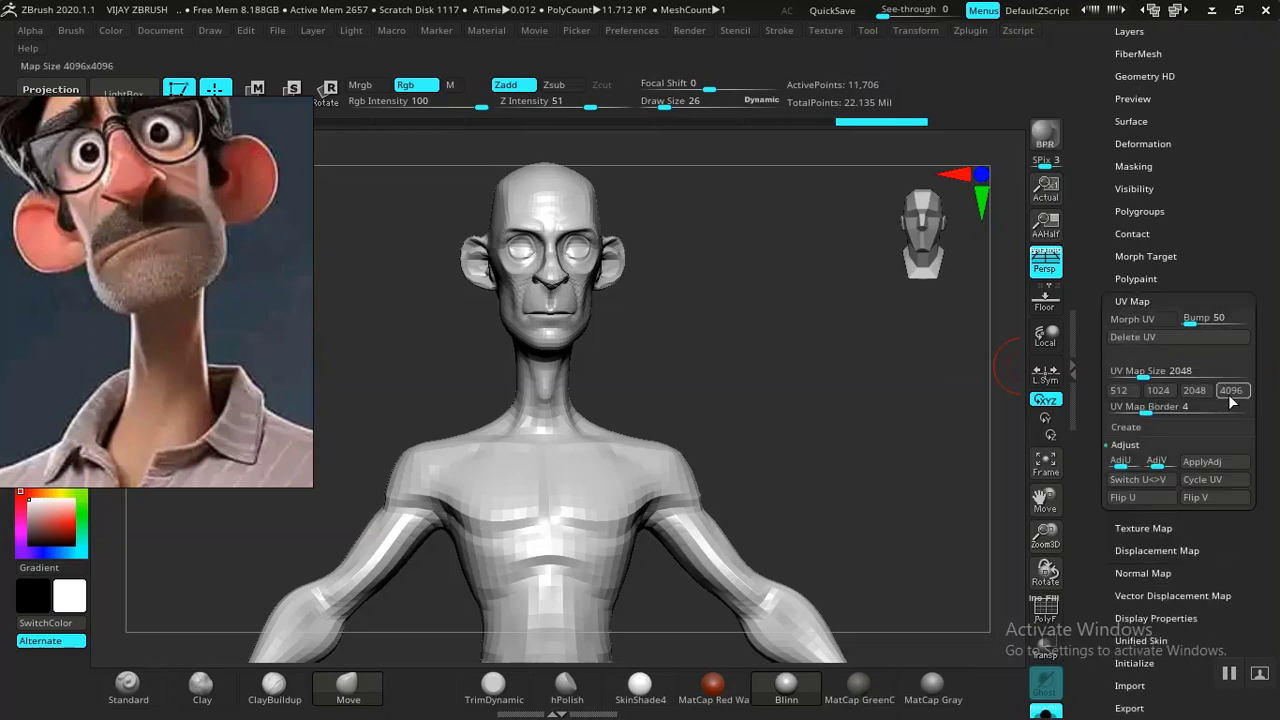
left_click(1134, 301)
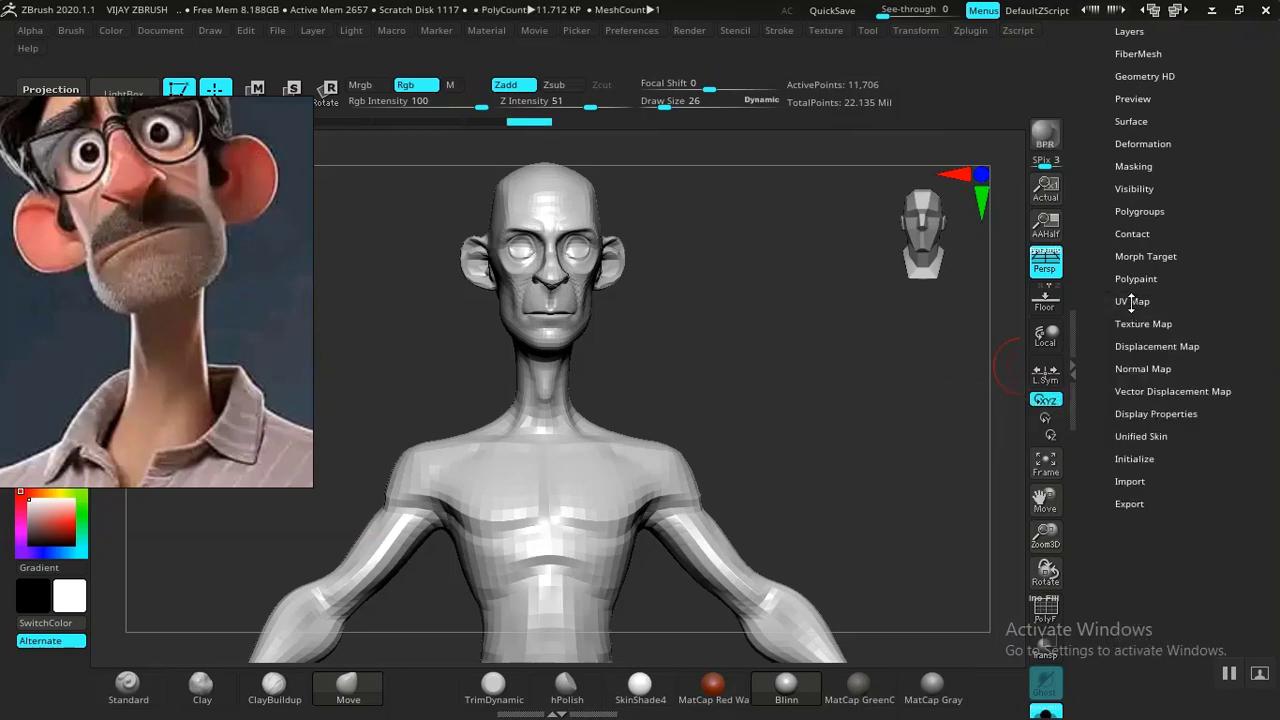
left_click(1132, 301)
left_click(1131, 302)
left_click(1129, 369)
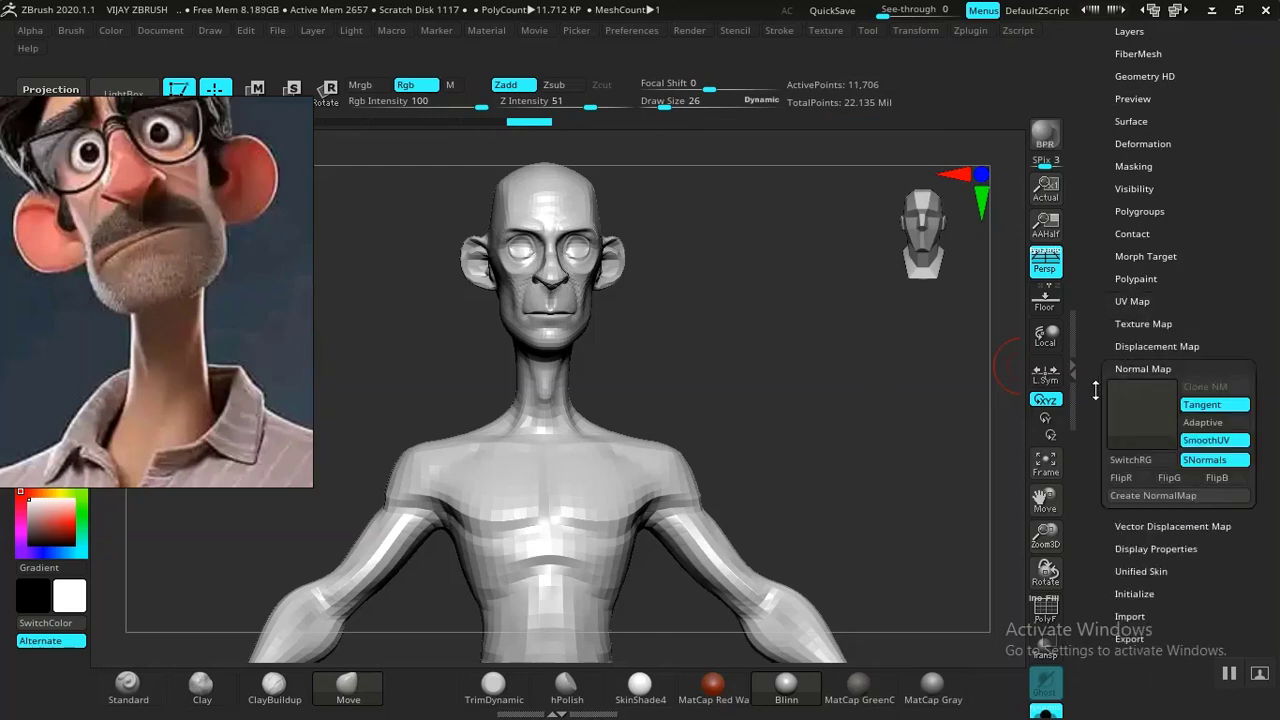
Create the normal map for VIJAH BODY with the Tangent, SmoothUV and SNormals options enabled.
left_click_drag(1095, 392, 1105, 328)
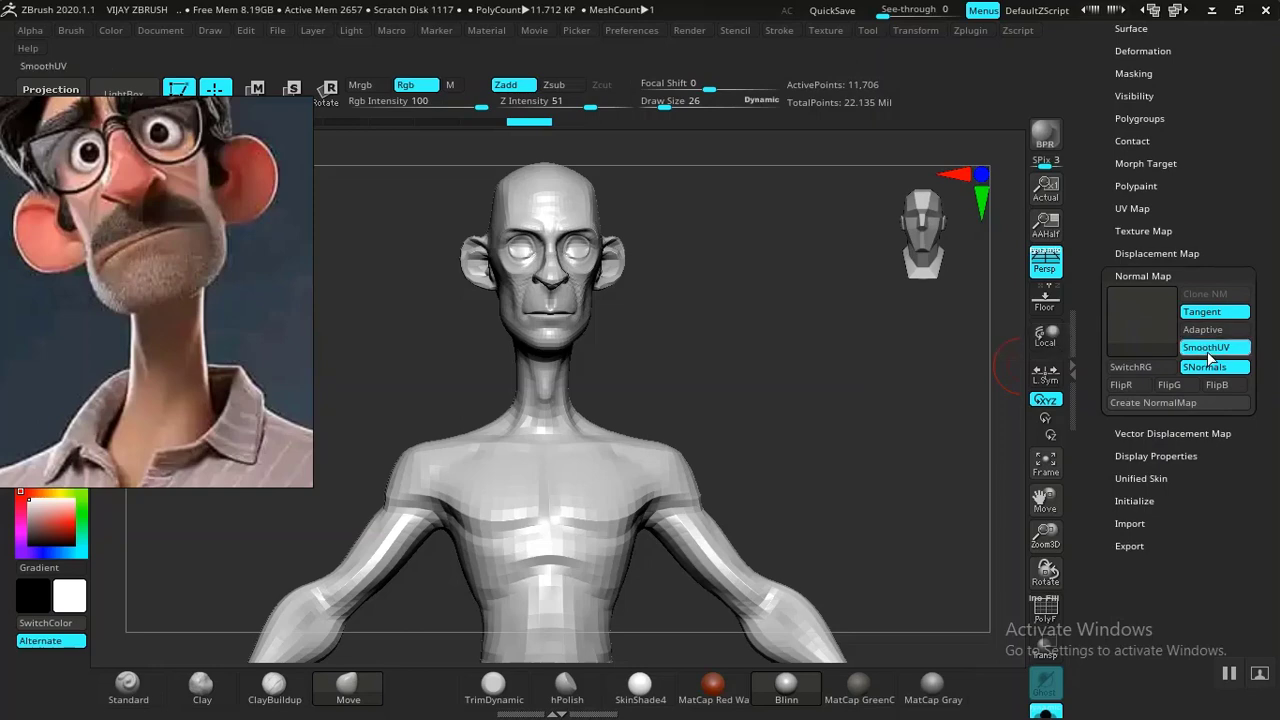
left_click(1138, 404)
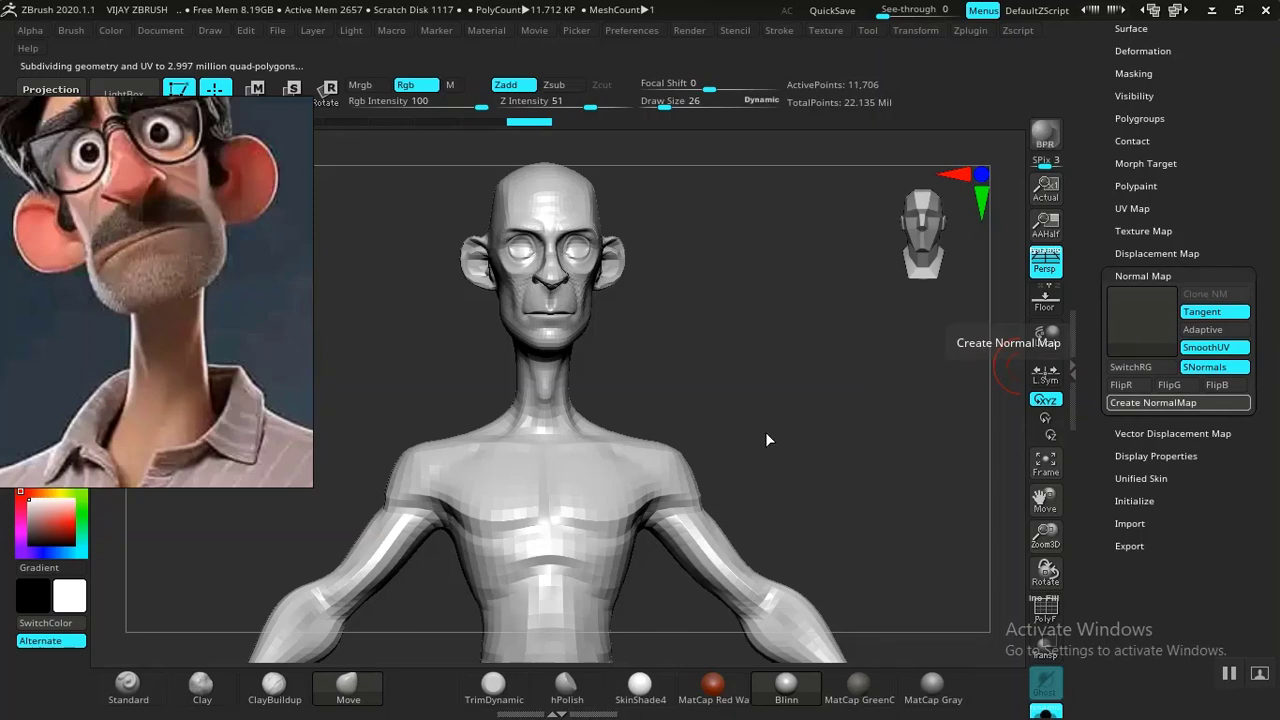
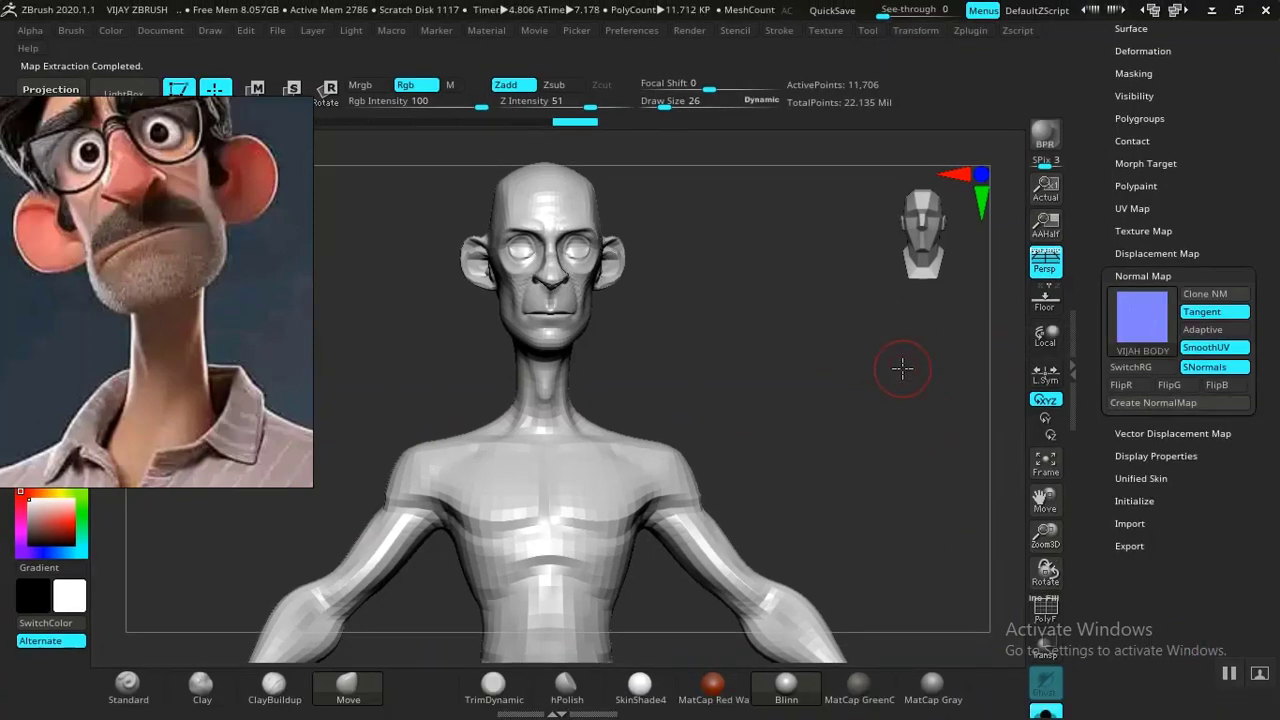
mouse_move(1147, 325)
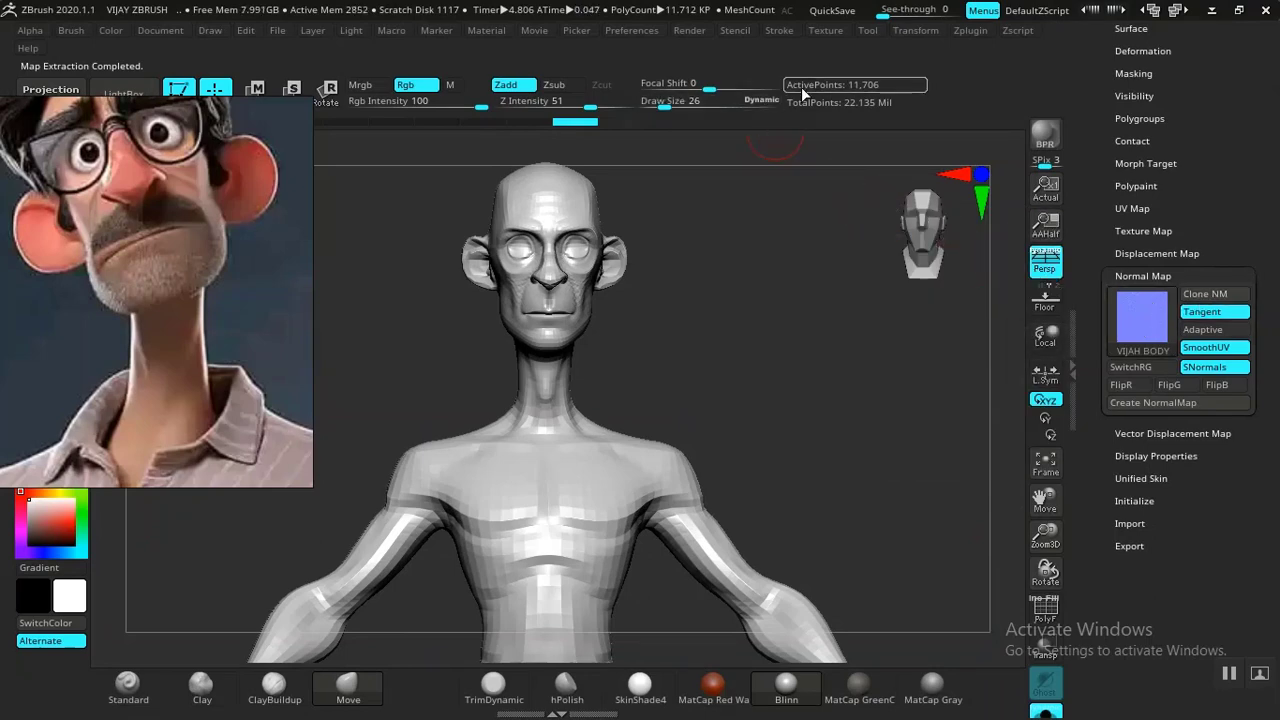
Start exporting the VIJAH BODY normal map texture and create a folder named ZMAP inside the ZEXPORT folder.
left_click(834, 31)
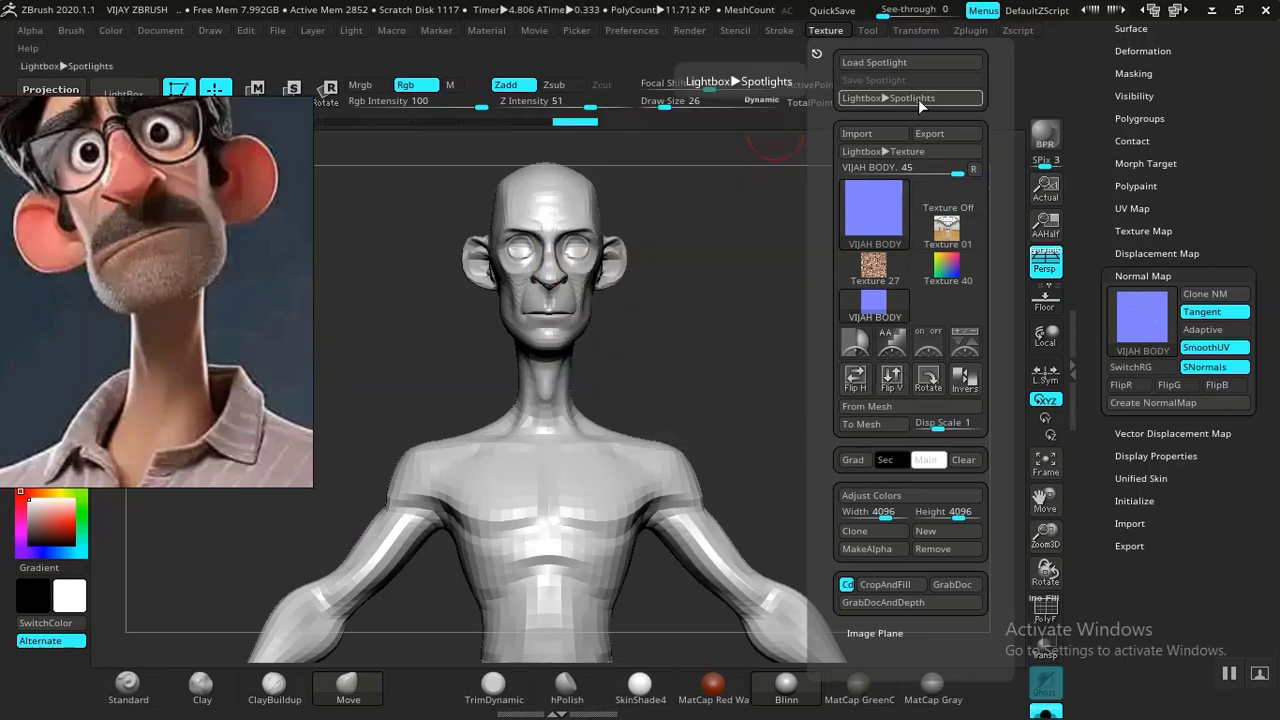
left_click(922, 134)
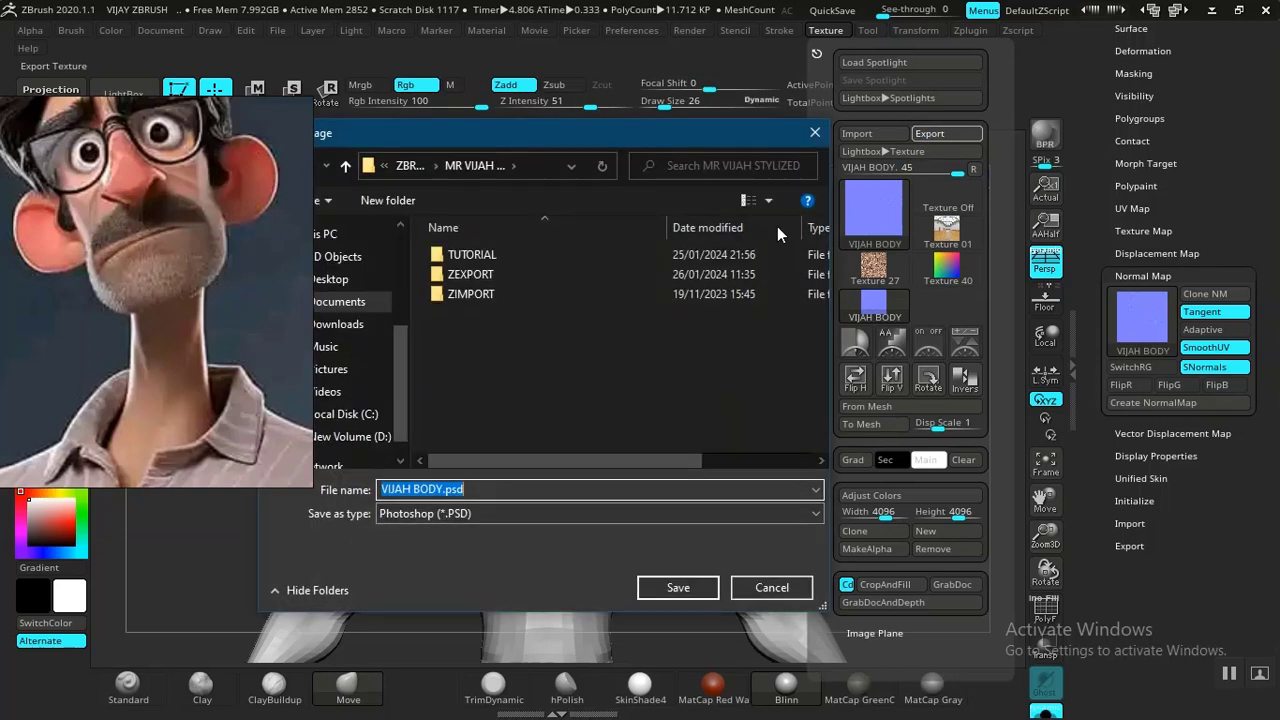
double_click(521, 281)
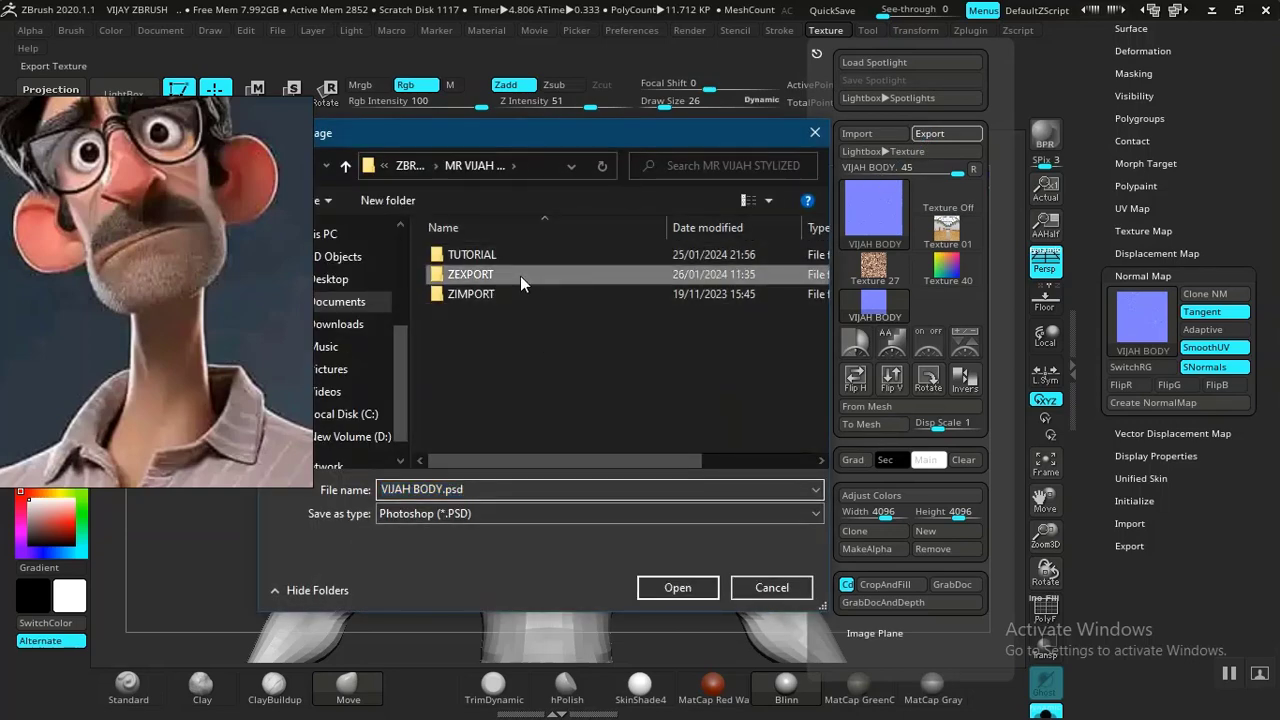
left_click_drag(545, 145, 670, 145)
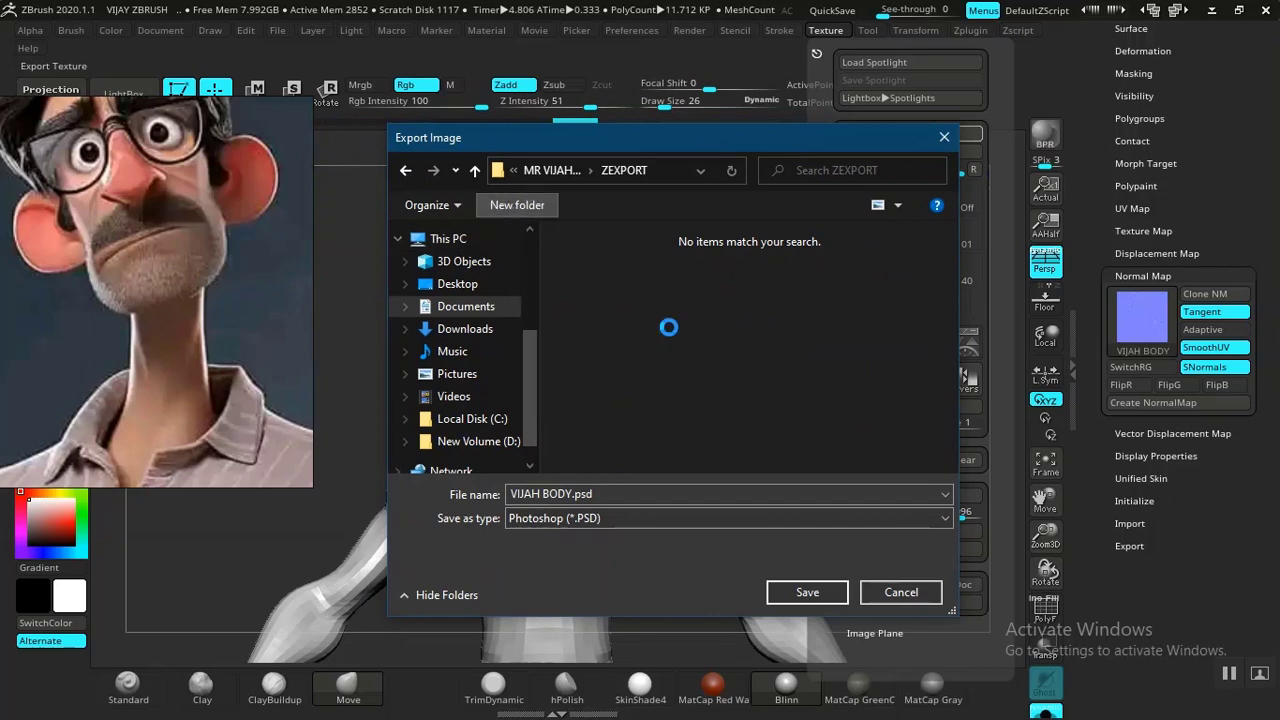
type("zma")
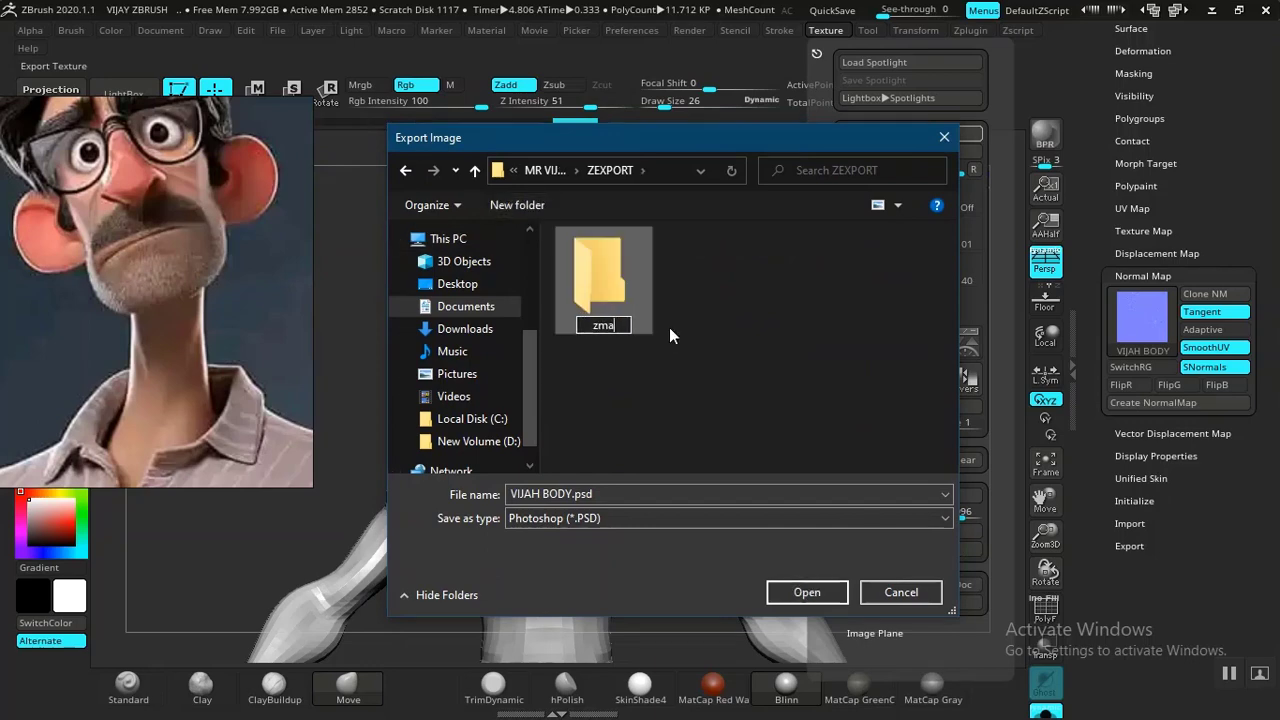
key("BackSpace")
key("BackSpace")
key("BackSpace")
type("ZMAP")
key("Return")
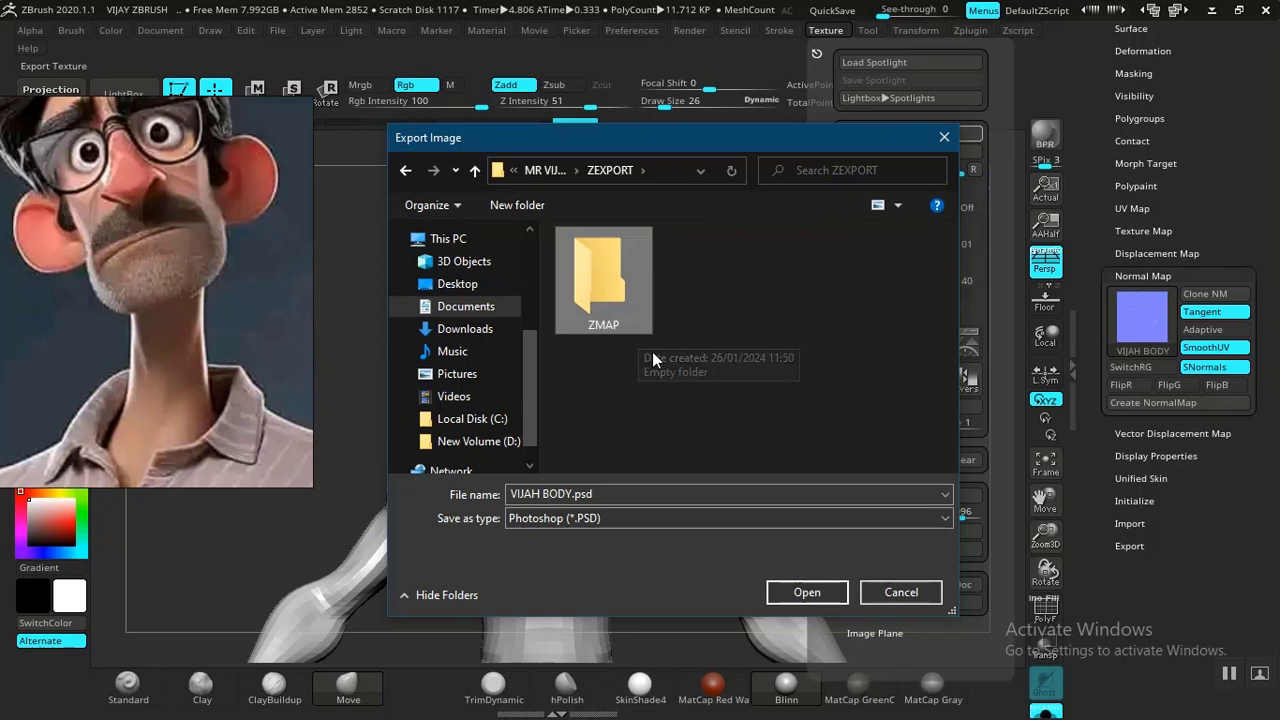
Save the normal map in the ZMAP folder in PNG format as VIJAH BODY.png.
double_click(612, 279)
left_click(614, 520)
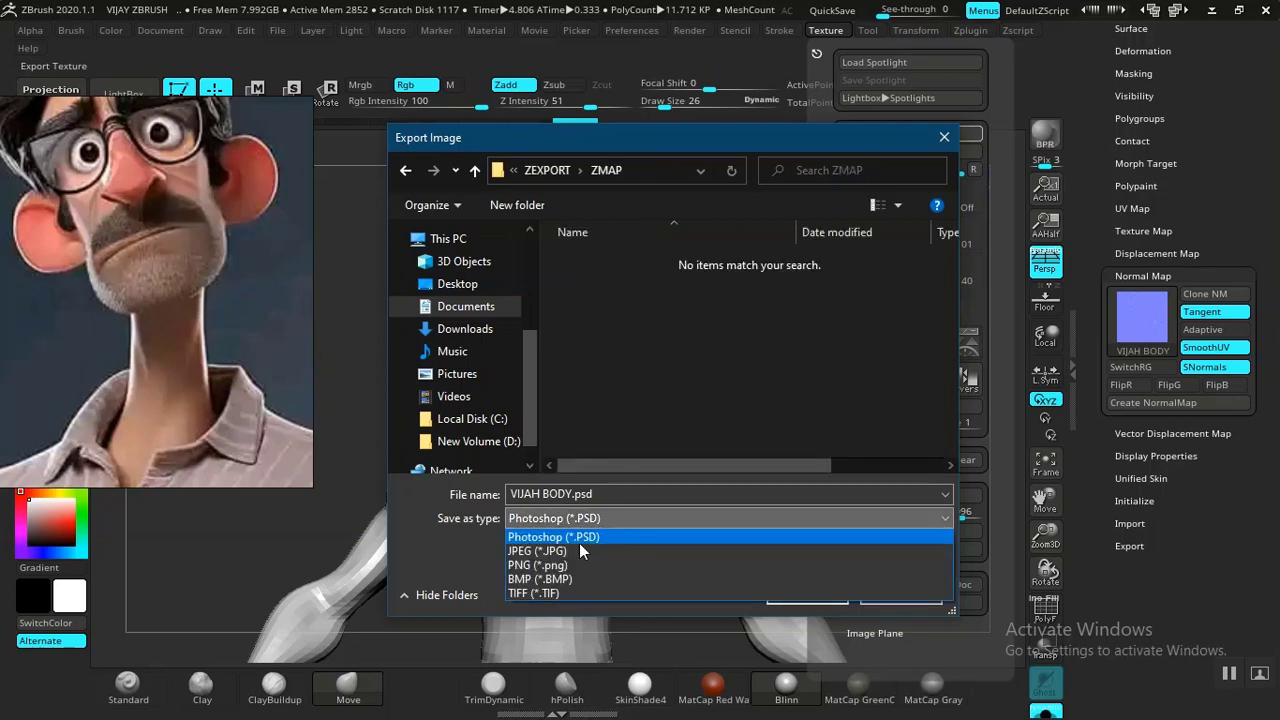
left_click(561, 566)
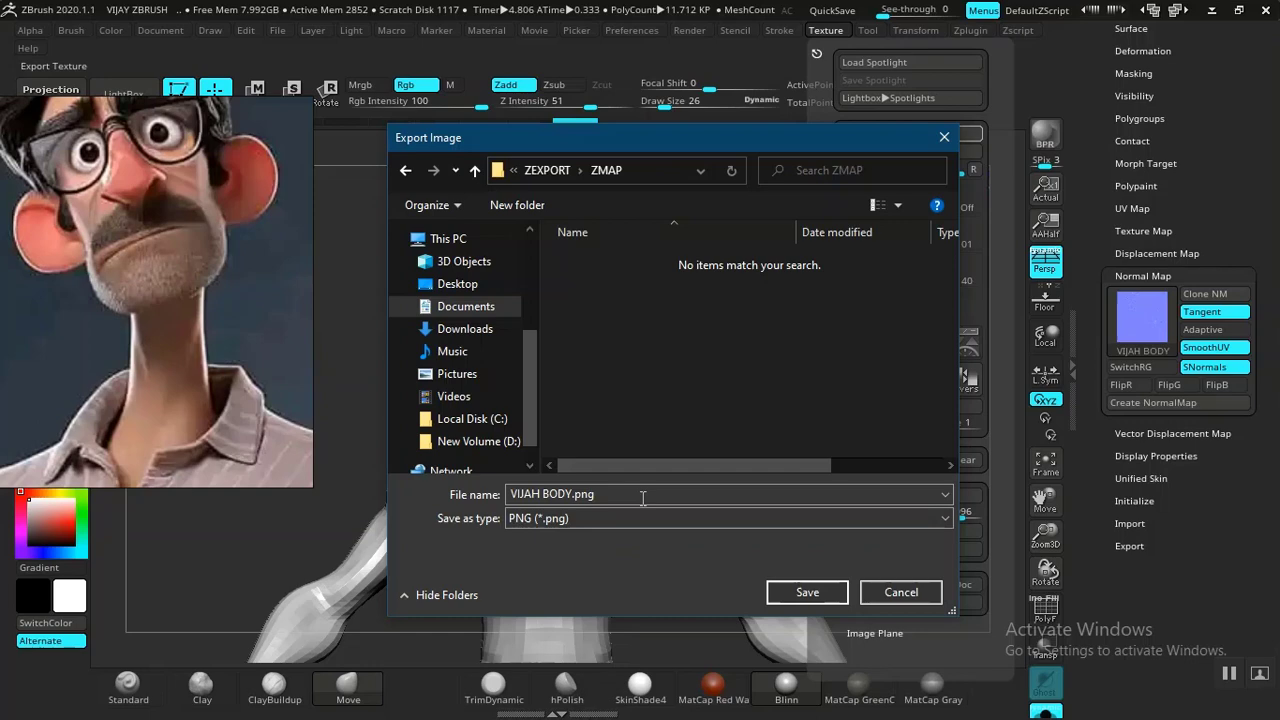
left_click(807, 592)
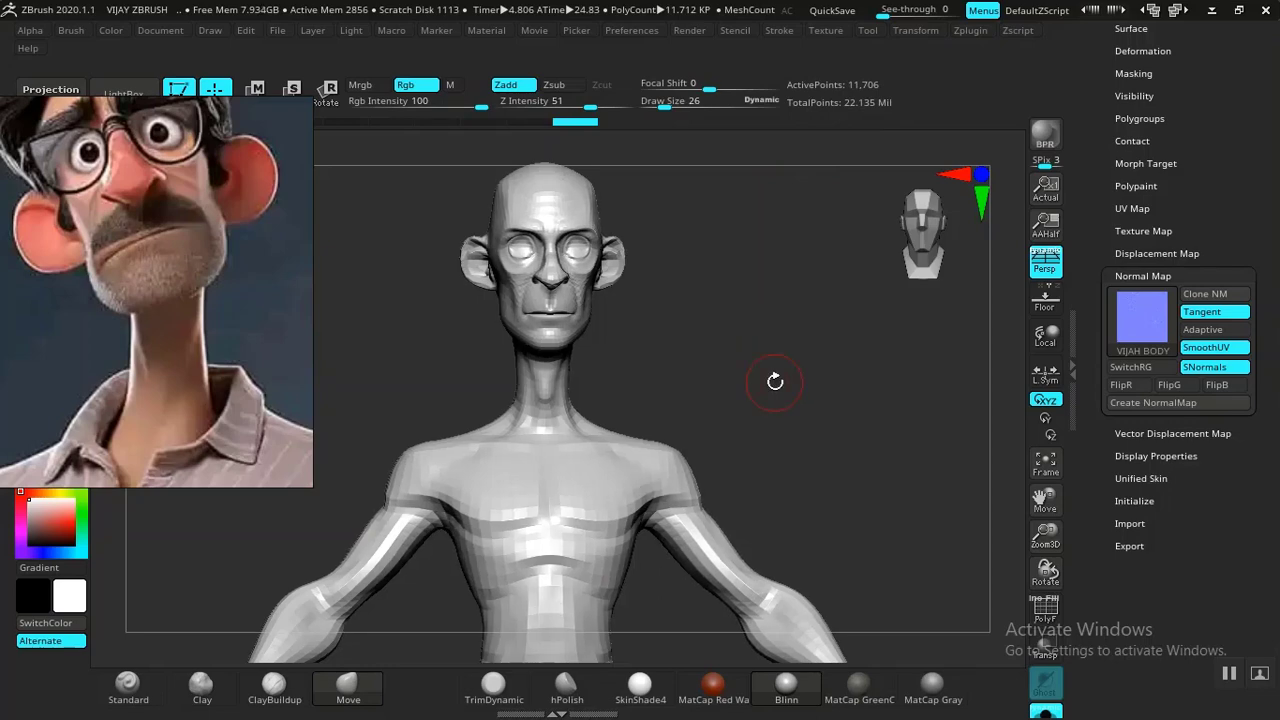
Switch to the ZEXPORT folder window and open VIJAH BODY.png from the ZMAP folder.
key("alt+Tab")
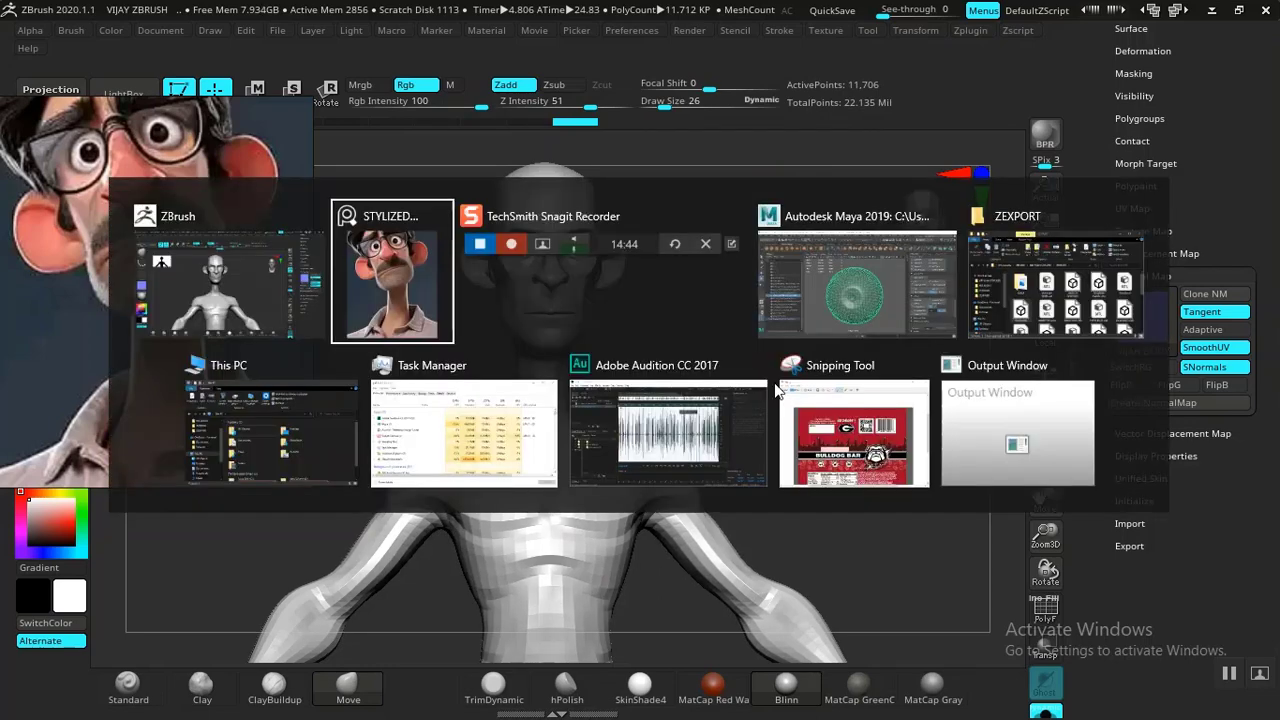
left_click(1070, 285)
double_click(694, 378)
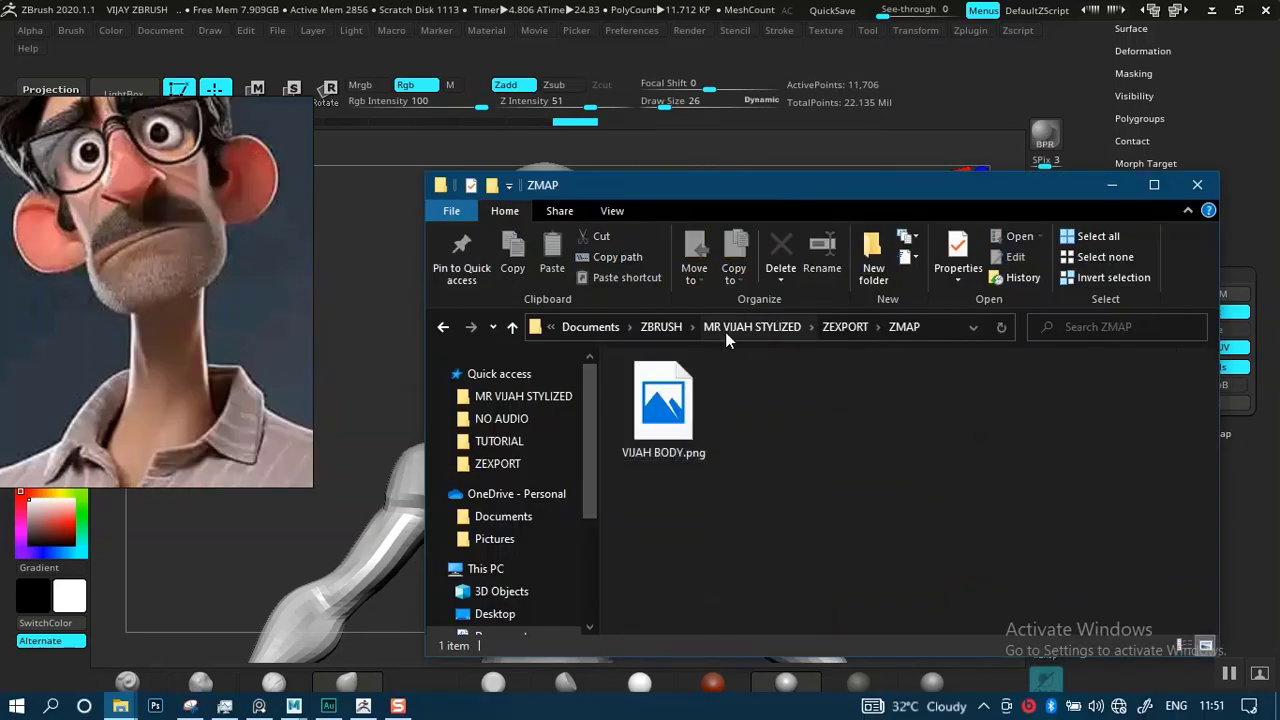
left_click(658, 418)
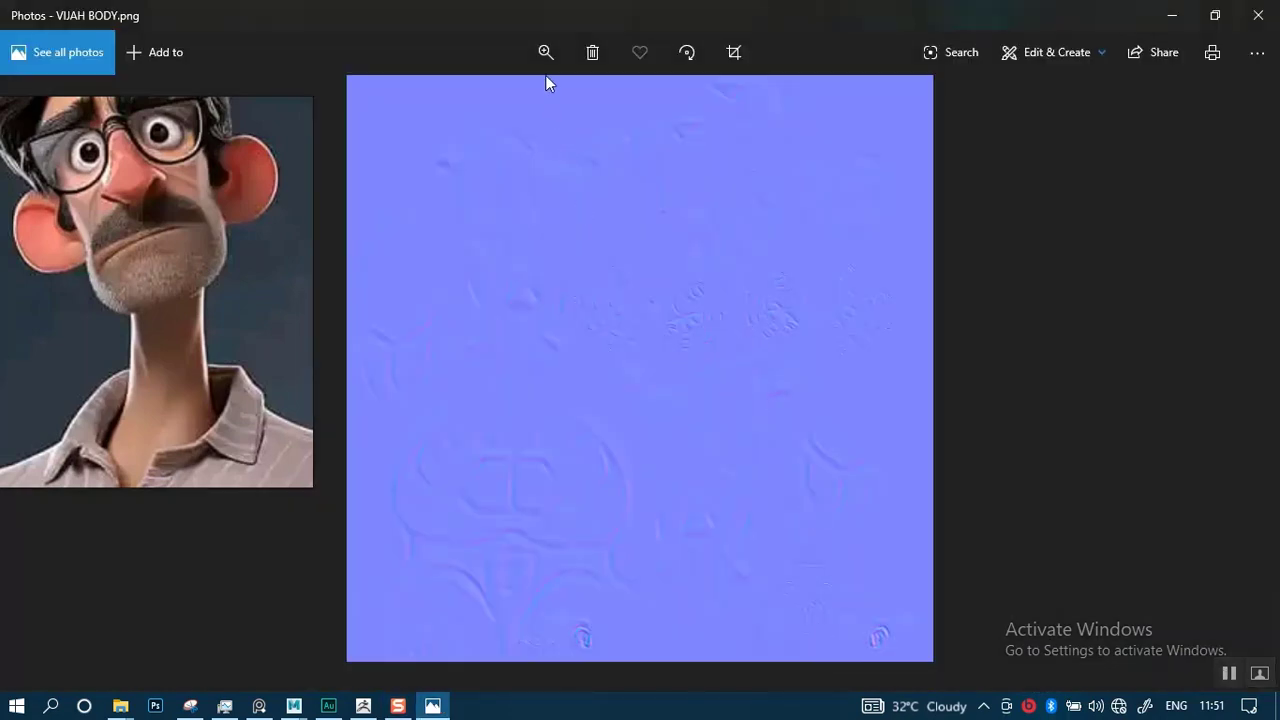
Examine the exported normal map's hand, torso, face and ear details up close, and return to ZBrush.
left_click(545, 55)
left_click(488, 103)
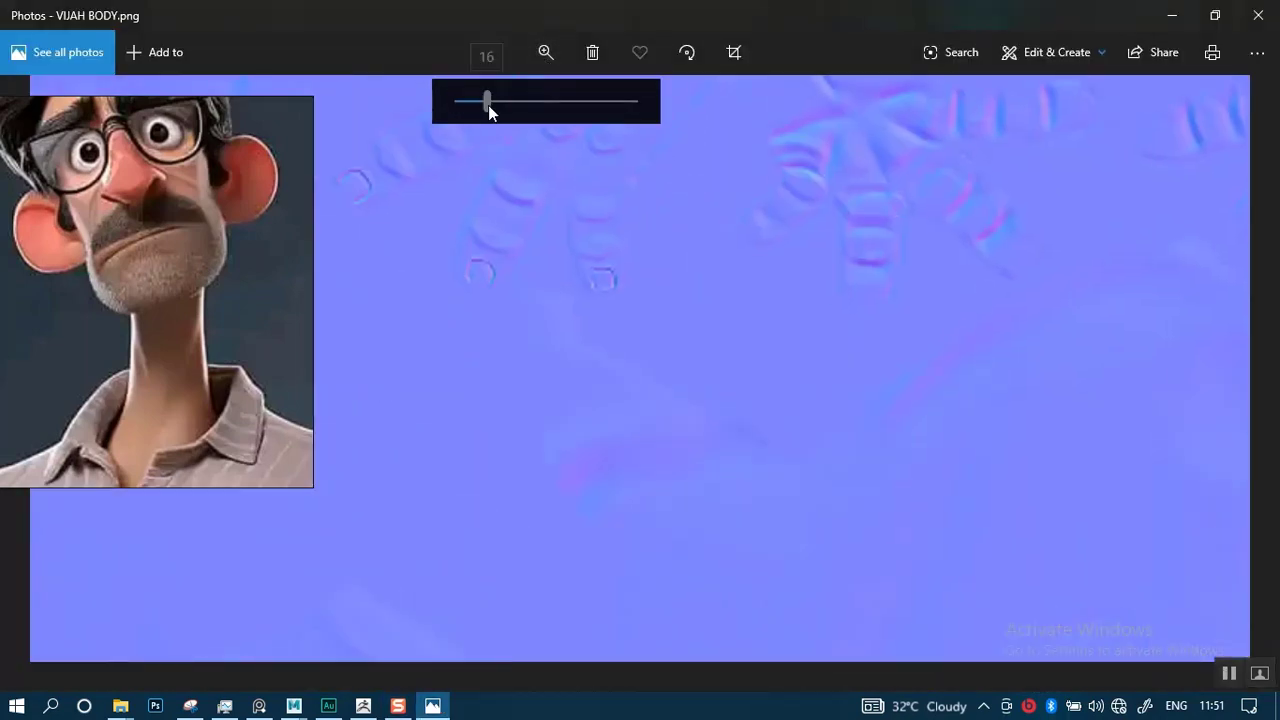
left_click_drag(634, 195, 763, 368)
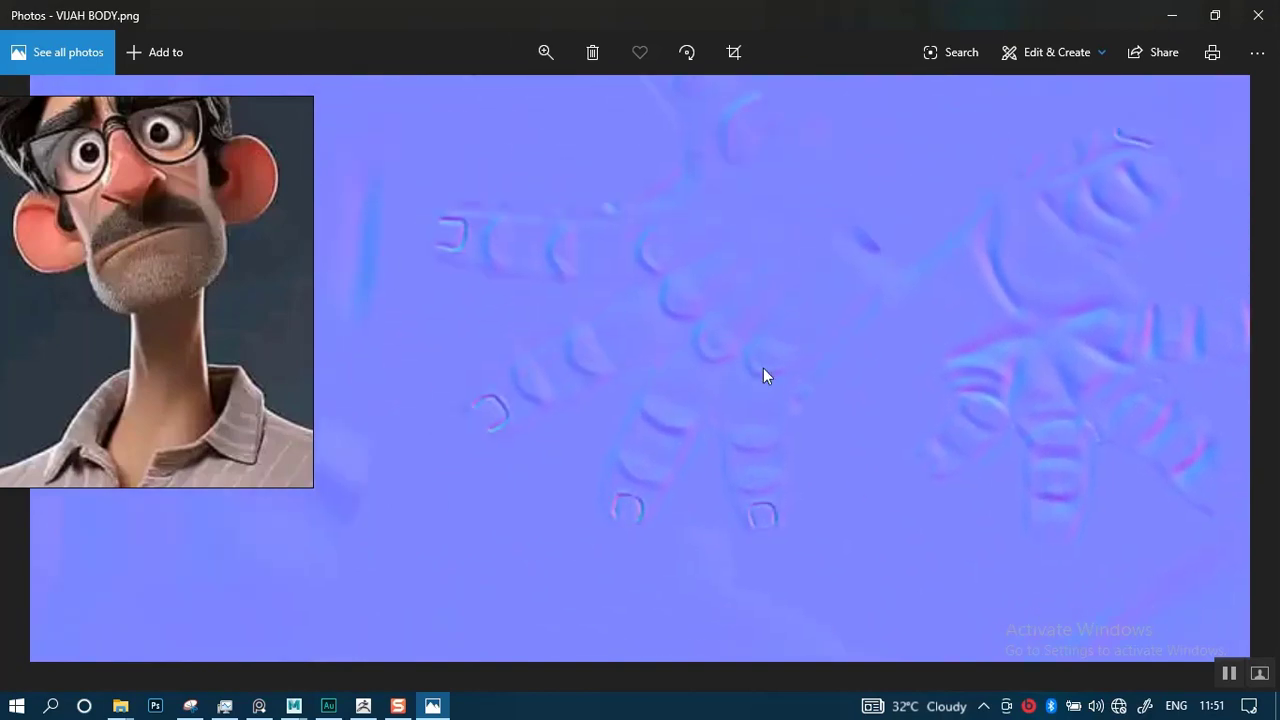
left_click_drag(850, 570, 664, 343)
double_click(664, 341)
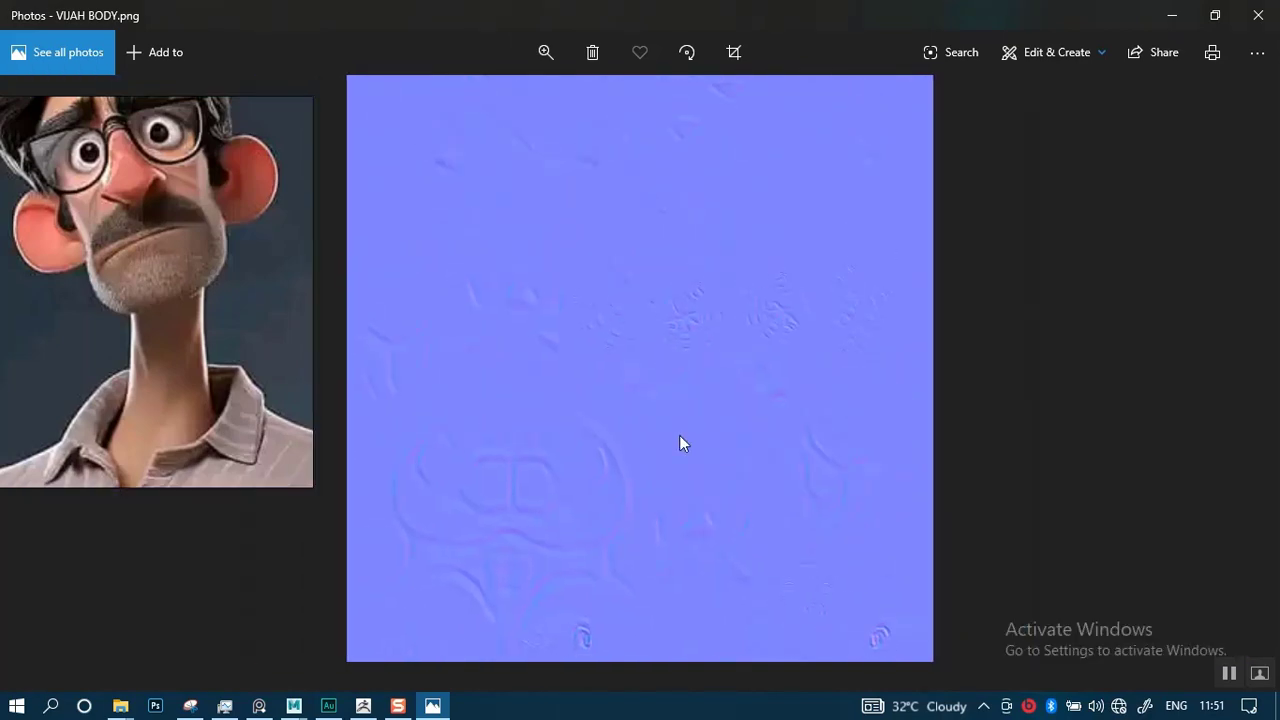
double_click(696, 352)
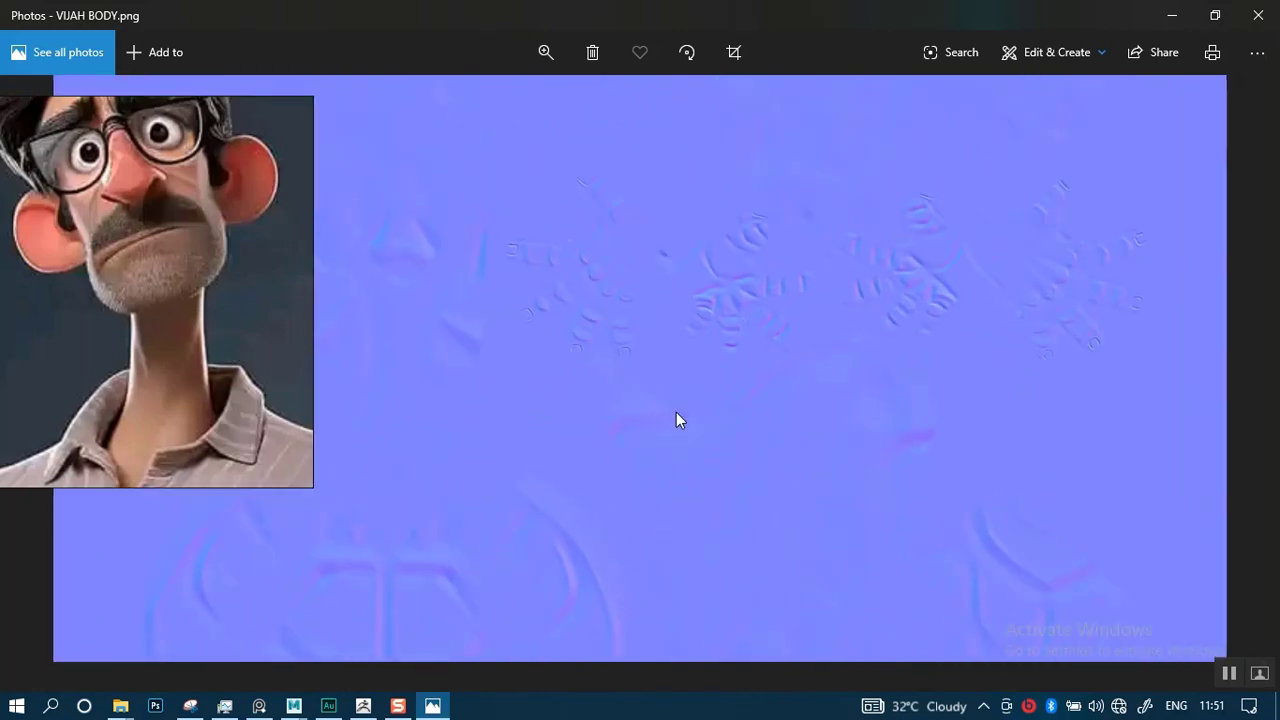
left_click_drag(646, 325, 914, 312)
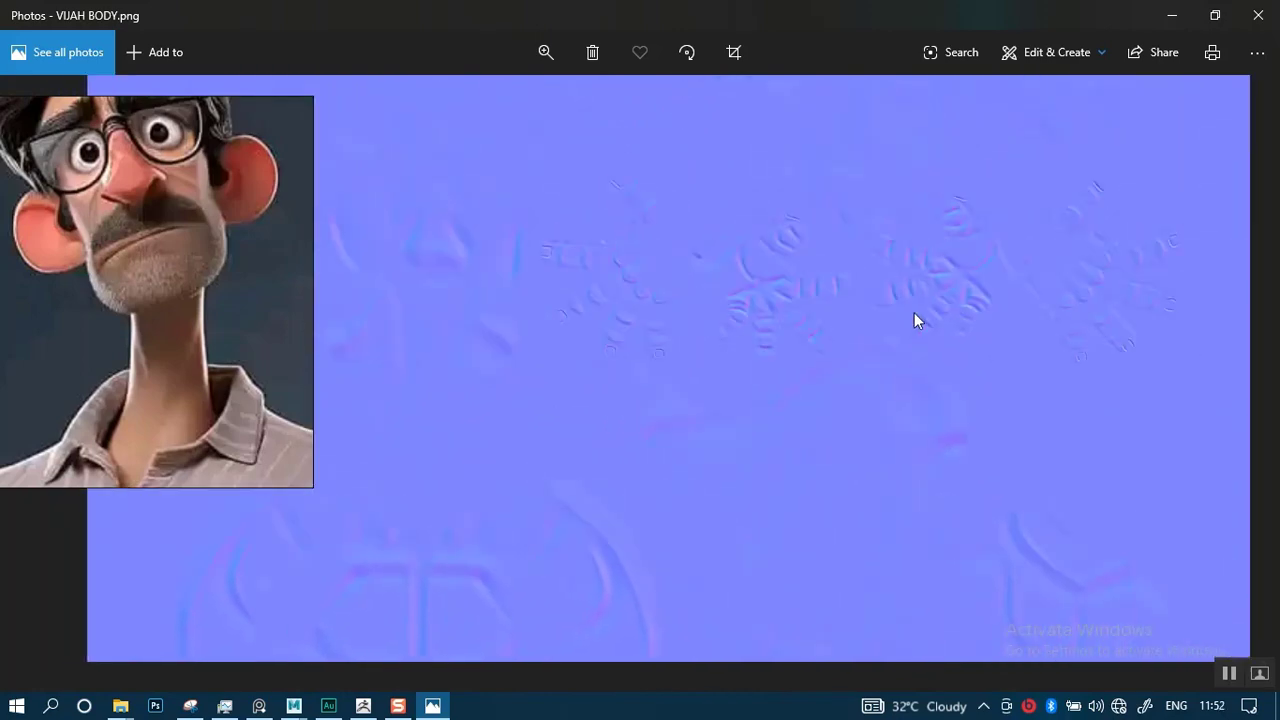
left_click_drag(698, 351, 742, 270)
left_click_drag(656, 475, 660, 392)
left_click_drag(614, 463, 606, 370)
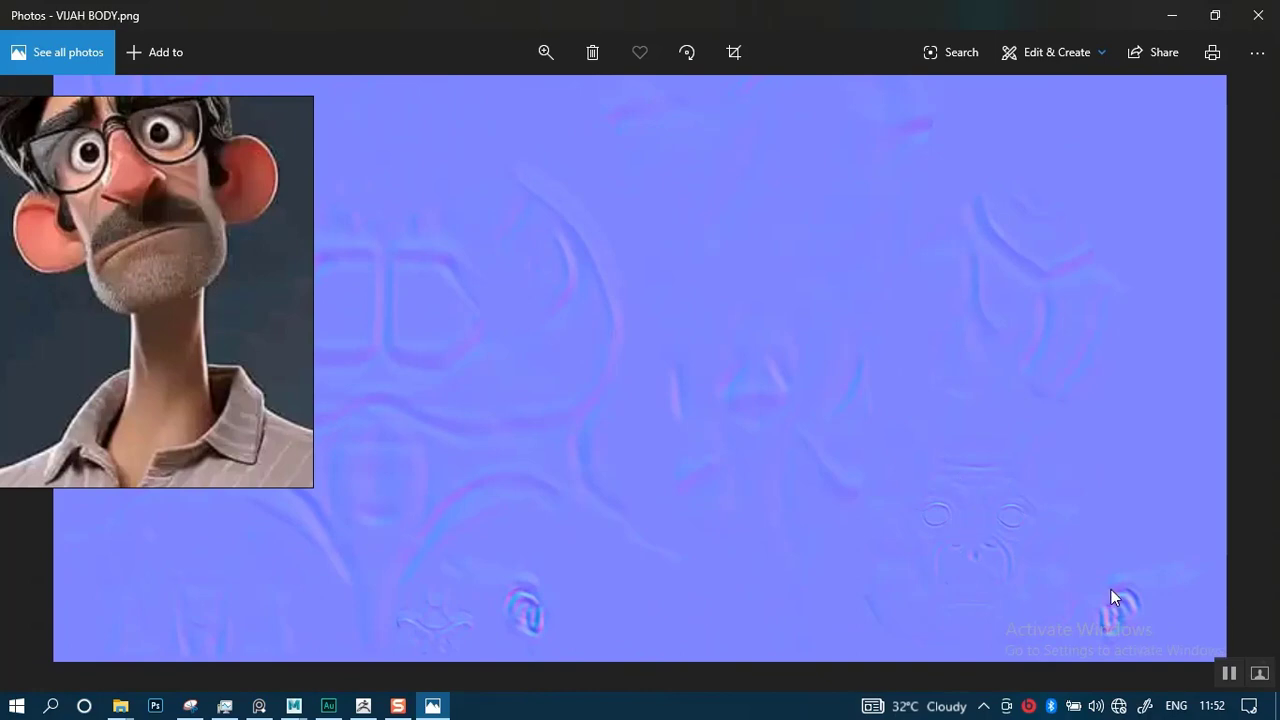
left_click_drag(980, 503, 966, 603)
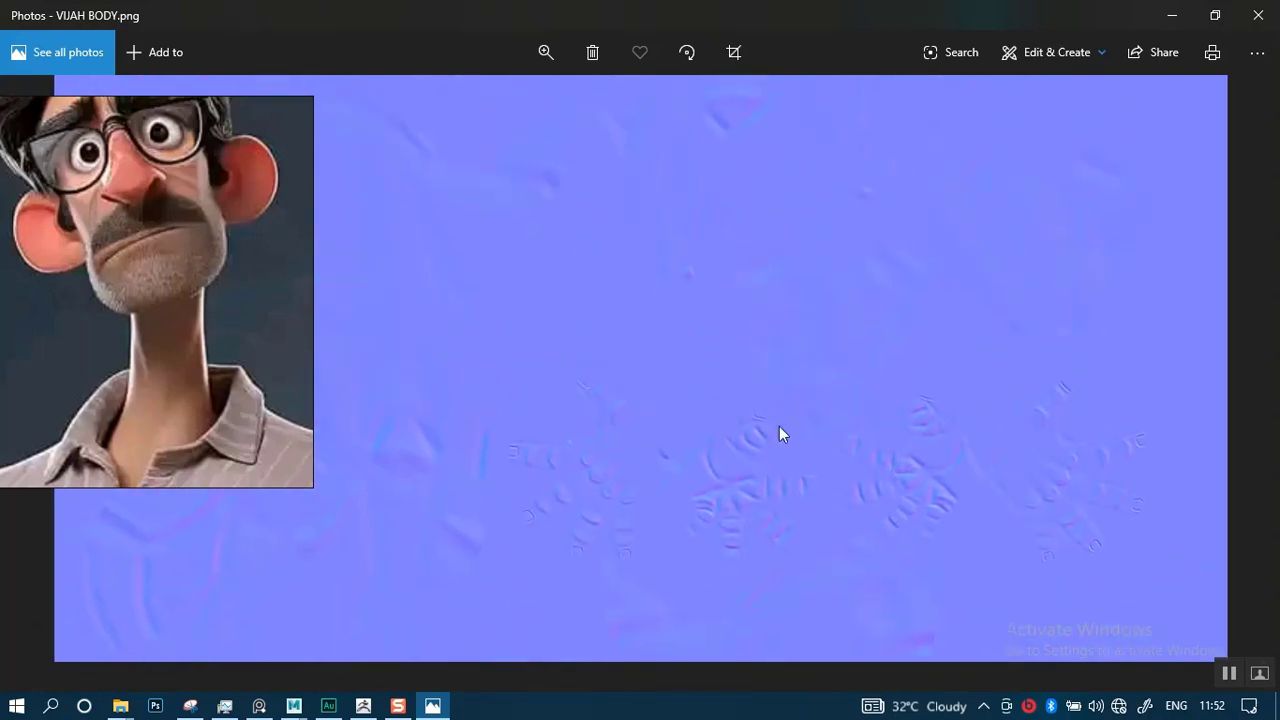
left_click(1170, 15)
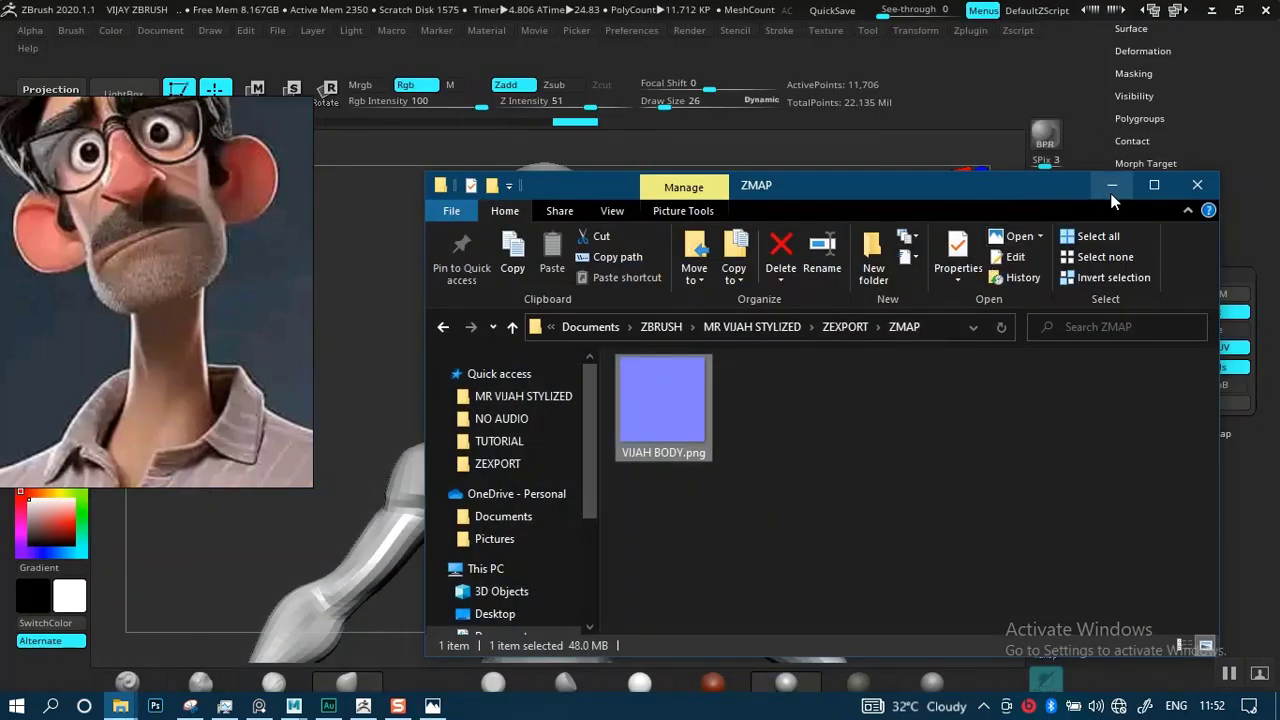
left_click(1111, 188)
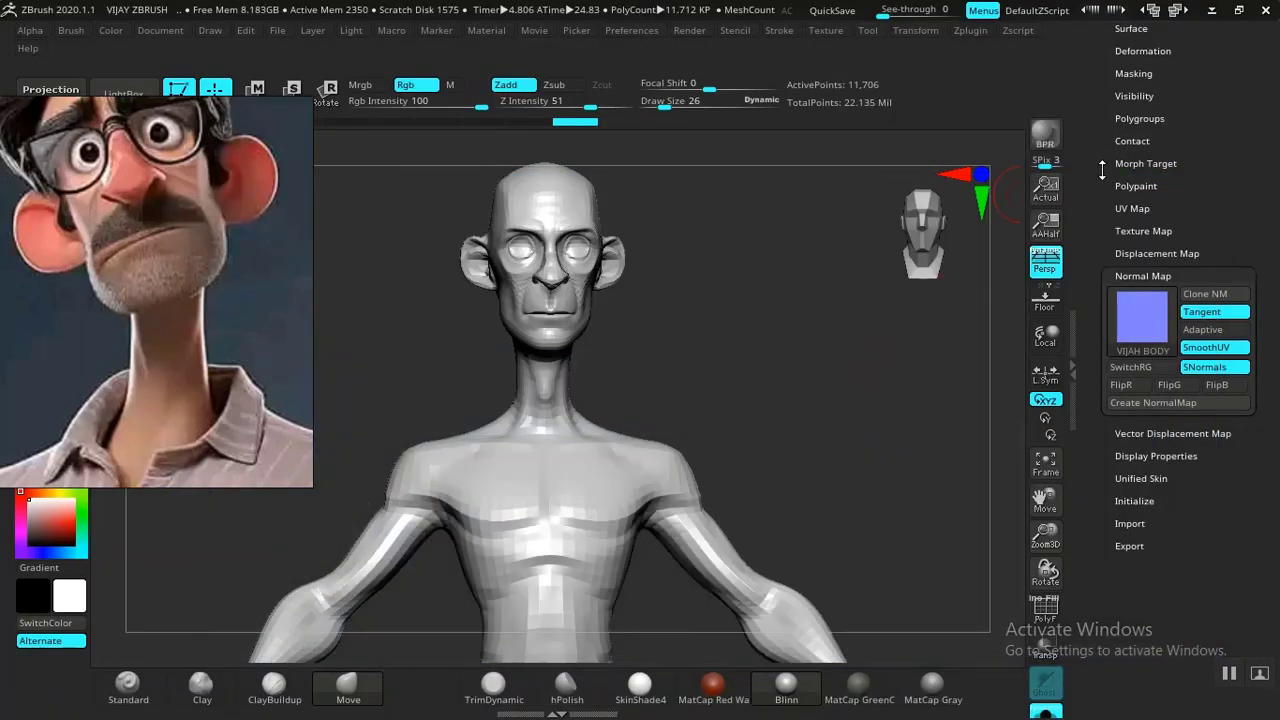
Make ENGLISH SHIRT the active subtool and frame it in the viewport.
scroll(1102, 170, "up", 5)
left_click(1132, 150)
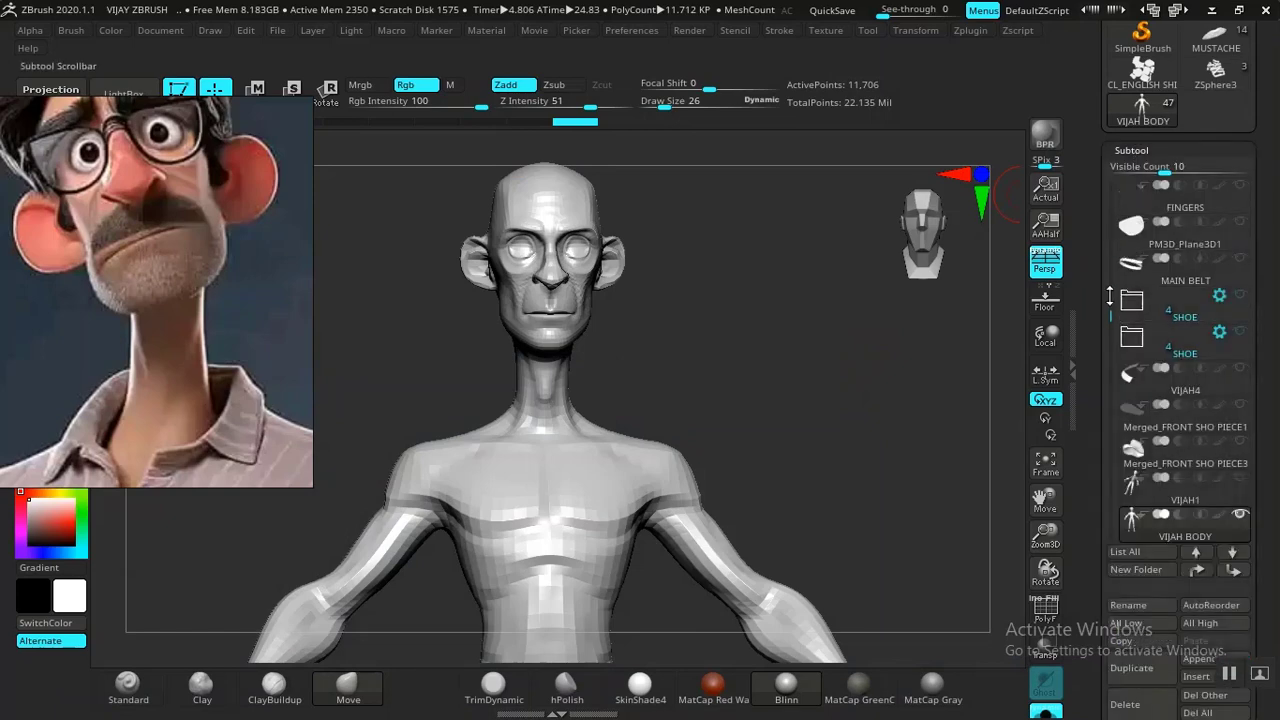
scroll(1110, 340, "down", 5)
scroll(1110, 340, "down", 2)
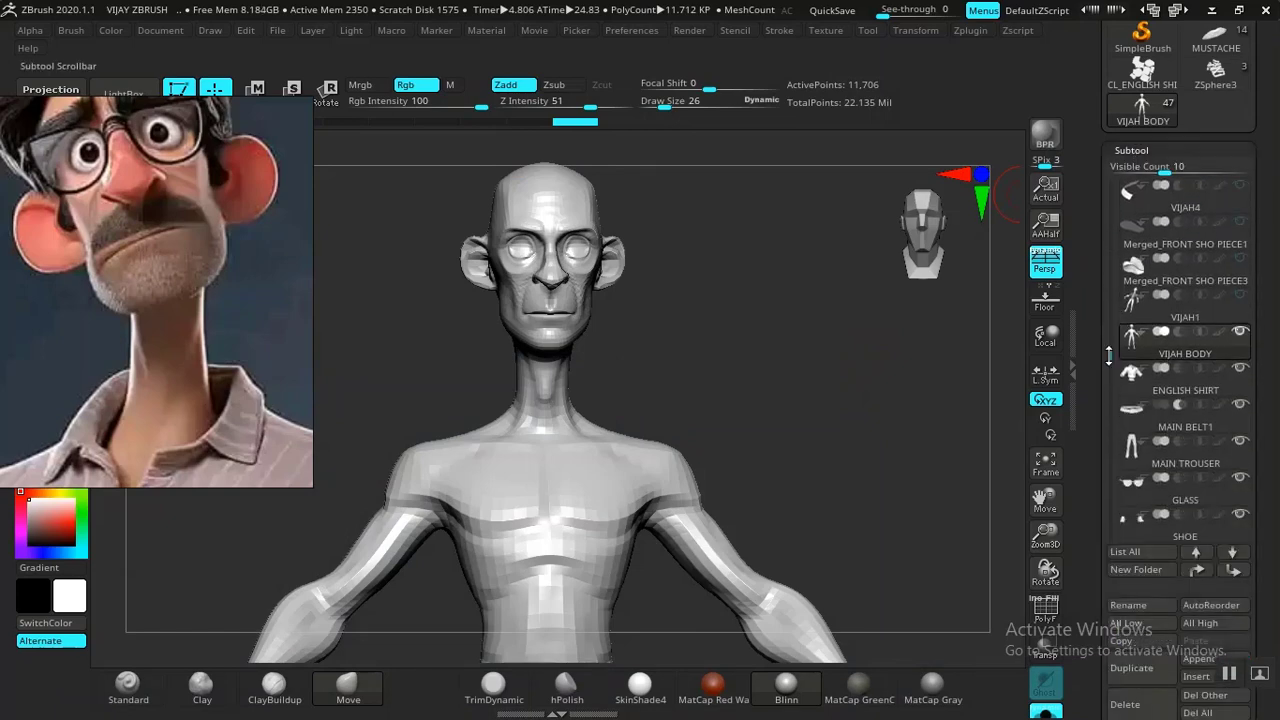
left_click(1145, 374)
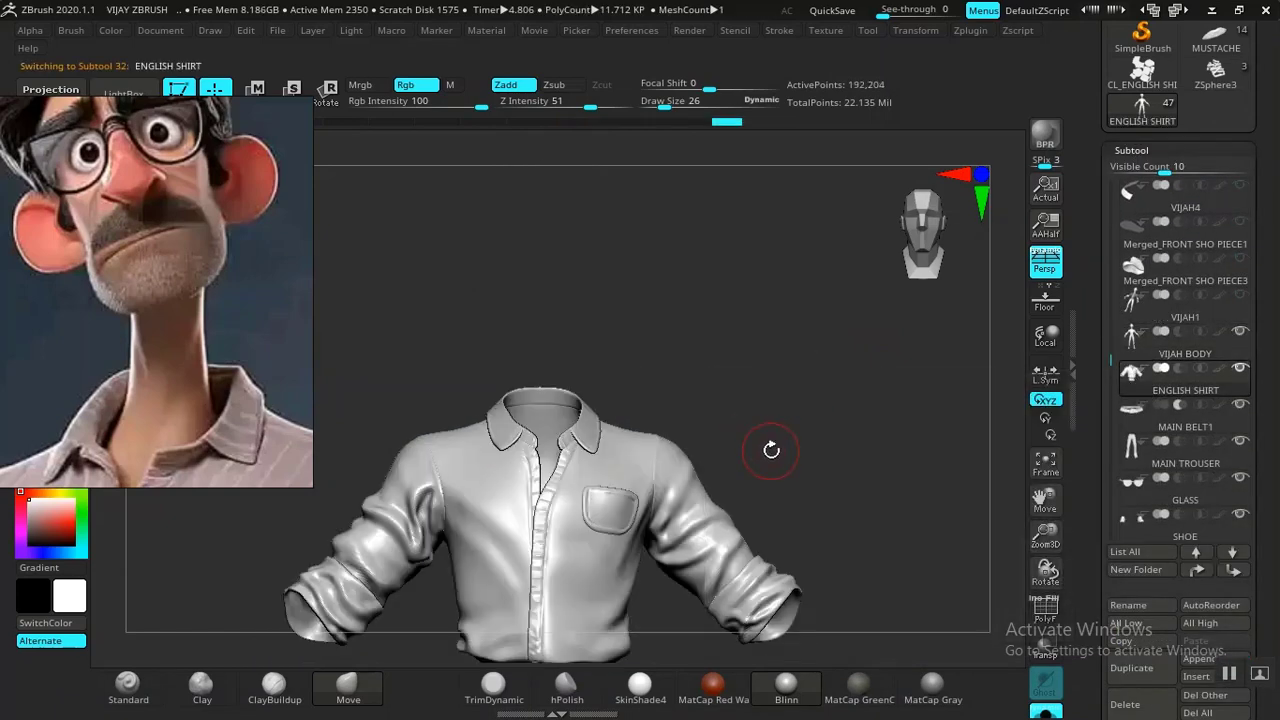
key("f")
left_click_drag(766, 560, 810, 574)
Lower ENGLISH SHIRT to its lowest subdivision level.
left_click(1132, 150)
left_click(1137, 172)
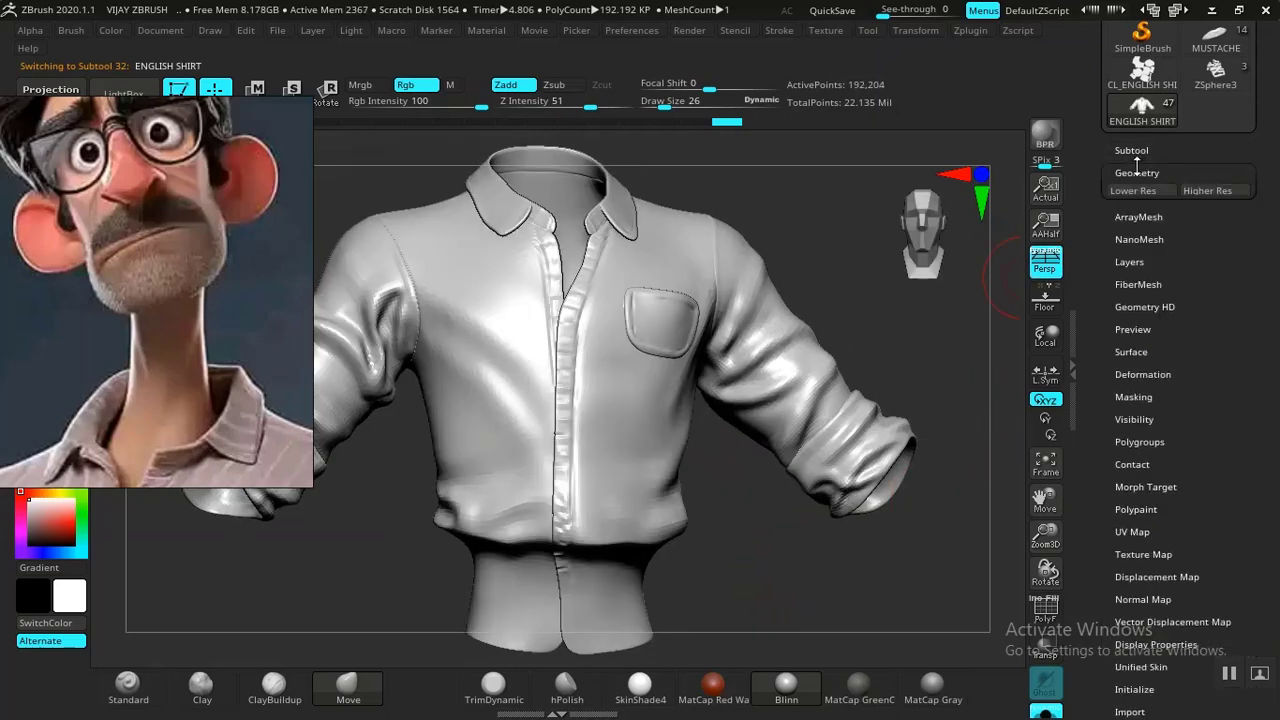
left_click(1132, 150)
key("shift")
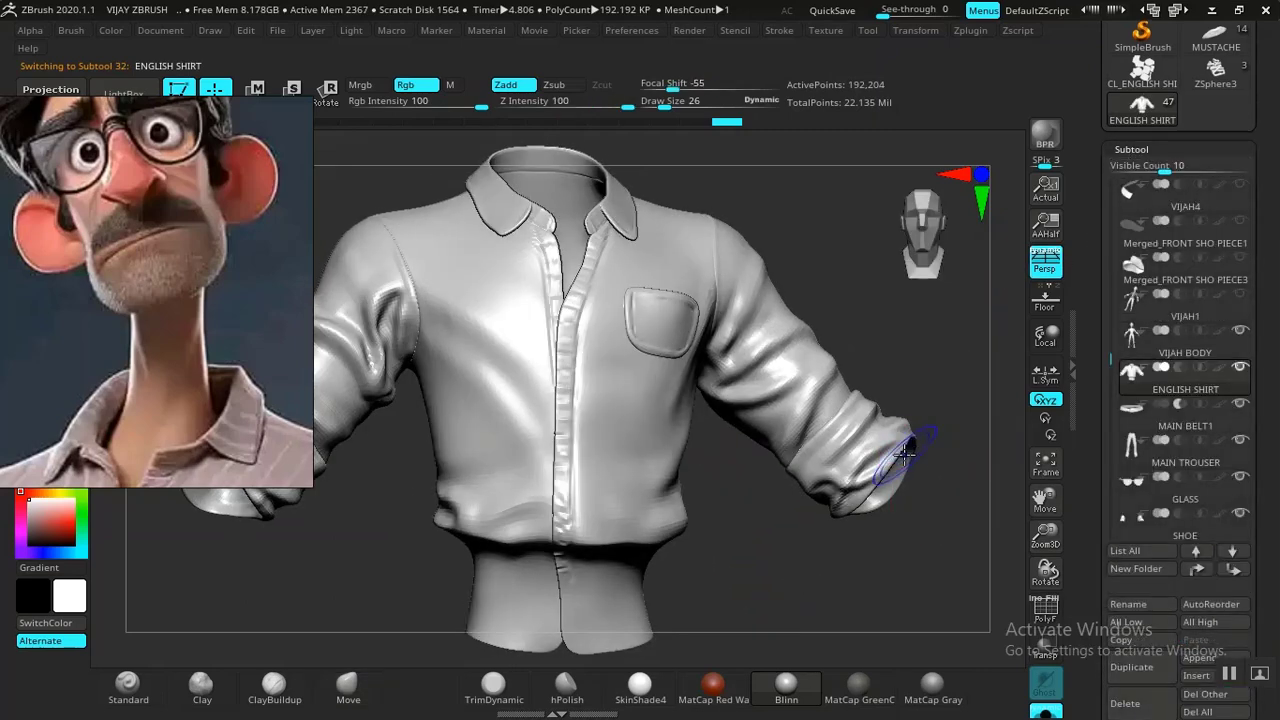
key("shift+d")
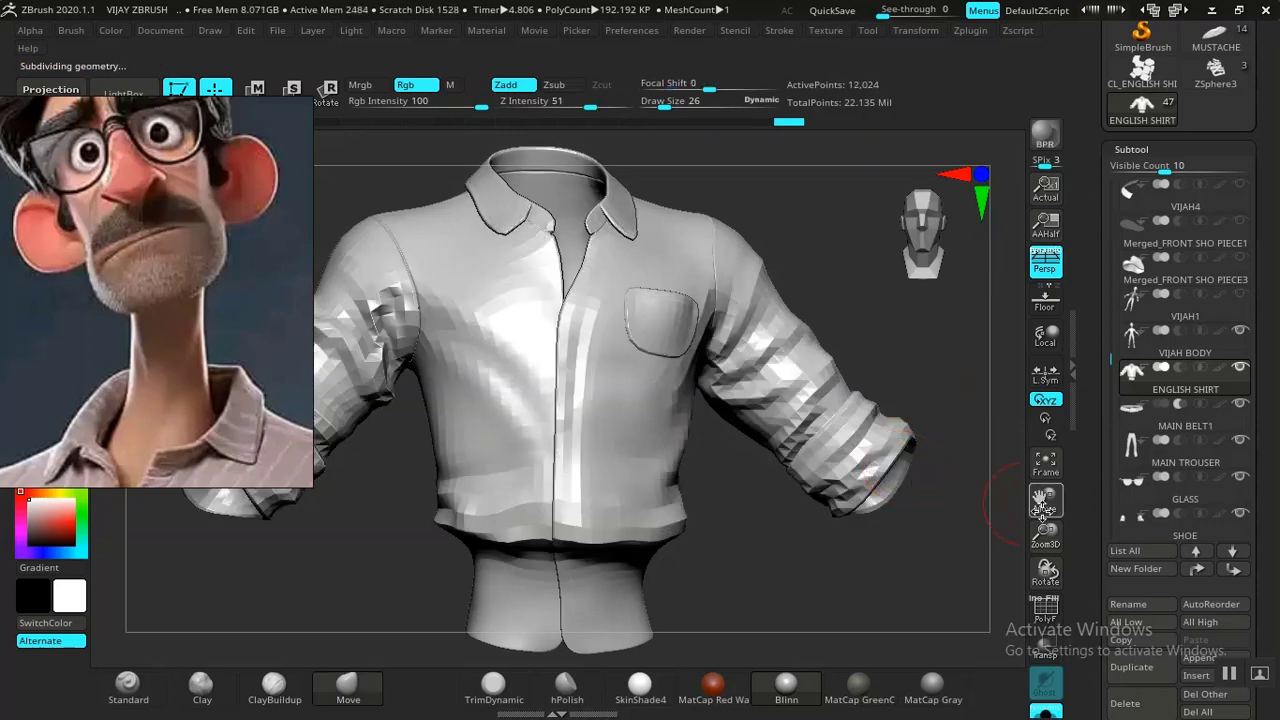
Set ENGLISH SHIRT's UV Map size to 4096 and close the UV Map settings.
left_click(1073, 340)
left_click_drag(1105, 640, 1105, 306)
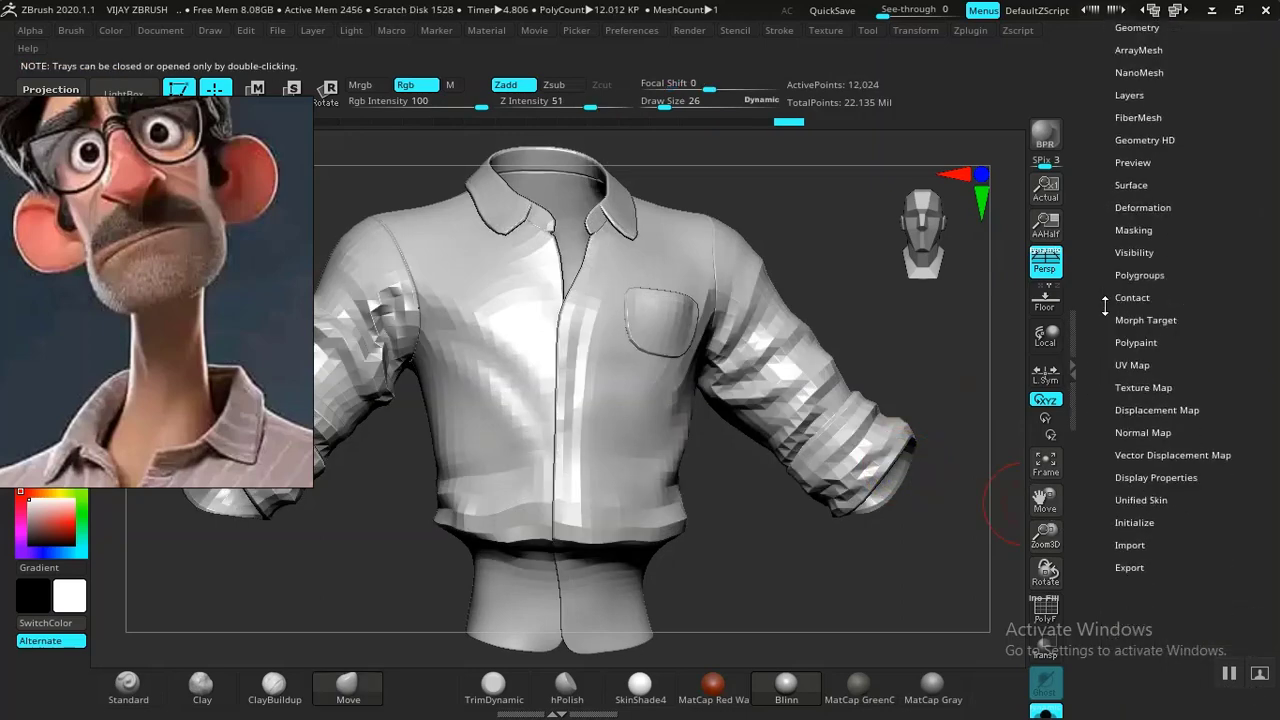
left_click_drag(1105, 420, 1105, 385)
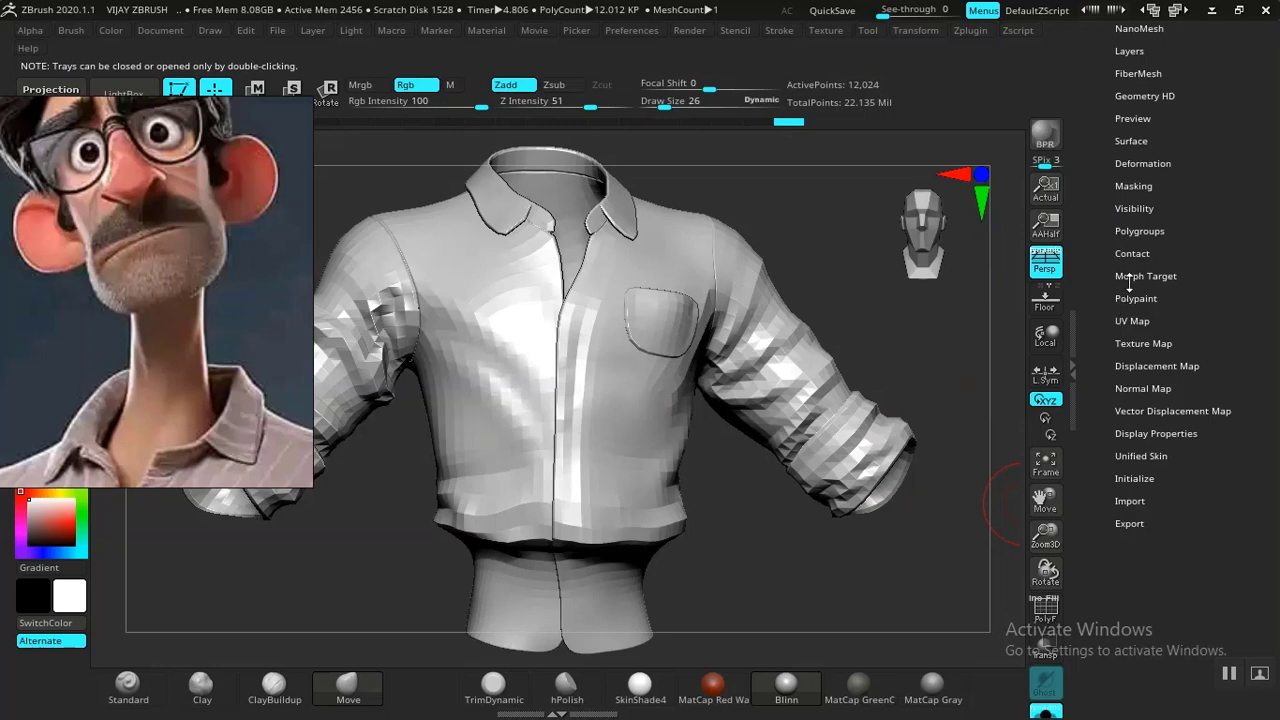
left_click(1133, 321)
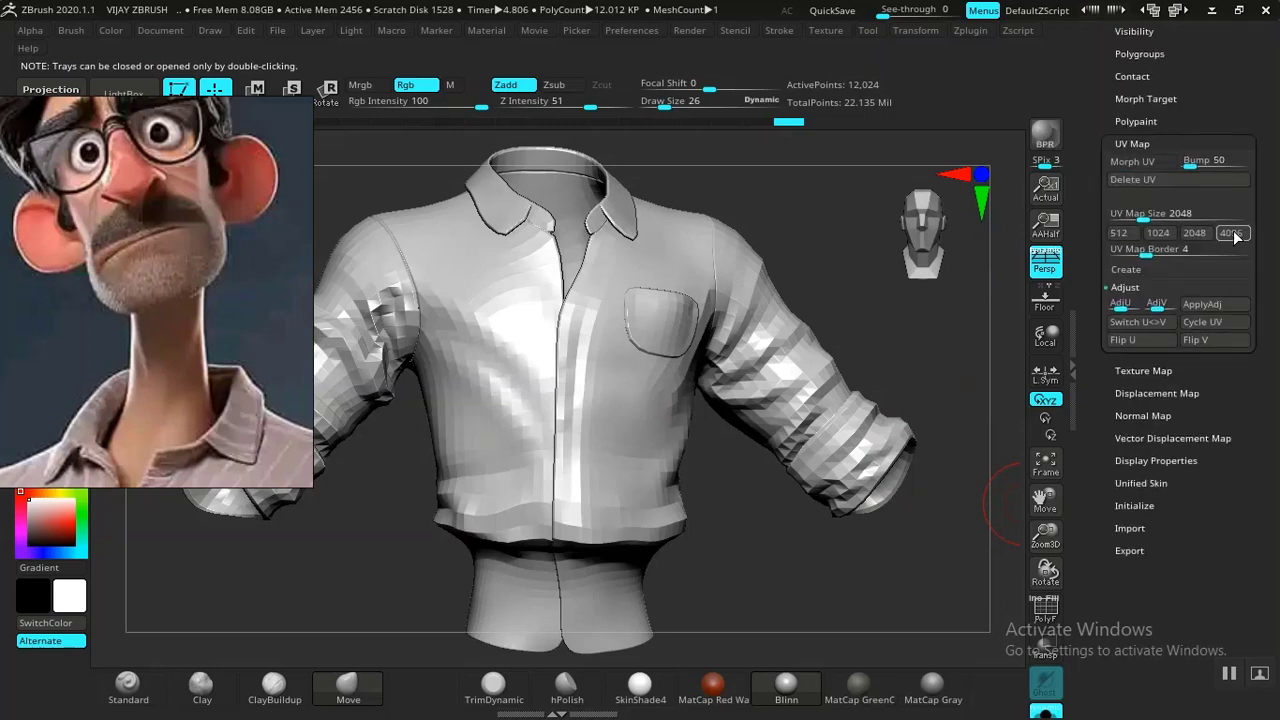
left_click(1133, 143)
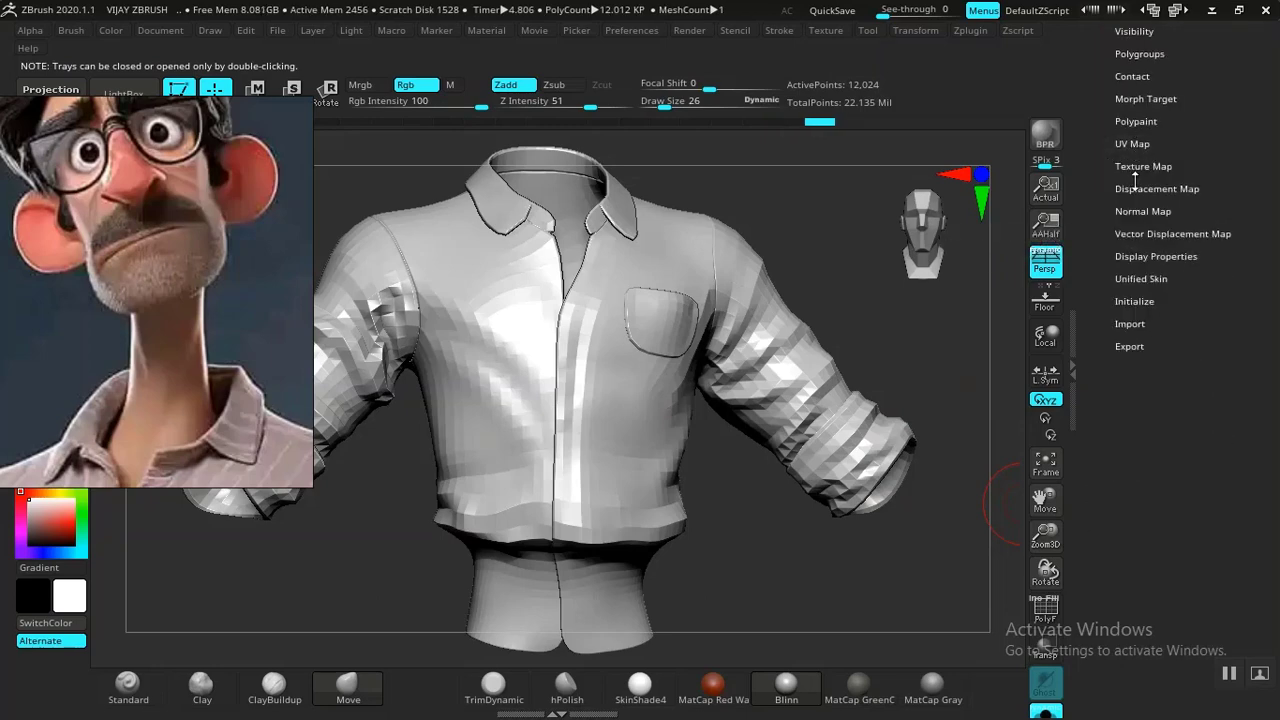
Create a normal map for ENGLISH SHIRT with Tangent, SmoothUV and SNormals enabled, and clone it to the texture palette.
left_click(1140, 211)
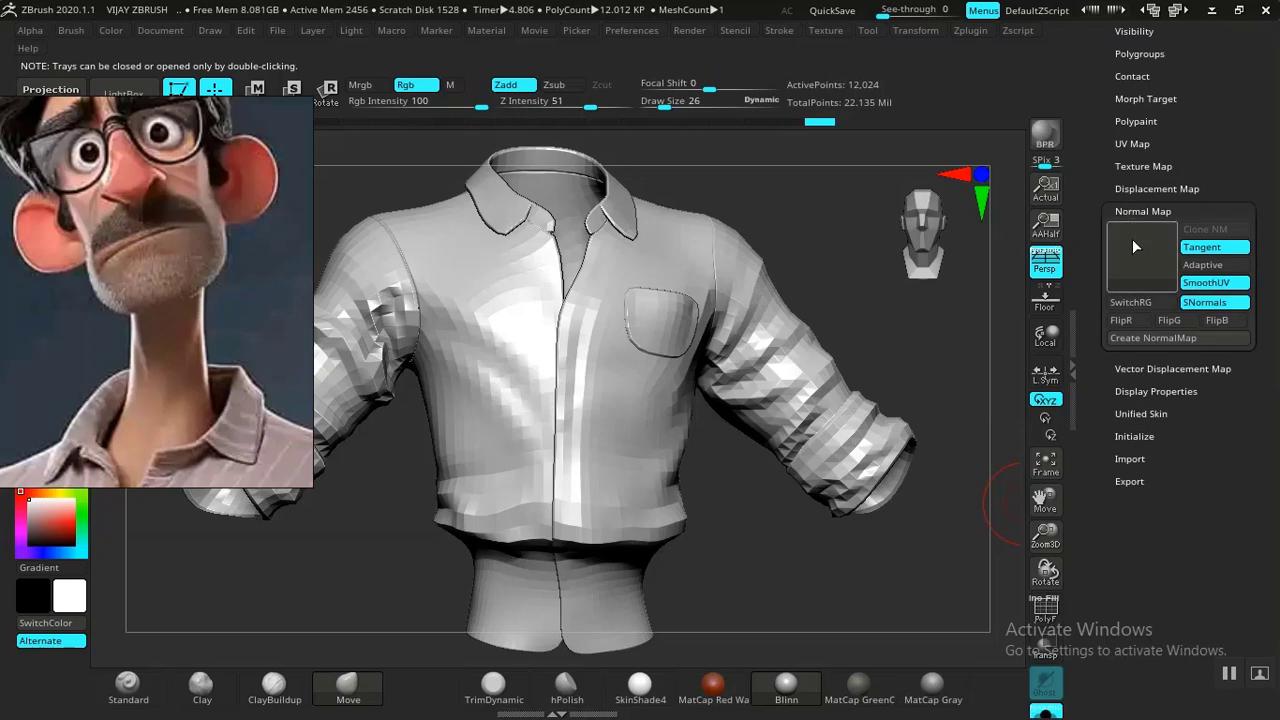
left_click(1137, 338)
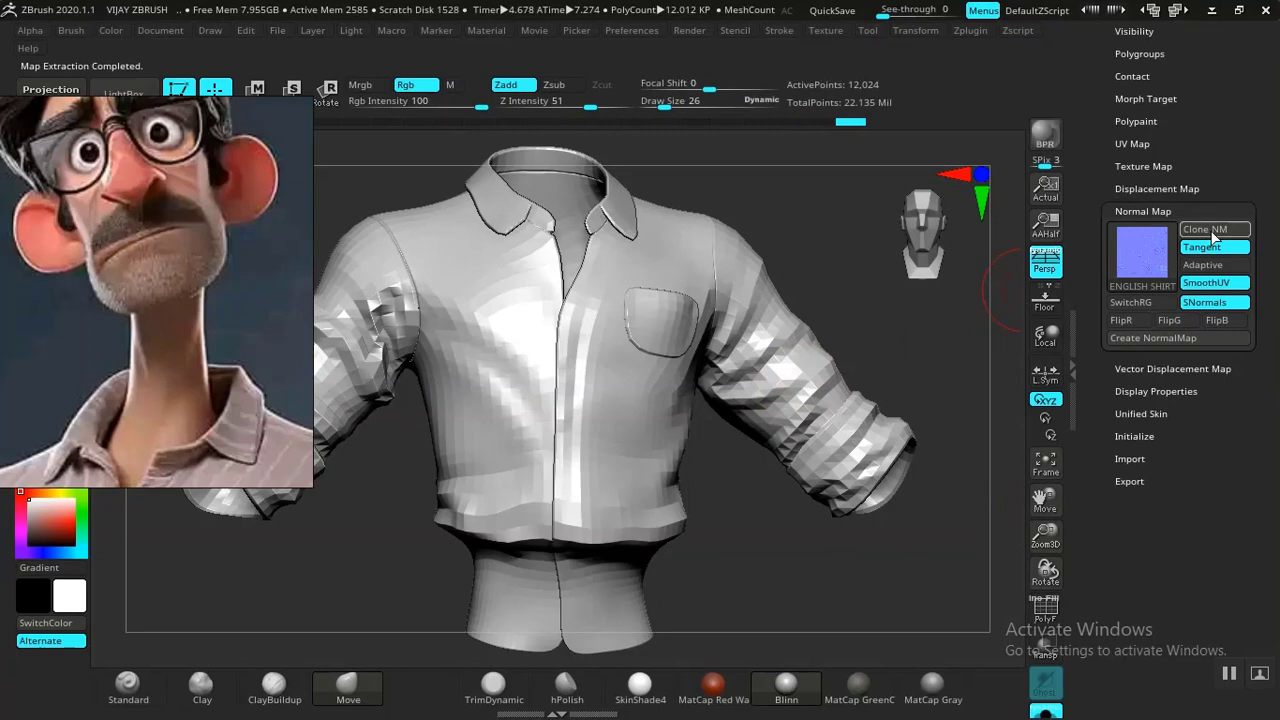
left_click(1217, 229)
Export the cloned shirt normal map texture to the ZMAP folder in PNG format as ENGLISH SHIRT.png.
left_click(828, 31)
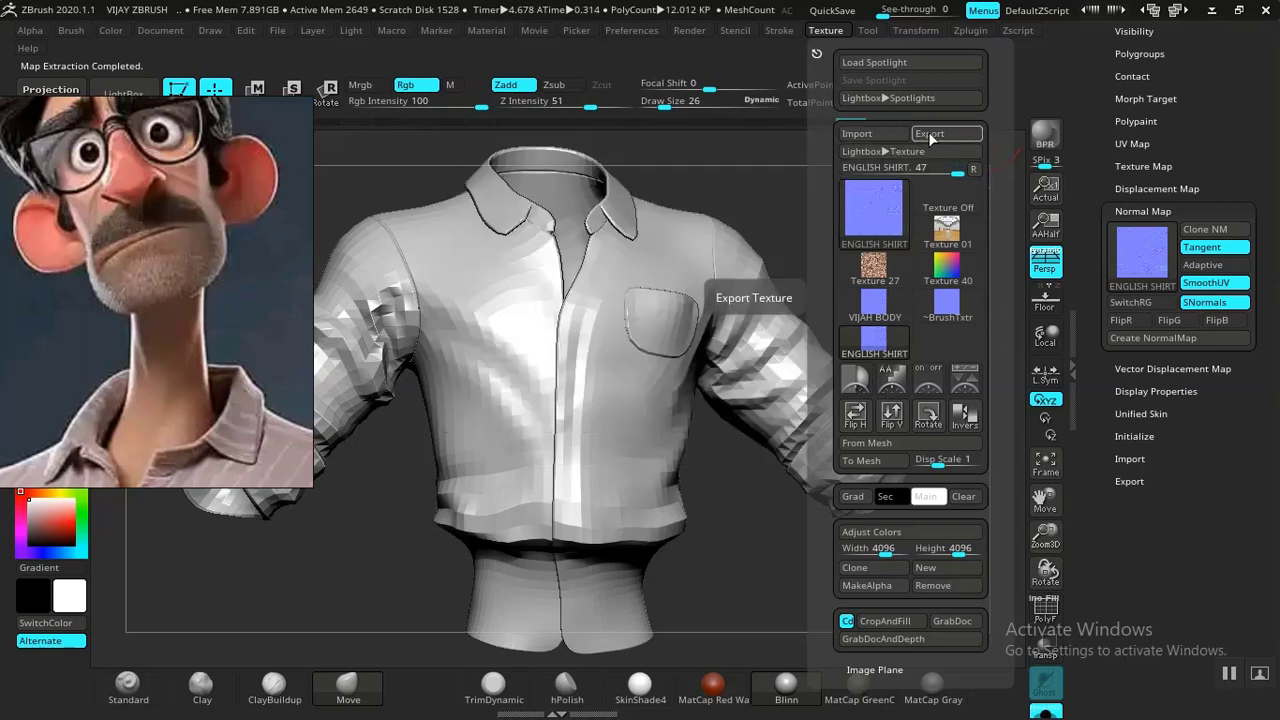
left_click(938, 134)
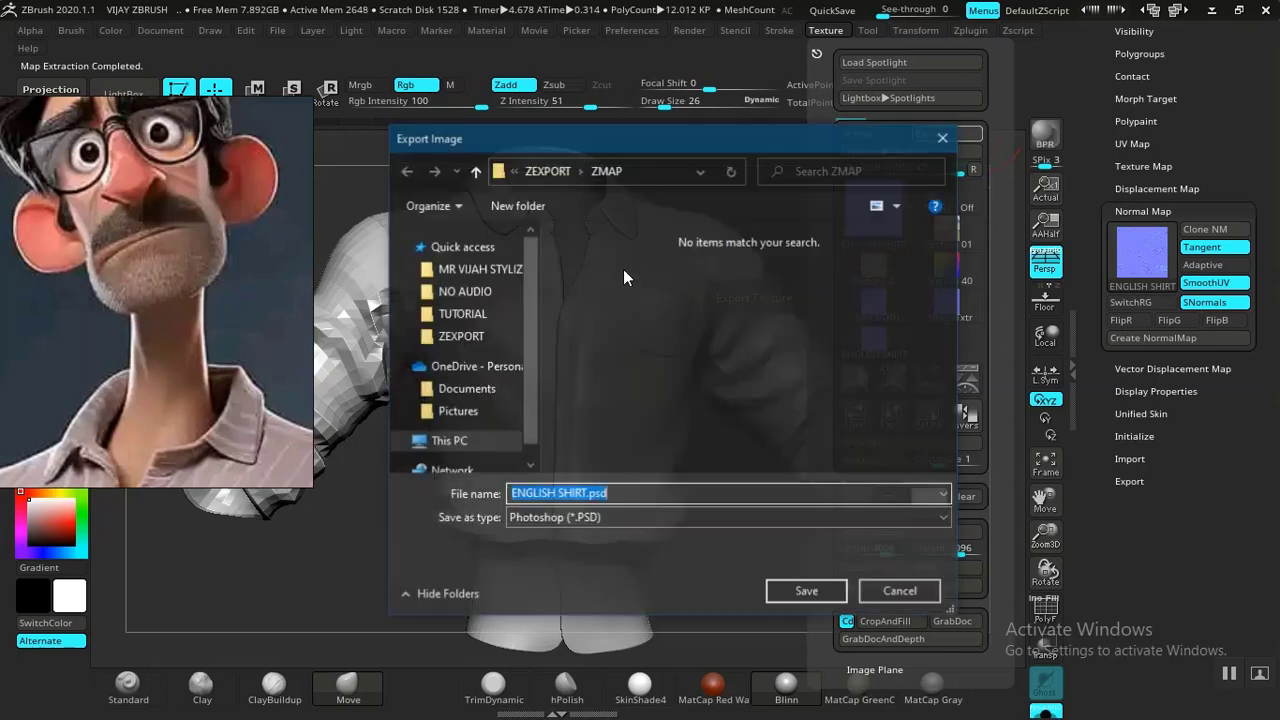
left_click(590, 520)
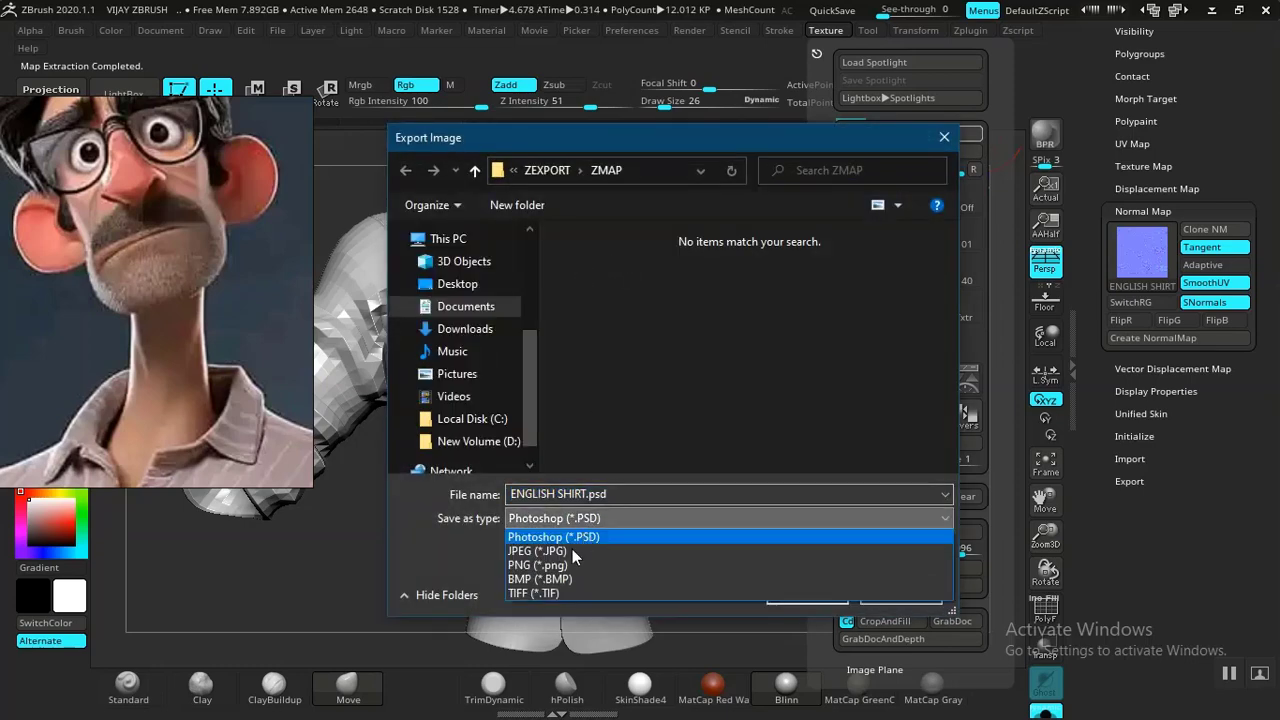
left_click(561, 566)
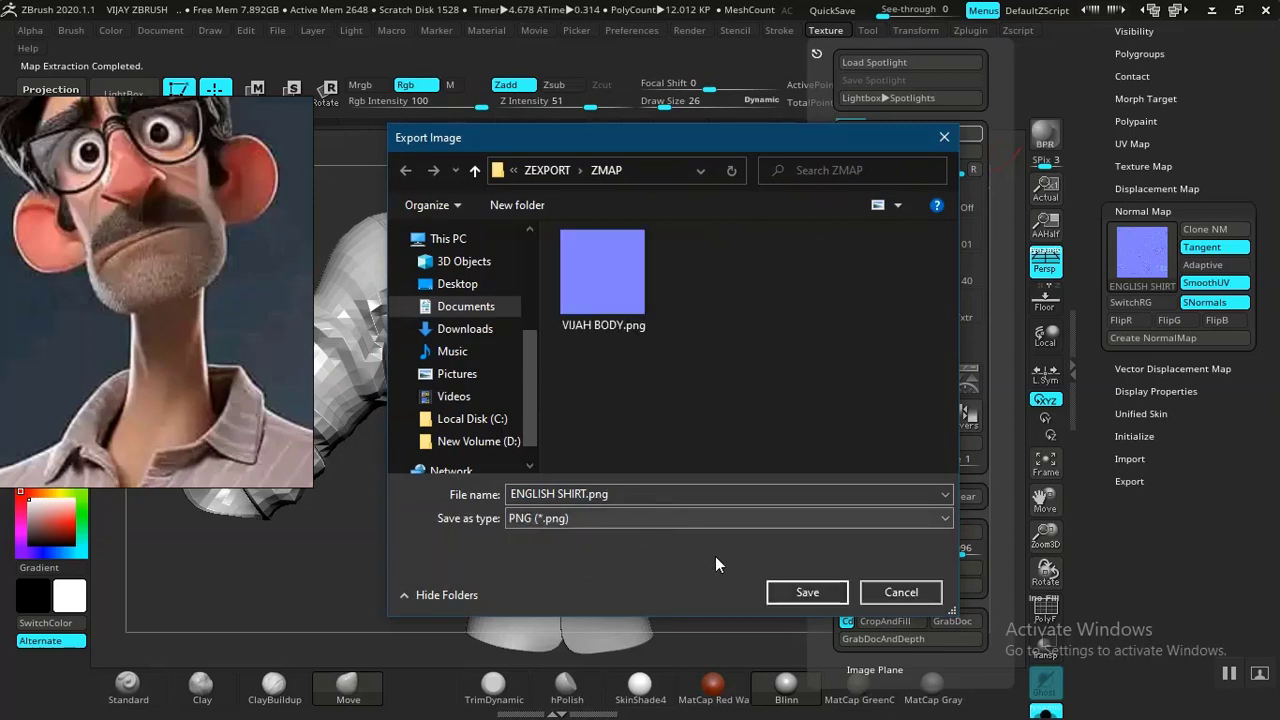
Save the shirt's normal map as ENGLISH SHIRT.png in the ZMAP folder.
left_click(788, 592)
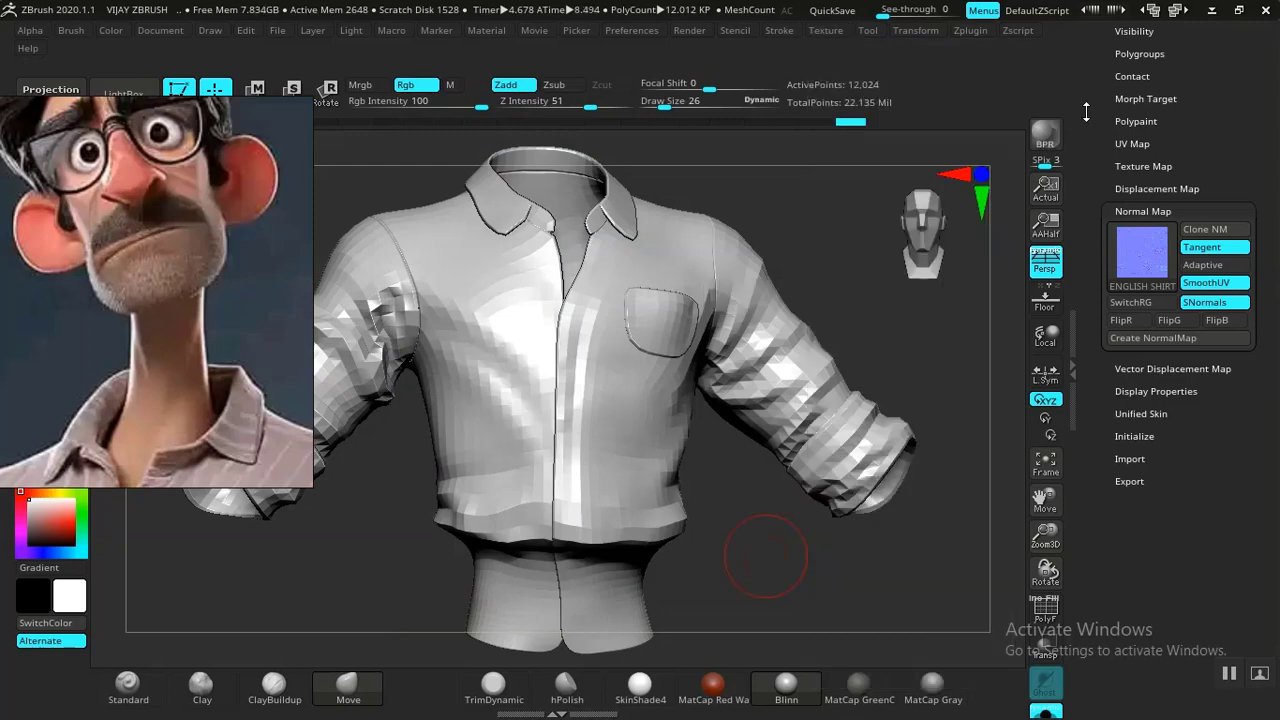
Select the MAIN BELT1 subtool and set its UV map size to 4096.
left_click_drag(1091, 114, 1087, 251)
left_click(1132, 121)
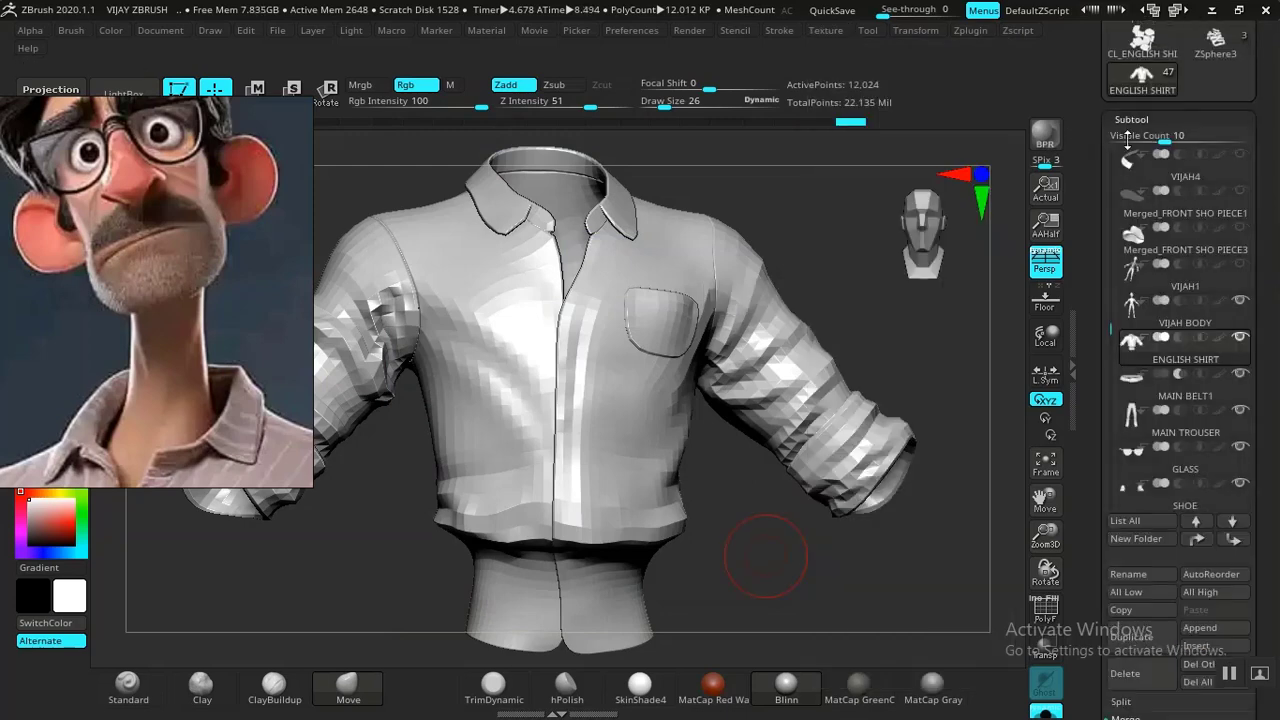
left_click_drag(1090, 312, 1088, 223)
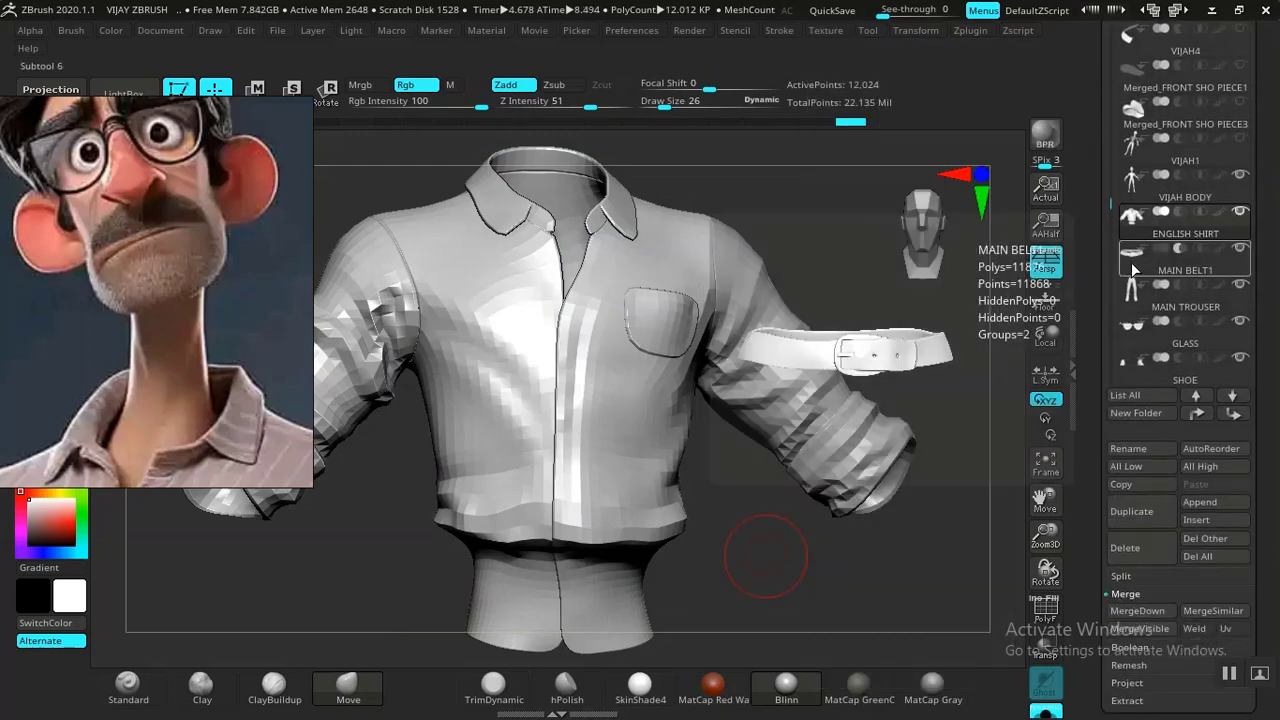
left_click(1131, 262)
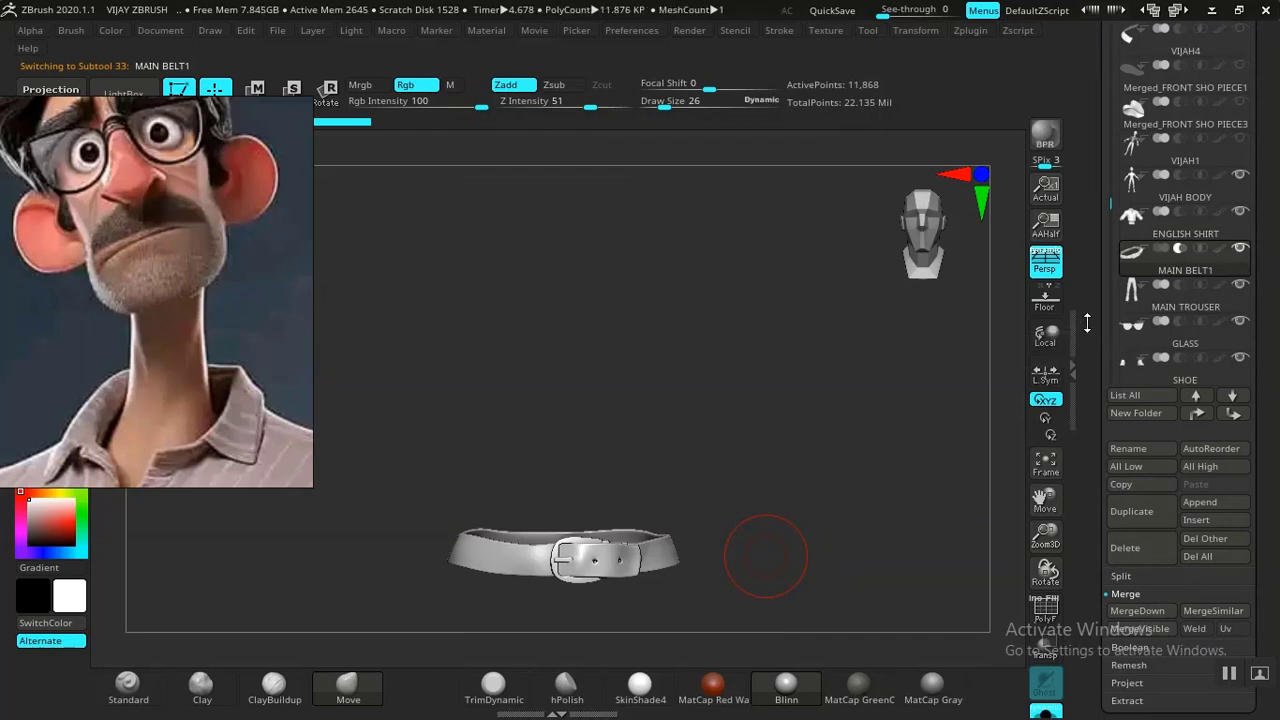
left_click_drag(1086, 323, 1095, 116)
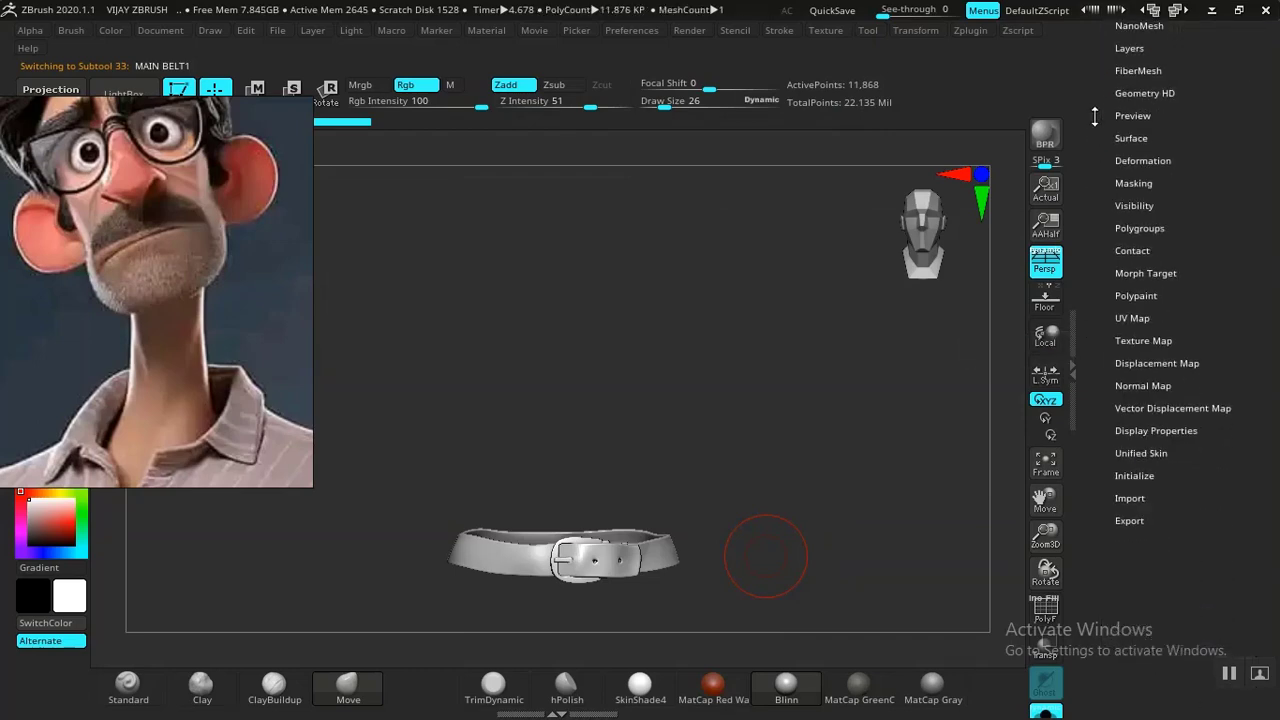
left_click(1133, 318)
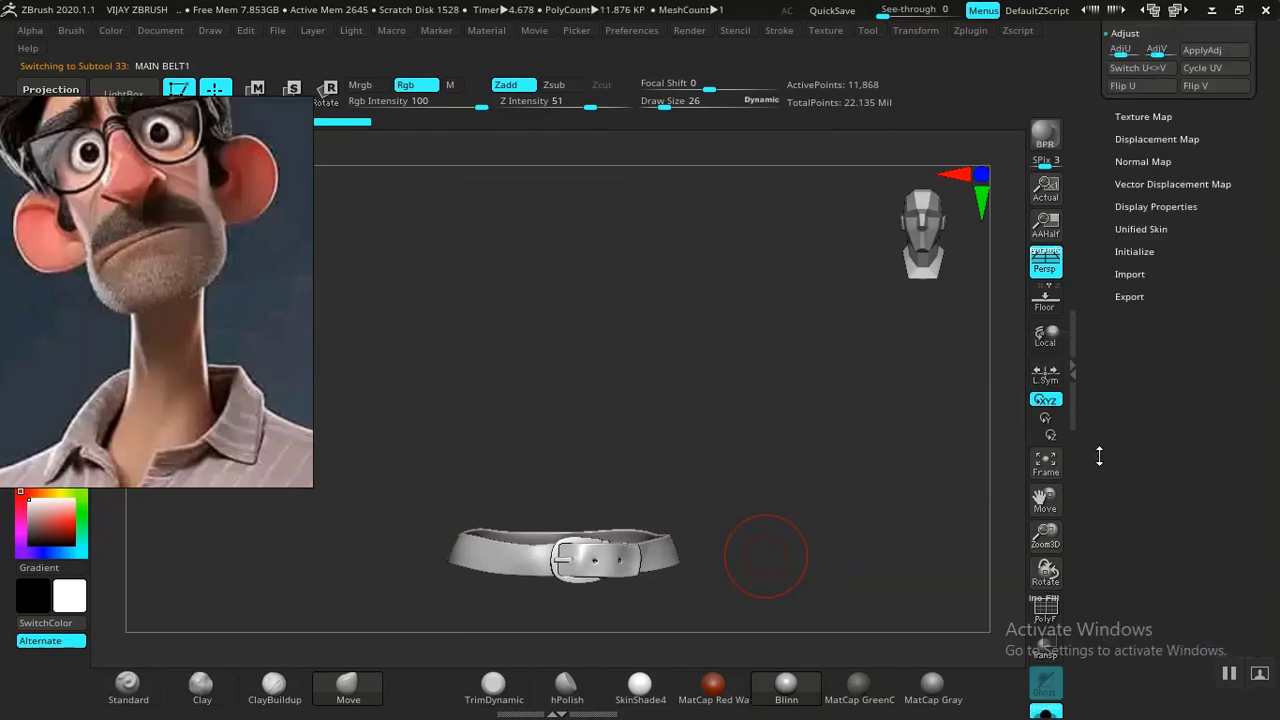
left_click(1230, 184)
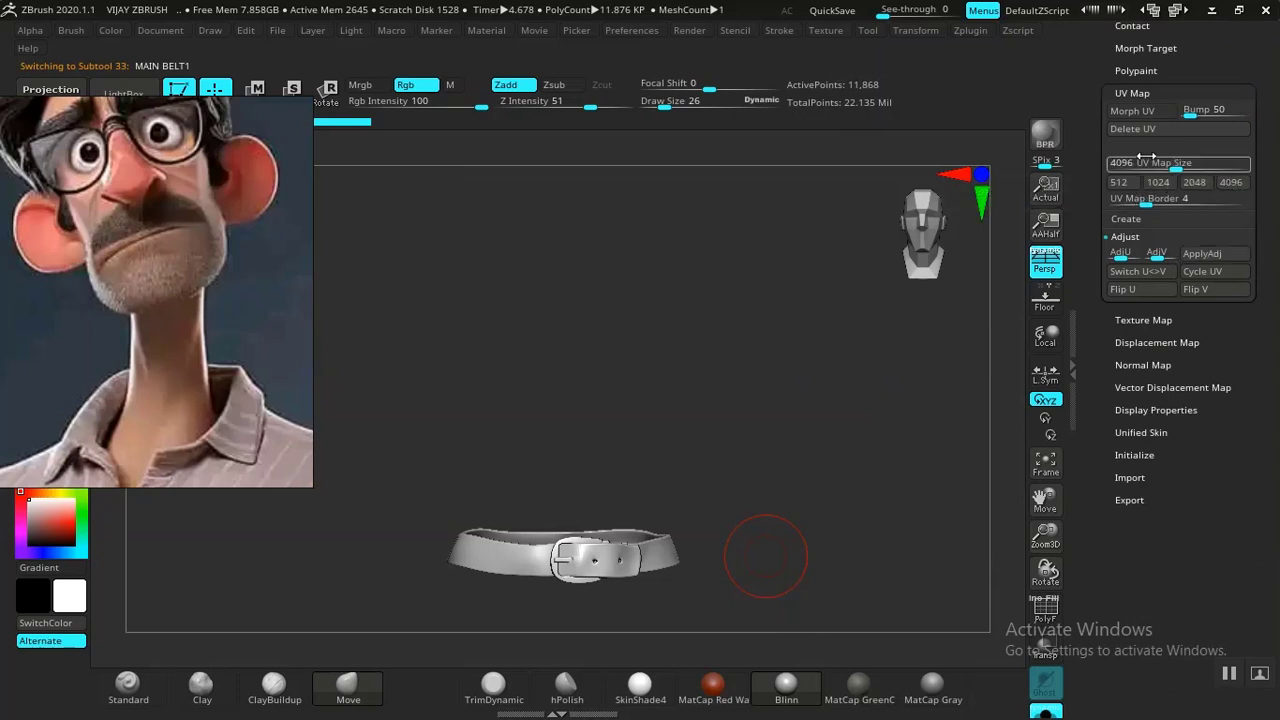
Try to create a normal map for the belt at its current subdivision level.
left_click(1133, 92)
left_click(1135, 157)
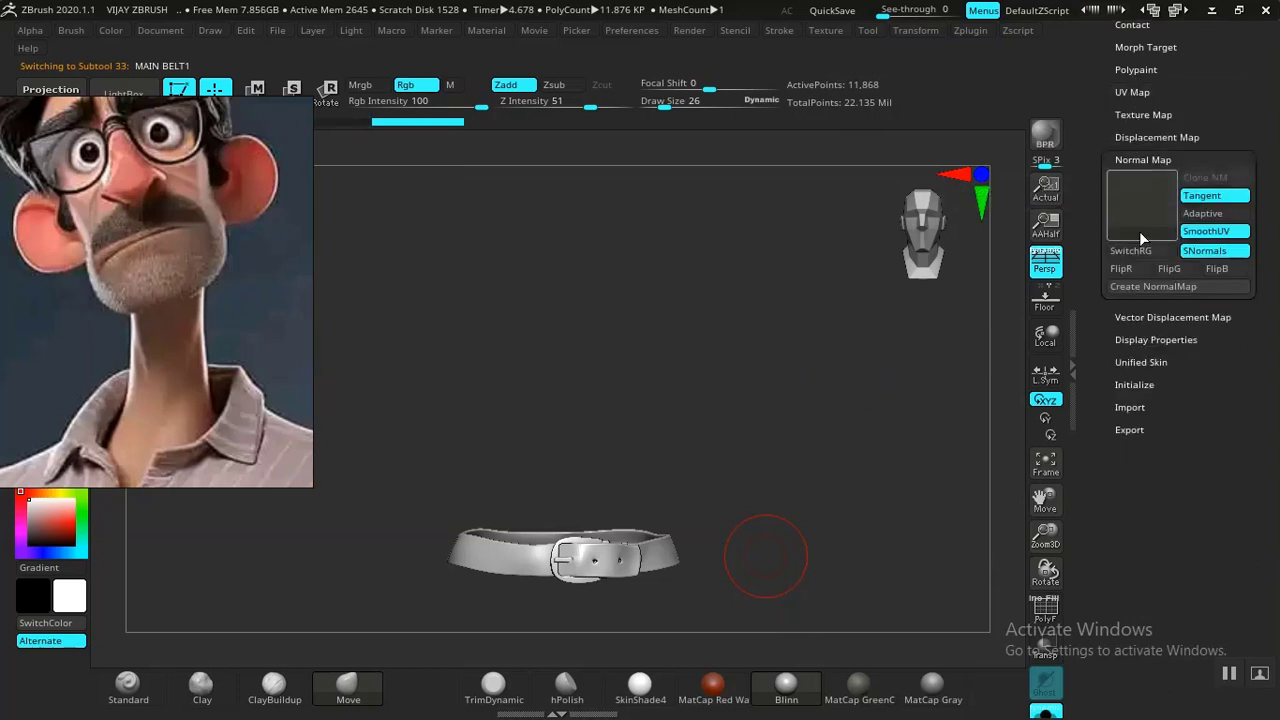
left_click(1150, 286)
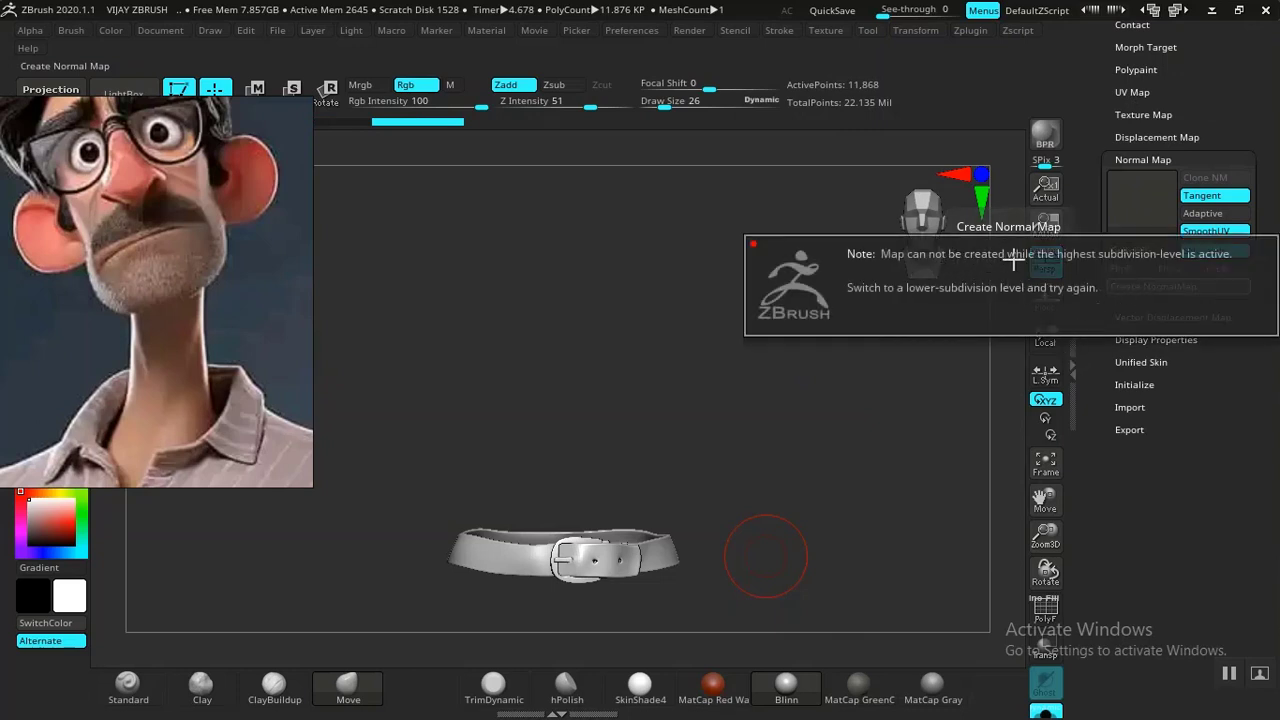
Divide the belt's geometry twice to reach subdivision level 3.
scroll(1100, 200, "up", 8)
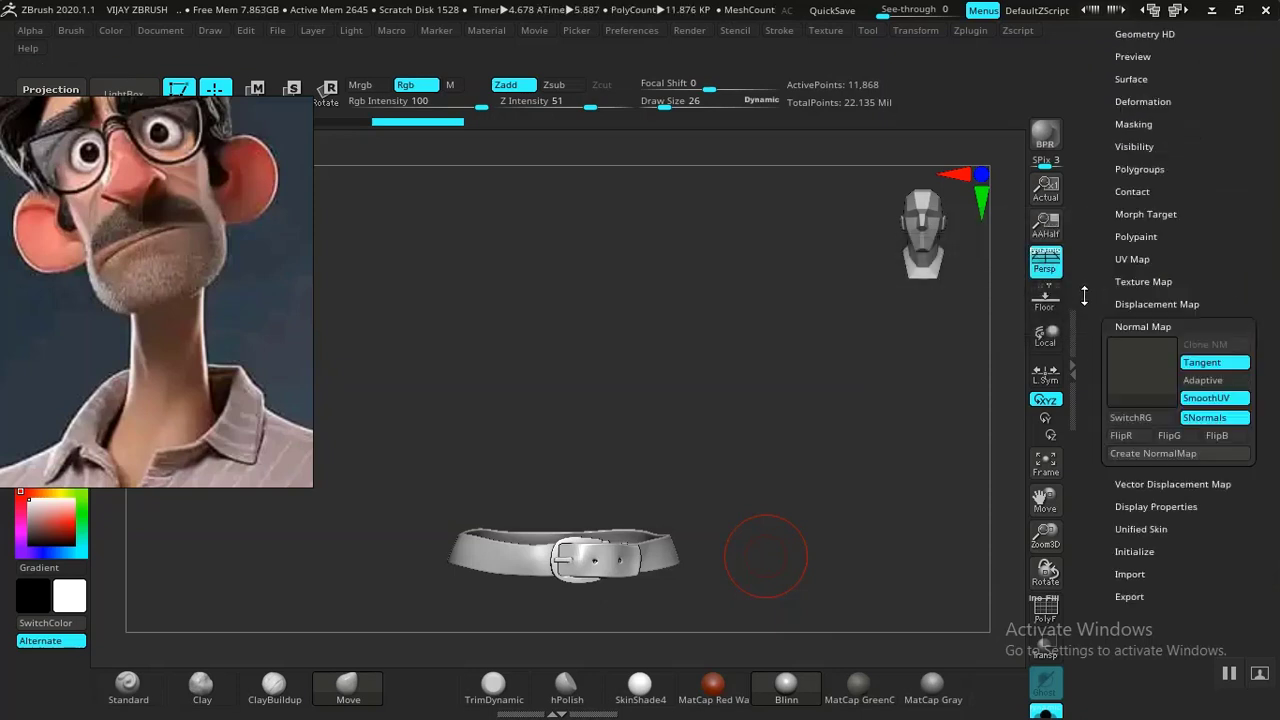
left_click(1145, 181)
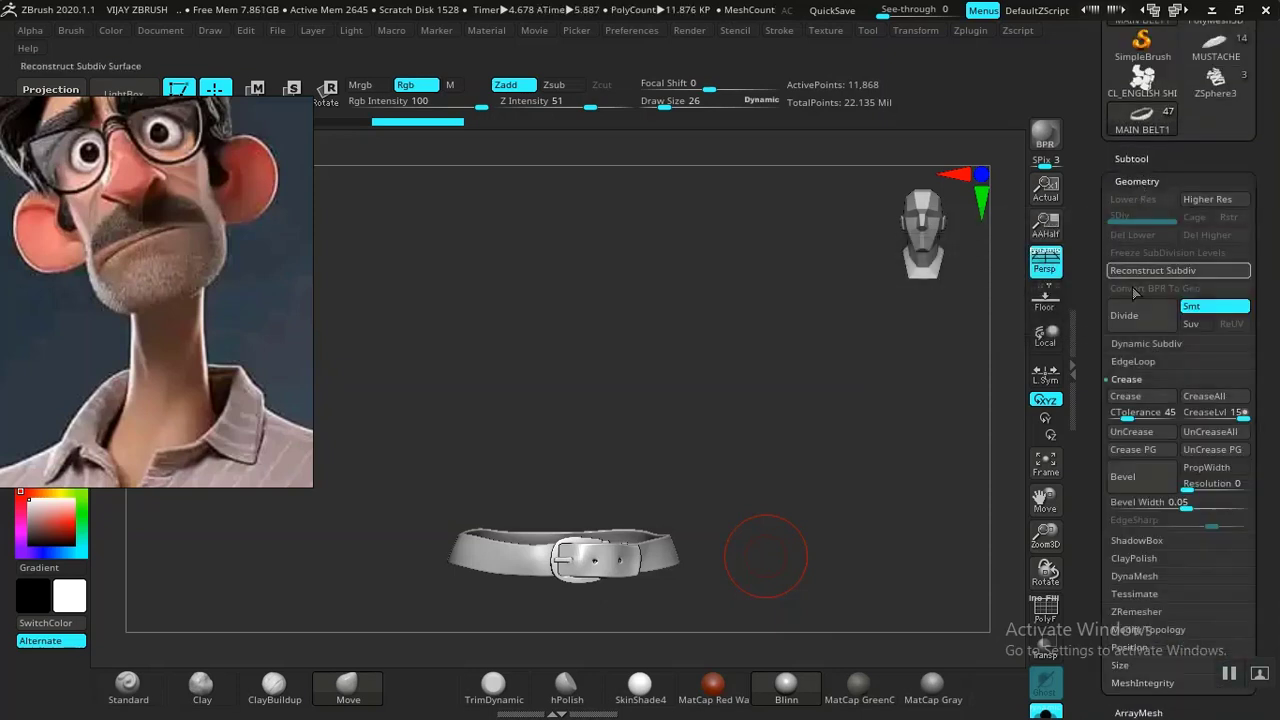
left_click(1127, 316)
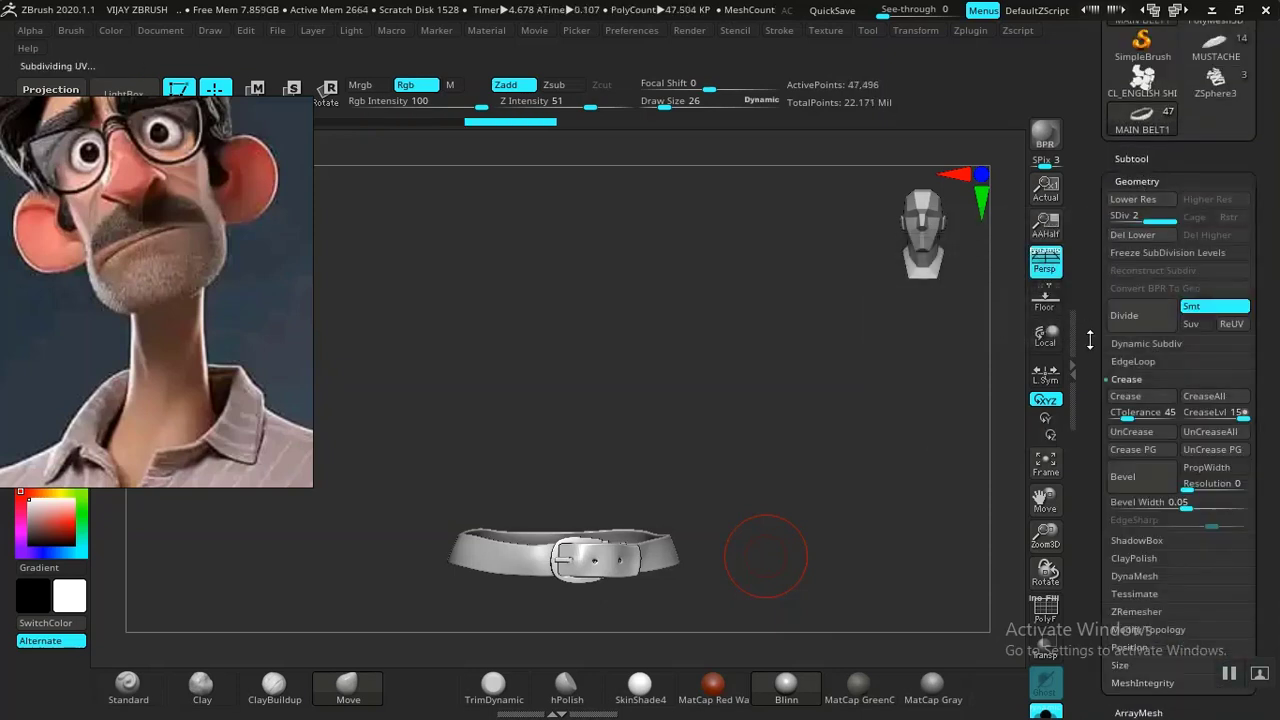
scroll(1089, 361, "down", 5)
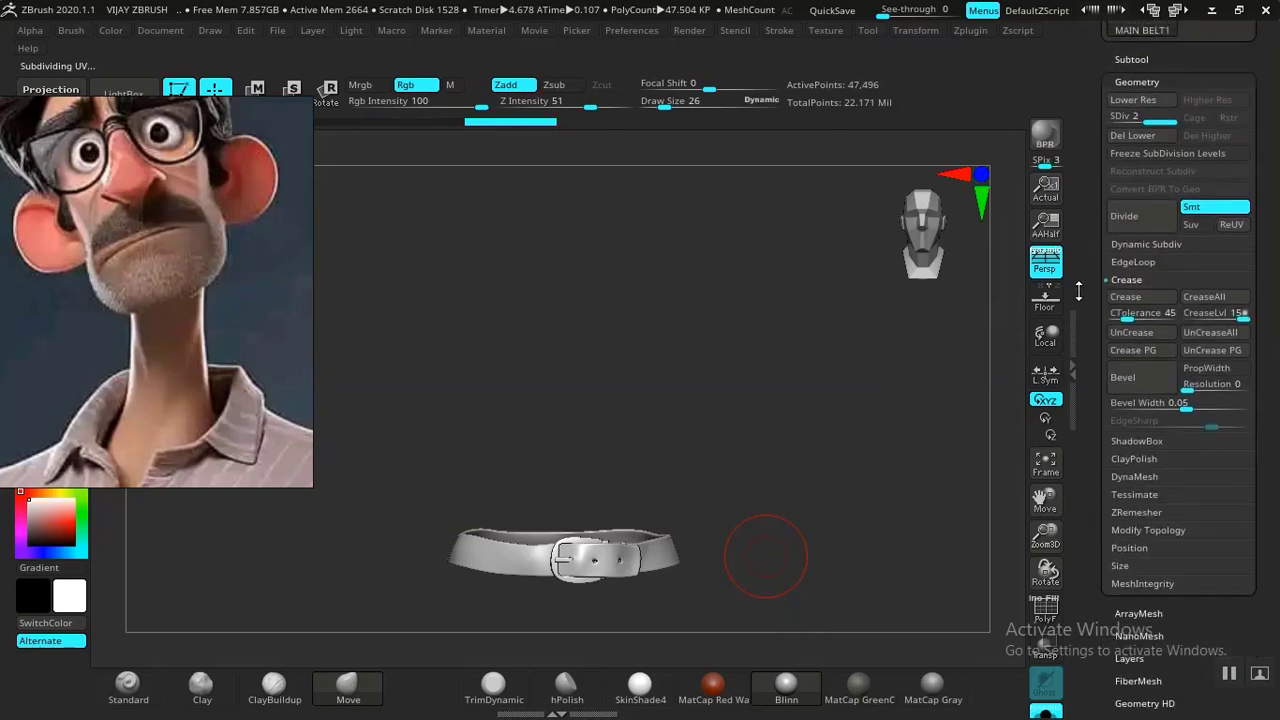
left_click(1122, 219)
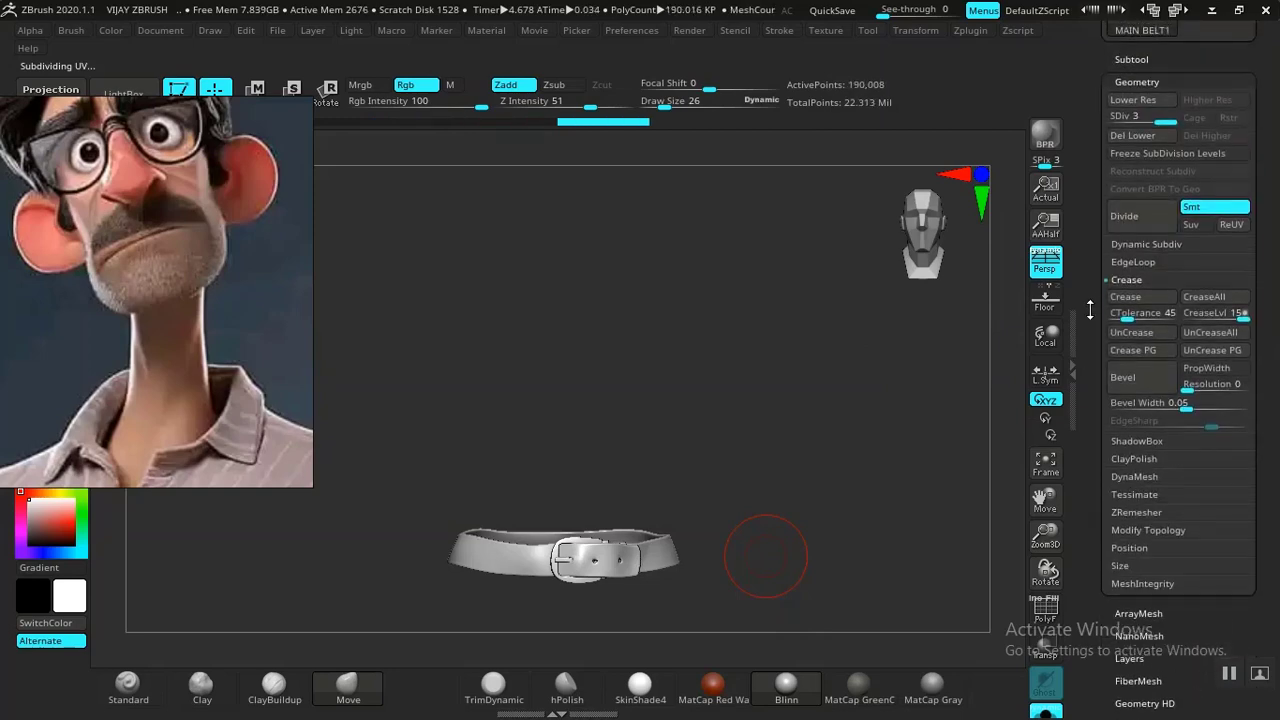
Lower the belt to its lowest subdivision level and create its tangent normal map.
scroll(1068, 330, "down", 5)
scroll(1068, 330, "down", 10)
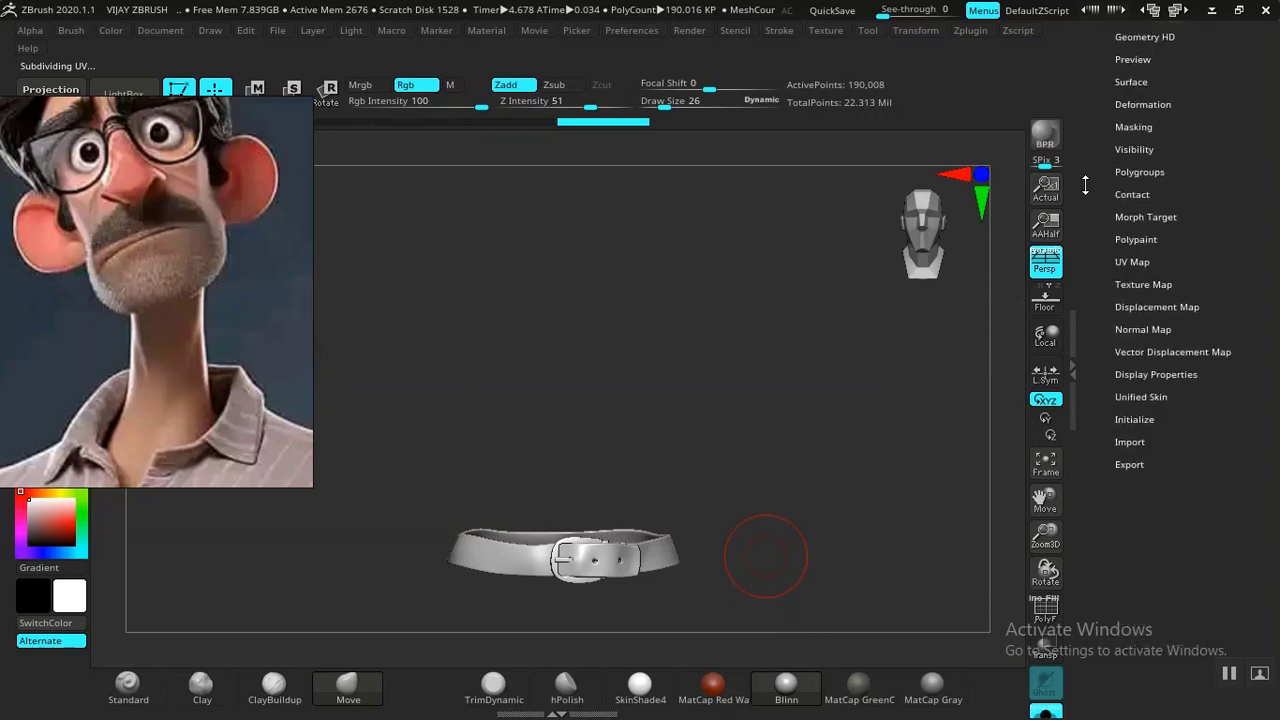
key("shift+d")
key("shift+d")
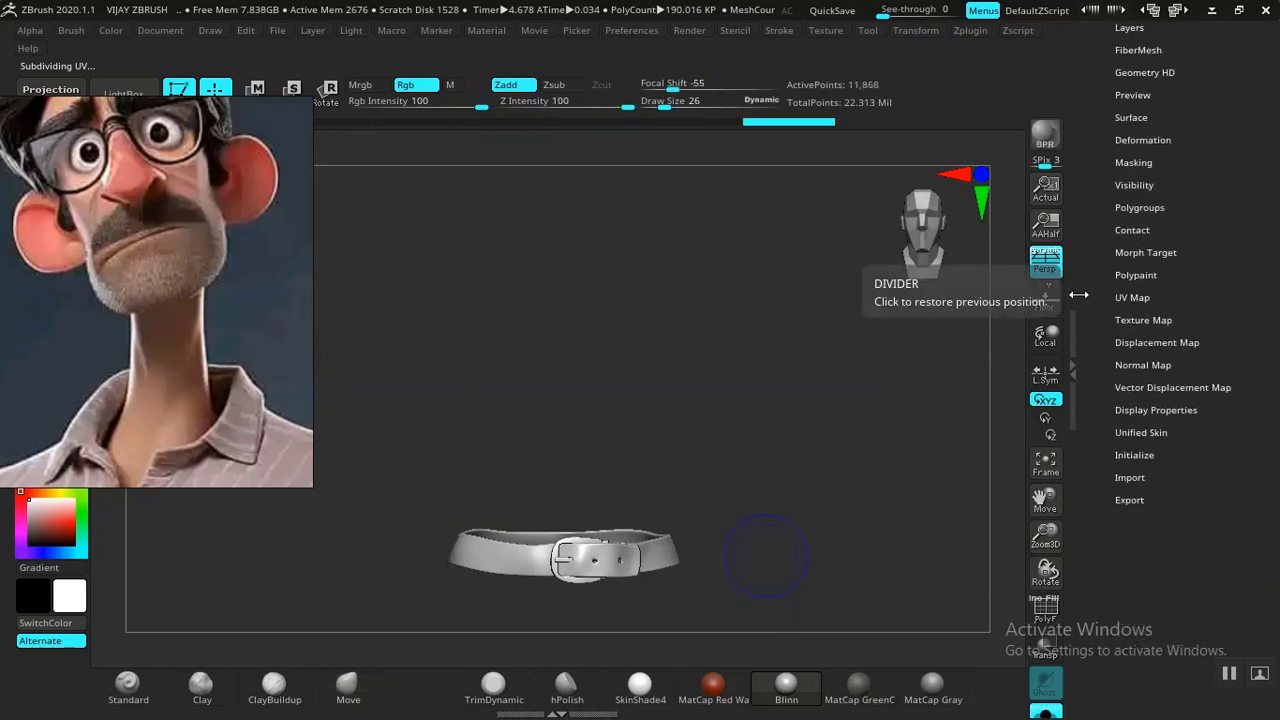
left_click(1122, 364)
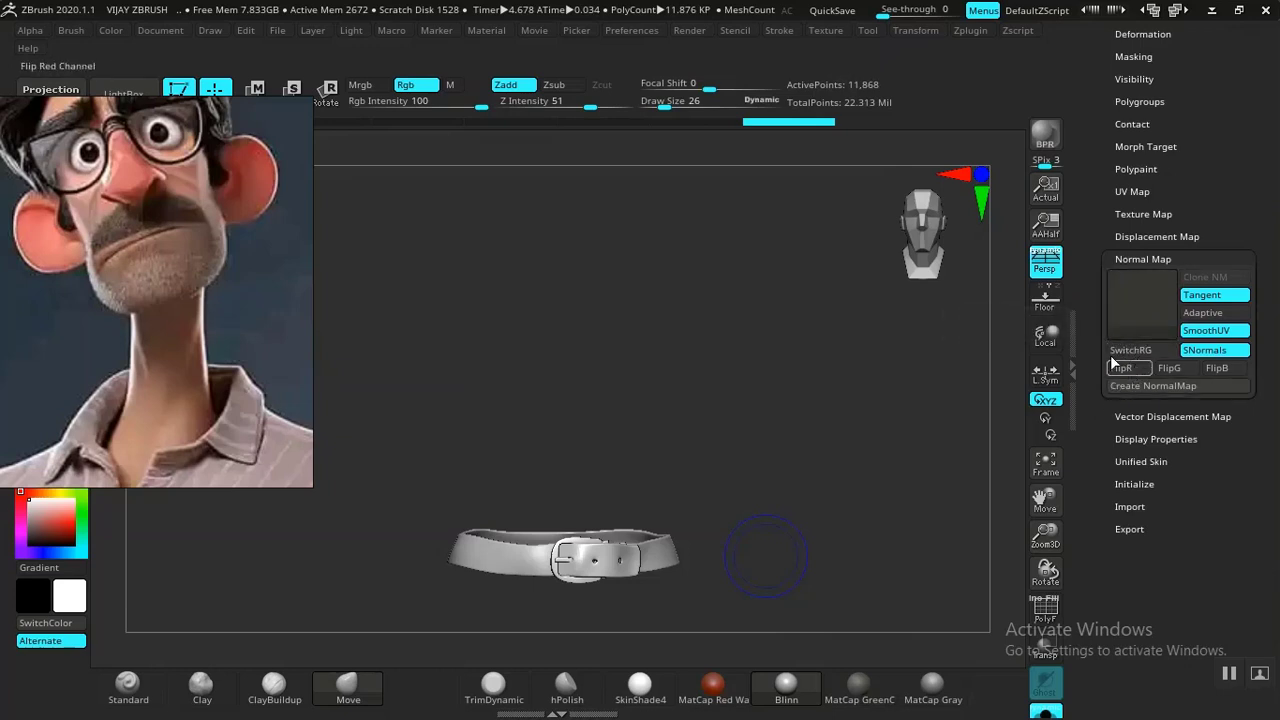
left_click(1133, 386)
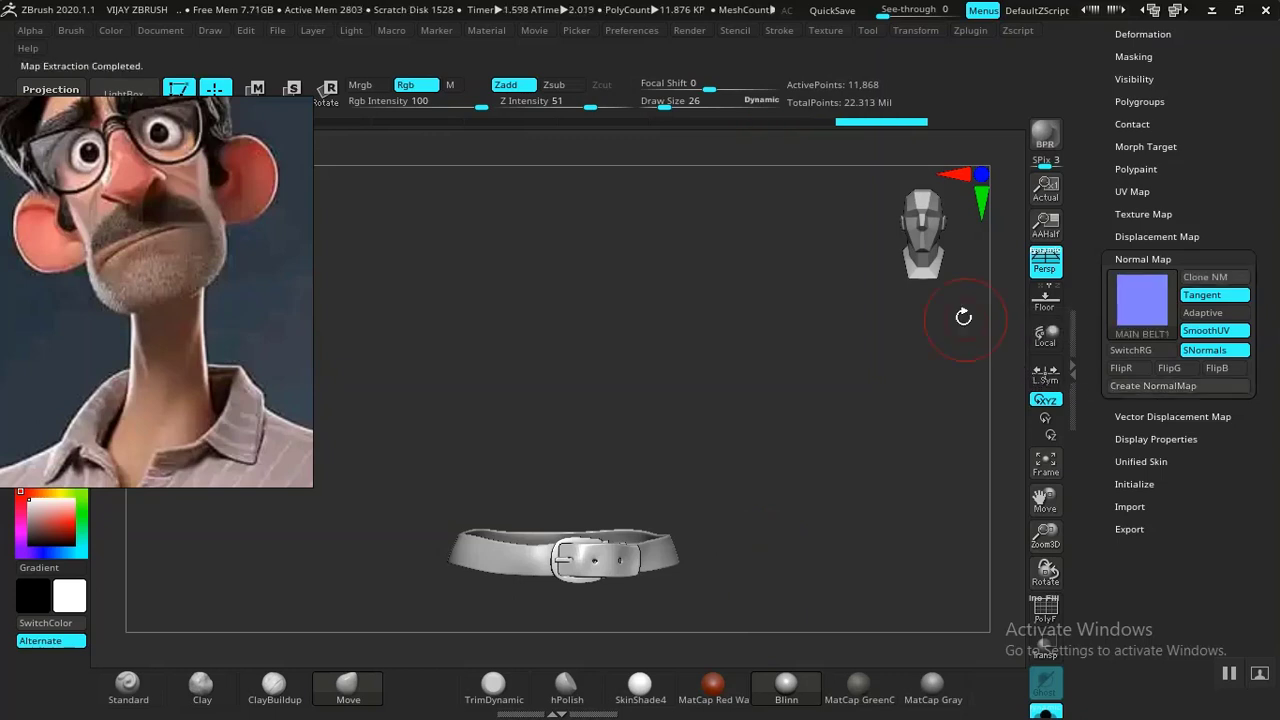
Clone the belt's normal map into the texture palette and export it as MAIN BELT1.png in the ZMAP folder.
left_click(1130, 192)
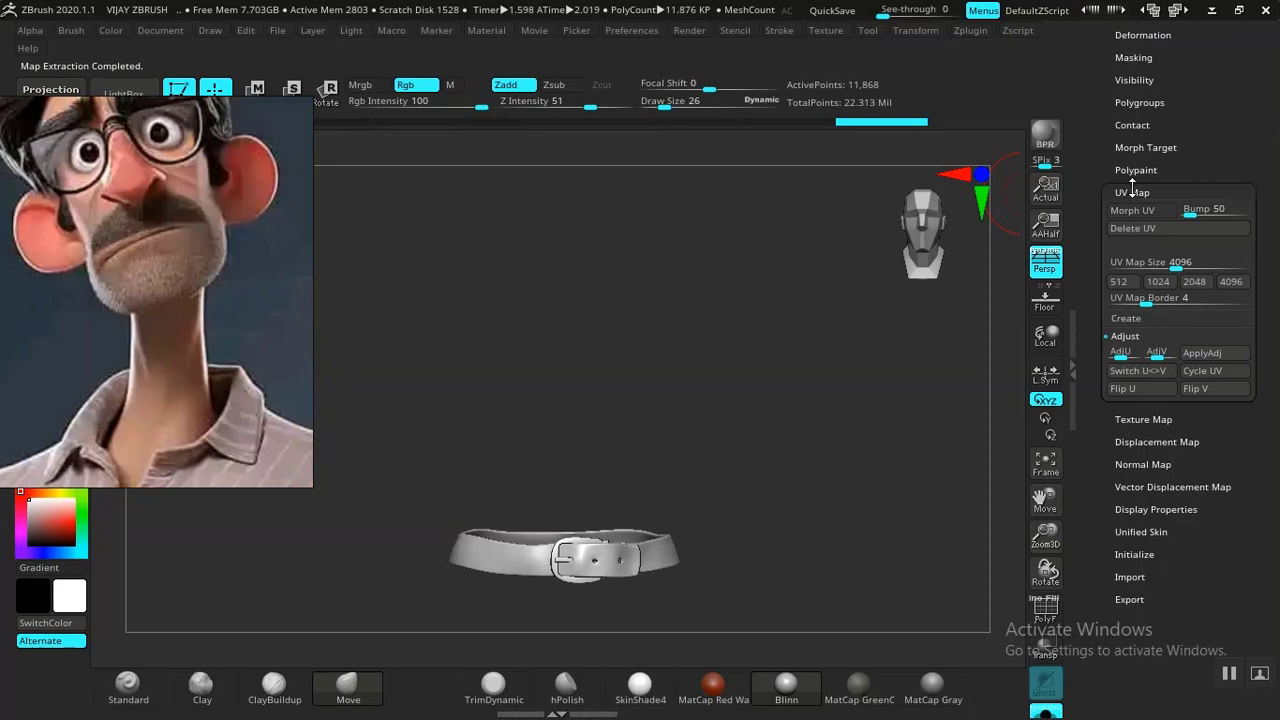
left_click(1132, 191)
left_click(1137, 259)
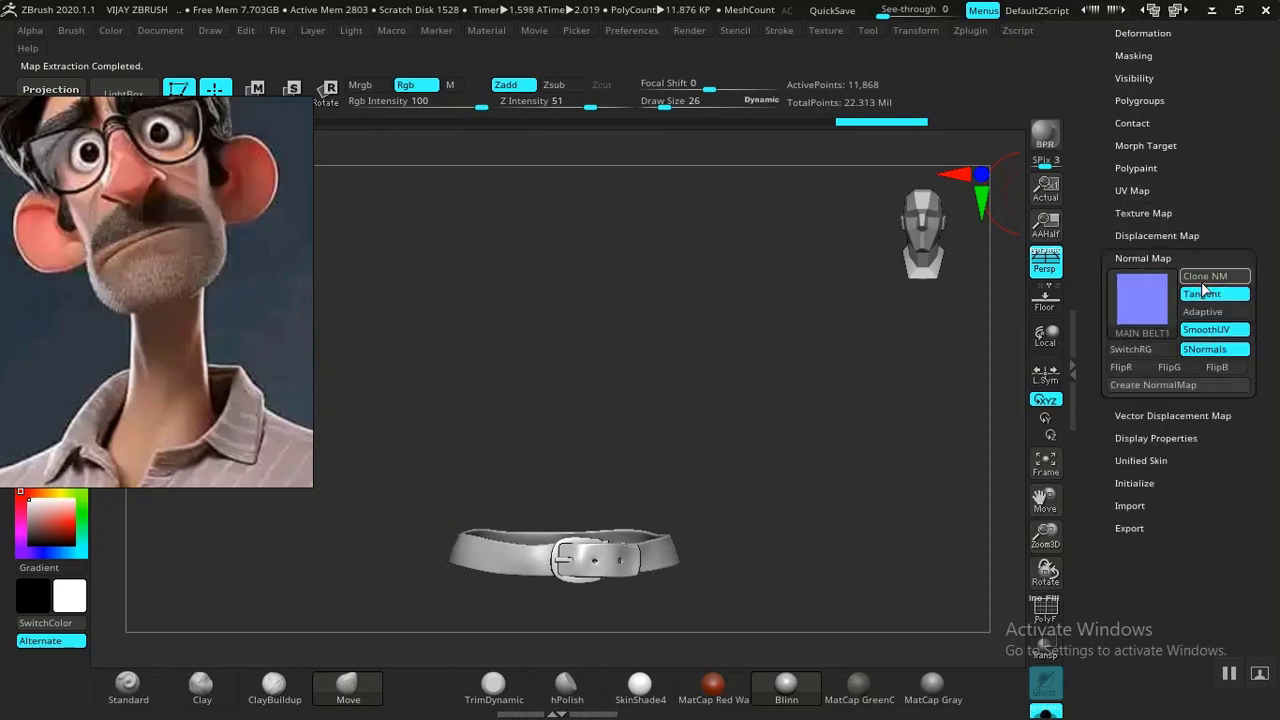
left_click(837, 32)
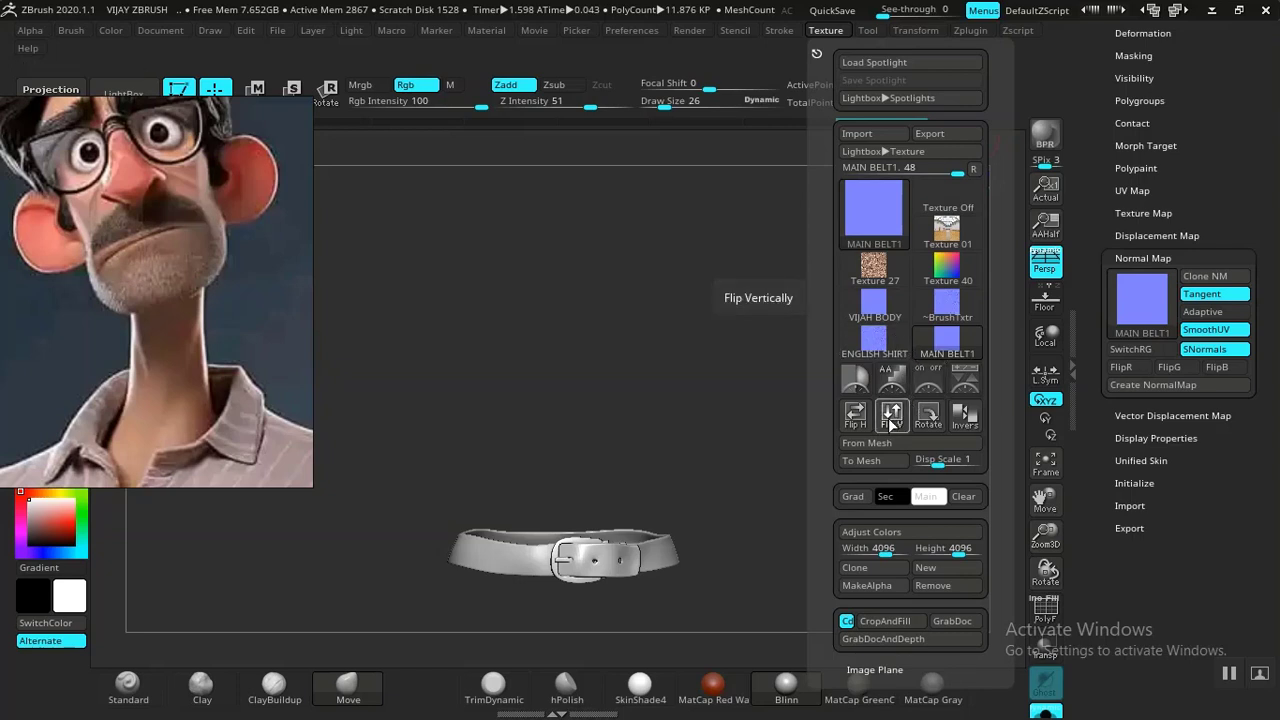
left_click(940, 134)
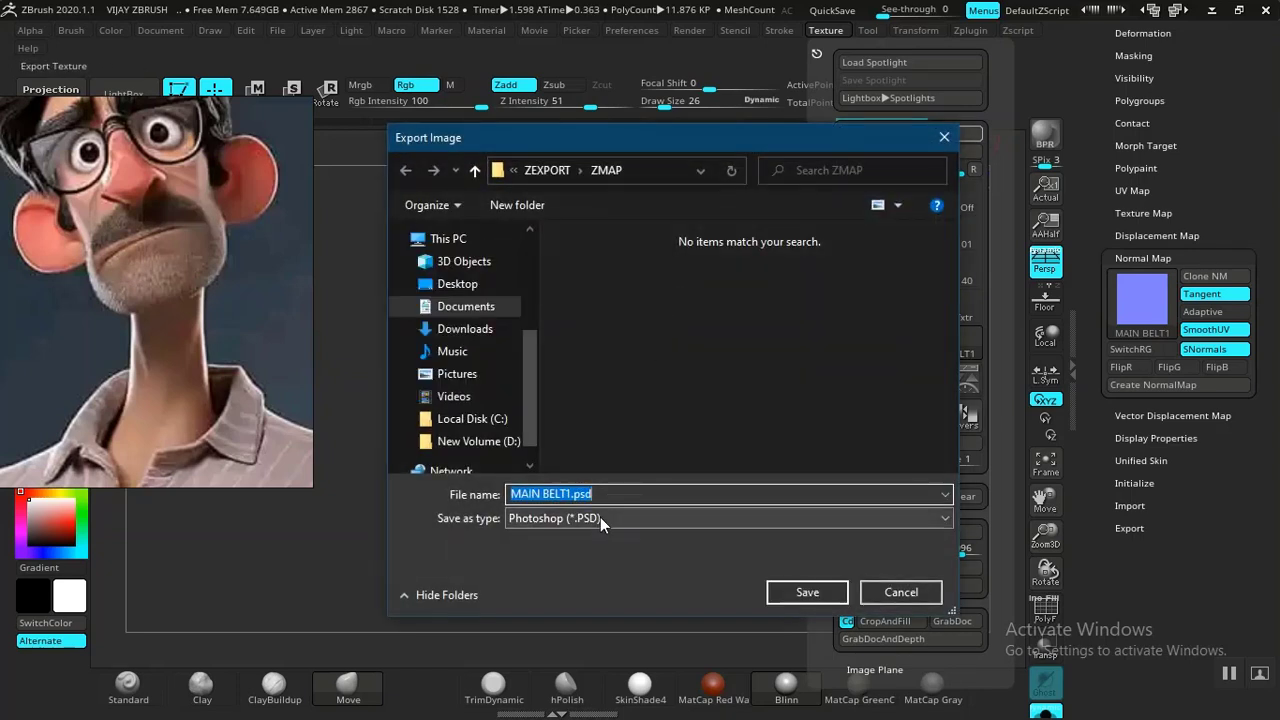
left_click(600, 518)
left_click(570, 563)
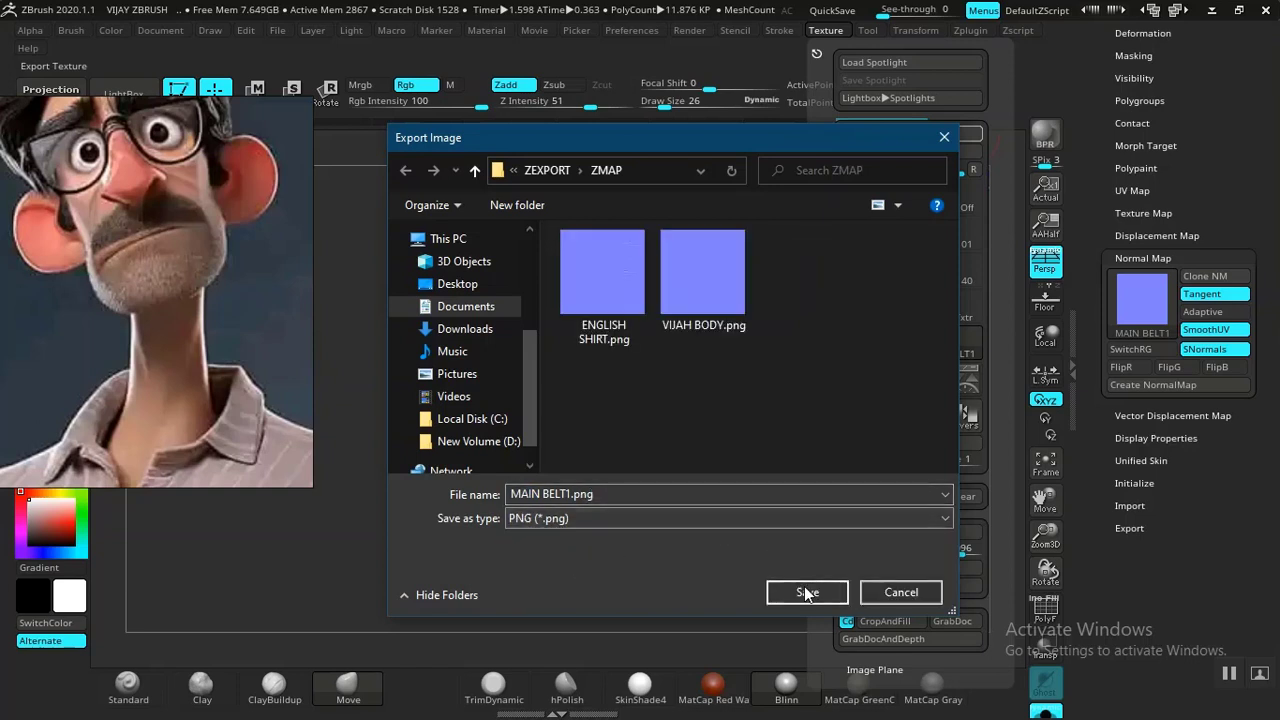
left_click(807, 592)
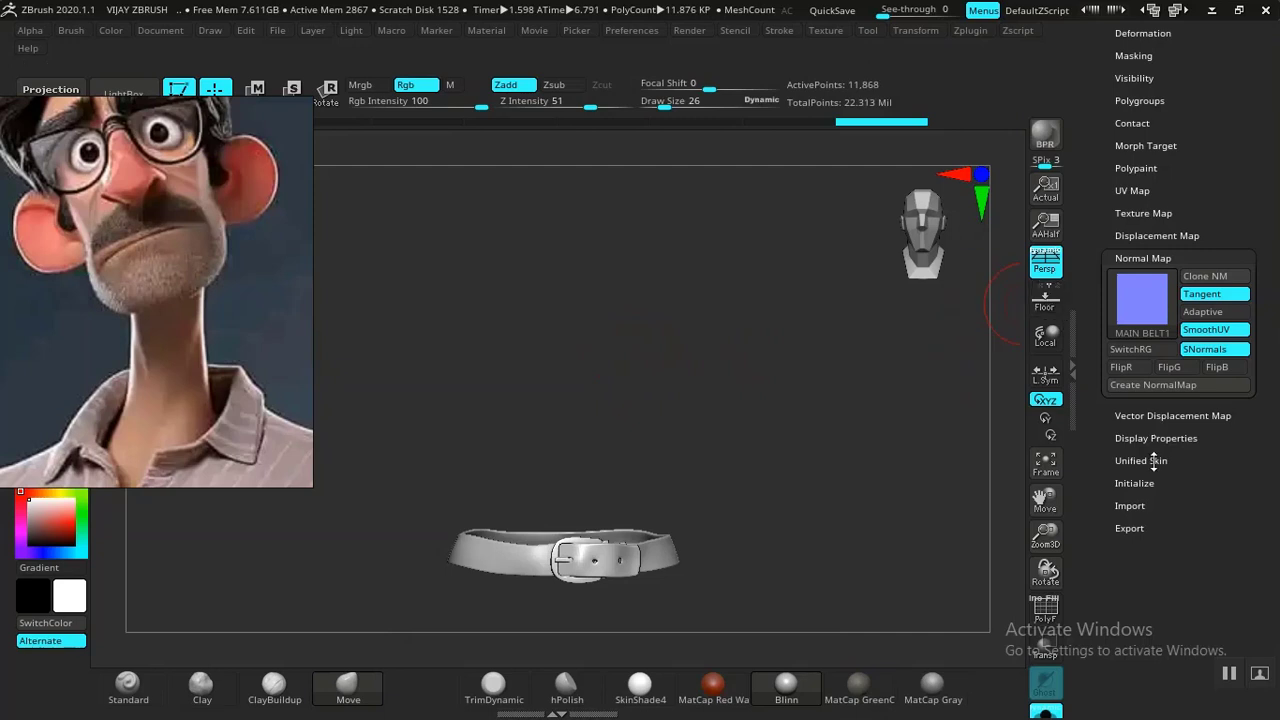
Select the MAIN TROUSER subtool and set its UV map size to 4096.
left_click(1075, 309)
left_click_drag(1089, 349, 1100, 567)
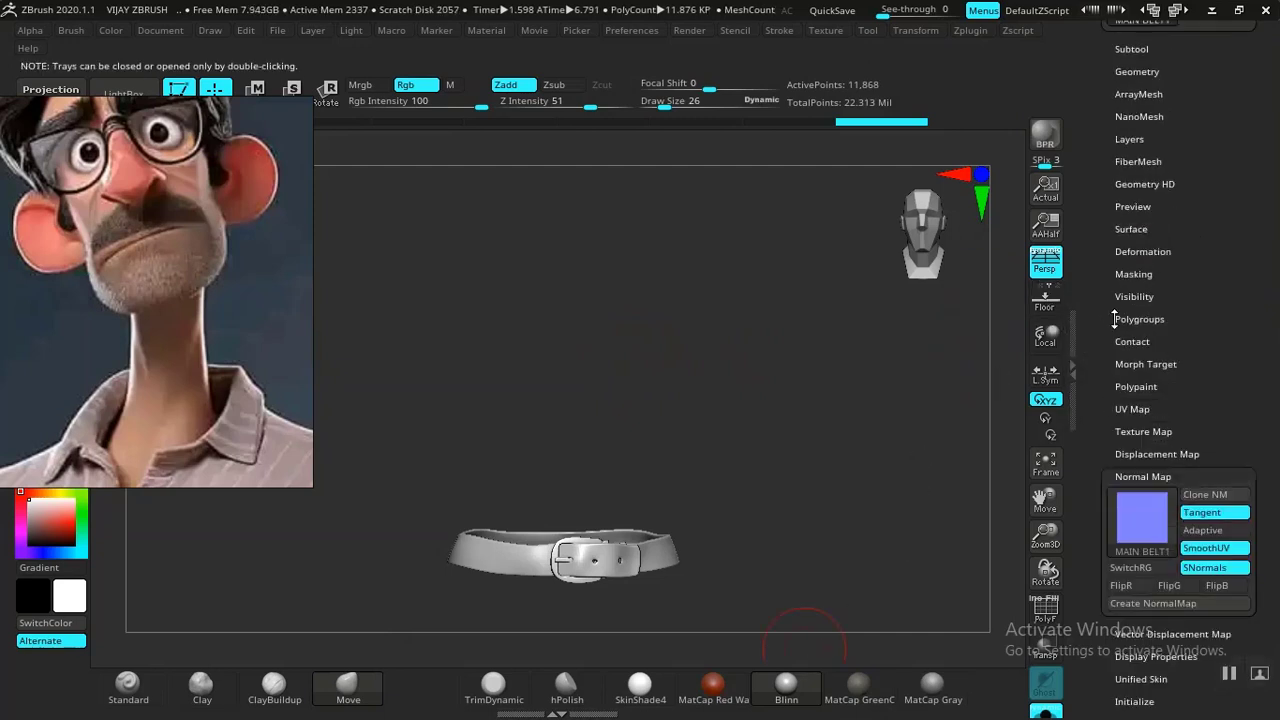
left_click(1133, 49)
mouse_move(1137, 365)
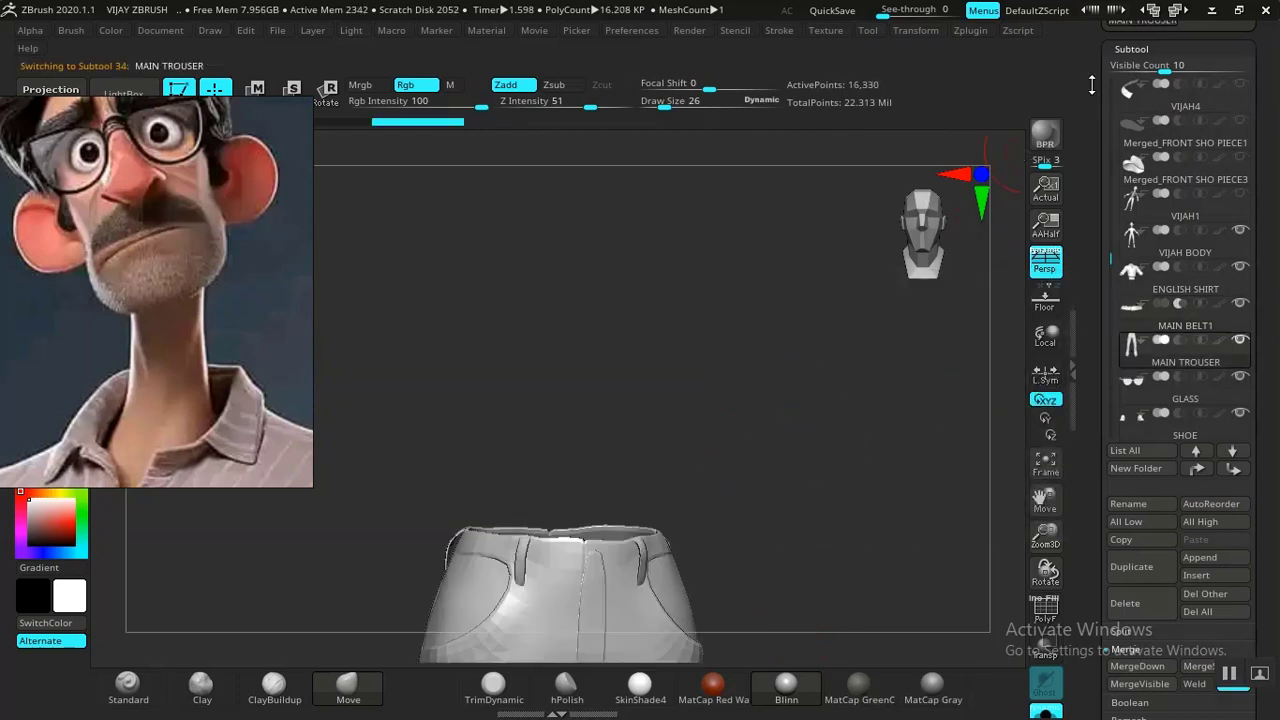
left_click(1133, 47)
left_click(1132, 68)
left_click(1132, 68)
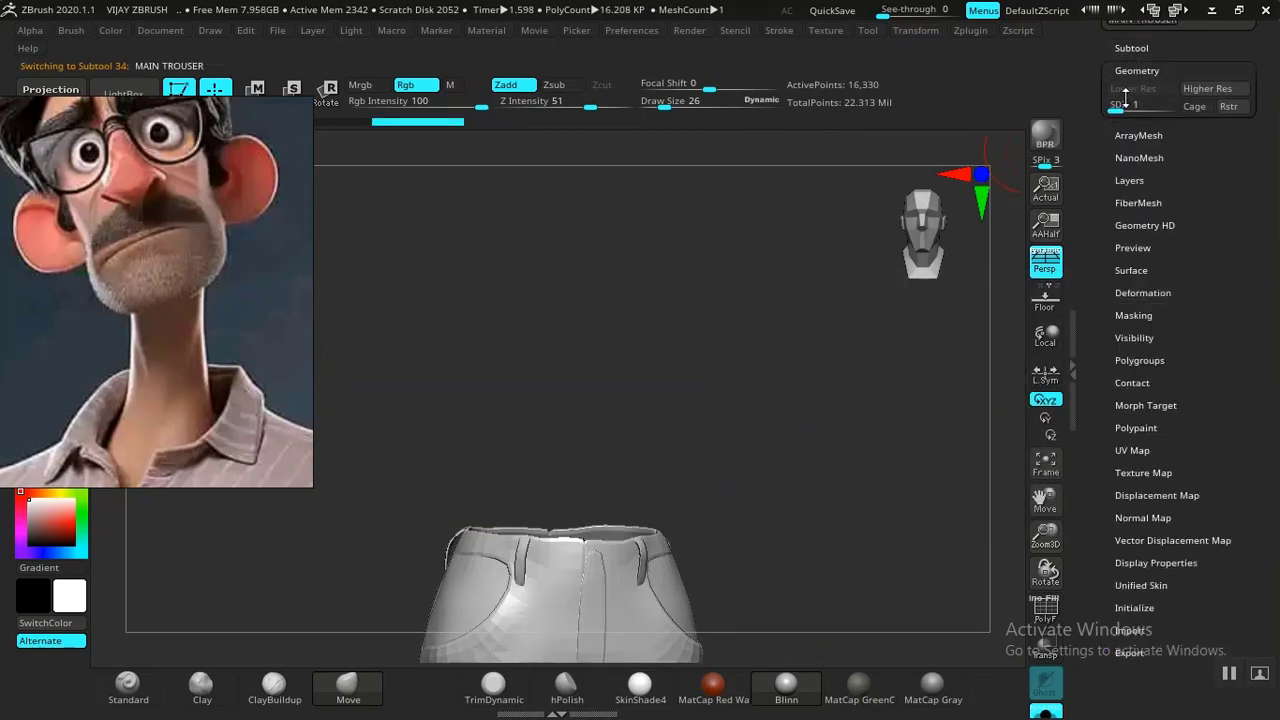
scroll(1099, 241, "down", 2)
scroll(1099, 241, "down", 5)
left_click(1130, 252)
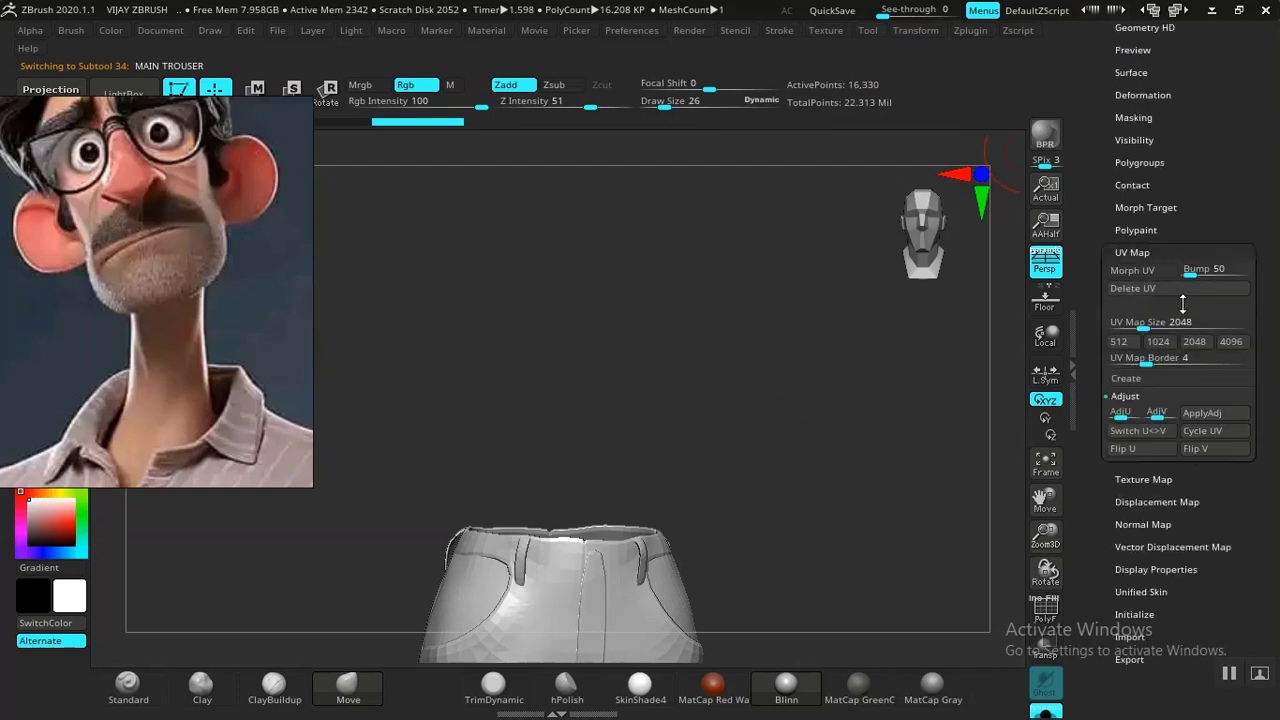
left_click(1233, 342)
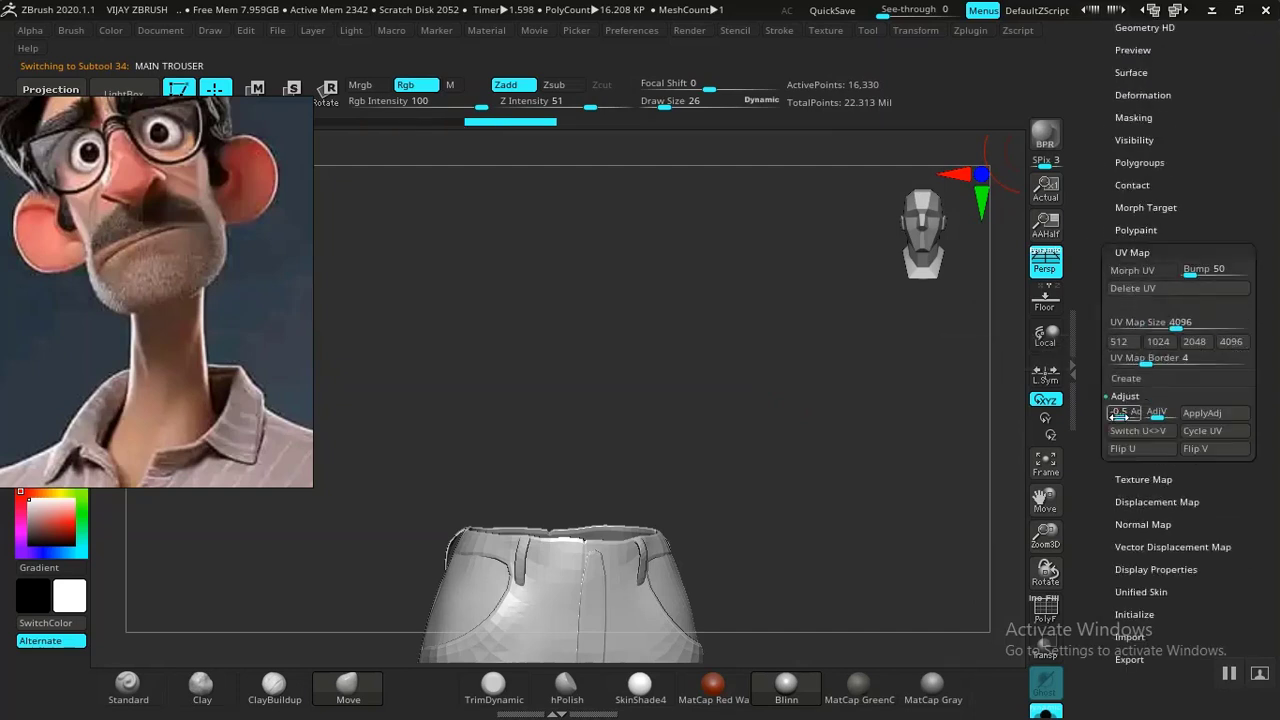
Create the tangent normal map for the trousers.
scroll(1101, 482, "down", 5)
left_click(1143, 386)
left_click(1156, 311)
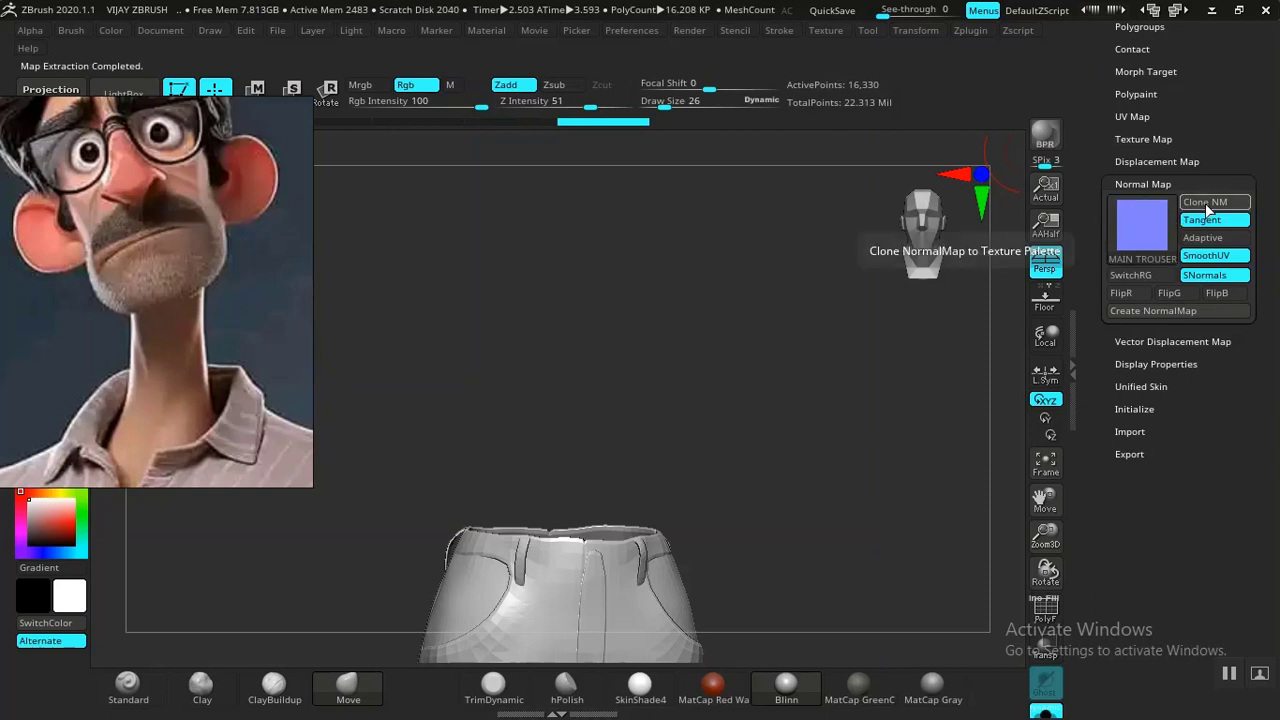
Clone the trousers' normal map into the texture palette and export it as MAIN TROUSER.png in the ZMAP folder.
left_click(826, 30)
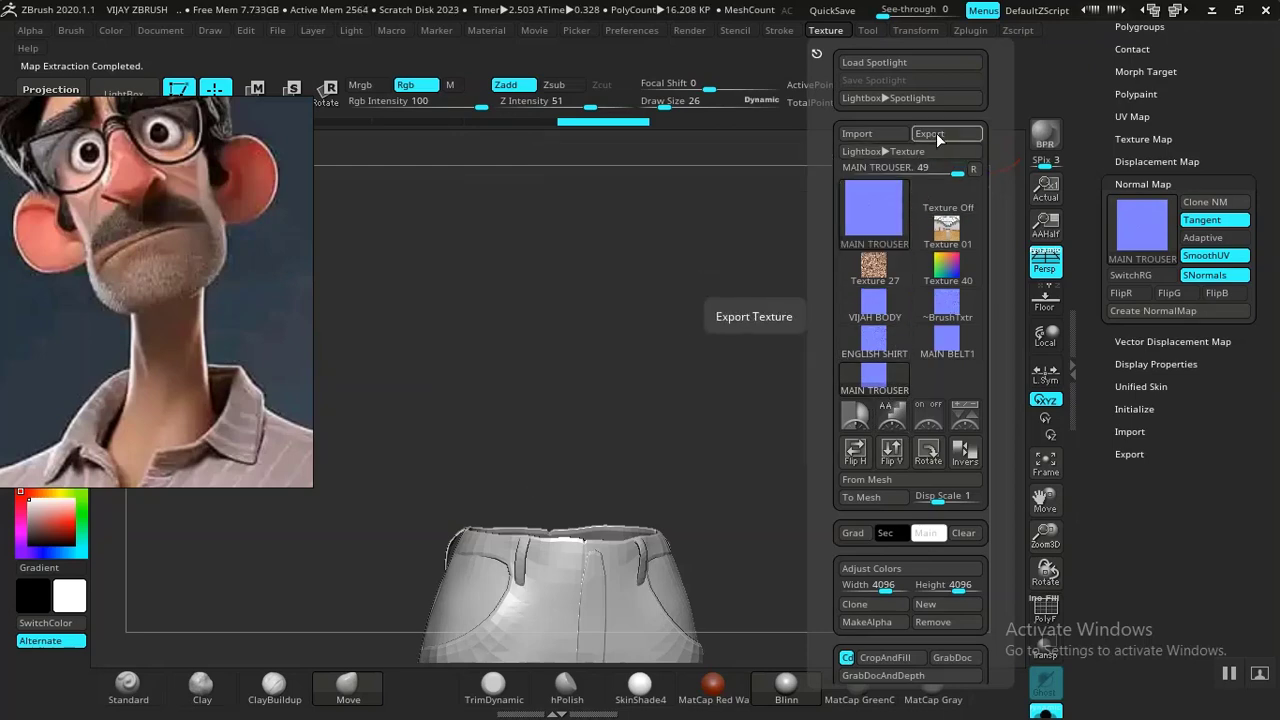
left_click(936, 133)
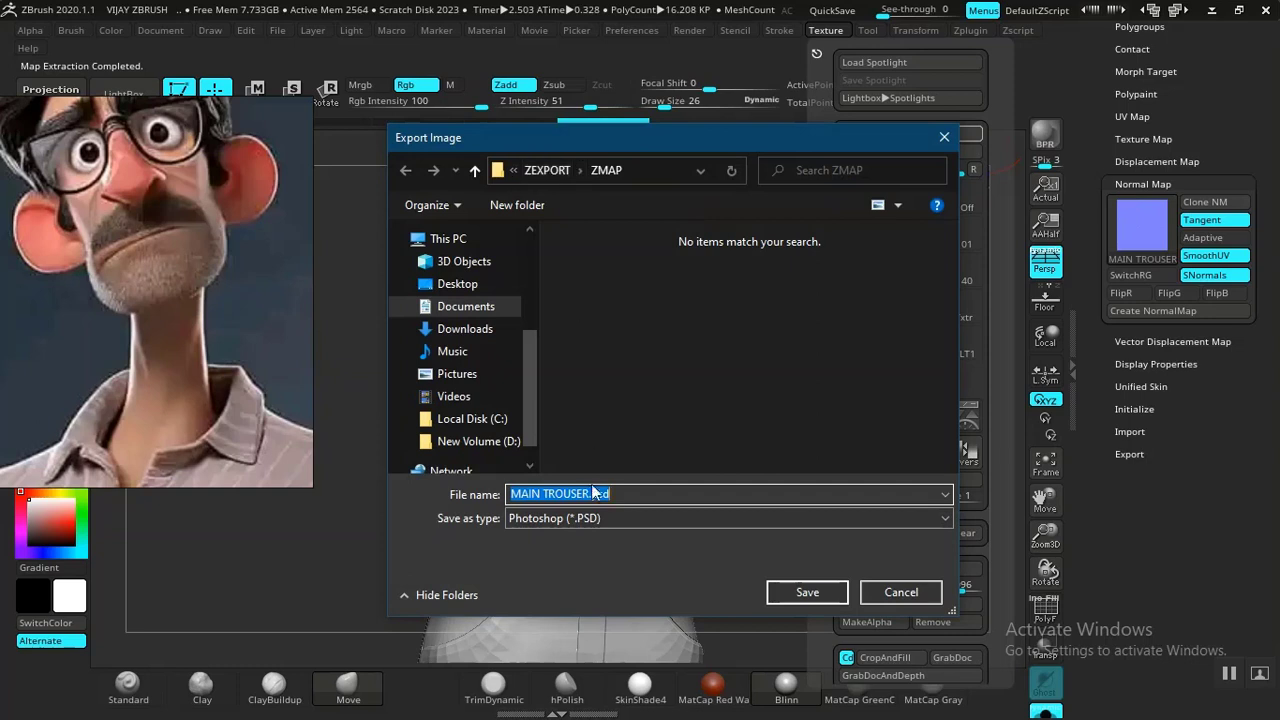
left_click(582, 516)
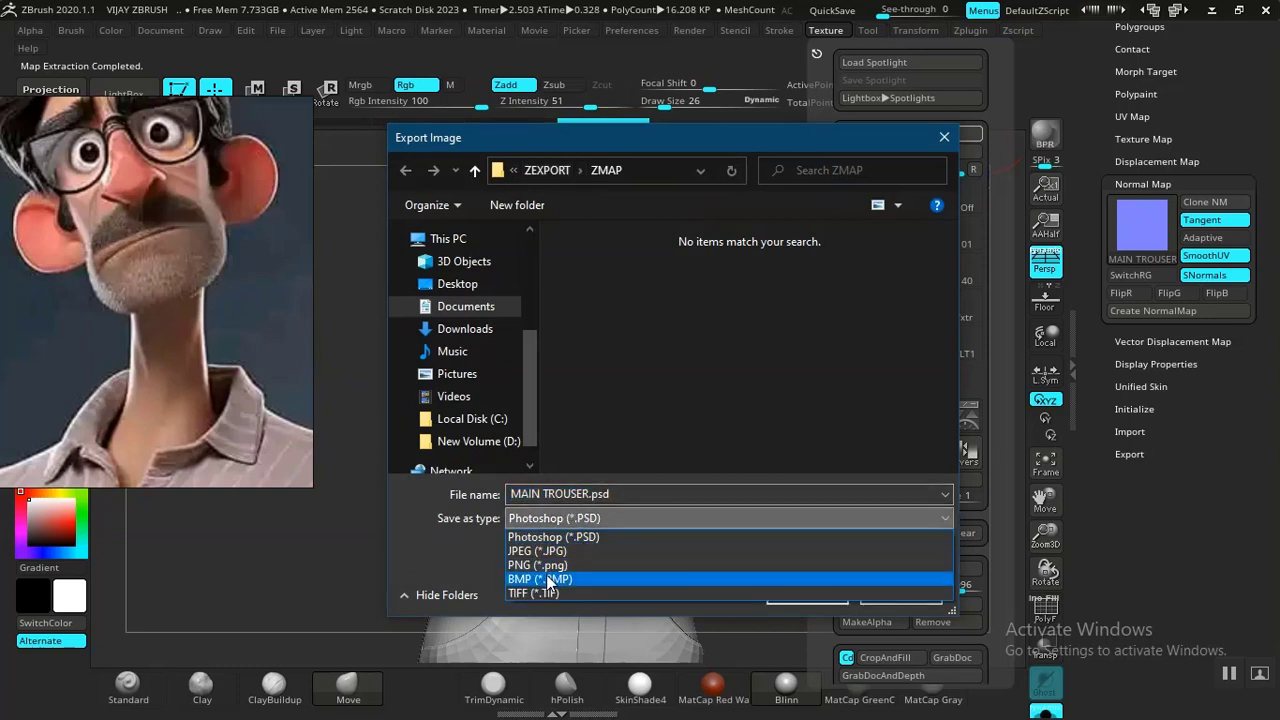
left_click(557, 565)
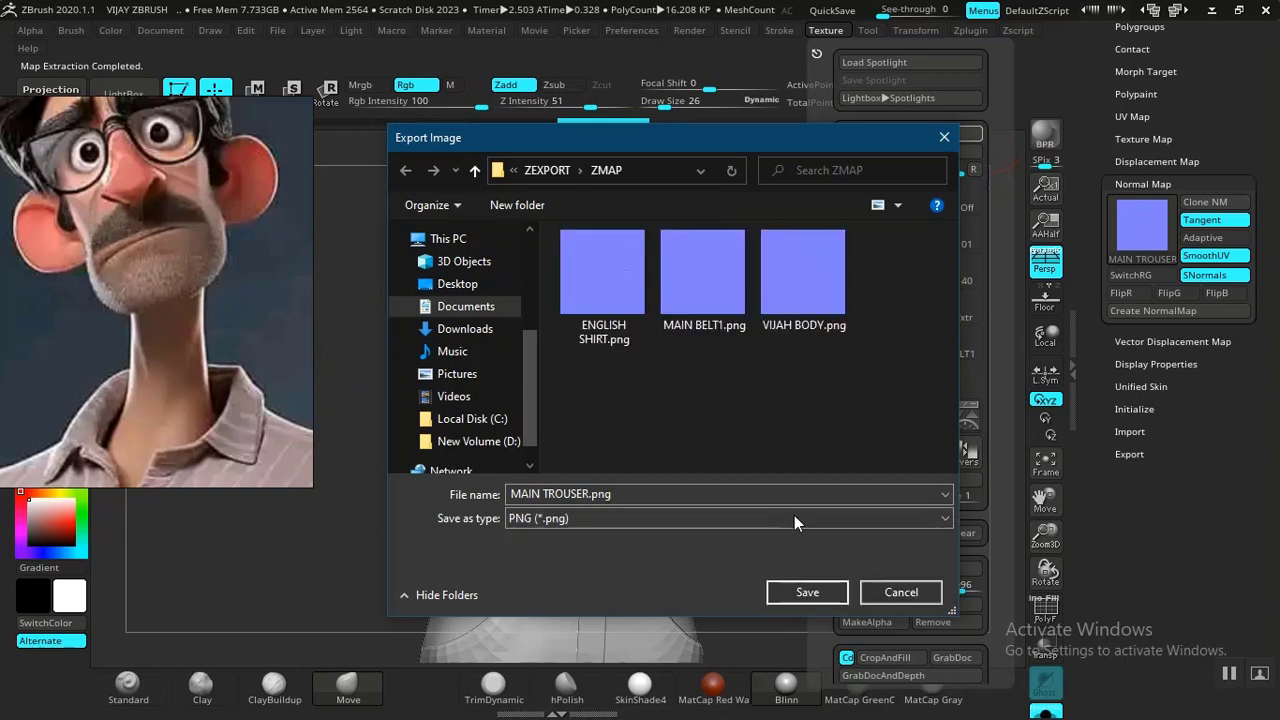
left_click(808, 590)
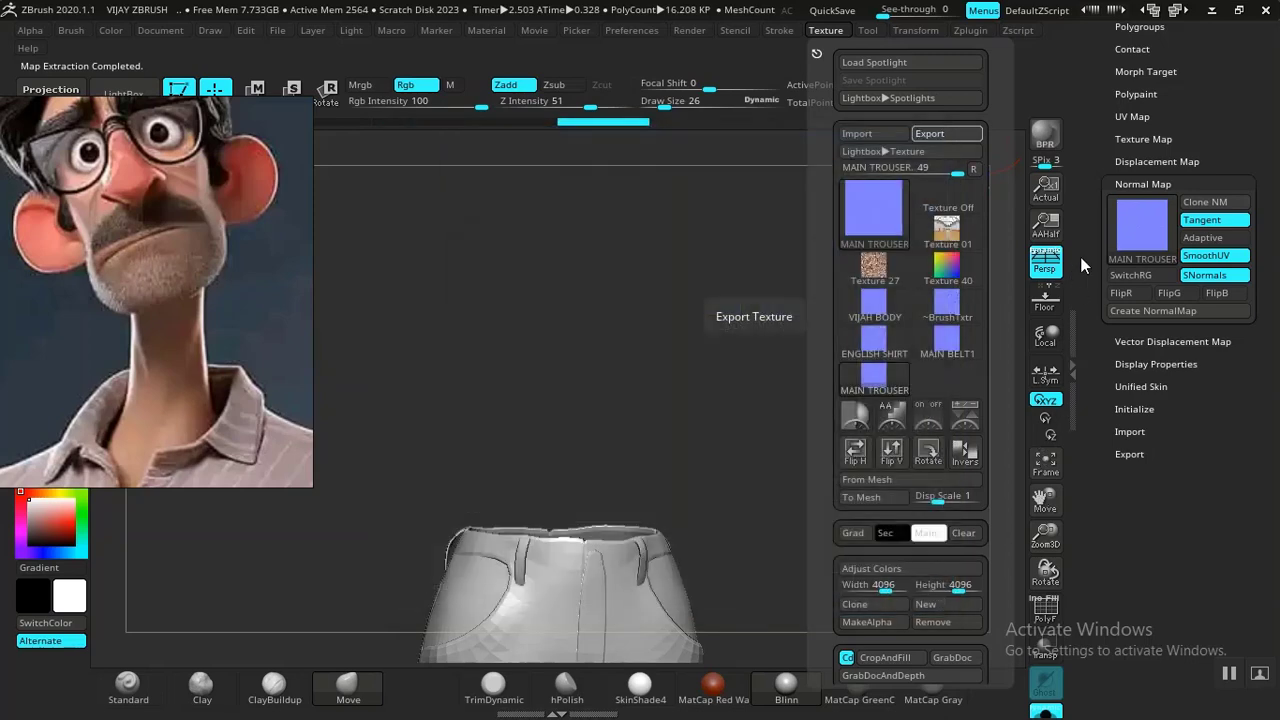
Select the GLASS subtool.
scroll(1088, 214, "up", 6)
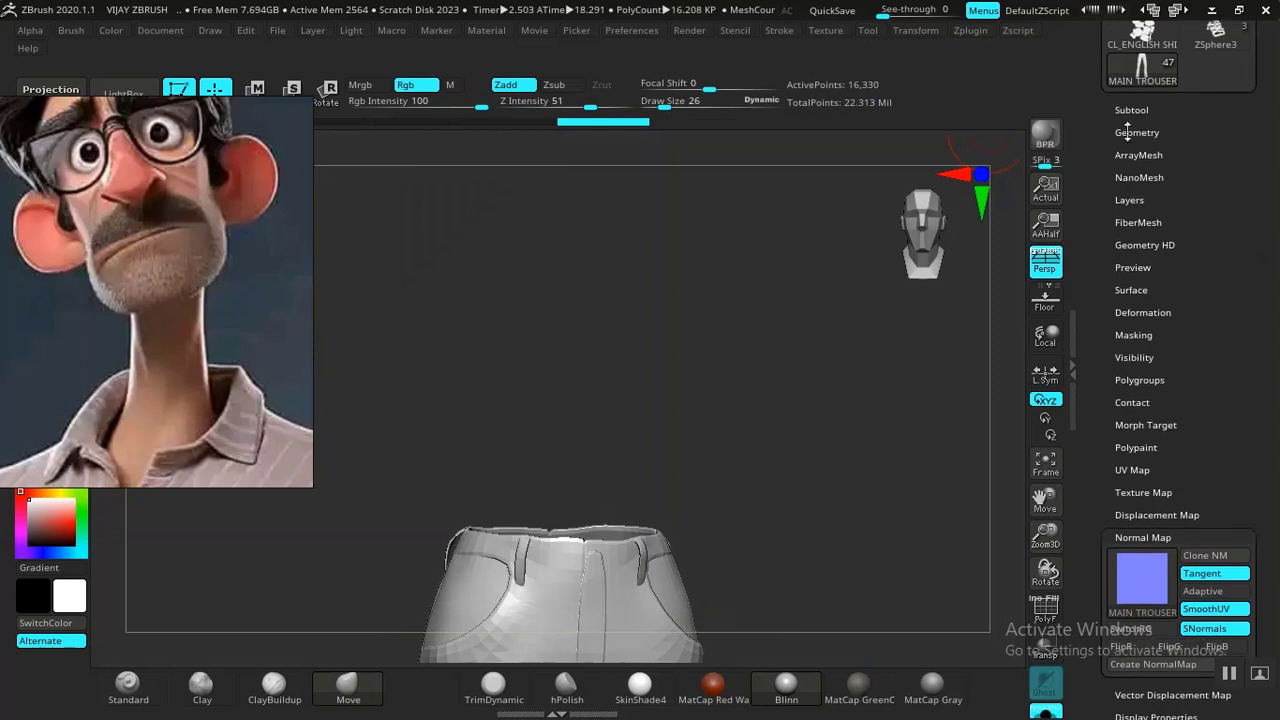
left_click(1133, 107)
left_click_drag(1106, 401, 1099, 371)
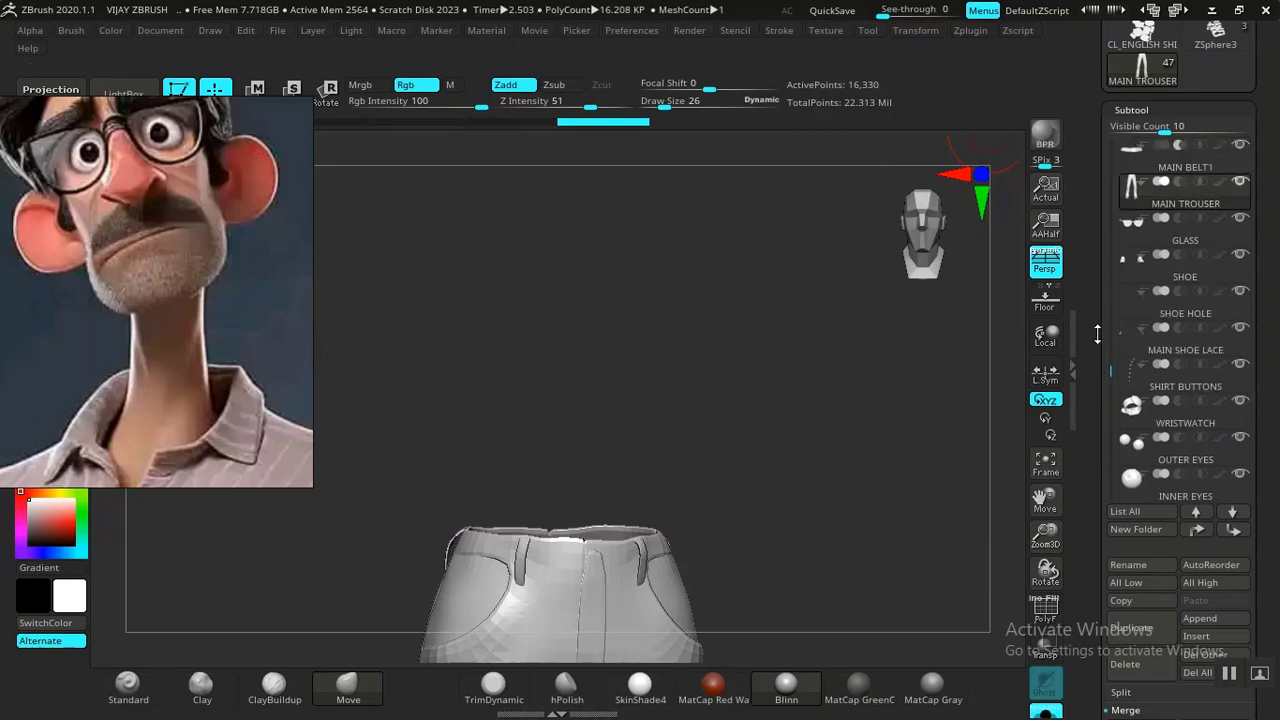
mouse_move(1132, 231)
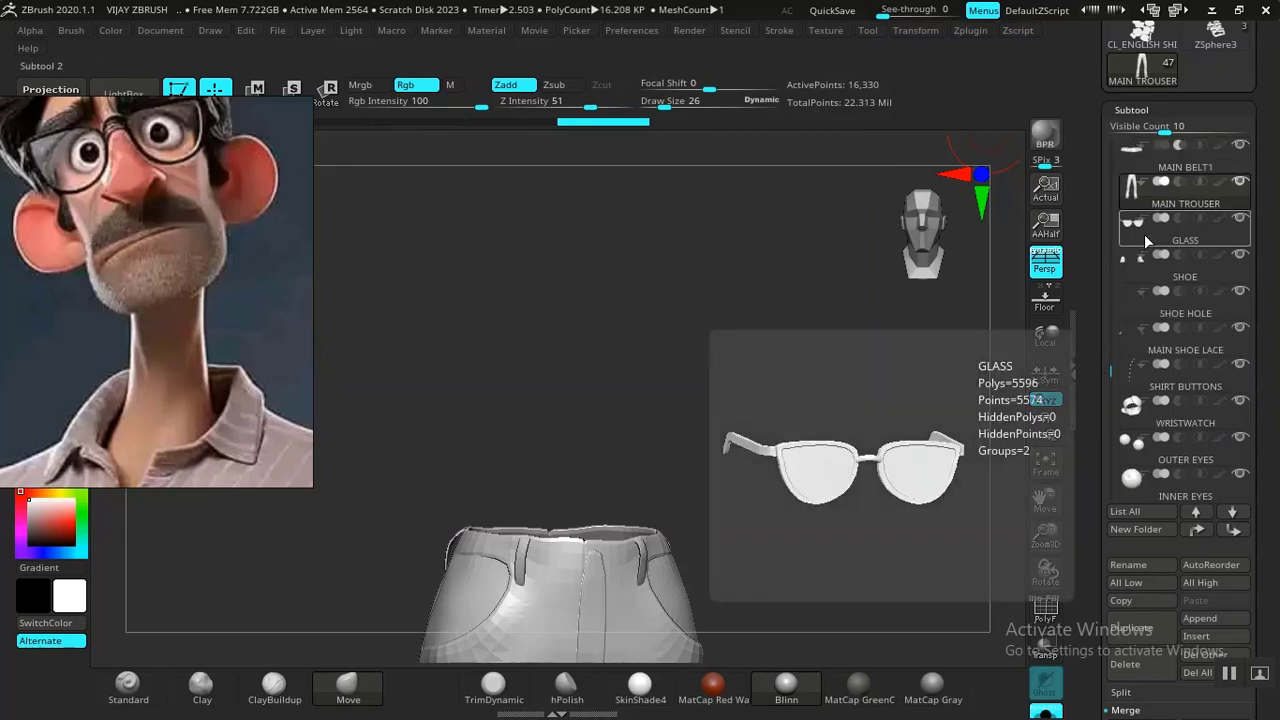
left_click(1144, 234)
left_click(1133, 111)
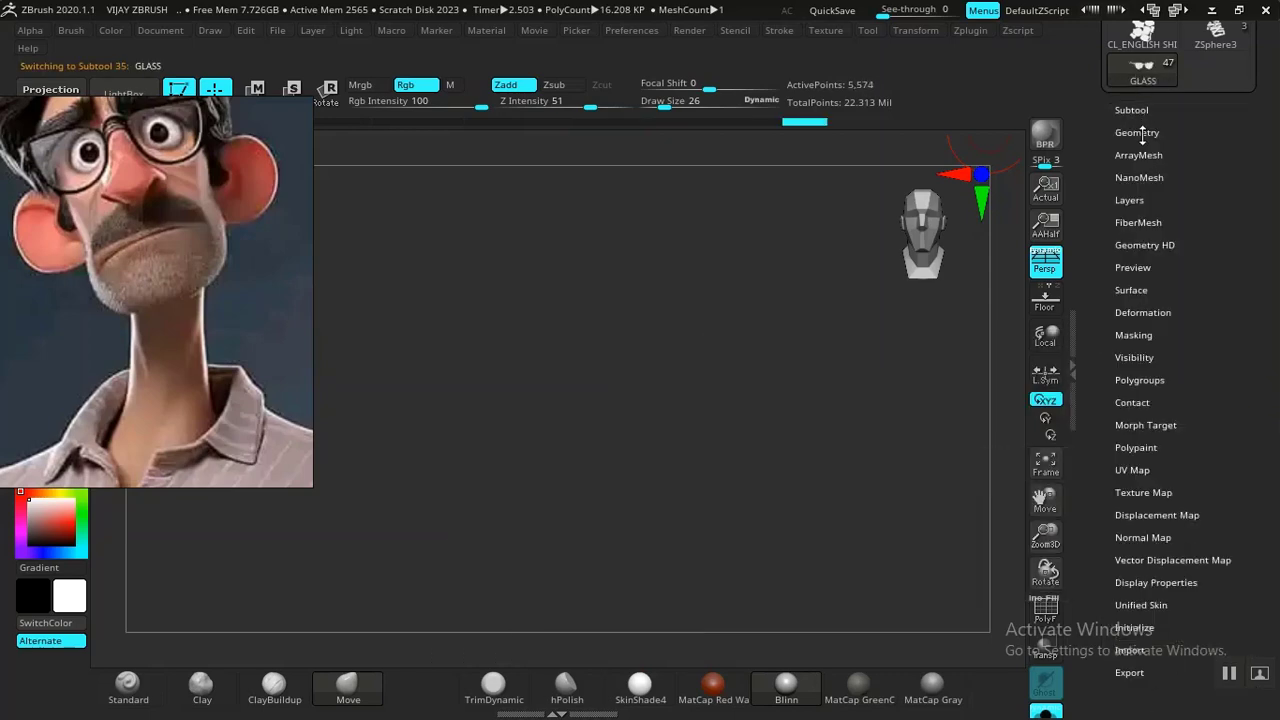
Divide the glasses up to subdivision level 3 and return them to level 1.
left_click(1137, 133)
left_click(1130, 279)
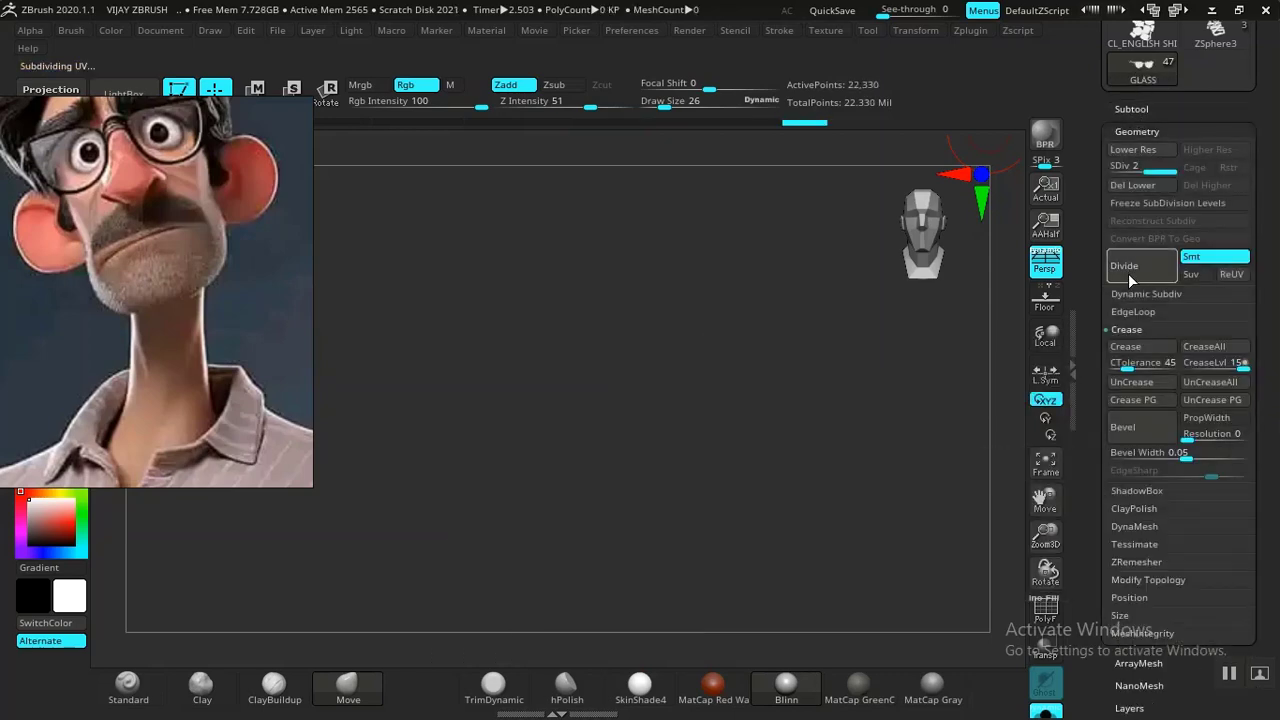
left_click(1134, 170)
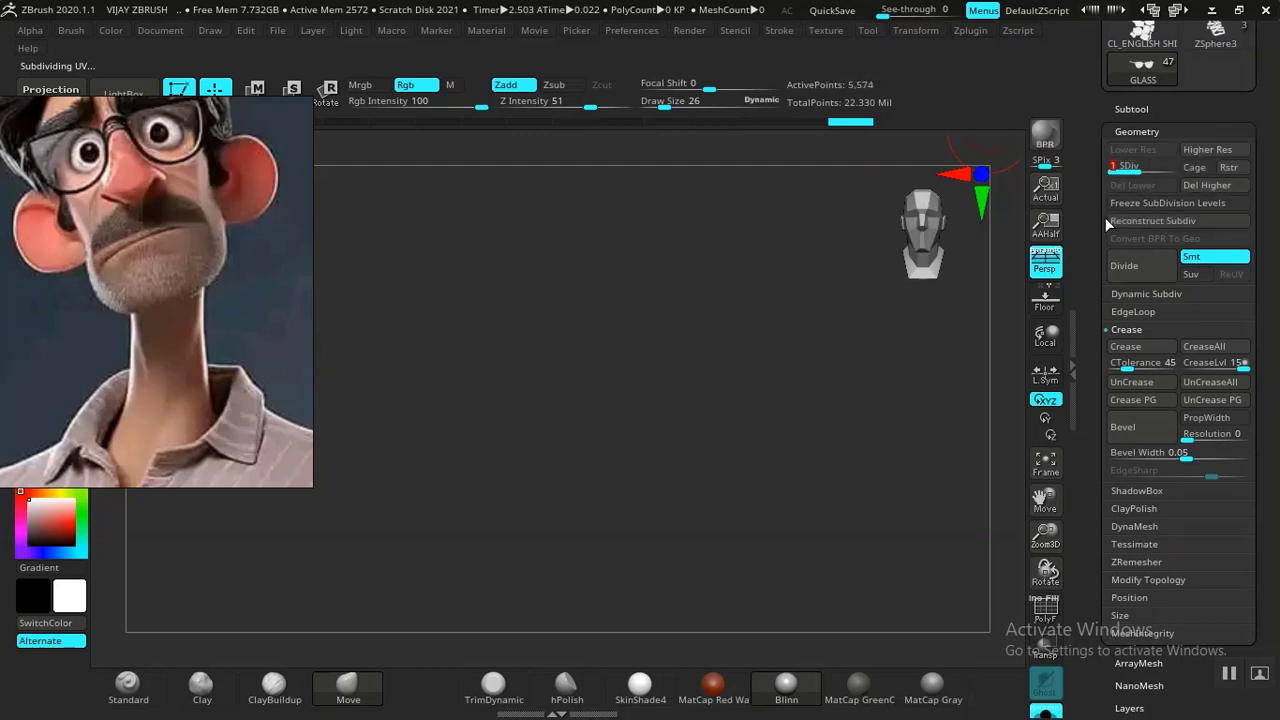
left_click_drag(1086, 410, 1086, 393)
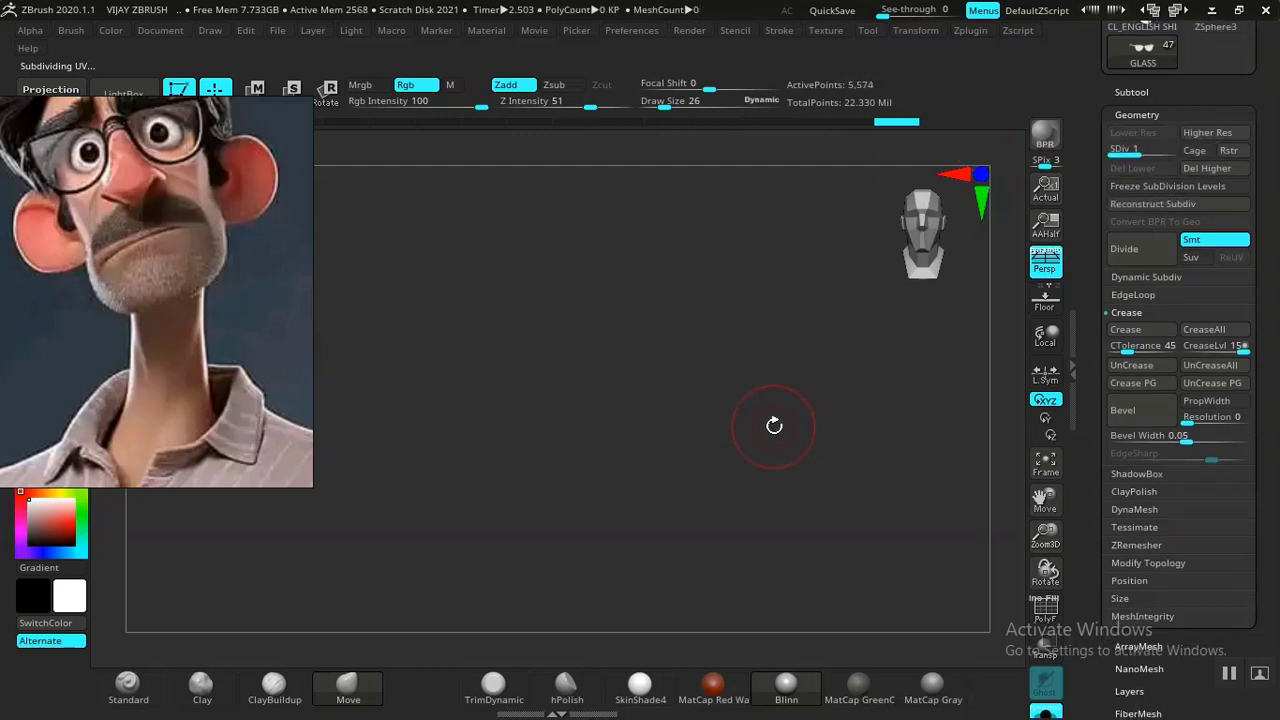
key("f")
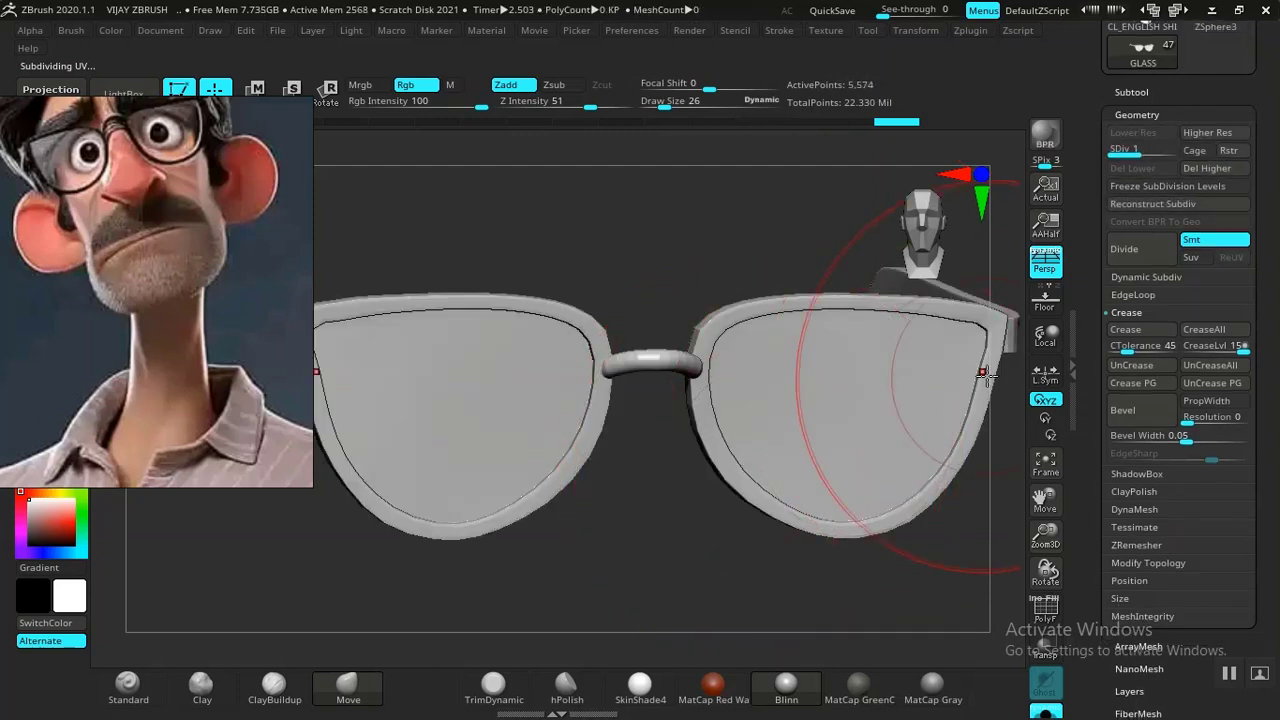
key("ctrl+d")
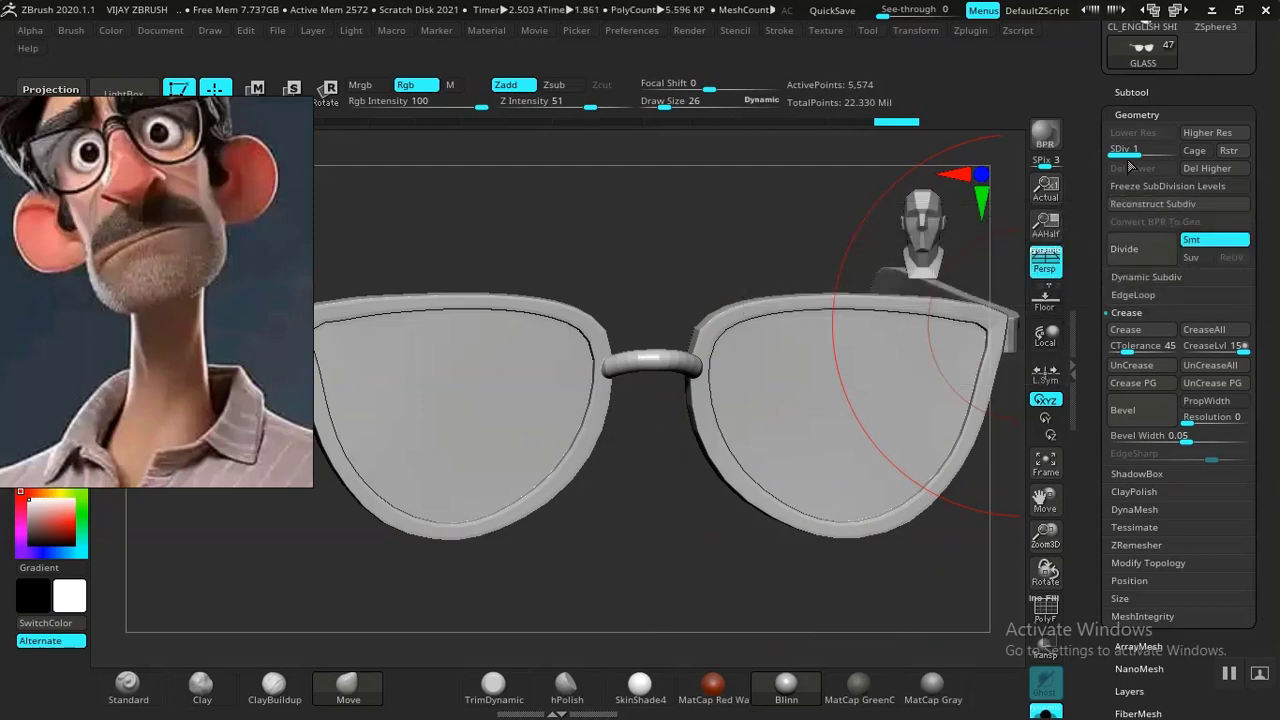
left_click_drag(1140, 150, 1178, 152)
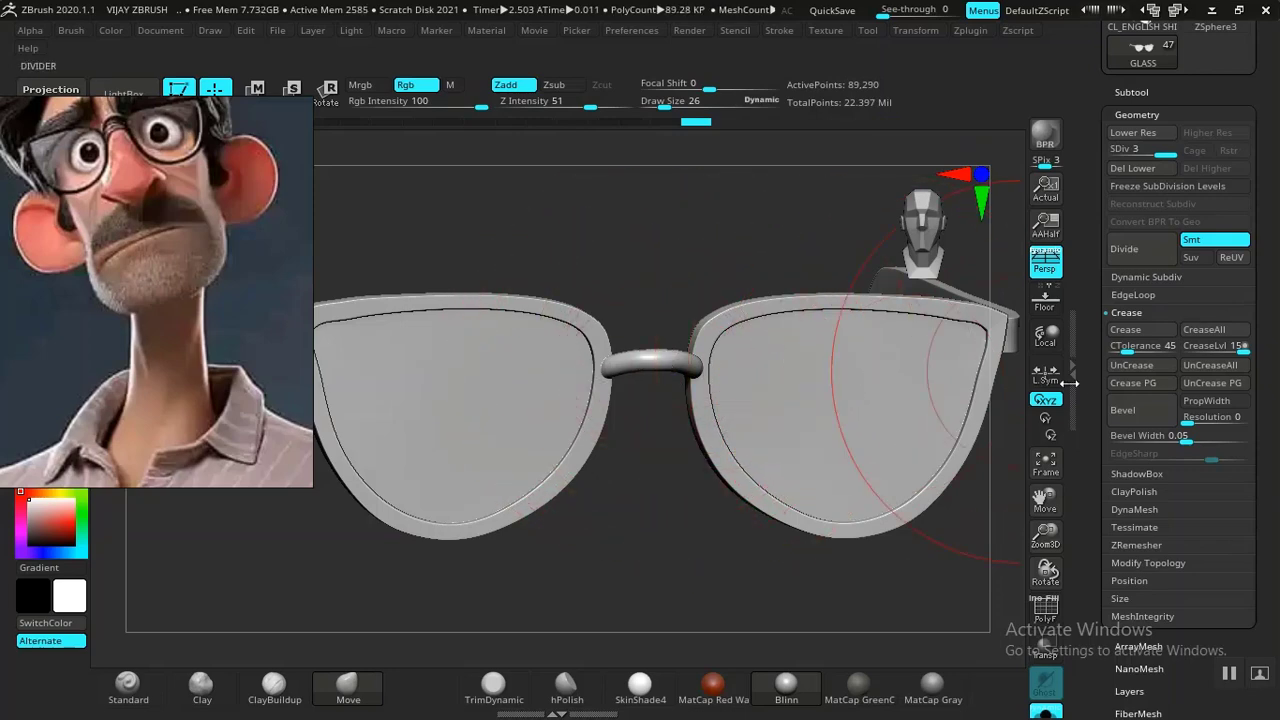
left_click_drag(1165, 152, 1115, 152)
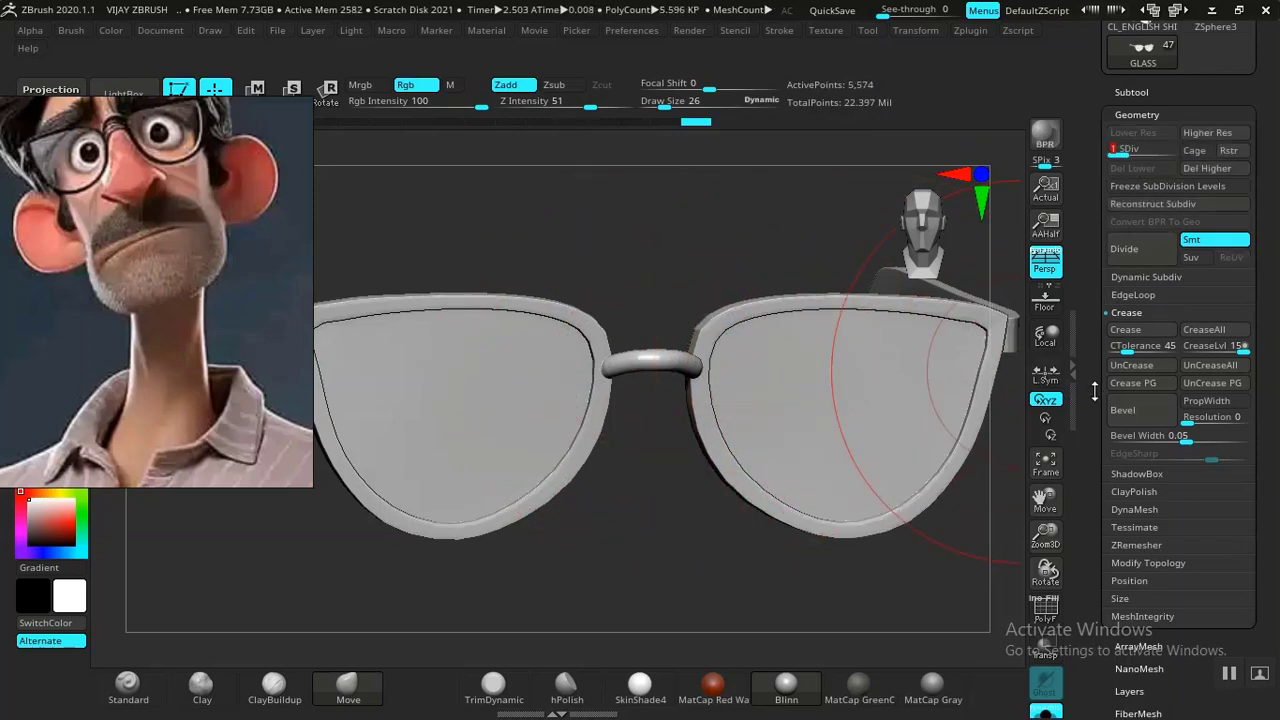
Set the UV map size of the glasses to 4096.
scroll(1094, 399, "down", 1)
scroll(1094, 399, "down", 10)
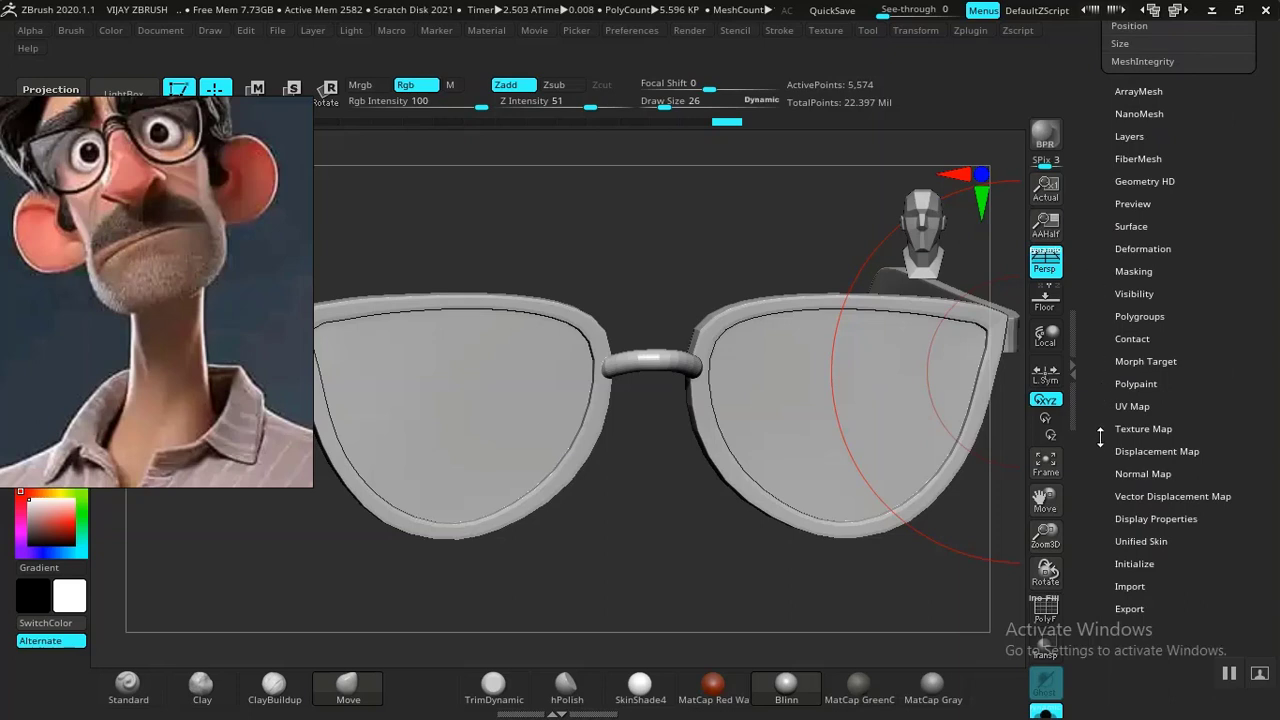
left_click(1134, 404)
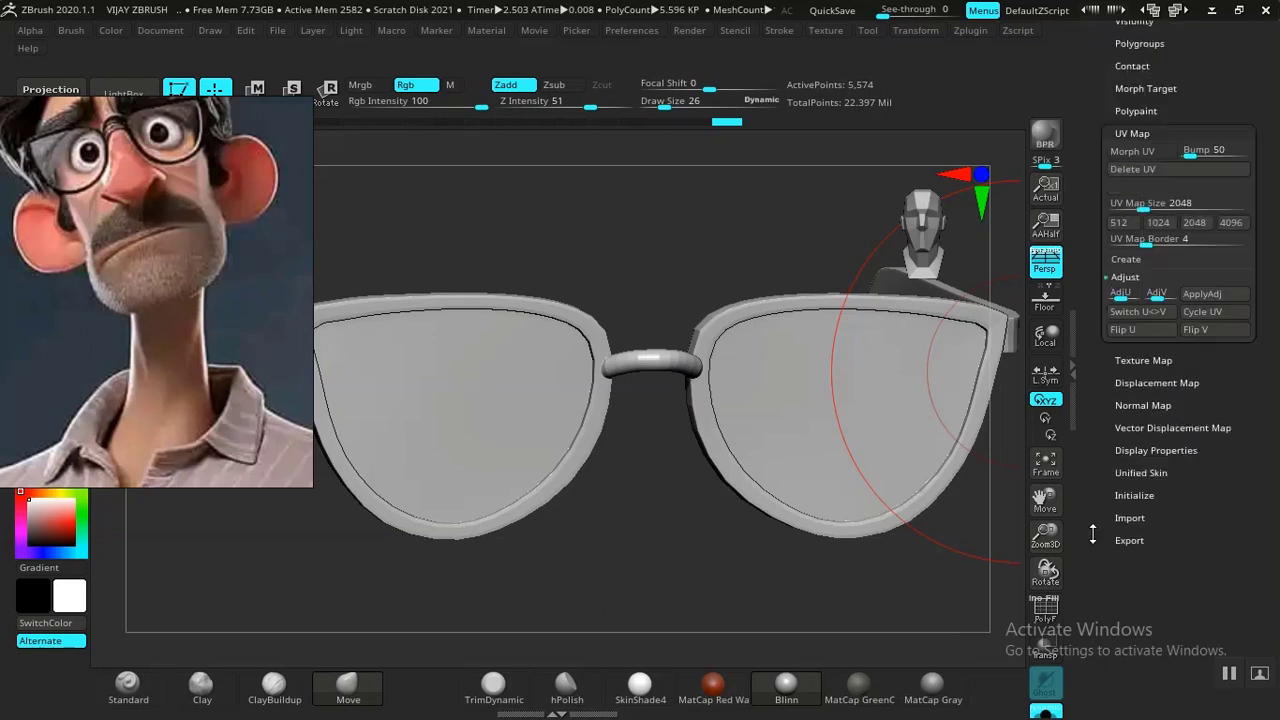
left_click(1231, 278)
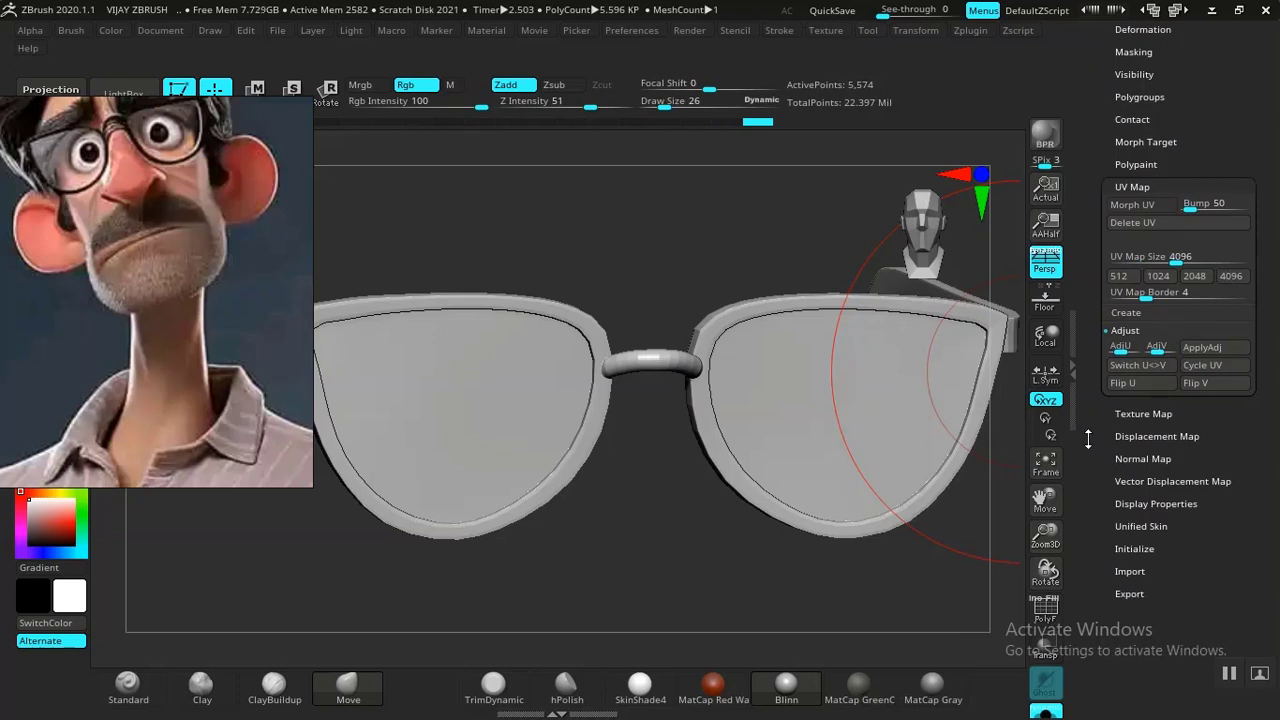
Create the tangent normal map for the glasses and preview it.
left_click(1130, 458)
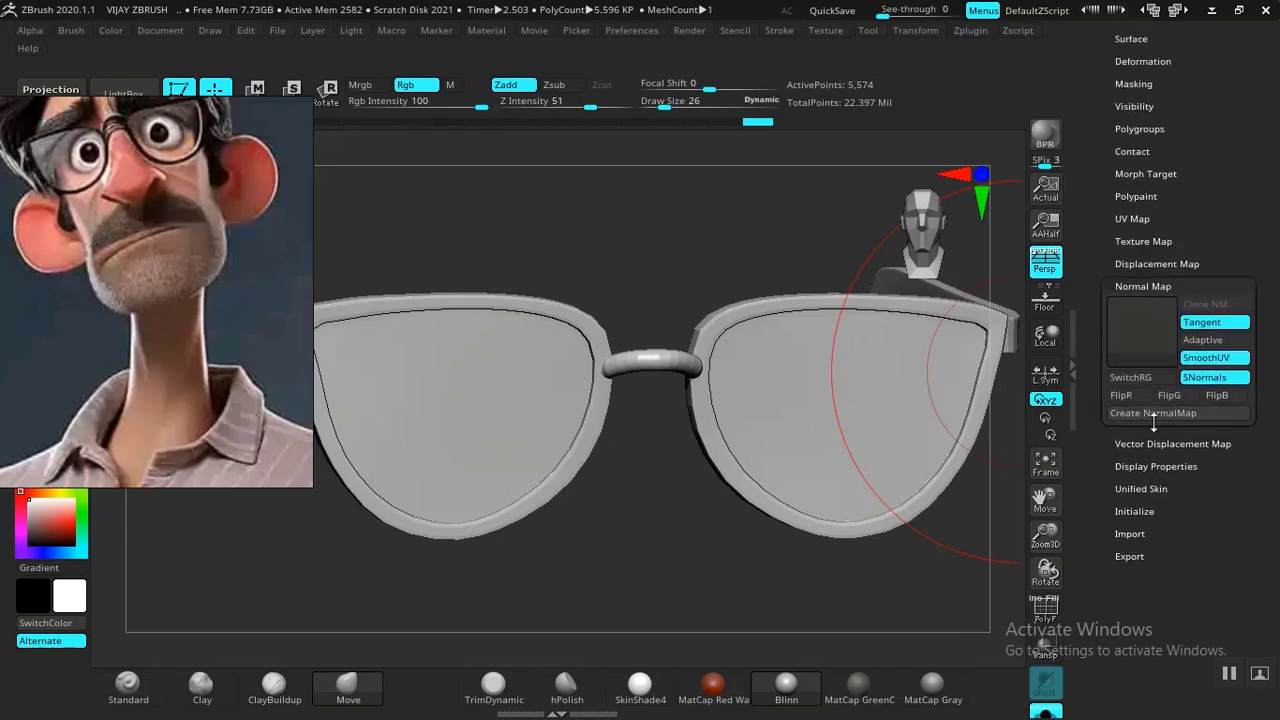
left_click(1153, 412)
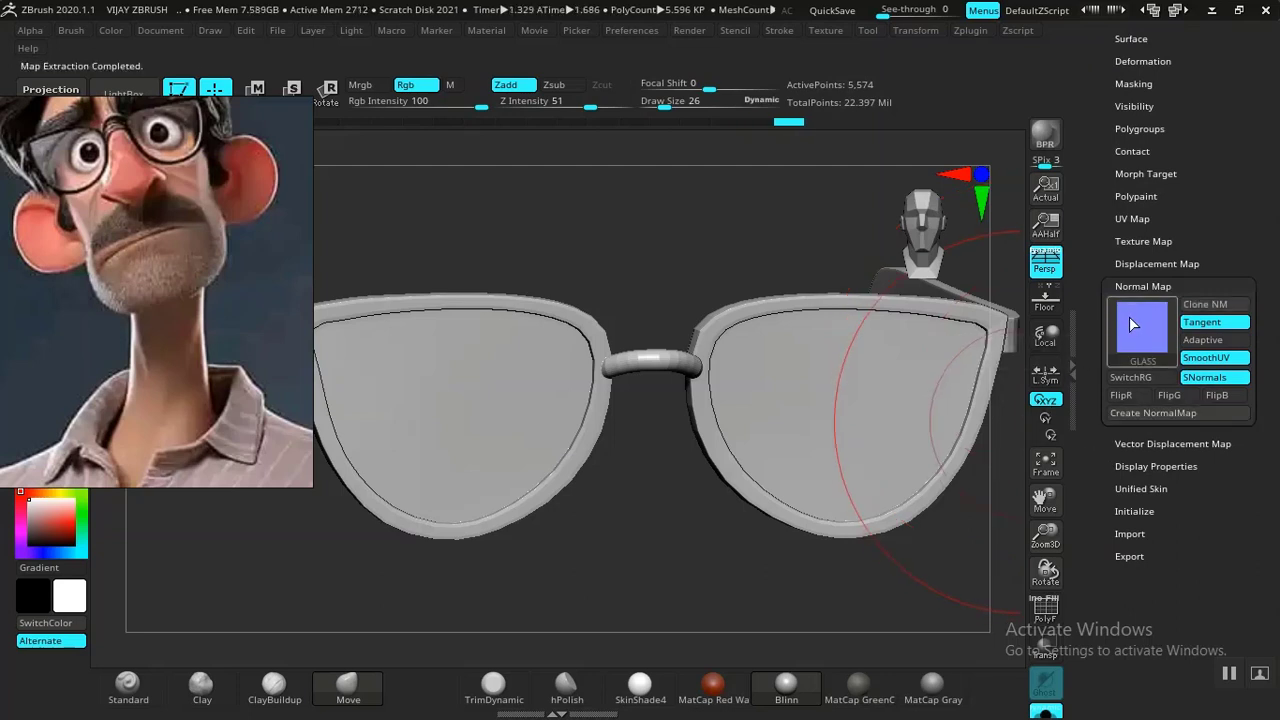
mouse_move(1126, 328)
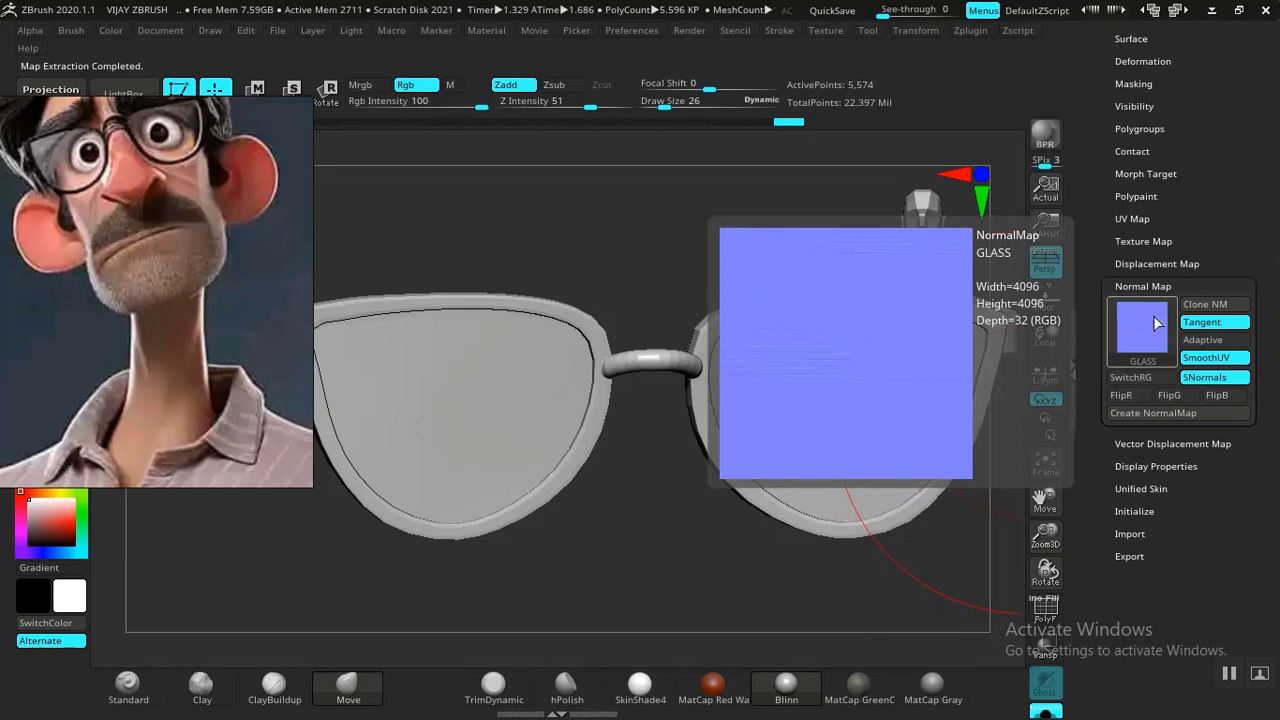
Clone the glasses' normal map into the texture palette and export it as GLASS.png in the ZMAP folder.
left_click(1204, 304)
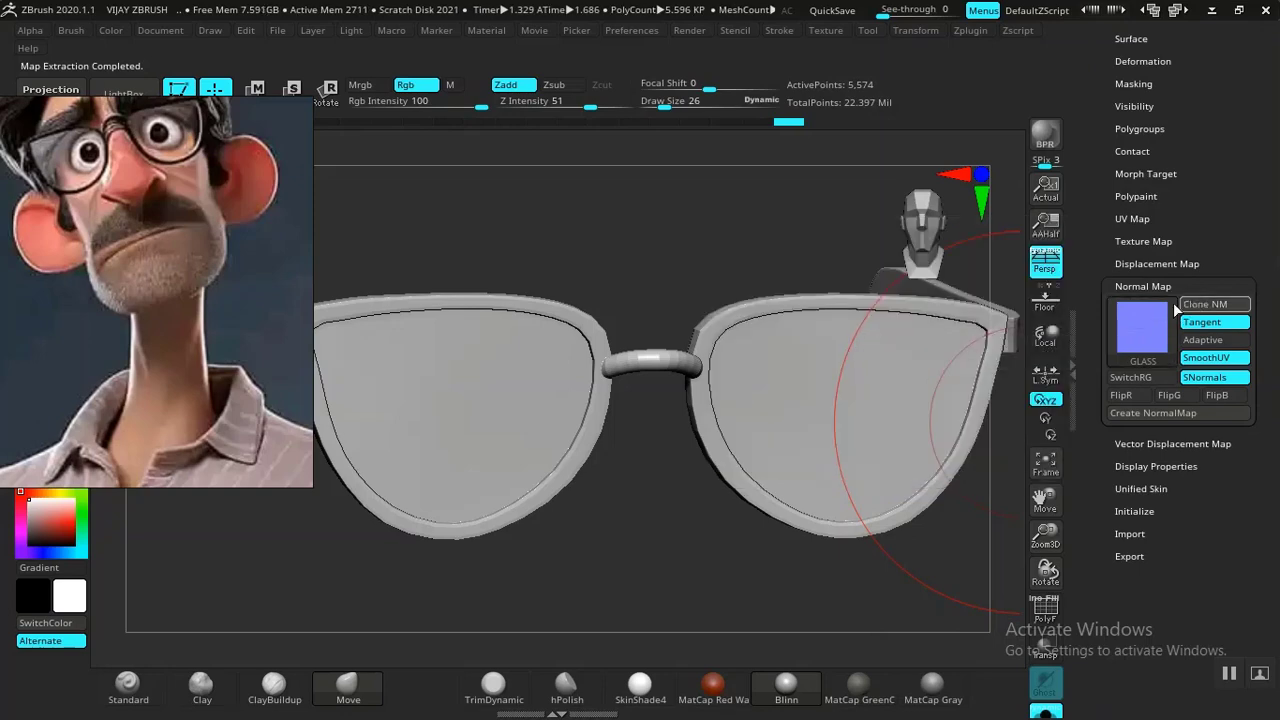
left_click(826, 31)
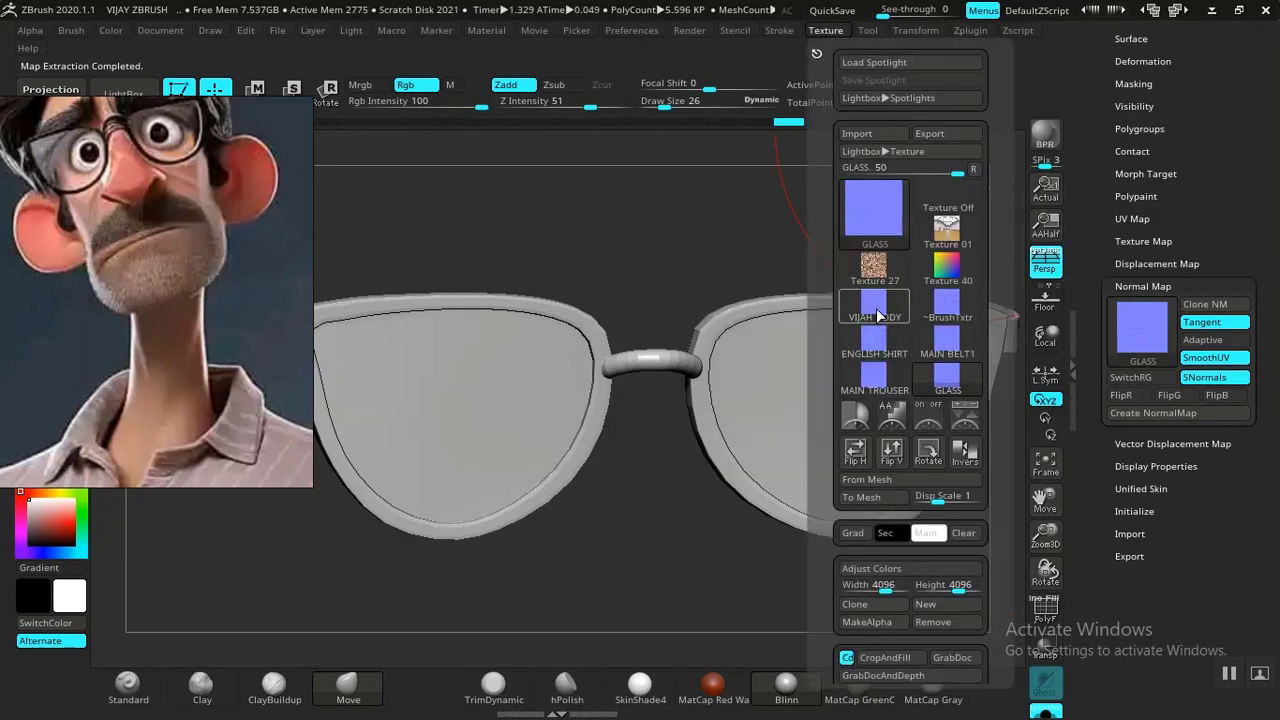
left_click(893, 455)
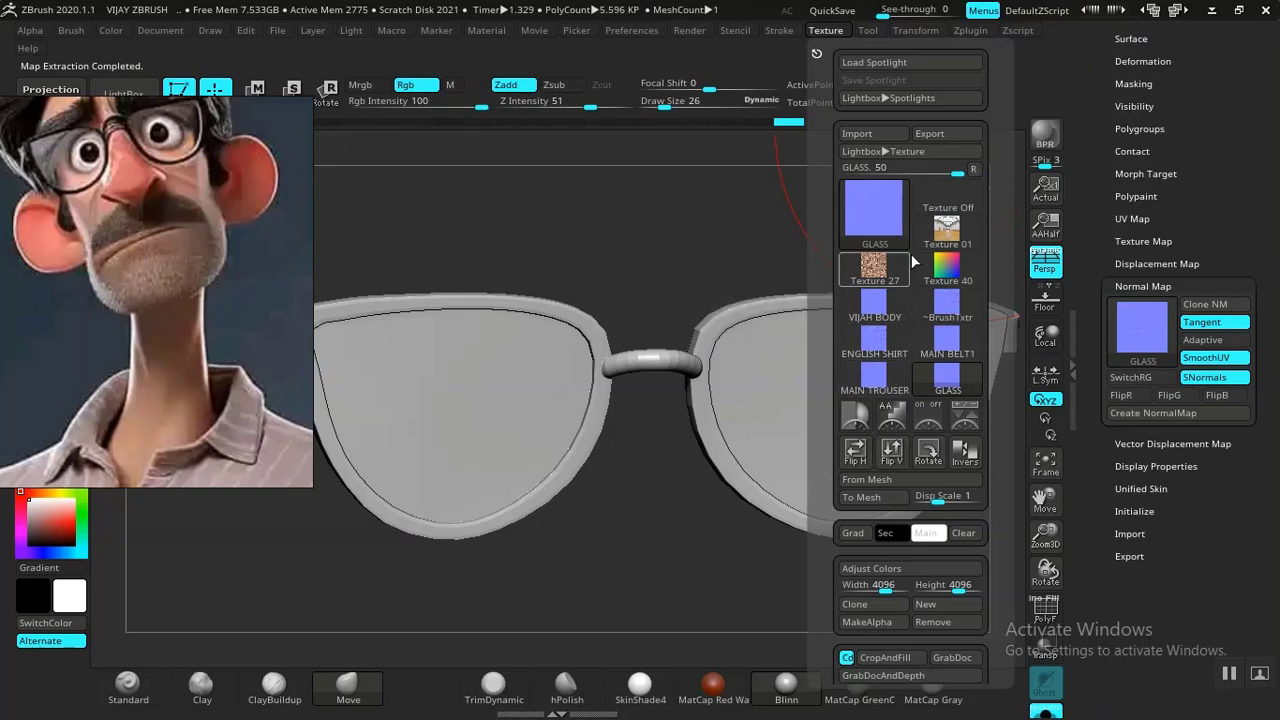
left_click(933, 137)
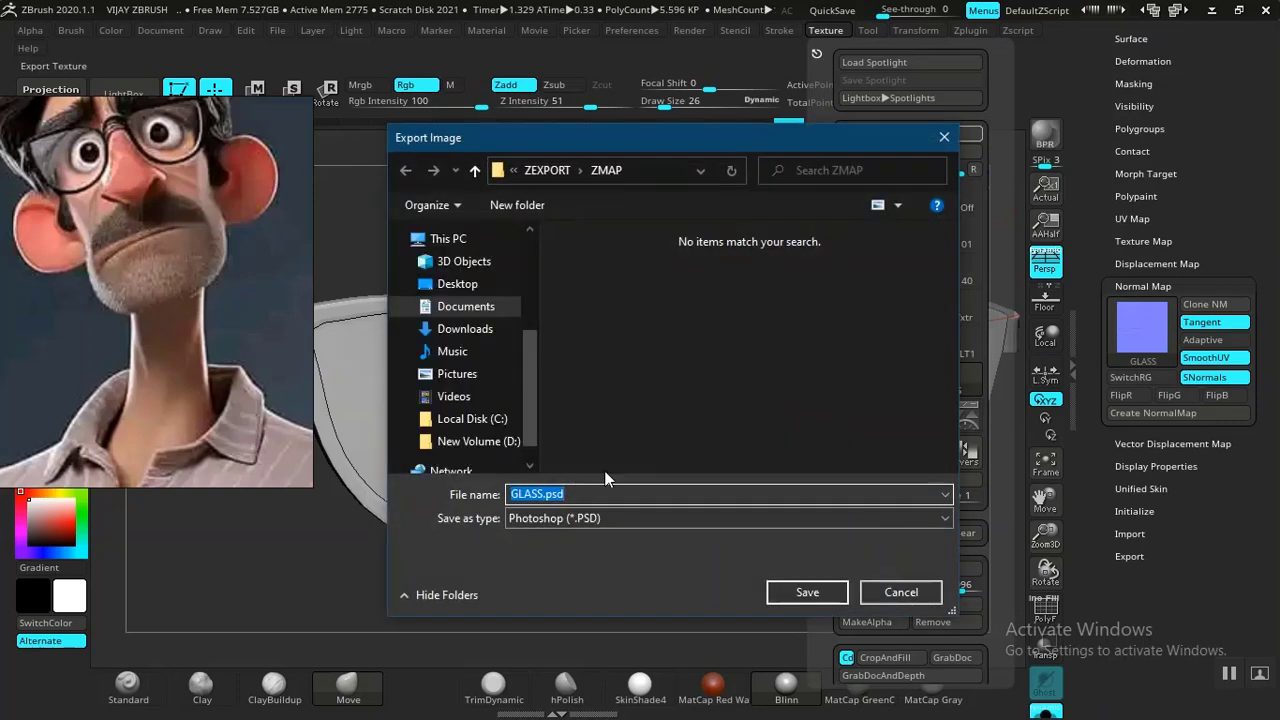
left_click(555, 520)
left_click(555, 560)
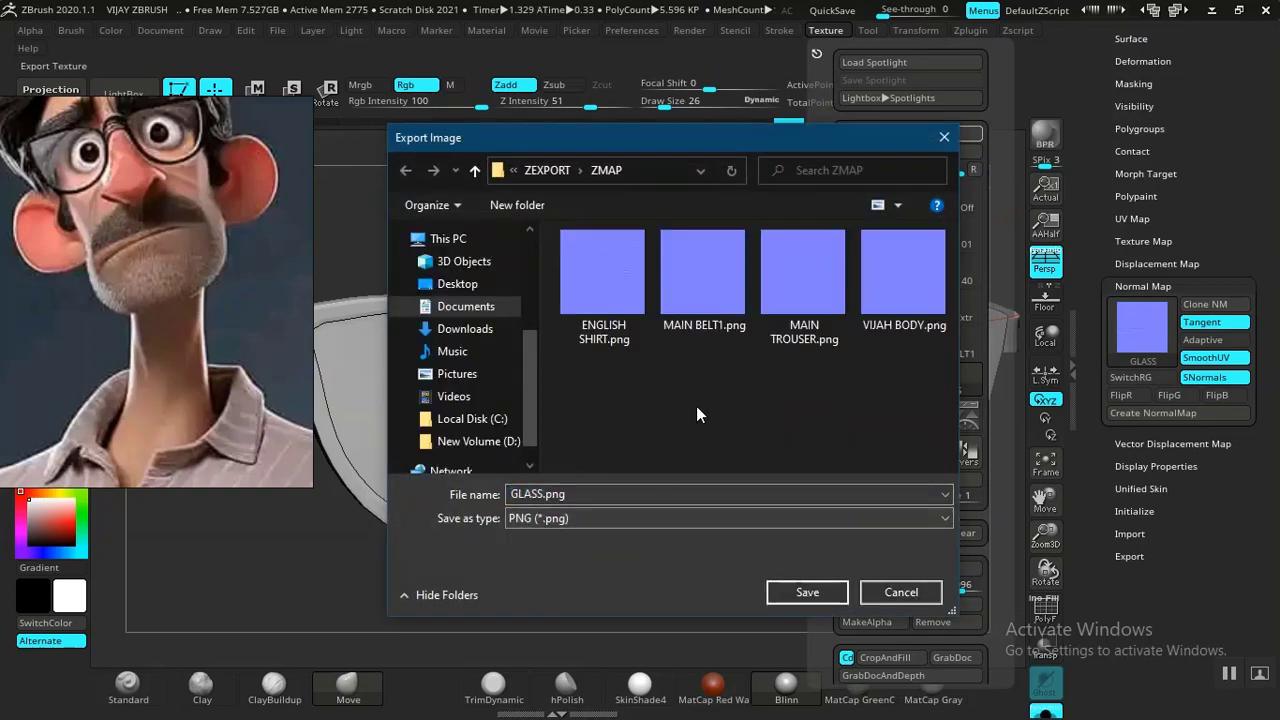
left_click(807, 591)
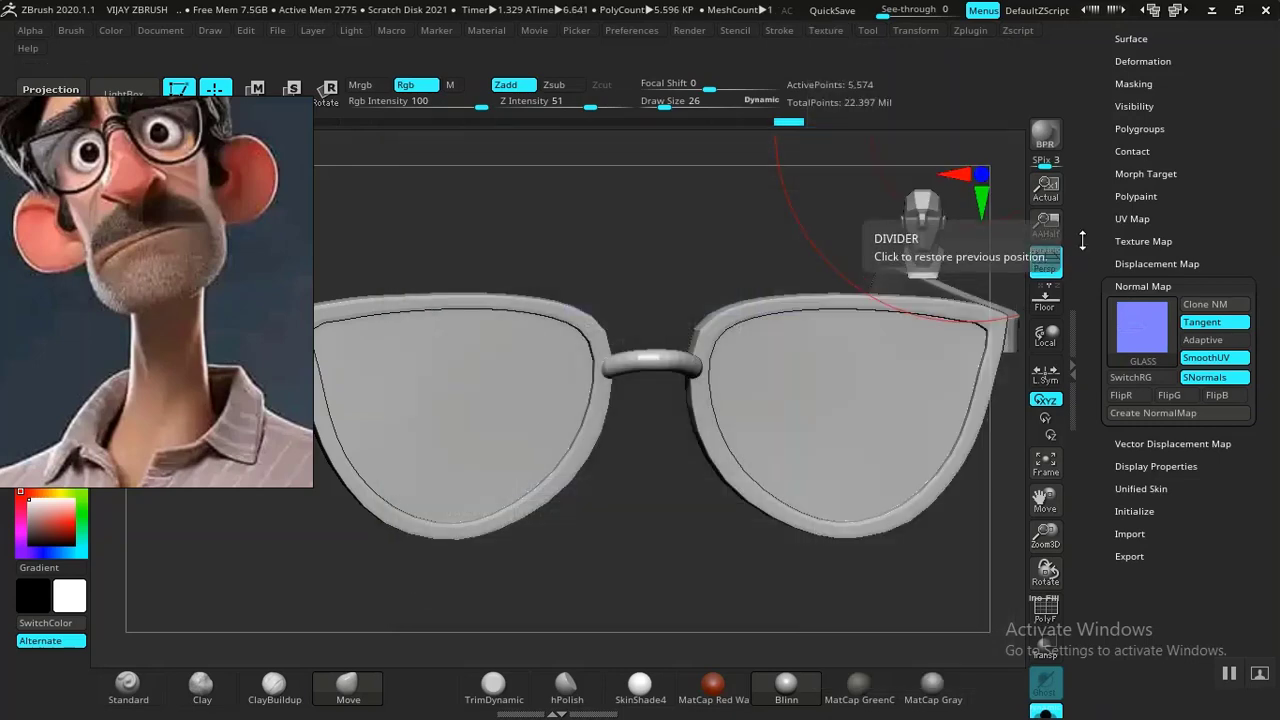
Select the SHOE subtool and frame the shoes in the view.
scroll(1122, 287, "up", 5)
left_click(1131, 268)
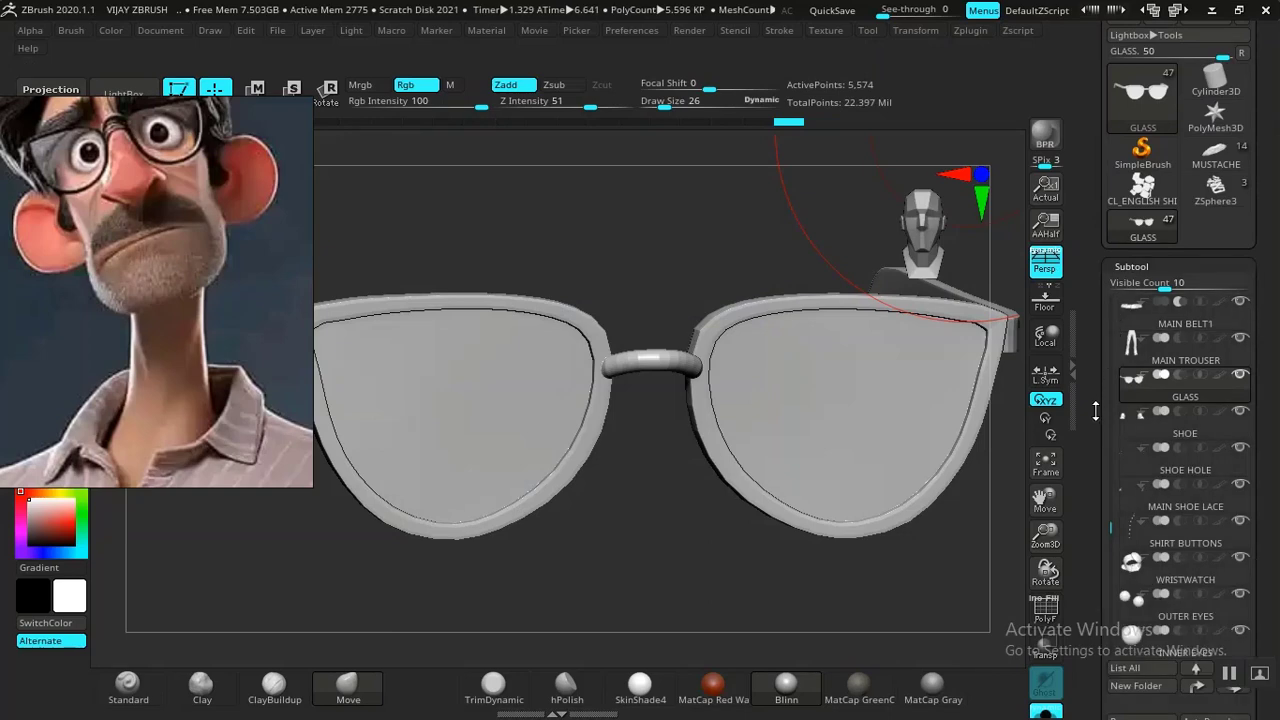
scroll(1137, 287, "down", 5)
left_click(1137, 287)
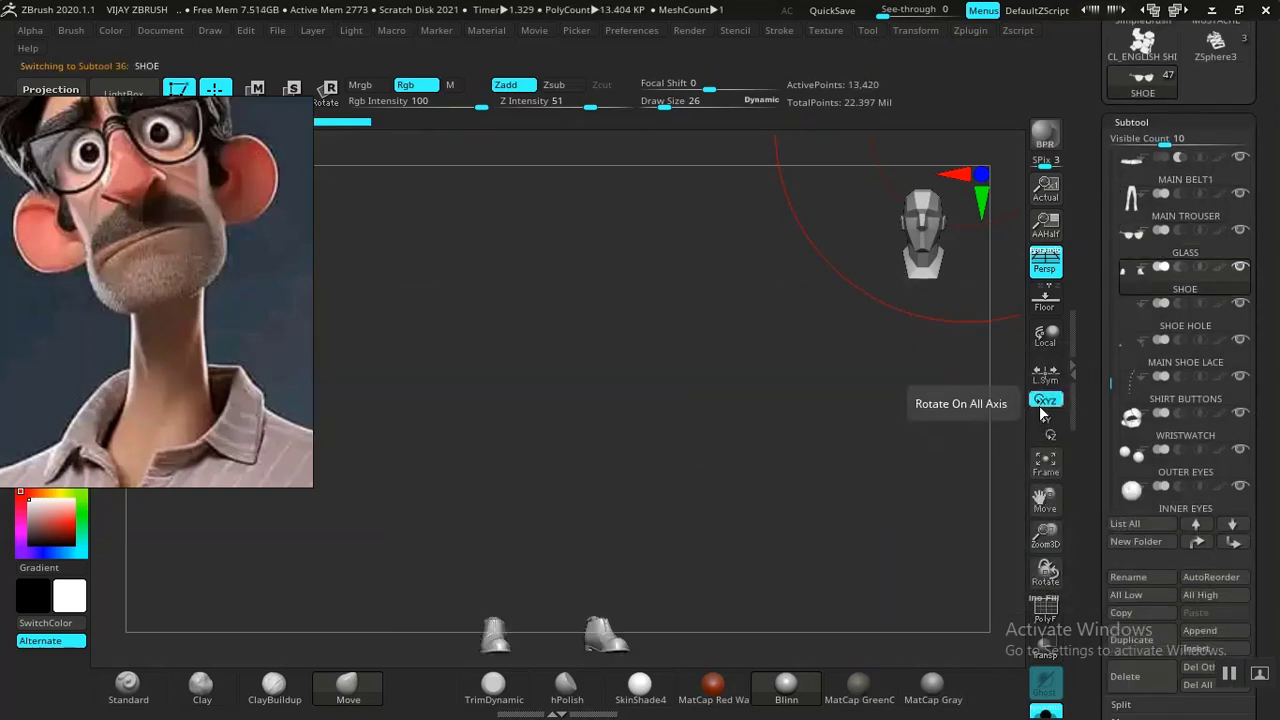
key("f")
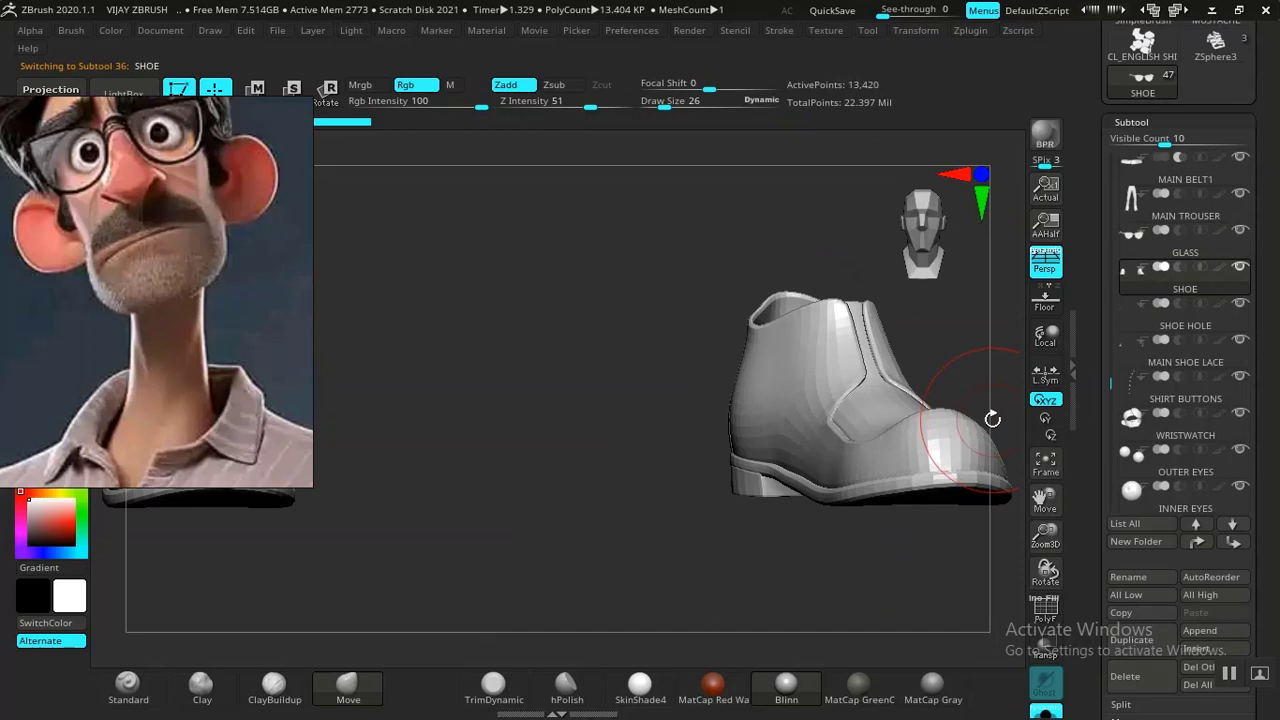
Check the shoes at subdivision level 5 and return them to level 1.
left_click(1133, 122)
left_click(1137, 144)
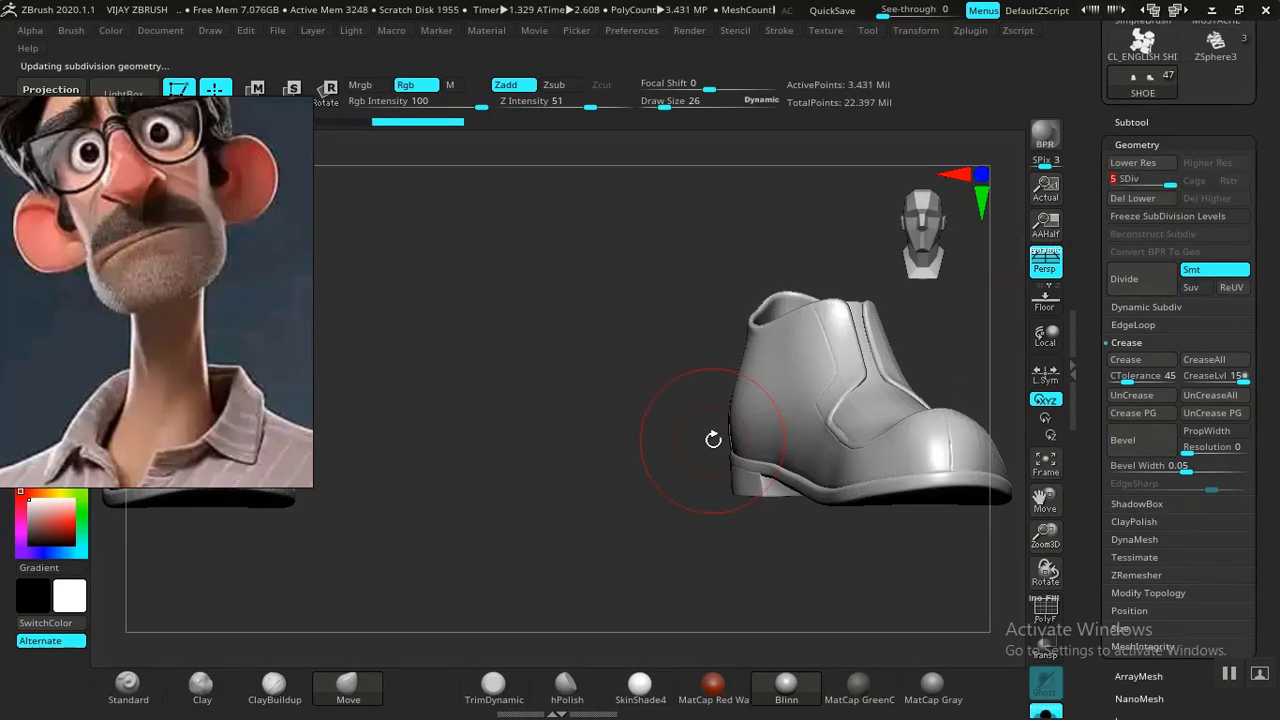
left_click(1116, 180)
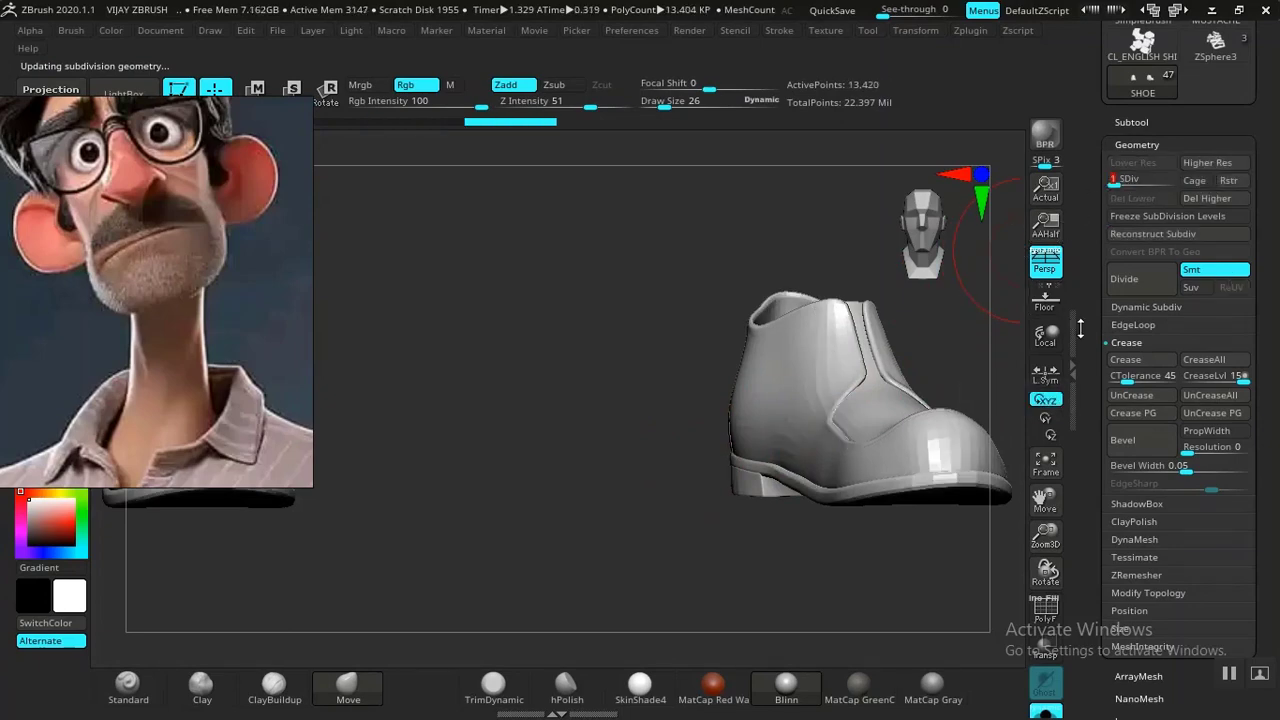
Set the UV map size of the shoes to 4096.
scroll(1095, 170, "down", 10)
scroll(1128, 310, "down", 4)
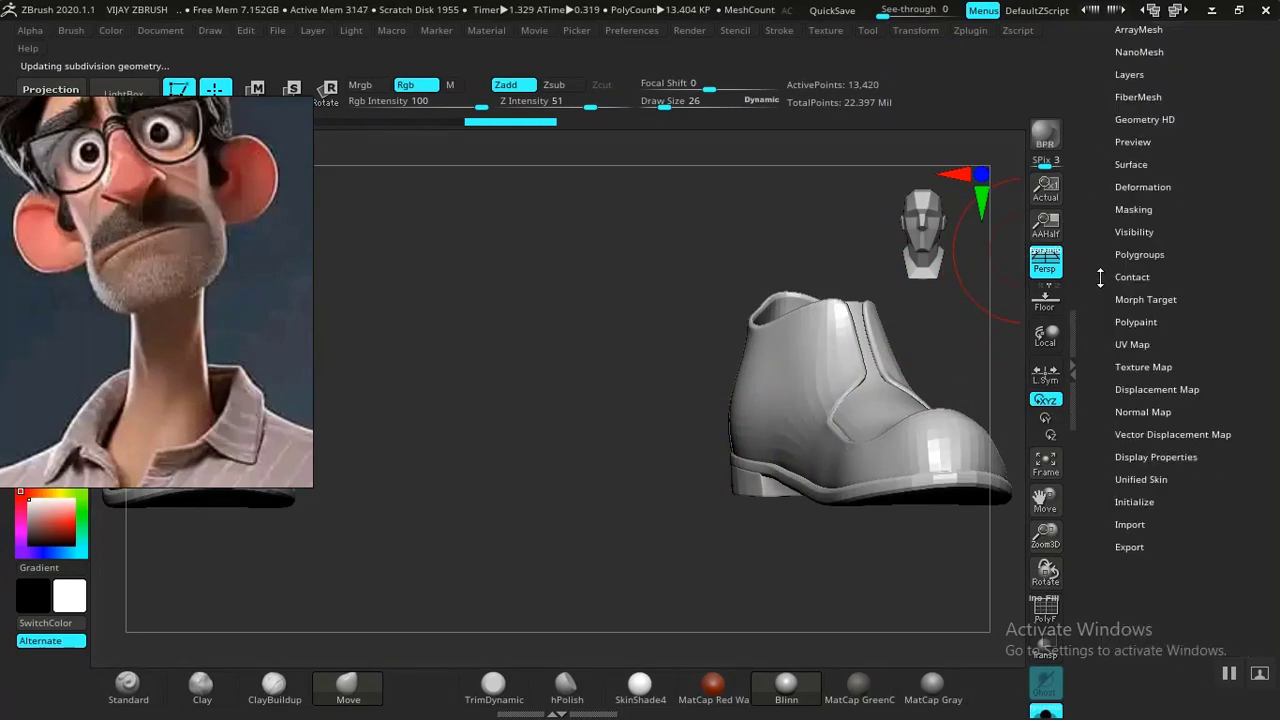
left_click(1140, 303)
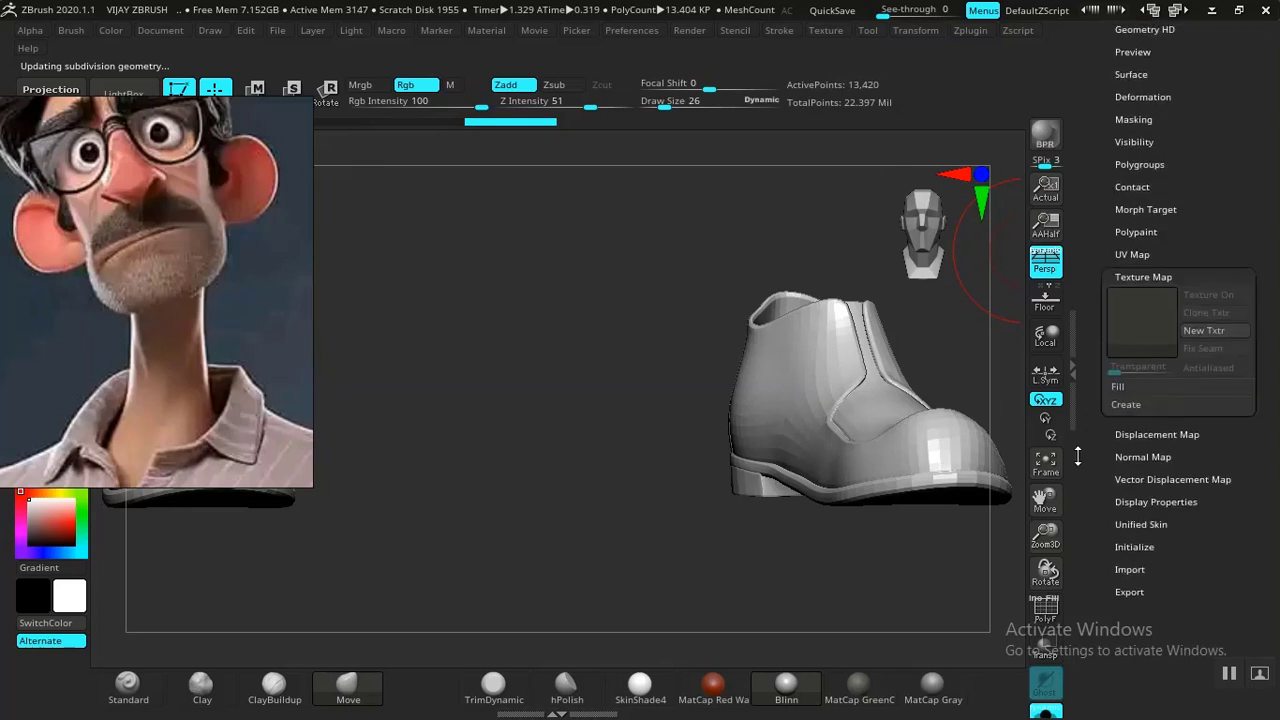
left_click(1135, 249)
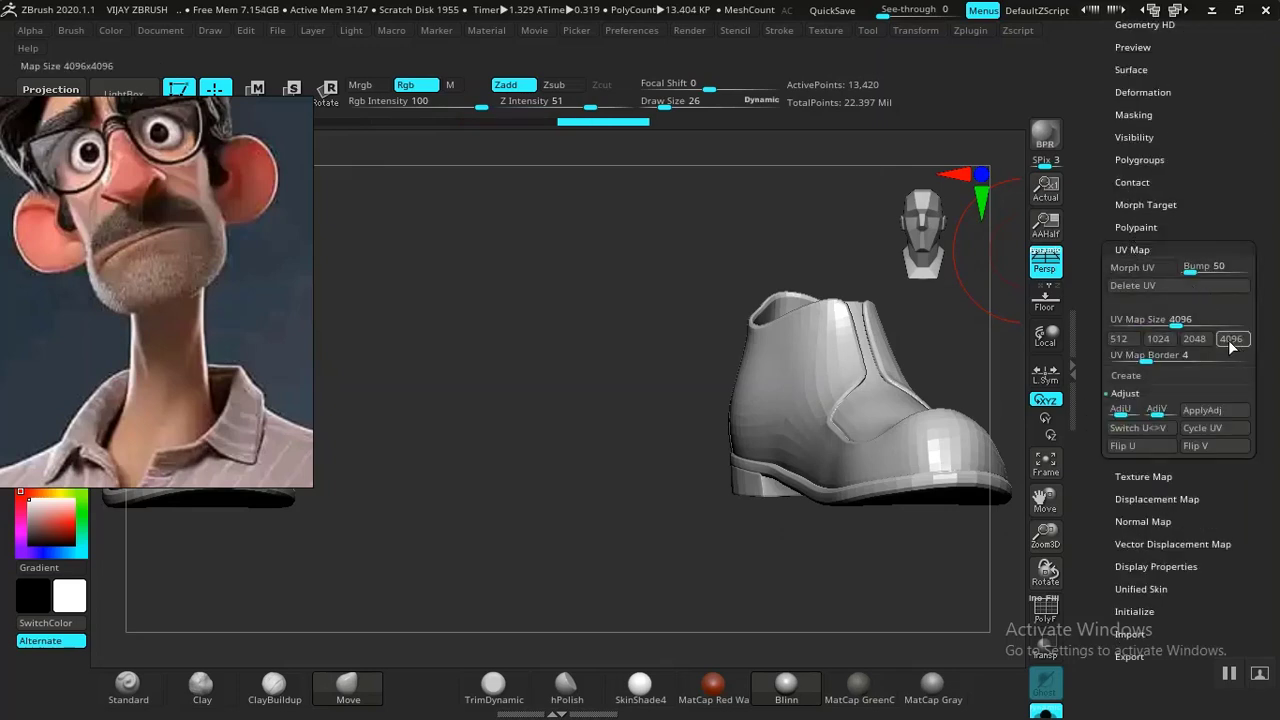
left_click(1134, 249)
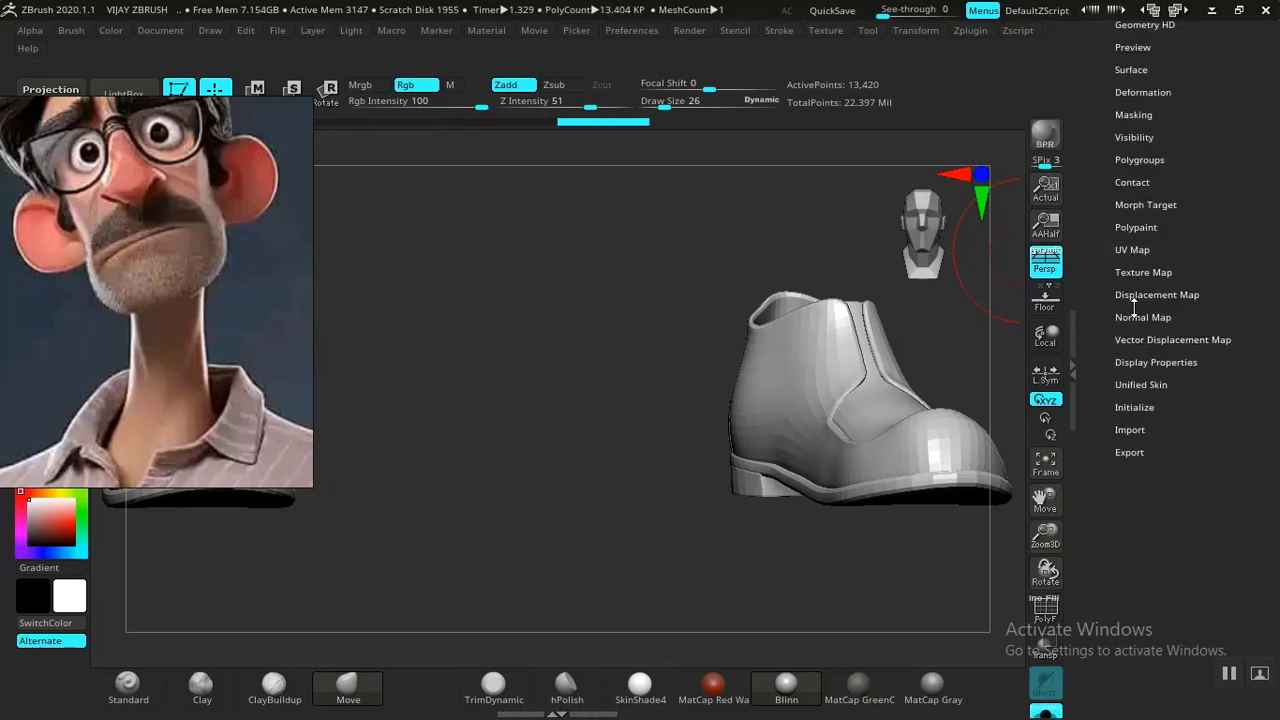
Create the tangent normal map for the shoes and clone it into the texture palette.
left_click(1140, 317)
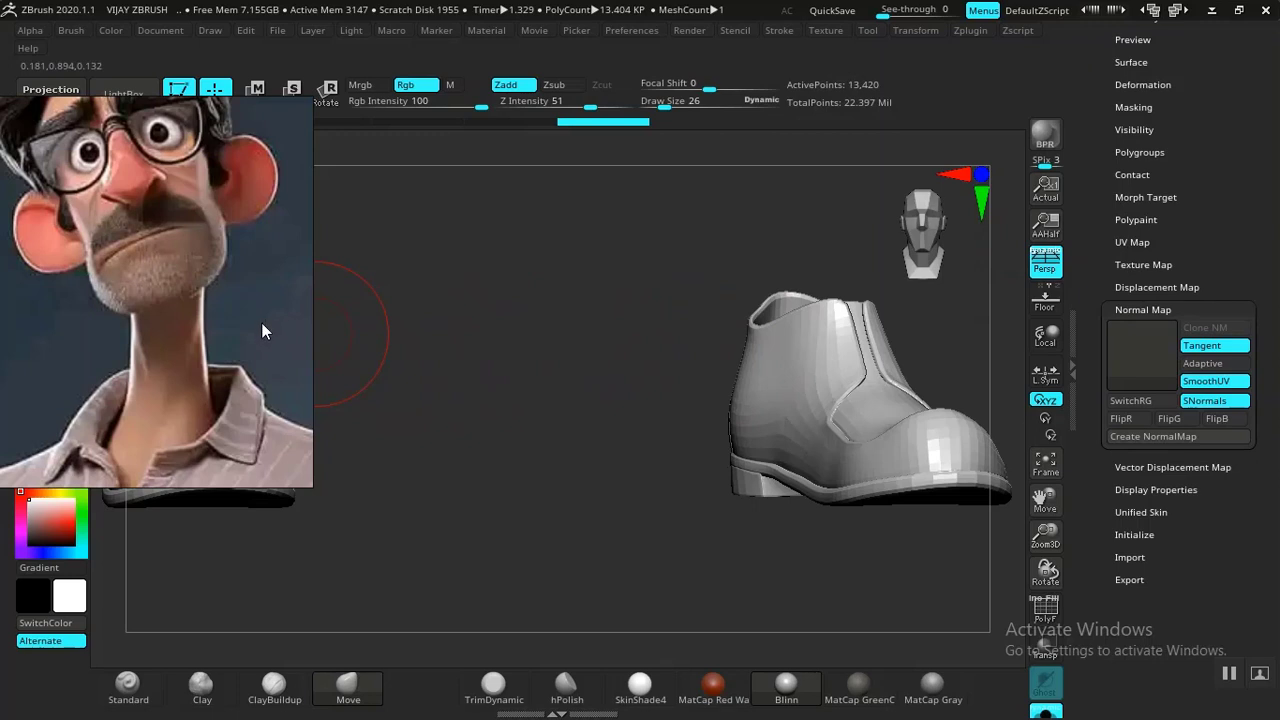
left_click(1129, 434)
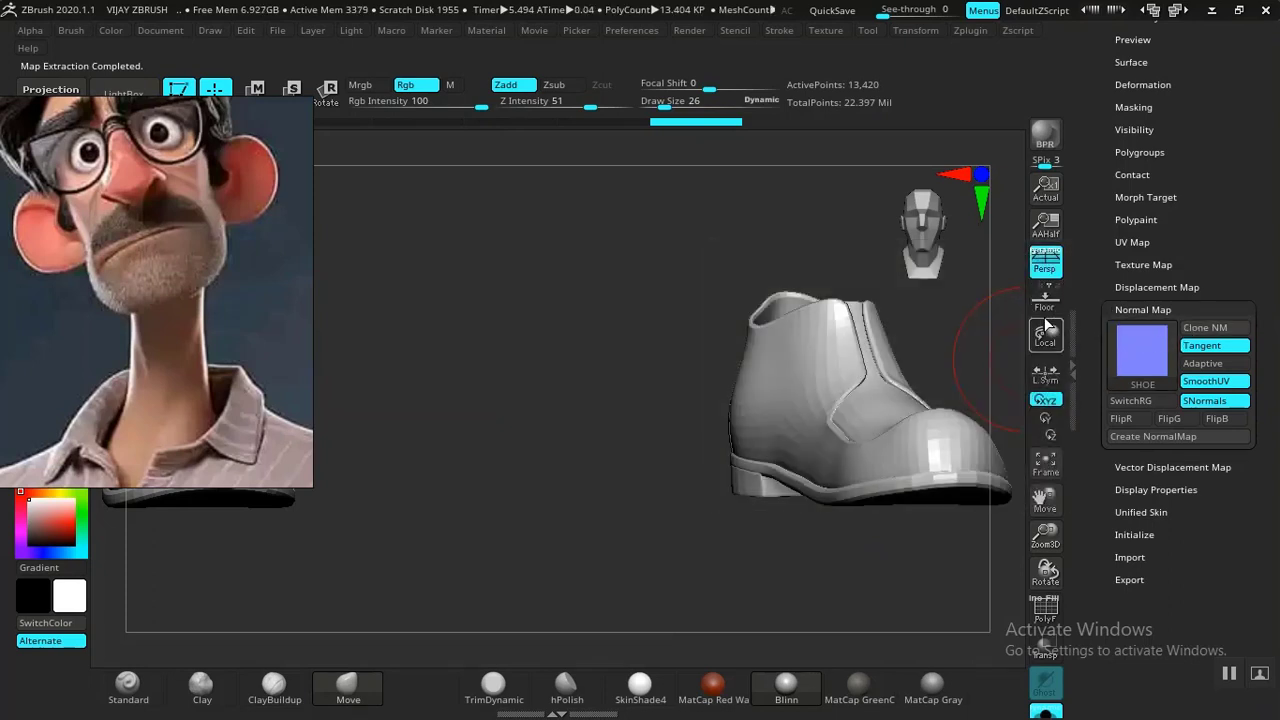
left_click(834, 31)
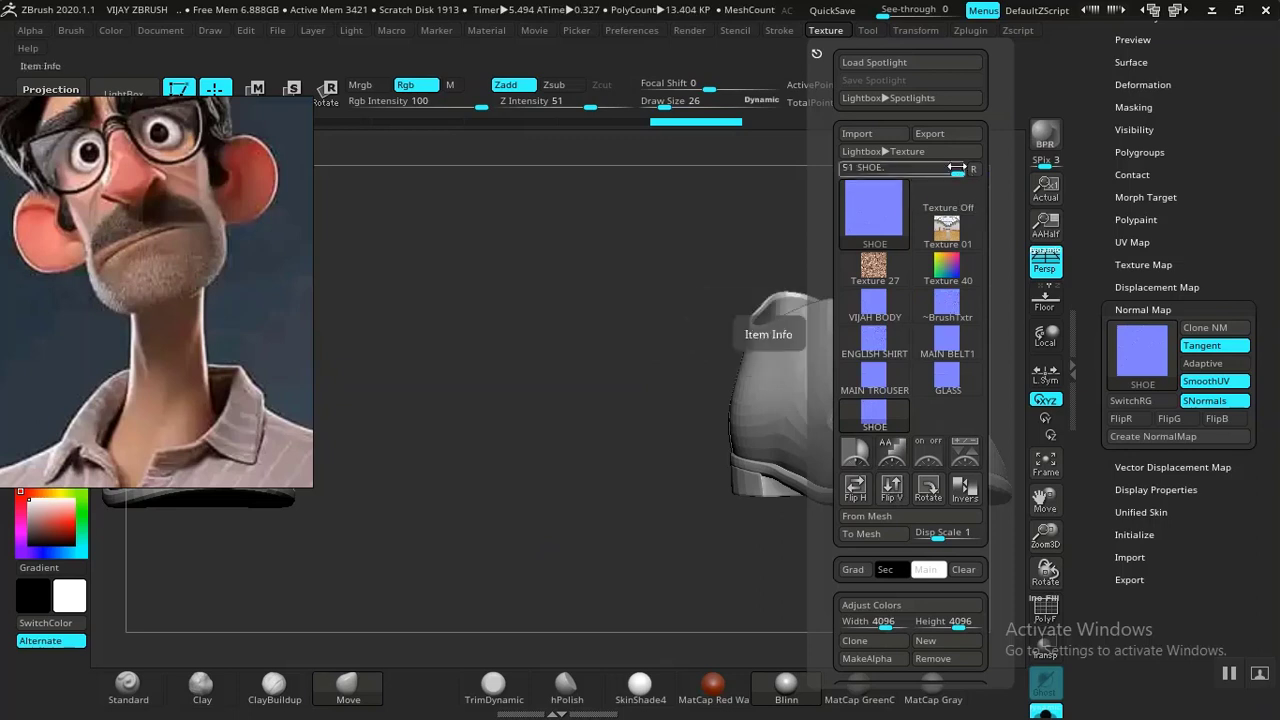
Export the SHOE normal map as a PNG file to the ZMAP folder.
left_click(943, 133)
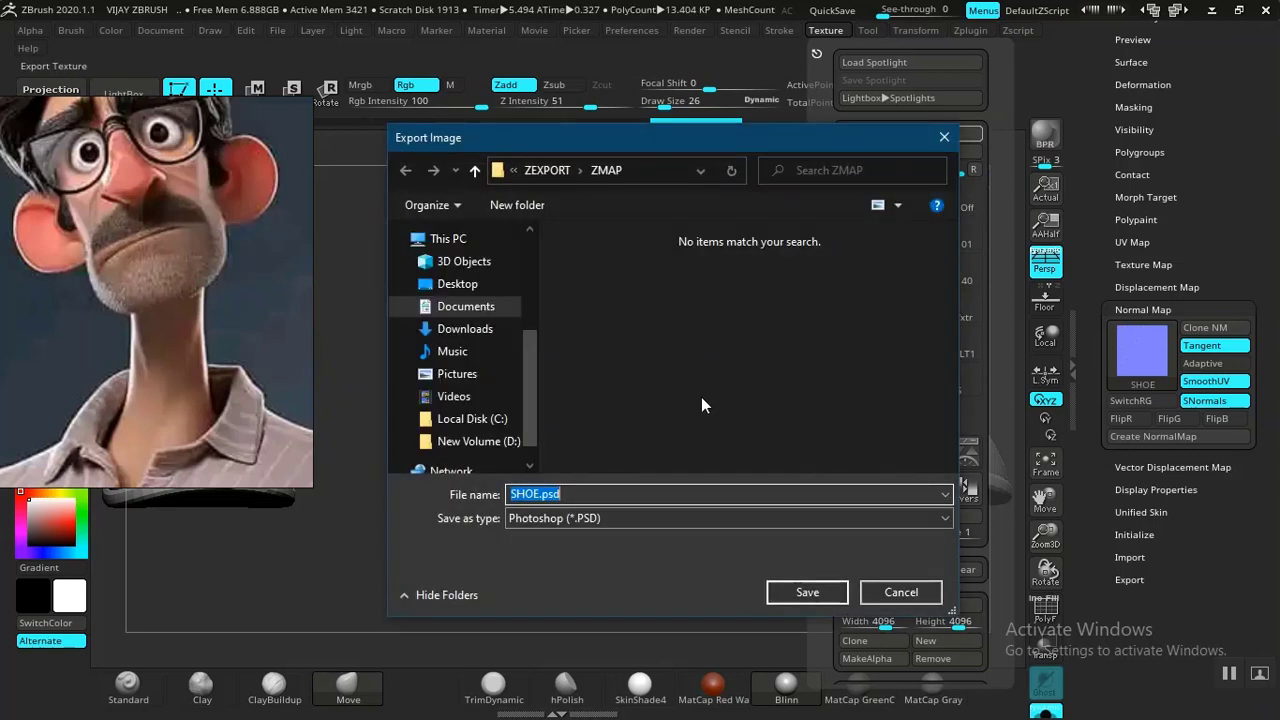
left_click(568, 521)
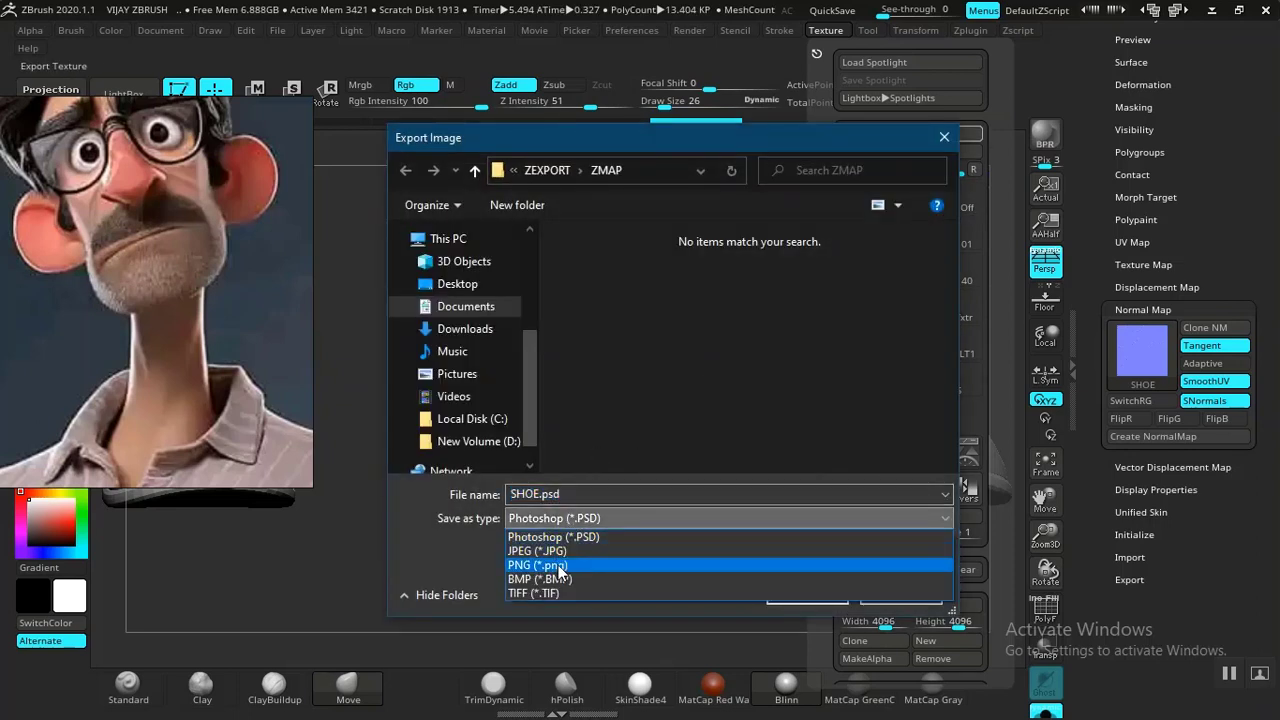
left_click(563, 565)
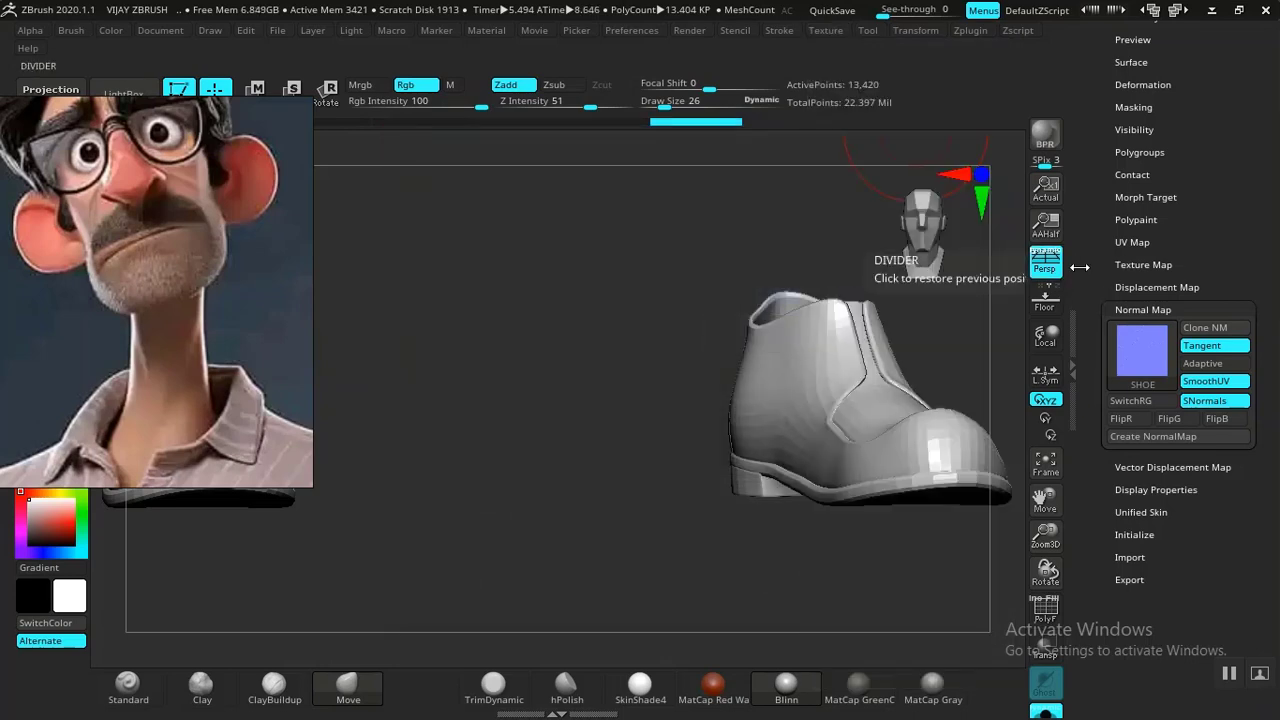
Select the SHOE HOLE subtool and frame it in the view.
left_click(1132, 242)
left_click(1132, 242)
scroll(1132, 250, "up", 5)
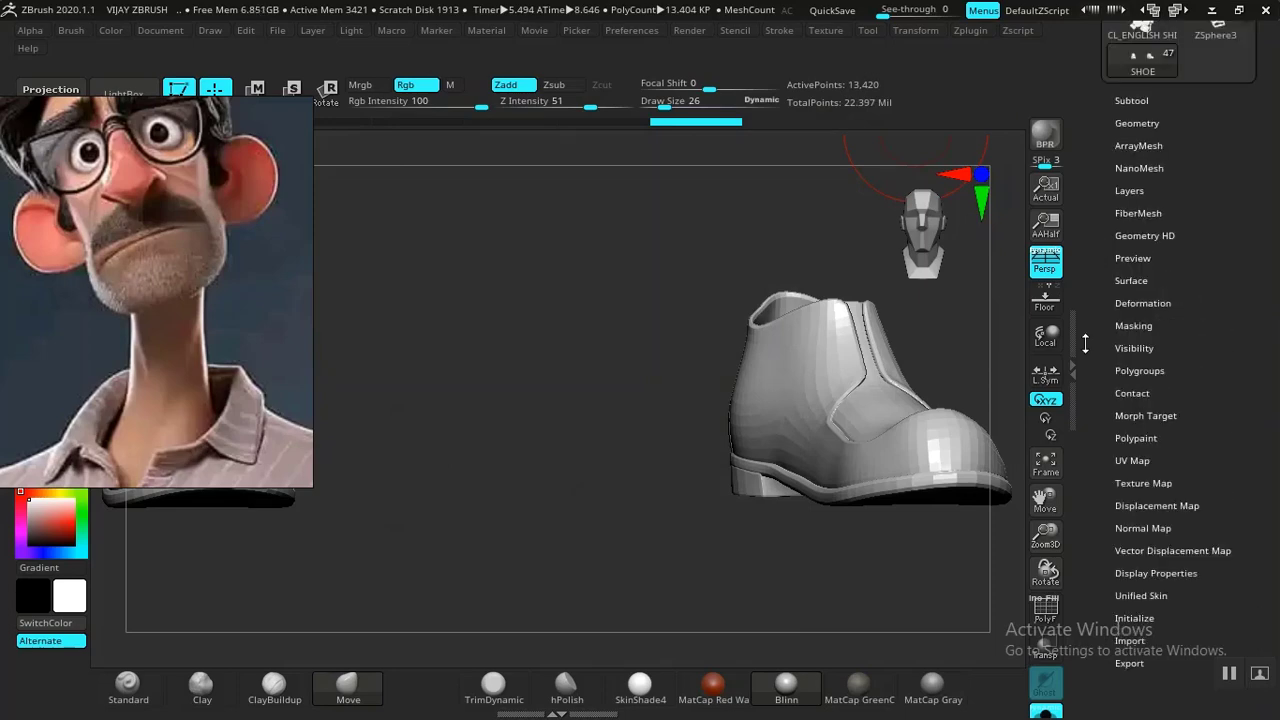
left_click(1130, 277)
scroll(1094, 386, "down", 3)
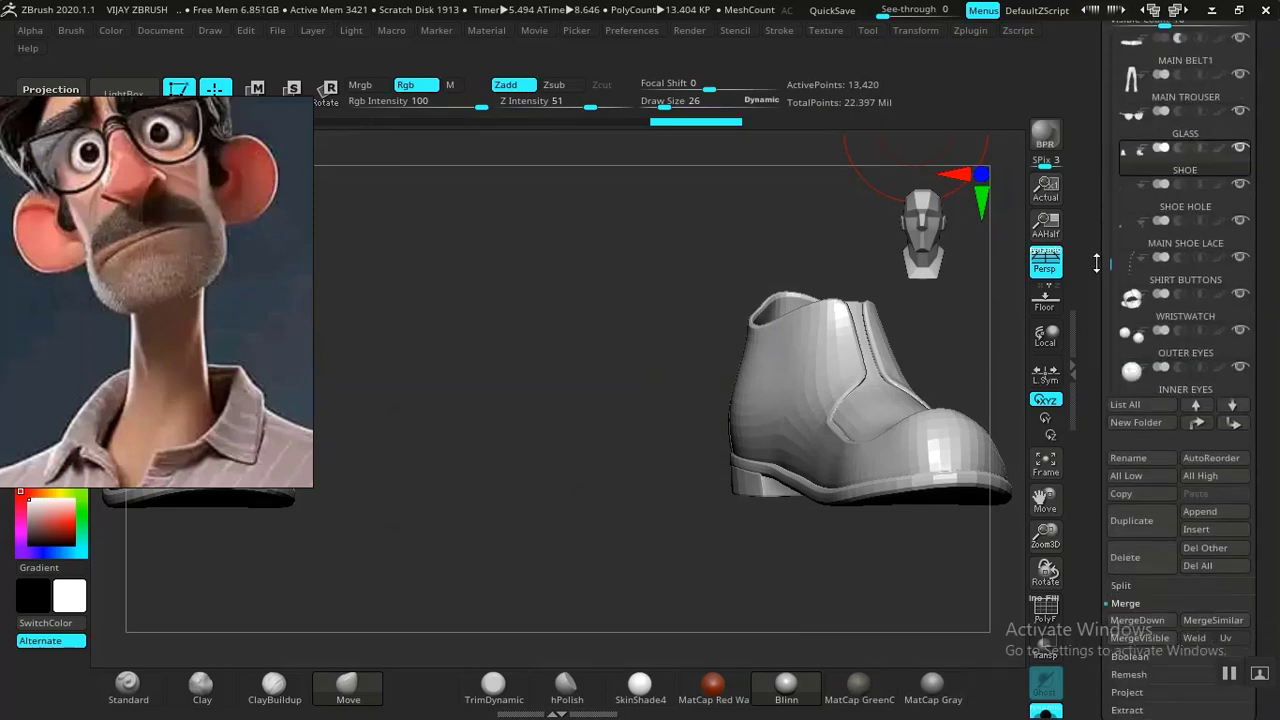
left_click(1150, 198)
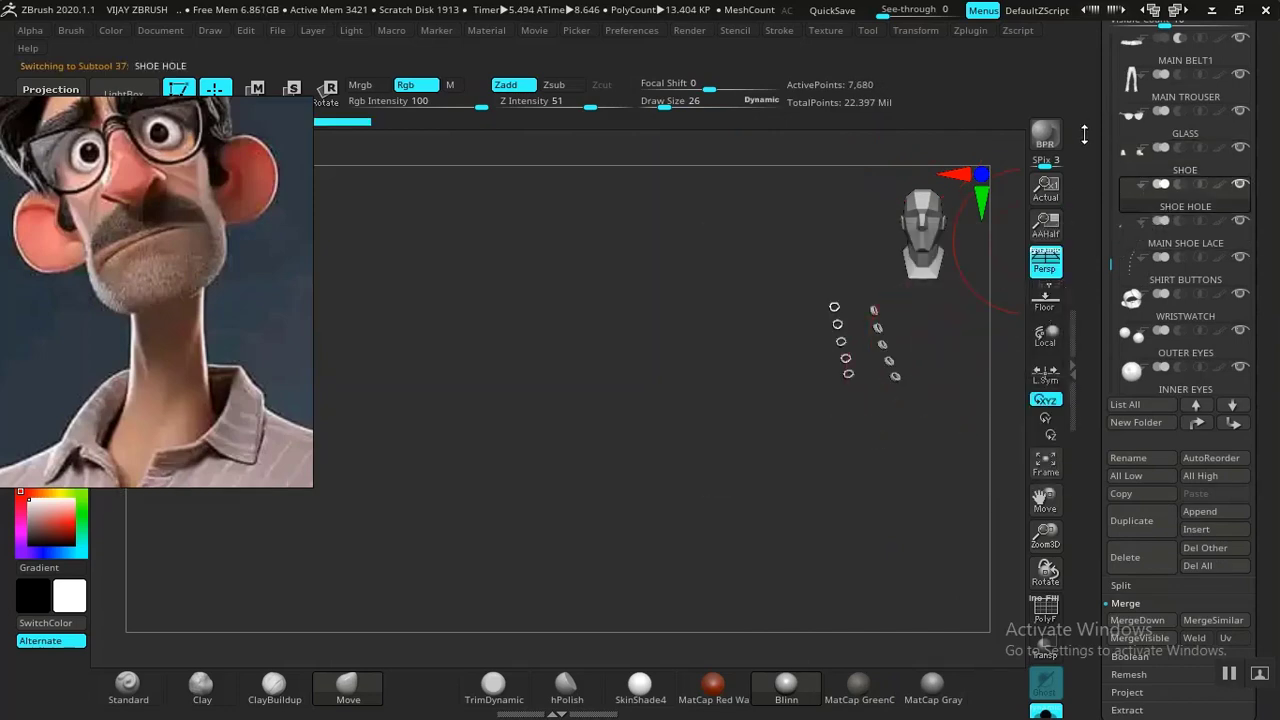
key("f")
key("f")
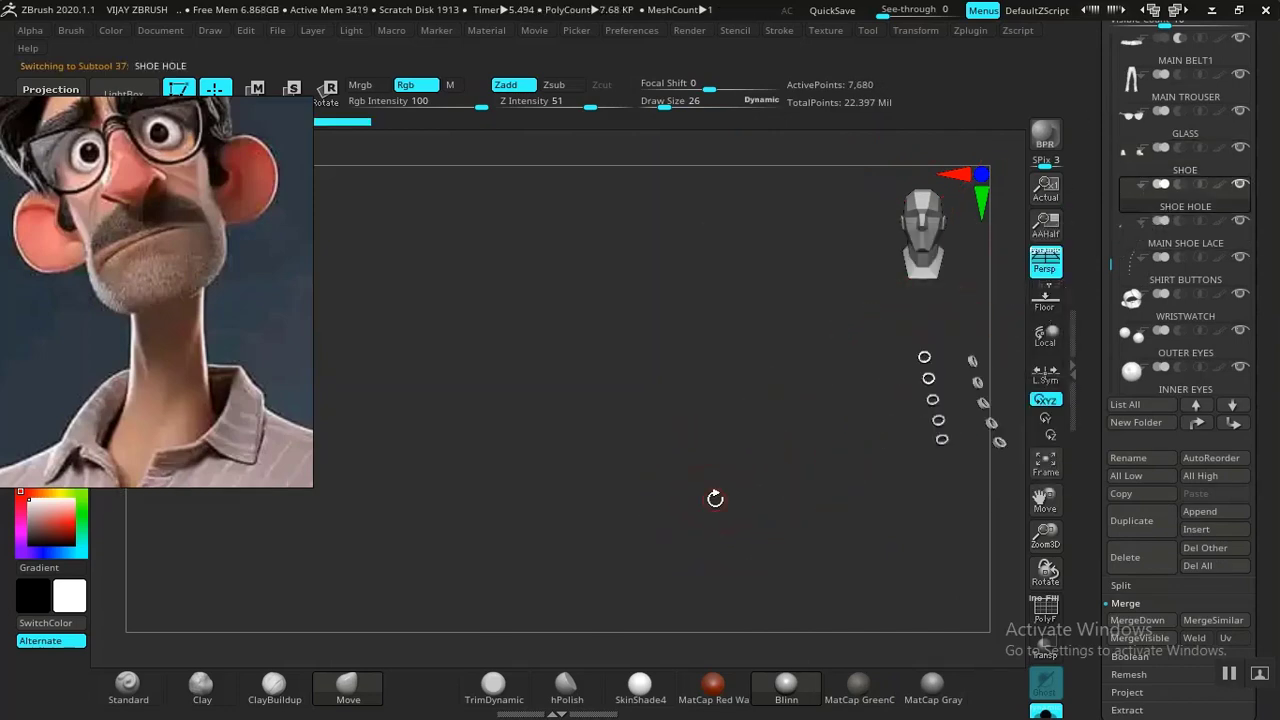
left_click_drag(723, 500, 973, 311)
Divide the shoe hole rings once to subdivision level 2 and return them to level 1.
scroll(1131, 230, "up", 5)
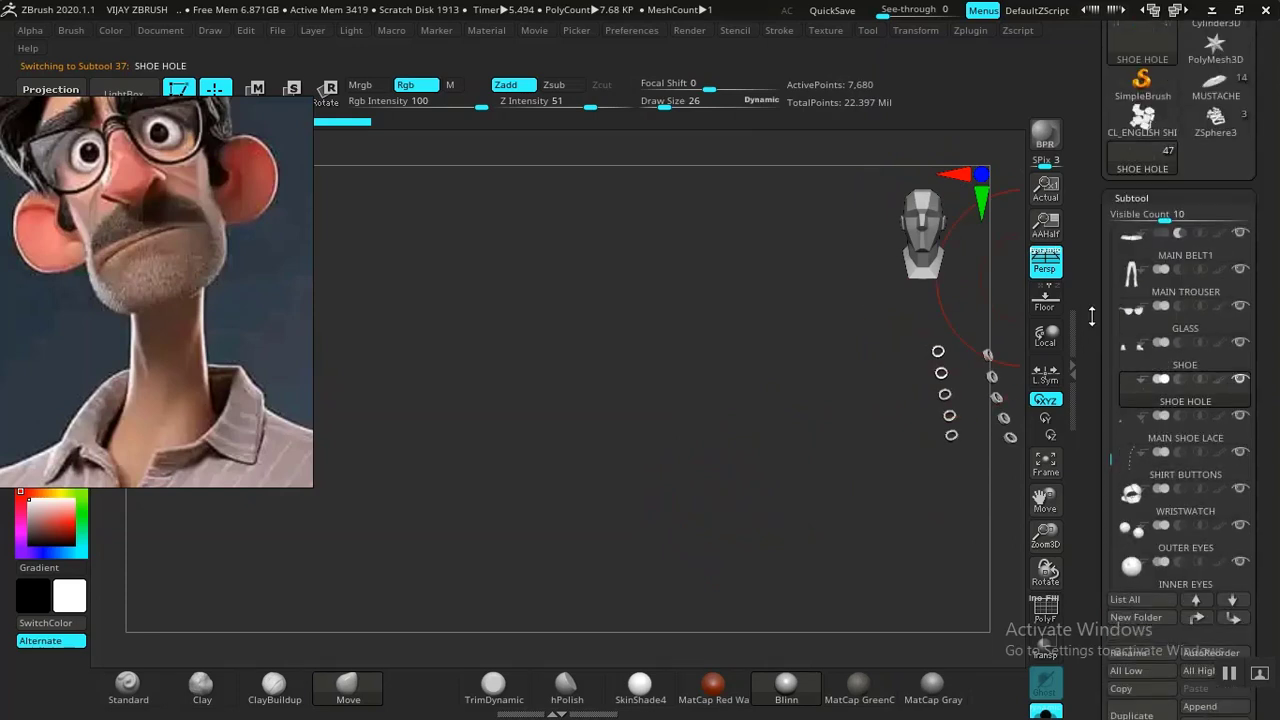
left_click(1131, 200)
left_click(1137, 219)
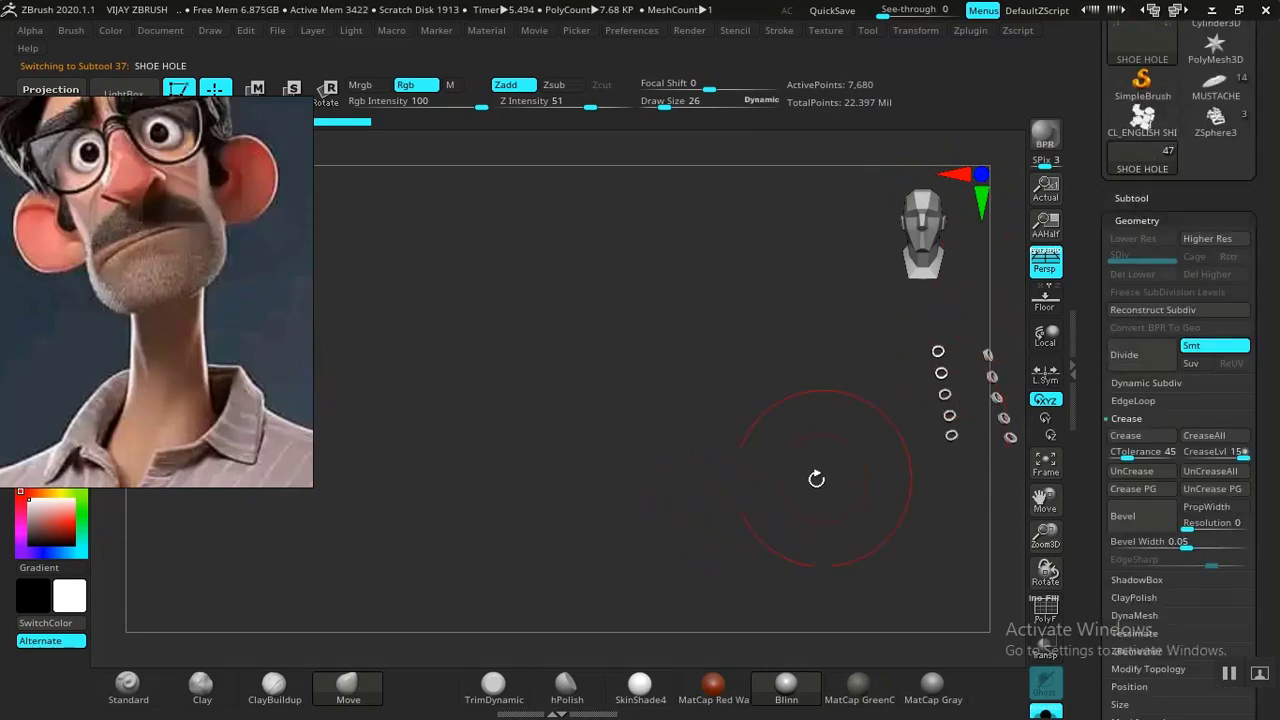
left_click_drag(768, 487, 415, 504, "alt")
left_click_drag(846, 406, 851, 457, "alt")
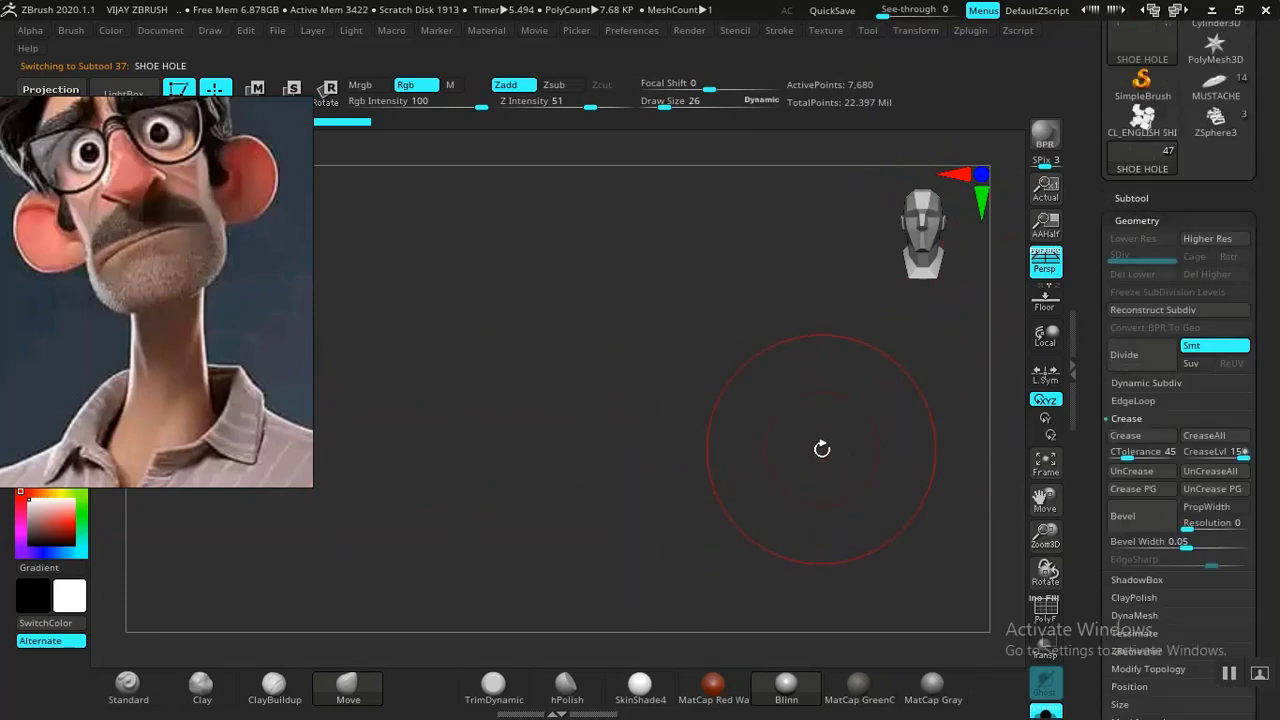
key("f")
key("f")
left_click_drag(716, 531, 439, 480, "alt")
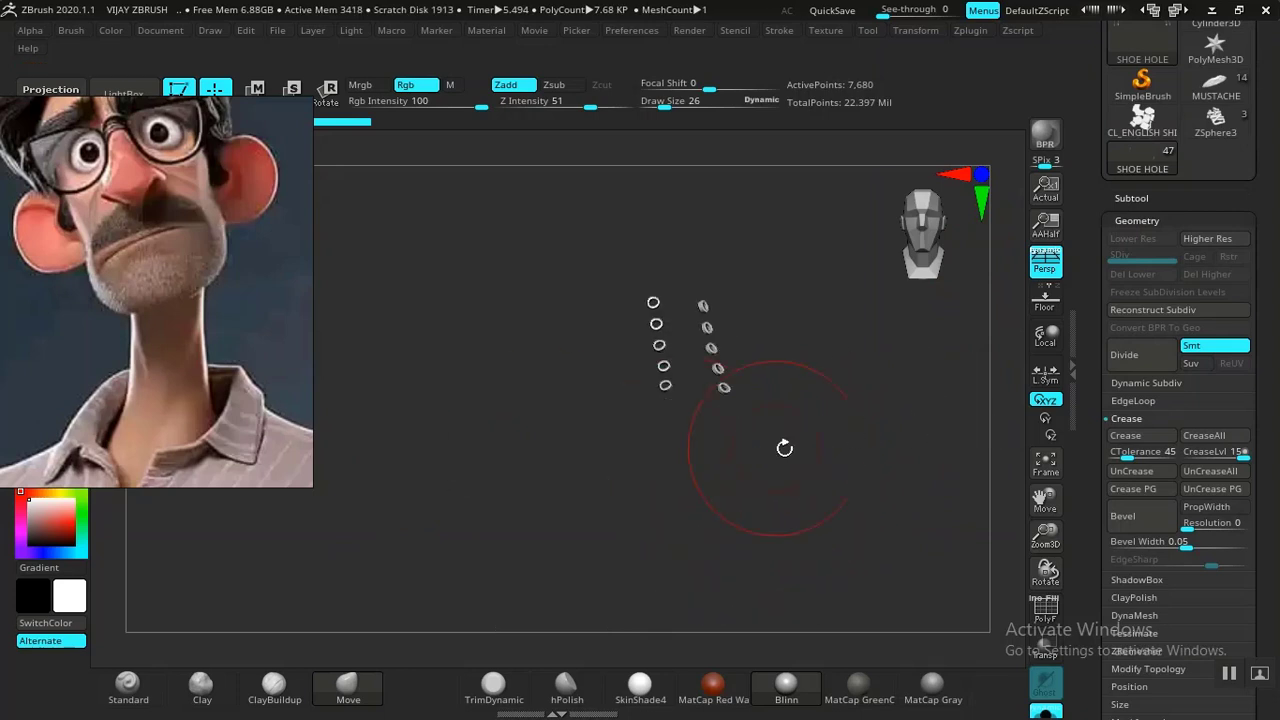
left_click_drag(806, 484, 626, 594)
left_click_drag(814, 406, 777, 255, "alt")
left_click_drag(791, 497, 805, 527, "alt")
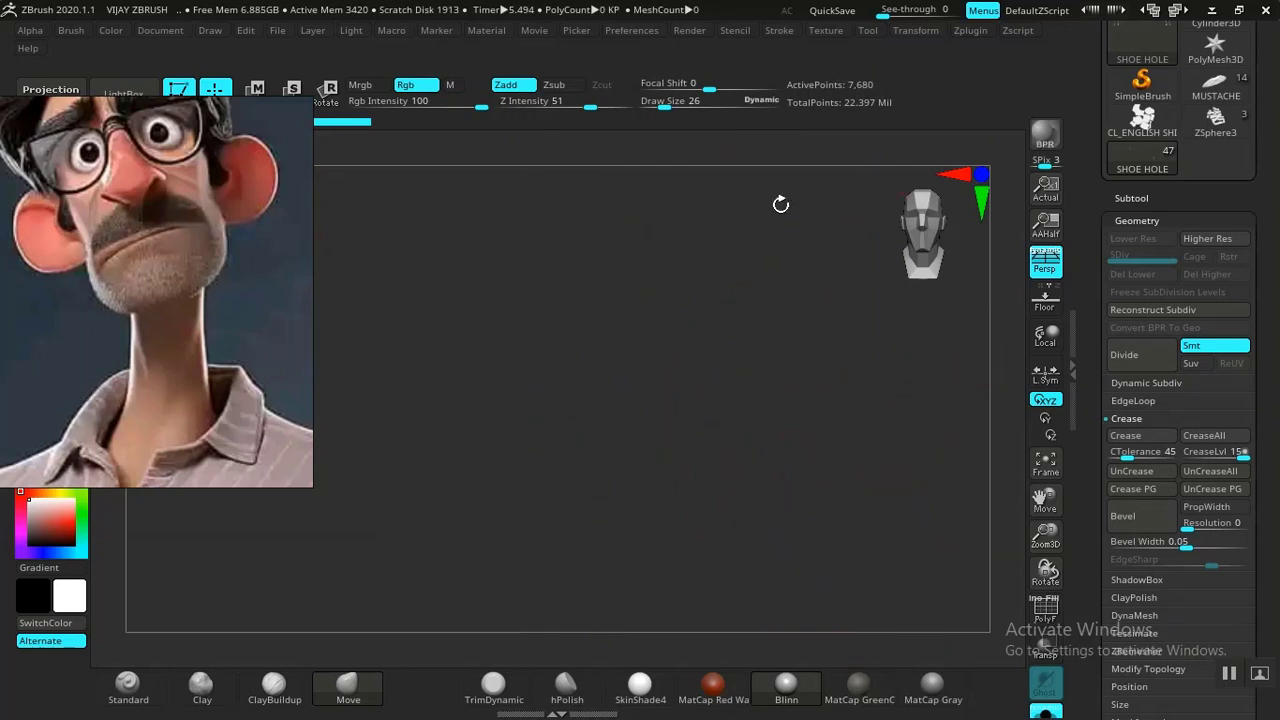
left_click_drag(804, 530, 437, 294, "alt")
left_click_drag(867, 495, 844, 439, "alt")
left_click(1122, 354)
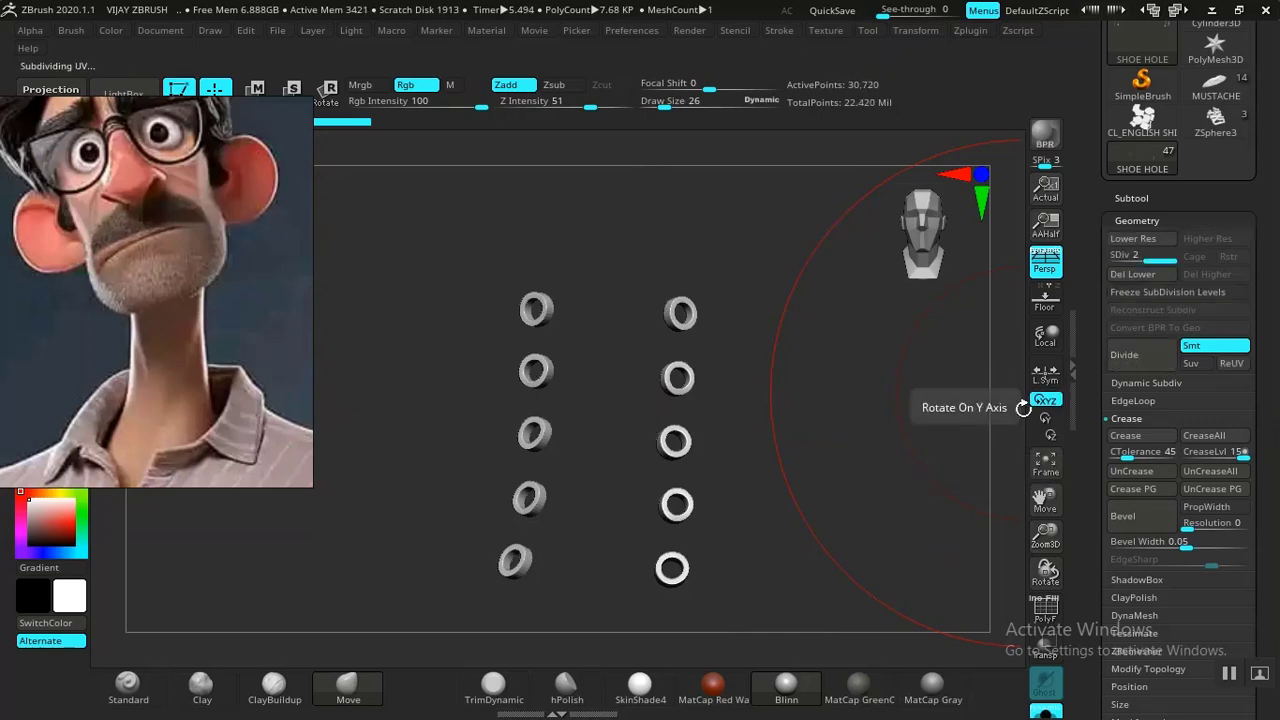
left_click(1112, 256)
Set the UV map size of the SHOE HOLE subtool to 4096.
scroll(1122, 290, "down", 10)
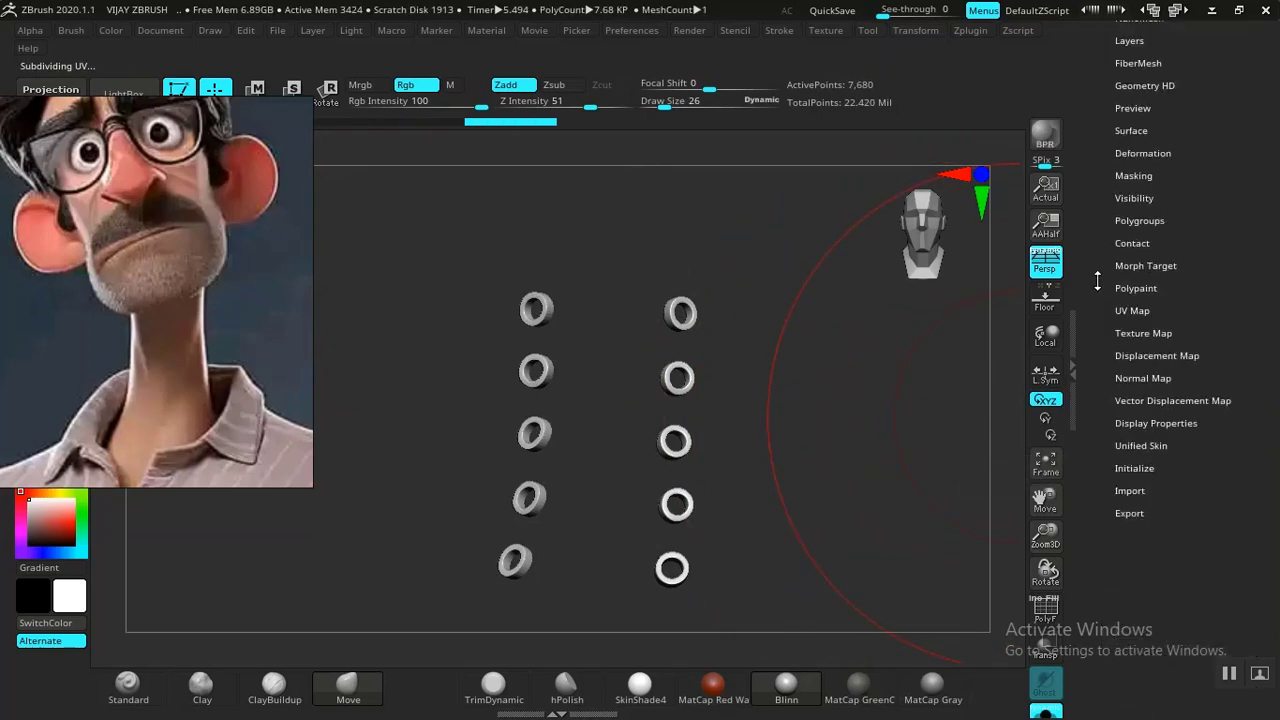
left_click(1140, 269)
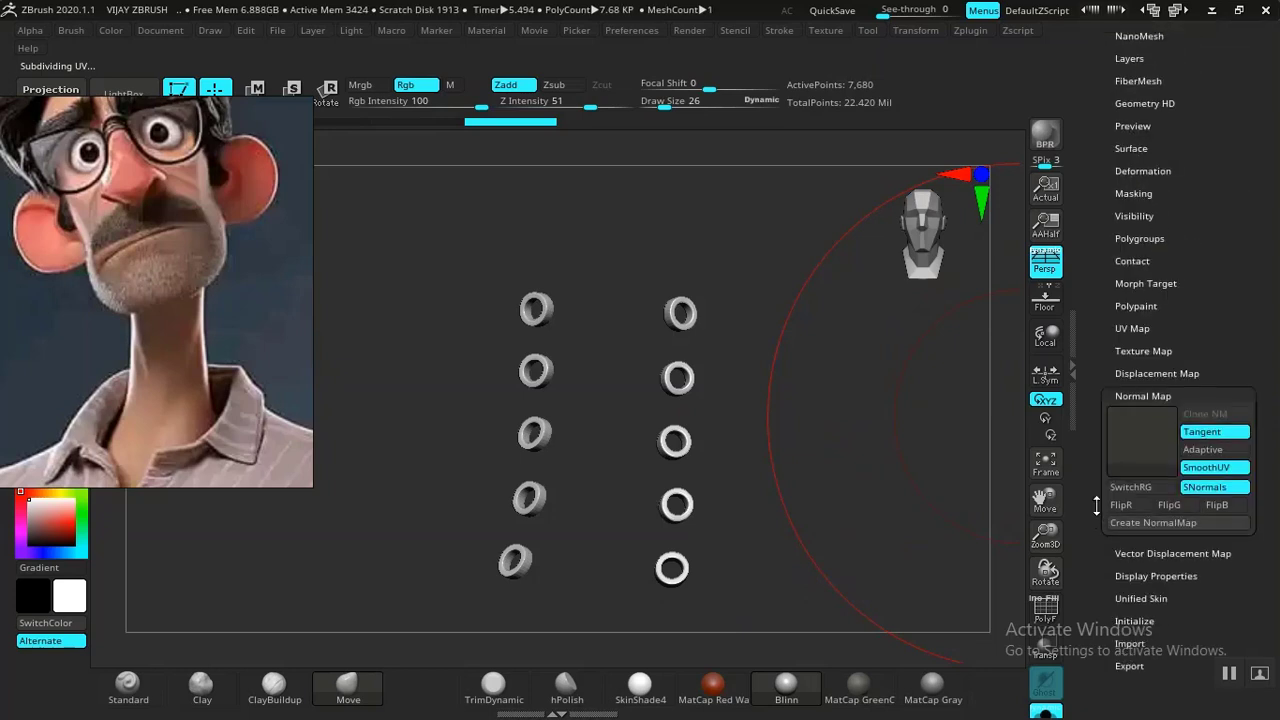
left_click(1134, 329)
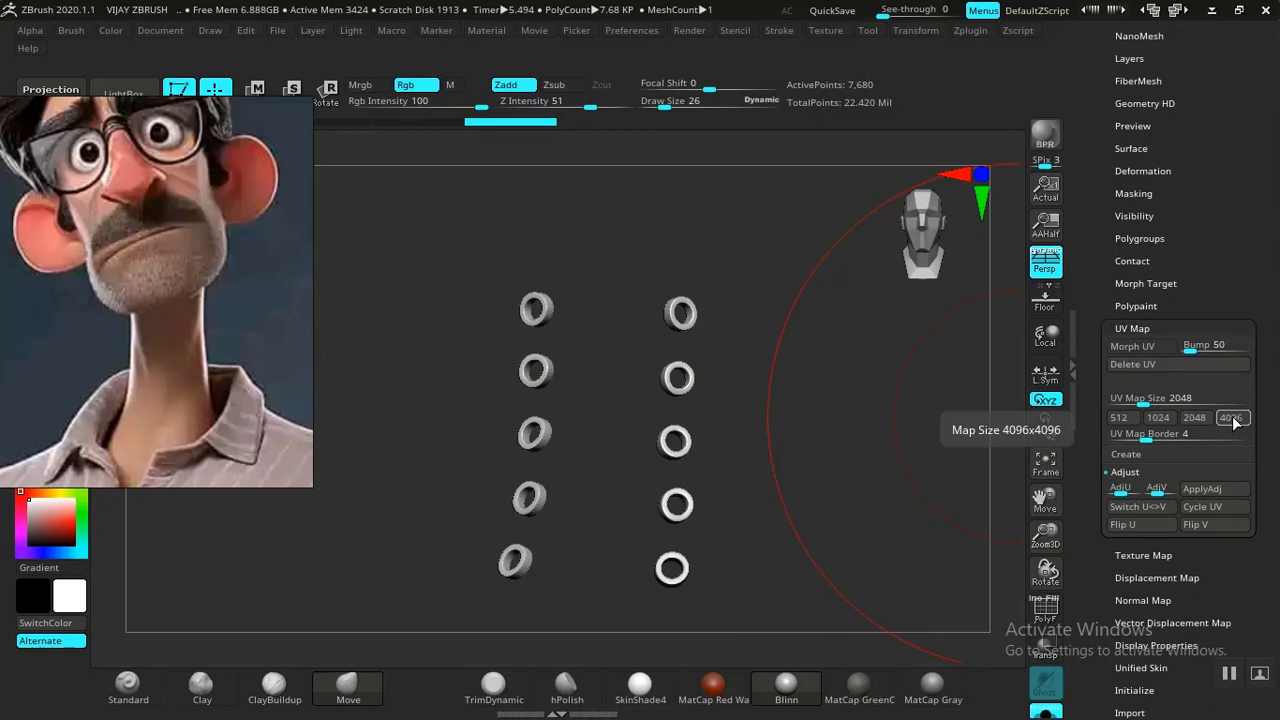
left_click(1134, 329)
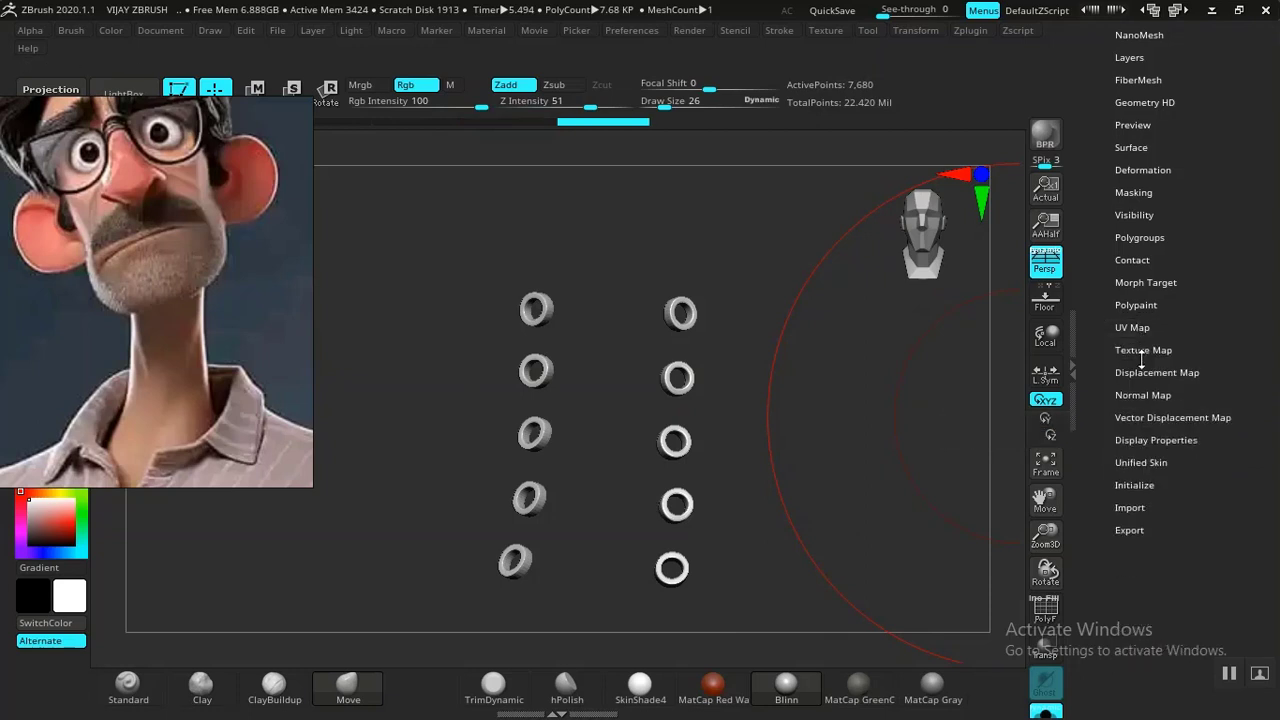
Create the tangent normal map for the shoe holes and clone it into the texture palette.
left_click(1142, 350)
left_click(1142, 350)
left_click(1140, 395)
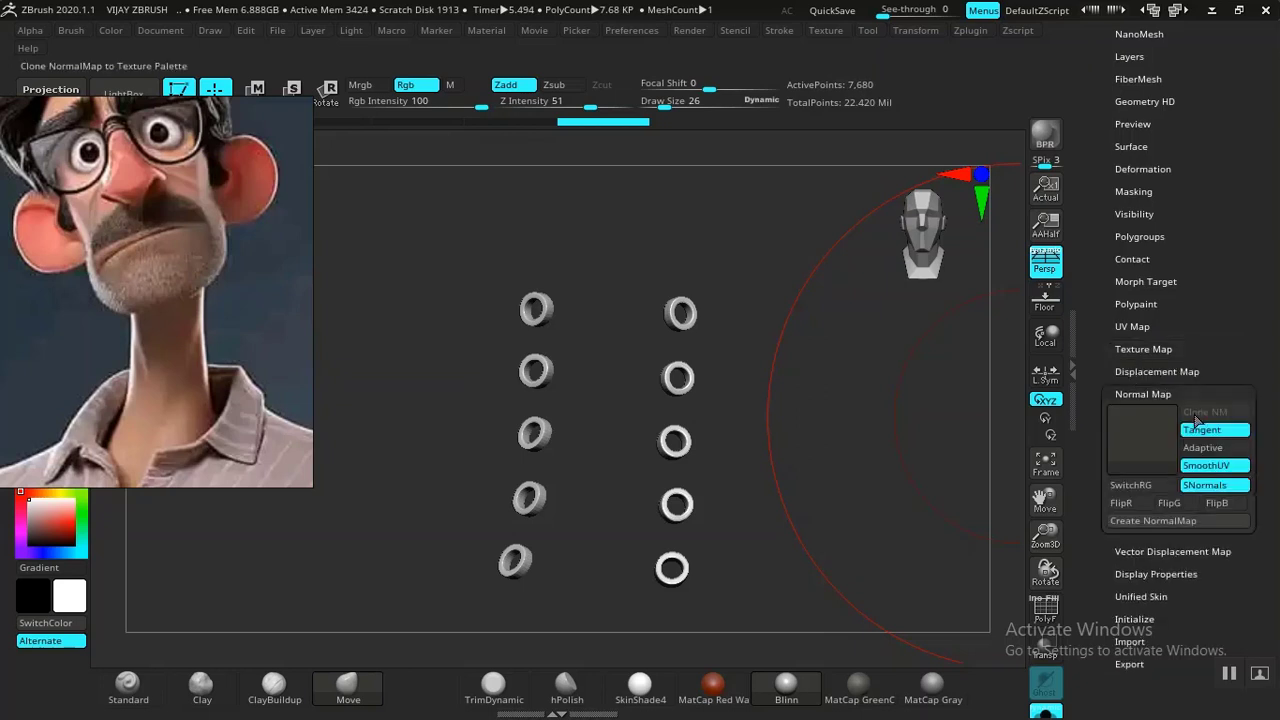
left_click(1192, 519)
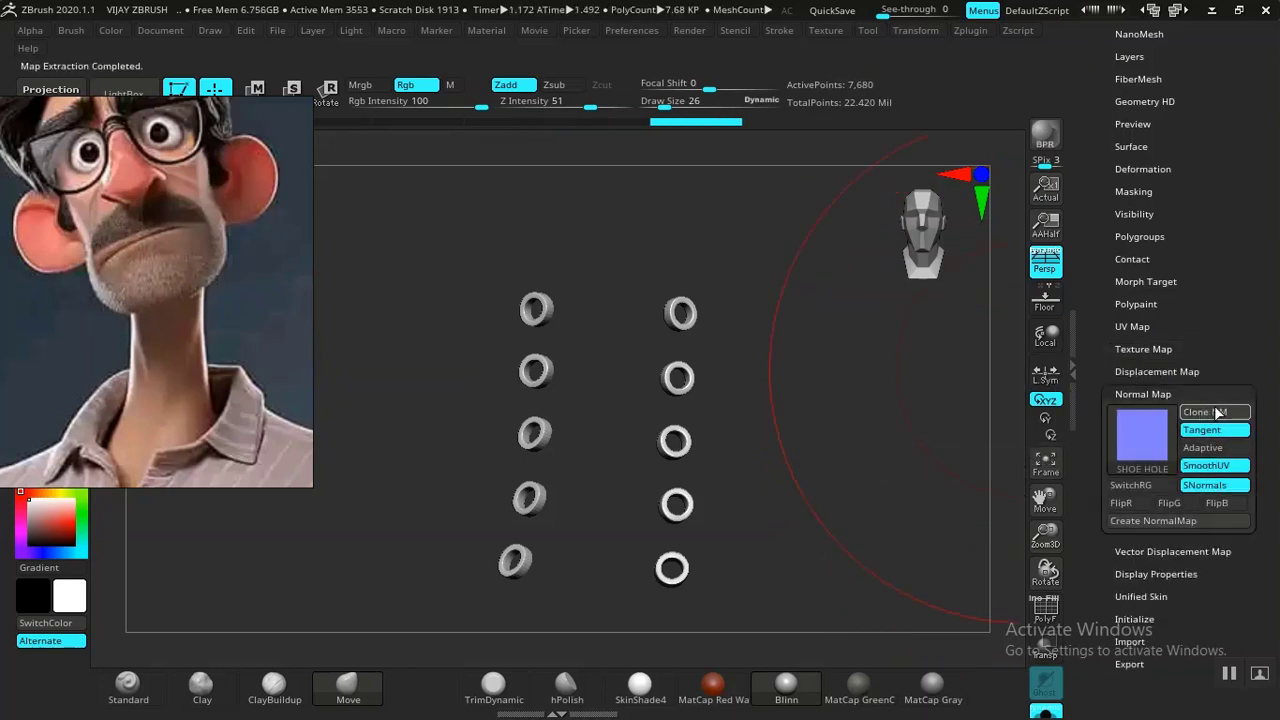
Export the SHOE HOLE normal map as a PNG file to the ZMAP folder.
left_click(828, 31)
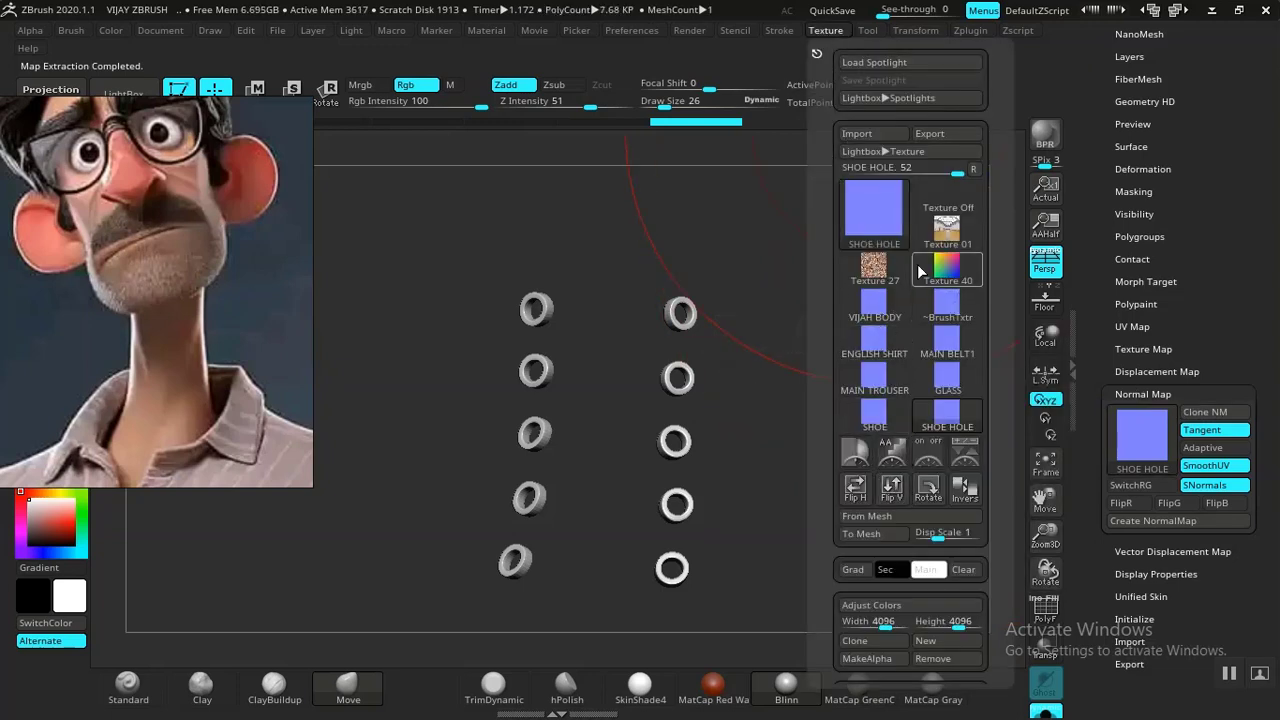
left_click(942, 133)
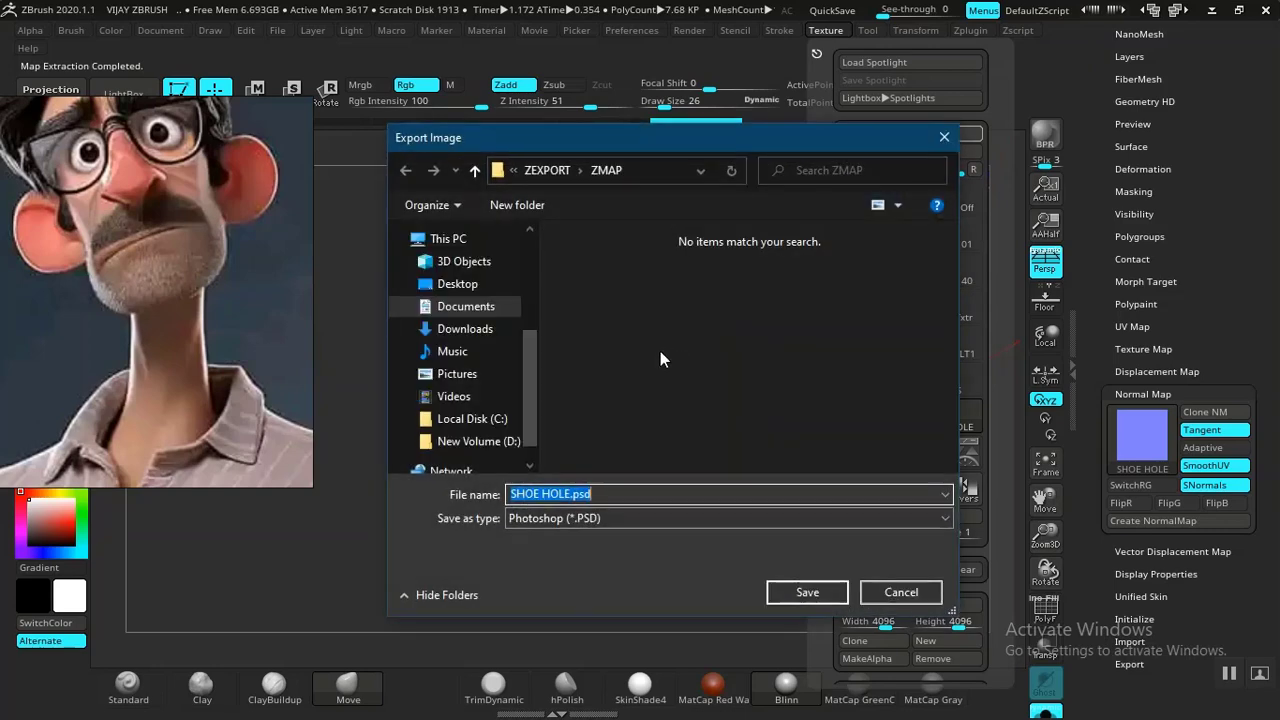
left_click(621, 516)
left_click(591, 565)
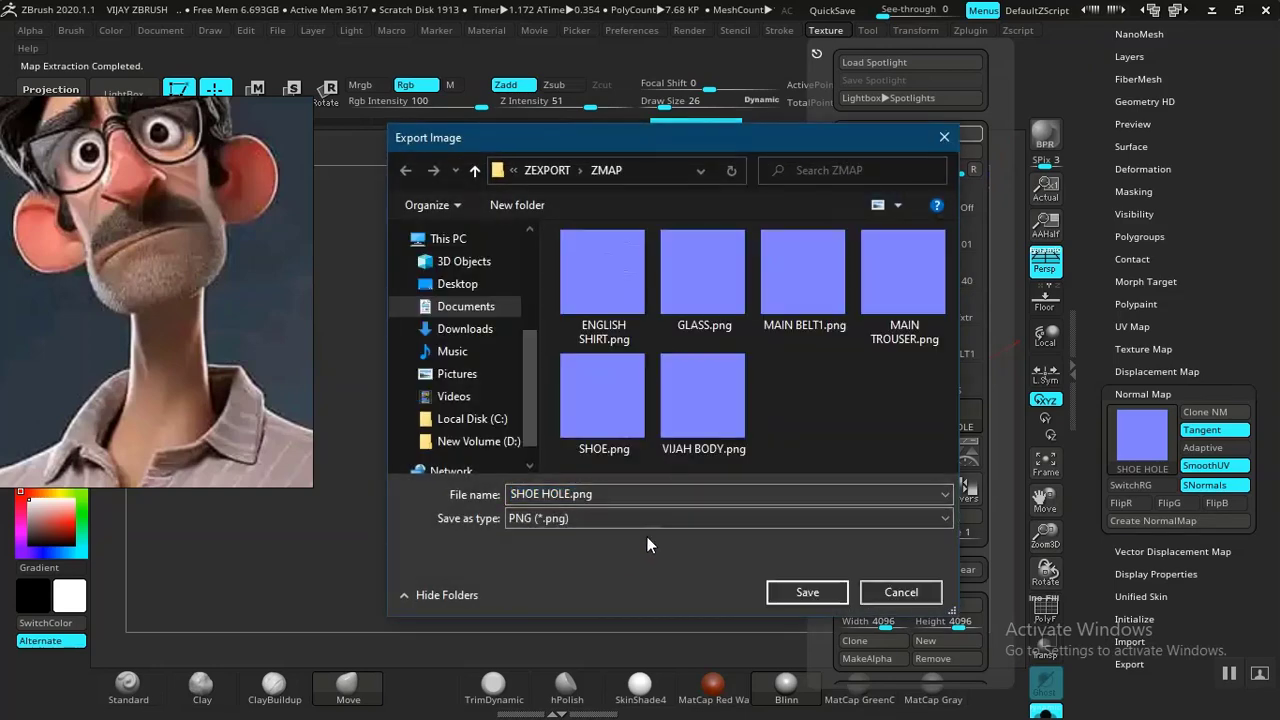
left_click(804, 593)
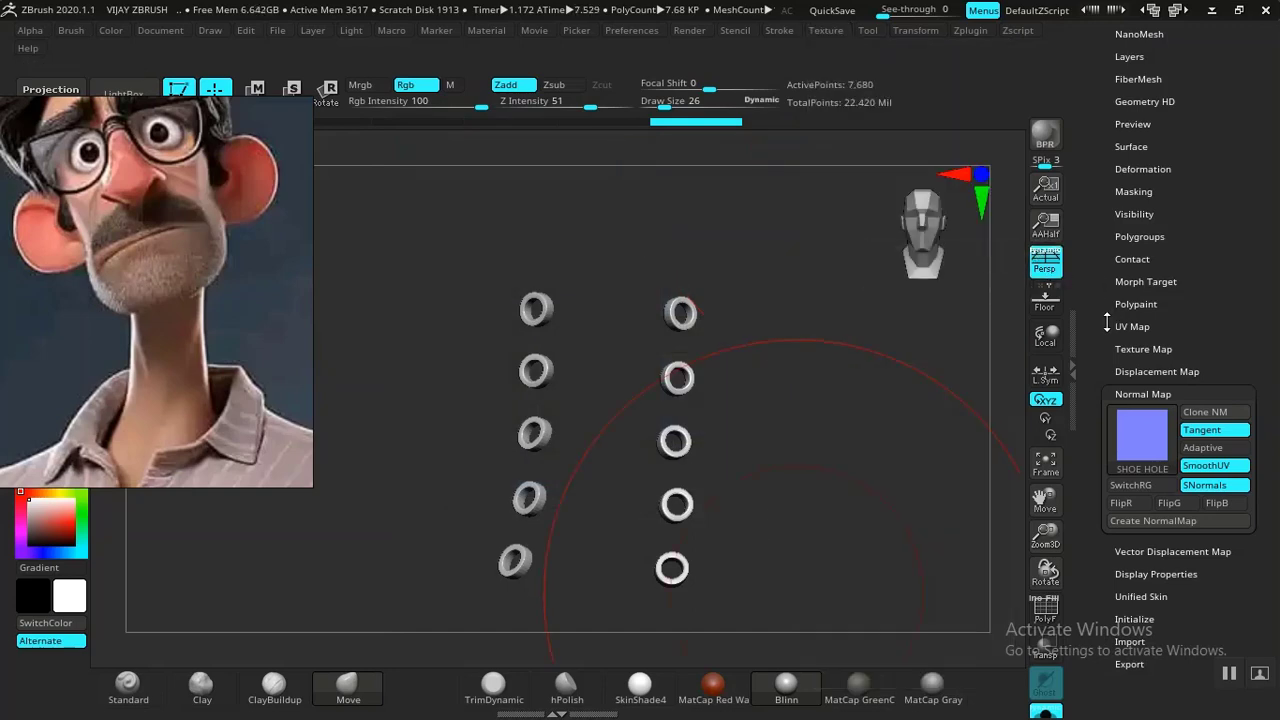
Switch to Maya, turn off isolation of the inner eyes and bring the whole character into view.
left_click_drag(1107, 324, 1106, 315)
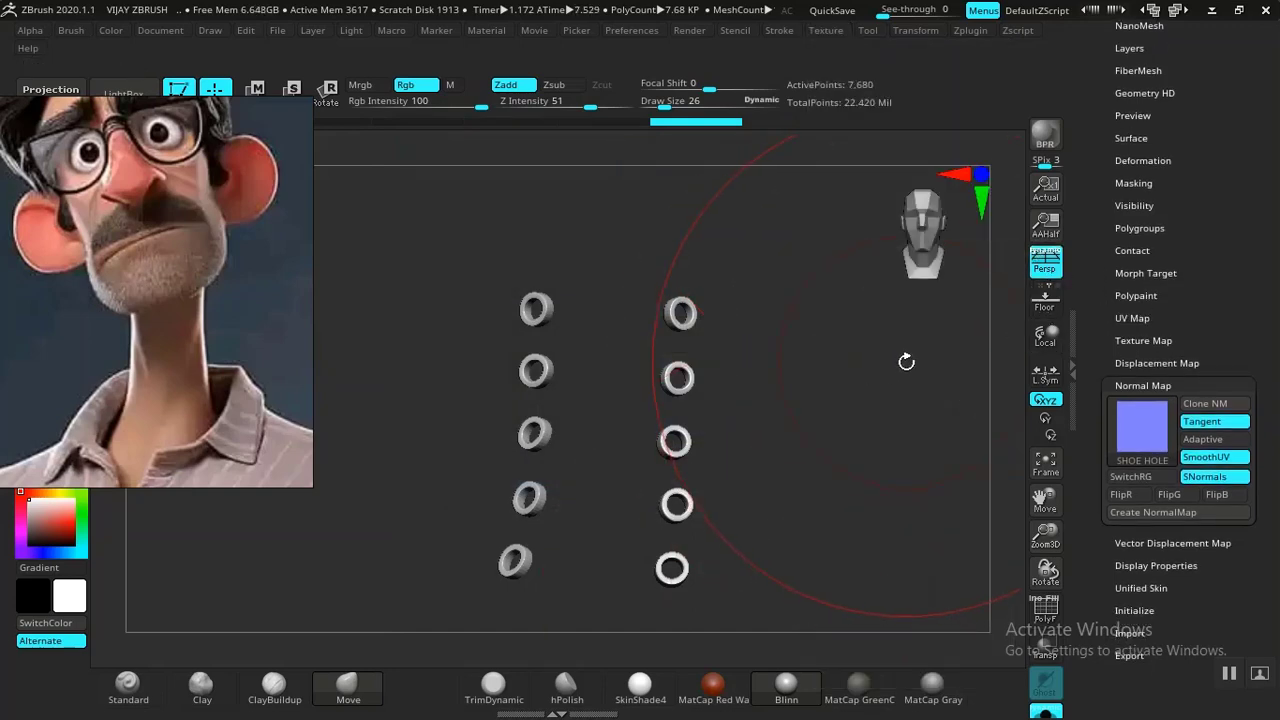
key("alt+Tab")
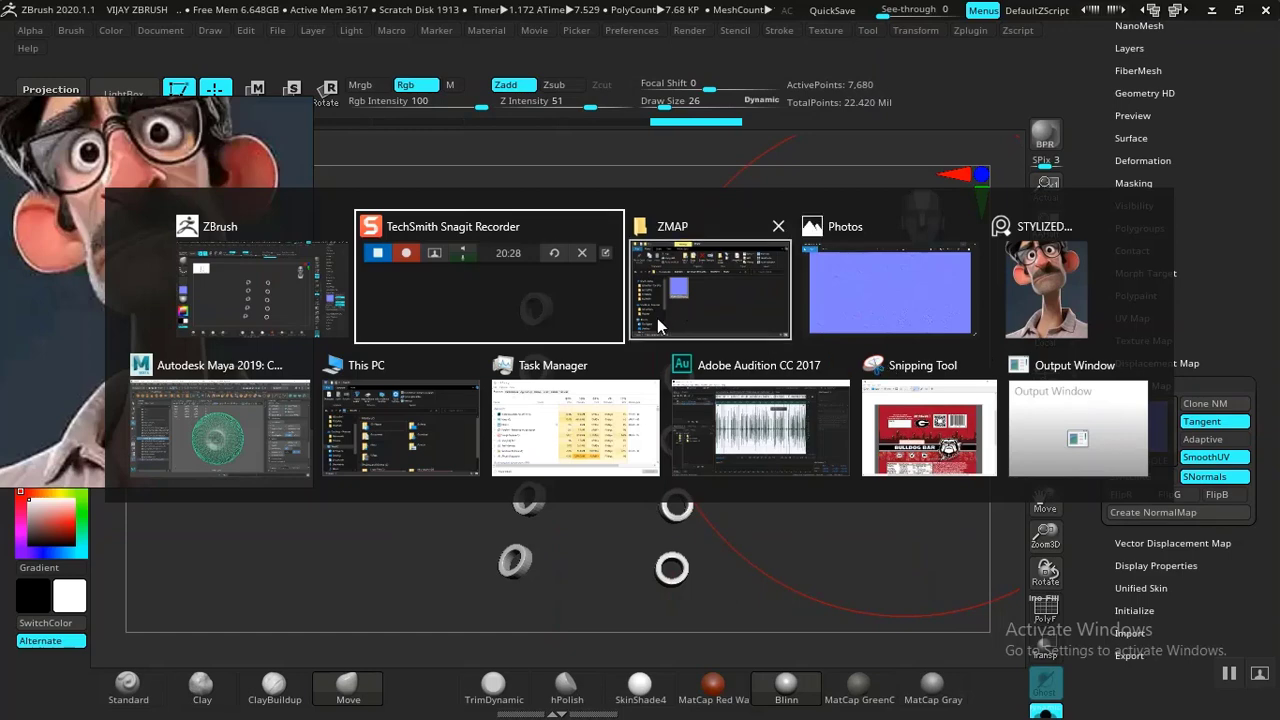
left_click(251, 425)
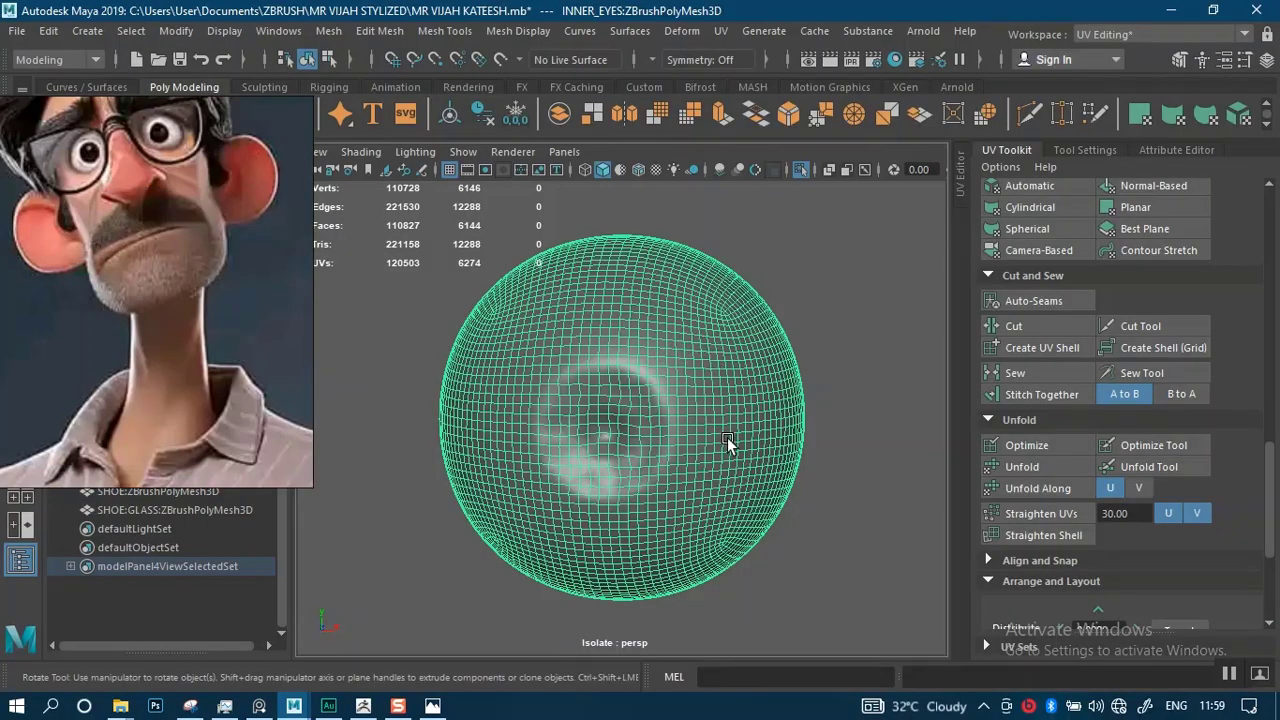
key("Caps_Lock")
key("ctrl+1")
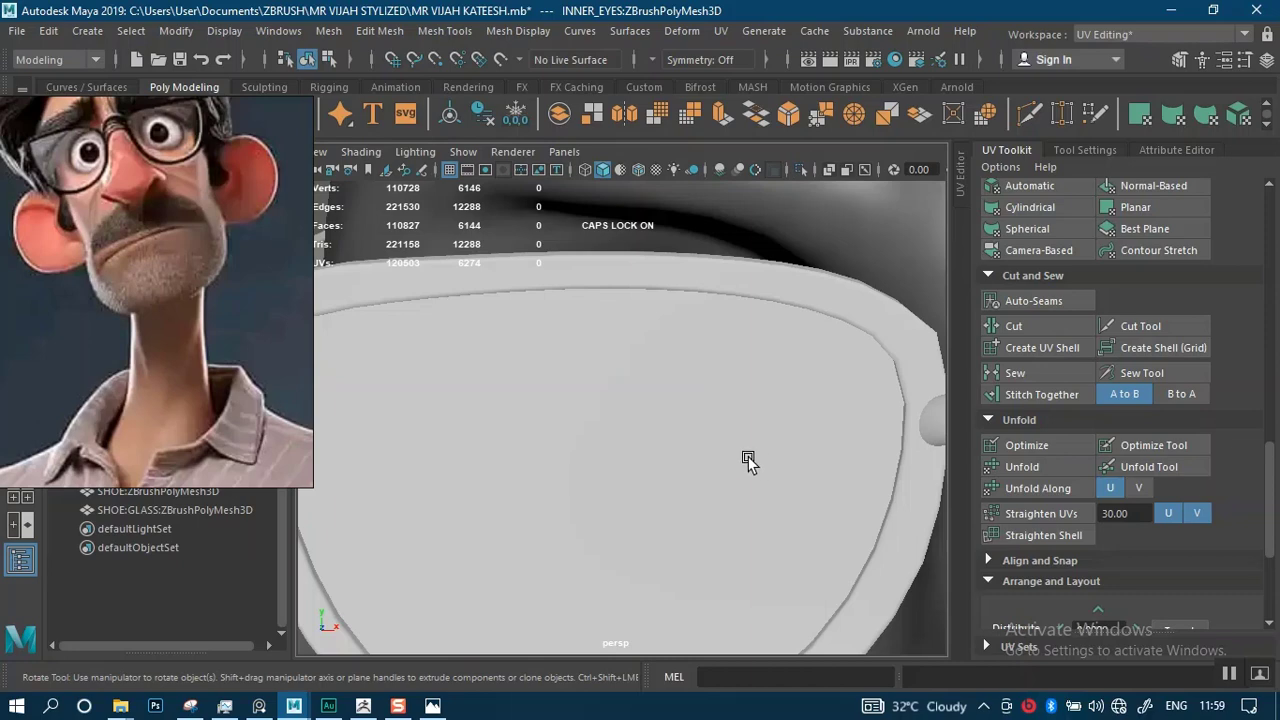
right_click_drag(768, 478, 690, 130, "alt")
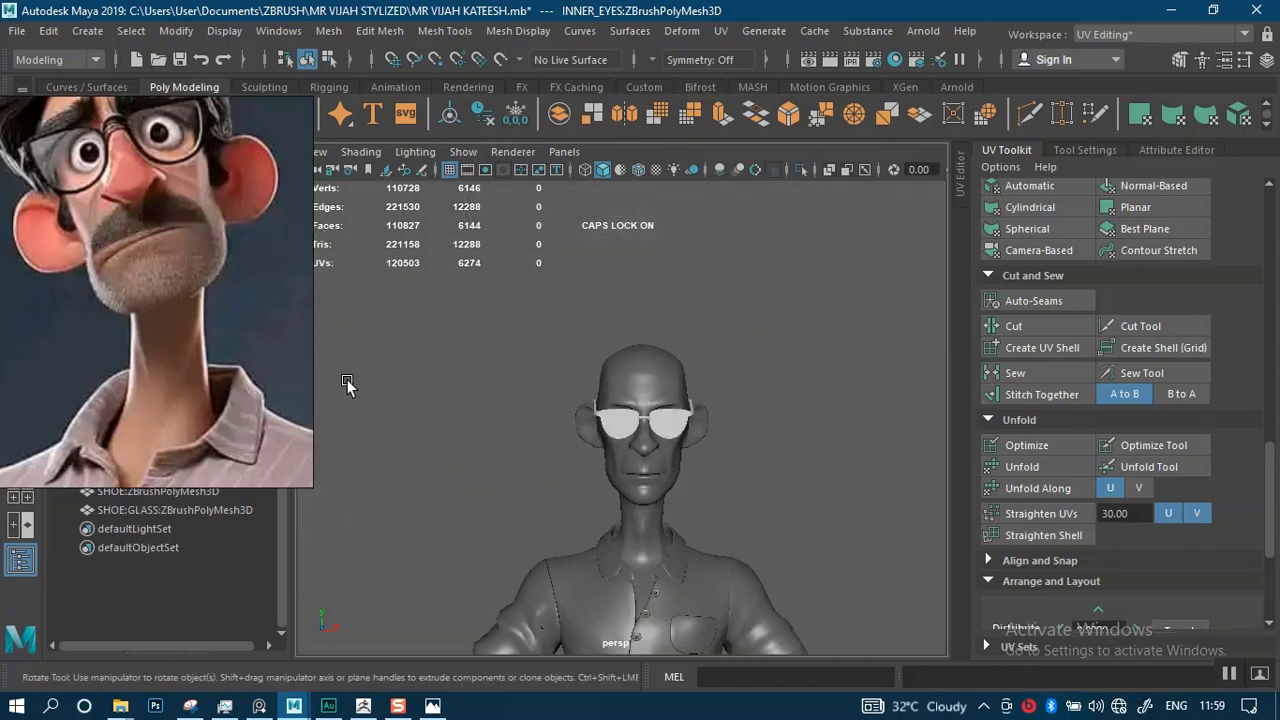
Collapse the UV Toolkit and open the UV Editor beside the viewport.
left_click_drag(960, 200, 605, 200)
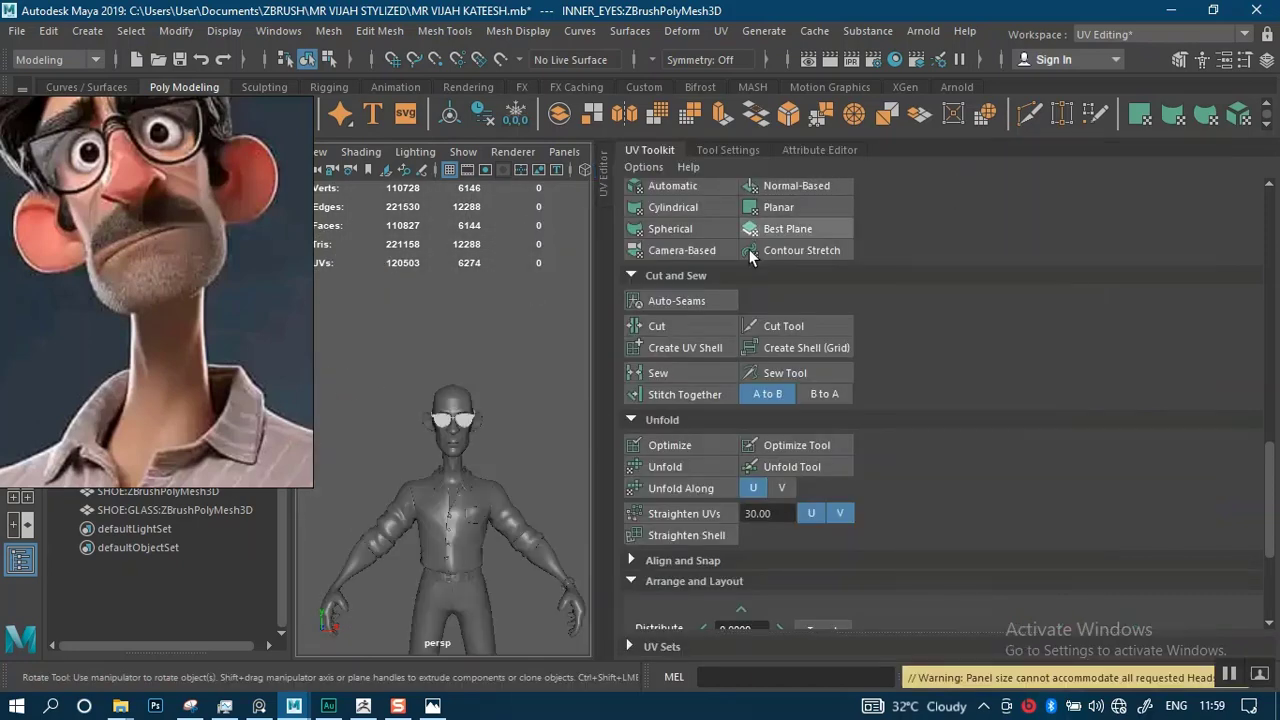
left_click(650, 150)
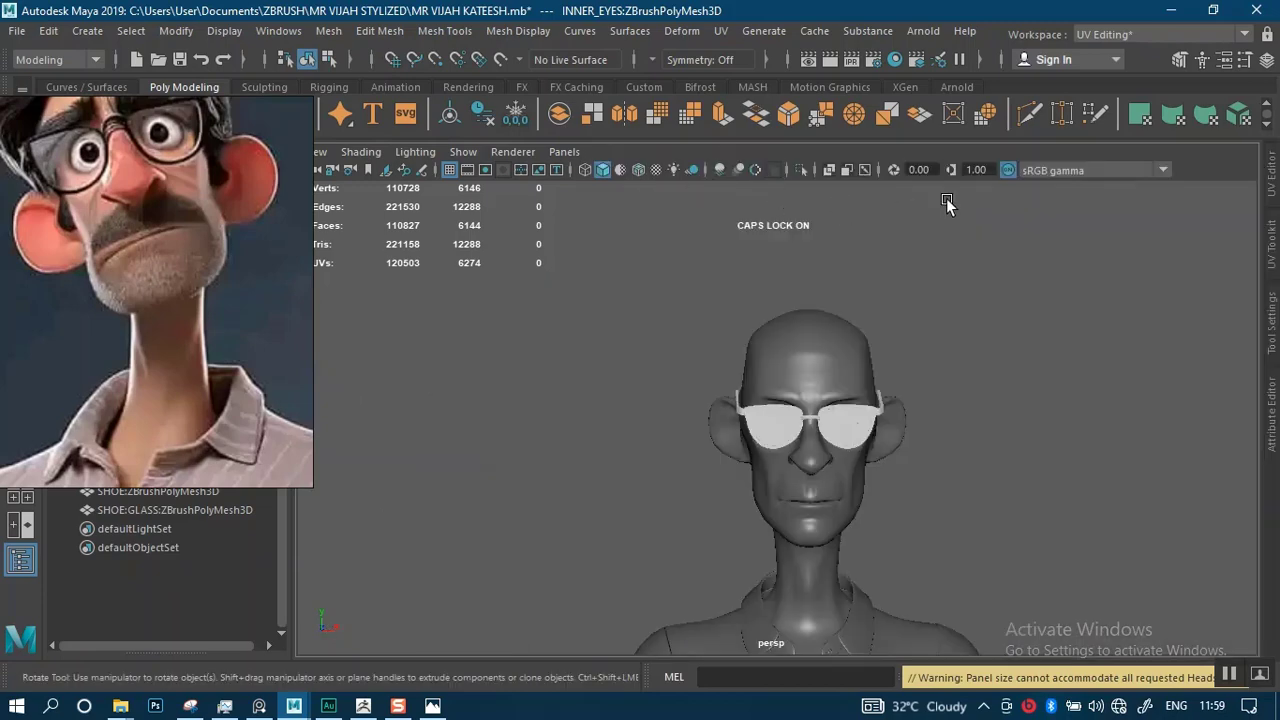
left_click(1273, 185)
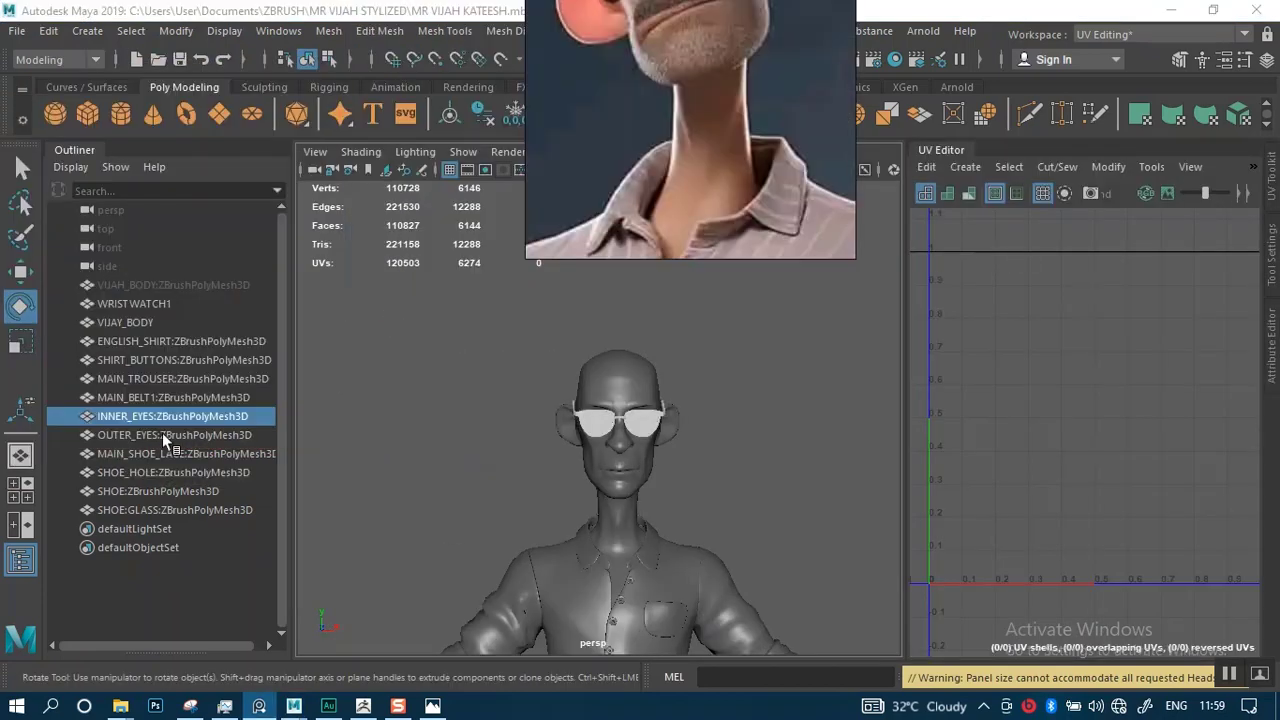
Select the shoe lace, shoe and shoe hole meshes together to examine their shared UV layout, then return to ZBrush.
left_click(124, 455)
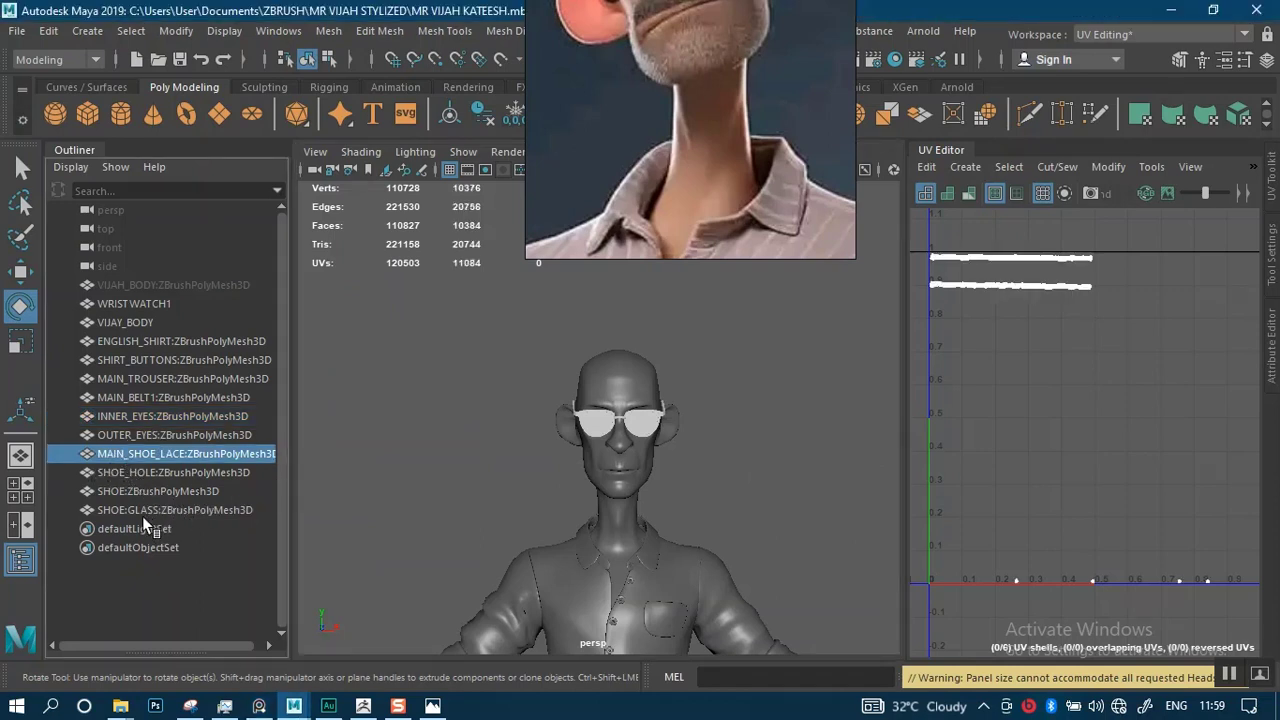
left_click(144, 490, "ctrl")
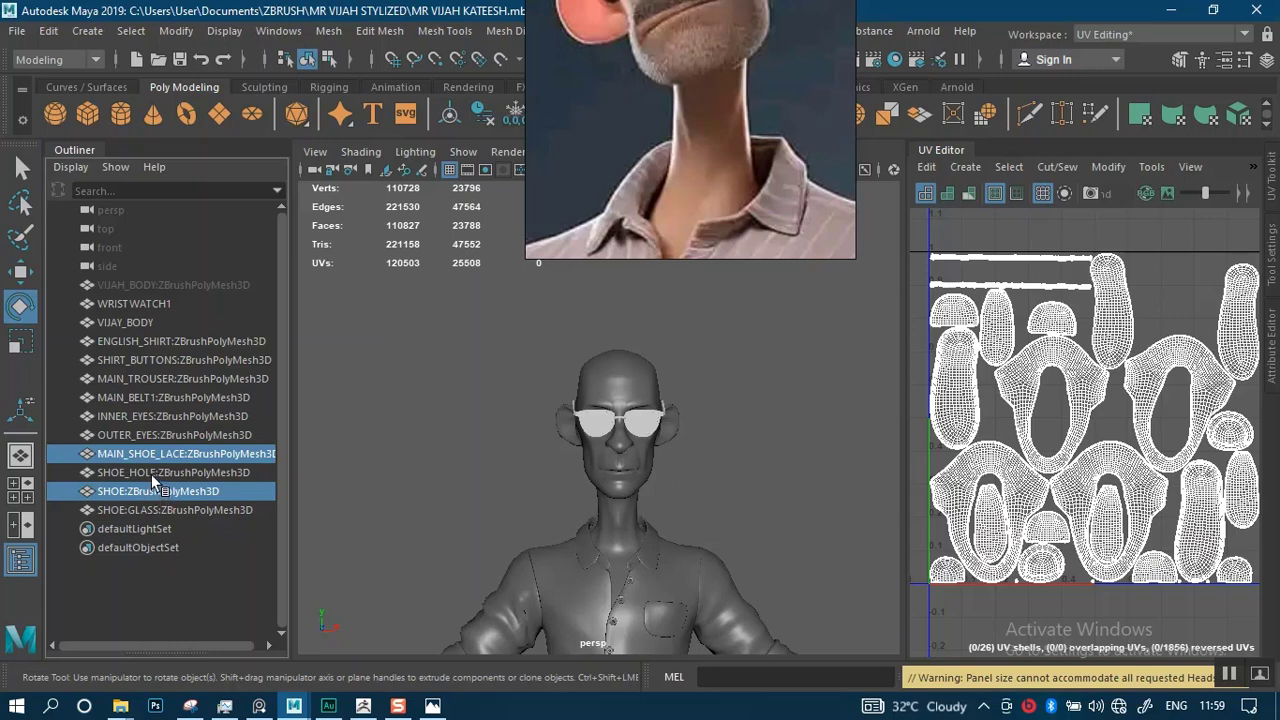
left_click(151, 474, "ctrl")
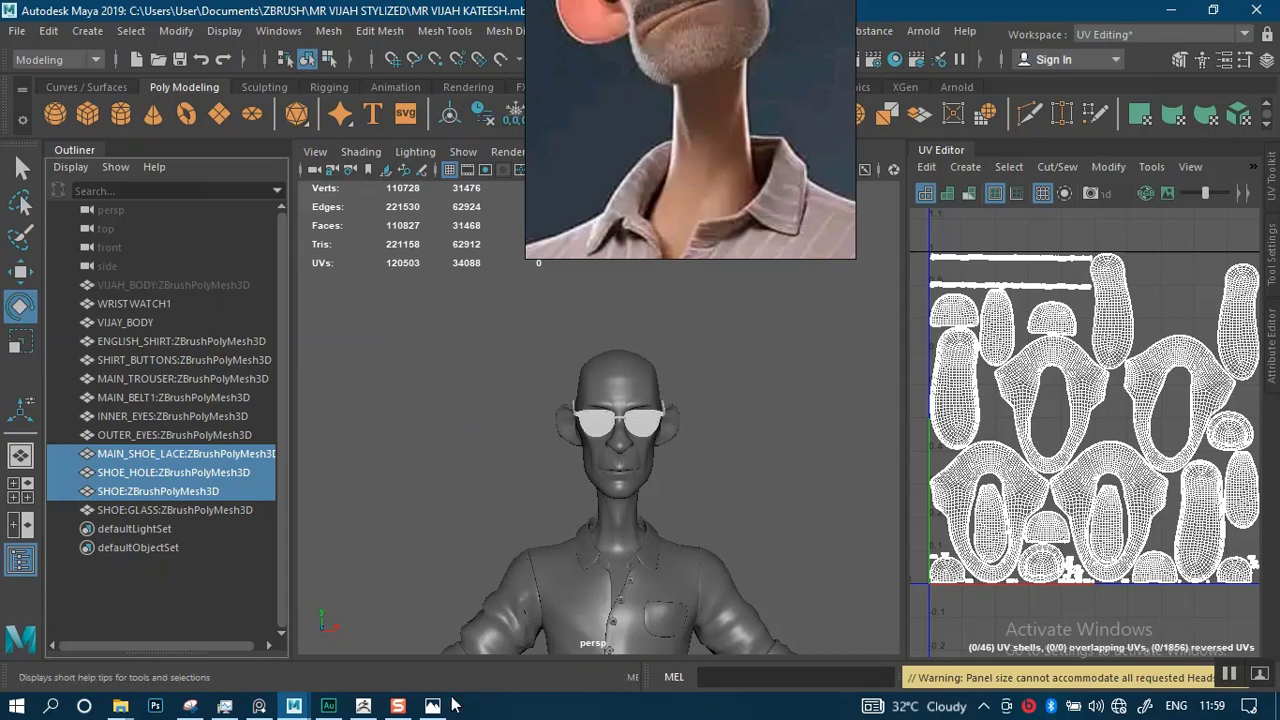
left_click(363, 706)
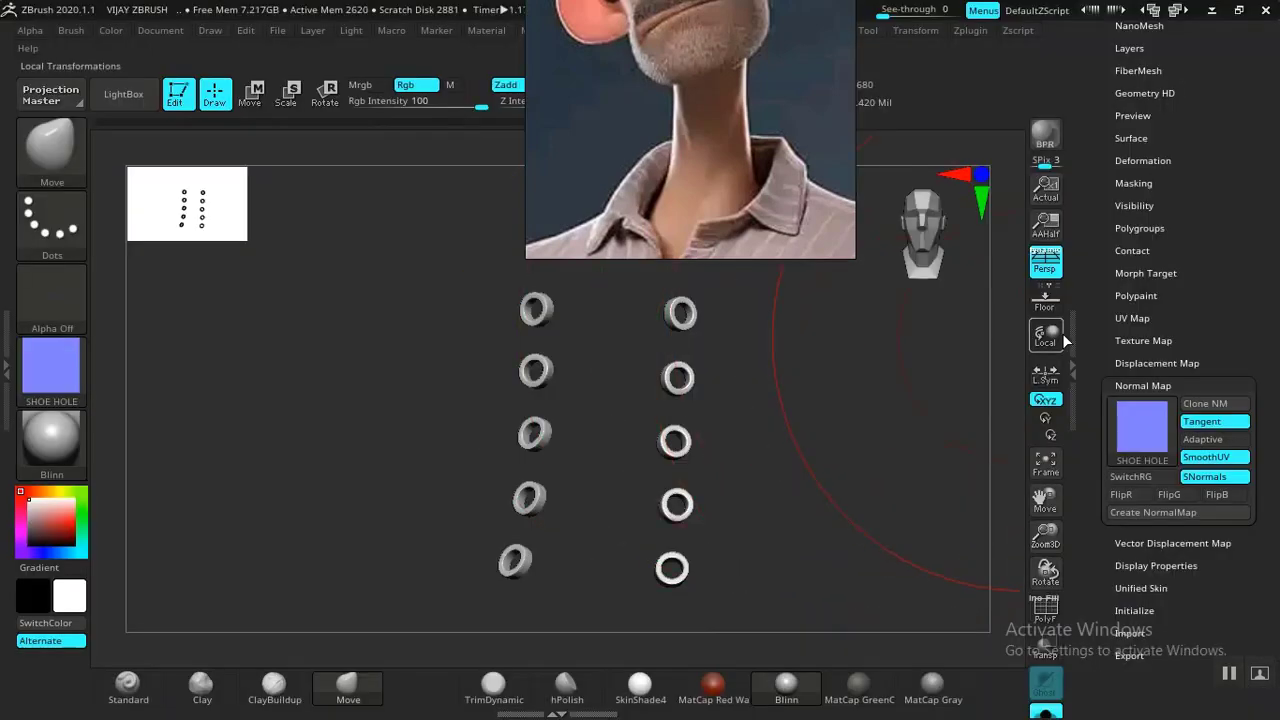
Select the MAIN SHOE LACE subtool, check its higher subdivision level and set it back to SDiv 1.
scroll(1113, 216, "up", 5)
left_click(1133, 172)
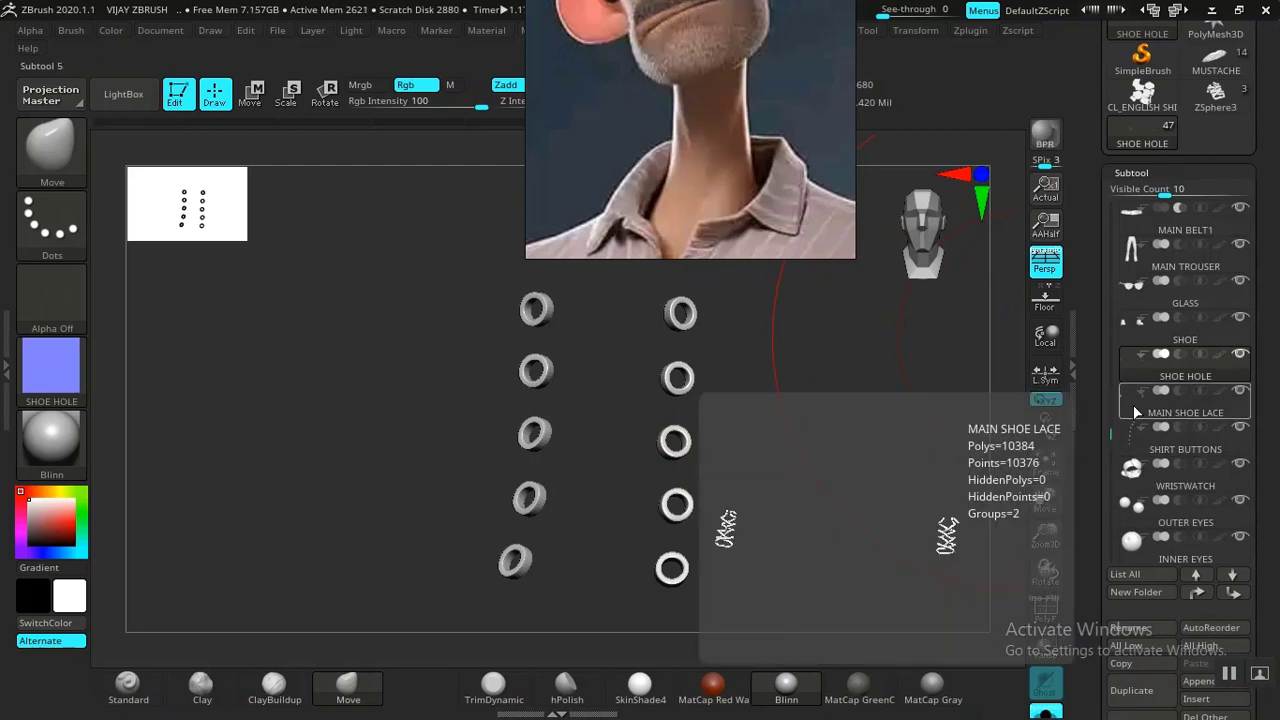
left_click(1133, 405)
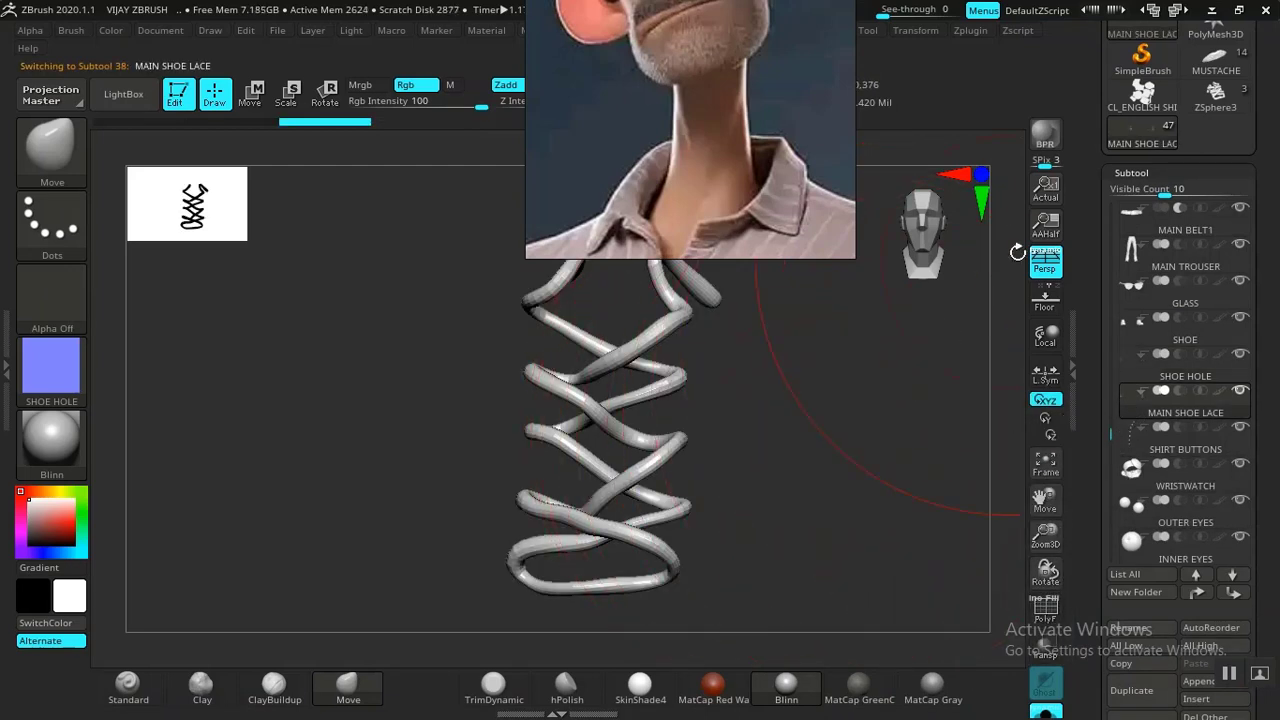
left_click(1131, 172)
left_click(1136, 190)
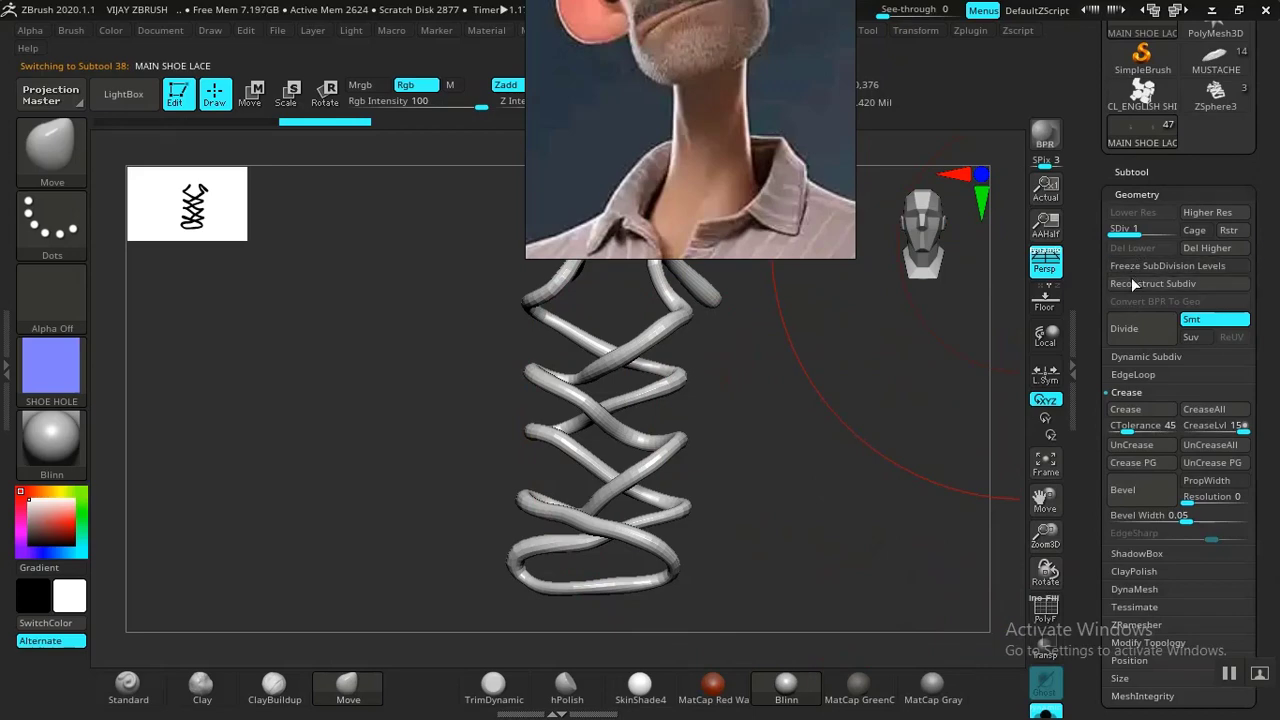
left_click_drag(1130, 231, 1165, 231)
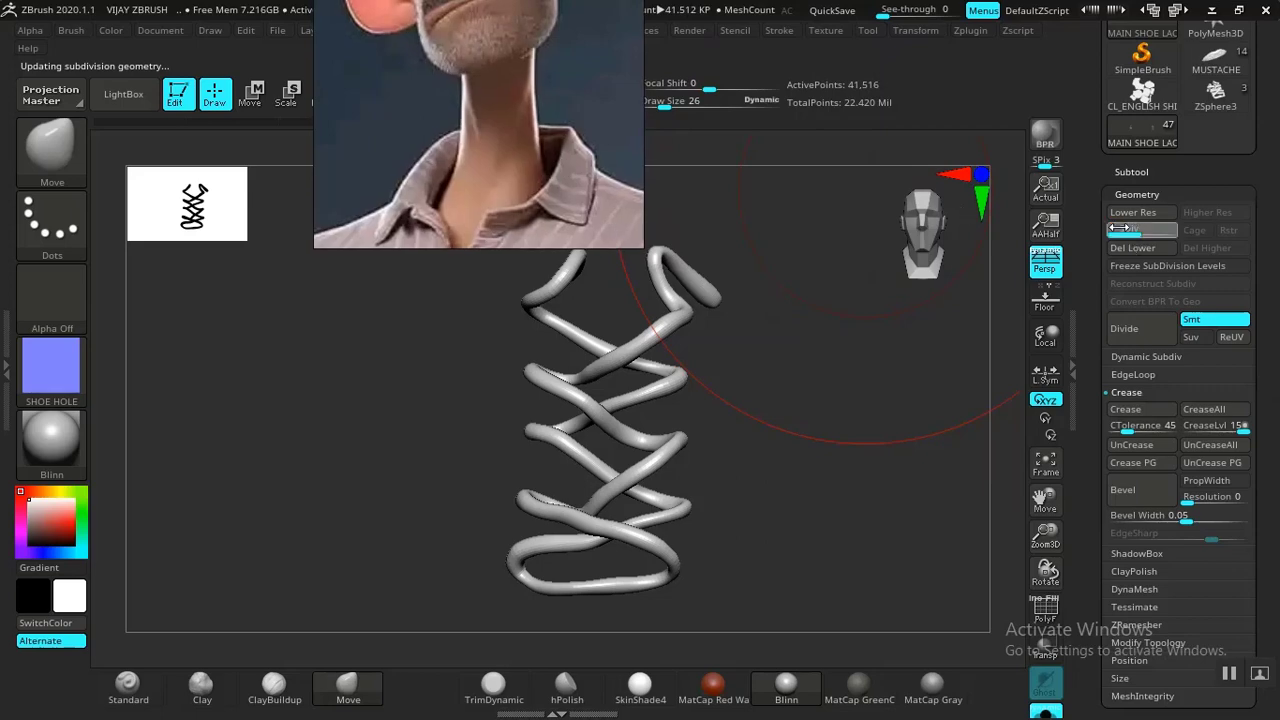
left_click_drag(1143, 232, 1115, 231)
Set the shoe lace's UV map size to 4096 and create its normal map.
left_click_drag(1089, 383, 1092, 165)
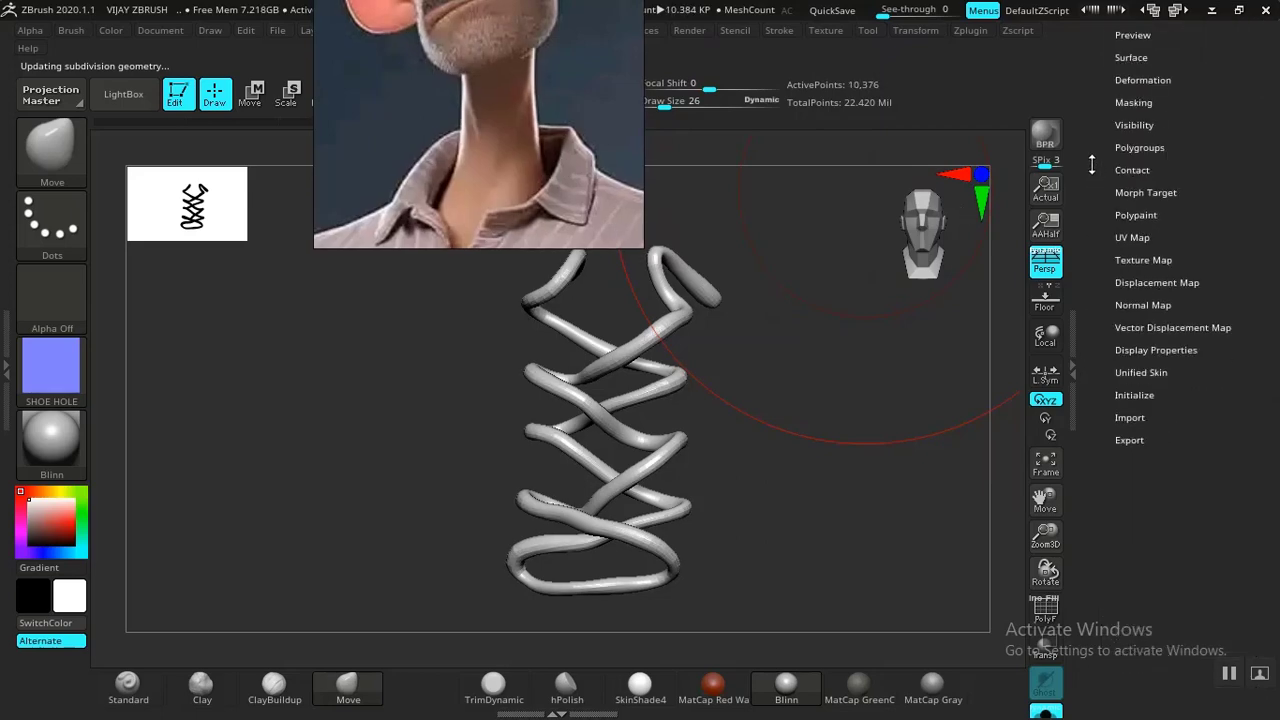
left_click(1132, 237)
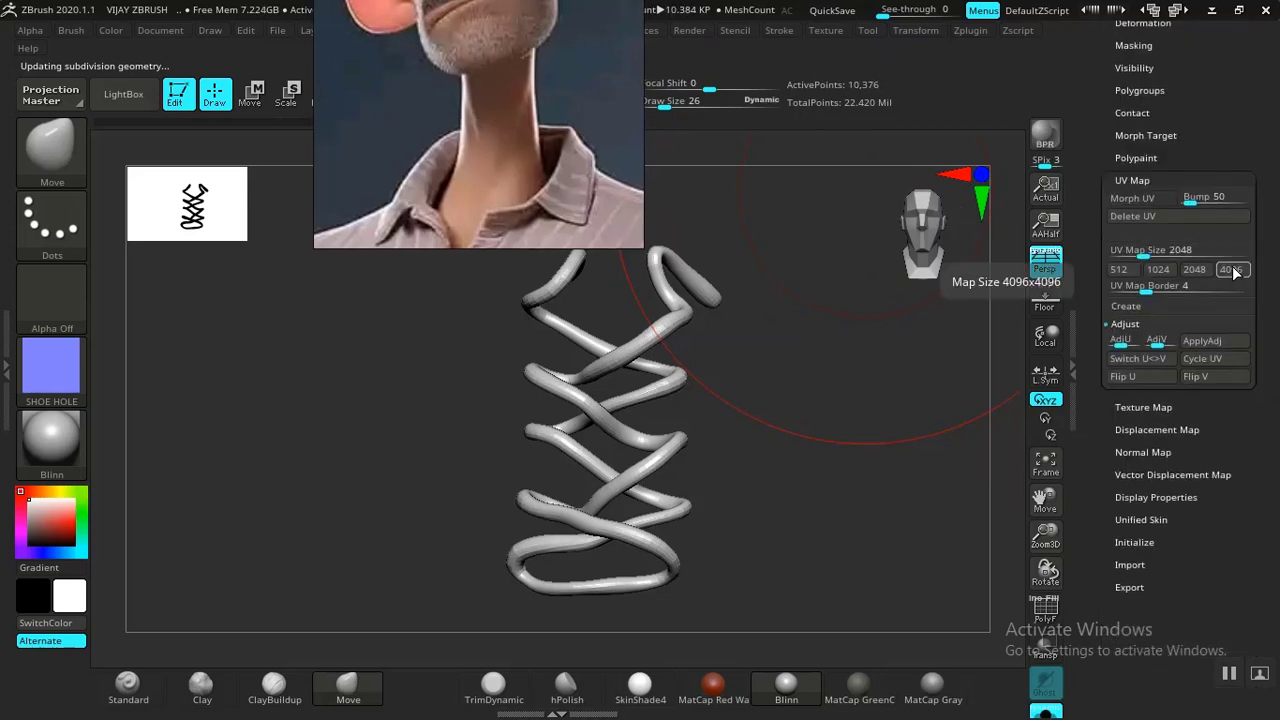
left_click(1134, 180)
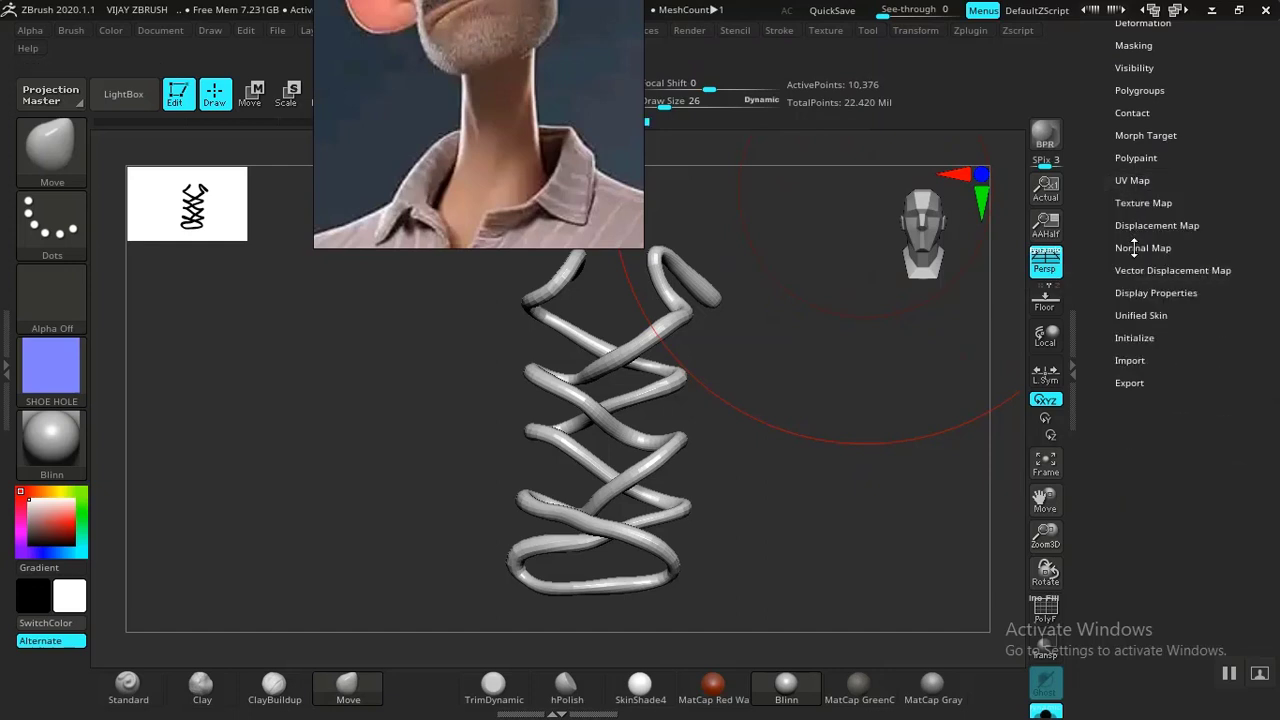
left_click(1135, 248)
left_click(1128, 374)
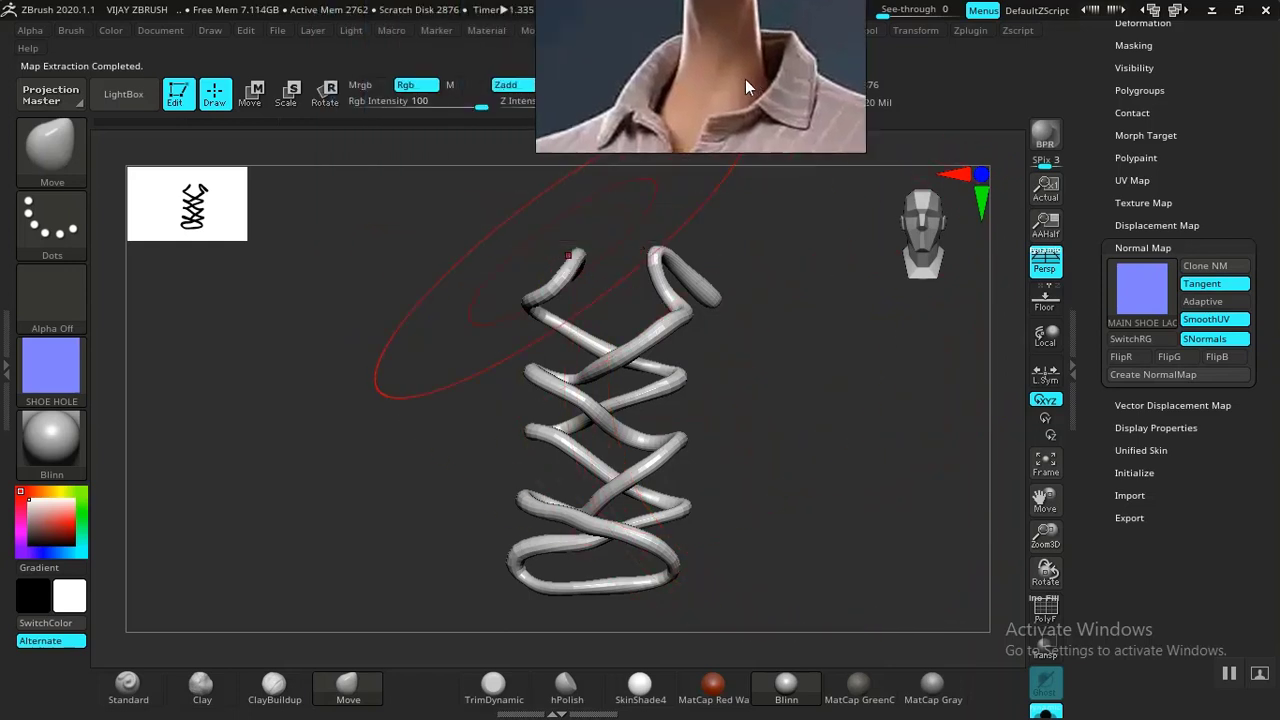
left_click_drag(896, 350, 900, 429)
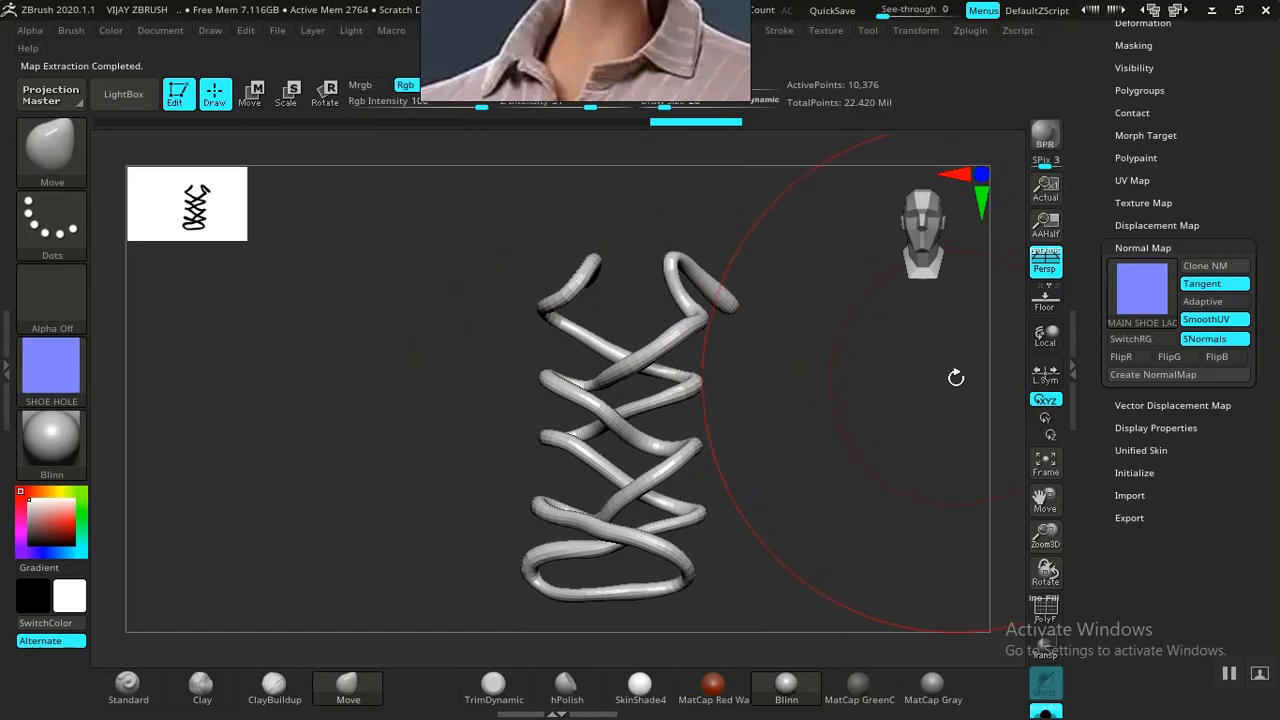
Clone the shoe lace normal map into the textures and flip it vertically.
left_click(1205, 266)
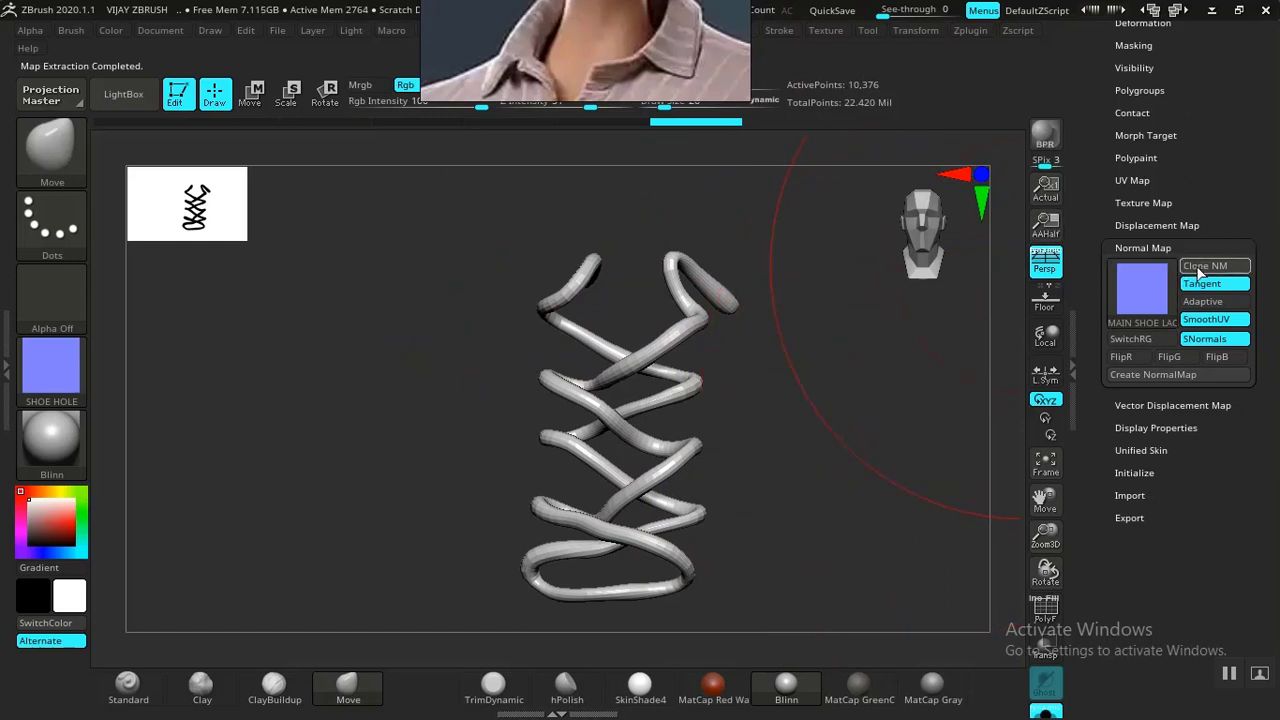
left_click(830, 31)
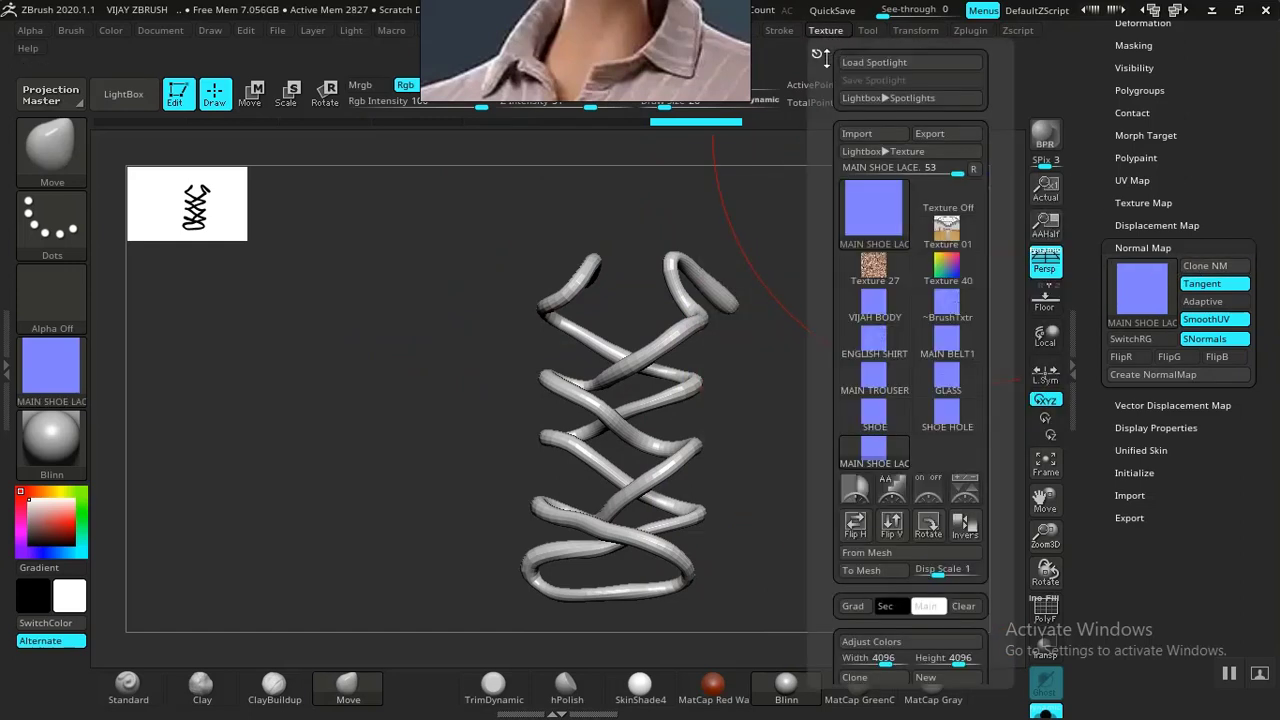
left_click(890, 533)
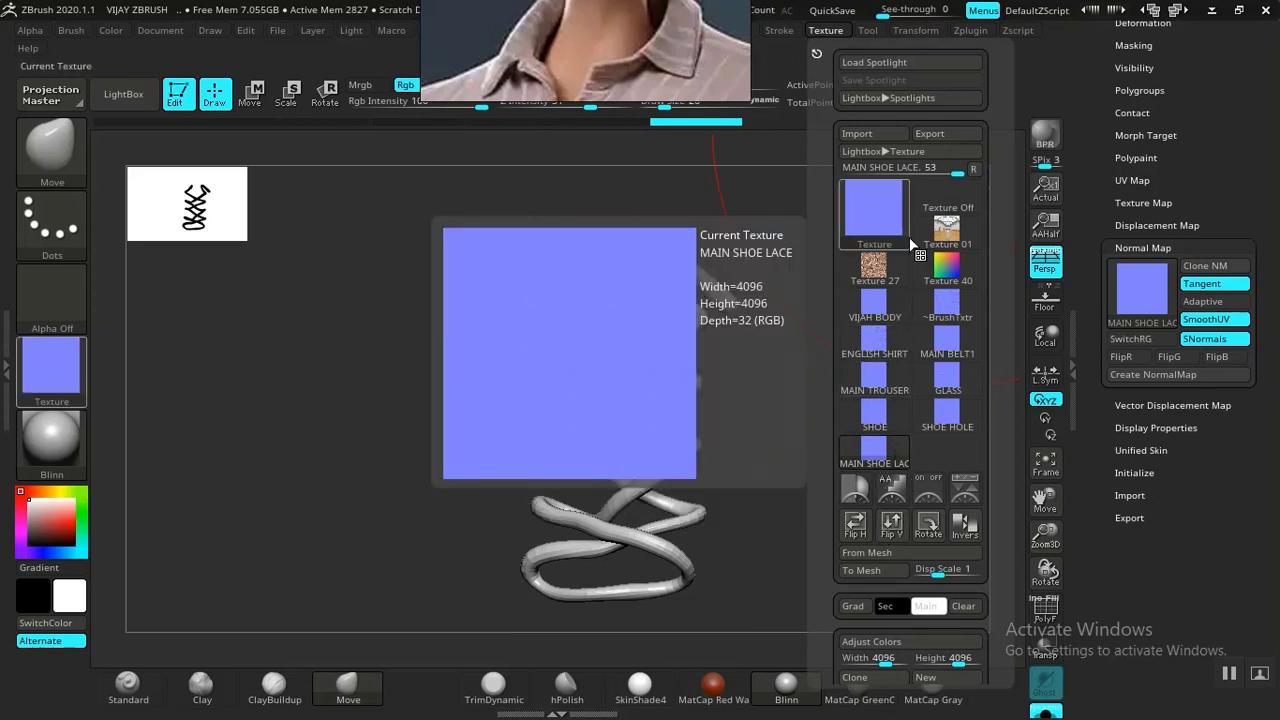
Export the shoe lace texture as MAIN SHOE LACE.png in PNG format to the ZMAP folder.
left_click(929, 133)
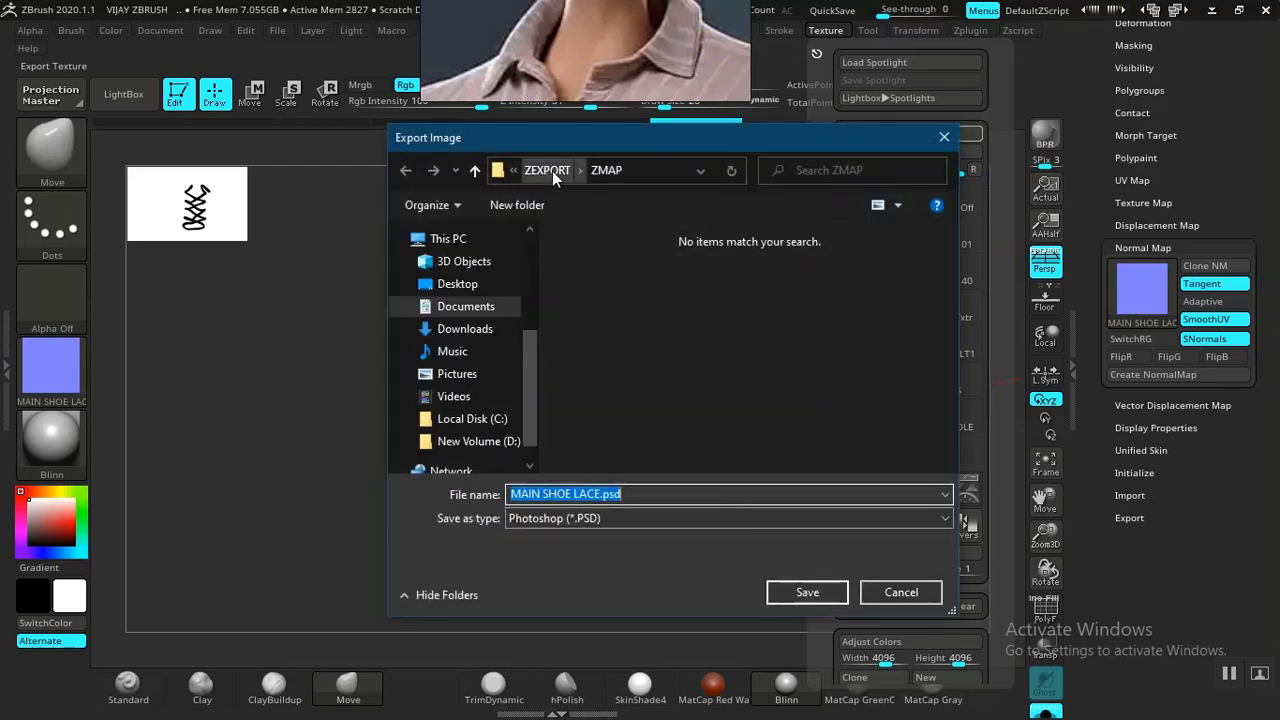
left_click(561, 521)
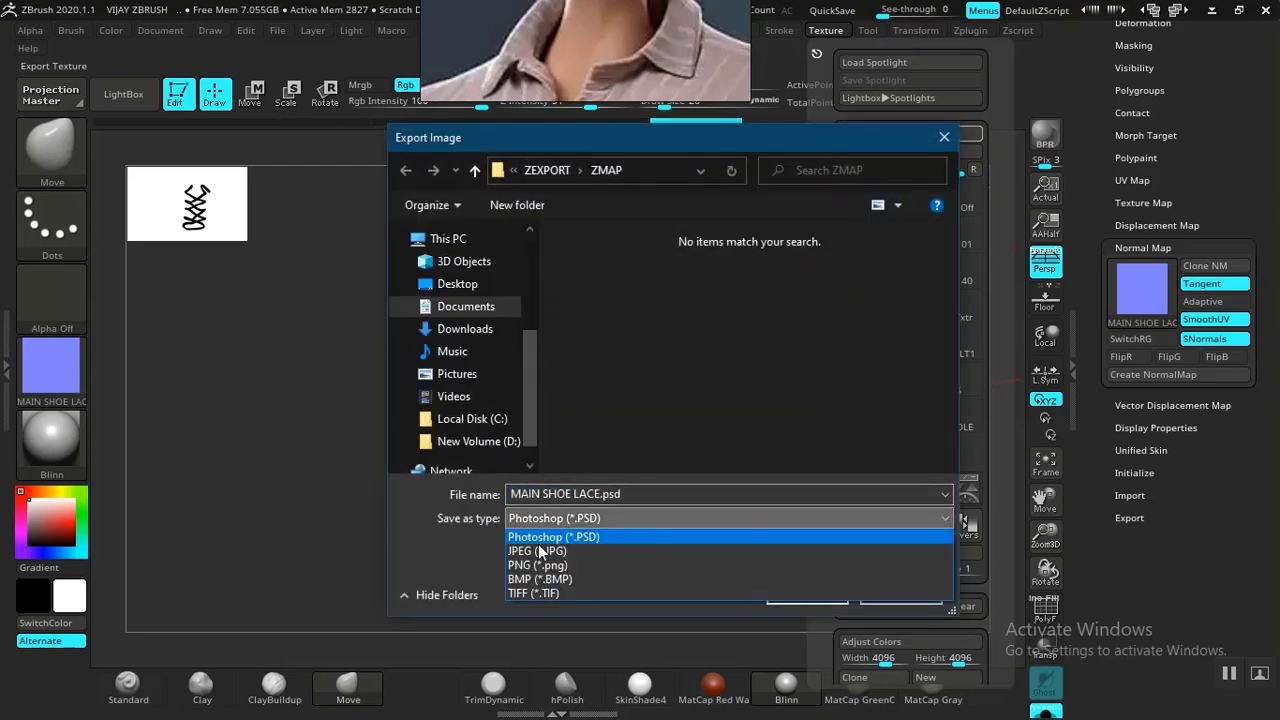
left_click(545, 563)
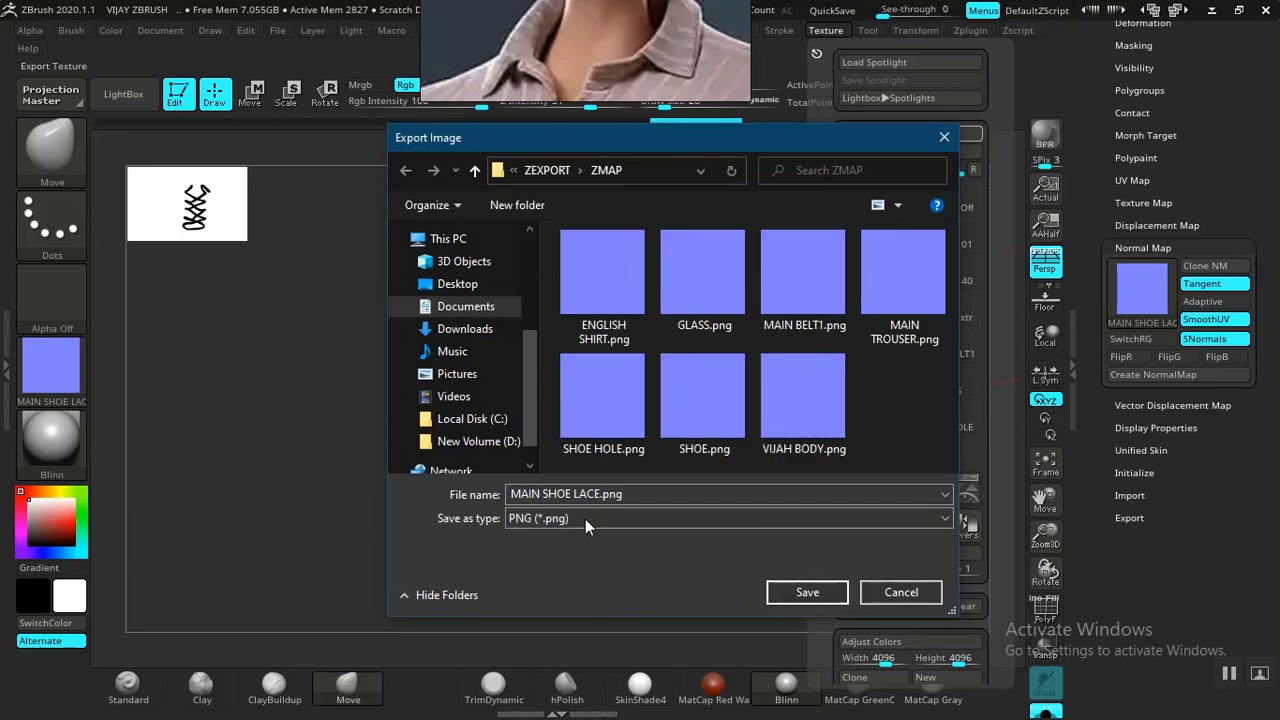
left_click(806, 592)
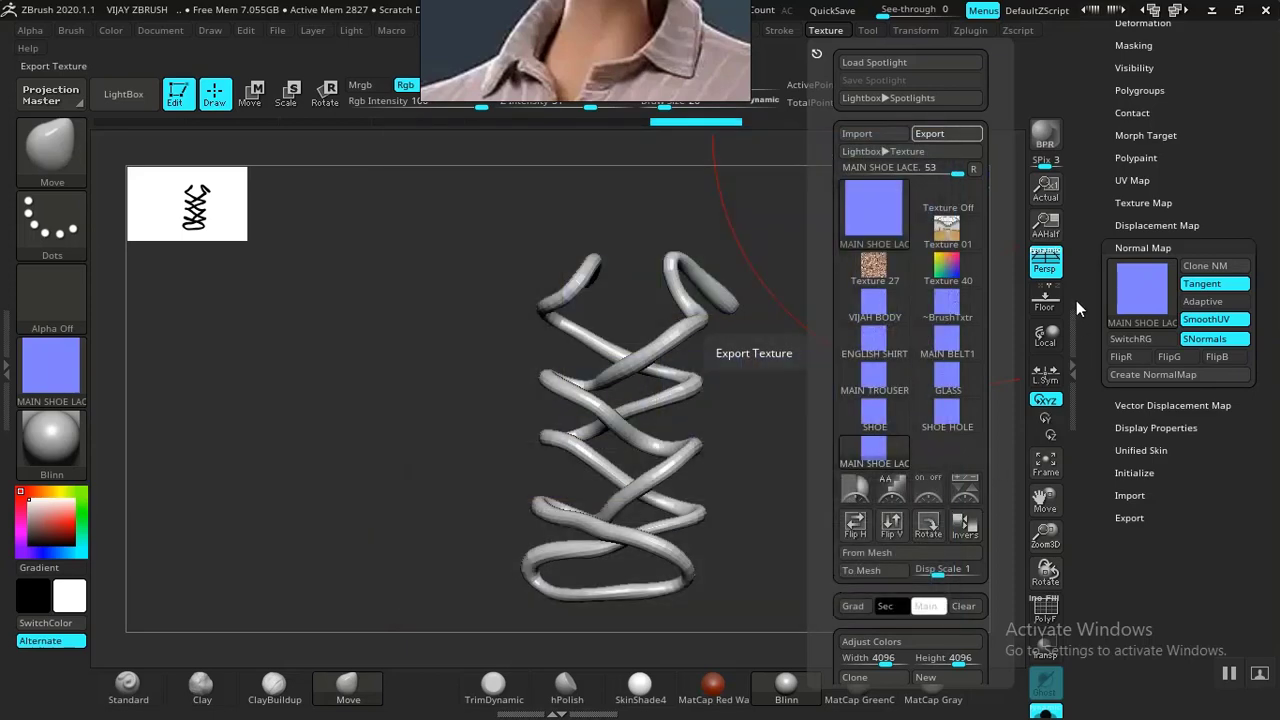
Make SHIRT BUTTONS the active subtool and frame it in the canvas.
scroll(1140, 212, "up", 5)
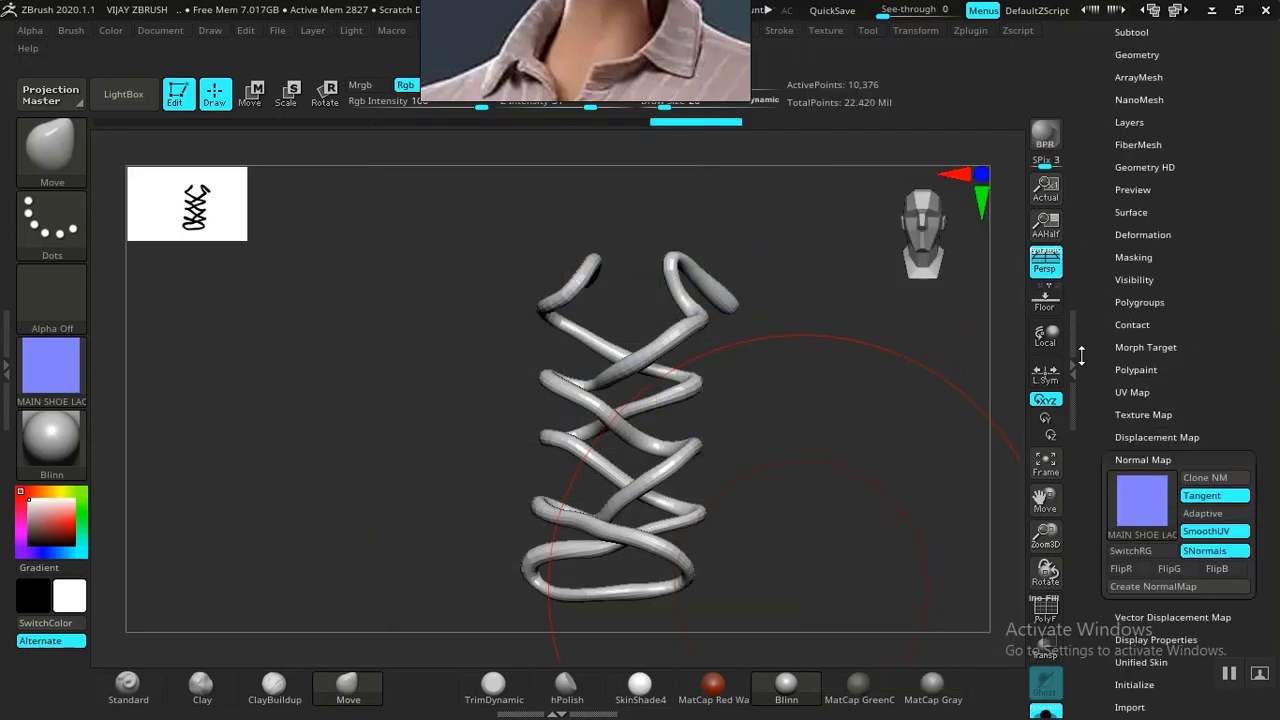
left_click(1132, 196)
scroll(1150, 300, "down", 5)
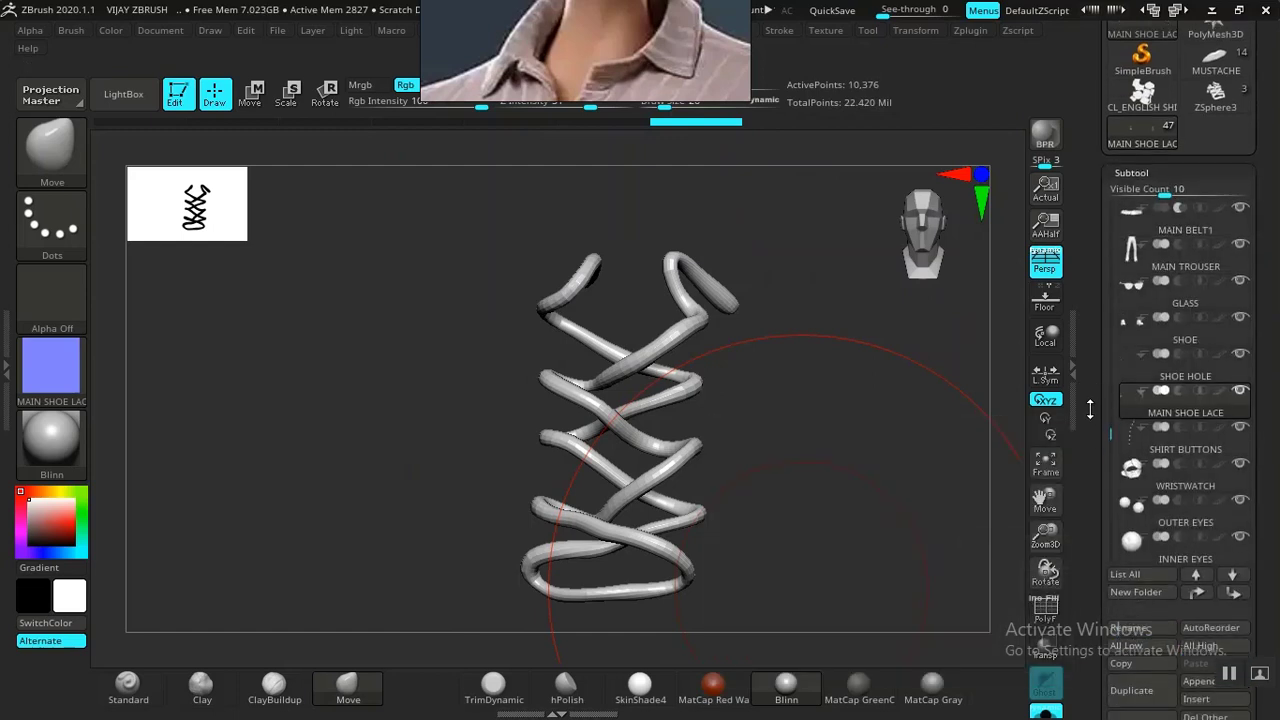
left_click(1152, 298)
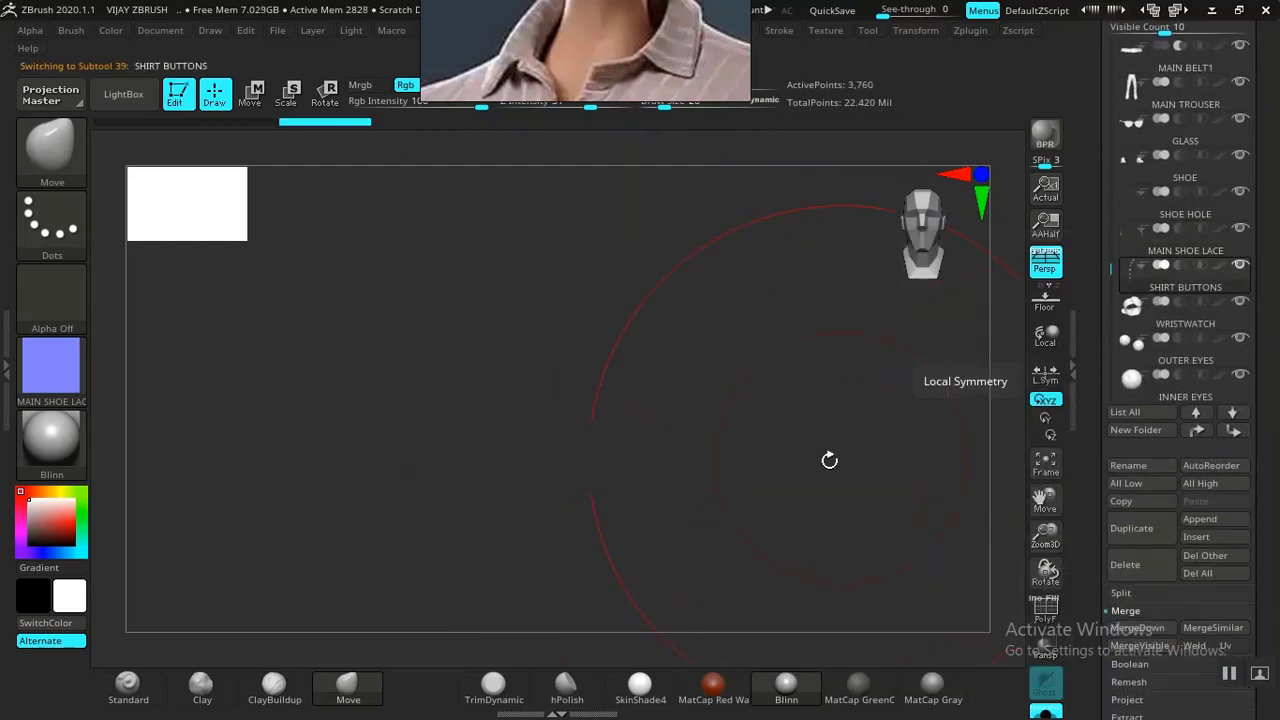
key("f")
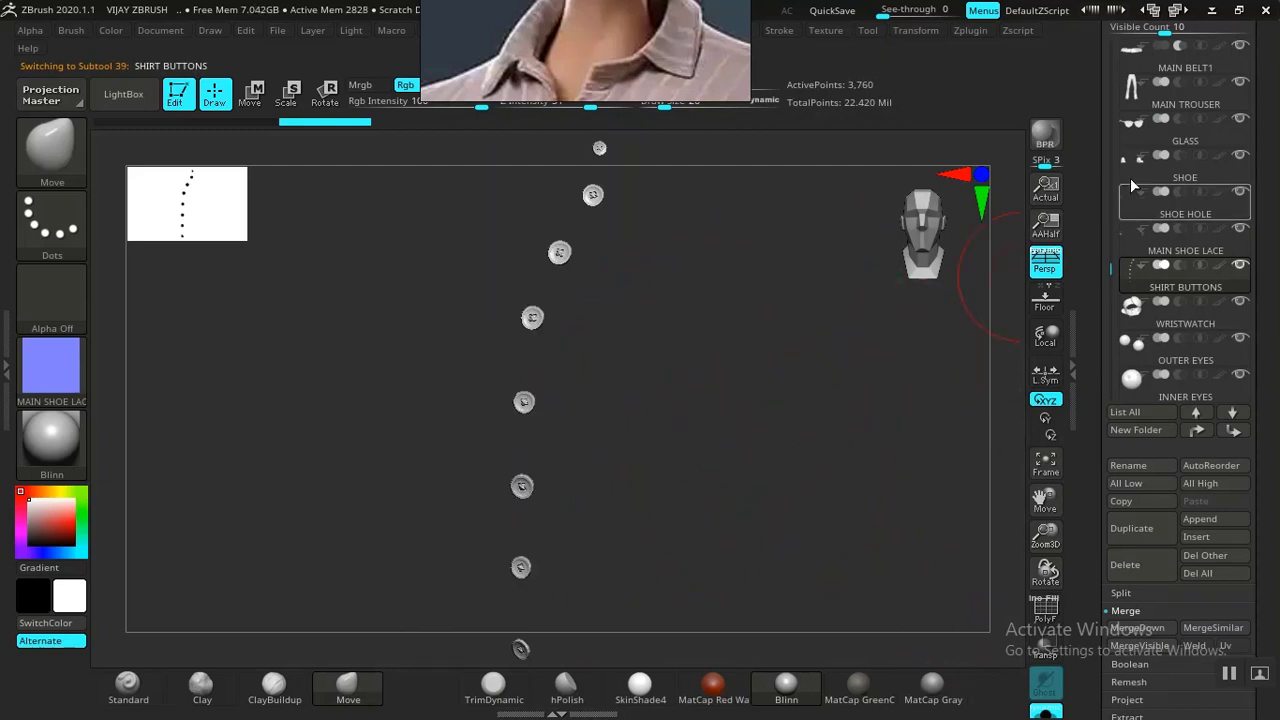
Zoom in on a single shirt button and divide the SHIRT BUTTONS mesh twice, up to SDiv 3.
scroll(1105, 185, "down", 5)
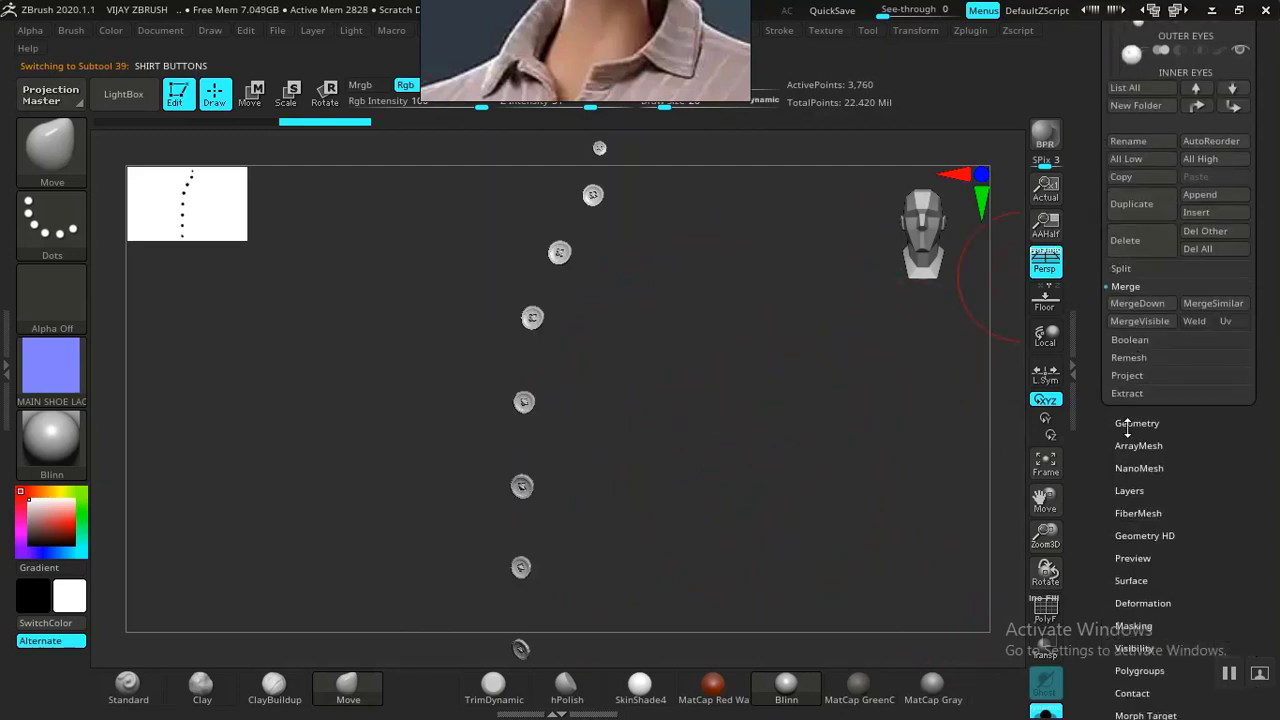
left_click(1137, 431)
scroll(1100, 500, "up", 6)
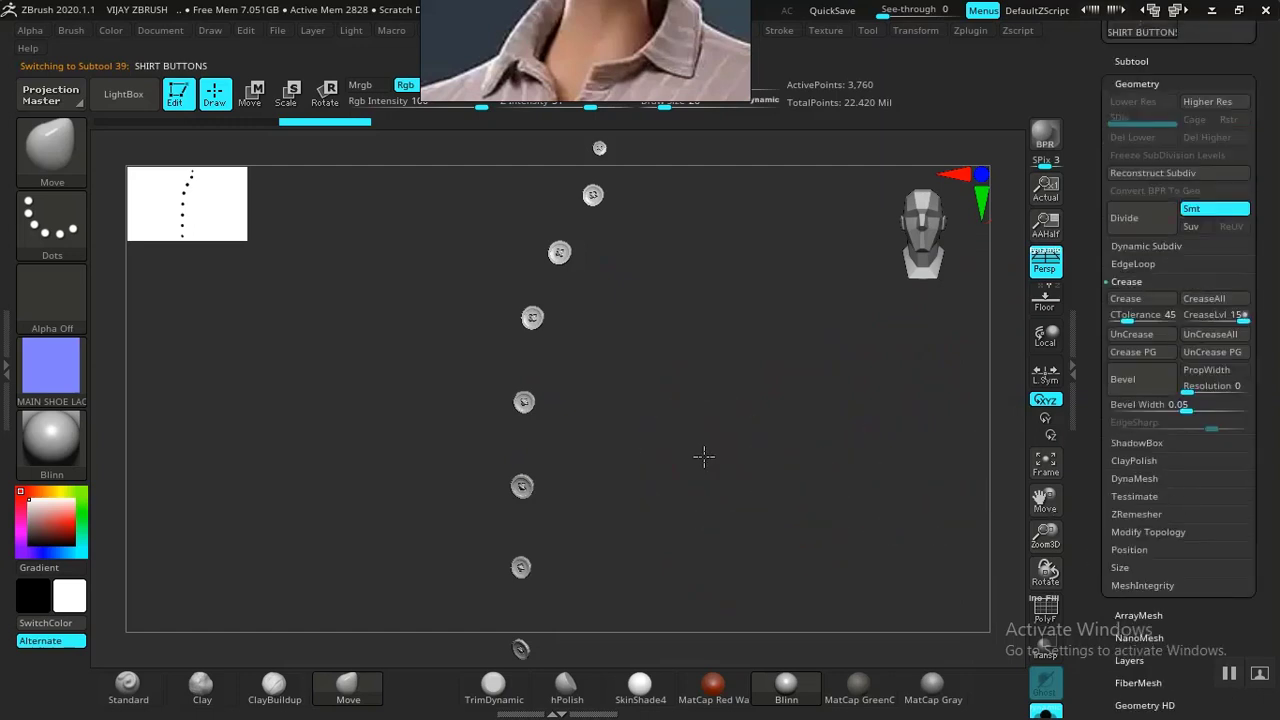
left_click_drag(704, 457, 671, 398)
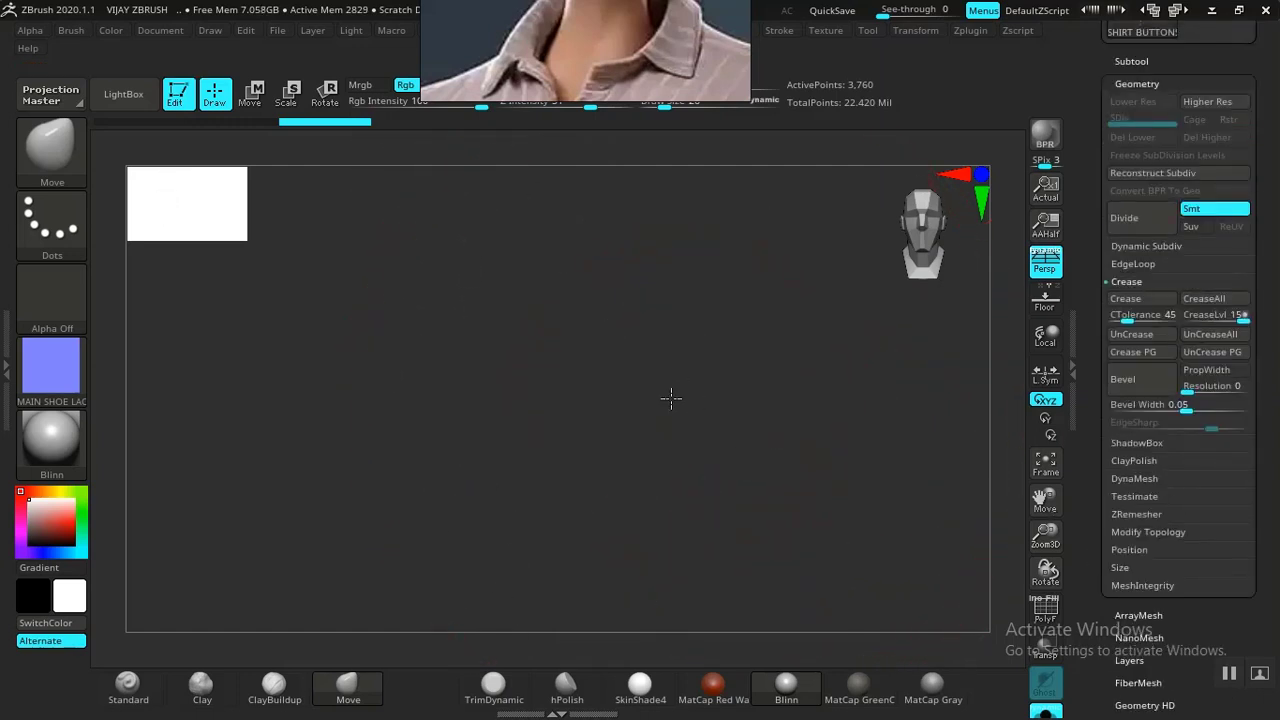
left_click_drag(830, 494, 497, 503)
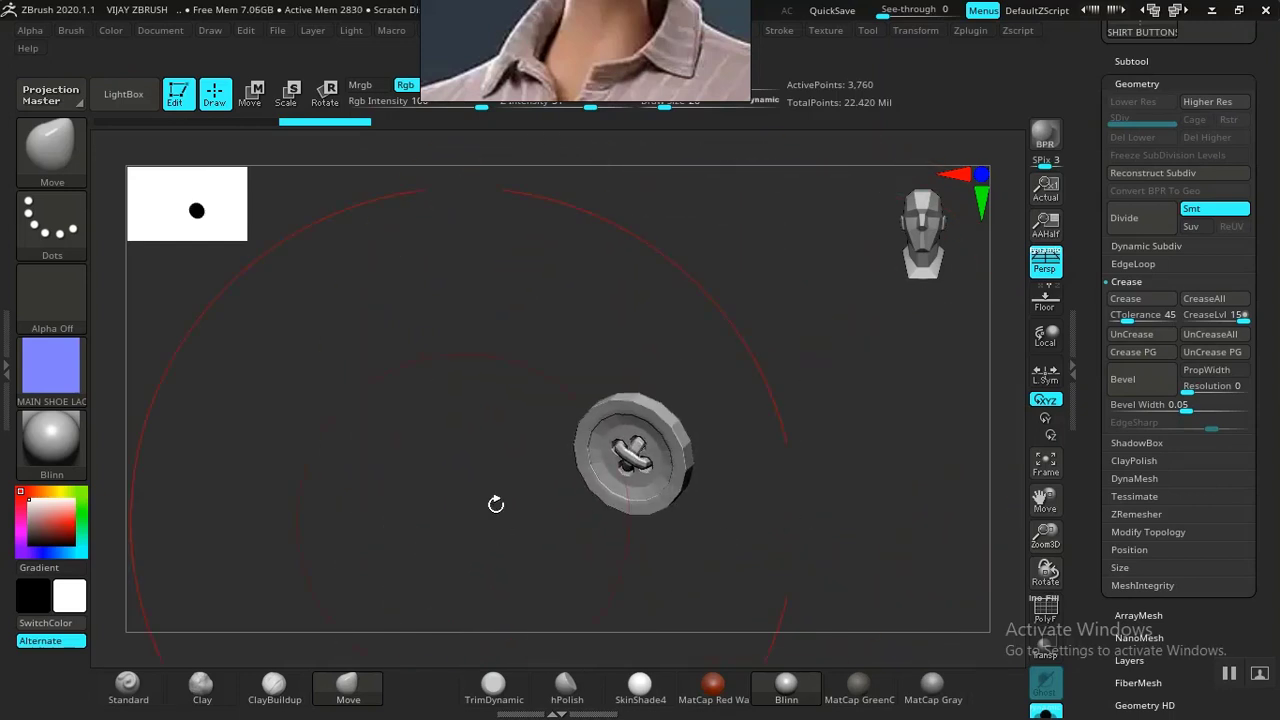
left_click(1133, 222)
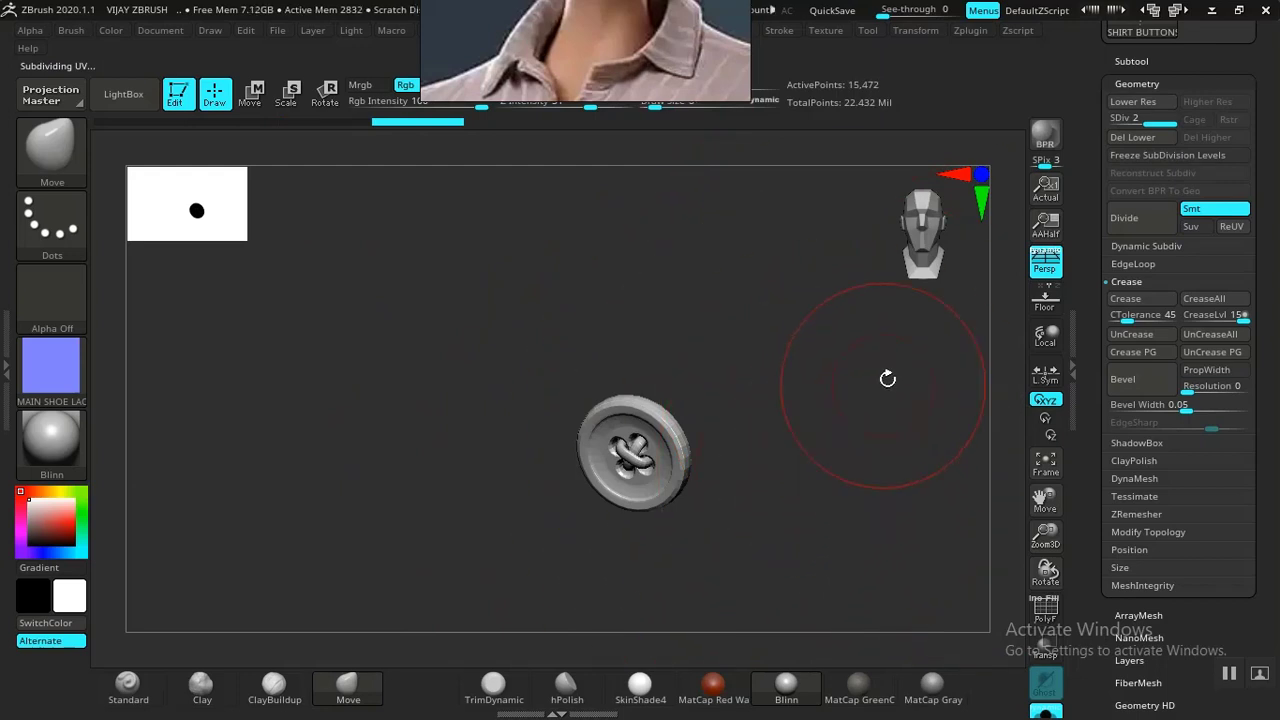
left_click(1129, 219)
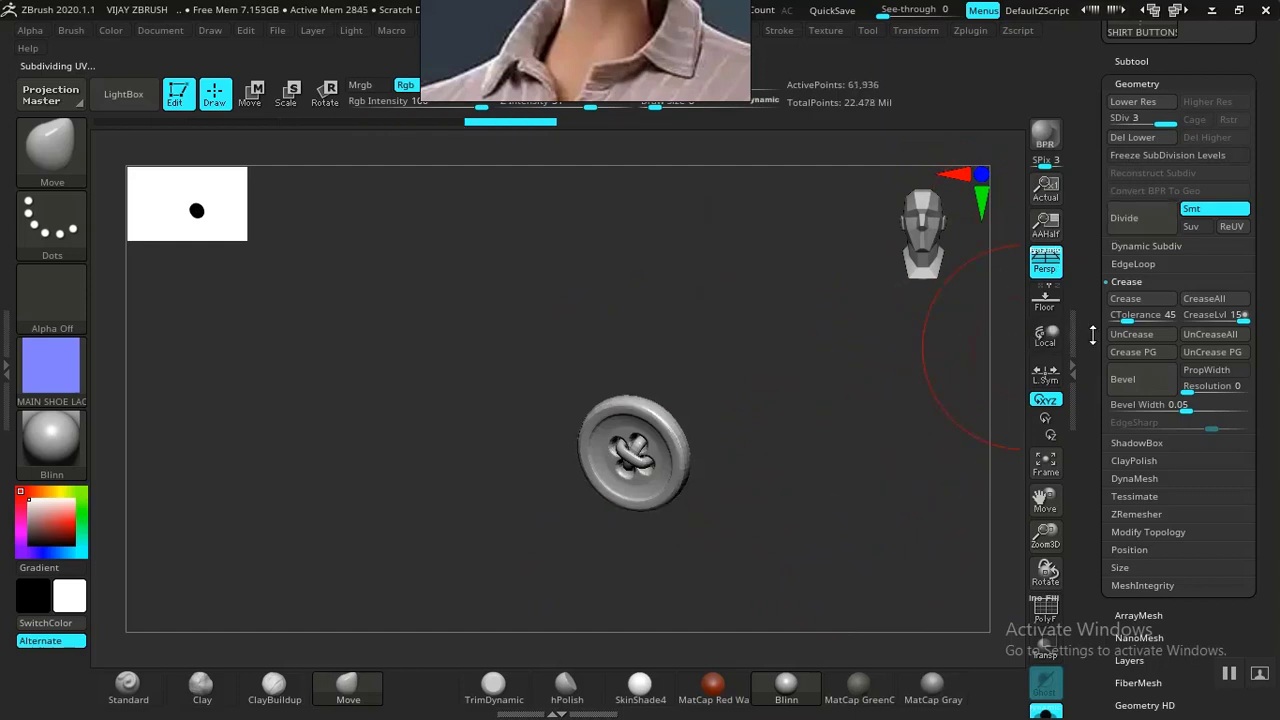
Return the shirt buttons to their lowest subdivision level and set their UV map size to 4096.
left_click_drag(1086, 409, 1115, 234)
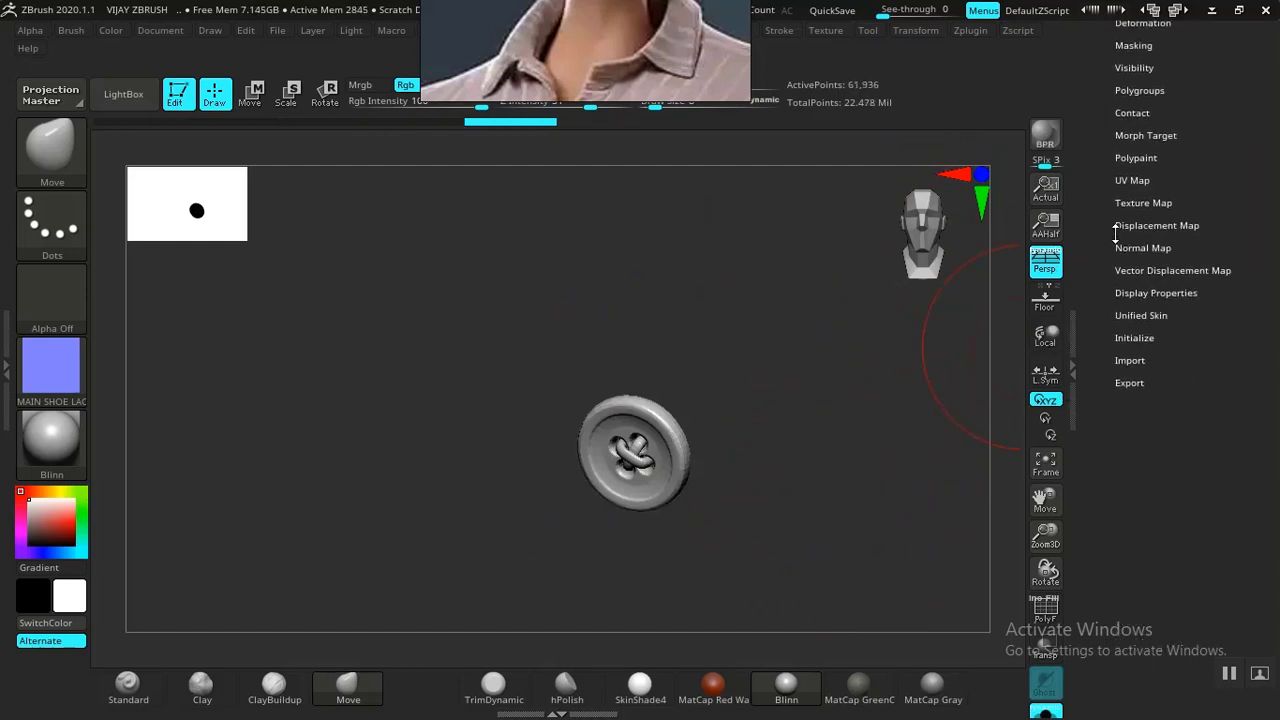
left_click(1132, 180)
key("shift+d")
key("shift+d")
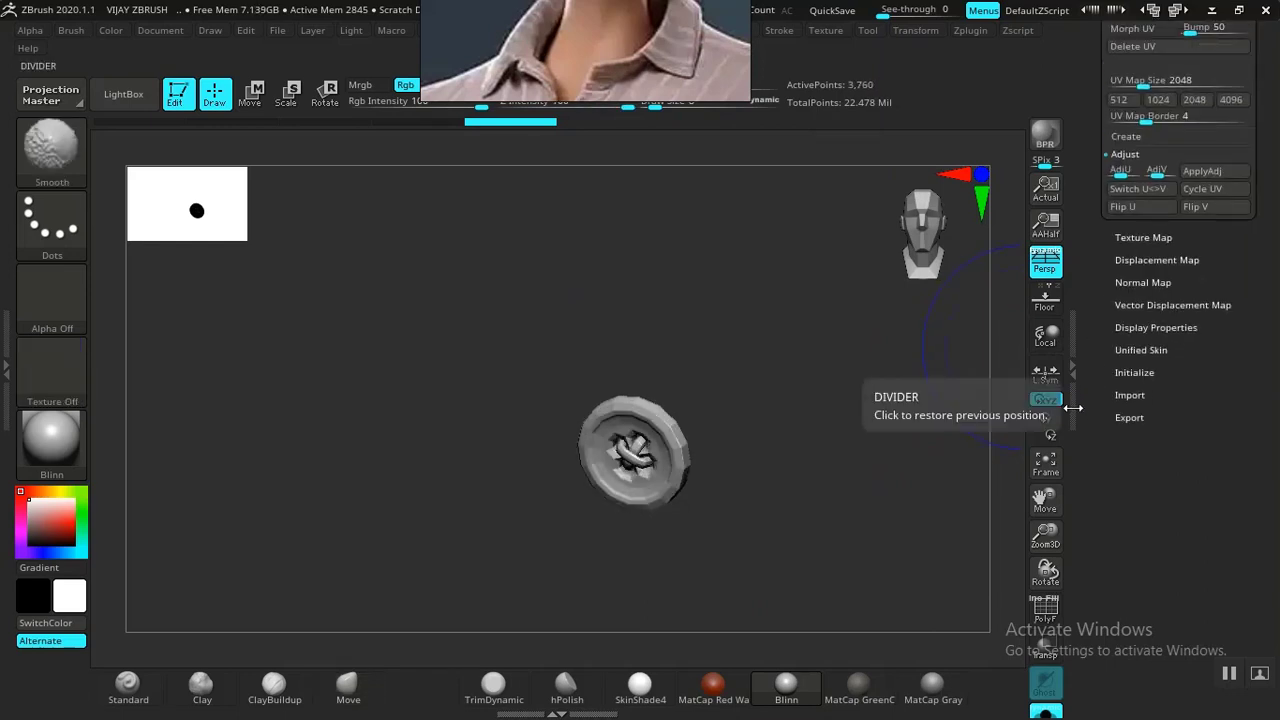
left_click_drag(828, 397, 1093, 283)
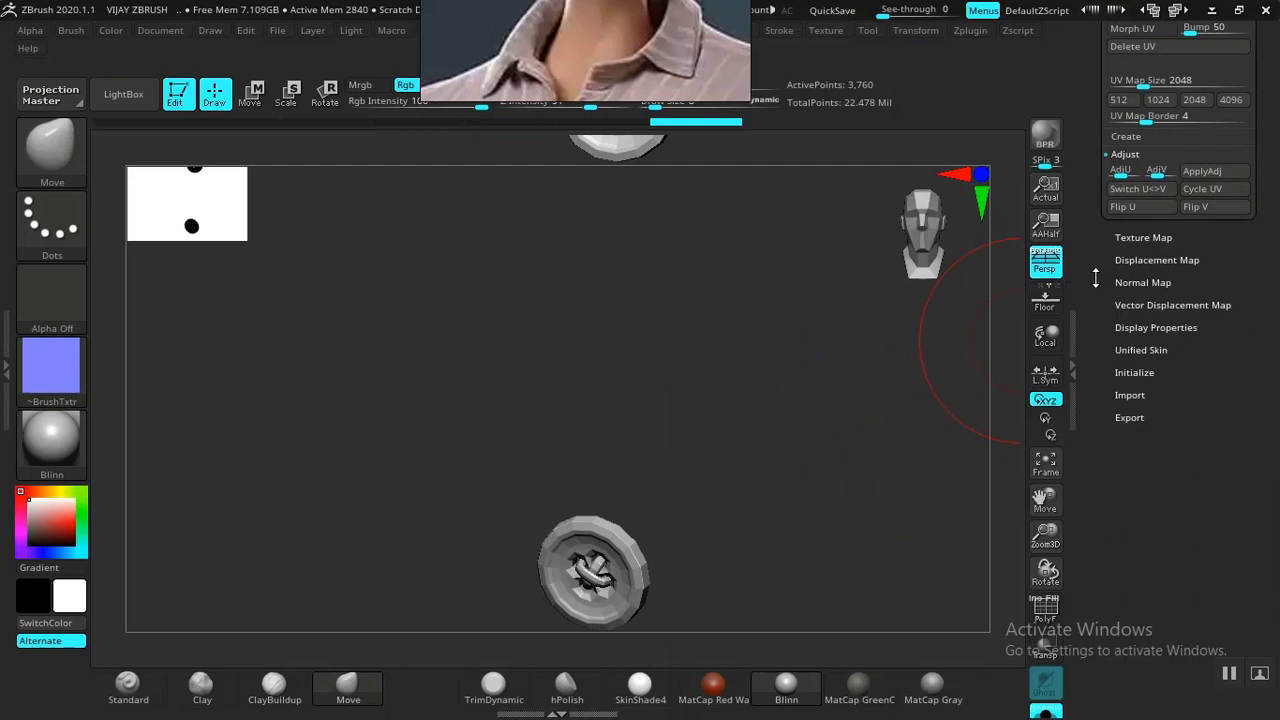
scroll(1095, 279, "up", 3)
left_click(1230, 298)
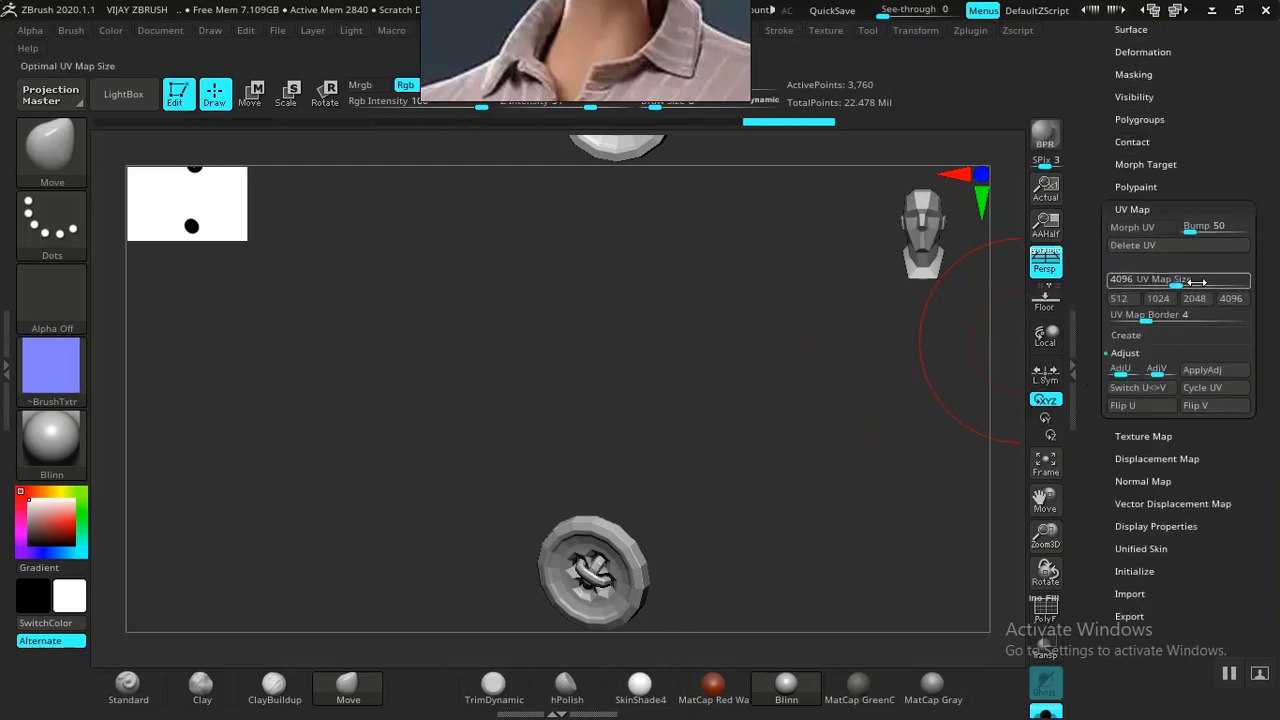
left_click(1132, 209)
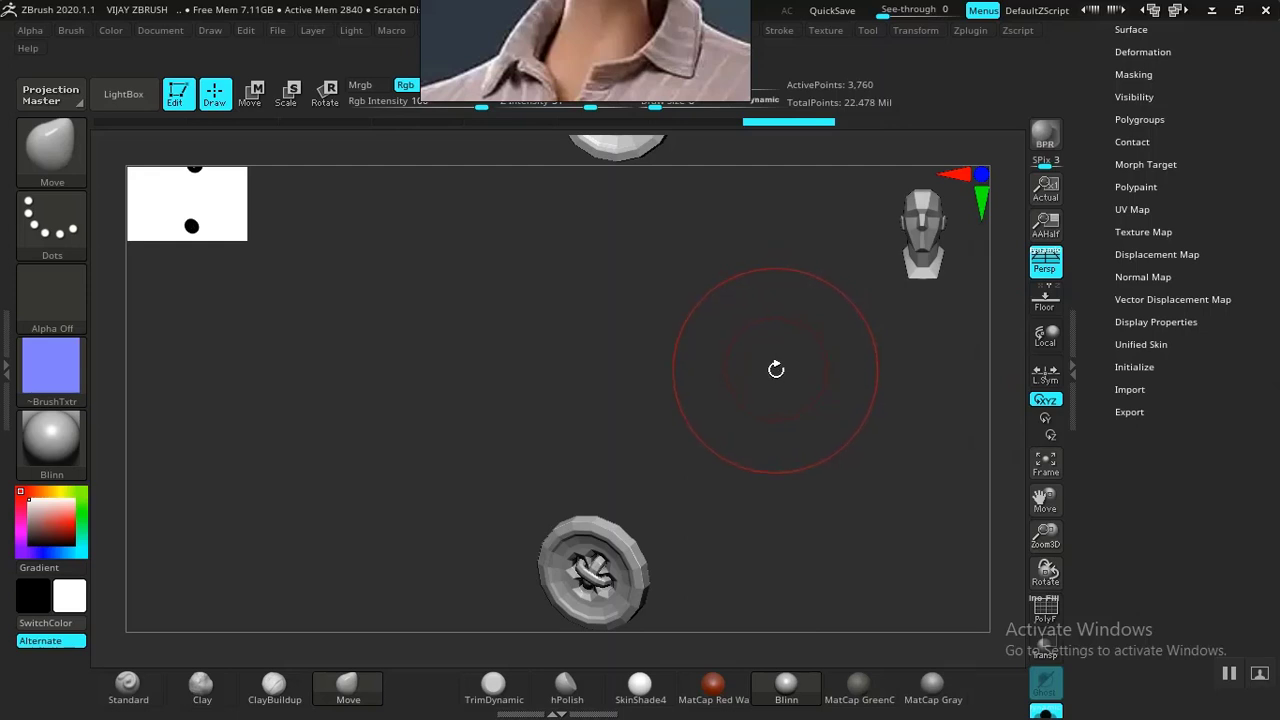
Switch to Maya and select the shirt buttons together with the English shirt to compare their UV layouts.
key("alt+Tab")
key("alt+Tab")
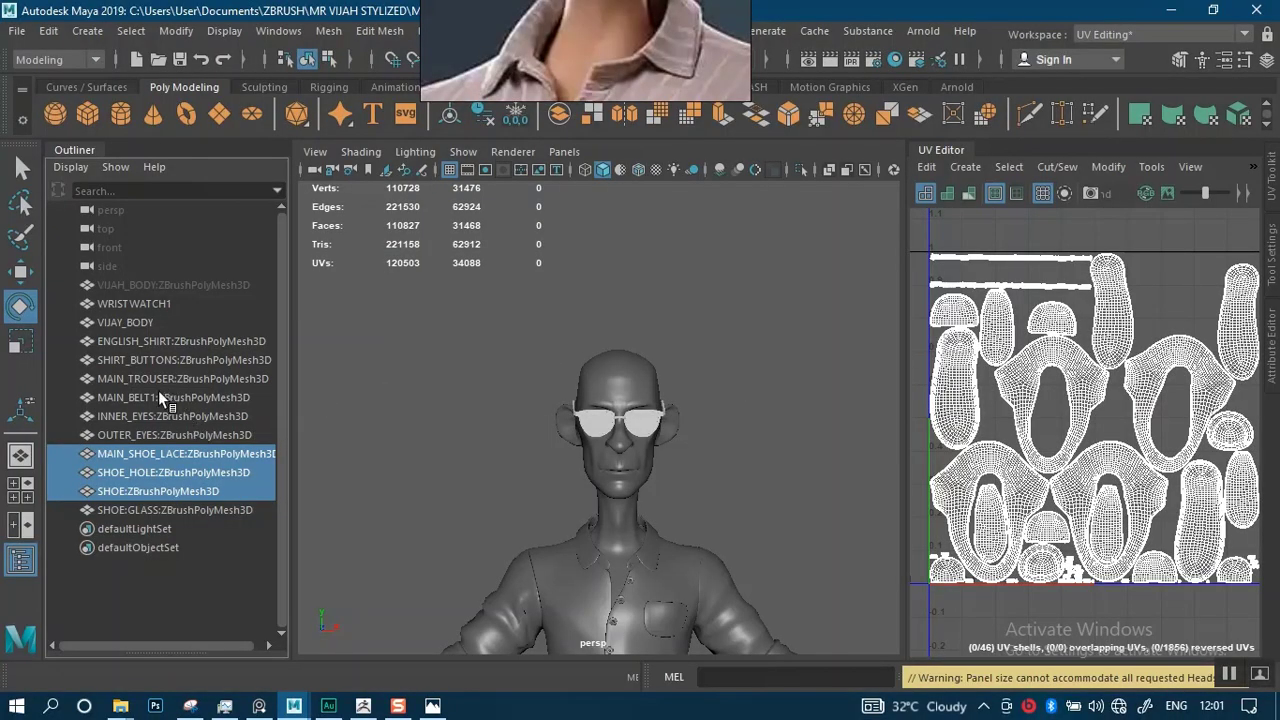
left_click(141, 360)
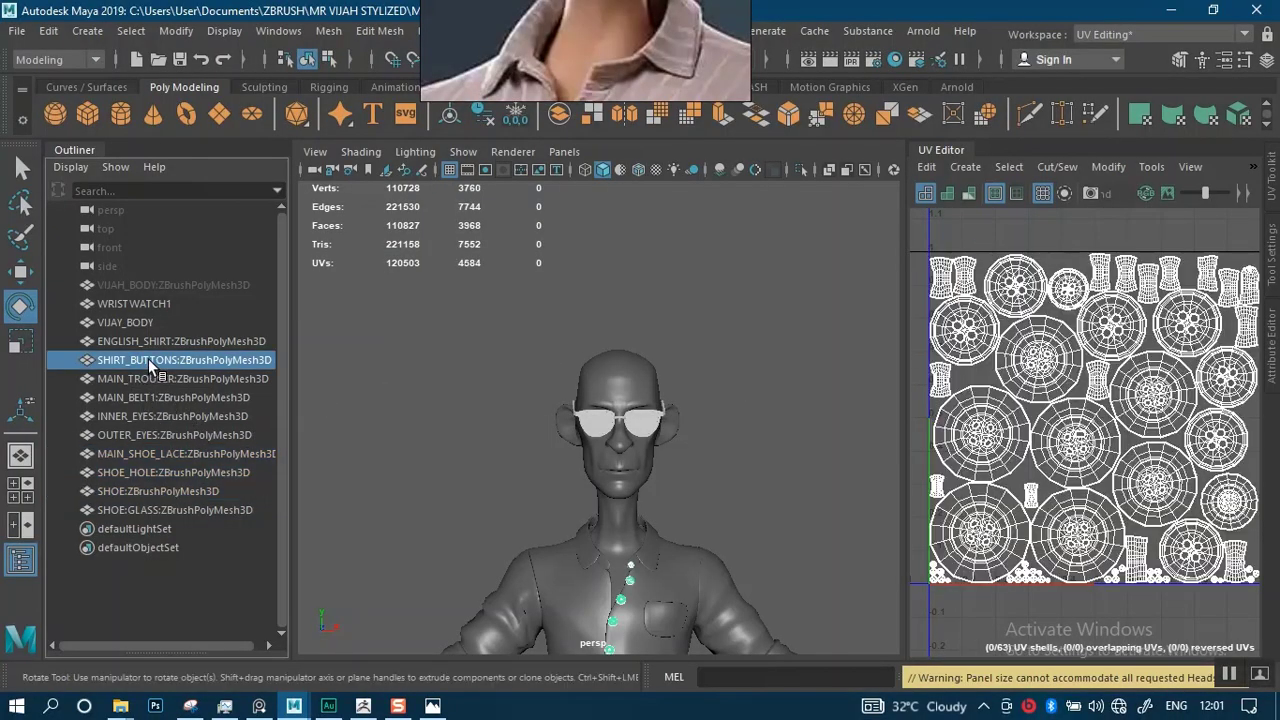
left_click(156, 341, "ctrl")
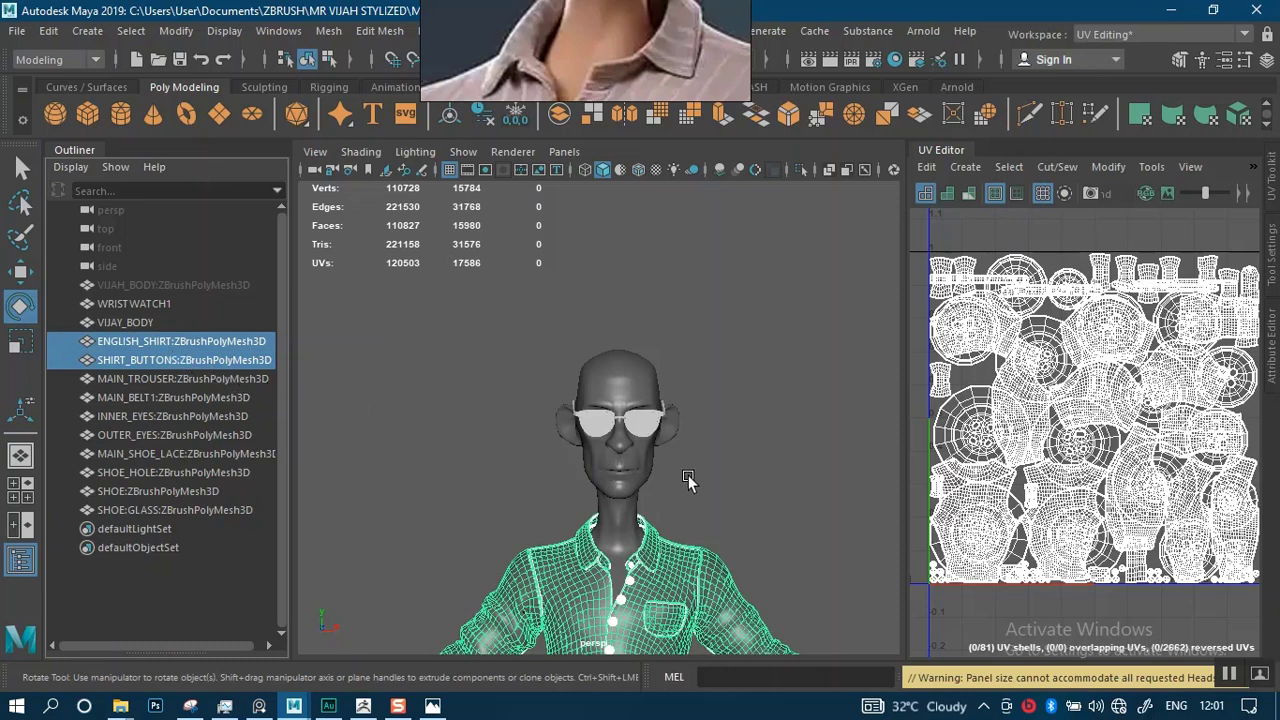
scroll(718, 533, "down", 2)
middle_click_drag(718, 480, 703, 407, "alt")
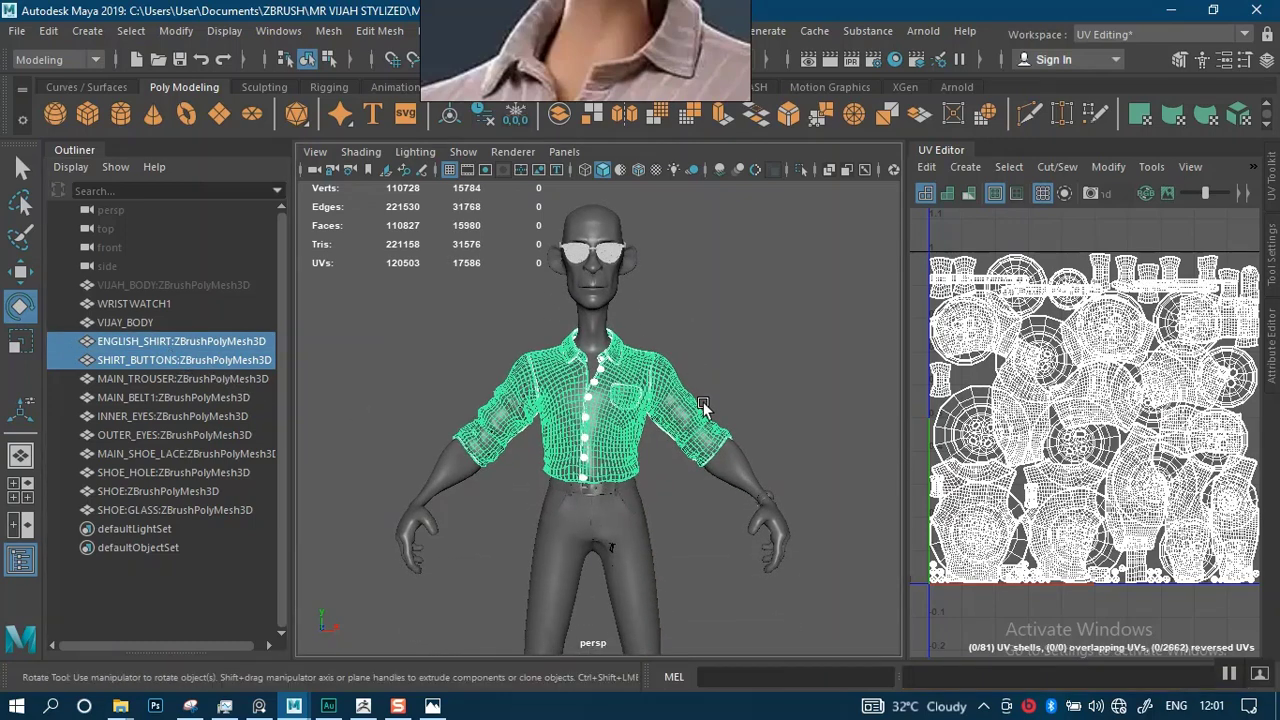
Inspect the English shirt and its buttons up close in Maya beside the reference image of the collar.
right_click_drag(721, 386, 718, 540, "alt")
middle_click_drag(714, 386, 710, 471, "alt")
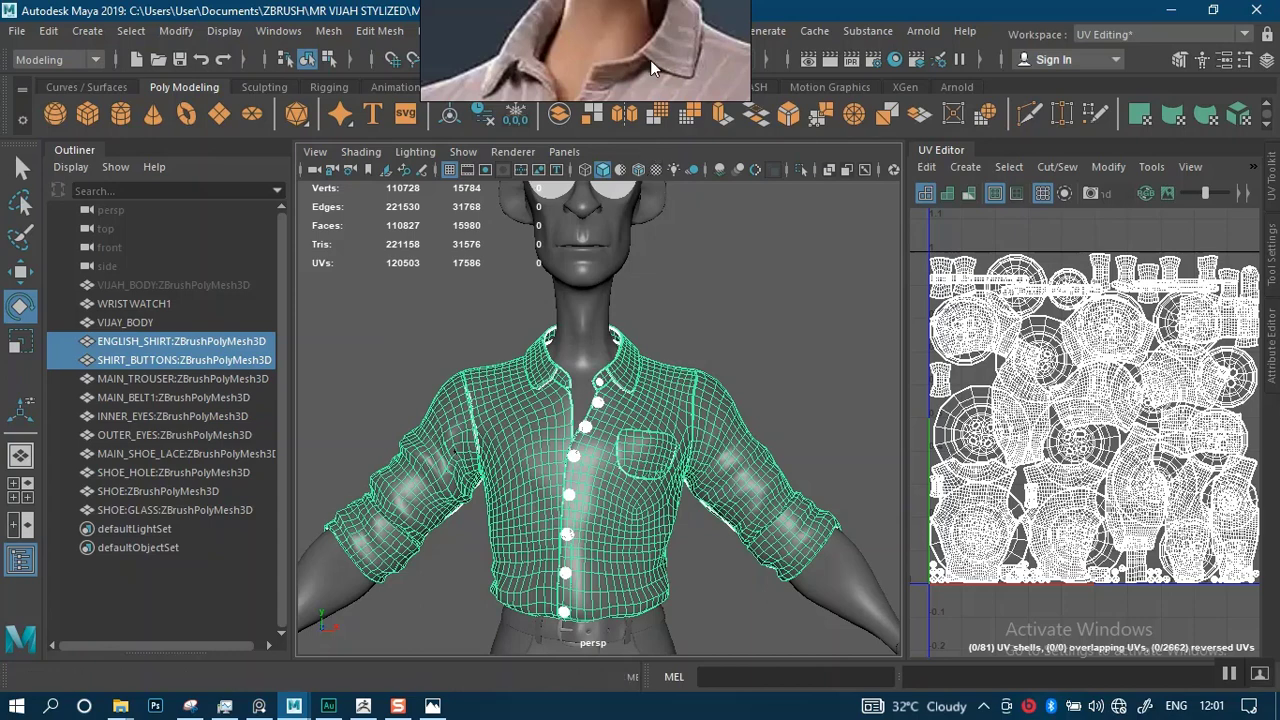
left_click_drag(650, 60, 648, 204)
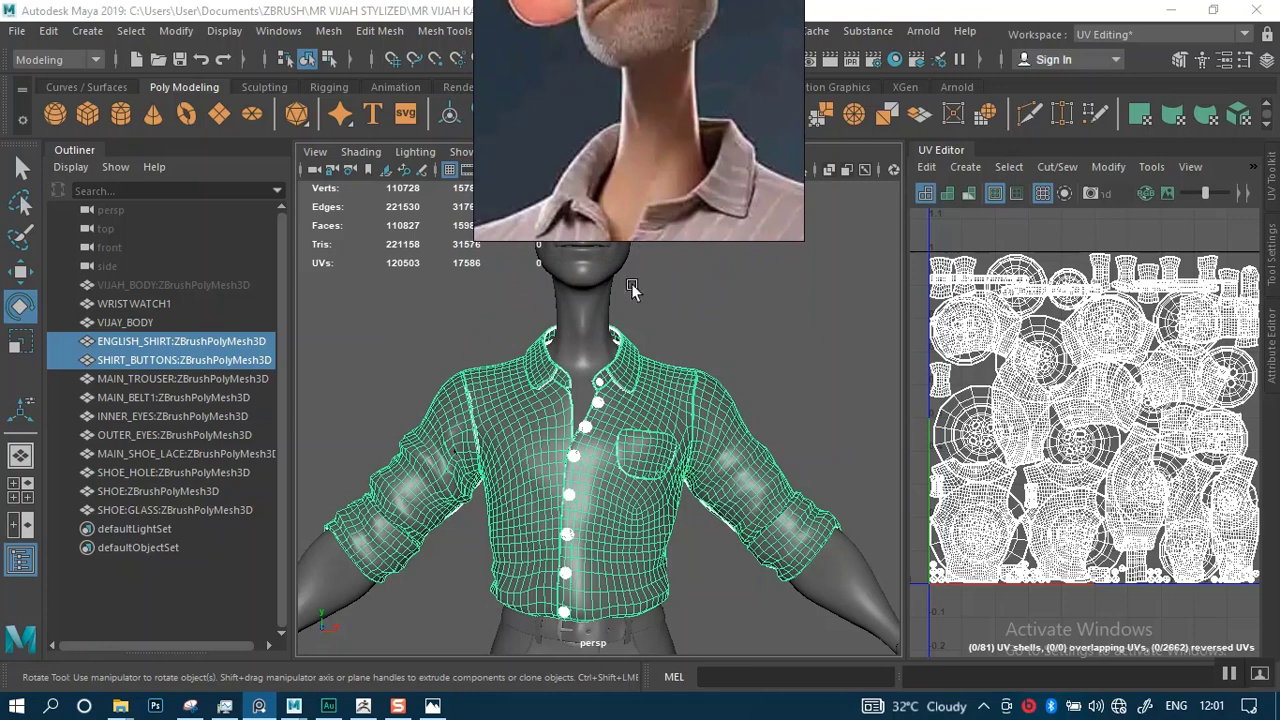
Switch to ZBrush, create the normal map for the shirt buttons and clone it into the texture library.
mouse_move(363, 706)
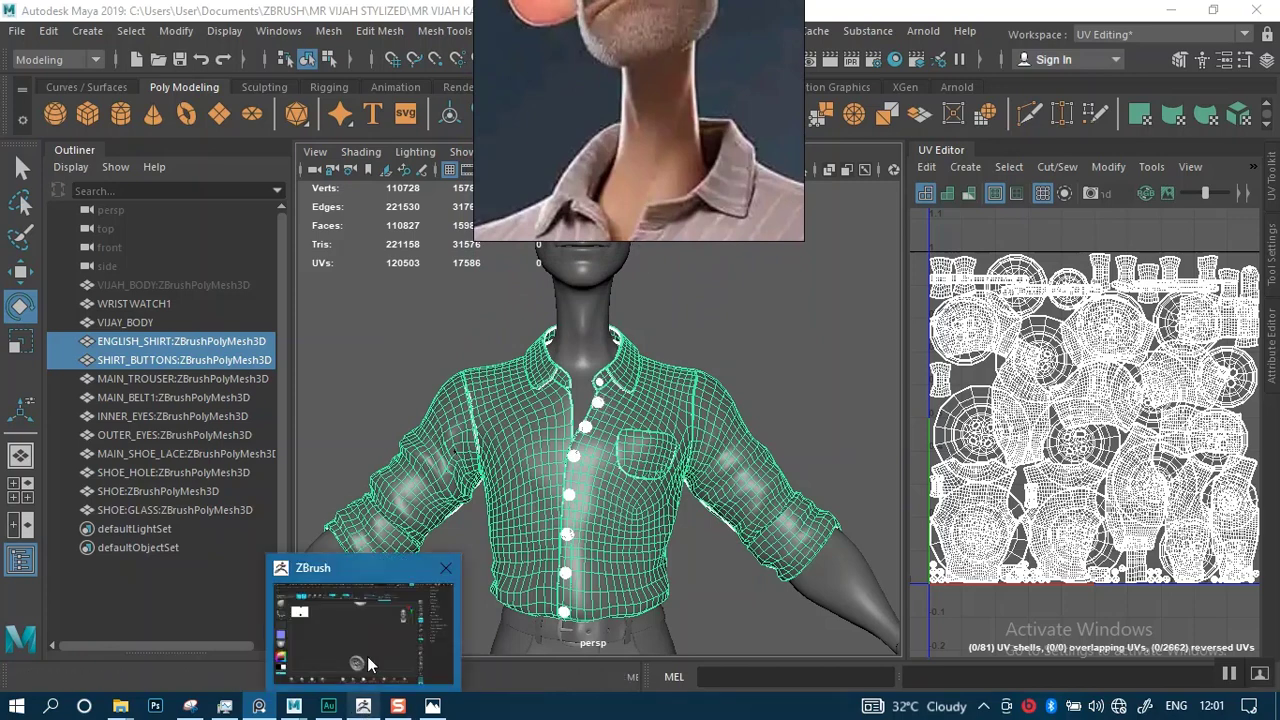
left_click(367, 647)
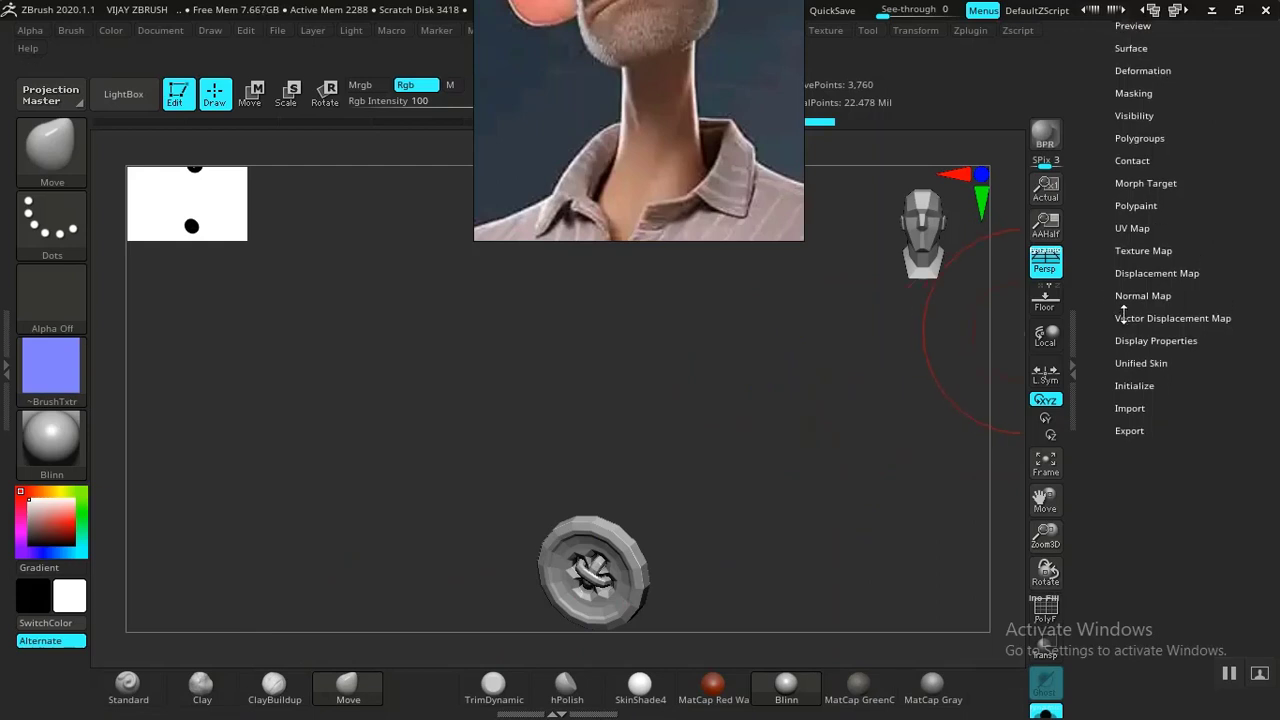
left_click(1136, 299)
left_click(1138, 228)
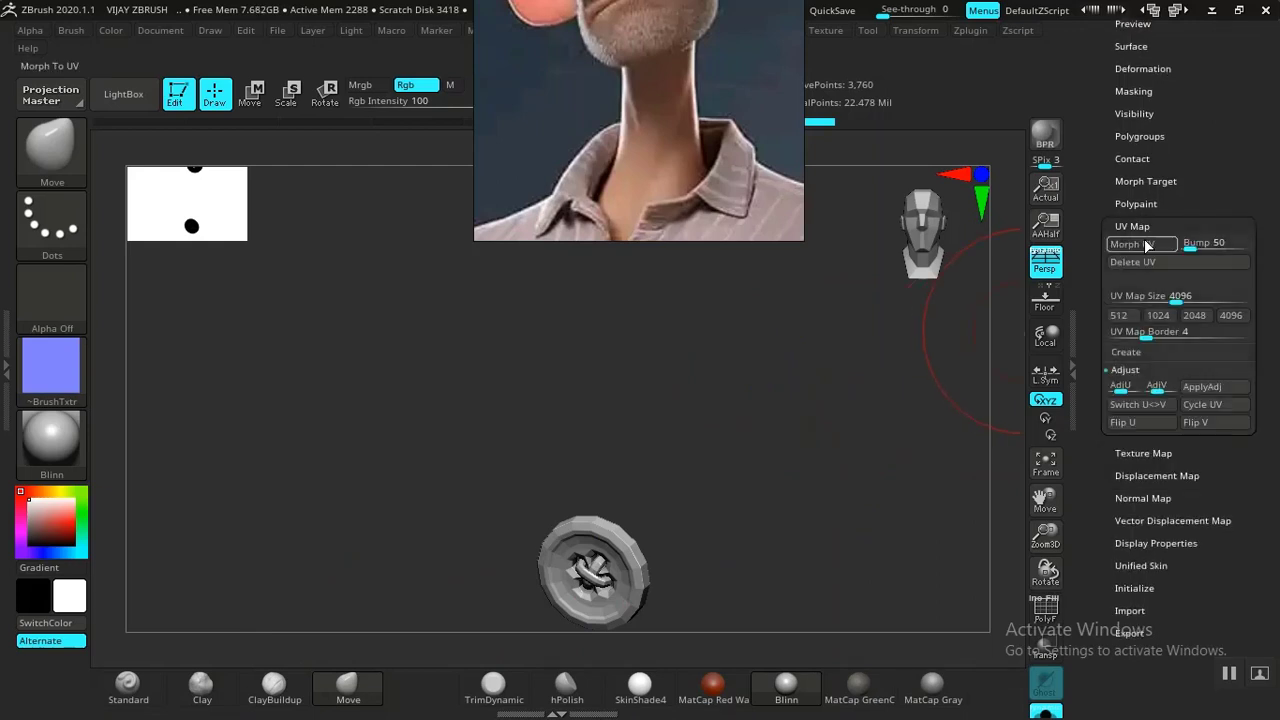
left_click(1134, 226)
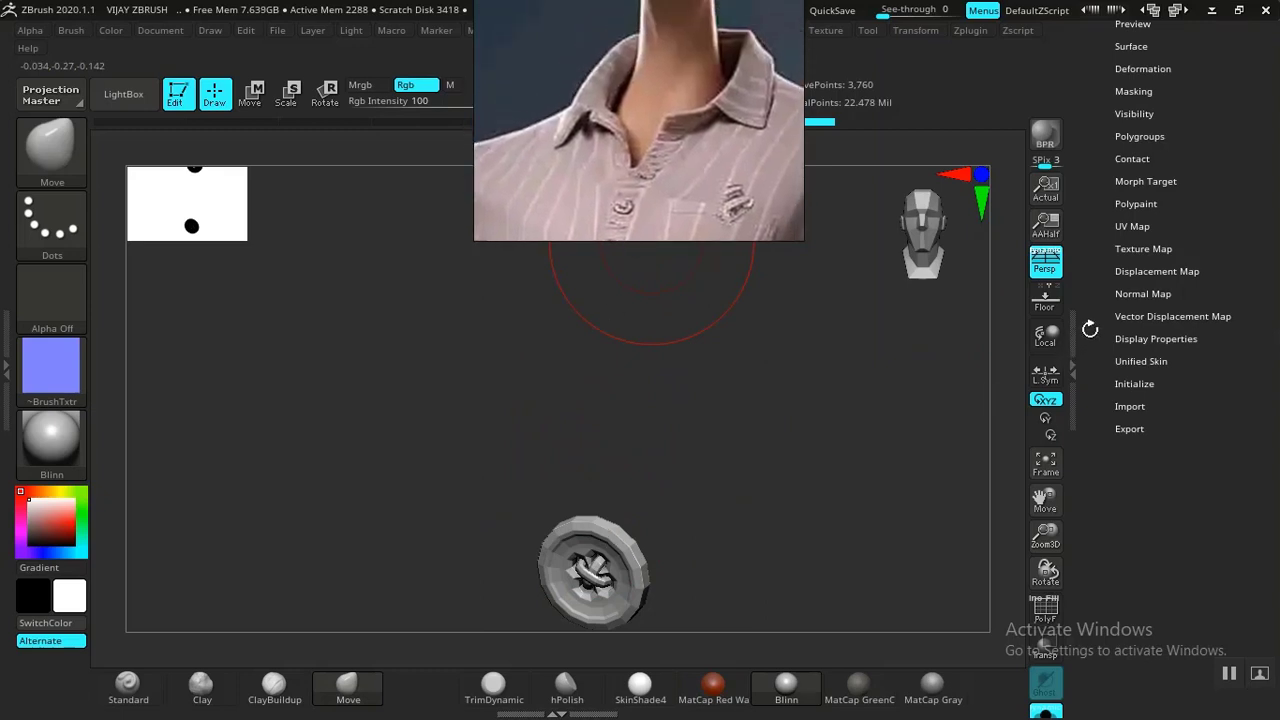
left_click_drag(1090, 329, 1094, 360)
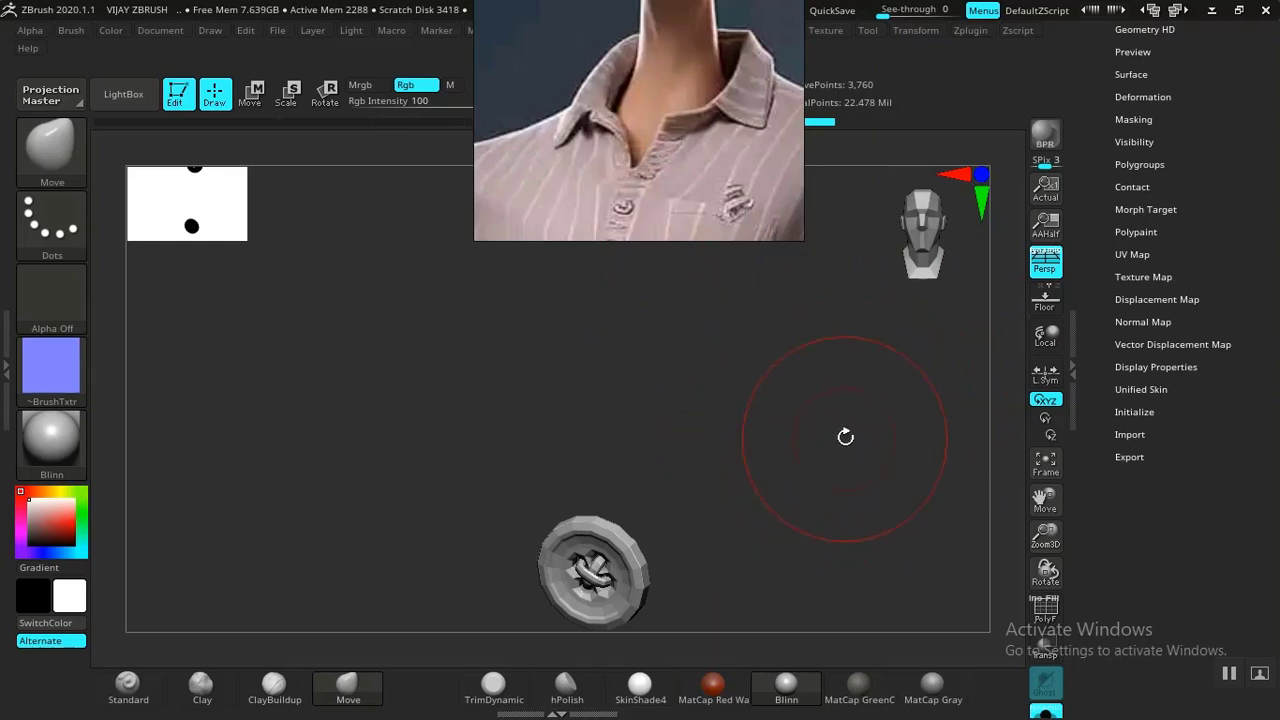
left_click_drag(1106, 300, 1094, 362)
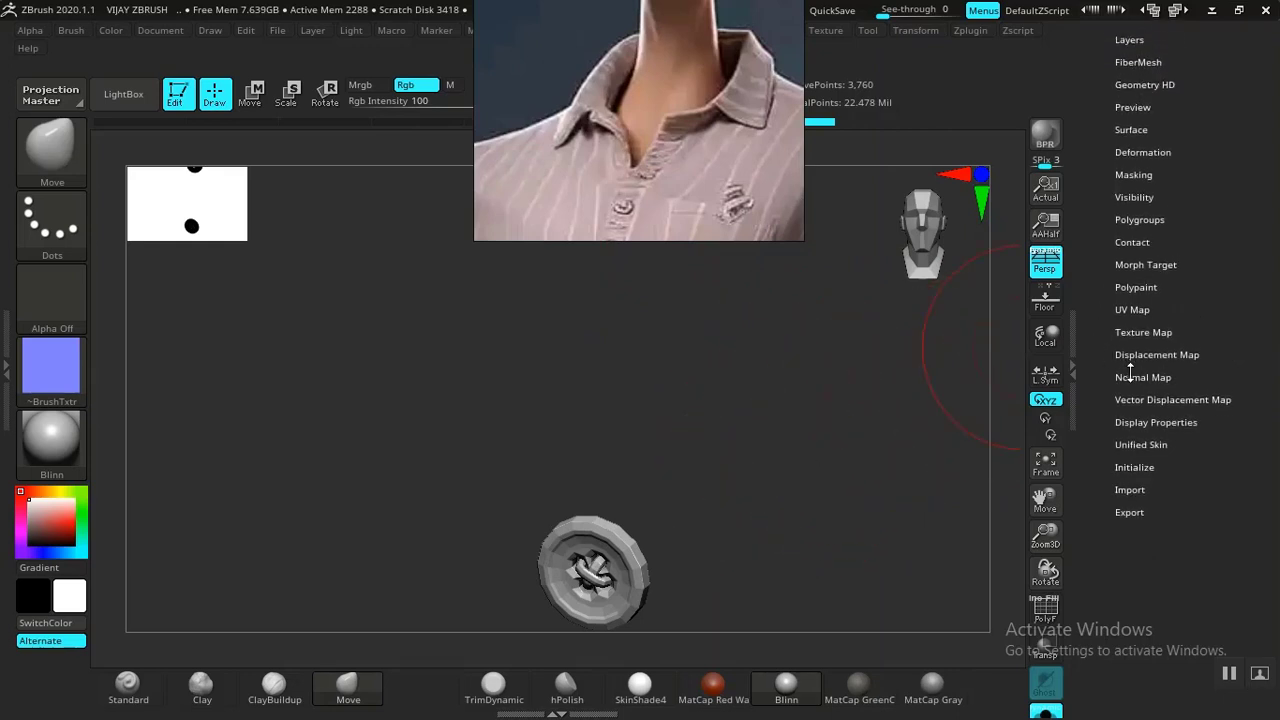
left_click(1135, 377)
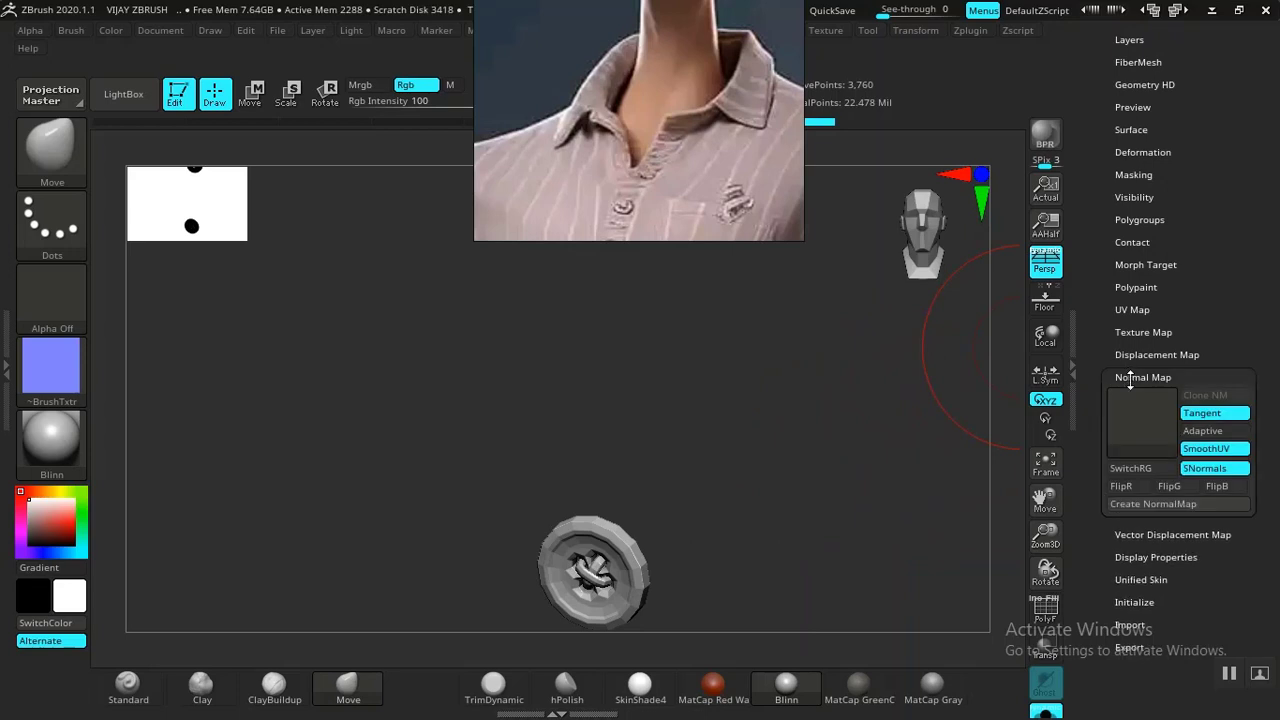
left_click(1150, 506)
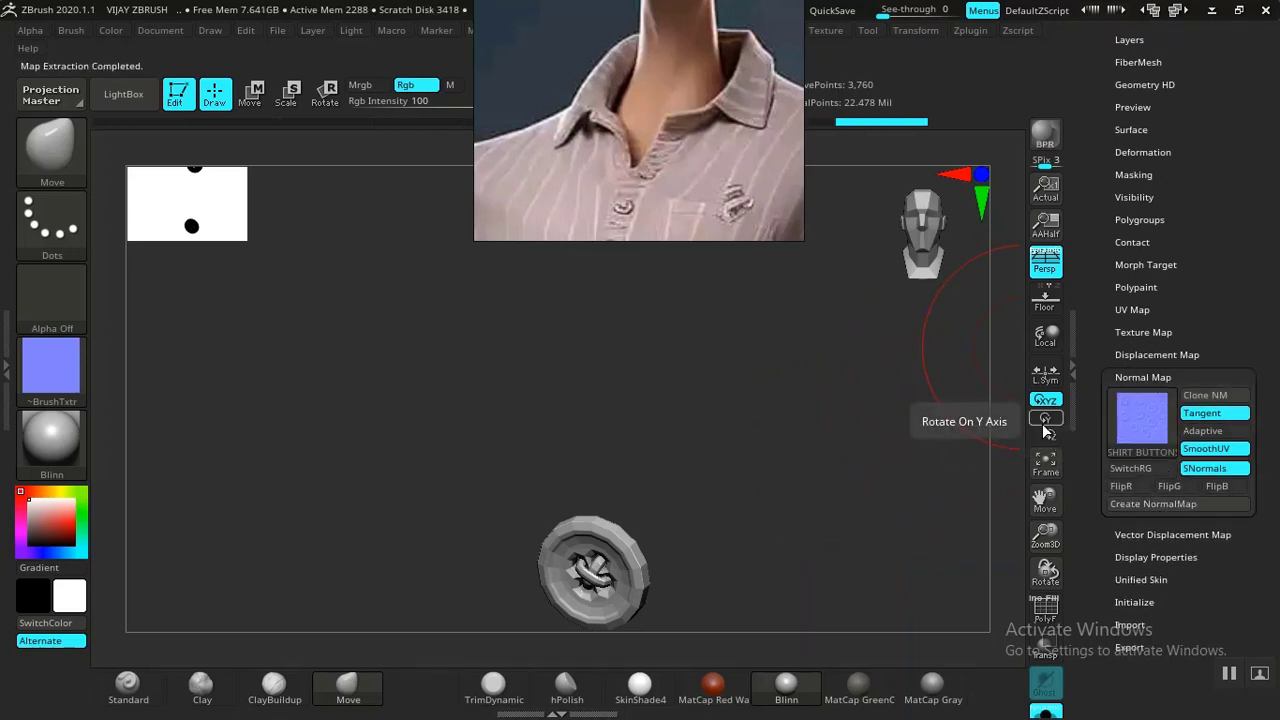
mouse_move(1145, 425)
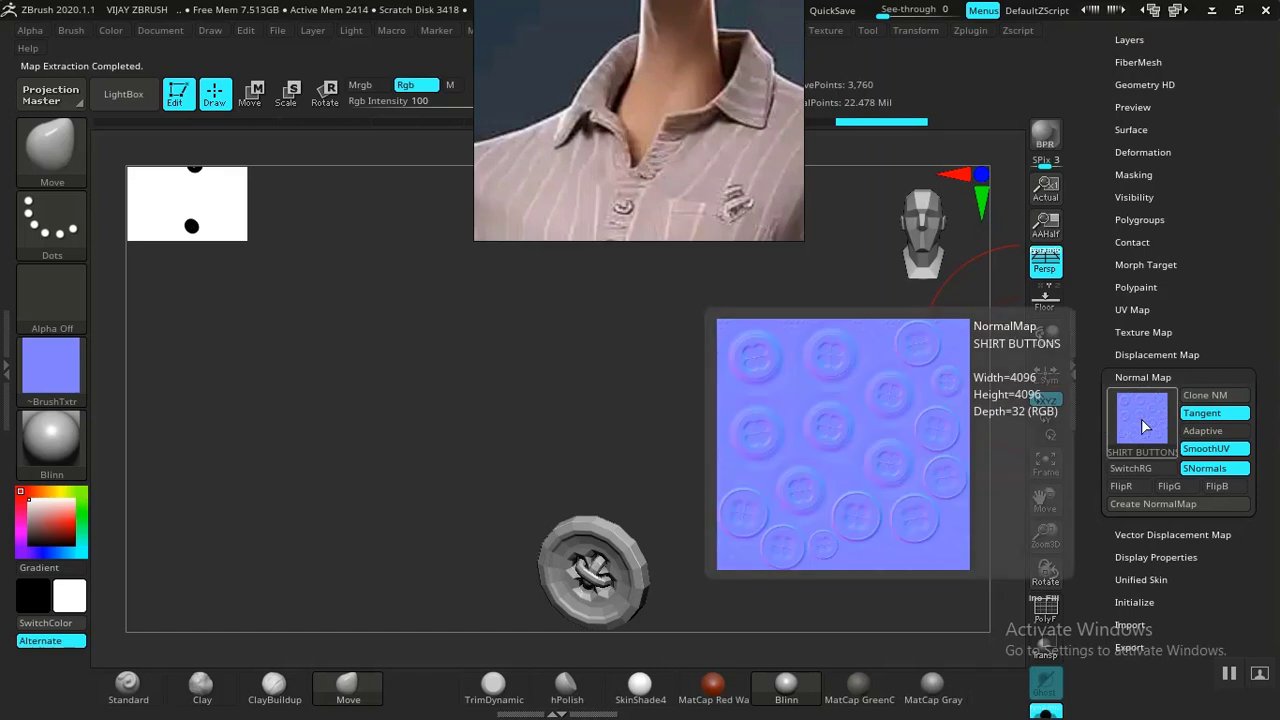
left_click(1205, 395)
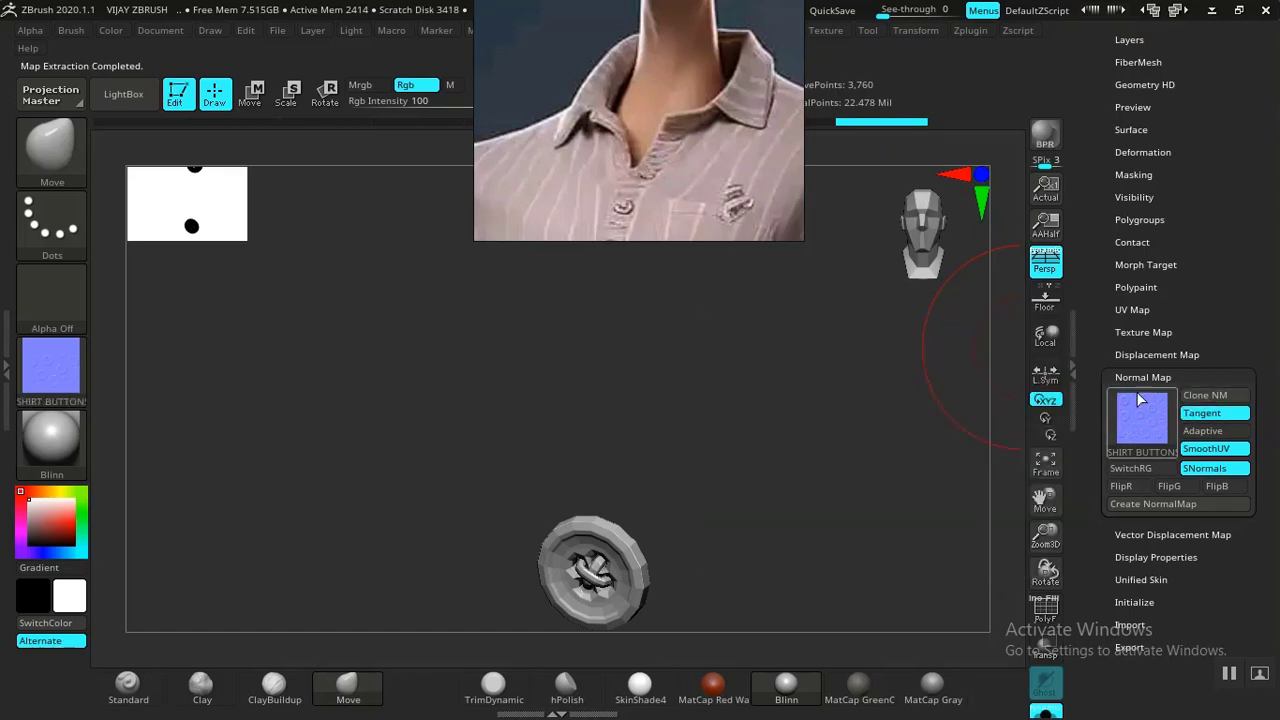
Flip the SHIRT BUTTONS texture vertically and export it to the ZMAP folder as SHIRT BUTTONS.png.
left_click(830, 31)
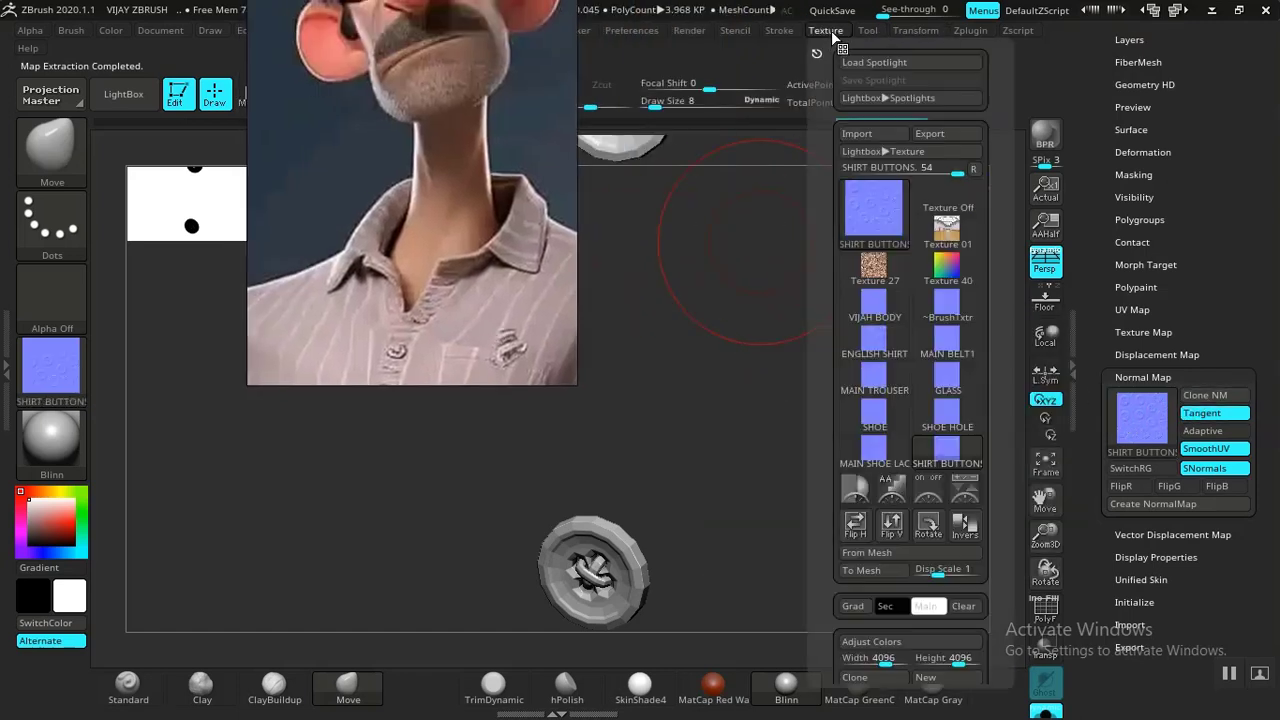
left_click(891, 522)
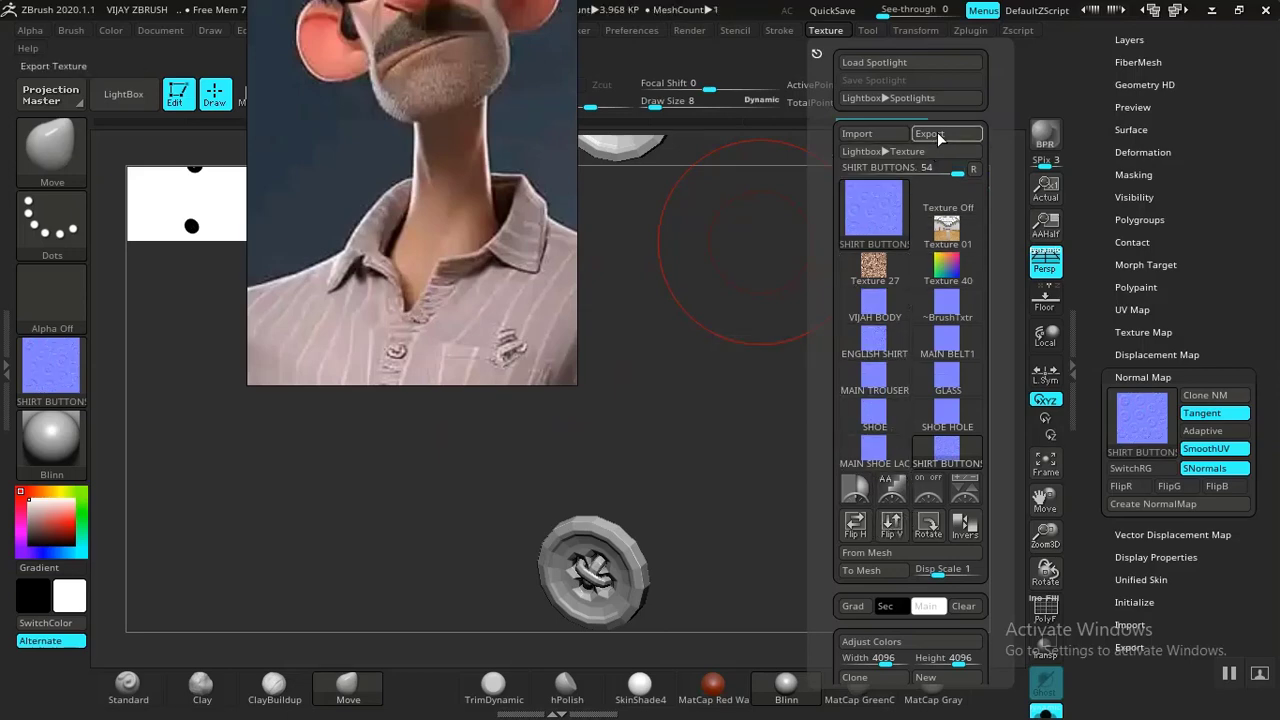
left_click(699, 517)
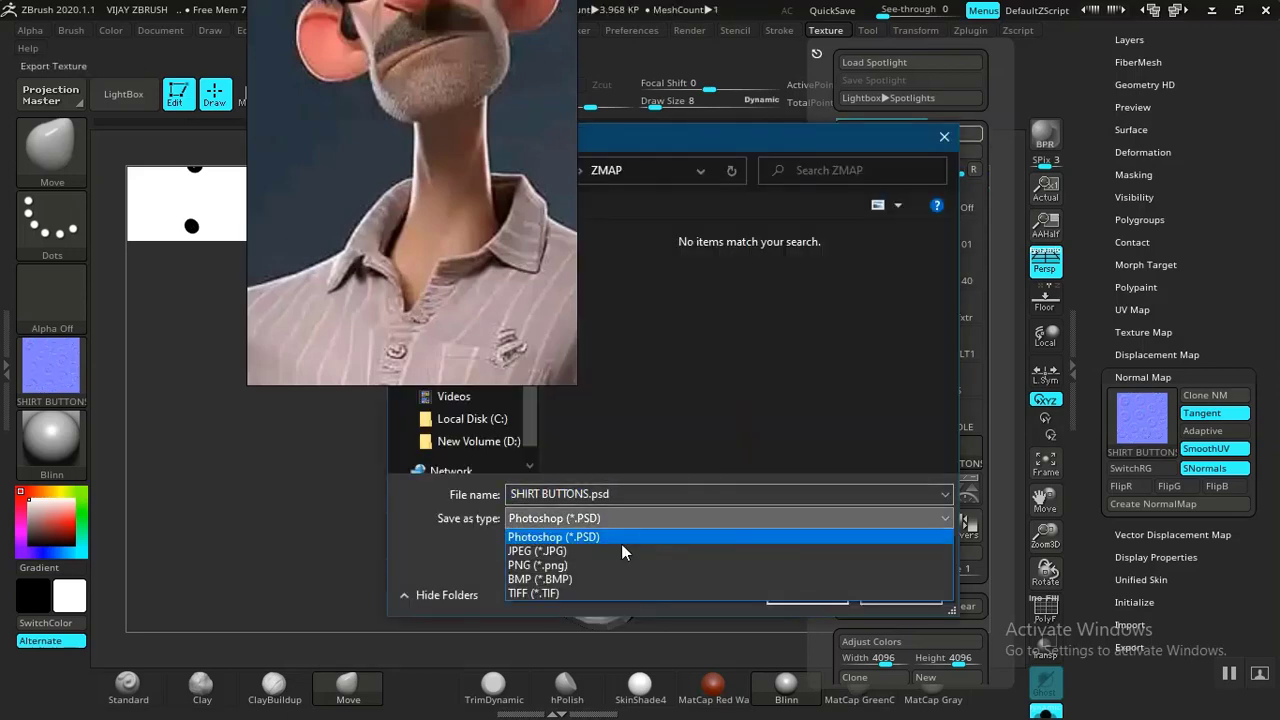
left_click(587, 566)
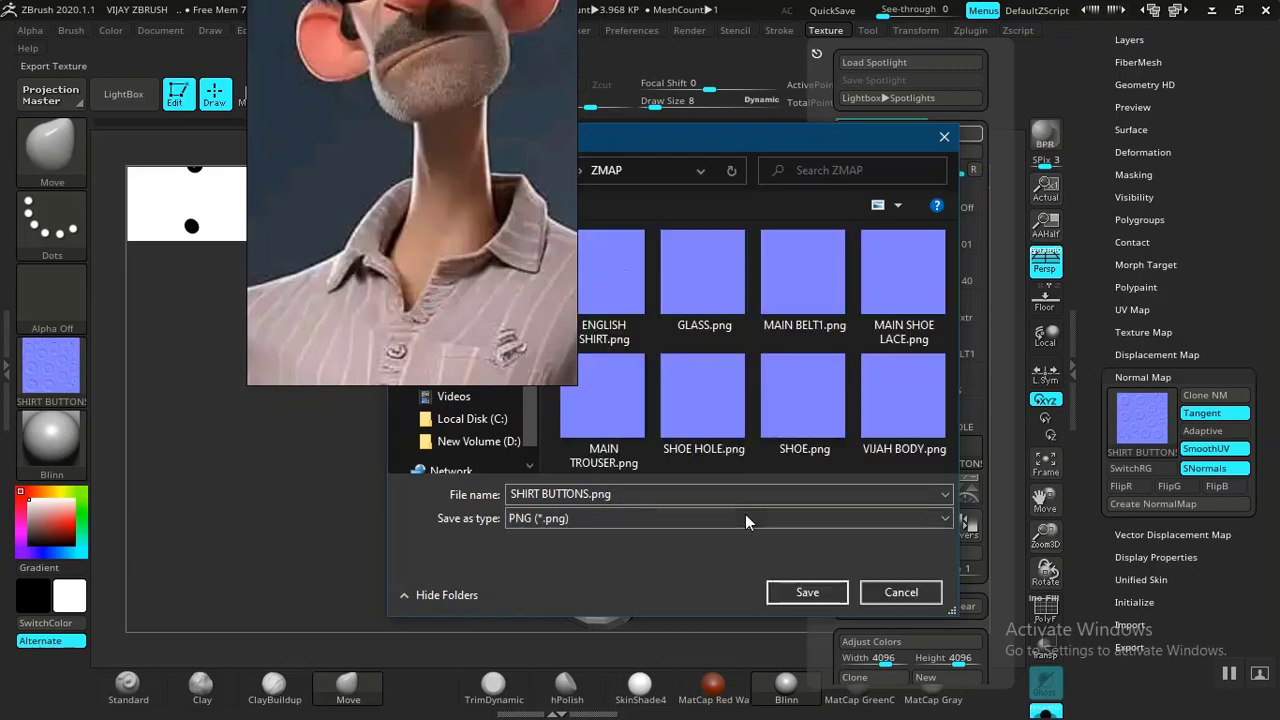
left_click(796, 591)
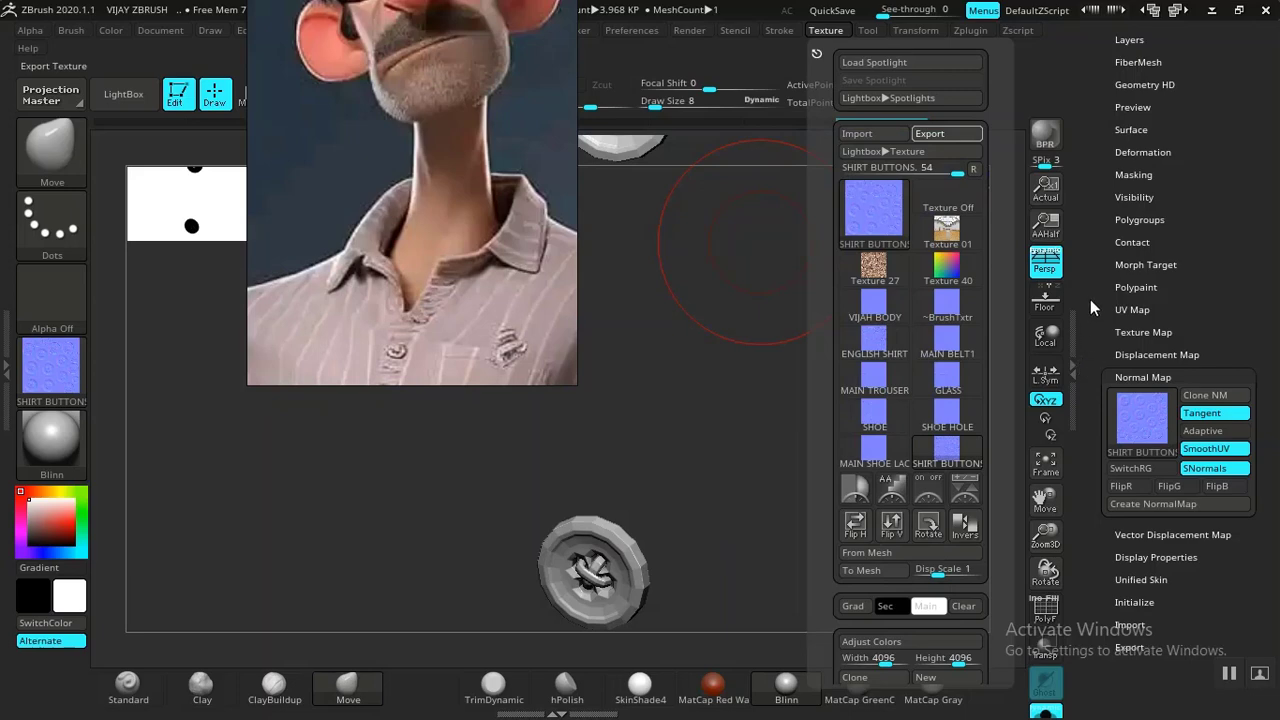
Make WRISTWATCH the active subtool and frame it in the canvas with its geometry settings open.
mouse_move(1098, 291)
left_mouse_down()
mouse_move(1095, 421)
mouse_move(1086, 305)
left_mouse_up()
left_click(1131, 311)
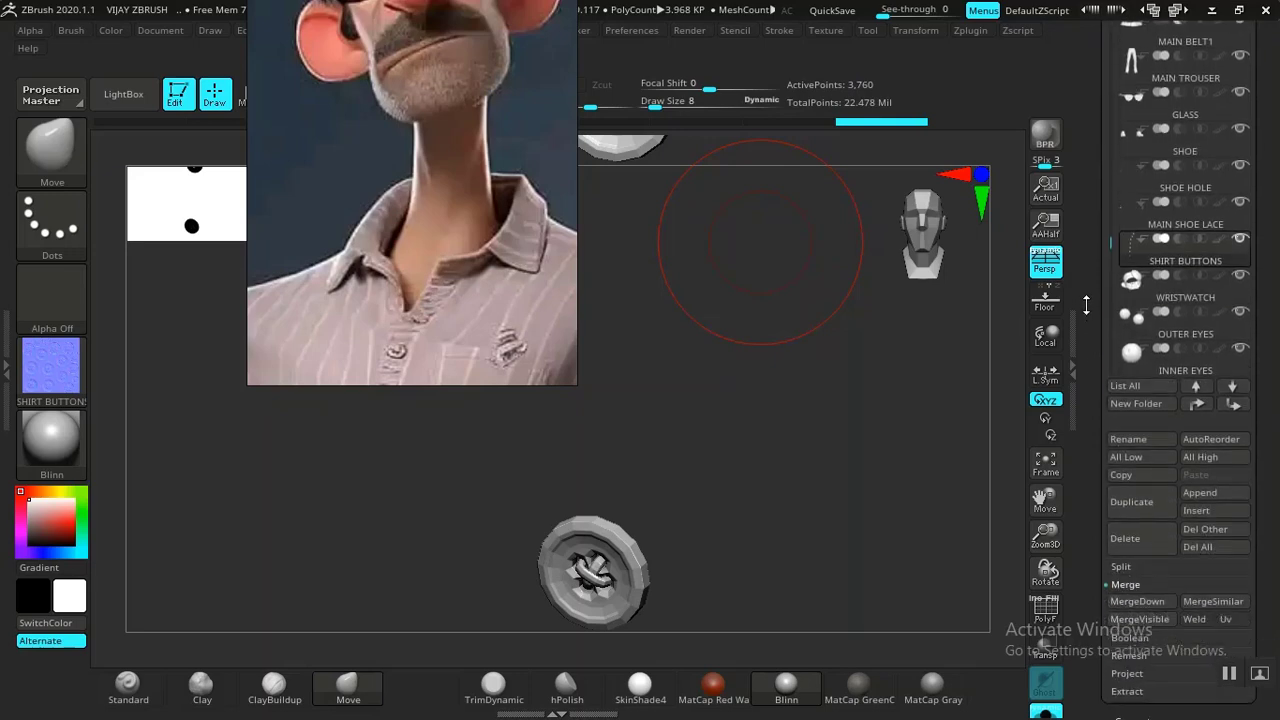
mouse_move(1091, 365)
left_mouse_down()
mouse_move(1091, 325)
mouse_move(1090, 347)
left_mouse_up()
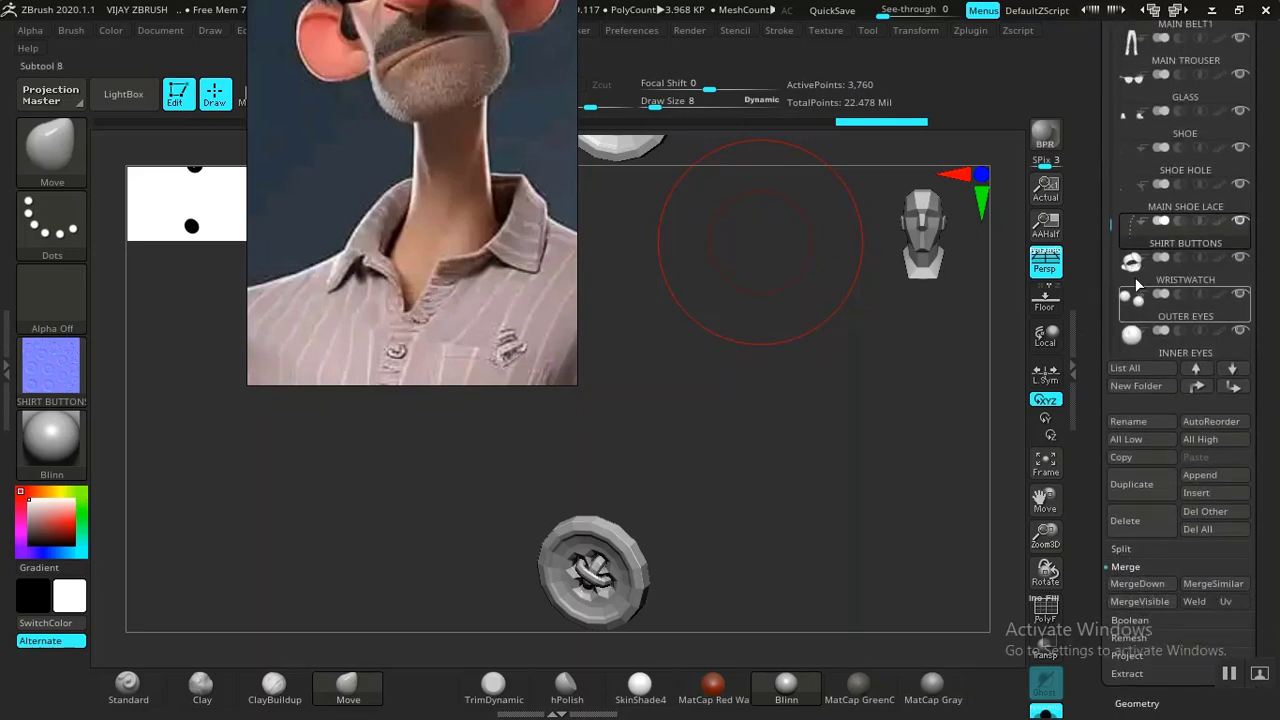
mouse_move(1142, 281)
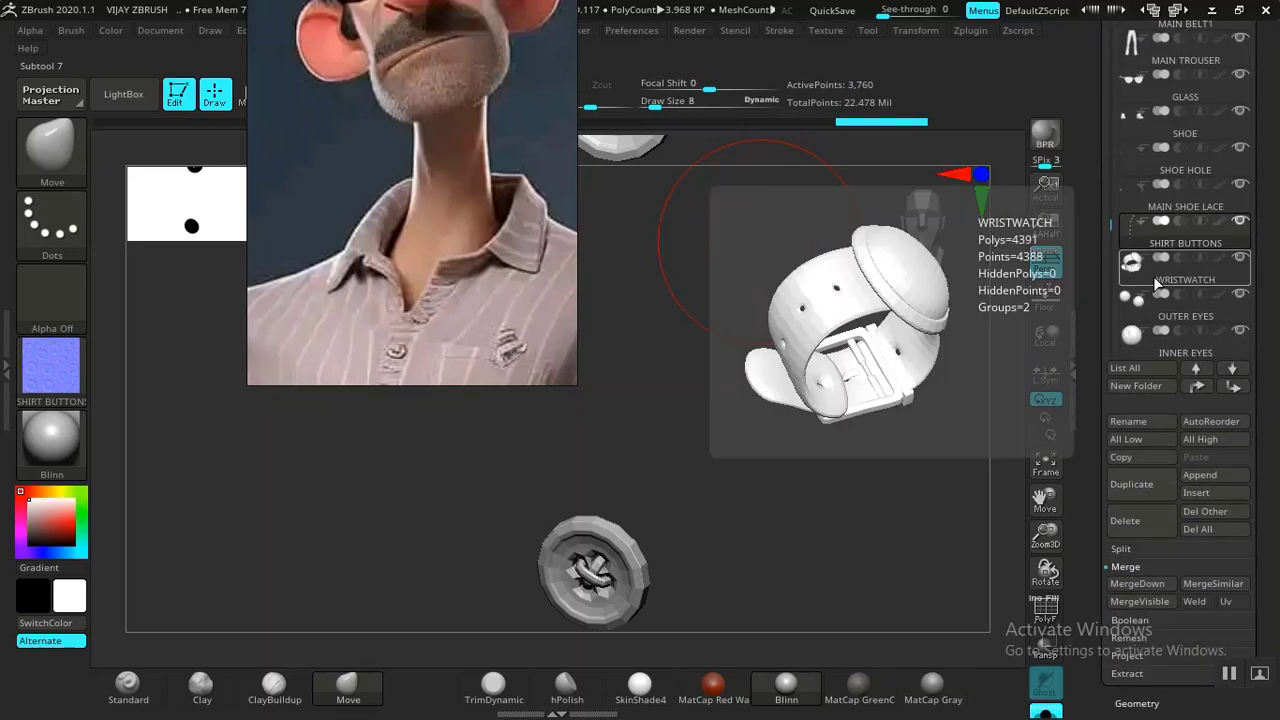
left_click(1154, 275)
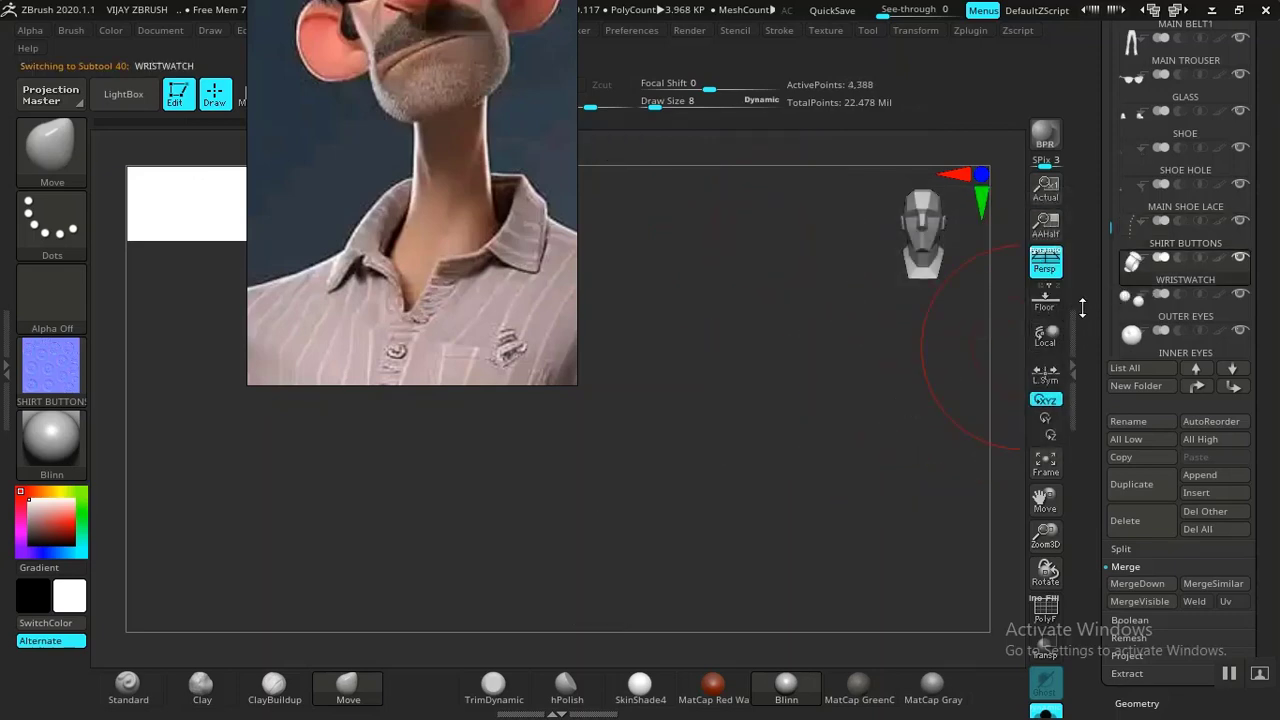
left_click_drag(1082, 308, 1088, 423)
left_click(1133, 276)
left_click(1138, 298)
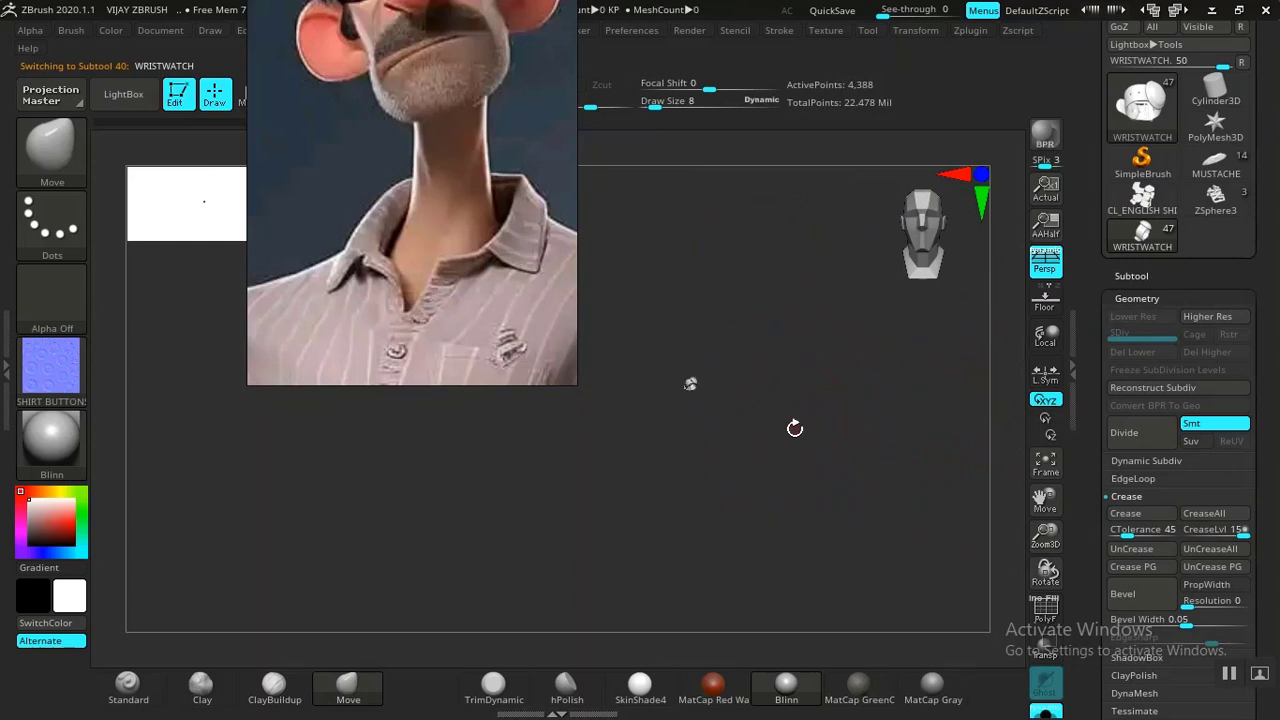
key("f")
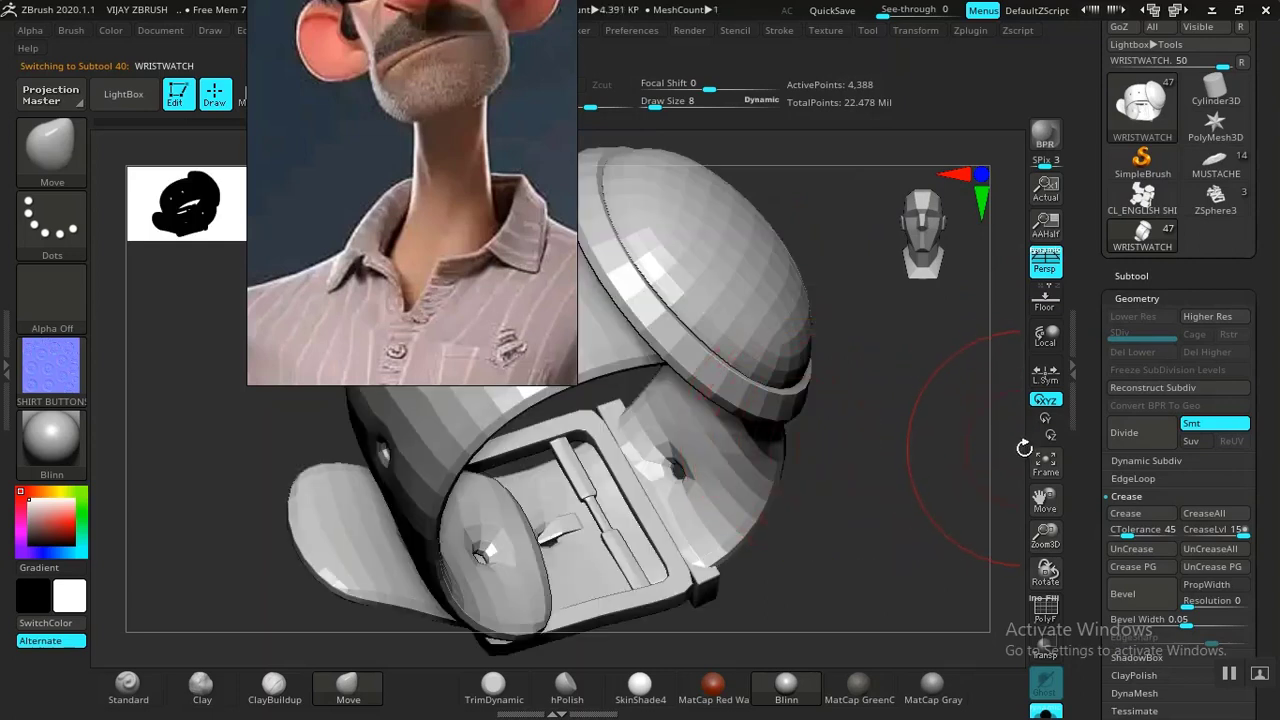
Divide the WRISTWATCH mesh three times, up to SDiv 4.
left_click(1122, 438)
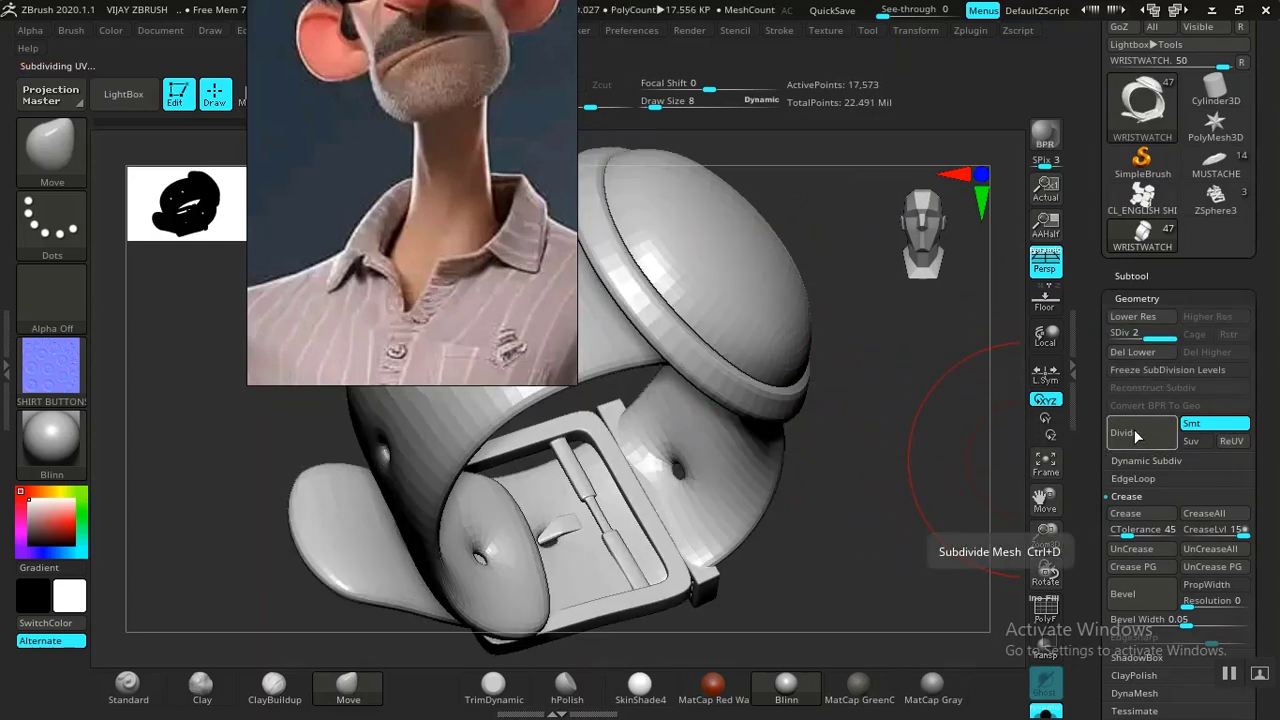
left_click(1122, 436)
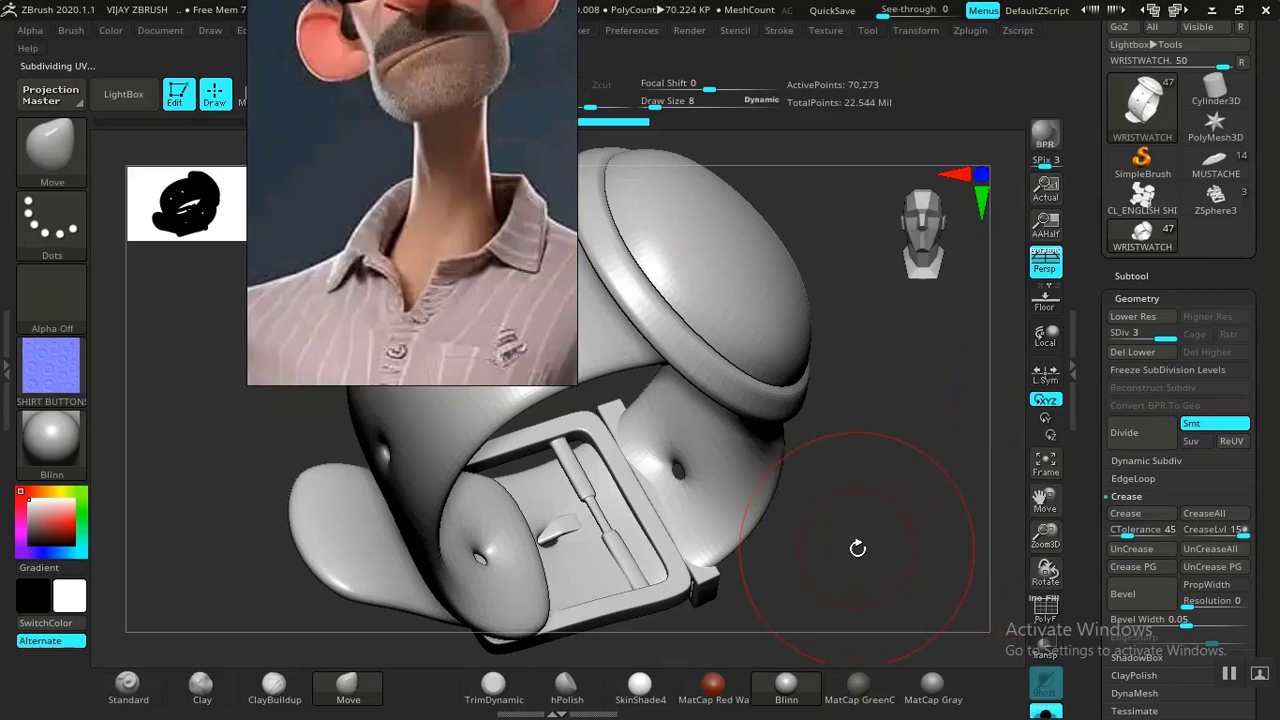
mouse_move(917, 526)
left_mouse_down()
mouse_move(943, 543)
mouse_move(888, 527)
mouse_move(897, 534)
left_mouse_up()
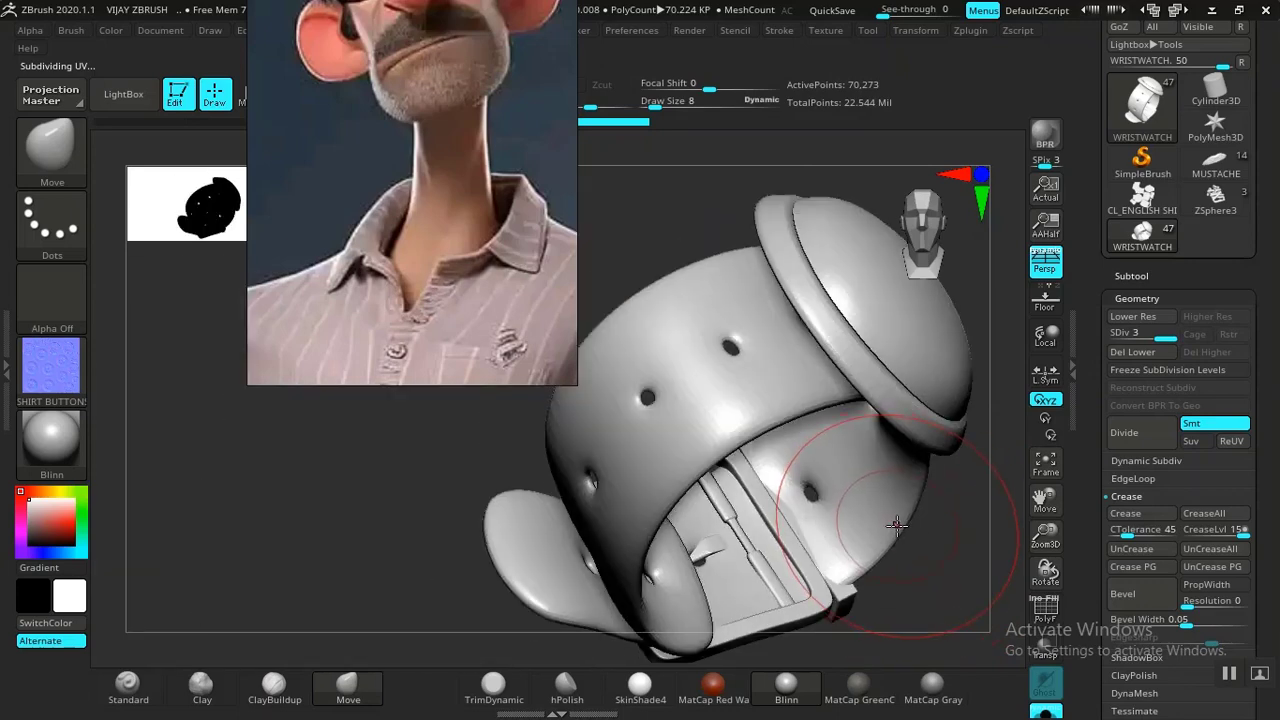
key("ctrl+d")
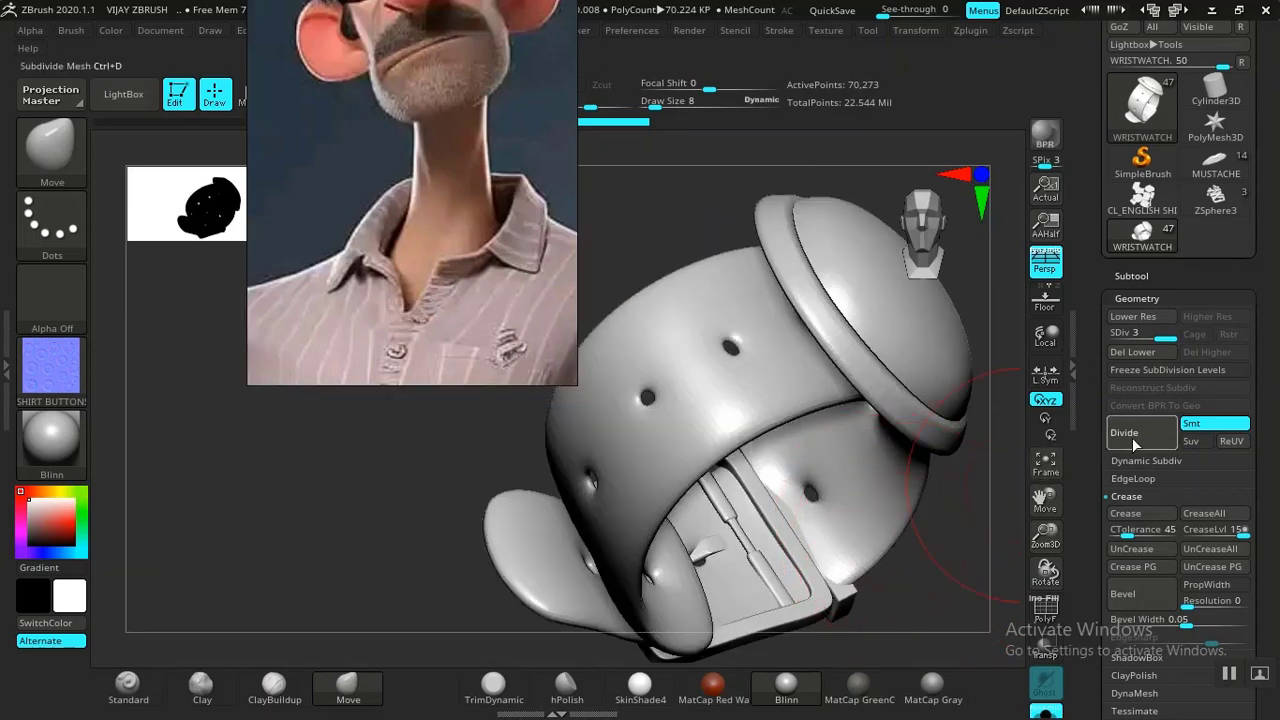
mouse_move(967, 570)
left_mouse_down()
mouse_move(955, 505)
mouse_move(1000, 445)
left_mouse_up()
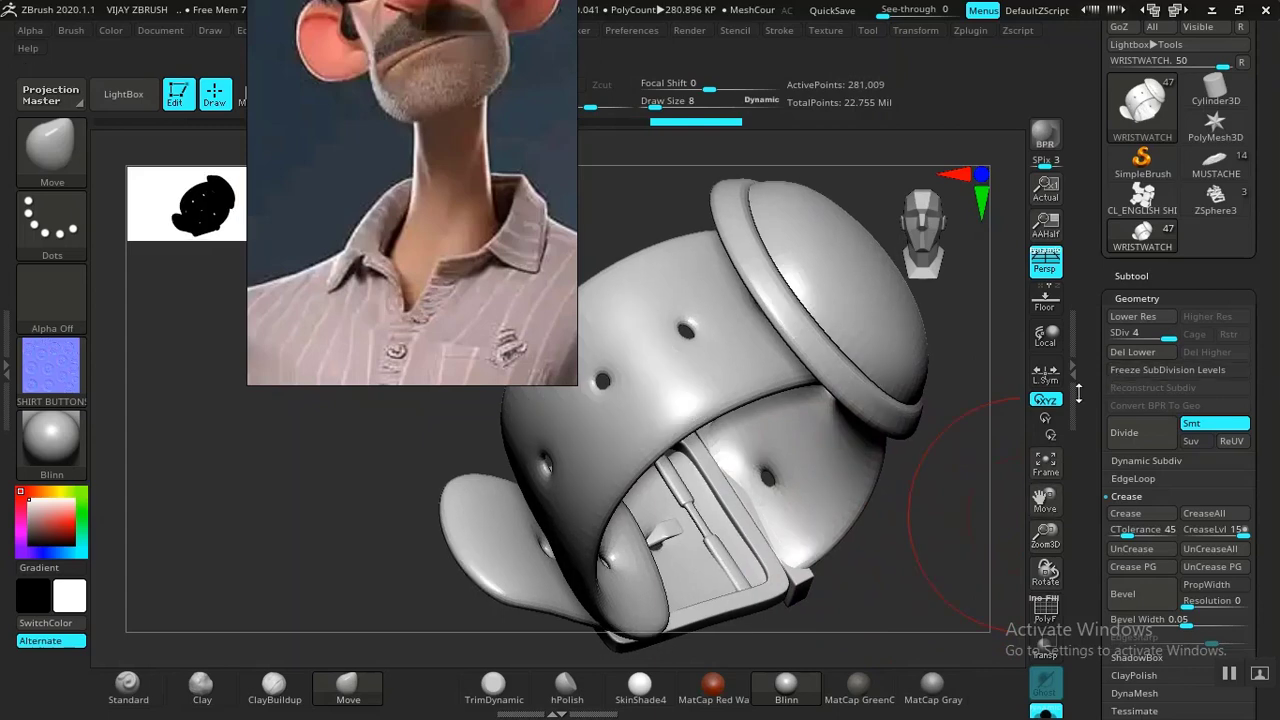
Return the wristwatch to its lowest subdivision level and set its UV map size to 4096.
key("shift")
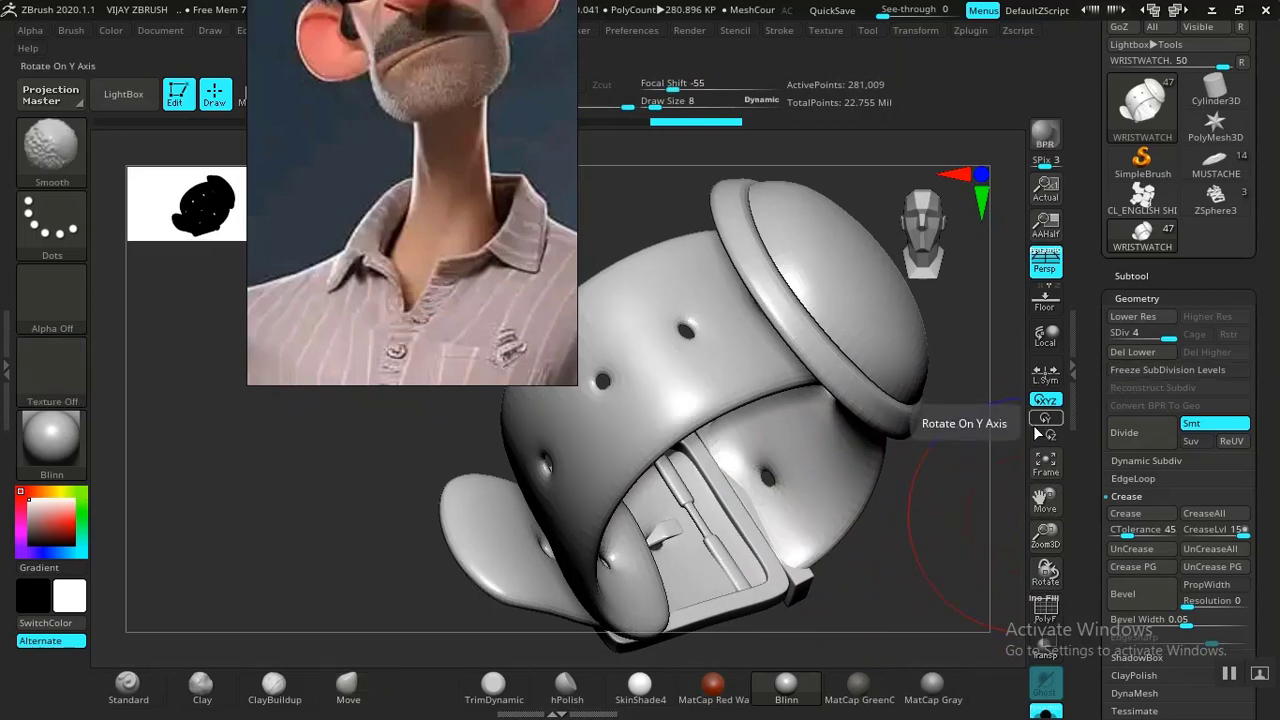
key("shift+d")
key("shift+d")
key("shift+d")
left_click_drag(1095, 630, 1095, 349)
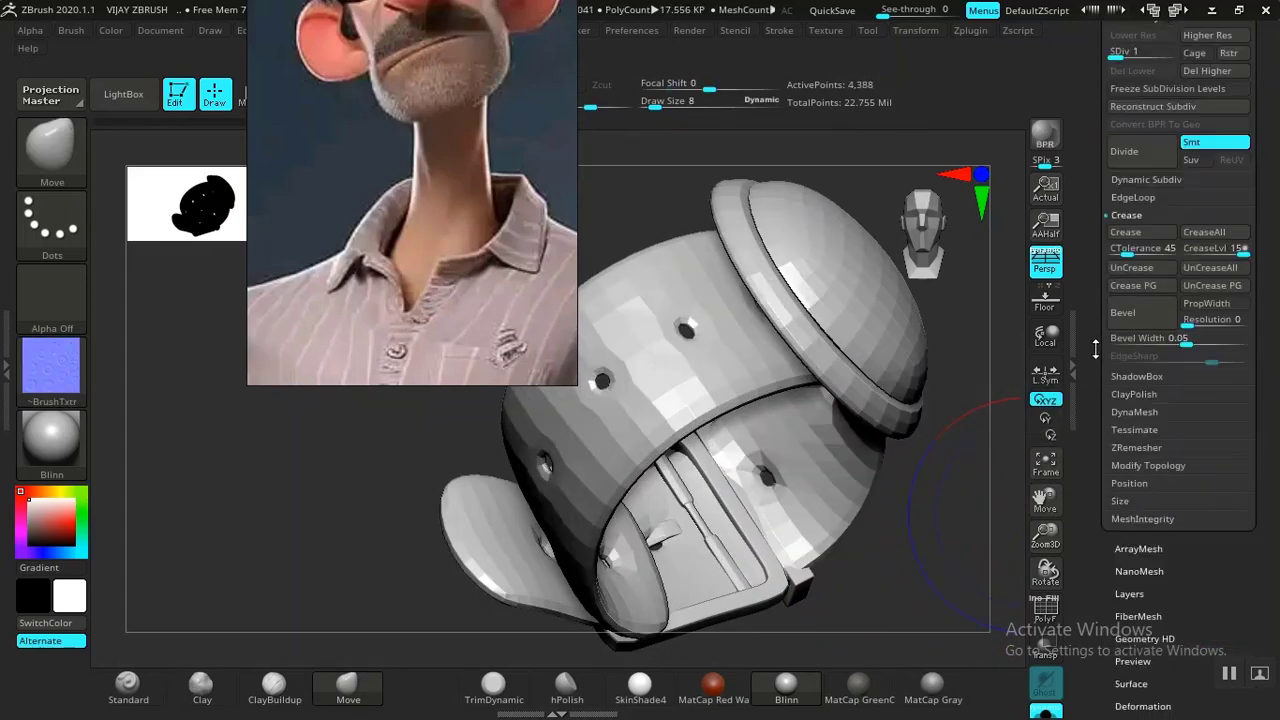
scroll(1095, 349, "down", 10)
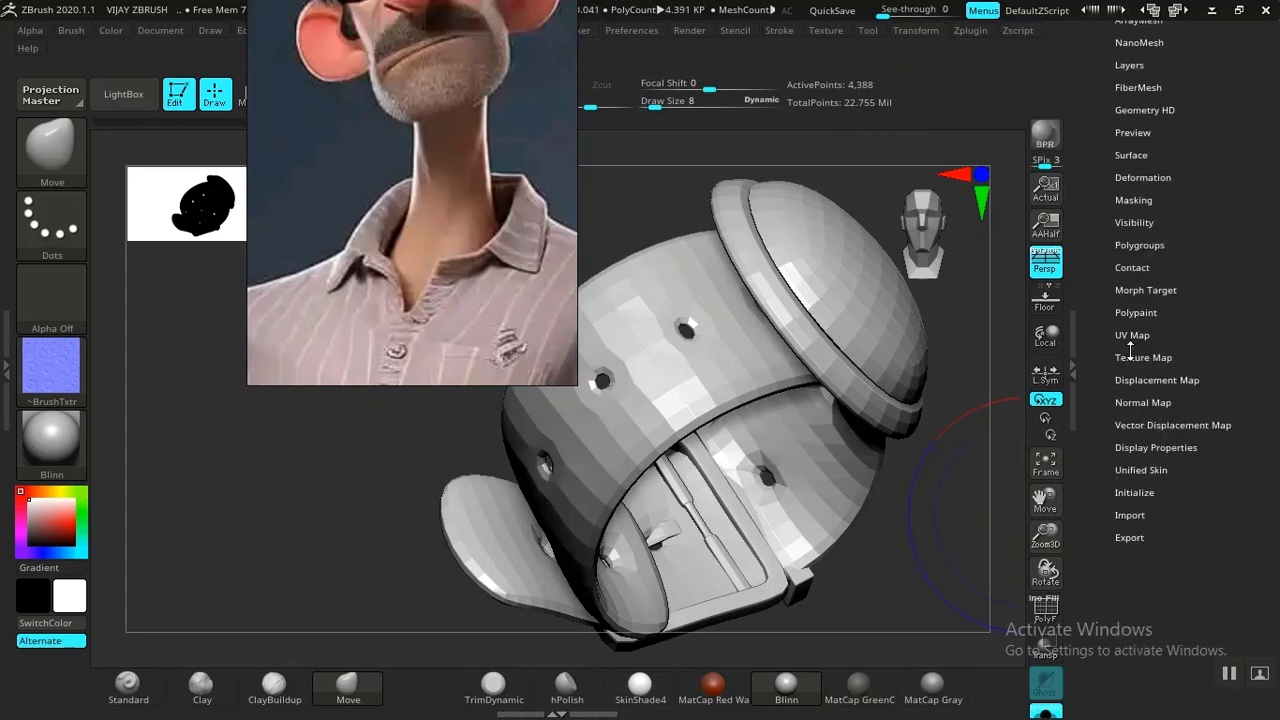
left_click(1133, 335)
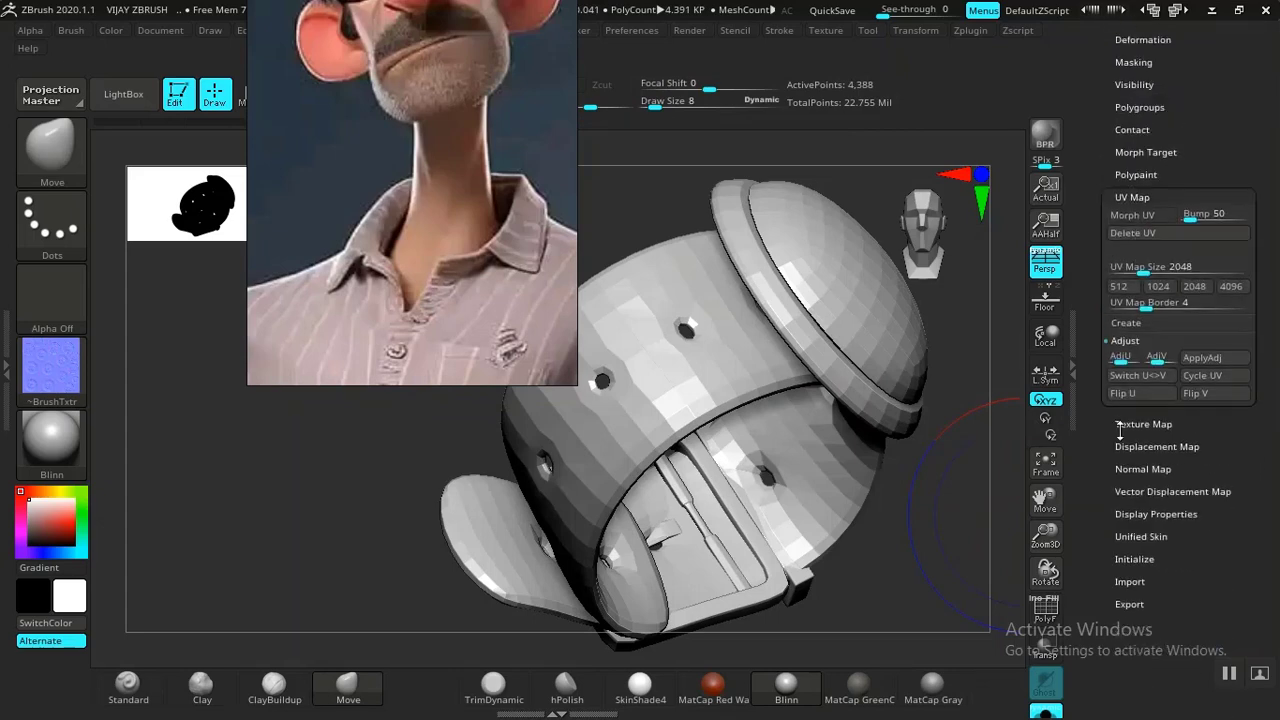
left_click(1232, 287)
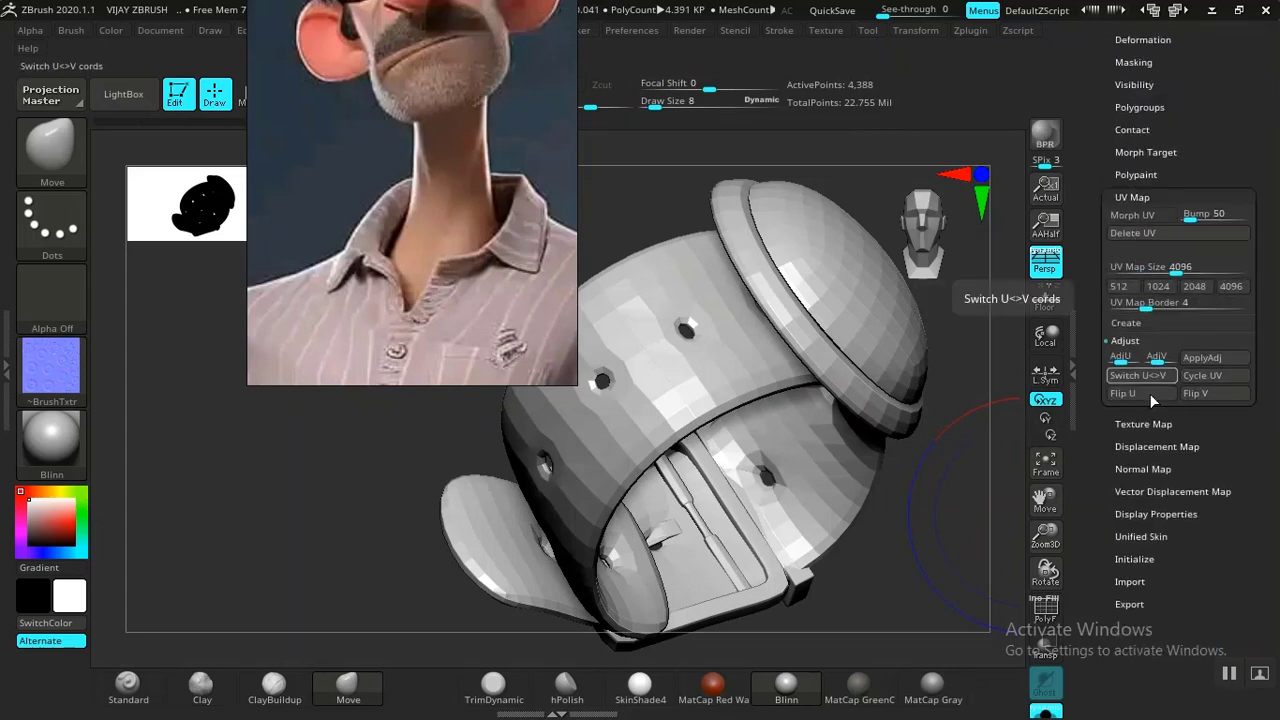
Create the normal map for the WRISTWATCH subtool and clone it to the texture palette.
left_click(1134, 472)
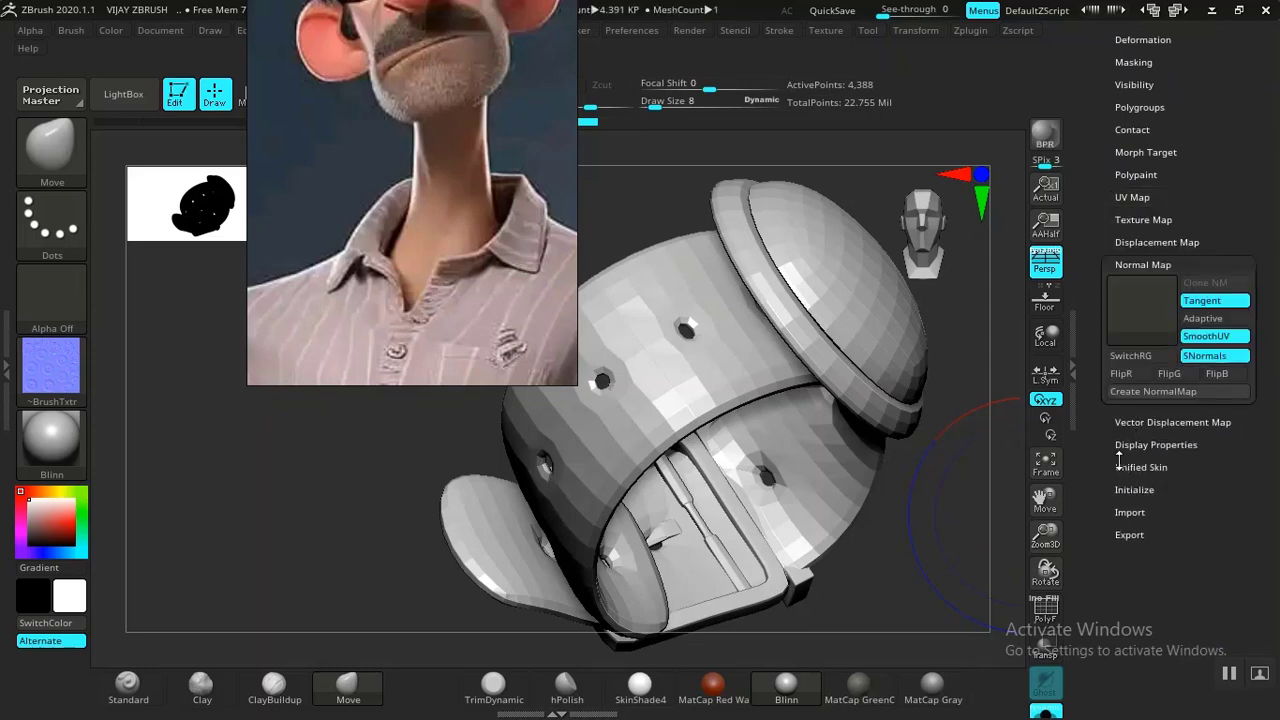
left_click(1157, 391)
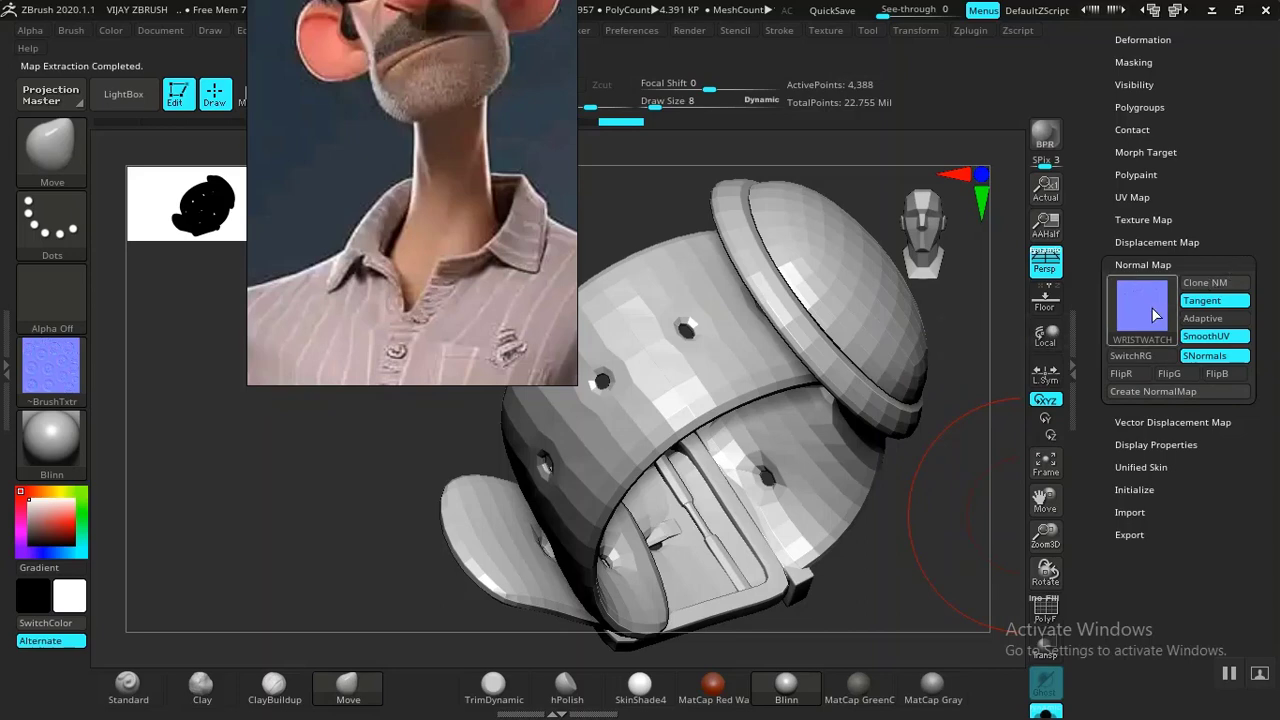
mouse_move(1152, 315)
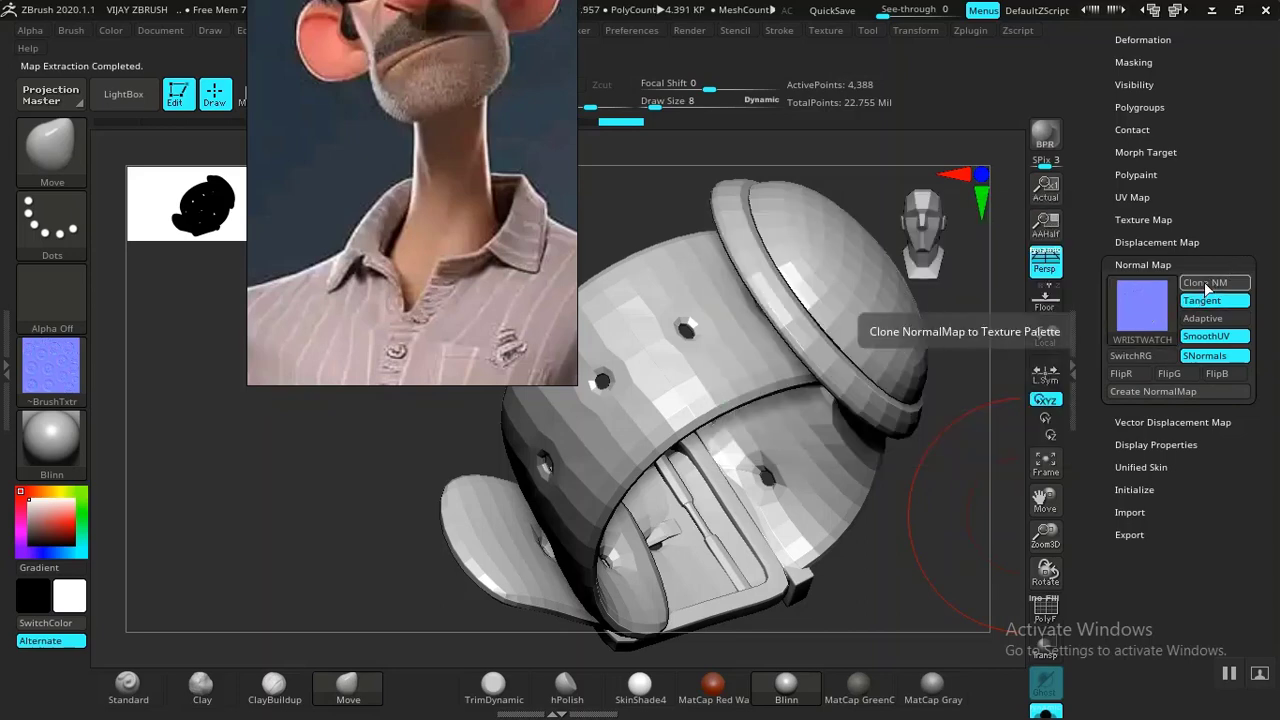
left_click(1205, 283)
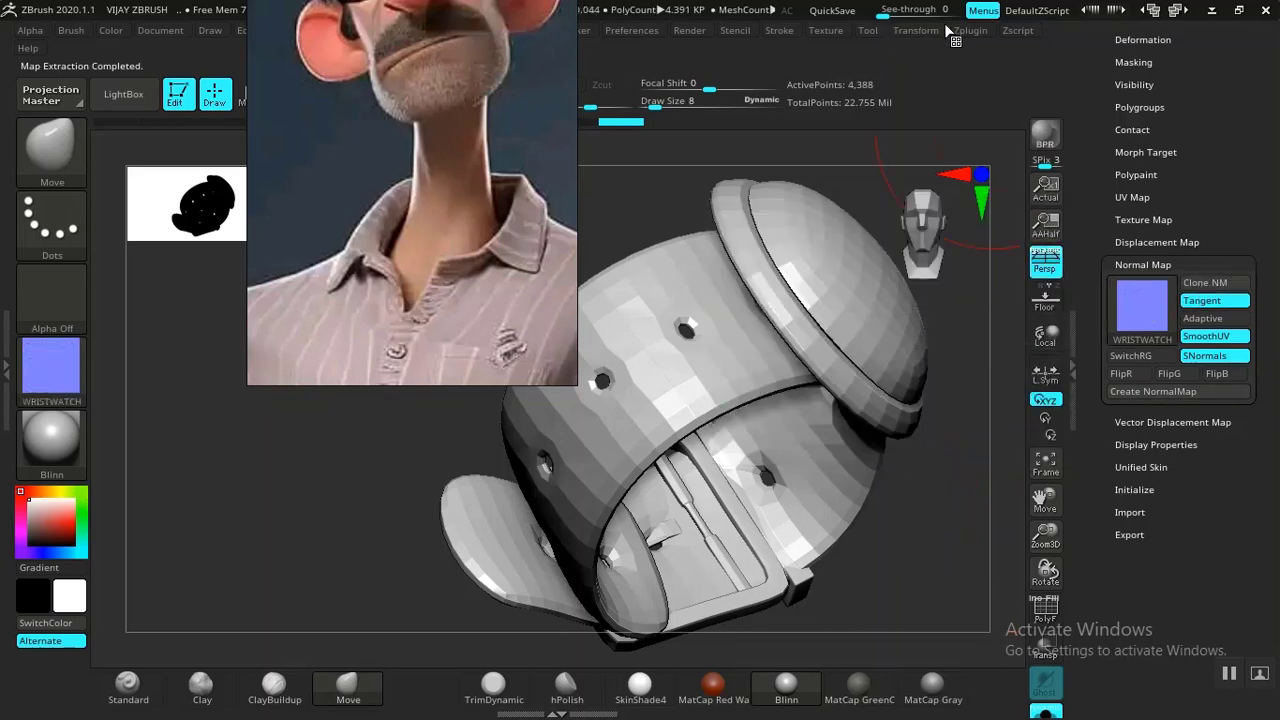
Export the WRISTWATCH texture as WRISTWATCH.png in PNG format to the ZMAP folder.
left_click(826, 30)
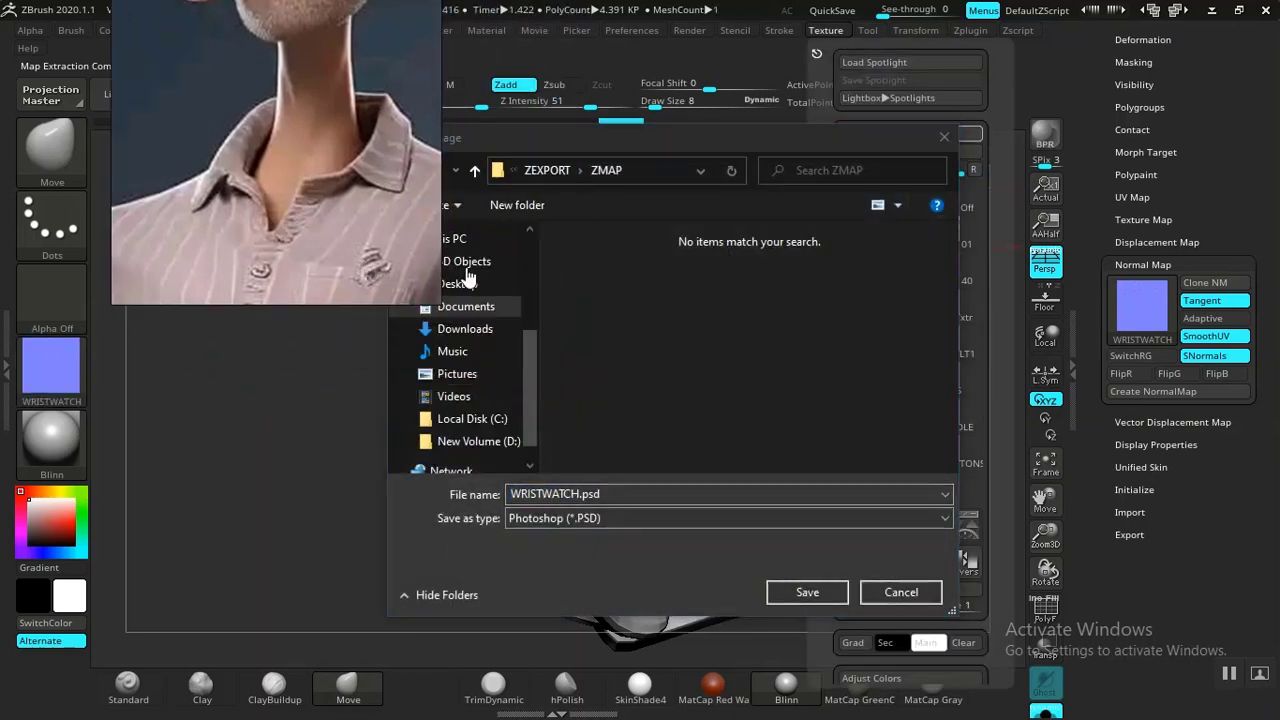
left_click(593, 519)
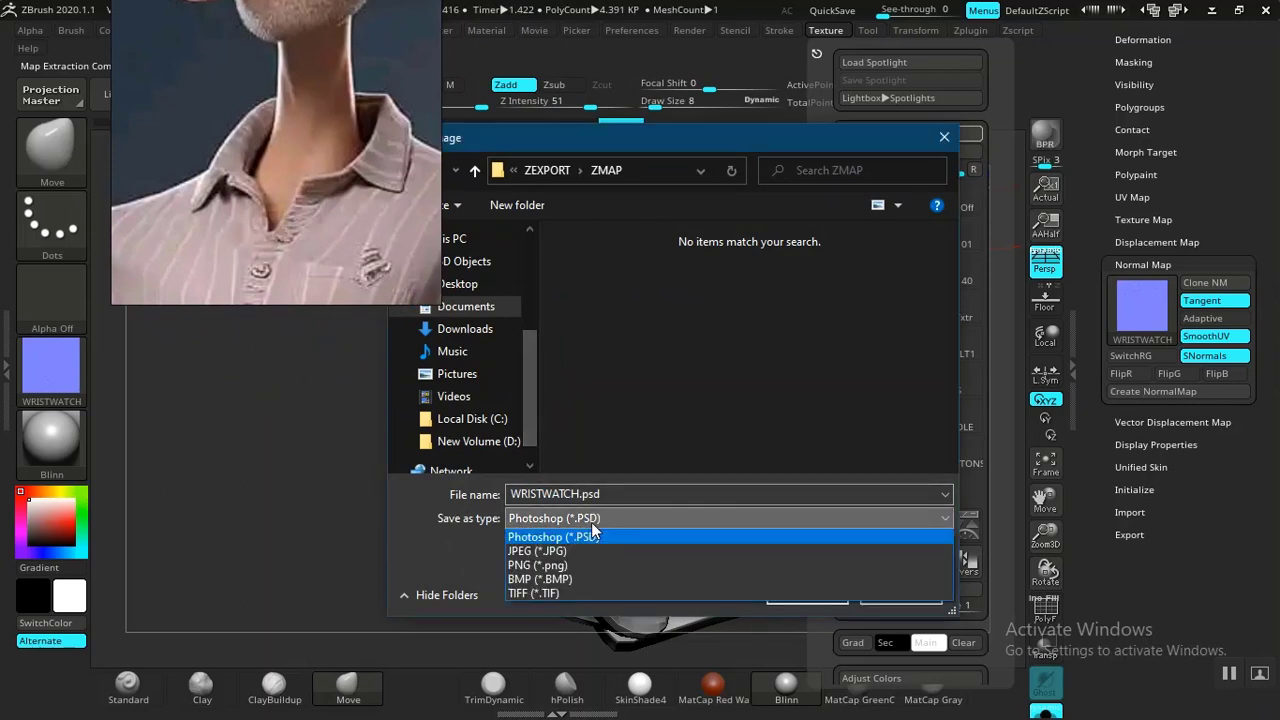
left_click(567, 566)
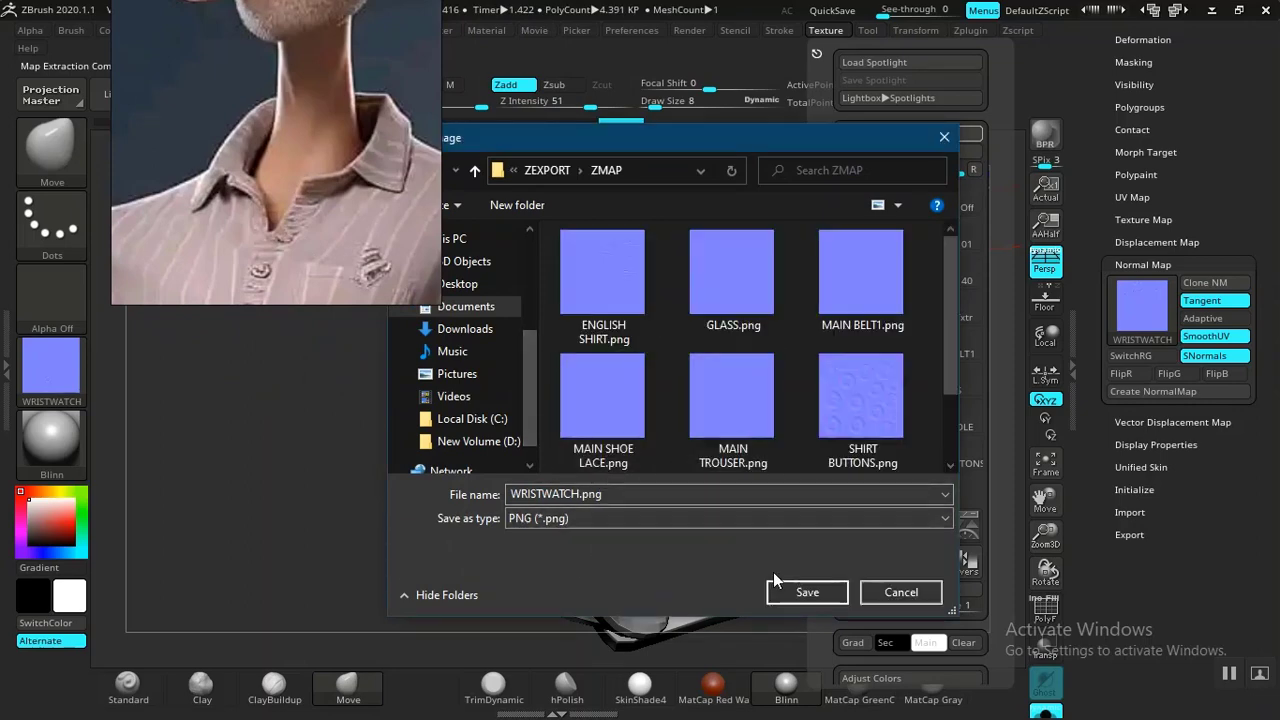
left_click(797, 594)
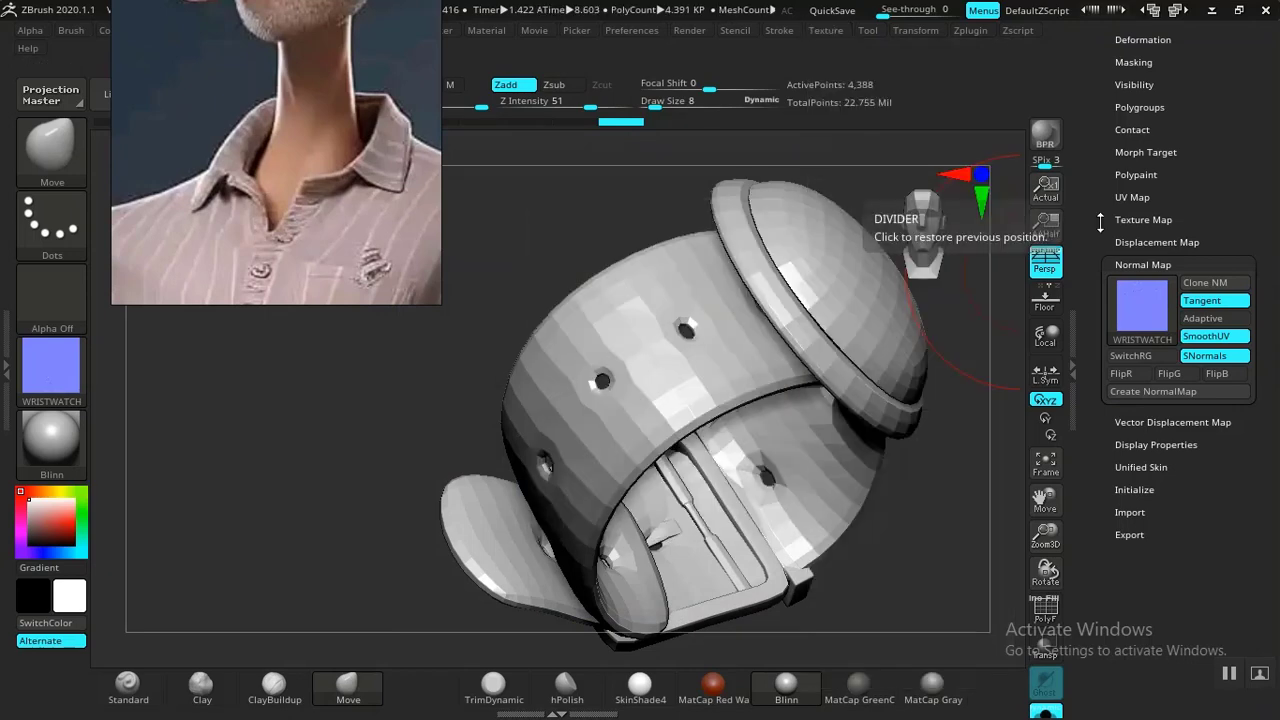
Make OUTER EYES the active subtool and frame it in the canvas with its geometry settings open.
scroll(1140, 205, "up", 5)
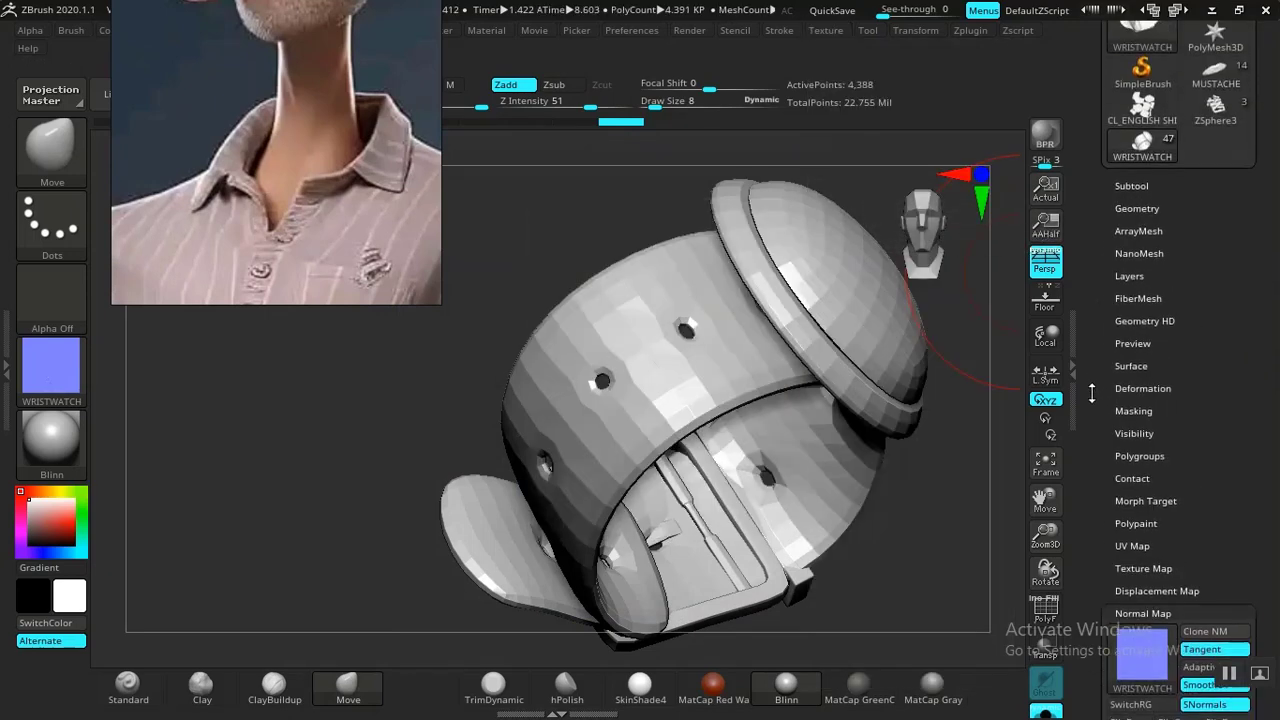
left_click(1136, 191)
scroll(1108, 452, "down", 3)
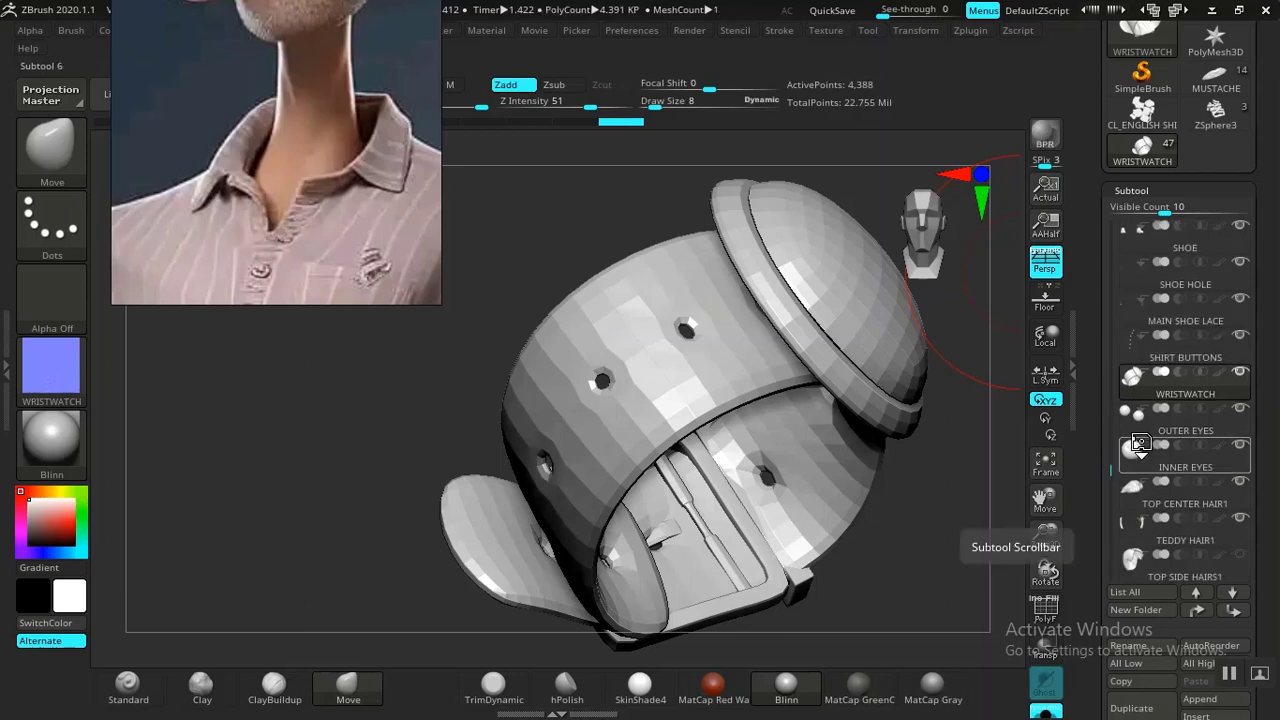
mouse_move(1181, 420)
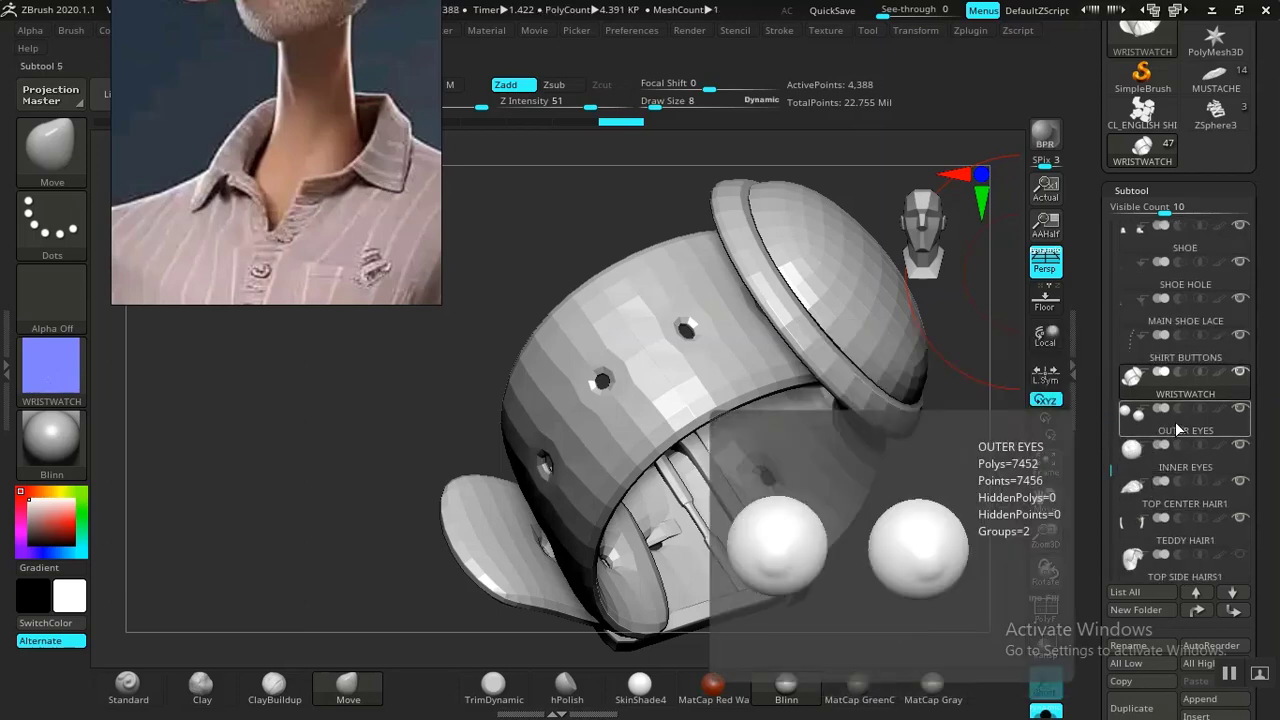
left_click(1178, 432)
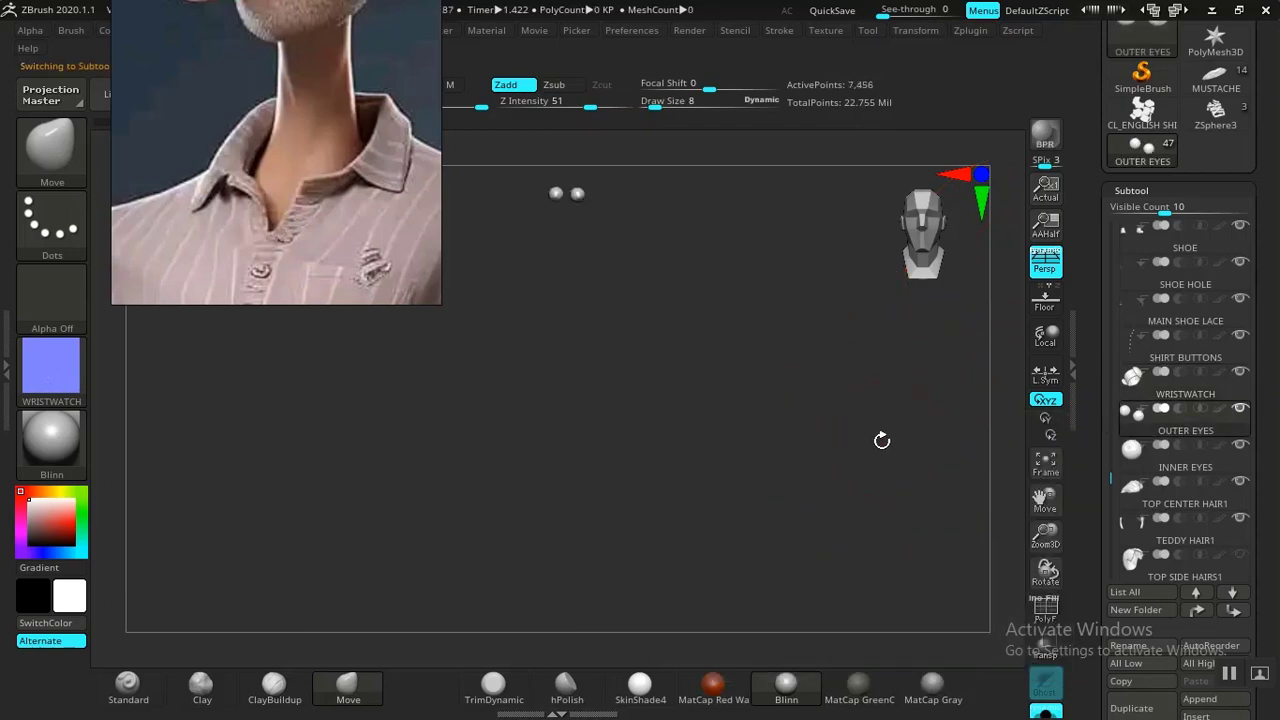
left_click(1132, 190)
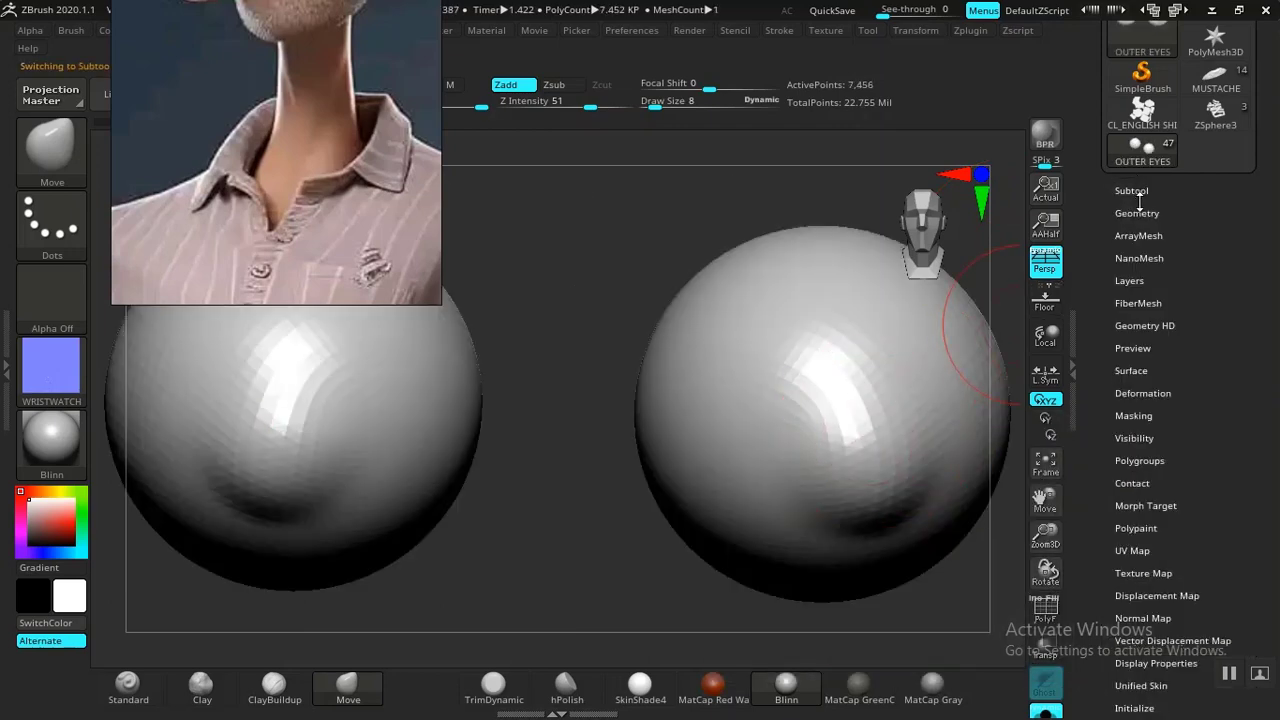
left_click(1137, 213)
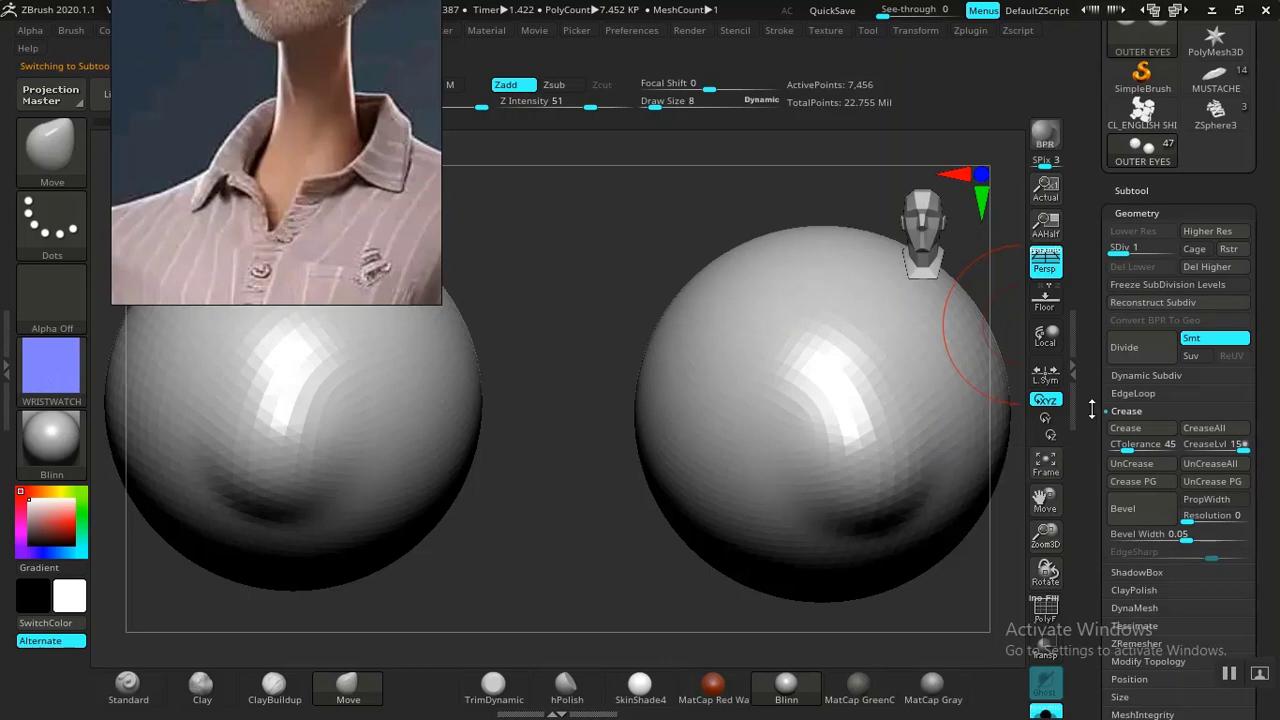
Create a 4096 normal map for the OUTER EYES subtool and clone it to the texture palette.
scroll(1092, 298, "down", 3)
scroll(1092, 298, "down", 6)
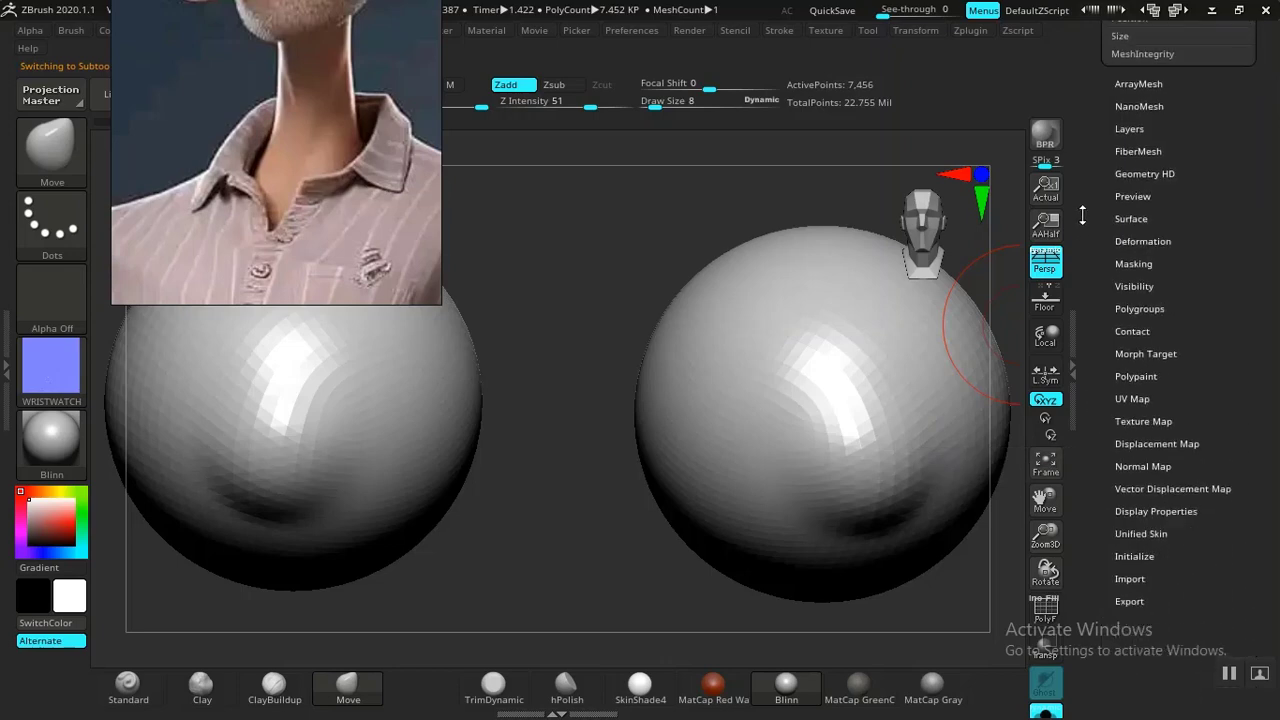
left_click(1133, 360)
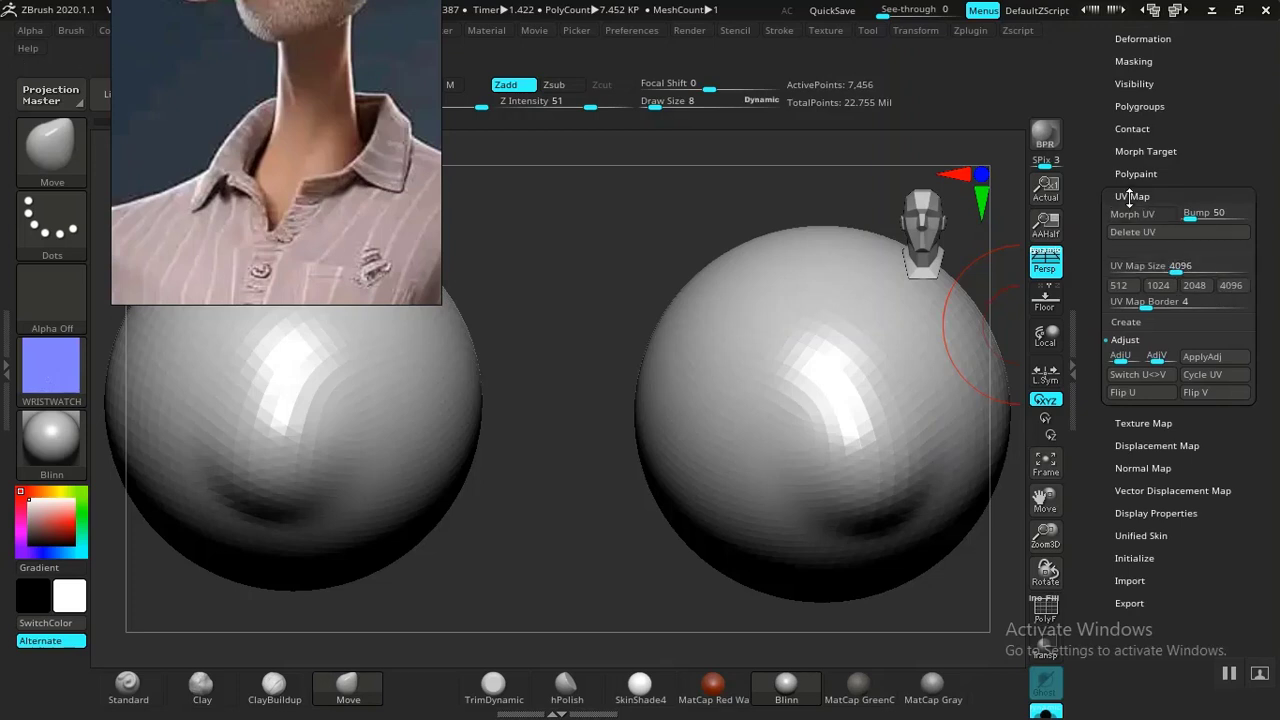
left_click(1130, 196)
left_click(1137, 219)
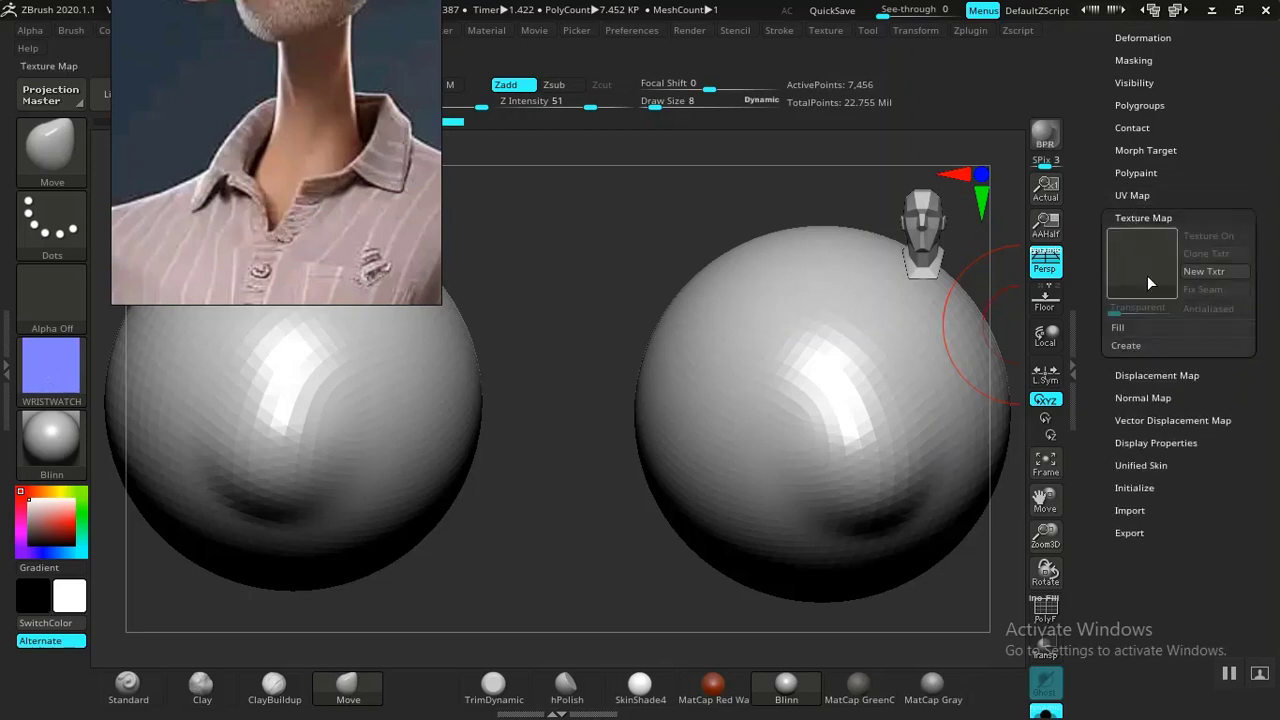
left_click(1136, 397)
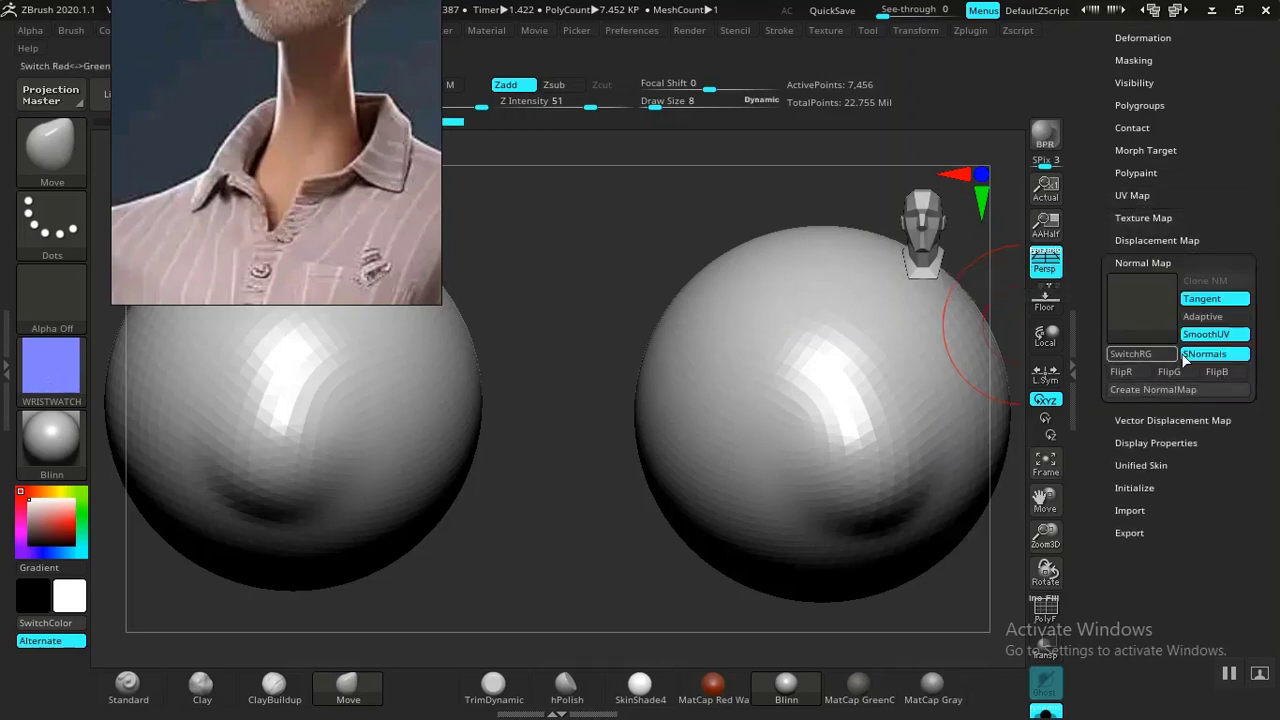
left_click(1163, 389)
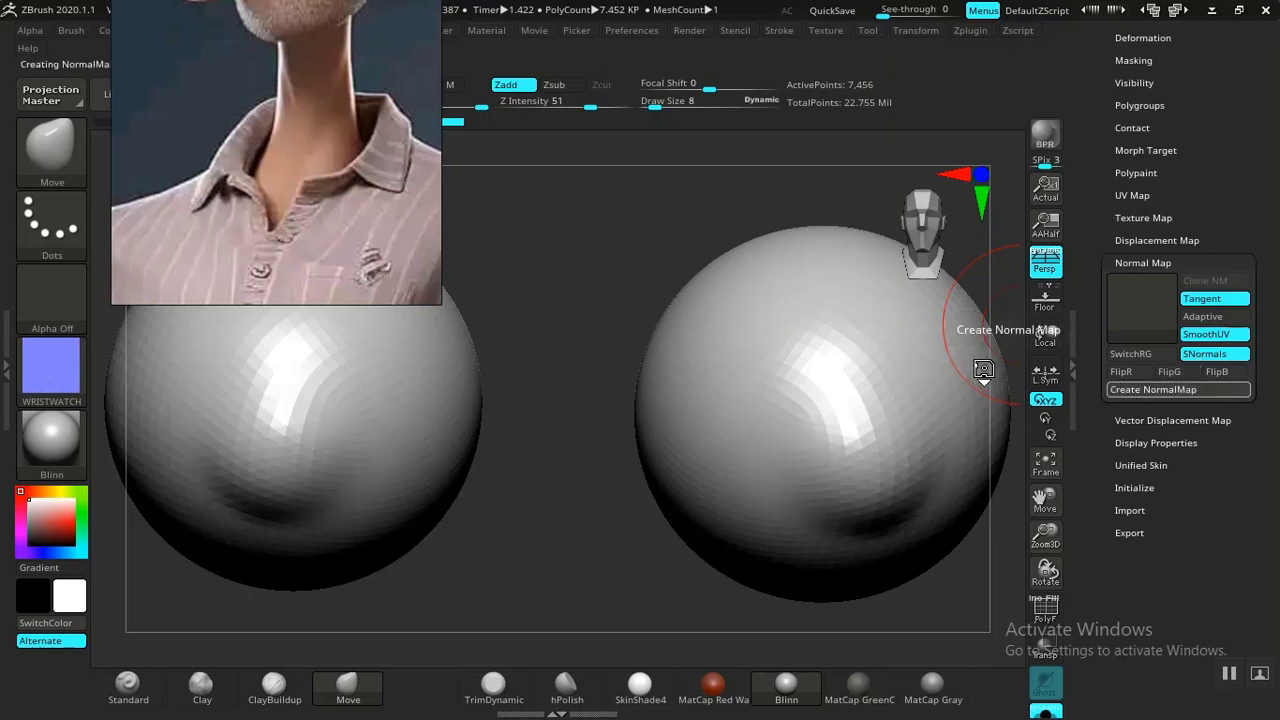
mouse_move(1142, 316)
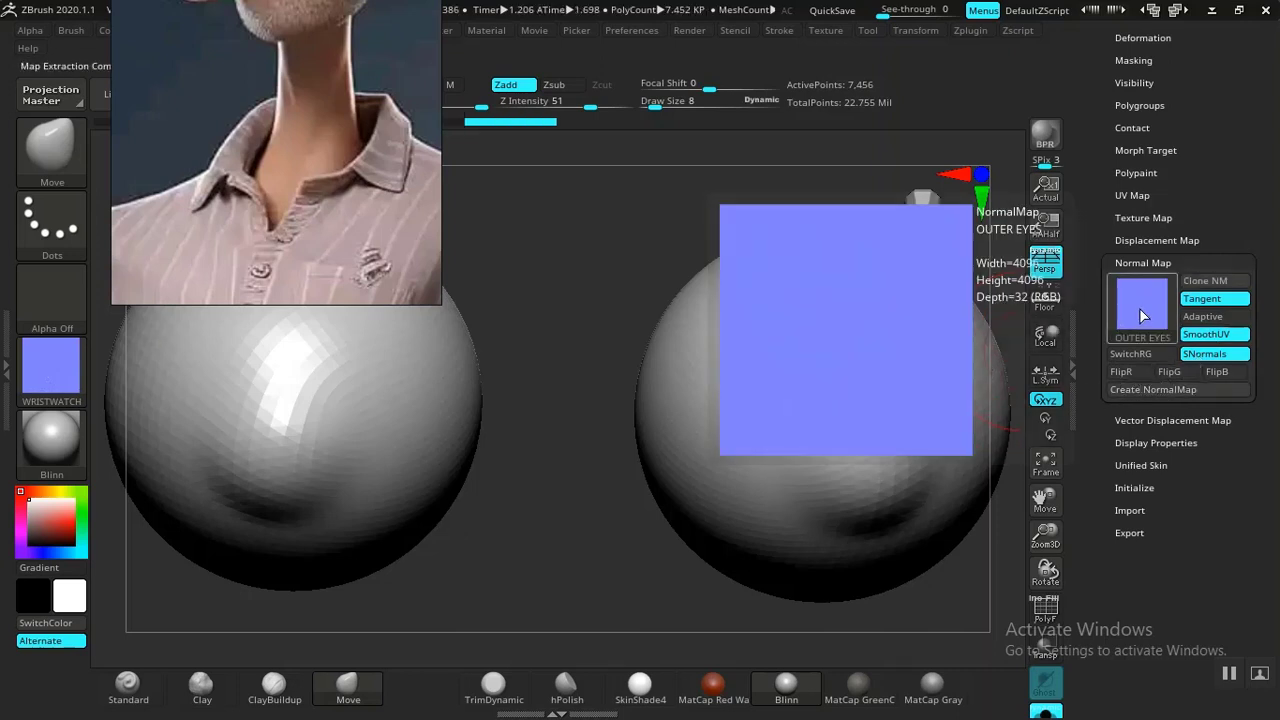
left_click(1201, 283)
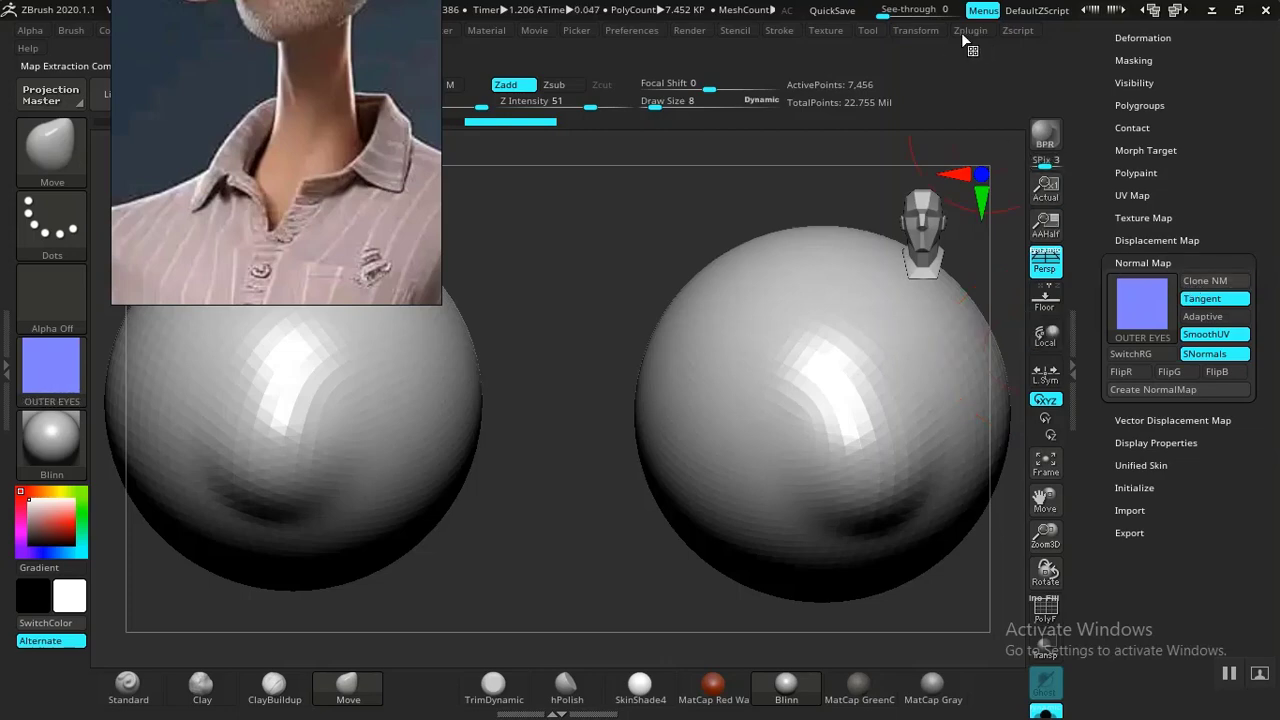
Export the OUTER EYES texture to the ZMAP folder as a PNG file named OUTER EYES.
left_click(828, 31)
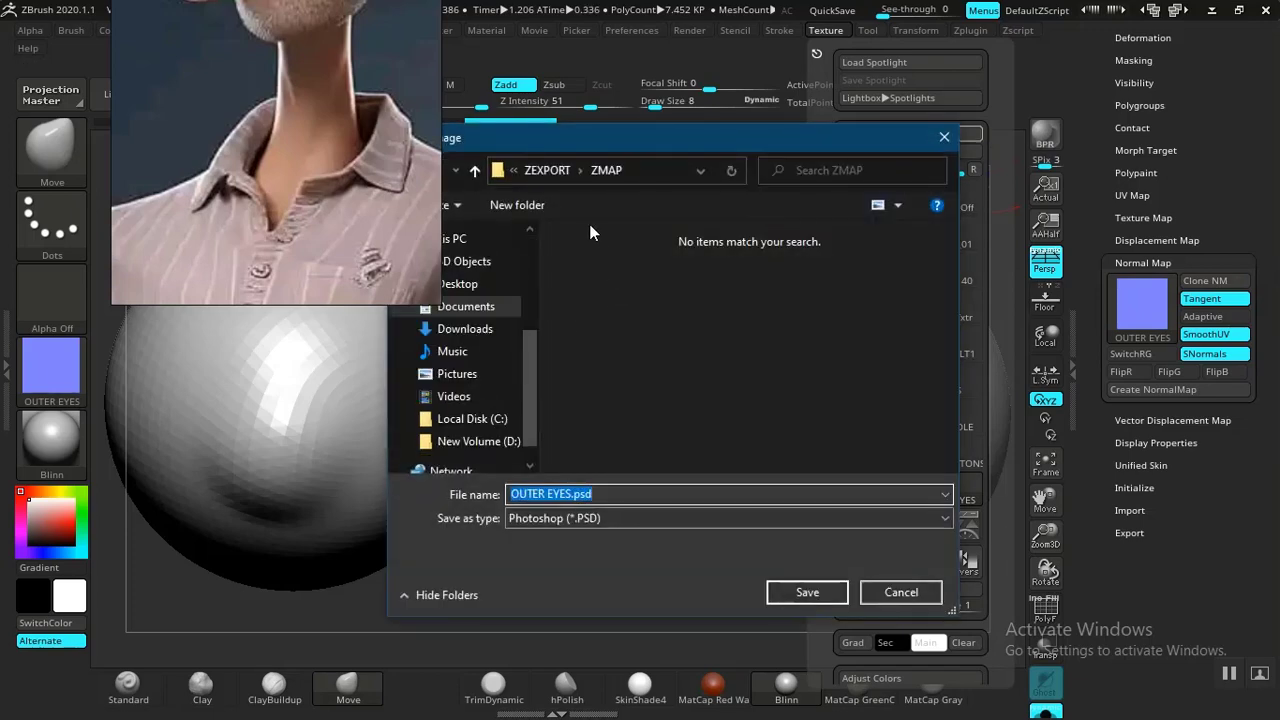
left_click(547, 517)
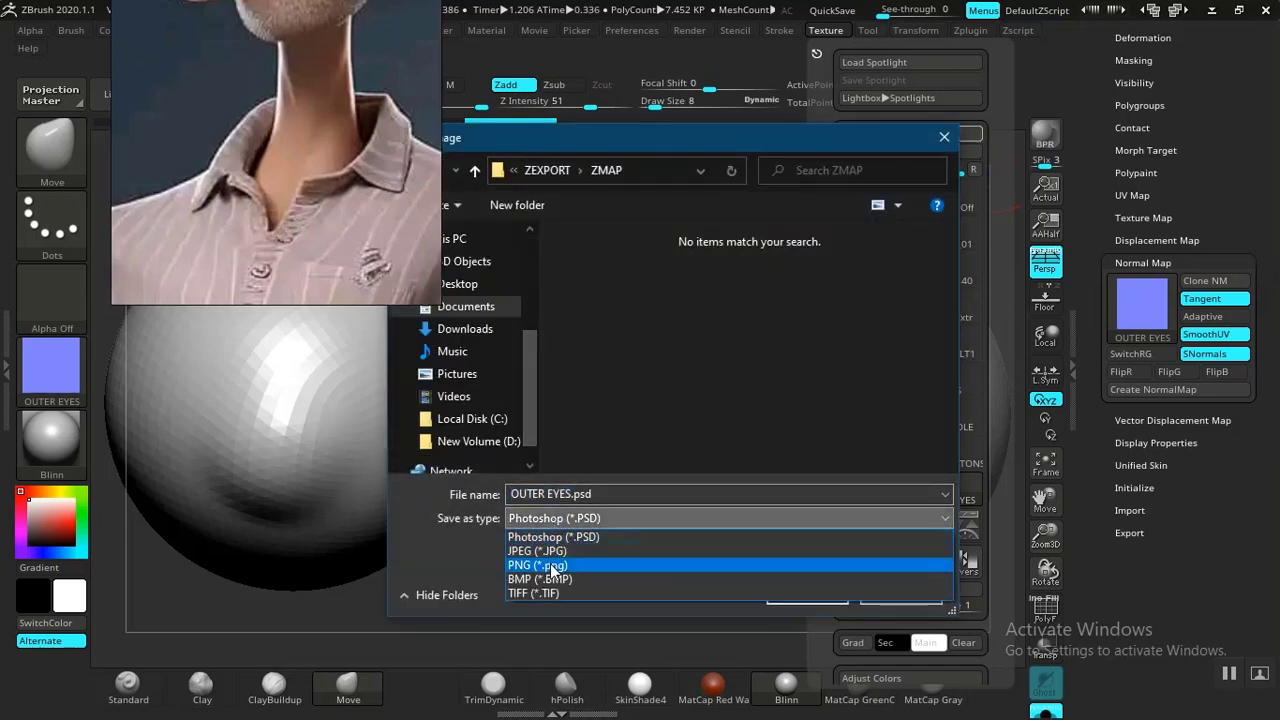
left_click(556, 561)
left_click(802, 593)
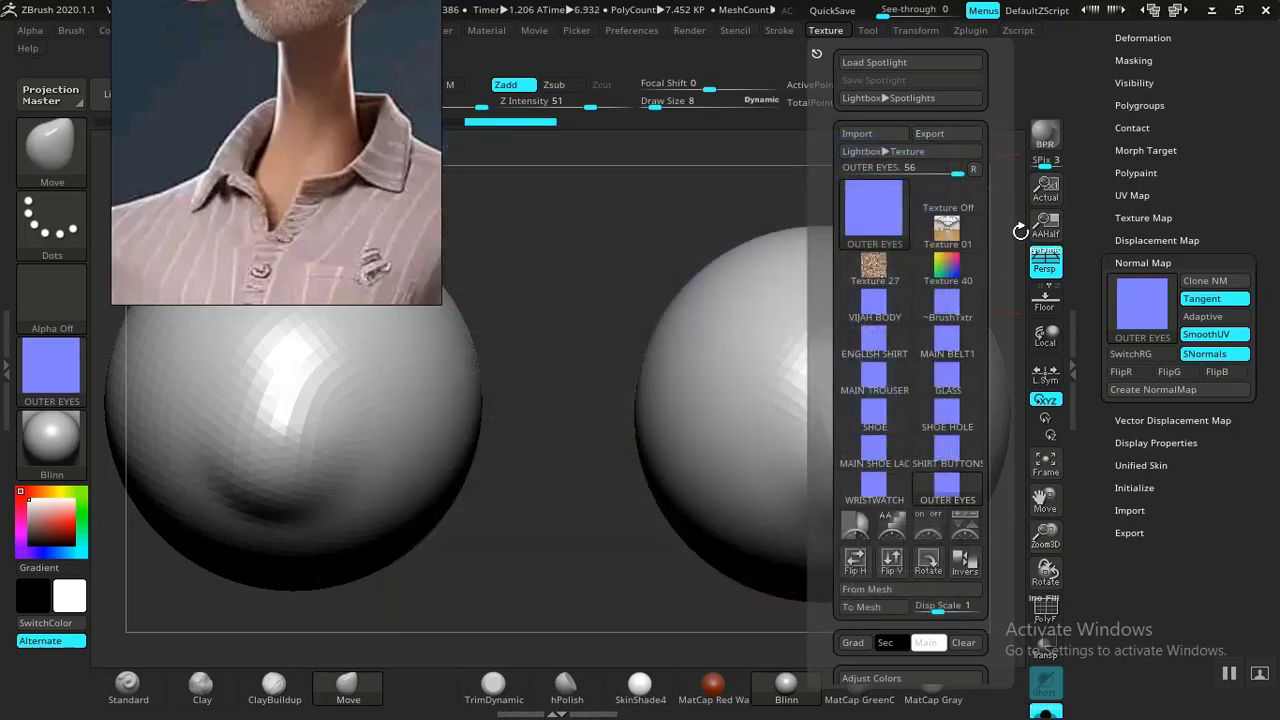
Make INNER EYES the active subtool and frame it in the canvas.
left_click_drag(1097, 196, 1080, 327)
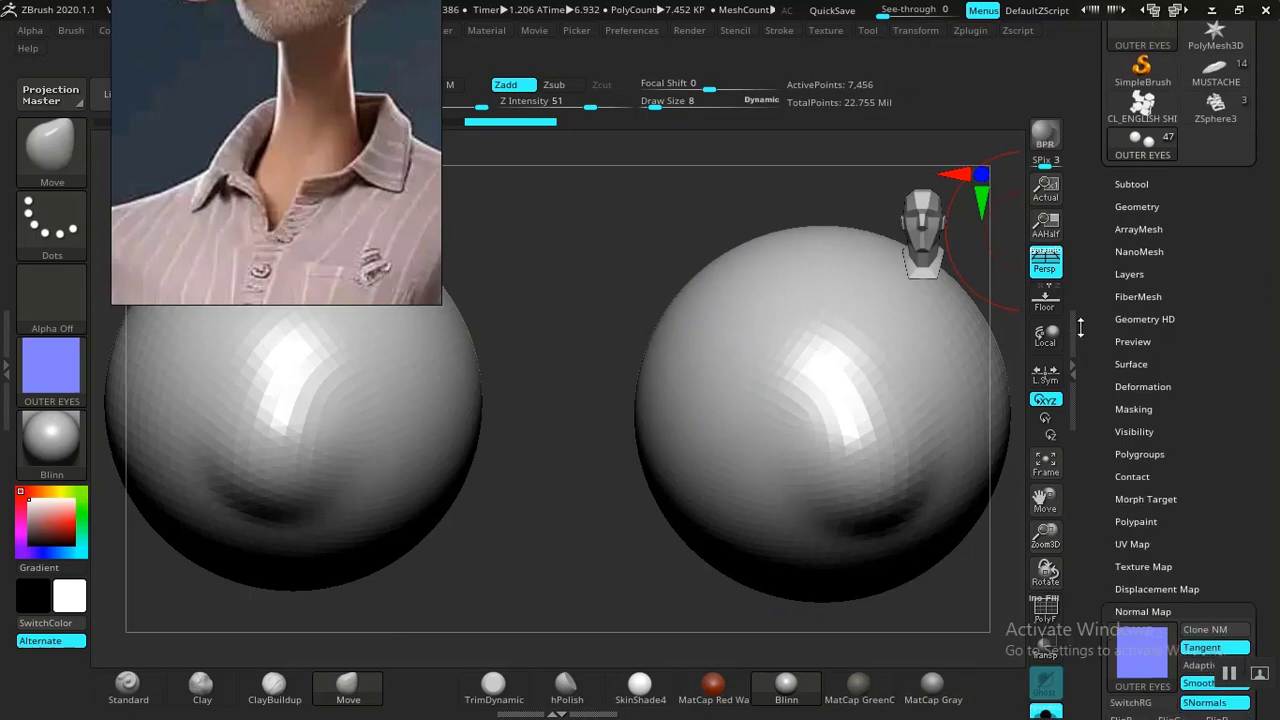
left_click(1132, 183)
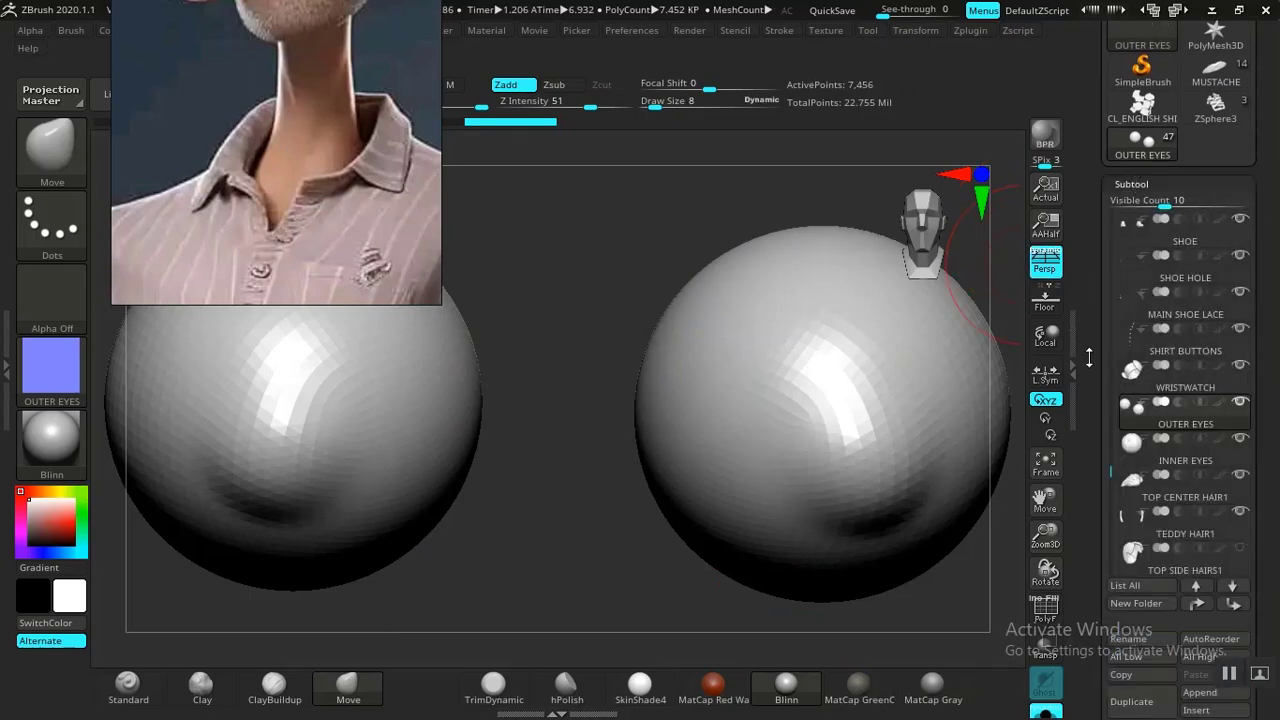
left_click_drag(1089, 337, 1090, 251)
key("Down")
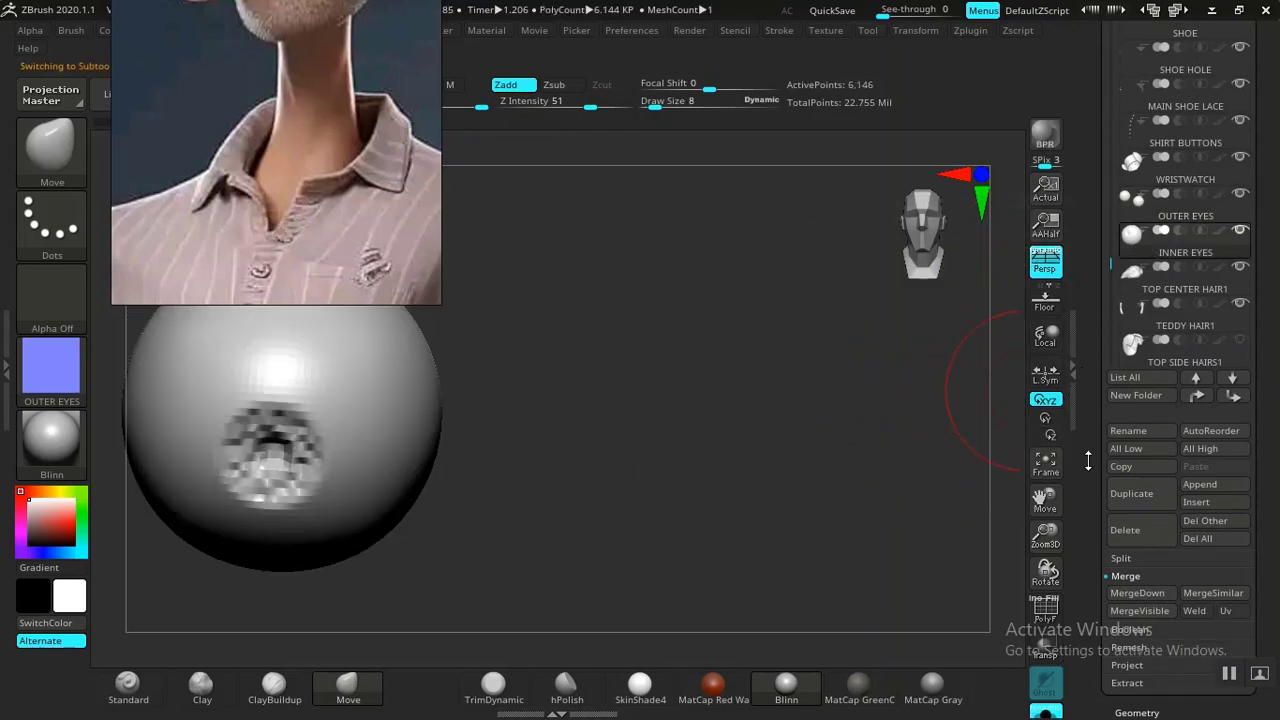
Set the UV map size of the INNER EYES subtool to 4096.
scroll(1092, 306, "down", 5)
scroll(1122, 400, "down", 6)
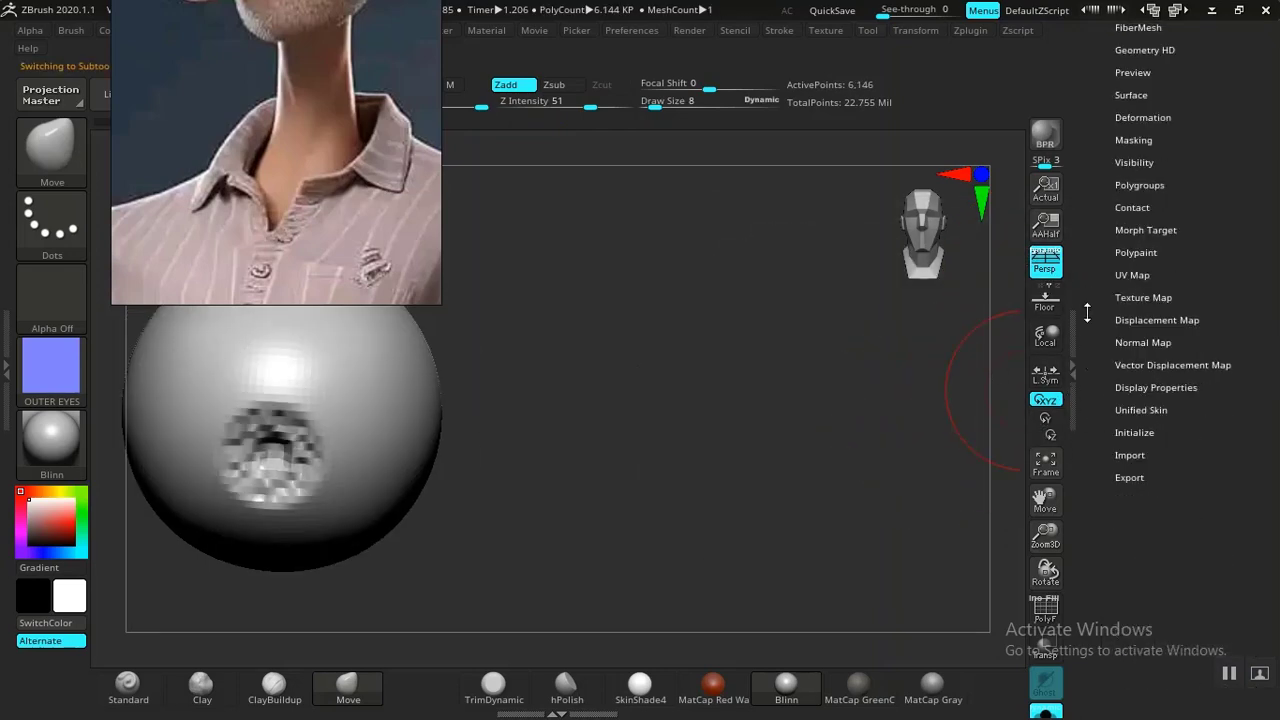
left_click(1128, 240)
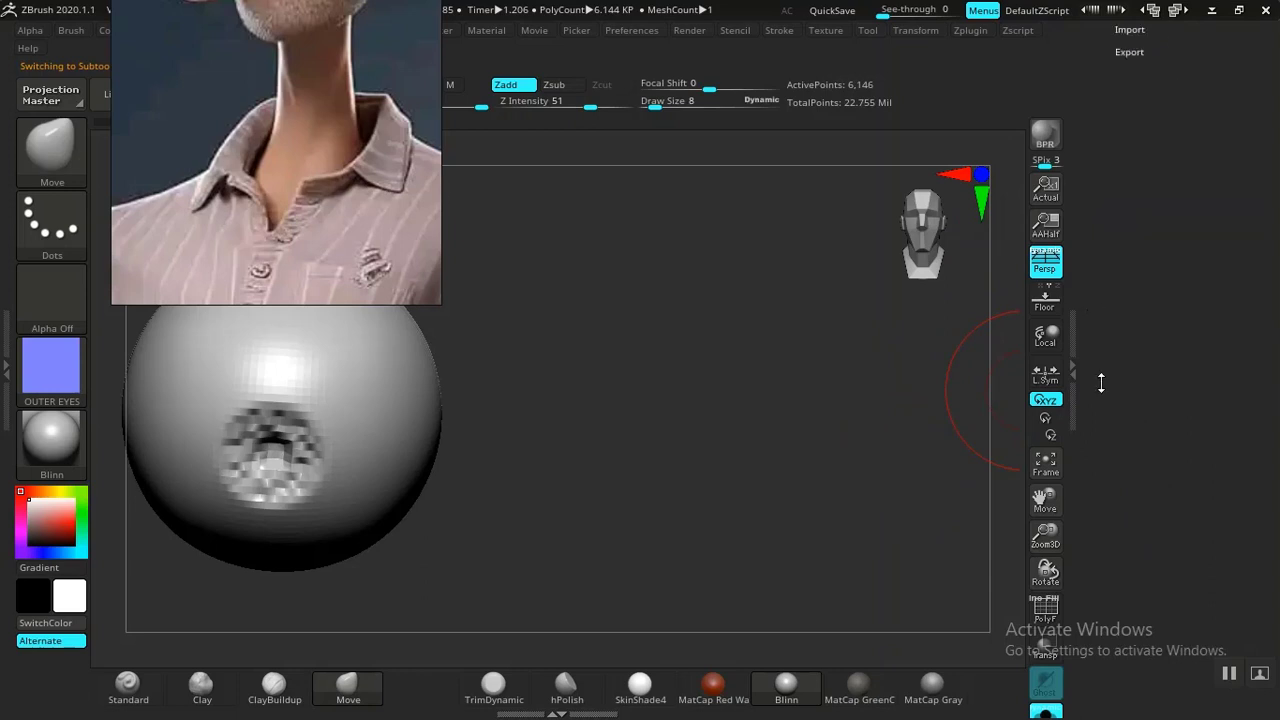
left_click_drag(1103, 383, 1105, 560)
left_click_drag(1094, 305, 1094, 402)
left_click(1230, 242)
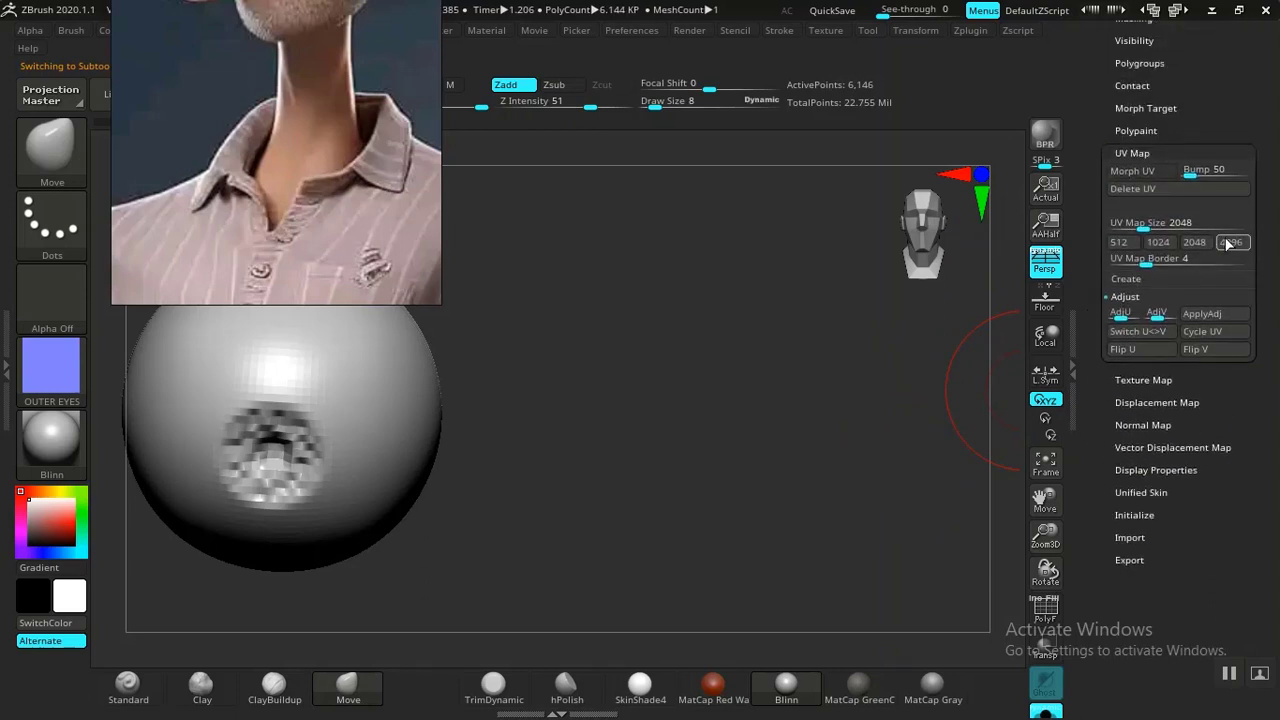
left_click(1152, 189)
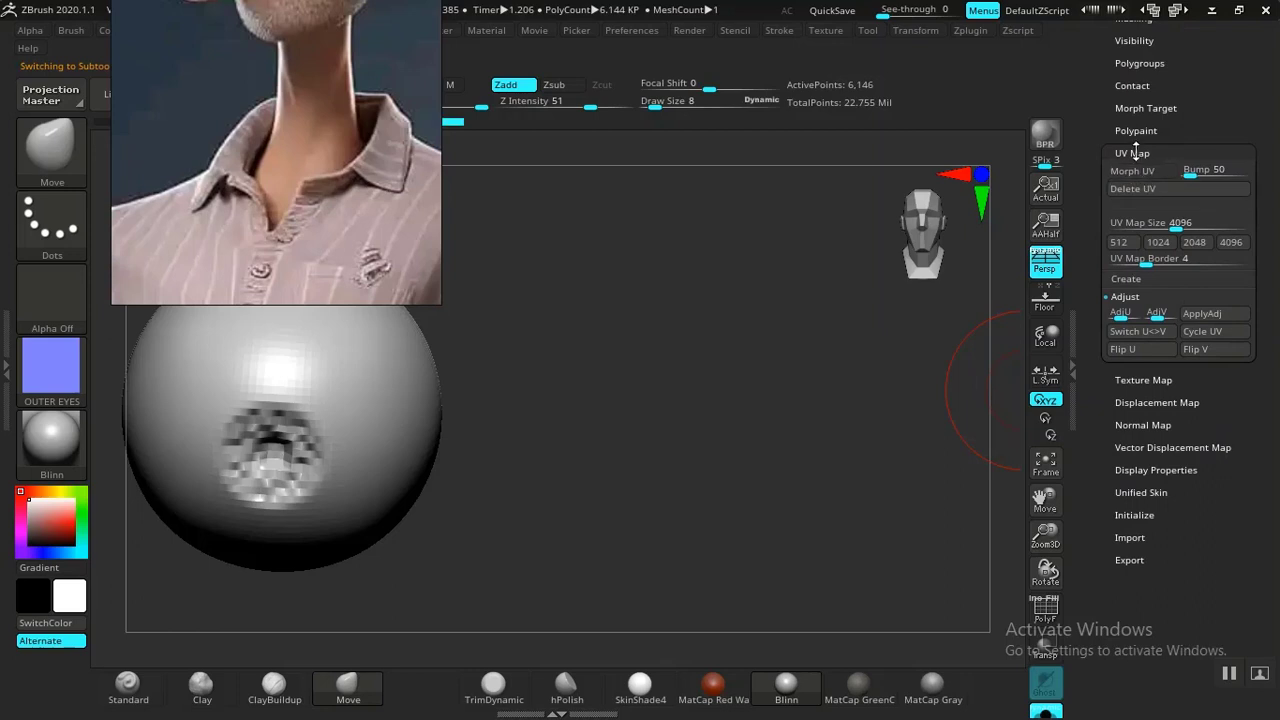
left_click(1132, 153)
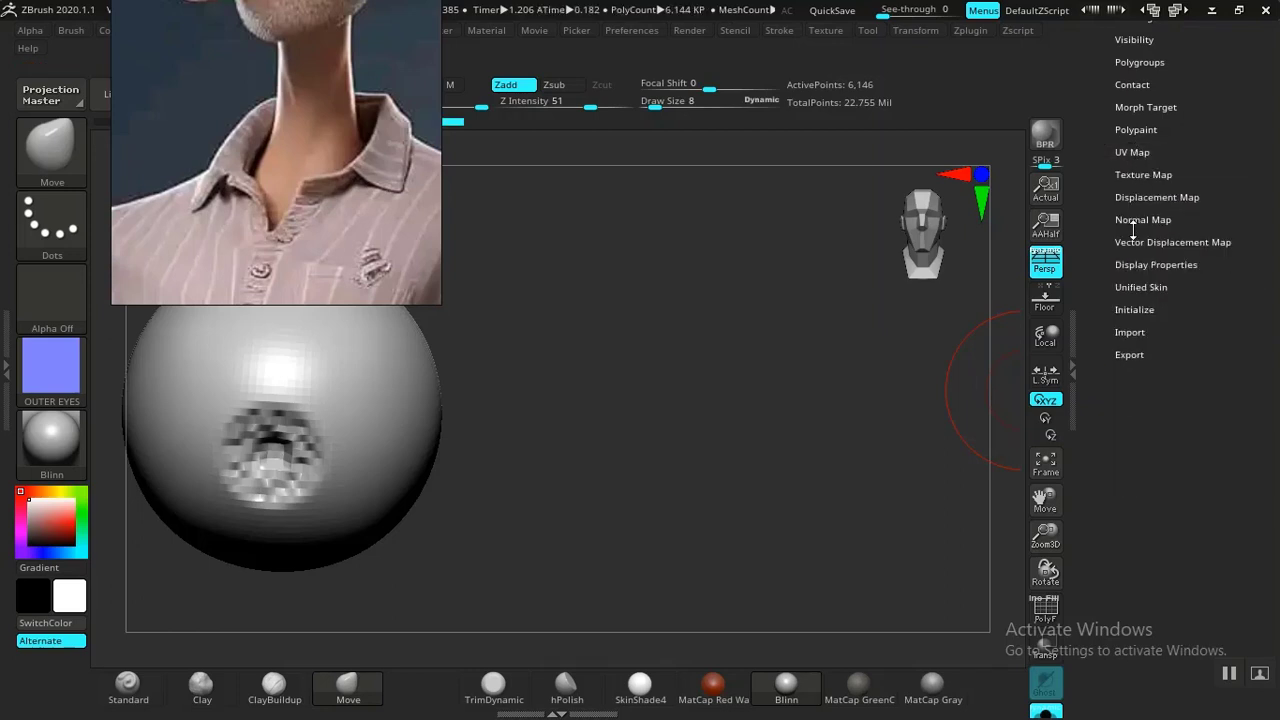
Create the tangent normal map for the INNER EYES subtool and preview the map.
left_click(1134, 220)
left_click(1153, 347)
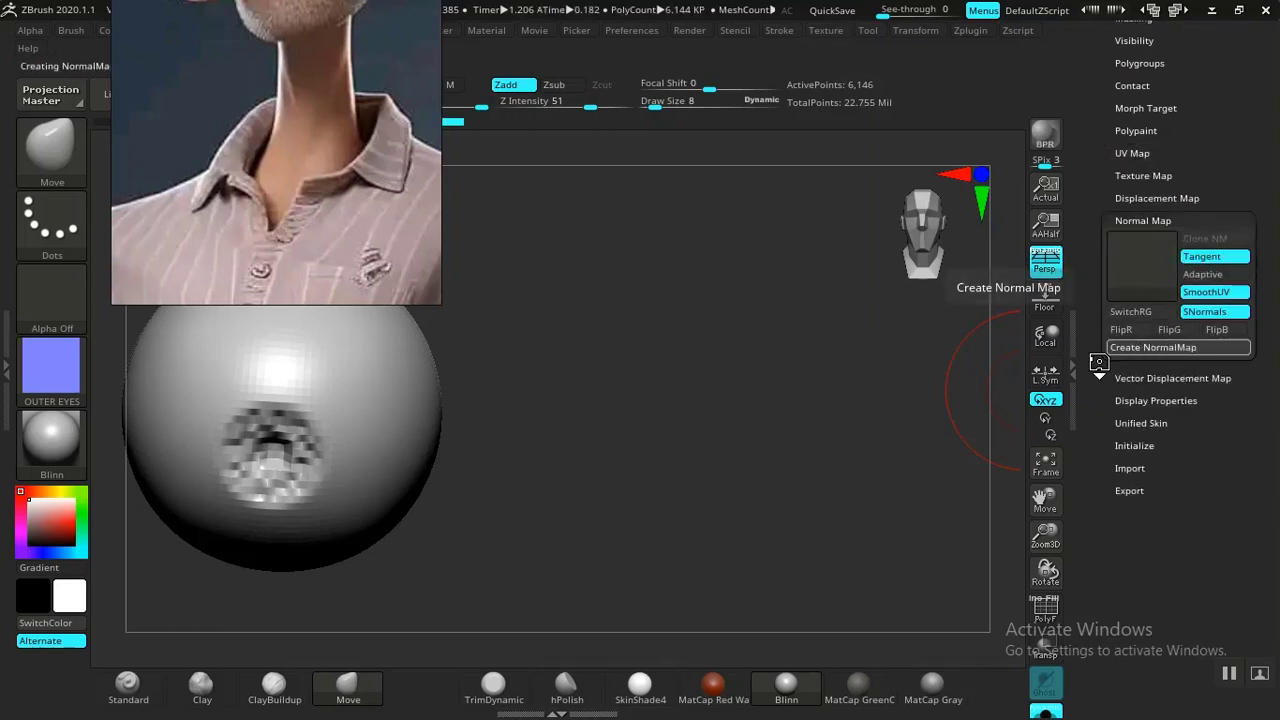
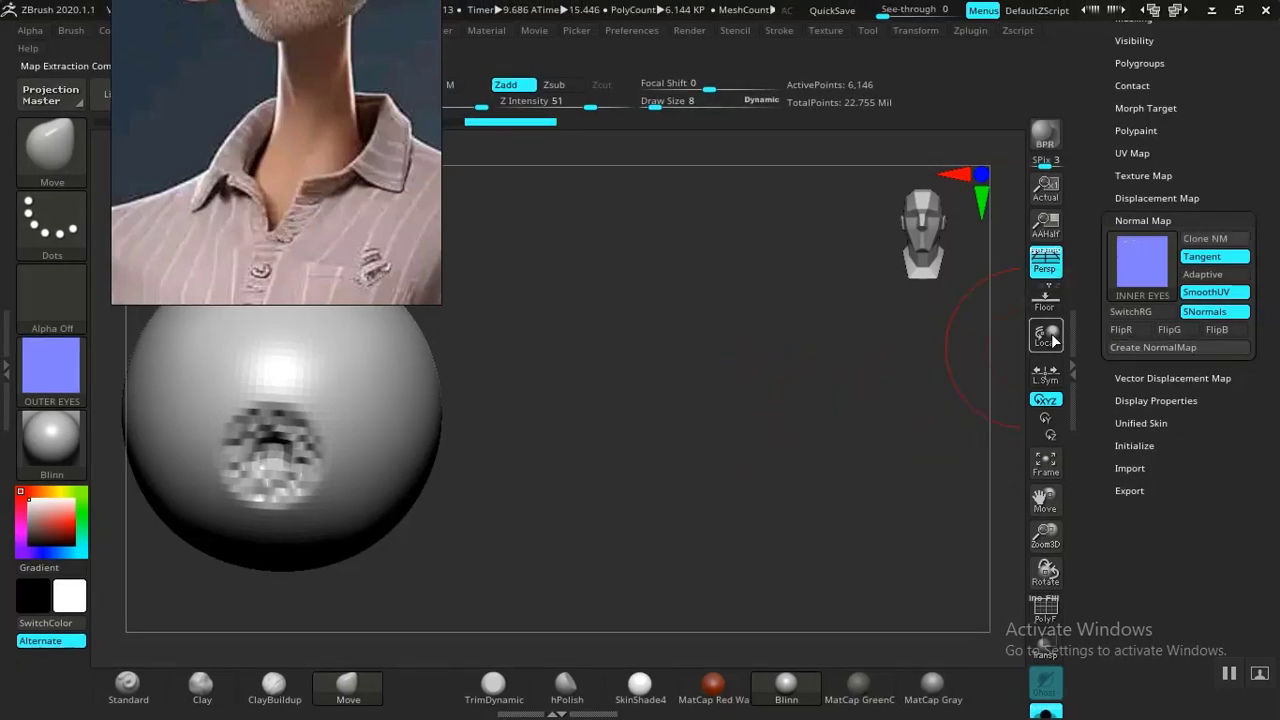
mouse_move(1136, 265)
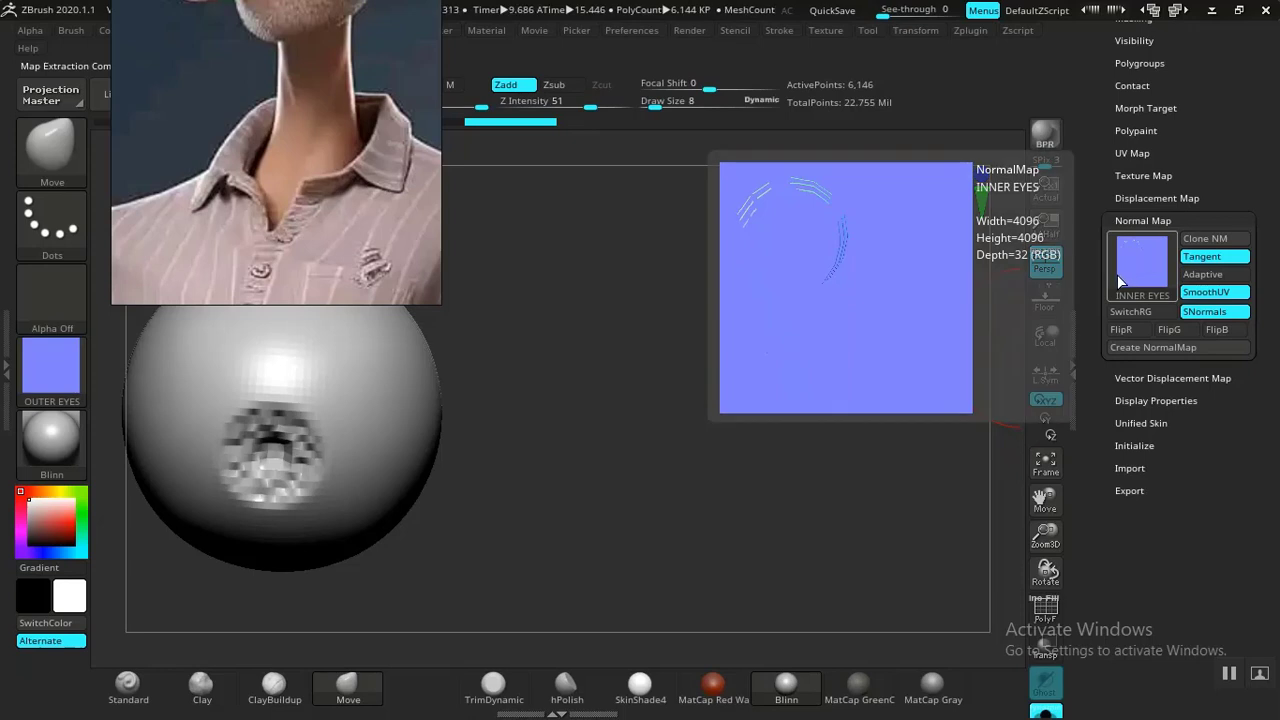
Clone the INNER EYES normal map as a texture and export it to the ZMAP folder as a PNG file named INNER EYES.
left_click(1203, 241)
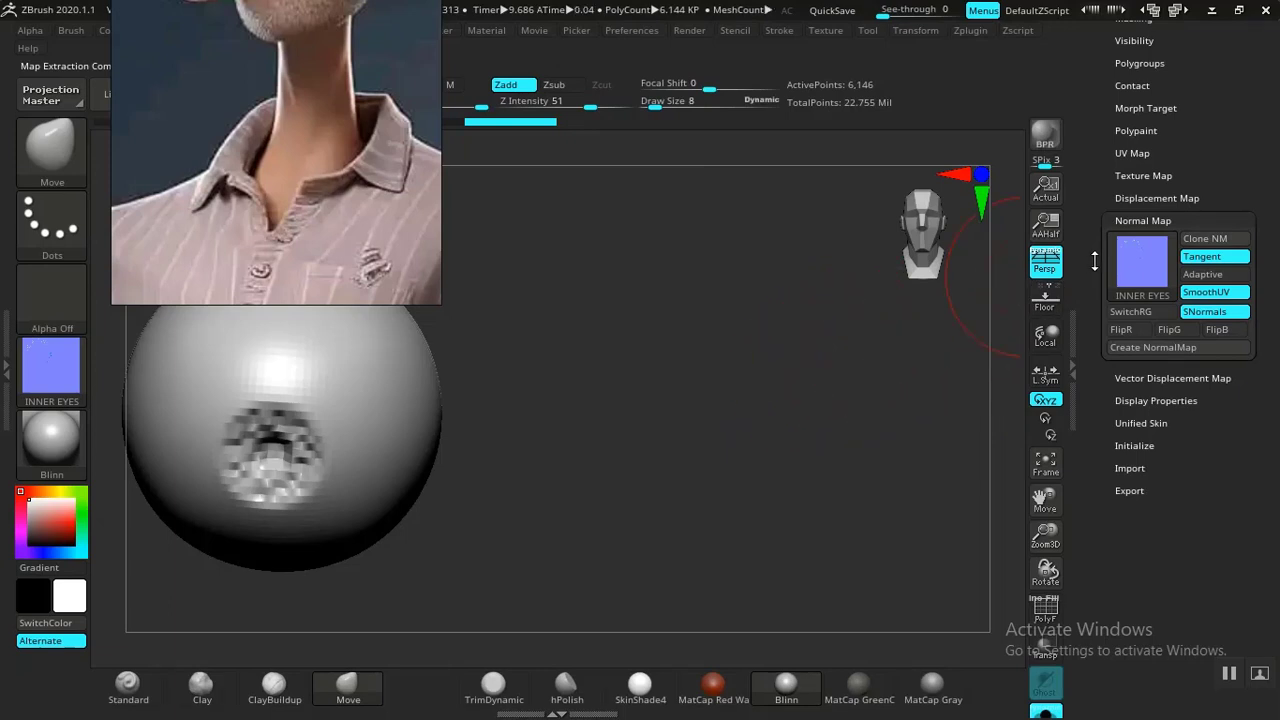
mouse_move(1155, 270)
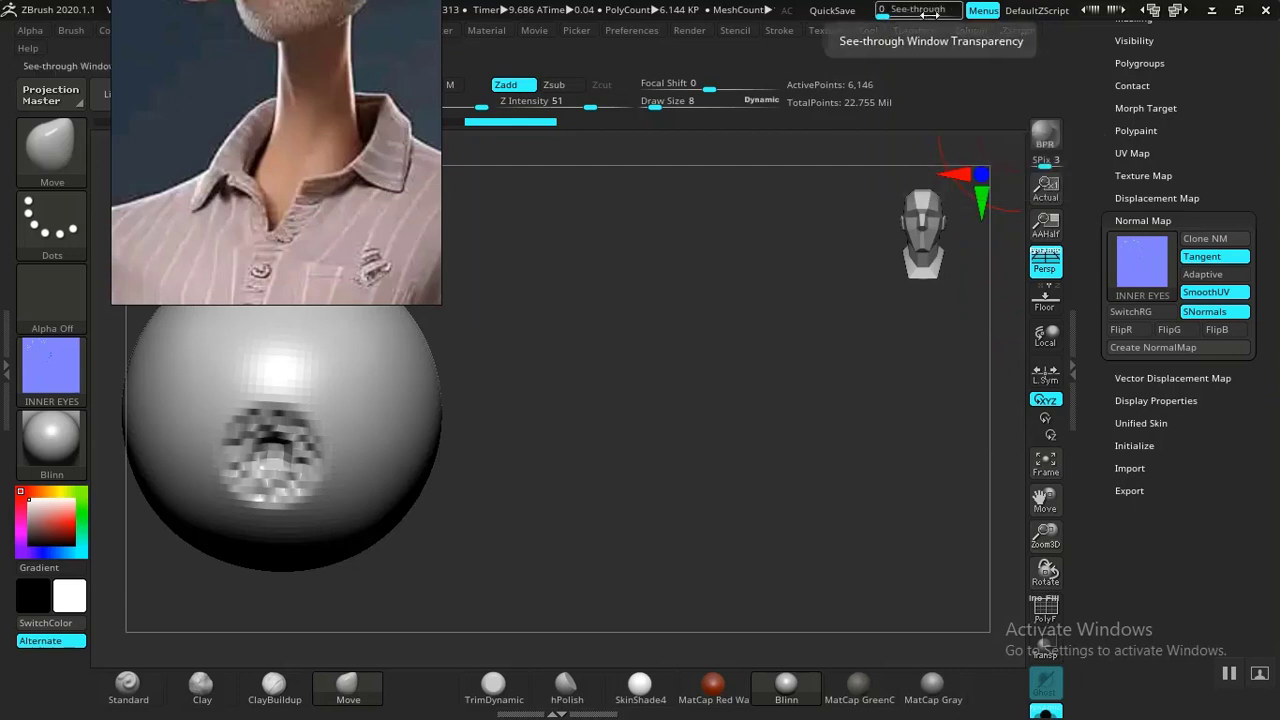
left_click(826, 30)
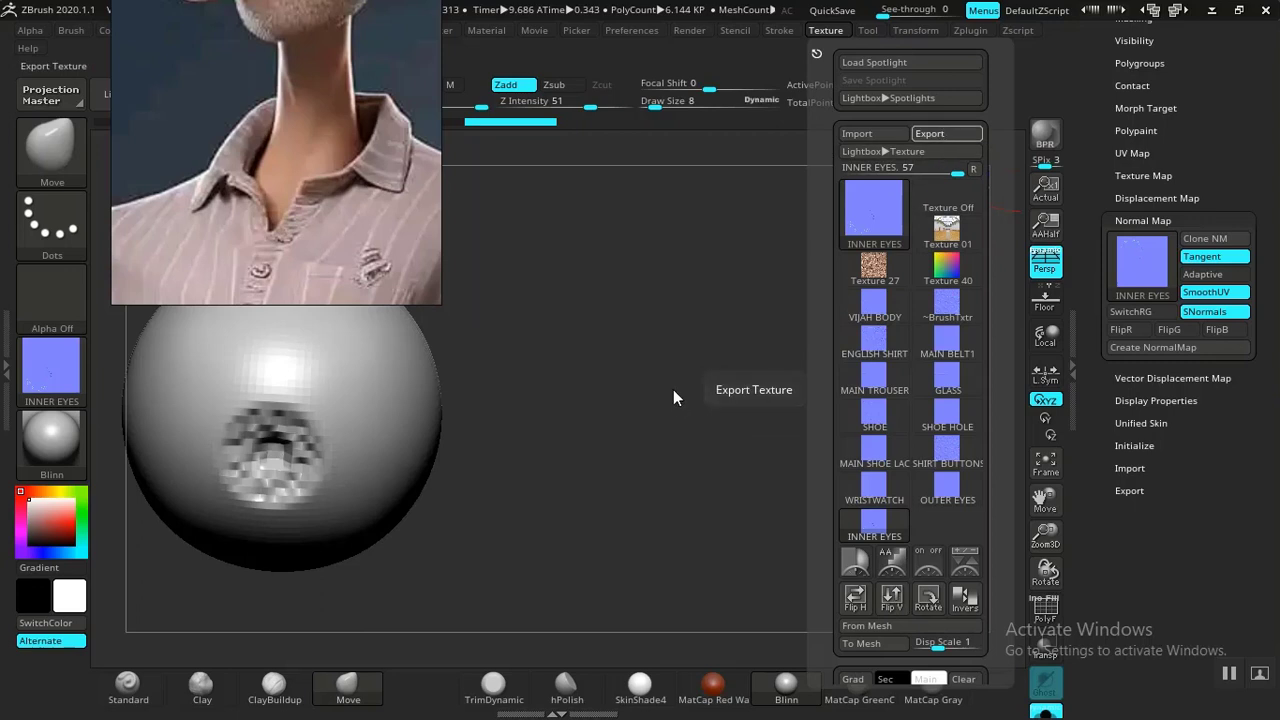
left_click(604, 522)
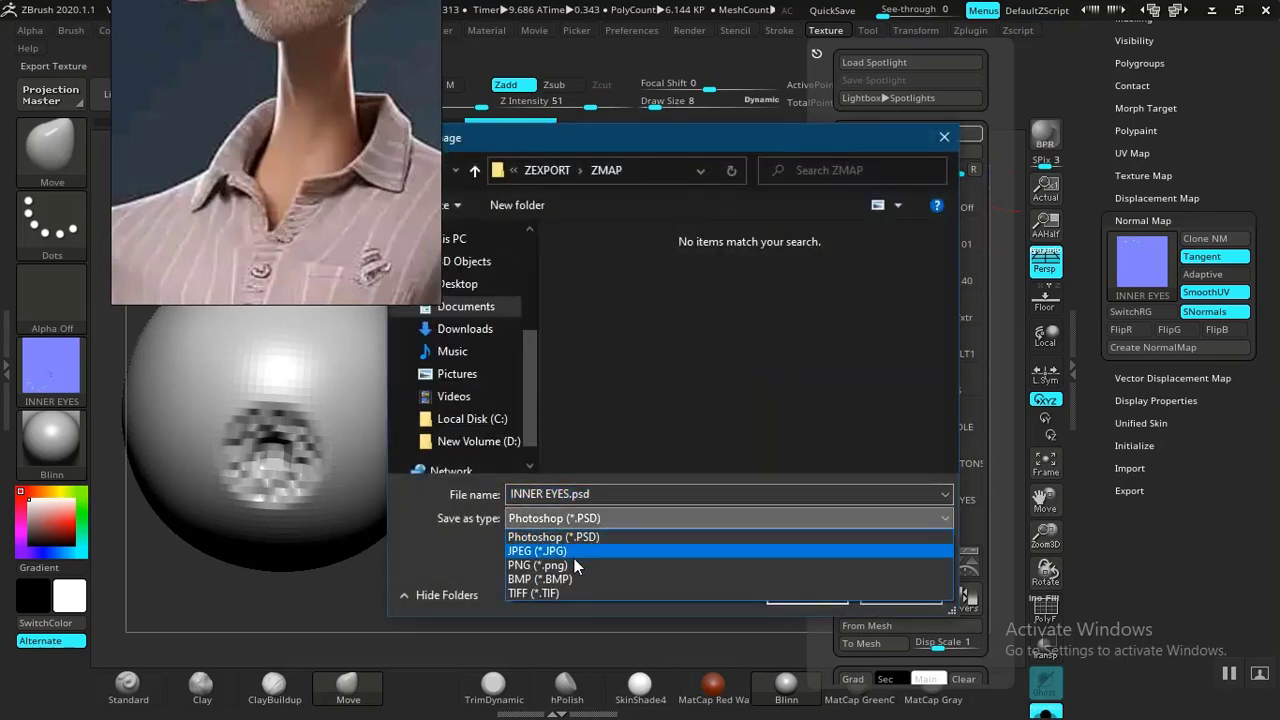
left_click(574, 565)
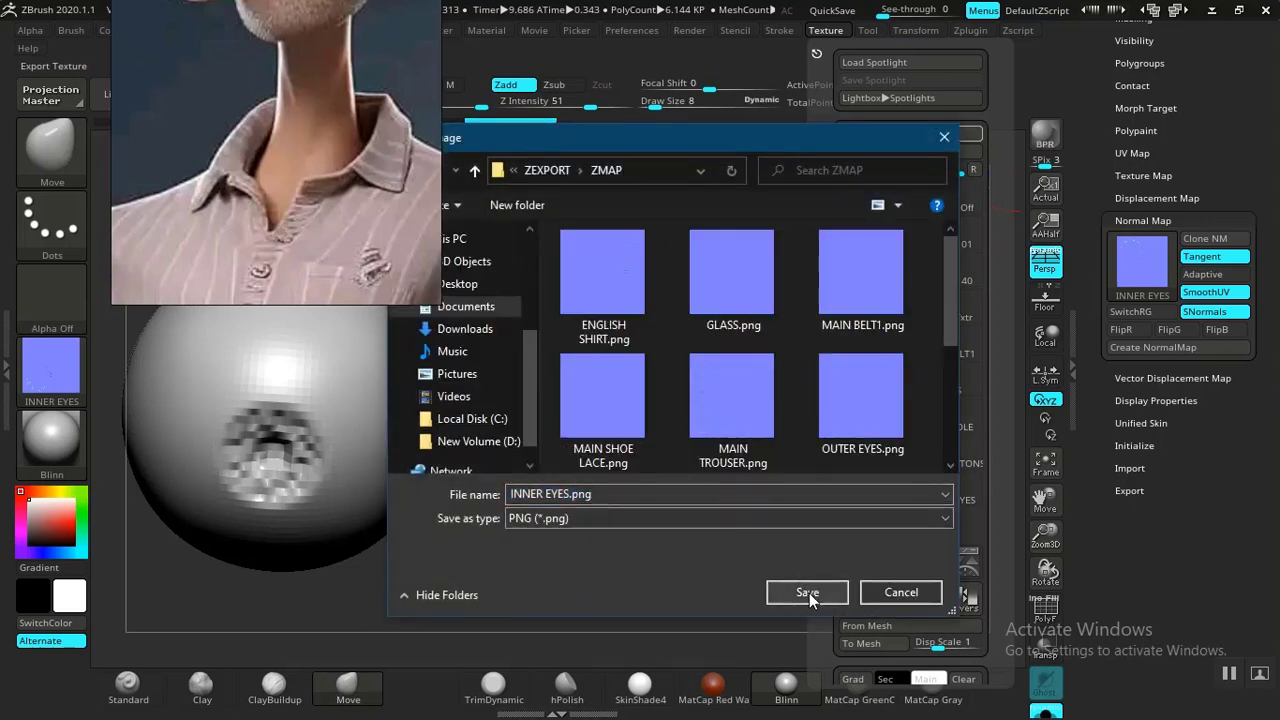
left_click(807, 593)
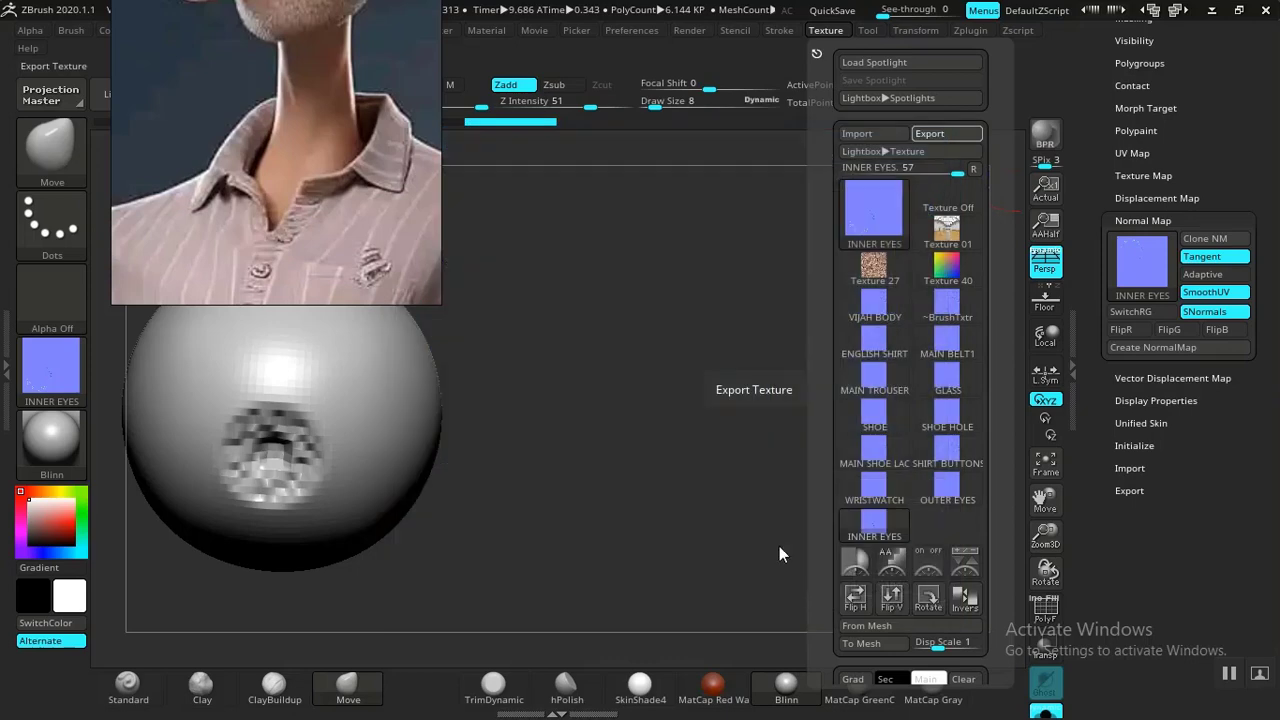
left_click(664, 428)
Open INNER EYES.png from the ZMAP folder in Photos and examine the exported normal map's details up close.
key("alt+Tab")
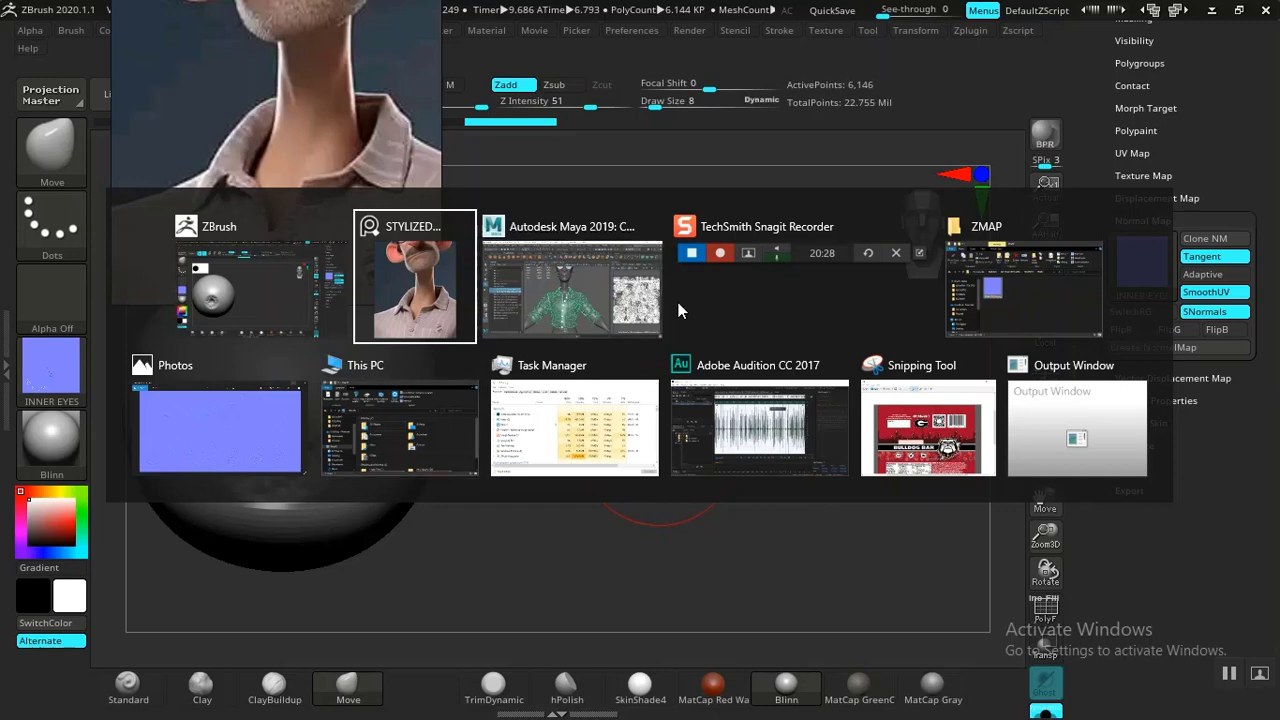
left_click(1022, 290)
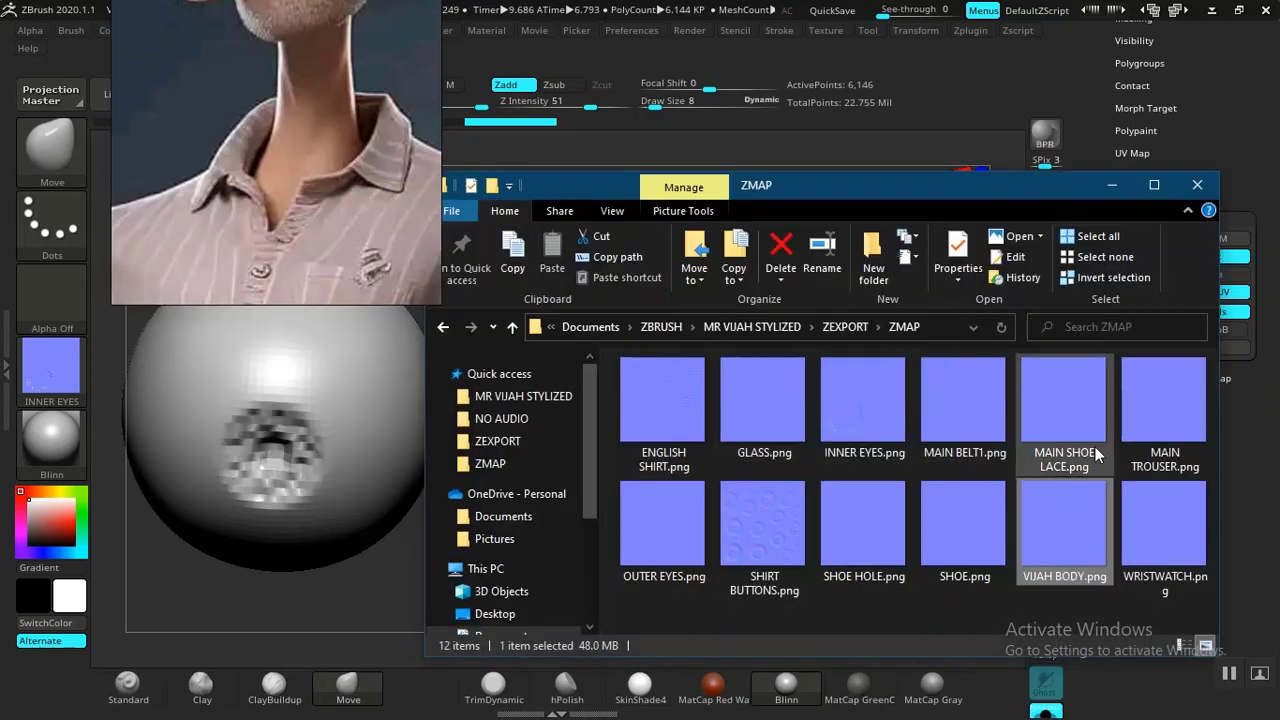
left_click(847, 416)
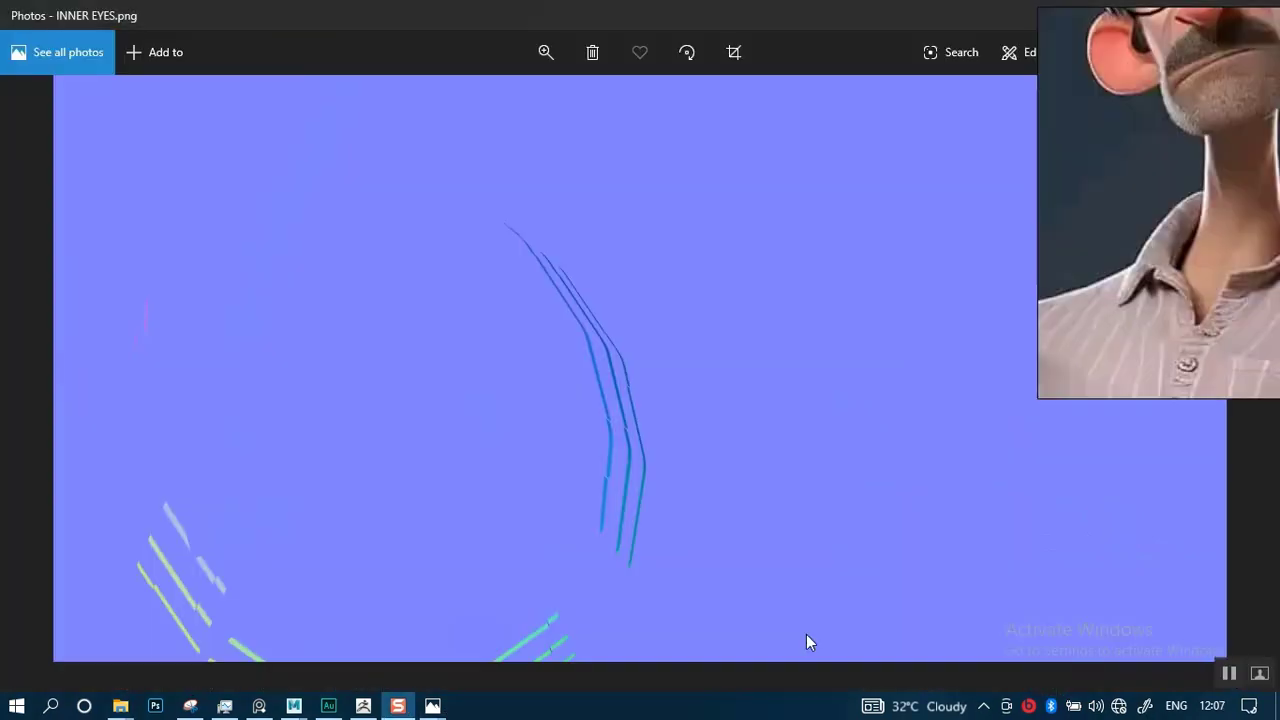
left_click_drag(502, 469, 507, 533)
left_click_drag(485, 461, 534, 553)
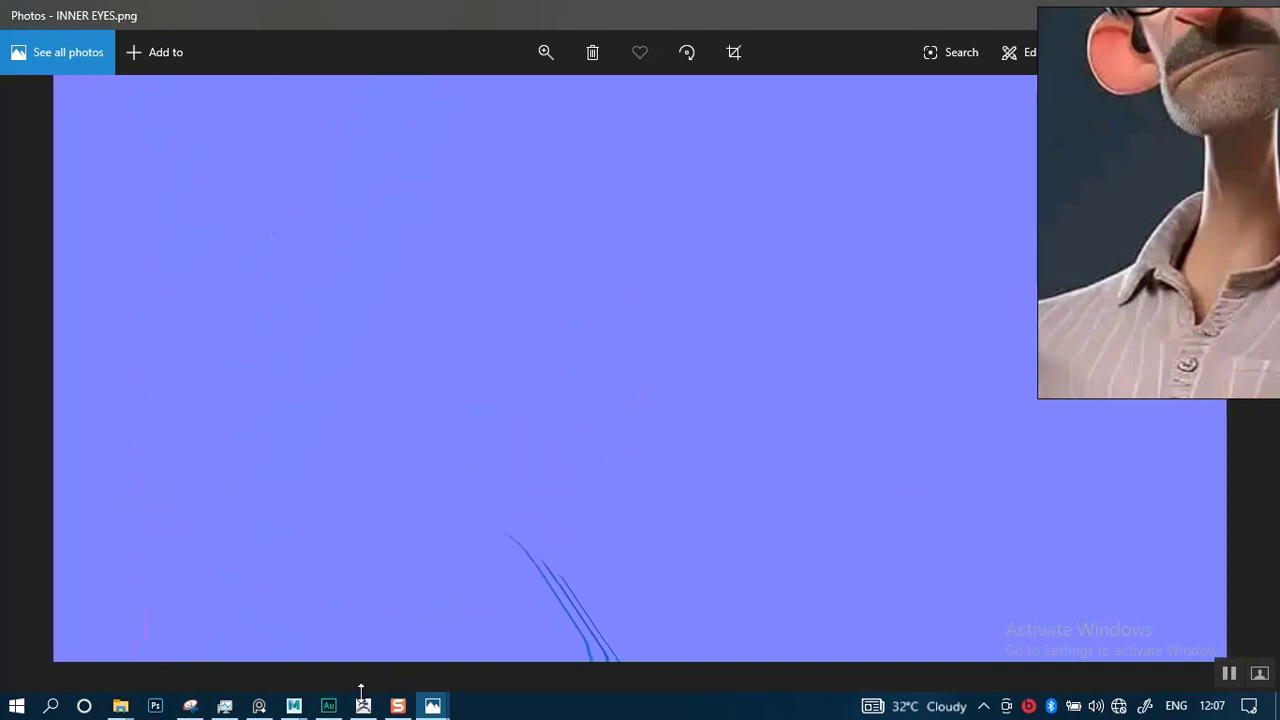
left_click_drag(444, 473, 508, 525)
left_click_drag(515, 450, 514, 484)
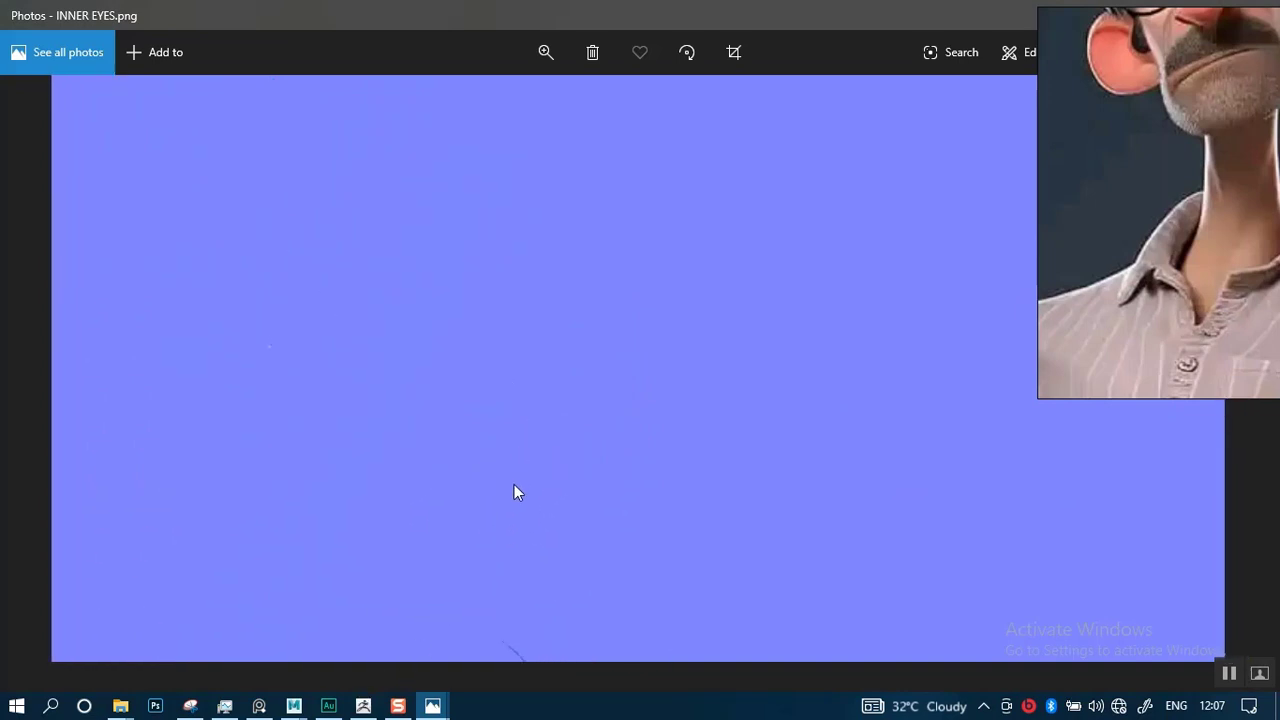
left_click(548, 46)
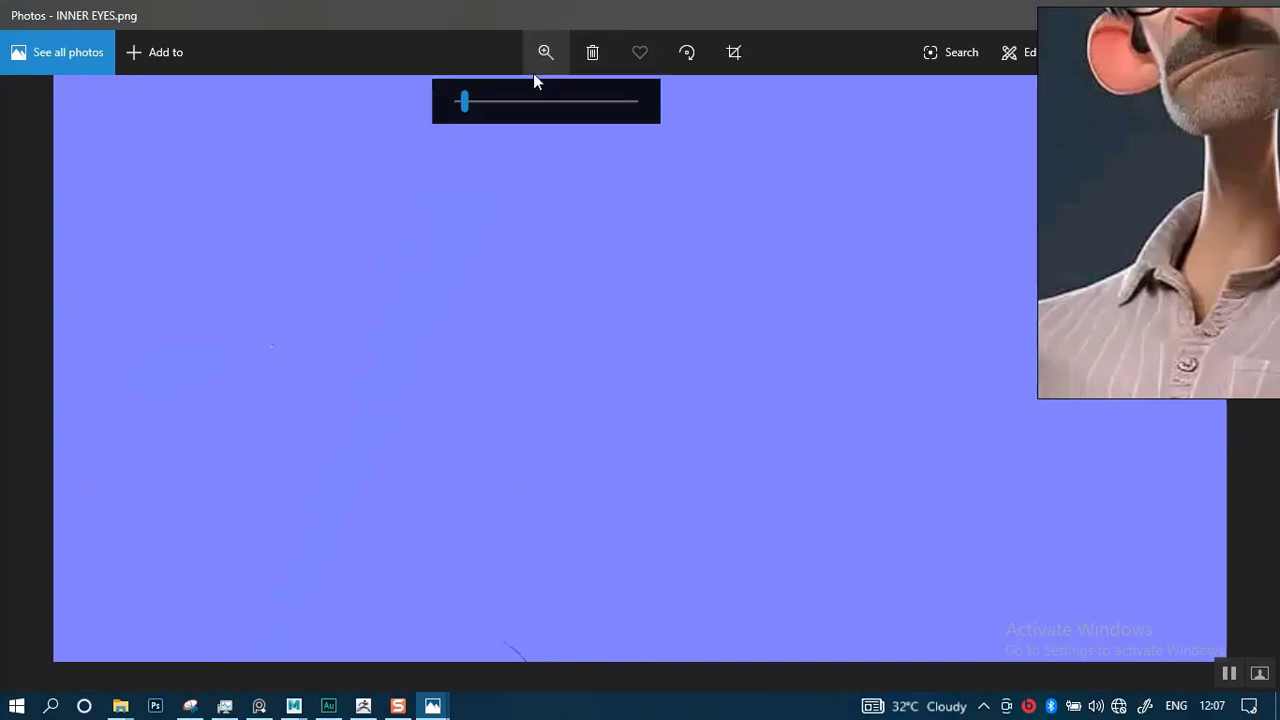
left_click_drag(486, 104, 503, 101)
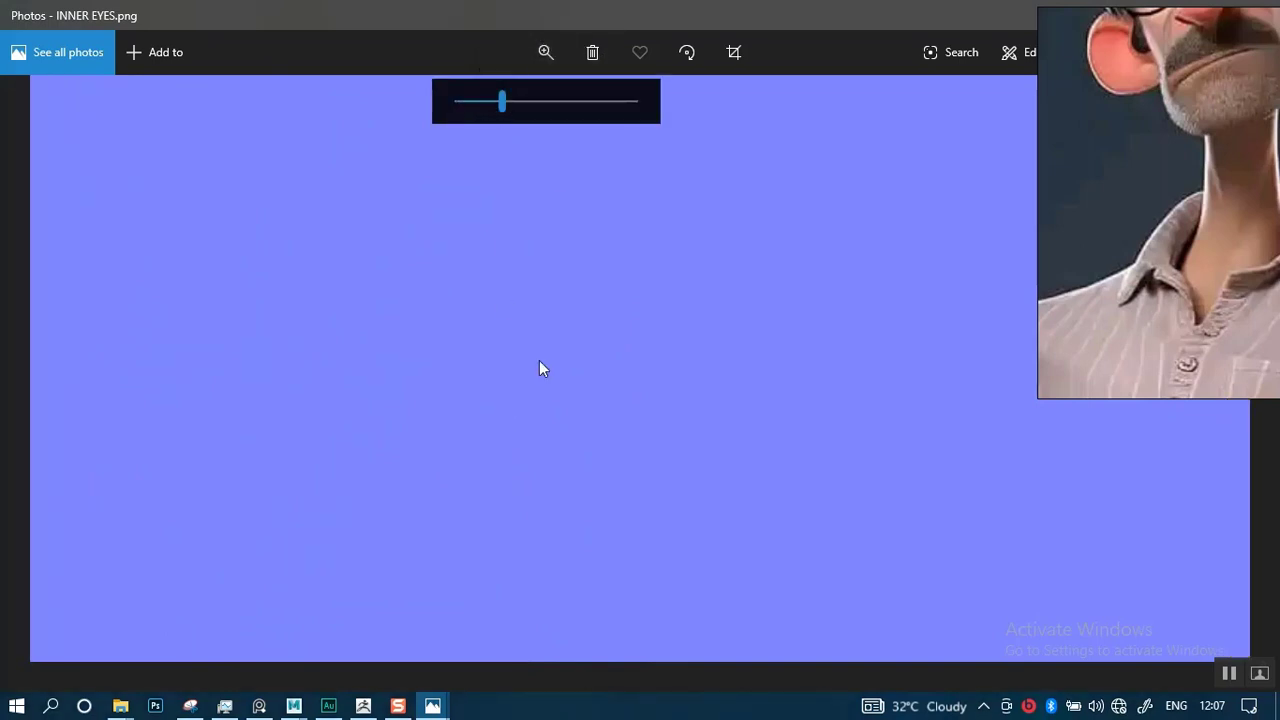
mouse_move(604, 500)
left_mouse_down()
mouse_move(671, 423)
mouse_move(678, 388)
mouse_move(752, 401)
left_mouse_up()
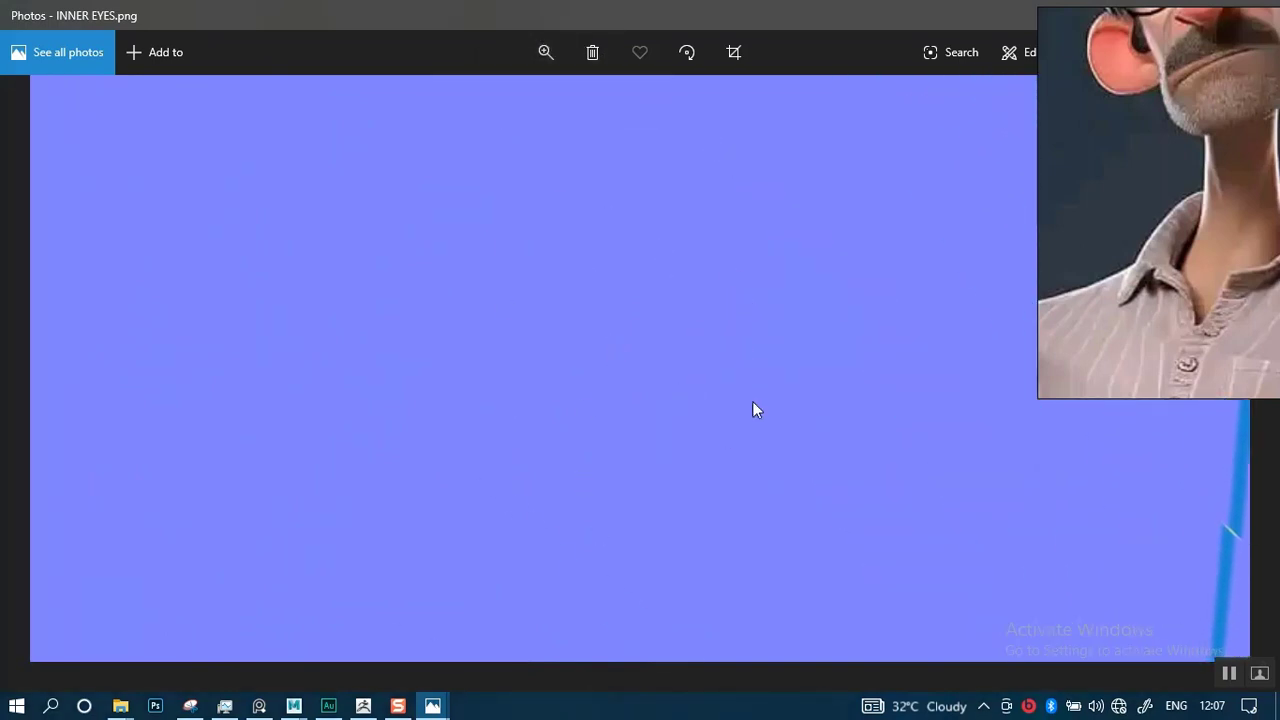
mouse_move(576, 465)
left_mouse_down()
mouse_move(551, 397)
mouse_move(663, 354)
mouse_move(734, 400)
mouse_move(634, 443)
left_mouse_up()
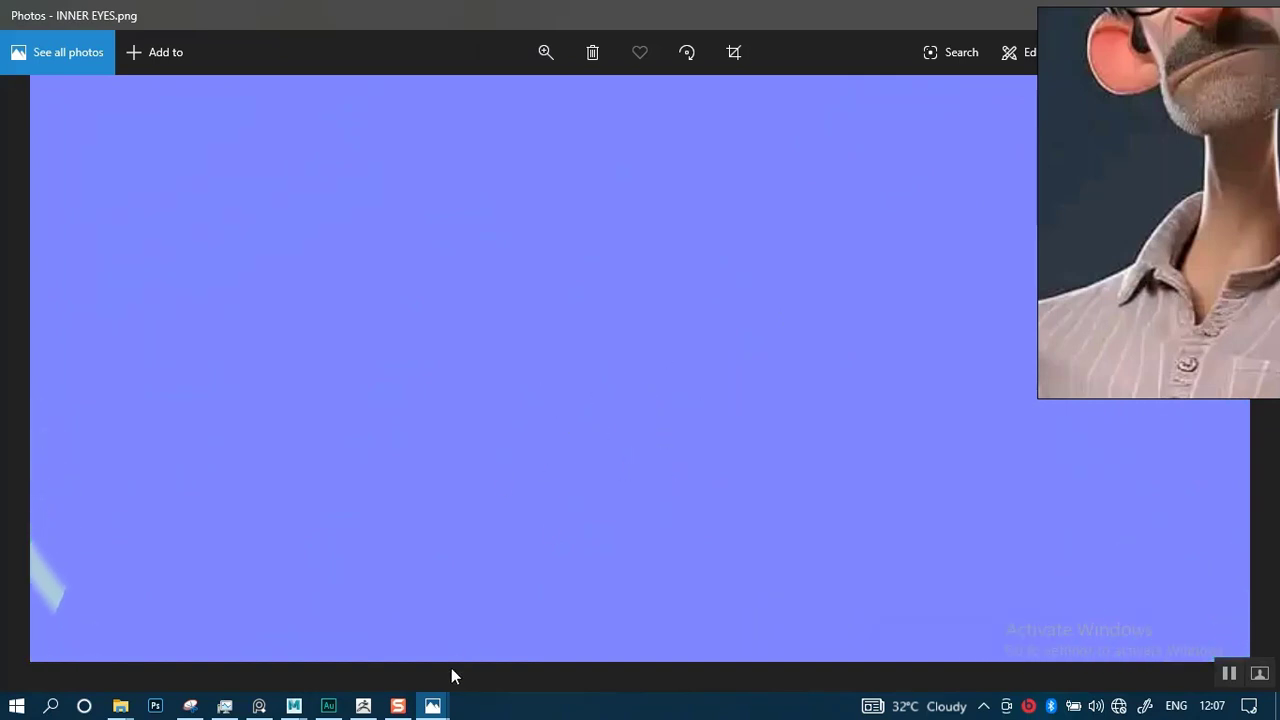
Switch back to ZBrush and raise the INNER EYES subtool to subdivision level 6.
left_click(368, 686)
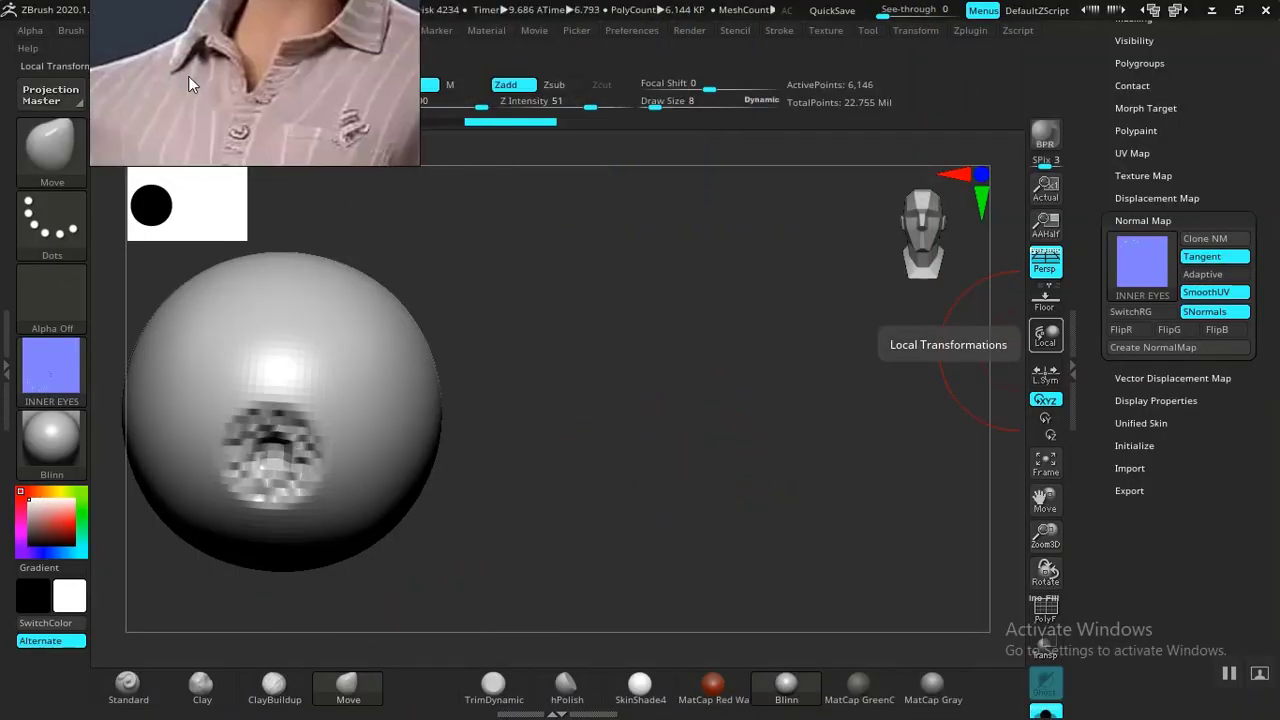
left_click_drag(674, 297, 668, 286)
left_click_drag(668, 358, 829, 397, "alt")
key("ctrl+d")
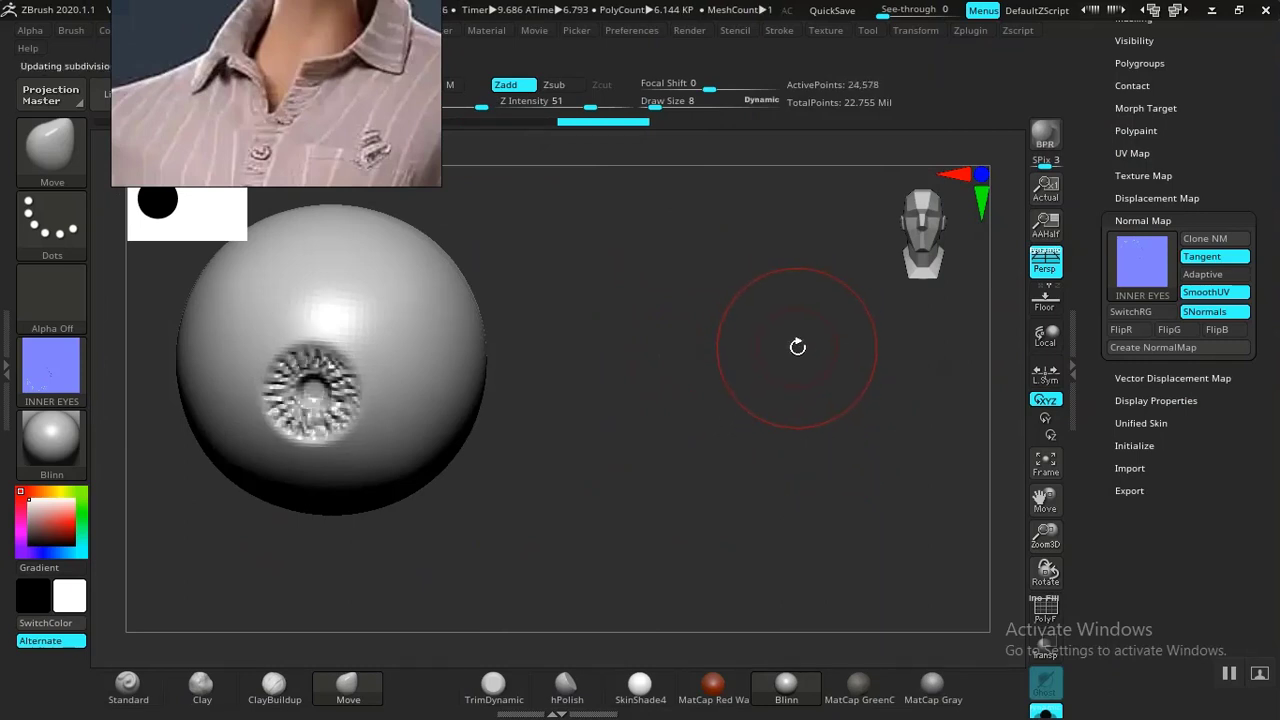
scroll(1121, 262, "up", 10)
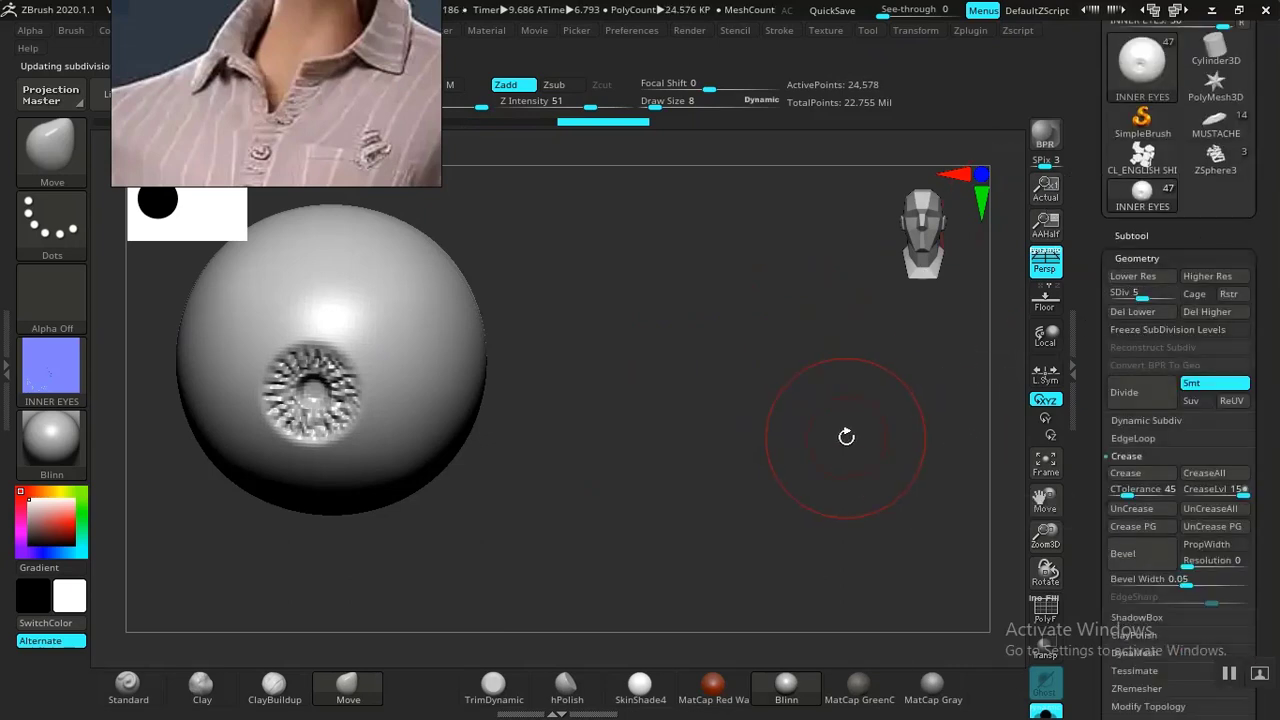
key("d")
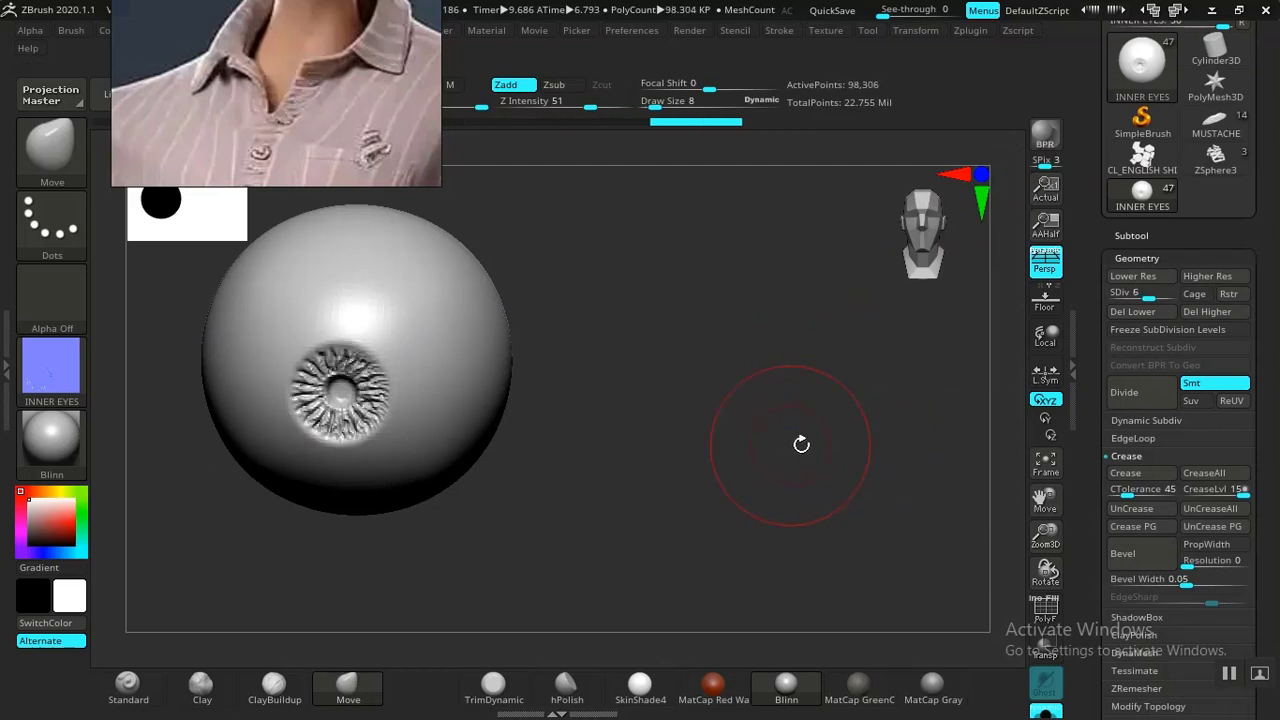
Create the tangent normal map for the INNER EYES subtool again at this subdivision level and preview it.
left_click_drag(1091, 491, 1104, 358)
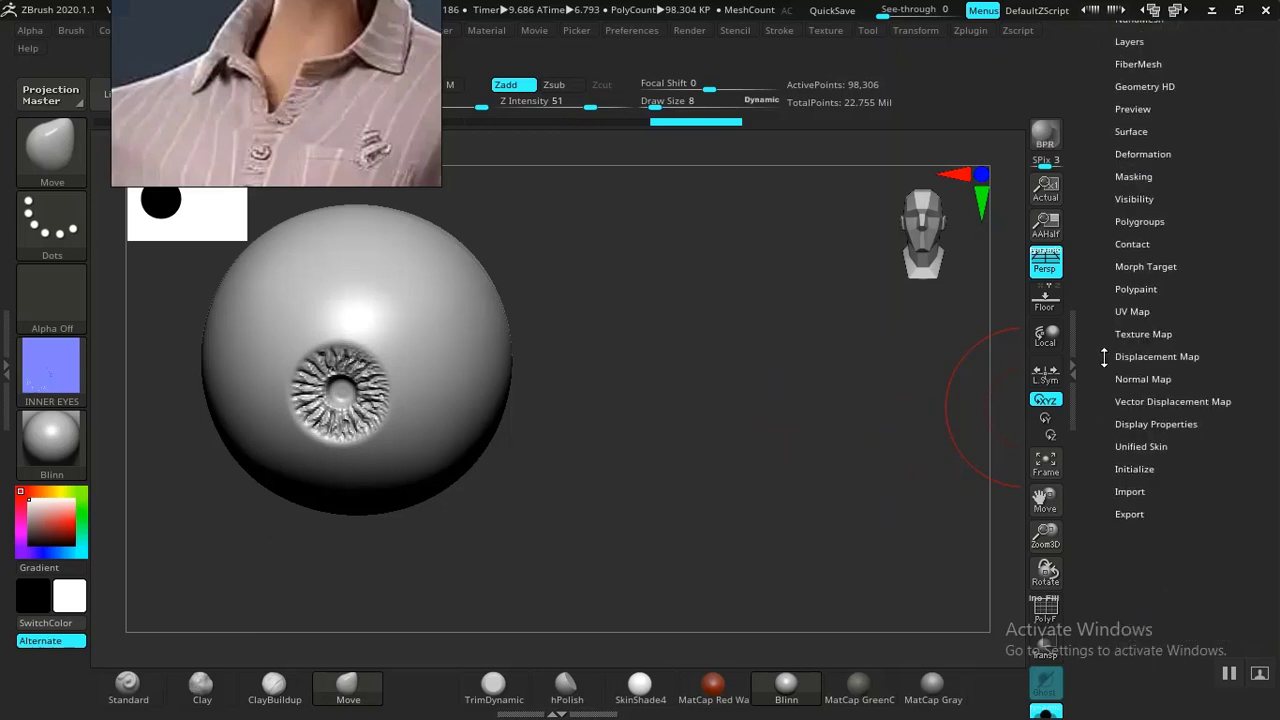
left_click(1135, 379)
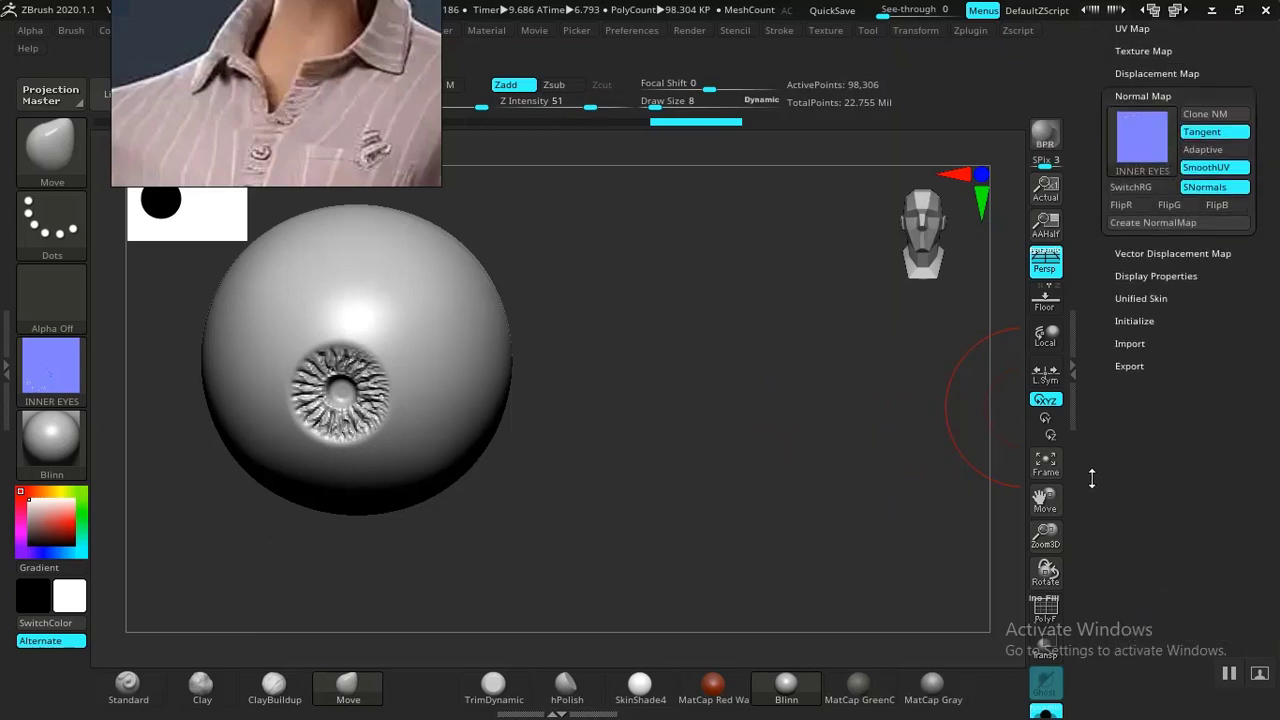
left_click(1144, 225)
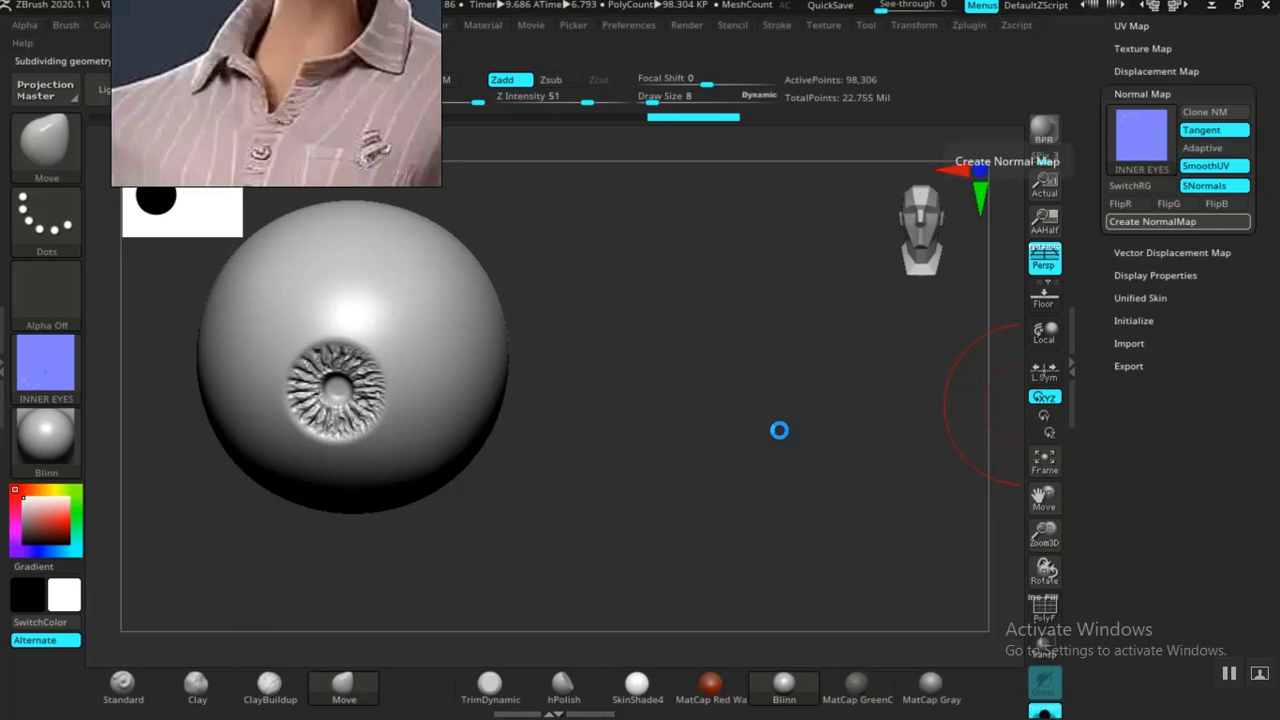
mouse_move(1154, 139)
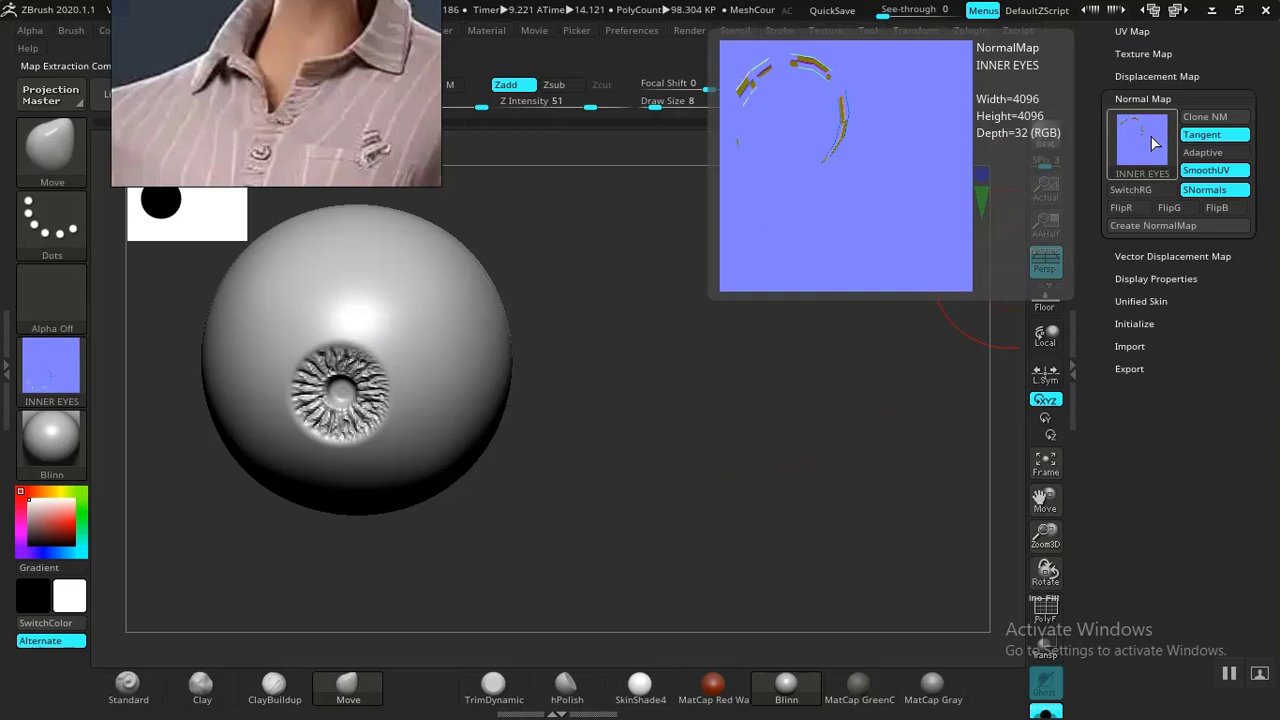
Clone the regenerated INNER EYES normal map as a texture and flip it vertically.
left_click(1188, 118)
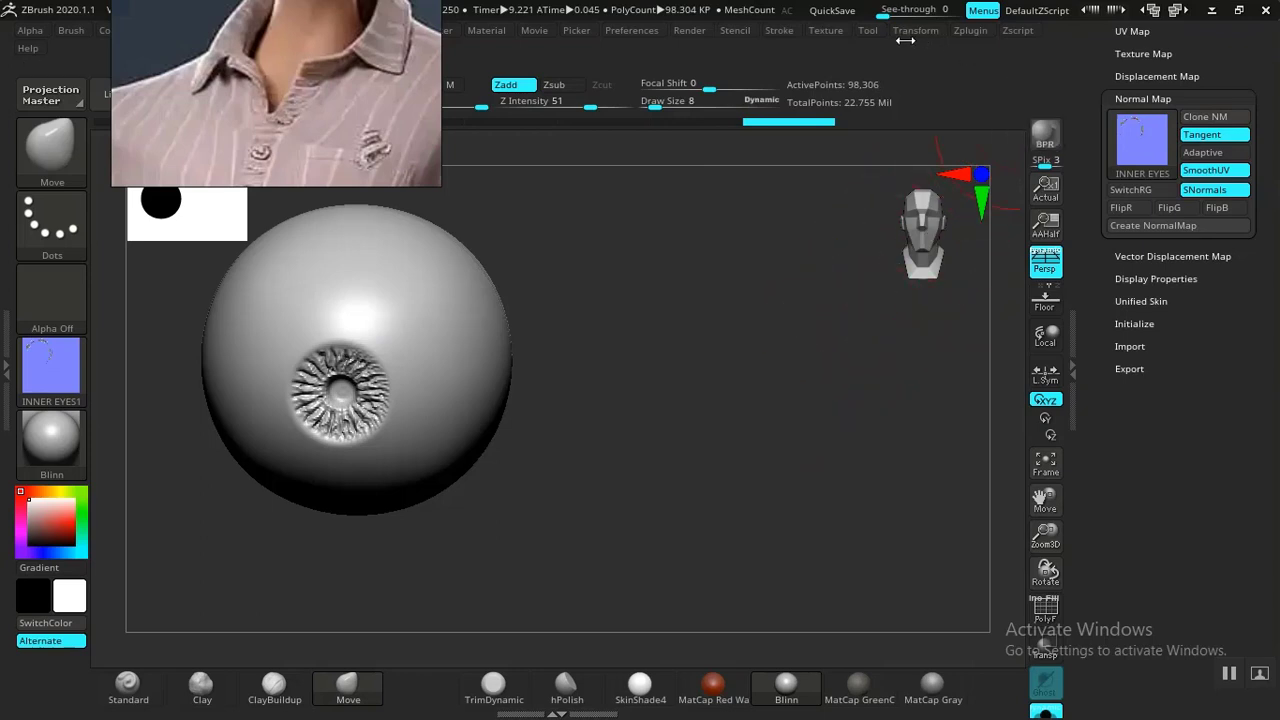
left_click(821, 33)
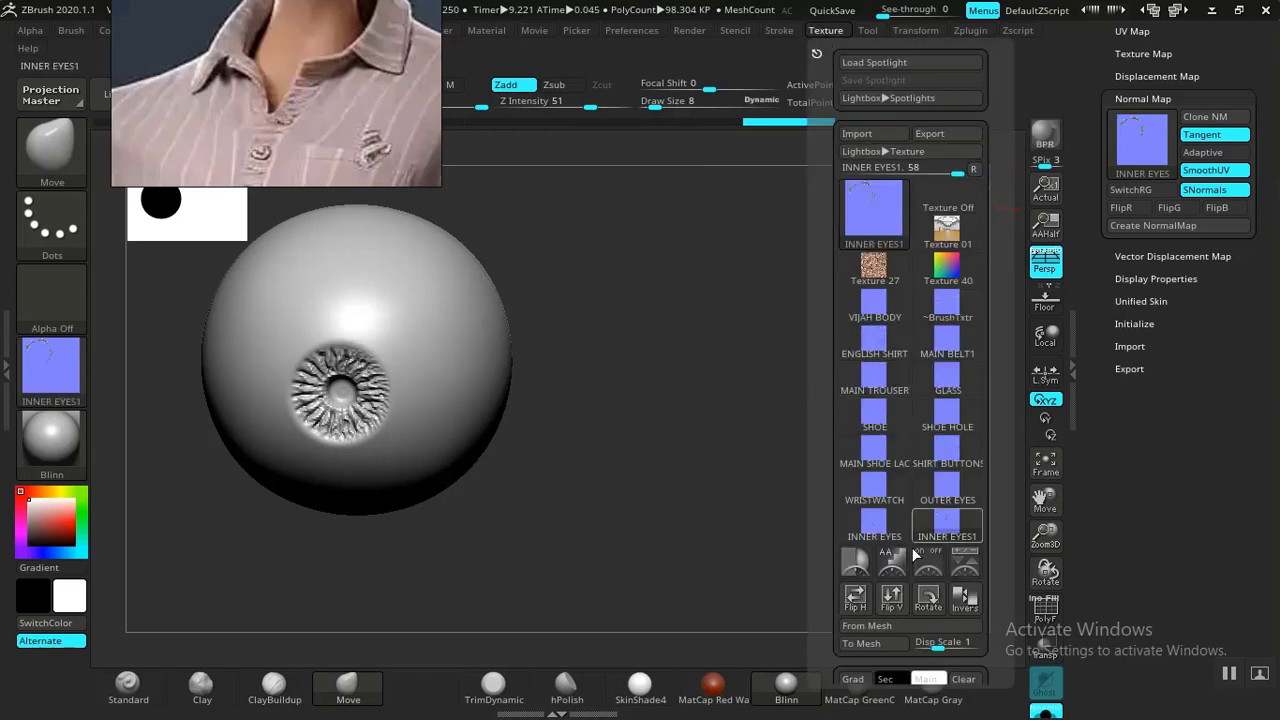
left_click(893, 600)
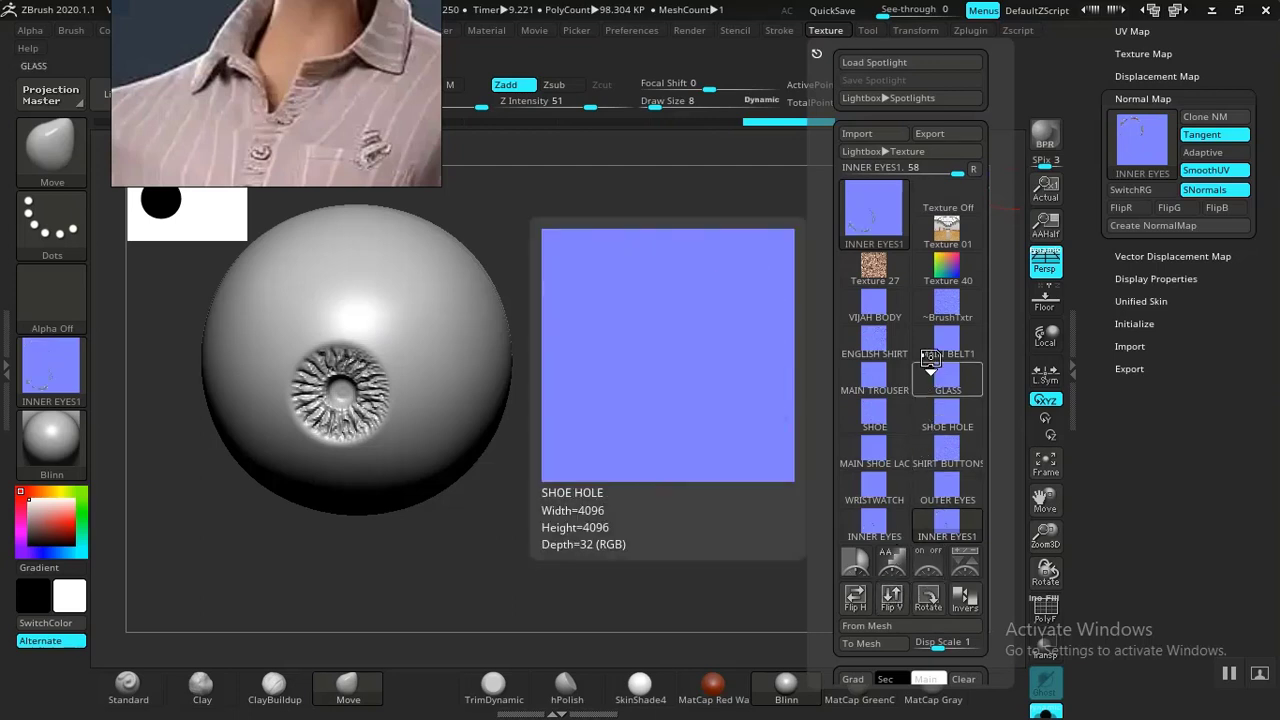
Export the flipped texture to the ZMAP folder as a PNG file named INNER EYES1.
left_click(930, 134)
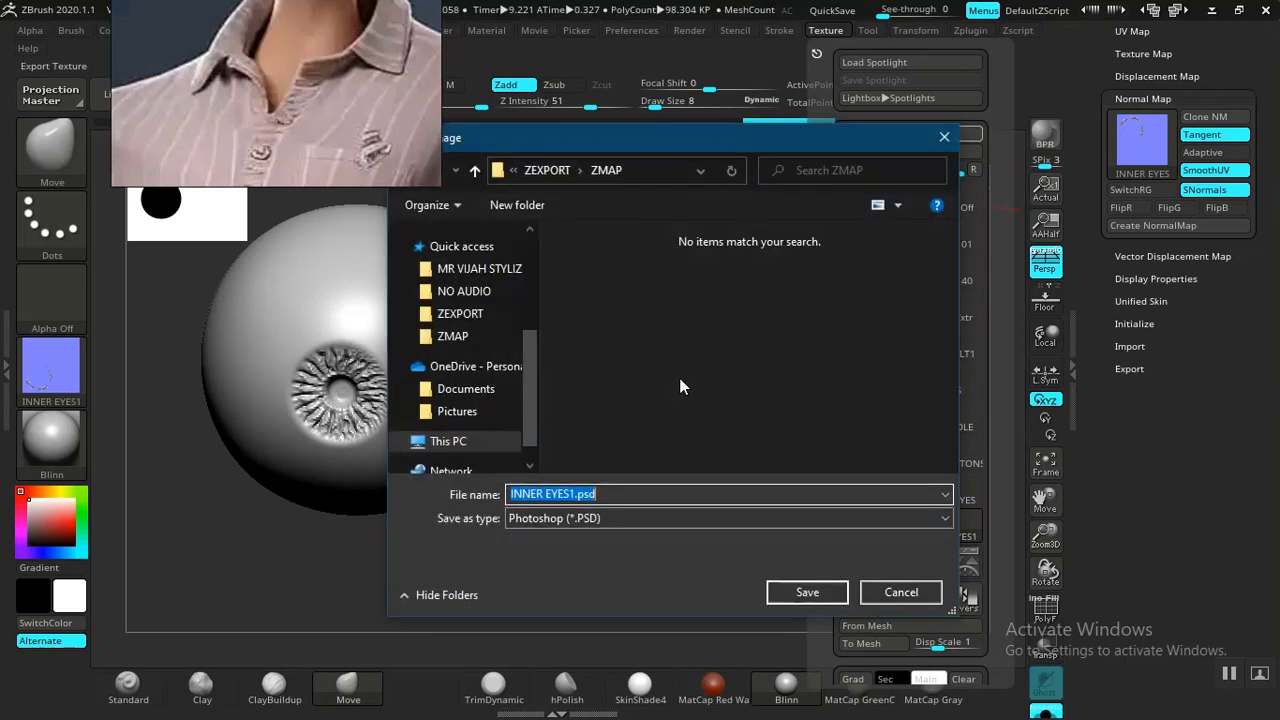
left_click(599, 518)
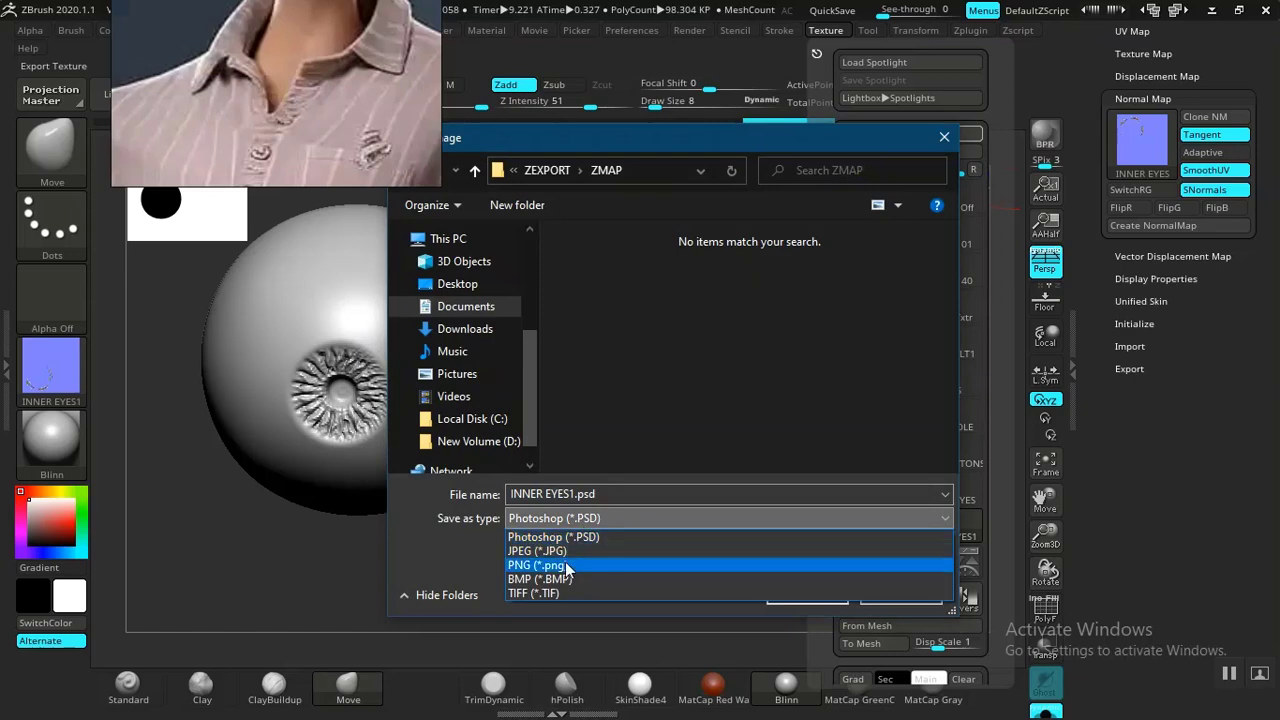
left_click(568, 565)
left_click(807, 592)
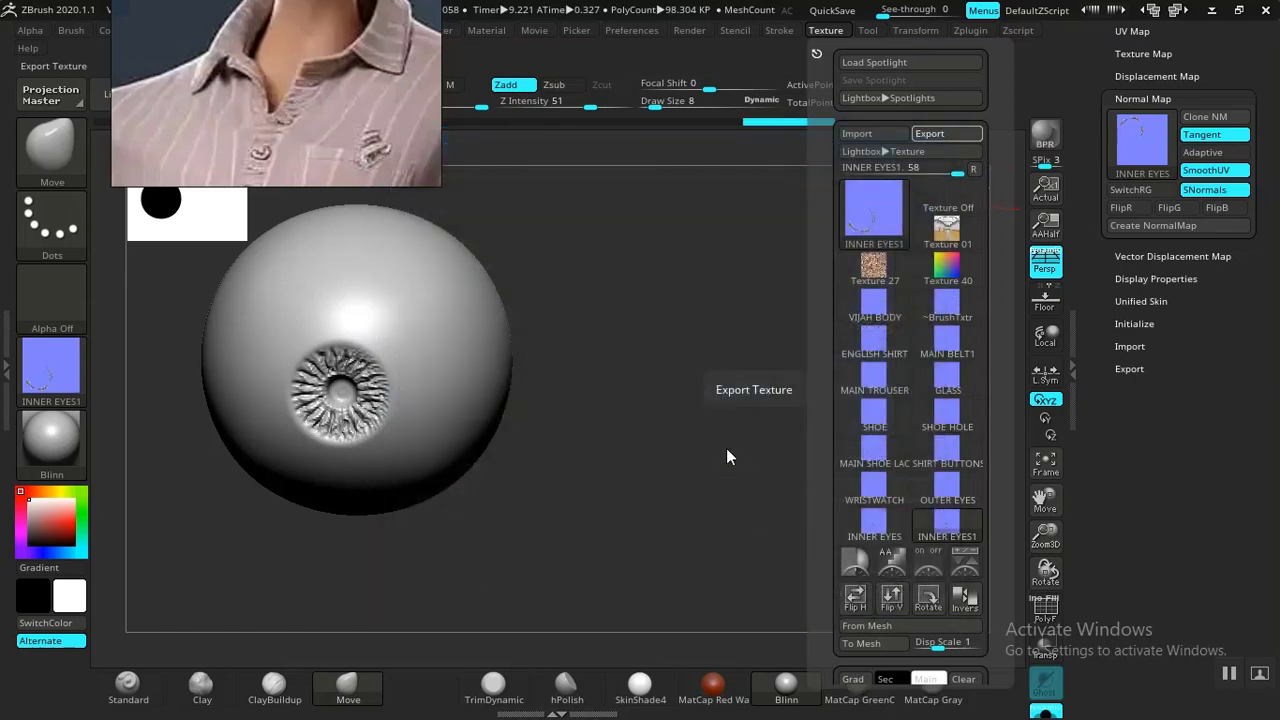
left_click(630, 468)
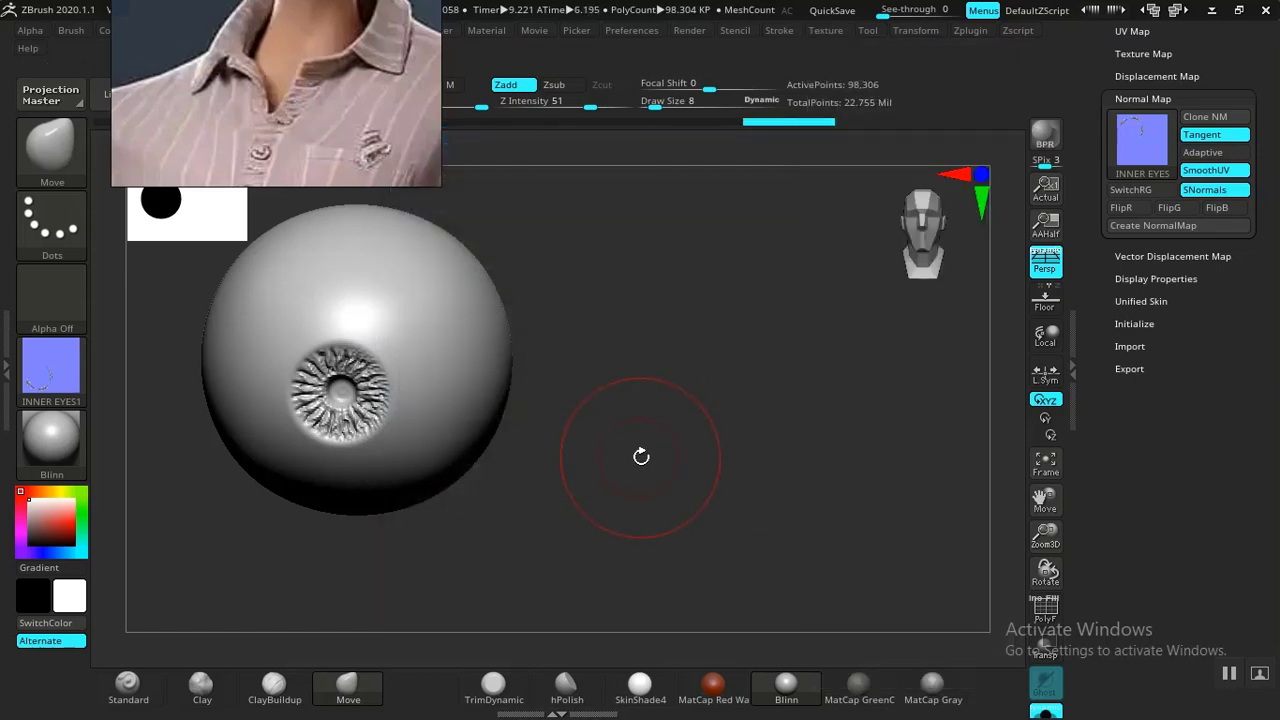
Open INNER EYES1.png from the ZMAP folder in Photos and inspect the new normal map at higher magnification.
key("alt+Tab")
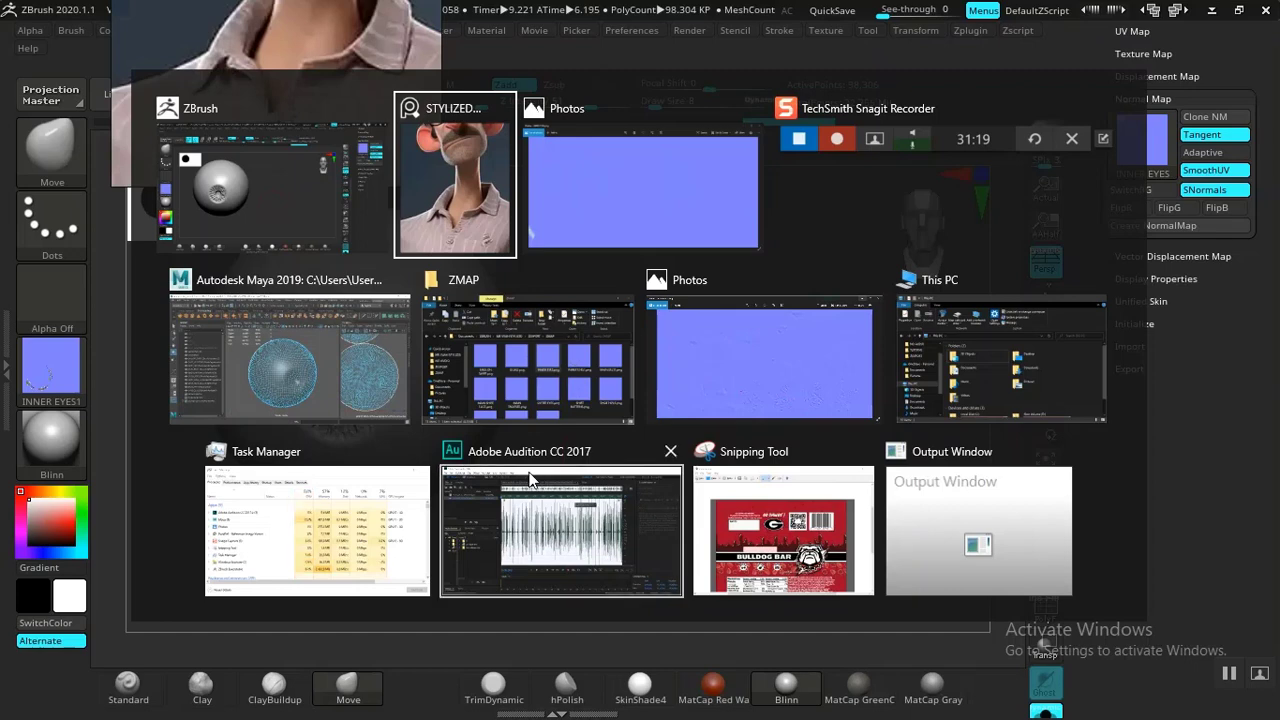
left_click(527, 355)
scroll(765, 500, "down", 1)
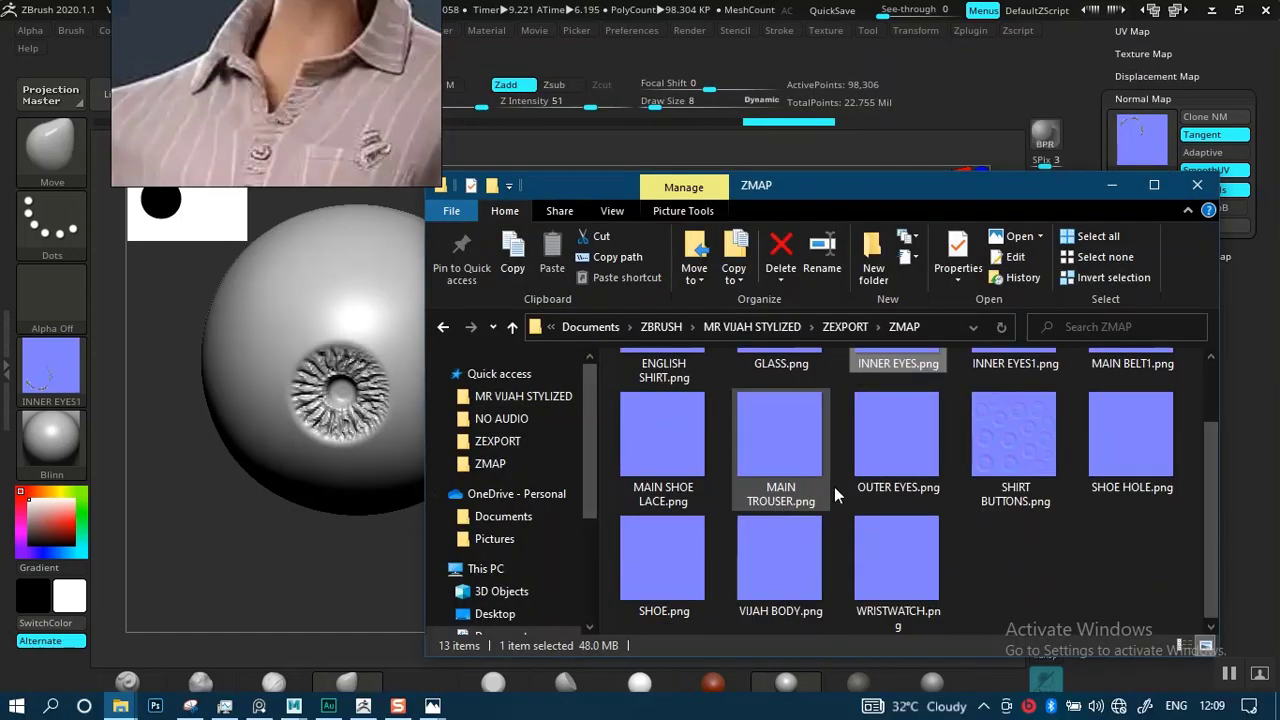
scroll(834, 487, "up", 1)
left_click(1025, 410)
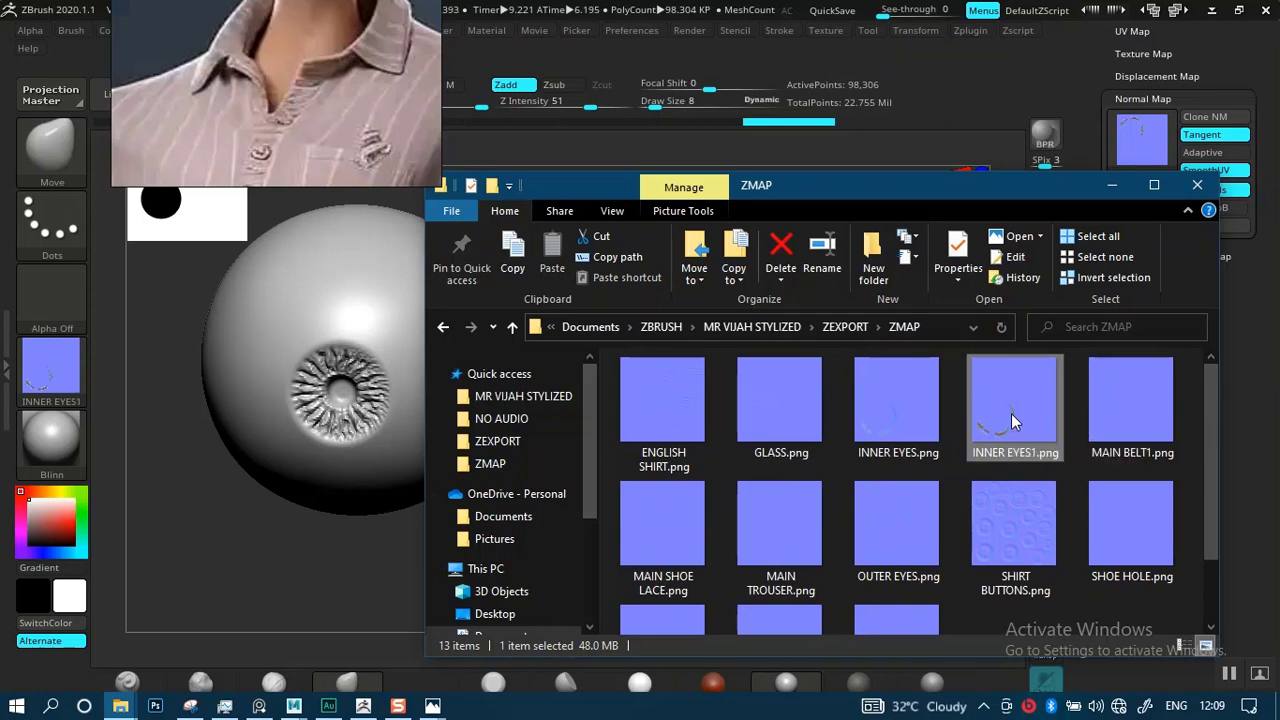
double_click(1011, 413)
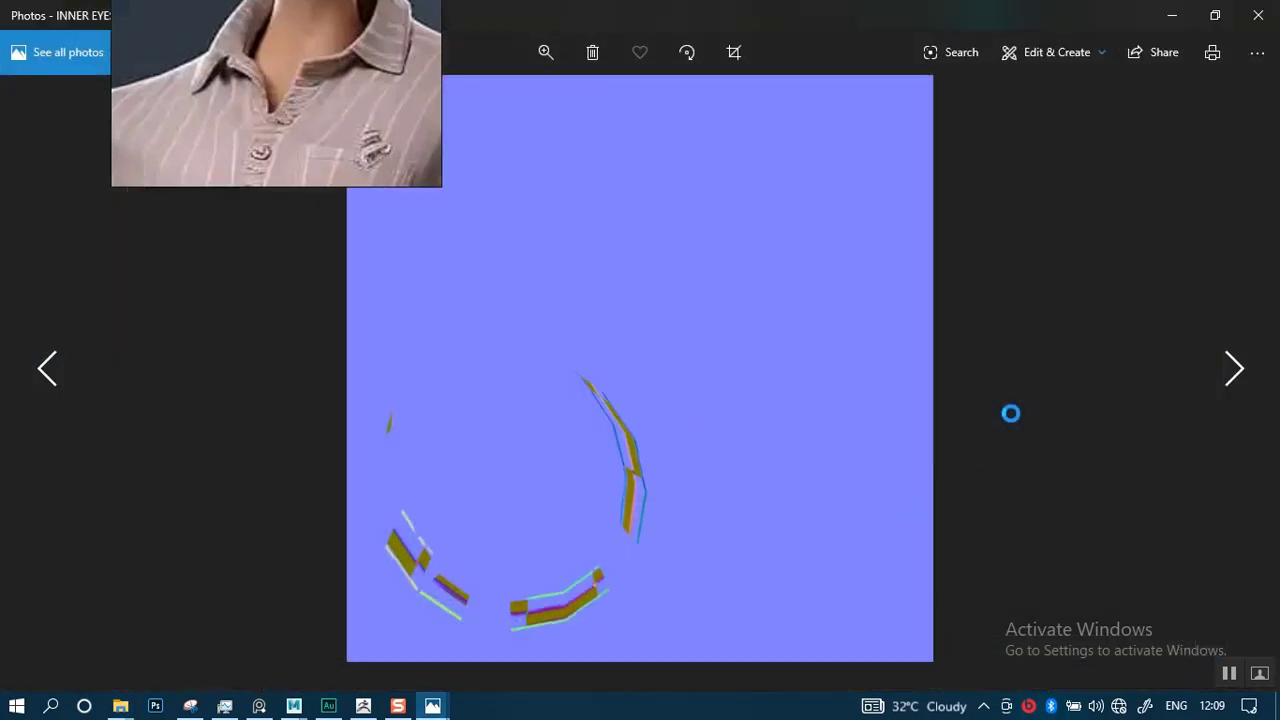
left_click(544, 54)
left_click_drag(466, 101, 507, 103)
left_click_drag(420, 486, 715, 290)
left_click_drag(590, 454, 707, 322)
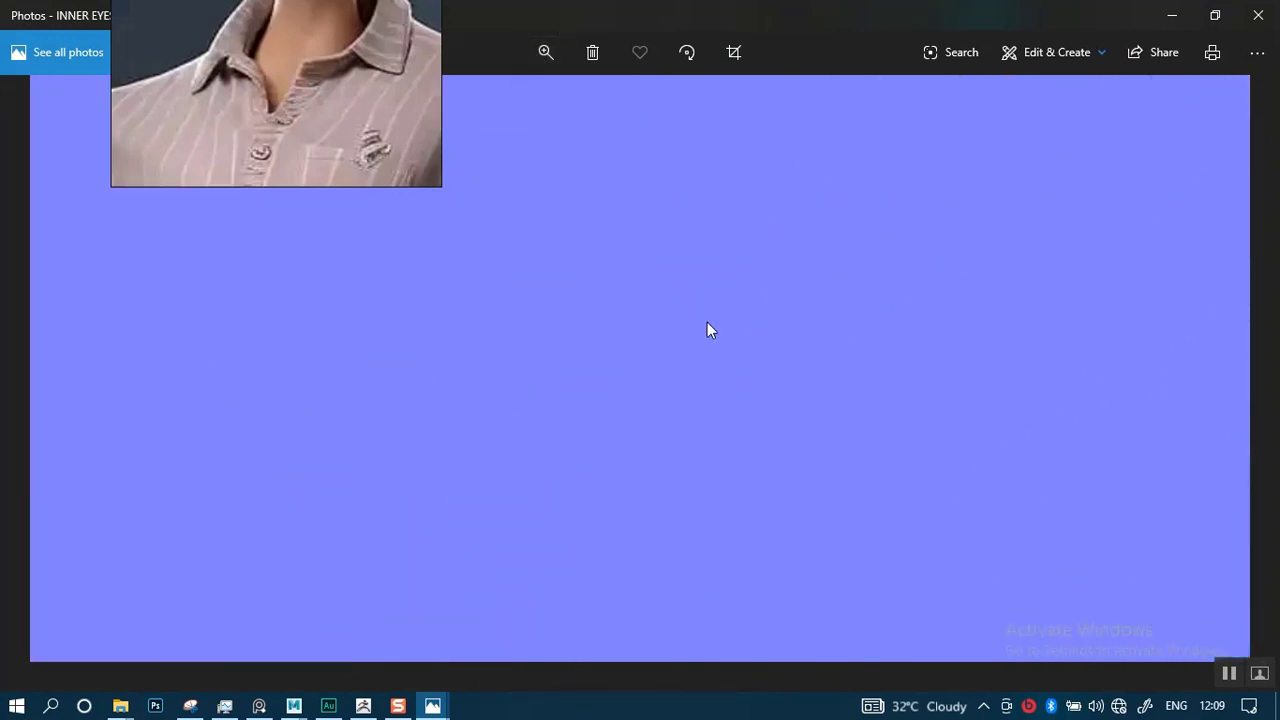
Examine the seam fragments across the magnified INNER EYES1 normal map, view the whole image, and return to ZBrush.
left_click_drag(644, 450, 692, 426)
left_click_drag(634, 470, 718, 374)
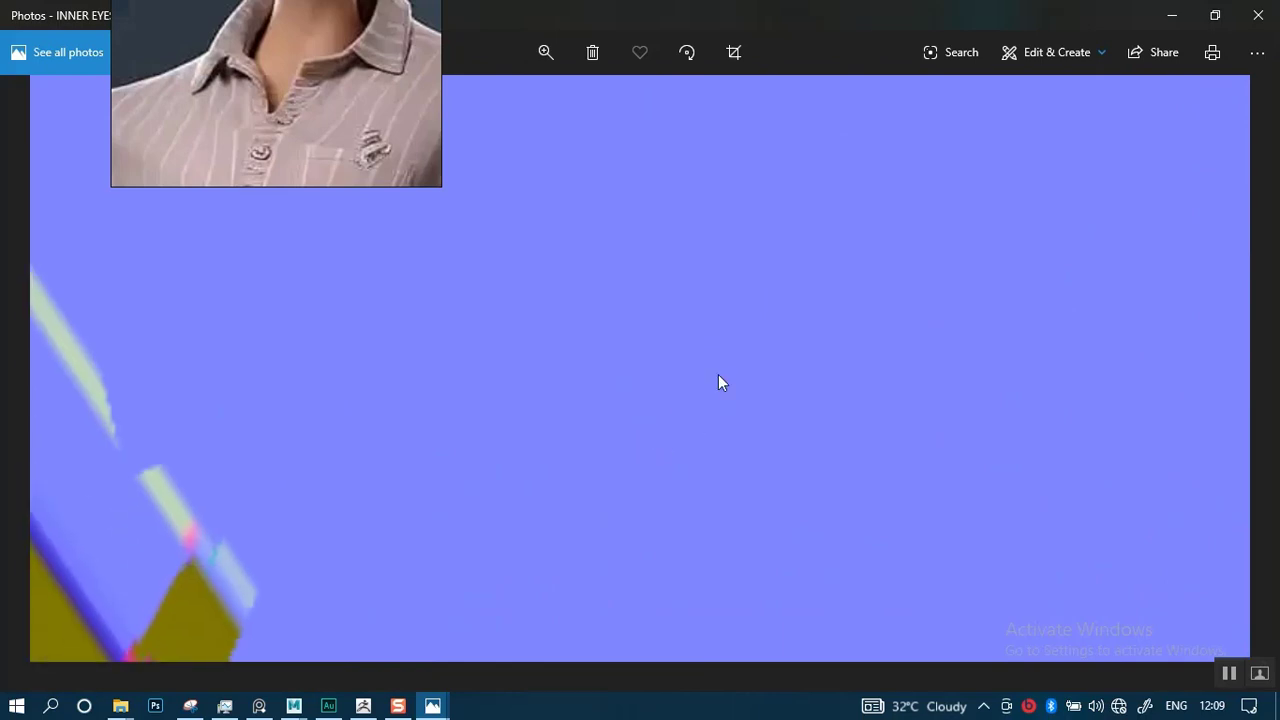
left_click_drag(709, 438, 630, 372)
left_click_drag(673, 474, 585, 358)
left_click_drag(638, 449, 572, 475)
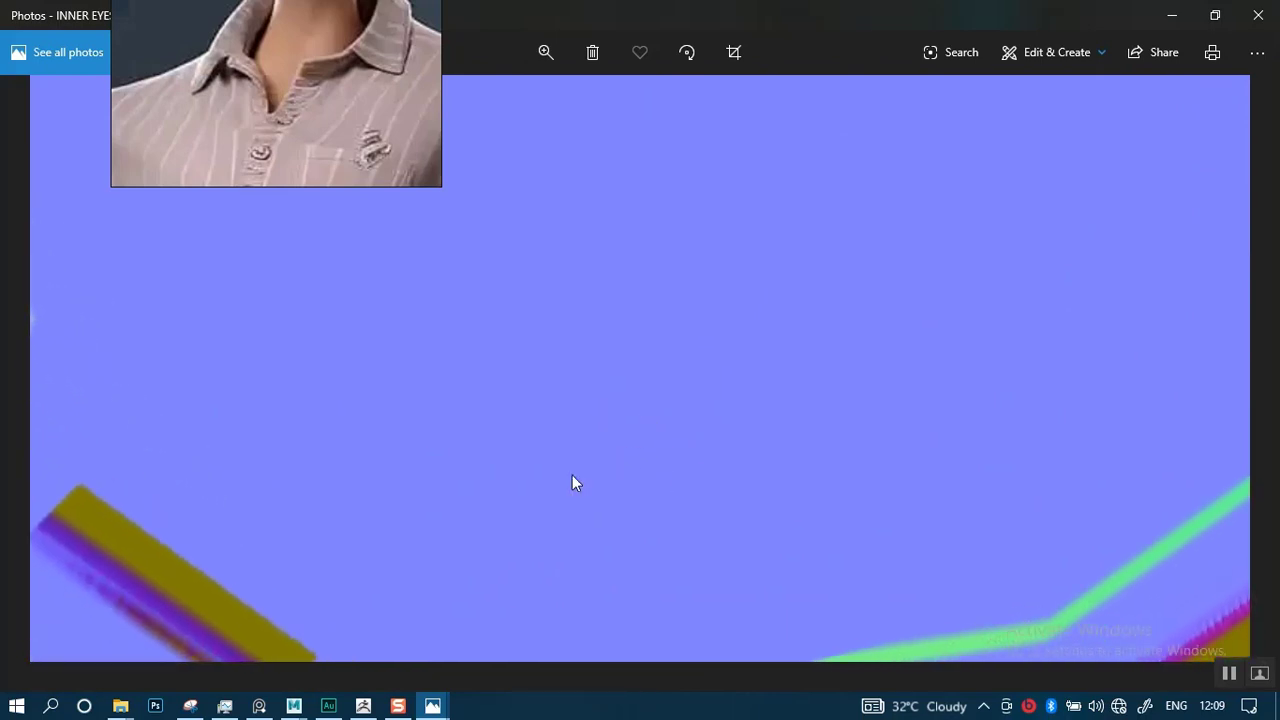
left_click_drag(682, 398, 562, 565)
left_click_drag(598, 416, 645, 508)
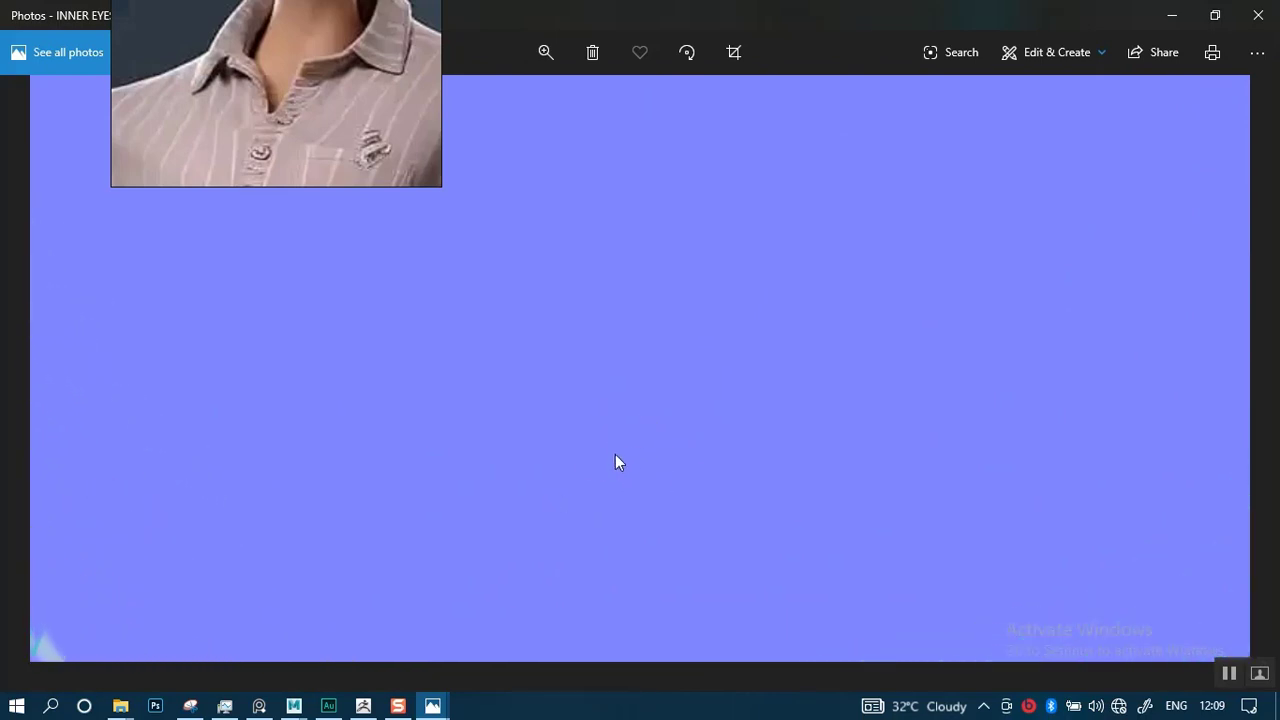
left_click_drag(615, 454, 709, 484)
left_click_drag(293, 151, 1240, 202)
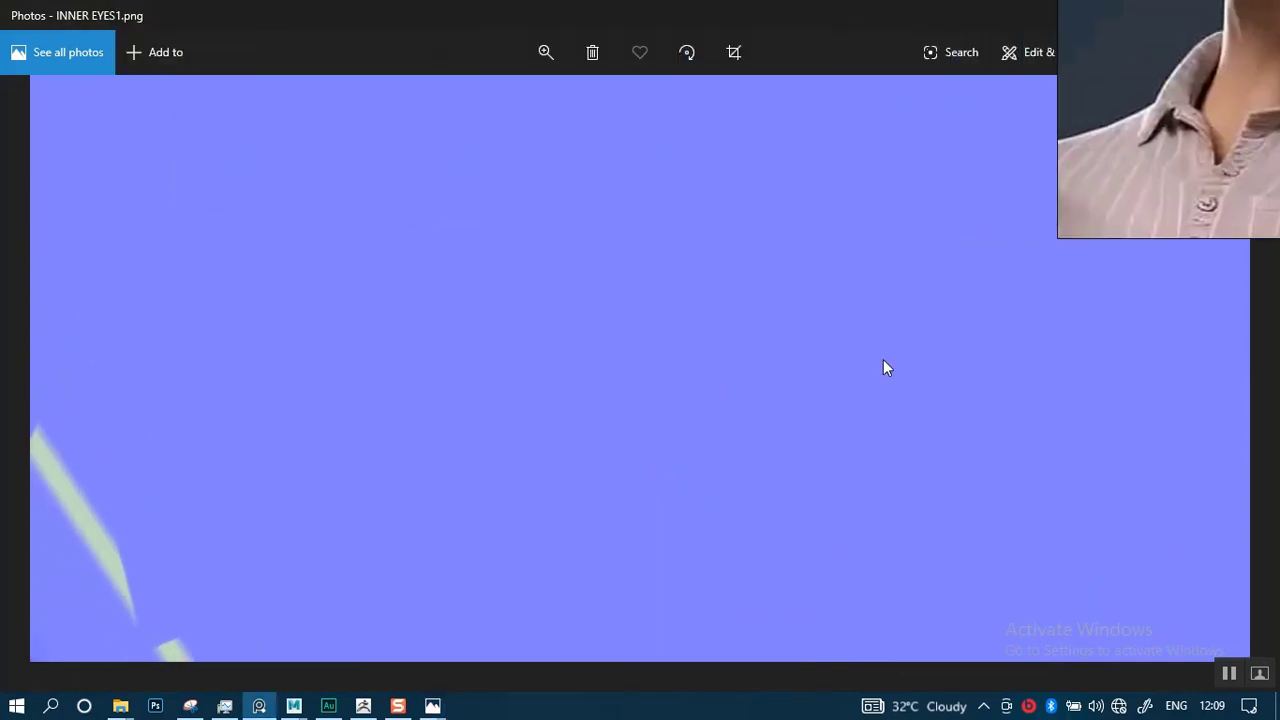
left_click_drag(593, 436, 622, 492)
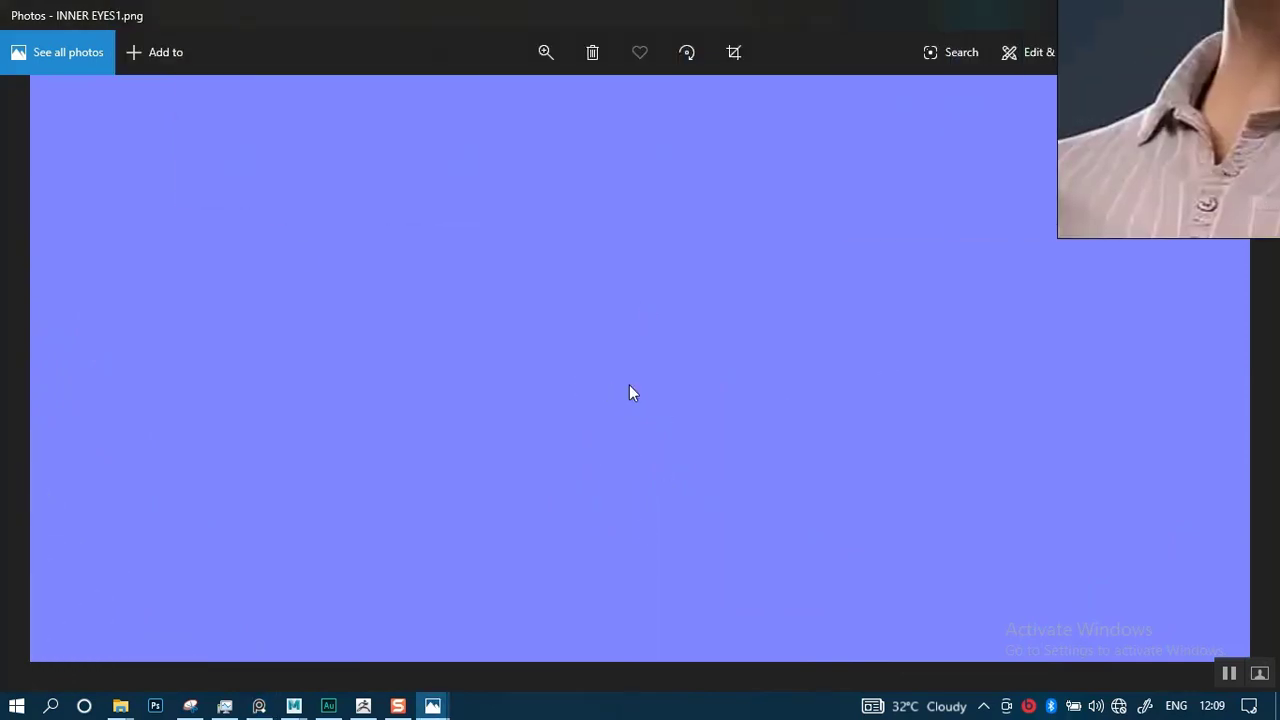
left_click_drag(657, 427, 648, 508)
left_click_drag(619, 442, 760, 457)
scroll(606, 461, "down", 5)
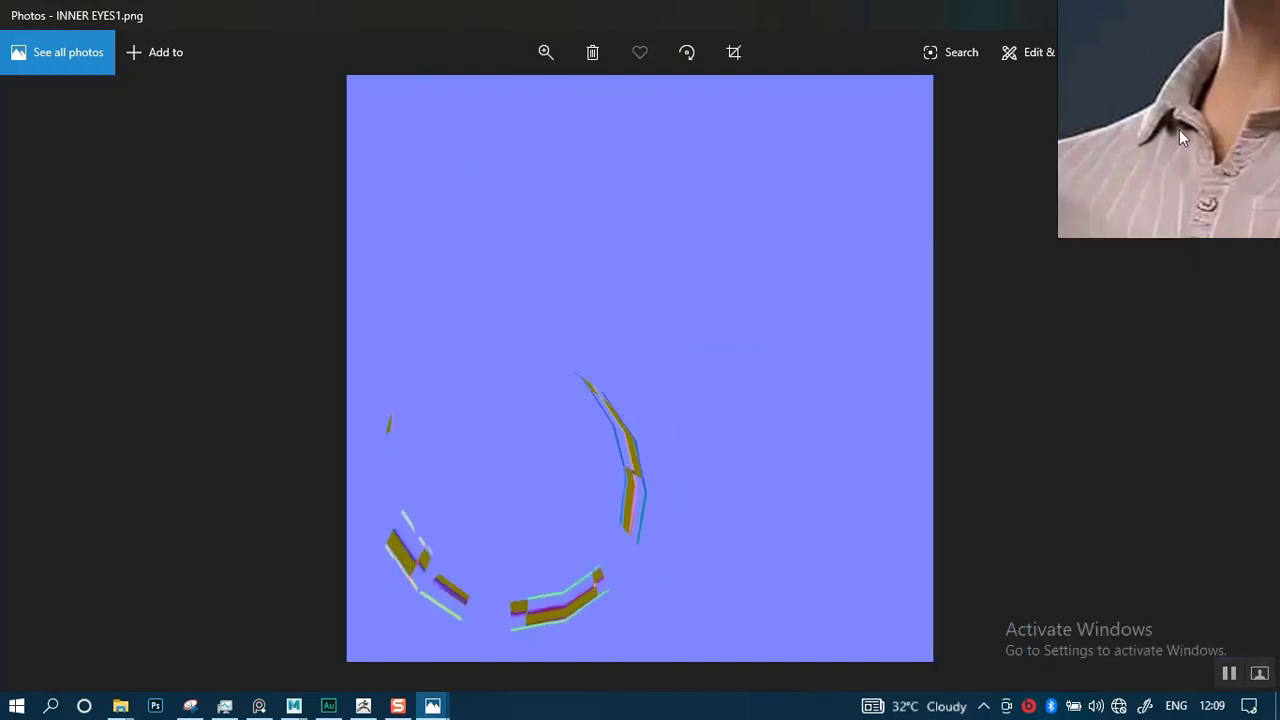
left_click(1172, 24)
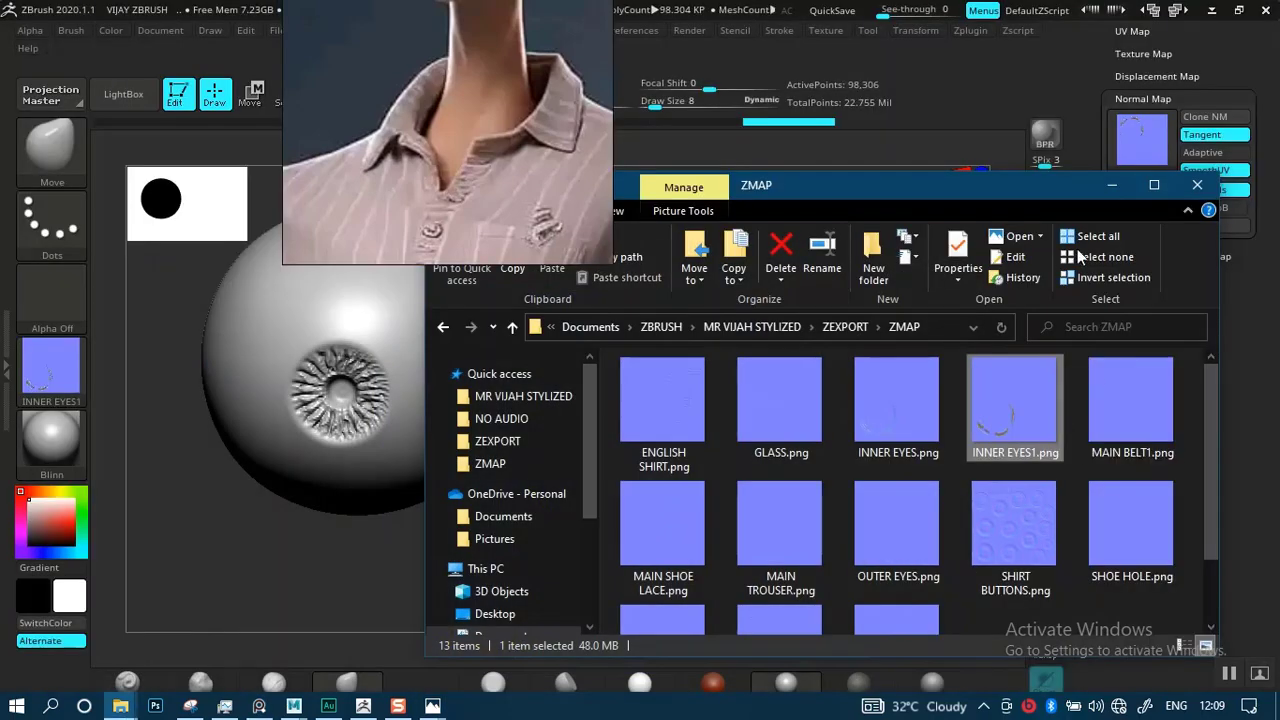
left_click(1112, 186)
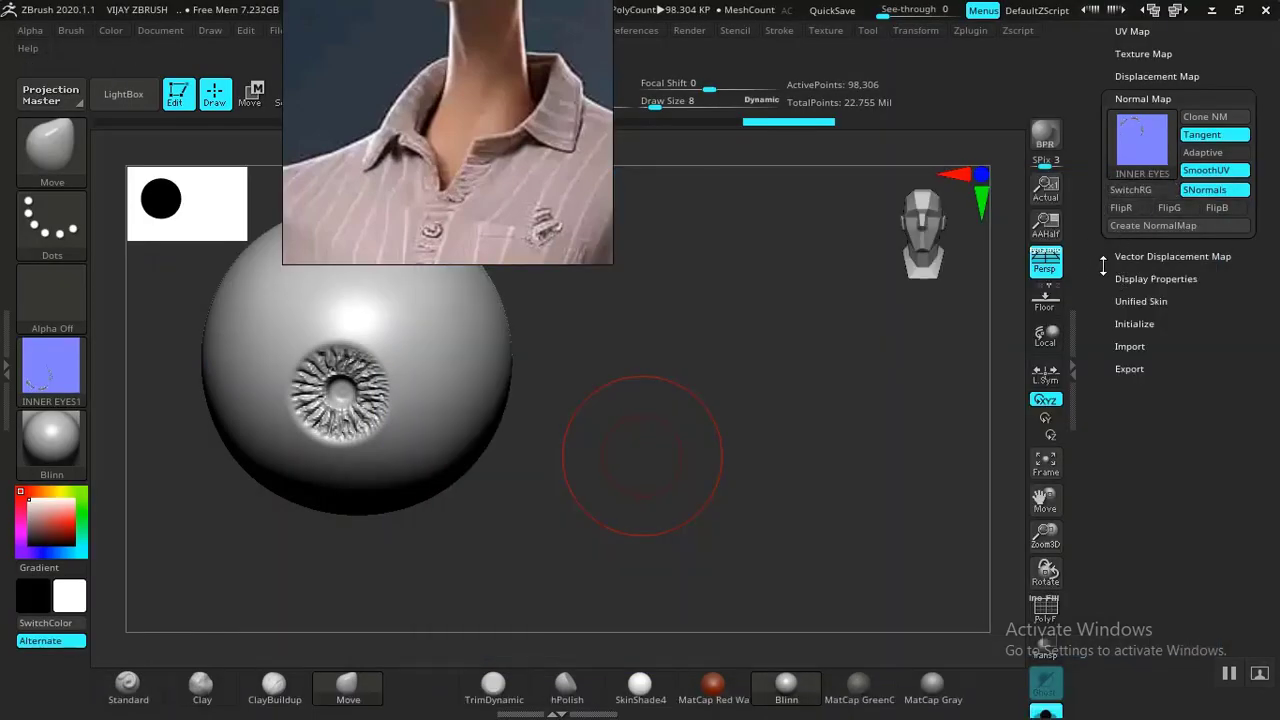
Create a displacement map for the INNER EYES subtool with SmoothUV and Flip V enabled, and clone it as an alpha.
scroll(1103, 265, "up", 3)
left_click(1140, 129)
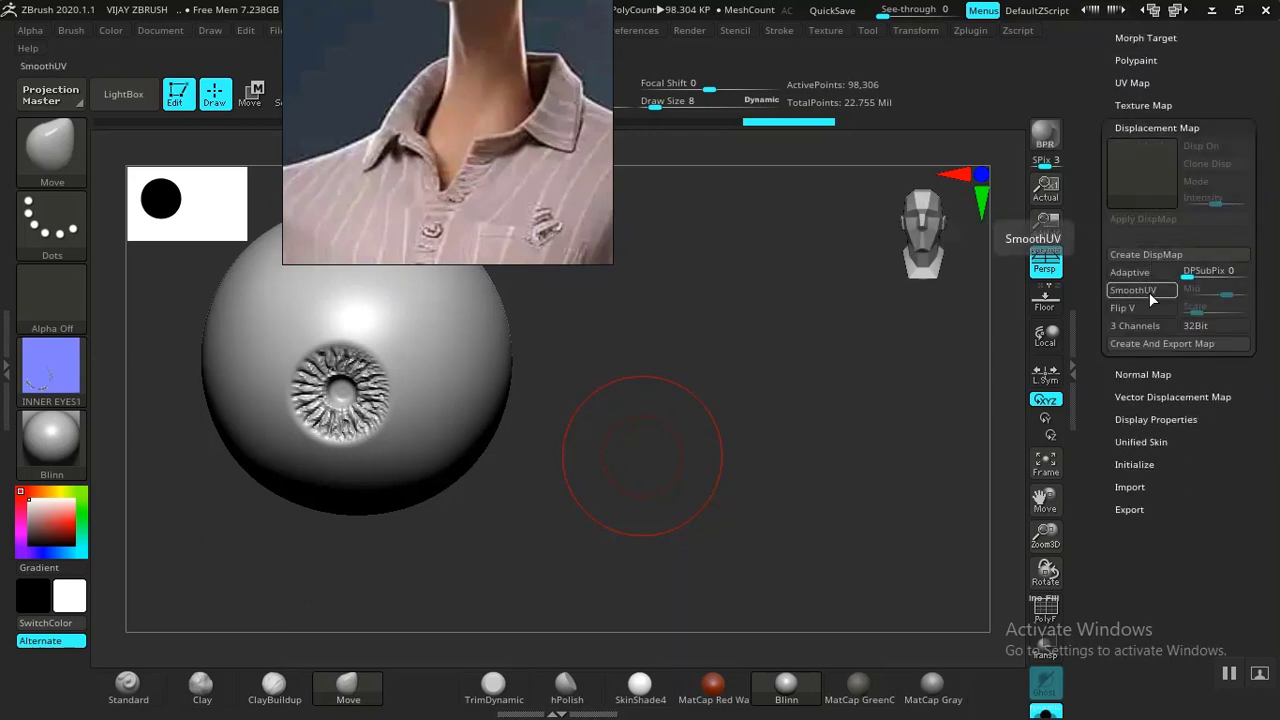
left_click(1137, 292)
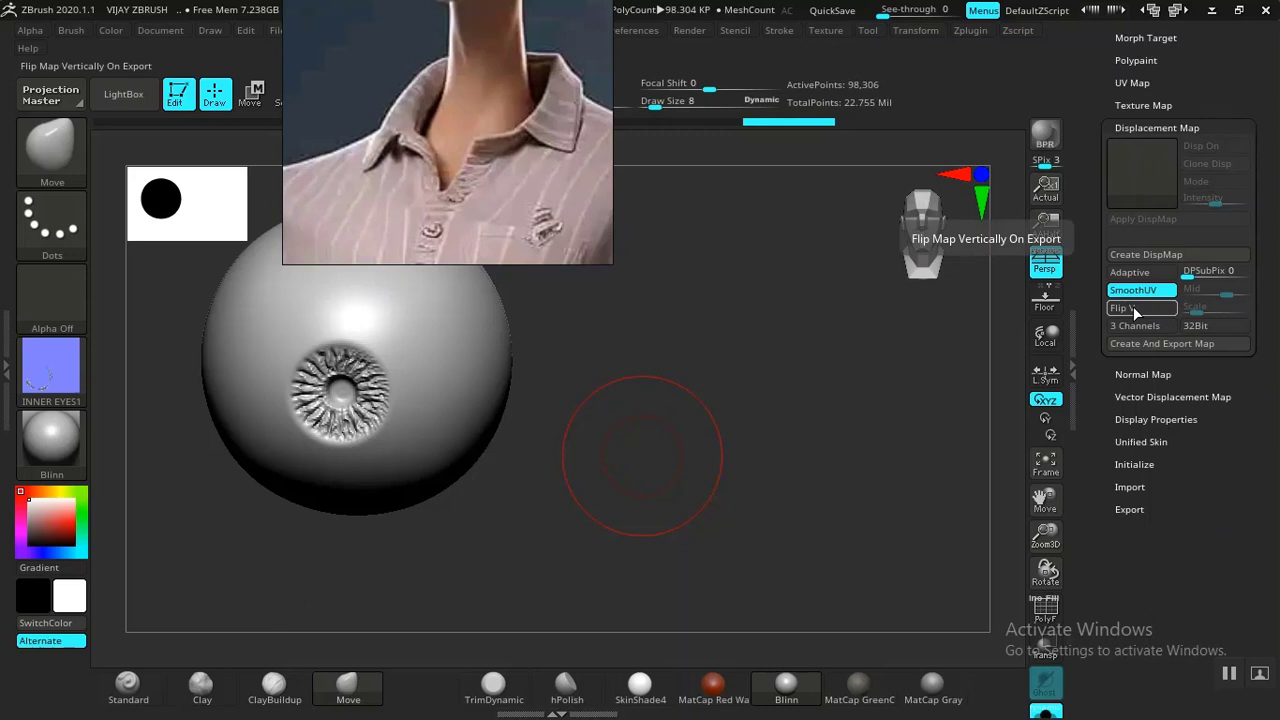
left_click(1134, 310)
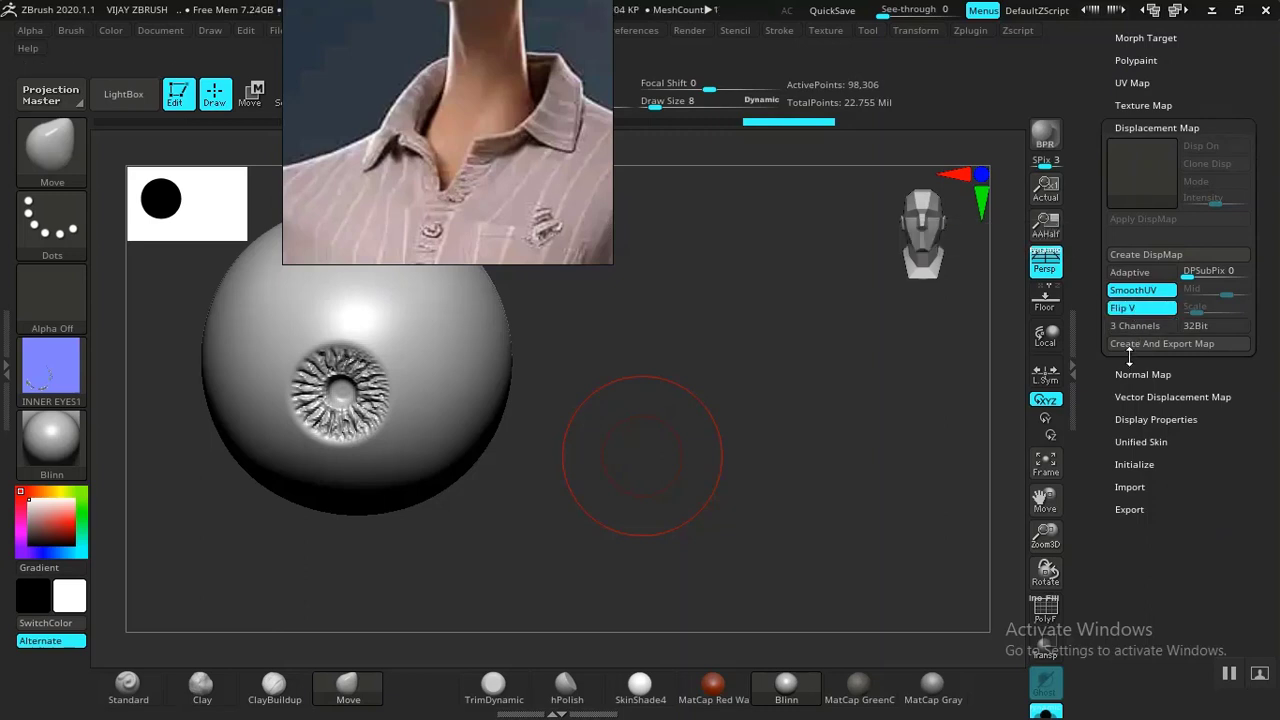
left_click(1149, 254)
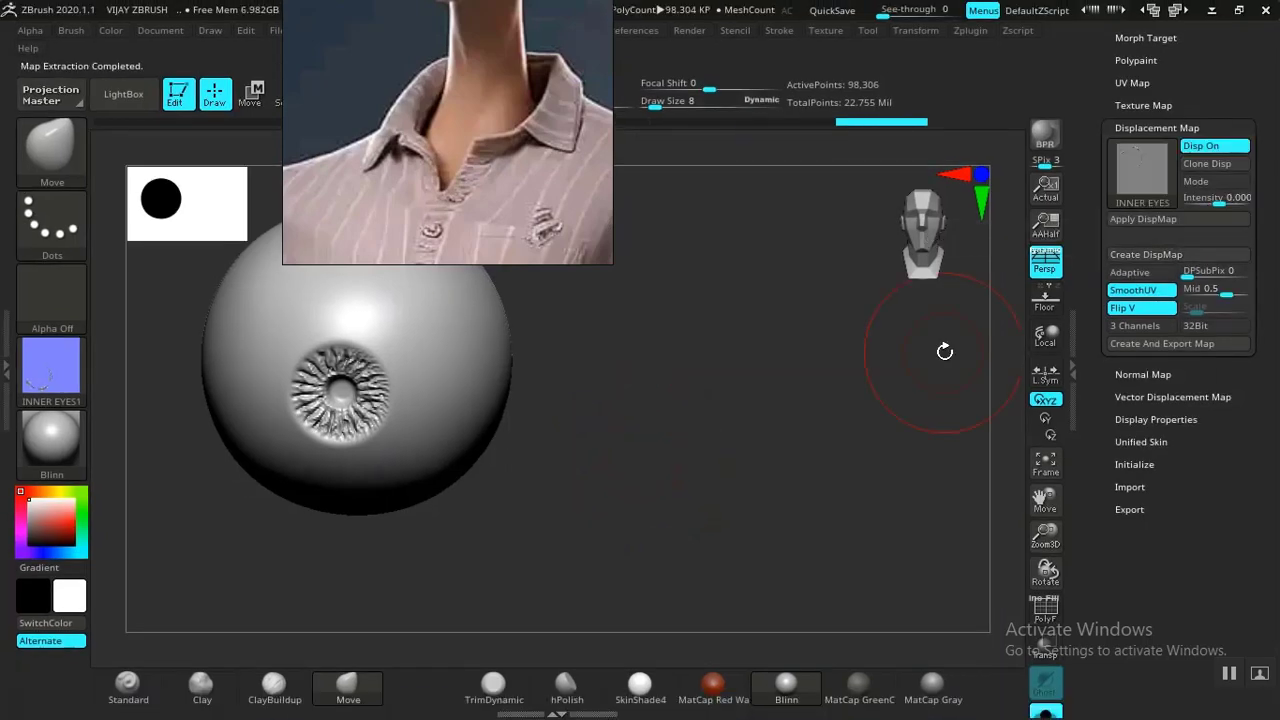
left_click(1222, 168)
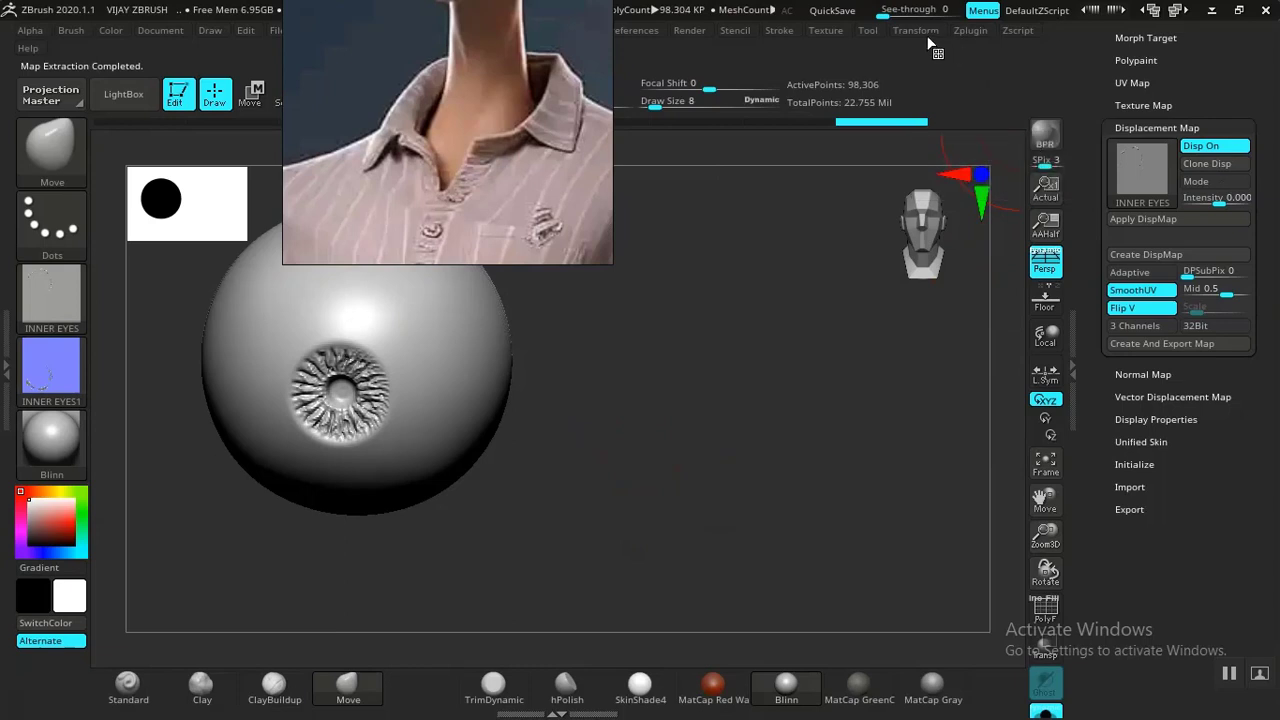
Create and export the INNER EYES displacement map to the ZMAP folder as INNER EYES.tif, without exporting the base mesh.
left_click(823, 32)
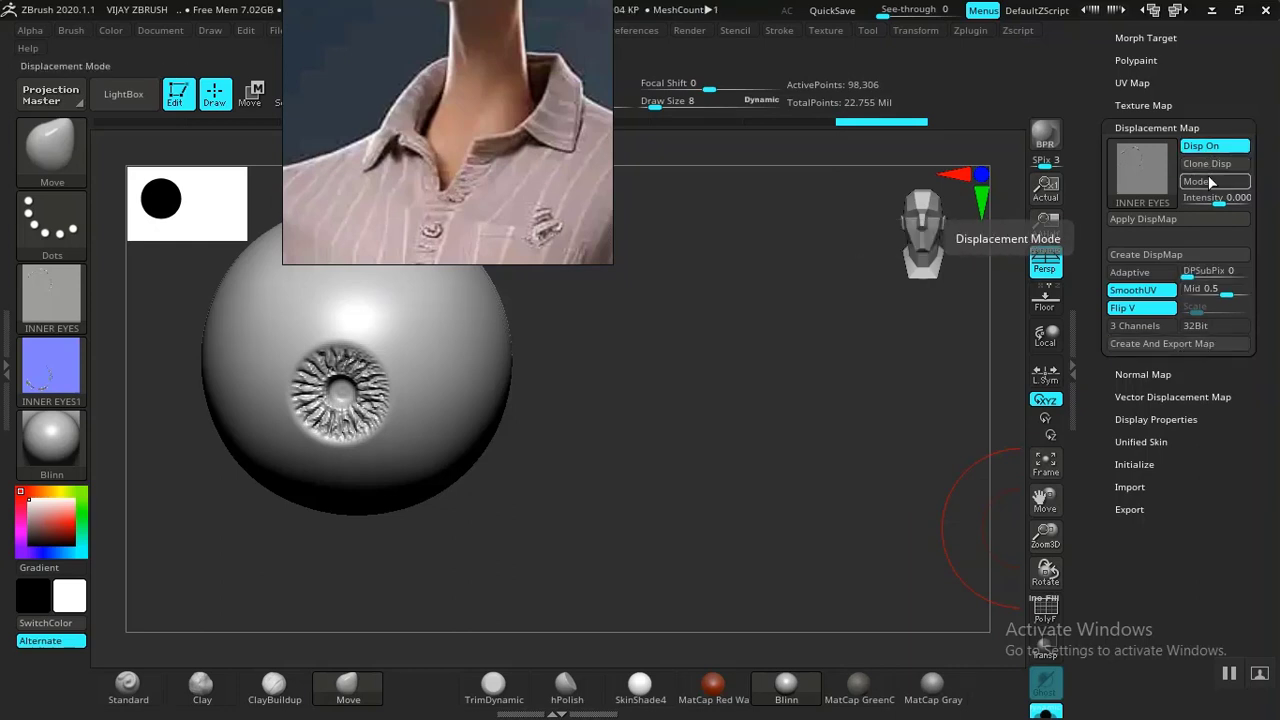
left_click(828, 31)
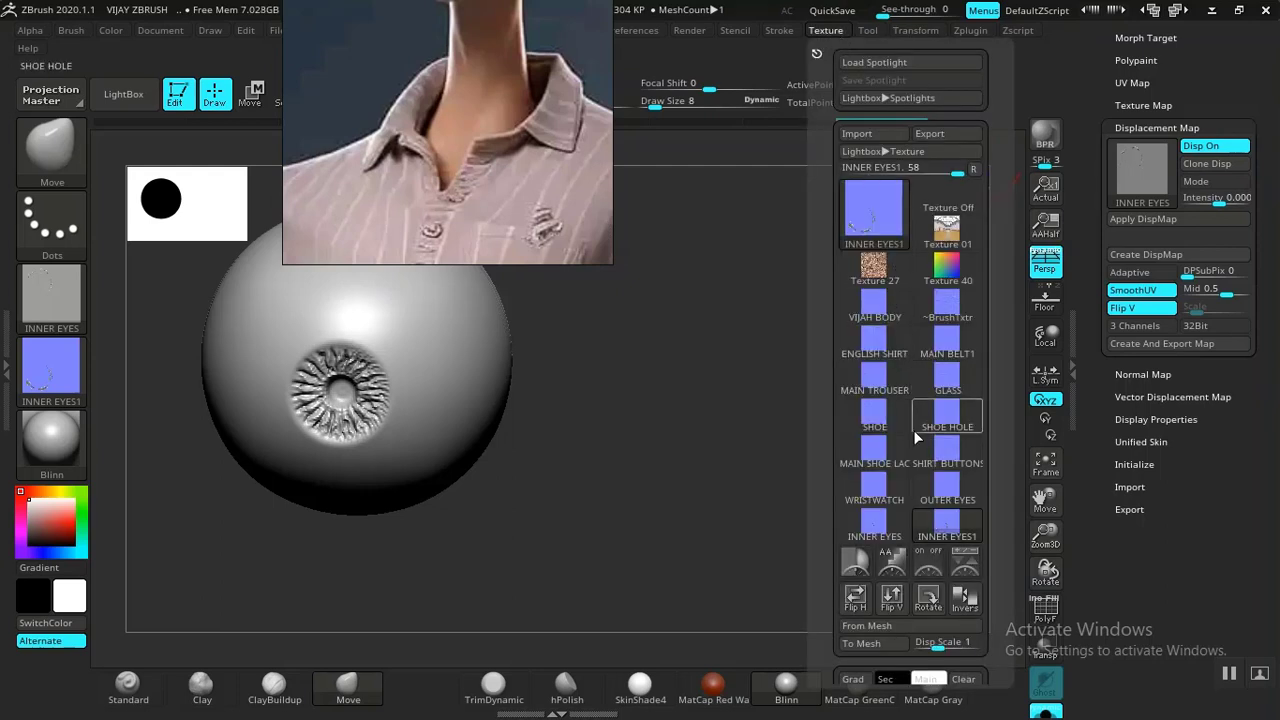
left_click(1192, 345)
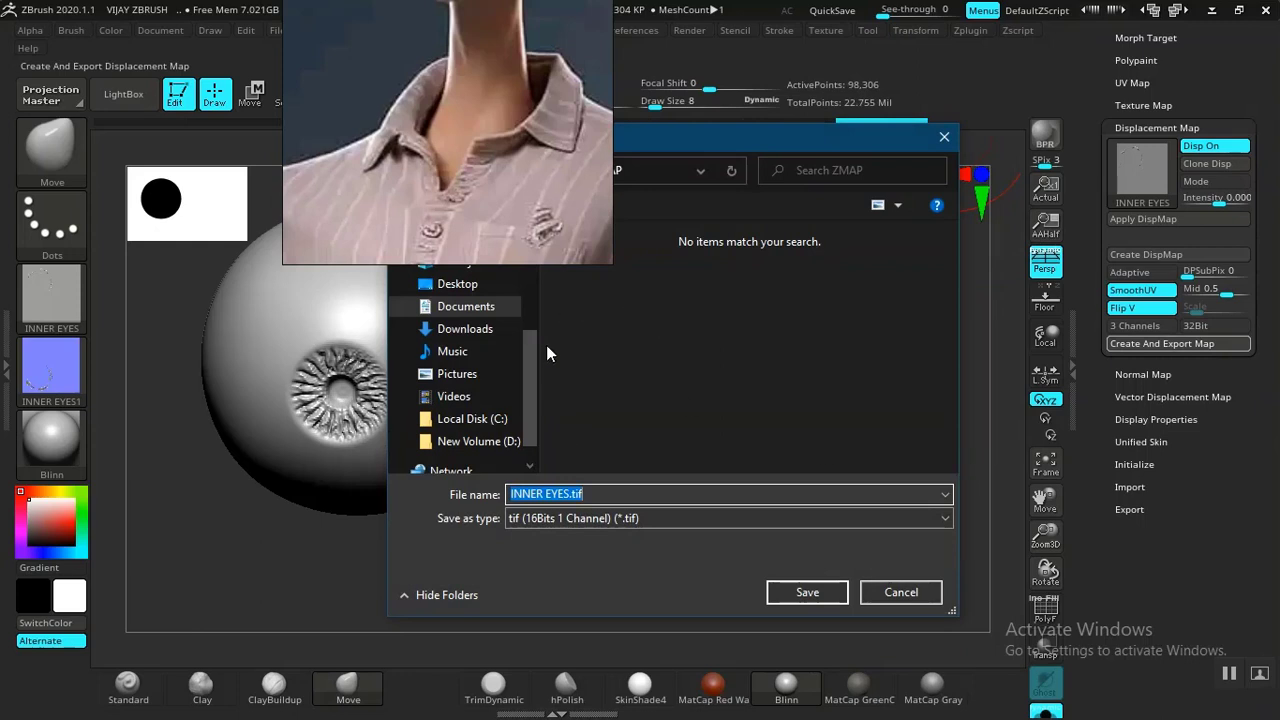
left_click_drag(587, 142, 667, 142)
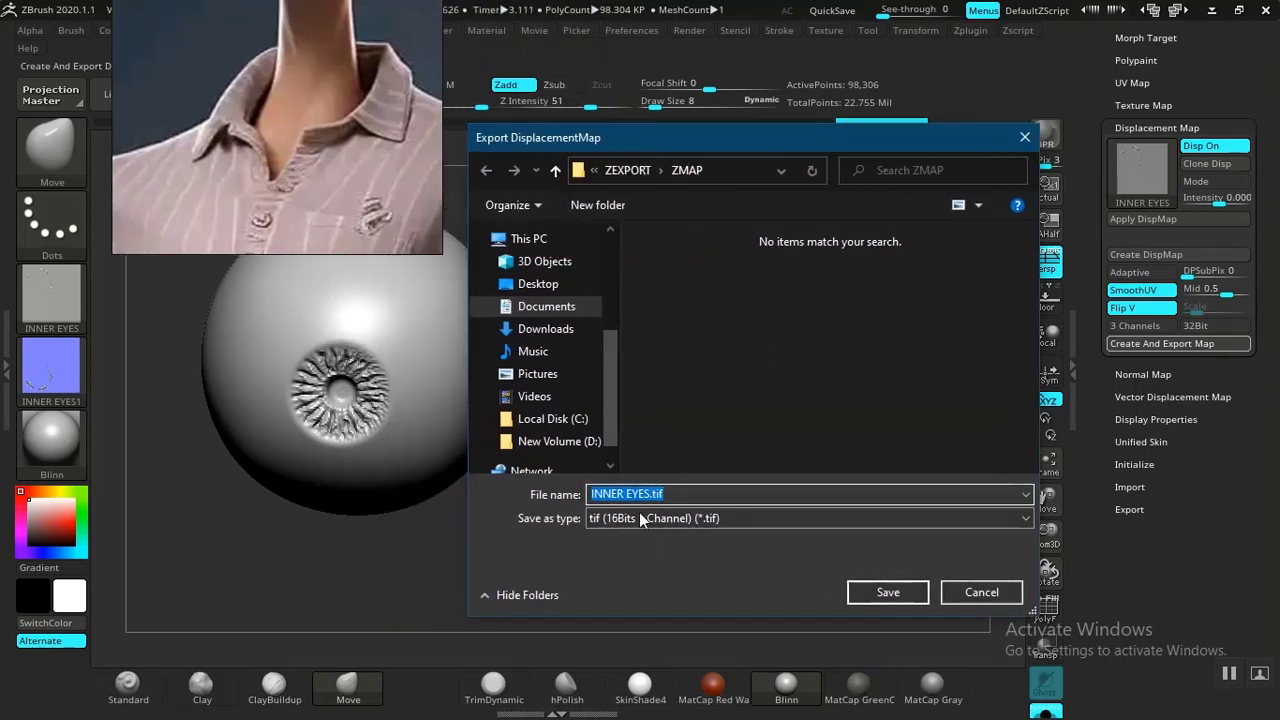
left_click(888, 592)
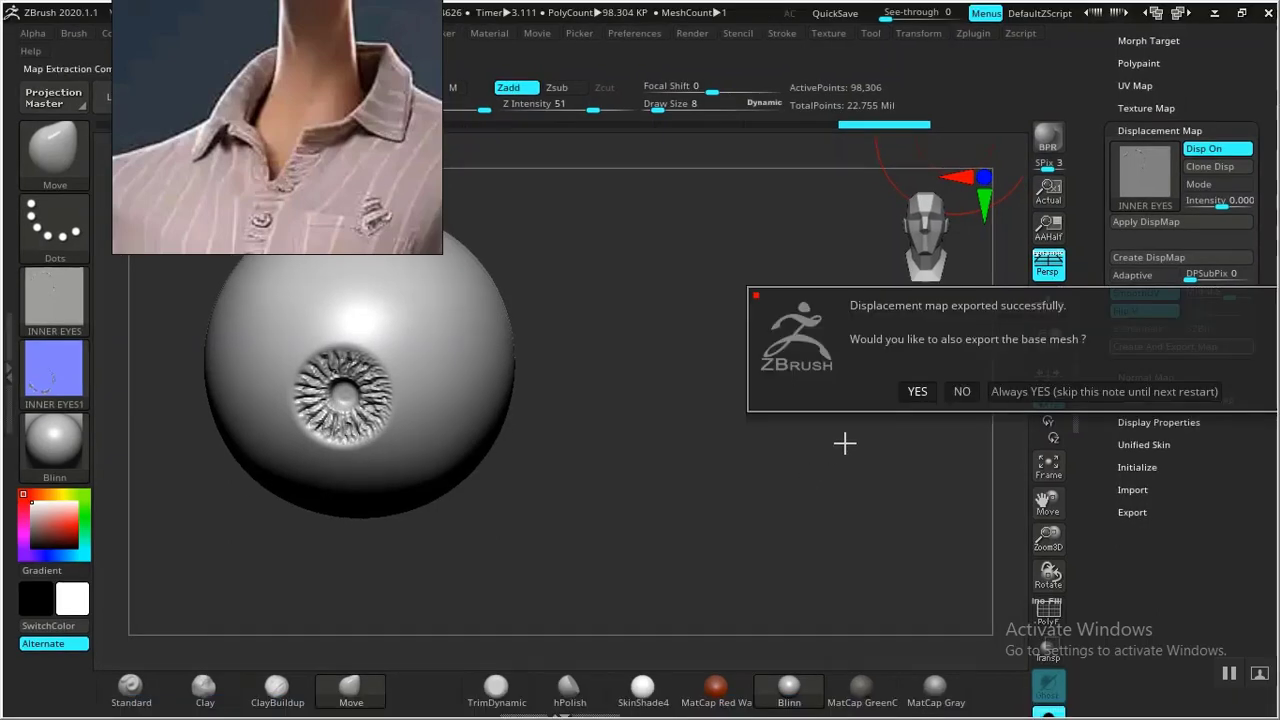
left_click(958, 392)
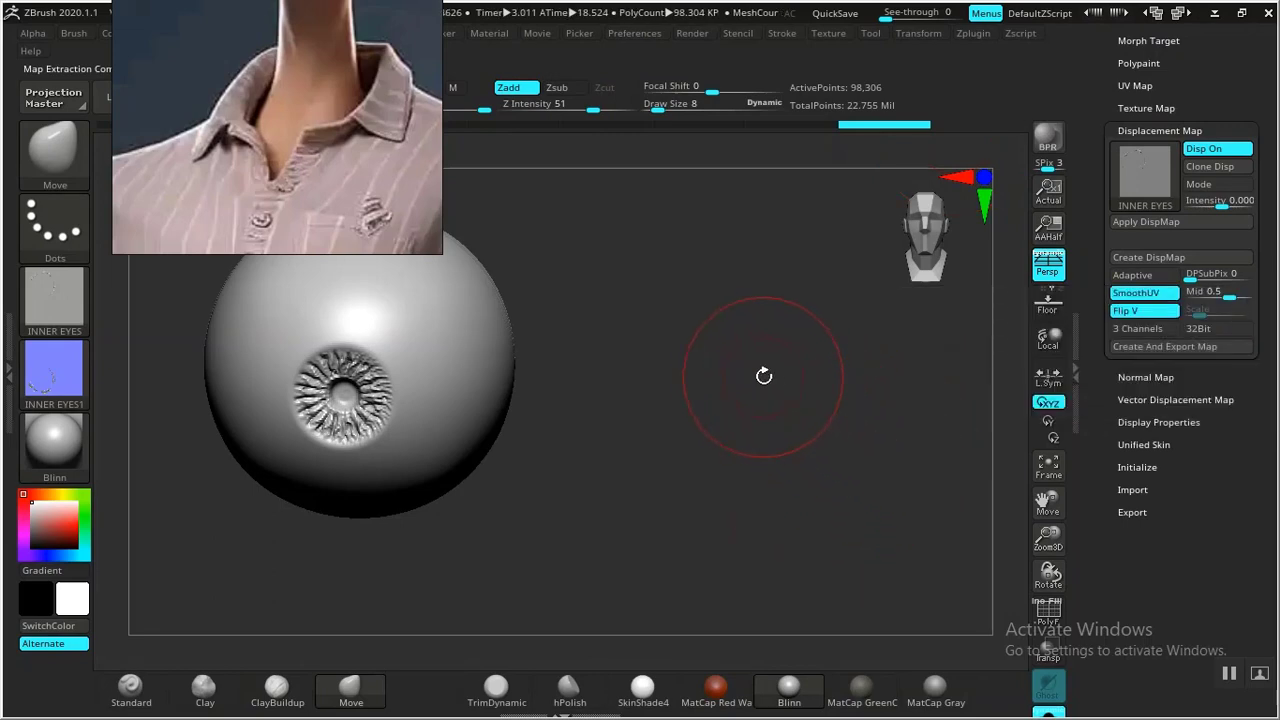
Open INNER EYES.tif from the ZMAP folder in Windows Photo Viewer and inspect its line fragments at higher magnification.
left_click_drag(755, 370, 764, 376, "alt")
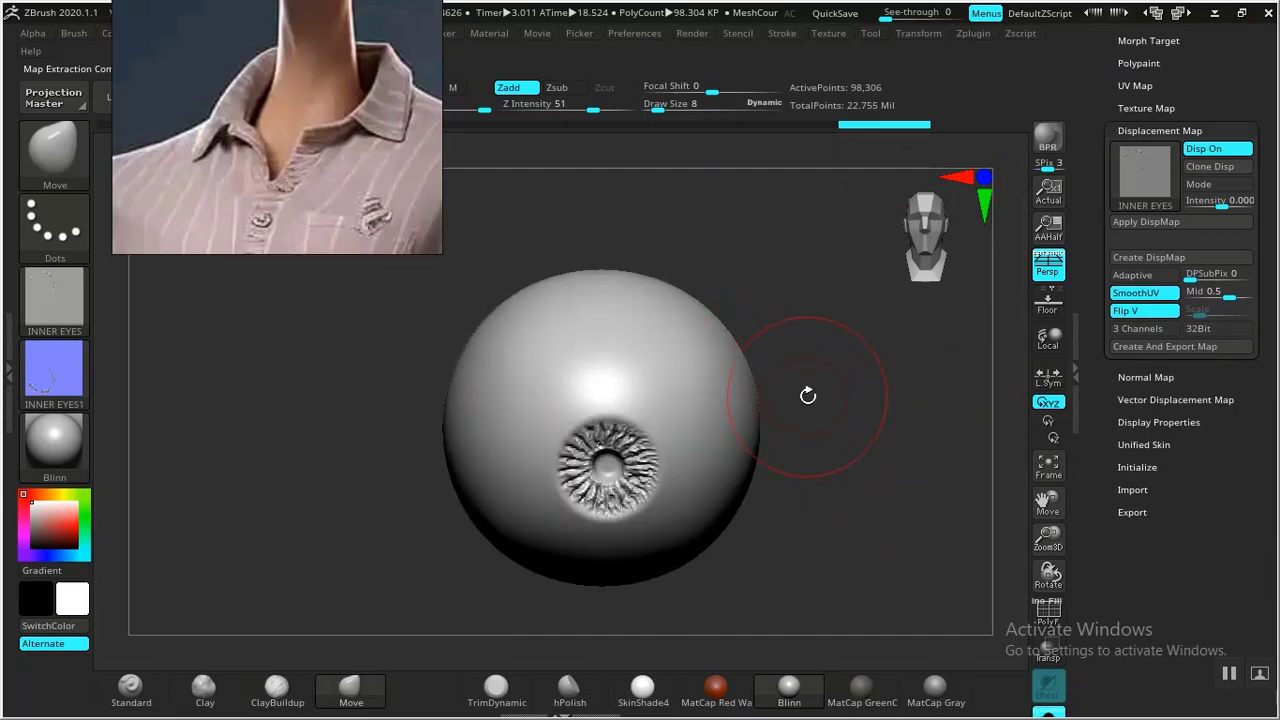
key("alt+Tab")
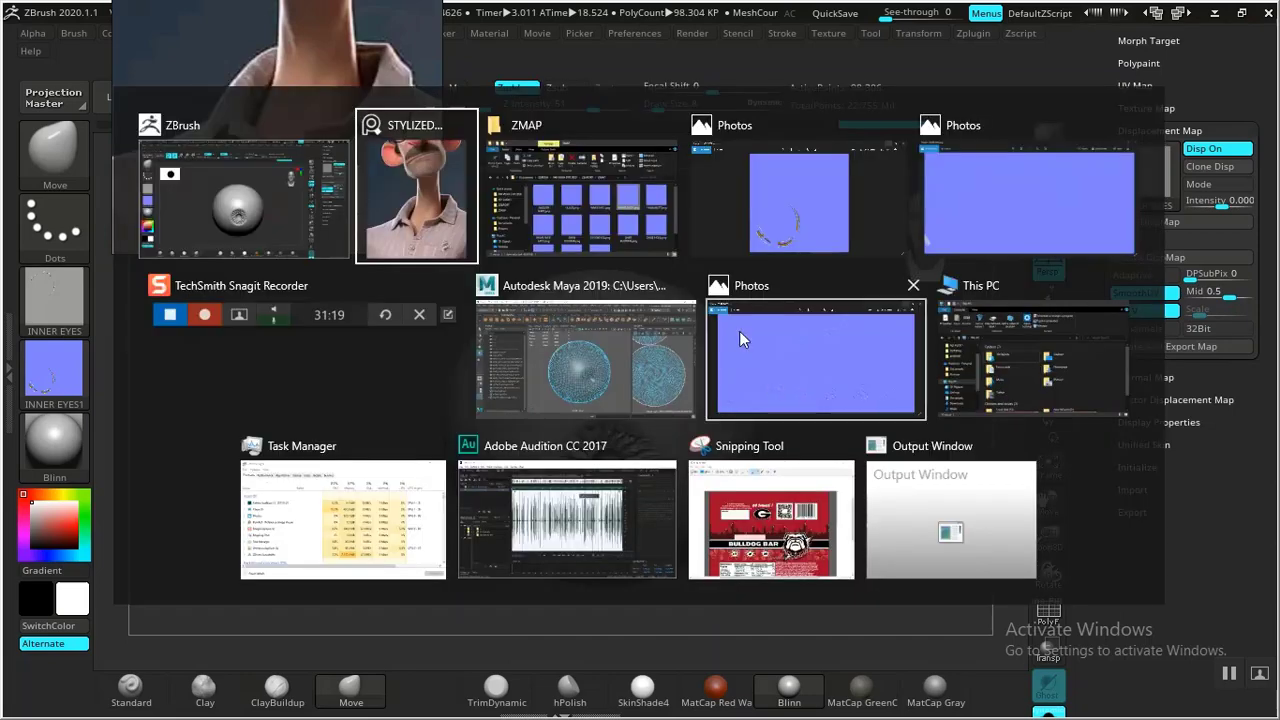
left_click(650, 235)
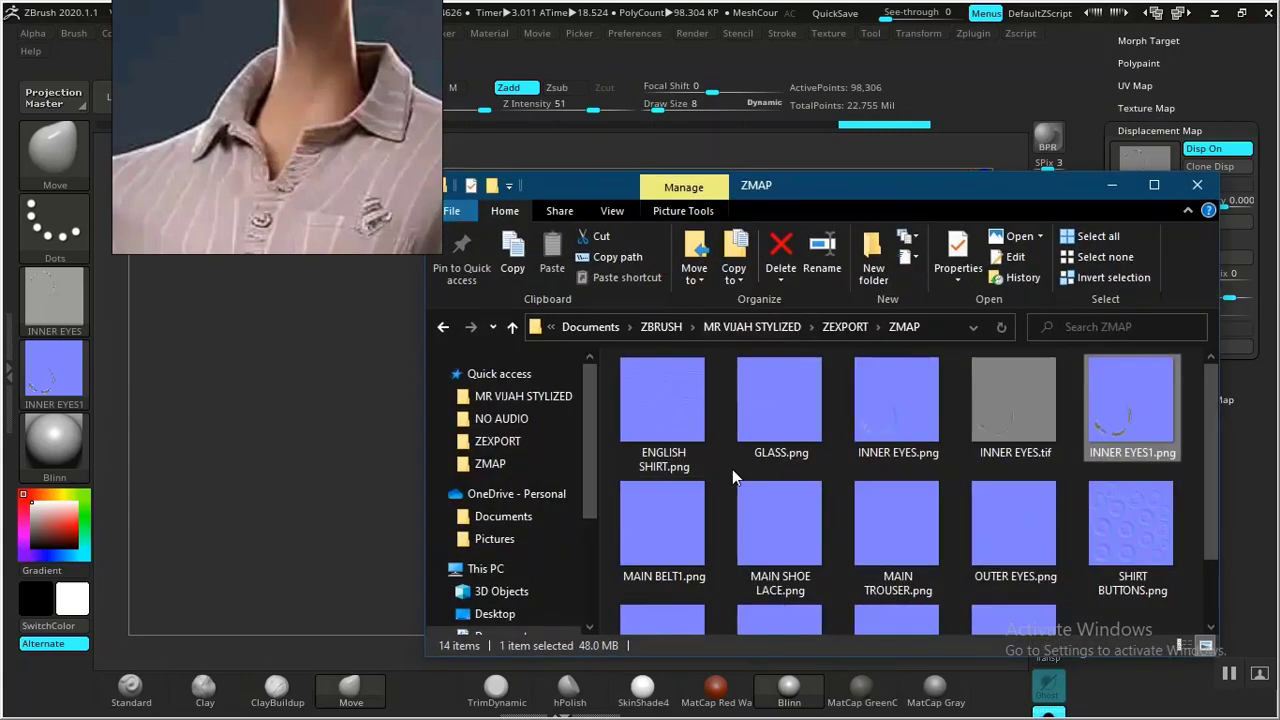
left_click(994, 420)
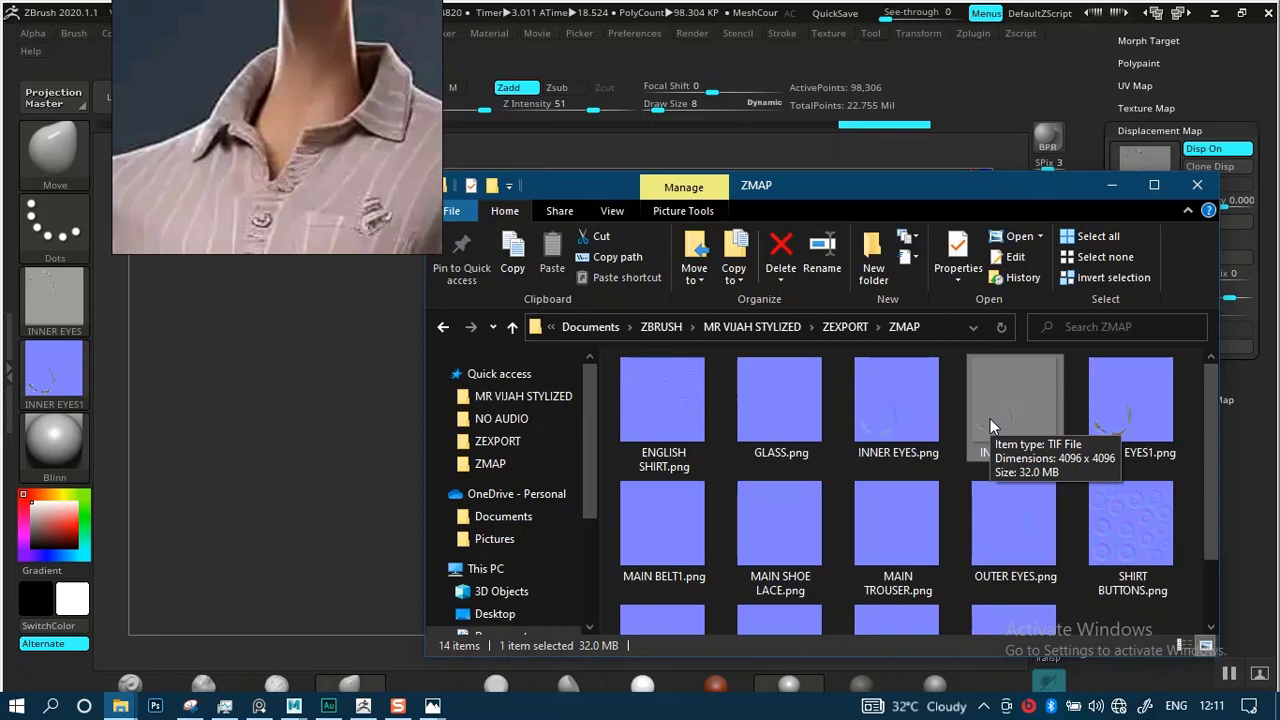
double_click(990, 420)
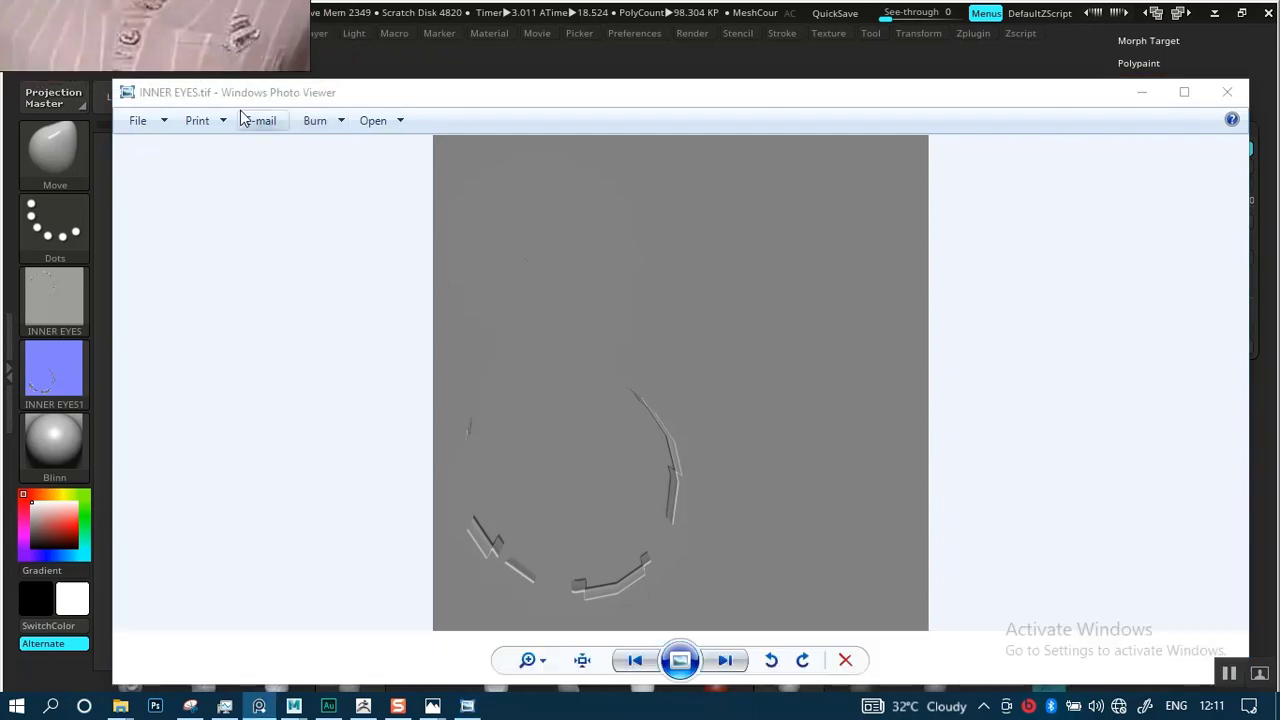
left_click(540, 660)
left_click_drag(543, 658, 541, 600)
left_click_drag(563, 507, 680, 283)
left_click_drag(674, 420, 800, 187)
left_click_drag(586, 445, 863, 289)
left_click_drag(688, 449, 646, 533)
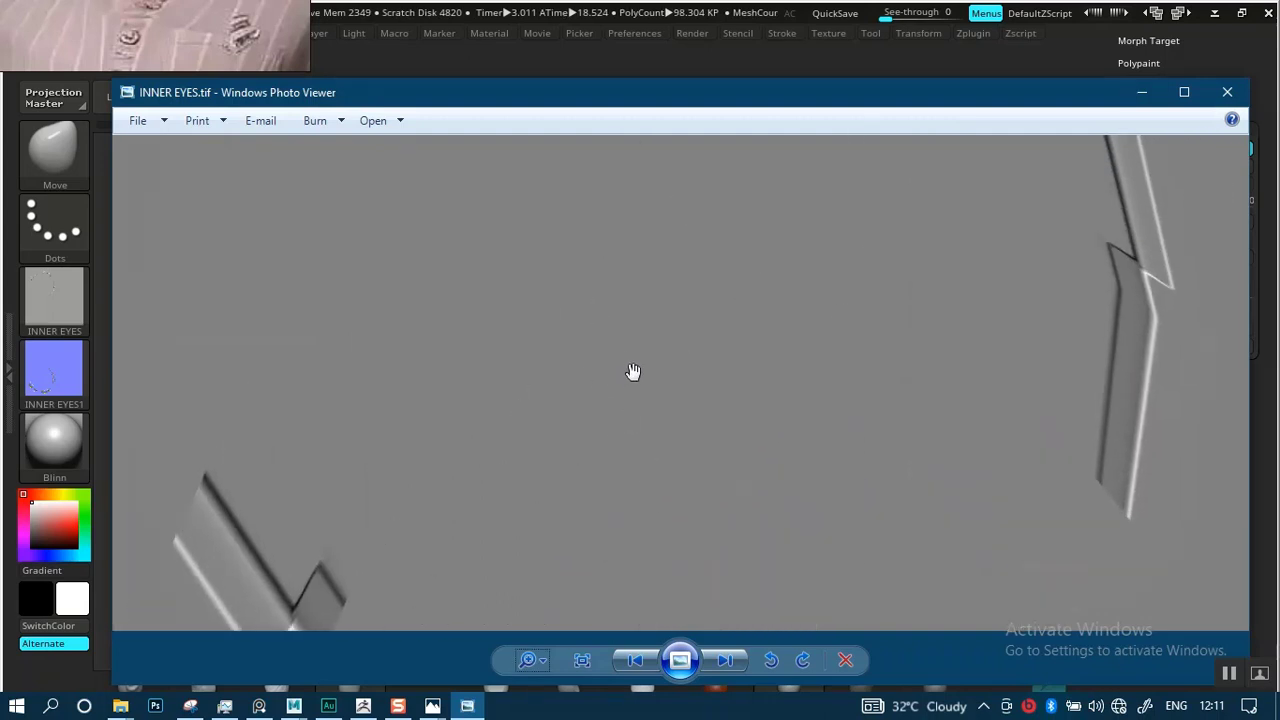
left_click(1150, 98)
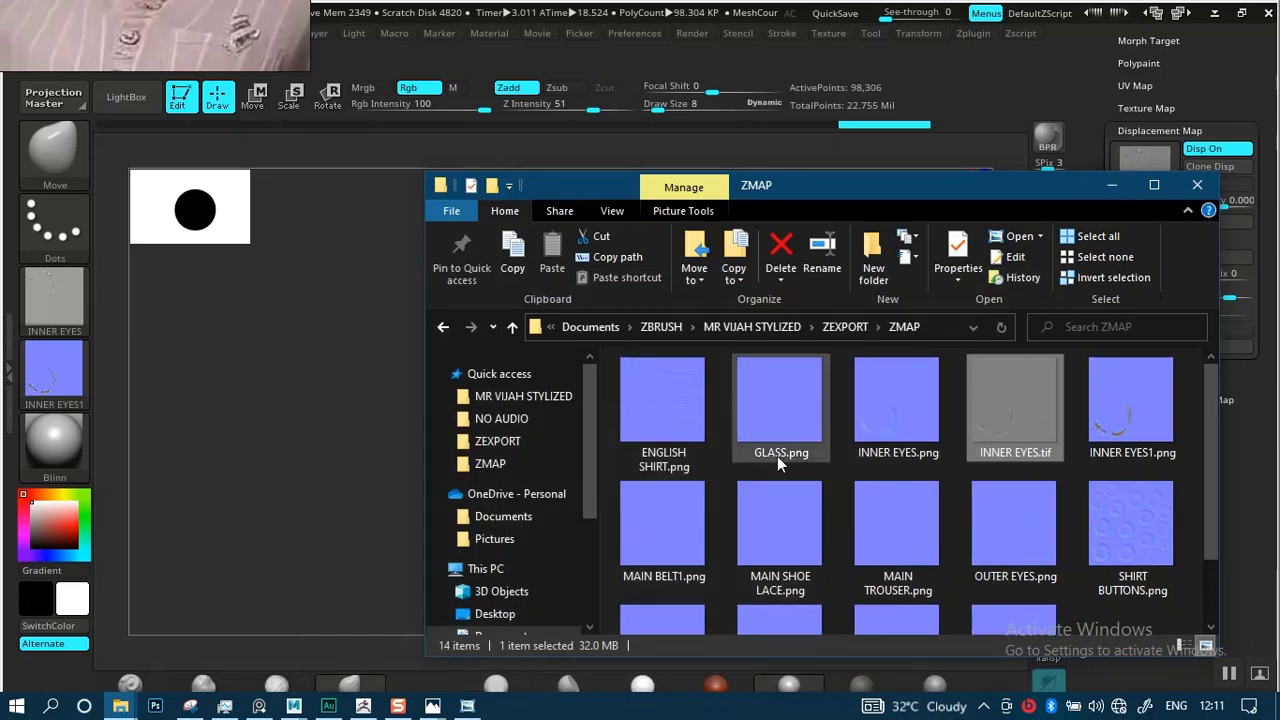
Switch to Maya, inspect the INNER_EYES mesh around its UV seam in face mode, and select and frame all its faces.
mouse_move(363, 706)
left_click(372, 668)
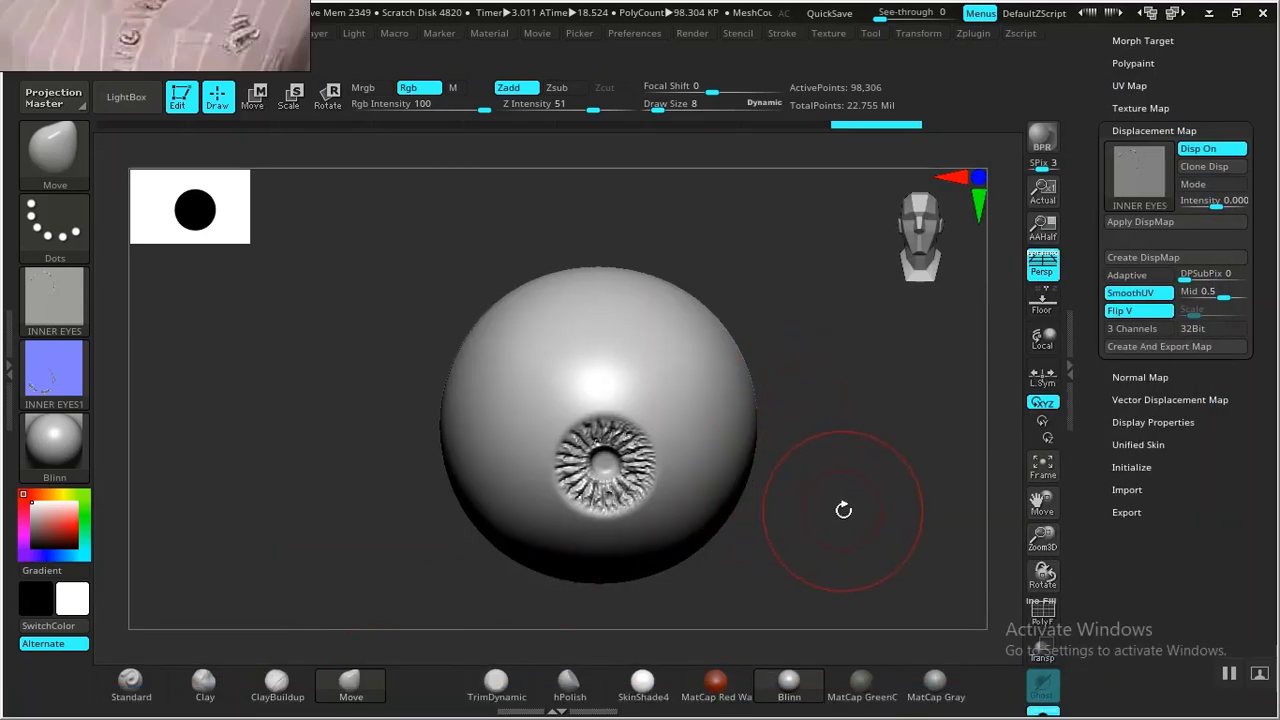
key("alt+Tab")
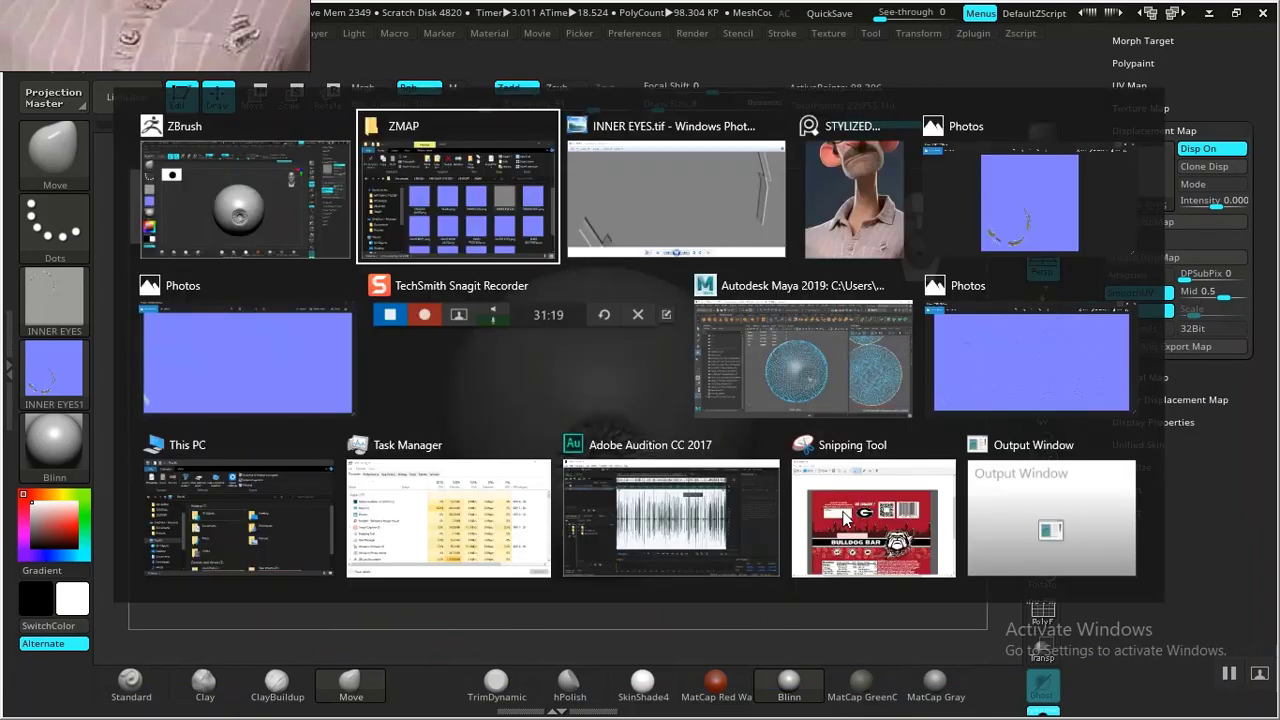
key("alt+Tab")
left_click(838, 368)
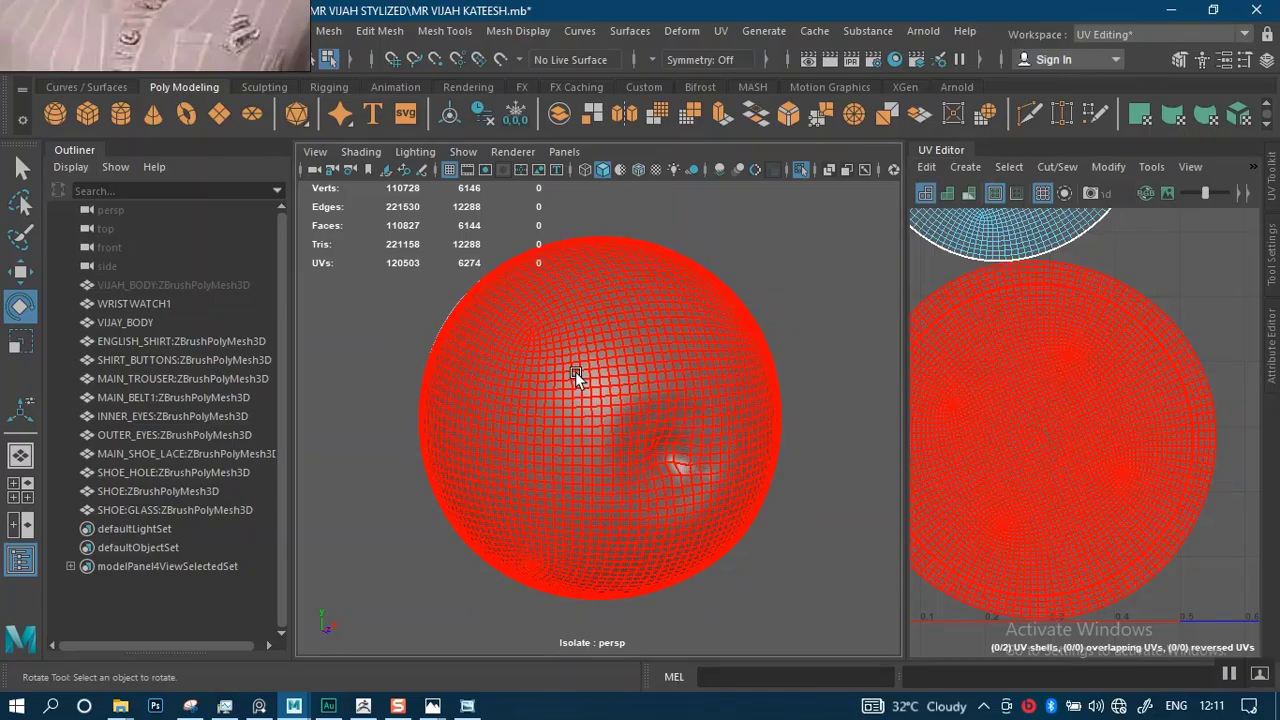
right_click_drag(577, 371, 588, 240)
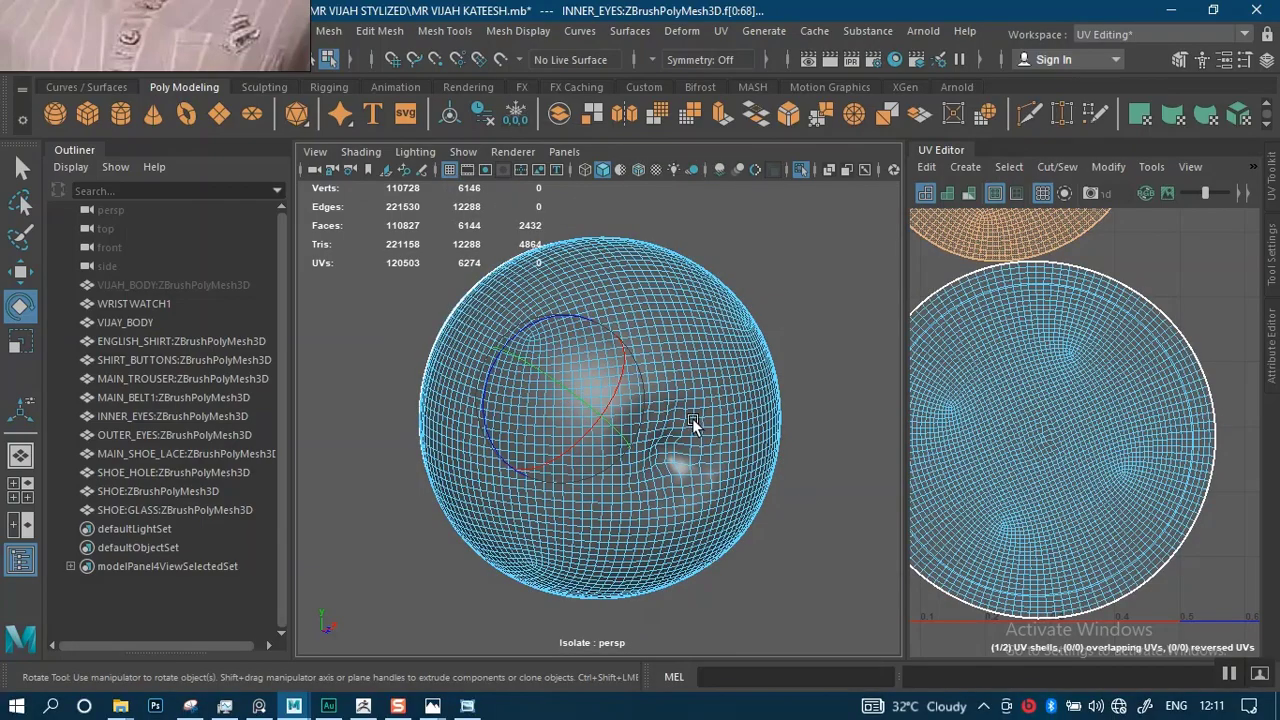
key("q")
scroll(655, 465, "up", 1)
scroll(652, 472, "up", 5)
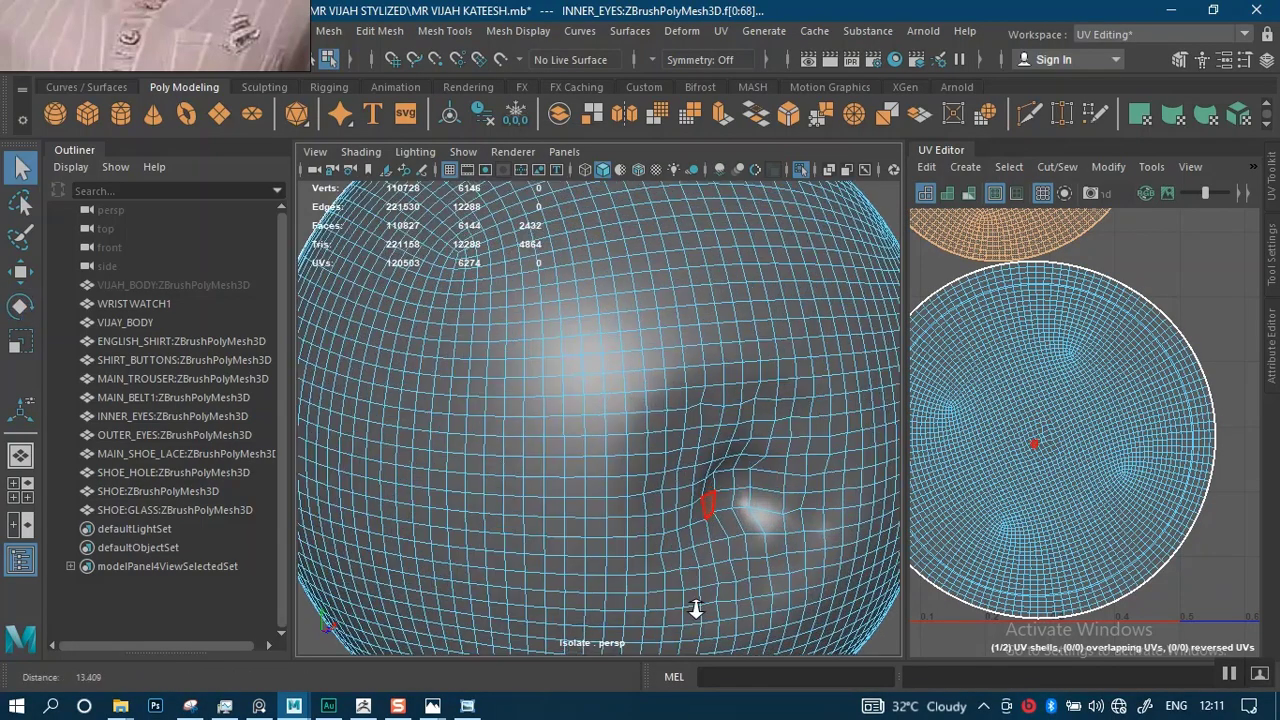
left_click_drag(651, 503, 641, 444, "alt")
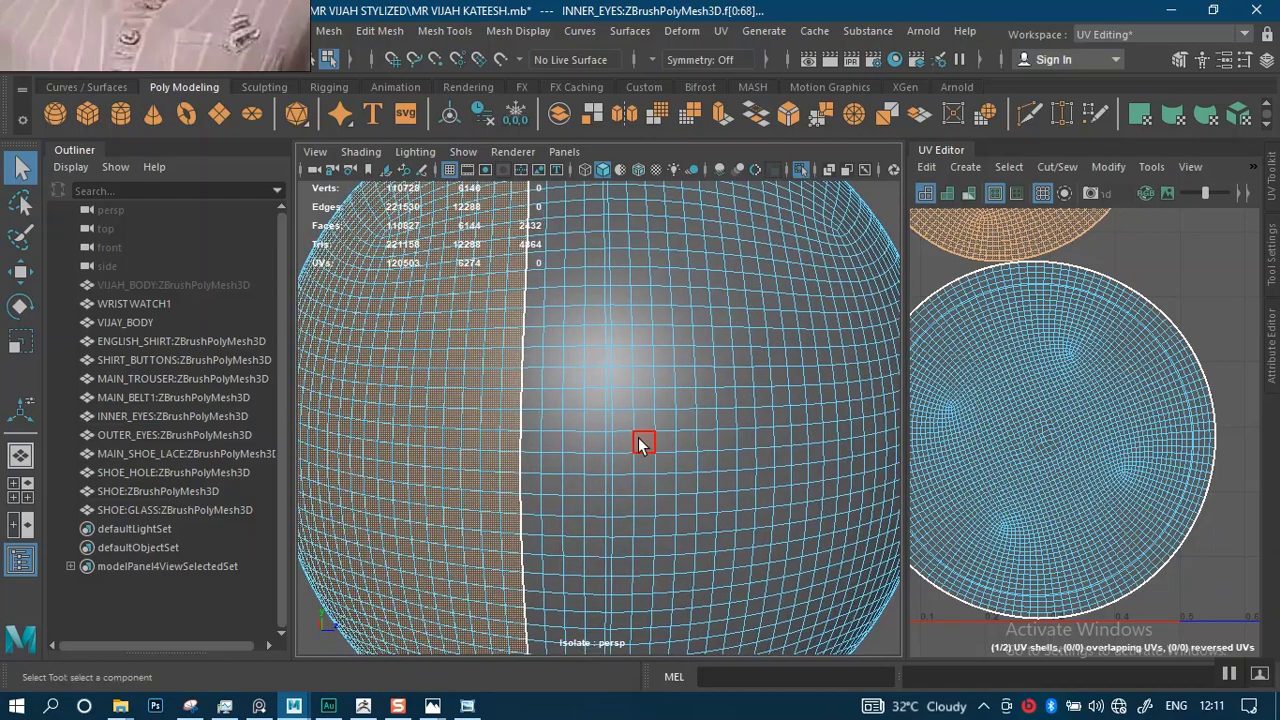
double_click(639, 437)
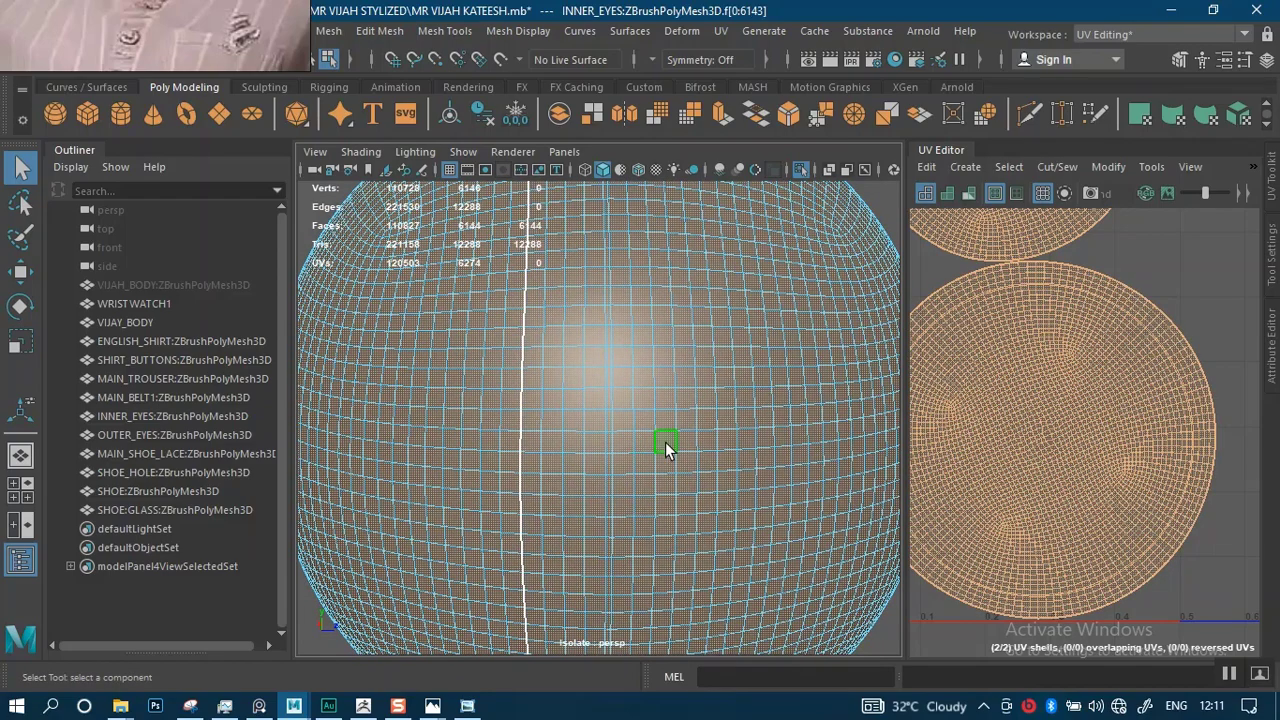
key("f")
Try deleting selected faces of the INNER_EYES mesh, undo the deletion, and clear the face selection.
left_click(854, 261)
left_click(677, 442)
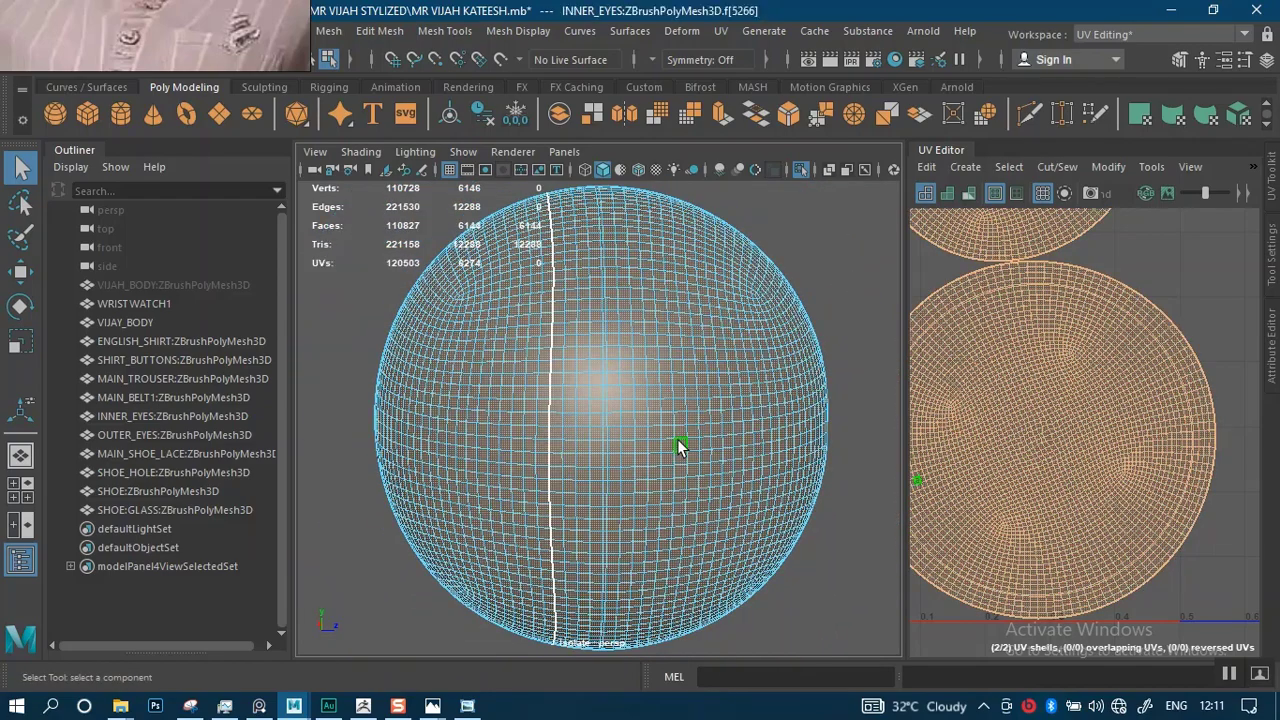
double_click(677, 440)
key("Delete")
key("ctrl+z")
key("F8")
left_click_drag(829, 571, 626, 514, "alt")
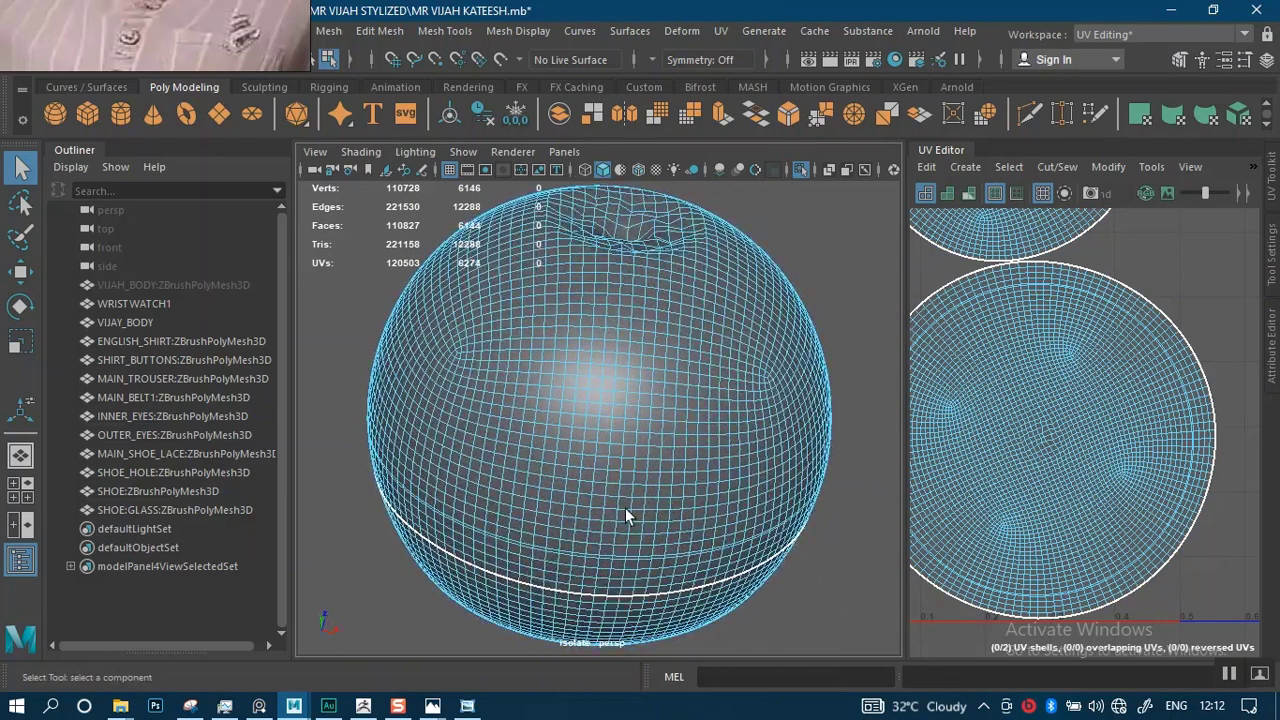
Examine the INNER_EYES mesh and its UV shells from several angles, and compare them with INNER EYES1.png in Photos.
right_click_drag(626, 514, 617, 329, "alt")
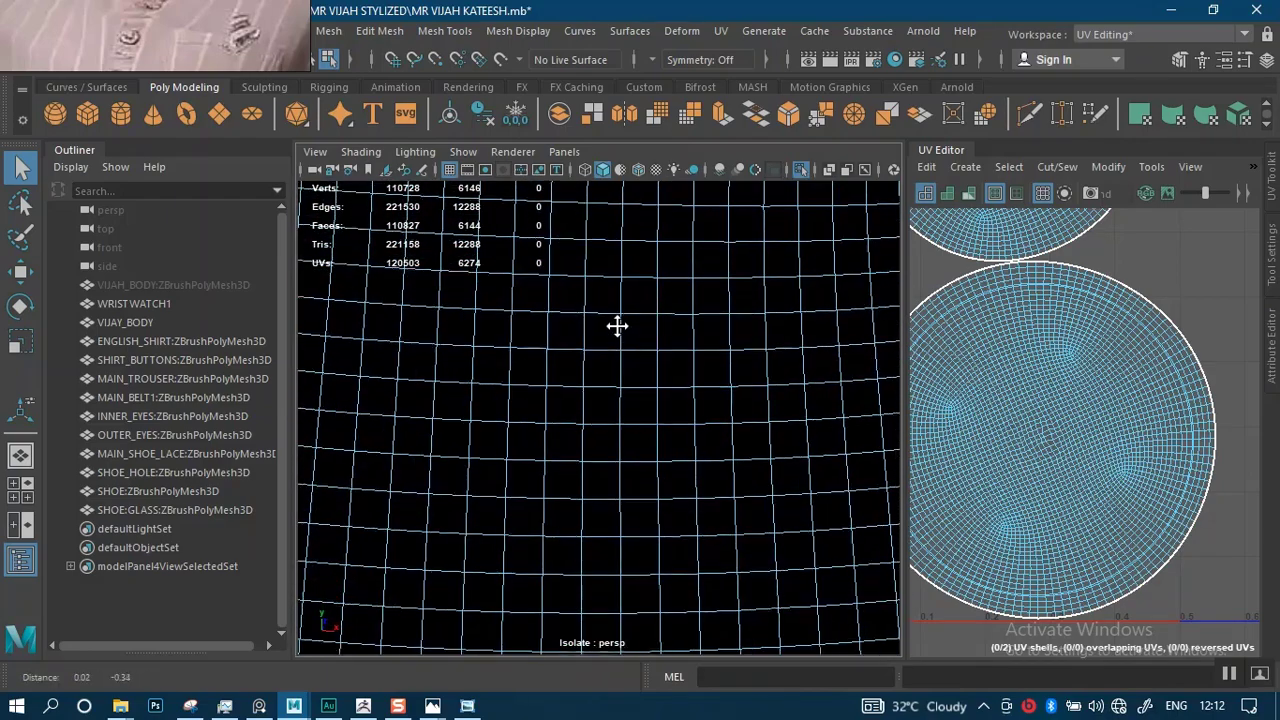
left_click_drag(617, 329, 722, 420, "alt")
scroll(663, 277, "down", 10)
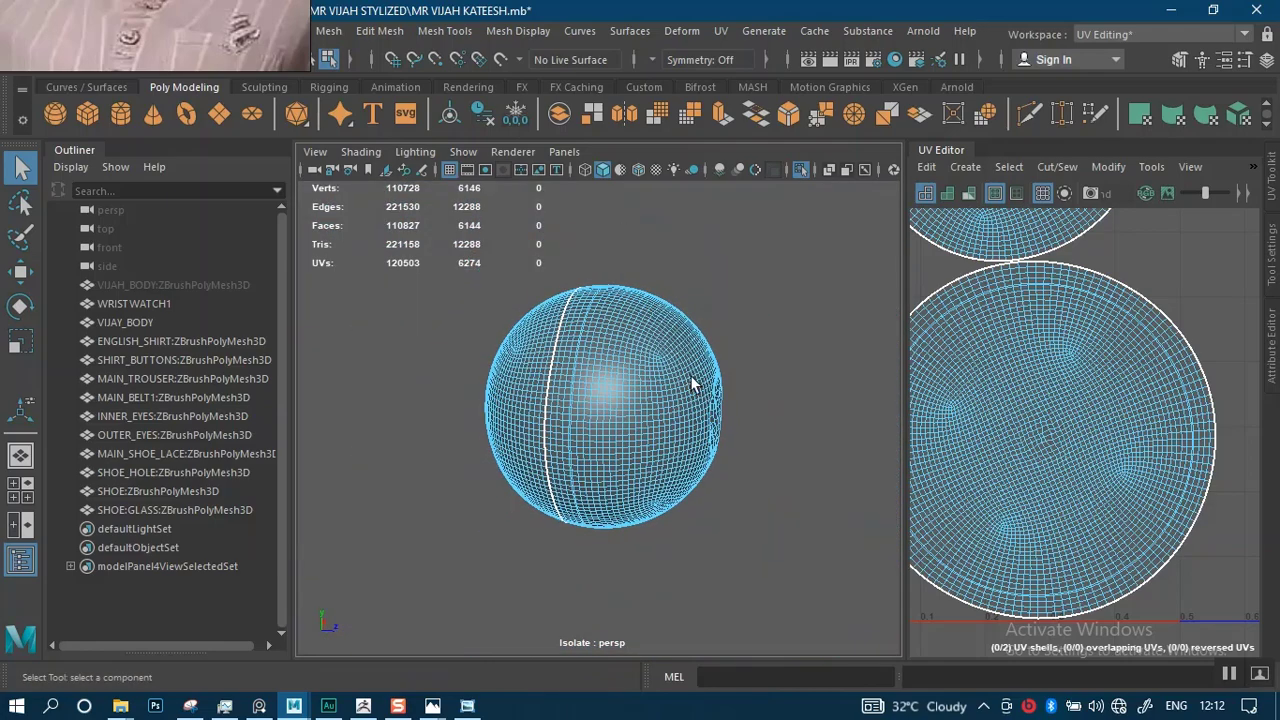
left_click_drag(692, 380, 635, 372, "alt")
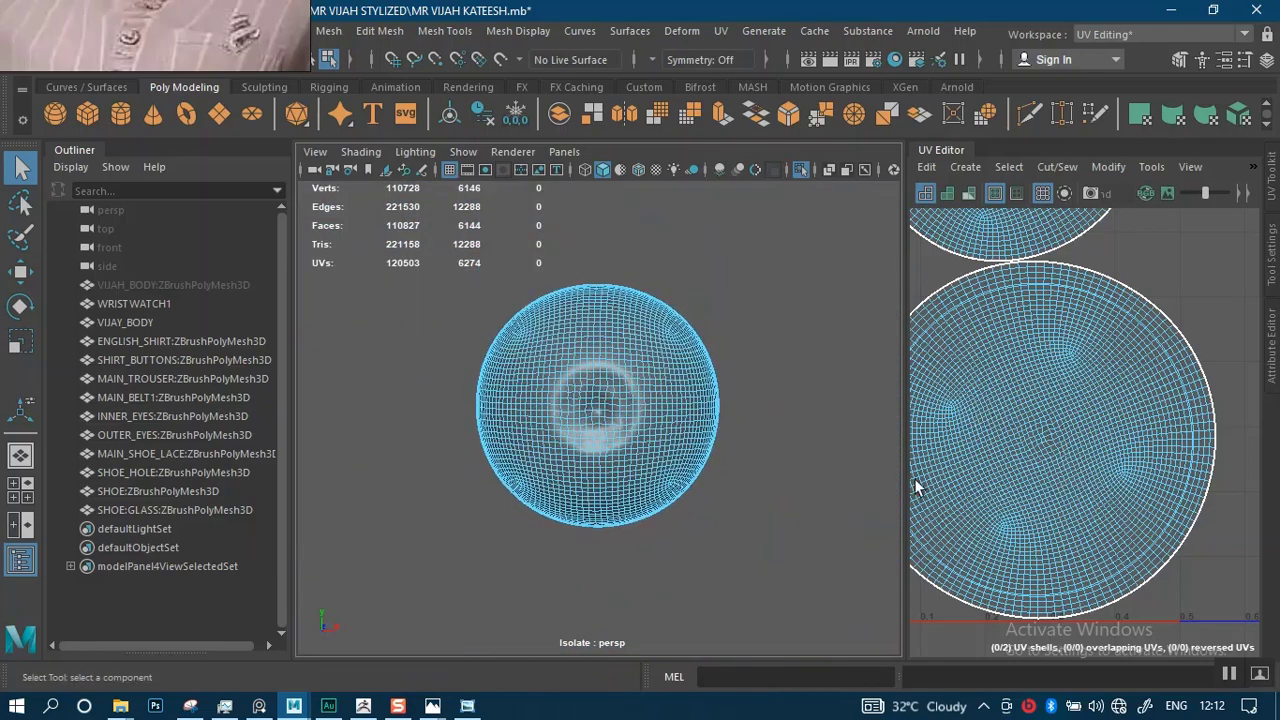
scroll(714, 449, "down", 2)
scroll(1040, 440, "down", 3)
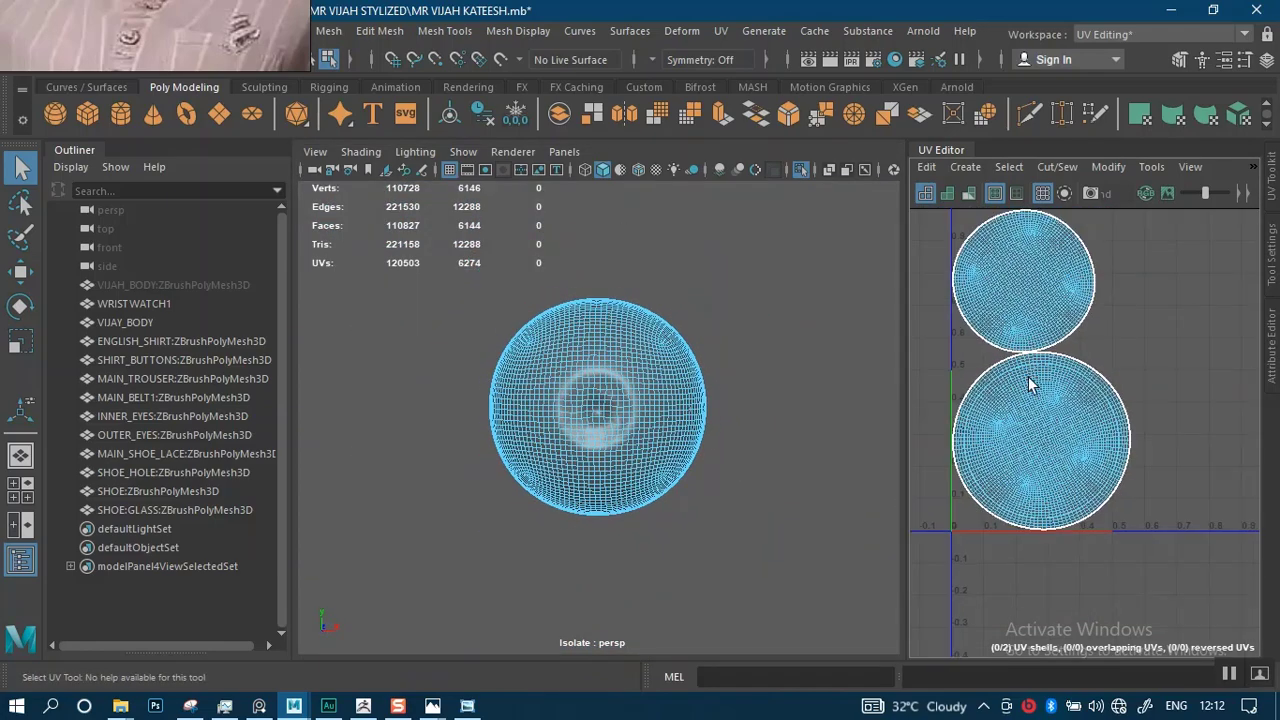
left_click_drag(646, 509, 679, 466, "alt")
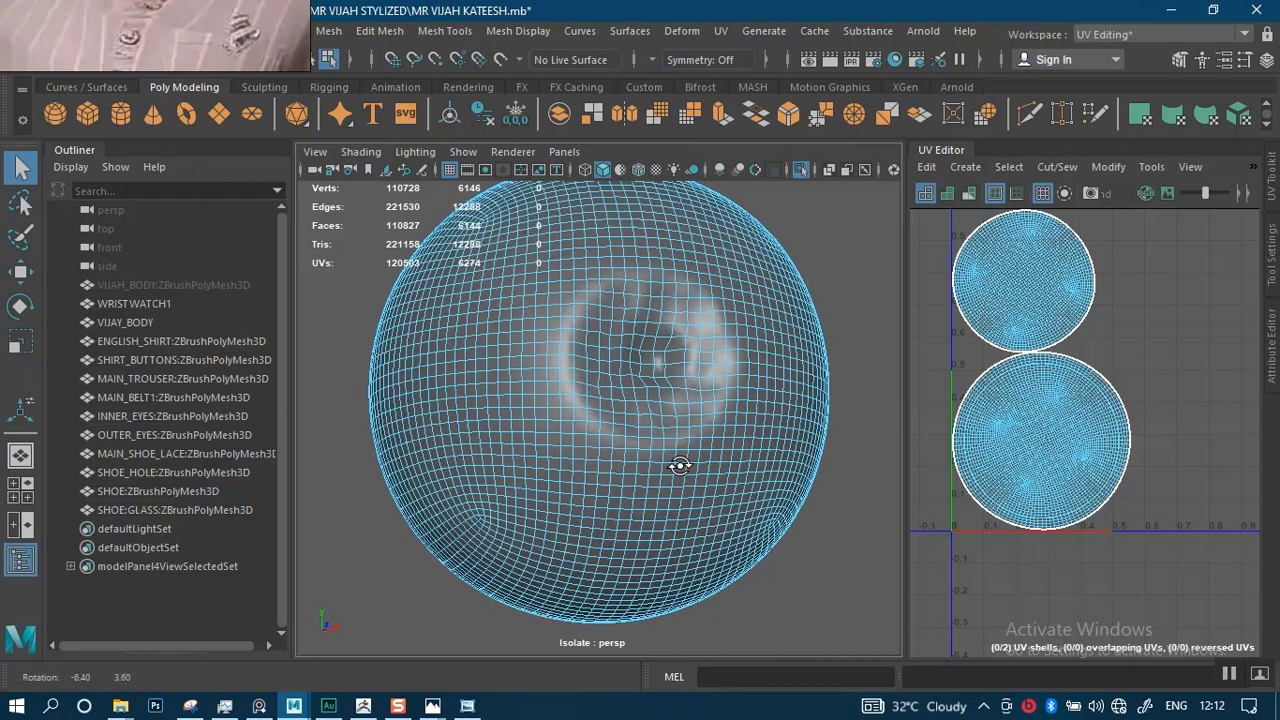
mouse_move(432, 706)
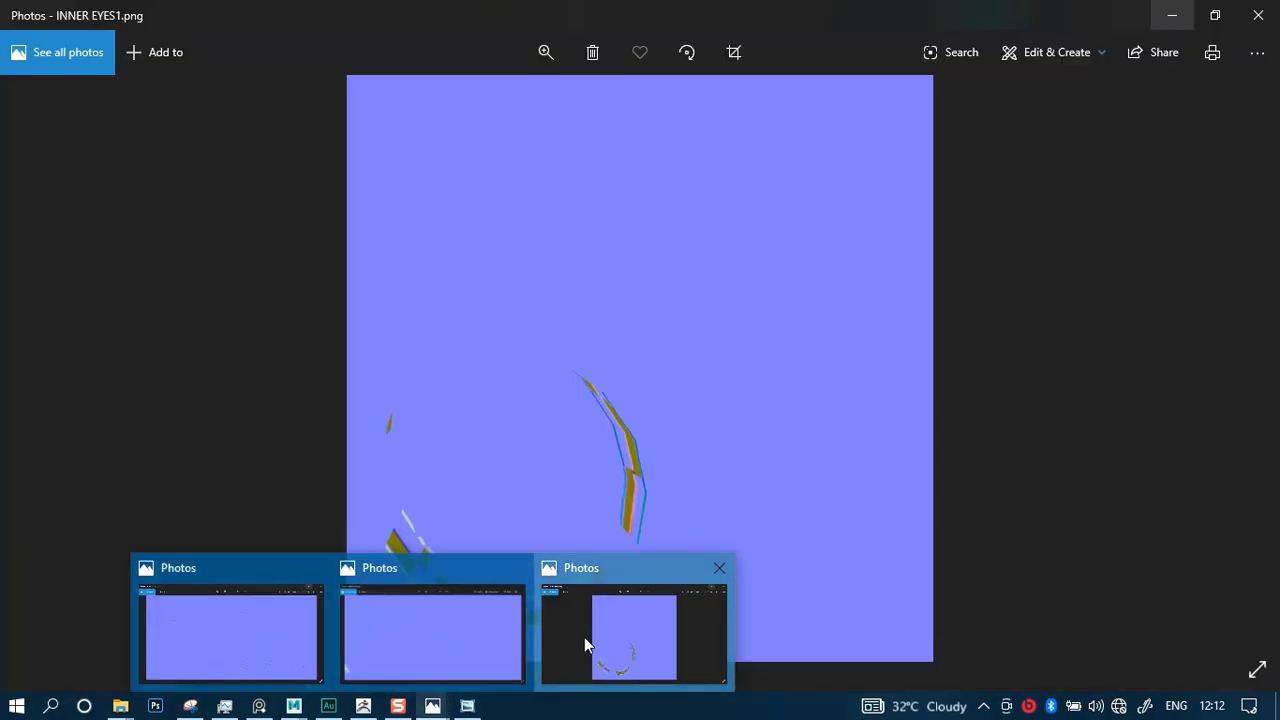
left_click(584, 637)
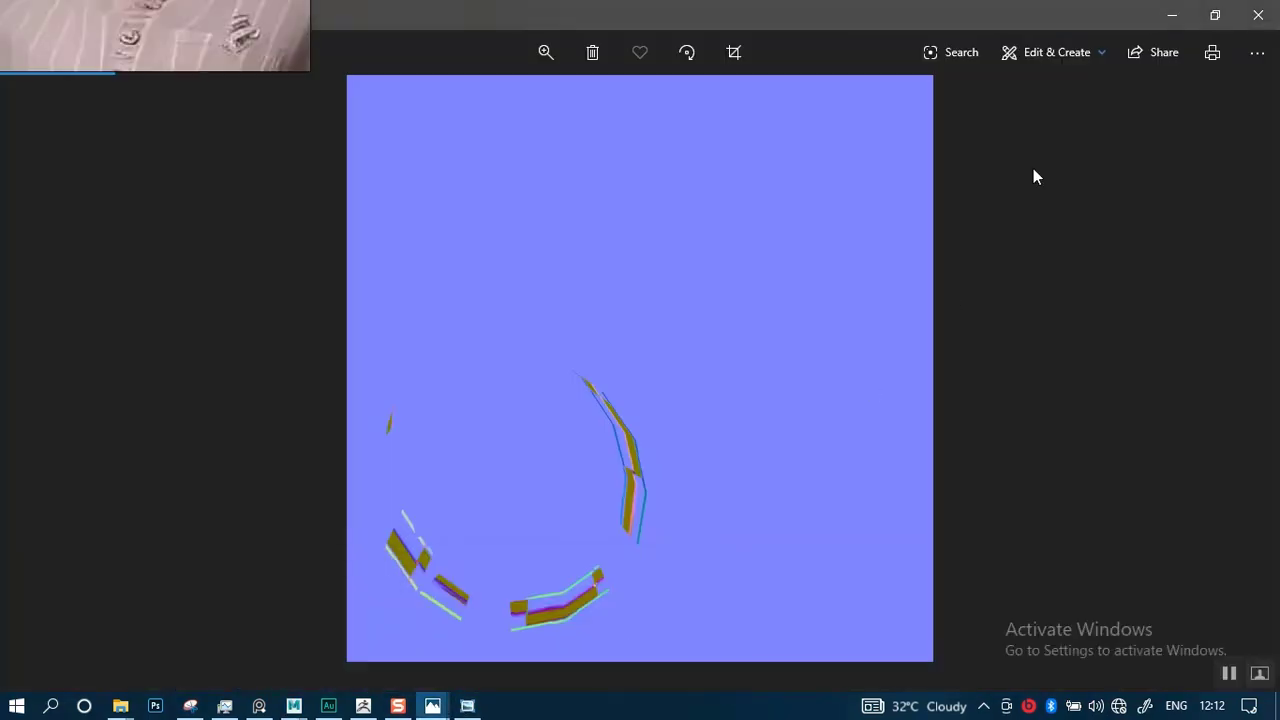
left_click(1171, 15)
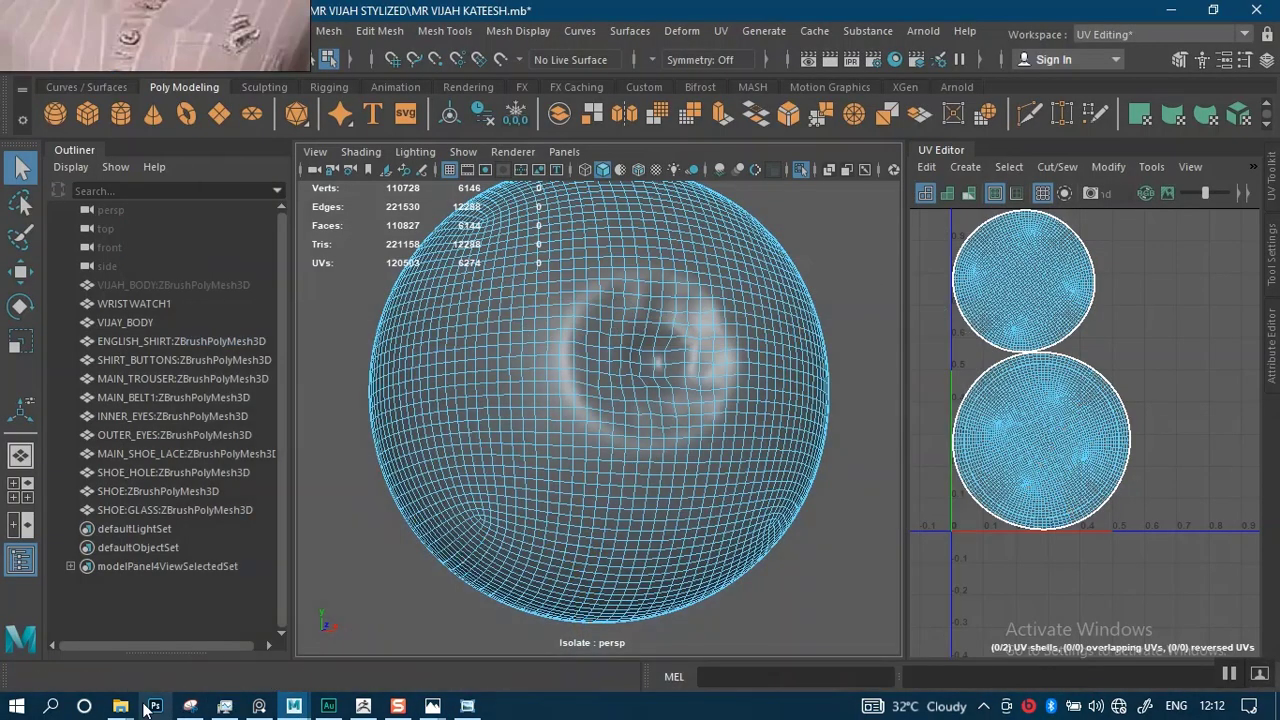
Delete INNER EYES.png, INNER EYES.tif and INNER EYES1.png from the ZMAP folder in File Explorer.
mouse_move(120, 706)
left_click(237, 640)
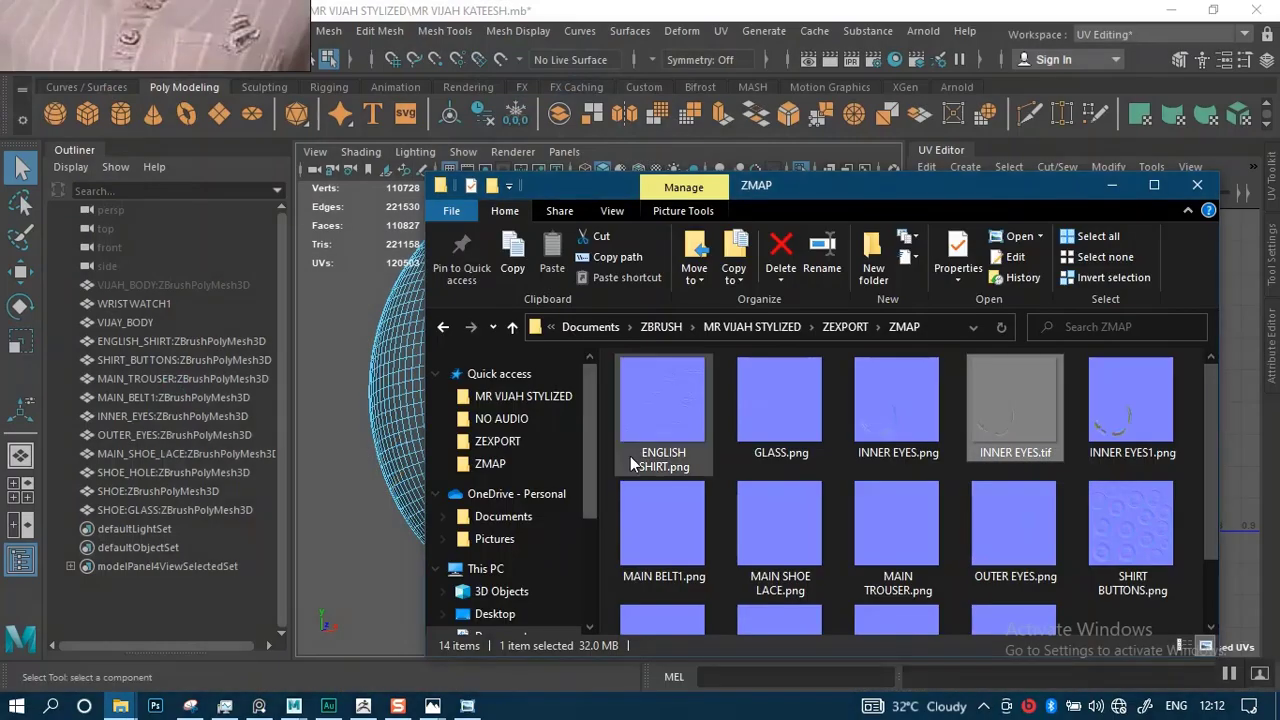
left_click(918, 428, "ctrl")
left_click(1168, 435, "ctrl")
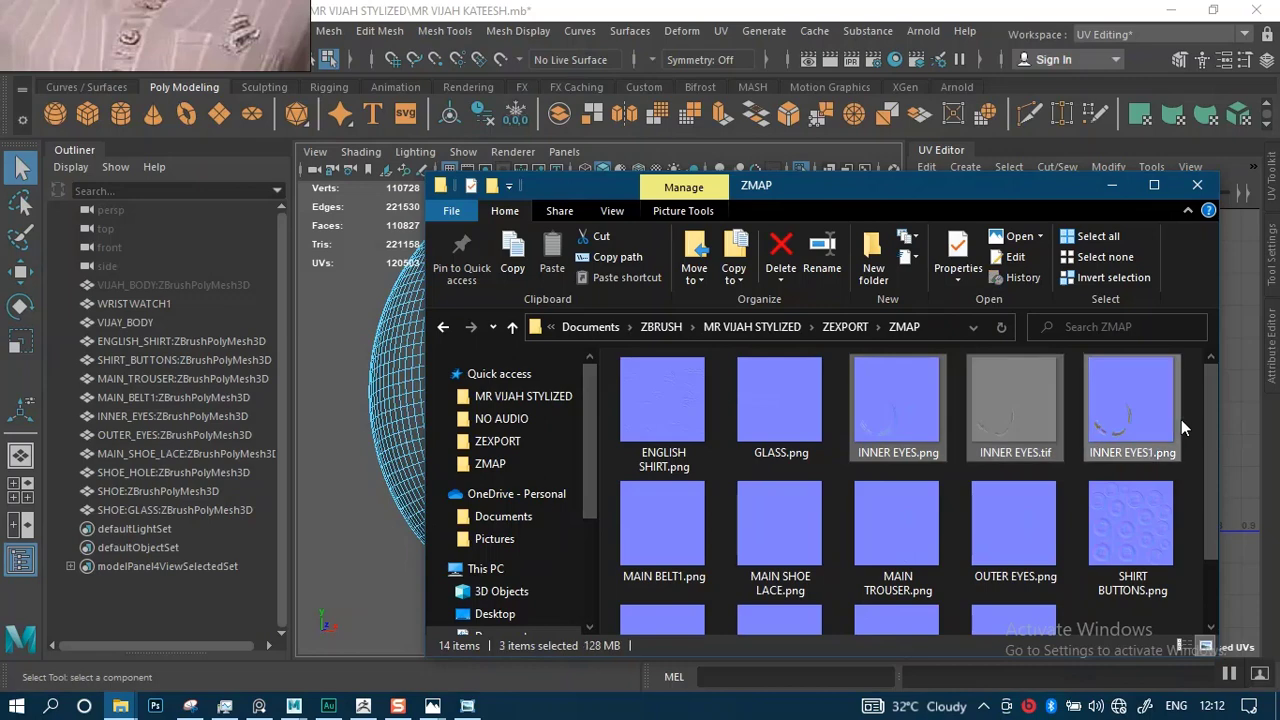
left_click(780, 258)
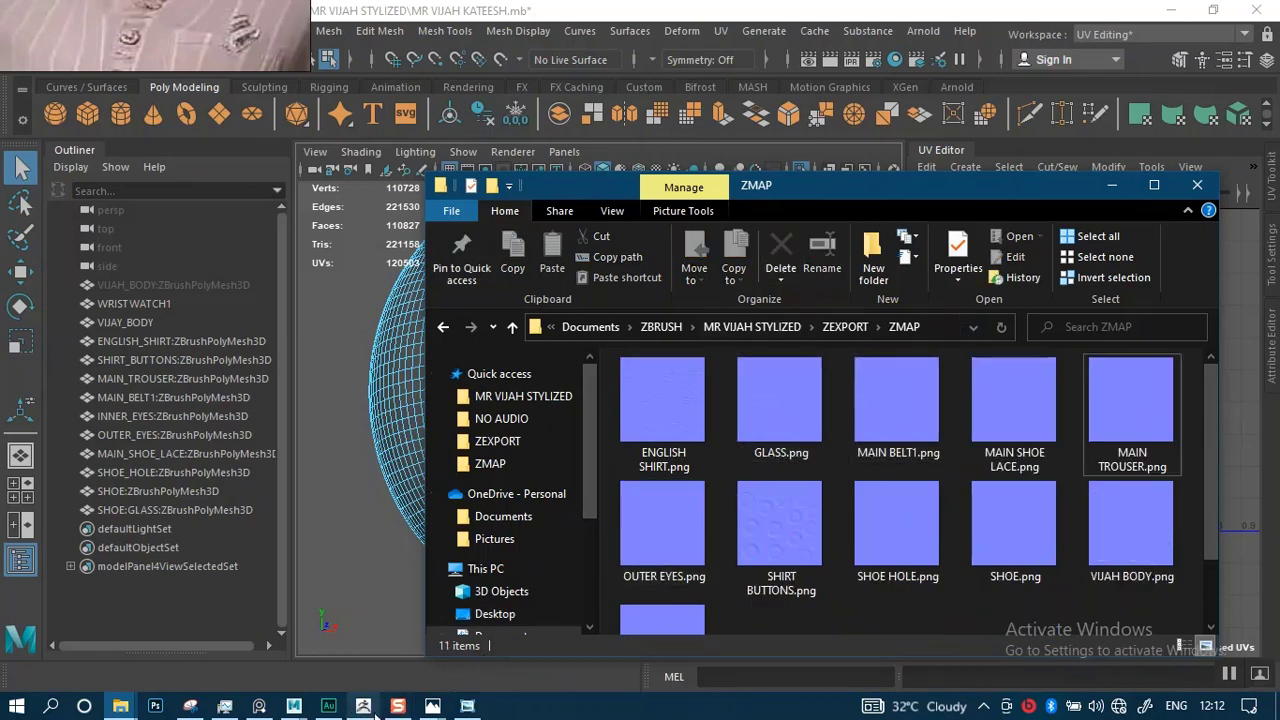
Switch to ZBrush and set the Multi Map Exporter's SubDiv level to 4 for both the displacement map and the normal map.
mouse_move(358, 710)
left_click(357, 659)
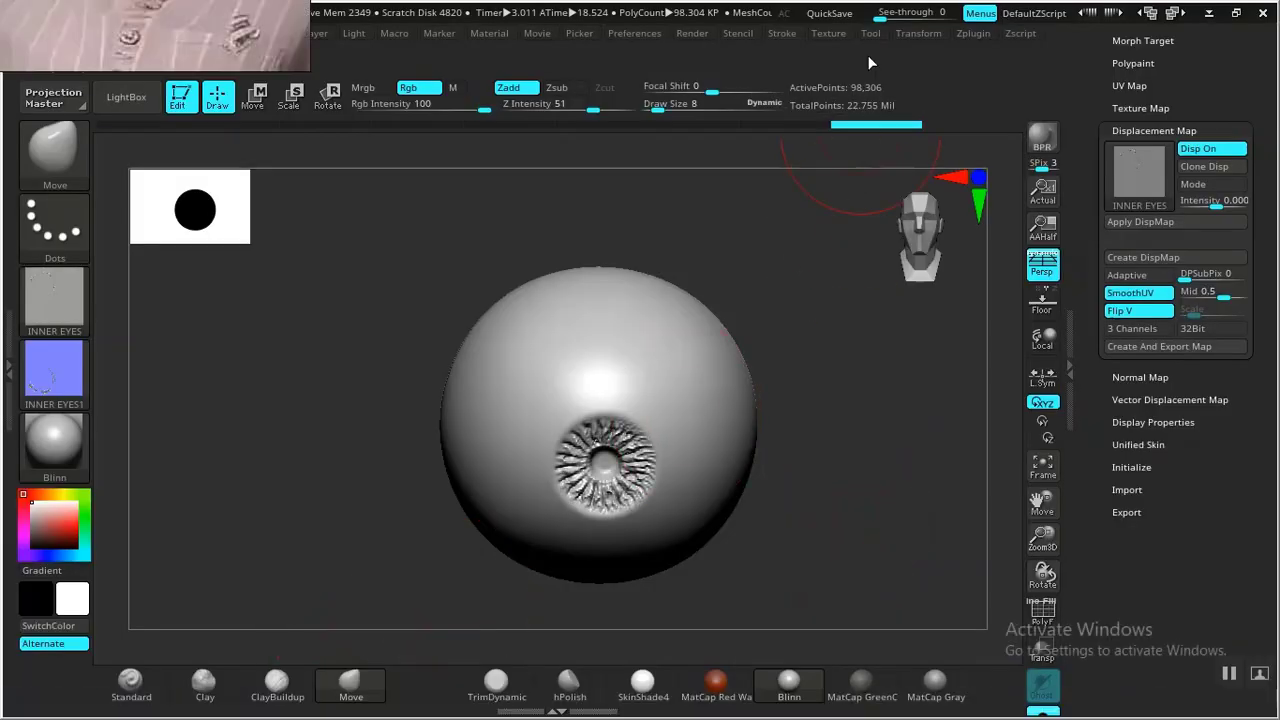
left_click(972, 33)
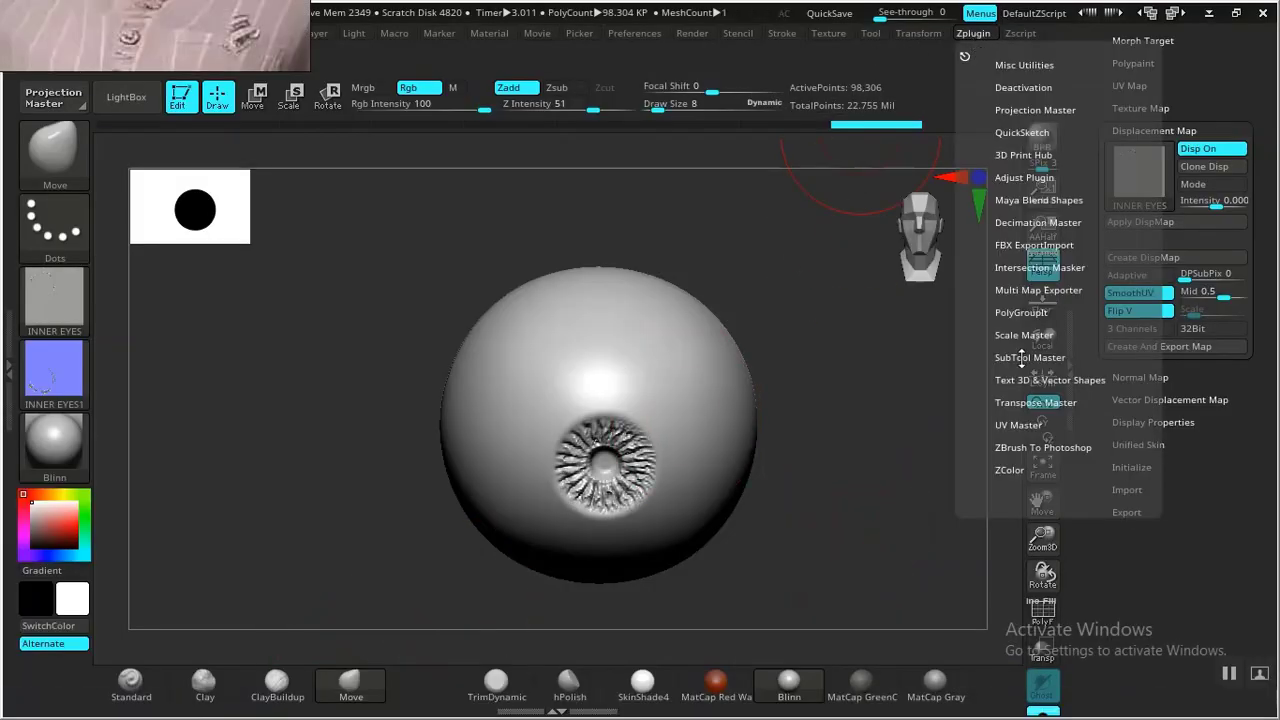
left_click(1026, 289)
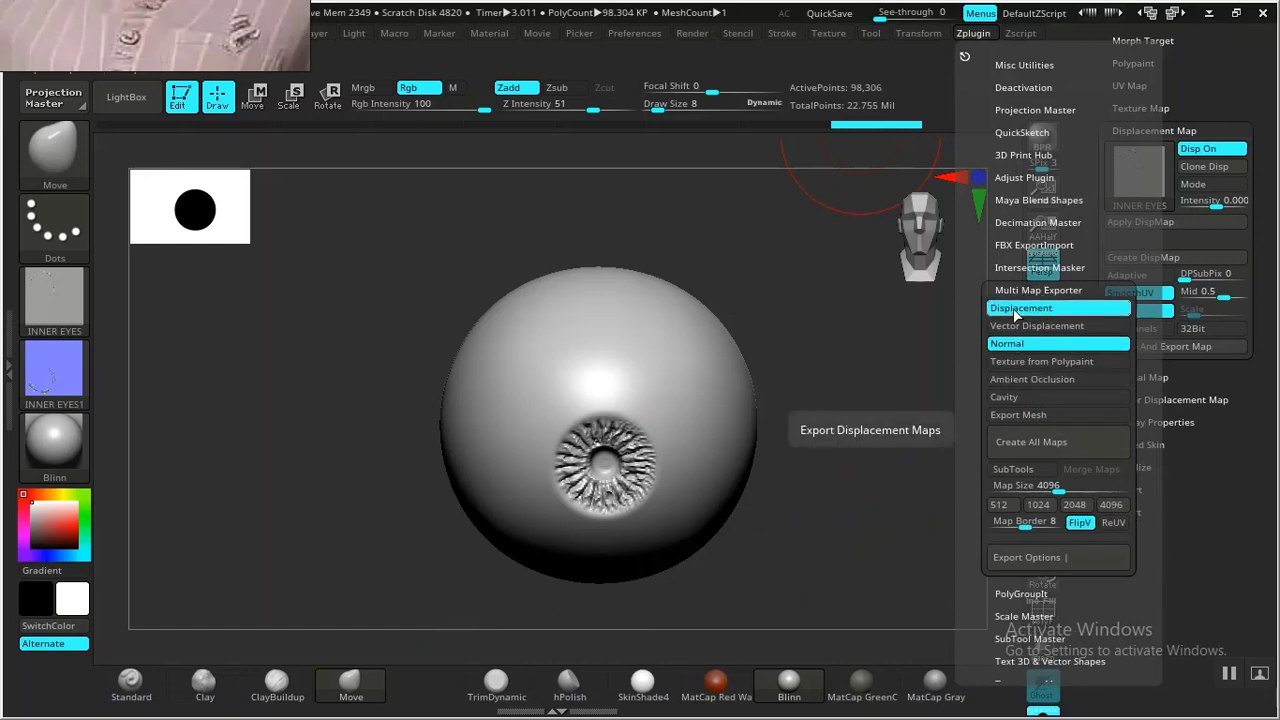
scroll(998, 350, "down", 3)
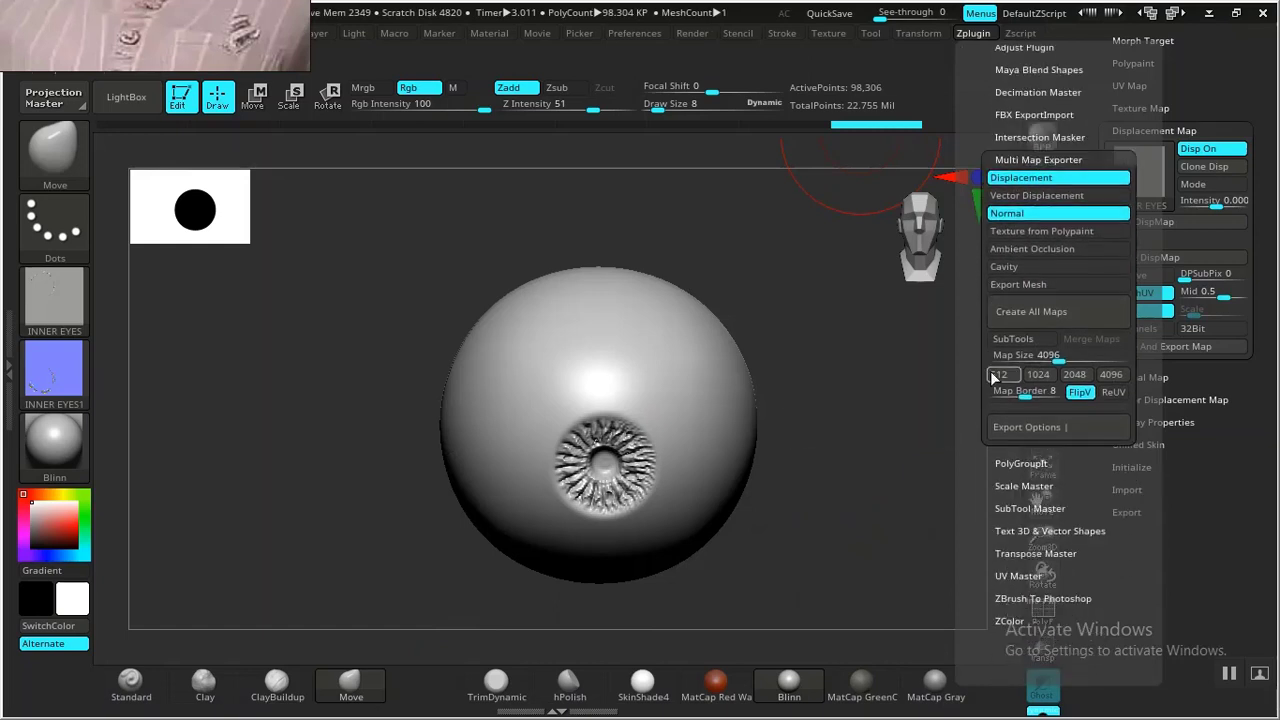
left_click(1030, 428)
scroll(960, 440, "down", 4)
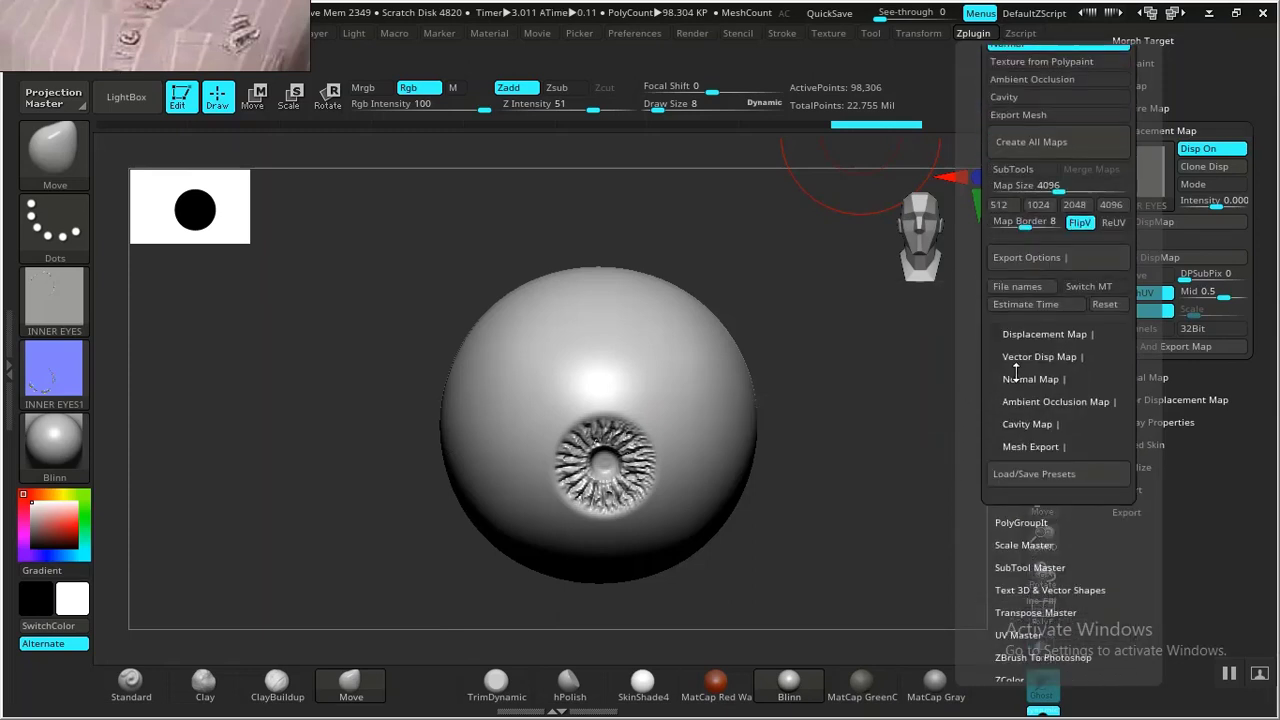
left_click(1025, 338)
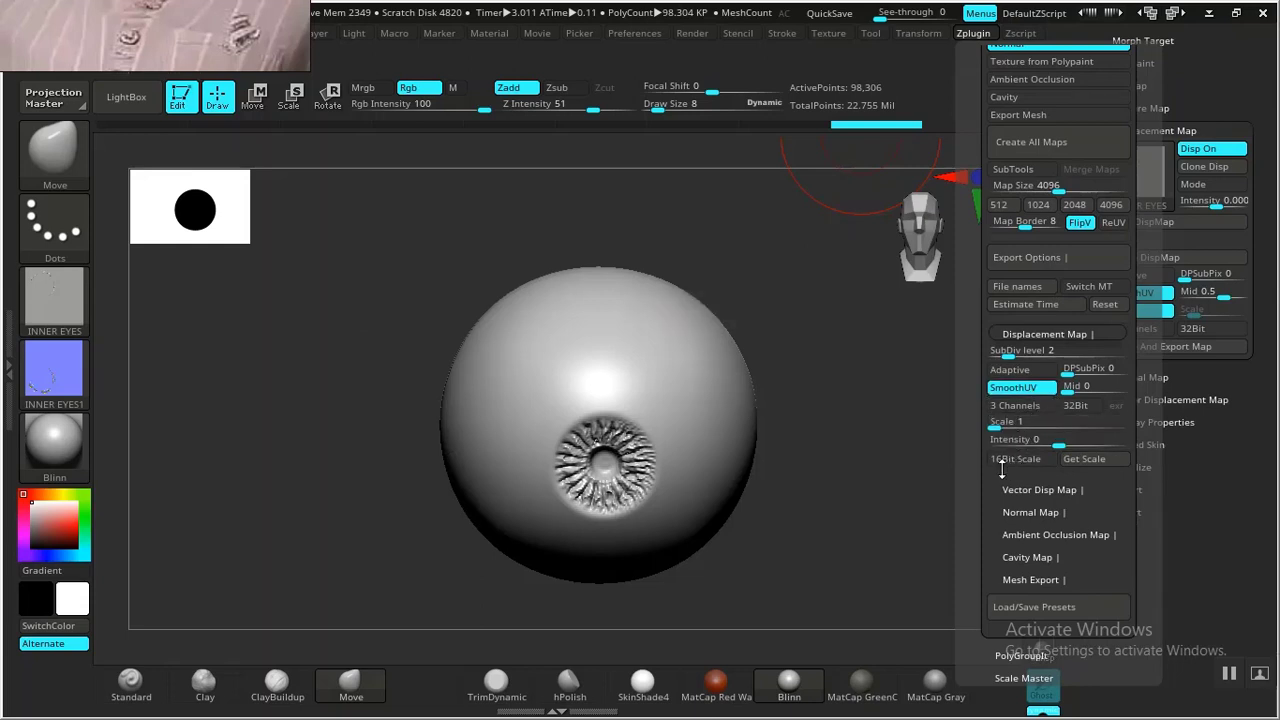
left_click(1010, 351)
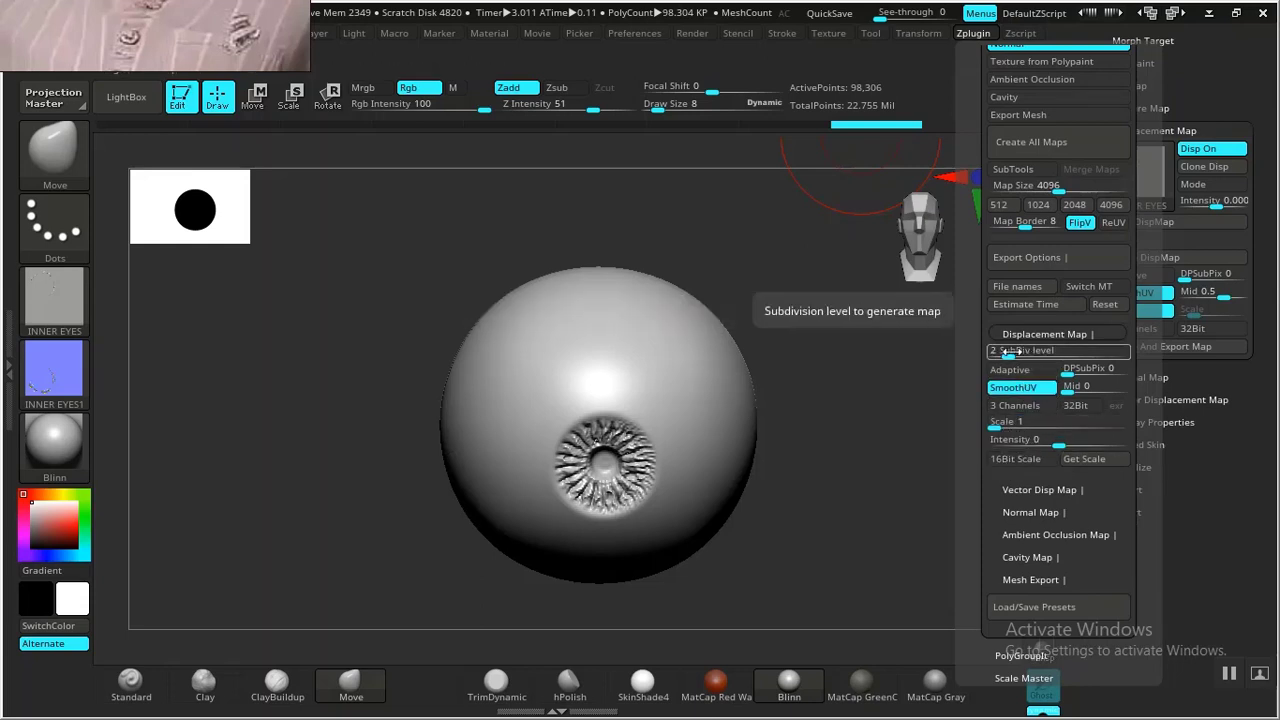
left_click_drag(1003, 351, 1038, 351)
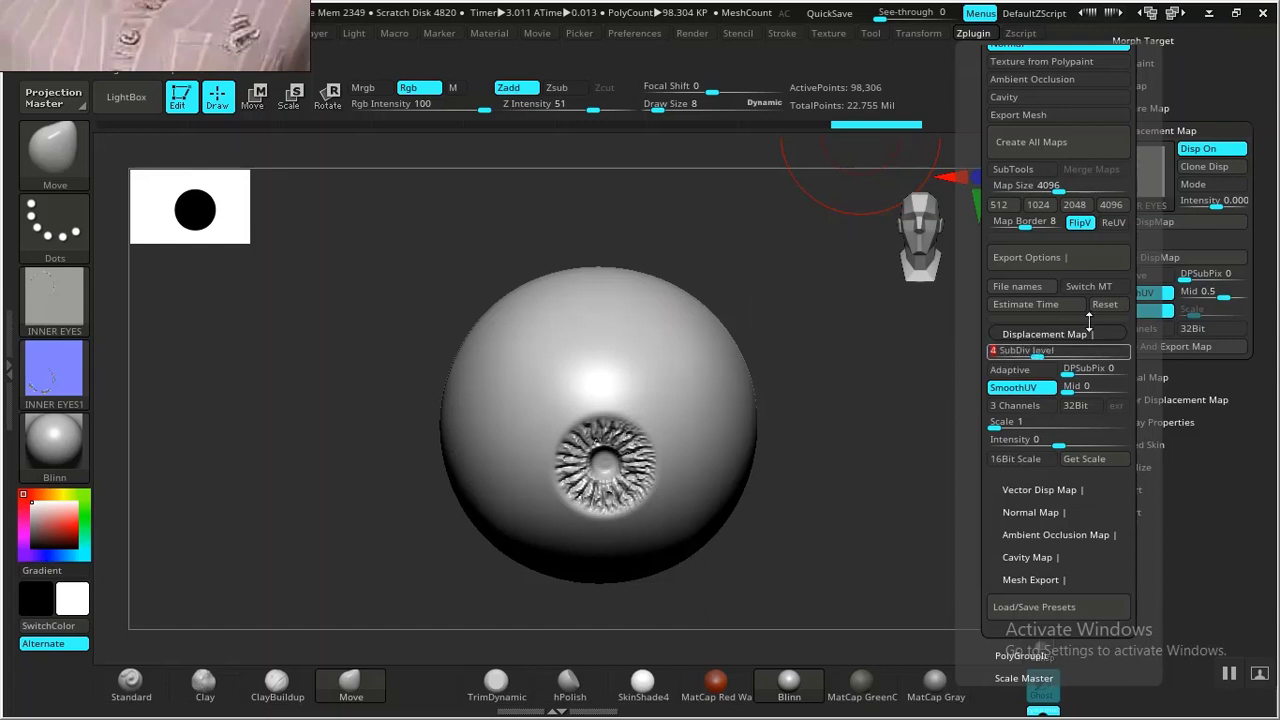
left_click(1028, 512)
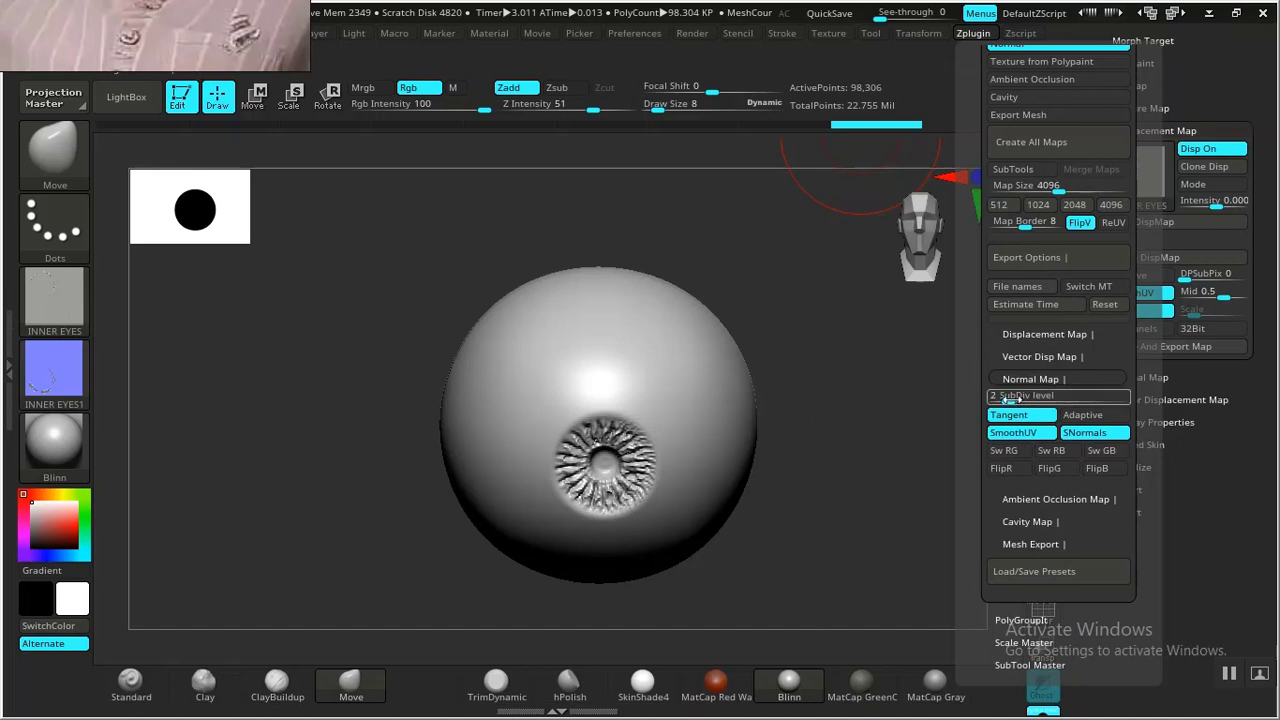
left_click_drag(1020, 397, 1033, 397)
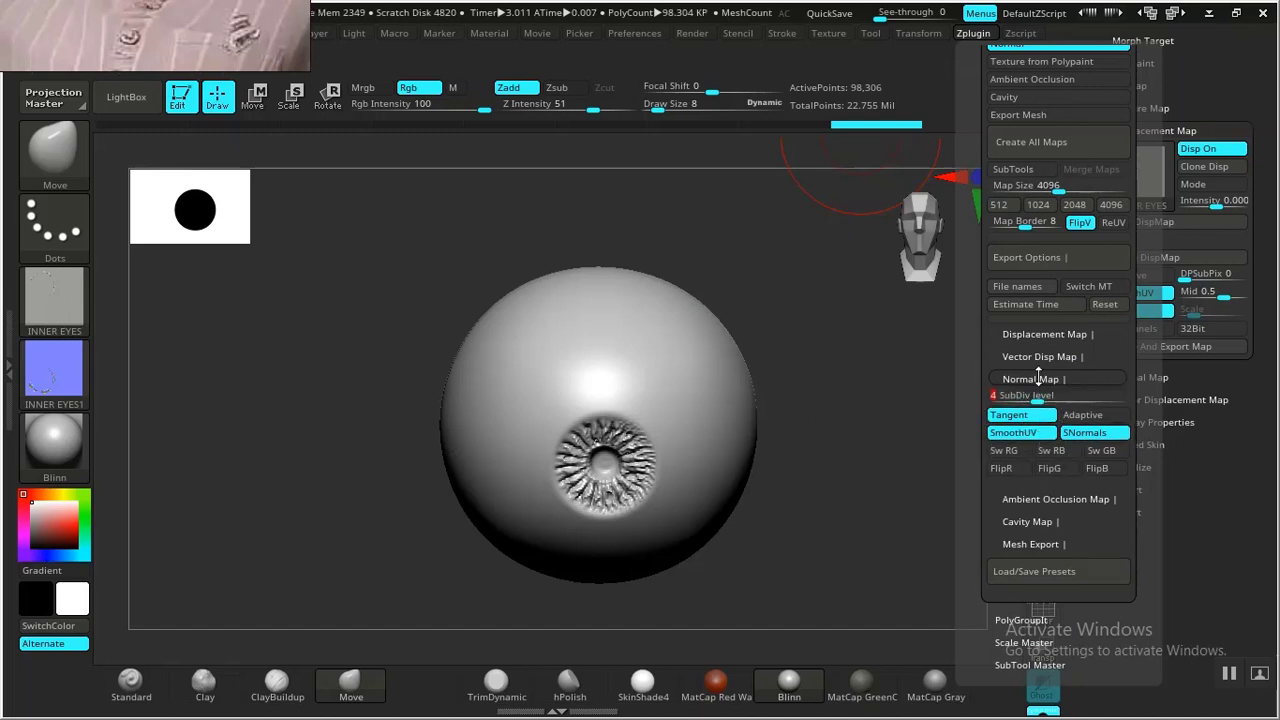
left_click(1027, 145)
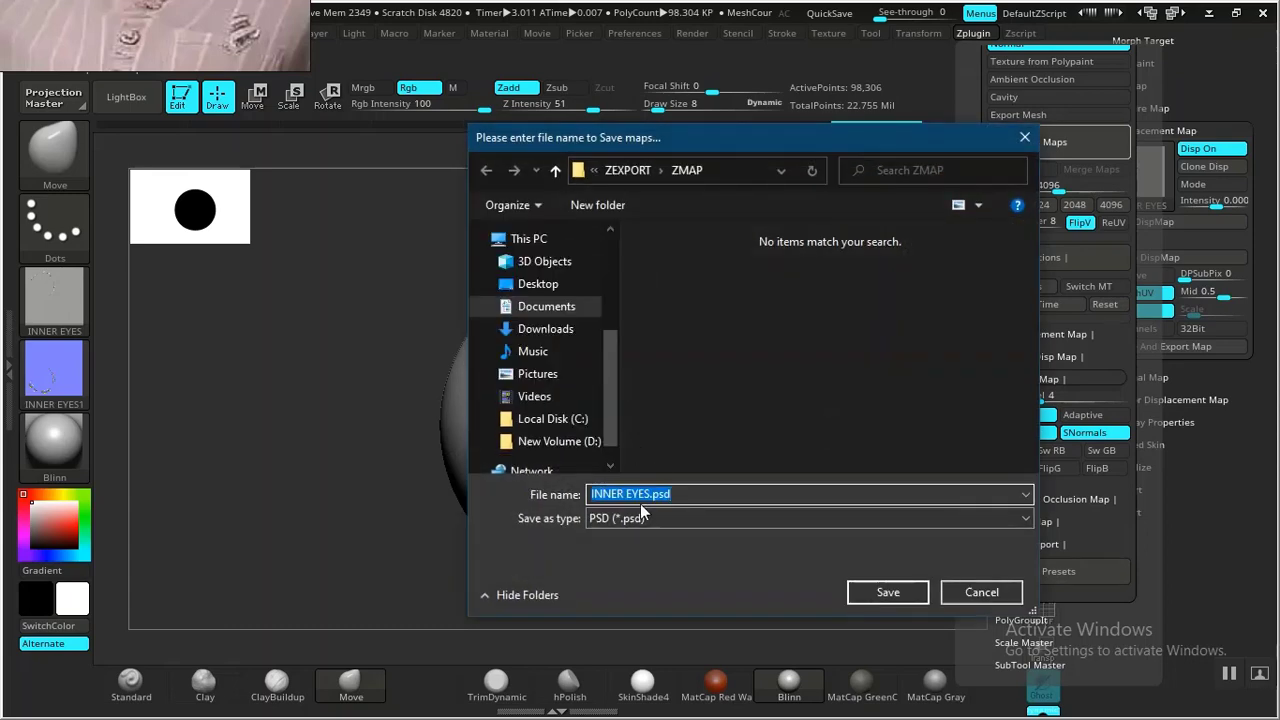
left_click(635, 518)
left_click(626, 536)
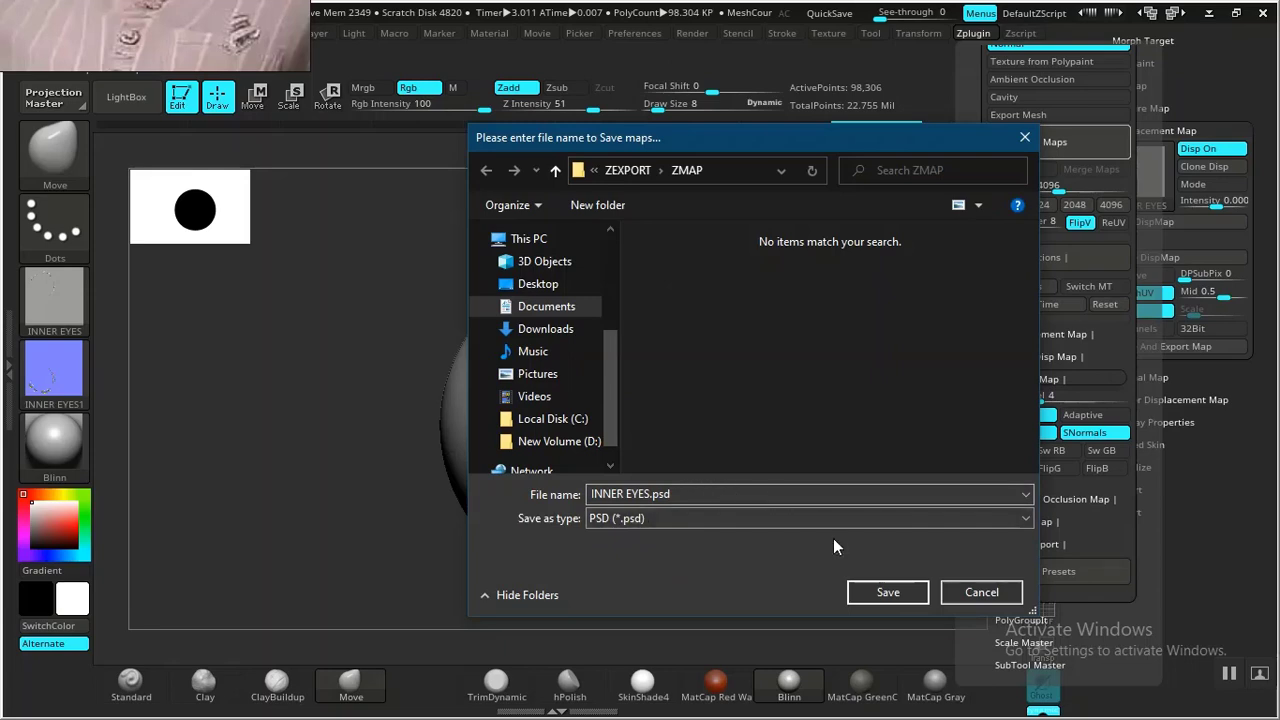
left_click(981, 592)
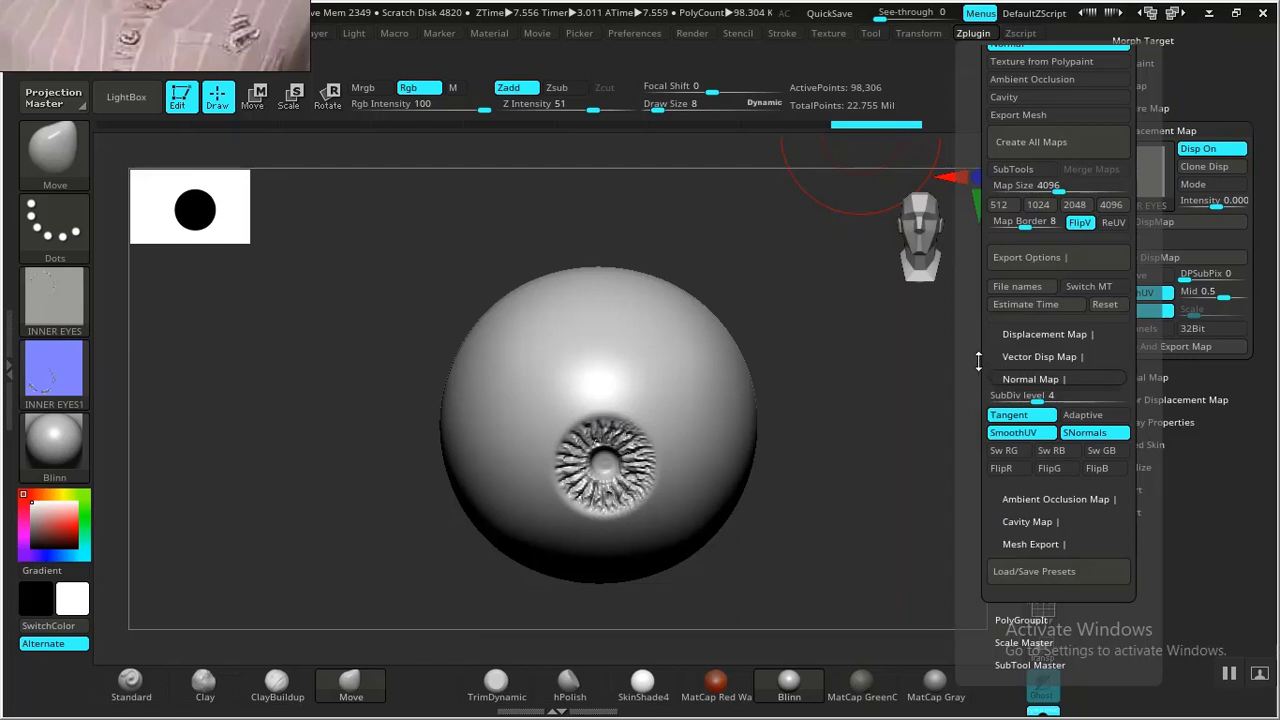
Review the Multi Map Exporter's mesh export, normal map and displacement map options.
left_click_drag(979, 357, 980, 311)
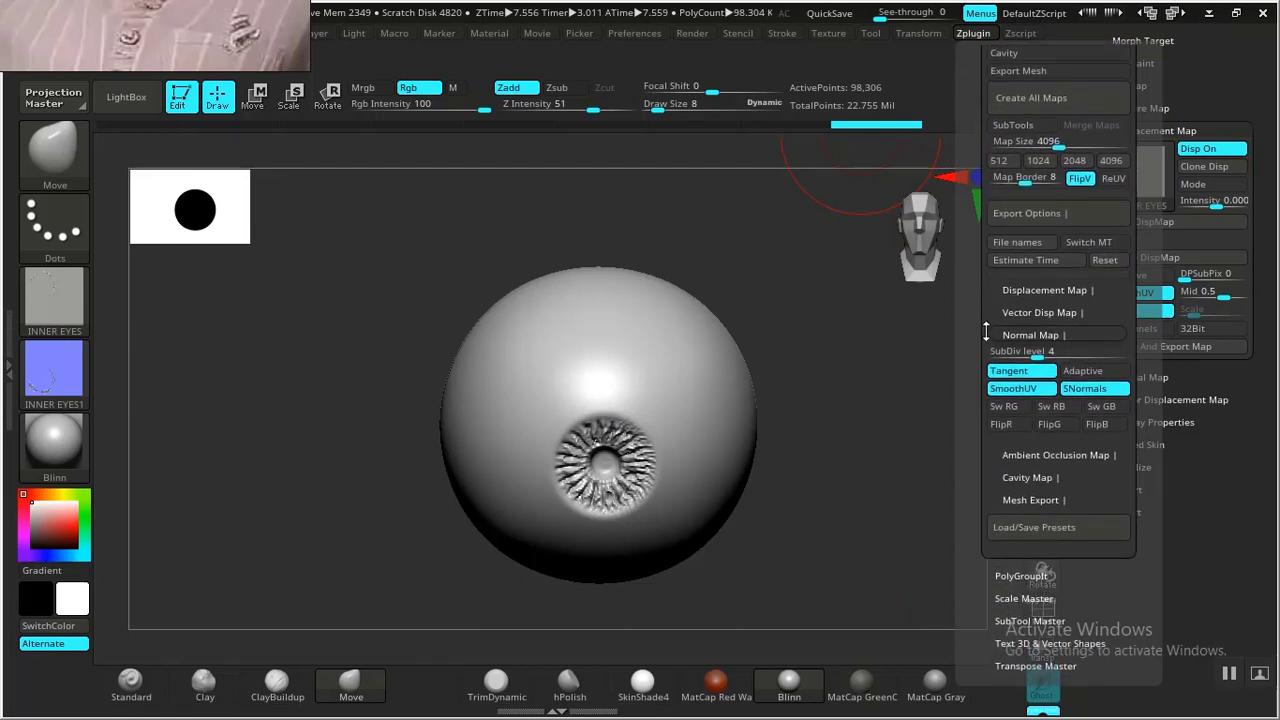
left_click(1035, 500)
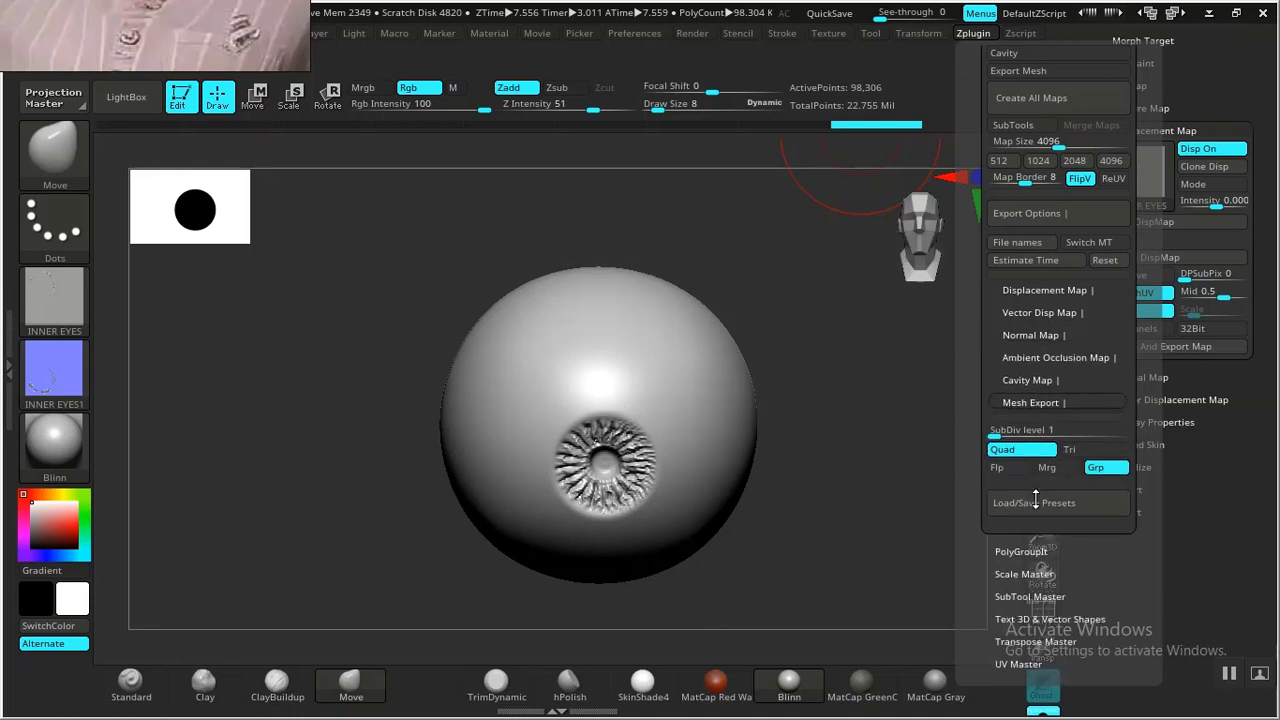
left_click(1030, 401)
left_click(1030, 401)
left_click(1030, 401)
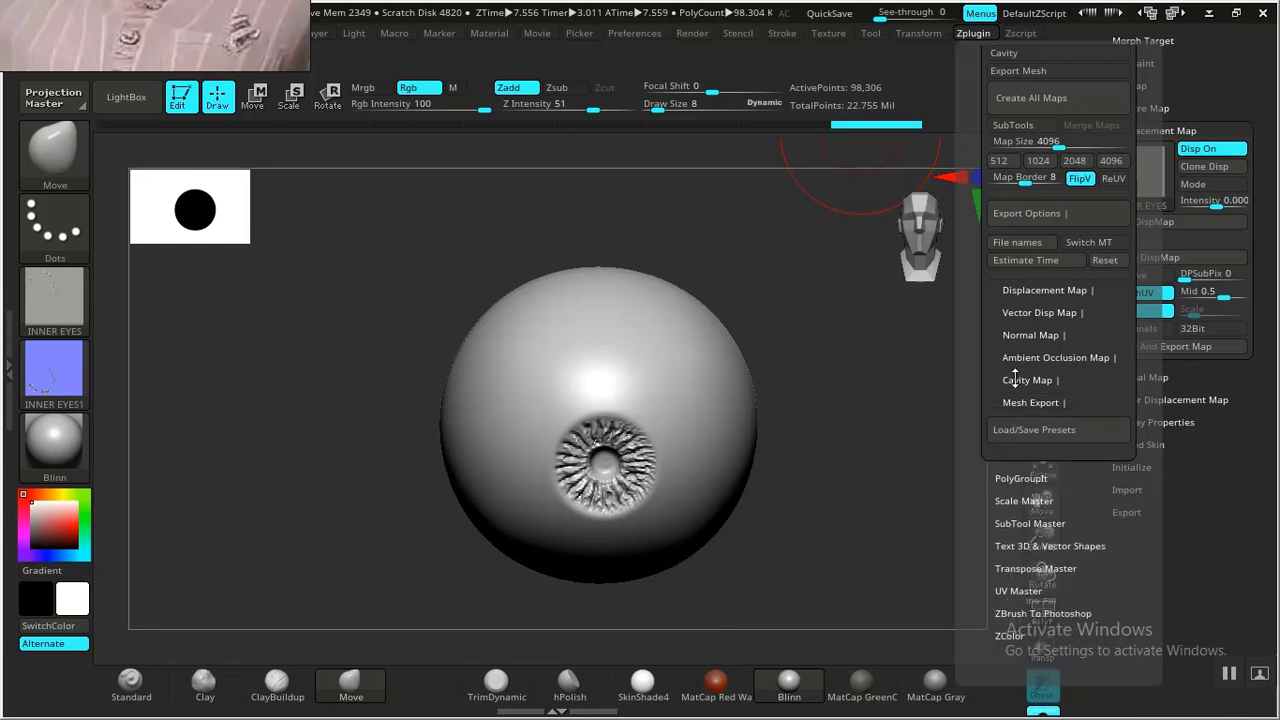
left_click(1016, 335)
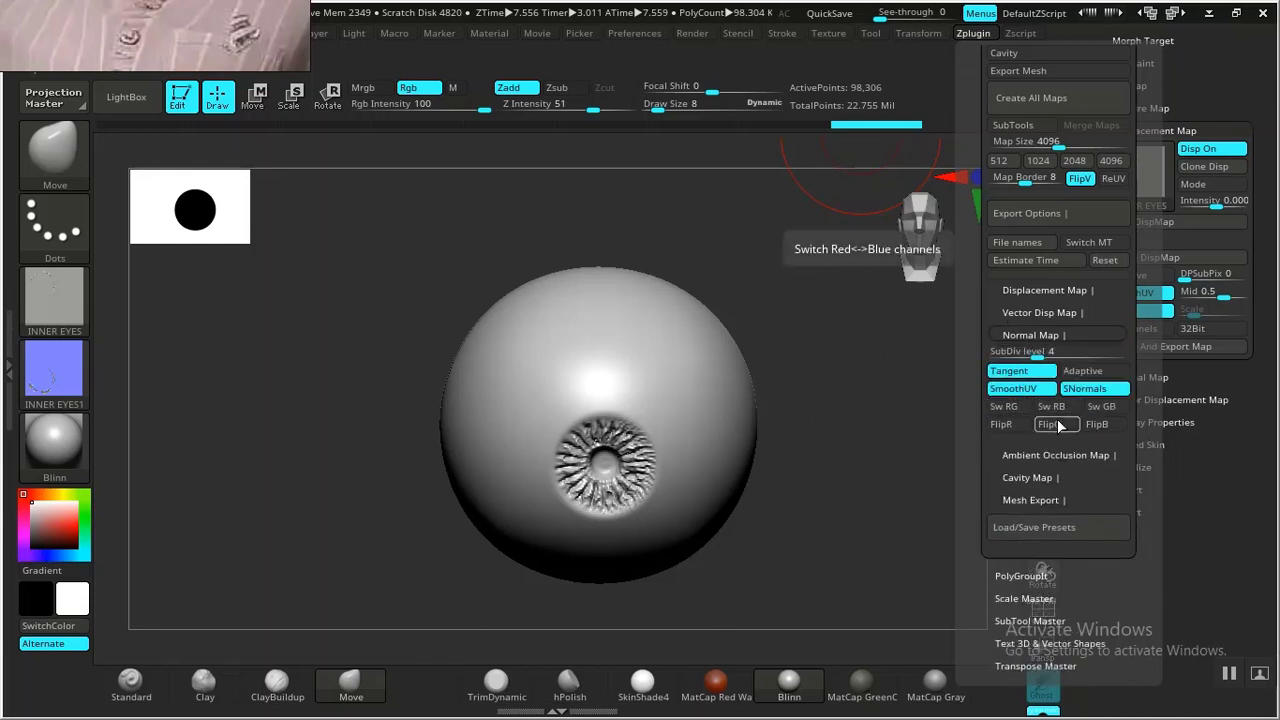
left_click(1015, 290)
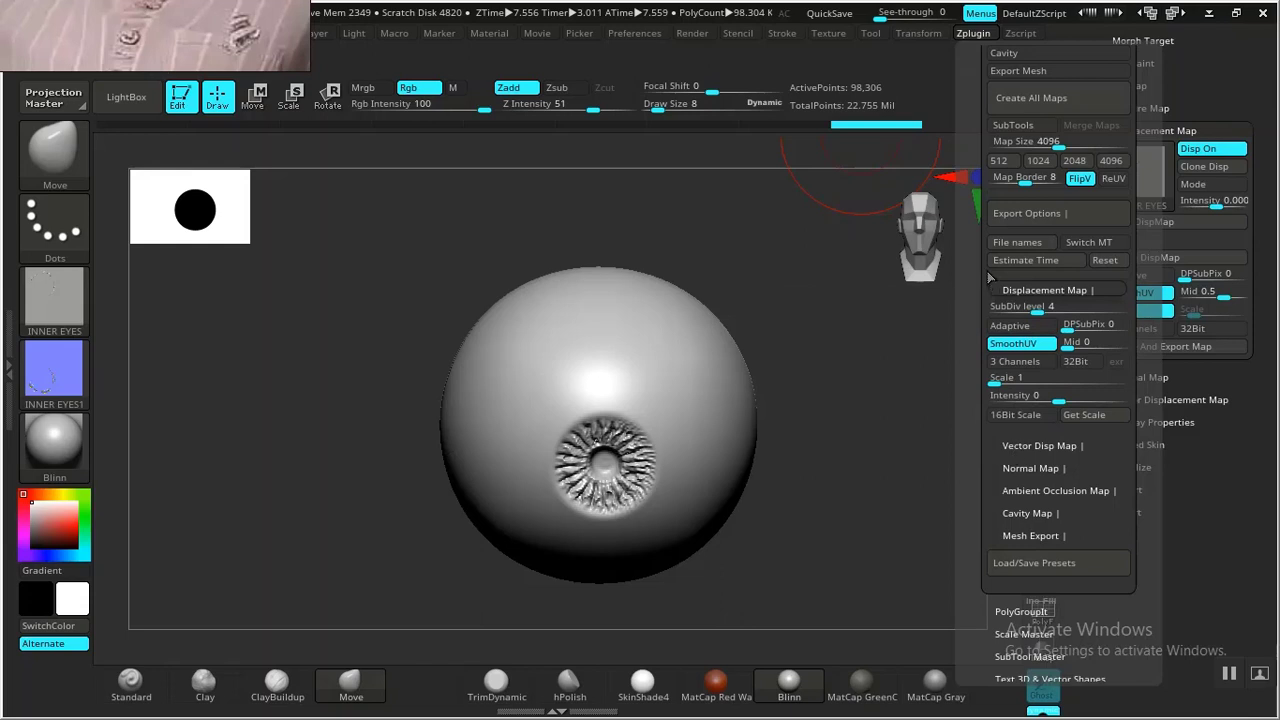
scroll(986, 270, "up", 5)
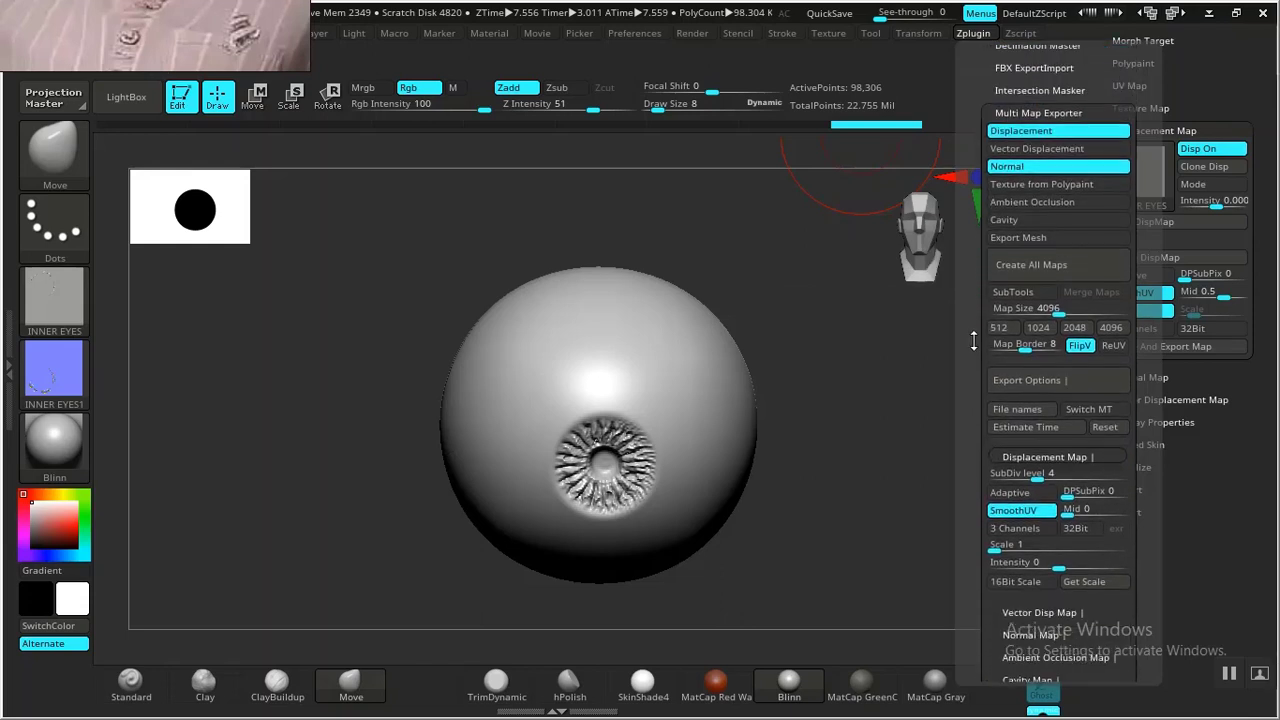
Create all displacement and normal maps for the eye and save them in the ZMAP folder as INNER EYES.psd.
left_click(1005, 284)
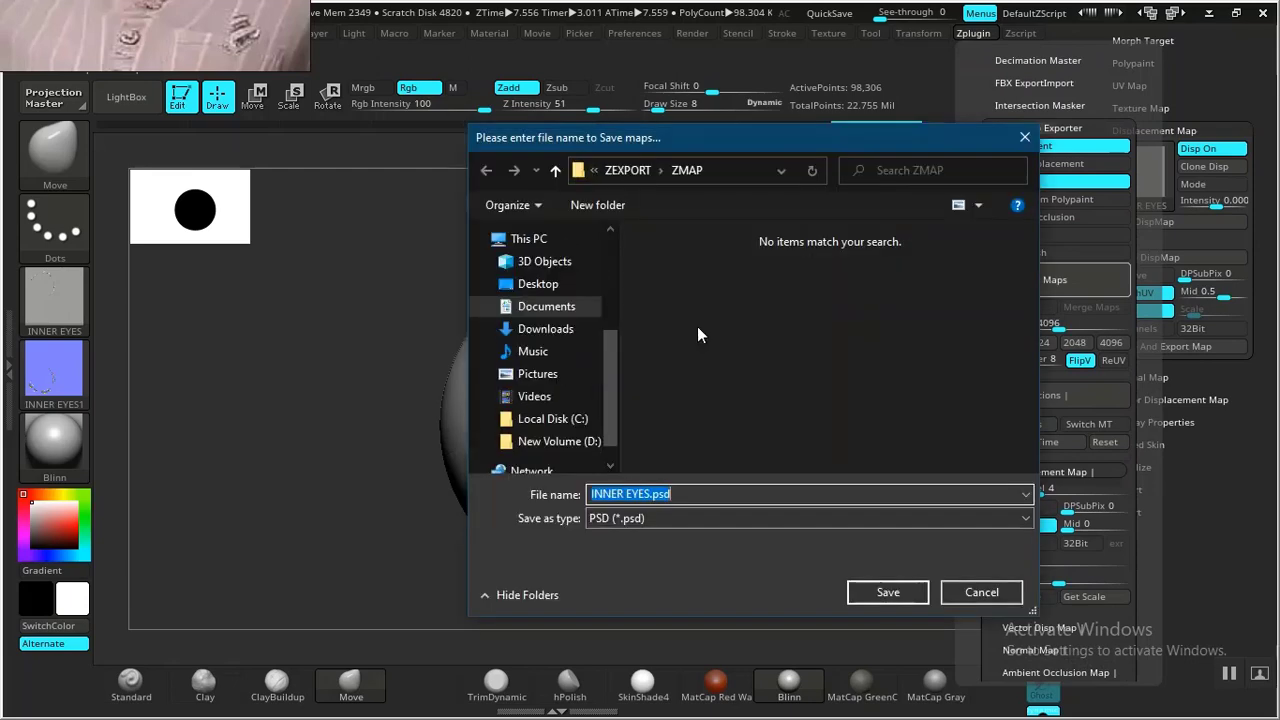
left_click(651, 527)
left_click(651, 530)
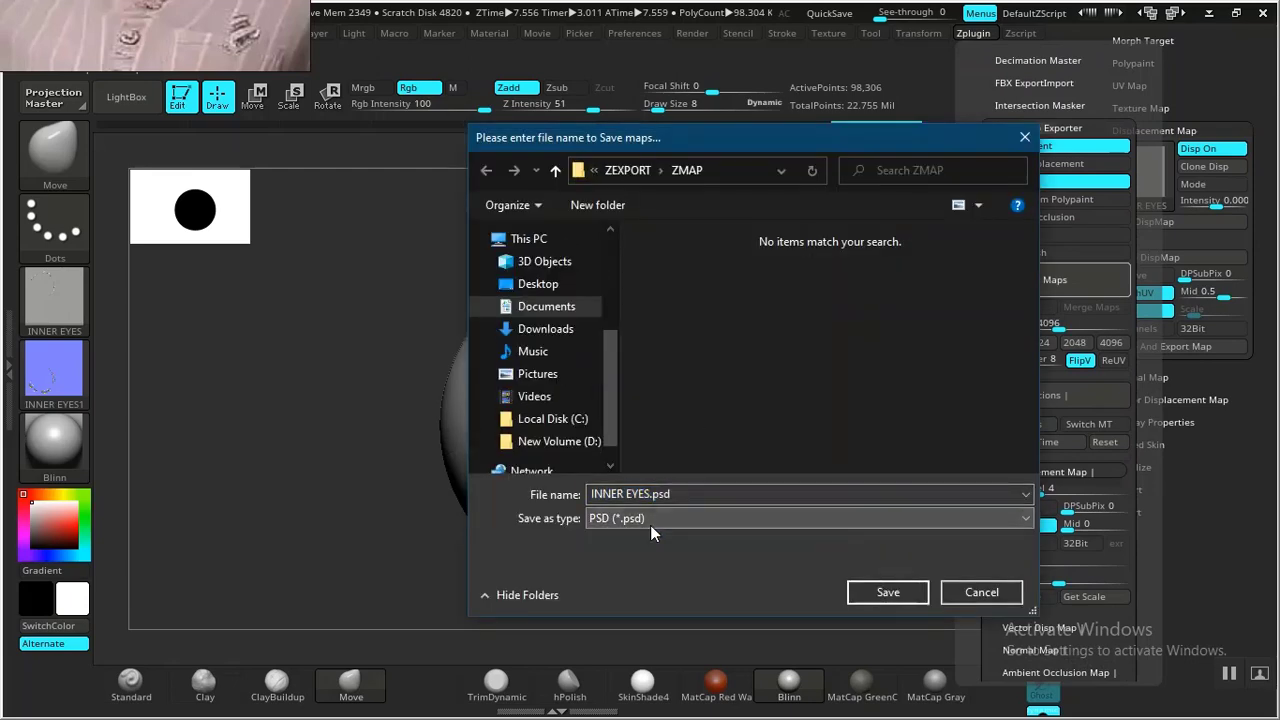
left_click(886, 592)
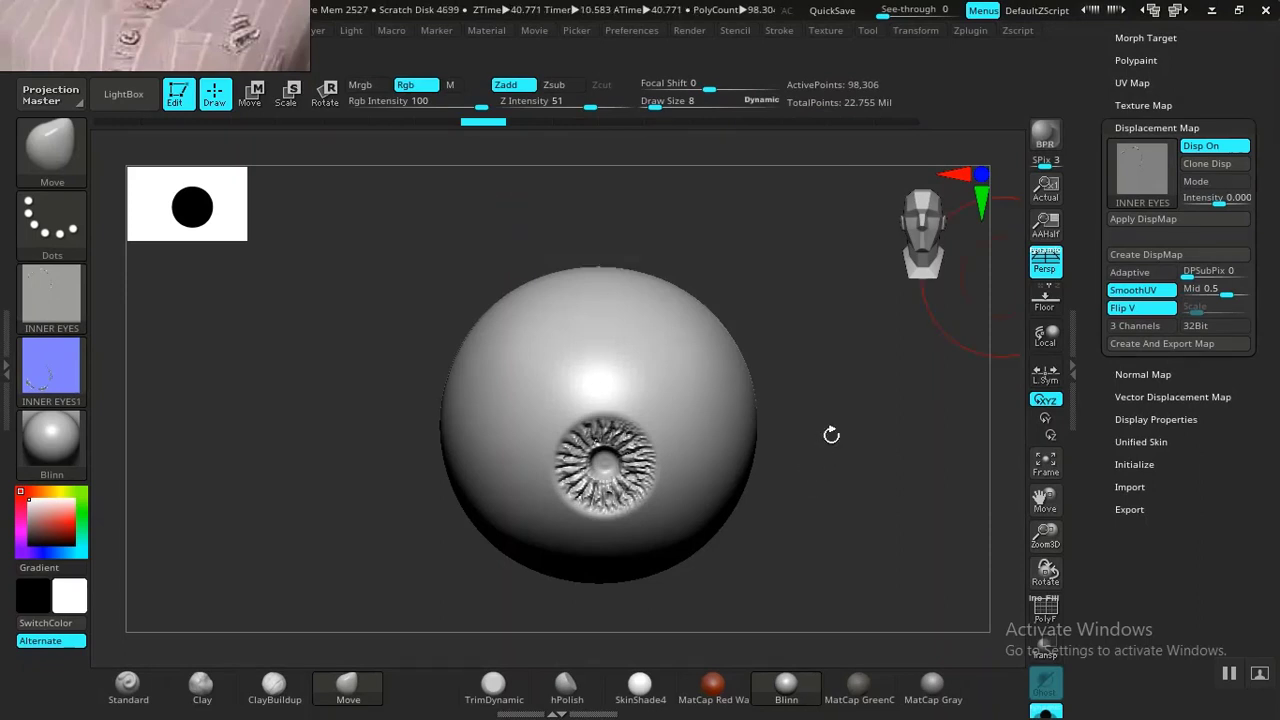
Switch to the ZMAP folder in File Explorer and open the exported normal map INNER EYES-NM_u0_v0.tif.
left_click_drag(840, 442, 843, 452, "alt")
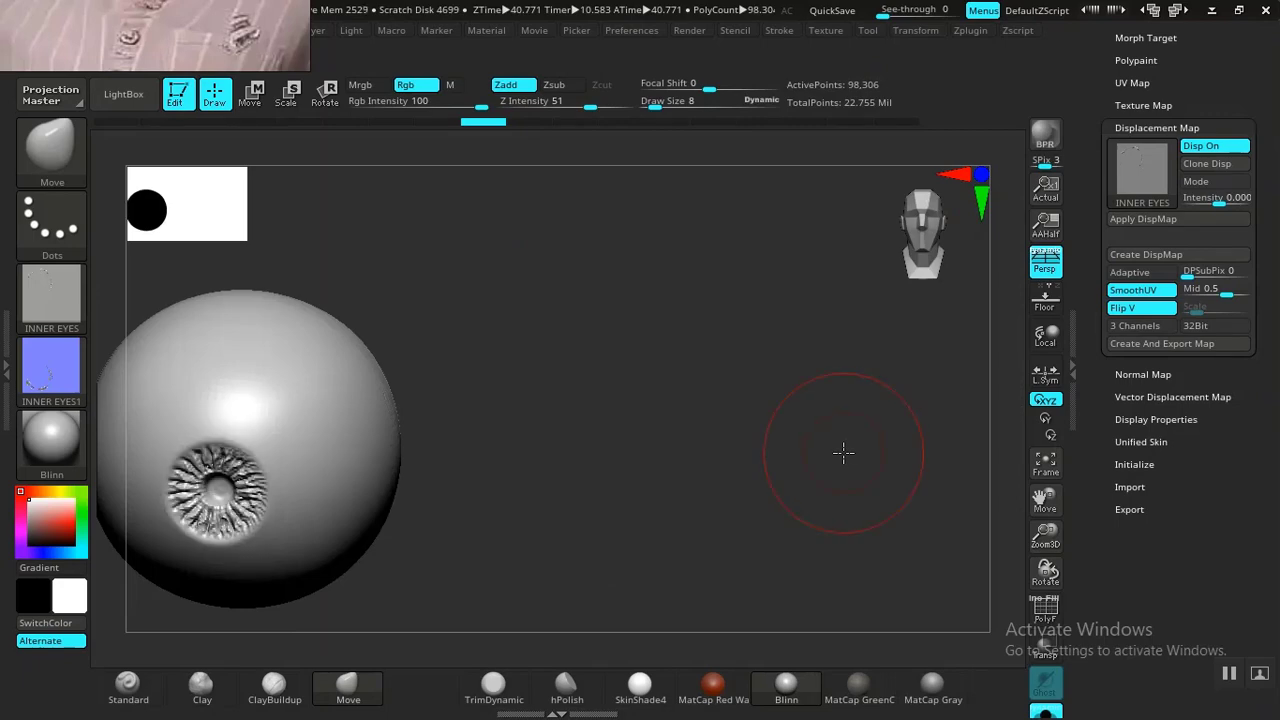
key("alt+Tab")
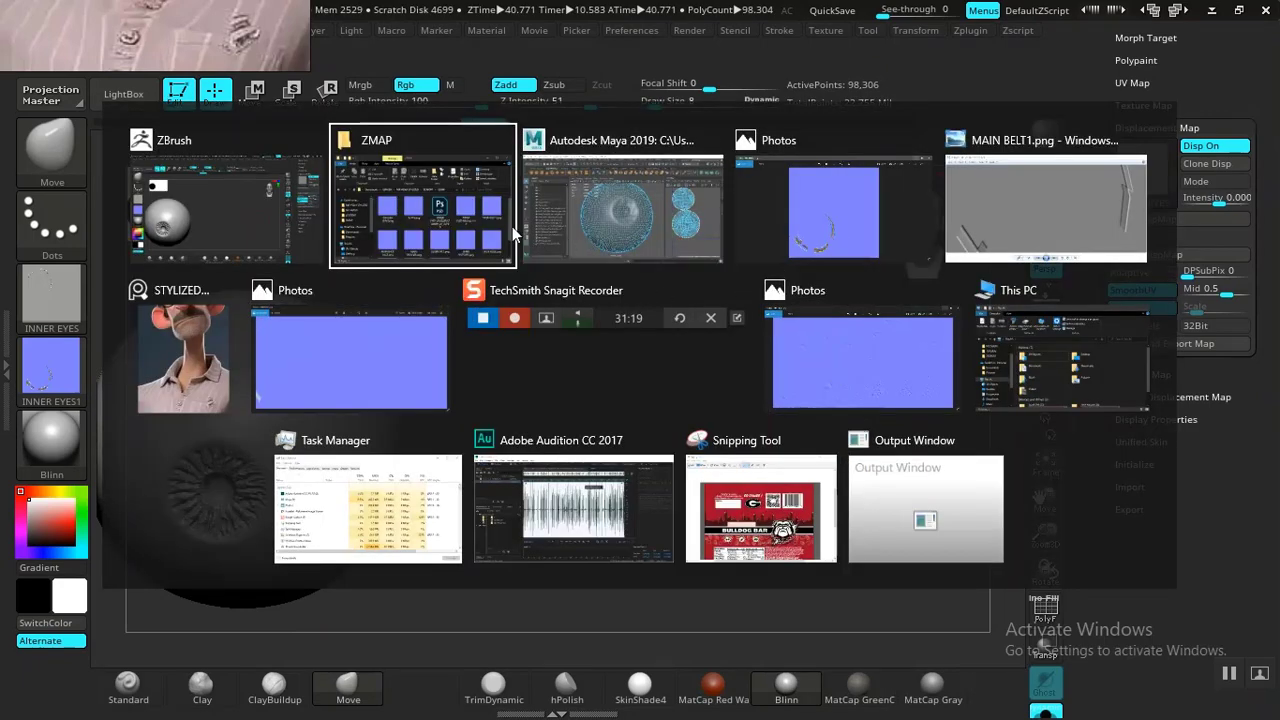
left_click(423, 196)
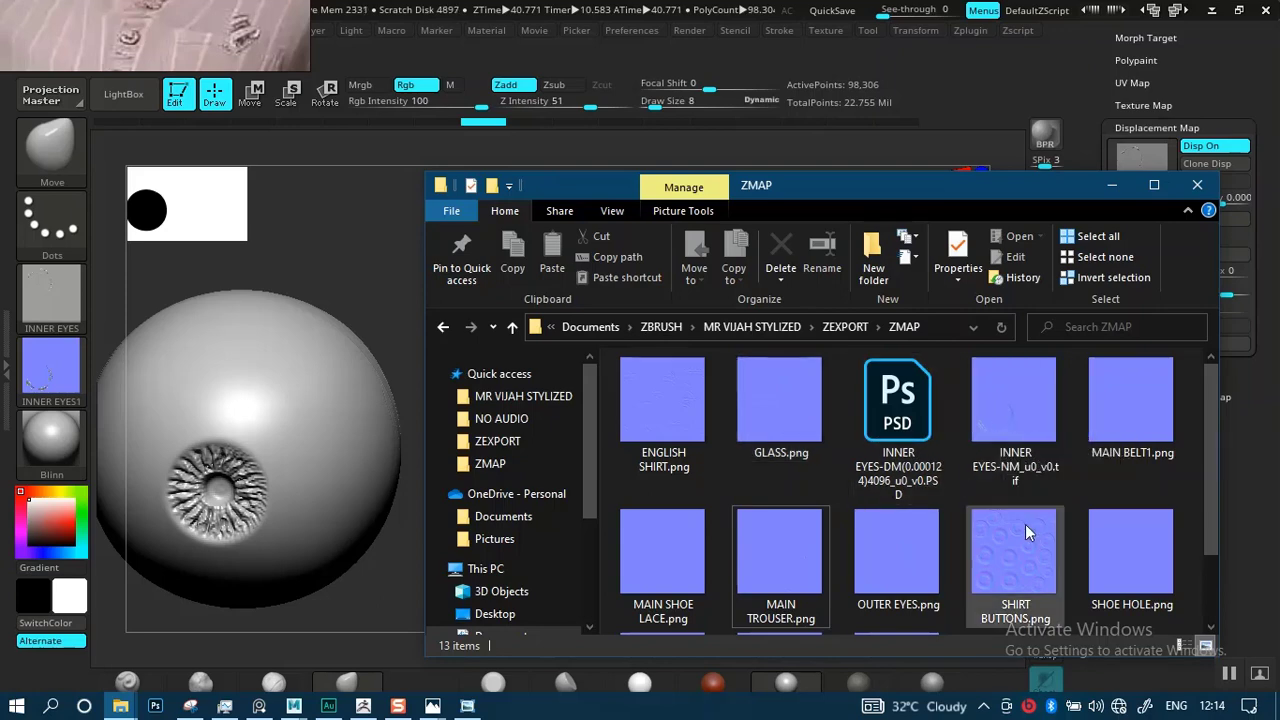
double_click(1008, 411)
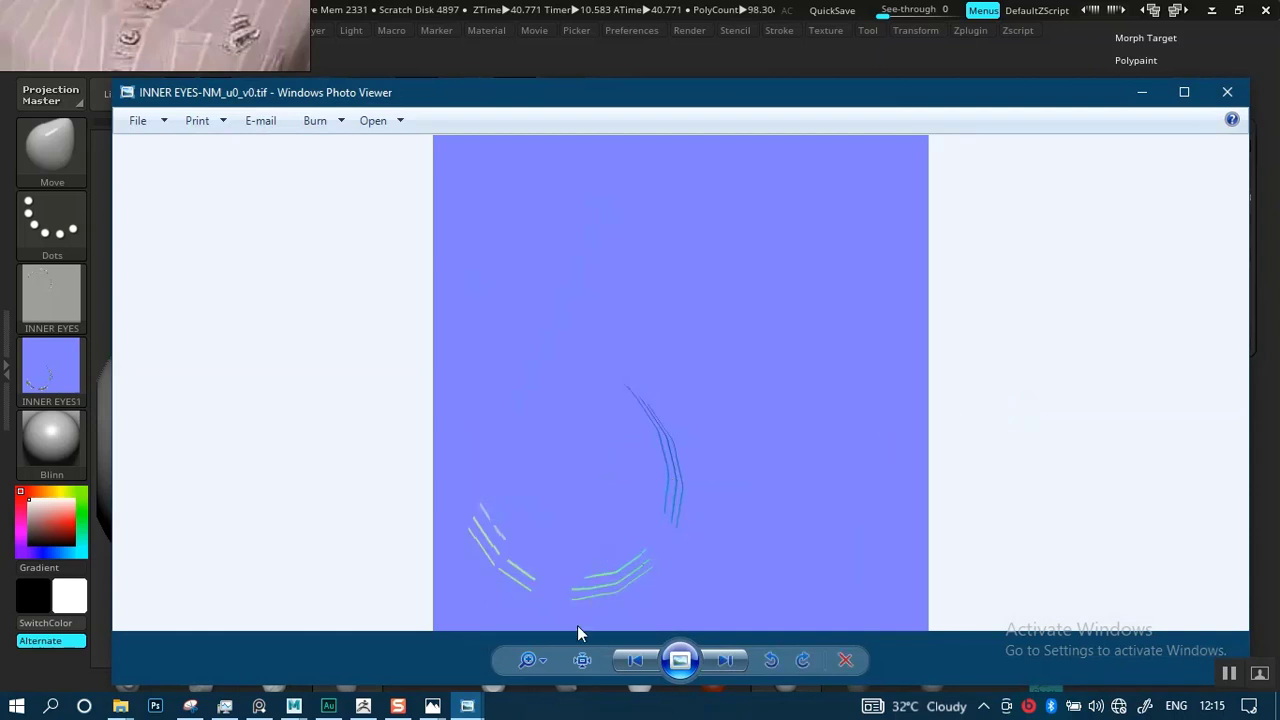
Examine the streaks in the inner eyes normal map at higher magnification.
left_click(527, 660)
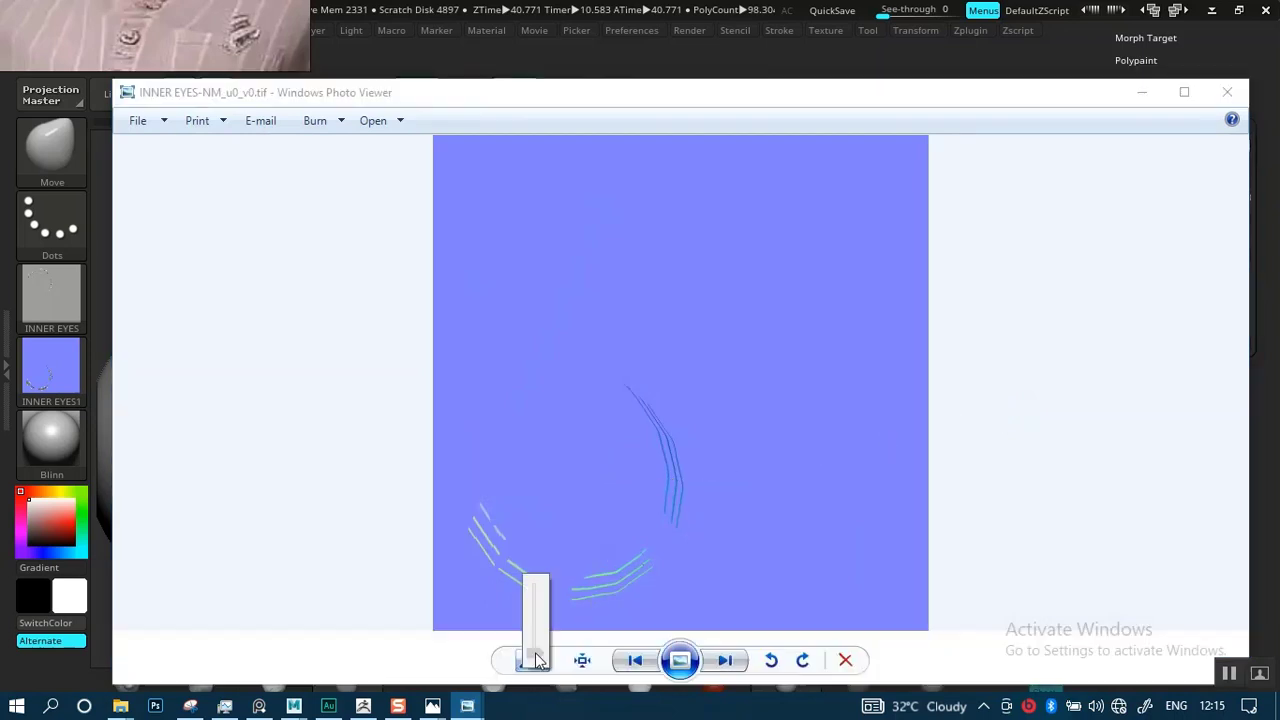
scroll(535, 617, "up", 1)
scroll(532, 617, "up", 3)
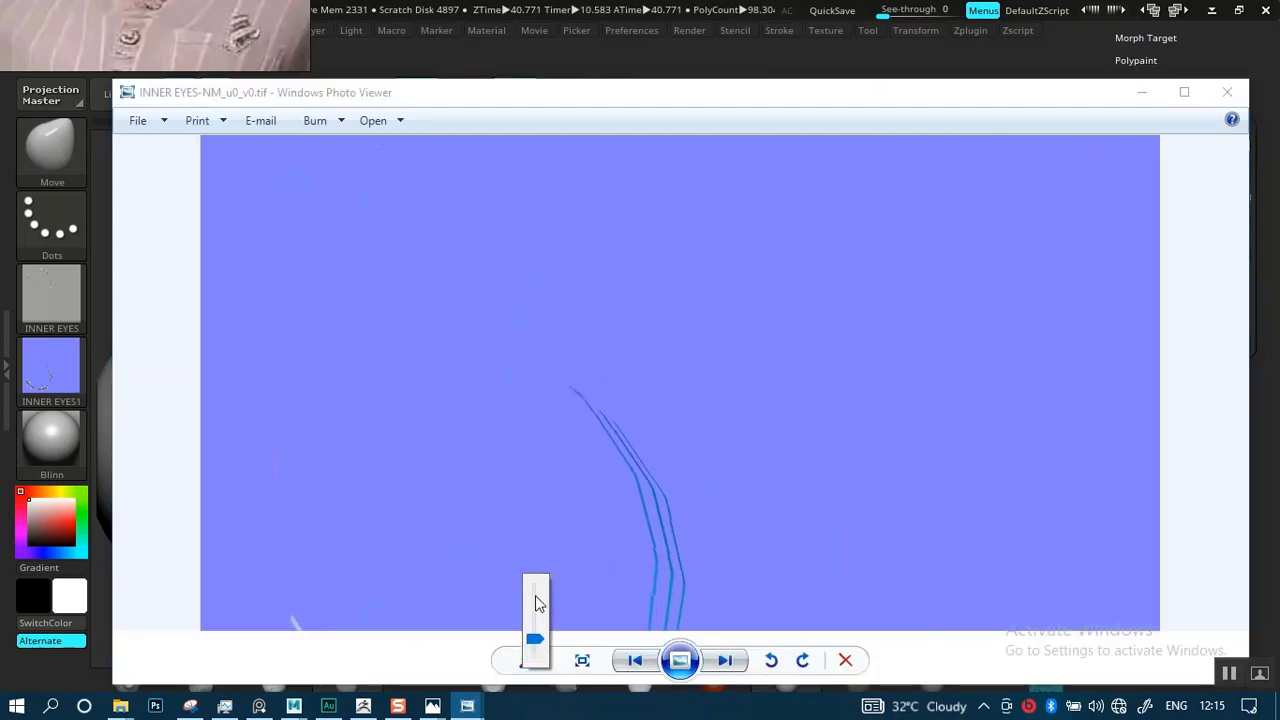
left_click_drag(534, 591, 709, 295)
scroll(709, 330, "down", 1)
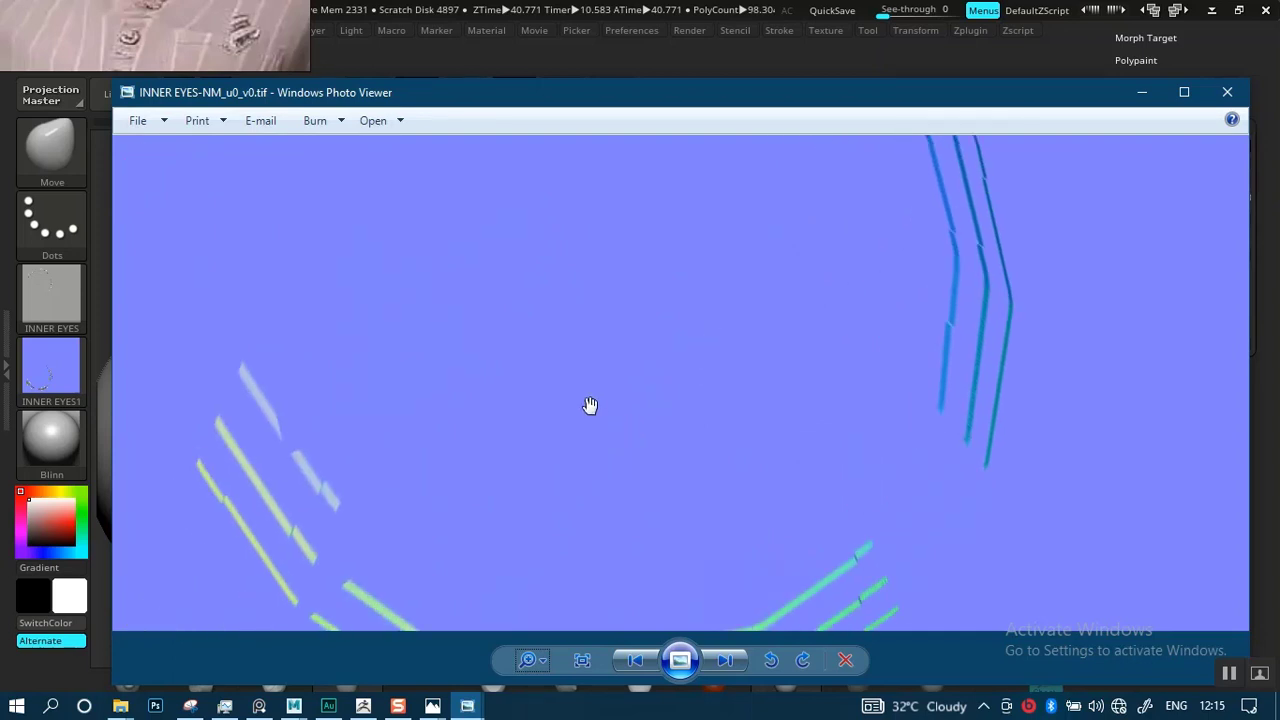
left_click(528, 660)
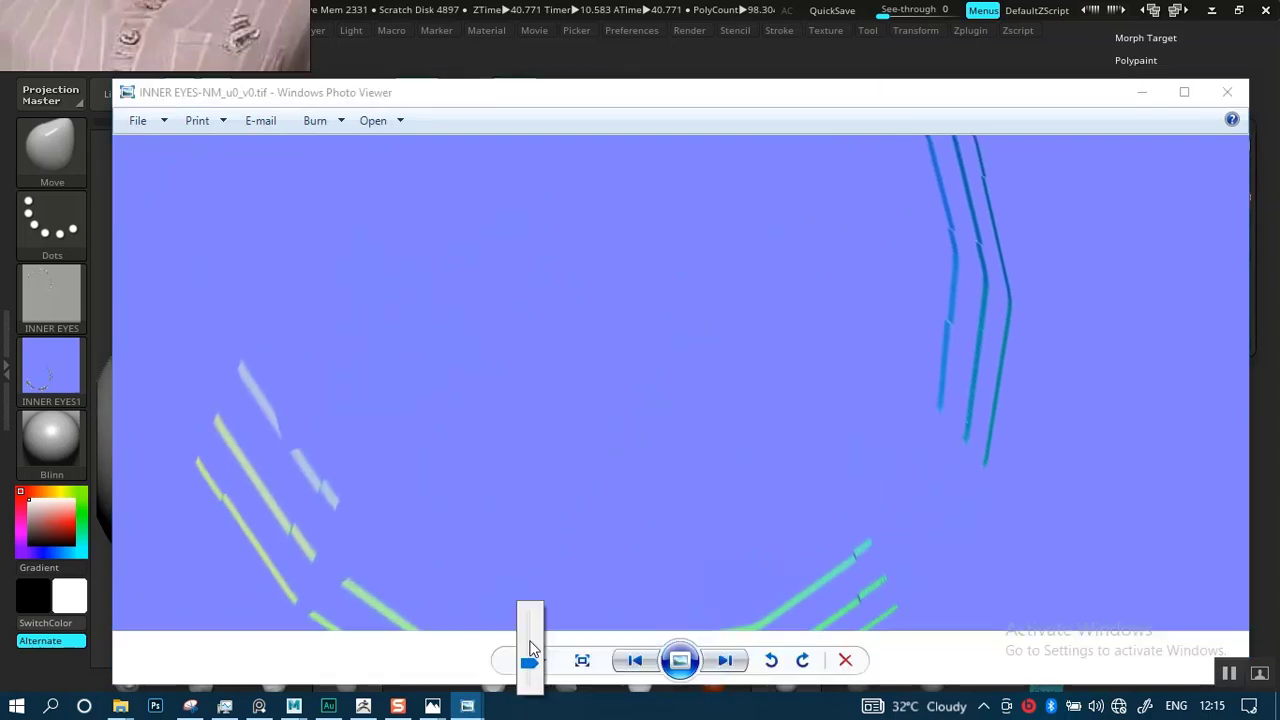
scroll(533, 627, "up", 2)
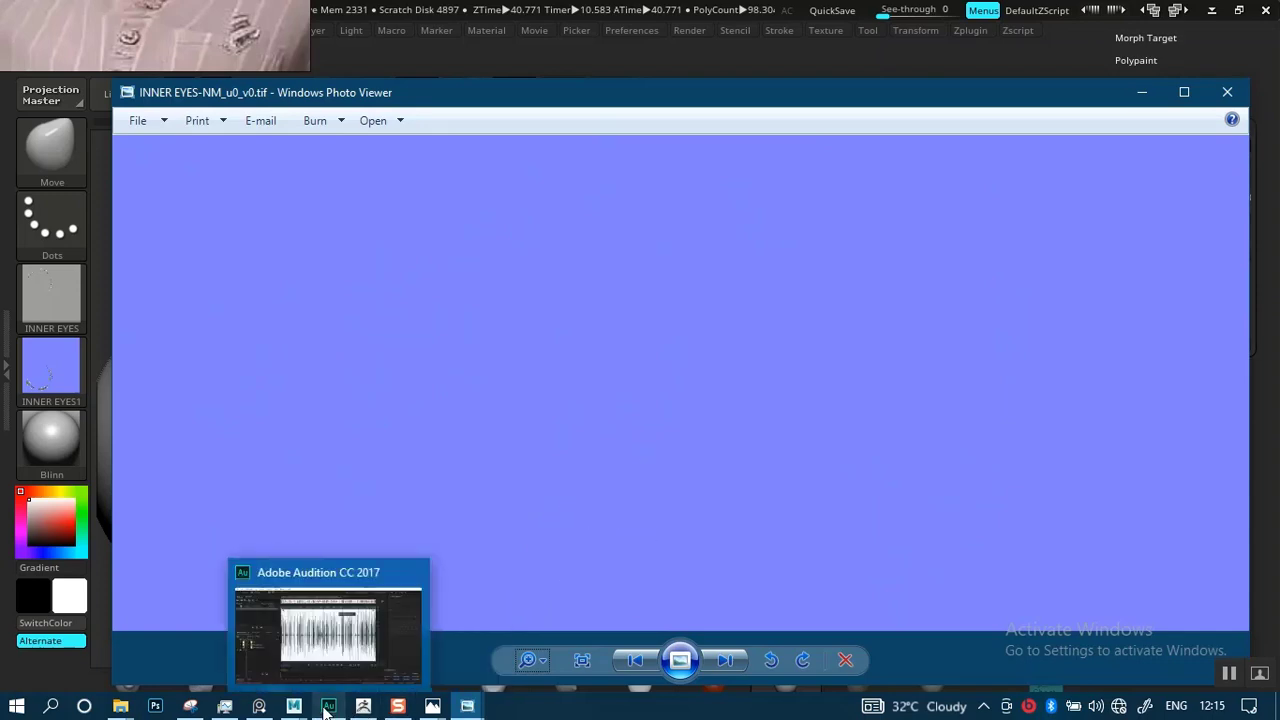
Switch to Maya and delete both UV shells of the INNER_EYES mesh in the UV Editor.
mouse_move(294, 708)
left_click(436, 613)
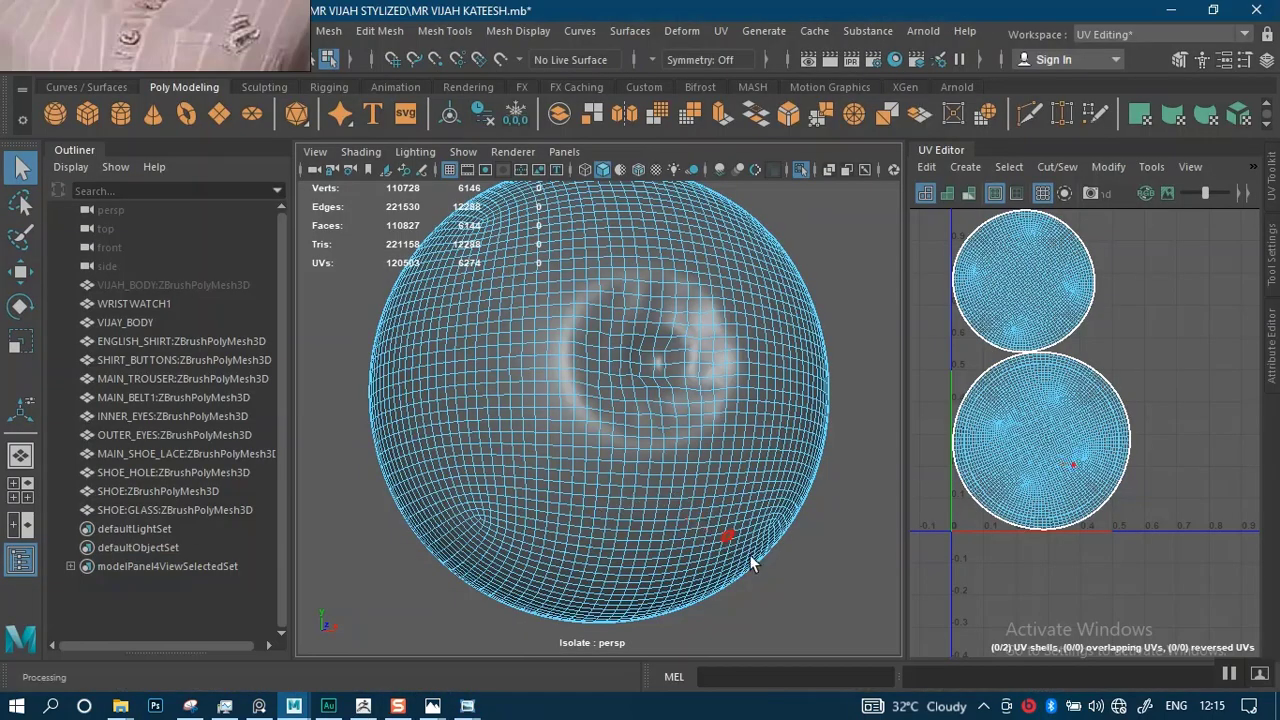
left_click_drag(728, 481, 720, 548, "alt")
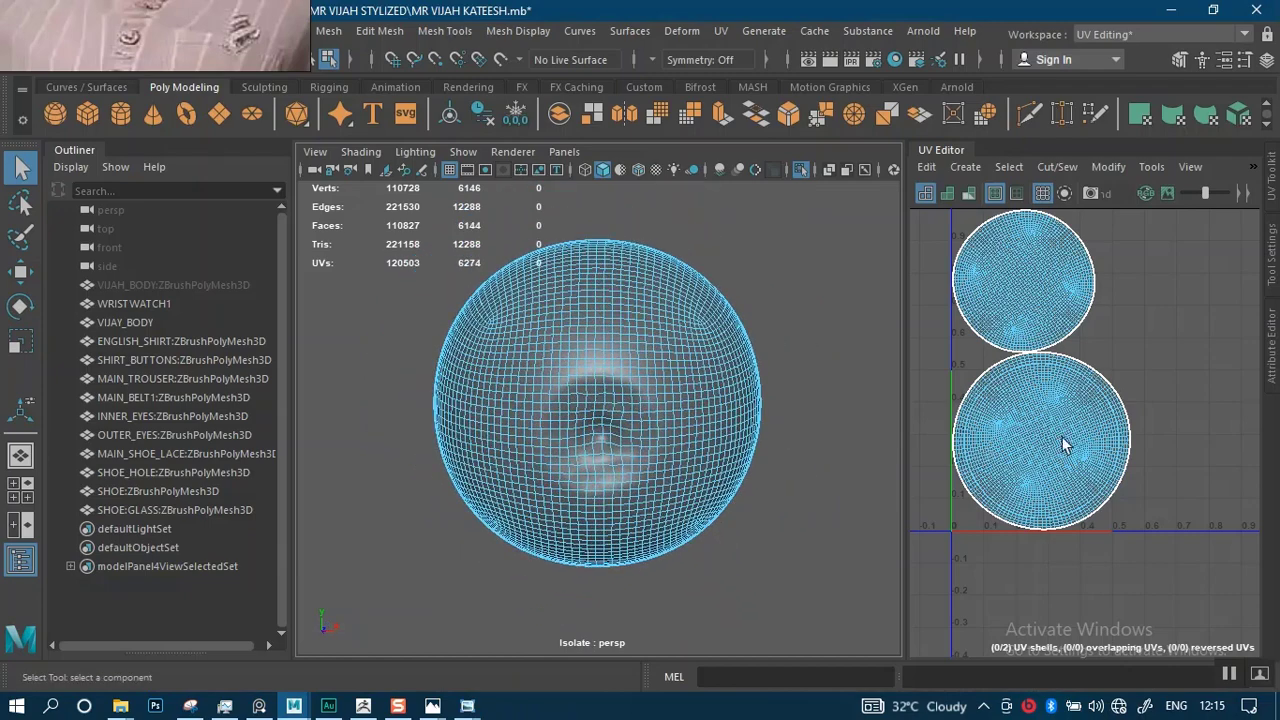
right_click_drag(1065, 442, 998, 412)
left_click(1024, 426)
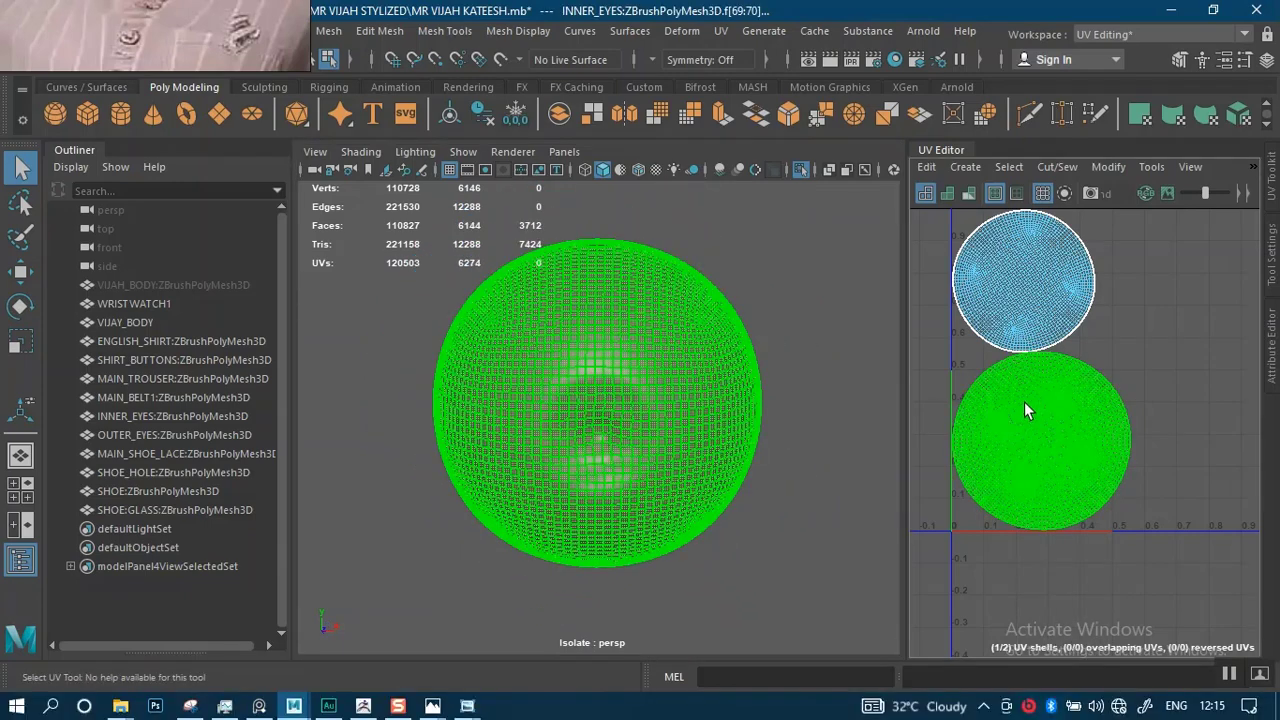
key("Delete")
left_click(1025, 316)
key("Delete")
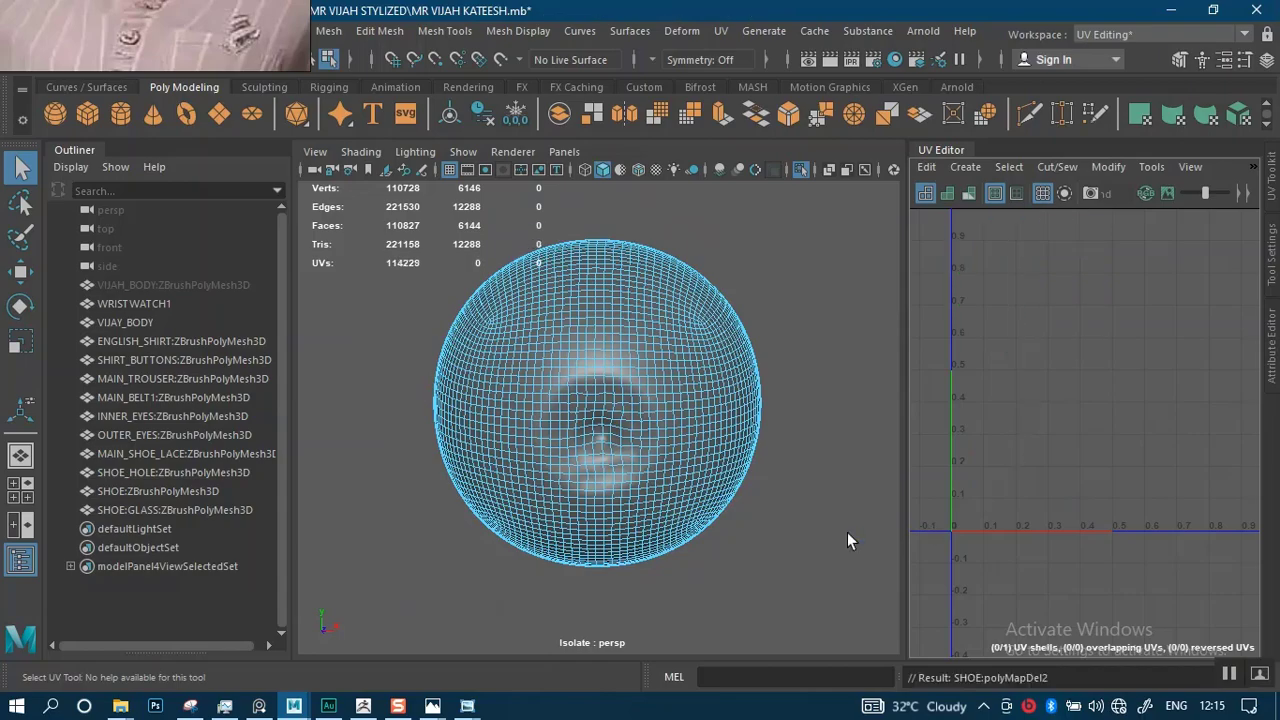
Check the eyeball mesh from all sides, return it to object selection mode and deselect it.
left_click_drag(708, 508, 862, 464, "alt")
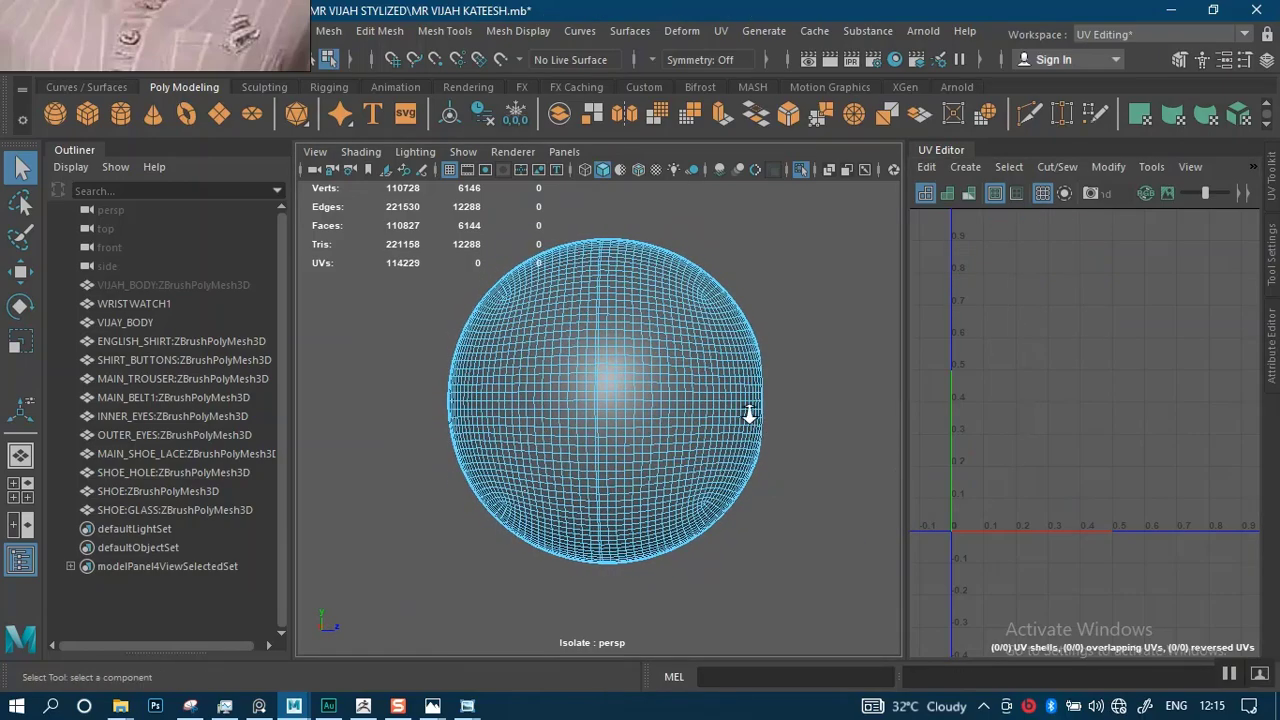
right_click_drag(749, 414, 745, 514, "alt")
left_click_drag(745, 514, 606, 522, "alt")
scroll(606, 522, "down", 1)
left_click_drag(668, 476, 562, 478, "alt")
scroll(603, 410, "down", 1)
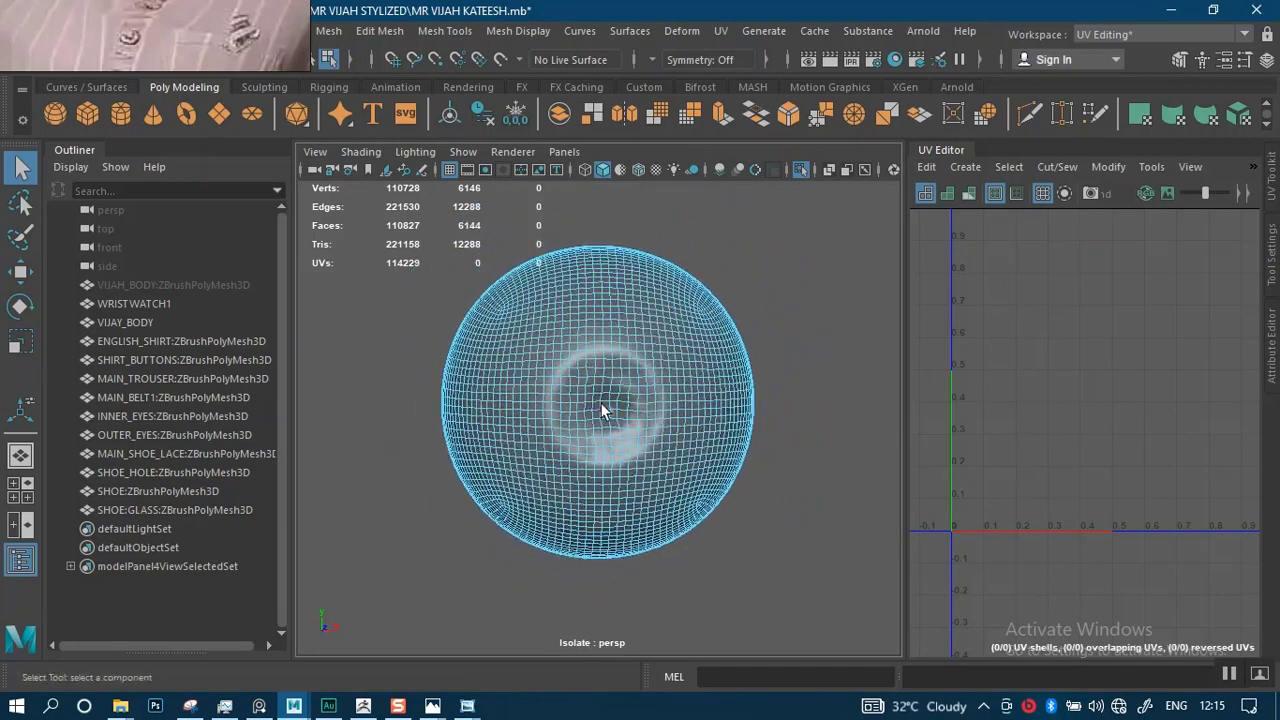
right_click(610, 411)
right_click_drag(610, 411, 603, 176)
right_click_drag(640, 337, 790, 278)
left_click(795, 287)
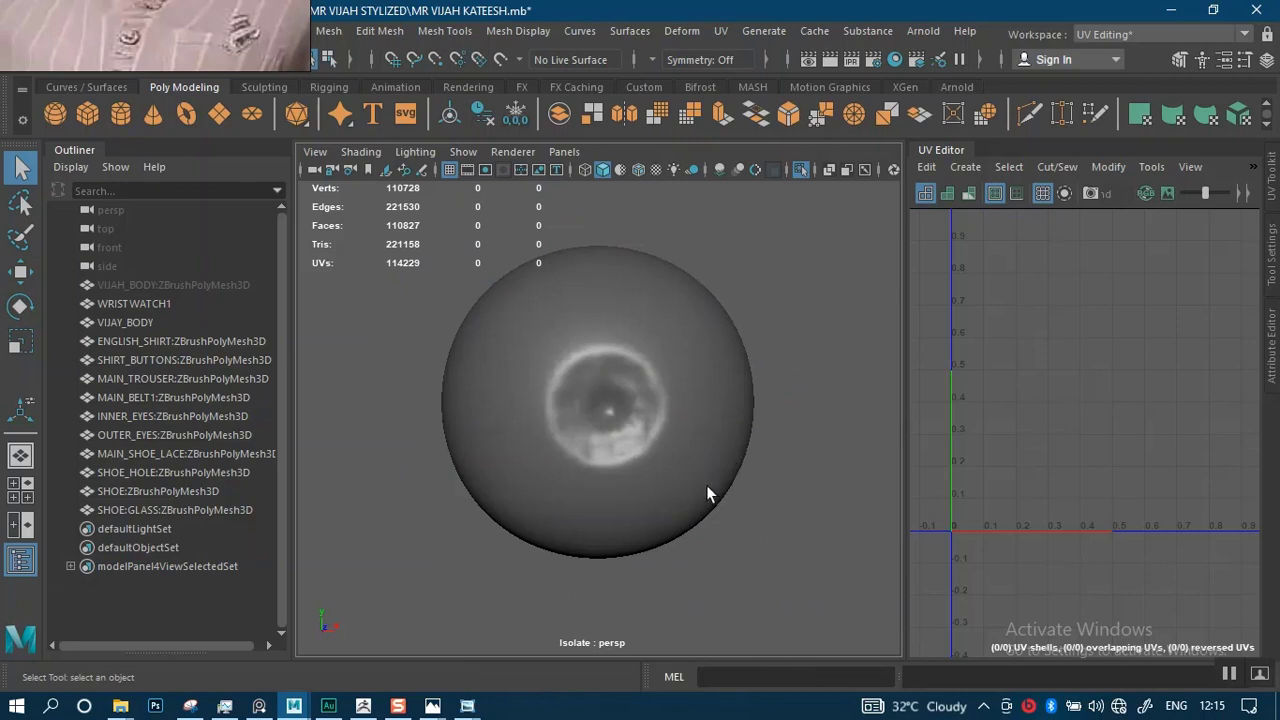
Switch to ZBrush, set the eye's subdivision level to 3 and try to delete the lower levels.
mouse_move(363, 706)
left_click(364, 663)
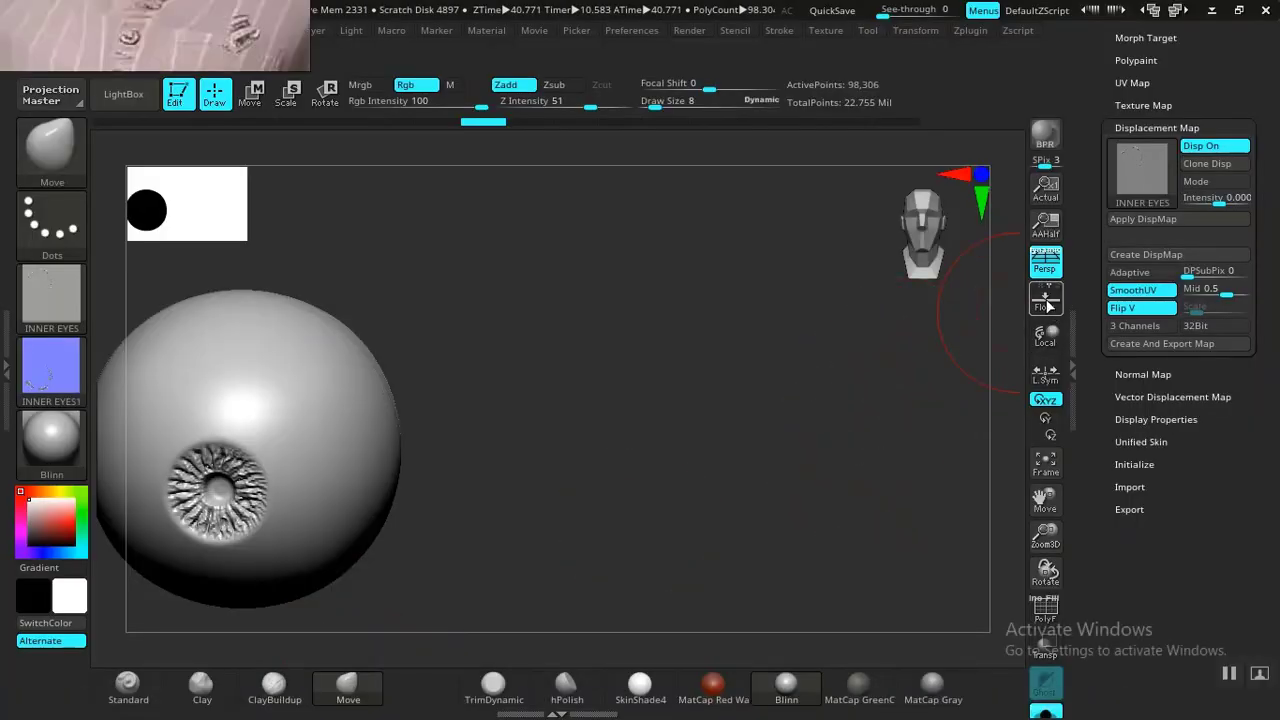
scroll(1110, 258, "up", 5)
left_click(1137, 72)
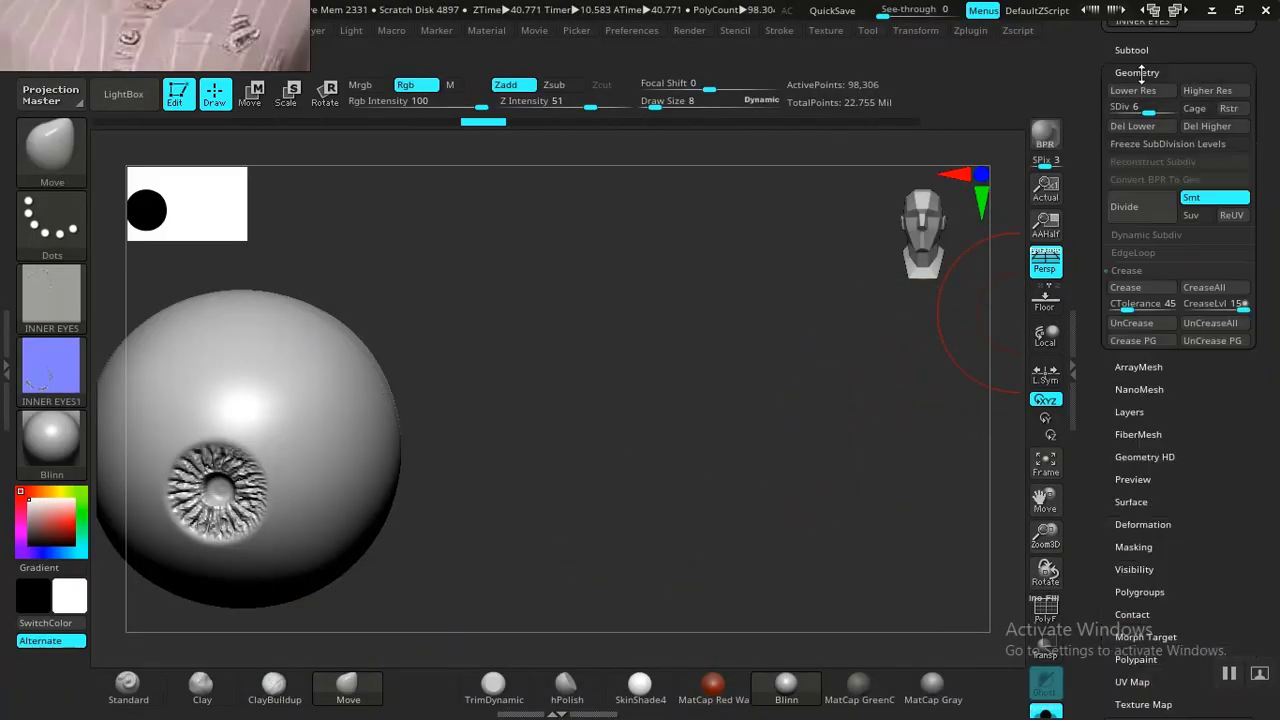
left_click_drag(1138, 107, 1130, 107)
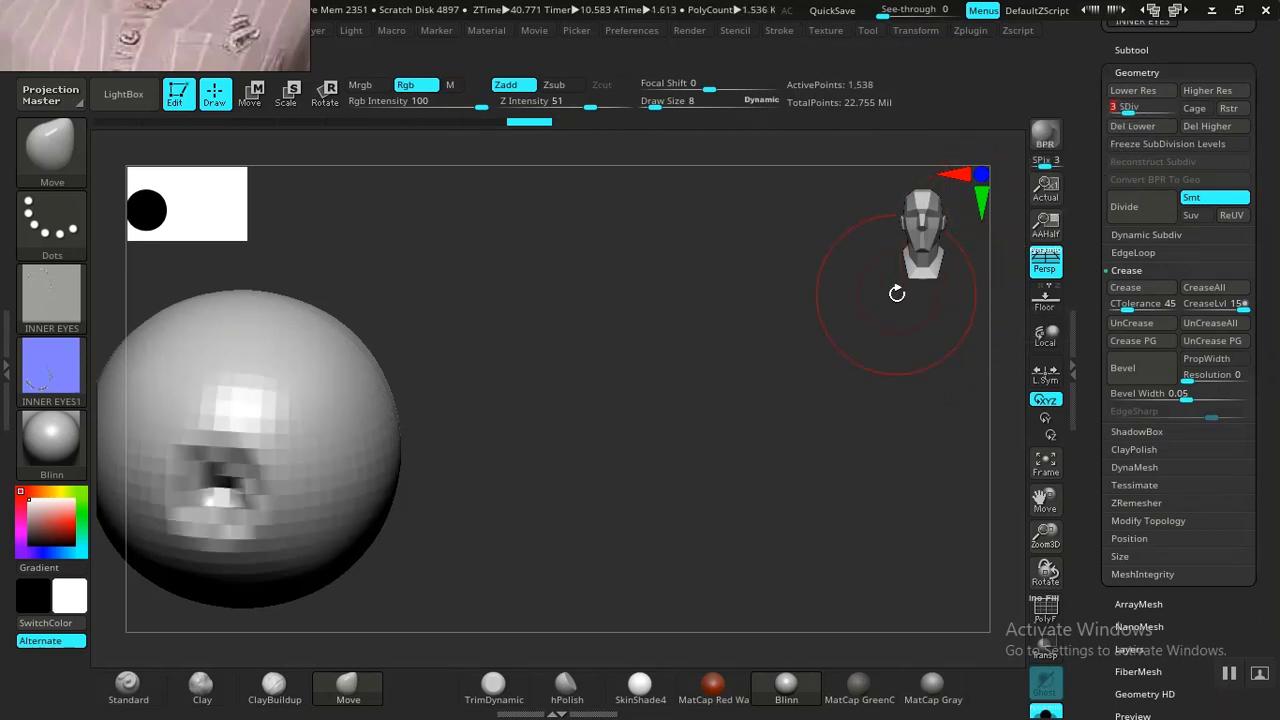
left_click(1128, 126)
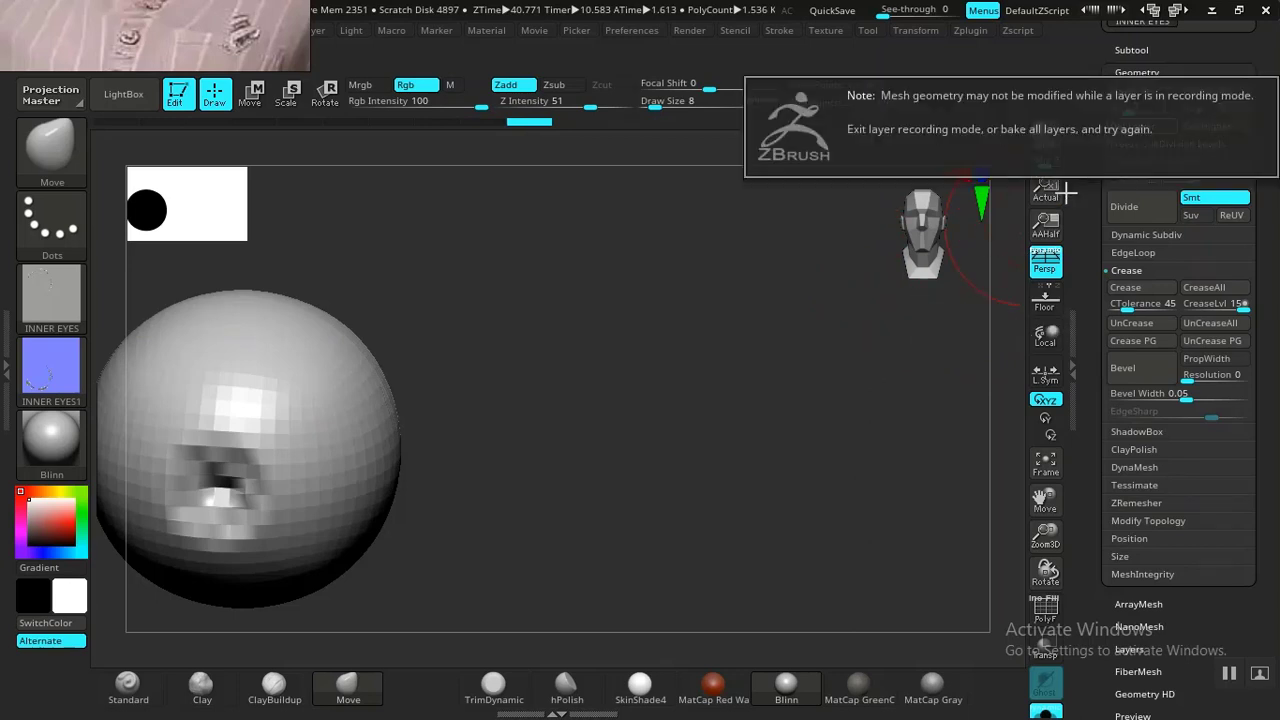
Set the eye to subdivision level 9 and bake all of its layers.
scroll(1100, 350, "down", 3)
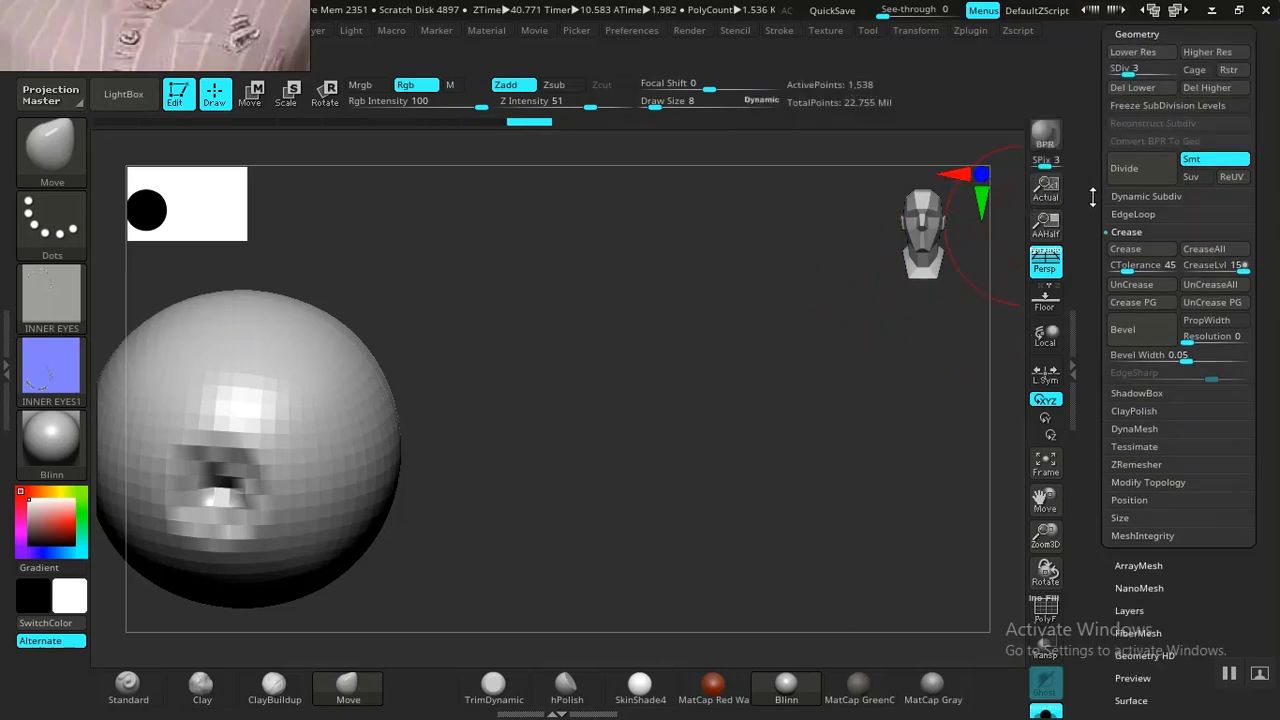
left_click(1129, 543)
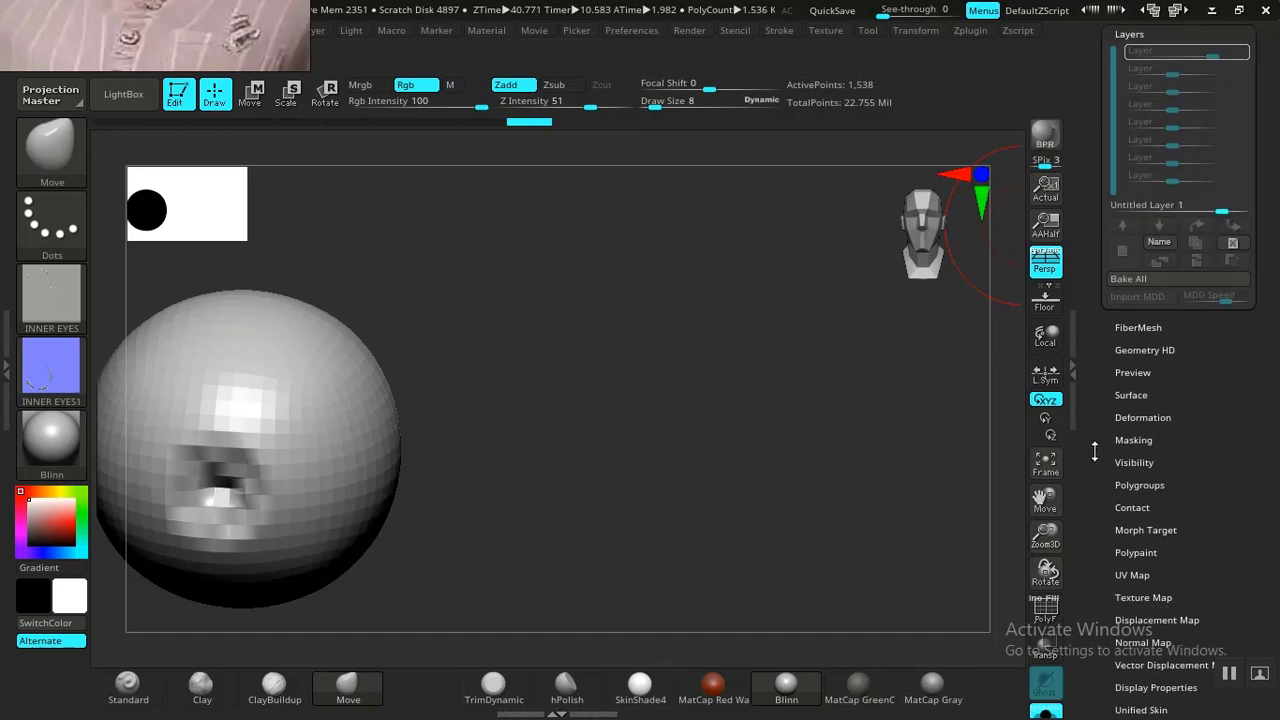
left_click(1135, 227)
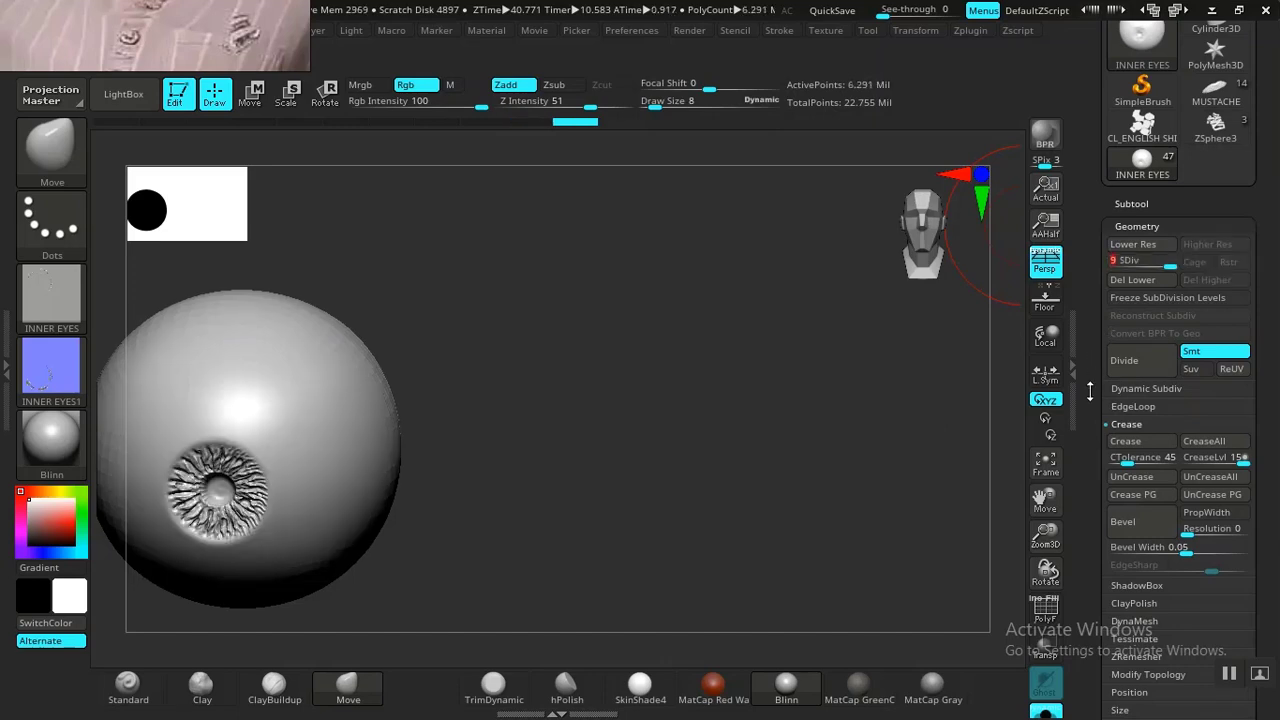
left_click_drag(1090, 391, 1112, 238)
left_click(1127, 478)
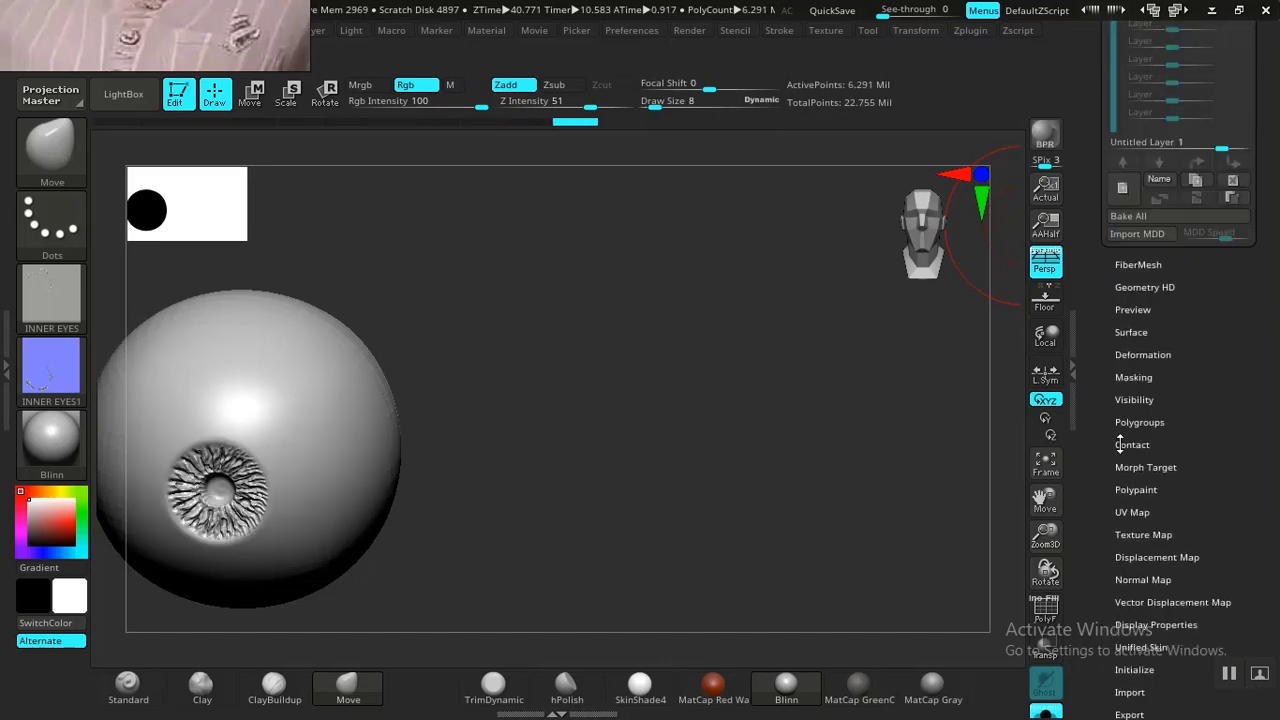
left_click_drag(1108, 378, 1108, 456)
left_click(1146, 346)
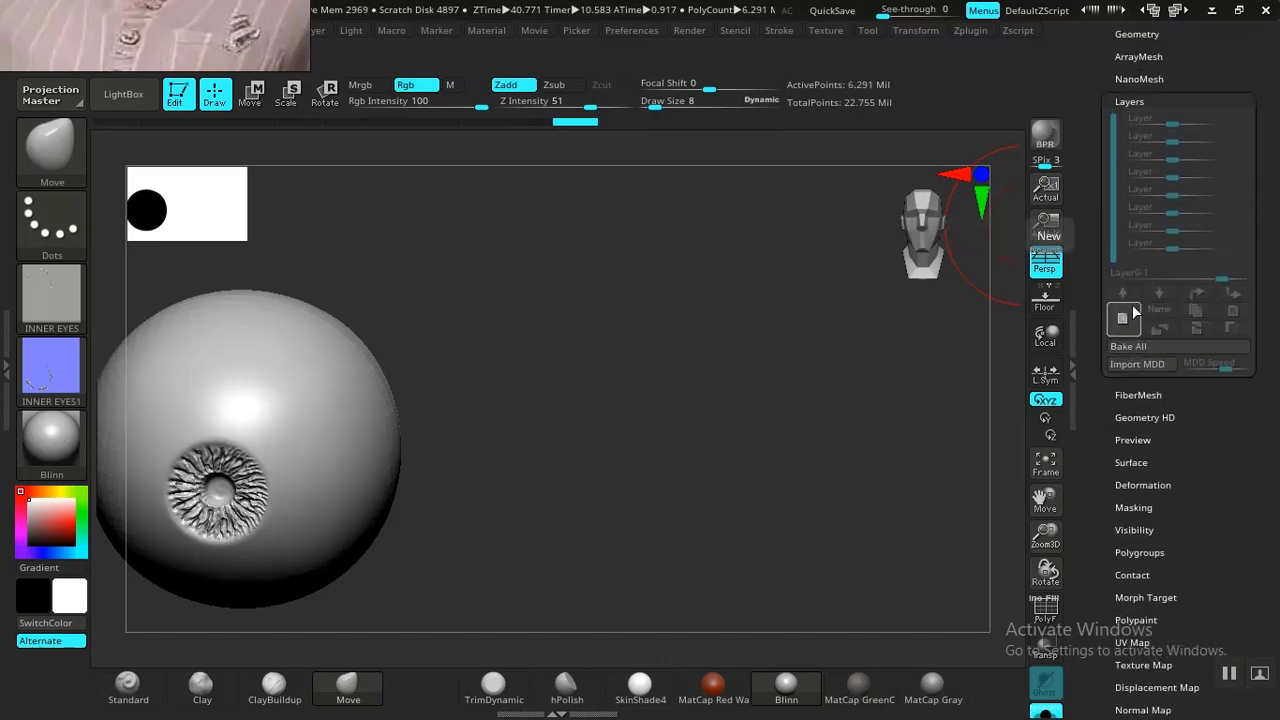
Set the eye's subdivision level to 3 and delete all lower subdivision levels.
left_click_drag(1087, 205, 1077, 418)
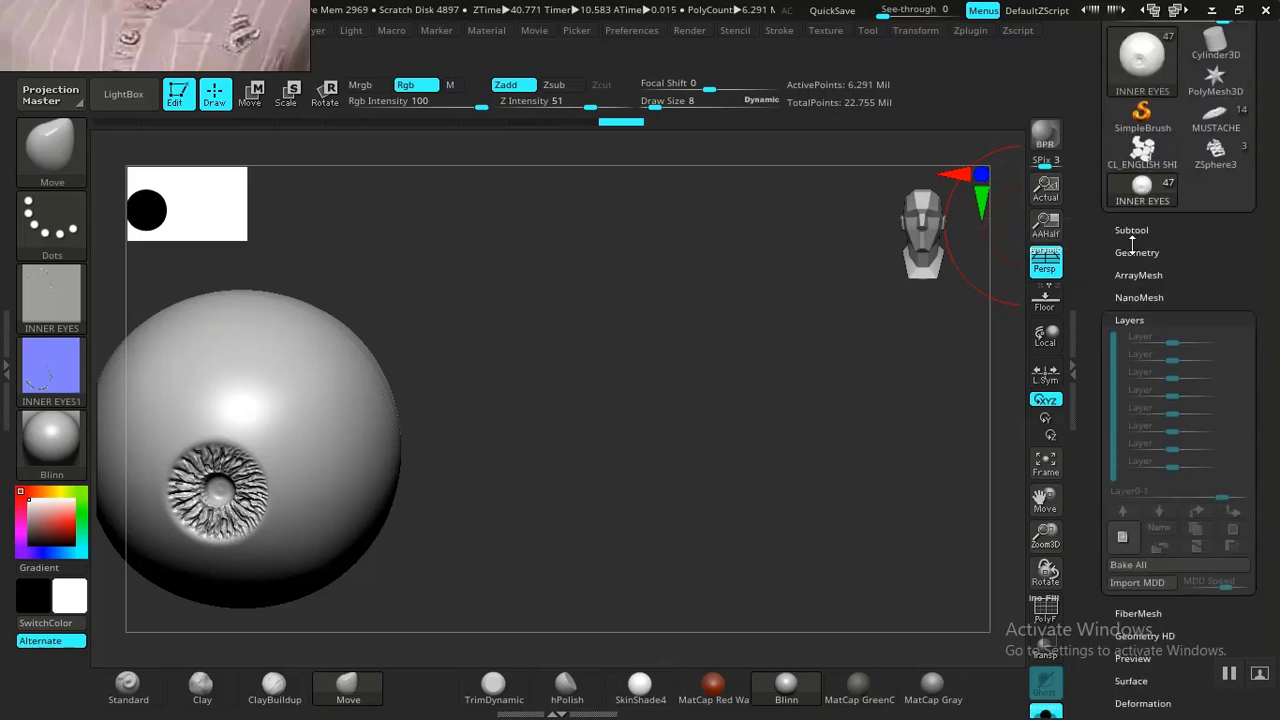
left_click(1136, 252)
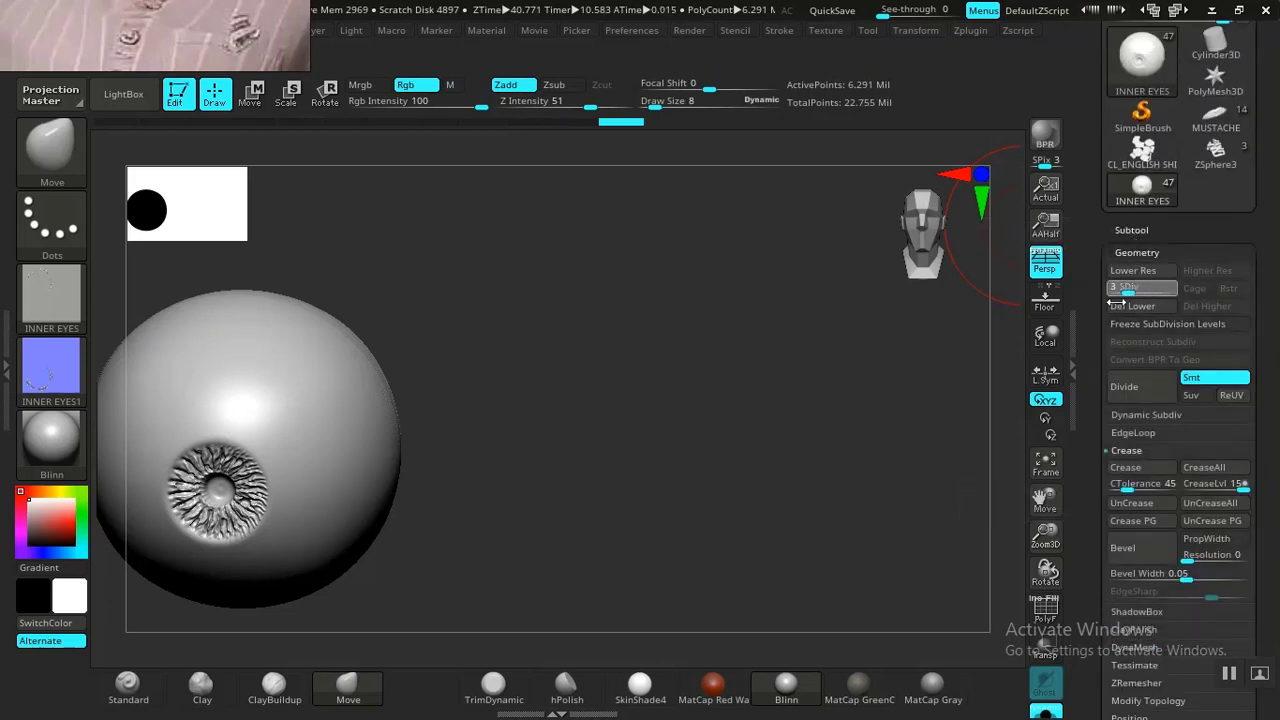
left_click_drag(1117, 303, 1110, 302)
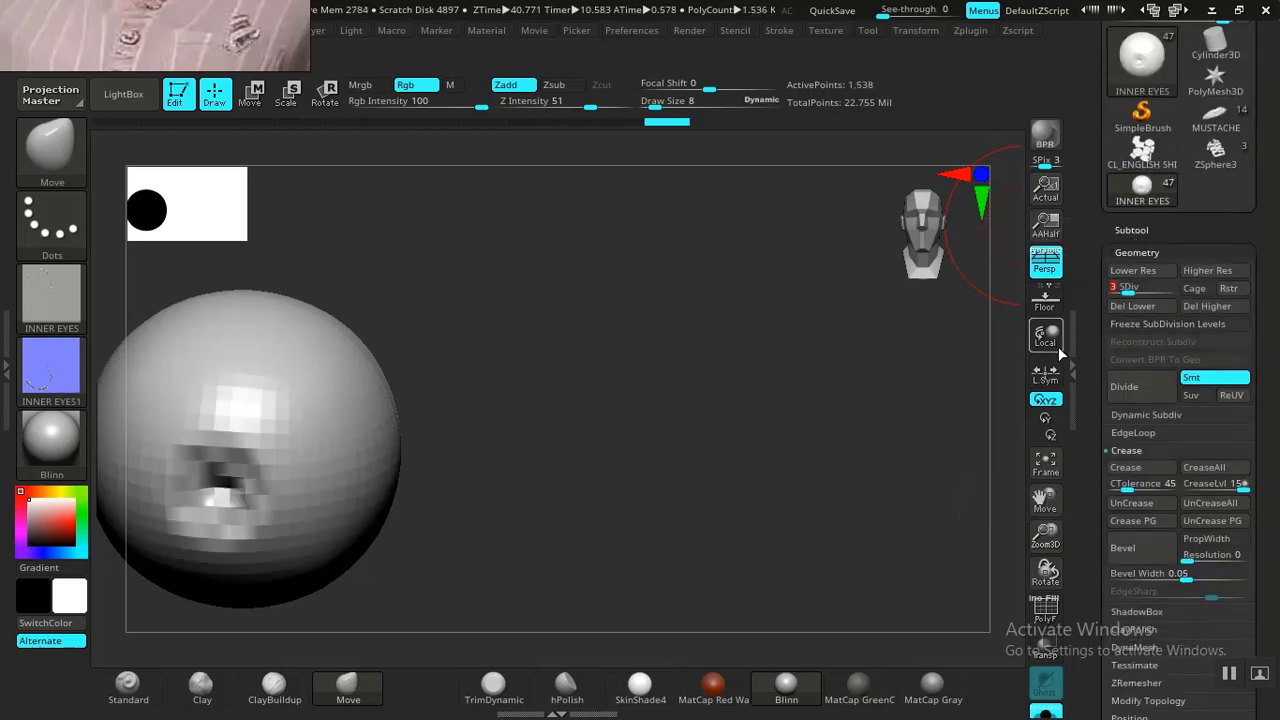
left_click(1133, 307)
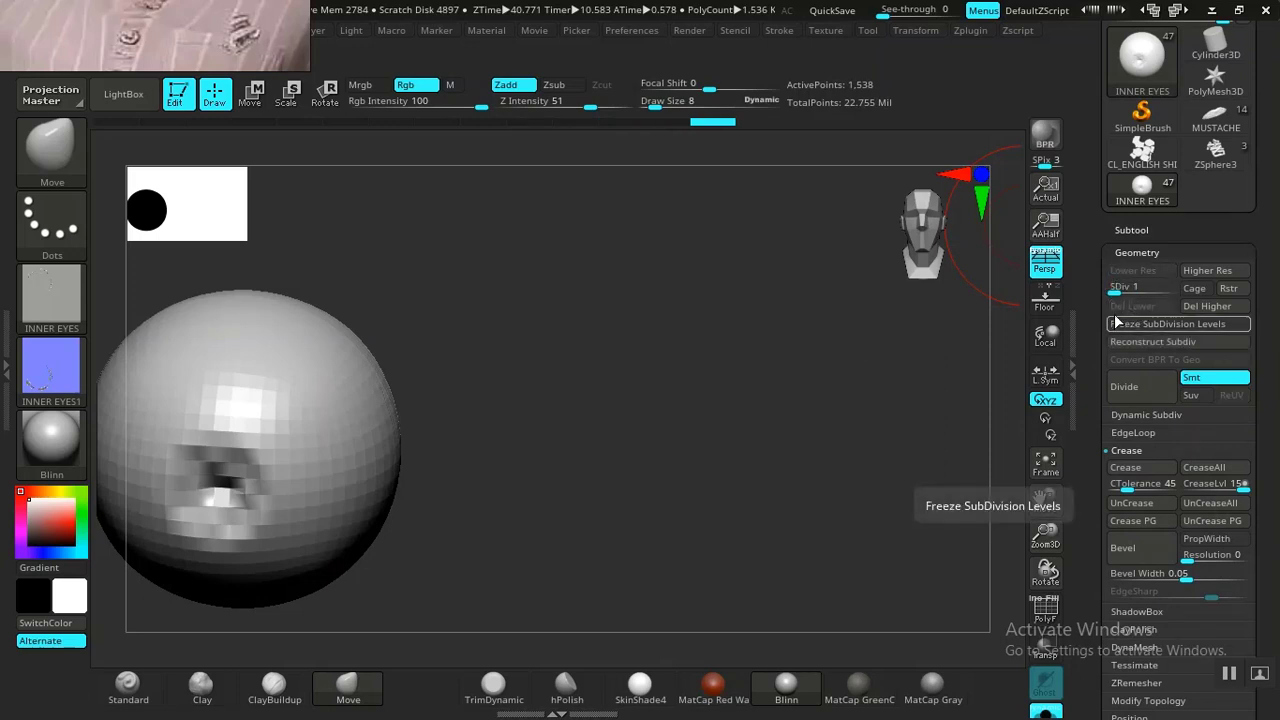
Set the eye's subdivision level to 2, delete the level below it and display the mesh's polyframe.
left_click_drag(1114, 290, 1121, 291)
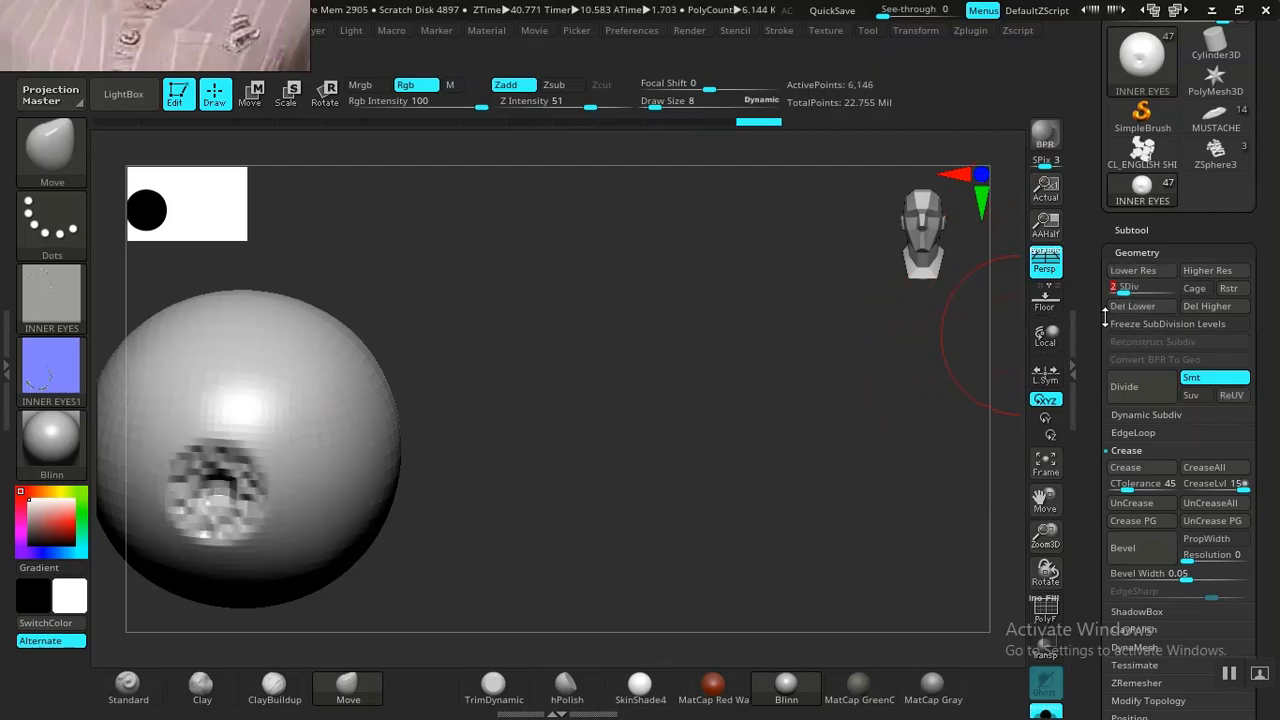
left_click(1133, 306)
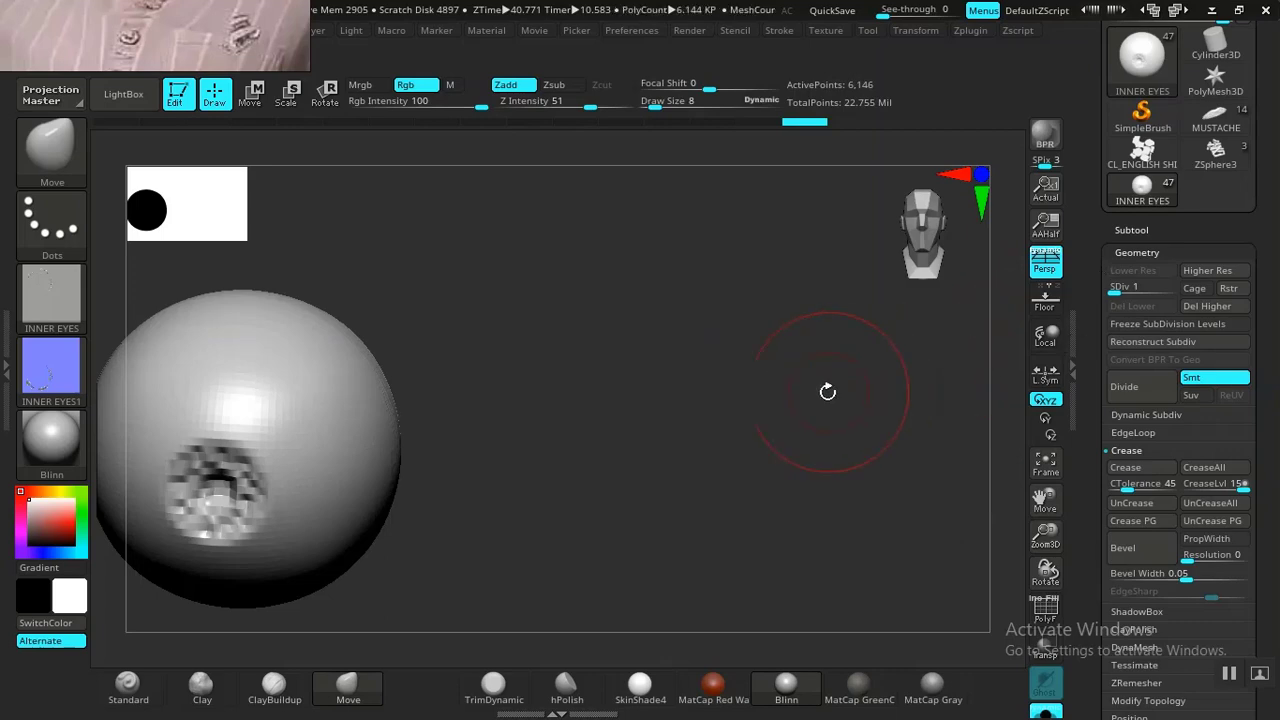
key("shift+f")
left_click_drag(735, 451, 757, 451)
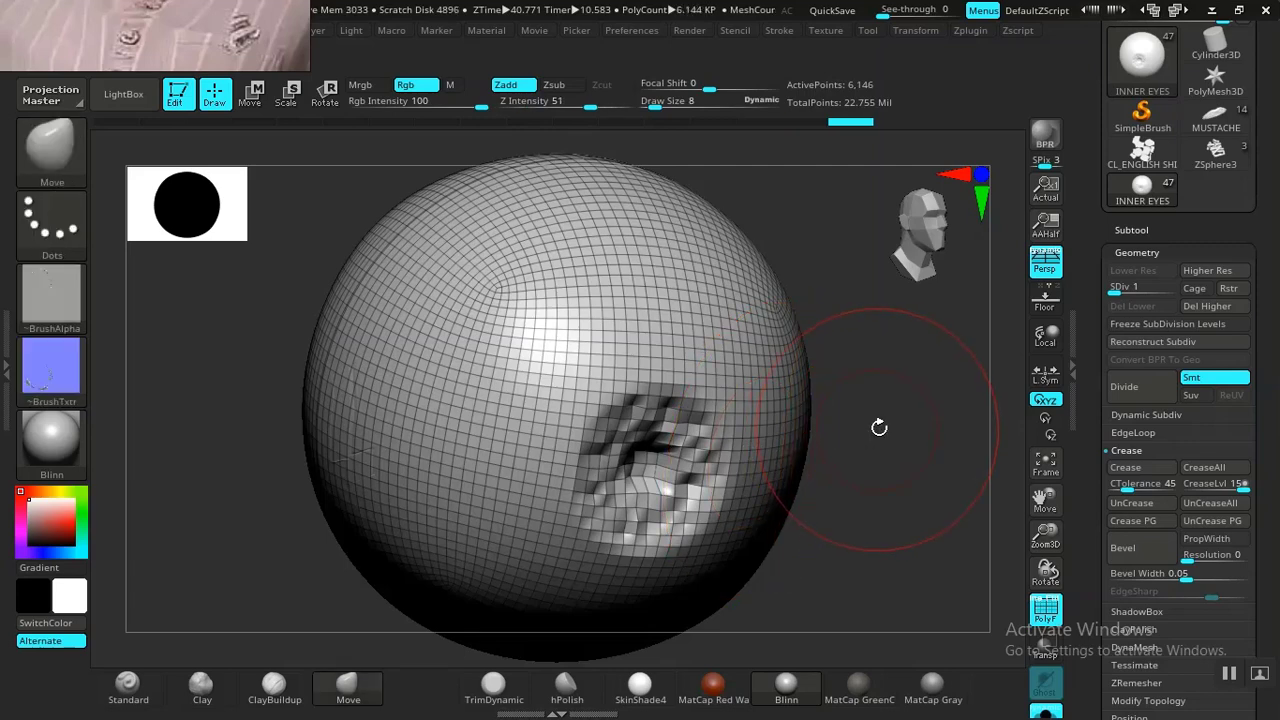
Examine the marks and the centre seam on the inner eye's surface with and without the polyframe.
key("ctrl")
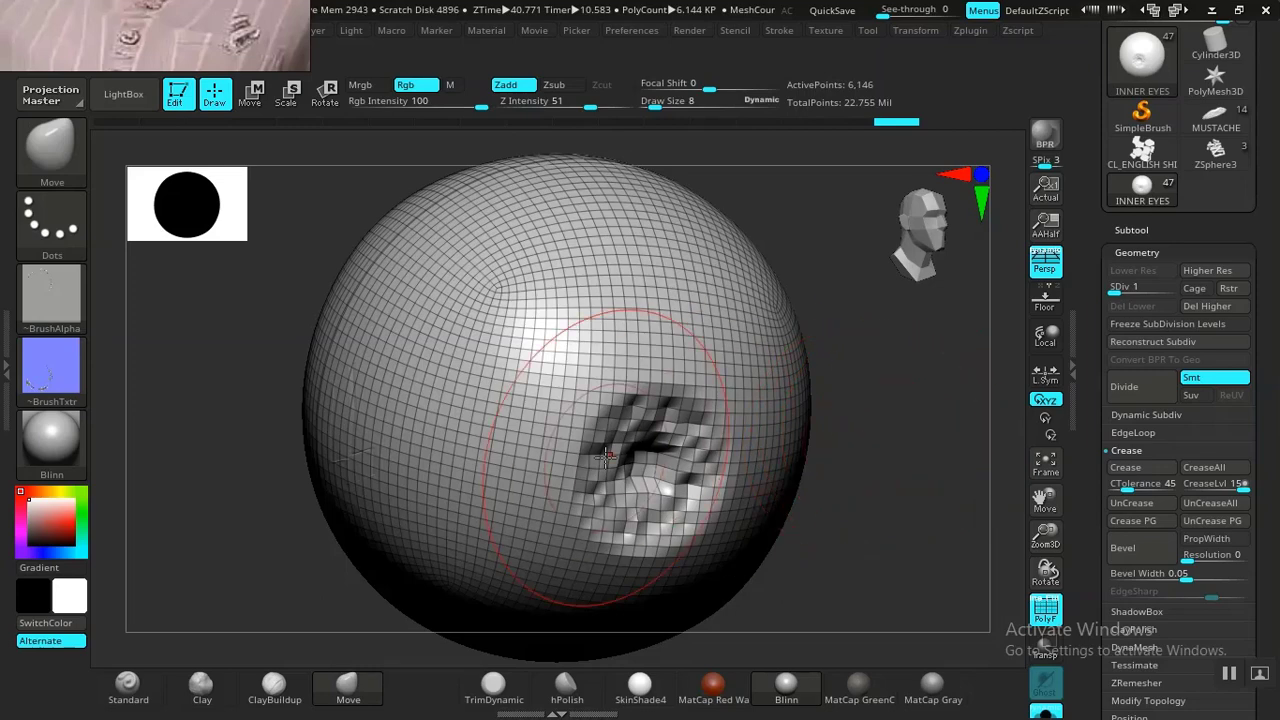
mouse_move(806, 474)
left_mouse_down("alt")
mouse_move(798, 506)
mouse_move(822, 432)
left_mouse_up("alt")
left_click(884, 497, "alt")
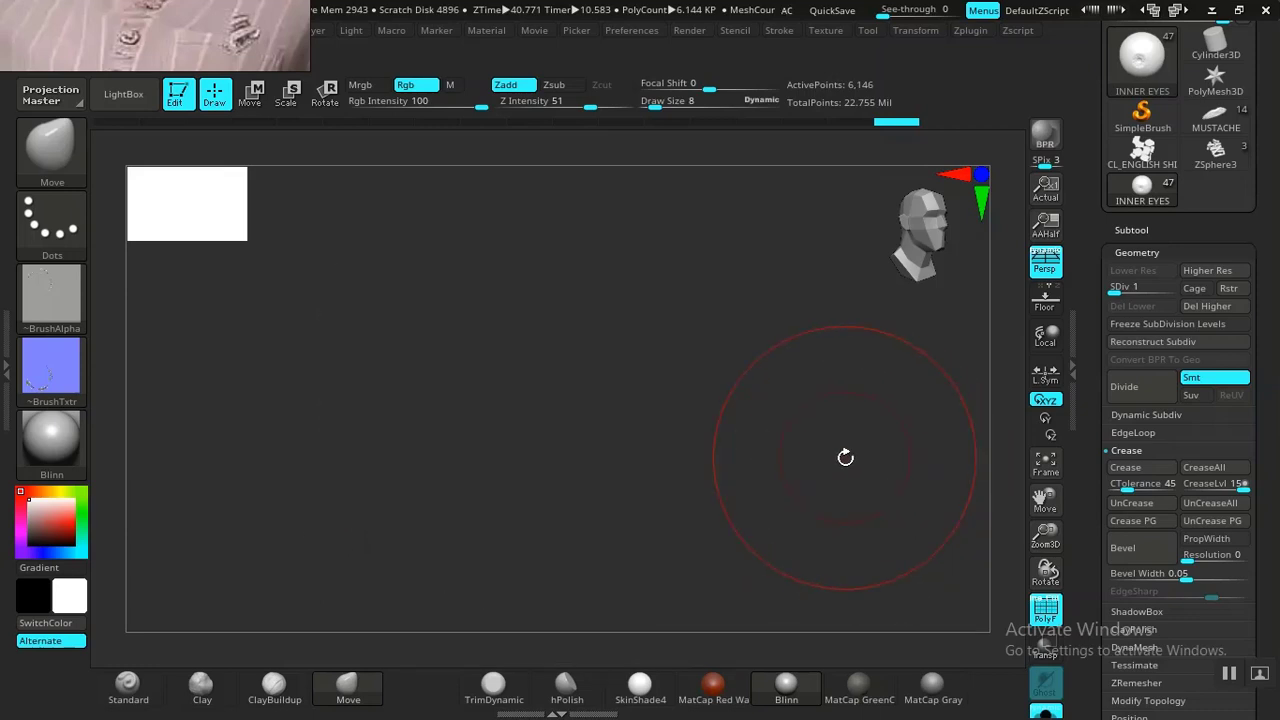
key("f")
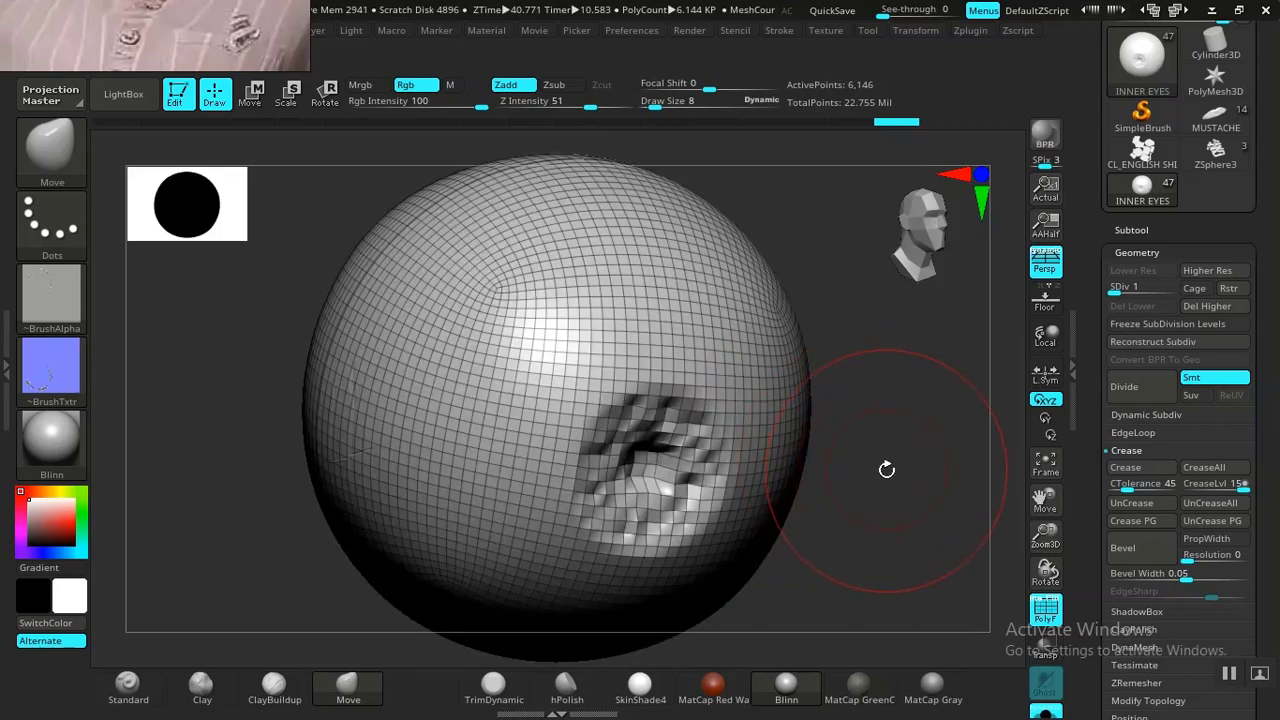
key("f")
key("f")
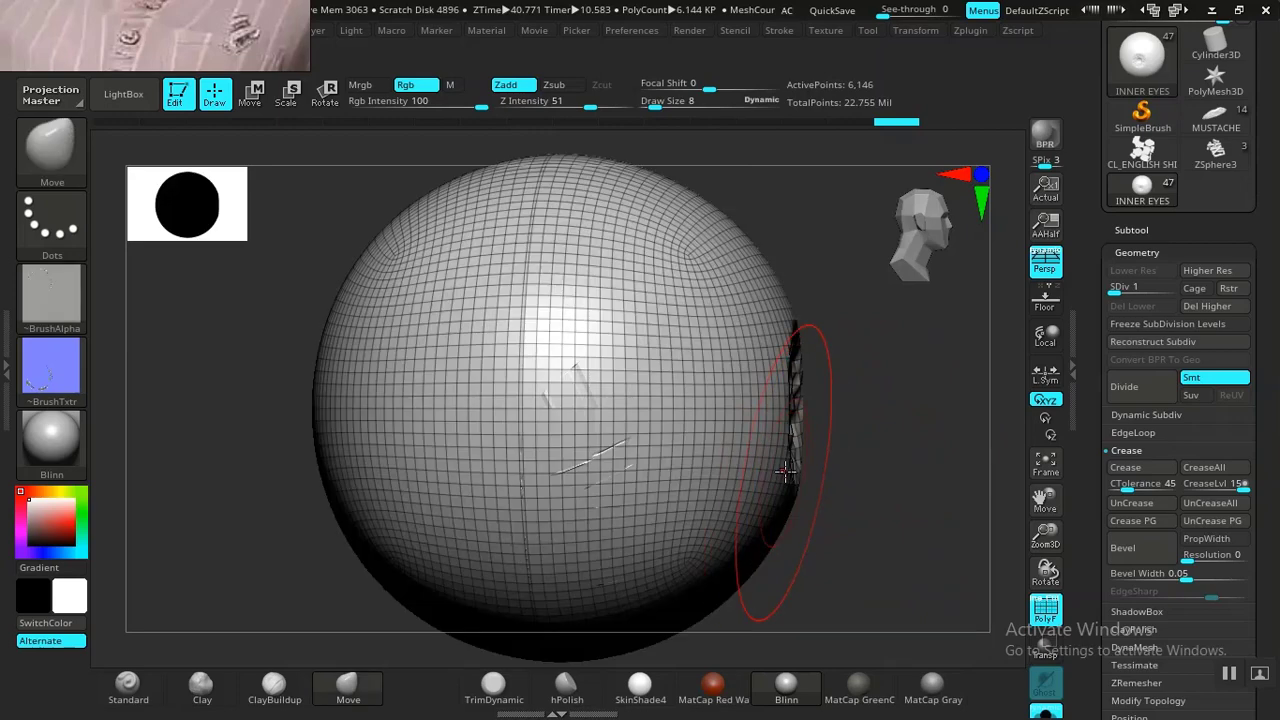
left_click_drag(869, 445, 876, 453, "alt")
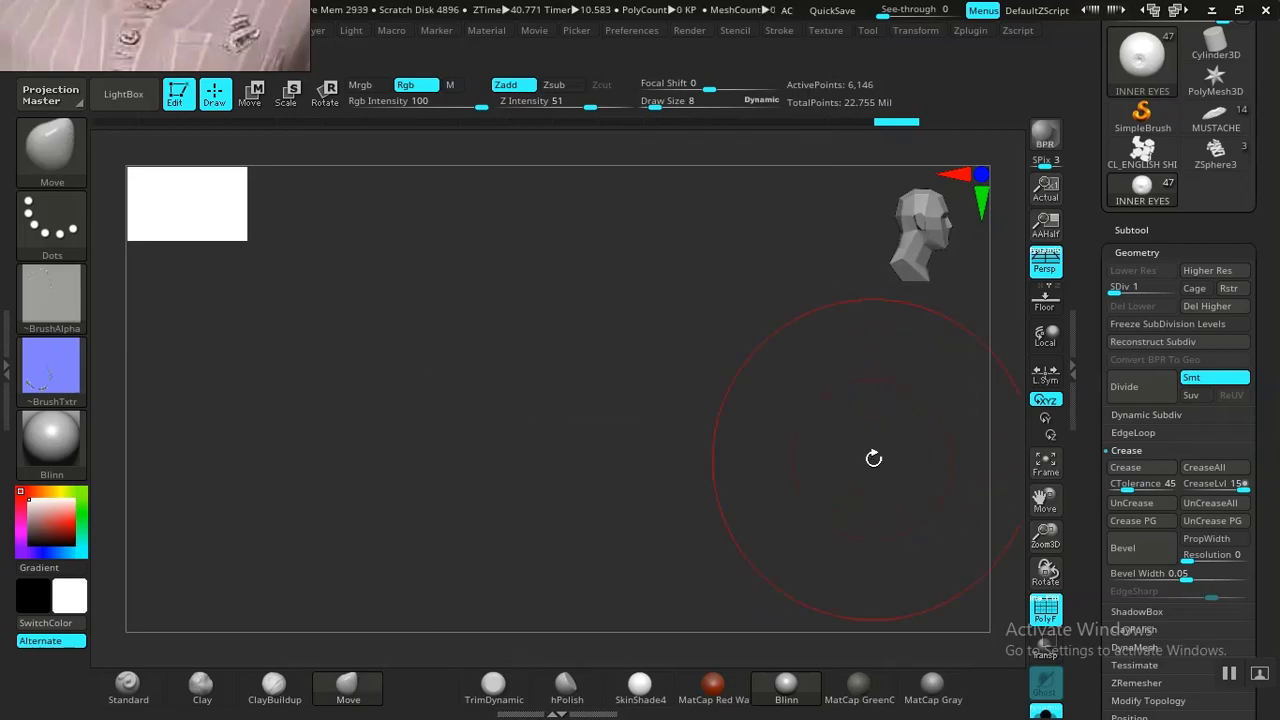
key("f")
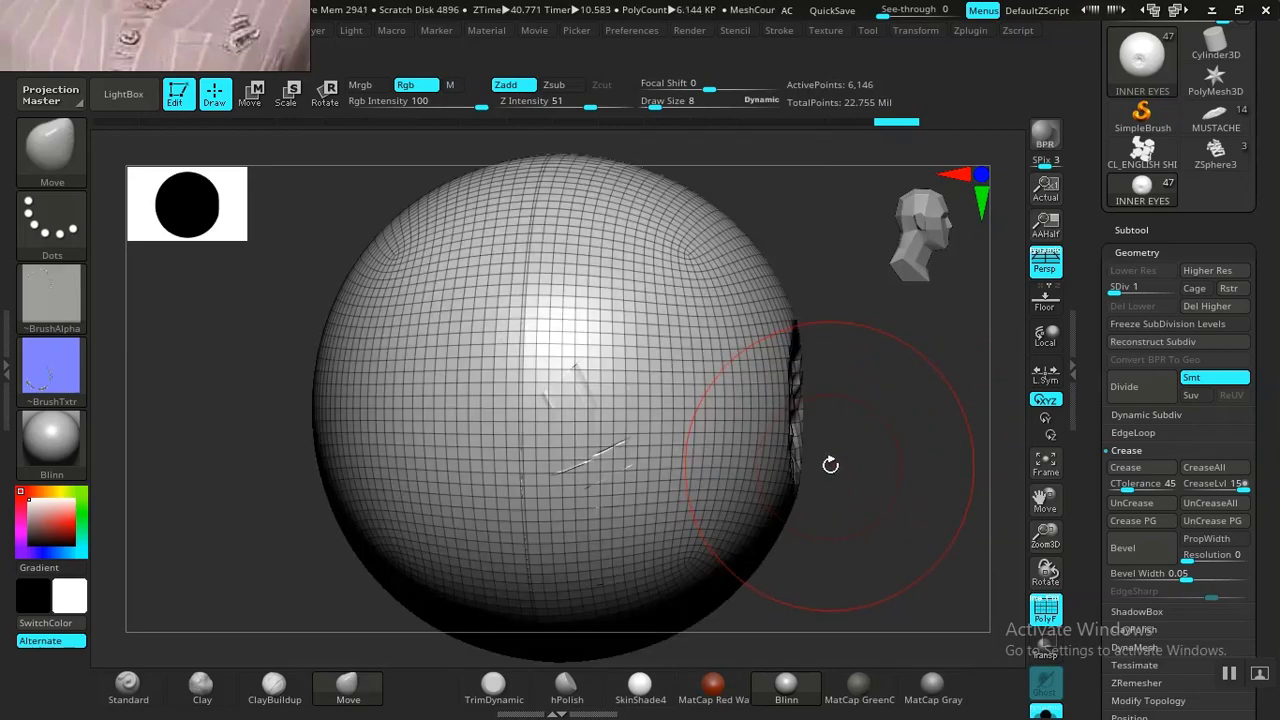
key("shift+f")
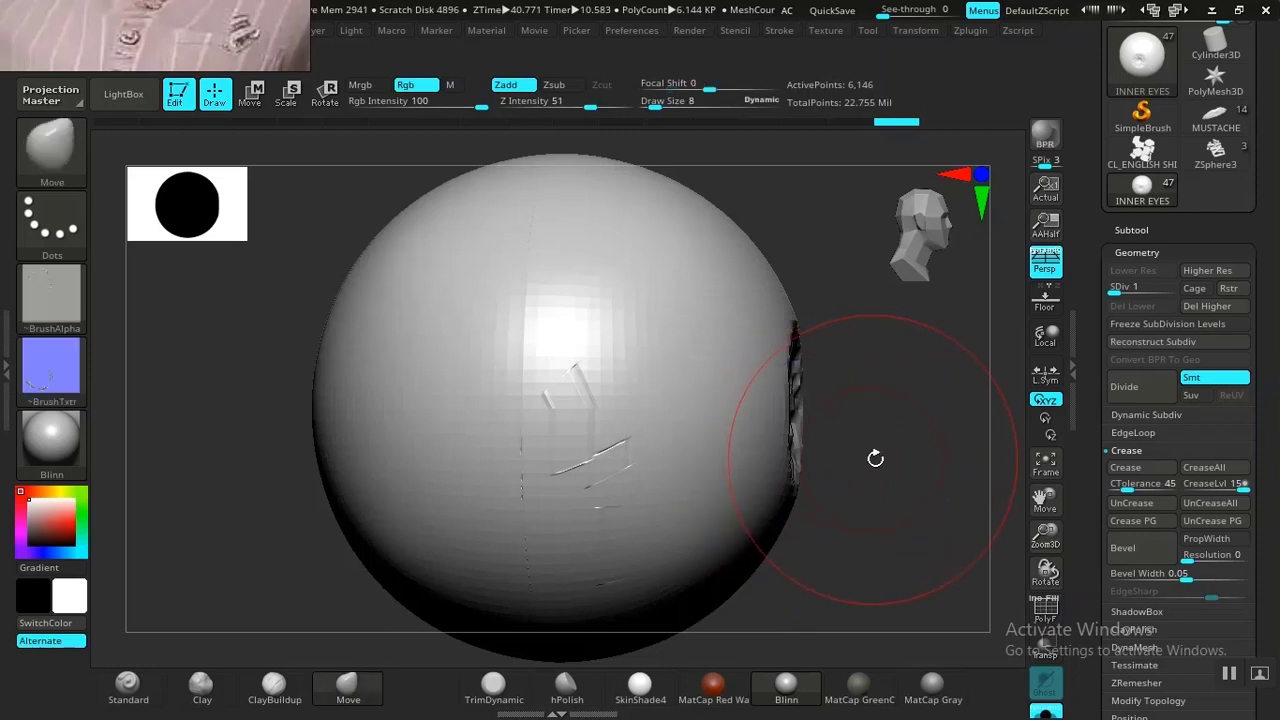
mouse_move(878, 460)
left_mouse_down()
mouse_move(872, 432)
mouse_move(666, 457)
left_mouse_up()
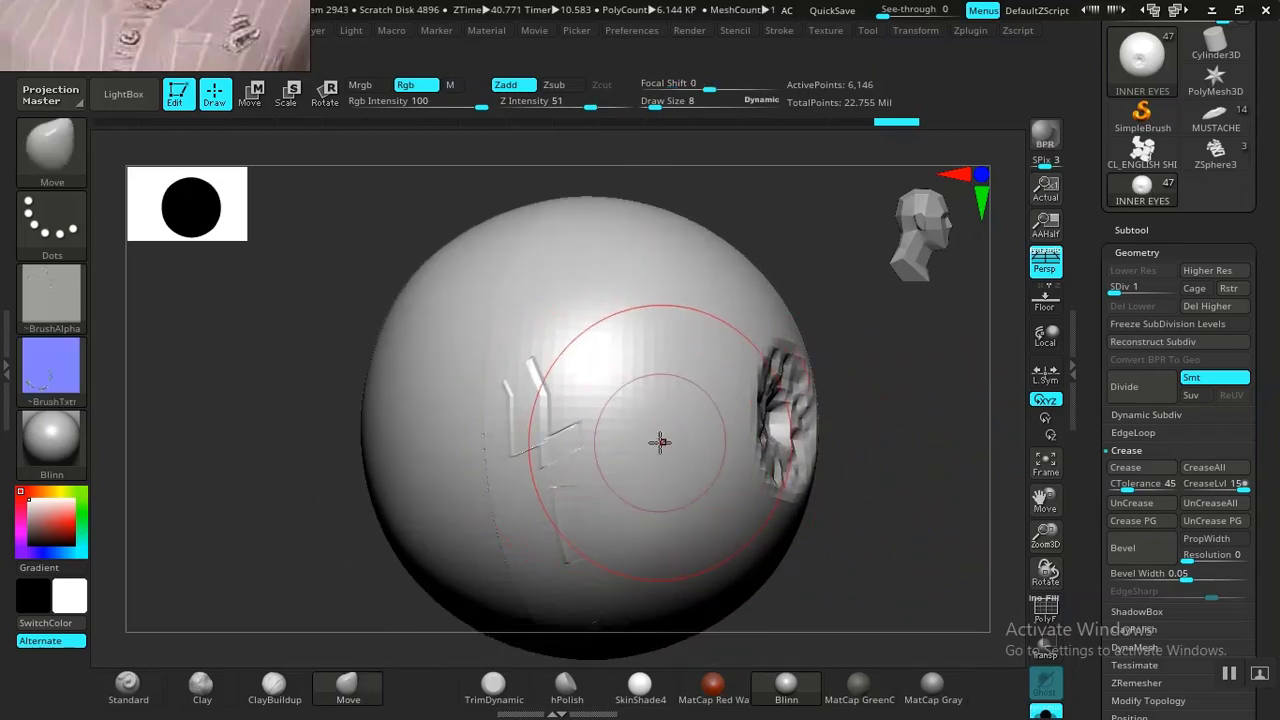
key("ctrl")
mouse_move(851, 414)
left_mouse_down()
mouse_move(903, 406)
mouse_move(936, 423)
mouse_move(711, 474)
mouse_move(849, 437)
left_mouse_up()
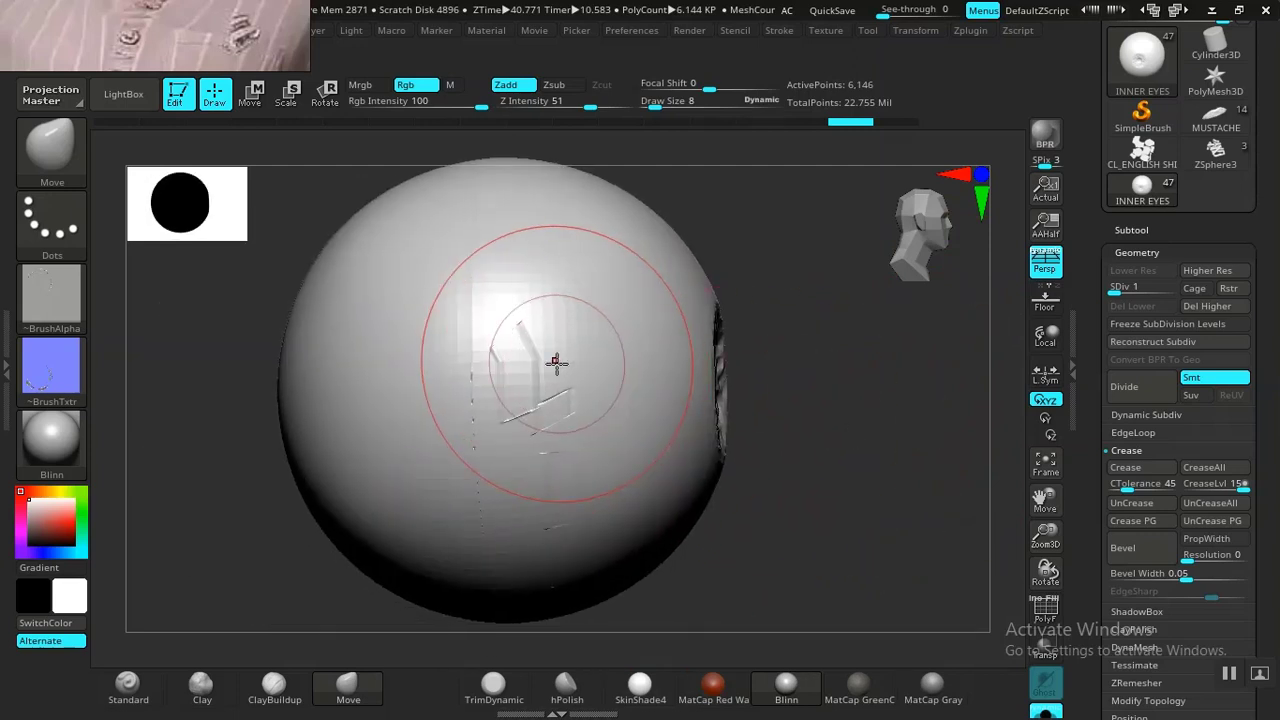
left_click_drag(780, 480, 806, 429)
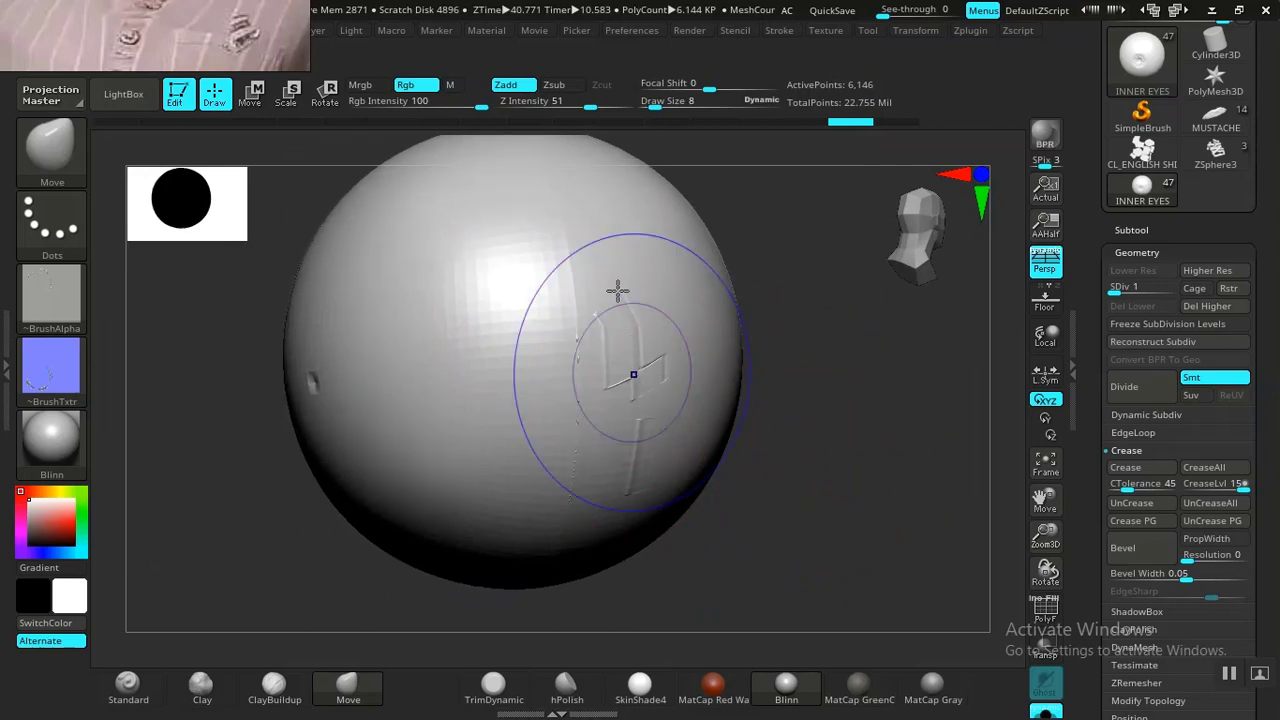
Try to smooth the raised line marks on the side of the eye and undo the stroke.
key("shift")
mouse_move(626, 338)
left_mouse_down("shift")
mouse_move(608, 409)
mouse_move(614, 362)
left_mouse_up("shift")
key("ctrl+z")
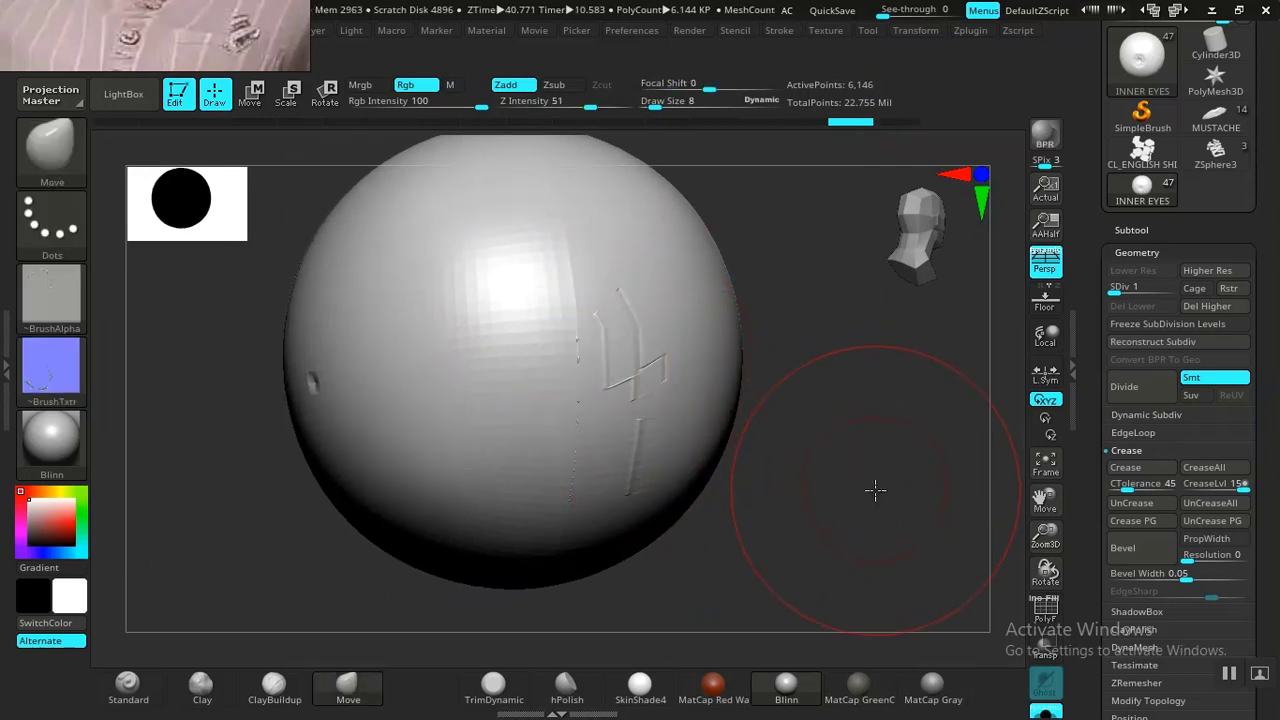
left_click_drag(875, 490, 831, 503)
key("f")
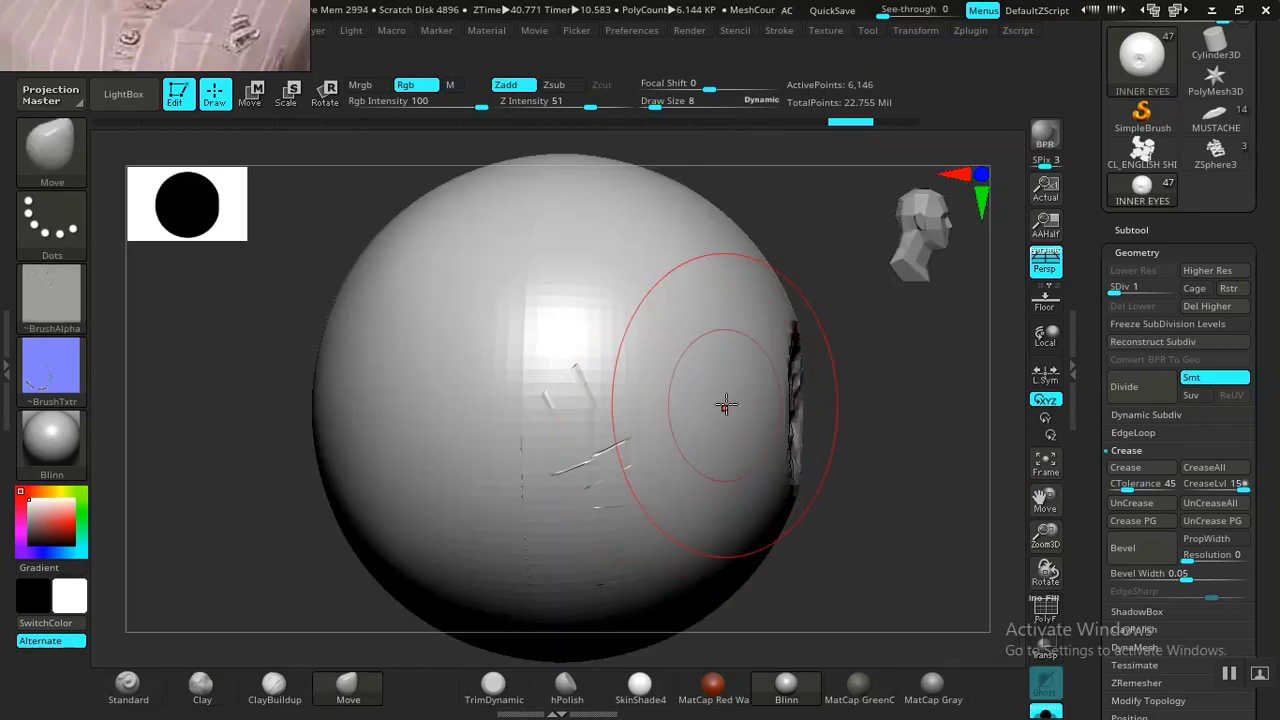
Display the eye's polyframe again, and mask a large area of the surface and clear that mask.
left_click(1140, 253)
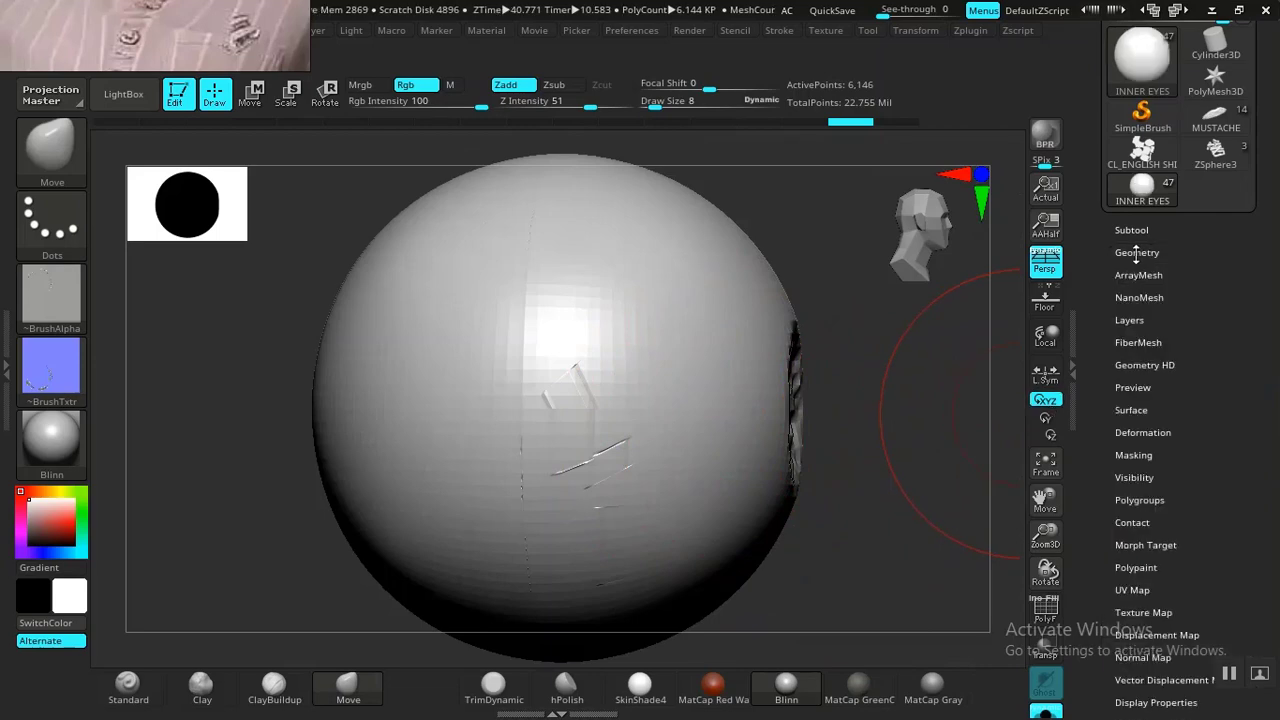
key("shift+f")
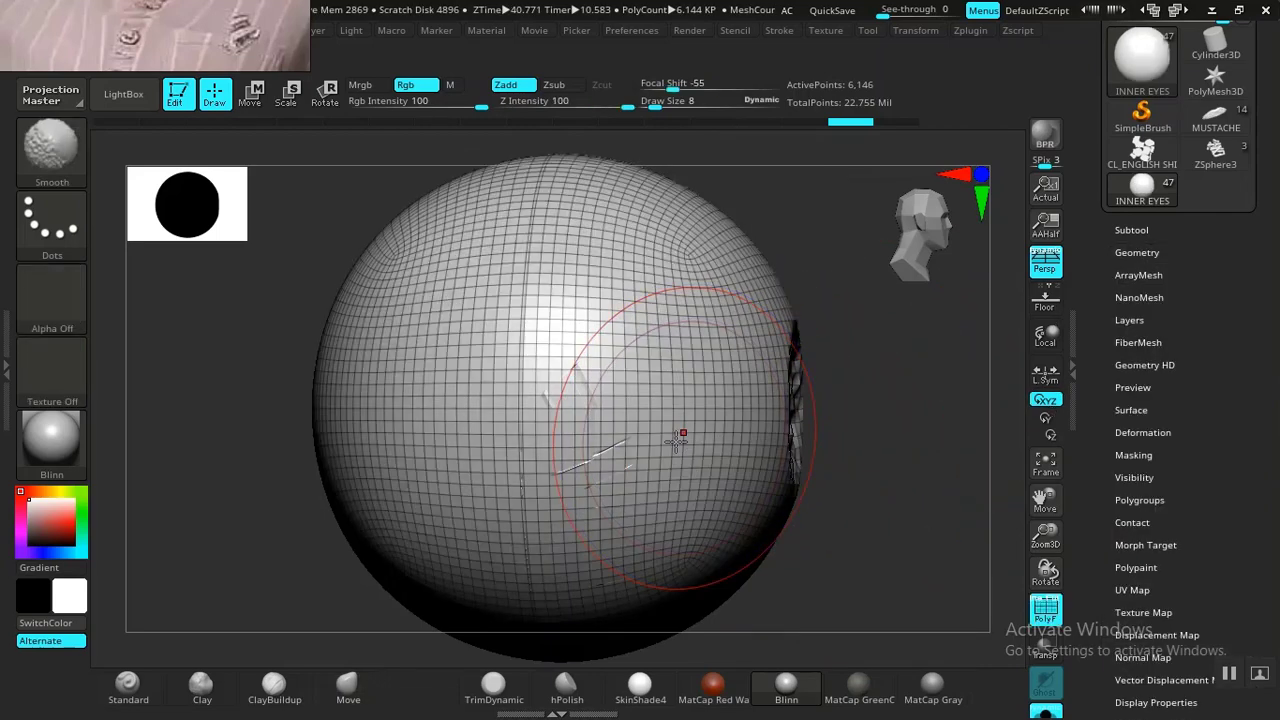
mouse_move(830, 190)
left_mouse_down("ctrl")
mouse_move(829, 443)
mouse_move(697, 431)
mouse_move(602, 567)
left_mouse_up("ctrl")
left_click_drag(824, 378, 849, 340, "ctrl")
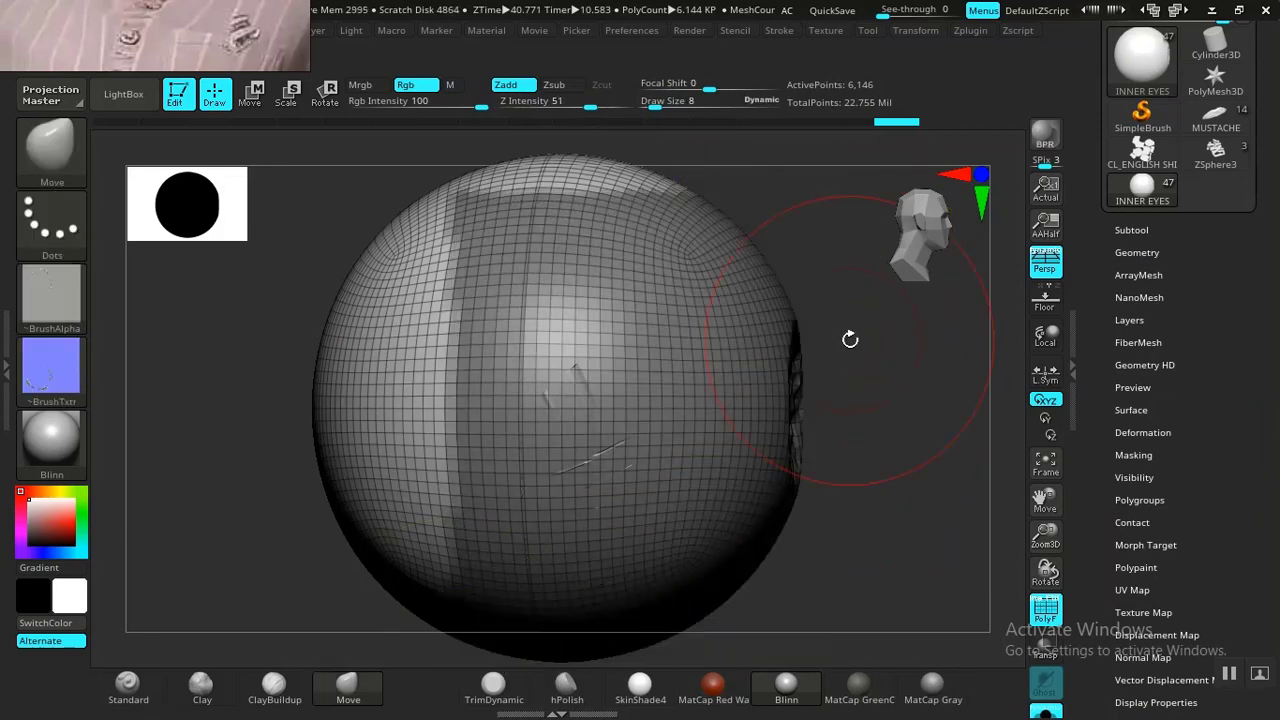
left_click(842, 352, "ctrl")
key("ctrl")
key("ctrl")
key("ctrl")
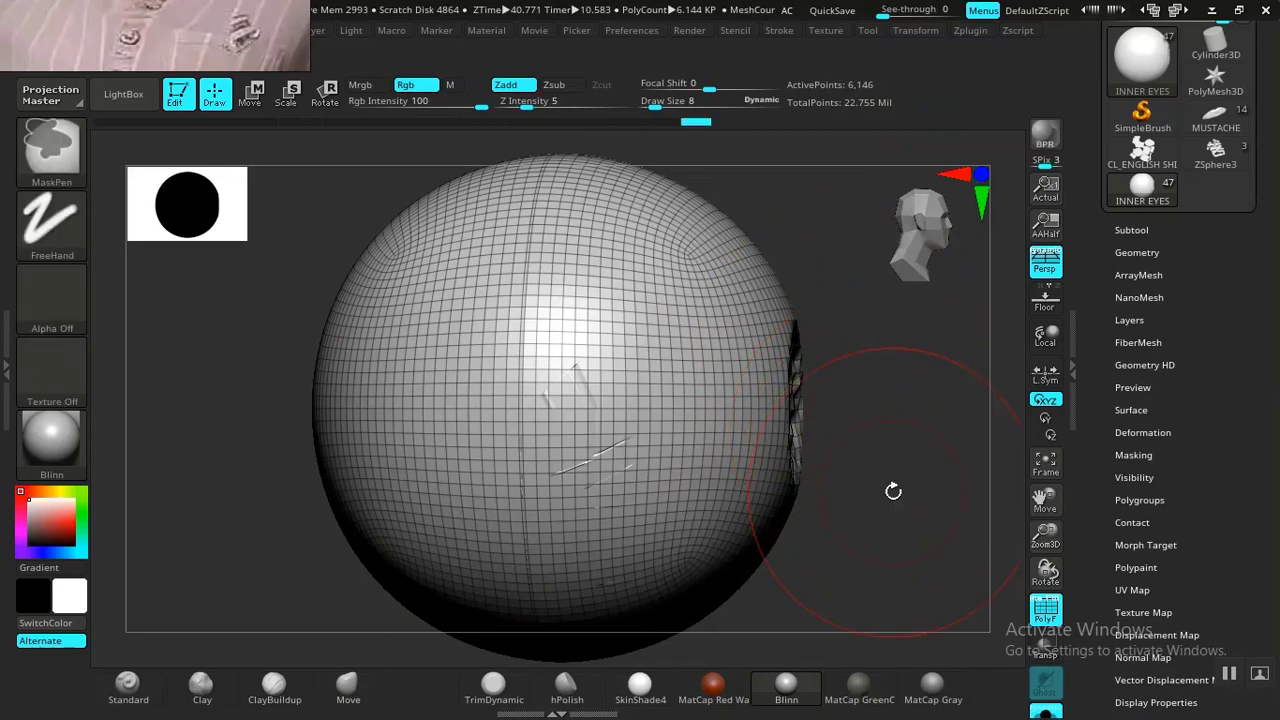
Check the eye's mesh integrity and run Fix Mesh on it.
key("f")
key("f")
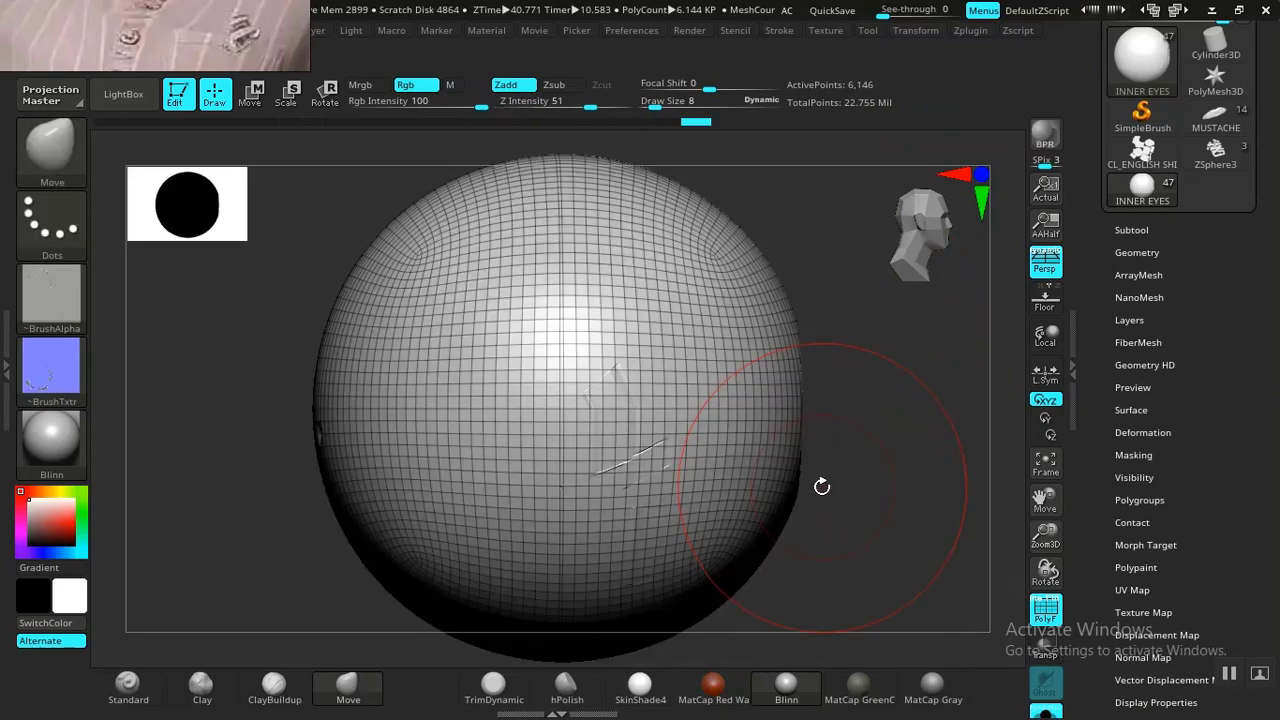
left_click_drag(894, 480, 868, 476)
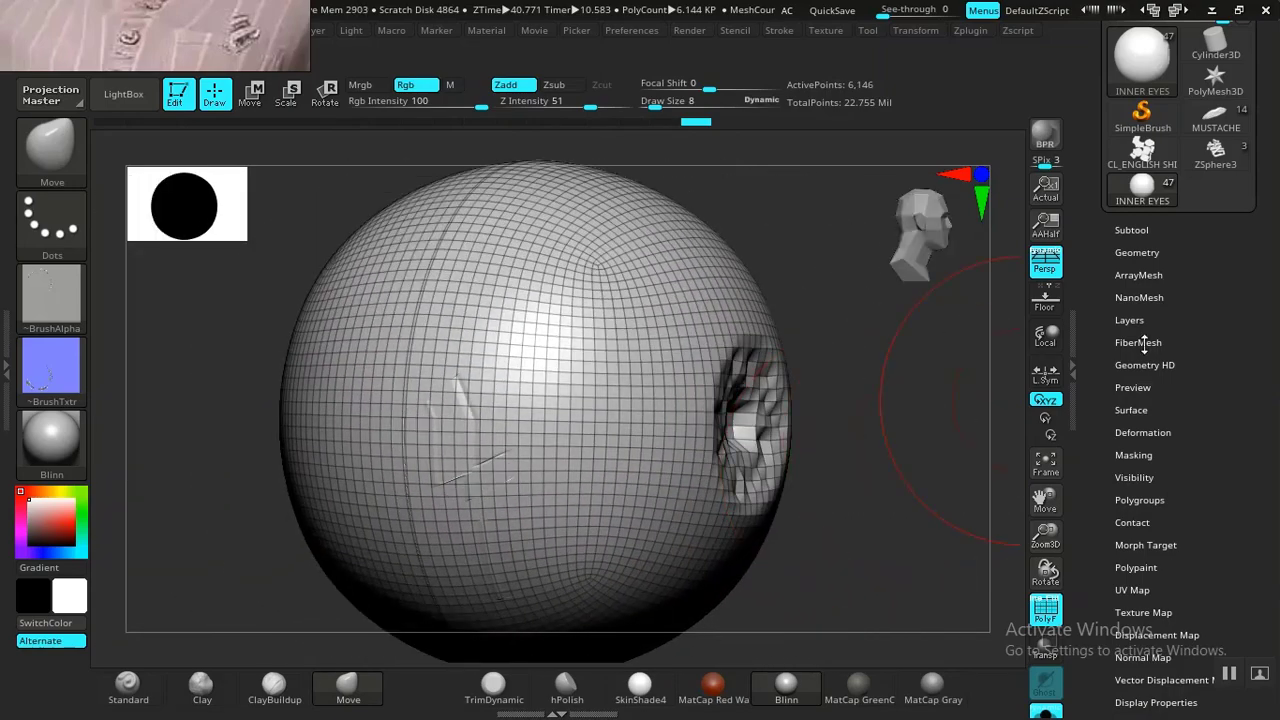
left_click(1141, 252)
scroll(1116, 450, "down", 5)
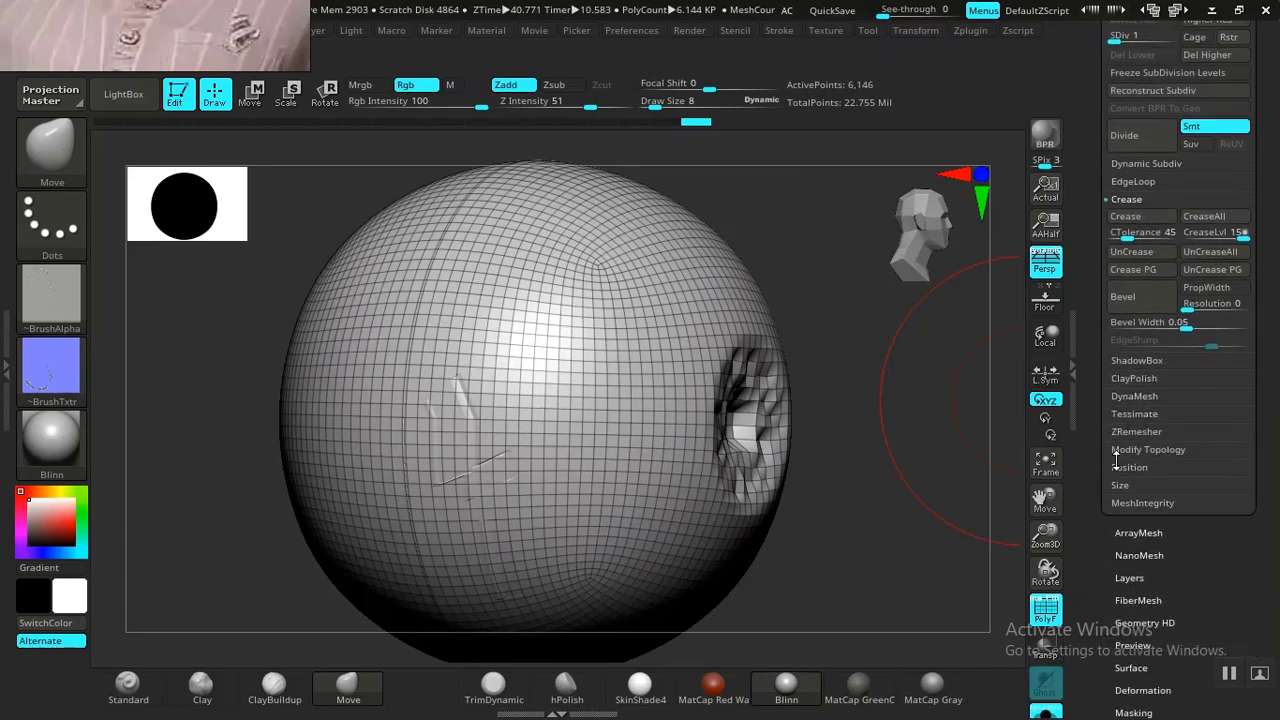
left_click(1125, 502)
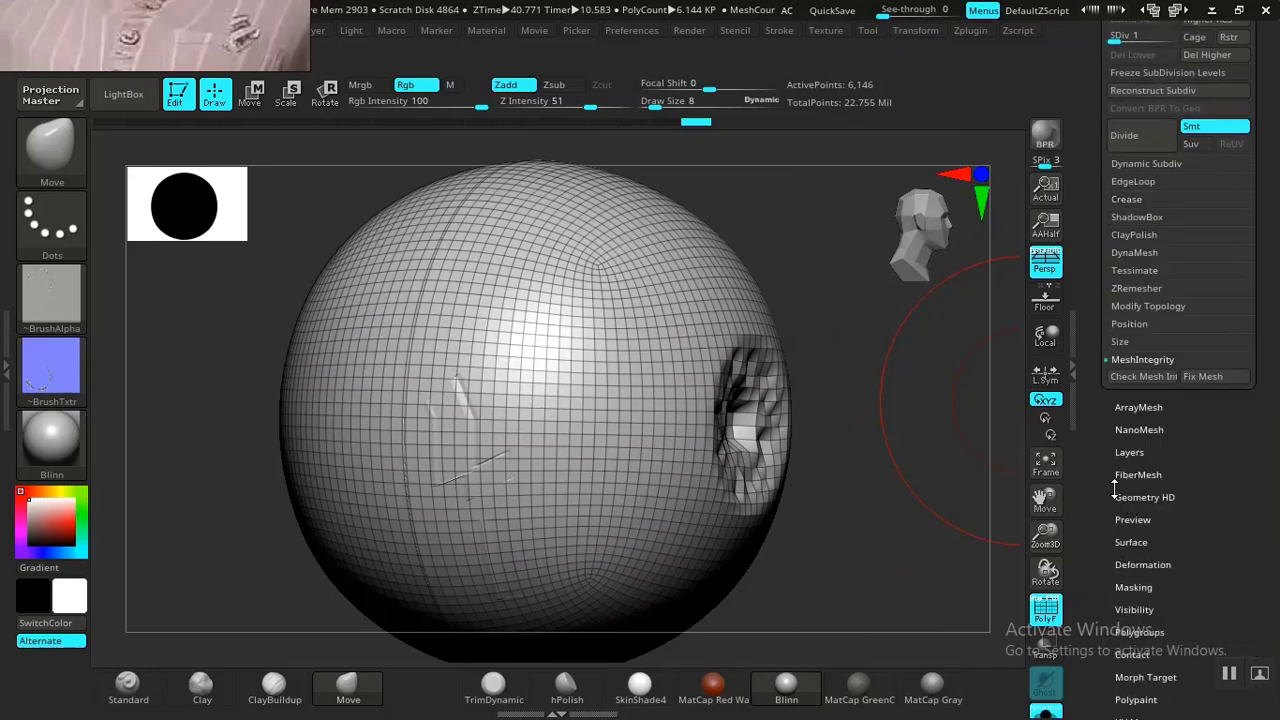
left_click(1155, 377)
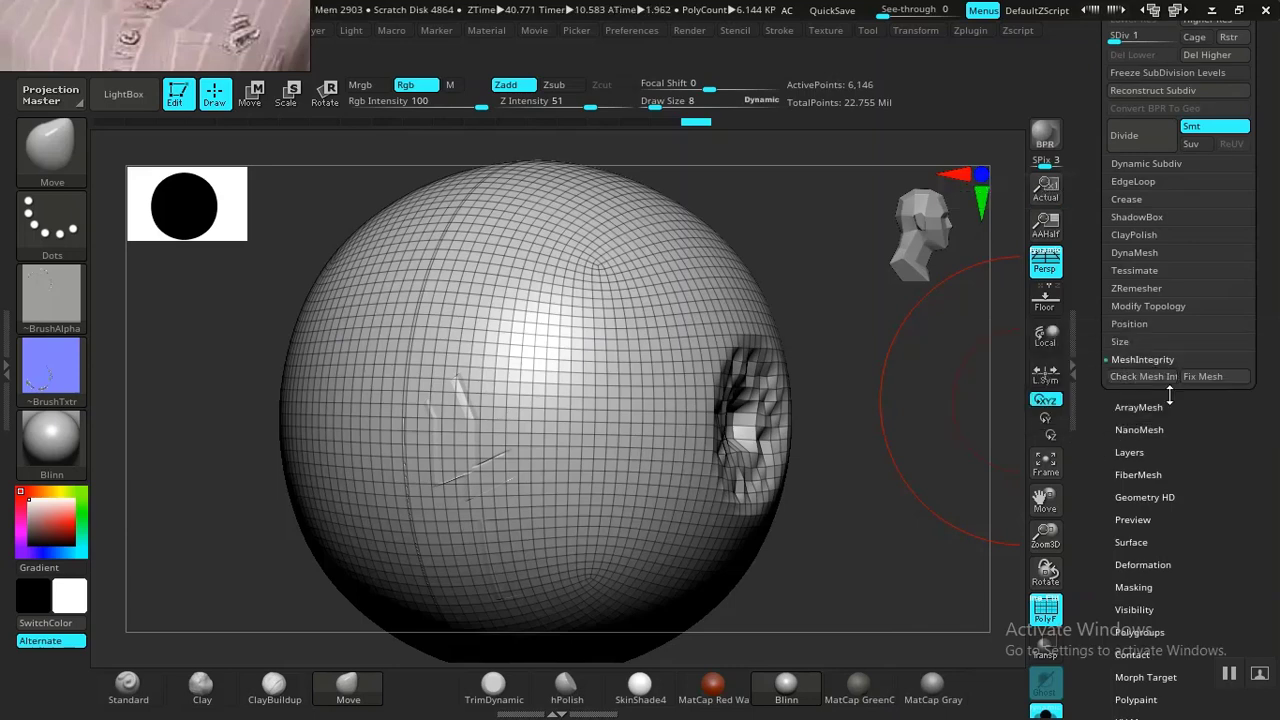
left_click(1205, 380)
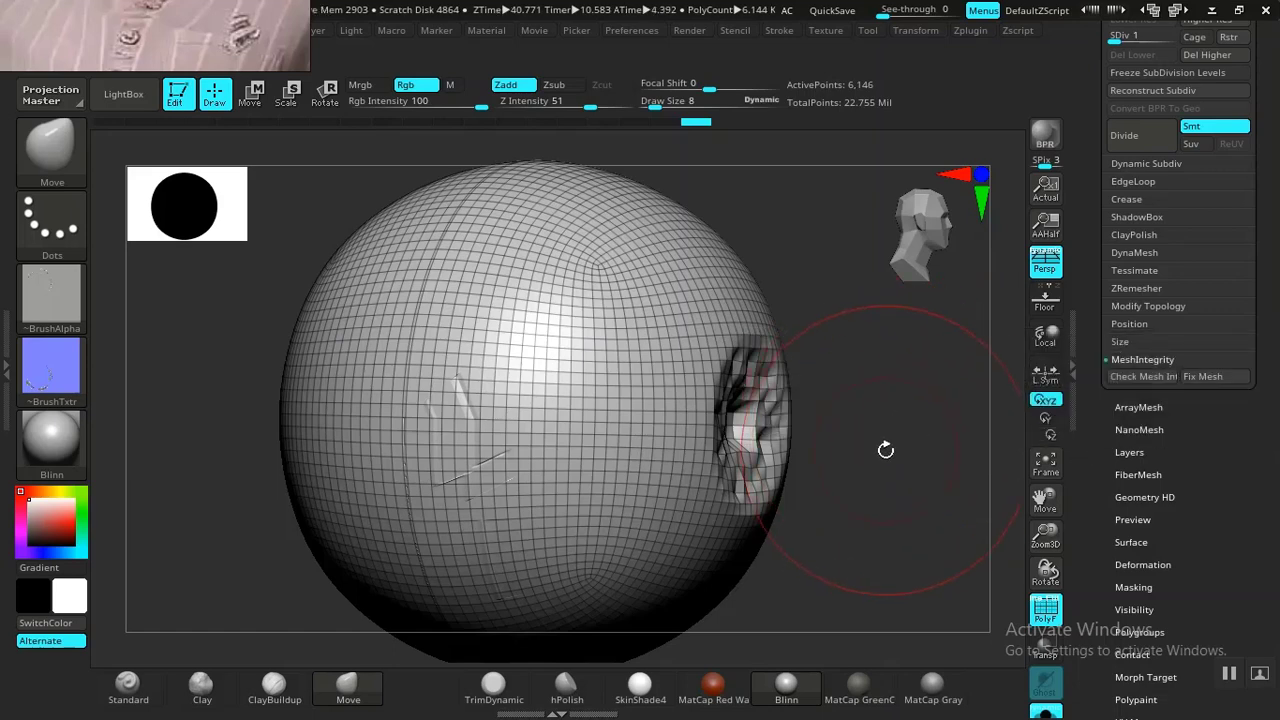
Open the eye's display properties and try flipping its normals.
scroll(1100, 391, "down", 5)
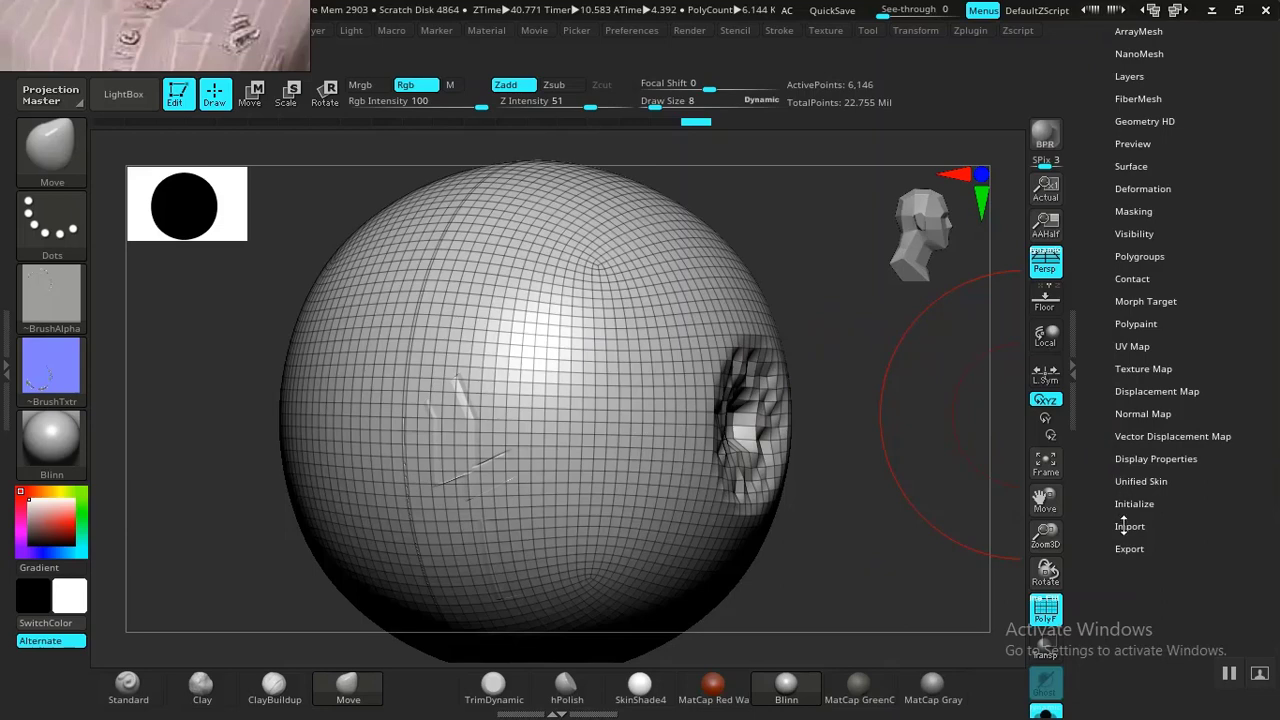
left_click(1133, 457)
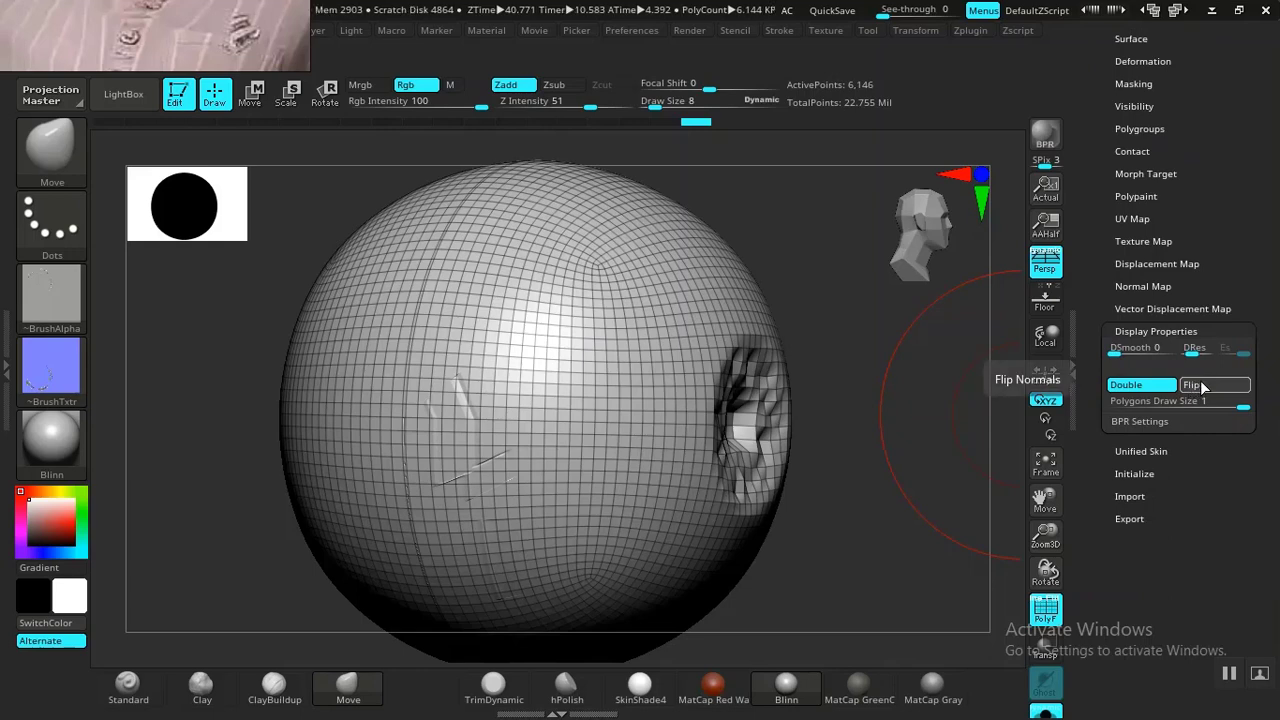
left_click(1203, 386)
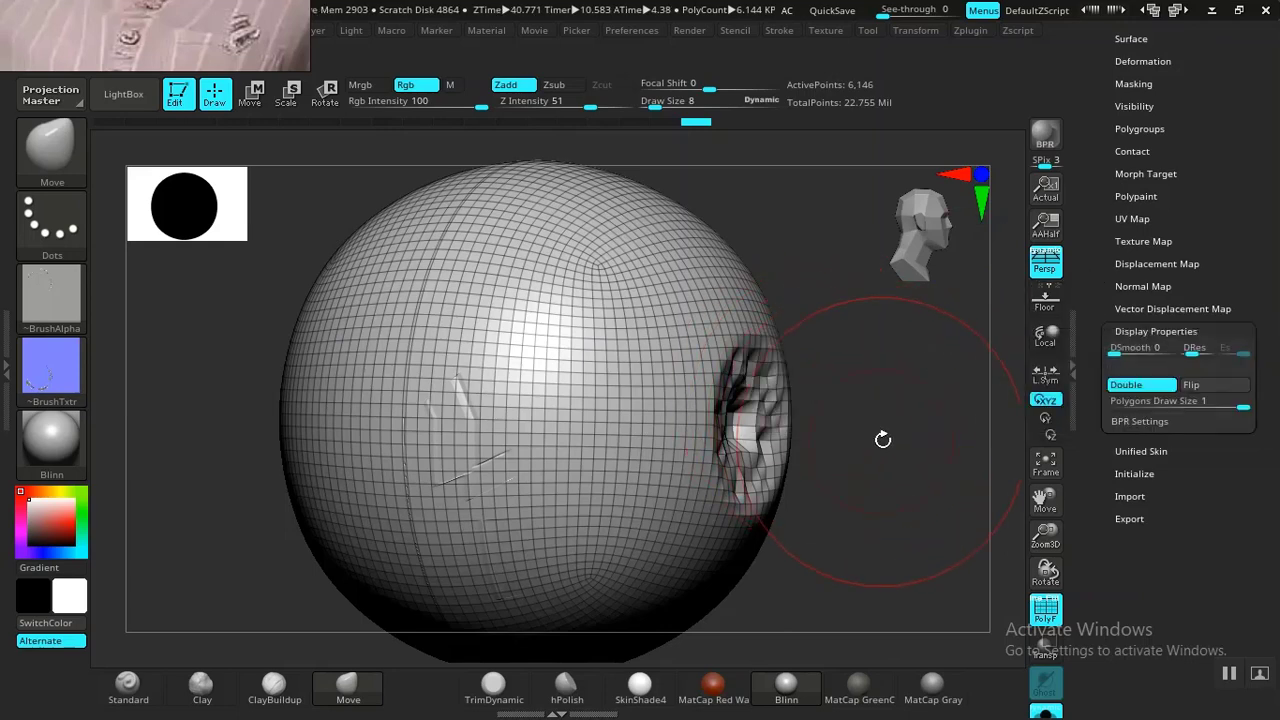
left_click_drag(886, 438, 890, 466)
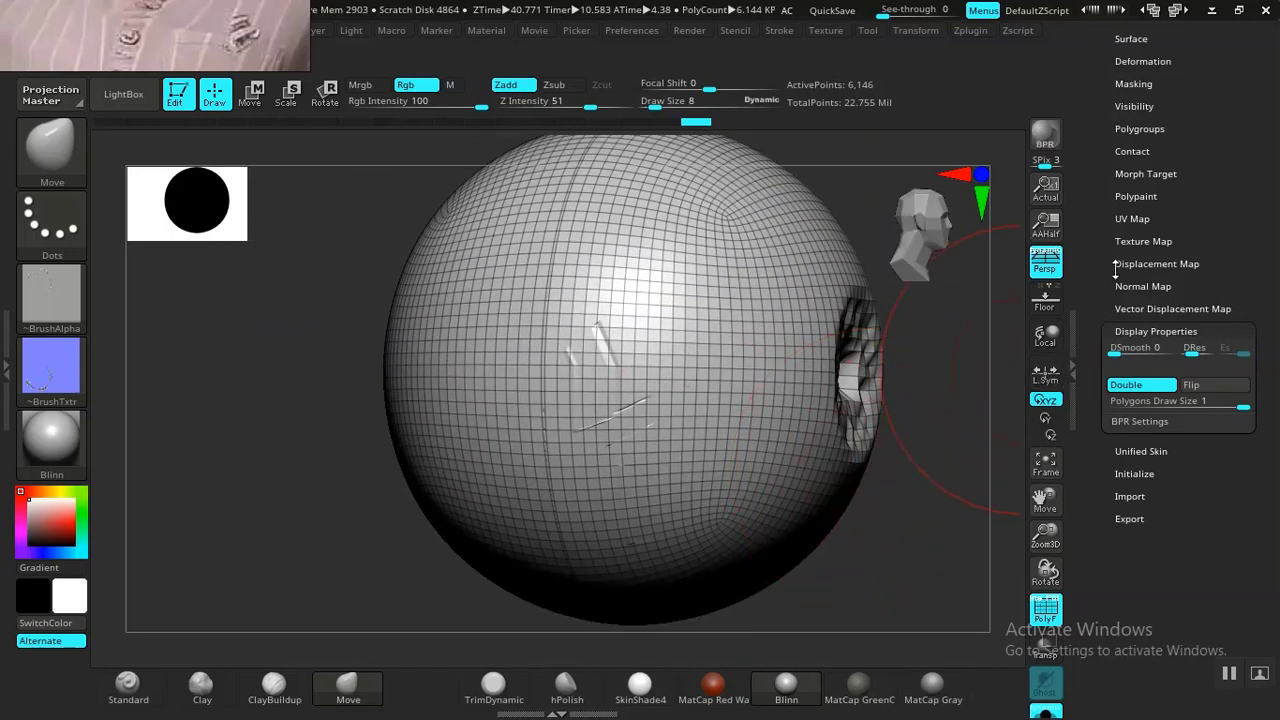
Turn off the texture map on the eye and frame the mesh.
left_click(1138, 240)
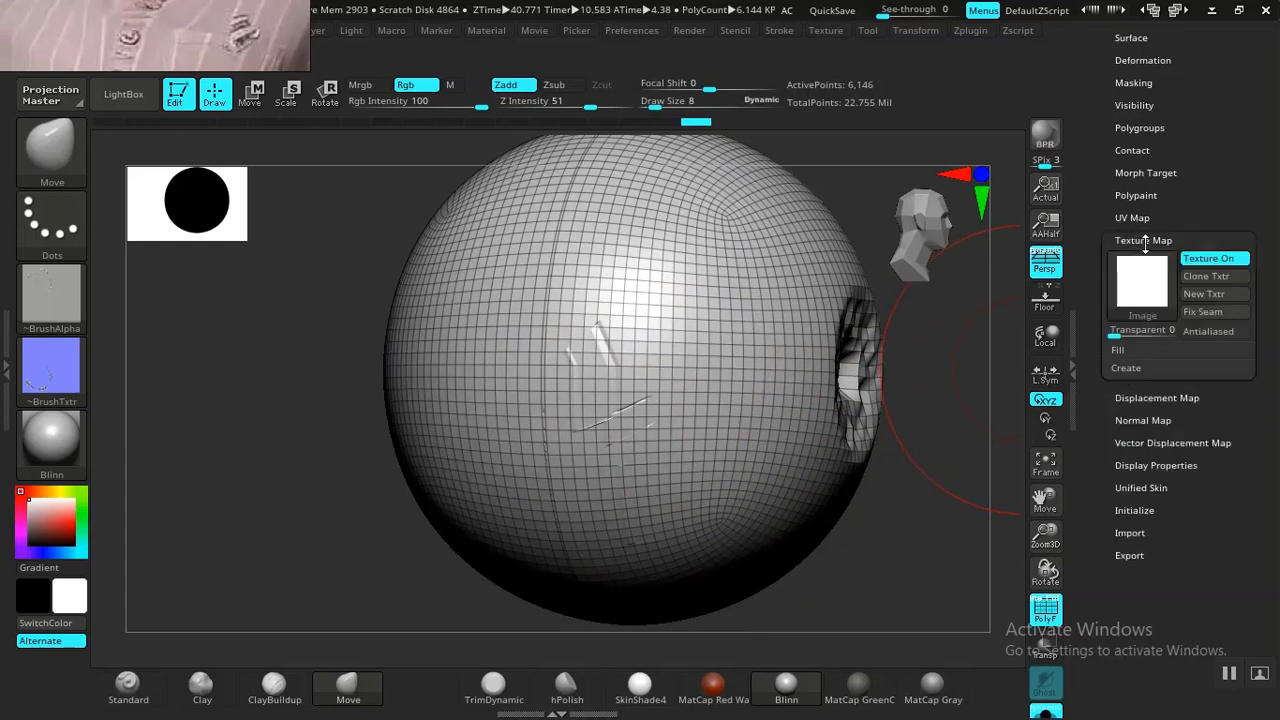
left_click(1208, 258)
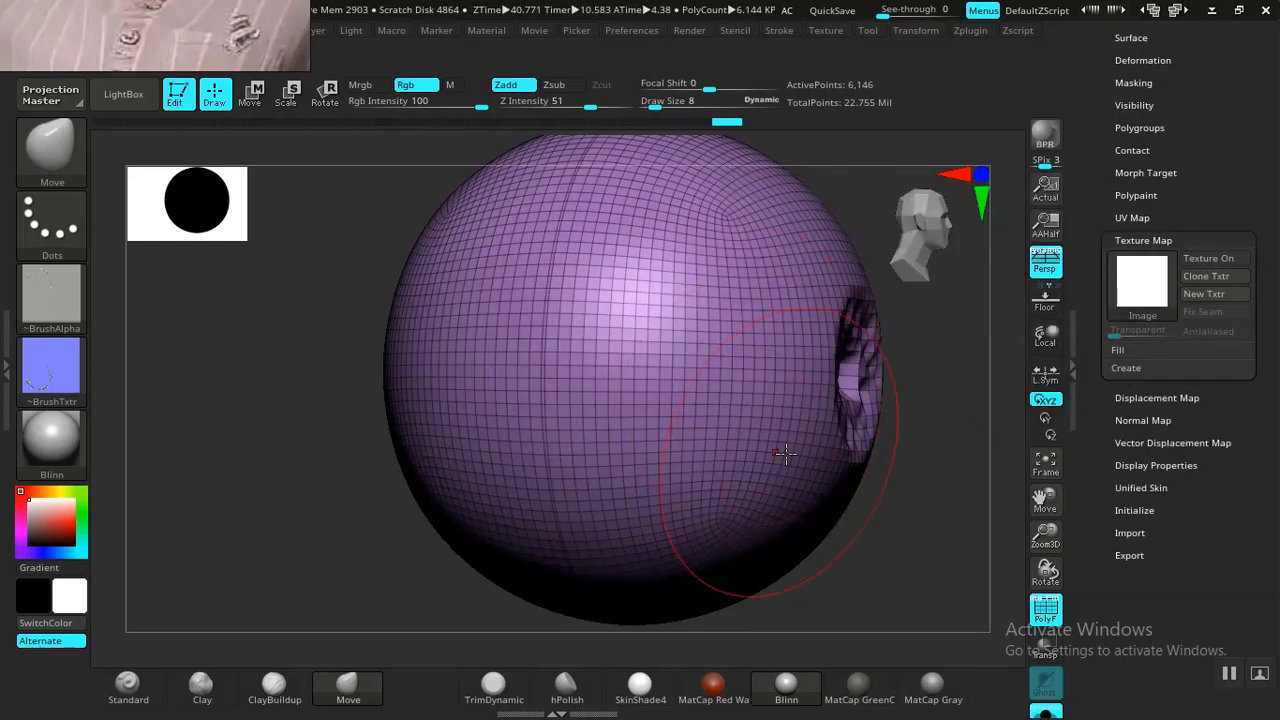
mouse_move(806, 540)
left_mouse_down()
mouse_move(857, 560)
mouse_move(857, 540)
mouse_move(868, 547)
mouse_move(771, 517)
left_mouse_up()
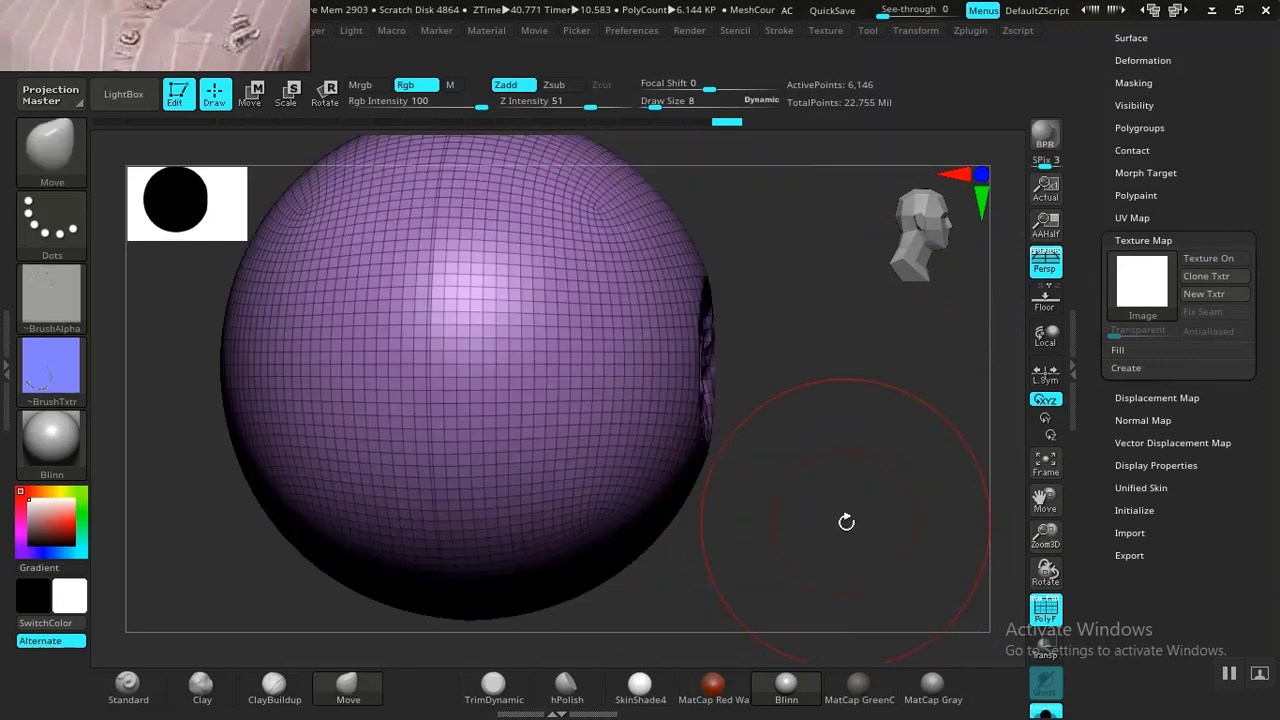
left_click_drag(769, 417, 811, 443)
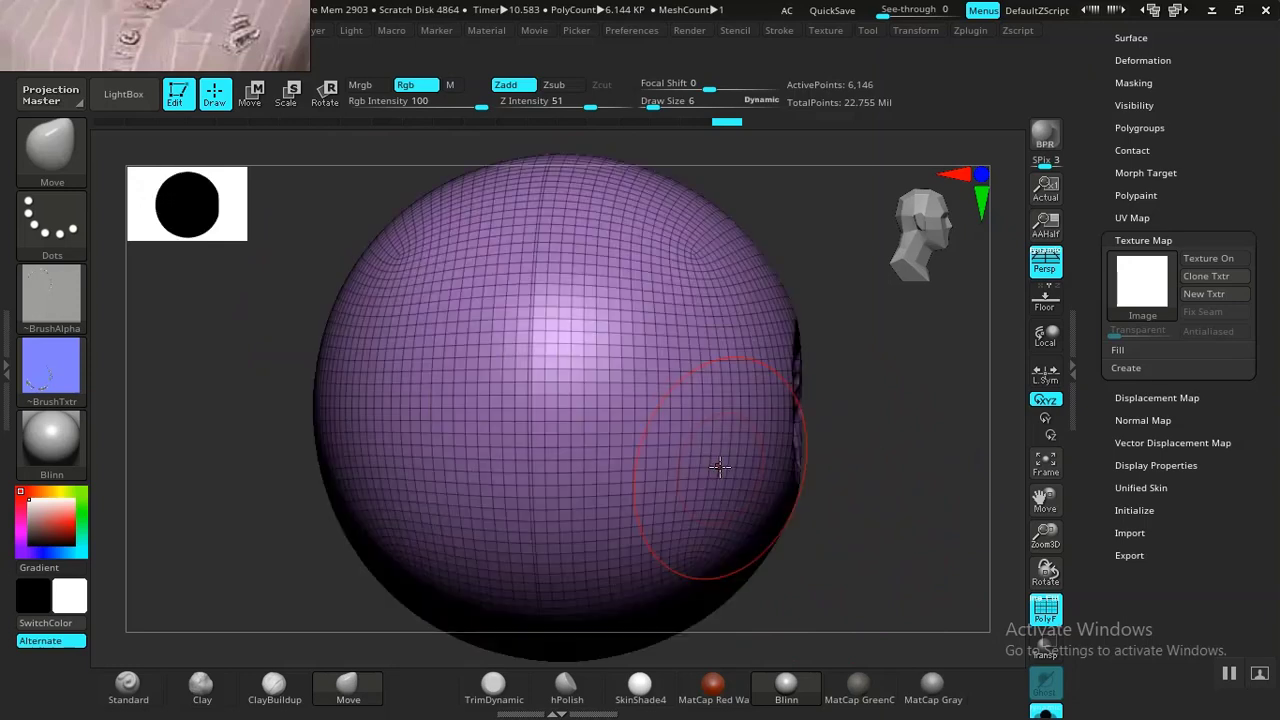
Try masking the half of the eye opposite the iris up to the centre seam, and clear the mask.
mouse_move(283, 152)
left_mouse_down("ctrl")
mouse_move(341, 415)
mouse_move(431, 662)
mouse_move(487, 690)
mouse_move(518, 666)
left_mouse_up("ctrl")
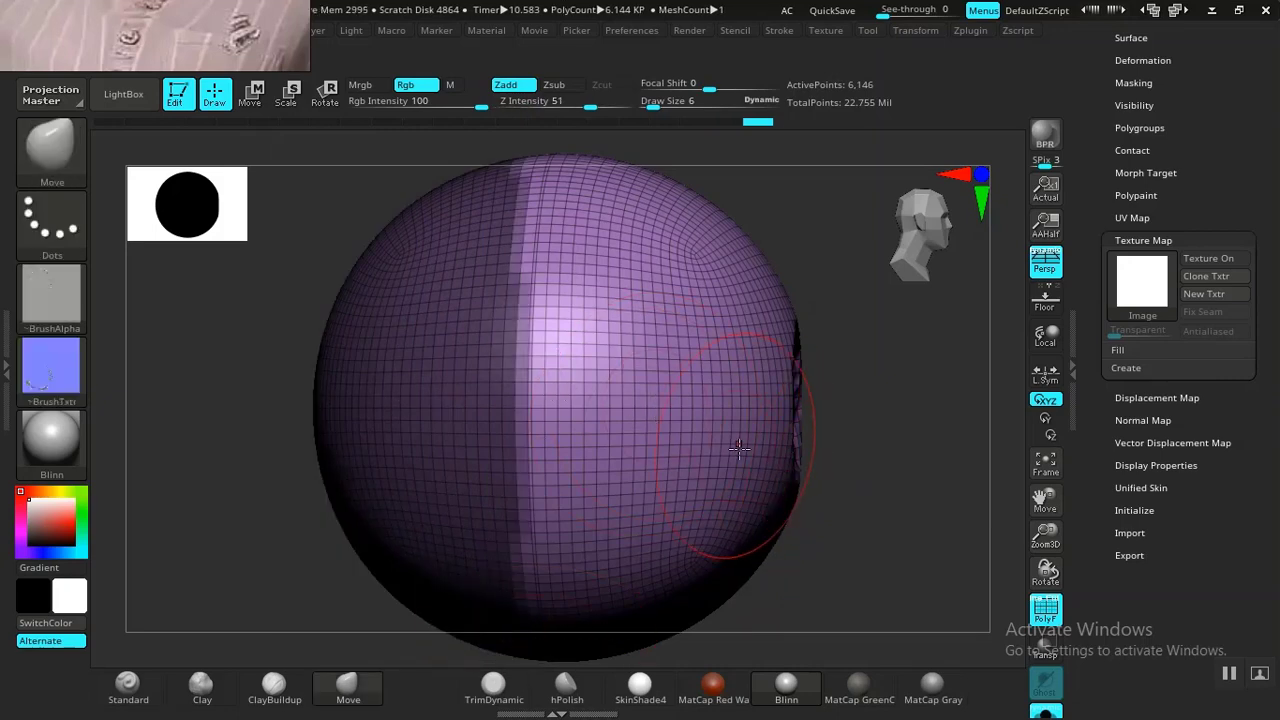
key("f")
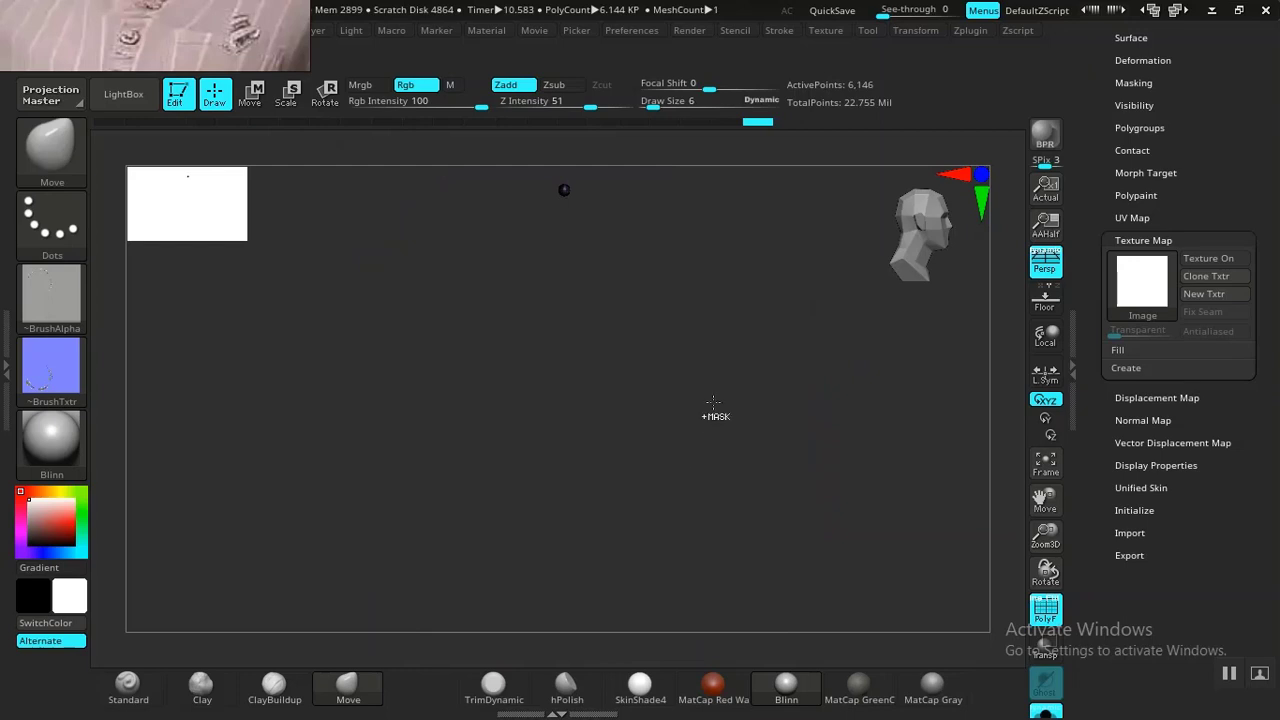
left_click_drag(713, 402, 725, 459, "ctrl")
key("f")
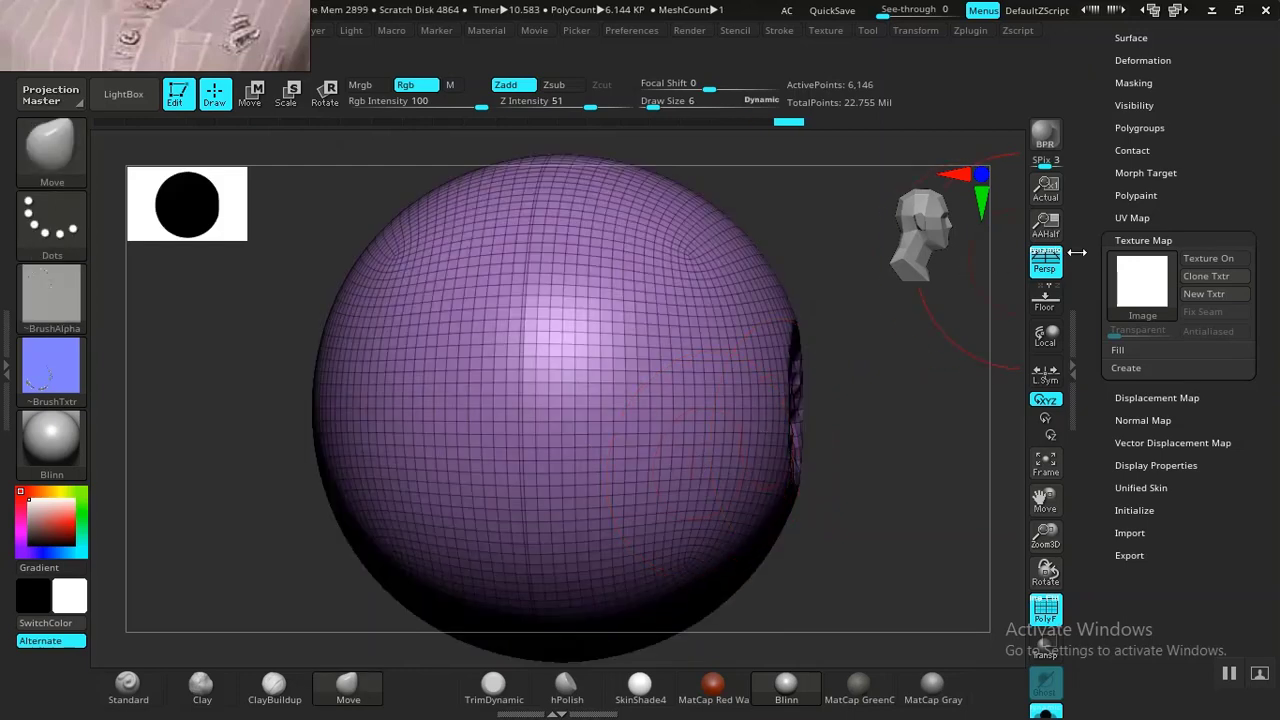
Turn off the perspective view and mask the back portion of the eye, away from the iris.
left_click(1045, 265)
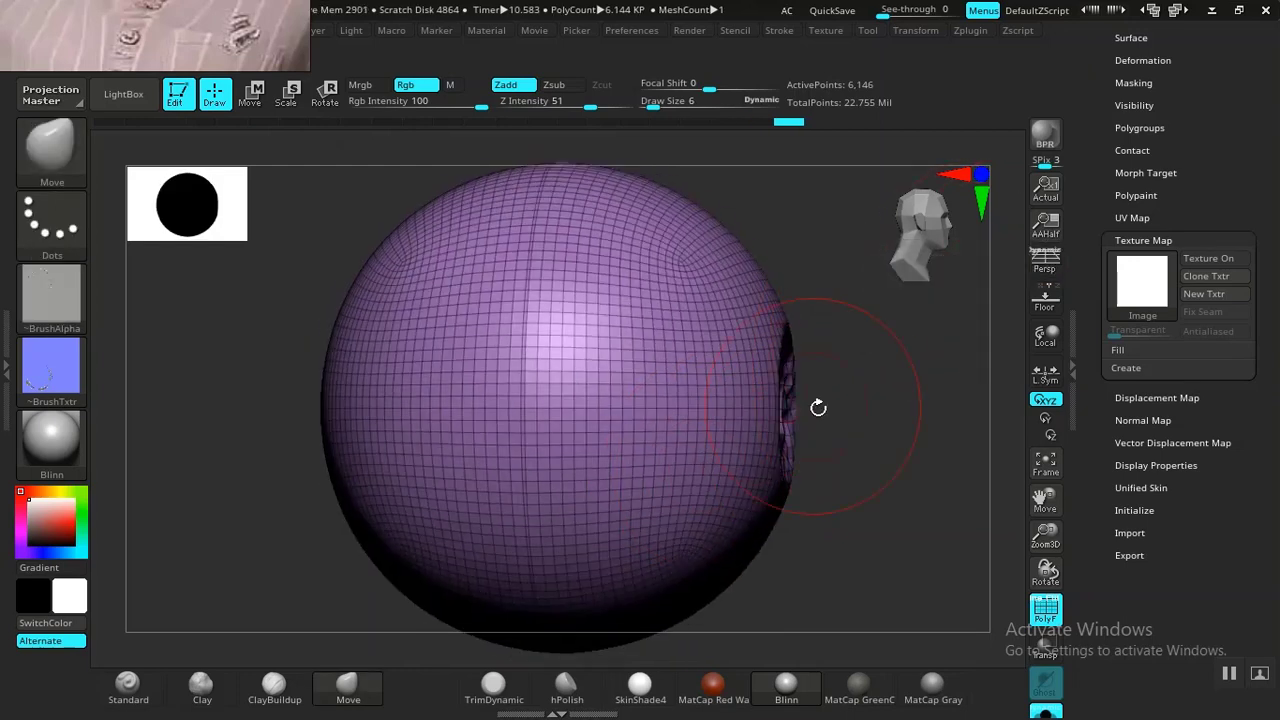
left_click_drag(890, 399, 574, 297)
mouse_move(287, 143)
left_mouse_down("ctrl")
mouse_move(447, 555)
mouse_move(509, 663)
mouse_move(551, 665)
mouse_move(537, 637)
mouse_move(468, 643)
left_mouse_up("ctrl")
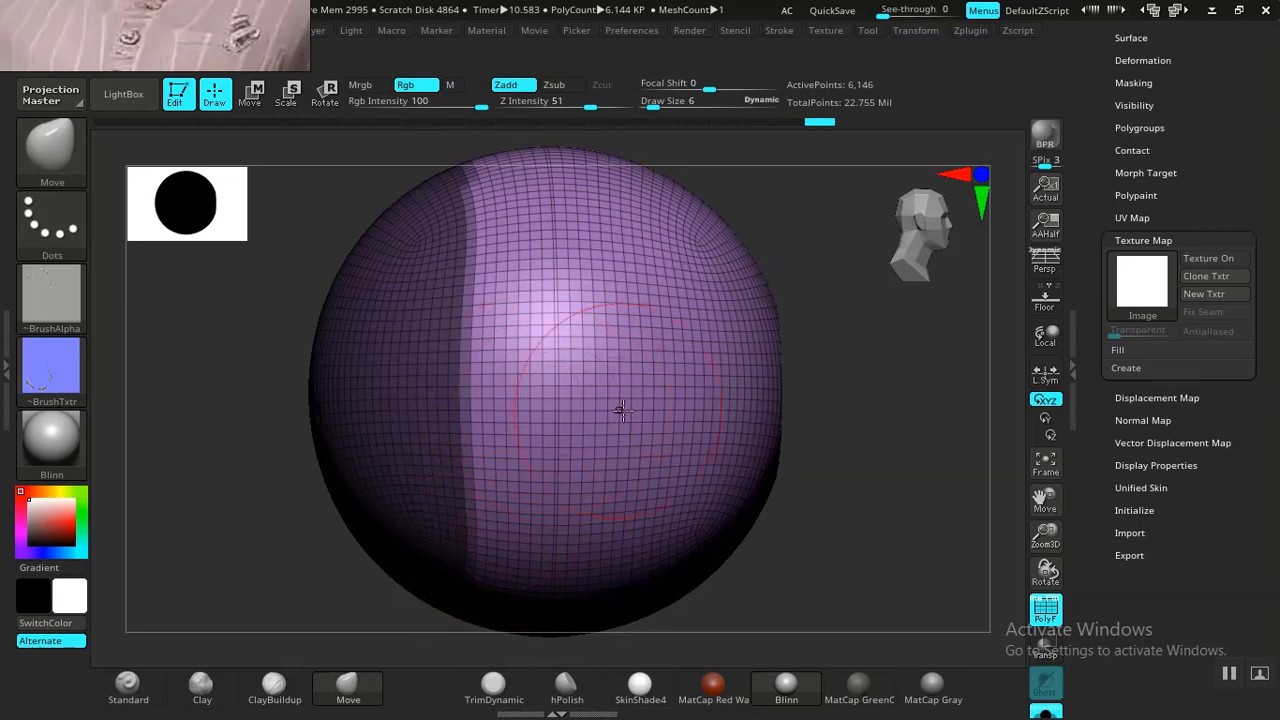
Make the masked back portion its own polygroup and unwrap the eye in UV Master with Symmetry off and Polygroups on.
key("ctrl+i")
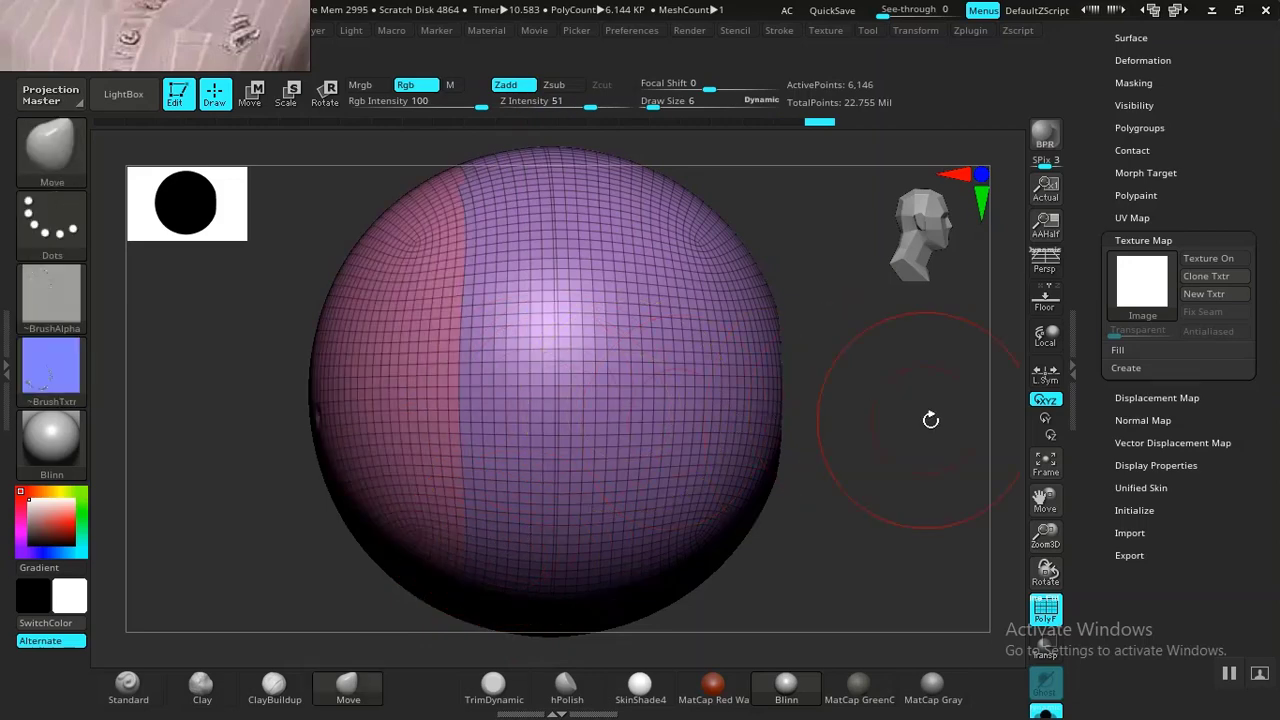
left_click(966, 31)
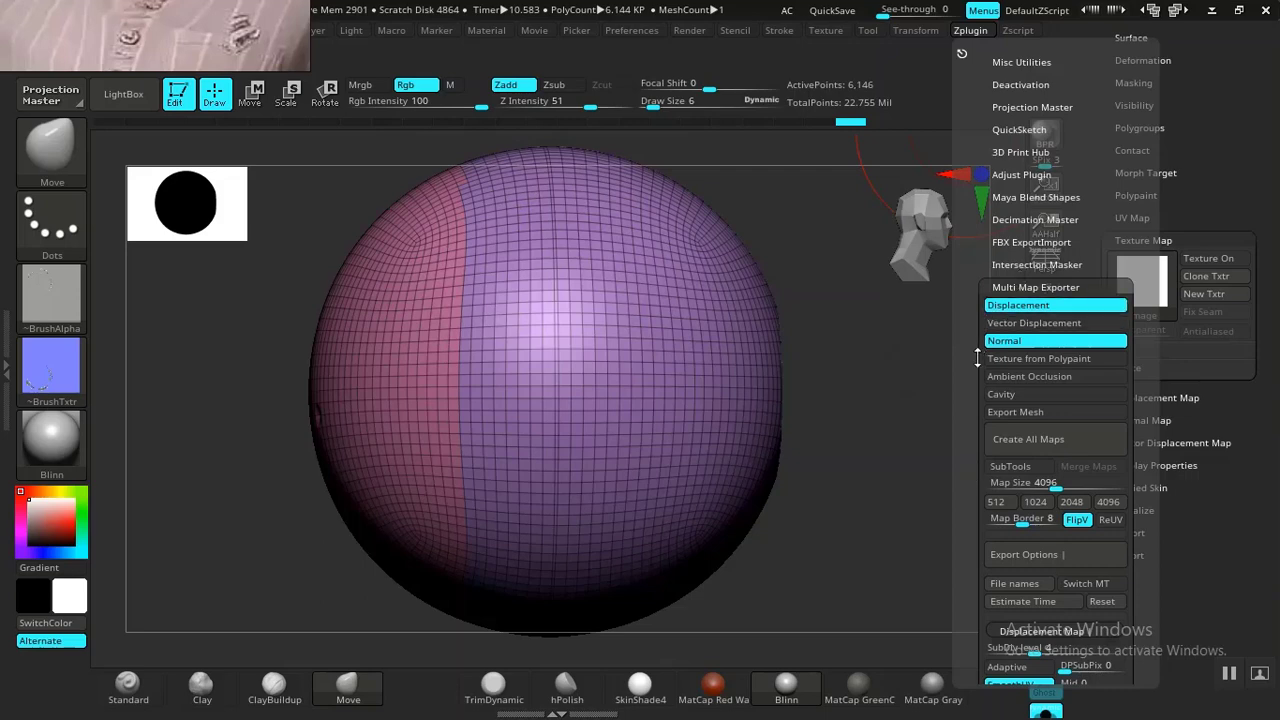
left_click_drag(967, 405, 979, 277)
left_click_drag(966, 437, 982, 370)
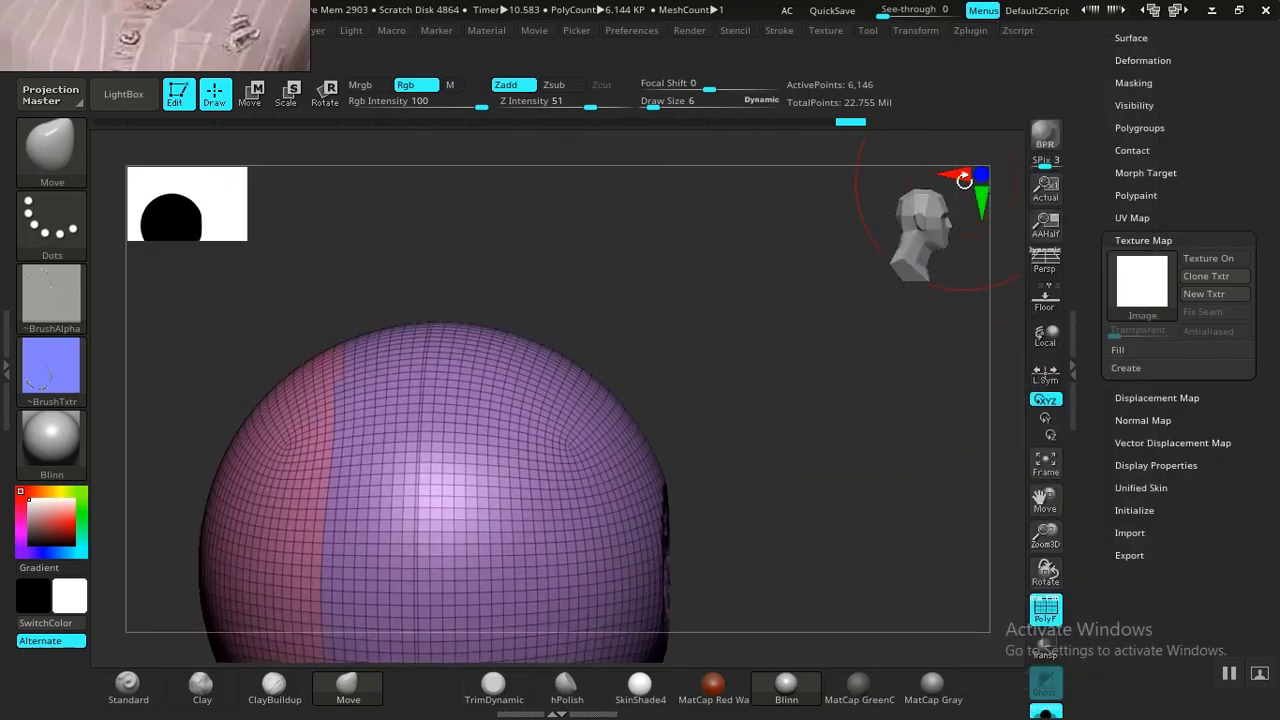
left_click(964, 35)
left_click_drag(974, 477, 980, 186)
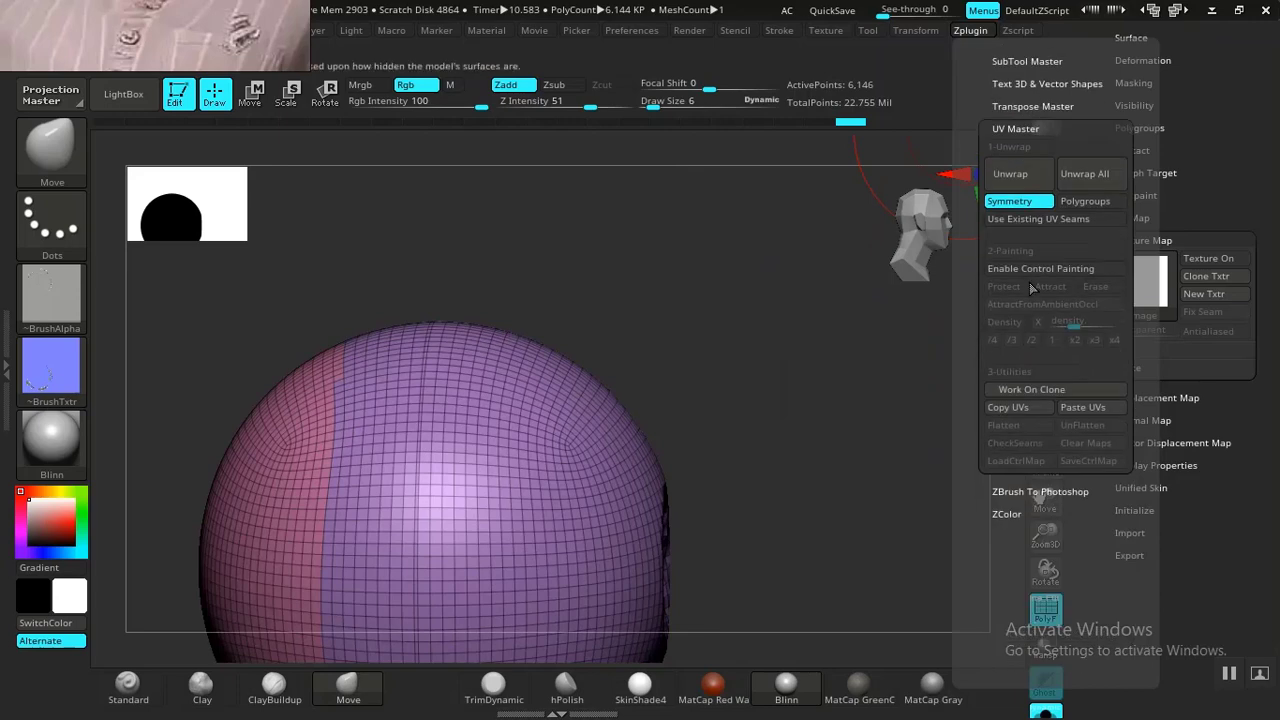
left_click(1010, 201)
left_click(1082, 200)
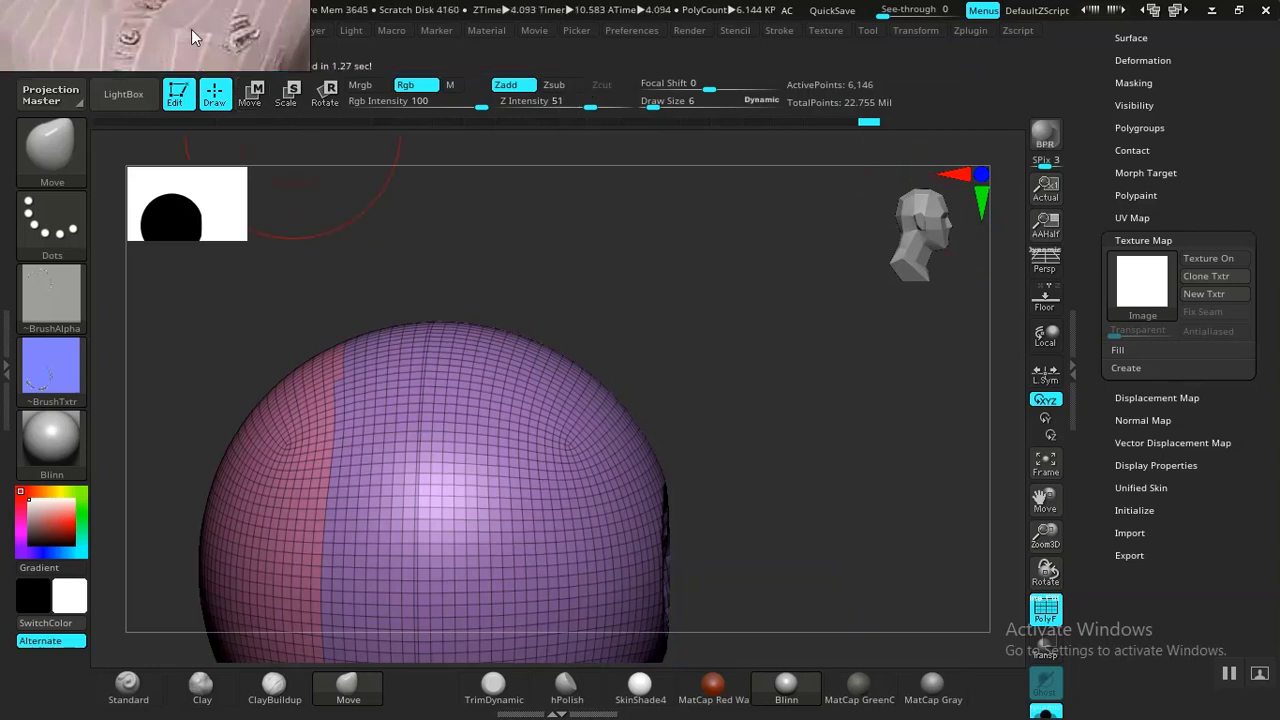
left_click_drag(752, 366, 694, 342, "alt")
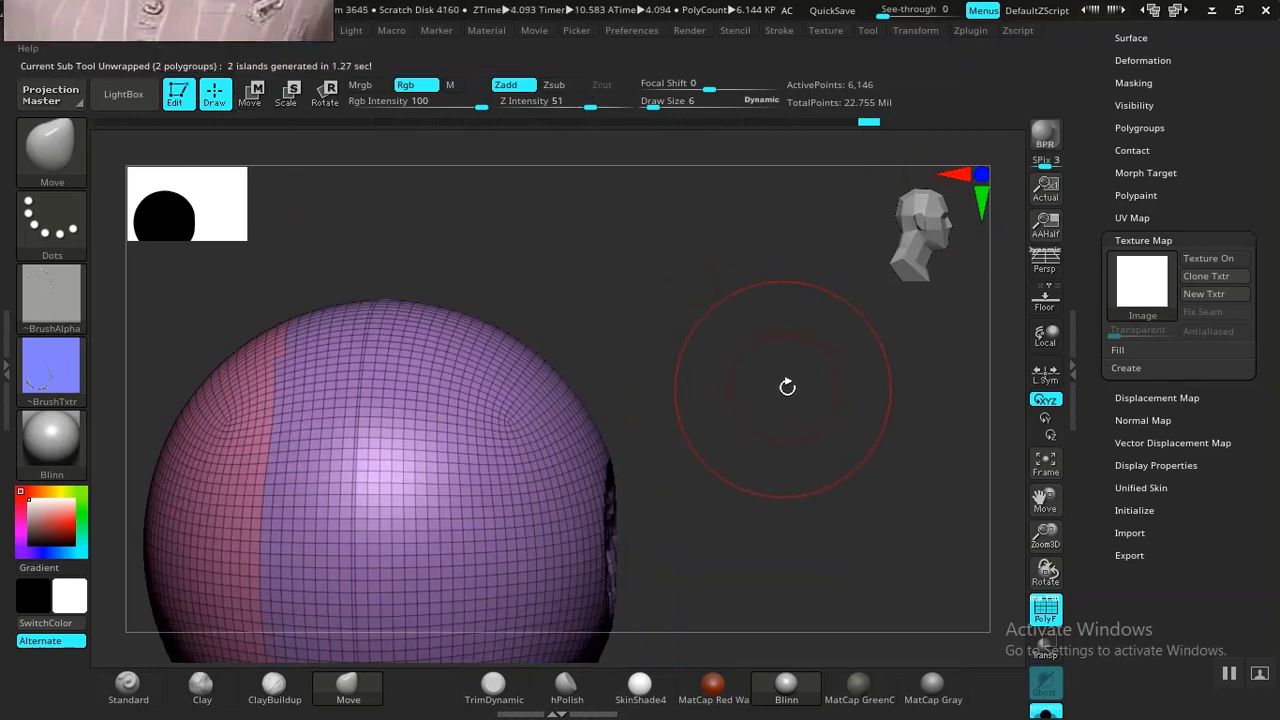
Generate a new normal map for the inner eye from its newly unwrapped UVs.
left_click(1138, 217)
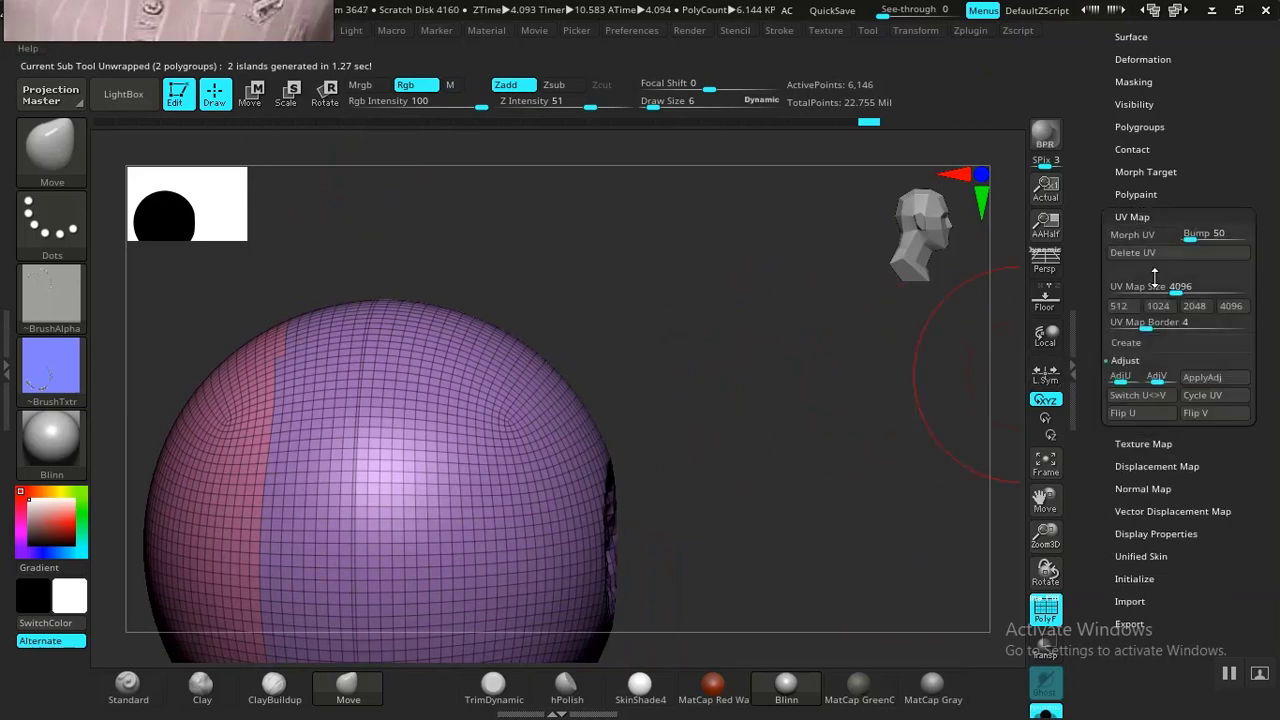
left_click(1135, 217)
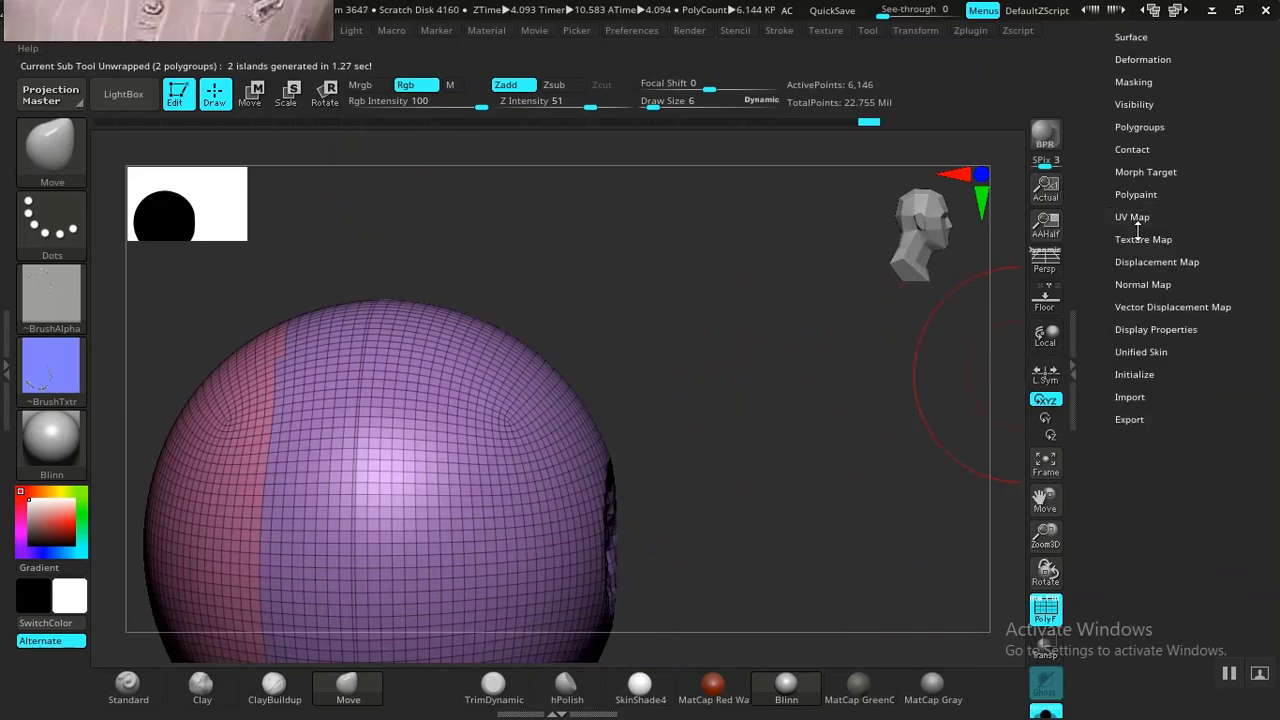
left_click(1134, 283)
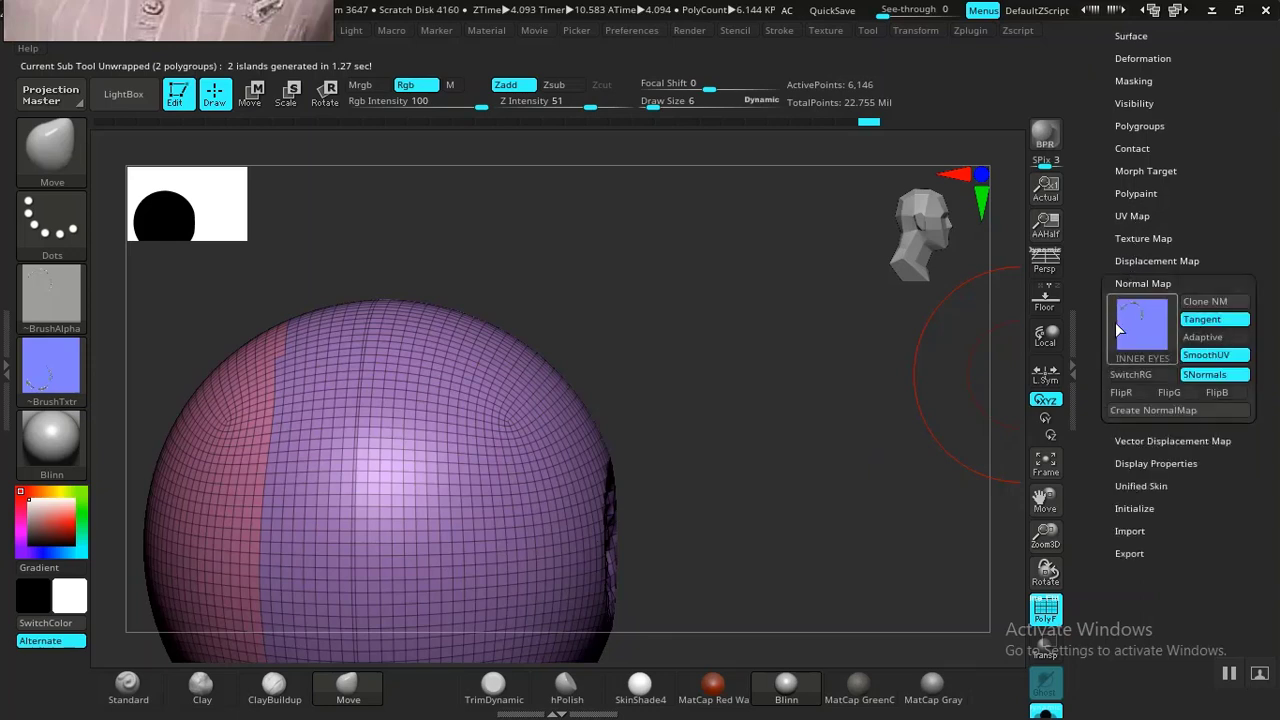
left_click(1150, 410)
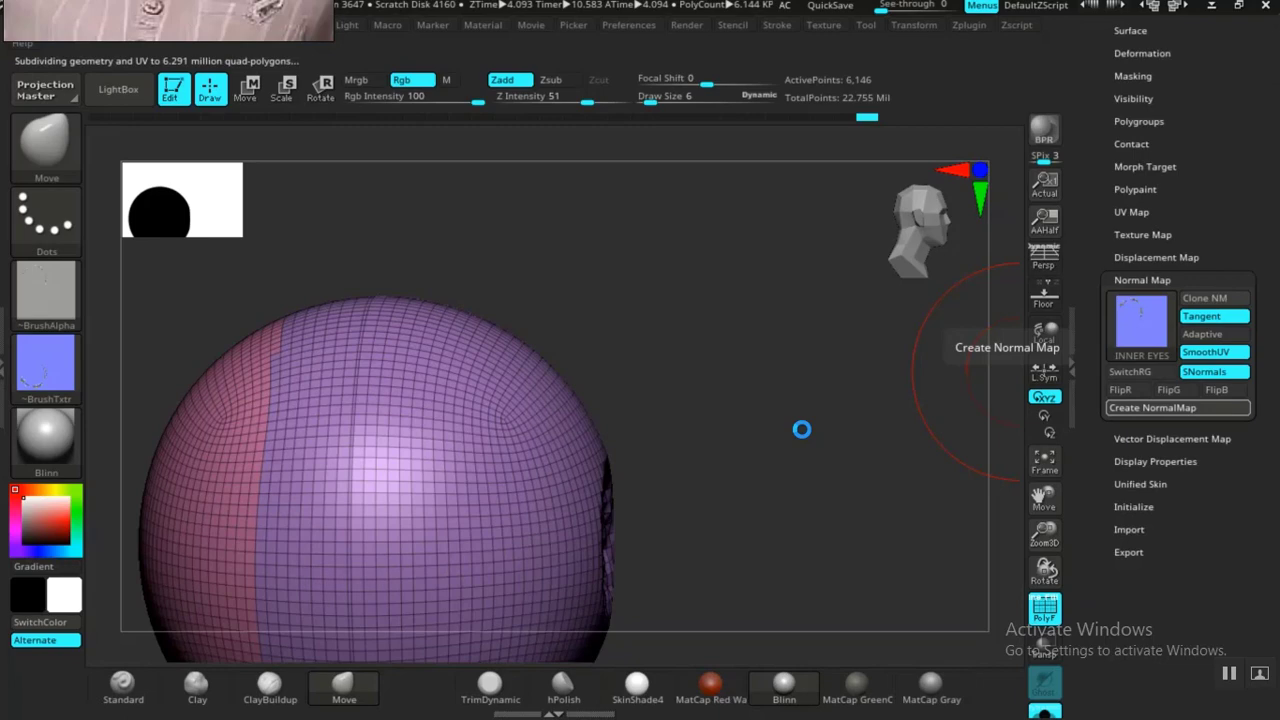
mouse_move(1153, 330)
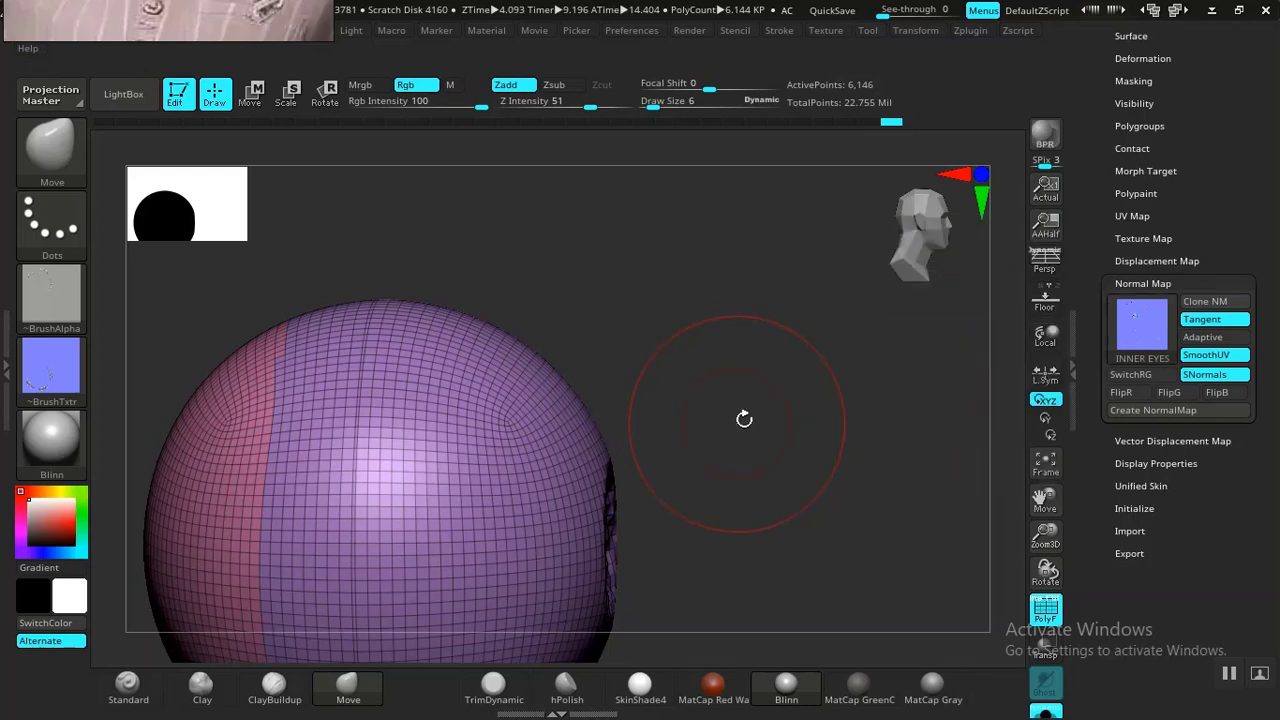
left_click_drag(826, 486, 993, 348)
Export the inner eye mesh as INNER EYES.obj to the ZEXPORT folder, overwriting the existing file.
scroll(1130, 340, "up", 5)
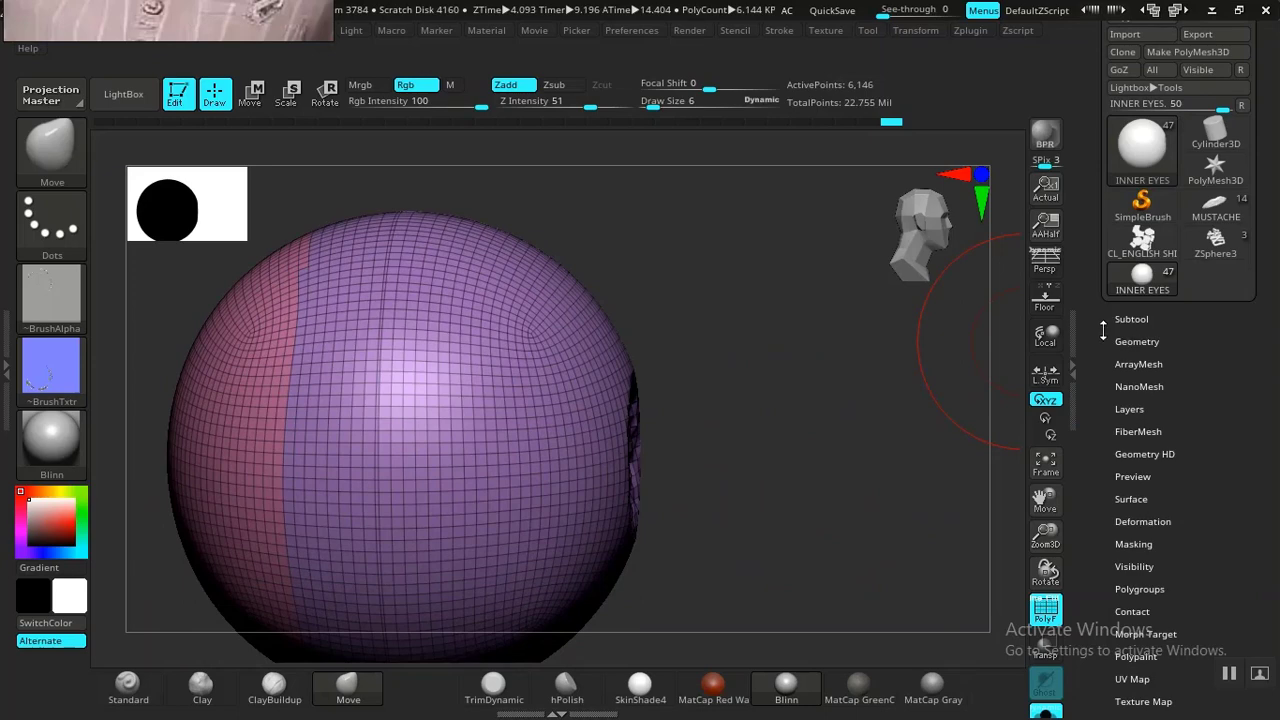
scroll(1103, 332, "up", 2)
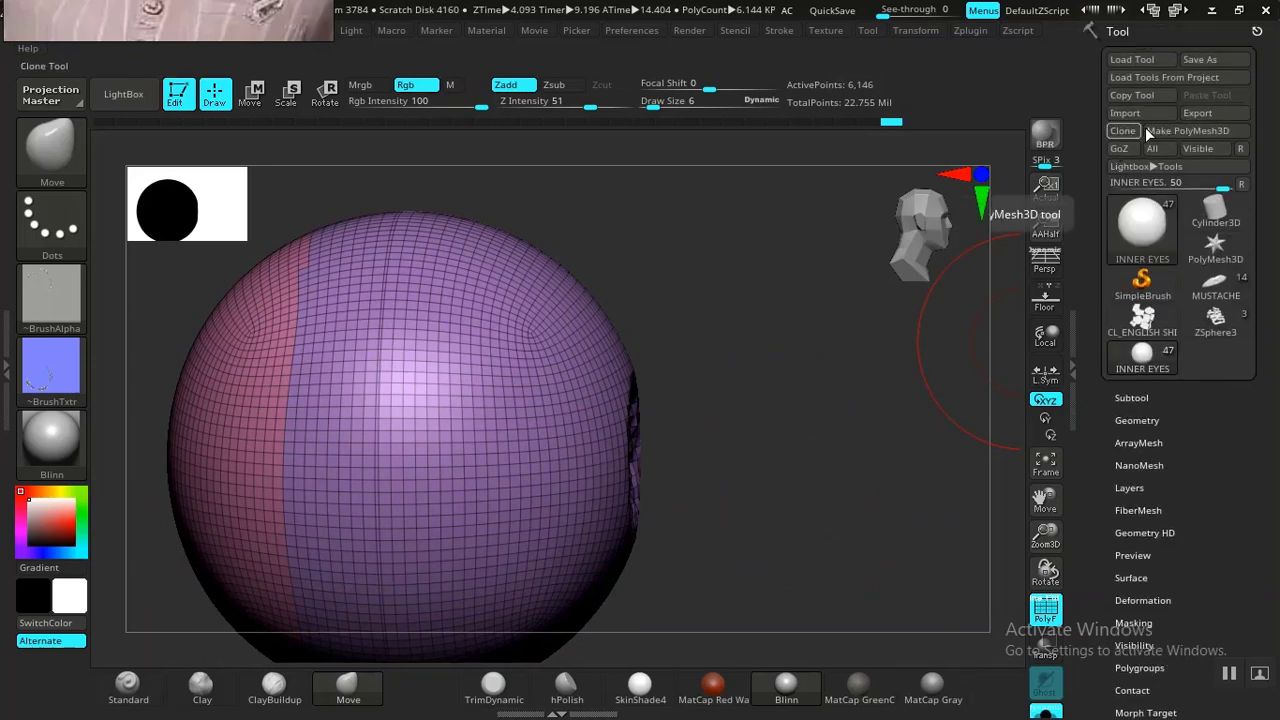
left_click(1197, 113)
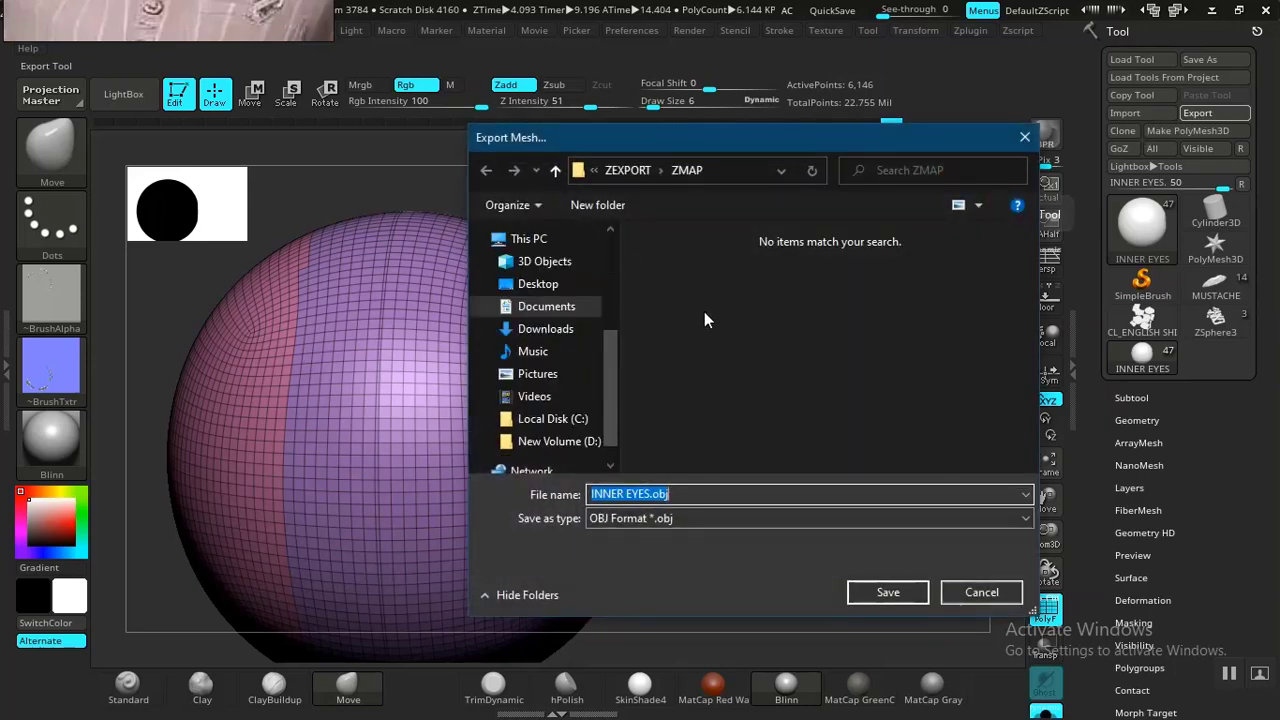
left_click(626, 173)
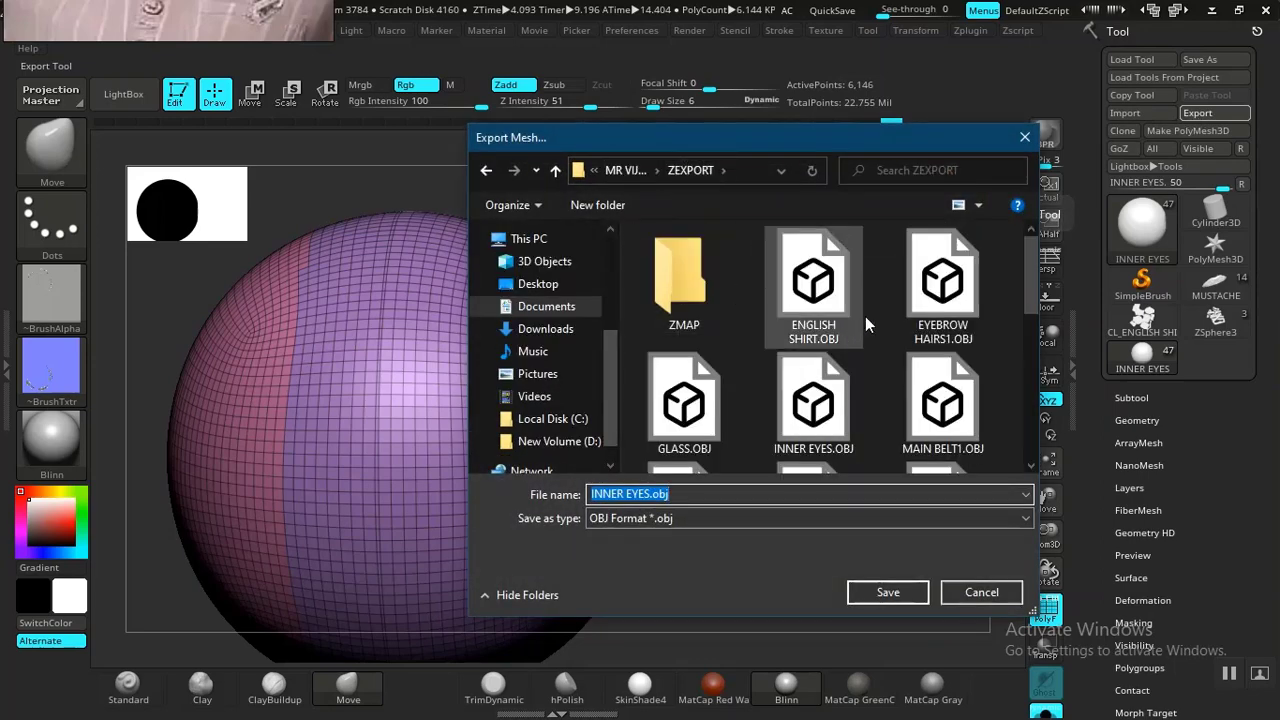
left_click_drag(1033, 299, 1016, 350)
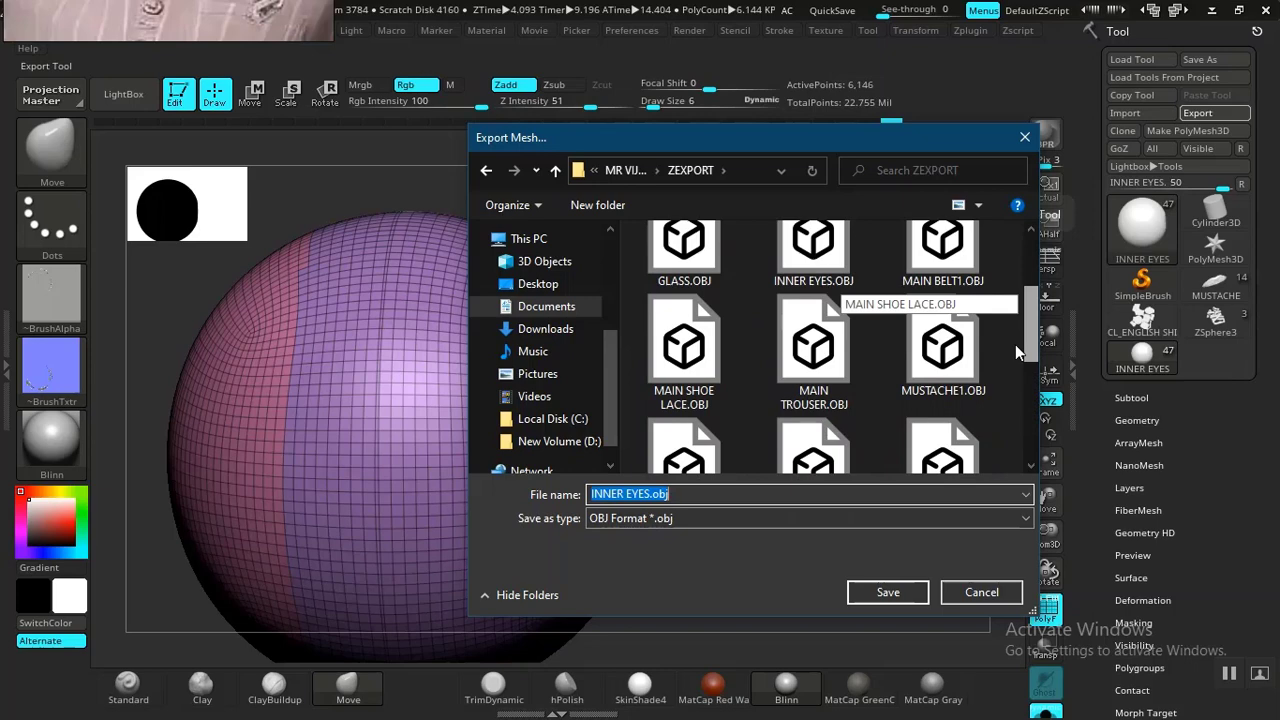
left_click(868, 590)
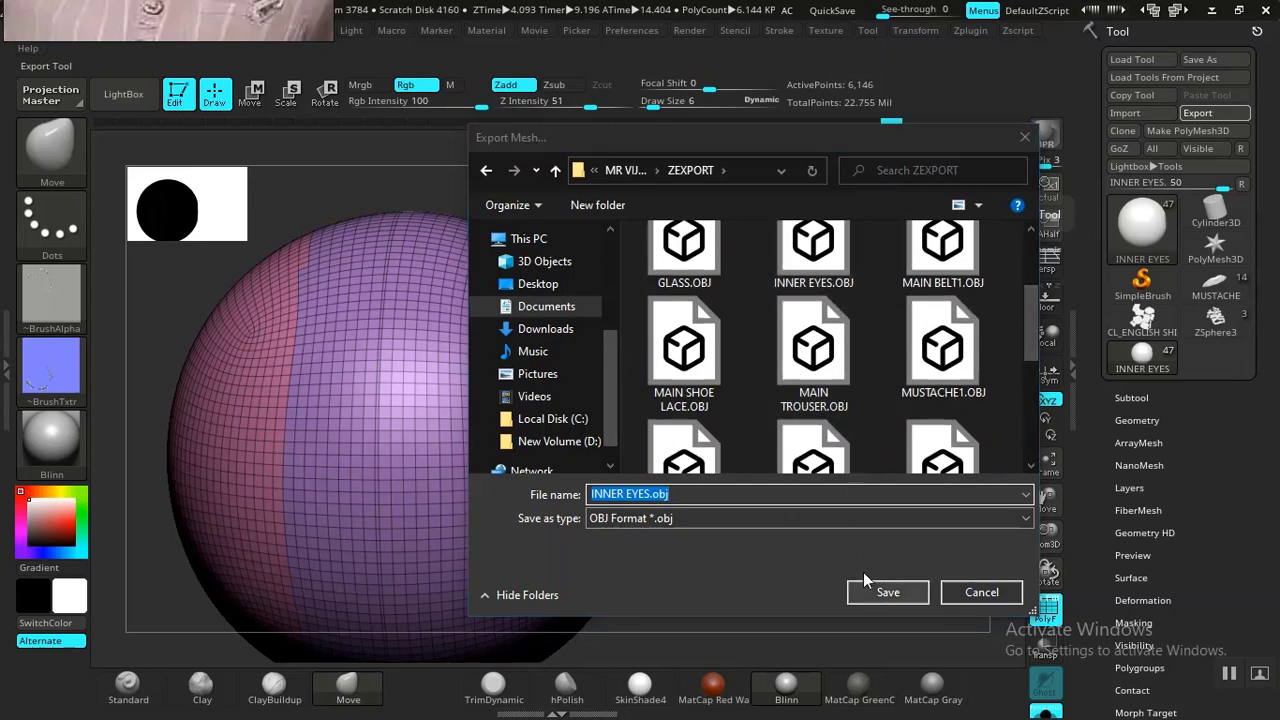
left_click(696, 362)
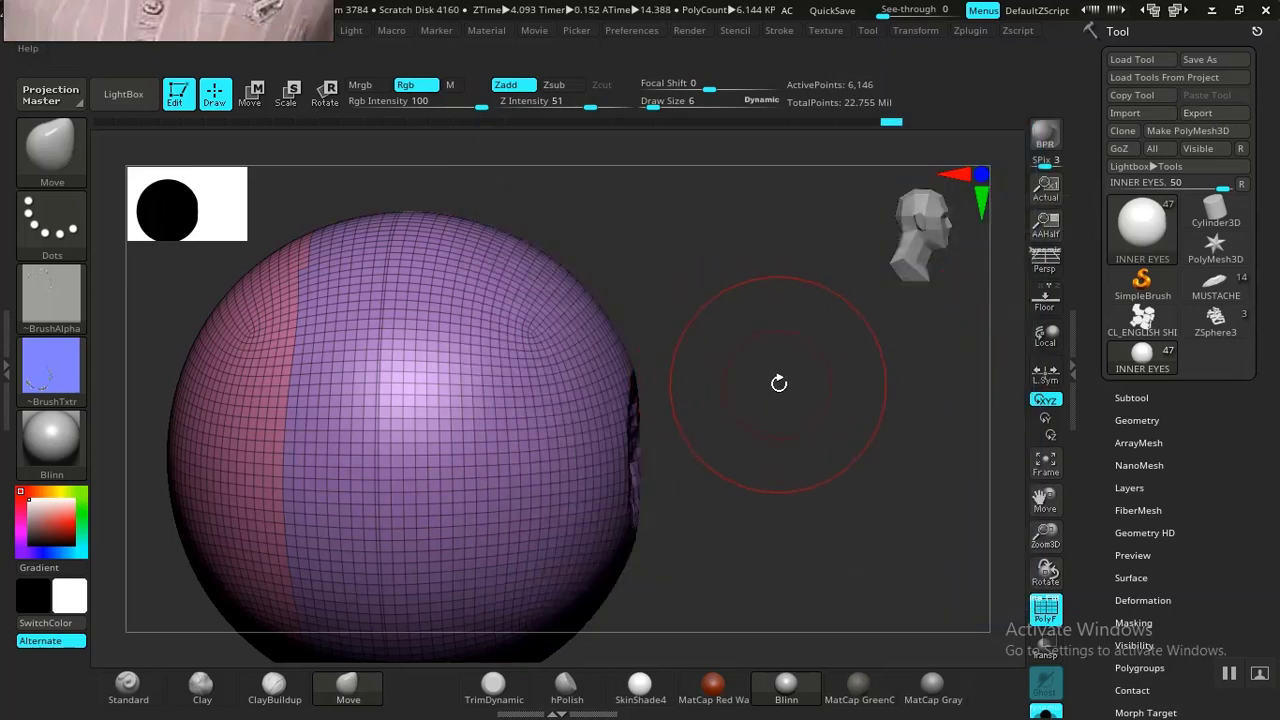
left_click_drag(791, 400, 806, 386)
Switch to Maya and delete the old inner eye mesh from the scene.
key("alt+Tab")
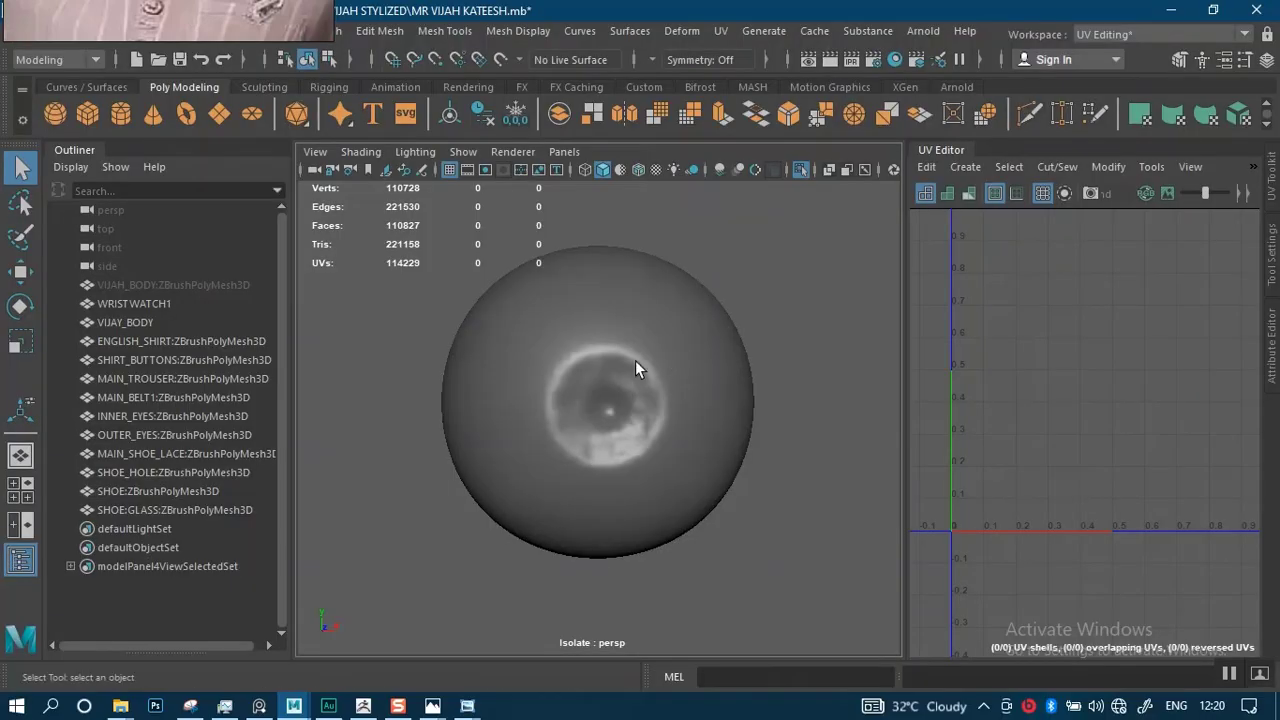
left_click(639, 373)
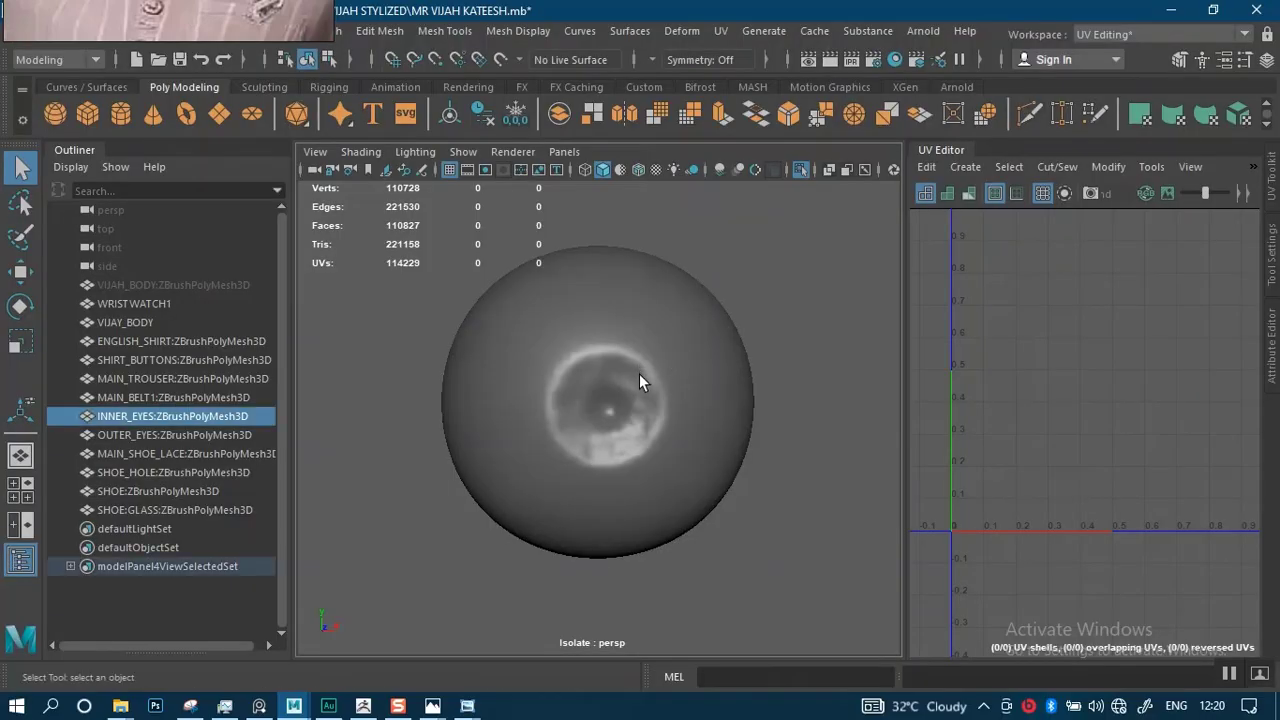
key("Delete")
Try importing INNER EYES.OBJ from the ZEXPORT folder into the Maya scene.
mouse_move(120, 706)
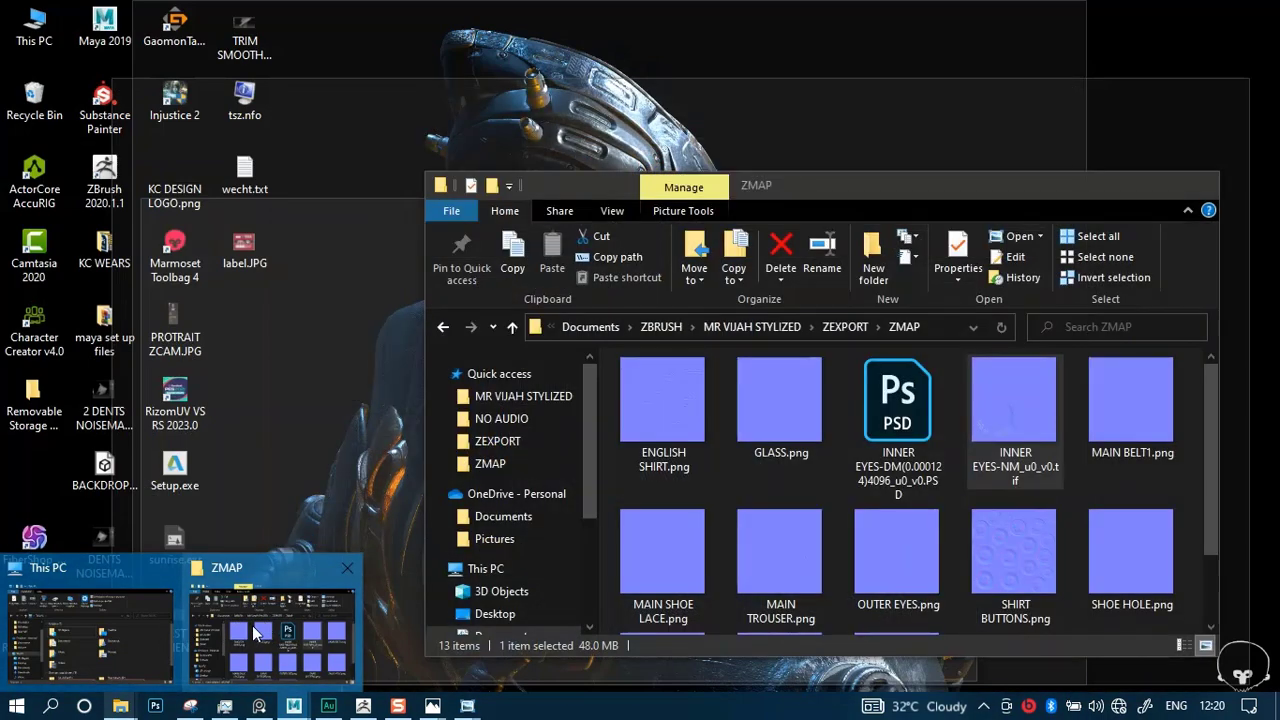
left_click(267, 630)
left_click(830, 328)
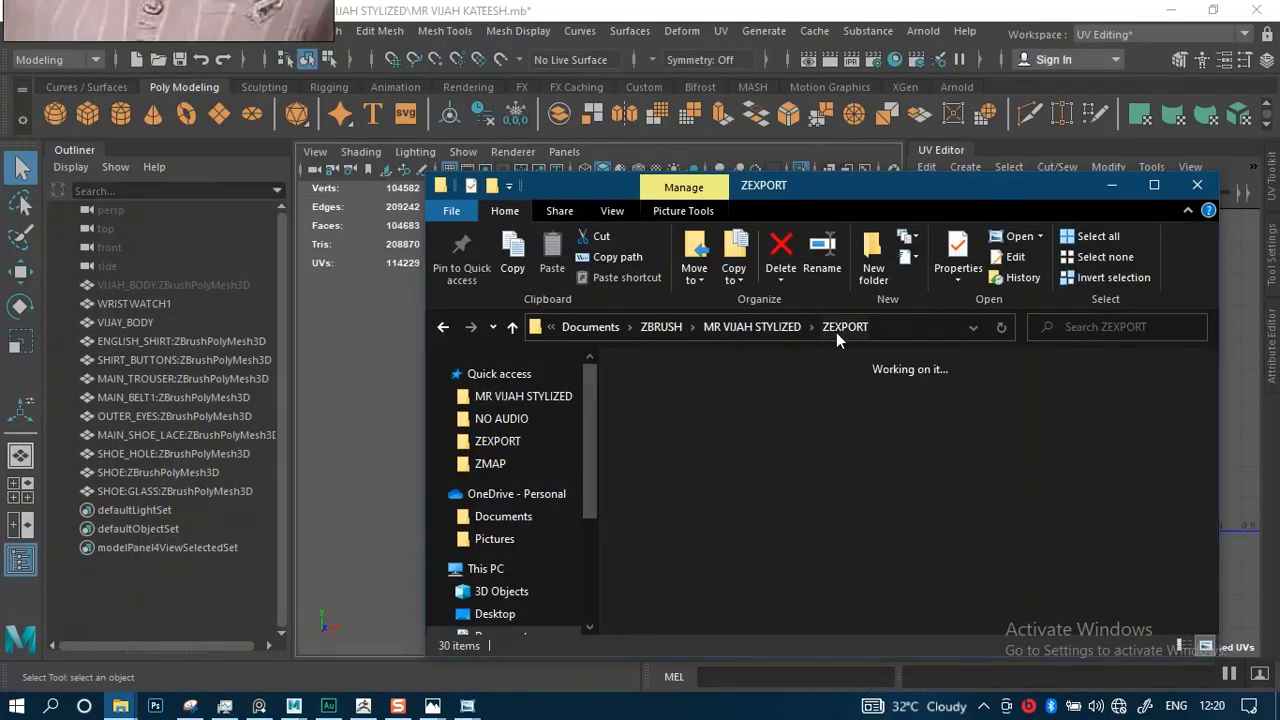
left_click_drag(1215, 416, 1214, 445)
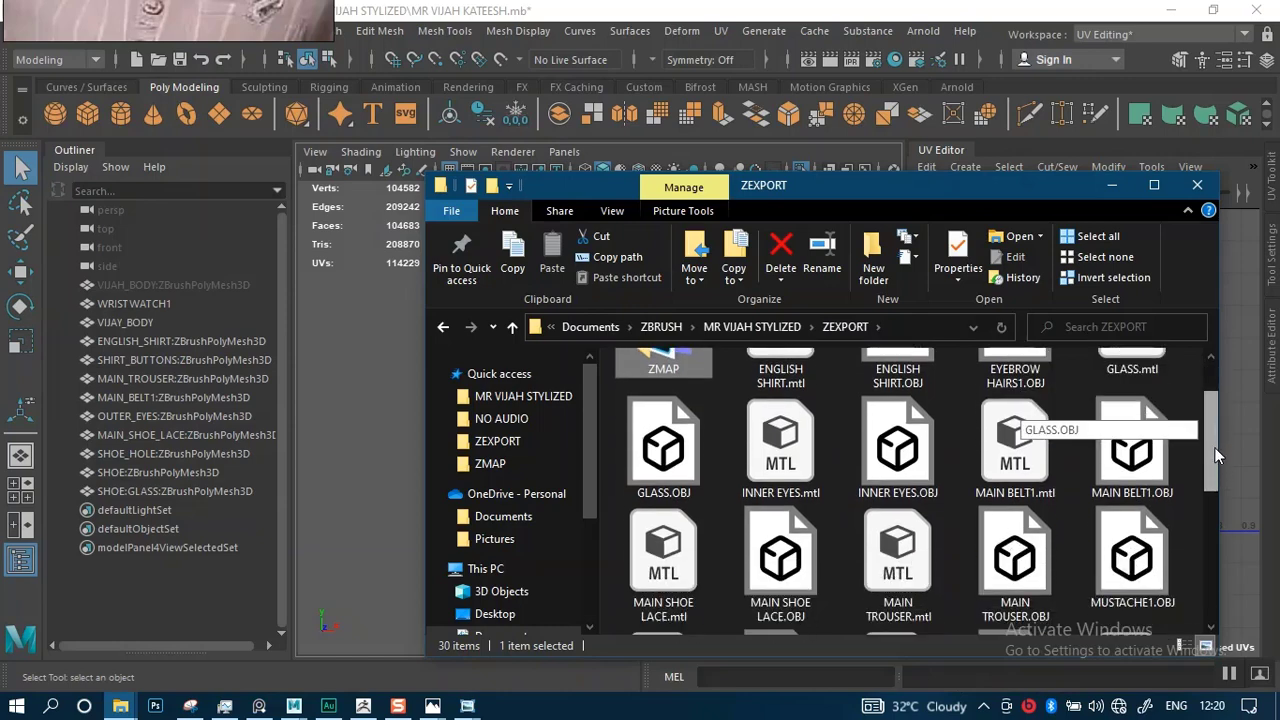
left_click_drag(905, 505, 343, 392)
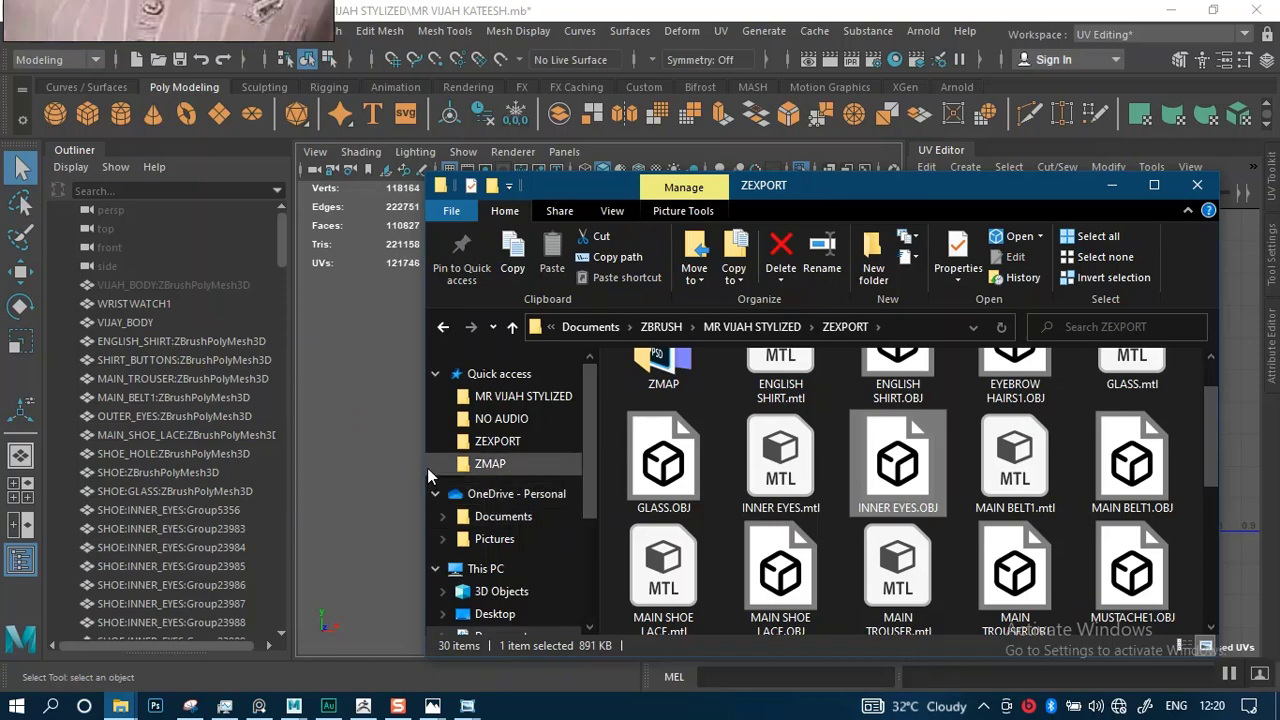
left_click(370, 438)
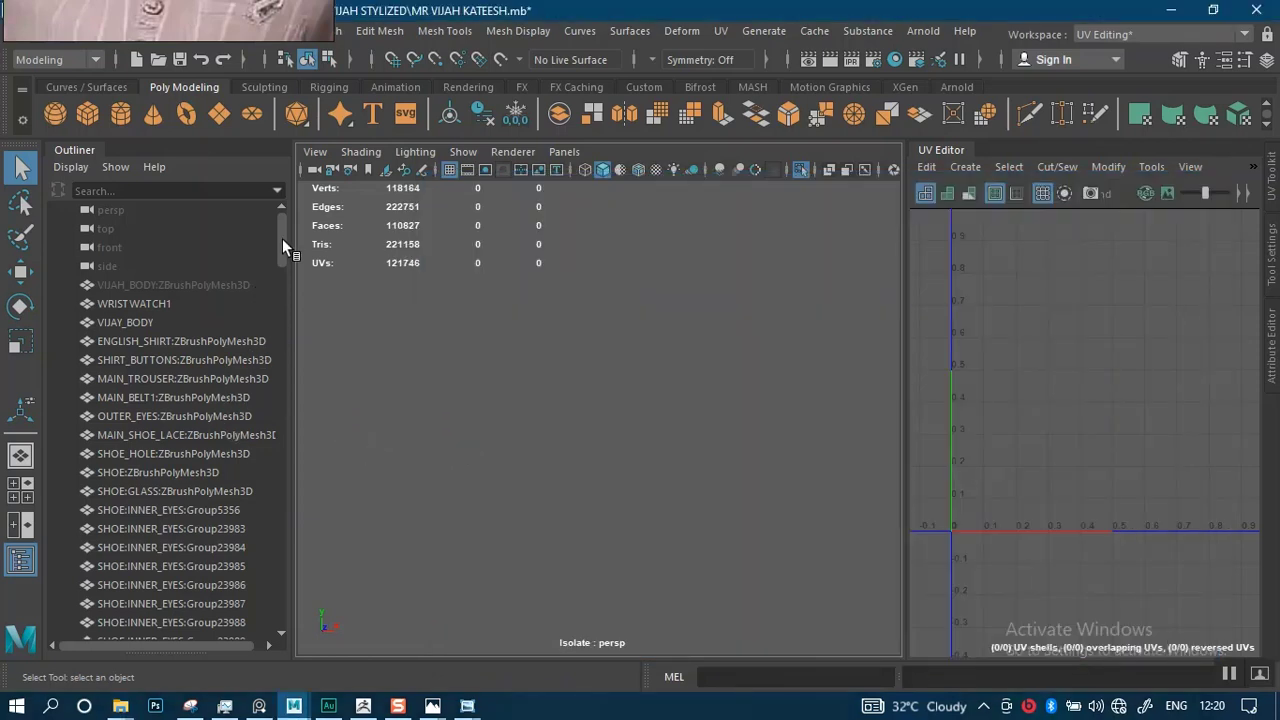
Delete all the imported INNER_EYES group pieces, from Group5356 to Group24131, and leave isolated view.
left_click_drag(282, 238, 274, 617)
left_click(205, 565)
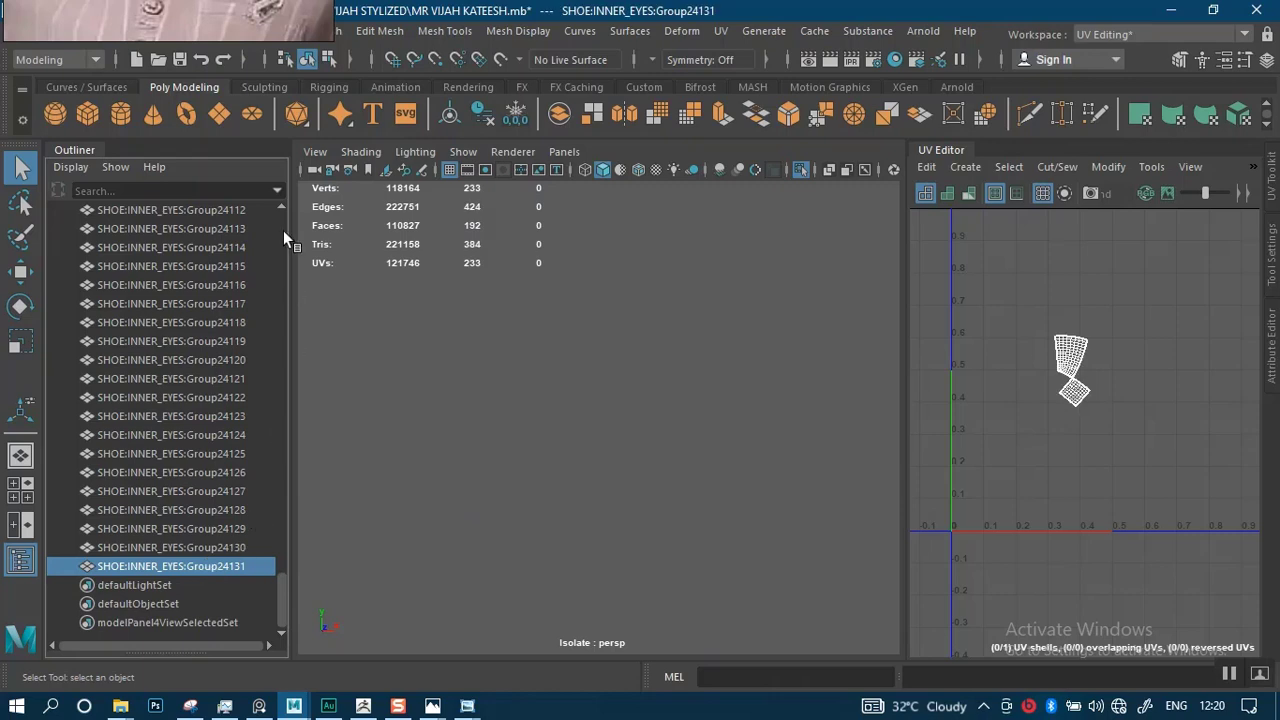
left_click_drag(280, 599, 273, 271)
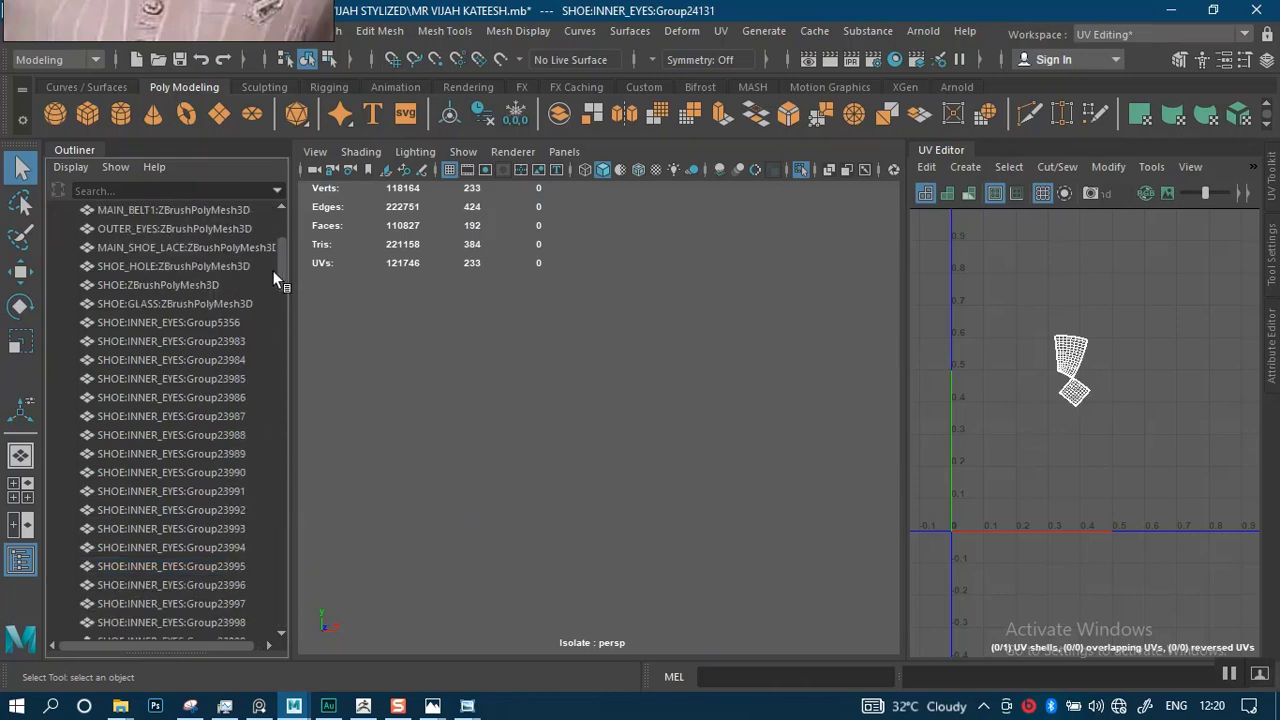
left_click(171, 322, "shift")
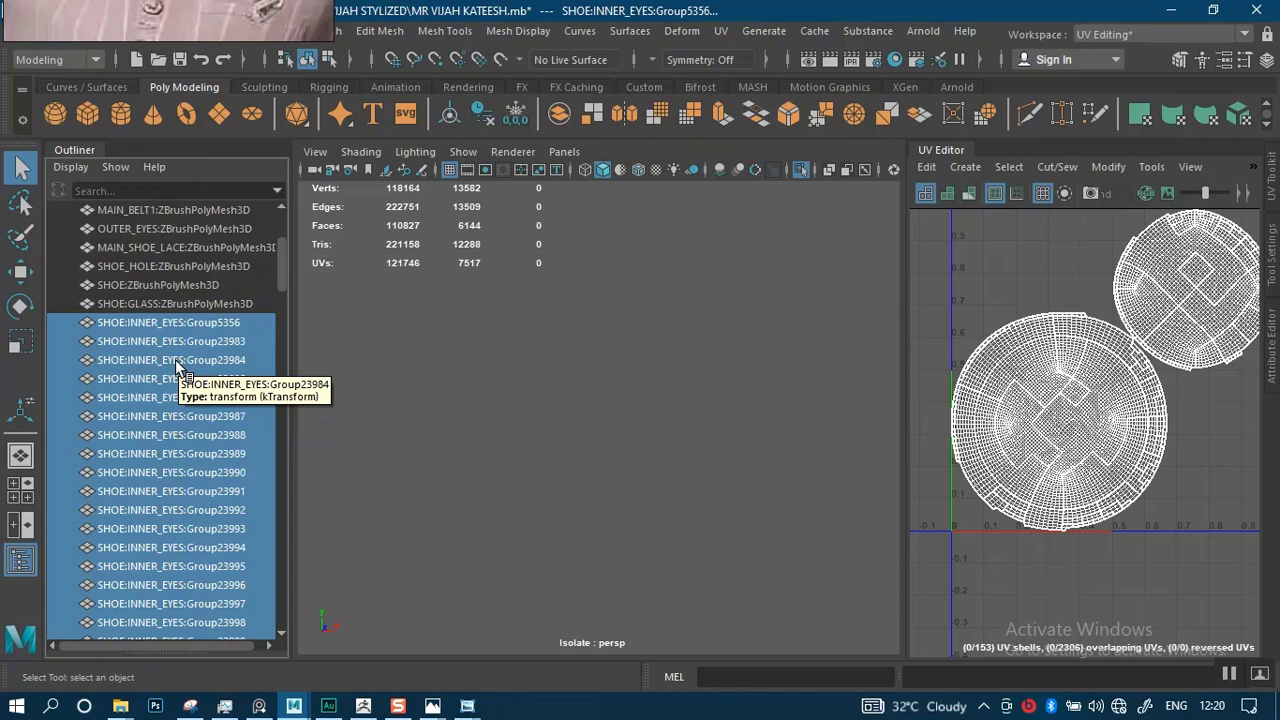
key("Delete")
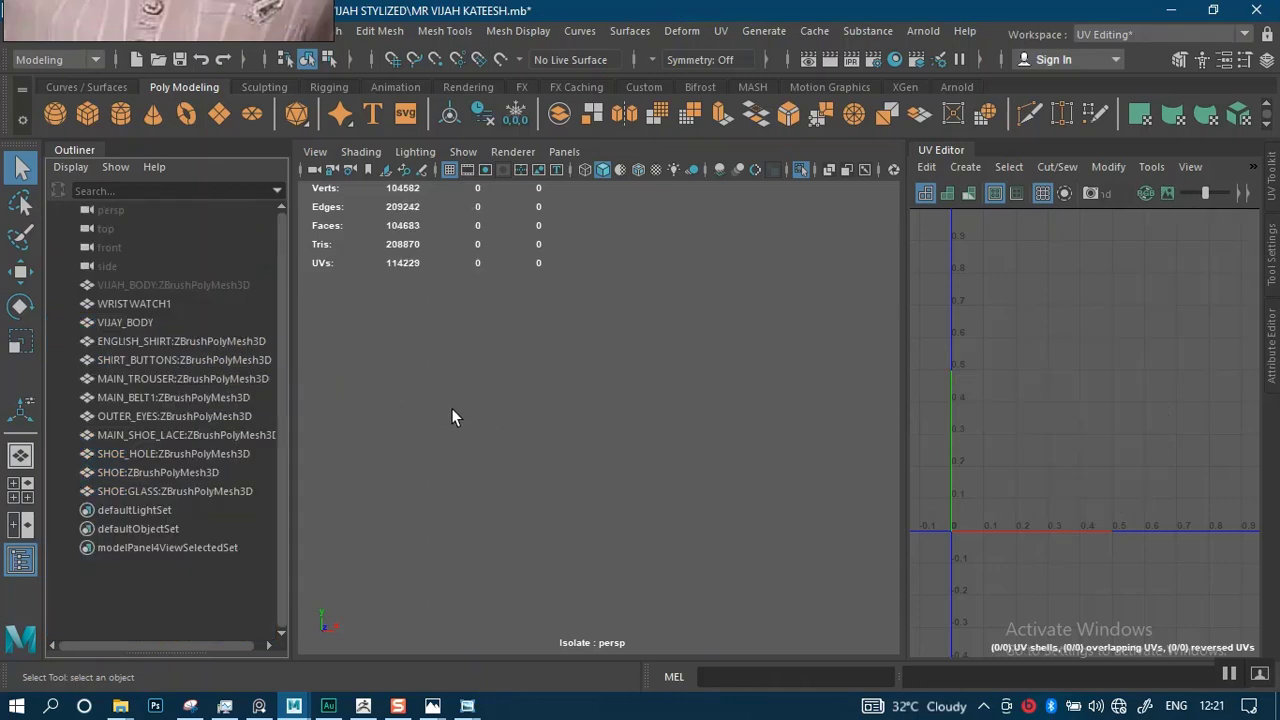
key("ctrl+1")
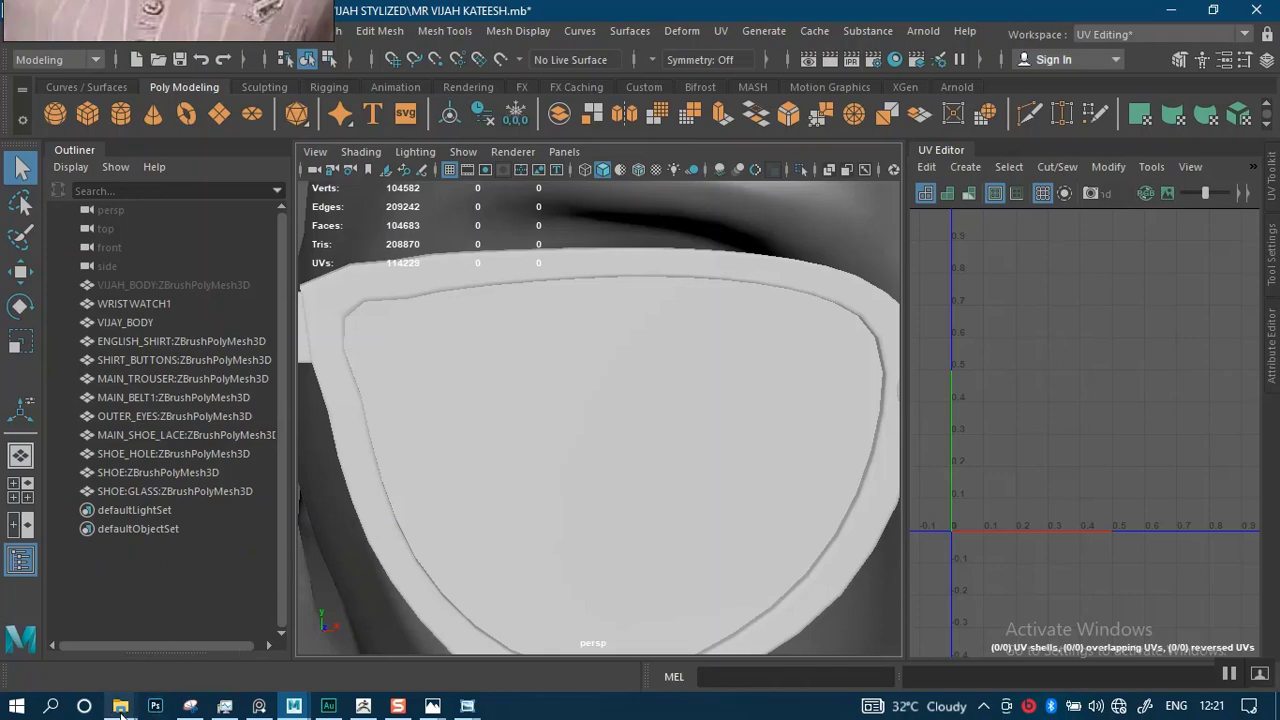
Switch back to ZBrush and turn off the Grp option in the inner eye's export settings.
mouse_move(363, 706)
left_click(370, 650)
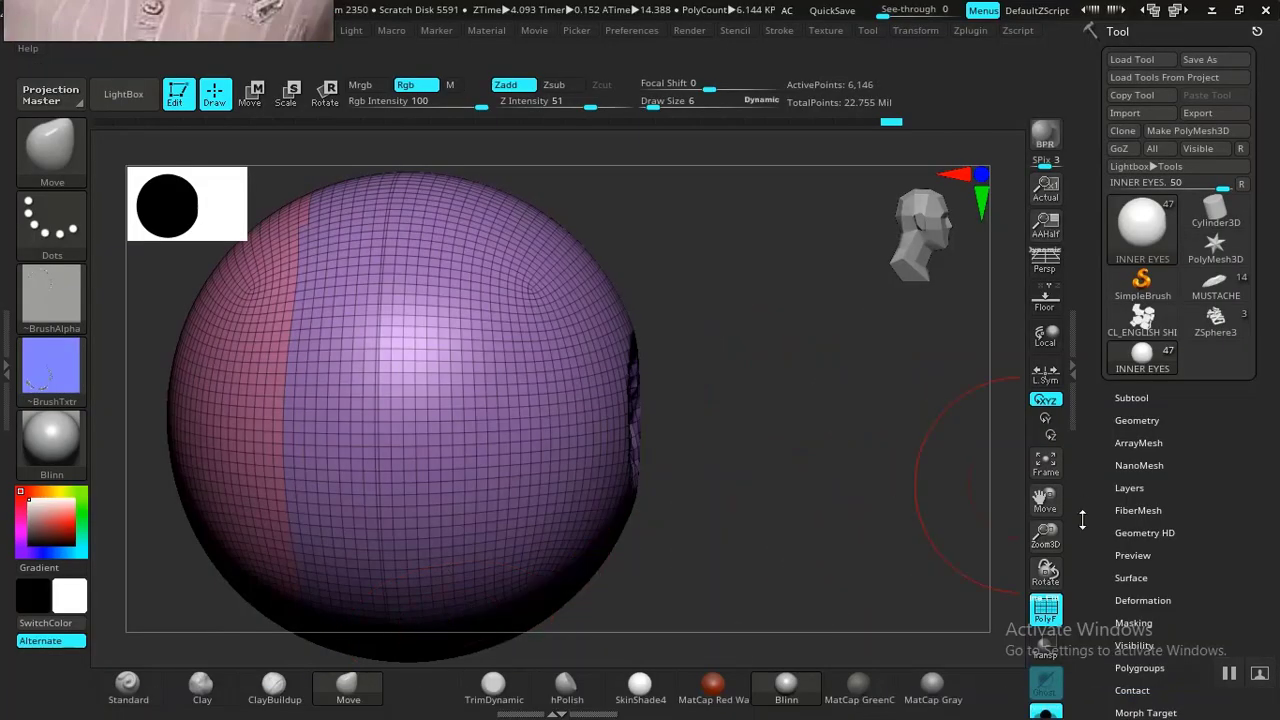
scroll(1093, 460, "down", 5)
scroll(1095, 388, "down", 4)
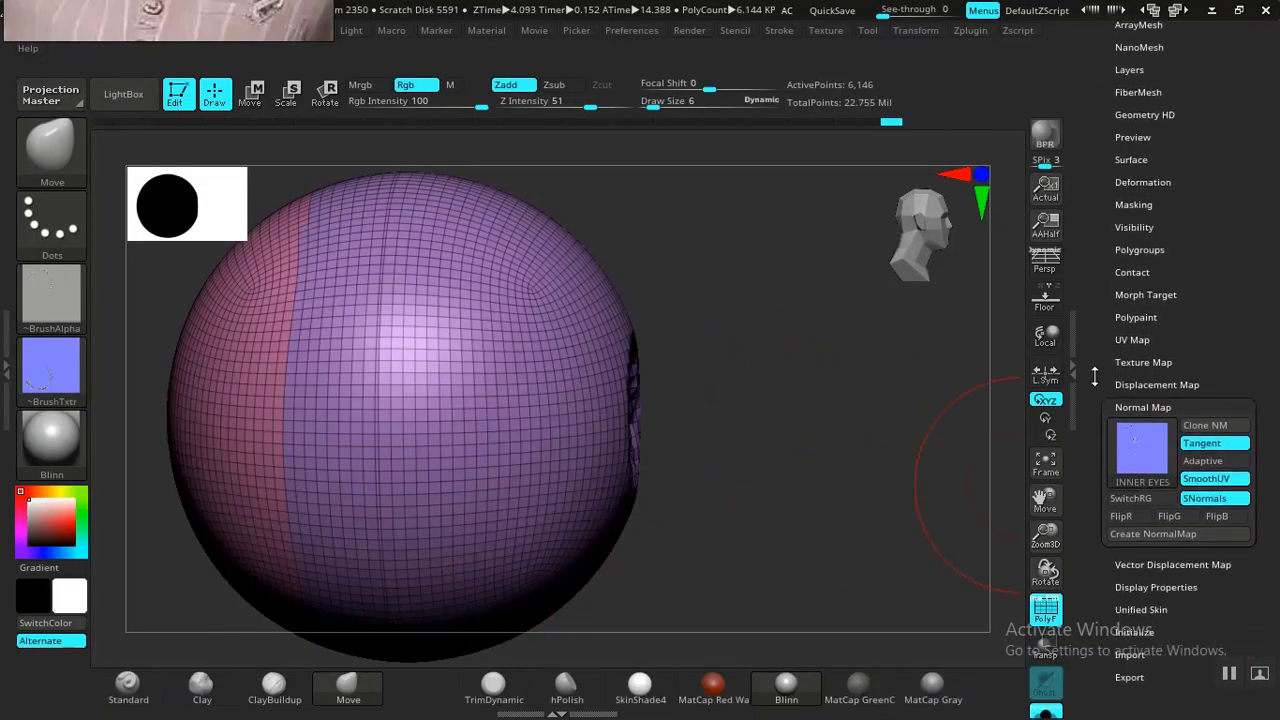
left_click(1129, 562)
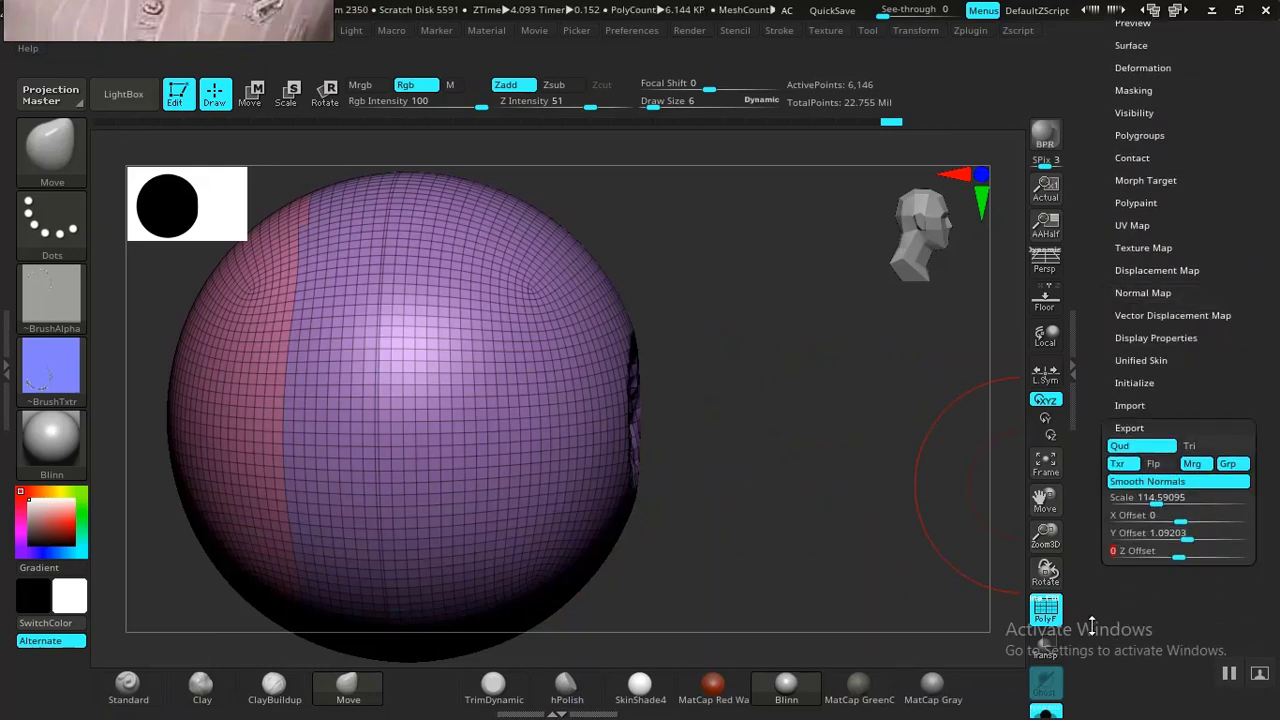
scroll(1113, 606, "down", 1)
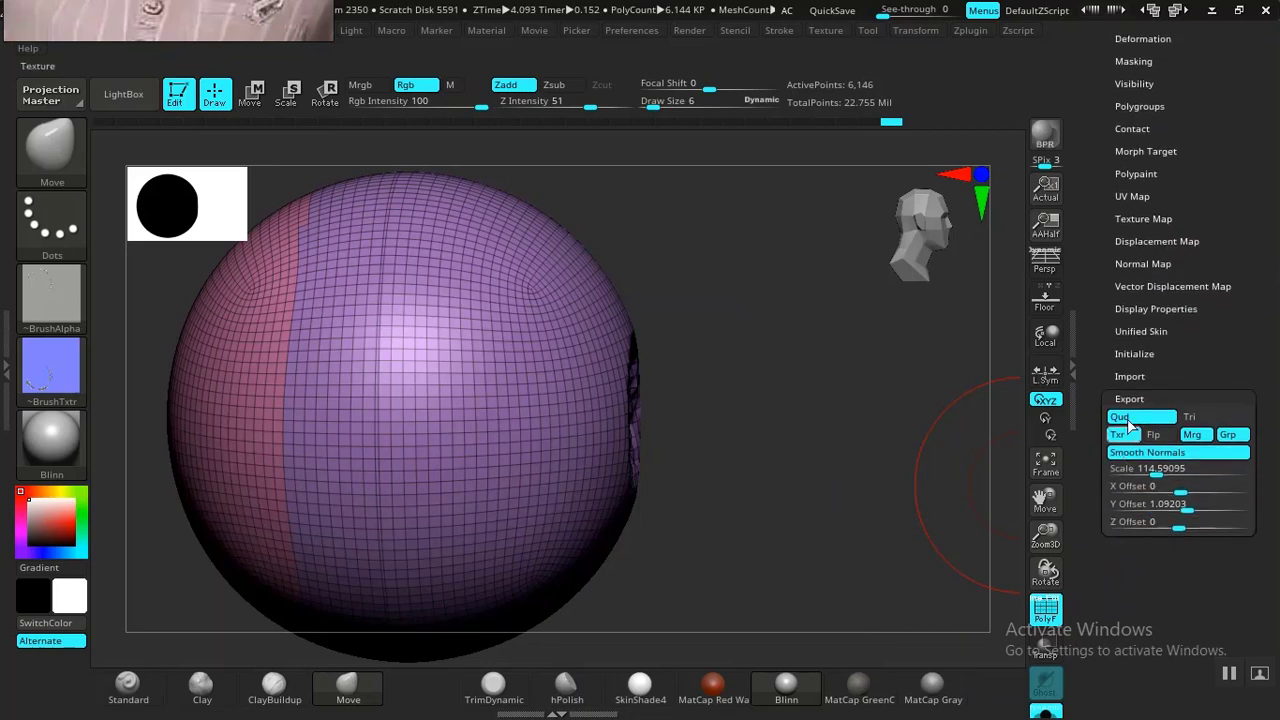
left_click(1228, 434)
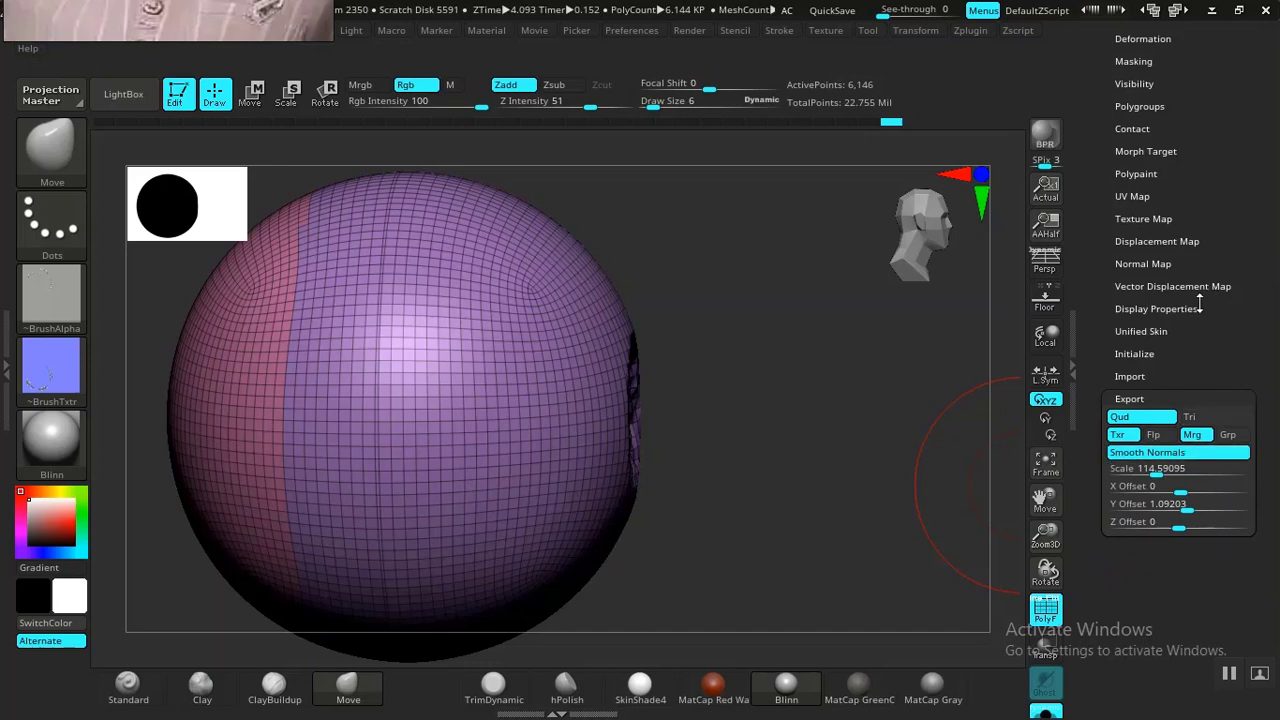
Check the OUTER EYES subtool against the inner eyes, ending with the INNER EYES subtool active.
scroll(1101, 286, "up", 5)
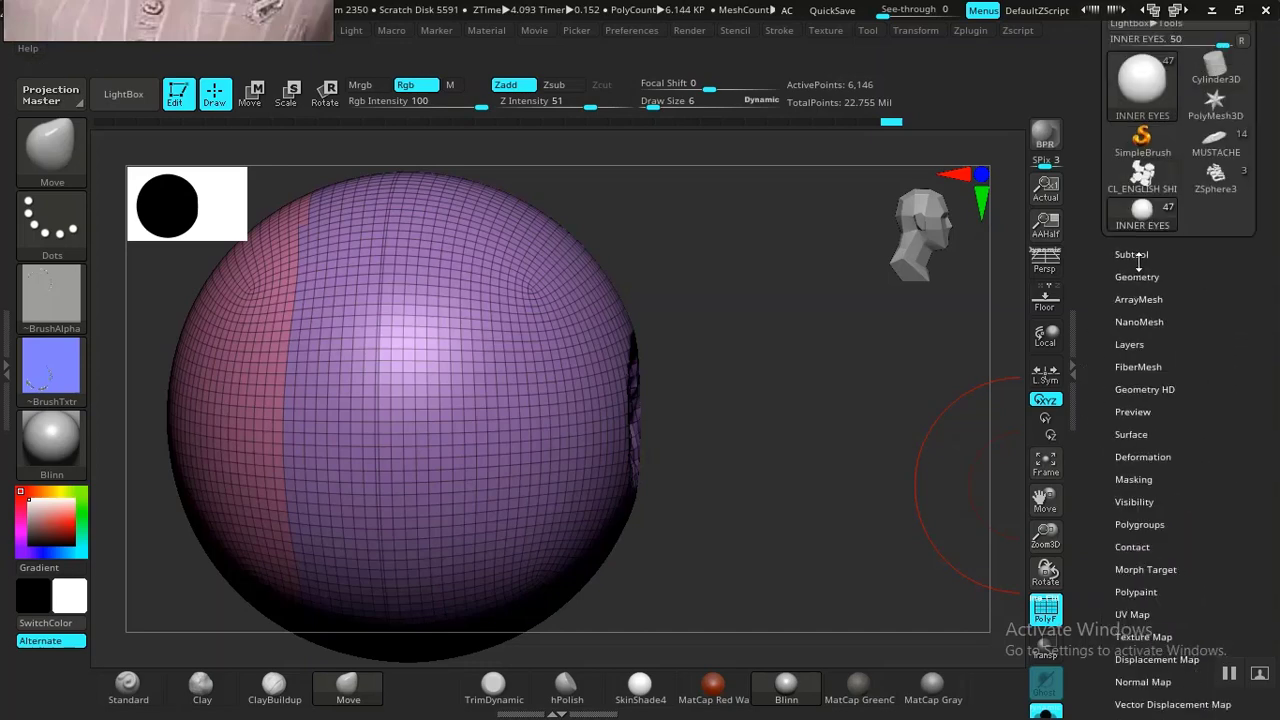
left_click(1133, 254)
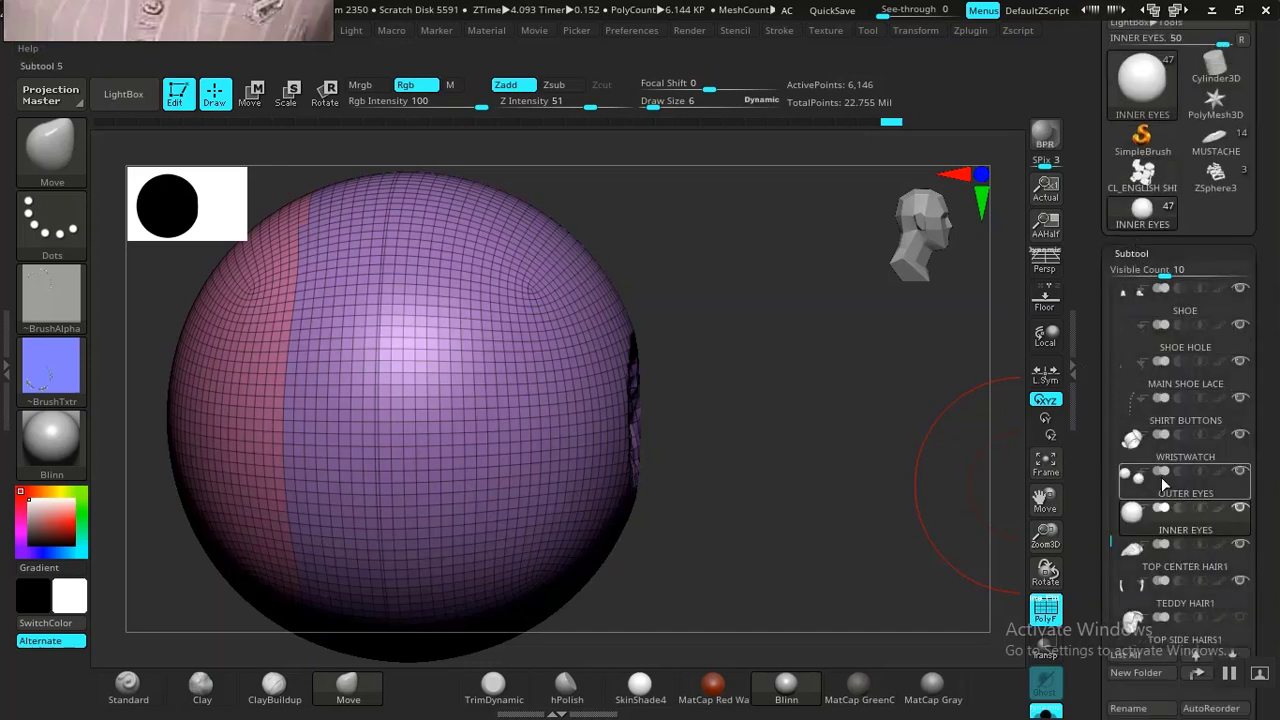
left_click(1168, 495)
scroll(1101, 276, "down", 10)
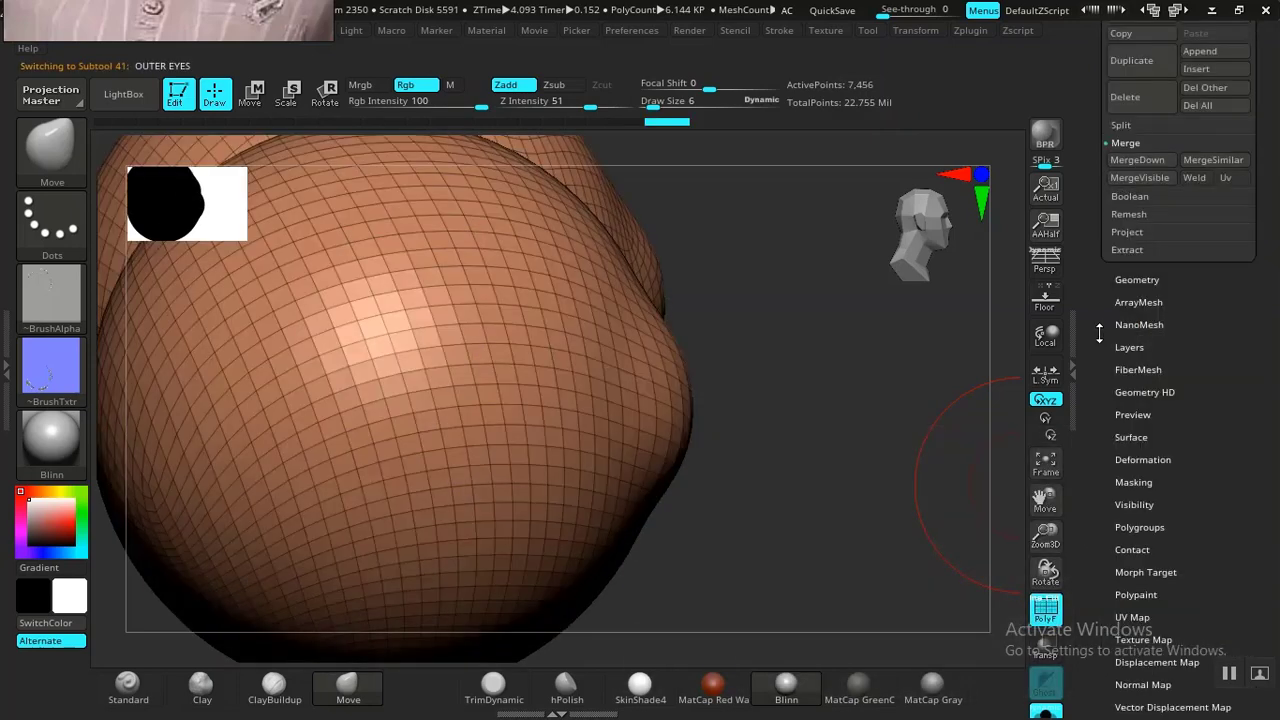
left_click_drag(1137, 334, 1100, 674)
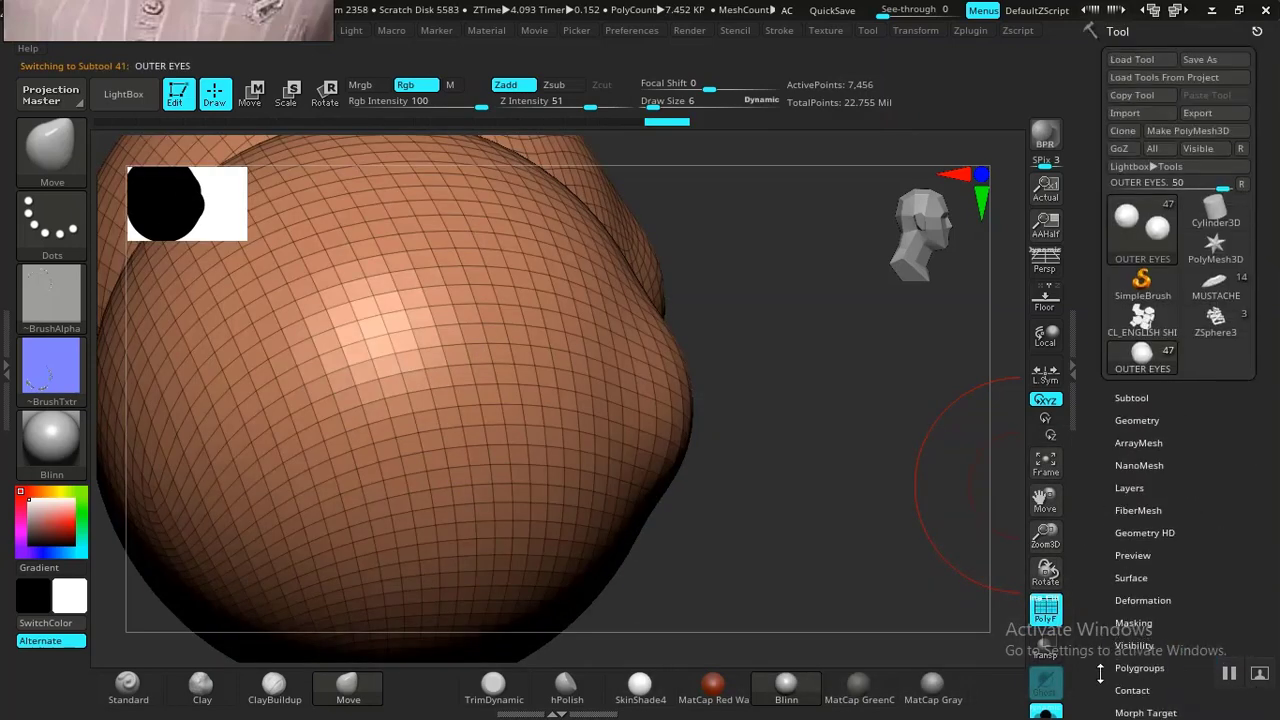
left_click(1133, 398)
left_click_drag(1095, 545, 1096, 416)
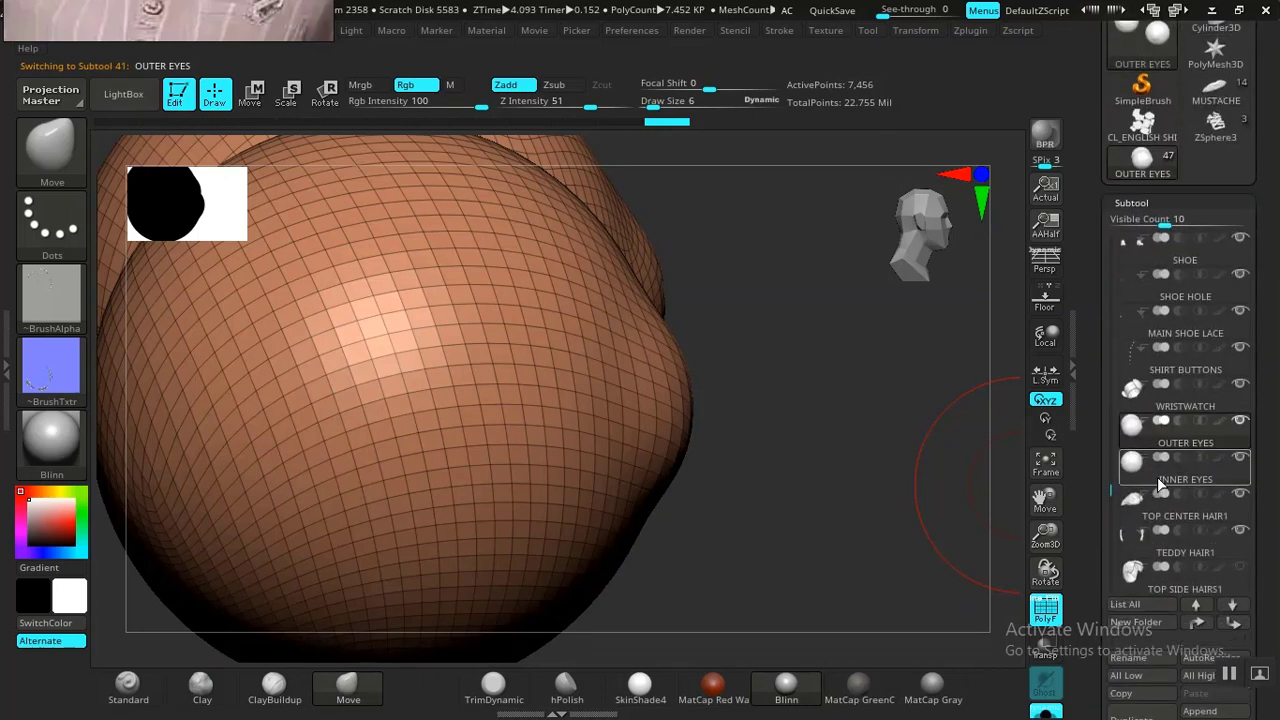
left_click(1160, 484)
left_click(1138, 203)
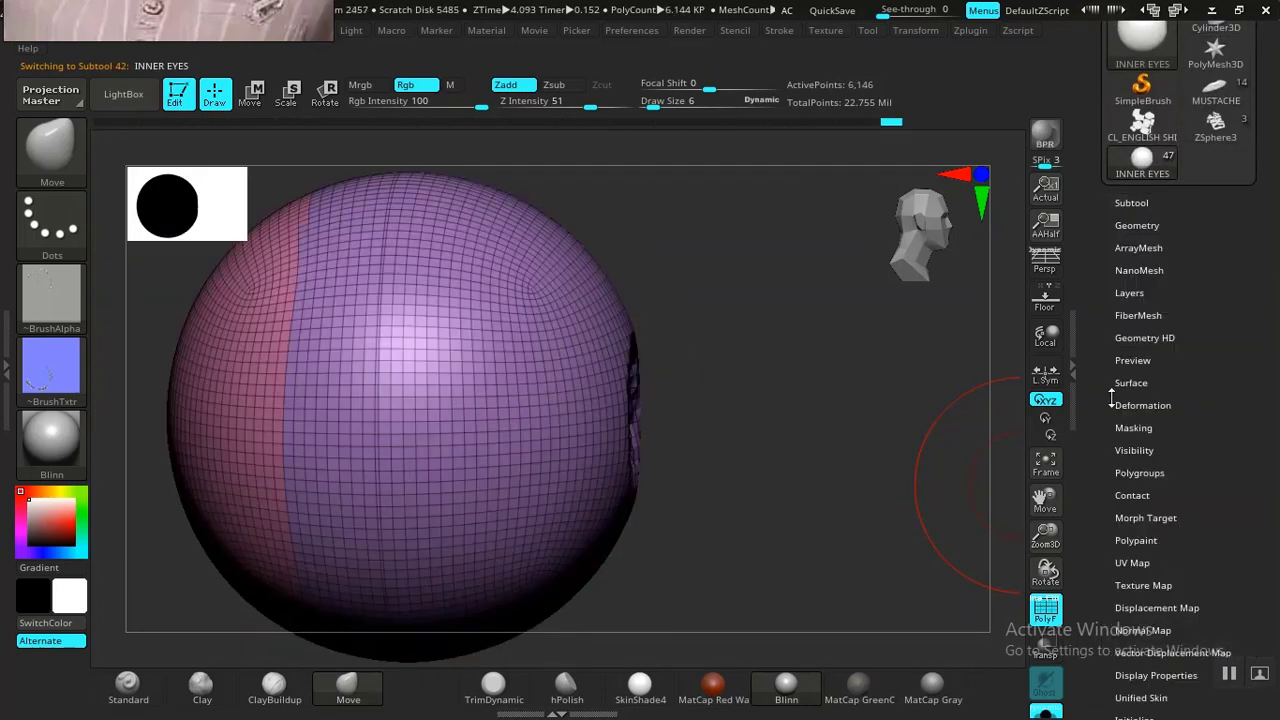
Check the inner eye's export settings and export the mesh as INNER EYES.obj in the ZEXPORT folder, replacing the existing file.
left_click_drag(1111, 398, 1100, 350)
left_click(1129, 351)
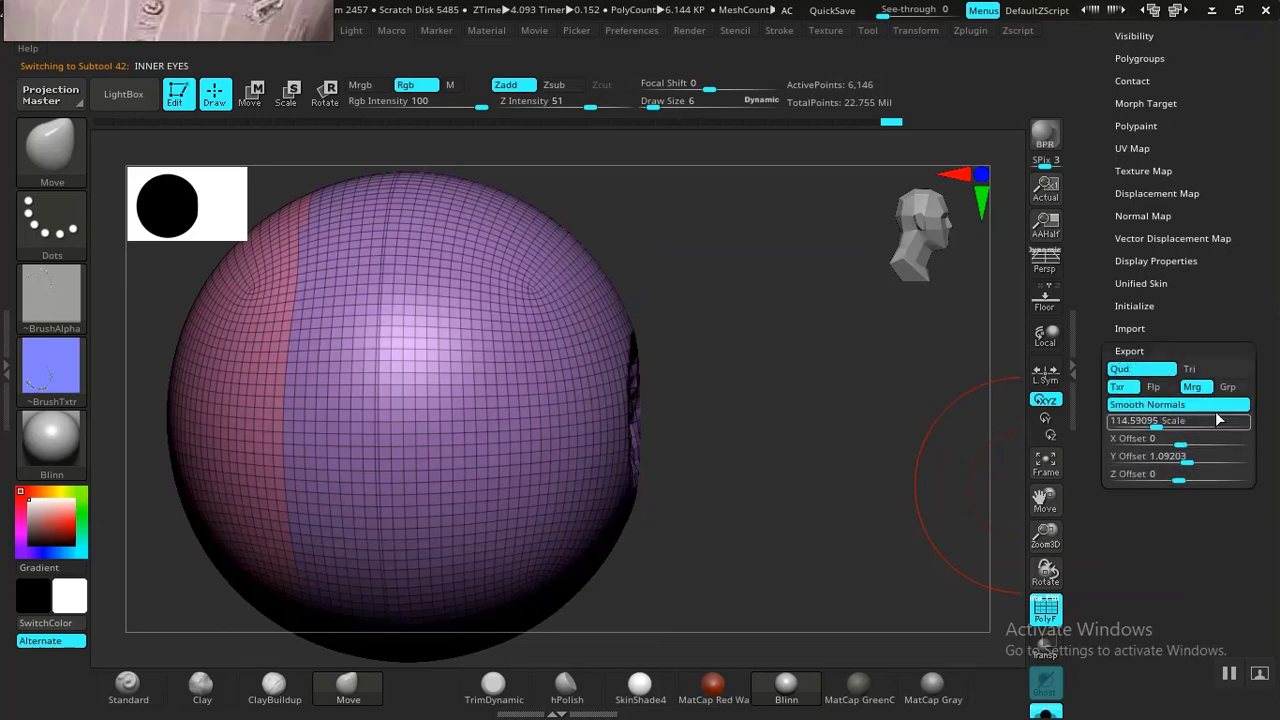
left_click_drag(1254, 260, 1218, 389)
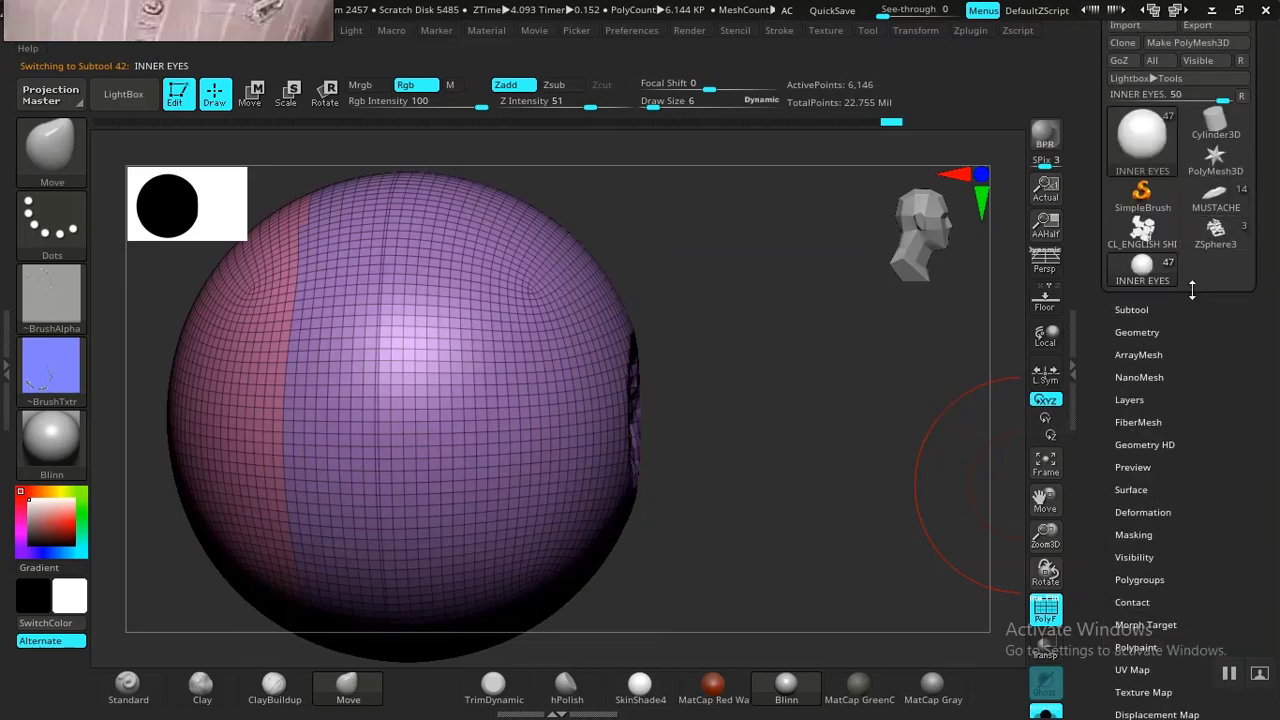
left_click_drag(1092, 483, 1103, 297)
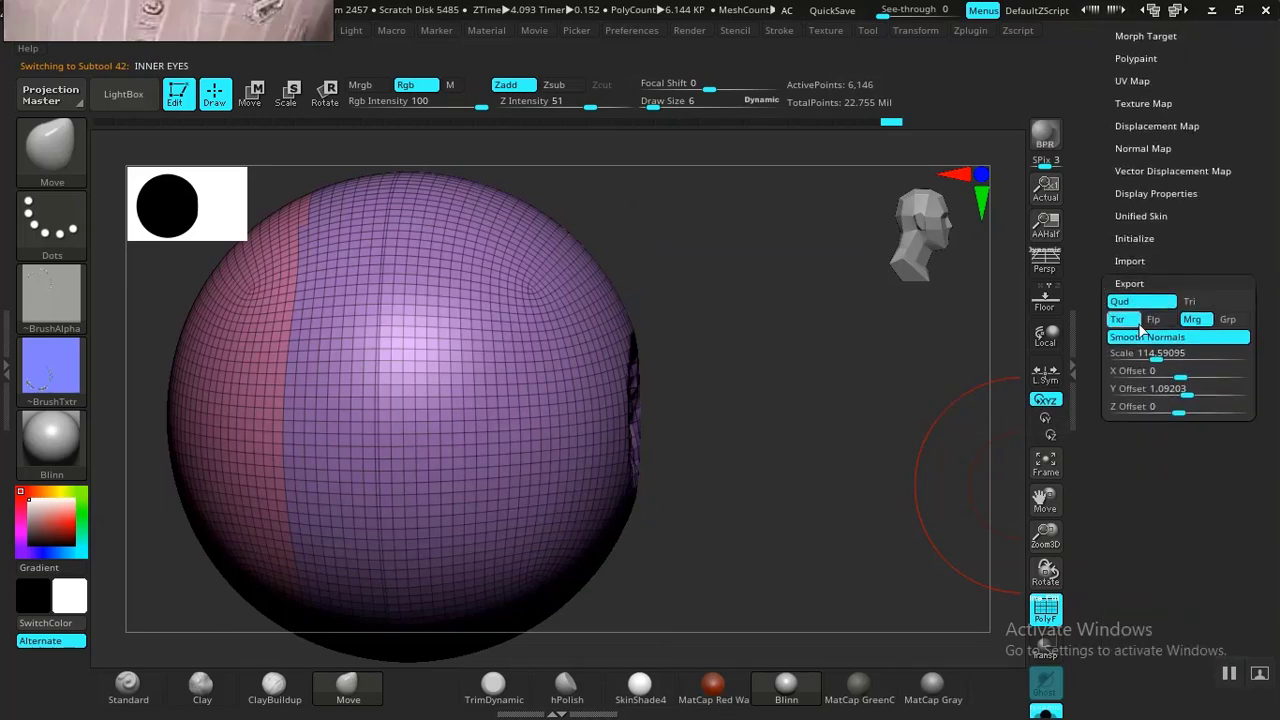
left_click_drag(1268, 187, 1262, 320)
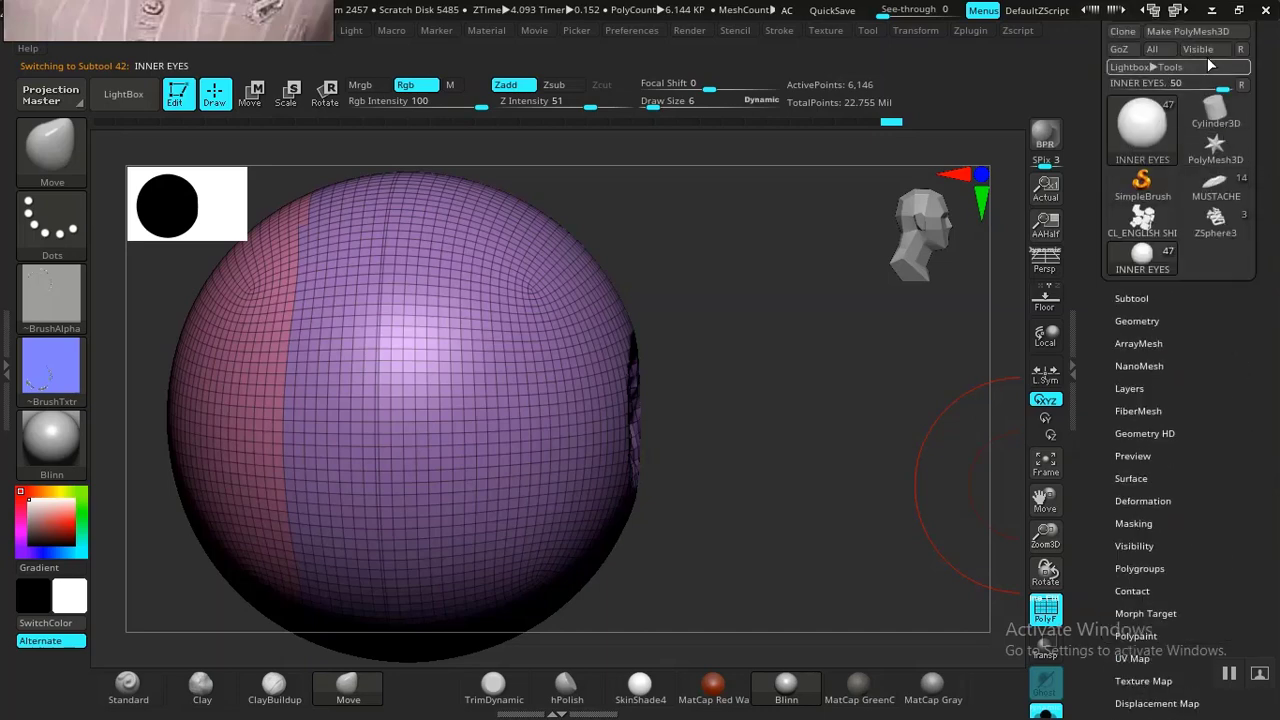
left_click_drag(1088, 214, 1090, 296)
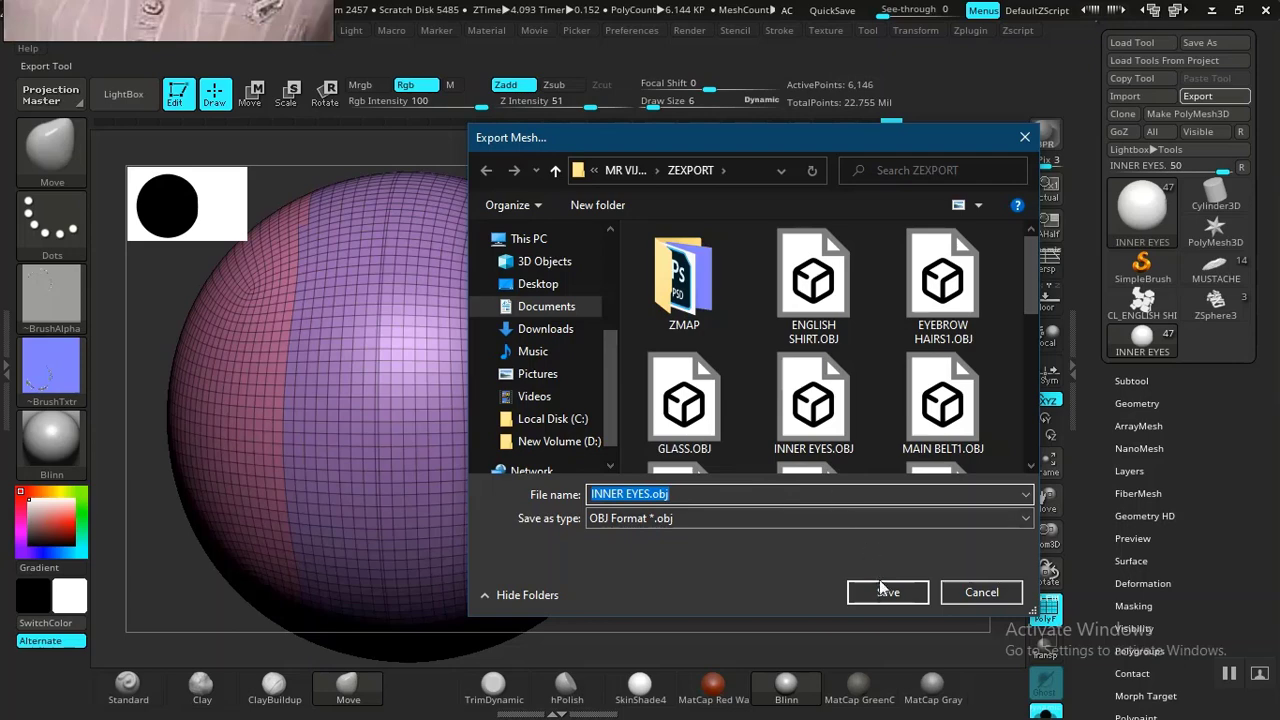
left_click(882, 590)
left_click(700, 365)
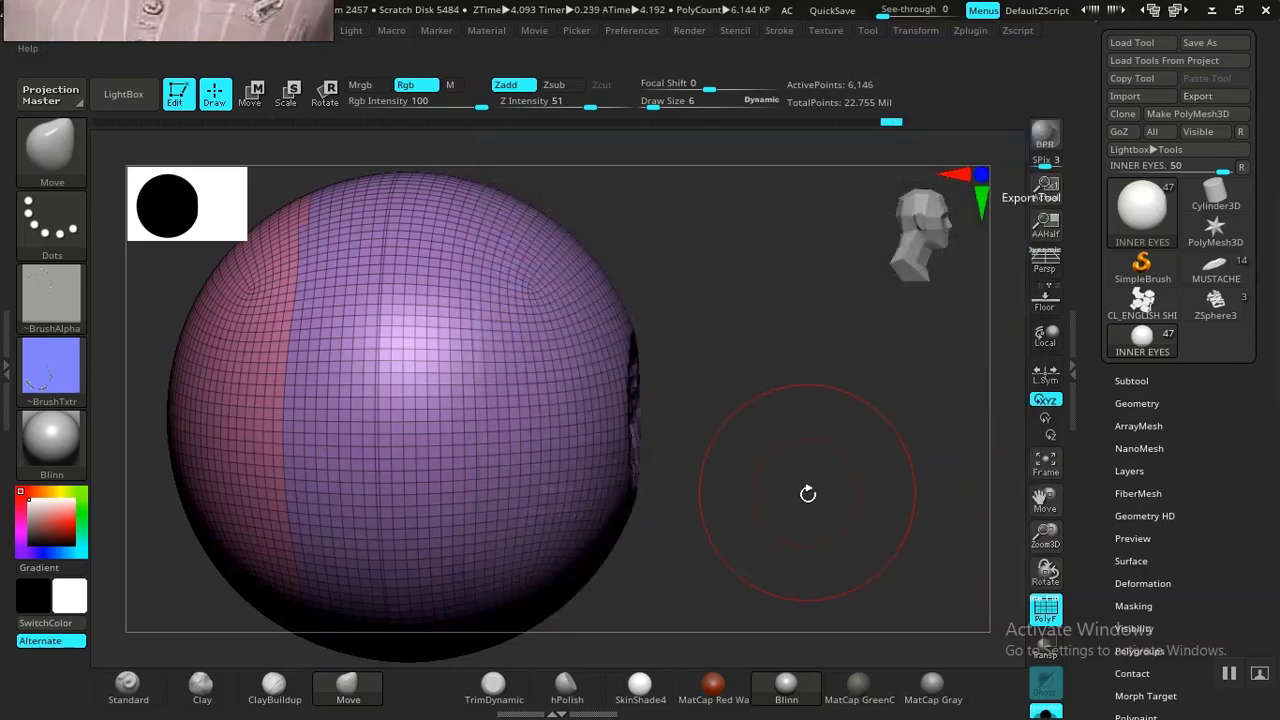
Switch to Maya and import the re-exported INNER EYES.OBJ from the ZEXPORT folder into the scene.
key("alt+Tab")
key("alt+Tab")
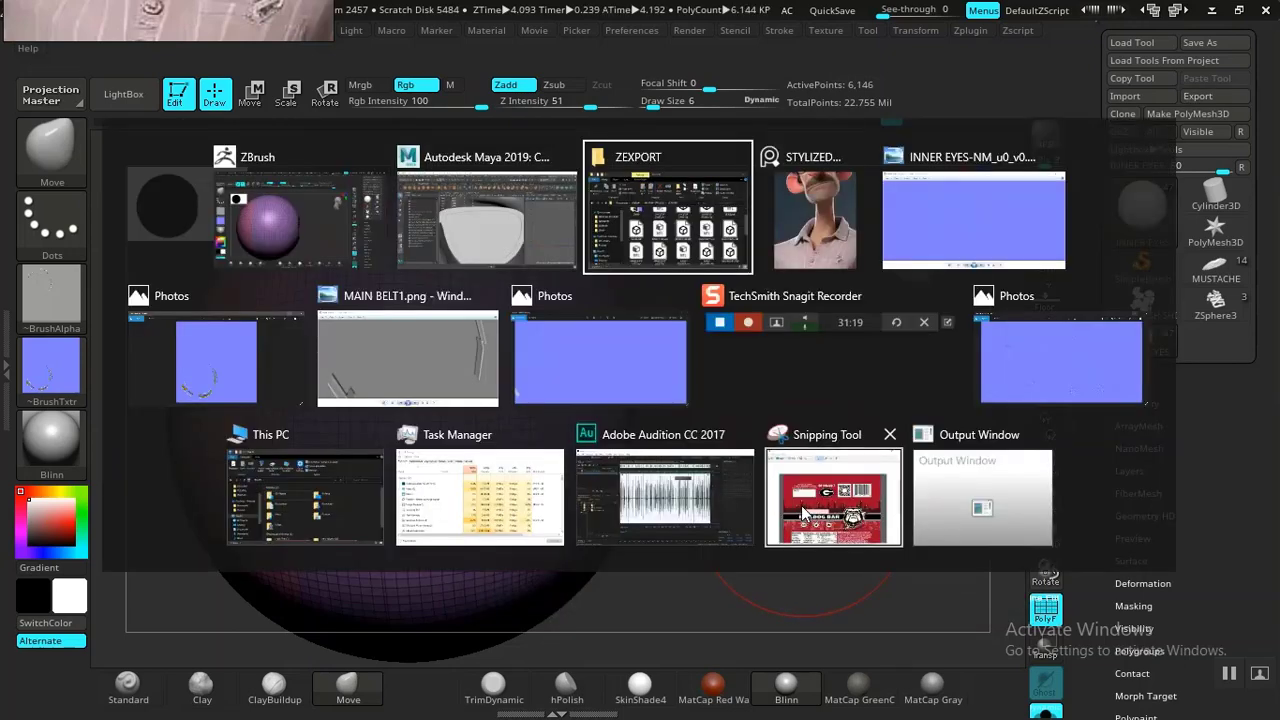
key("alt+Tab")
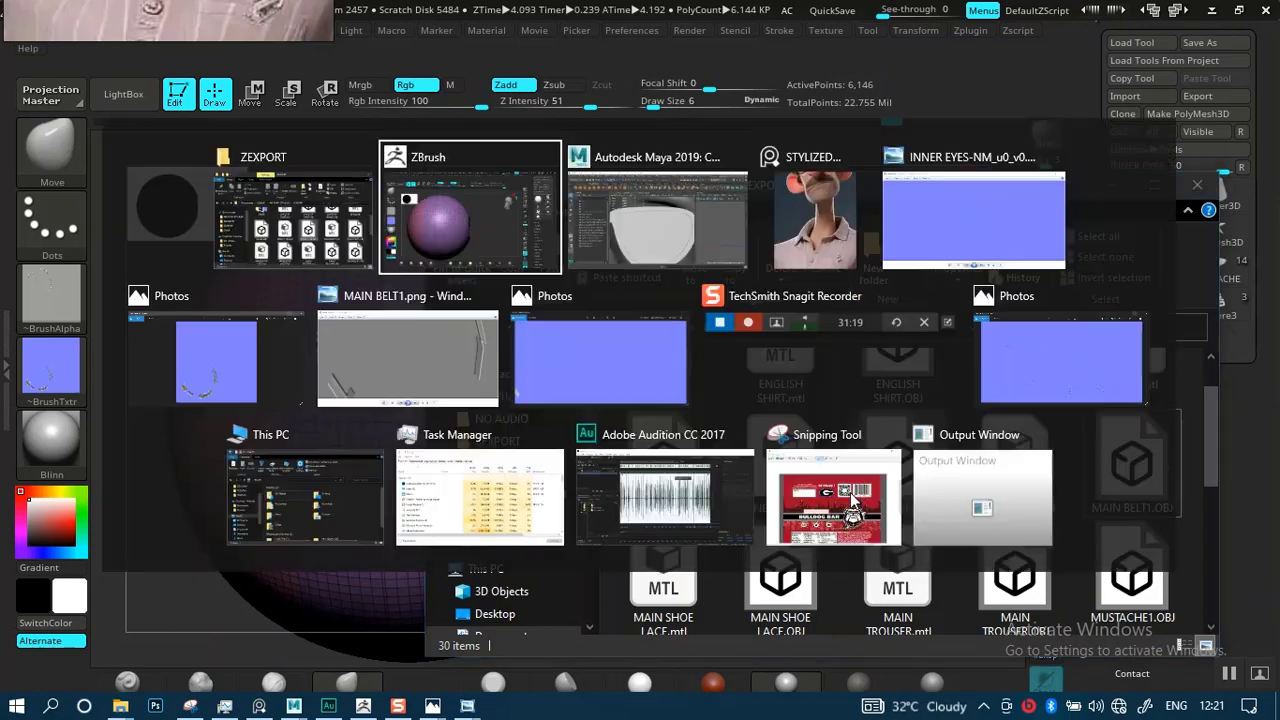
key("alt+Tab")
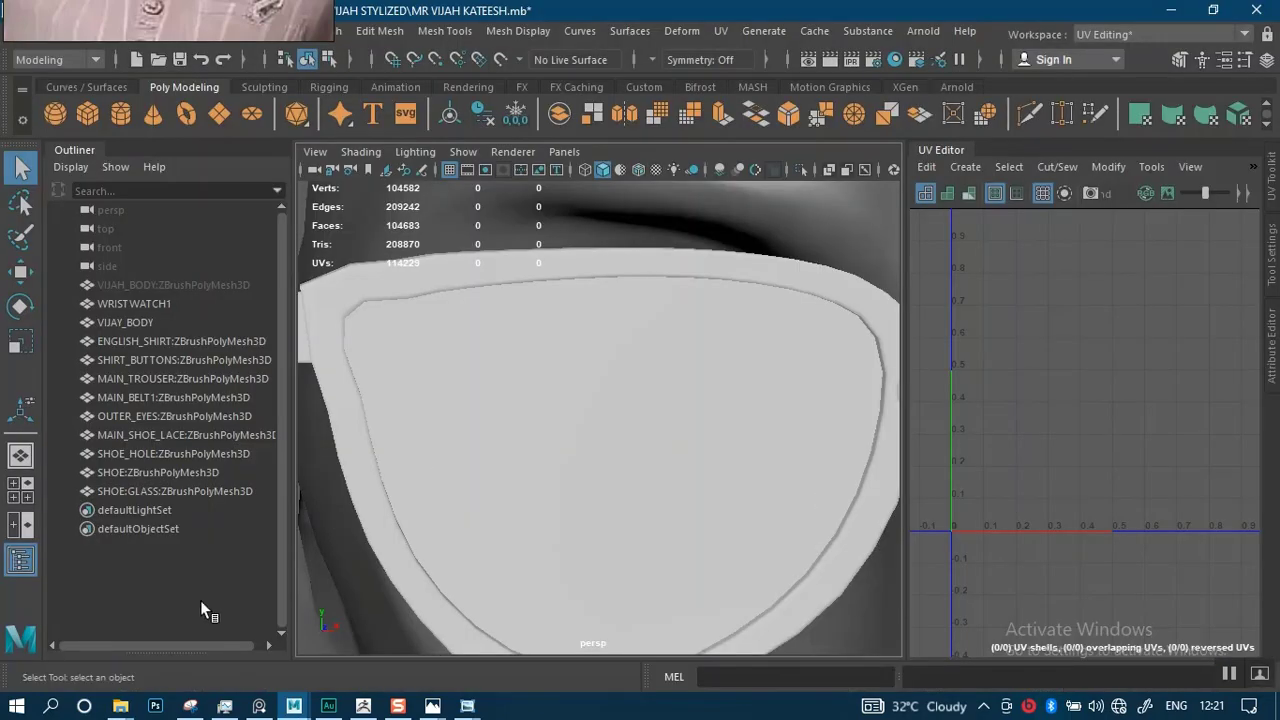
mouse_move(120, 706)
left_click(270, 620)
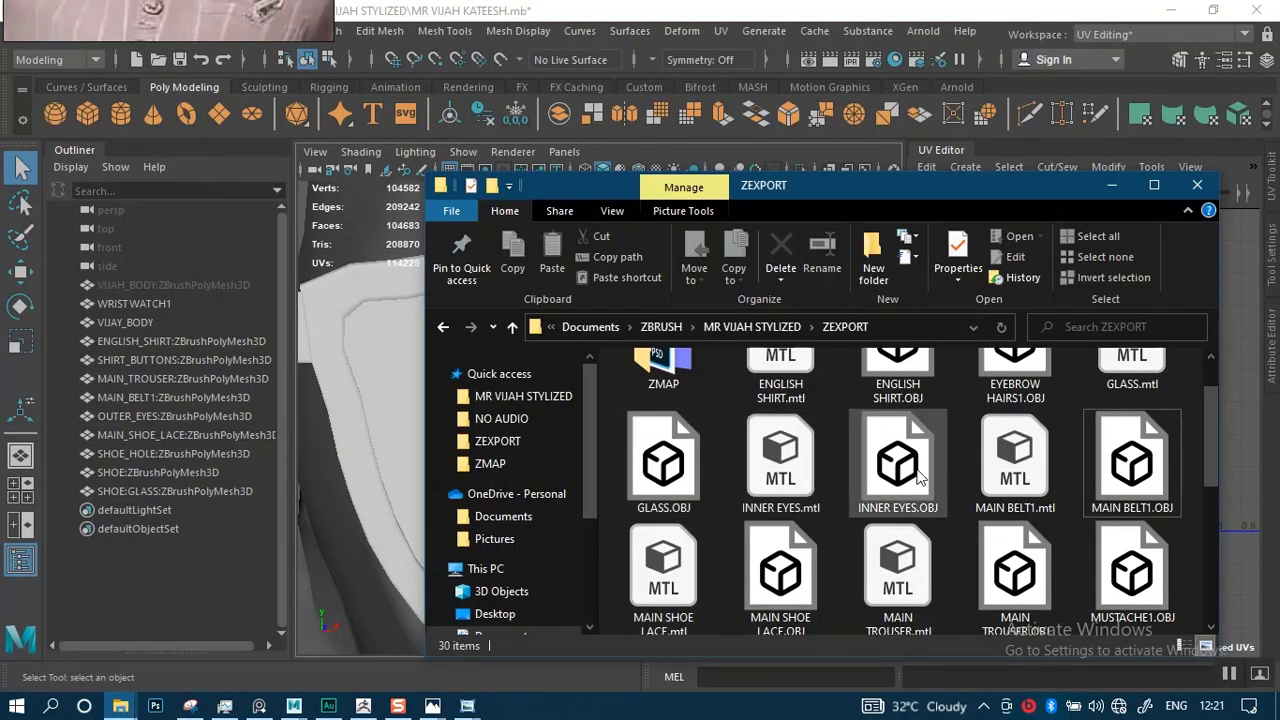
left_click_drag(918, 478, 327, 513)
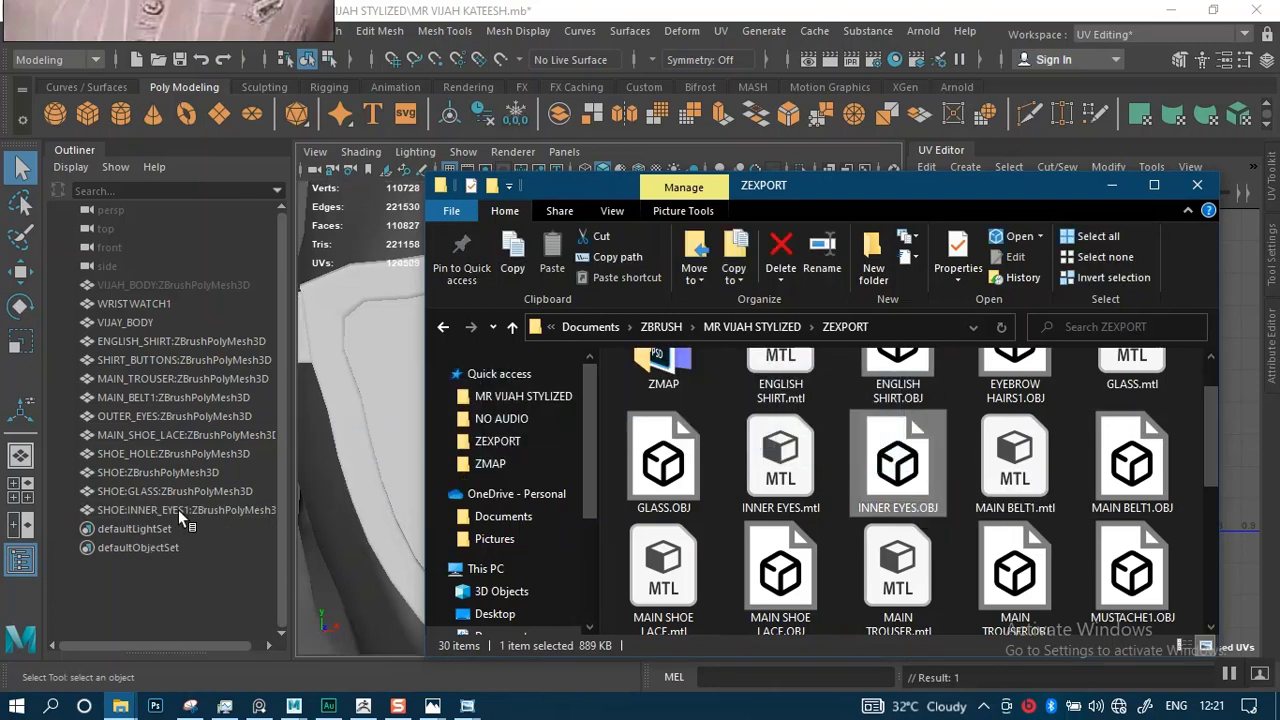
Isolate the imported inner eyes mesh and inspect the UV seam running around the sphere.
left_click(178, 509)
key("ctrl+1")
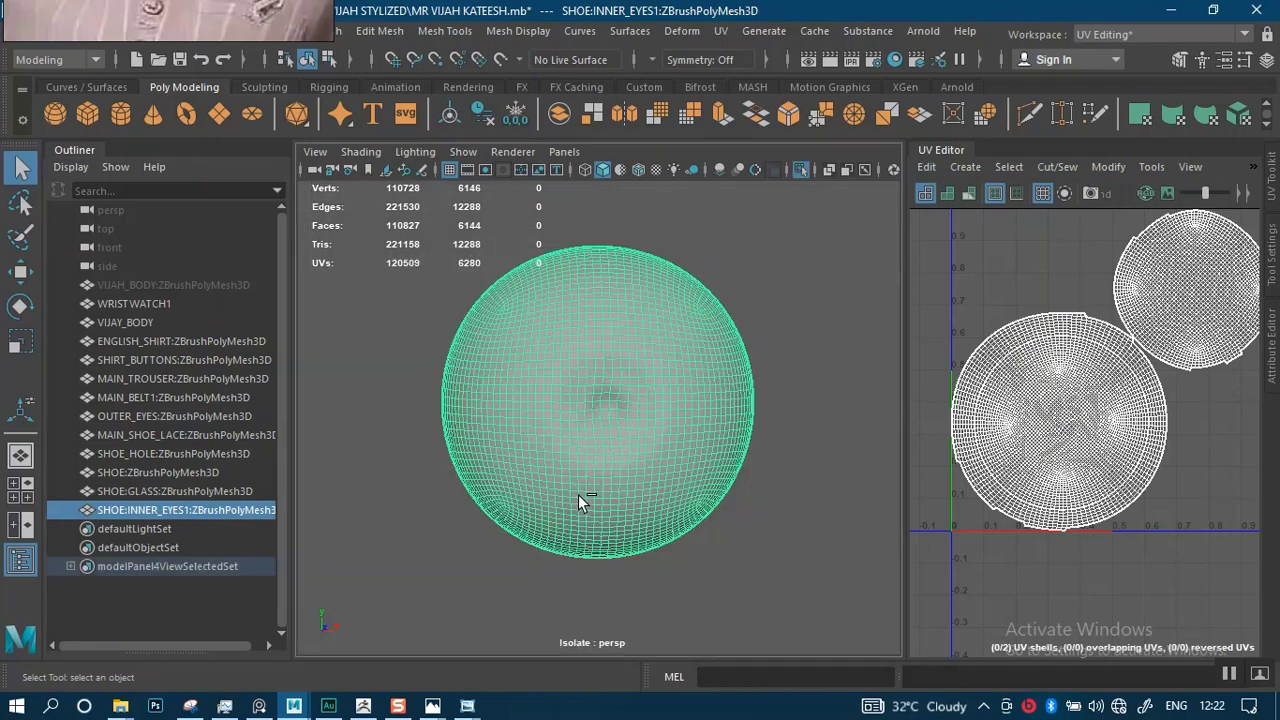
left_click_drag(666, 486, 803, 481, "alt")
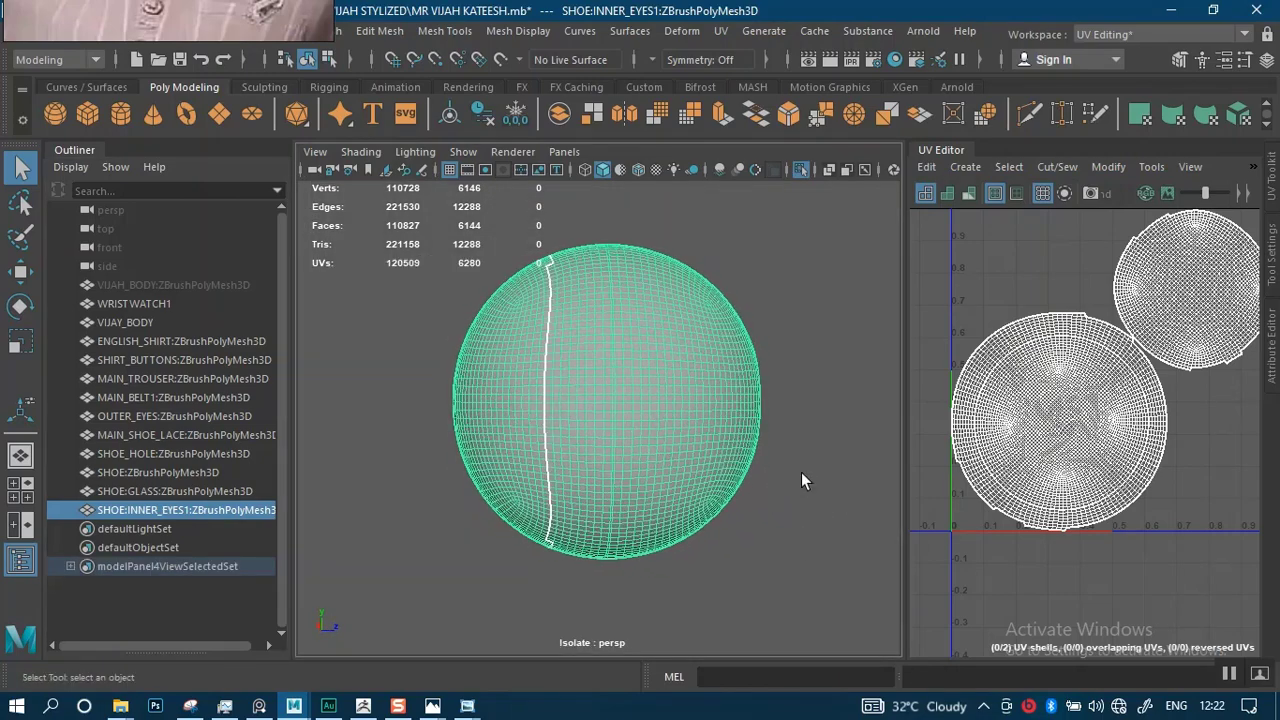
scroll(700, 459, "up", 4)
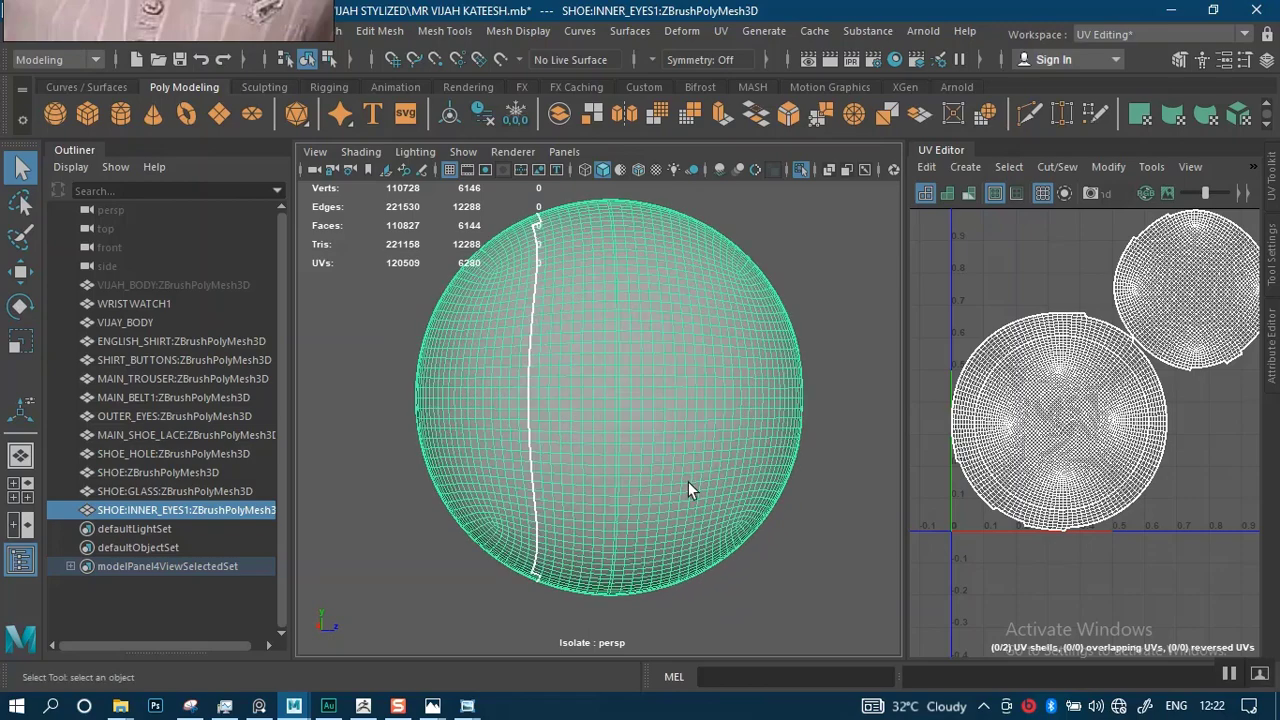
left_click_drag(688, 481, 661, 473, "alt")
scroll(493, 358, "up", 1)
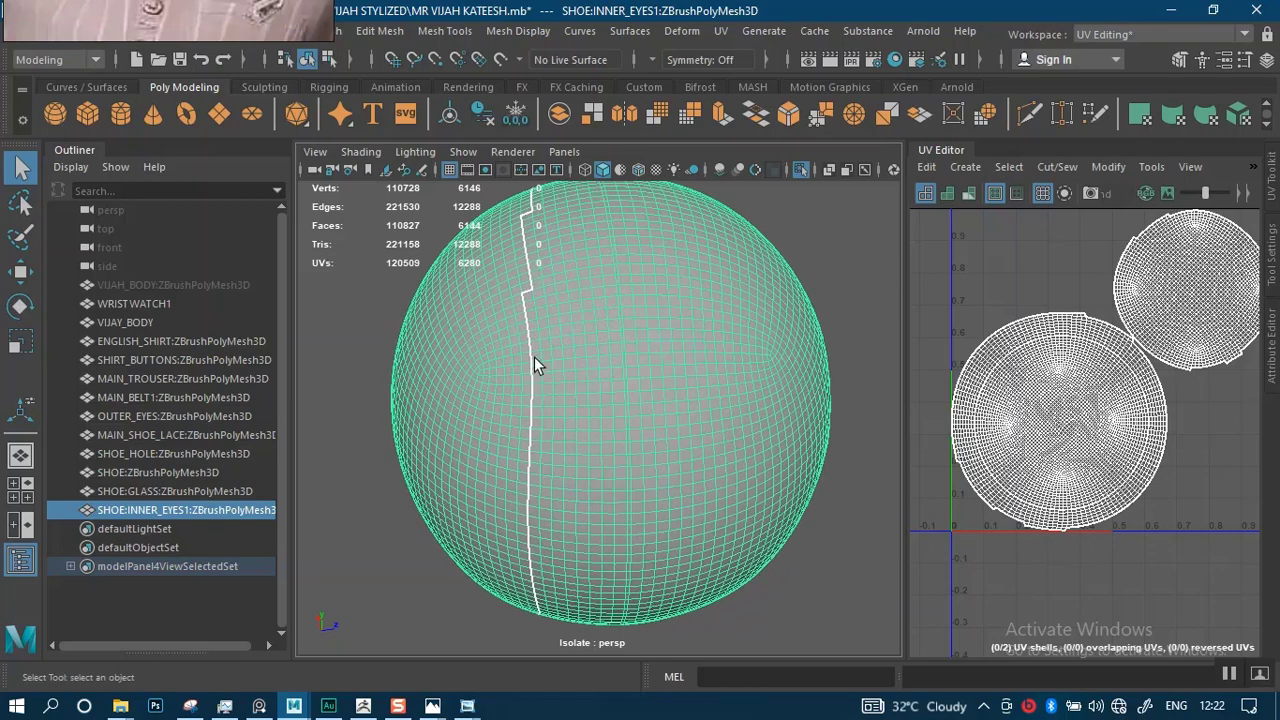
Select full vertical edge loops beside the jagged UV seam and compare their placement on the UV shells.
right_click_drag(531, 356, 534, 146)
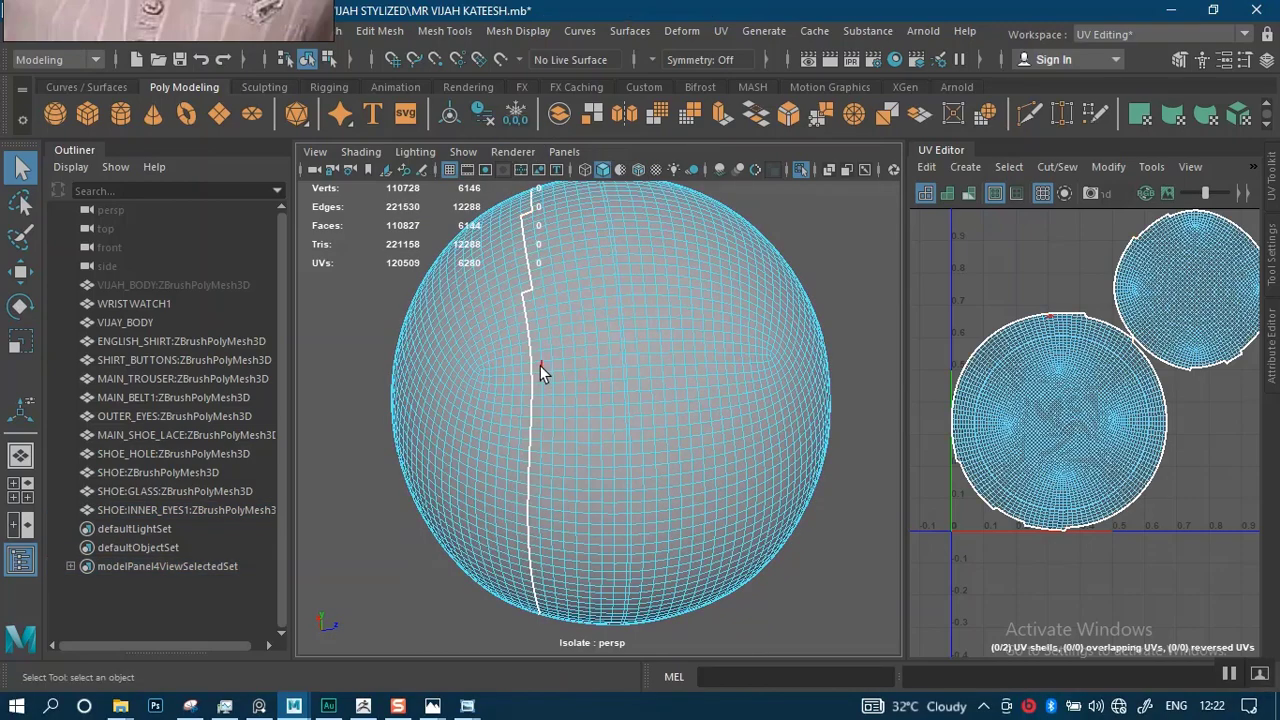
double_click(542, 364)
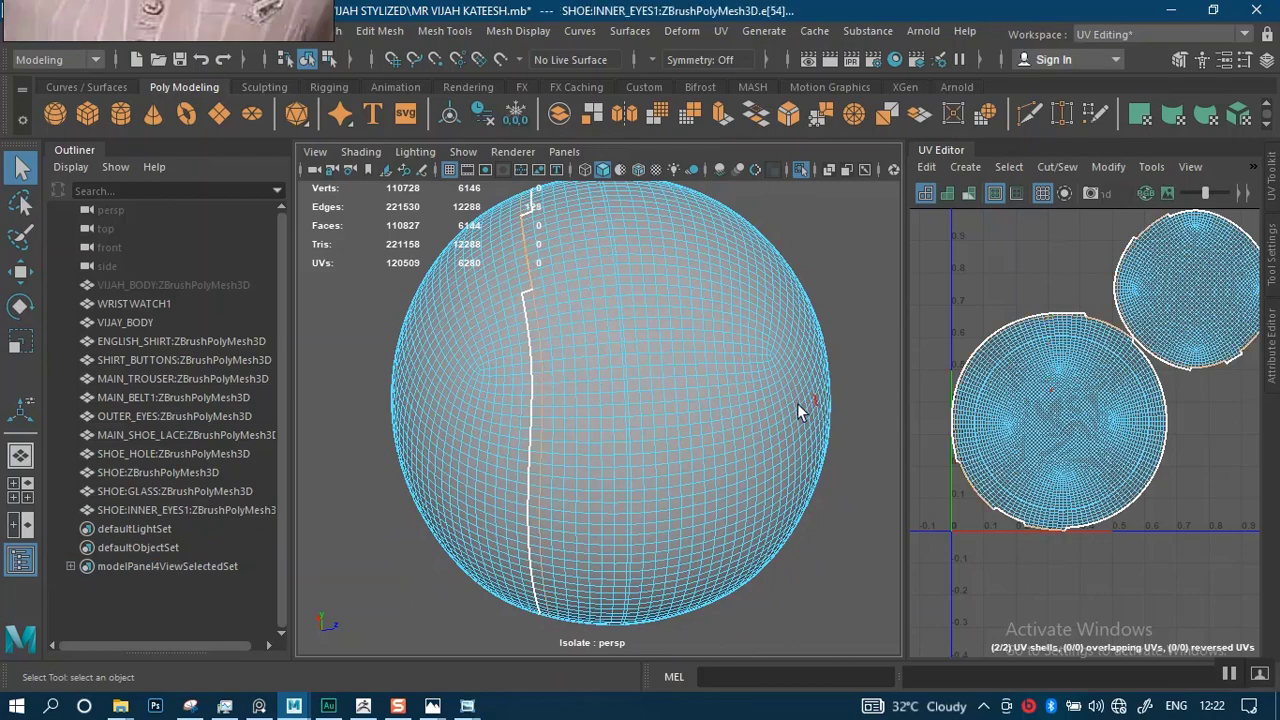
scroll(833, 540, "down", 3)
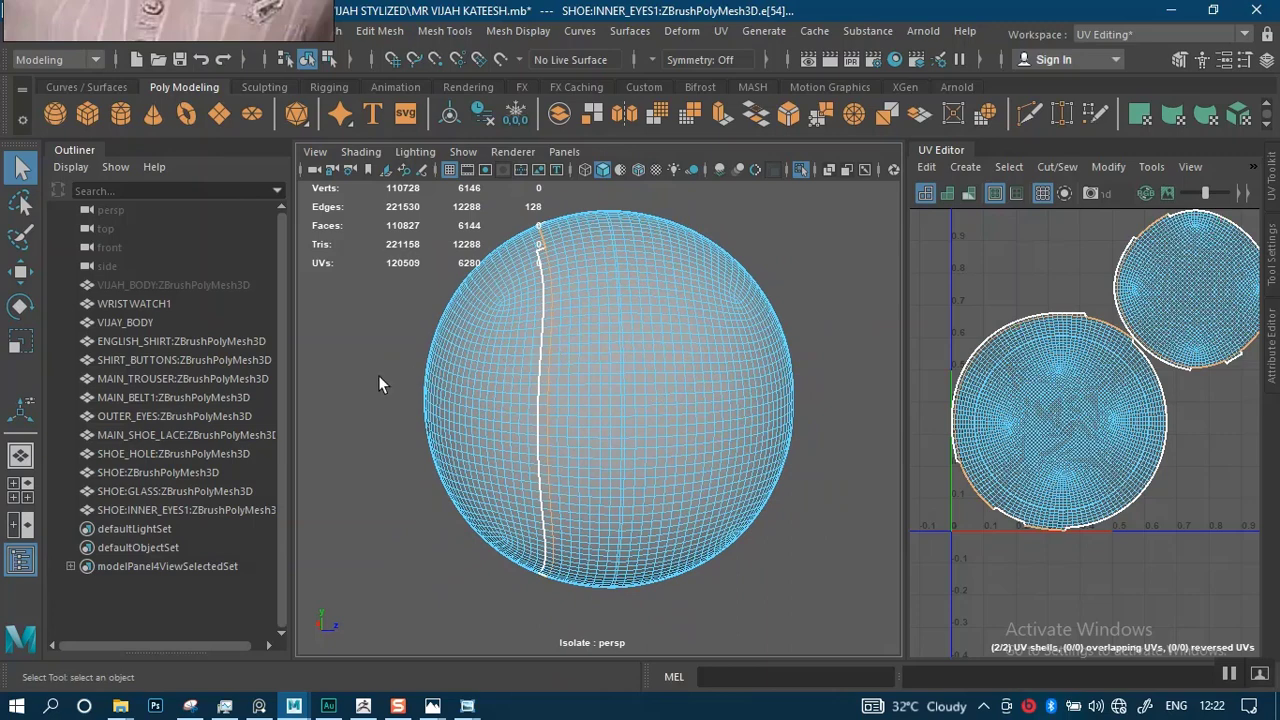
double_click(566, 388)
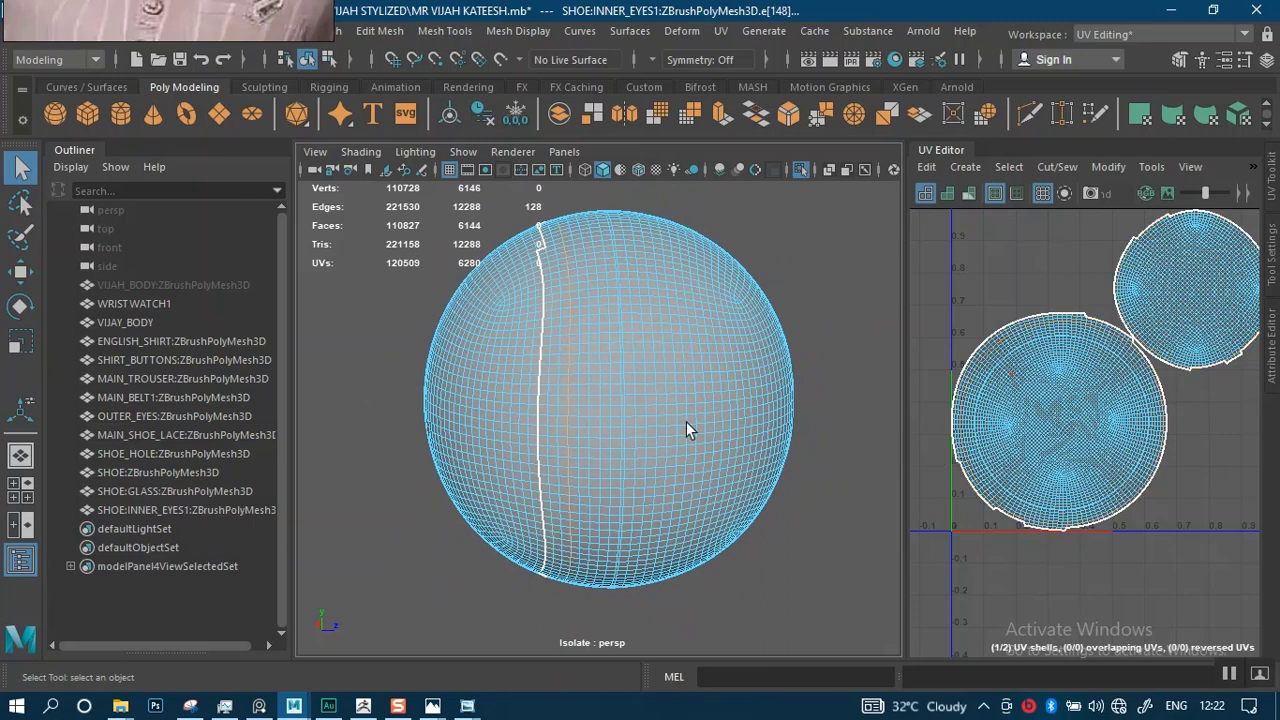
left_click_drag(686, 421, 790, 358, "alt")
scroll(1044, 385, "up", 1)
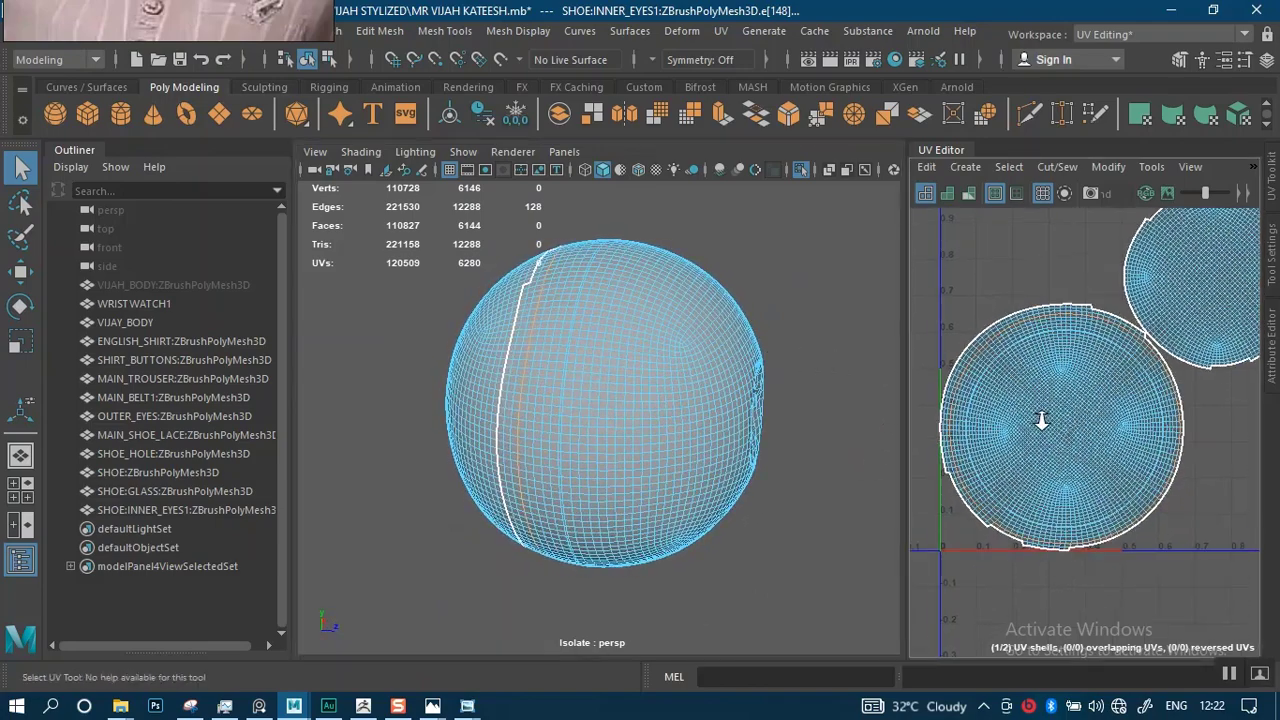
Select both UV shells of the inner eyes mesh and delete its existing UVs.
scroll(1066, 403, "down", 1)
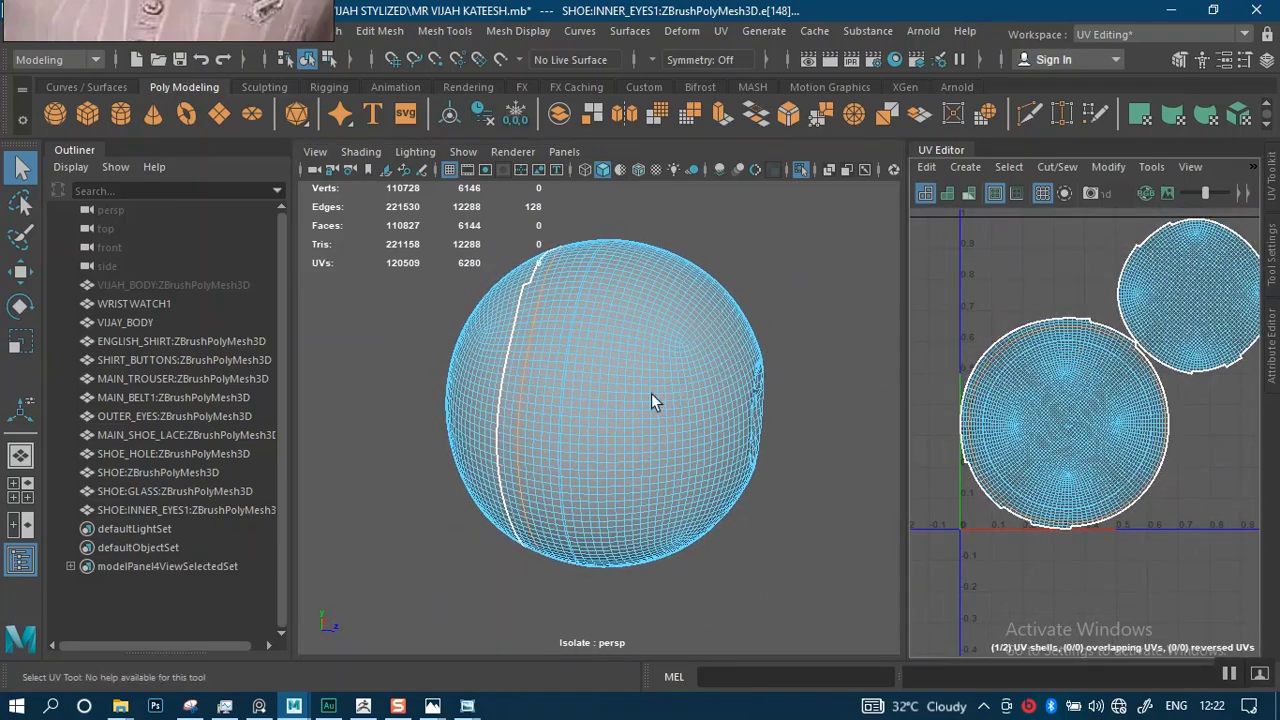
scroll(620, 357, "down", 1)
scroll(729, 458, "down", 1)
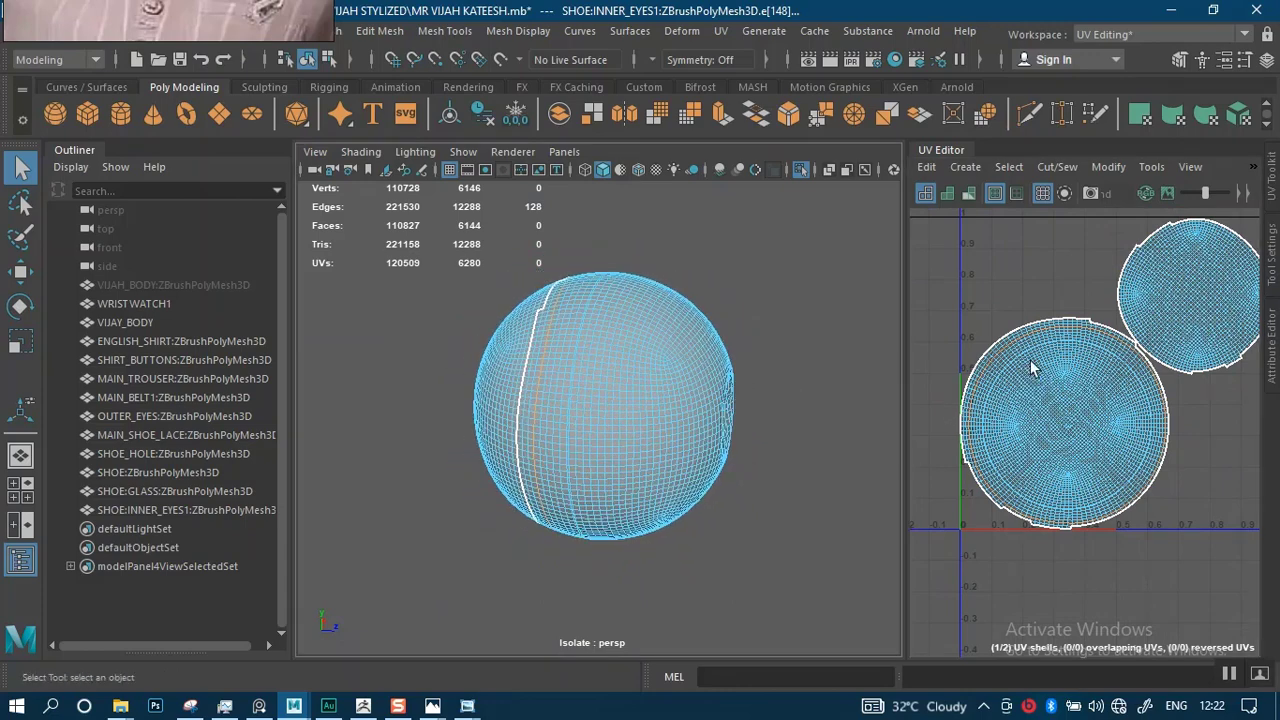
scroll(1058, 384, "down", 2)
right_click_drag(1055, 367, 993, 343)
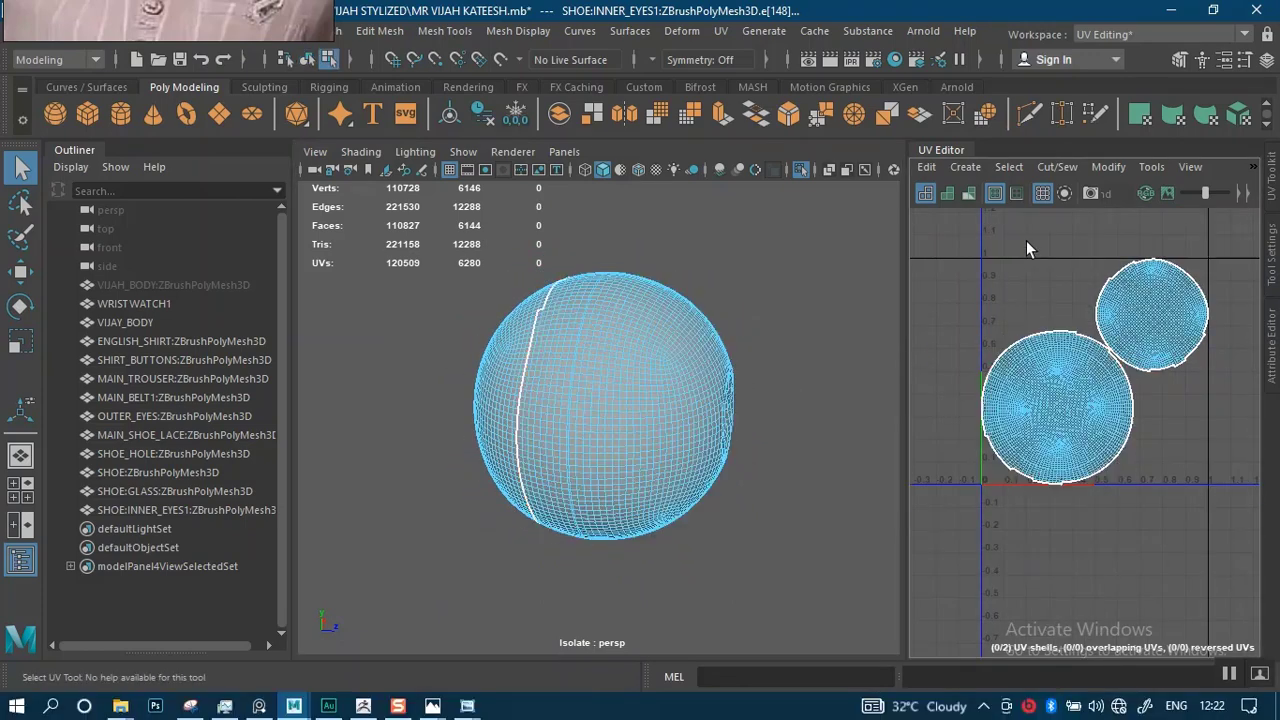
left_click(1074, 458)
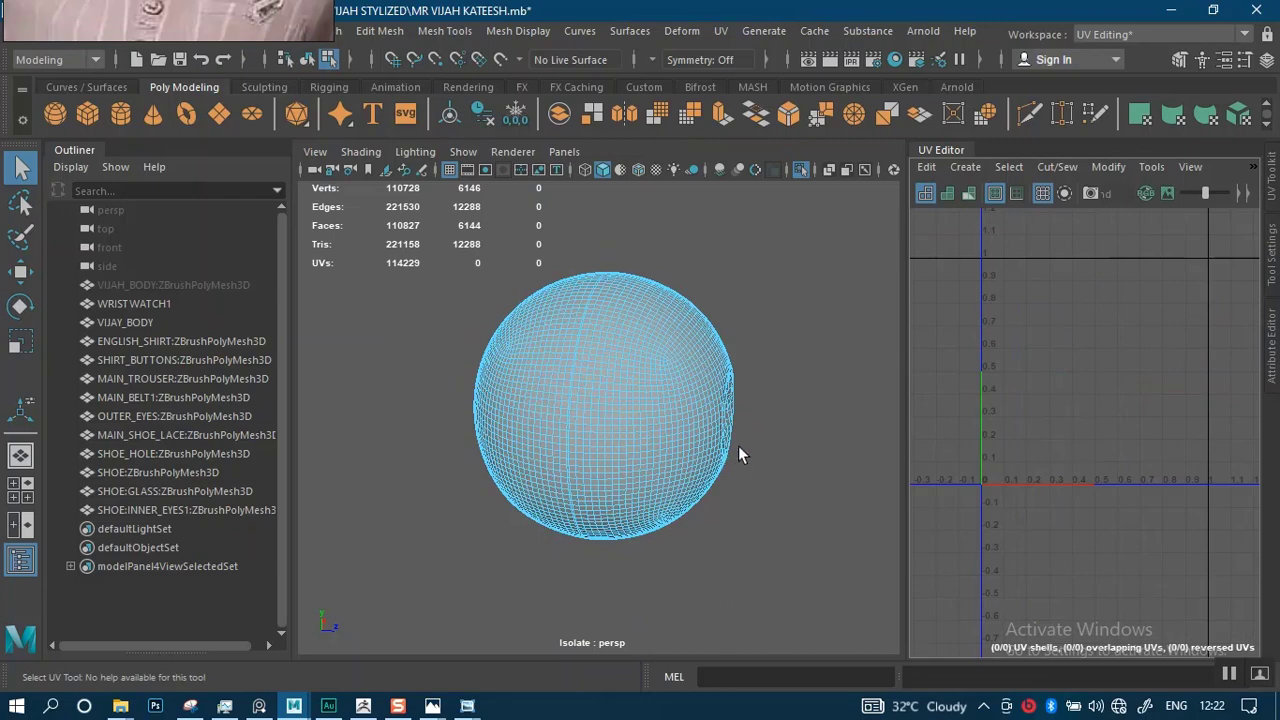
Select all faces of the inner eyes mesh from a side view and create a Camera-Based UV projection.
left_click_drag(643, 415, 803, 398, "alt")
right_click_drag(657, 391, 635, 253)
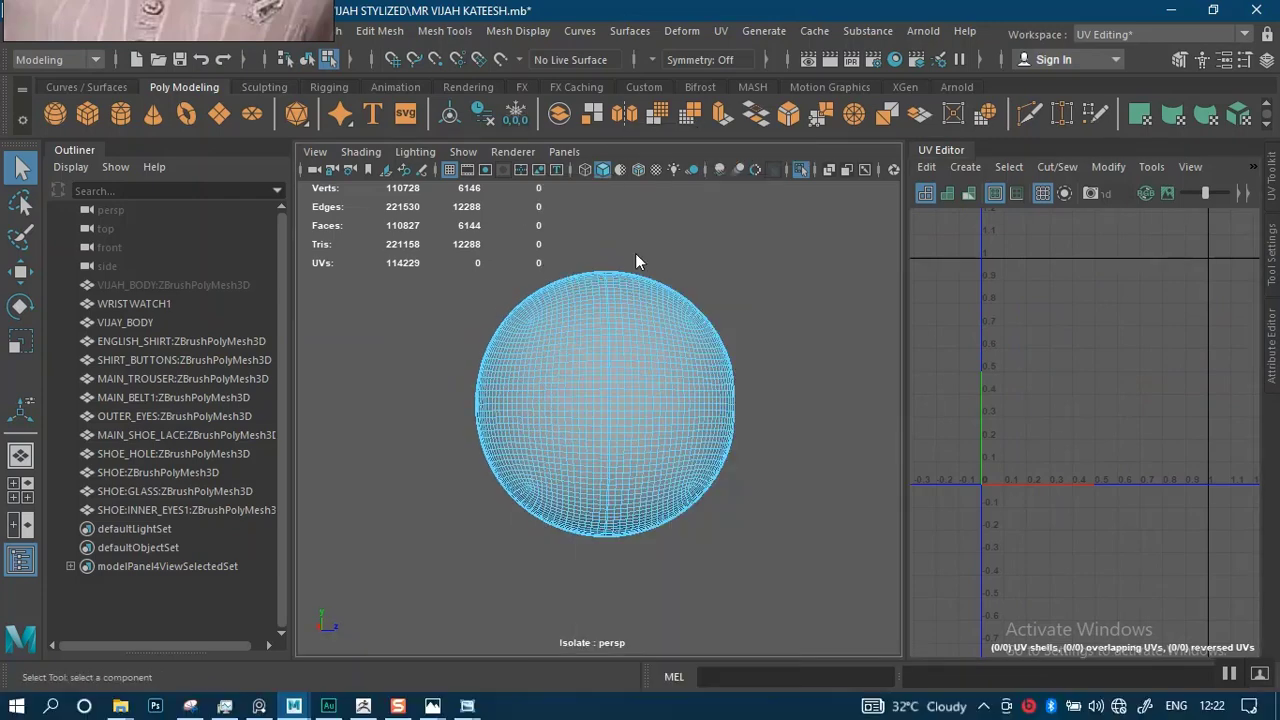
left_click_drag(389, 229, 800, 640)
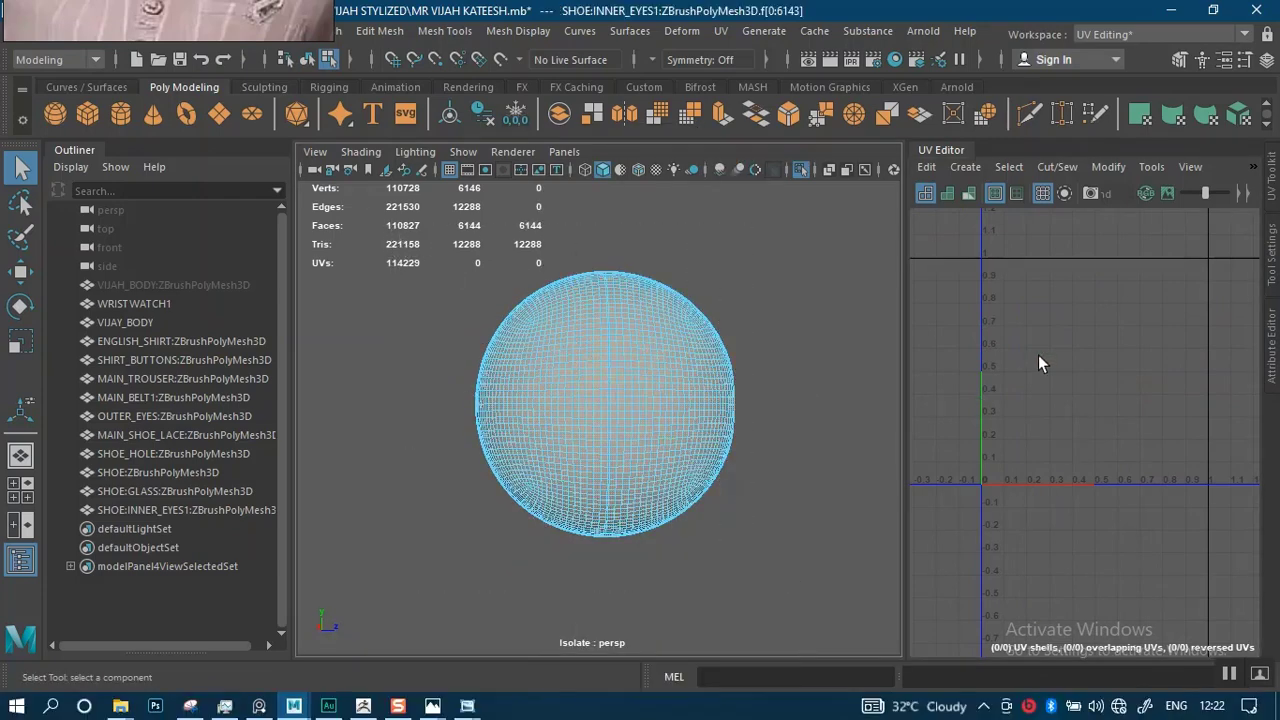
left_click(1273, 190)
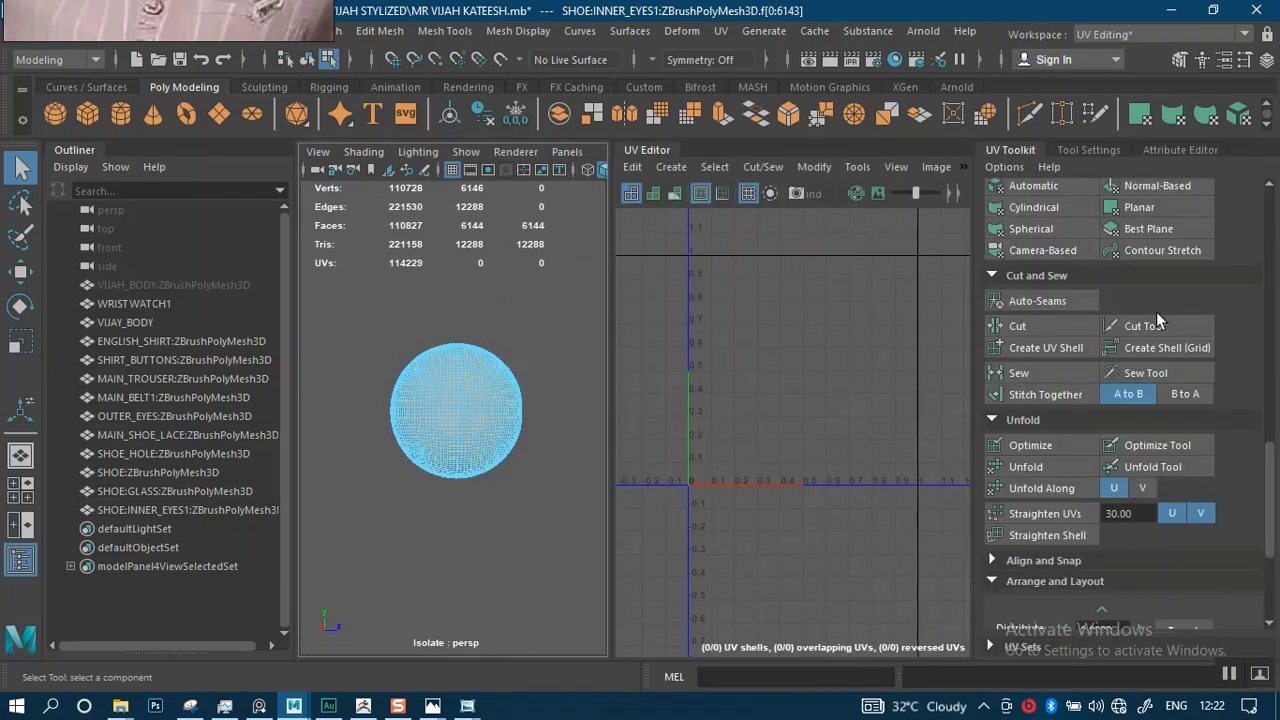
left_click(1027, 257)
Select a full vertical edge loop on the inner eyes sphere, away from the pupil, and cut the UVs along it.
scroll(428, 470, "up", 5)
right_click_drag(447, 401, 437, 397)
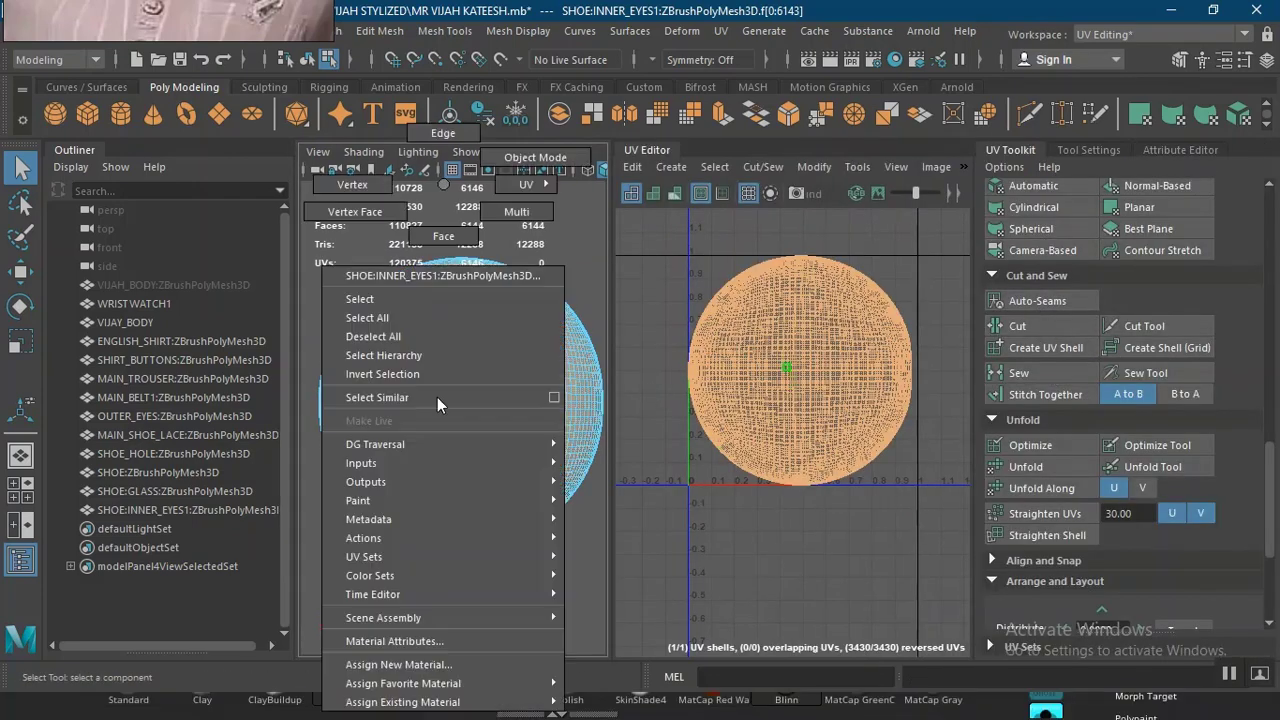
left_click(443, 133)
double_click(430, 330)
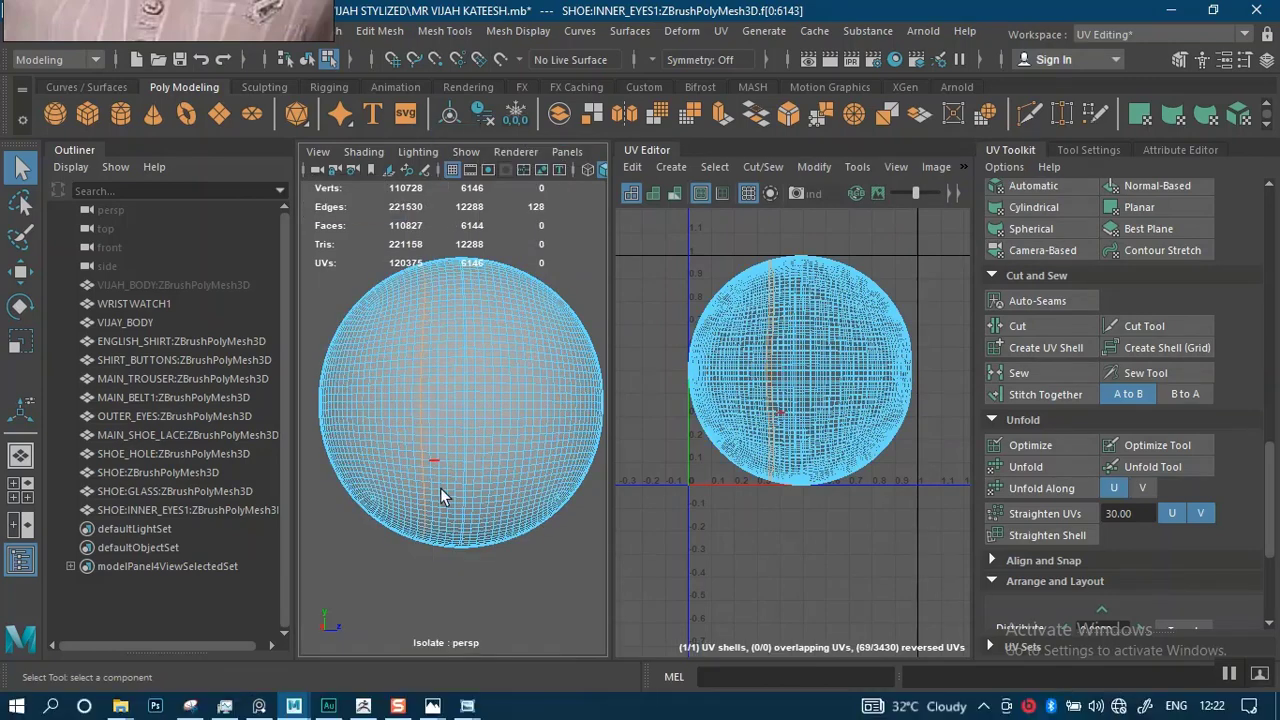
left_click_drag(451, 410, 452, 444, "alt")
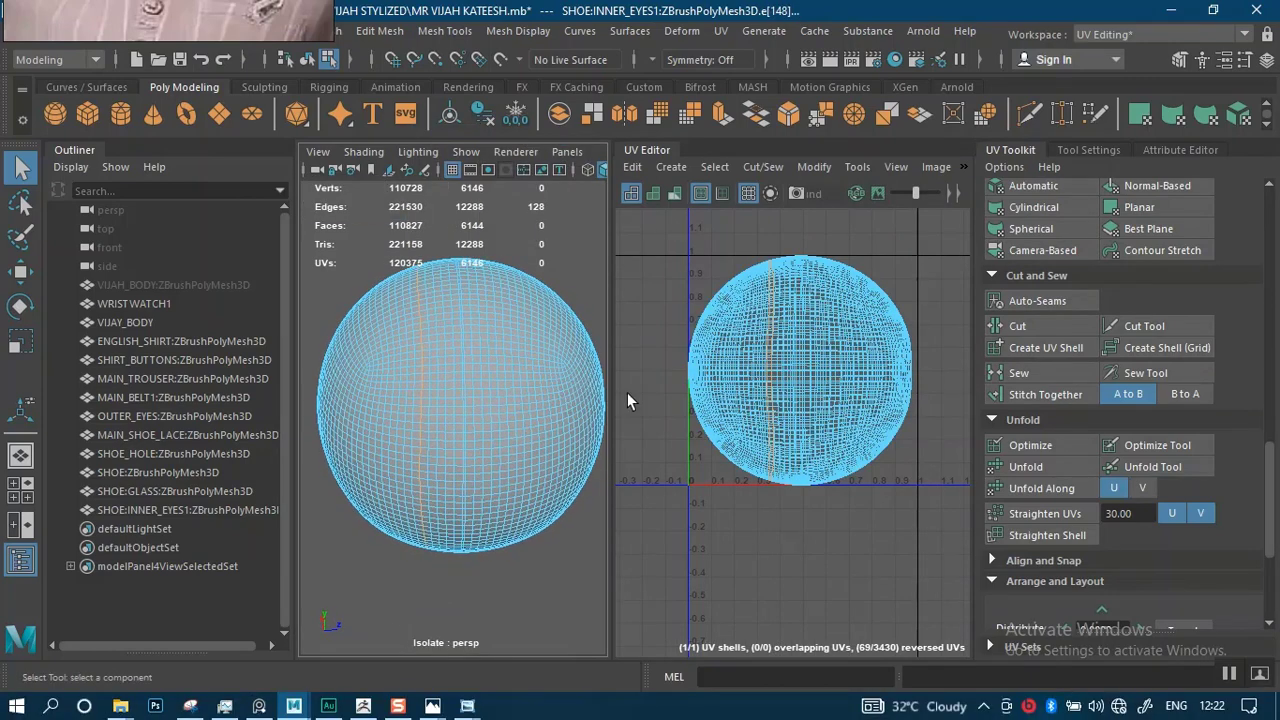
left_click(1035, 330)
Select both UV shells of the inner eyes mesh, unfold them and lay them out inside the UV tile.
right_click_drag(834, 330, 765, 303)
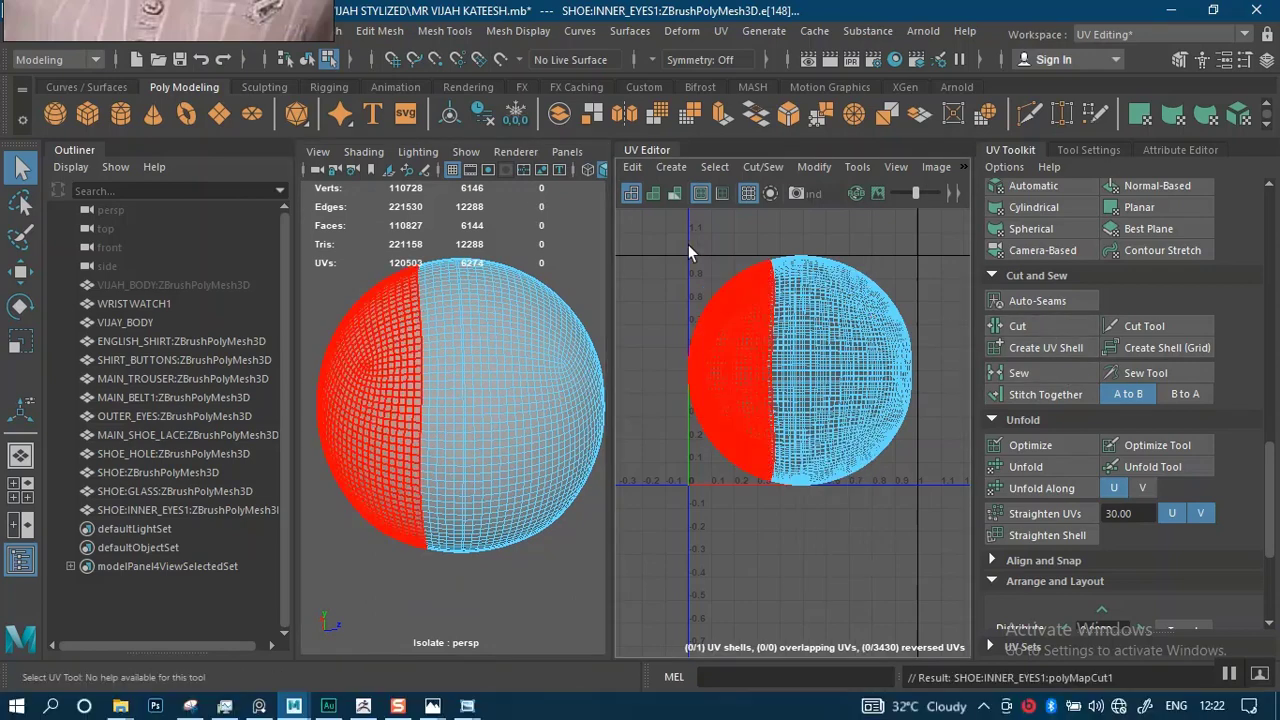
left_click_drag(692, 229, 914, 498)
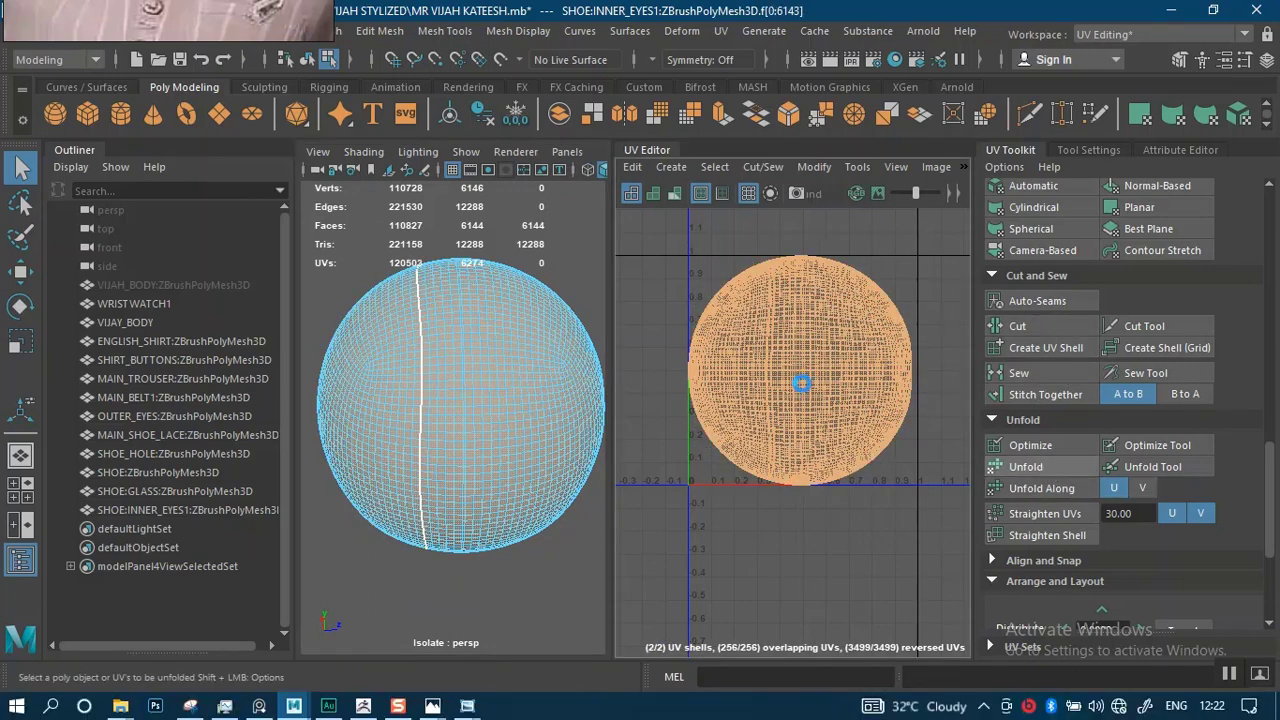
left_click(1025, 466)
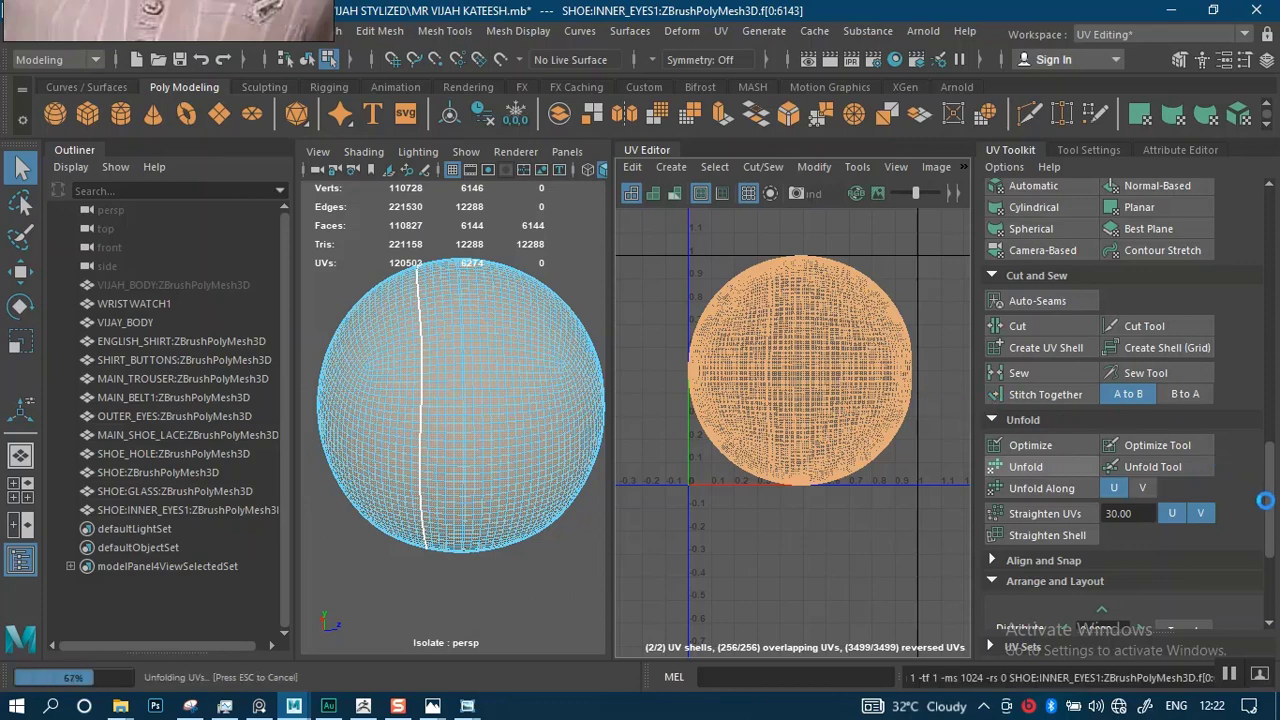
left_click_drag(1269, 502, 1267, 598)
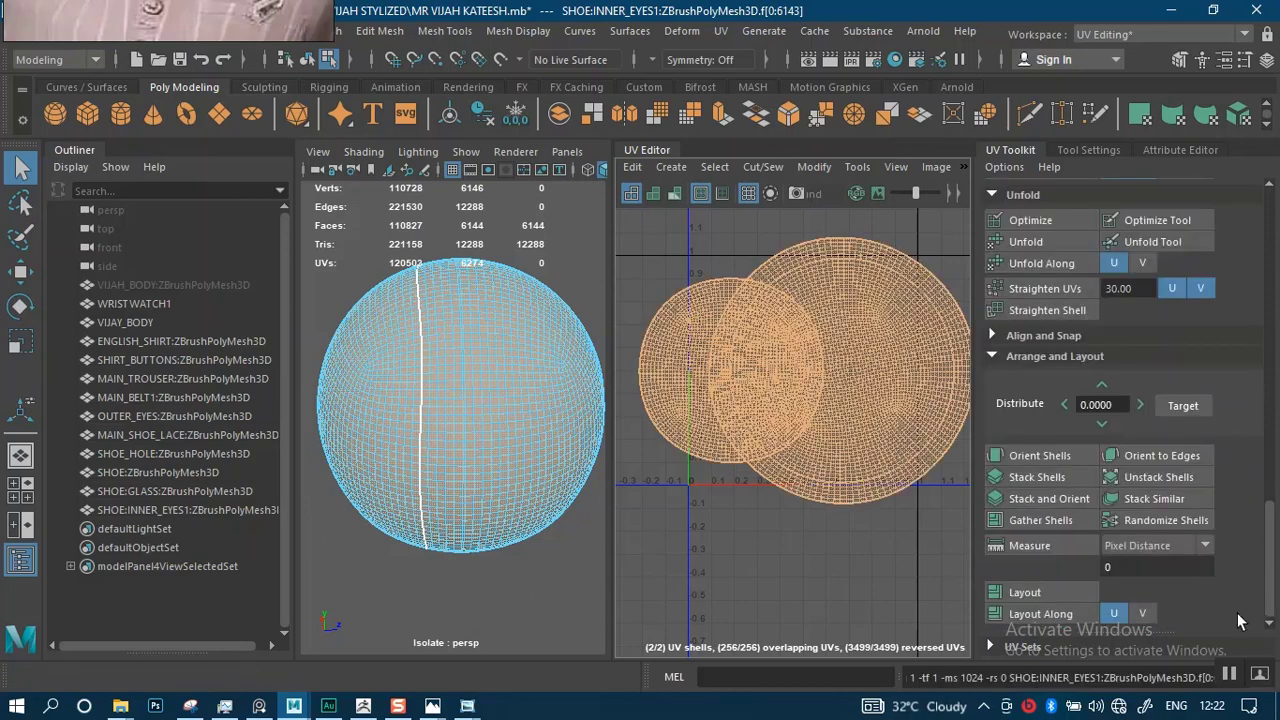
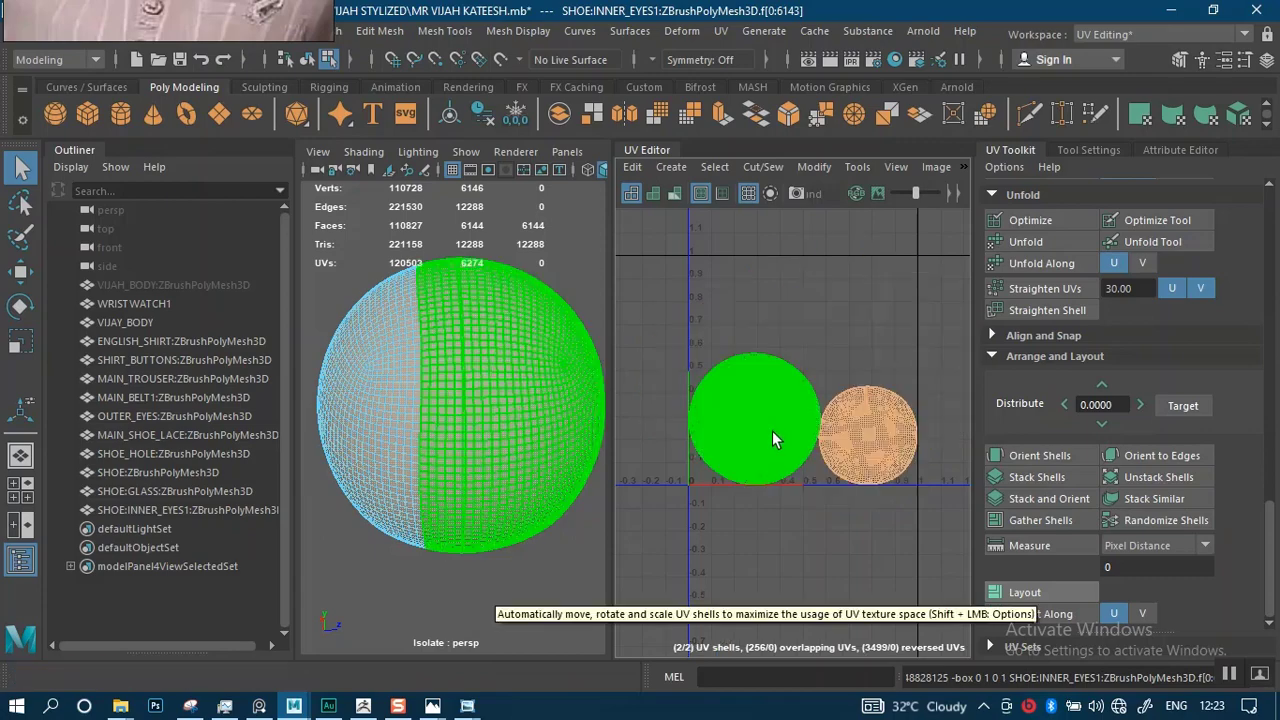
left_click(822, 308)
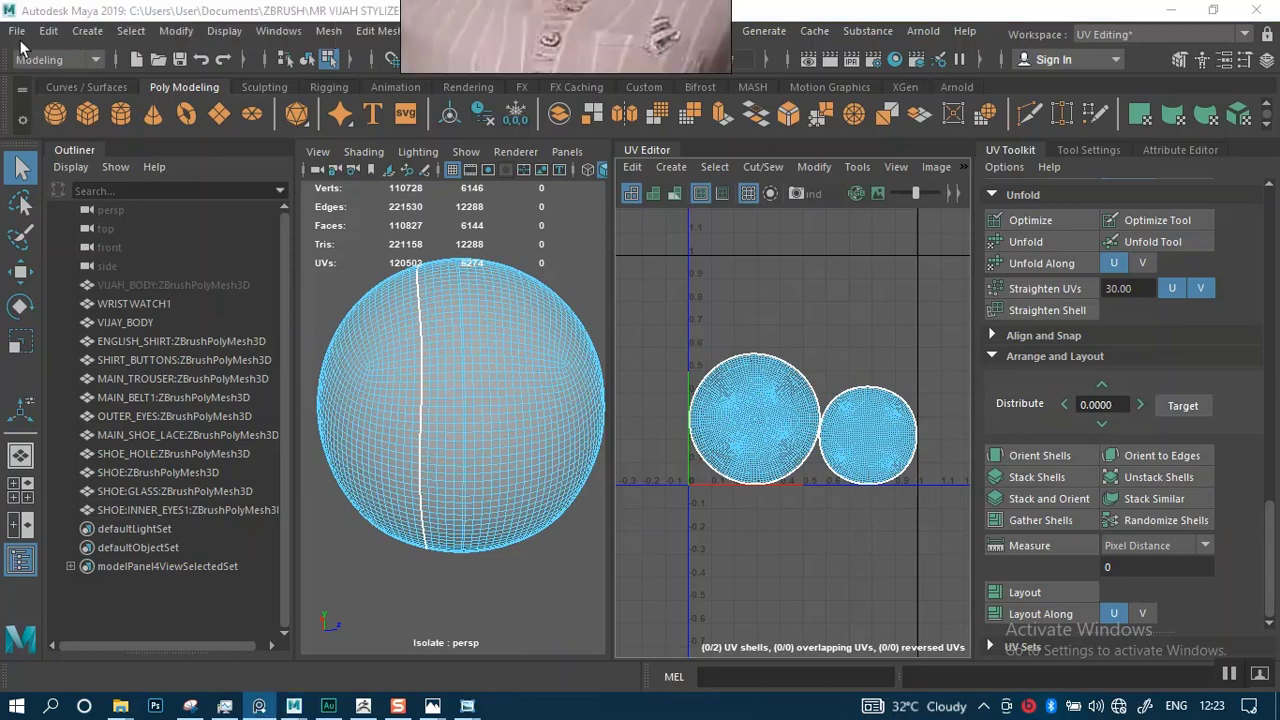
Scale down the smaller back-of-eye UV shell and move it into the upper-right corner of the UV tile.
left_click(17, 31)
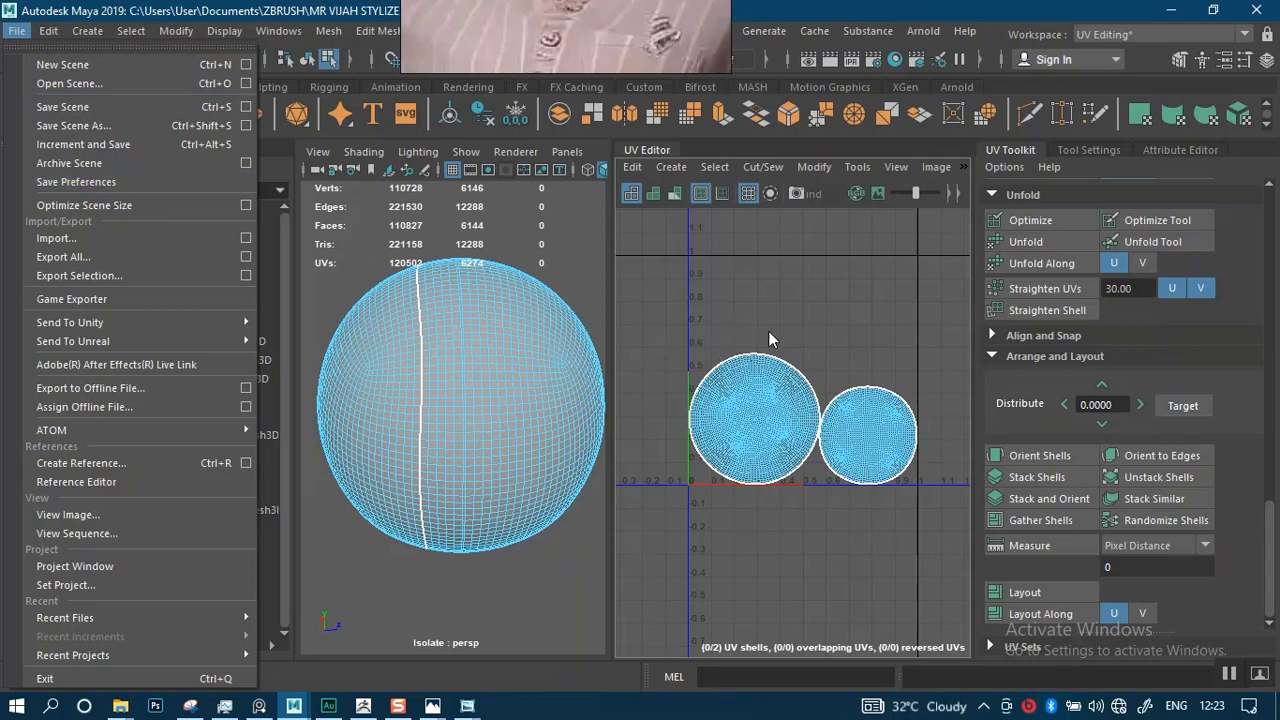
left_click(868, 354)
right_click_drag(853, 428, 886, 468, "alt")
left_click(878, 452)
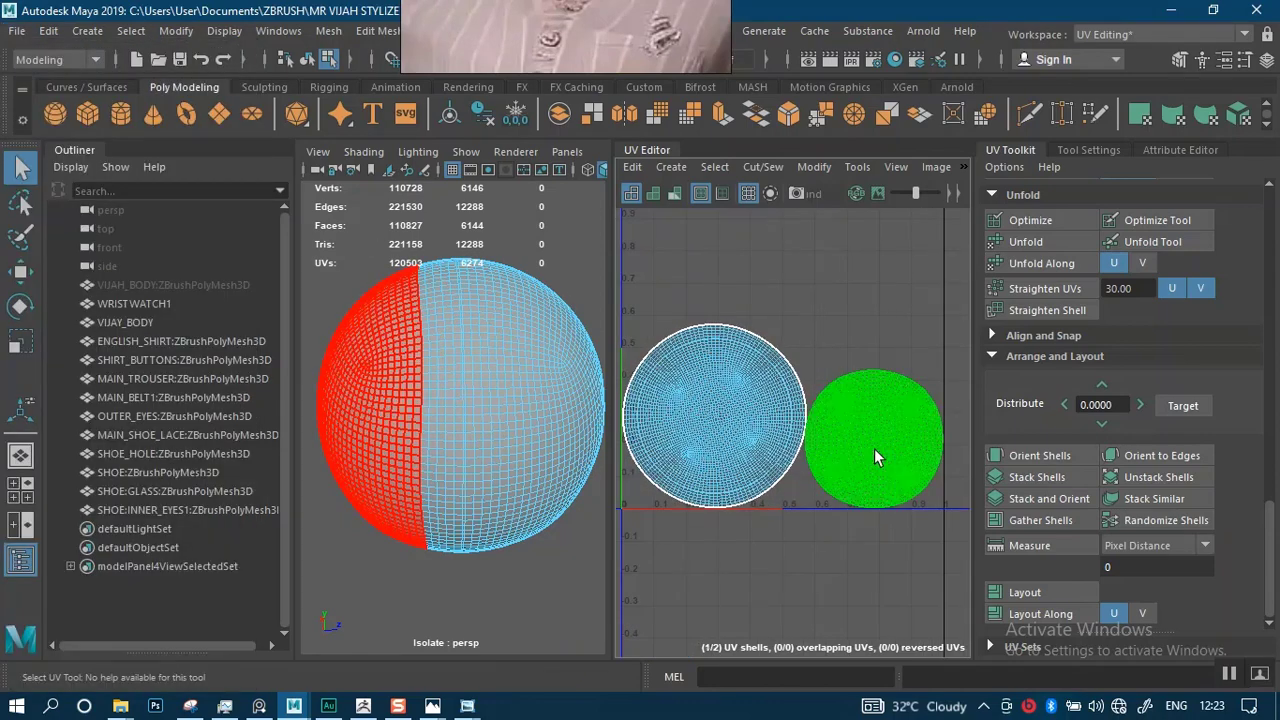
key("r")
left_click_drag(877, 446, 873, 265)
key("w")
right_click_drag(851, 346, 855, 311, "alt")
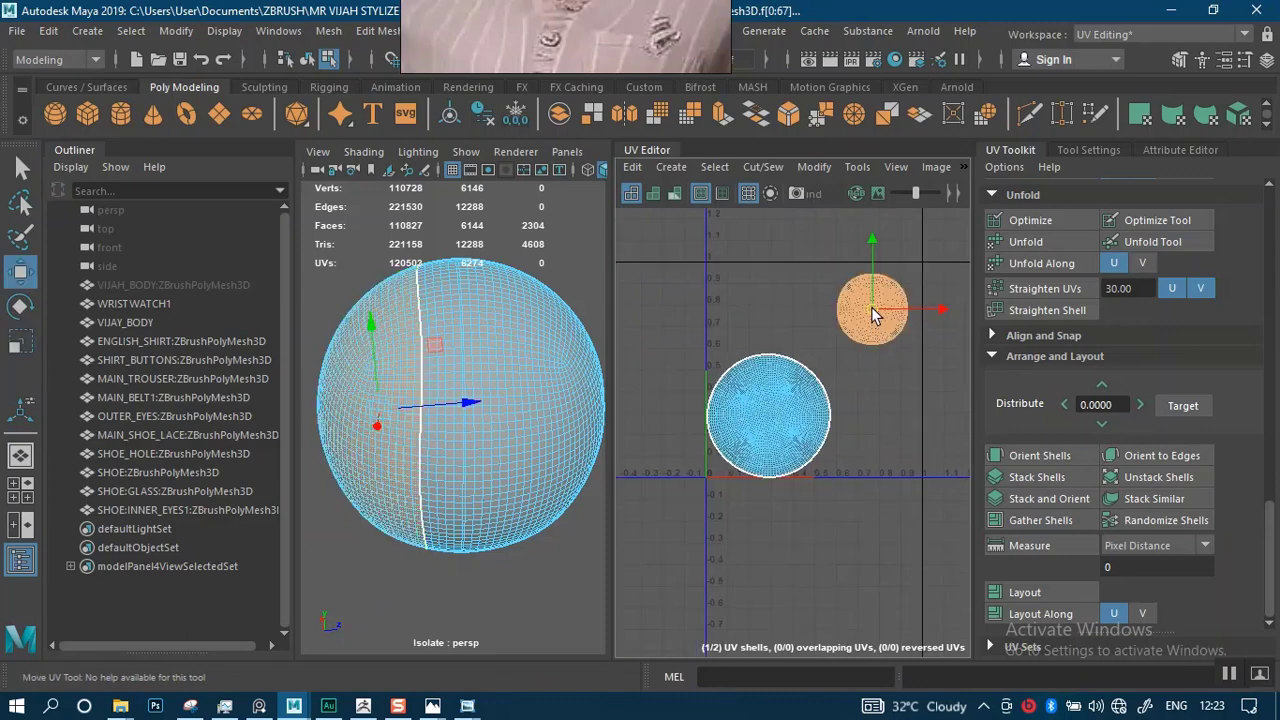
left_click_drag(873, 309, 876, 298)
Scale up the larger front-of-eye UV shell and reposition it to fill the tile beside the smaller shell without overlapping.
left_click(772, 428)
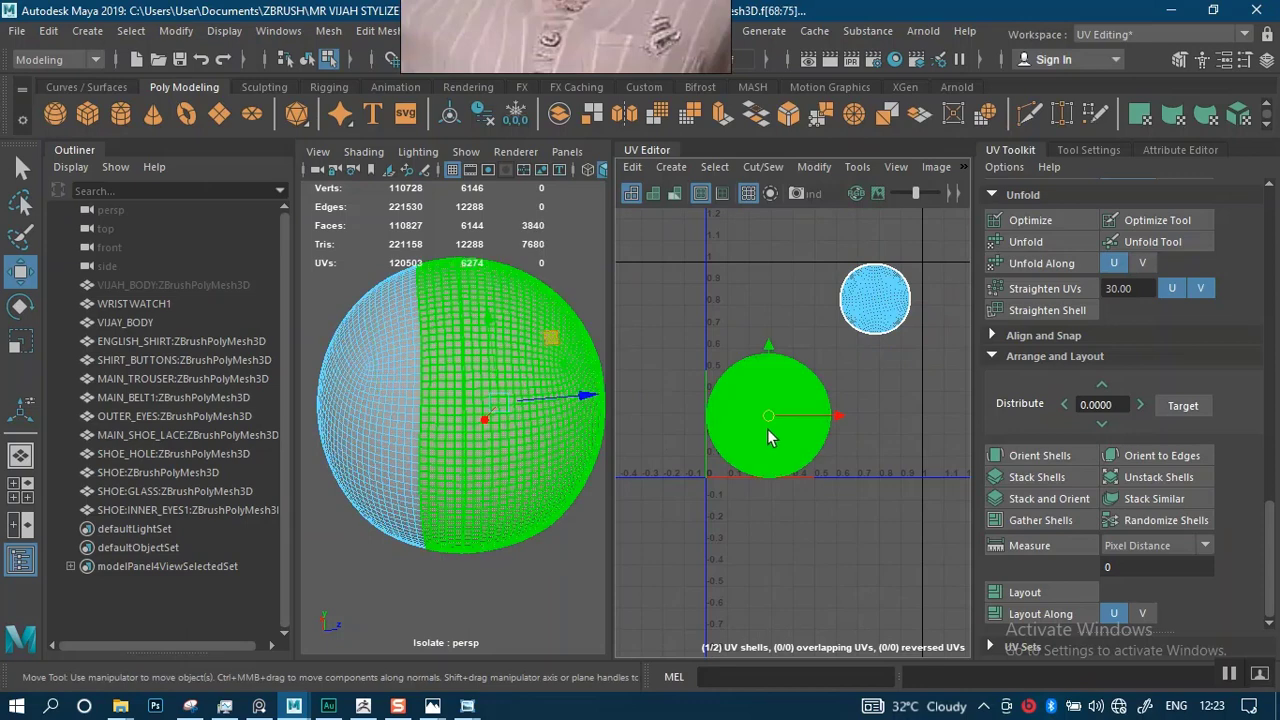
key("r")
left_click_drag(767, 422, 810, 396)
key("w")
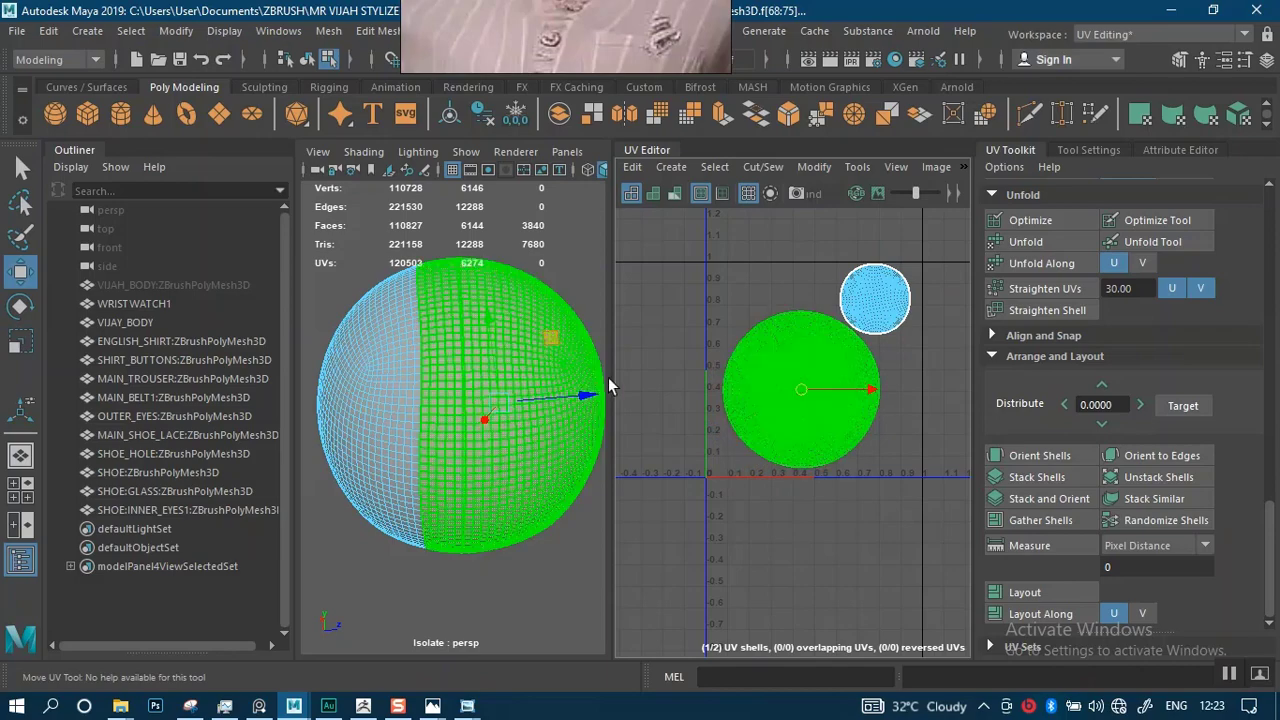
scroll(784, 292, "up", 3)
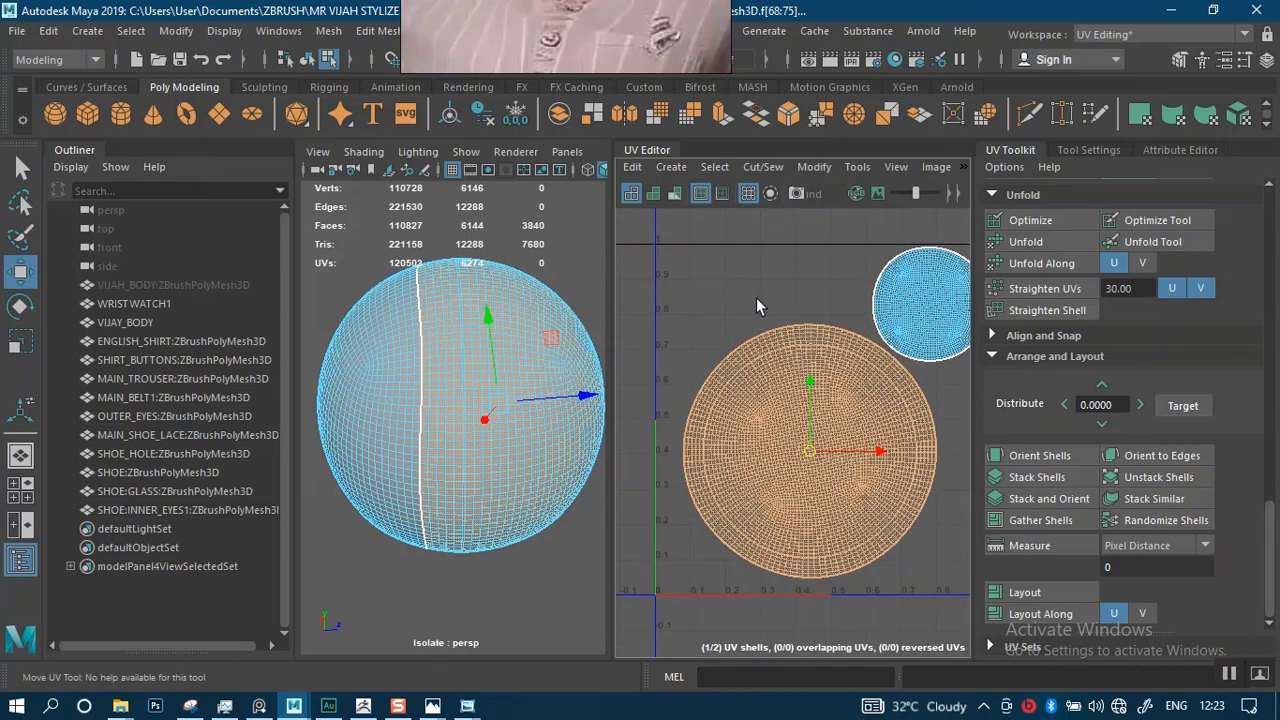
scroll(758, 302, "up", 2)
middle_click_drag(774, 336, 742, 346, "alt")
scroll(742, 346, "down", 2)
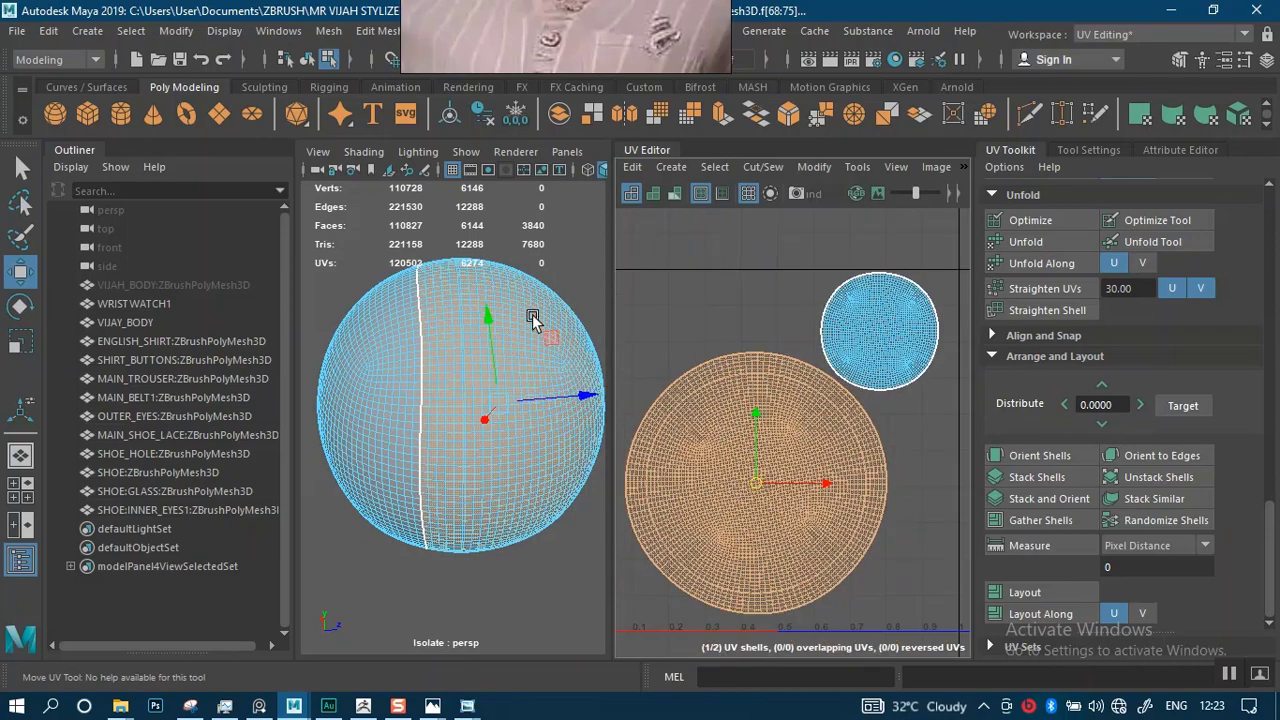
Return the inner eyes mesh to object mode, deselect it and save the scene.
left_click_drag(480, 403, 495, 335, "alt")
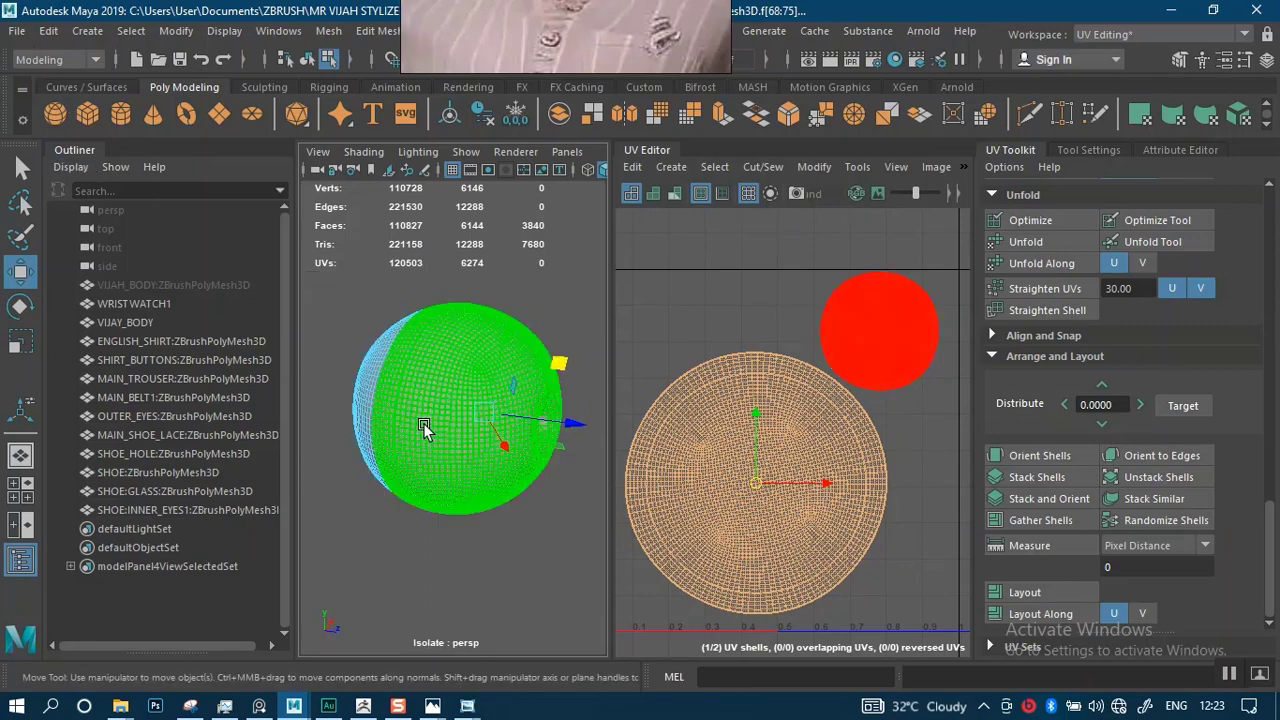
right_click_drag(540, 195, 618, 158)
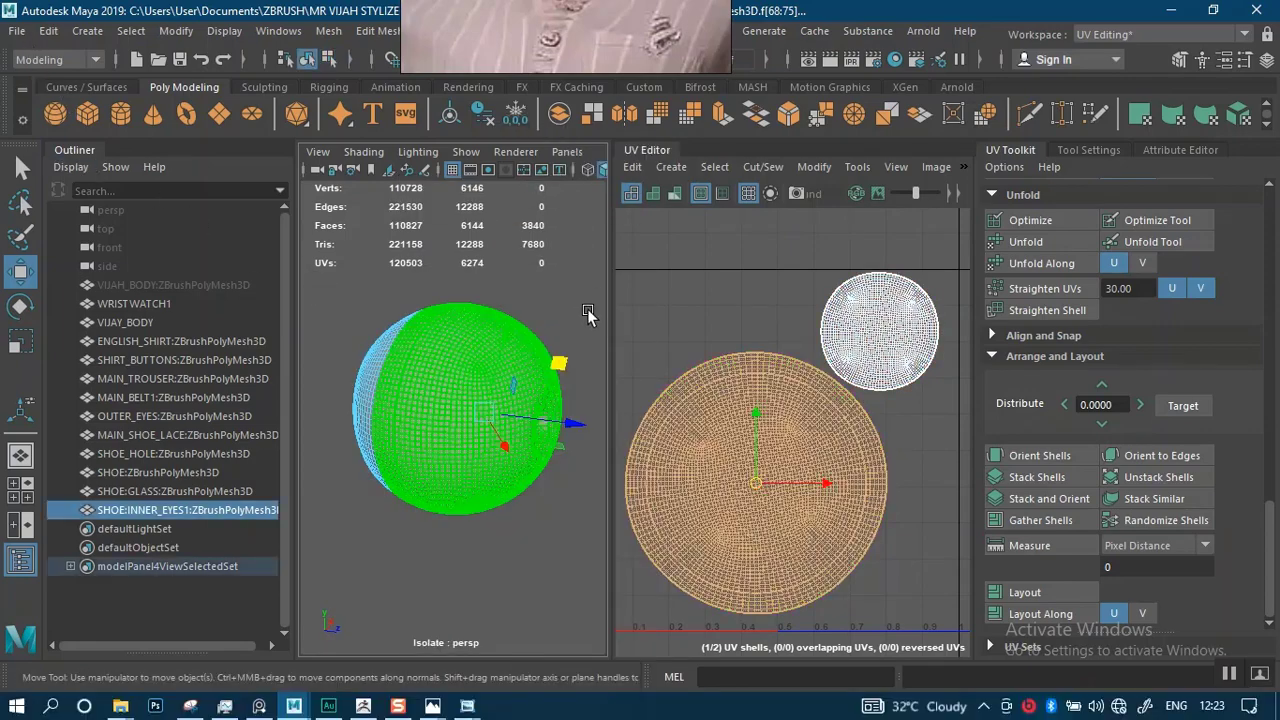
left_click(580, 320)
key("ctrl+s")
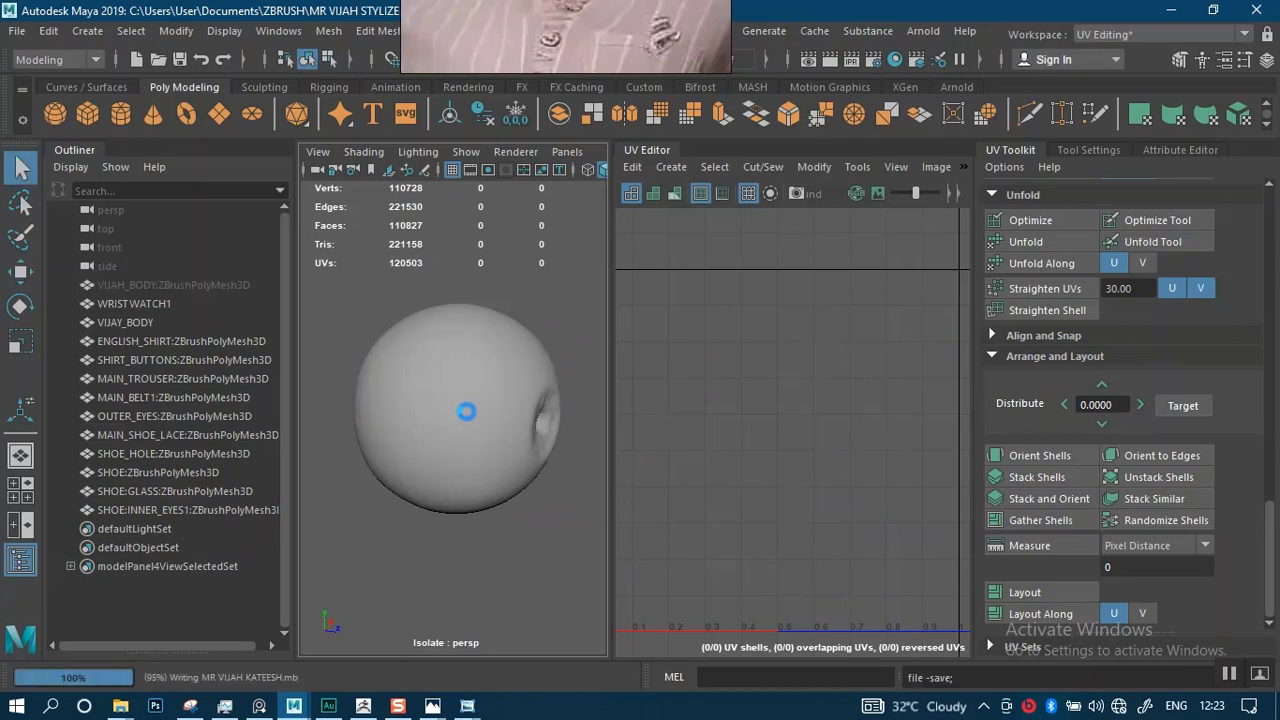
Export only the inner eyes mesh as OBJ to the ZEXPORT folder, replacing the existing INNER EYES.OBJ.
left_click(464, 414)
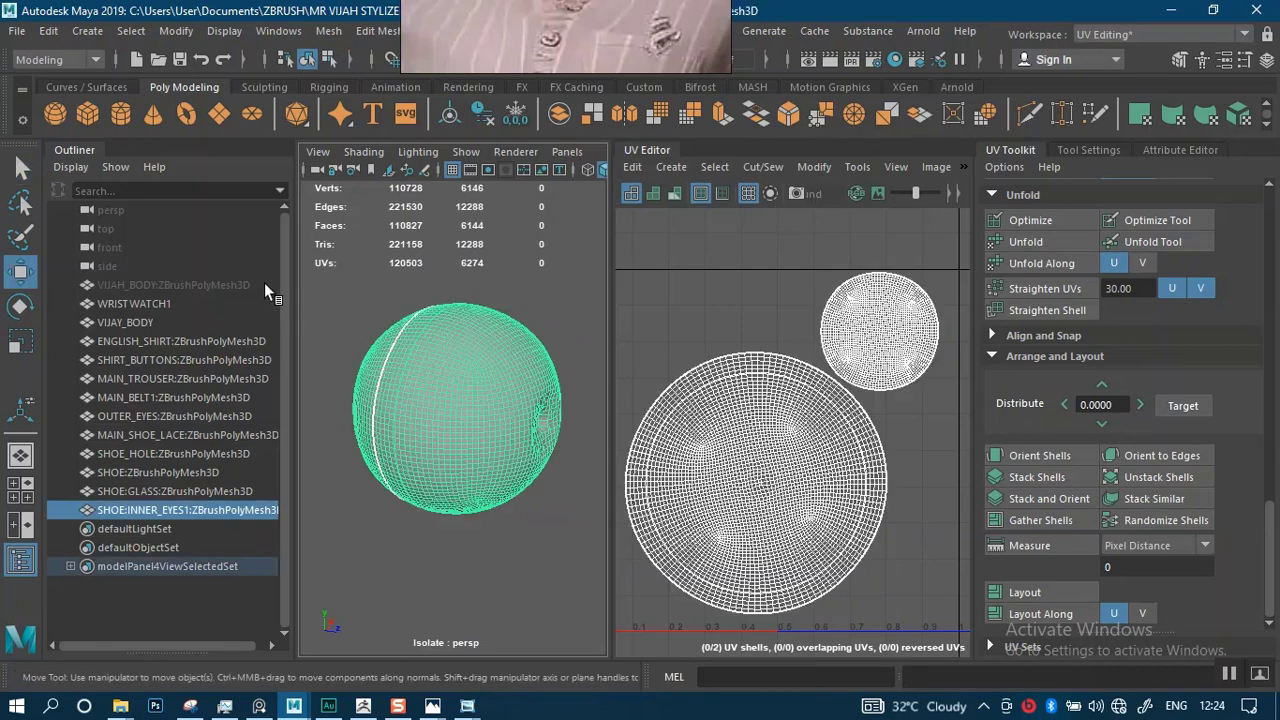
left_click(17, 31)
left_click(64, 272)
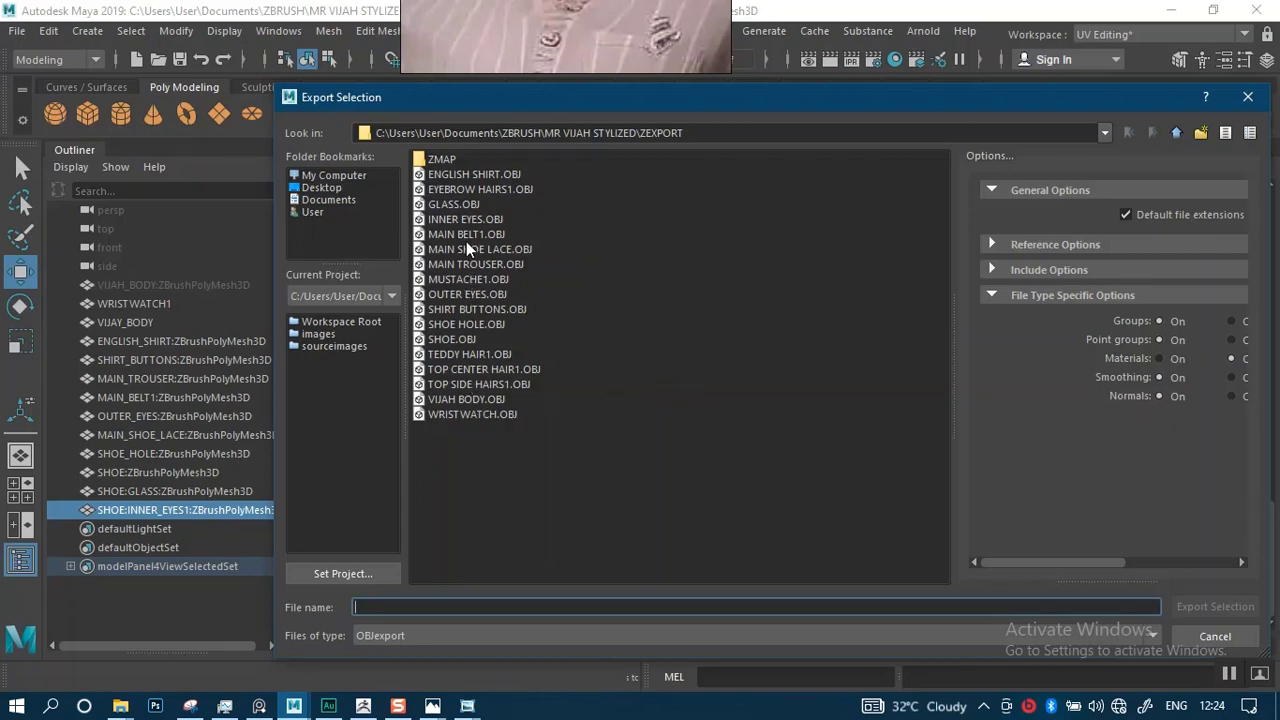
left_click(459, 222)
left_click(1214, 606)
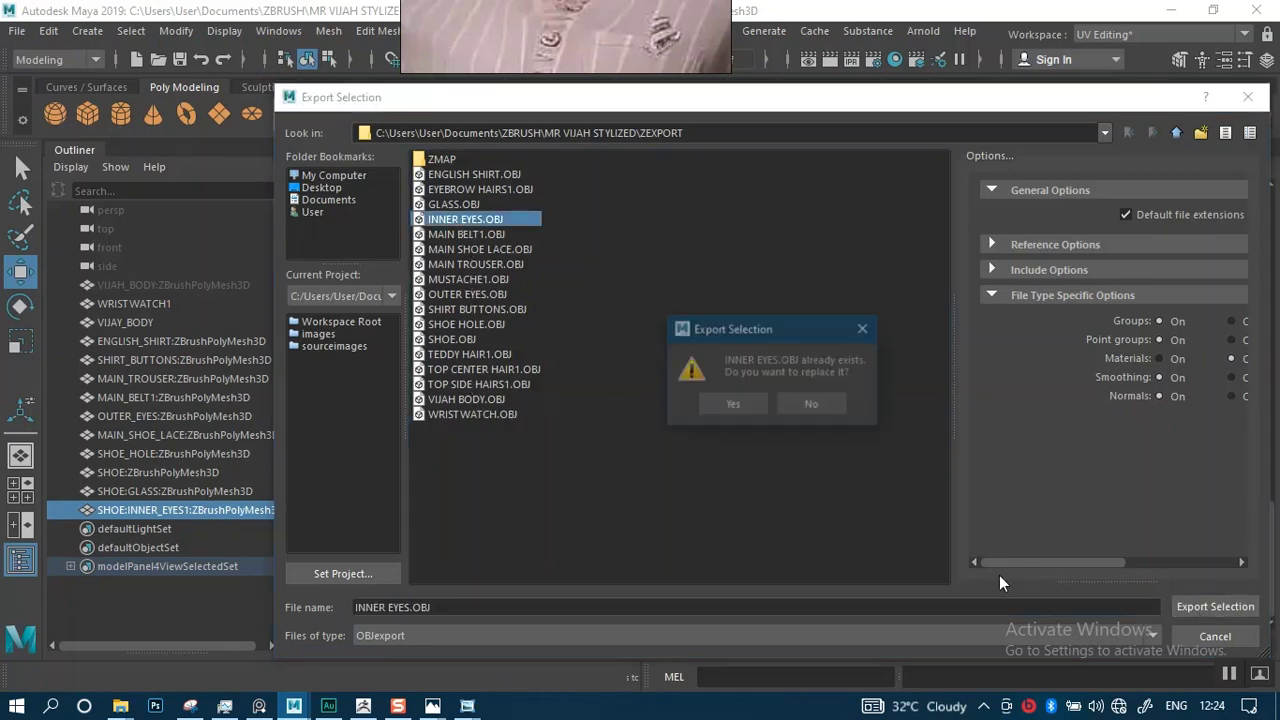
left_click(731, 401)
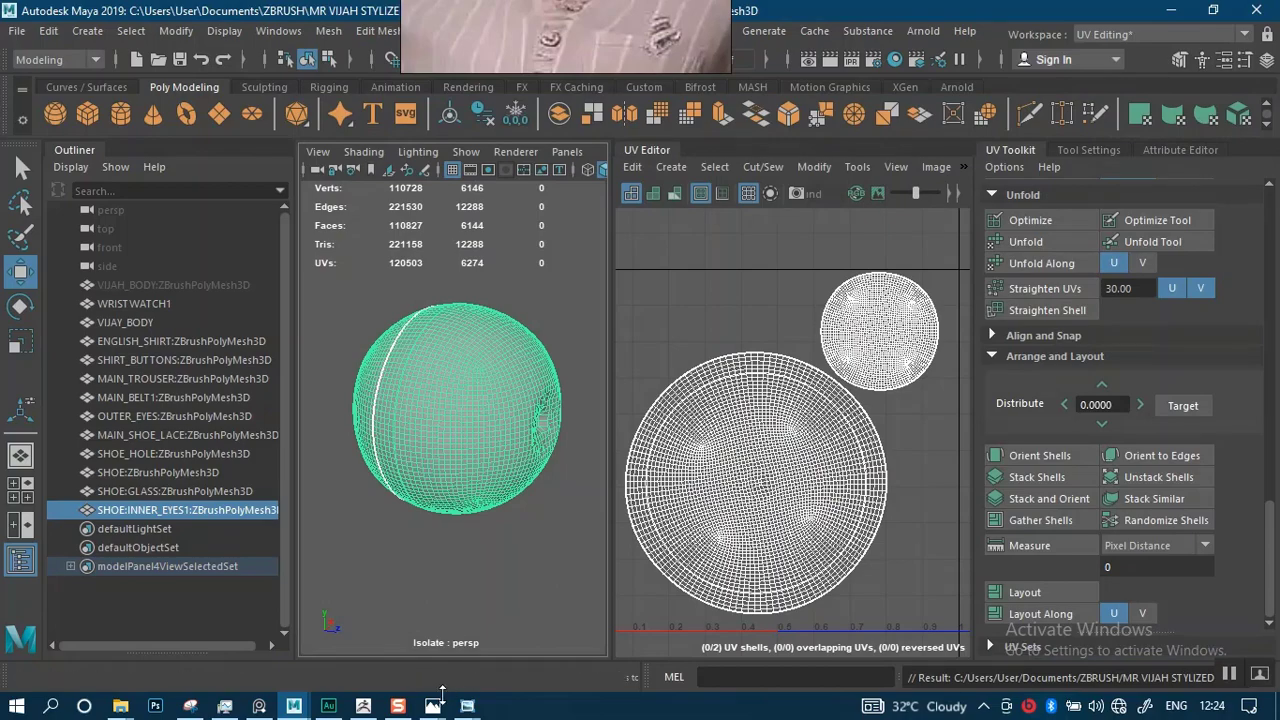
Switch to ZBrush and import INNER EYES.OBJ onto the INNER EYES subtool to update its UVs.
left_click(364, 708)
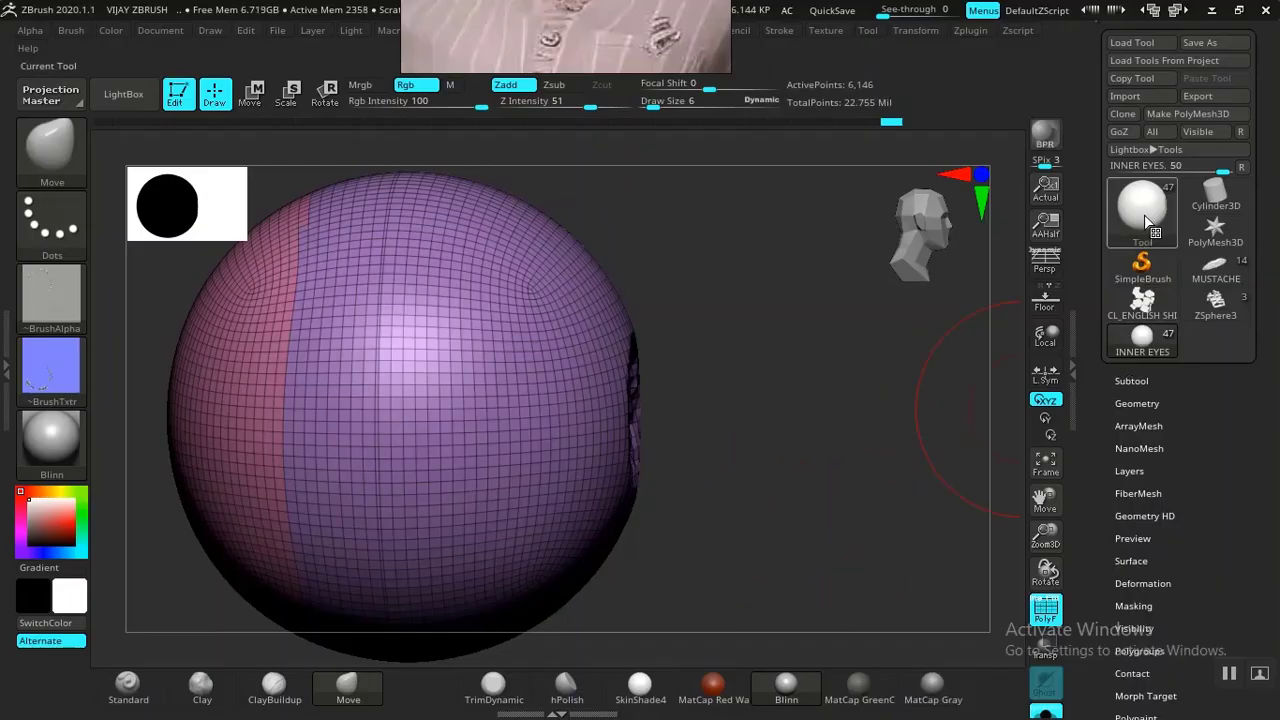
left_click(1149, 95)
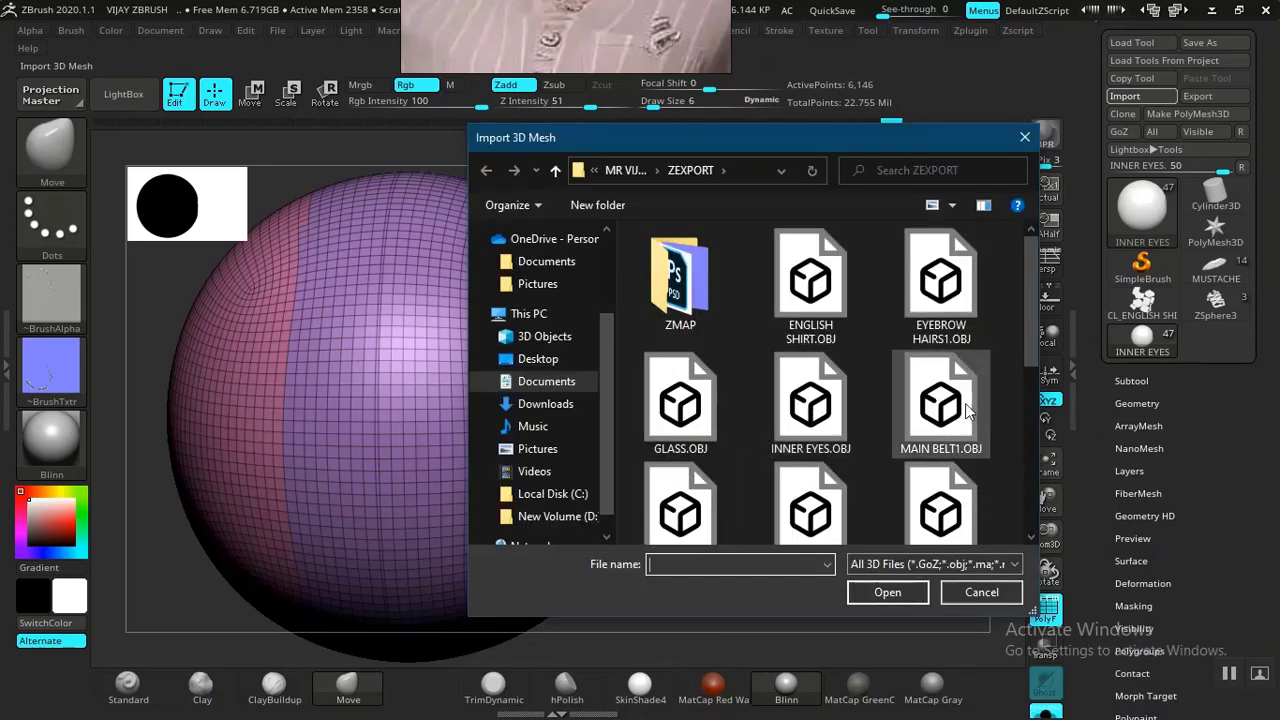
double_click(810, 400)
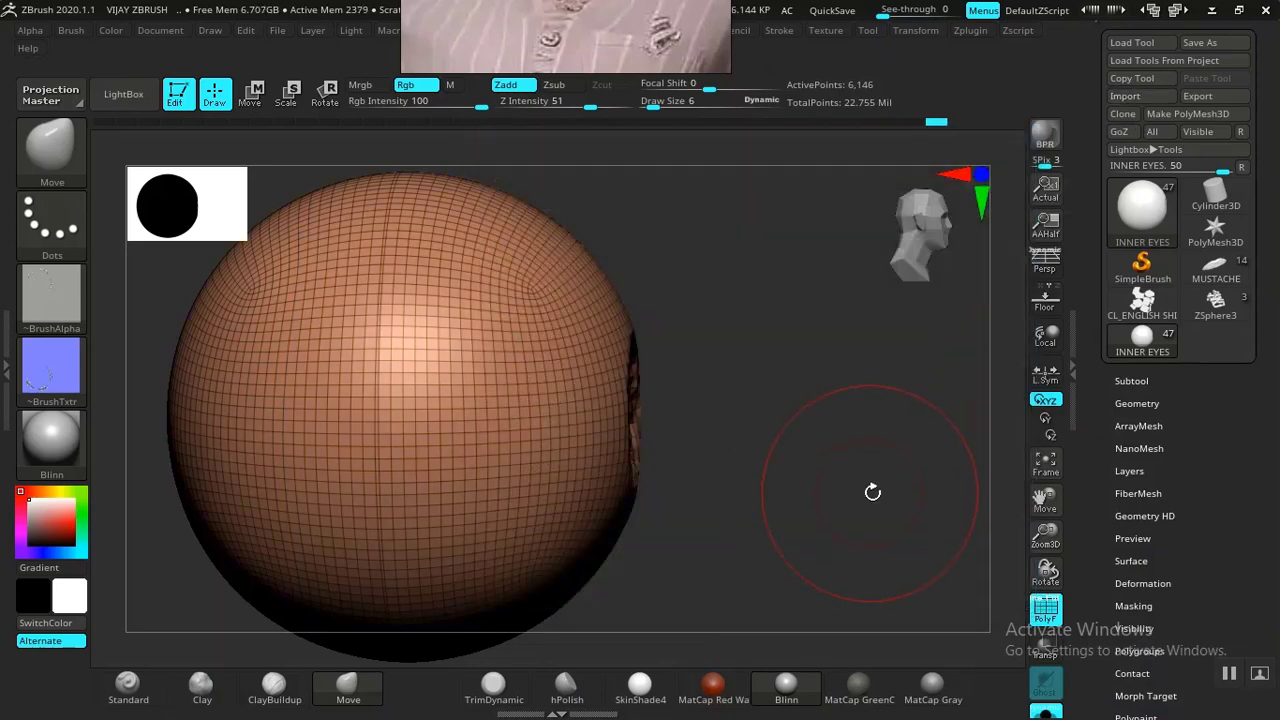
left_click_drag(903, 537, 968, 521)
Regroup the inner eyes polygroups by UV shell with Auto Groups With UV.
left_click_drag(1103, 564, 1109, 400)
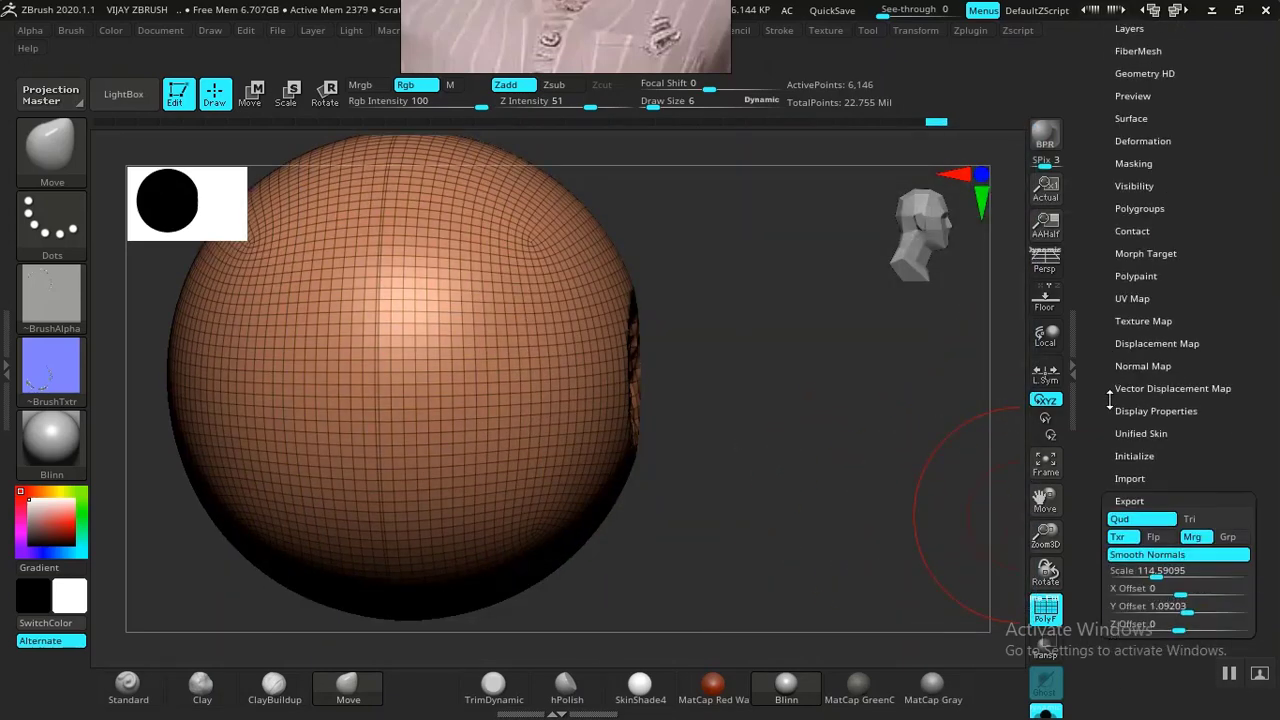
left_click(1140, 209)
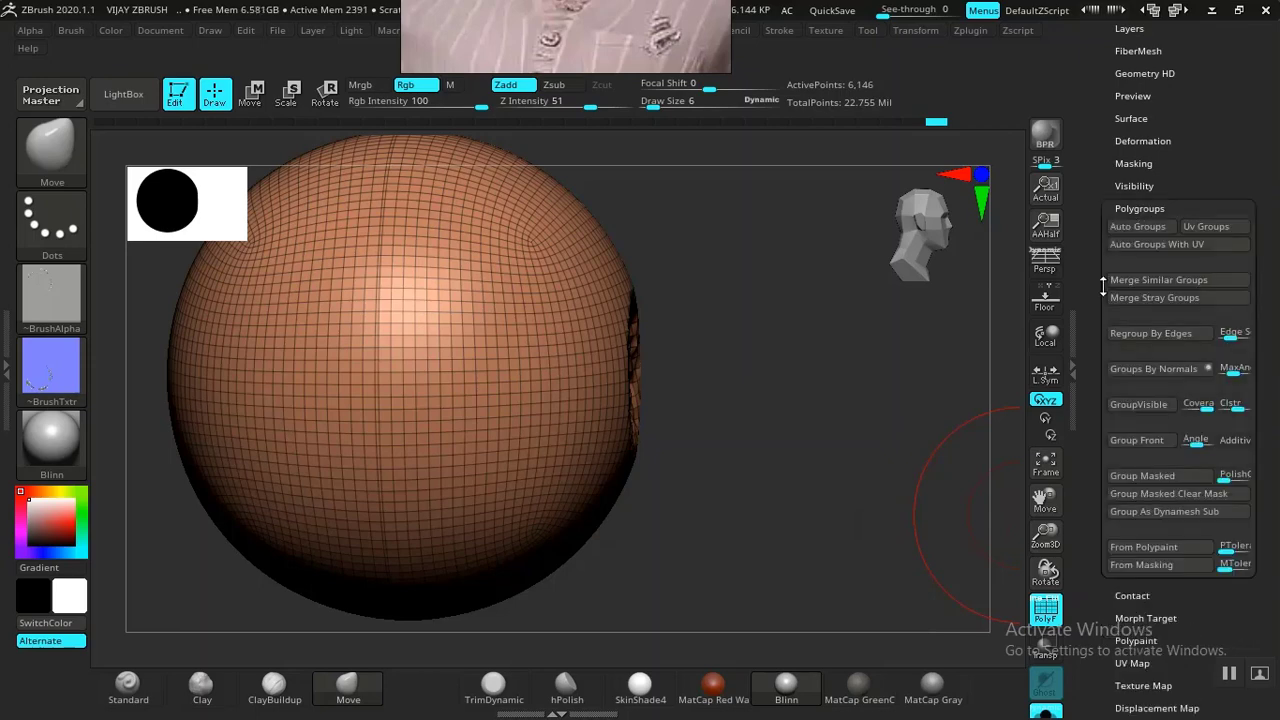
left_click(1157, 245)
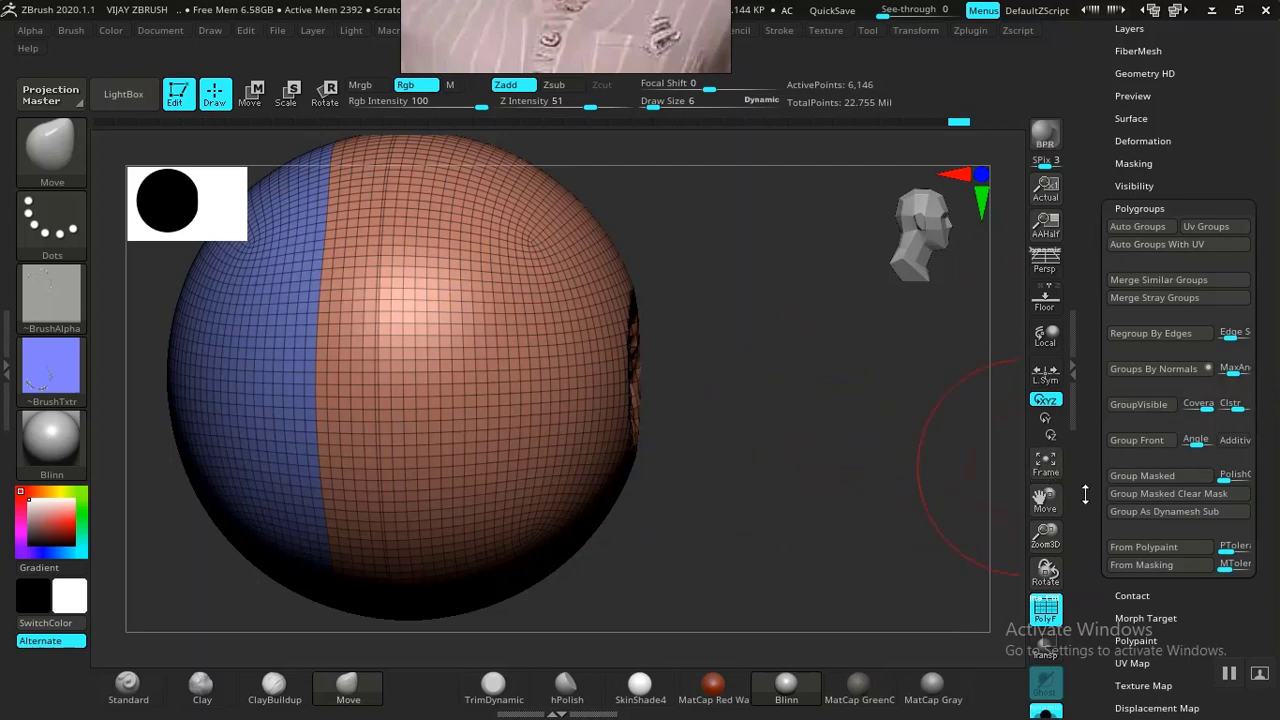
left_click_drag(1090, 500, 1115, 657)
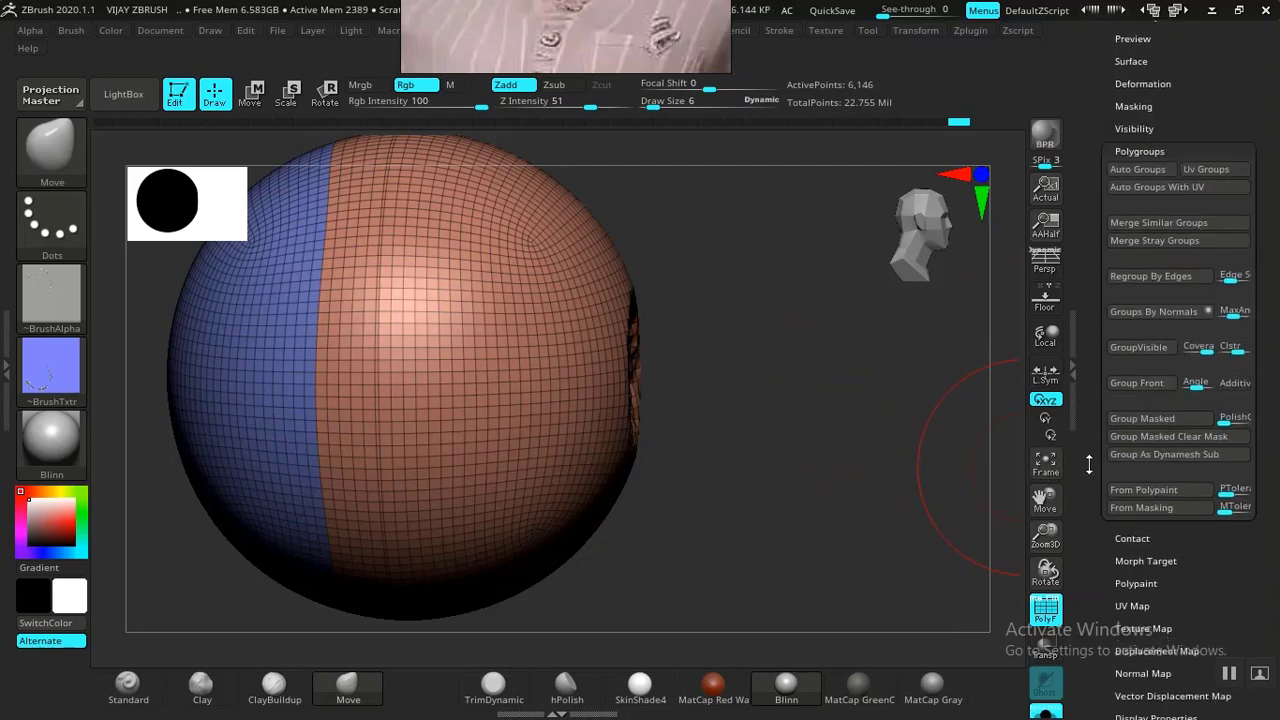
left_click(1144, 152)
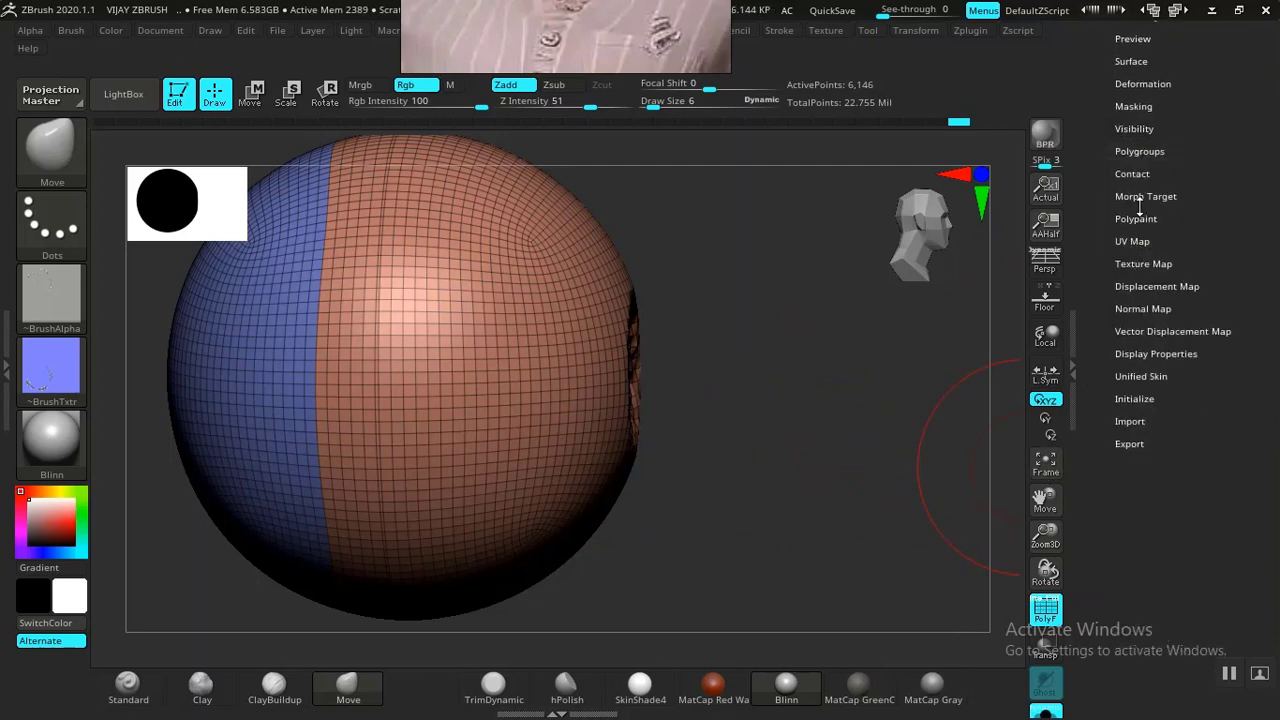
Create a new tangent normal map for the inner eyes and preview the generated map.
left_click(1140, 309)
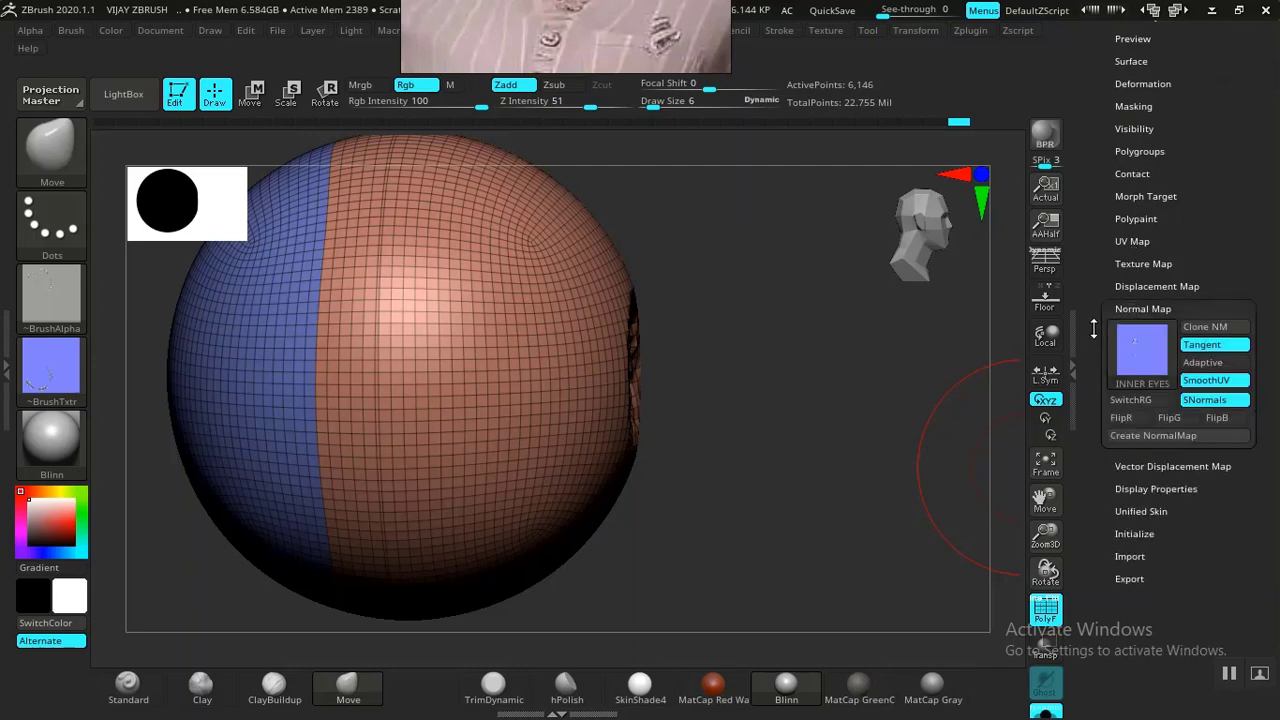
left_click(1133, 241)
left_click(1133, 241)
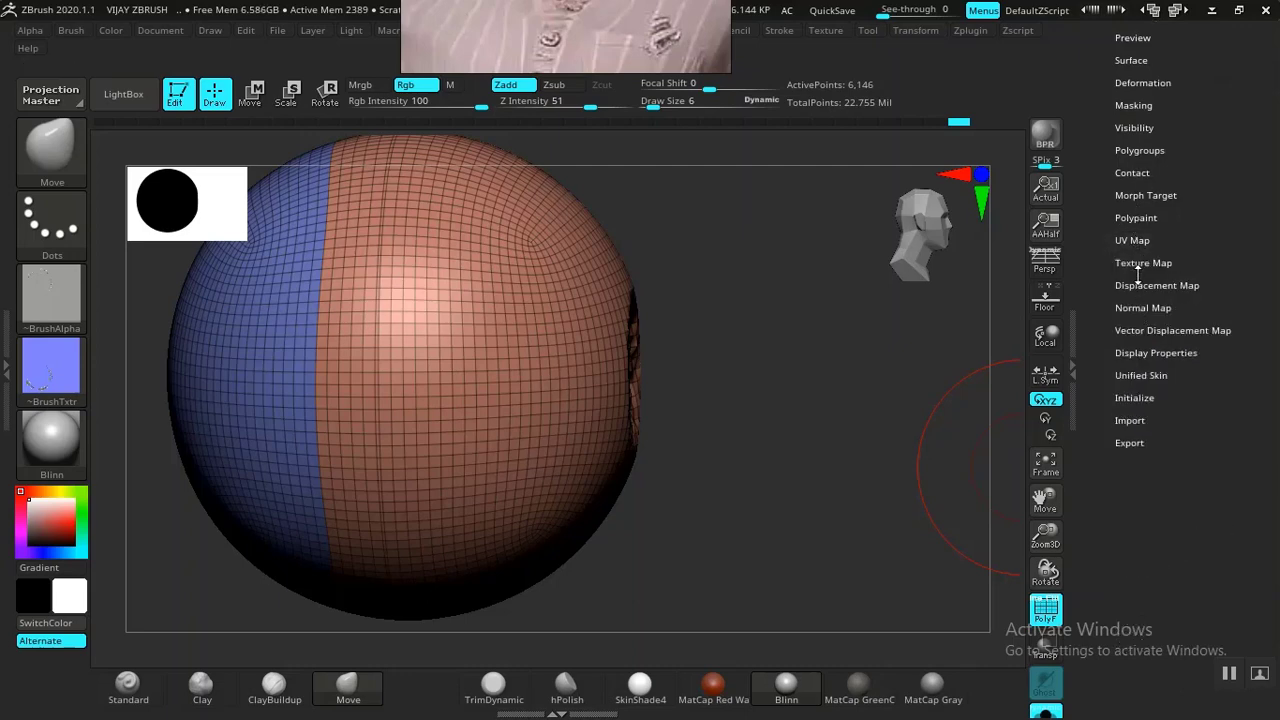
left_click(1140, 308)
left_click(1167, 435)
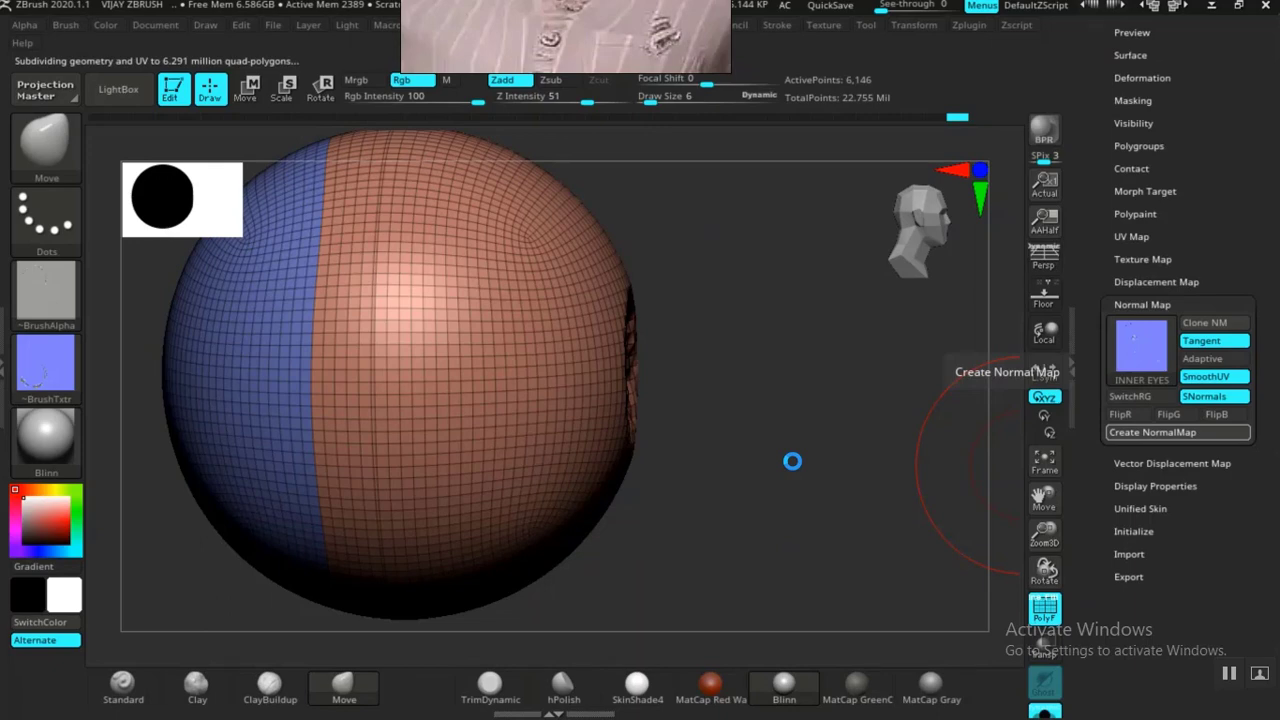
mouse_move(1137, 356)
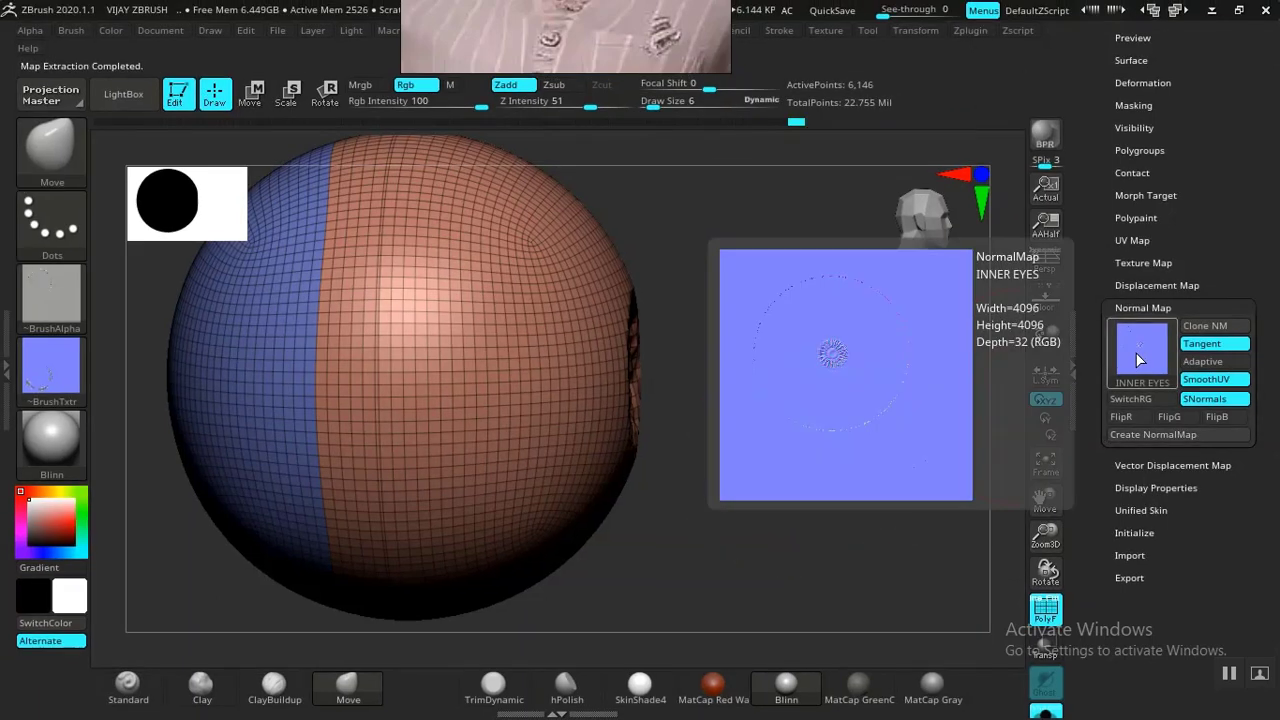
Clone the inner eyes normal map into the texture palette and flip the cloned texture vertically.
left_click(1205, 326)
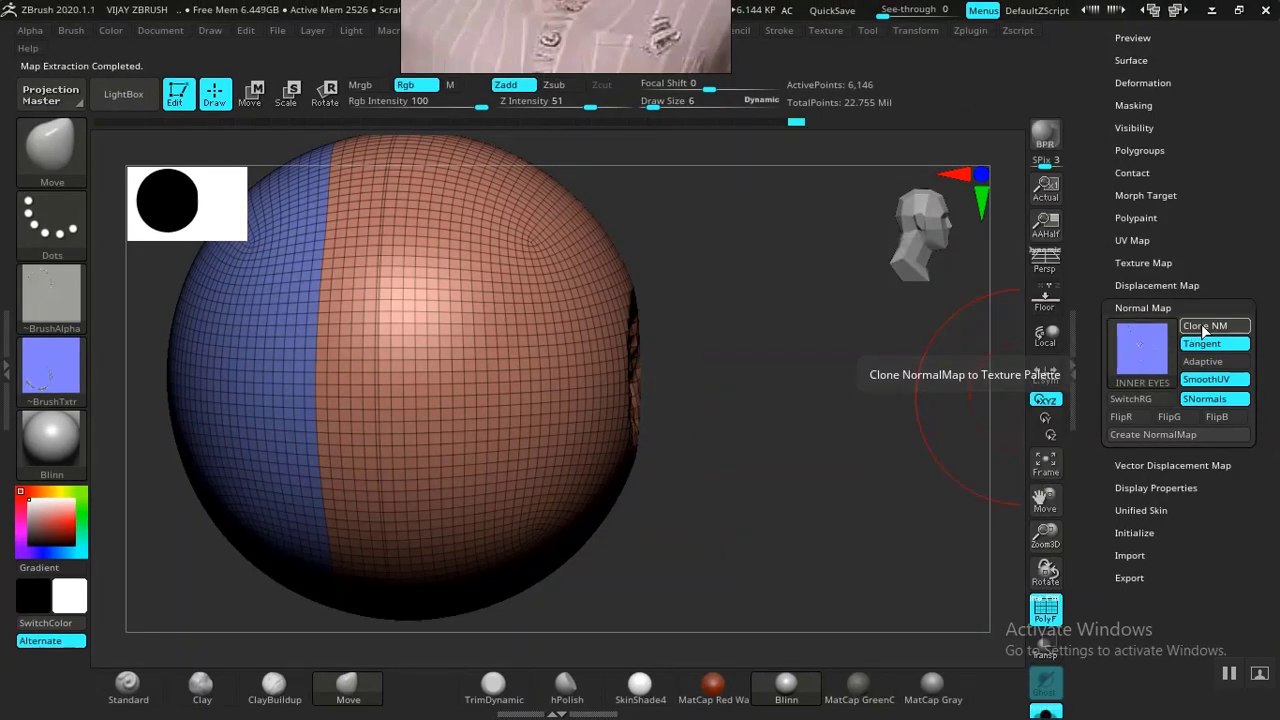
left_click(830, 30)
left_click_drag(824, 520, 852, 444)
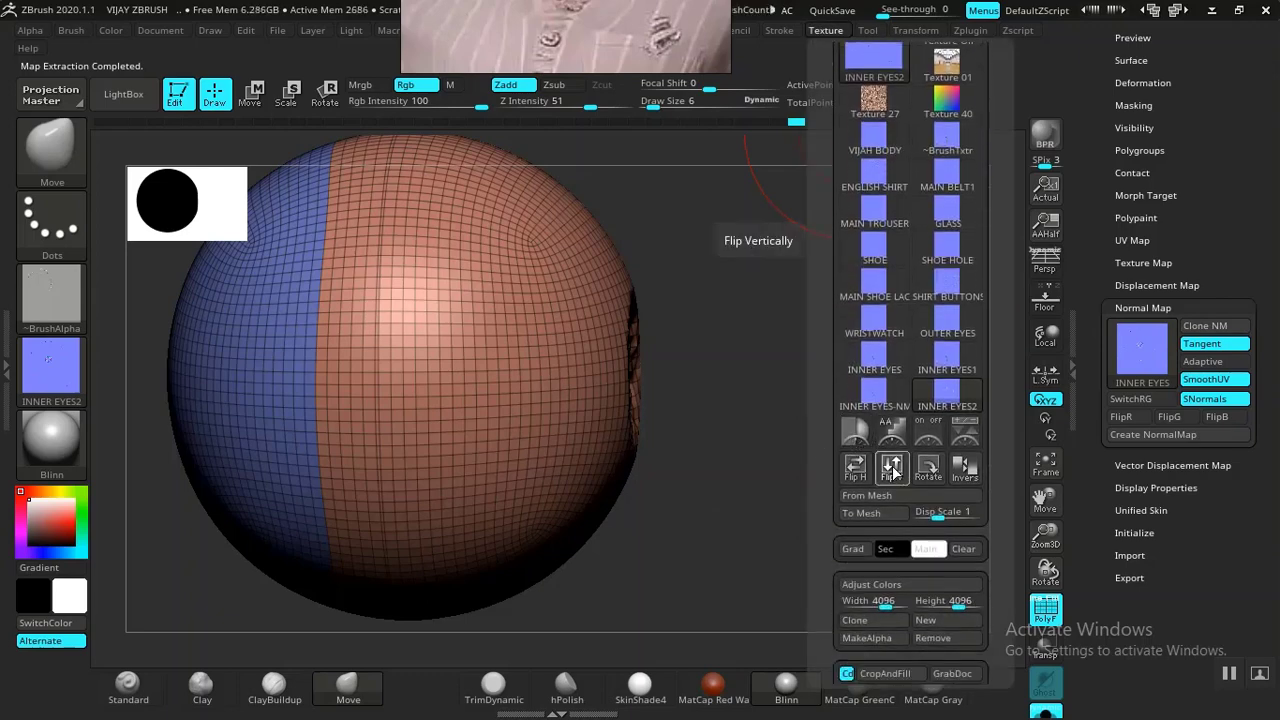
Export the flipped normal map as INNER EYES2.png in PNG format to the ZMAP folder inside ZEXPORT.
left_click_drag(820, 320, 816, 418)
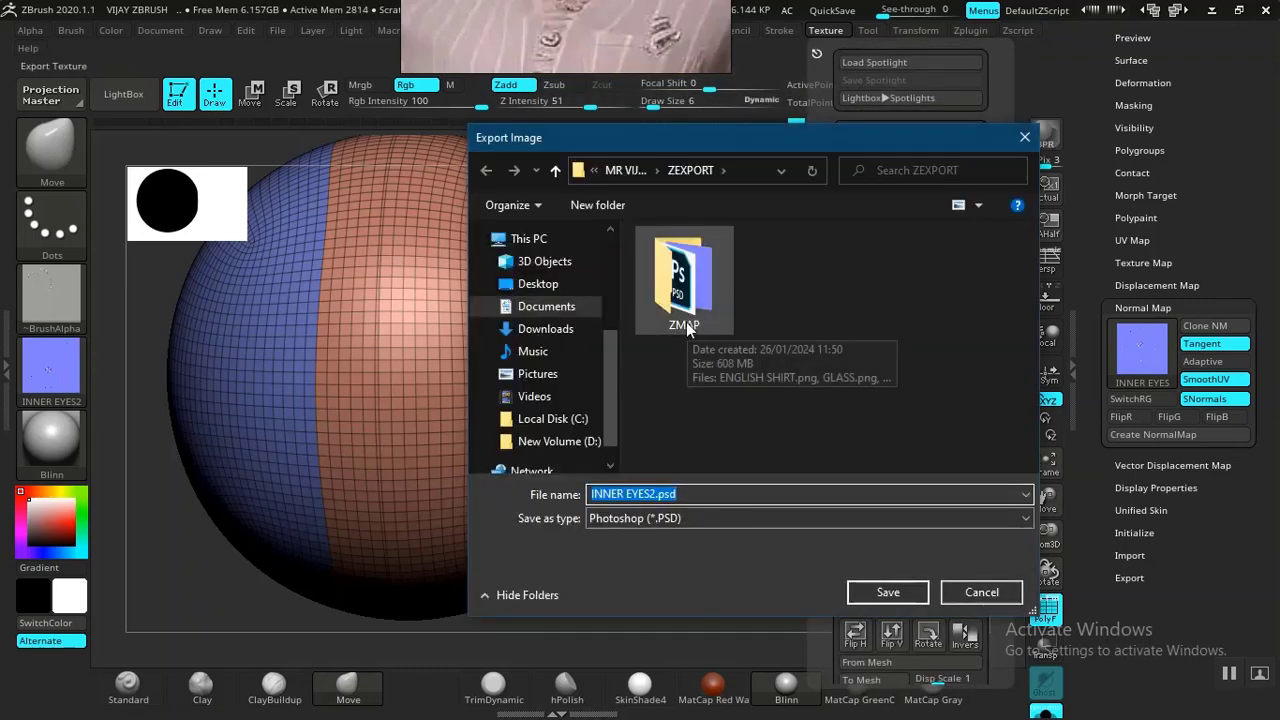
double_click(690, 300)
left_click(687, 518)
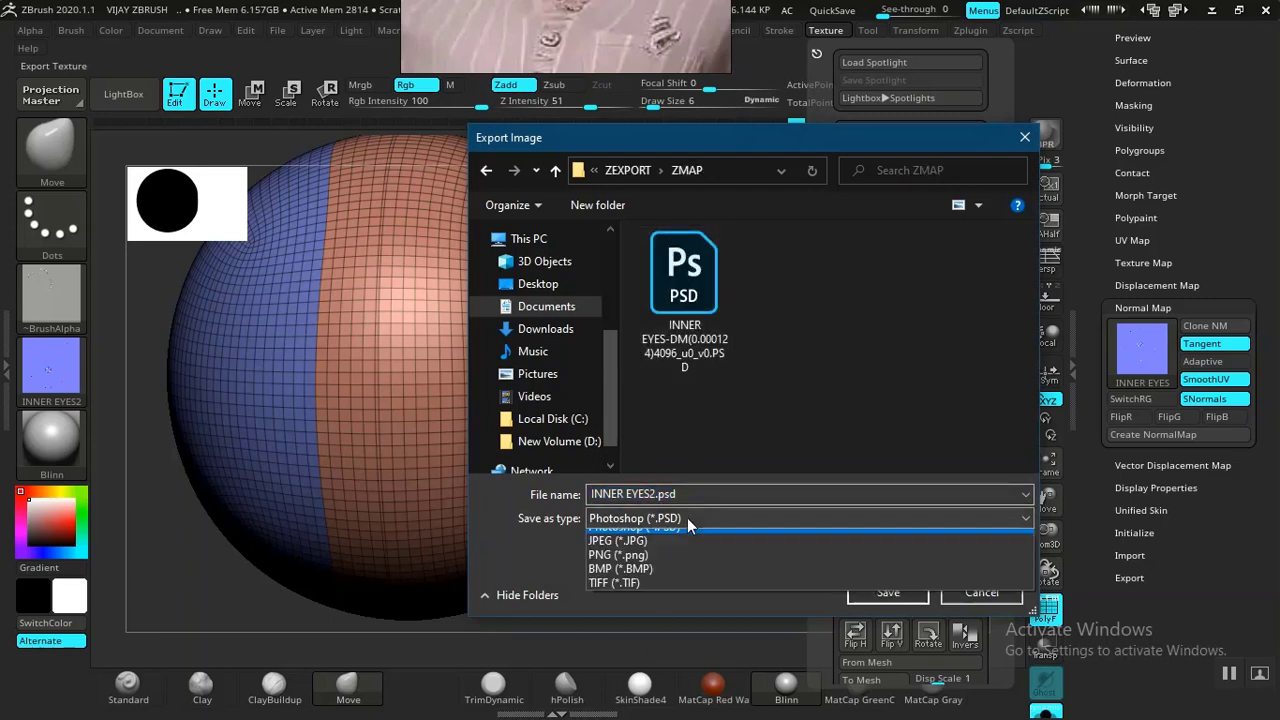
left_click(660, 565)
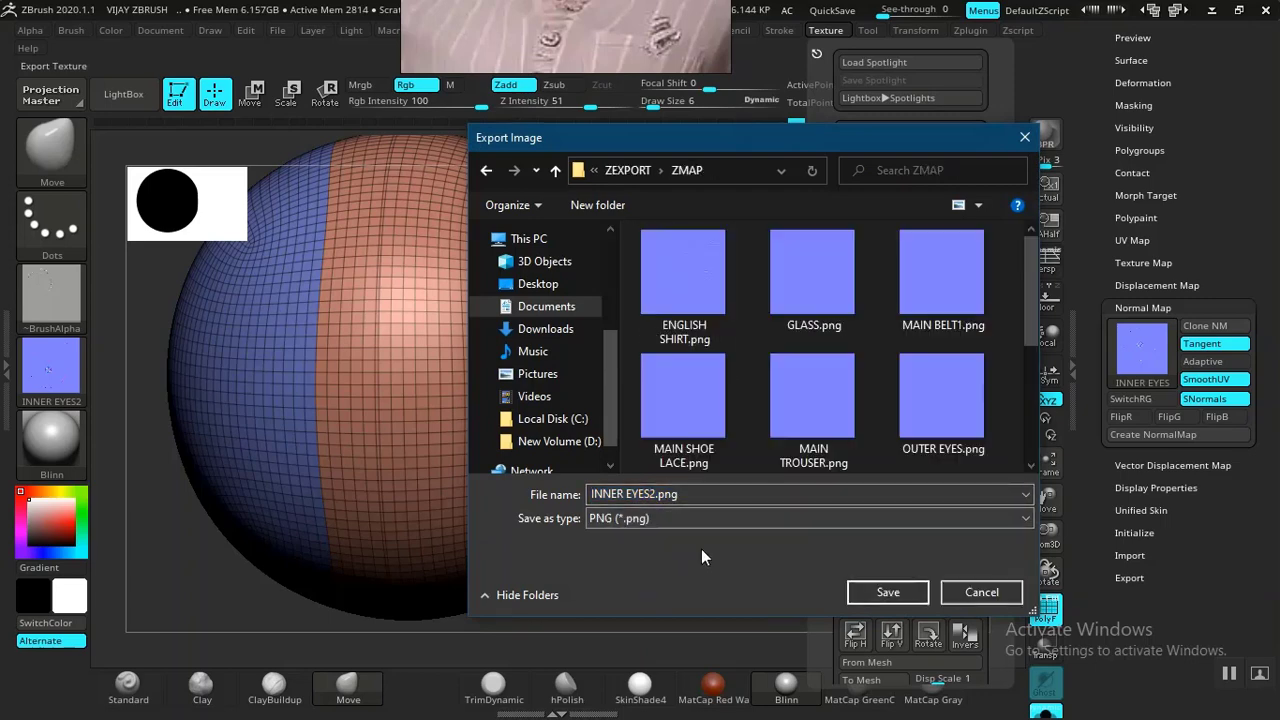
left_click(885, 593)
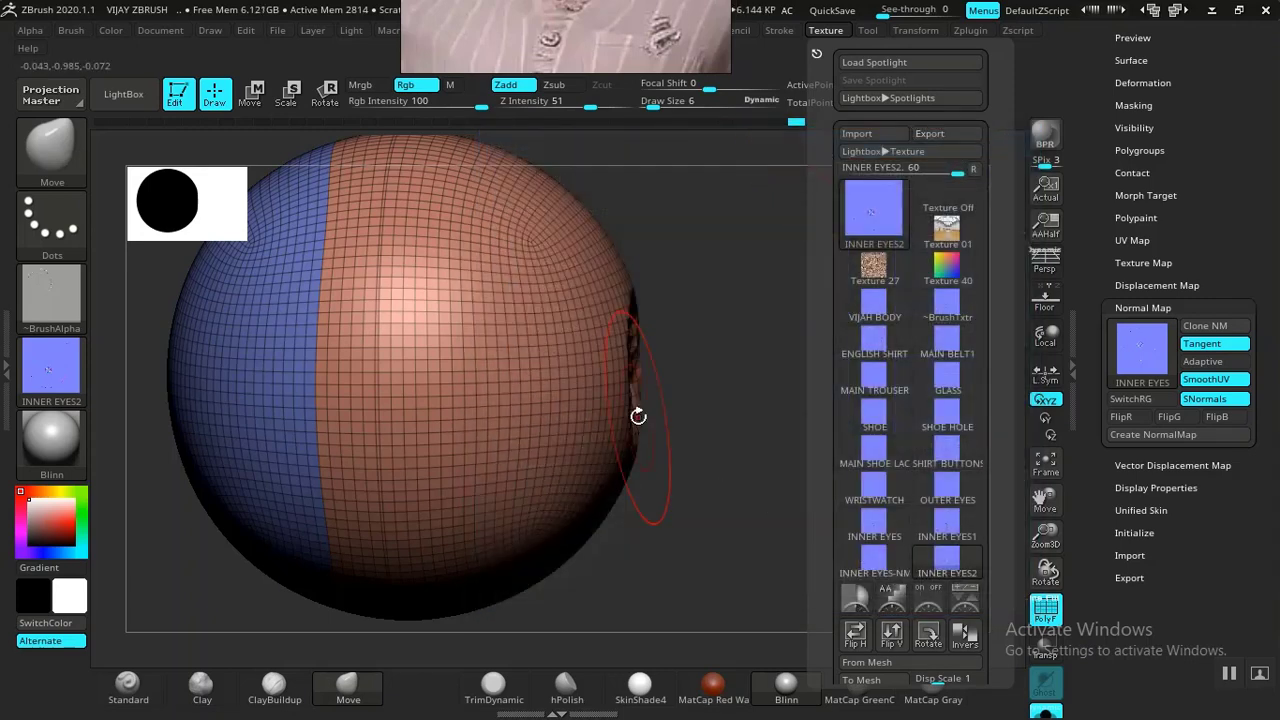
Close the leftover image viewer windows, including the INNER EYES-NM and MAIN BELT1.png previews.
key("alt+Tab")
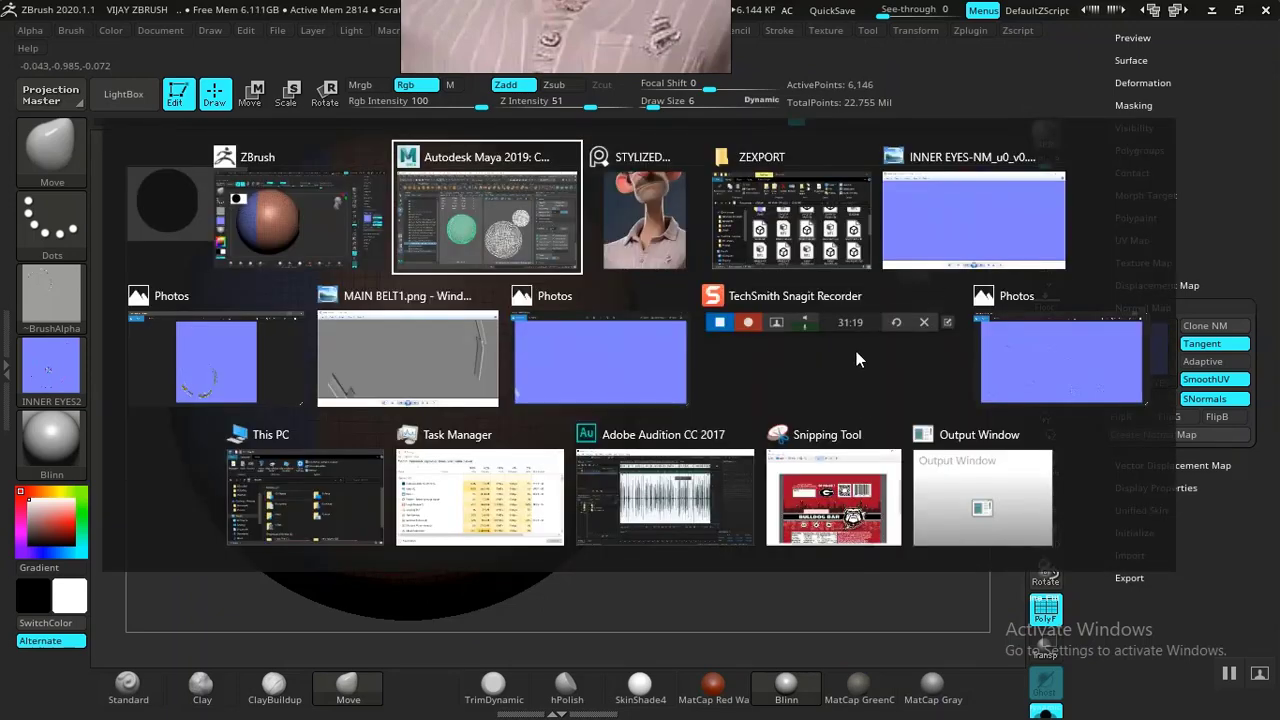
mouse_move(998, 171)
left_click(1052, 157)
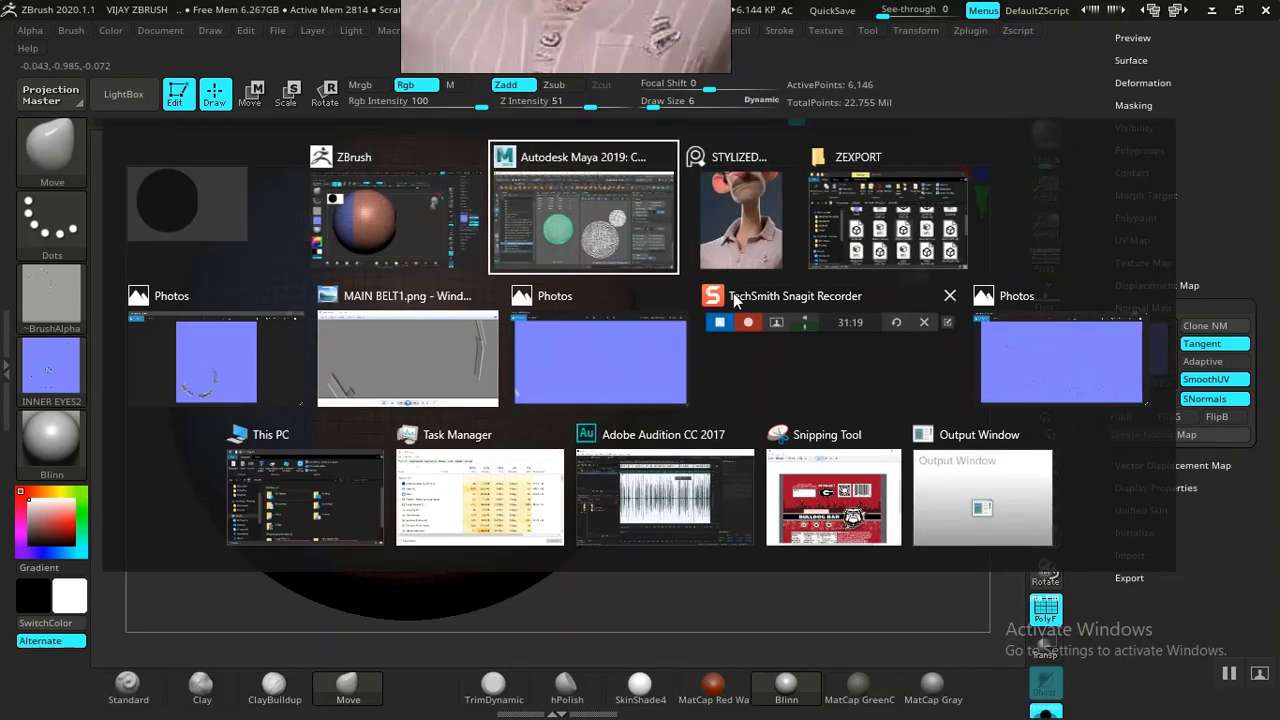
left_click(681, 297)
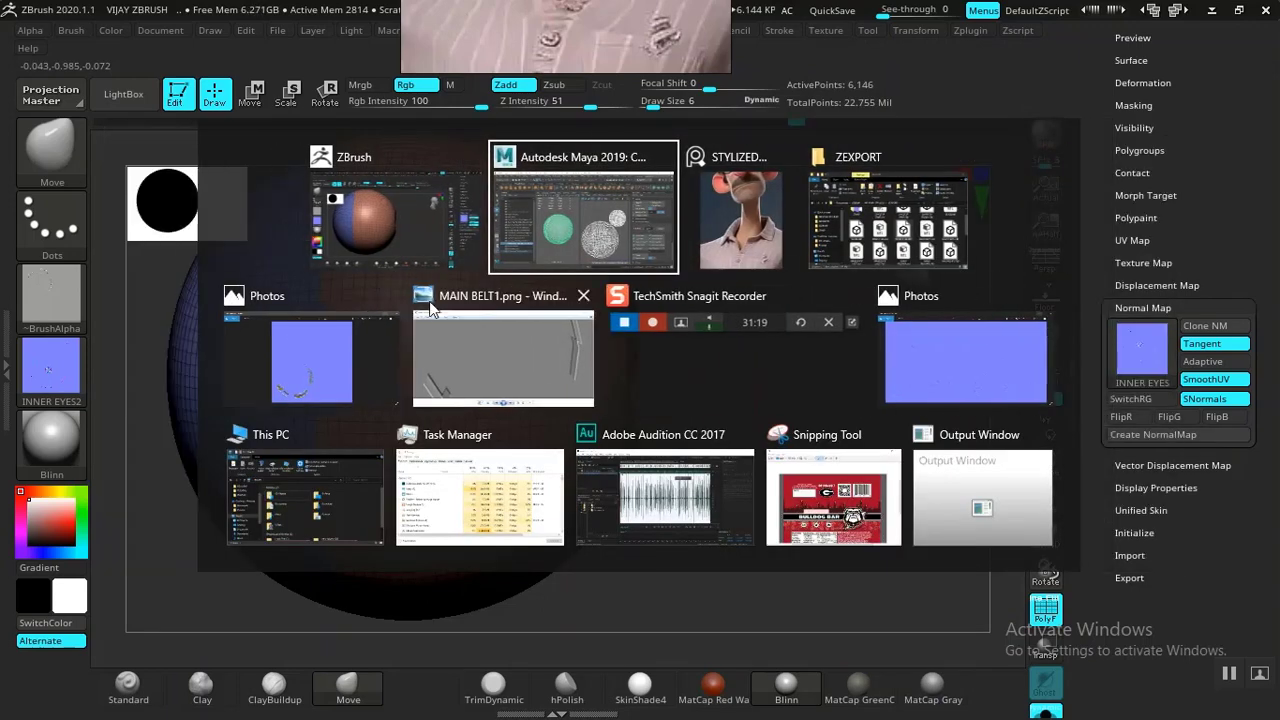
left_click(393, 298)
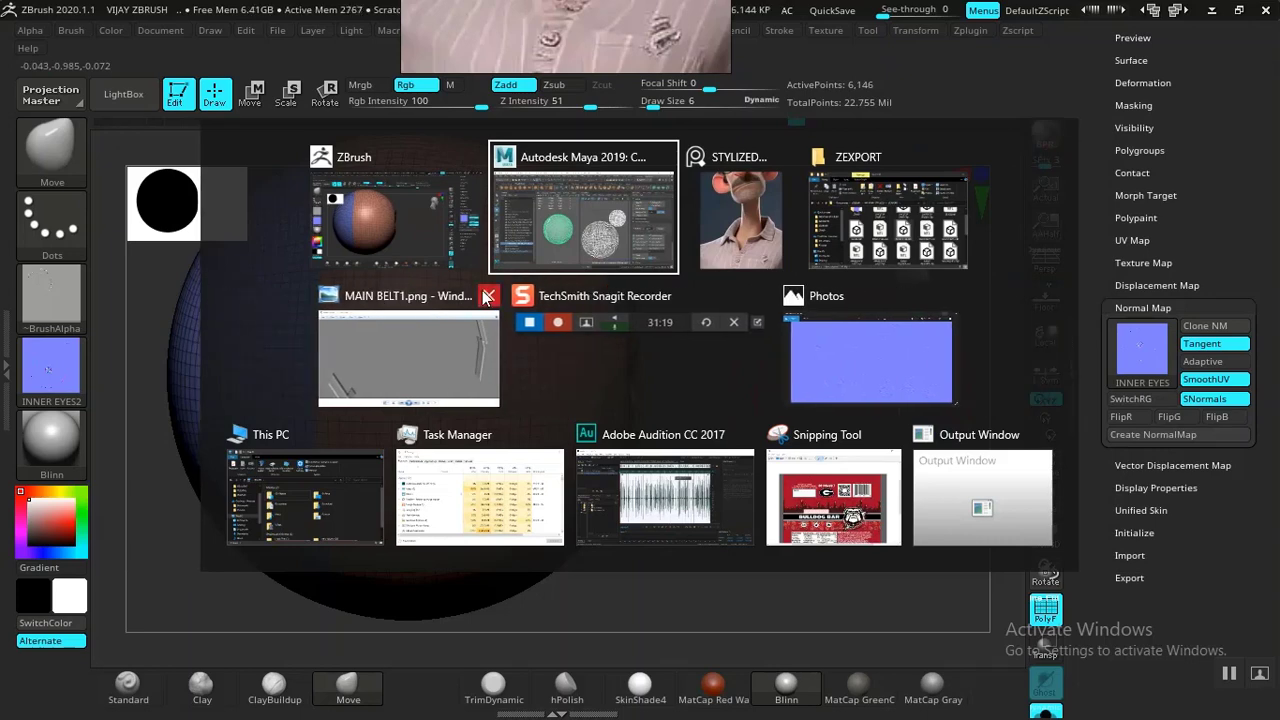
left_click(488, 297)
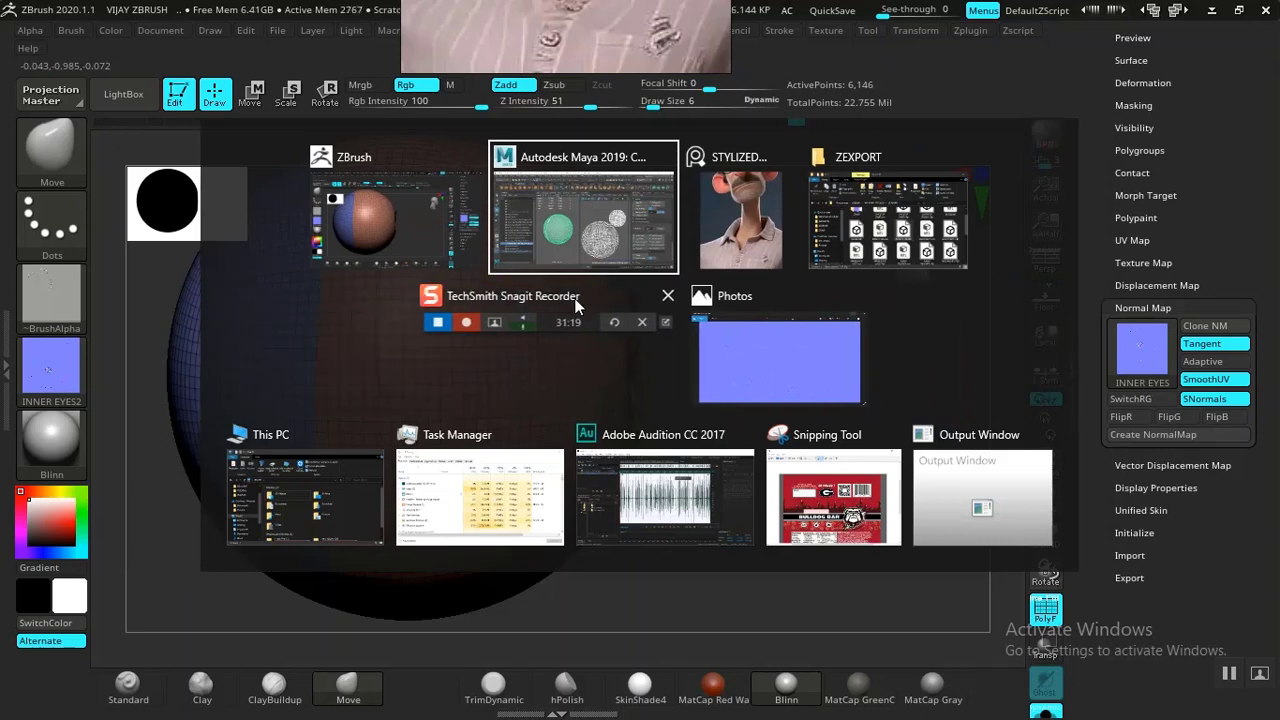
Switch to the ZEXPORT folder in File Explorer, enter ZMAP and open INNER EYES2.png.
left_click(836, 224)
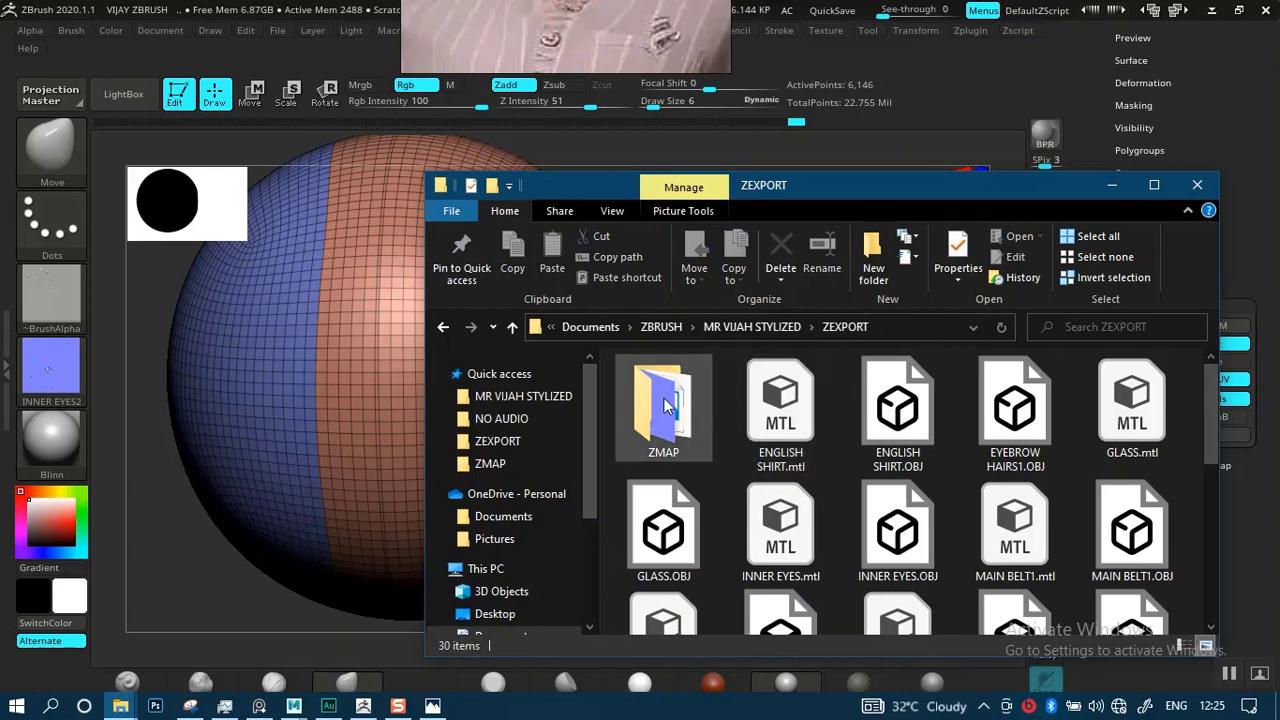
double_click(665, 405)
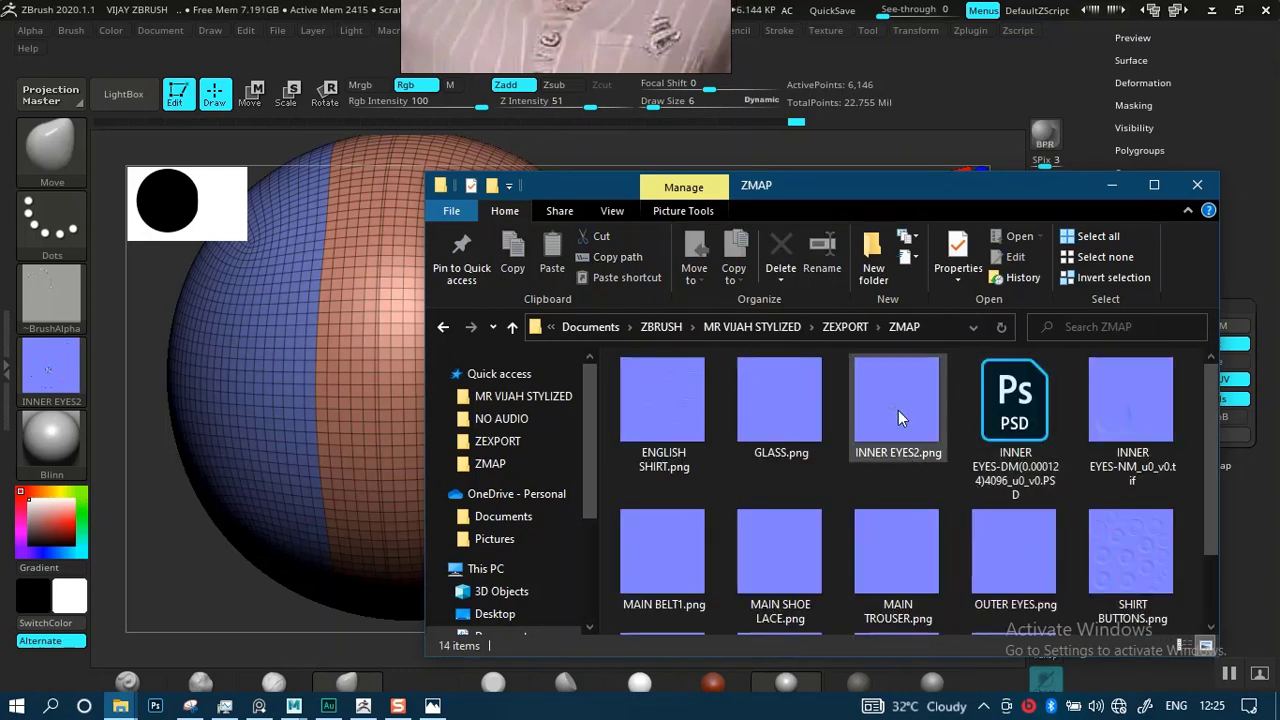
left_click(897, 409)
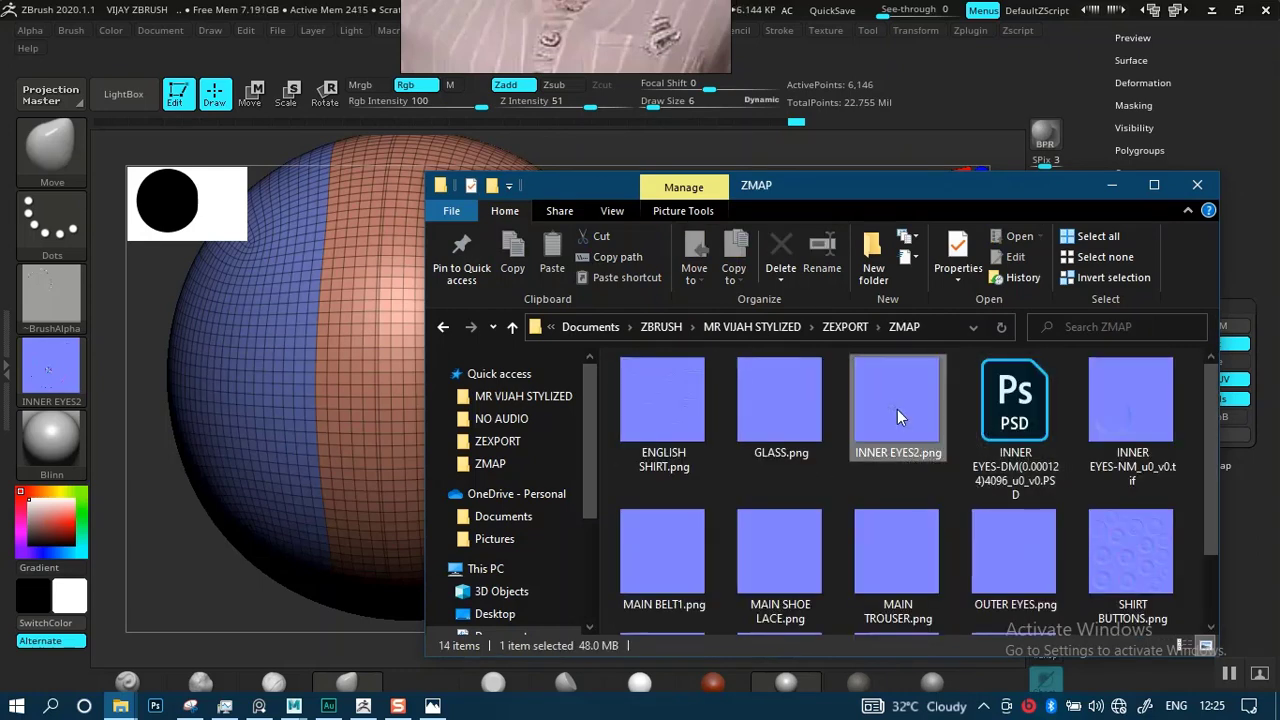
Permanently delete the old displacement map INNER EYES-DM(0.000124)4096_u0_v0.PSD from the ZMAP folder.
left_click(992, 430)
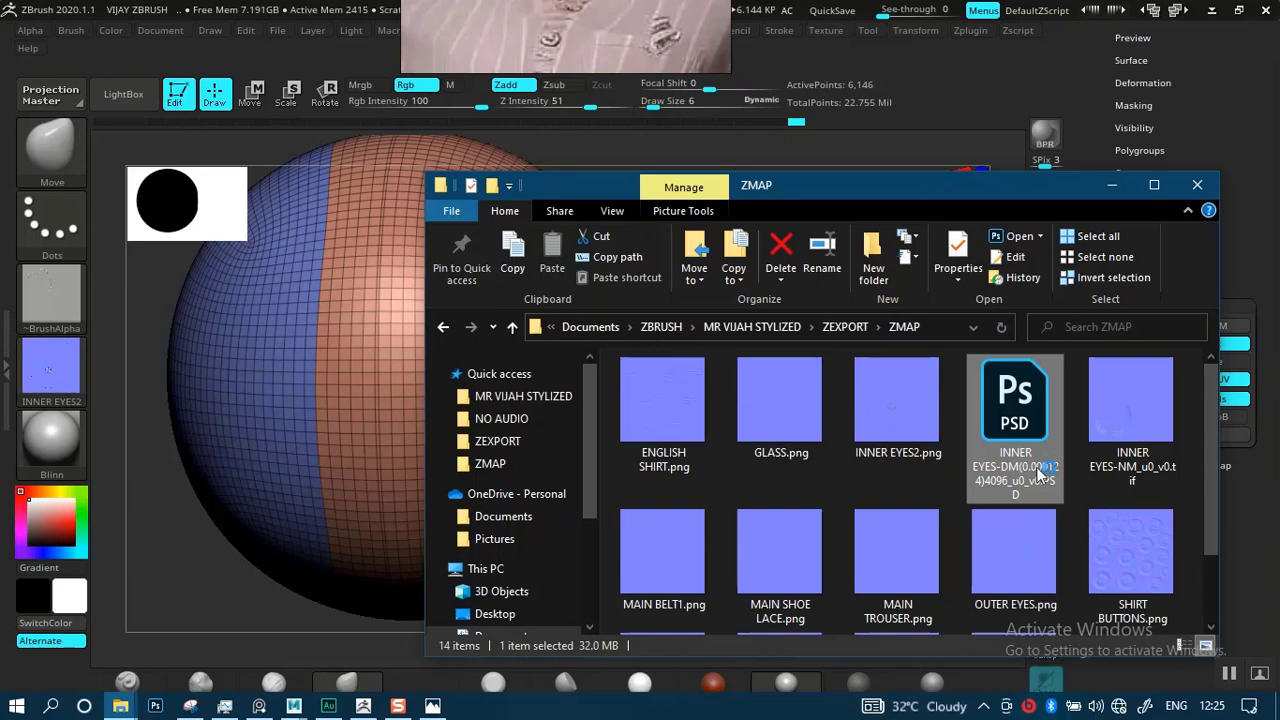
left_click(793, 272)
left_click(729, 313)
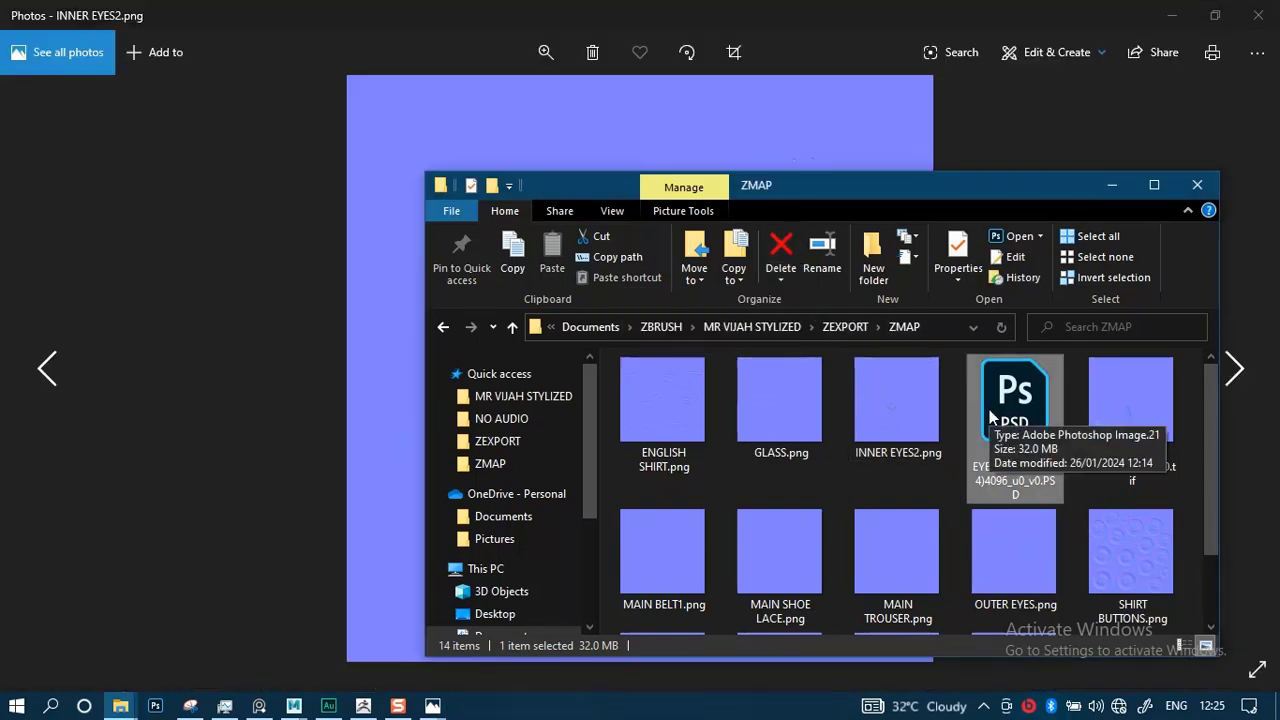
left_click(777, 270)
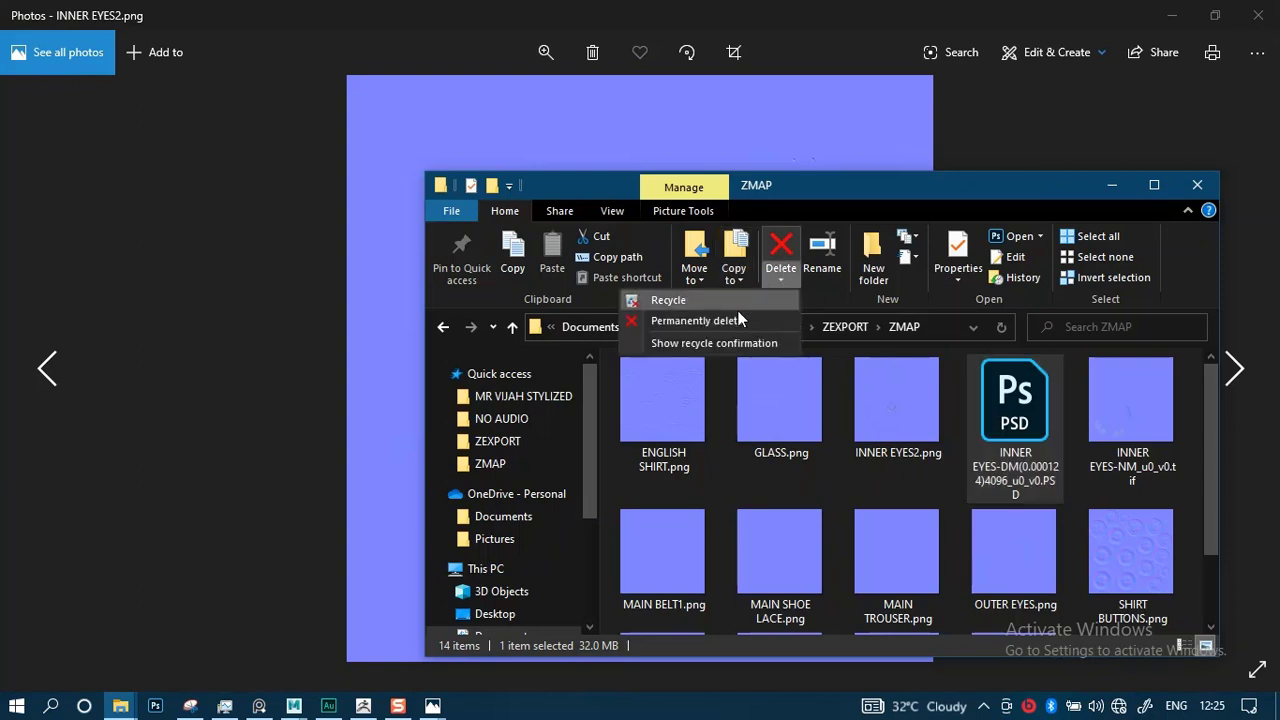
left_click(737, 311)
left_click(720, 430)
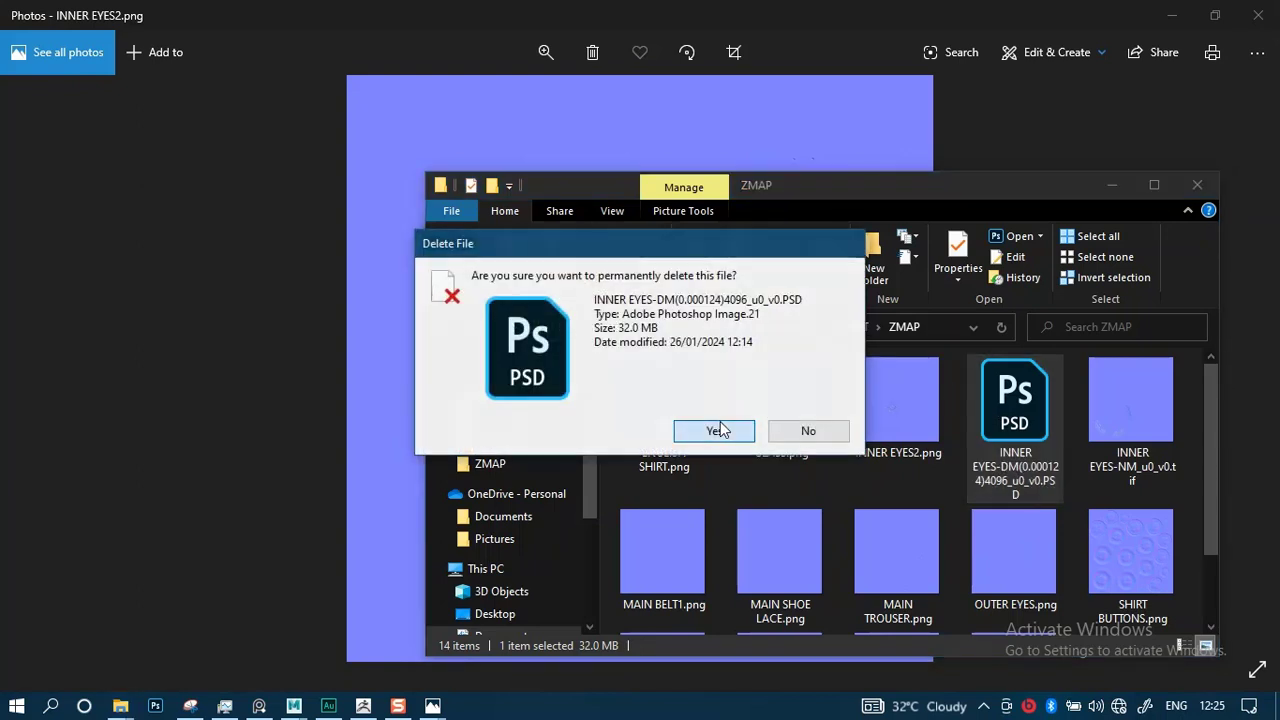
Examine the iris detail in INNER EYES2.png up close in Photos, then return to ZBrush.
left_click(277, 237)
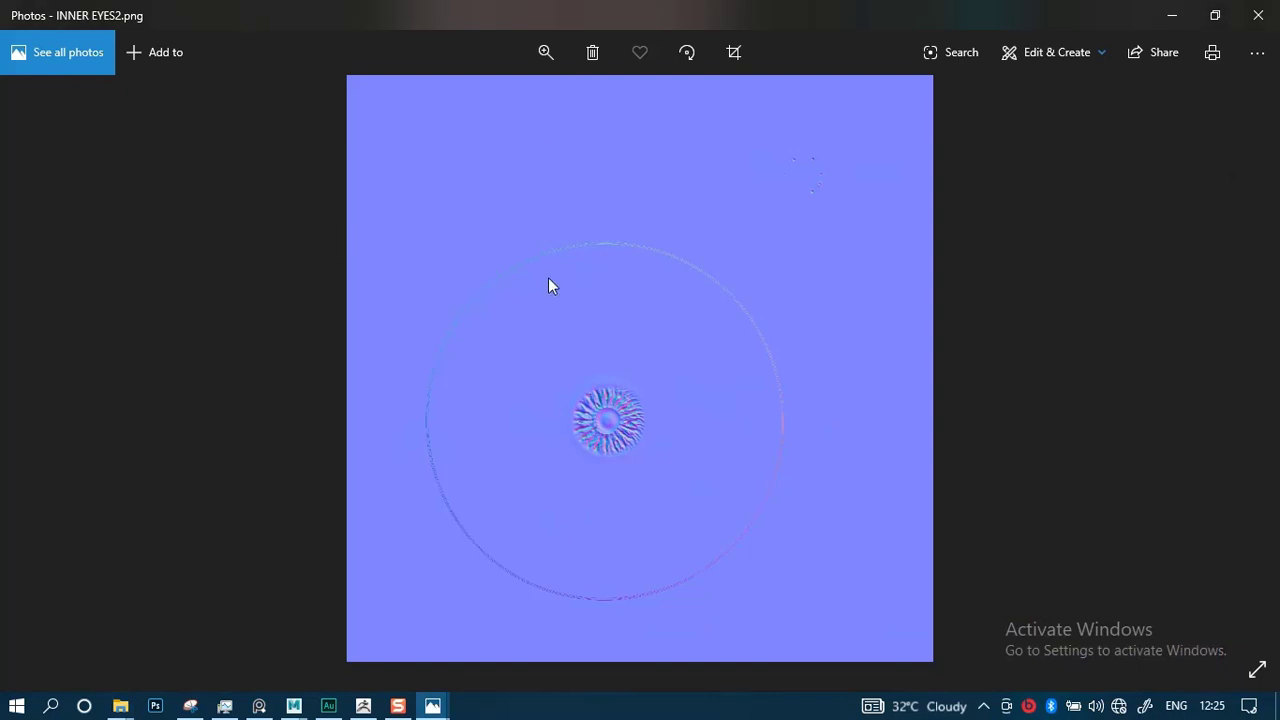
left_click(546, 53)
left_click(517, 104)
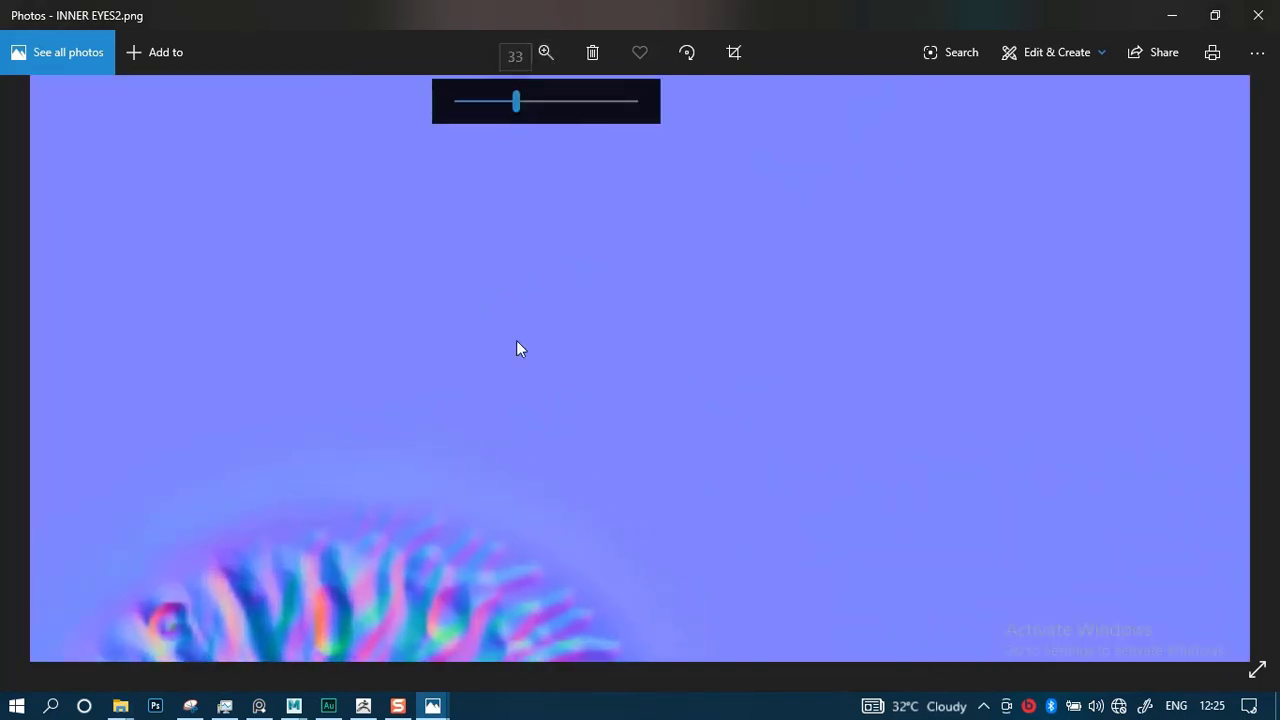
left_click_drag(608, 380, 648, 190)
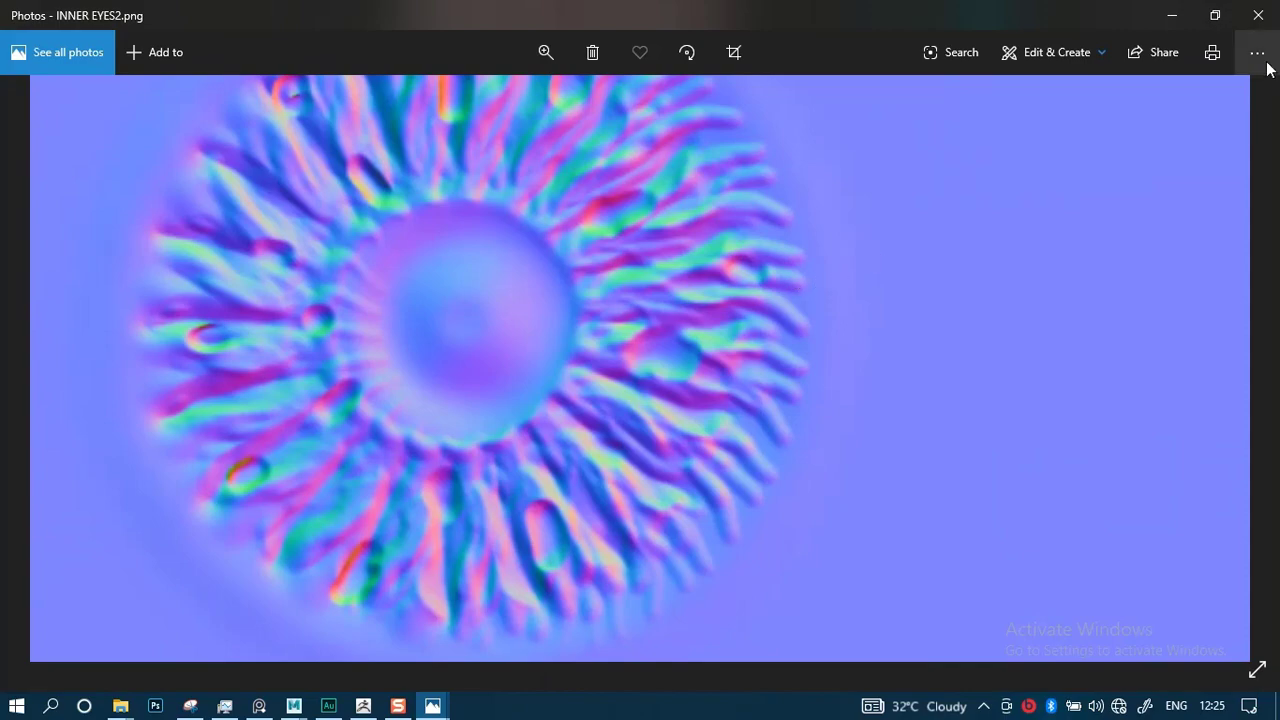
left_click(1172, 15)
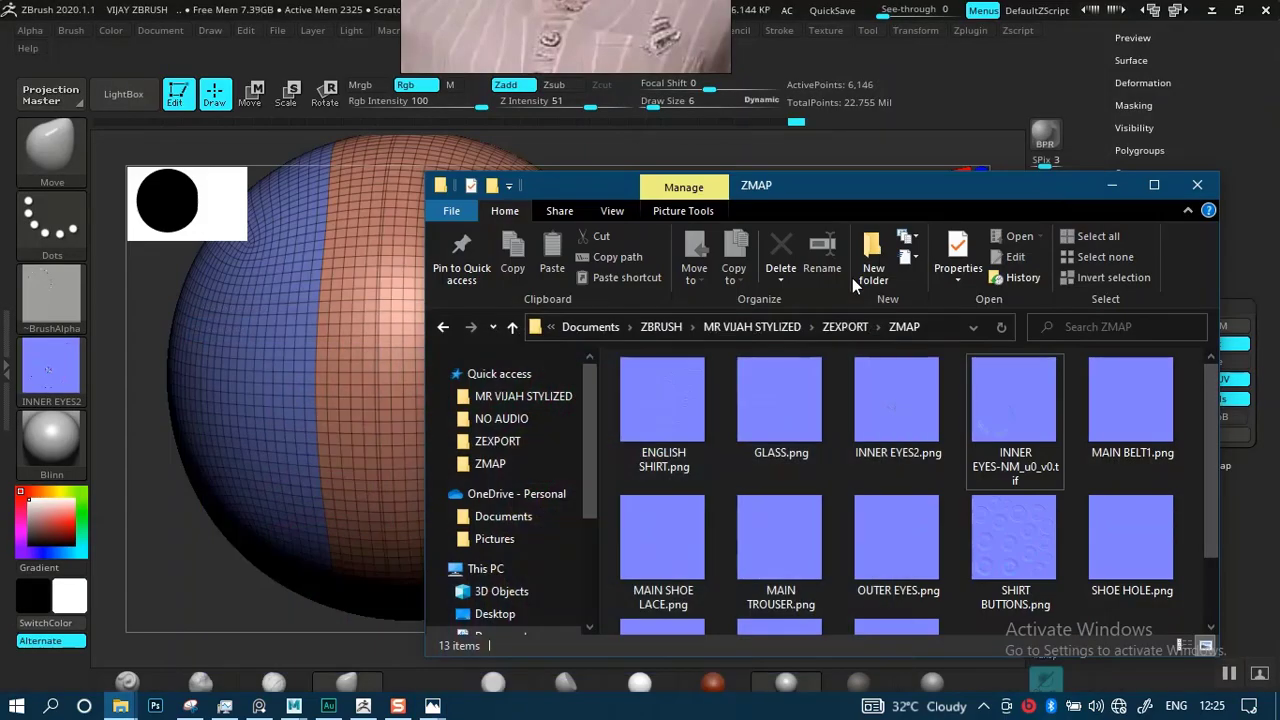
left_click(1113, 186)
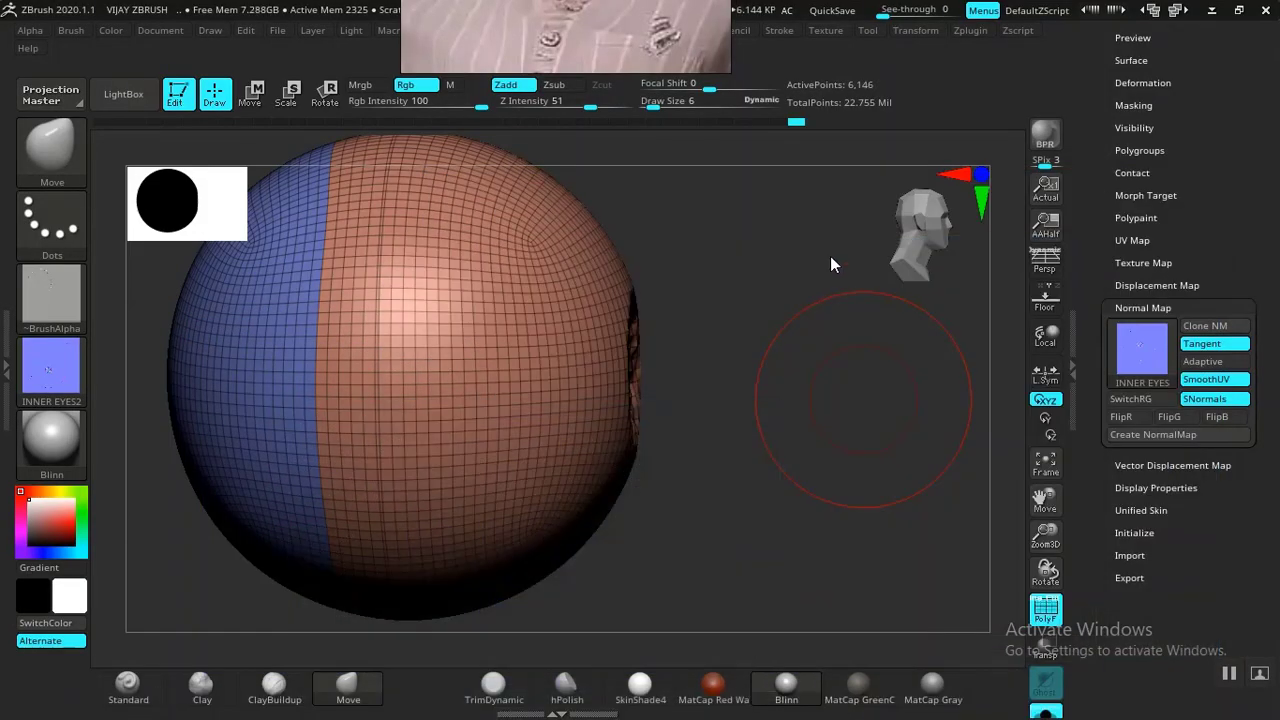
Create and export the inner eyes displacement map to ZMAP as INNER EYES.tif (16-bit, 1 channel), declining the base mesh export.
left_click(1125, 305)
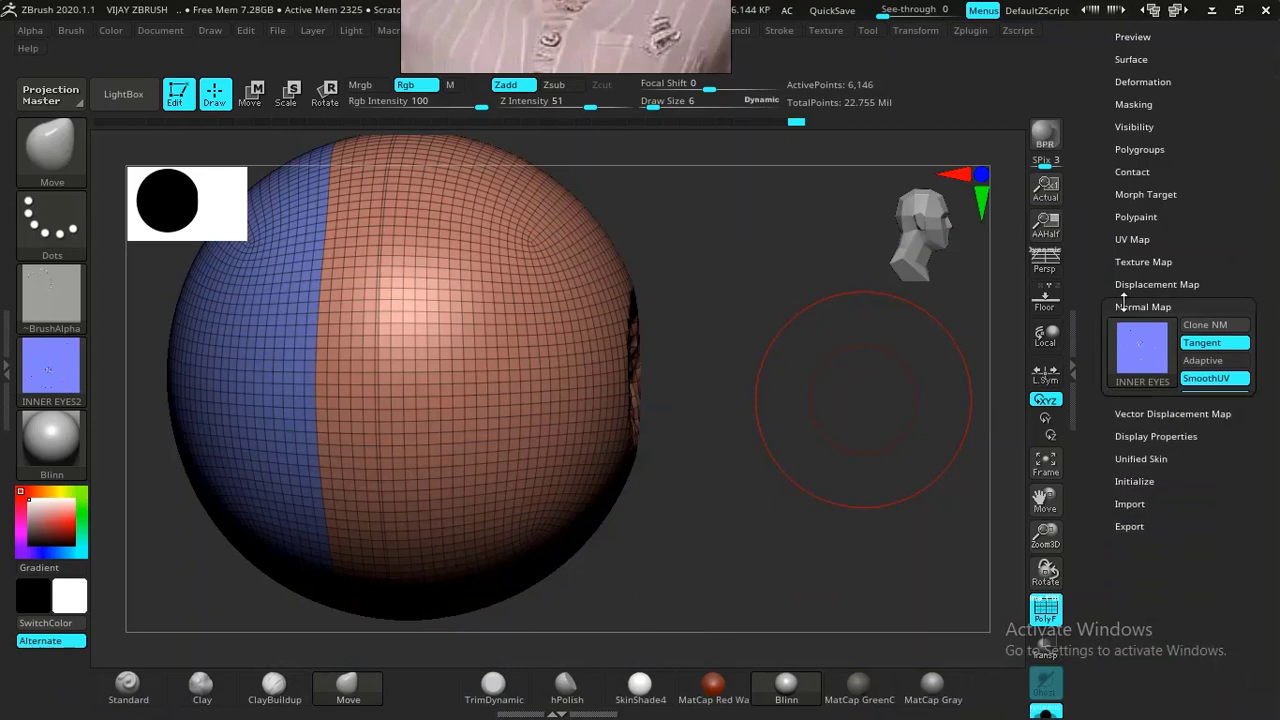
left_click(1136, 285)
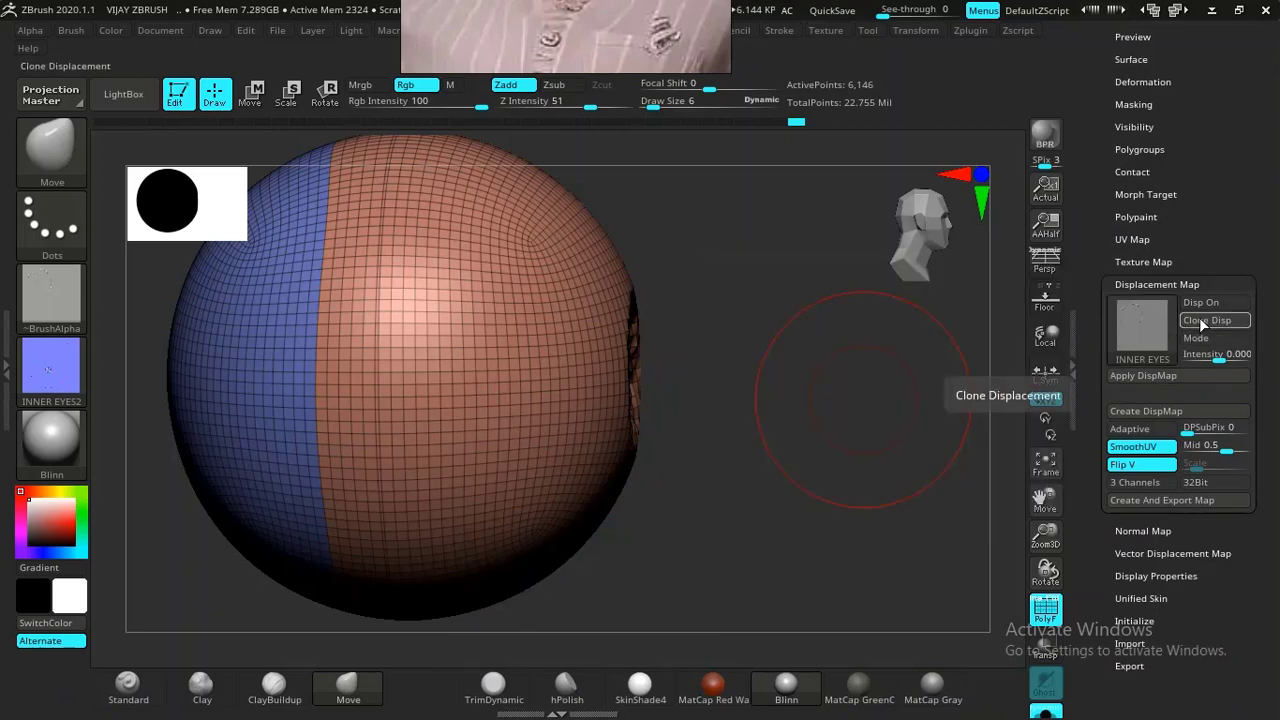
left_click(1145, 501)
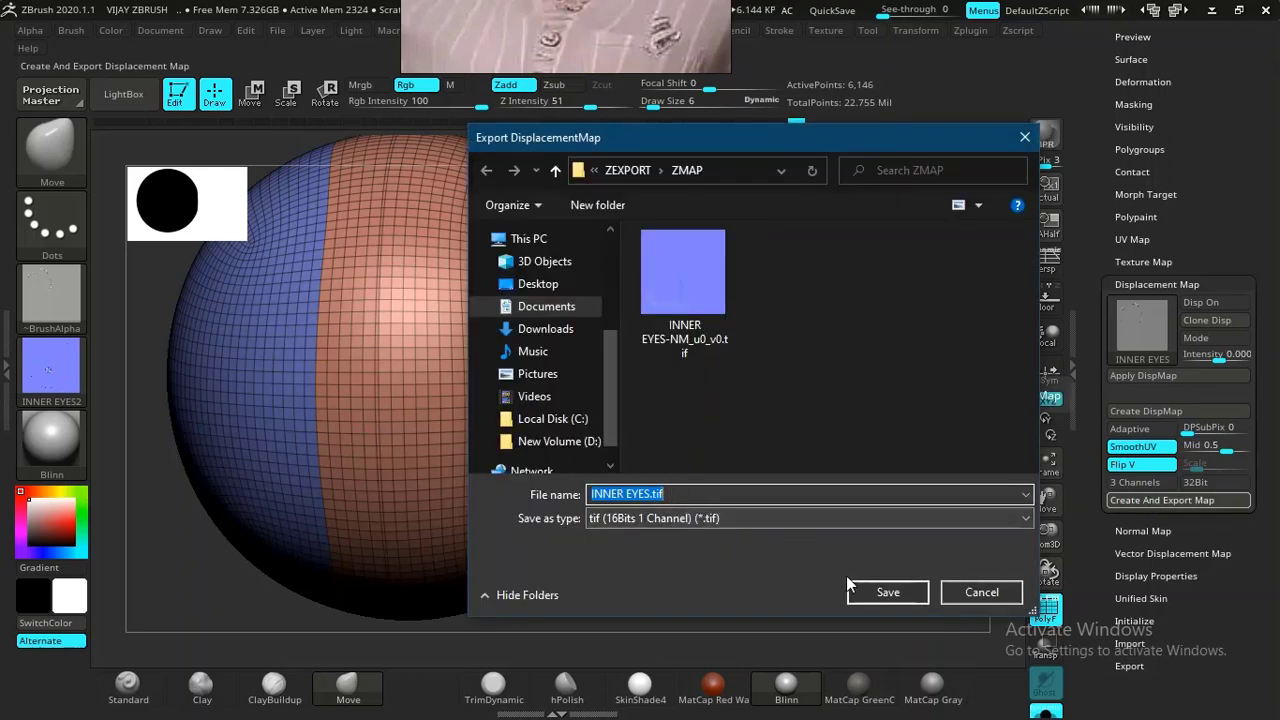
left_click(869, 590)
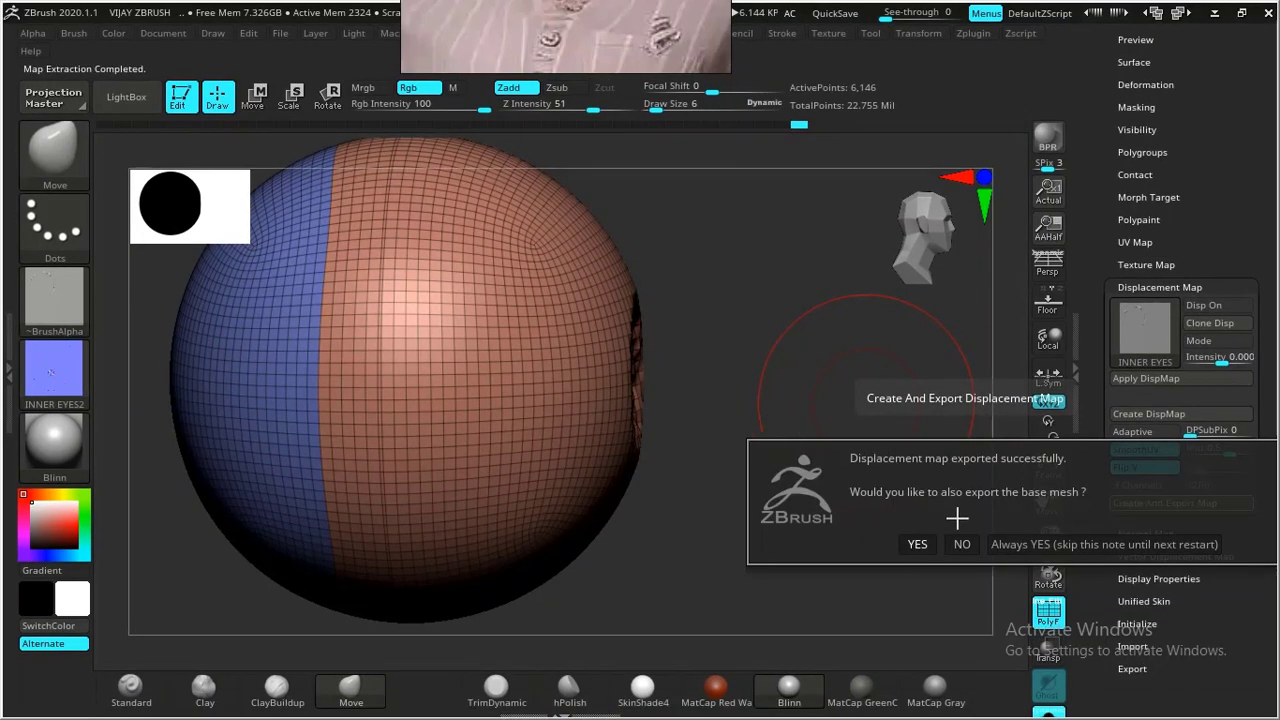
left_click(962, 544)
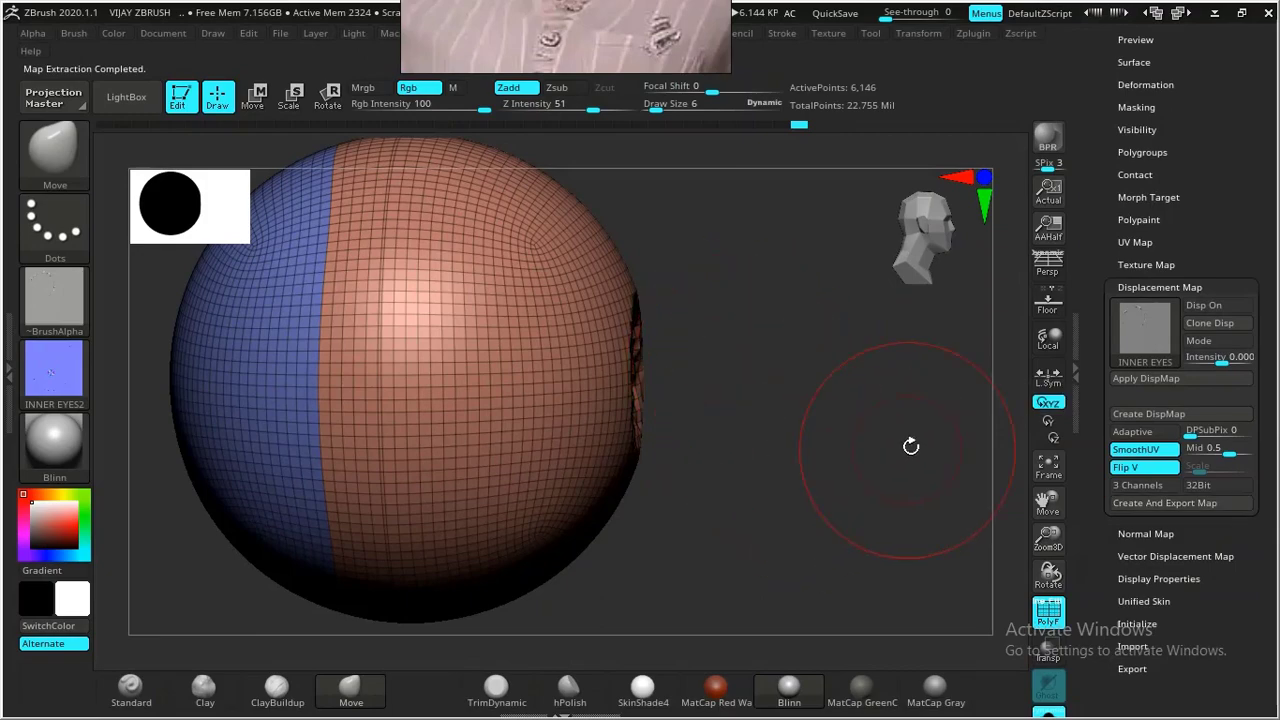
Switch to the ZMAP folder in File Explorer and open INNER EYES.tif to check the exported displacement map.
key("alt+Tab")
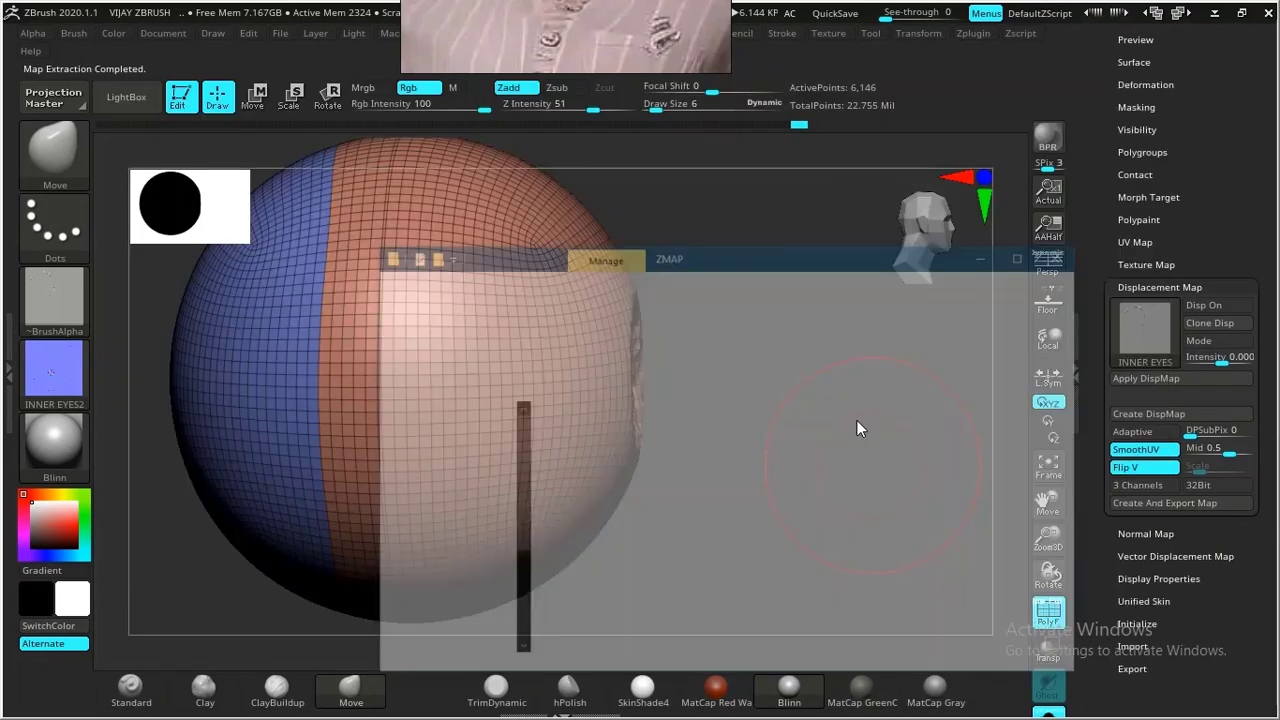
left_click(908, 418)
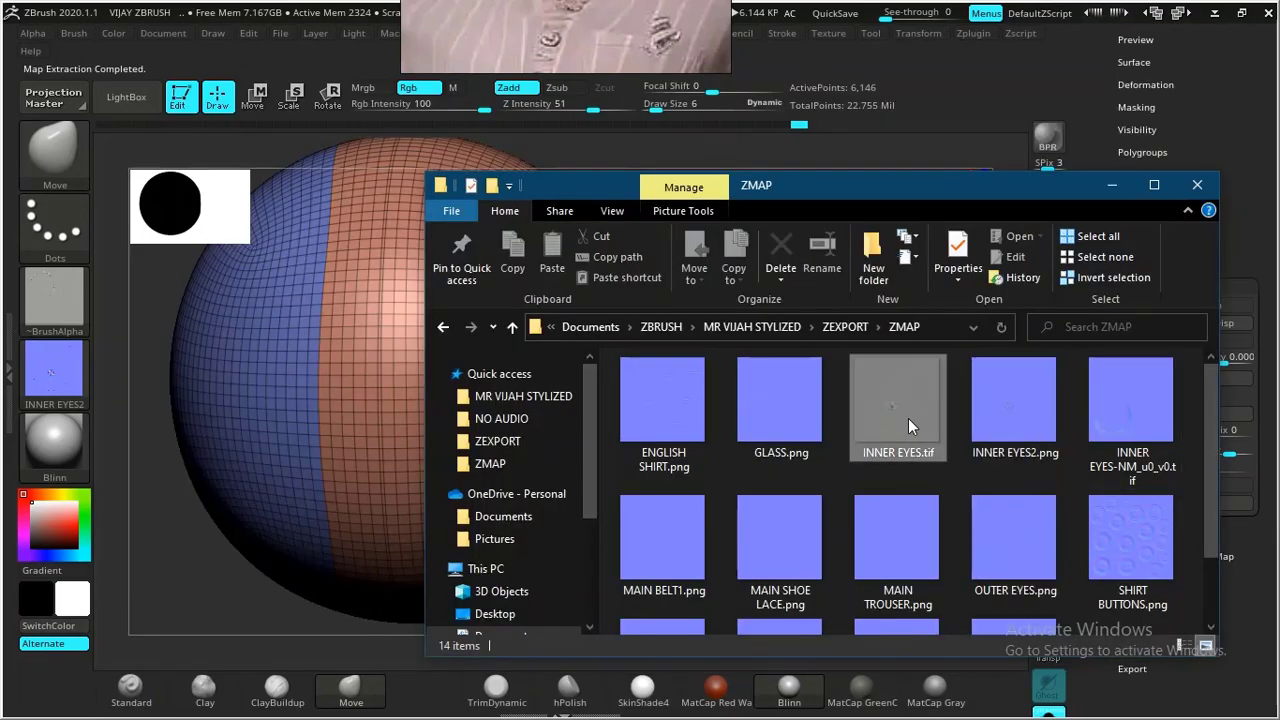
double_click(896, 398)
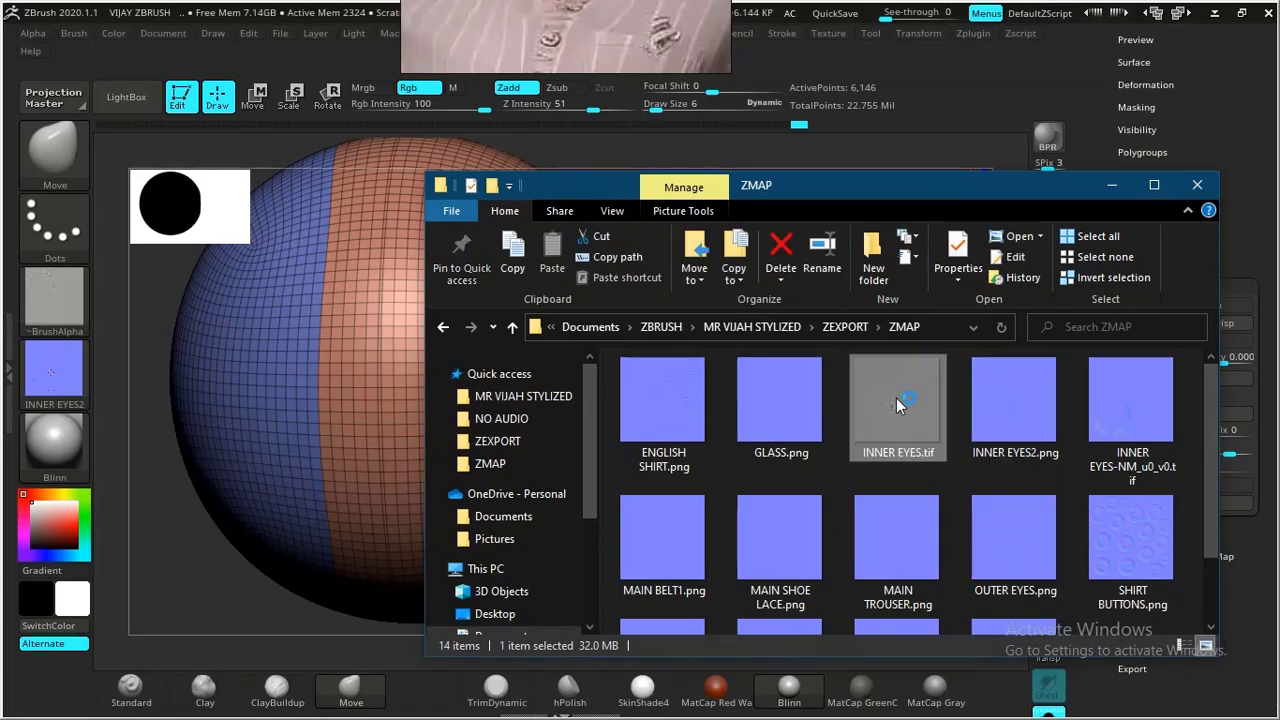
Permanently delete the old normal map INNER EYES-NM_u0_v0.tif from ZMAP and return to ZBrush.
left_click(1120, 404)
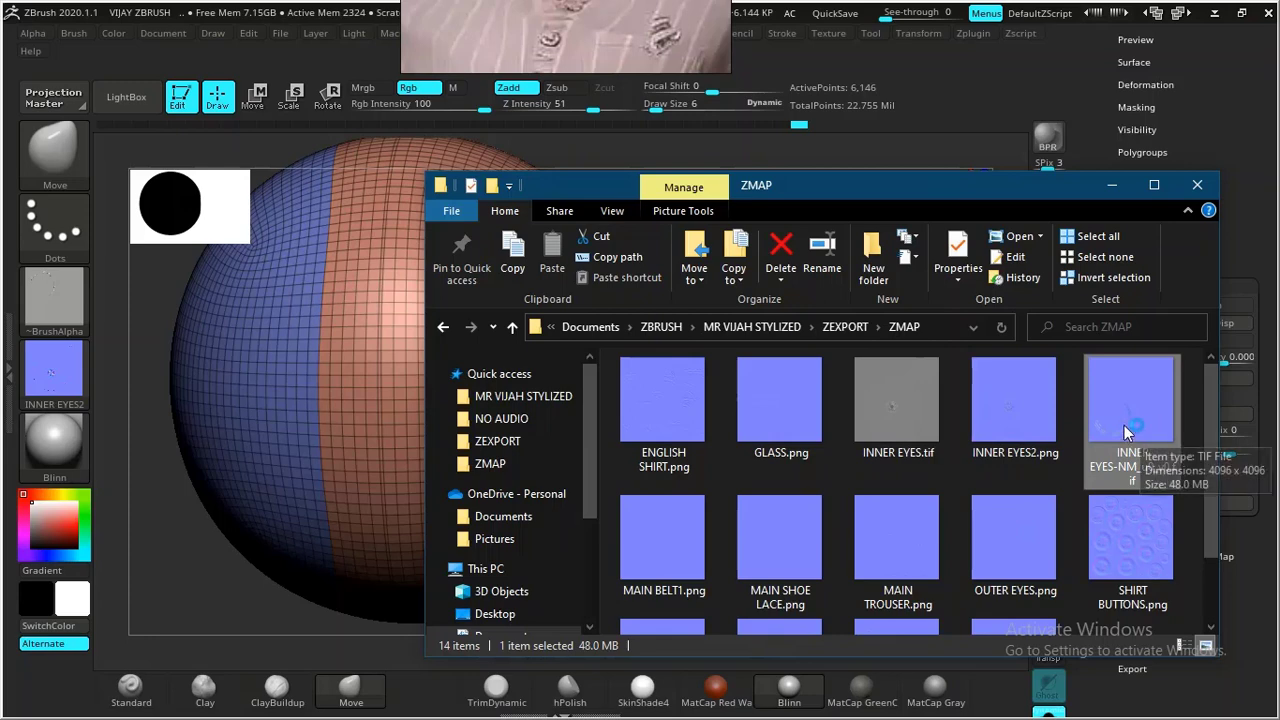
left_click(781, 279)
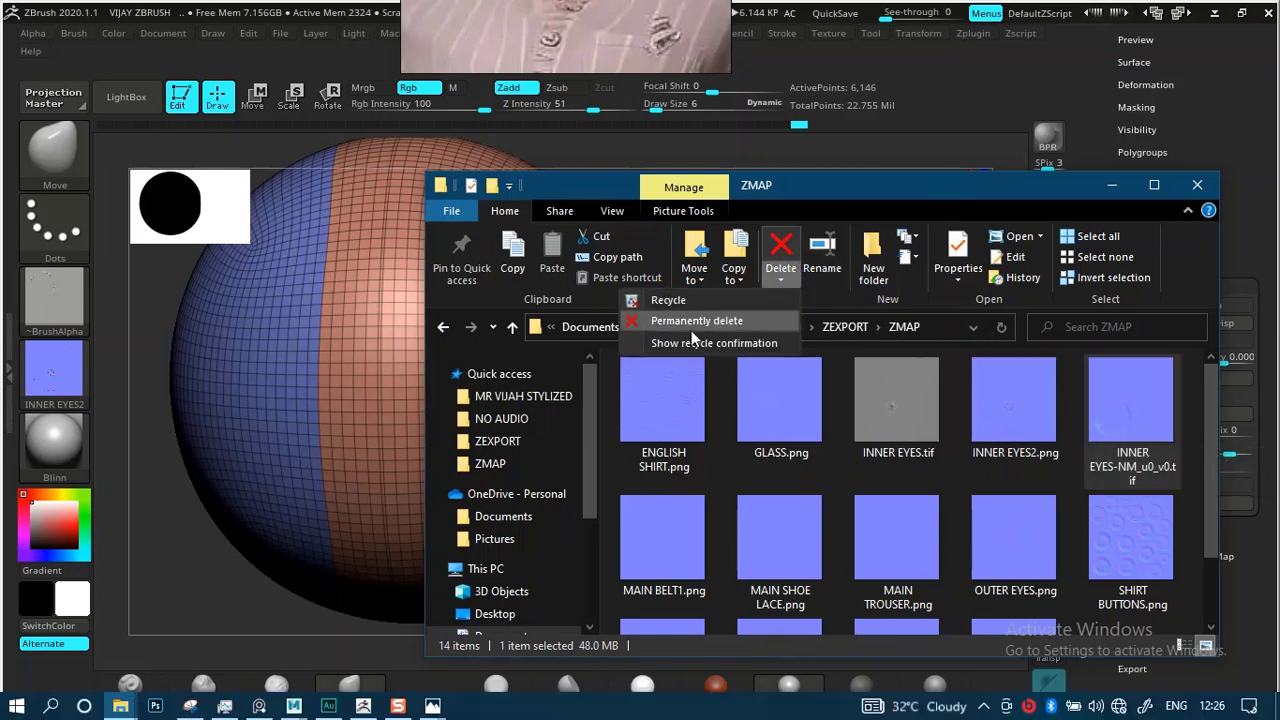
left_click(691, 328)
left_click(732, 431)
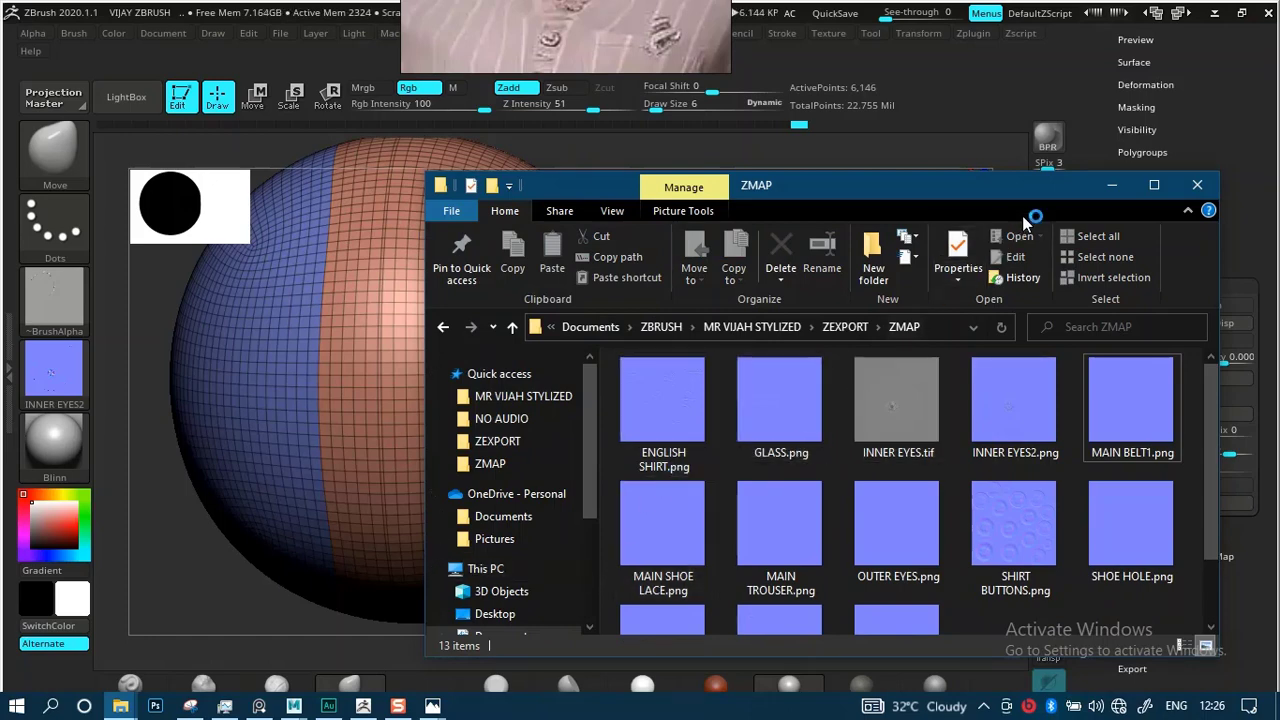
left_click(1111, 186)
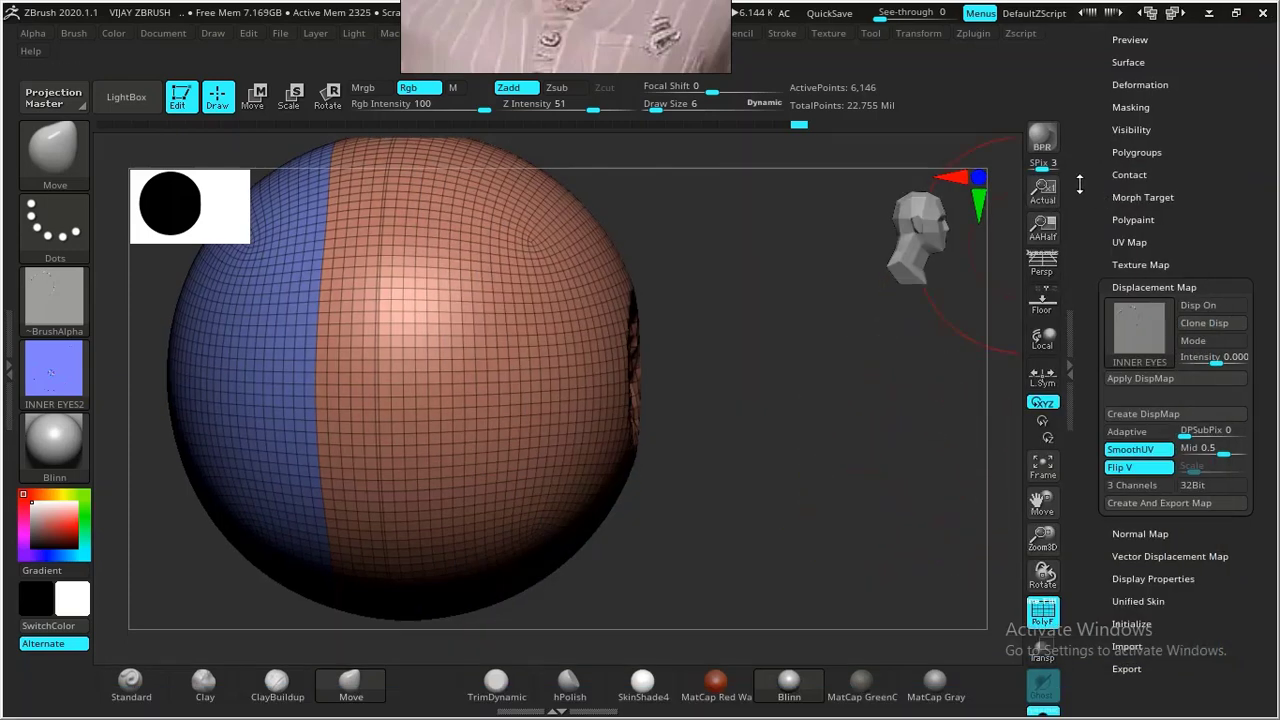
Show the subtool list and turn on the perspective view of the inner eyes.
scroll(1097, 199, "up", 5)
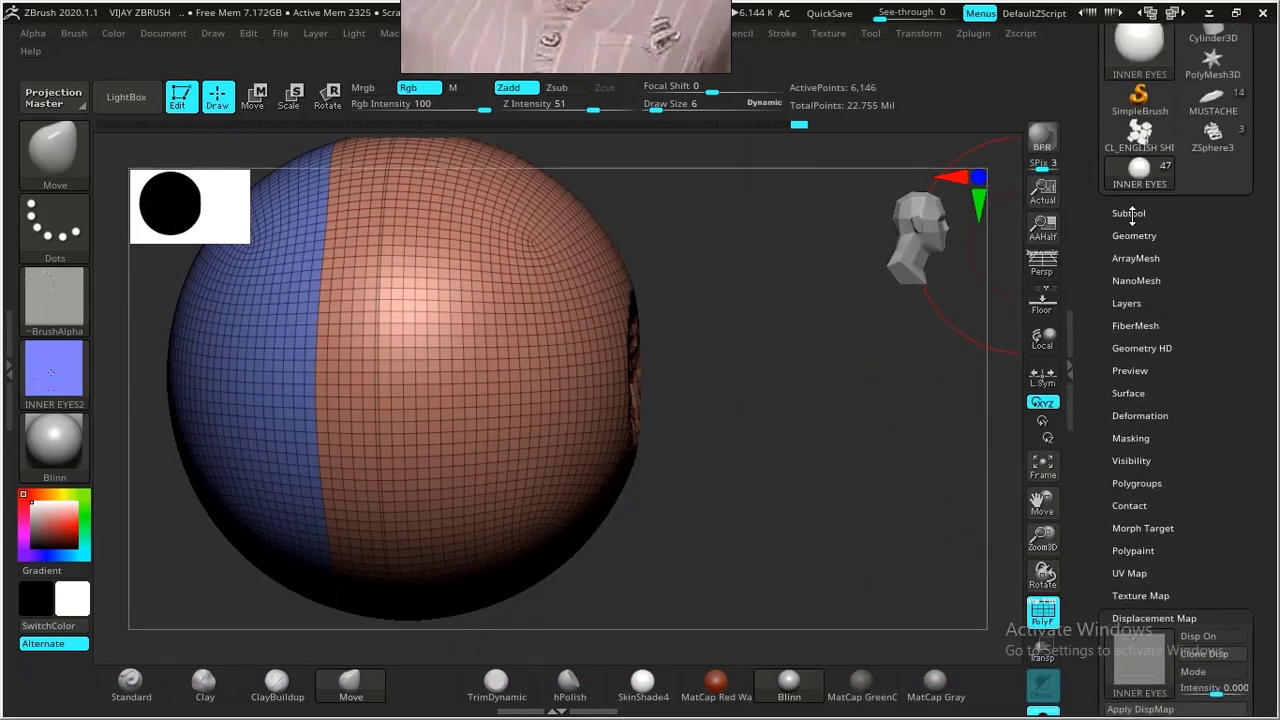
left_click(1129, 213)
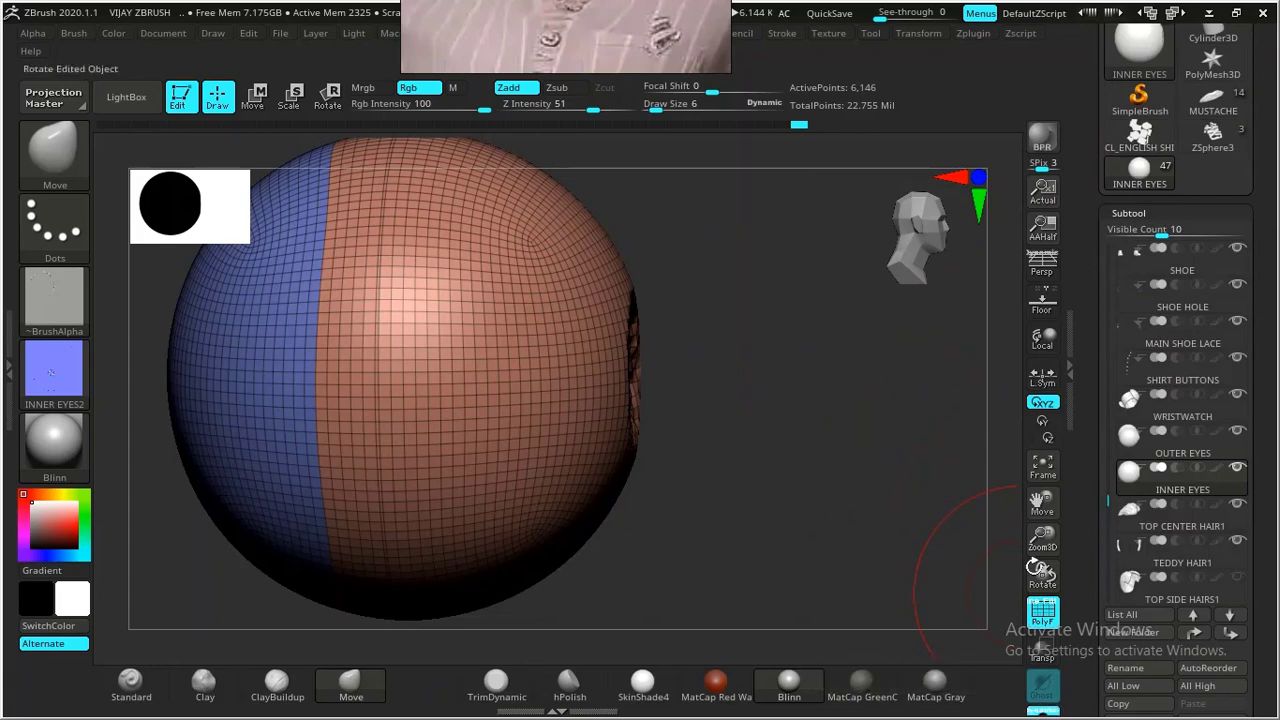
left_click(1042, 265)
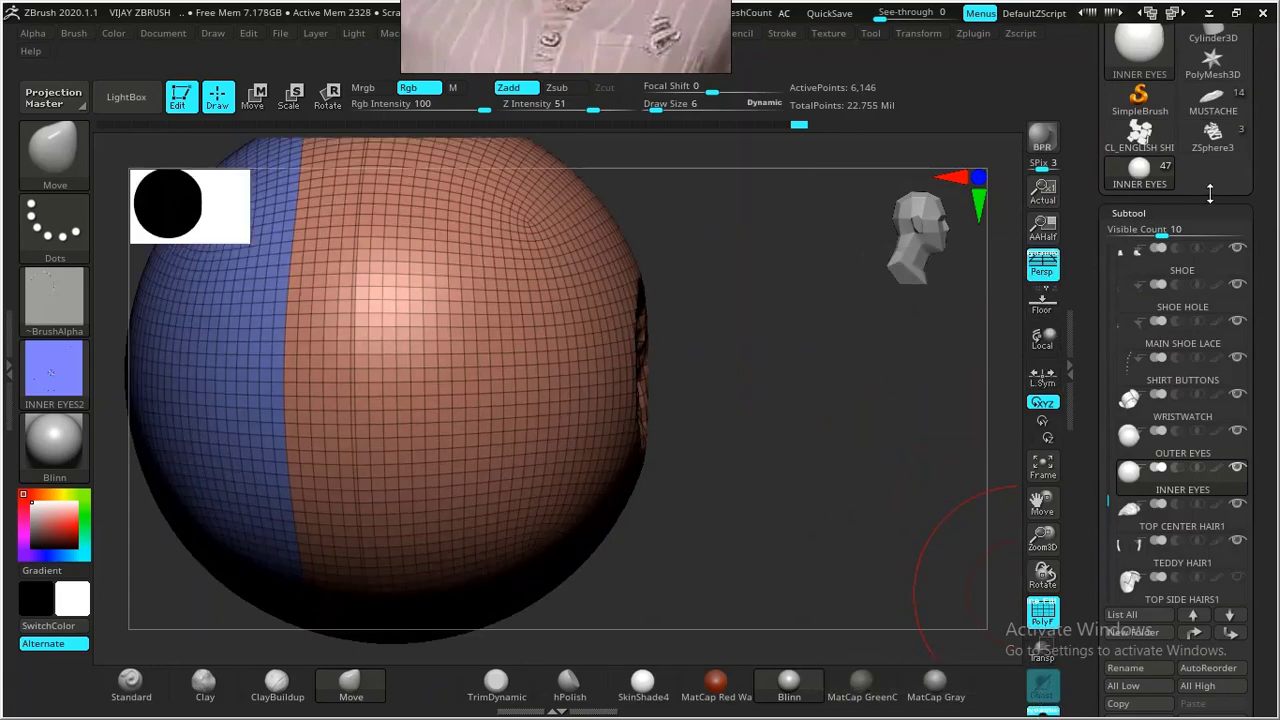
Switch to the leftover Windows Photo Viewer window showing MAIN BELT1.png, close it and return to ZBrush.
left_click(1236, 12)
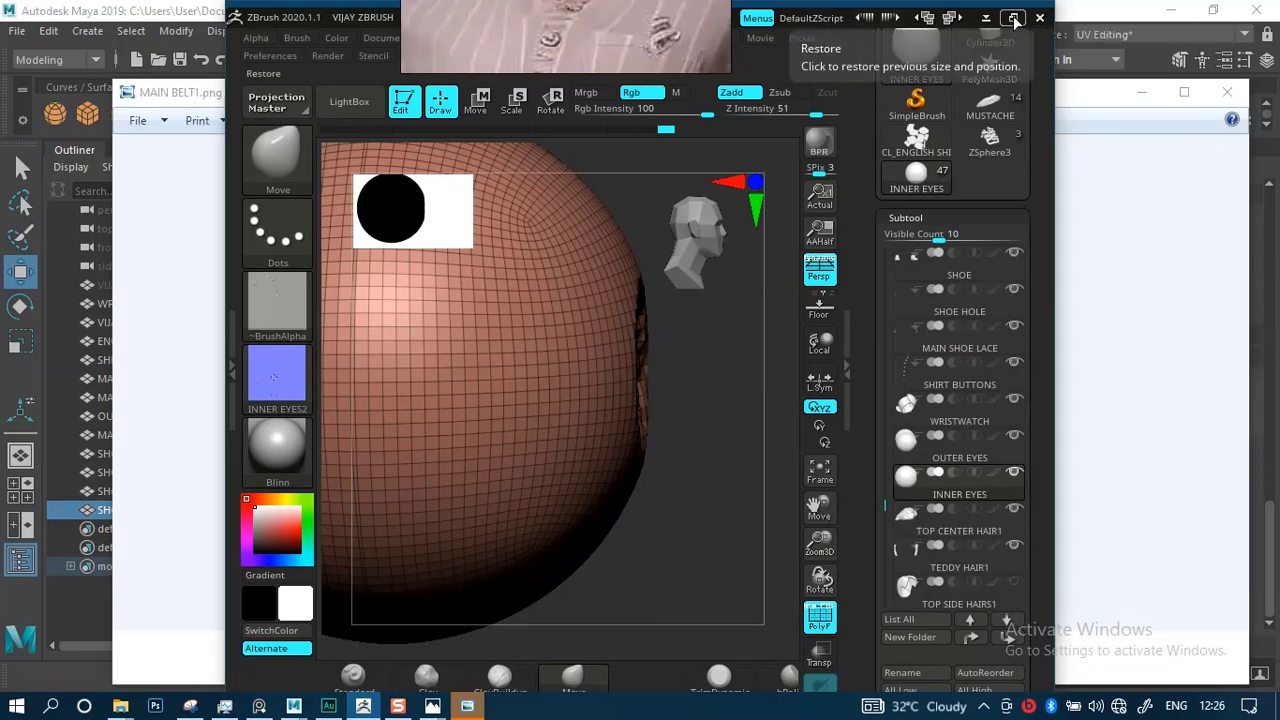
left_click(1012, 17)
key("Tab")
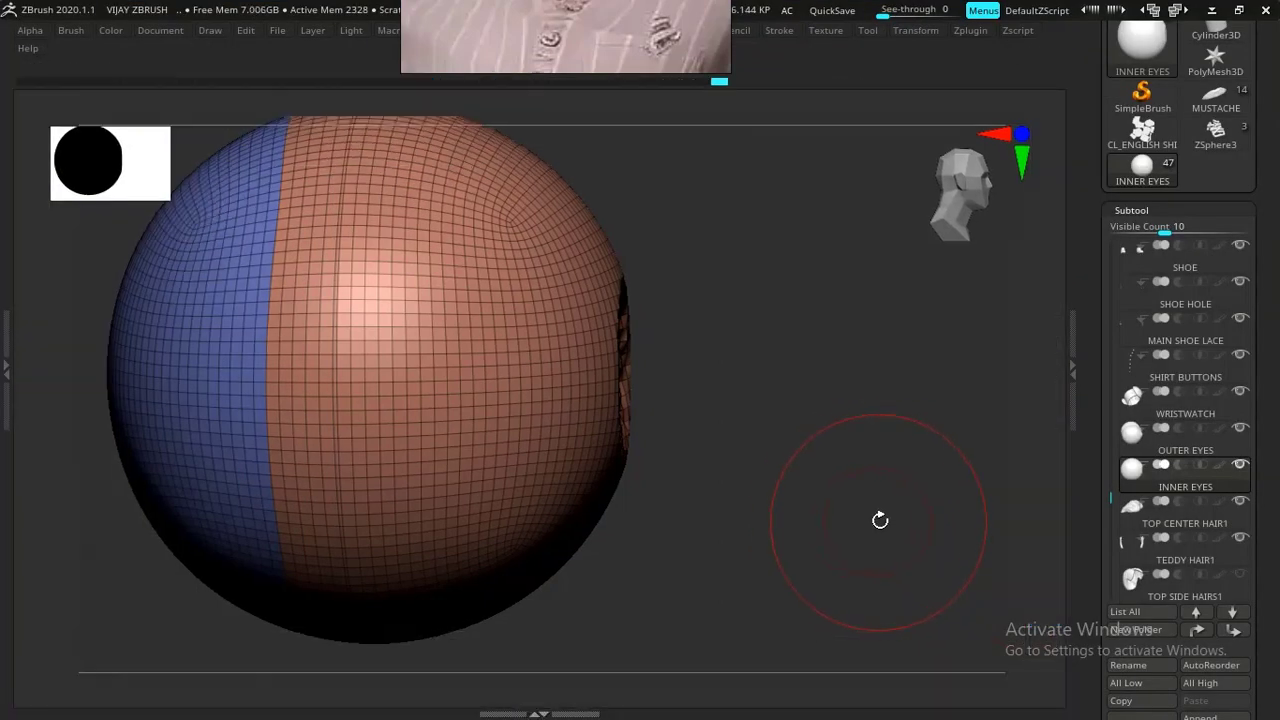
key("alt+Tab")
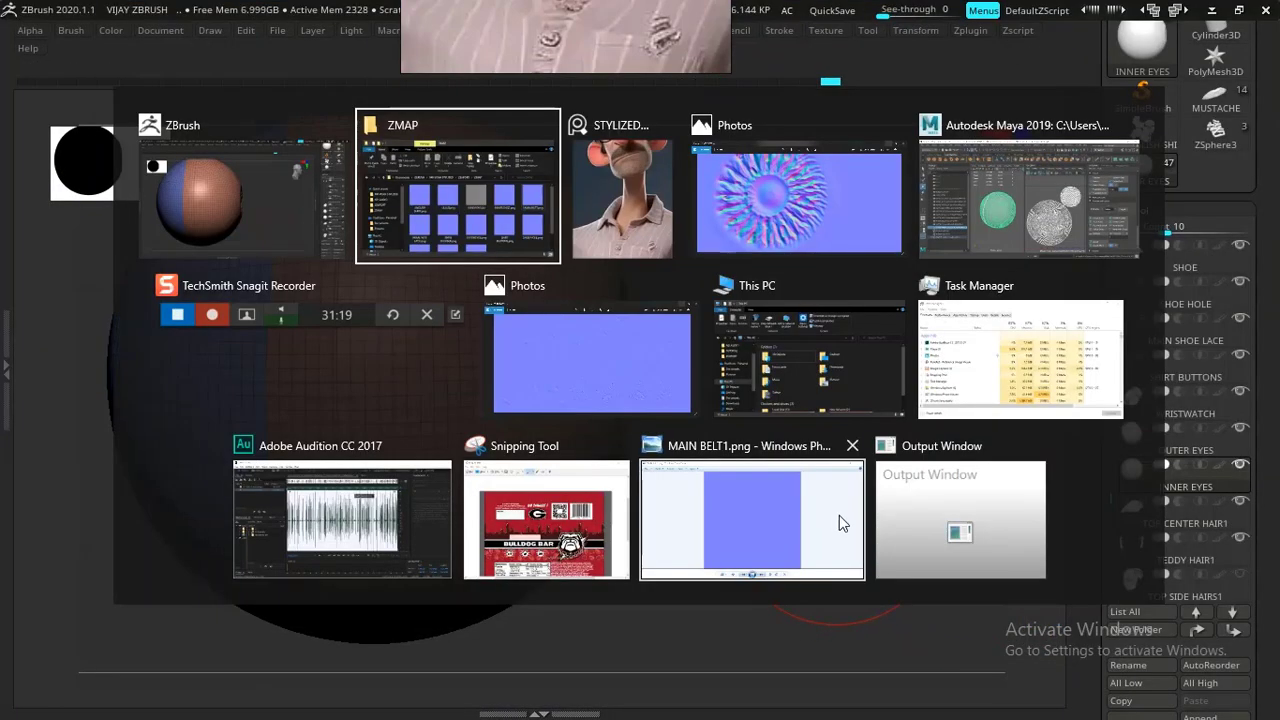
key("Tab")
key("Tab")
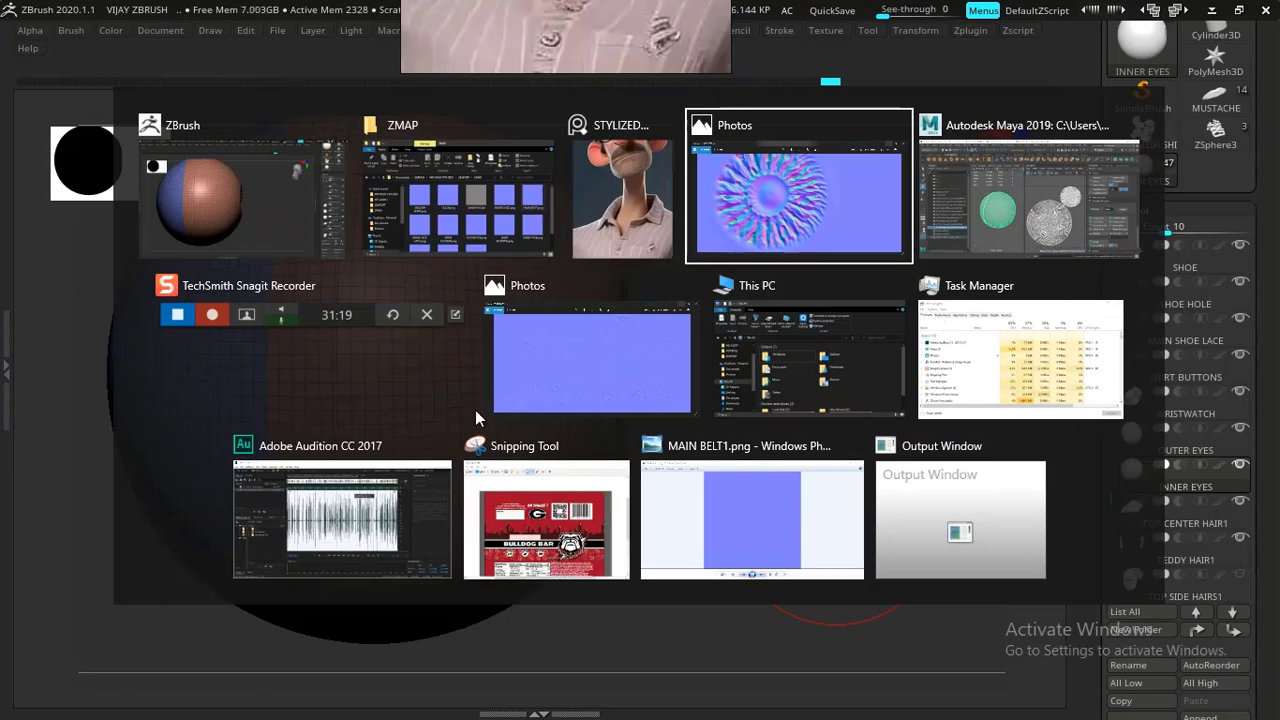
left_click(719, 527)
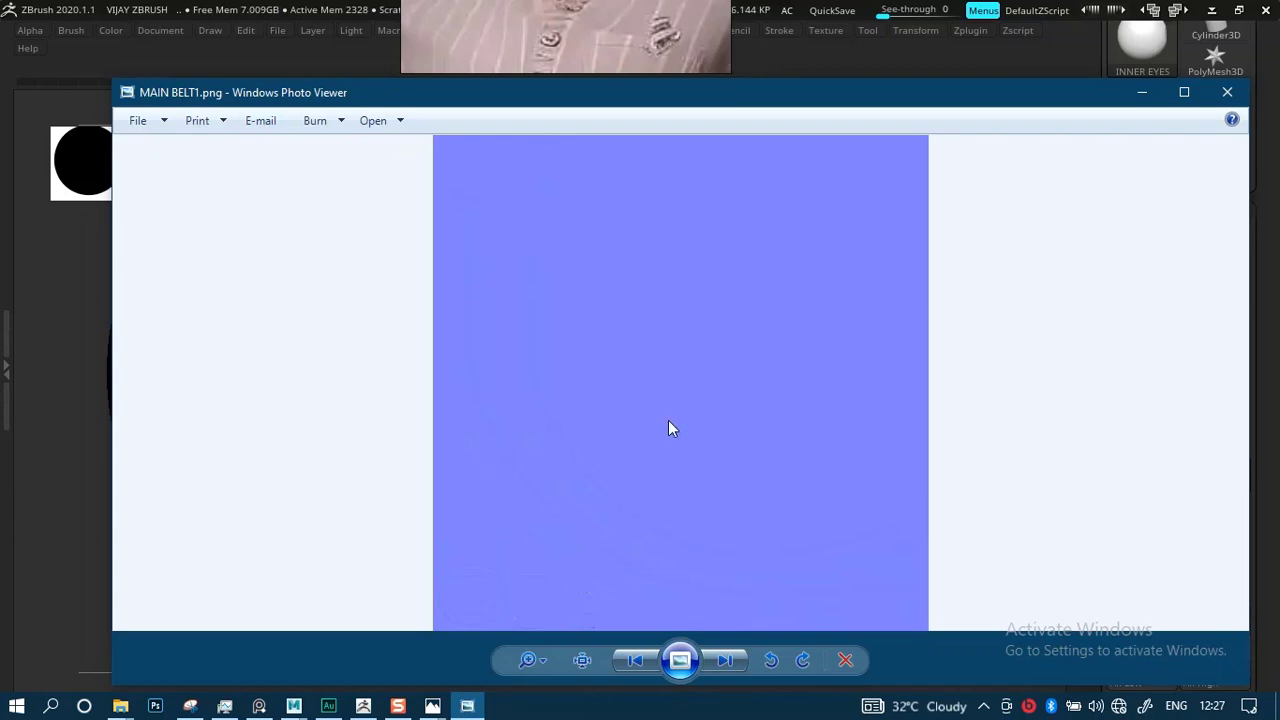
left_click(1229, 93)
key("Tab")
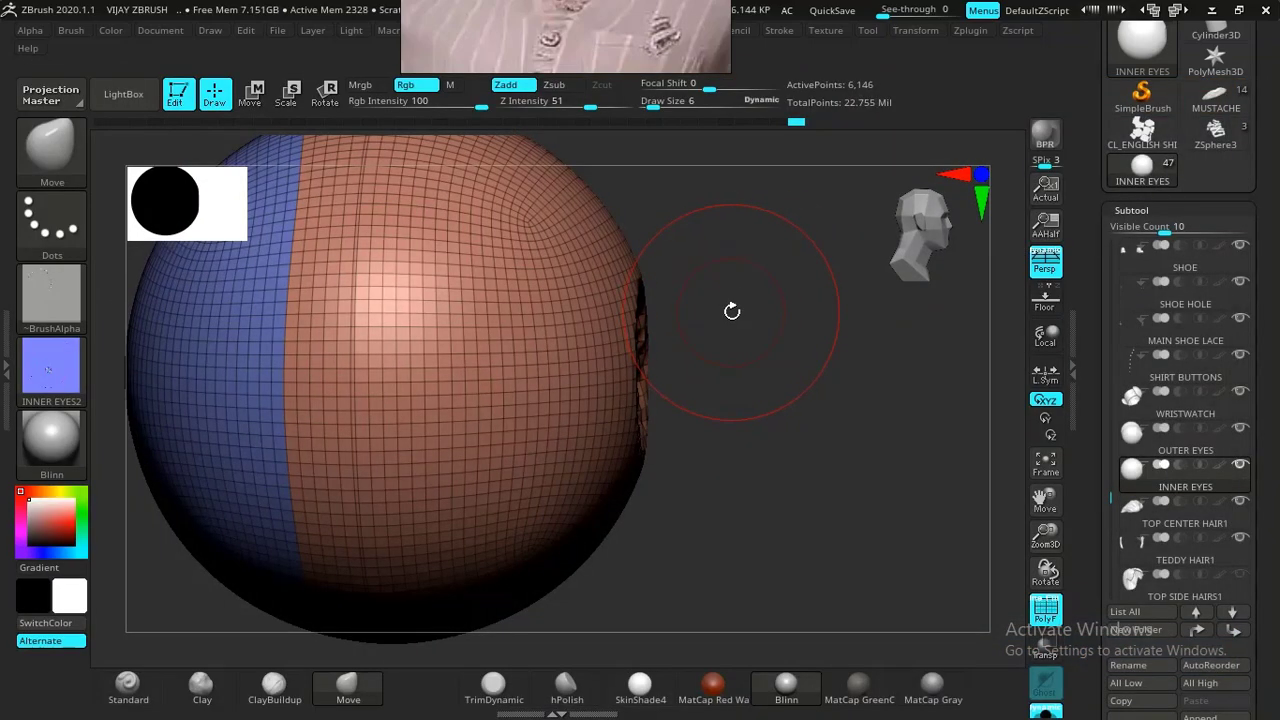
Open INNER EYES.tif from the ZMAP folder, examine its iris detail up close, then close it and return to ZBrush.
key("space")
key("alt+Tab")
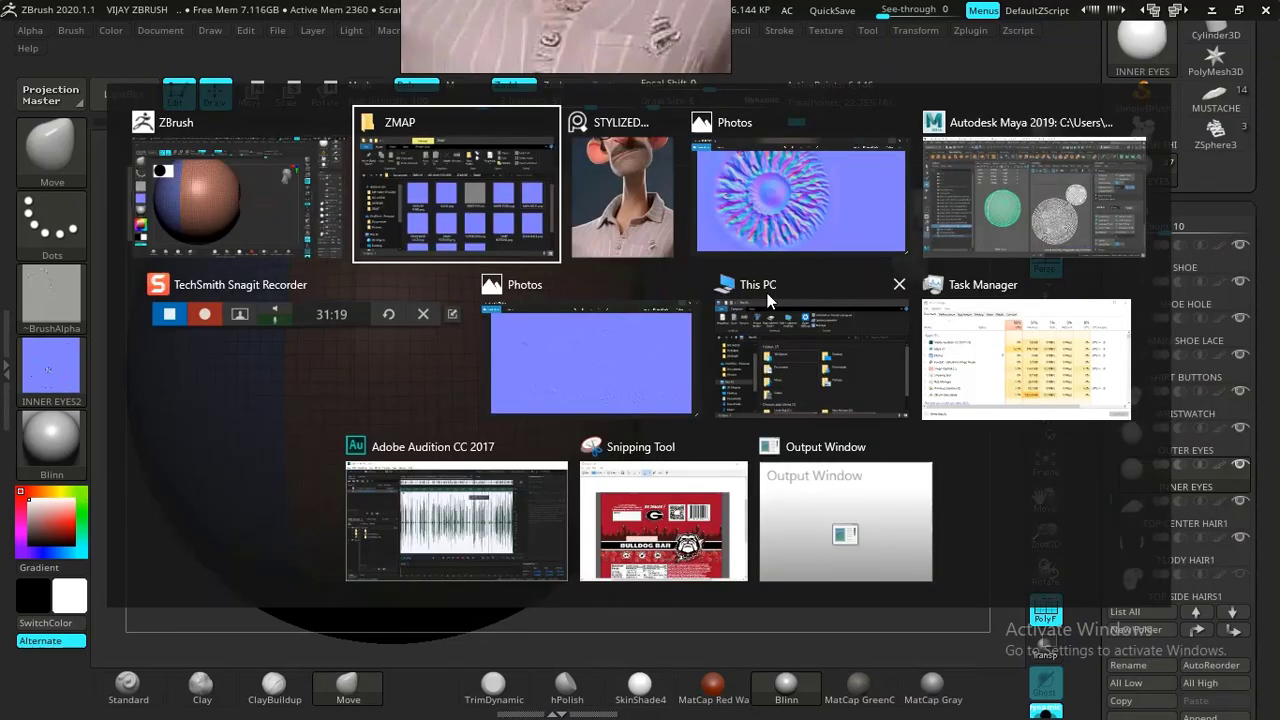
left_click(452, 199)
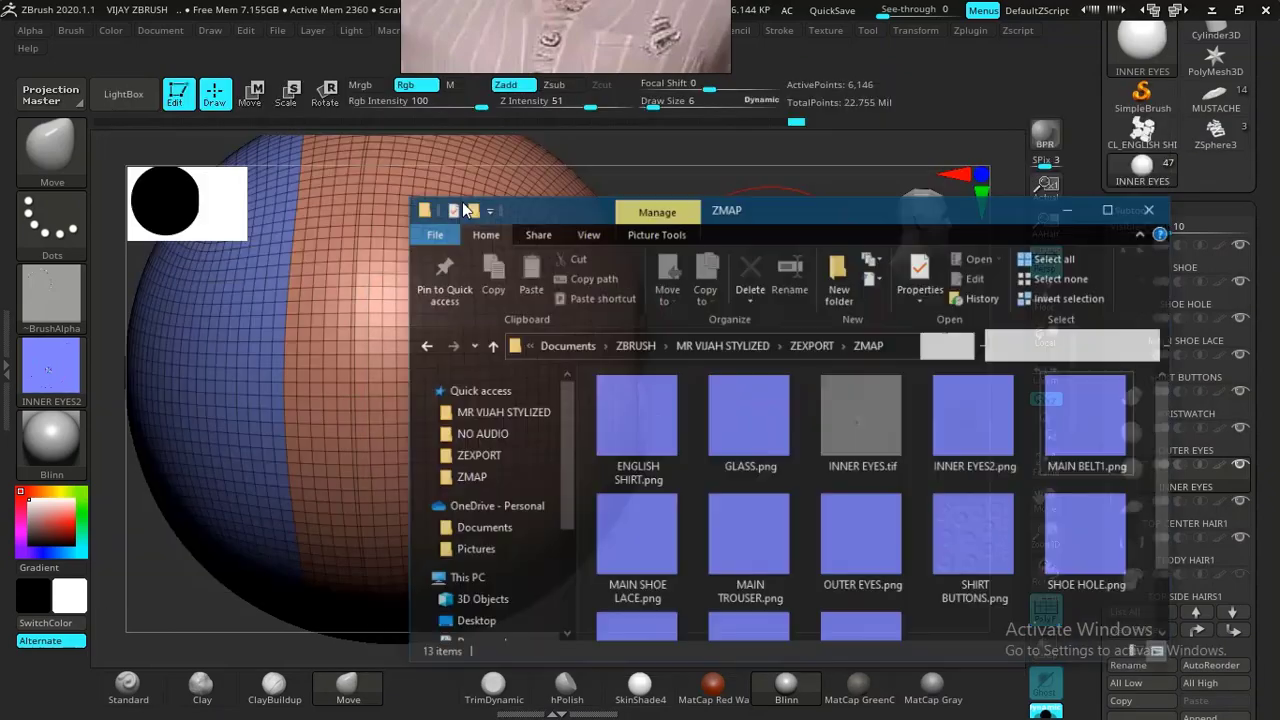
left_click(883, 424)
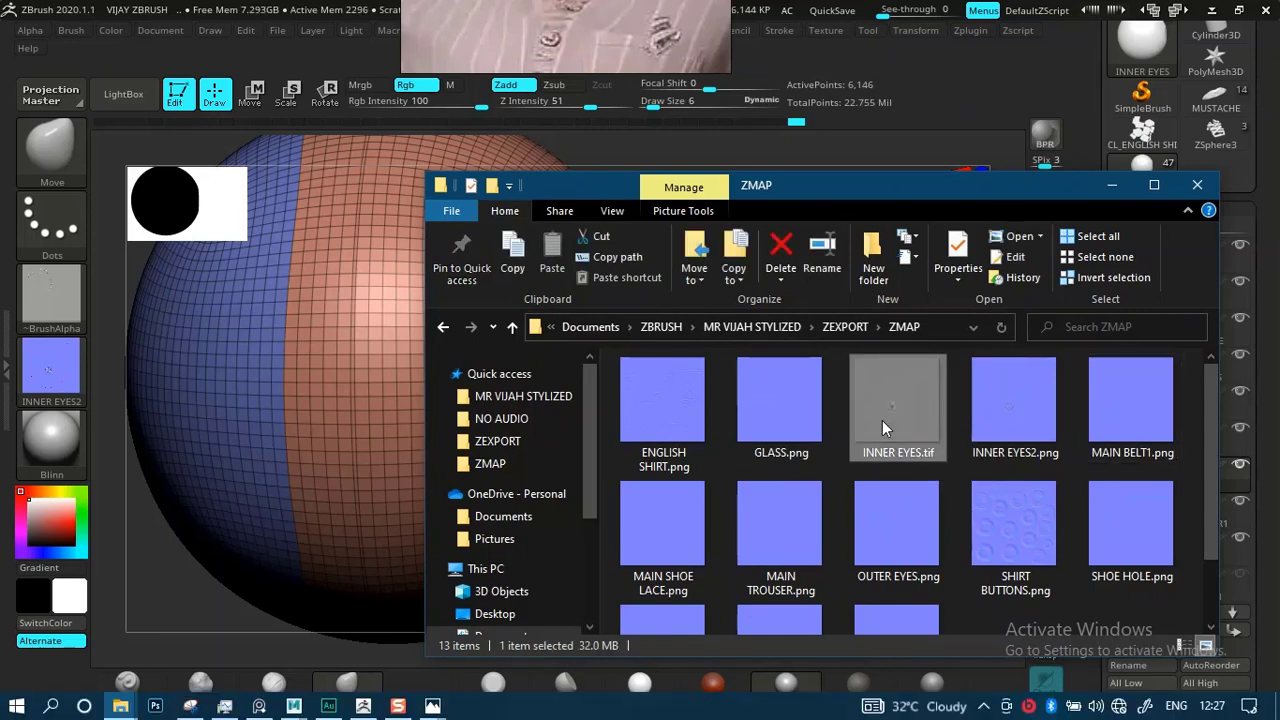
double_click(882, 420)
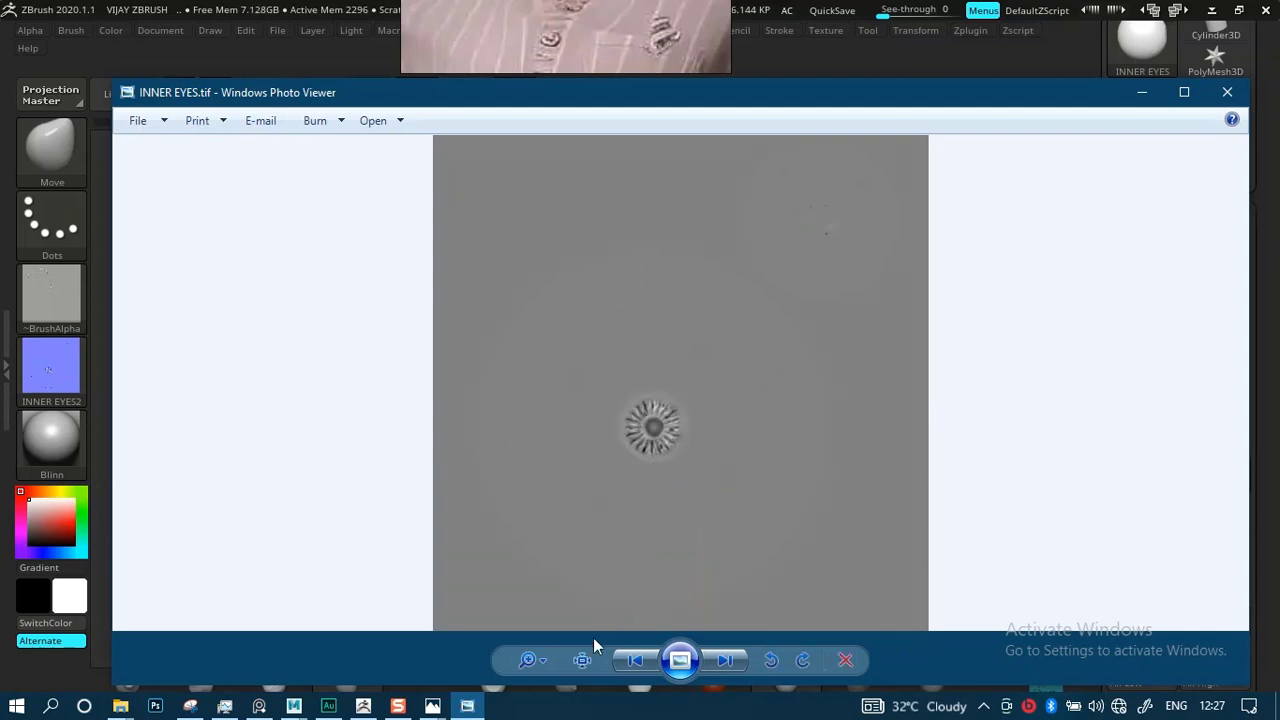
left_click(545, 655)
left_click_drag(541, 618, 577, 462)
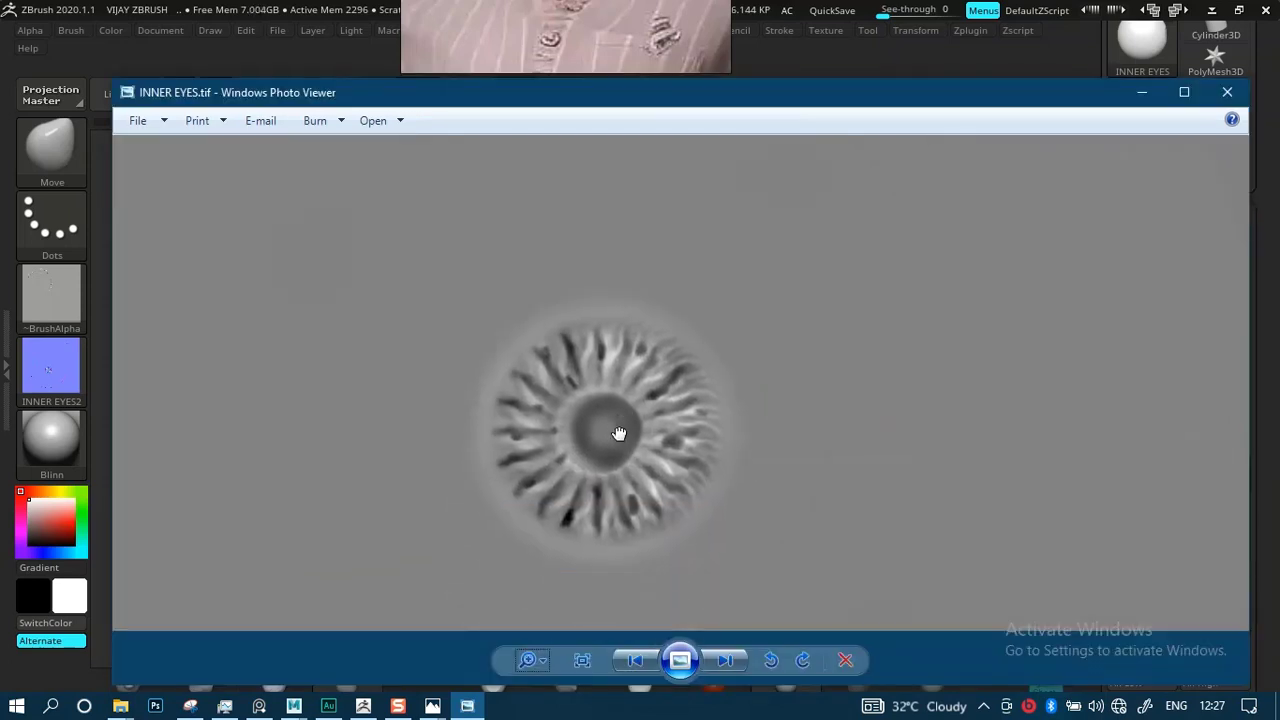
left_click(1227, 93)
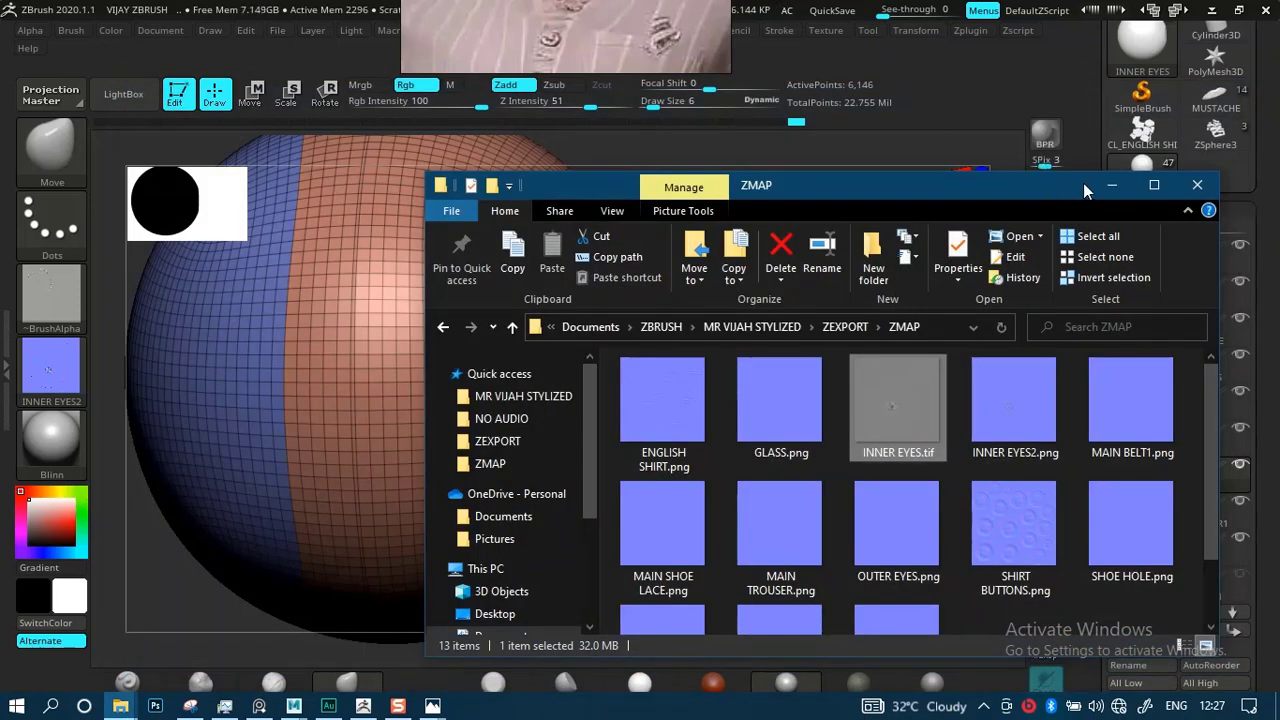
left_click(1111, 185)
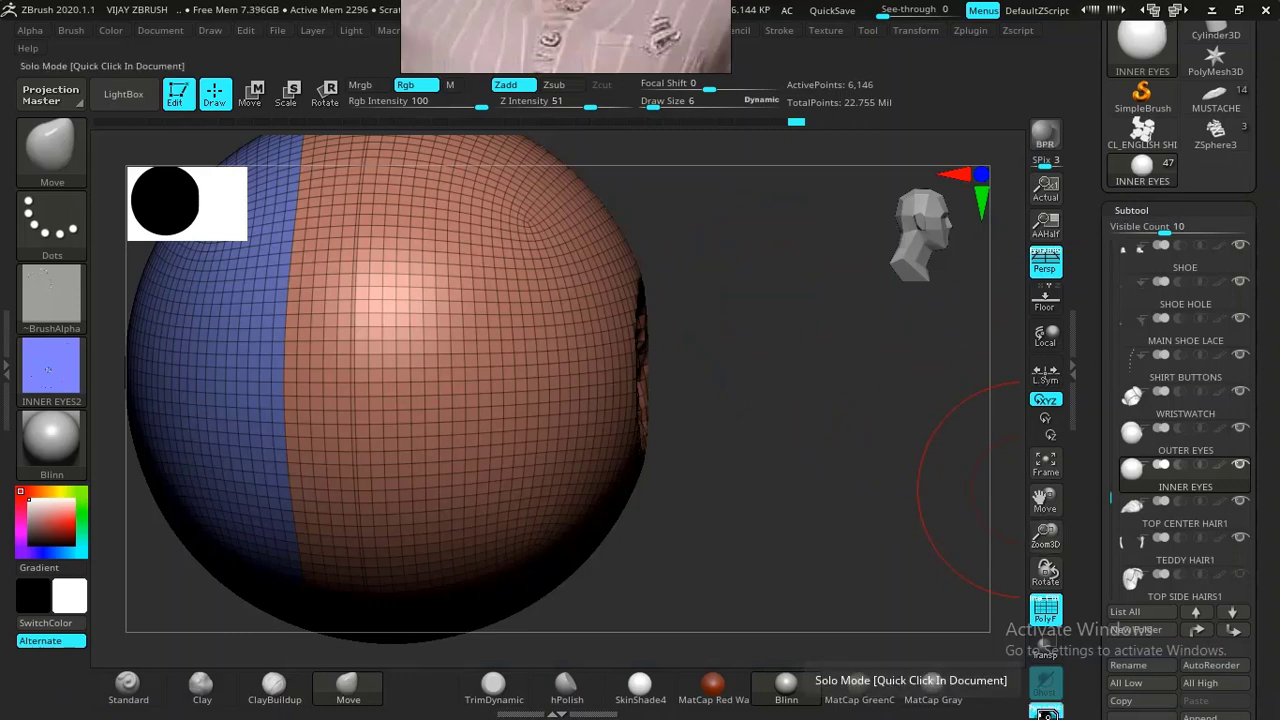
Turn off Solo mode to show the whole character, select the VIJAH BODY subtool and hide the polyframe.
left_click(1046, 713)
key("f")
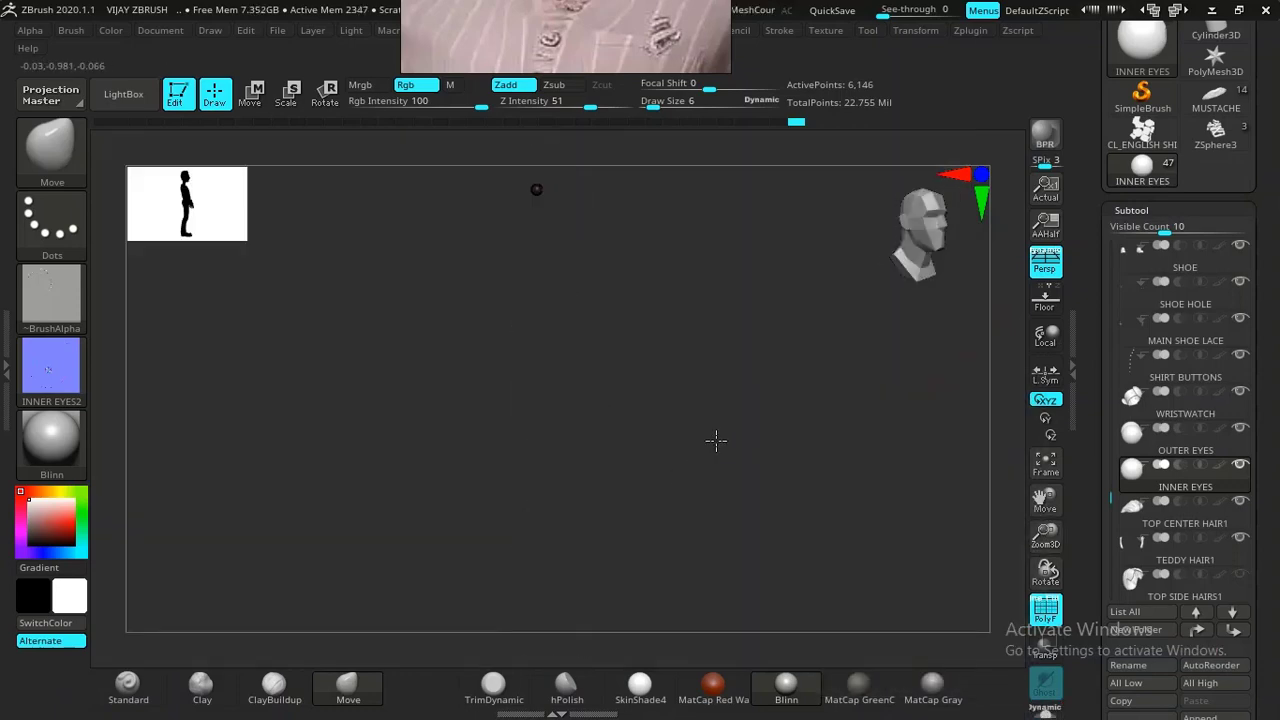
left_click_drag(716, 441, 742, 446)
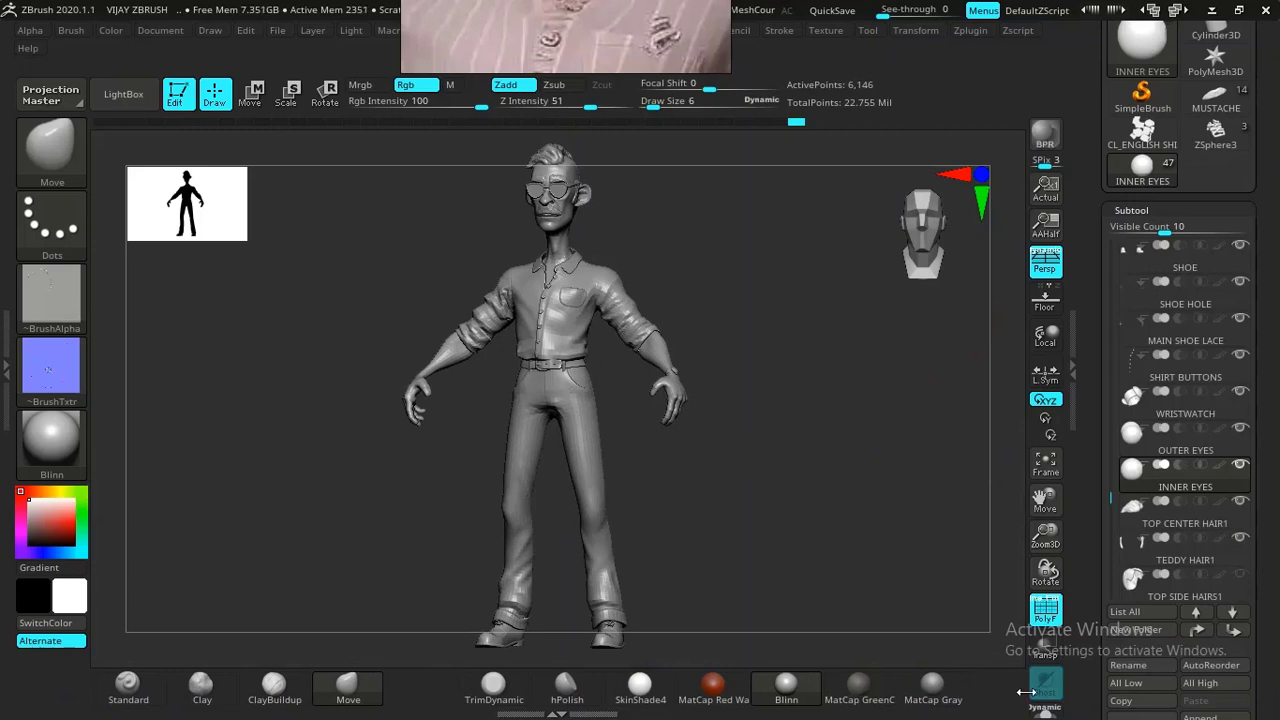
mouse_move(776, 512)
left_mouse_down()
mouse_move(793, 513)
mouse_move(766, 463)
mouse_move(717, 509)
mouse_move(859, 404)
mouse_move(840, 406)
mouse_move(823, 463)
mouse_move(852, 441)
left_mouse_up()
left_click(743, 530, "alt")
key("shift+f")
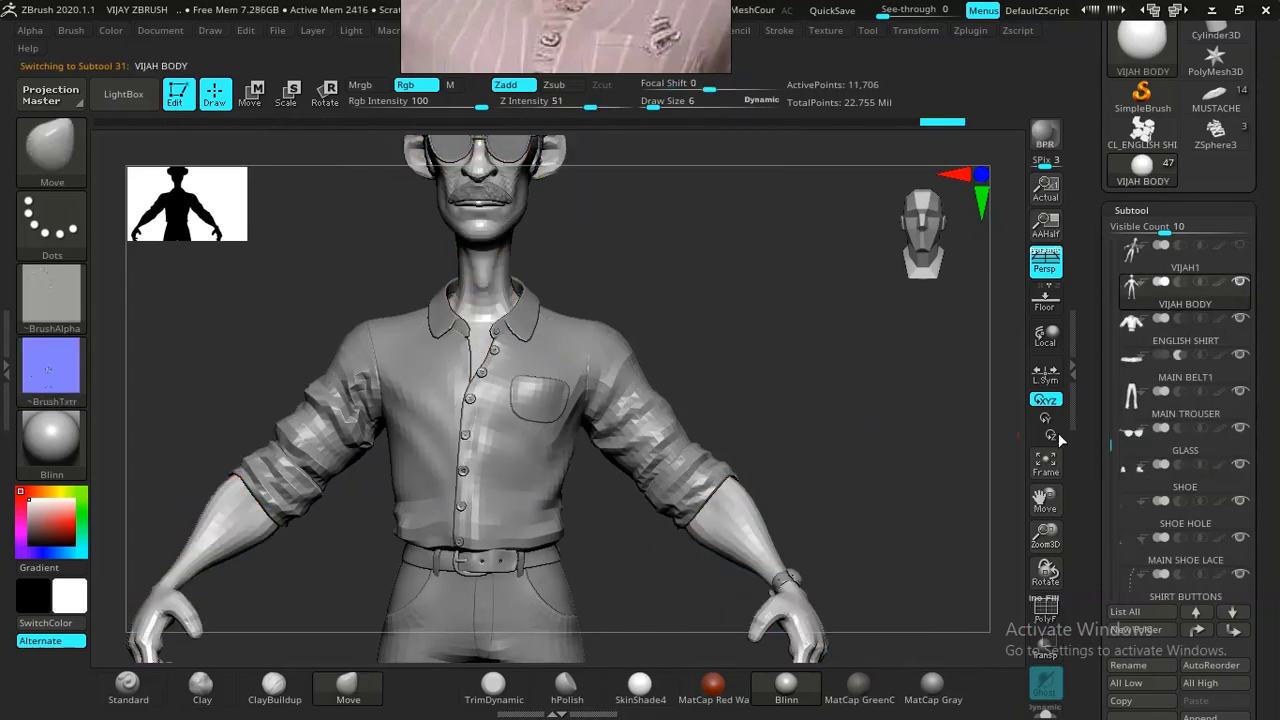
Examine the character's shirt, arms, trousers and shoes from the front.
left_click_drag(866, 379, 907, 327)
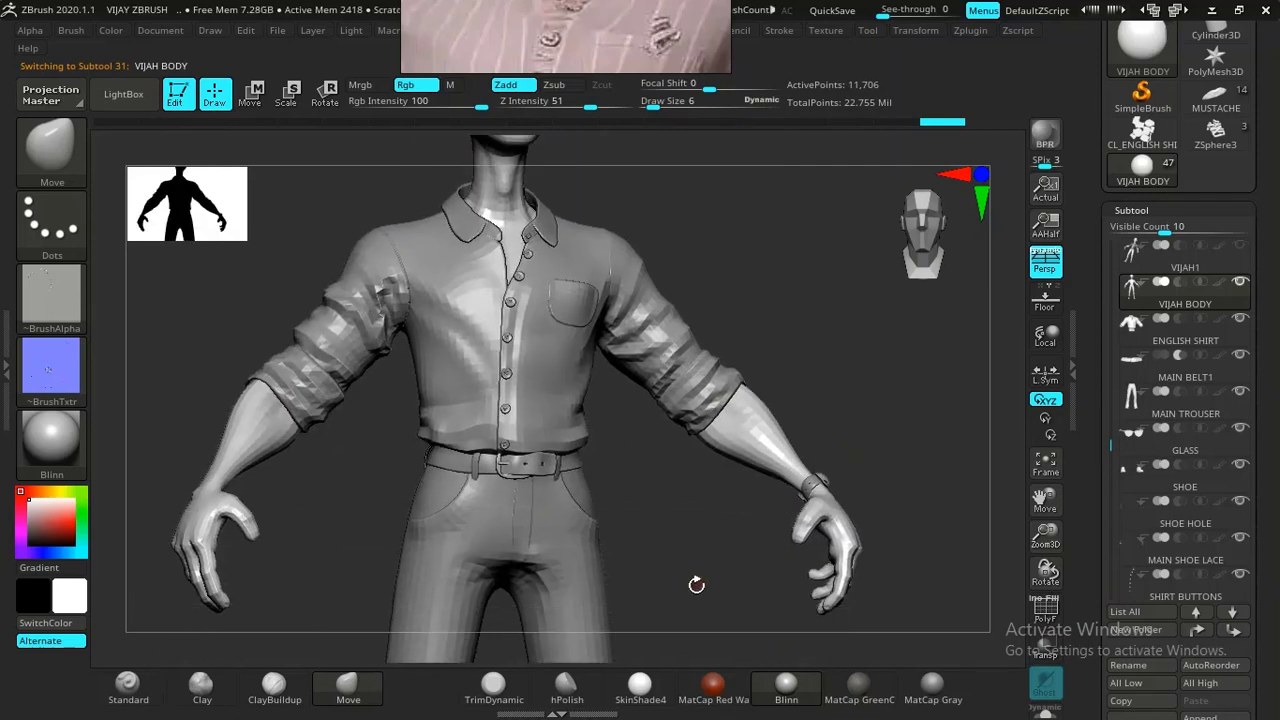
left_click_drag(697, 583, 713, 369, "alt")
left_click_drag(765, 517, 767, 351, "alt")
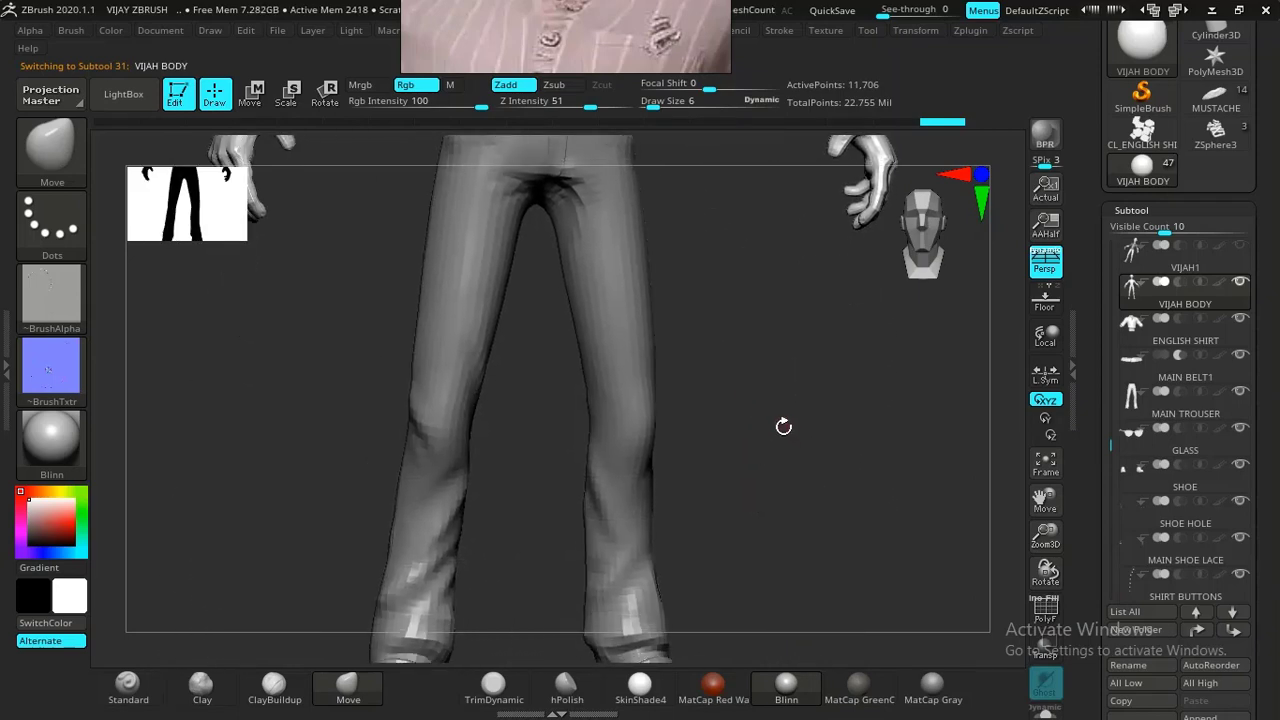
left_click_drag(770, 296, 753, 662, "alt")
left_click_drag(924, 456, 907, 427)
left_click_drag(927, 495, 929, 354, "alt")
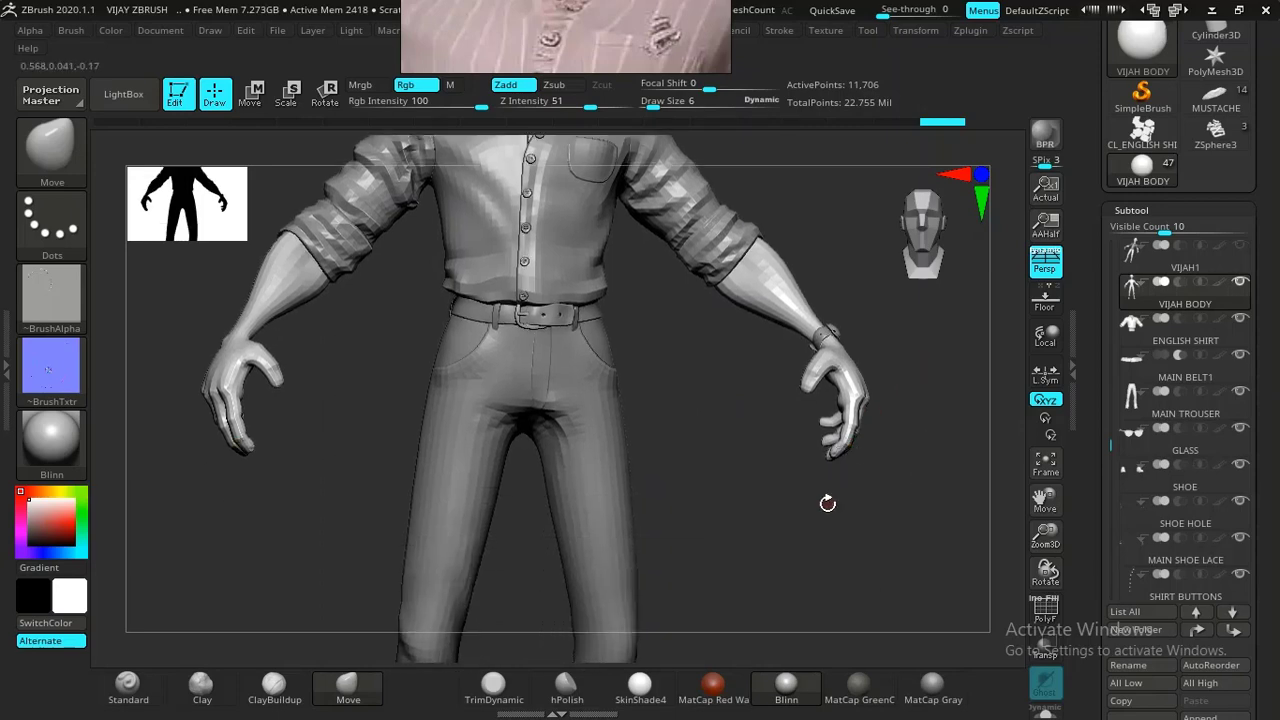
left_click_drag(712, 409, 739, 594, "alt")
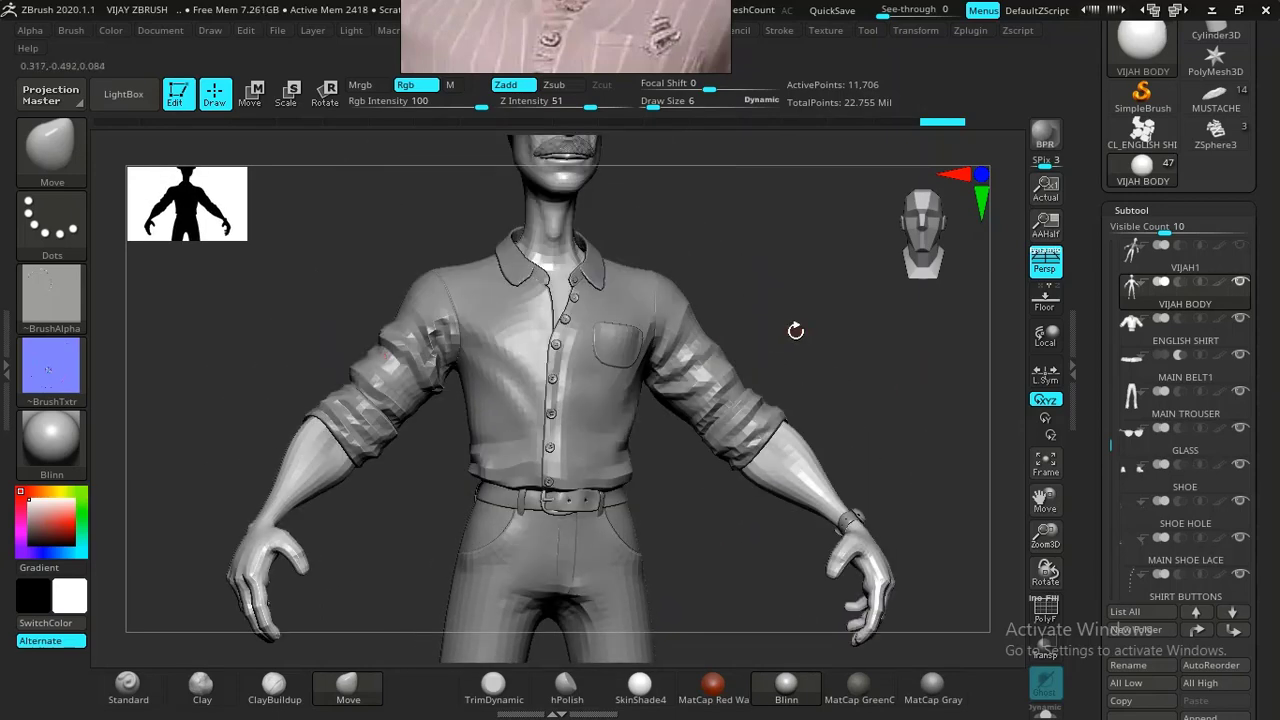
left_click_drag(801, 323, 736, 466)
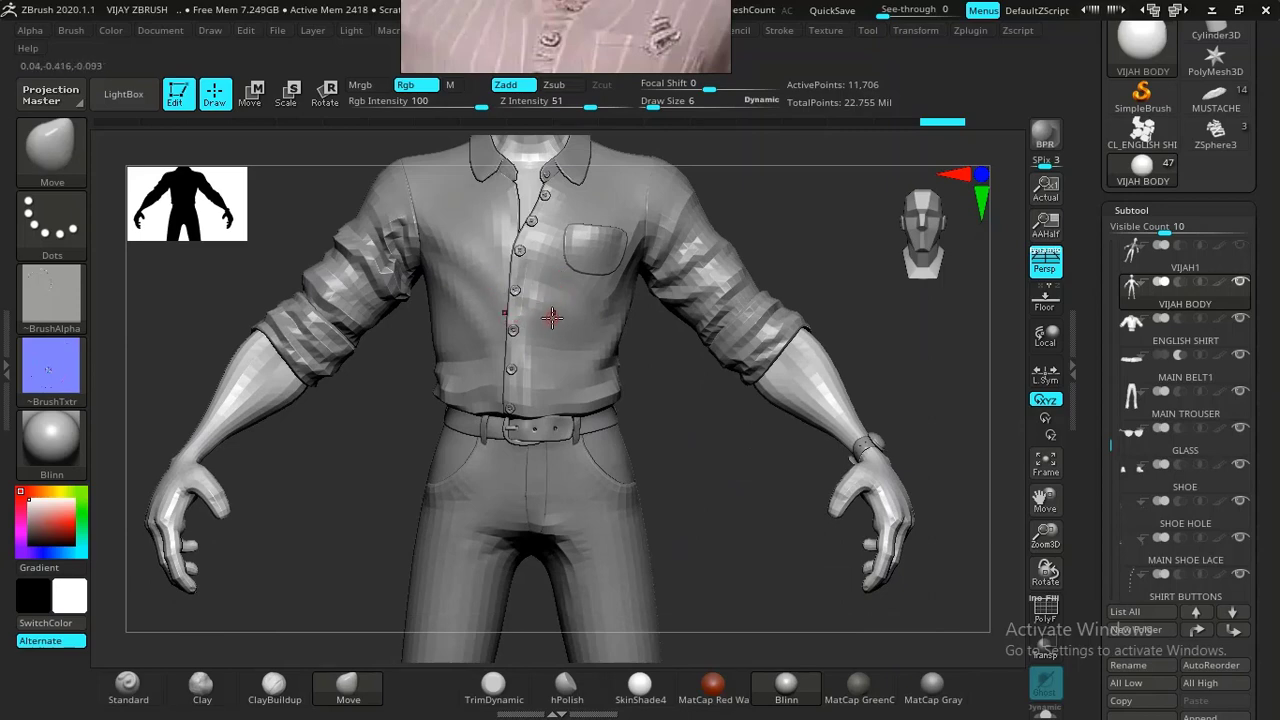
left_click_drag(708, 532, 703, 234, "alt")
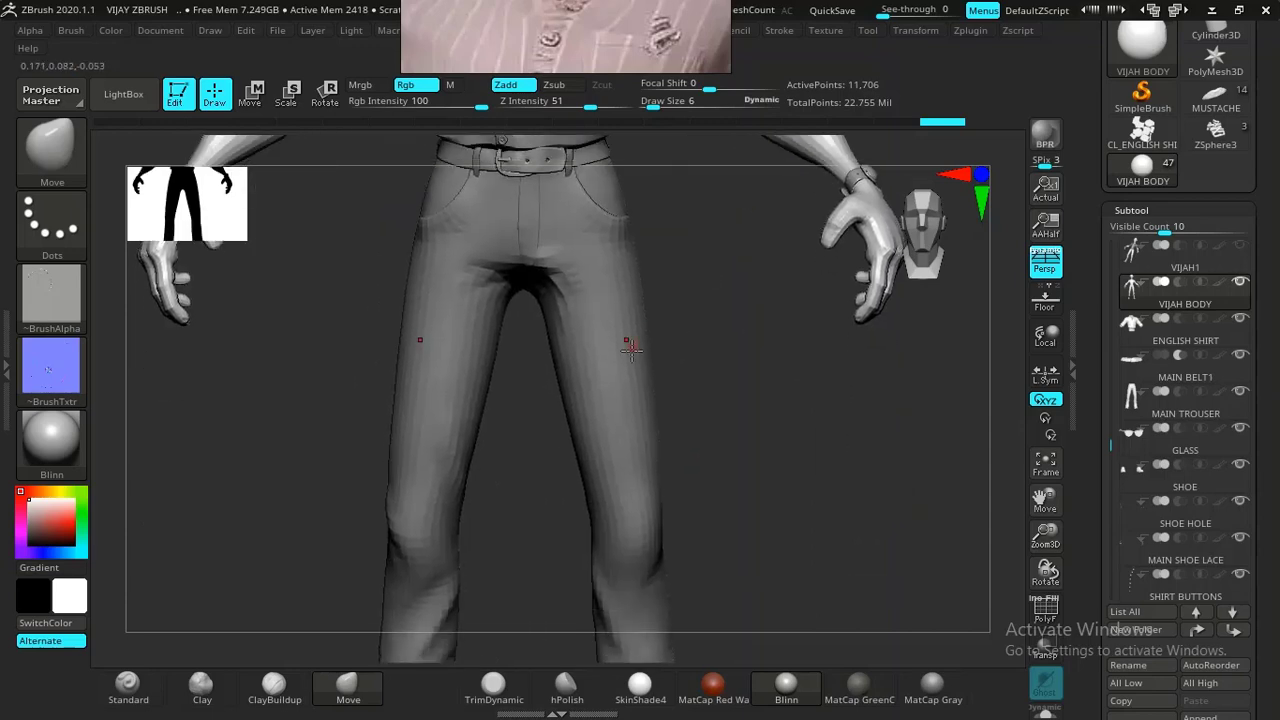
left_click_drag(720, 280, 723, 200, "alt")
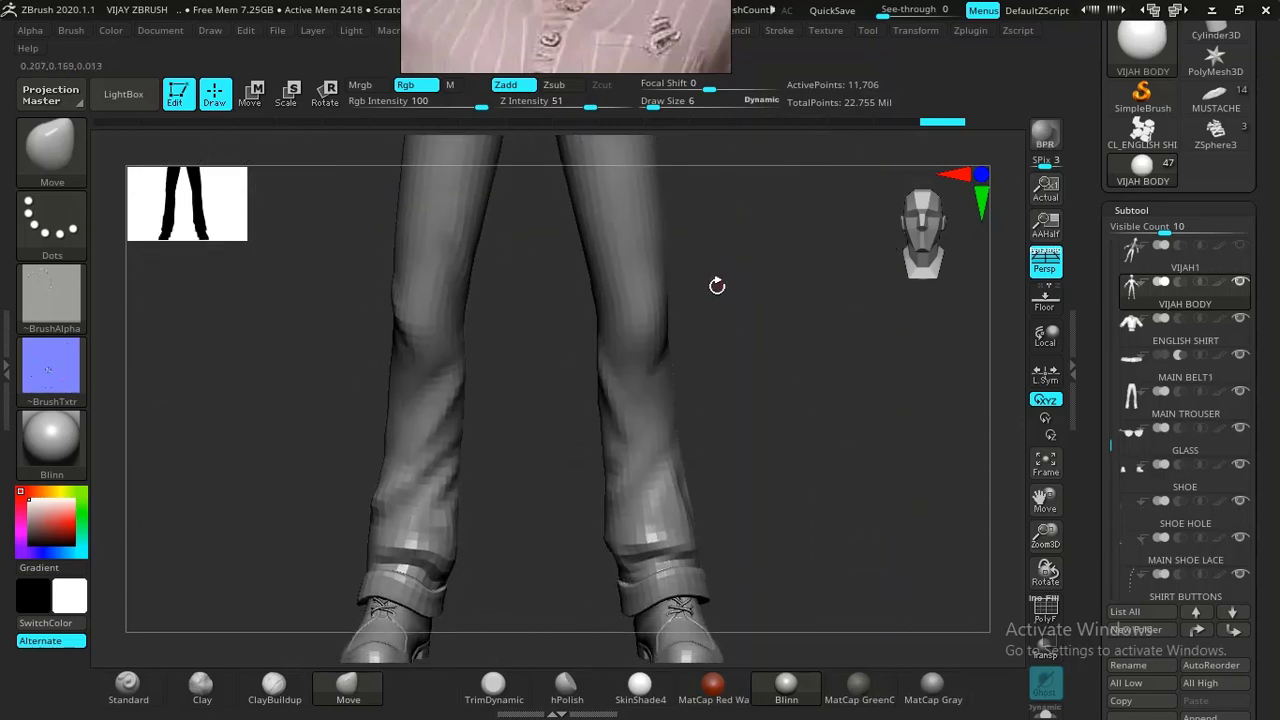
mouse_move(750, 373)
left_mouse_down("alt")
mouse_move(757, 557)
mouse_move(759, 371)
left_mouse_up("alt")
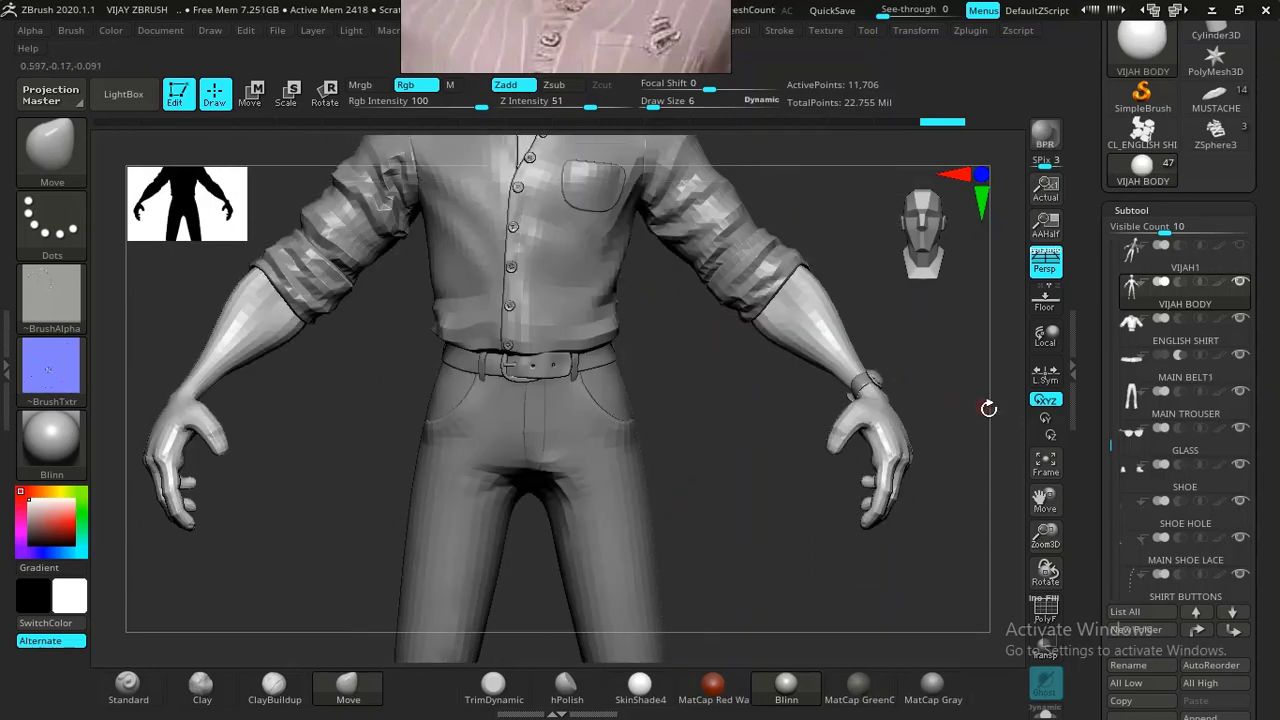
Enable SmoothUV and Flip V in the VIJAH BODY subtool's displacement map settings.
left_click_drag(1088, 490, 1083, 362)
left_click_drag(1100, 517, 1081, 573)
left_click(1137, 503)
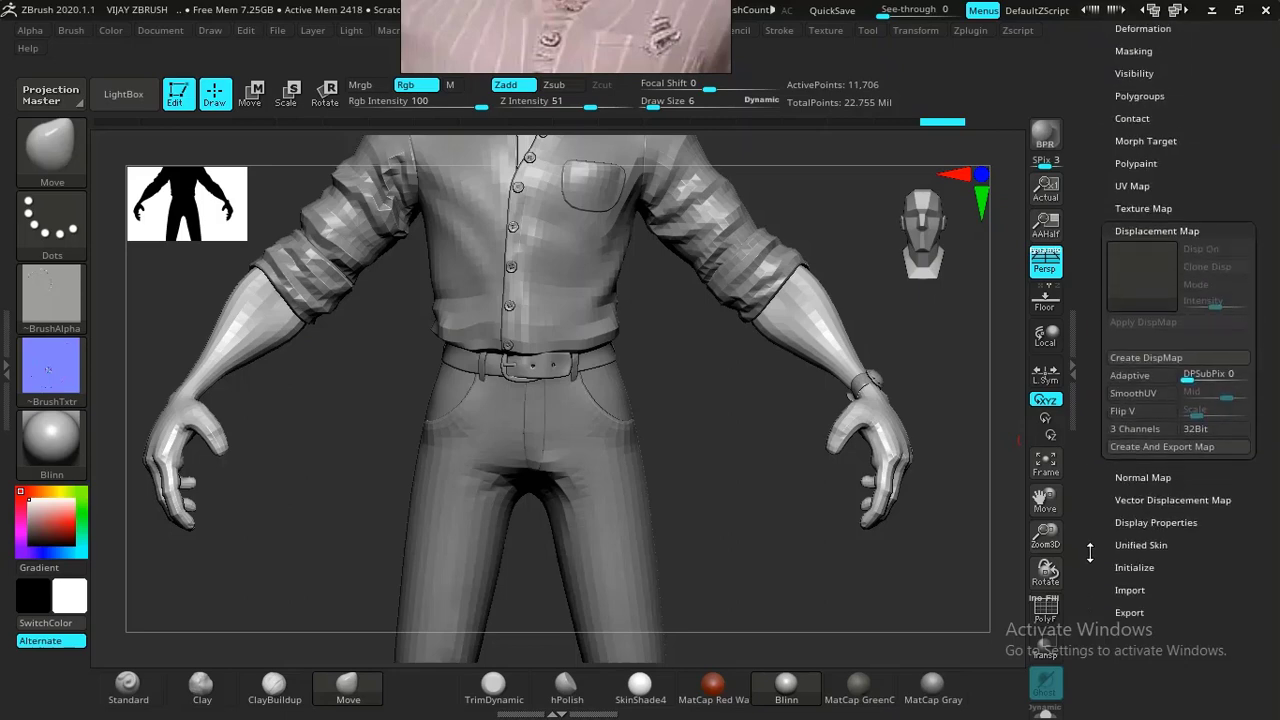
left_click(1143, 392)
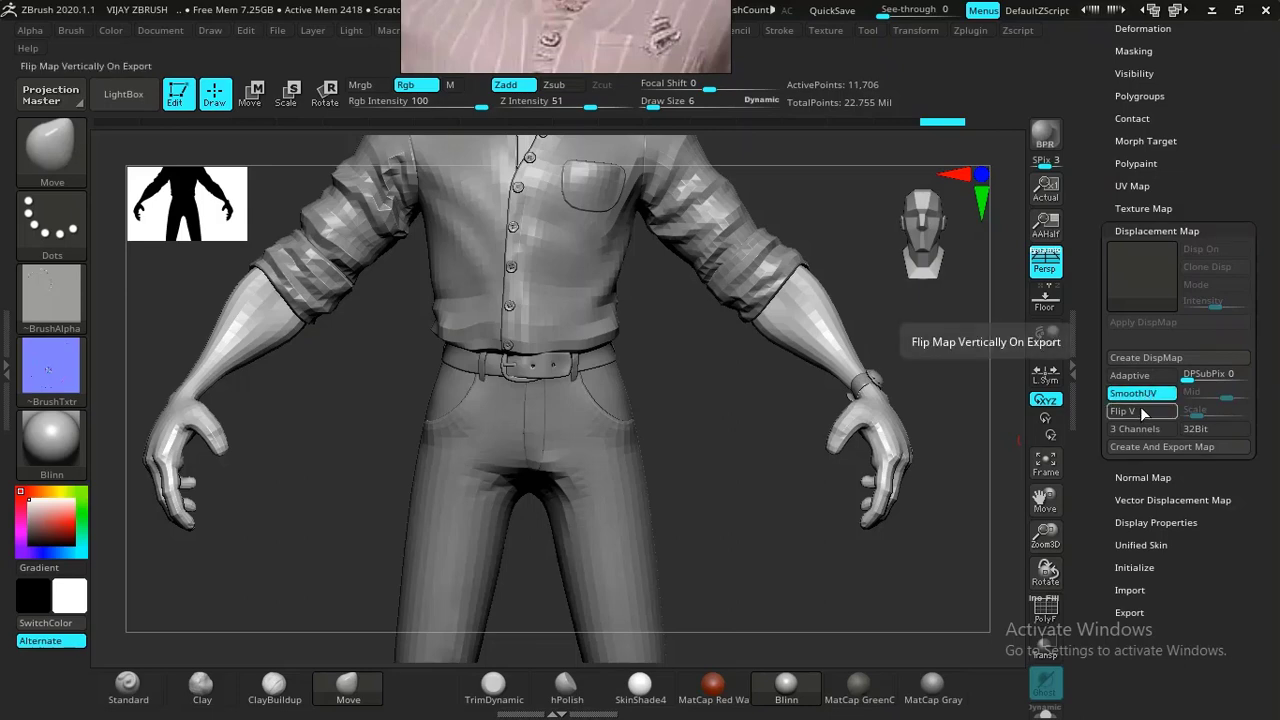
left_click(1143, 412)
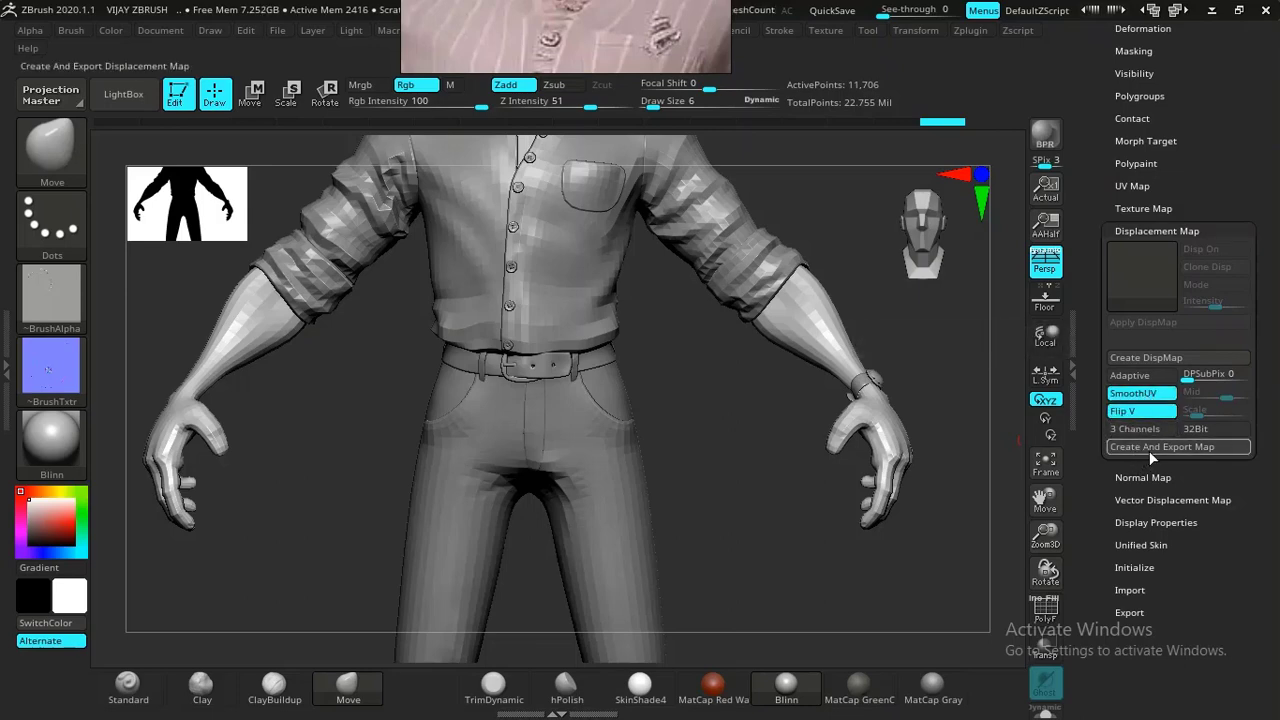
Create and export the body's displacement map to ZMAP as VIJAH BODY.tif (16-bit, 1 channel), declining the base mesh, and check the folder.
left_click(1152, 448)
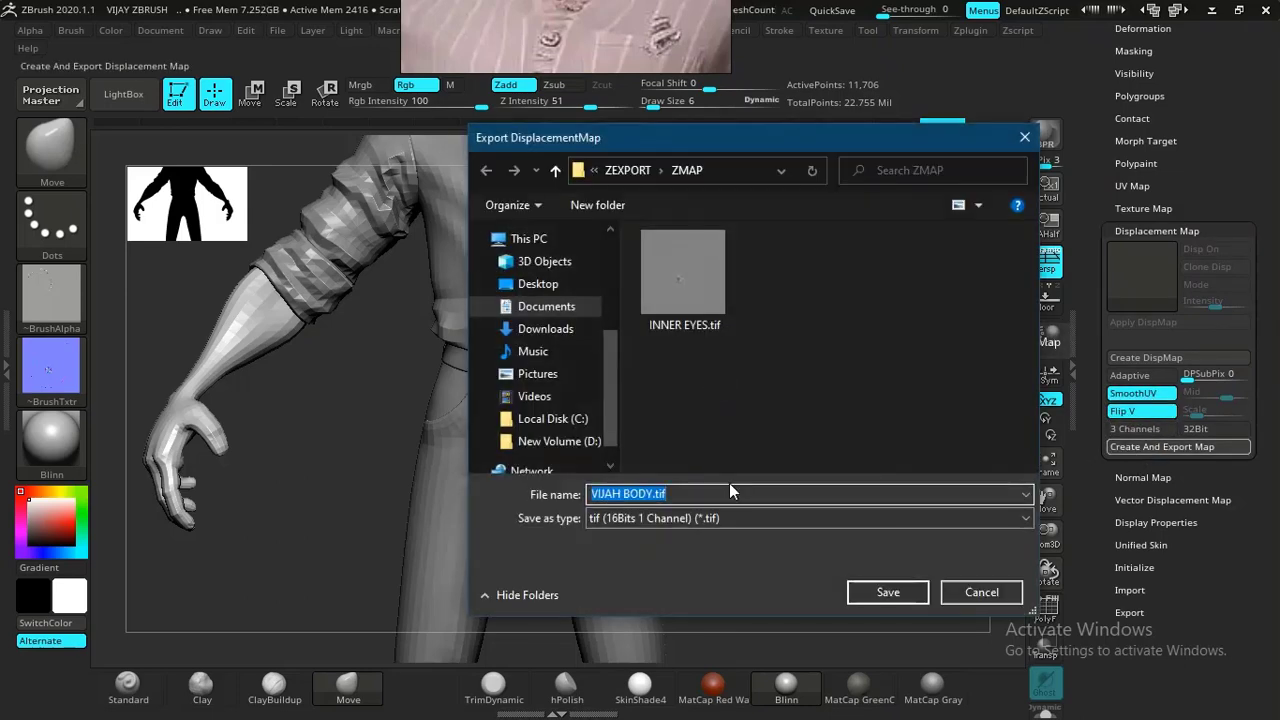
left_click(888, 592)
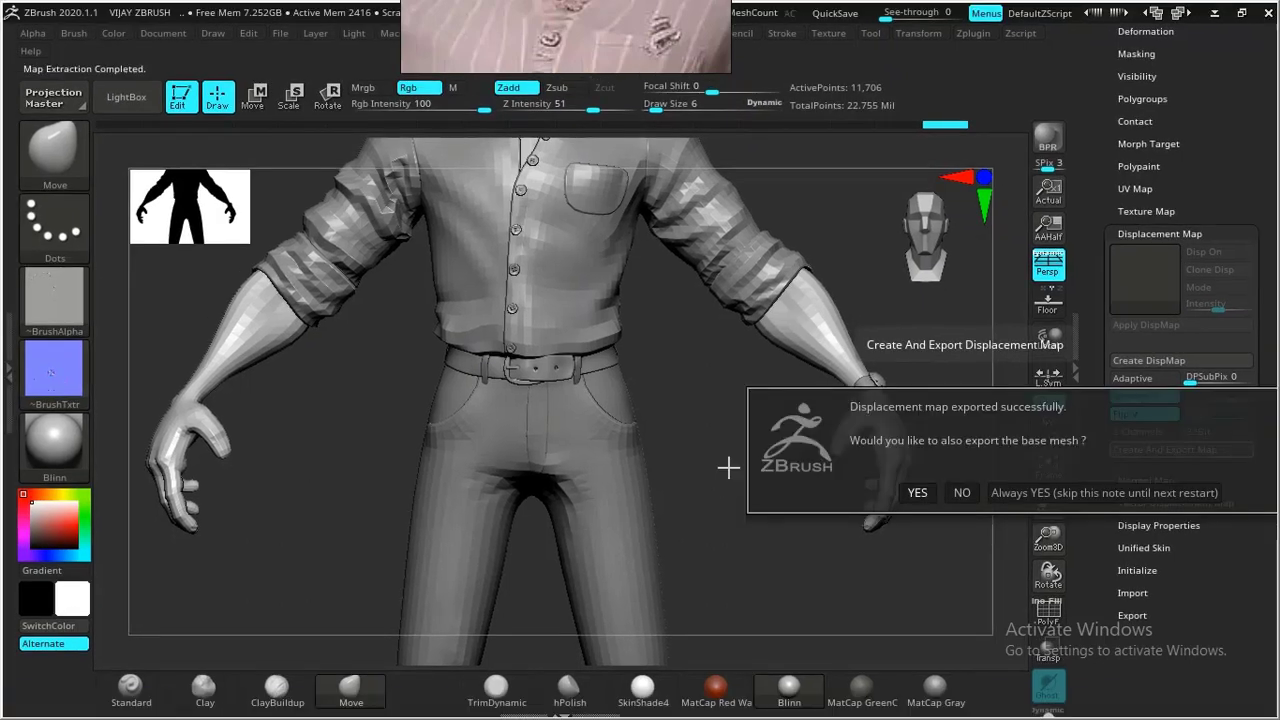
left_click(961, 490)
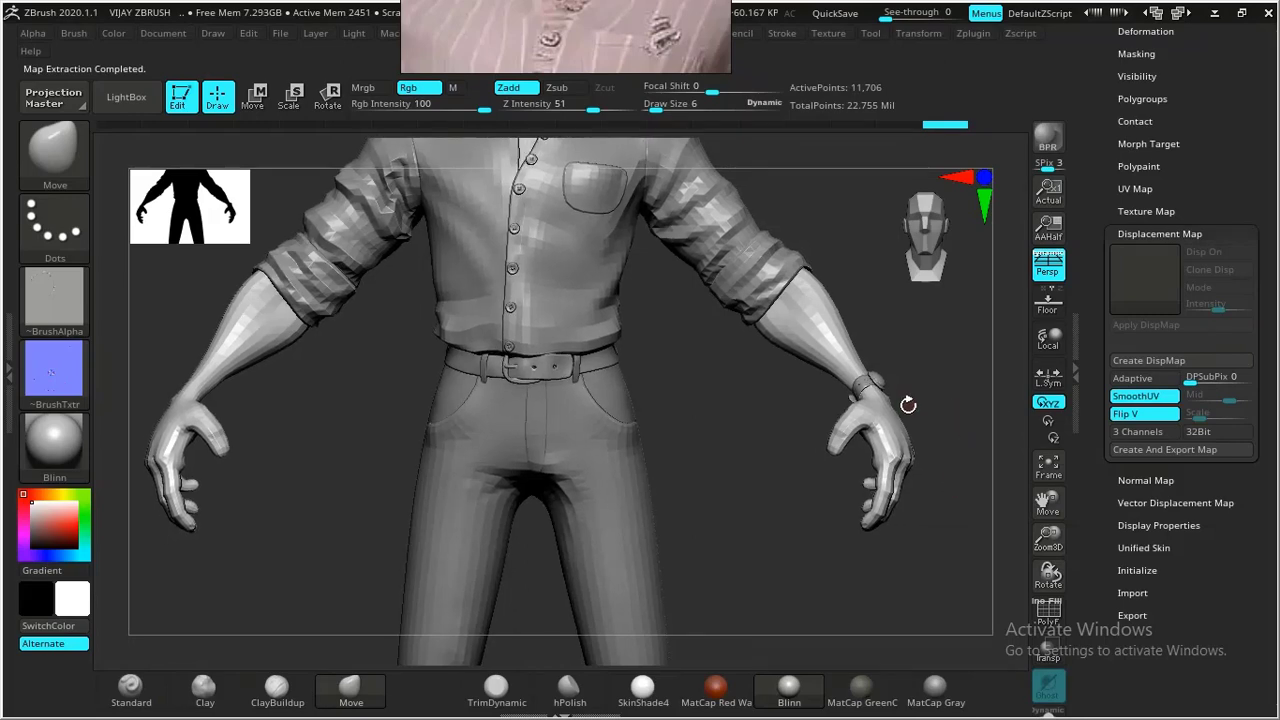
key("alt+Tab")
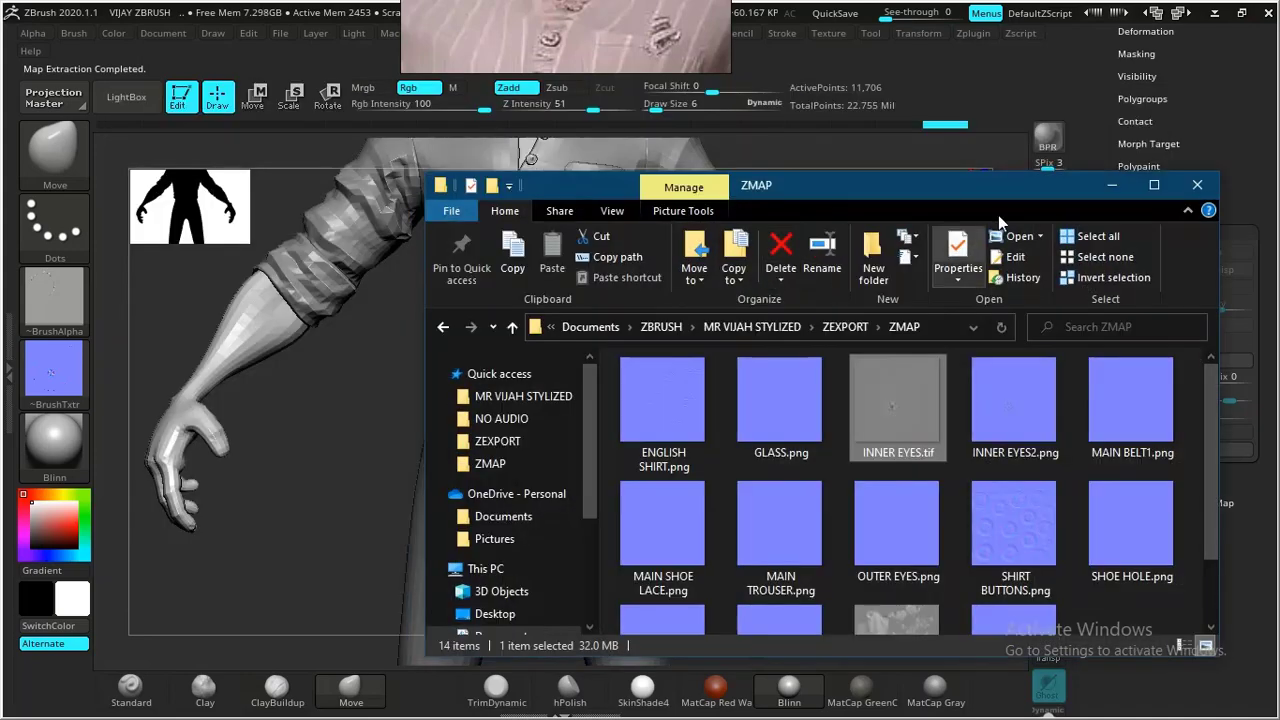
left_click(1097, 190)
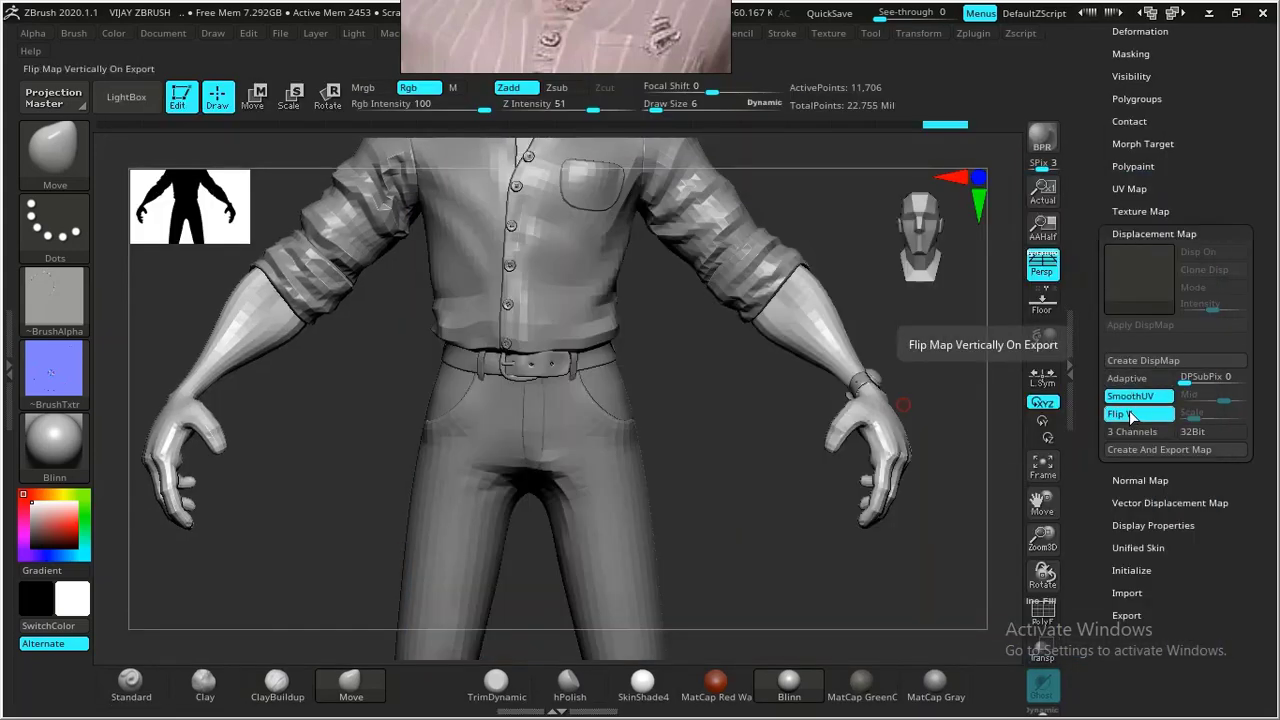
Check the ZMAP folder for the body's exported displacement map, and return to ZBrush.
key("alt+Tab")
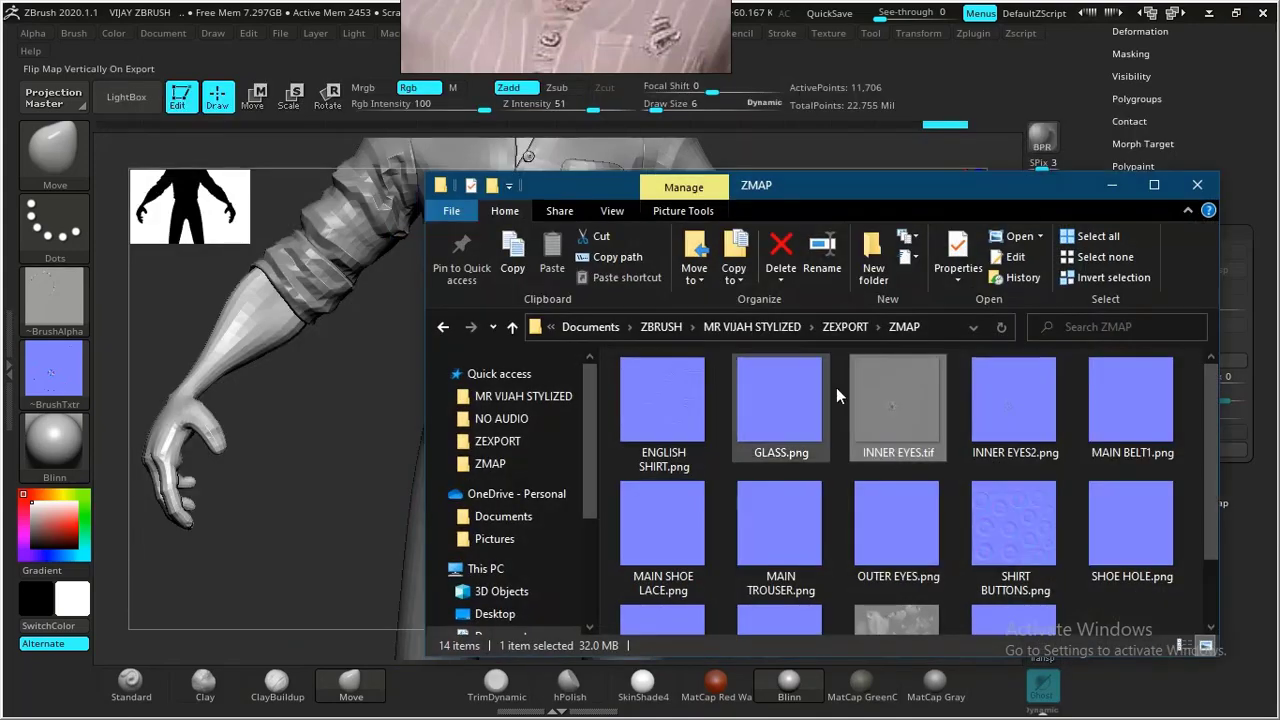
left_click(1195, 494)
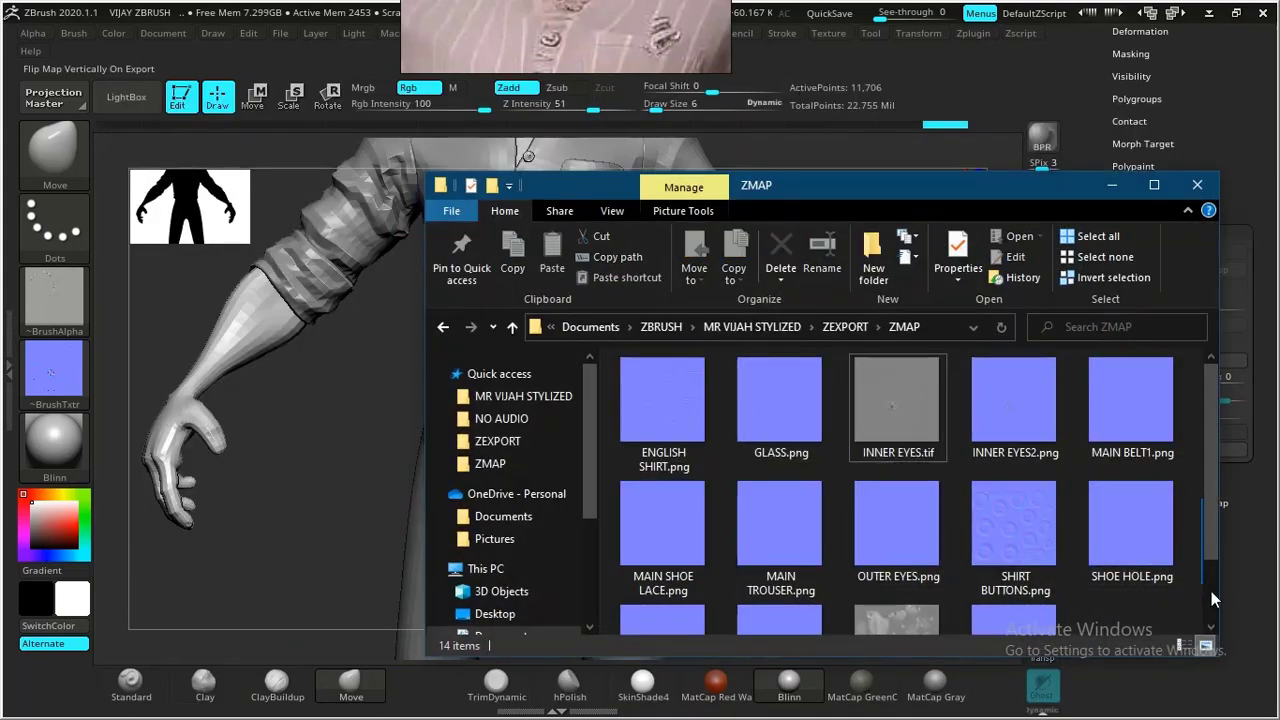
scroll(1211, 540, "down", 2)
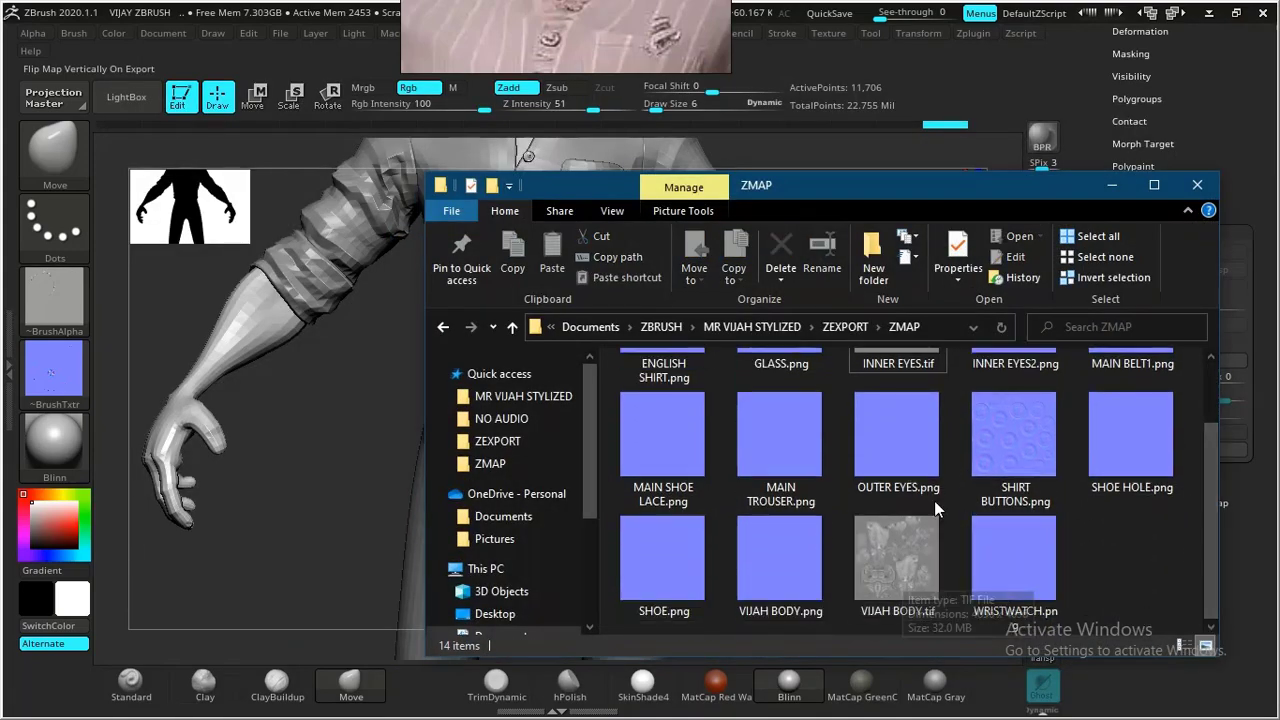
left_click(1106, 190)
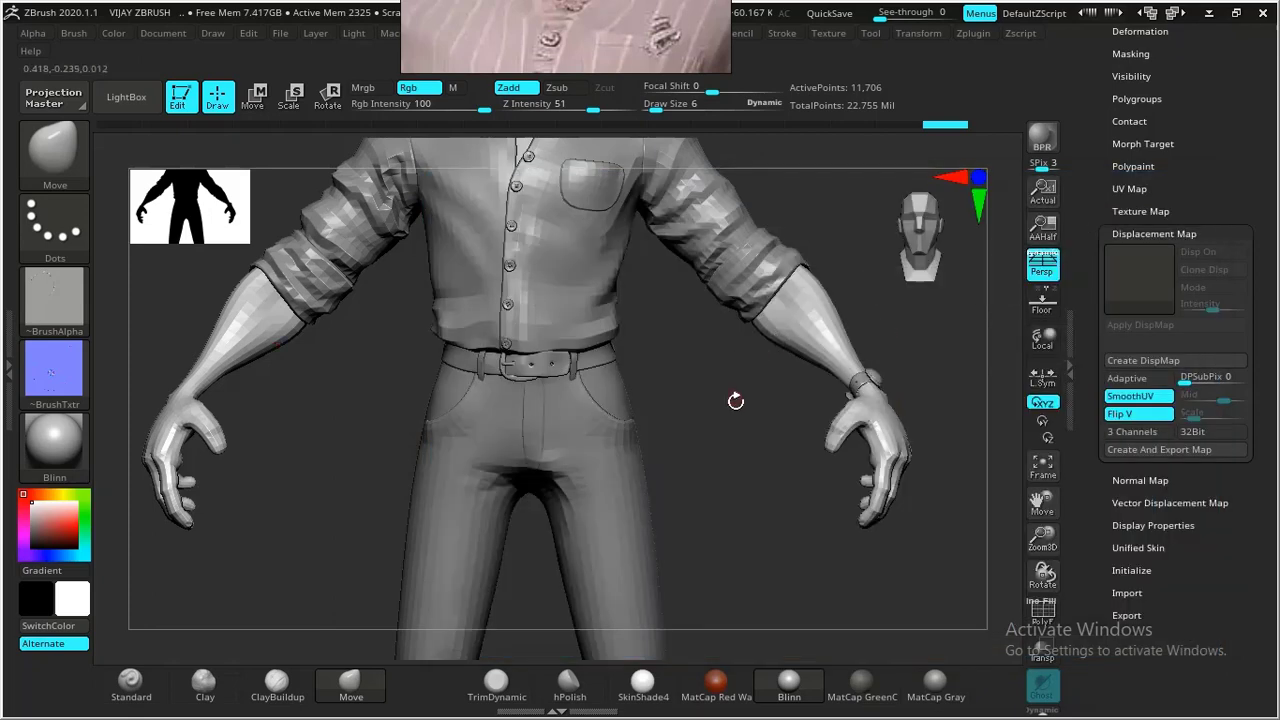
Select the ENGLISH SHIRT subtool and enable SmoothUV and Flip V in its displacement map settings.
left_click_drag(752, 438, 686, 389)
left_click(590, 368, "alt")
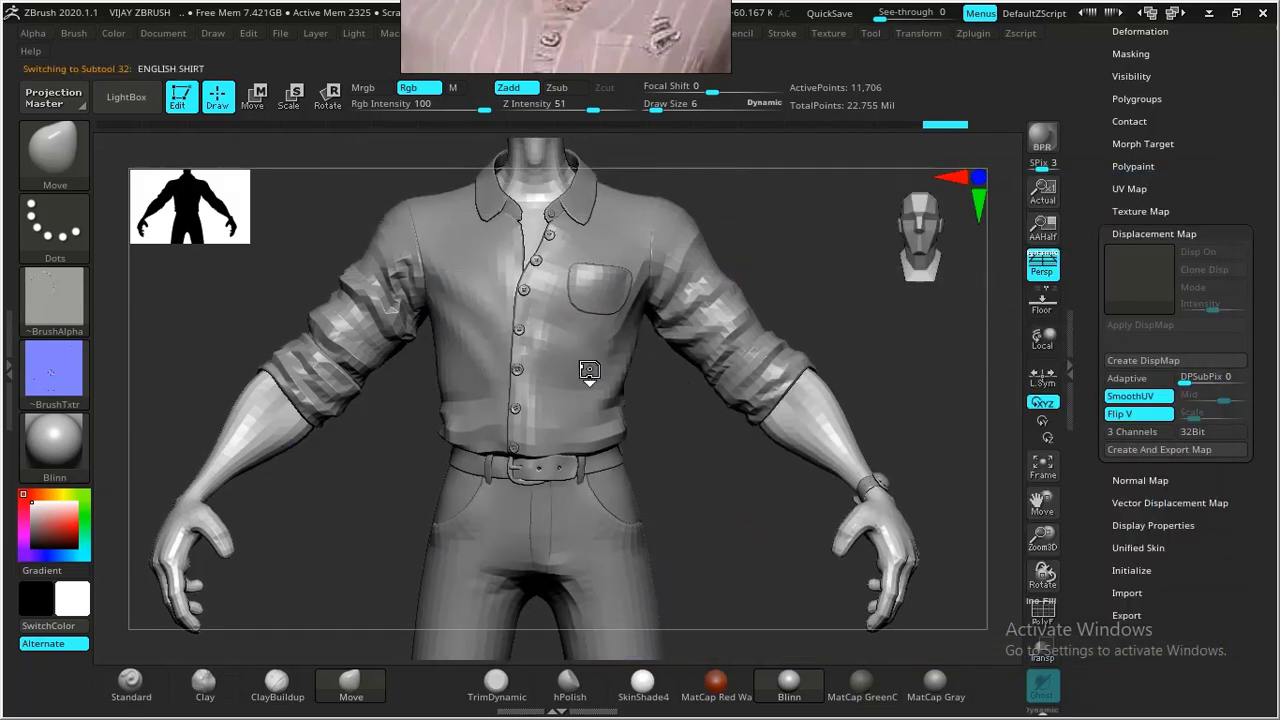
left_click(1127, 394)
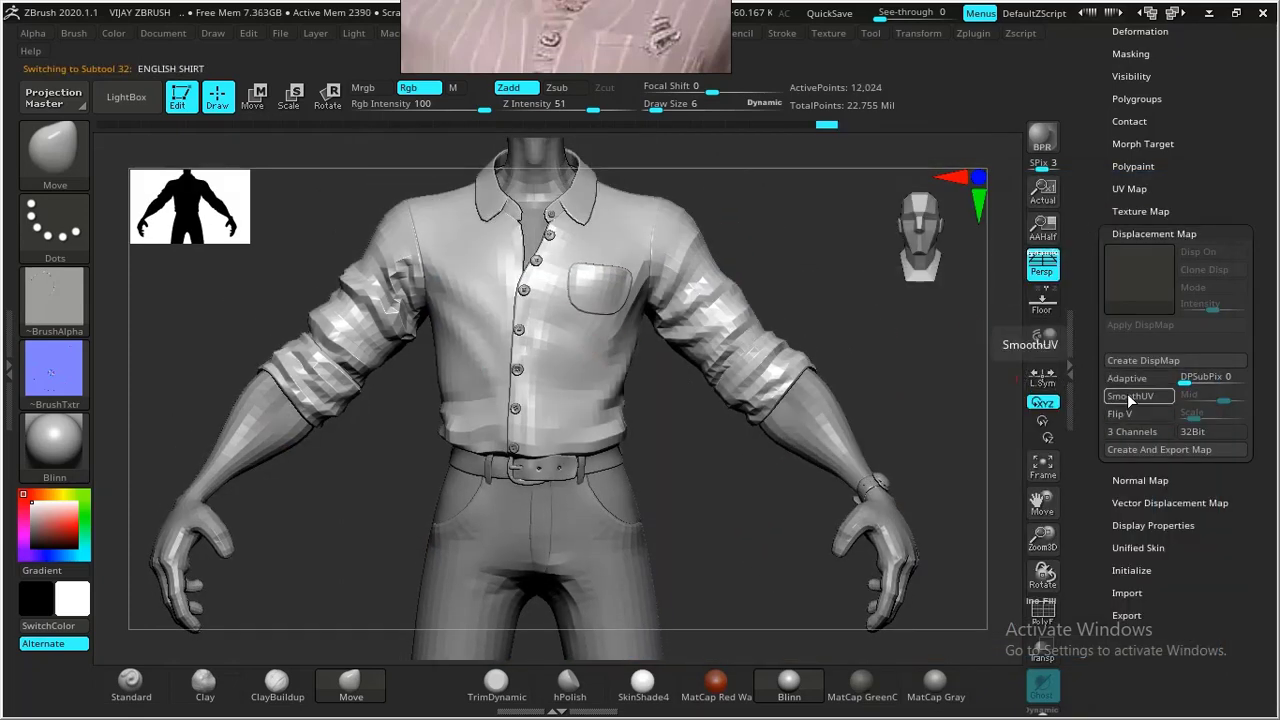
left_click(1129, 414)
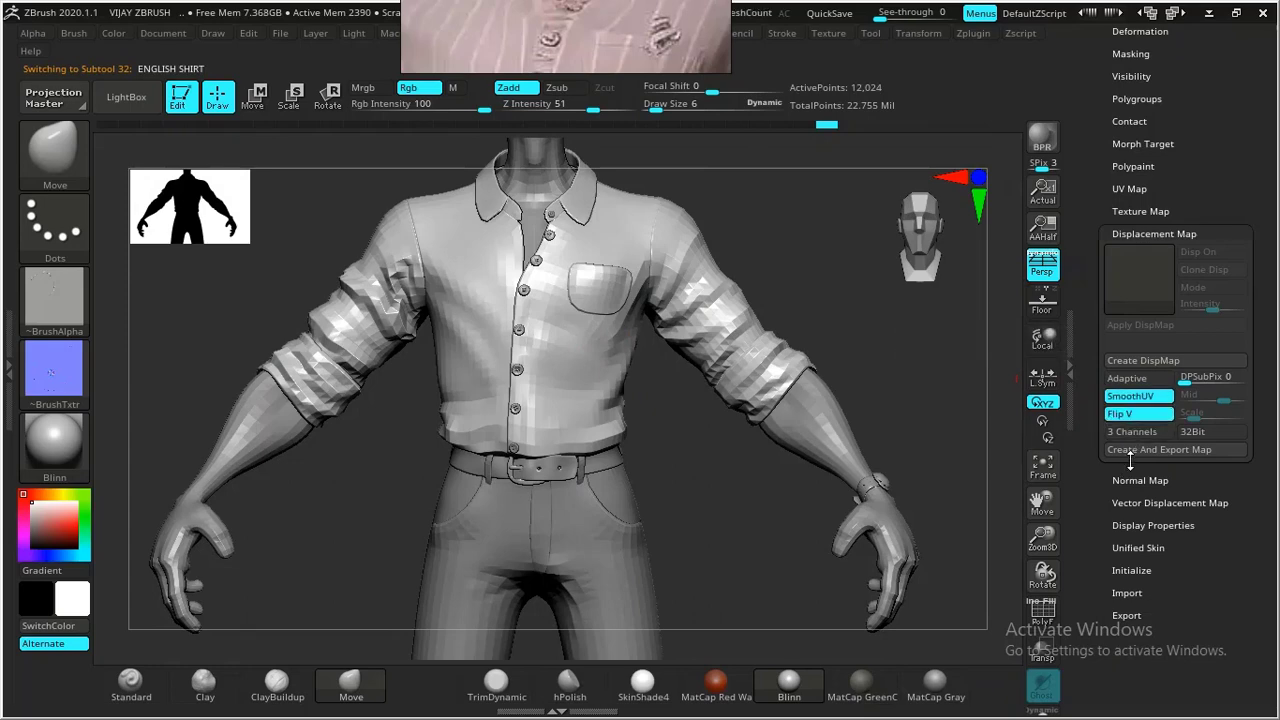
Create and export the shirt's displacement map to ZMAP as ENGLISH SHIRT.tif (16-bit, 1 channel), declining the base mesh, and check the folder.
left_click(1112, 455)
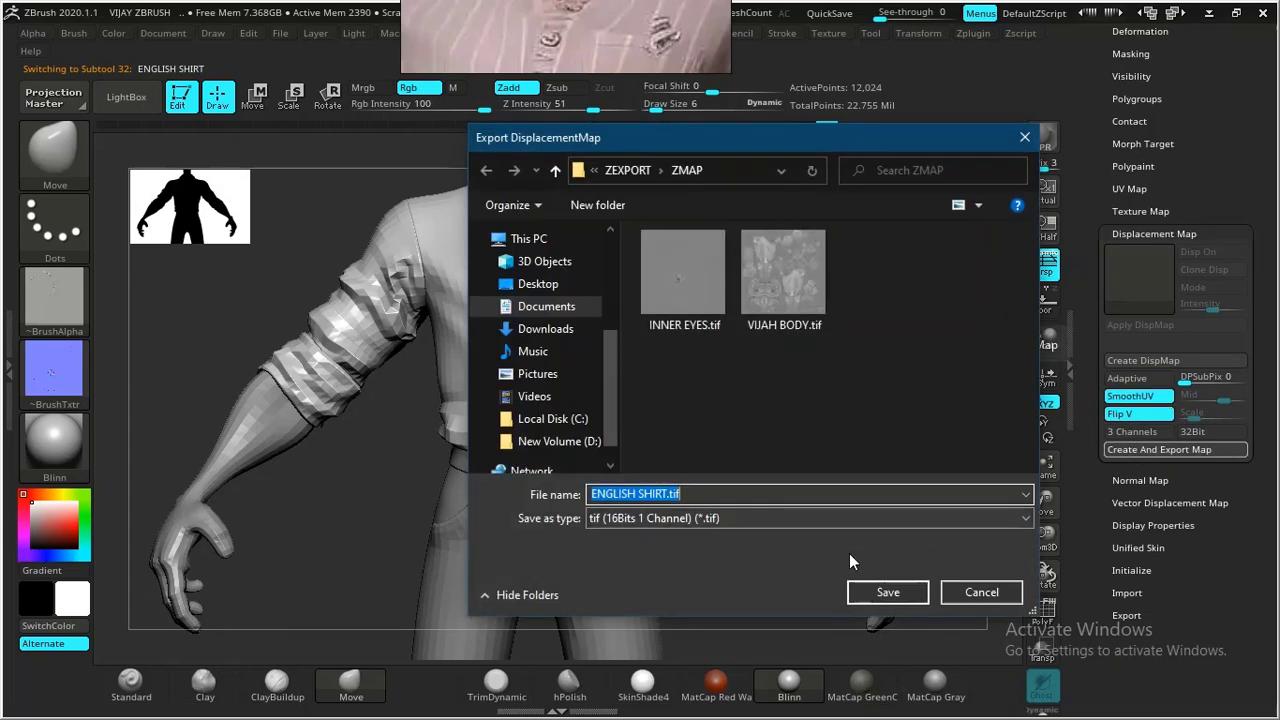
left_click(866, 590)
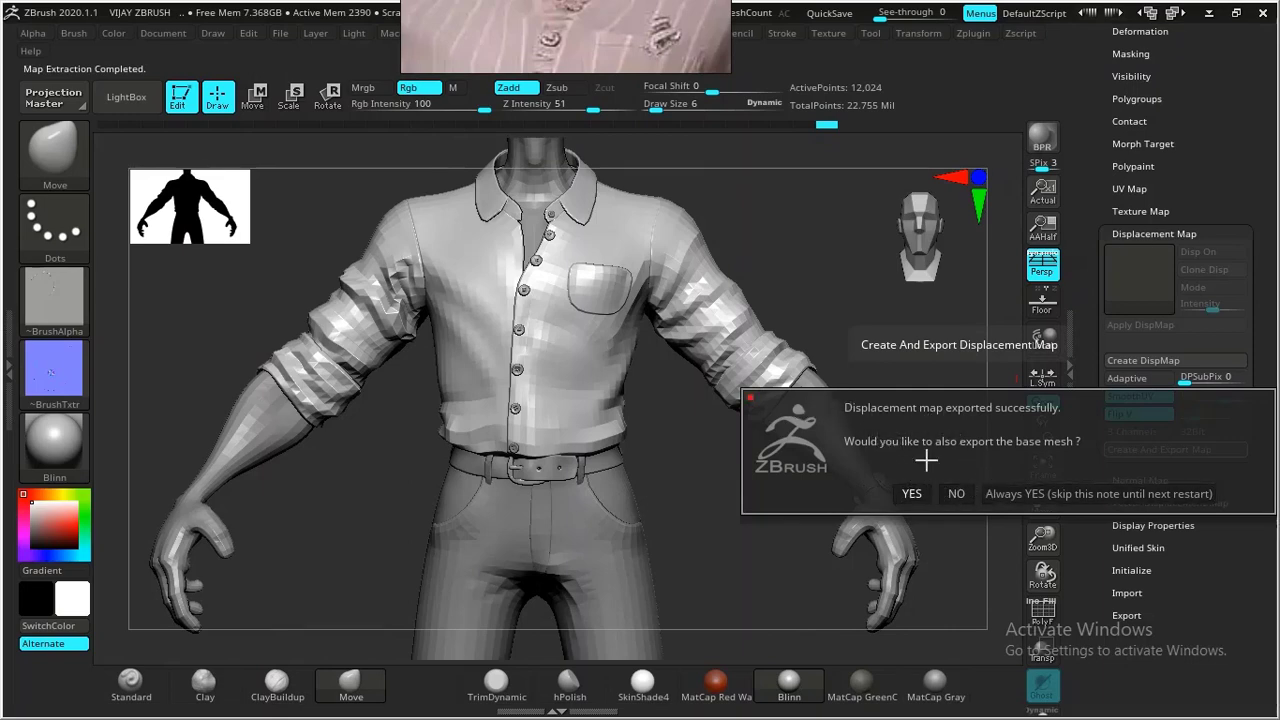
left_click(956, 493)
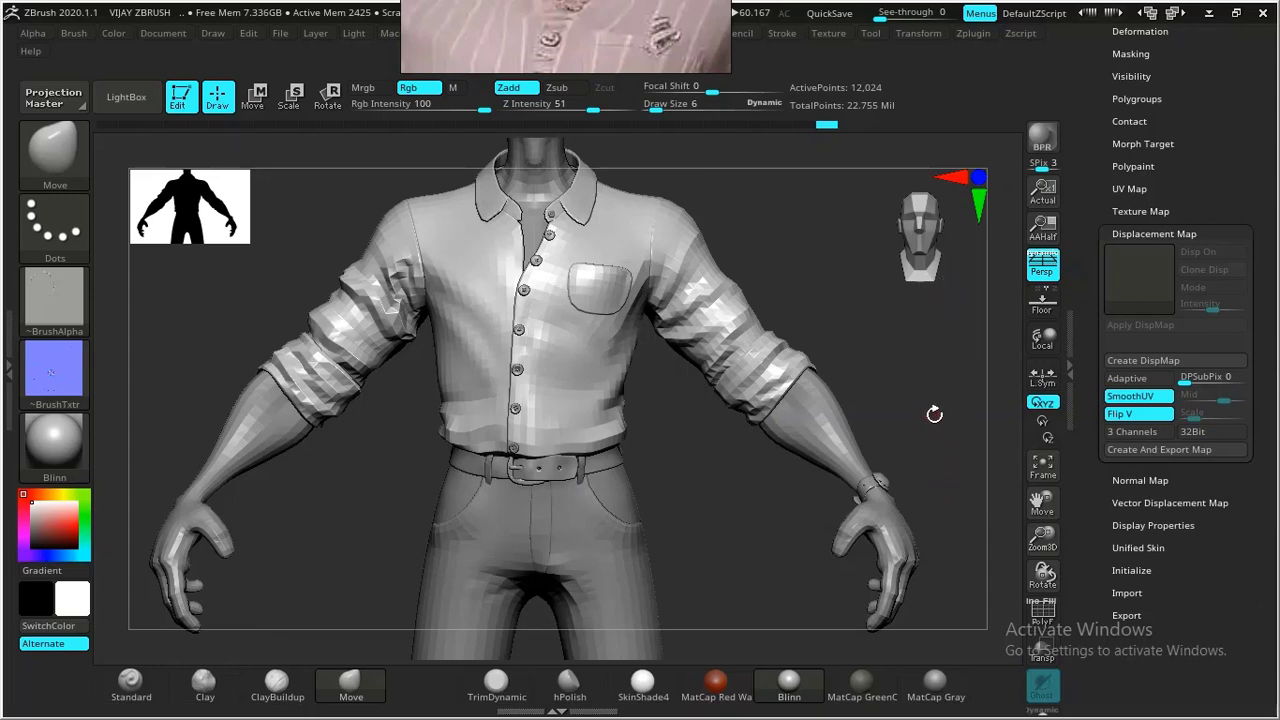
left_click_drag(934, 415, 936, 415)
key("alt+Tab")
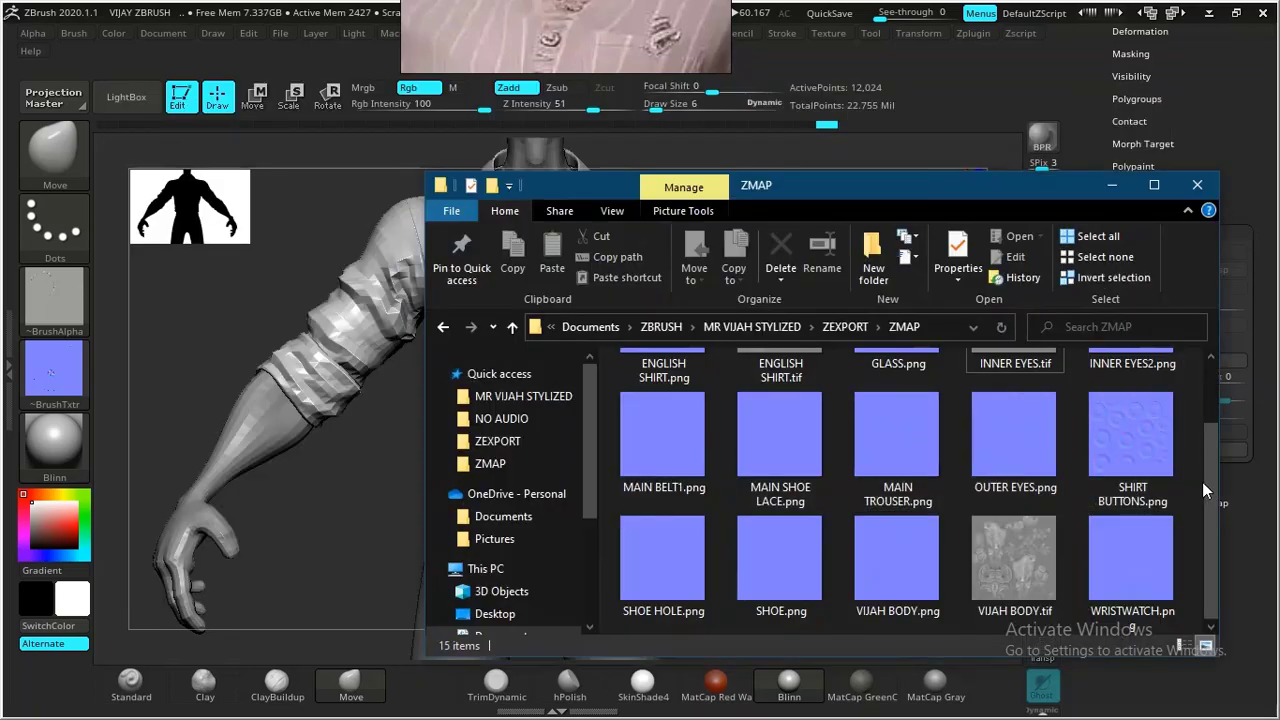
left_click_drag(1212, 488, 1207, 399)
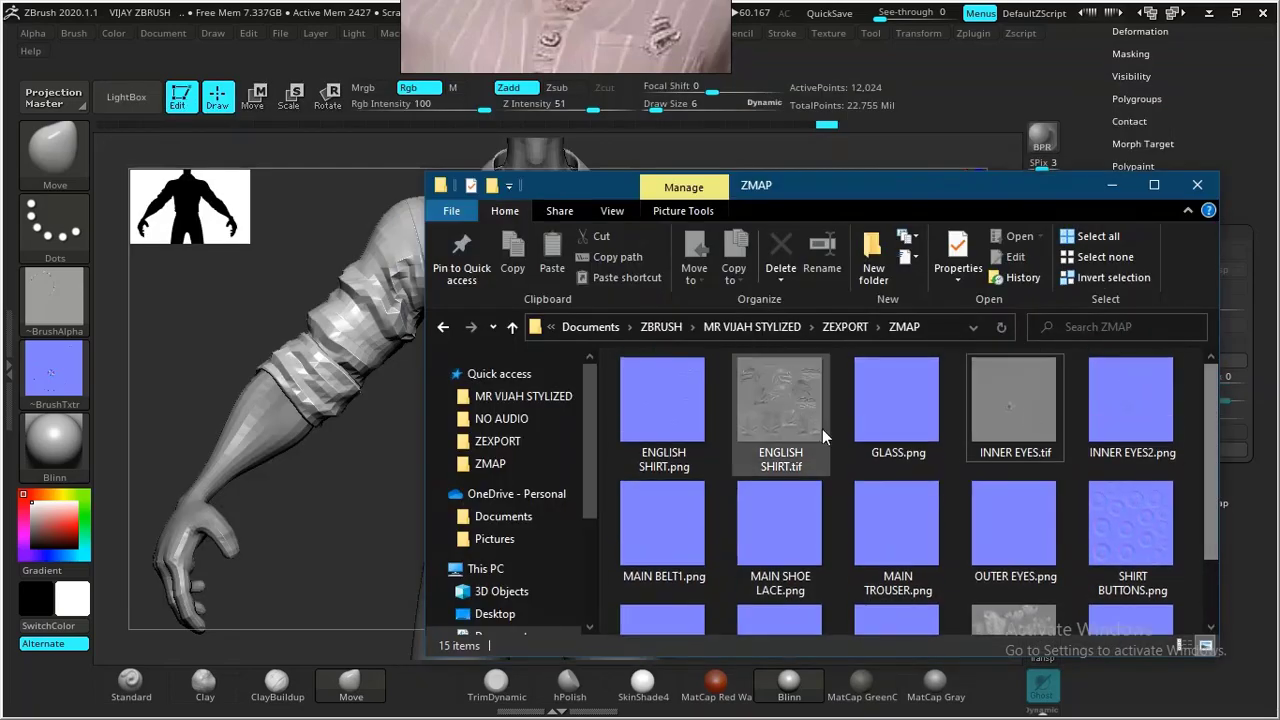
left_click(1111, 187)
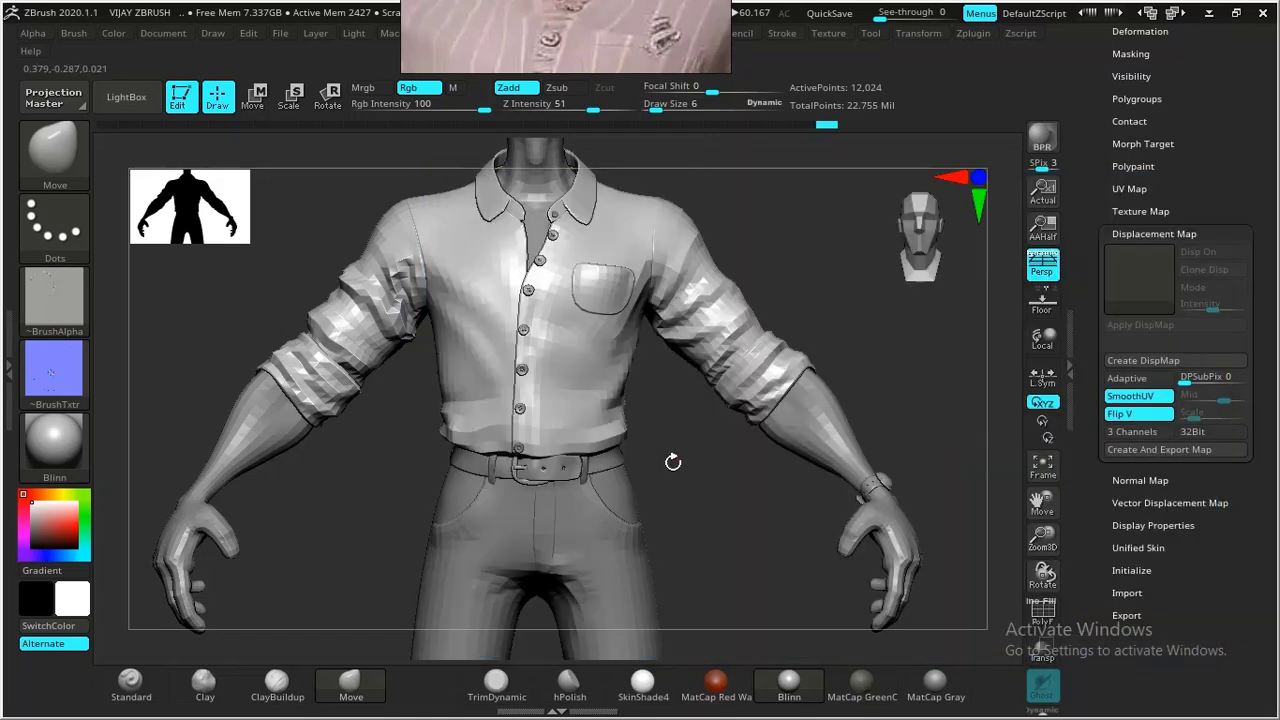
Select the MAIN TROUSER subtool and enable SmoothUV and Flip V in its displacement map settings.
left_click(569, 571, "alt")
left_click_drag(753, 529, 763, 326, "alt")
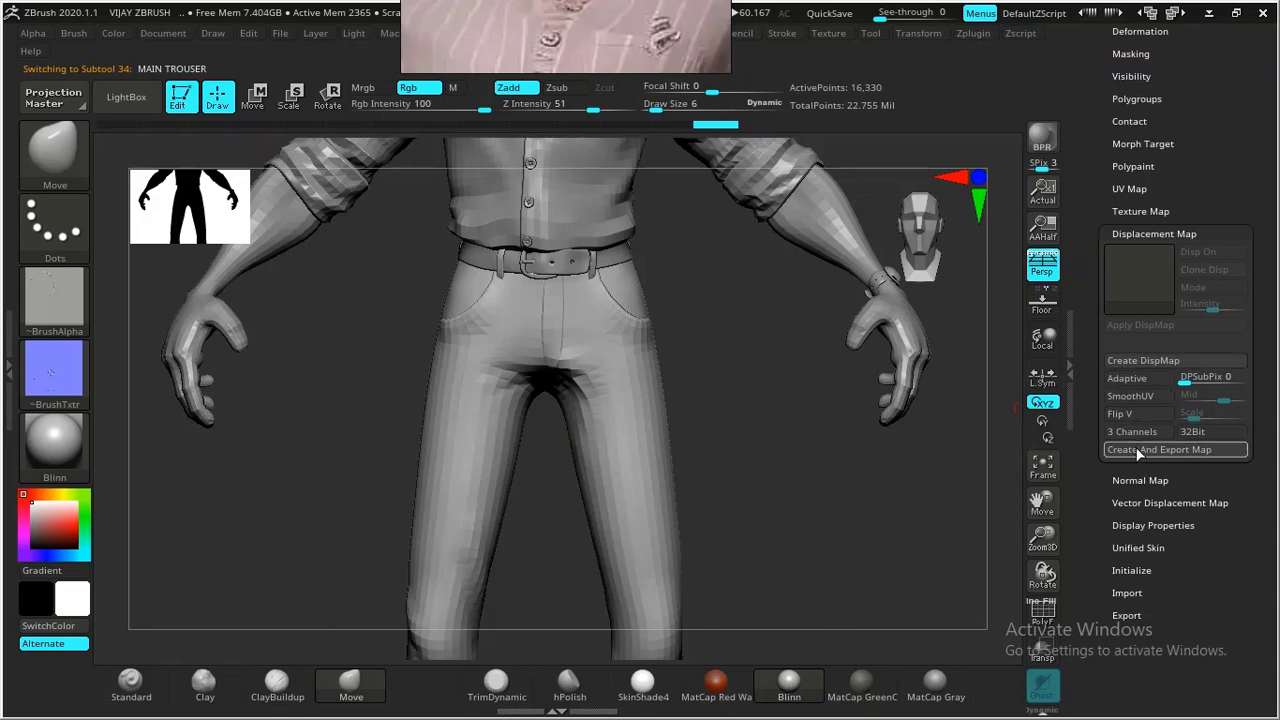
left_click(1132, 396)
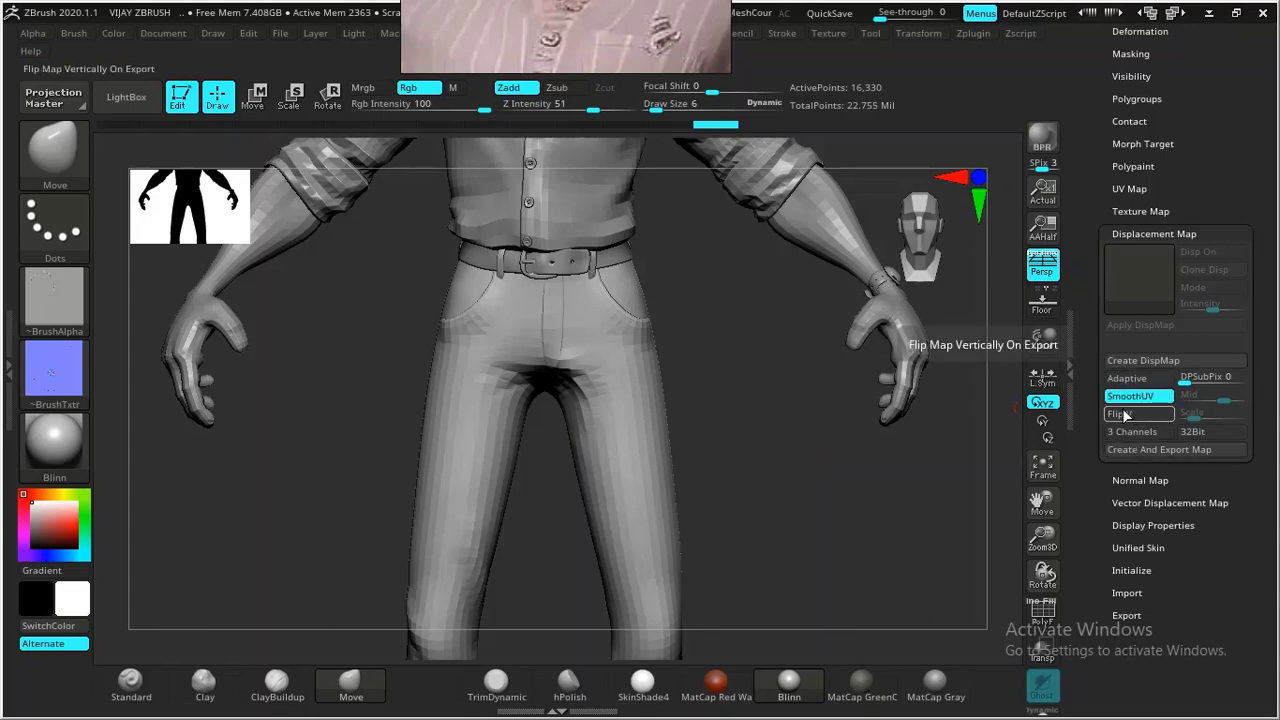
left_click(1126, 413)
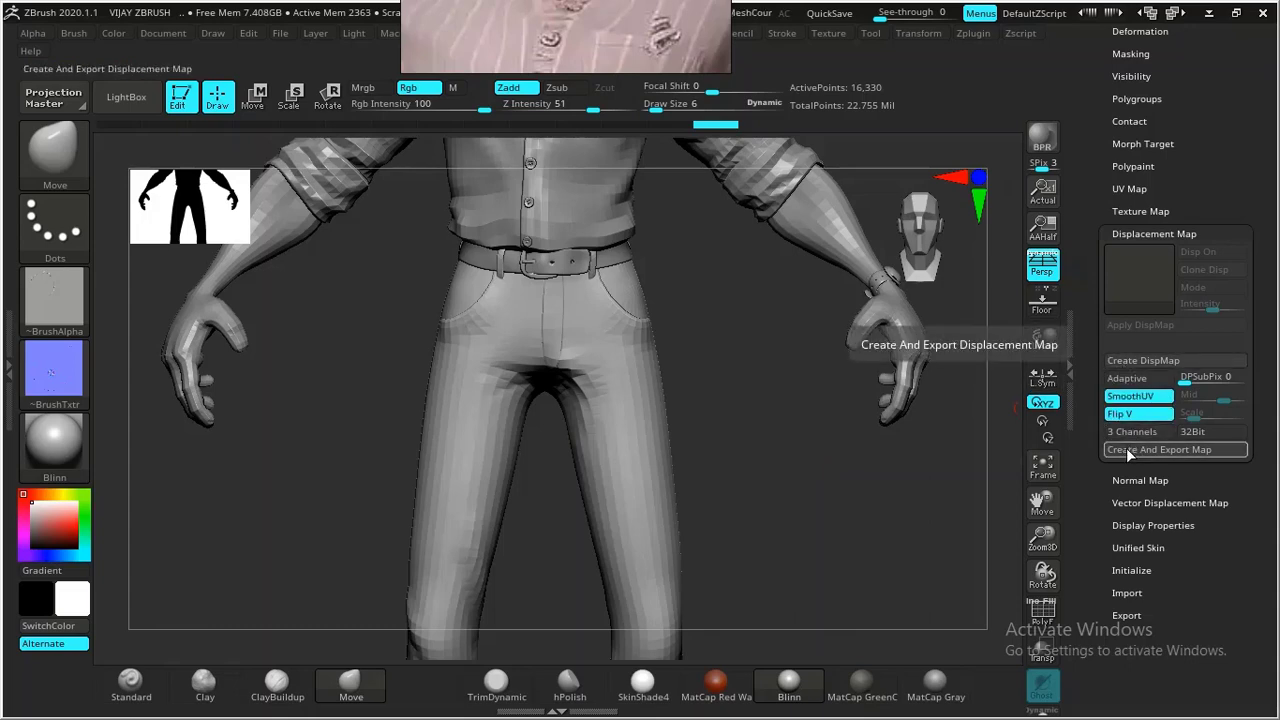
Create and export the trousers' displacement map to ZMAP as MAIN TROUSER.tif (16-bit, 1 channel), declining the base mesh, and check the folder.
left_click(1125, 449)
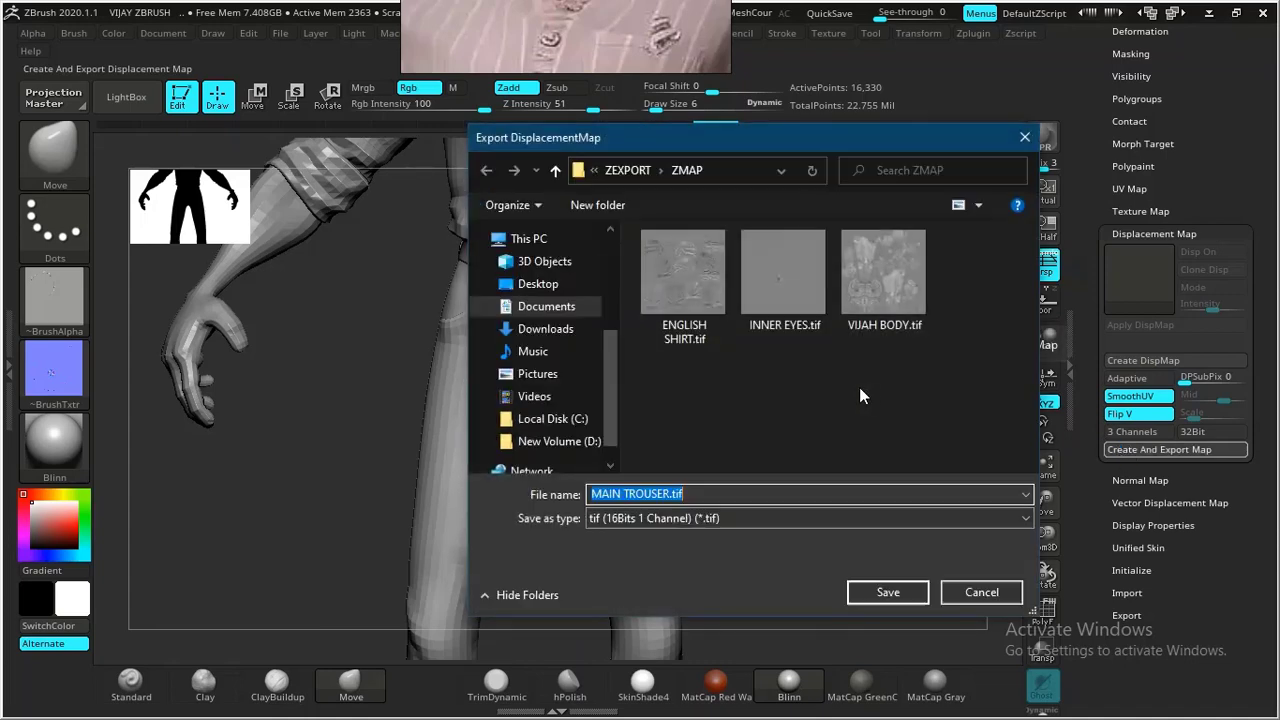
left_click(867, 590)
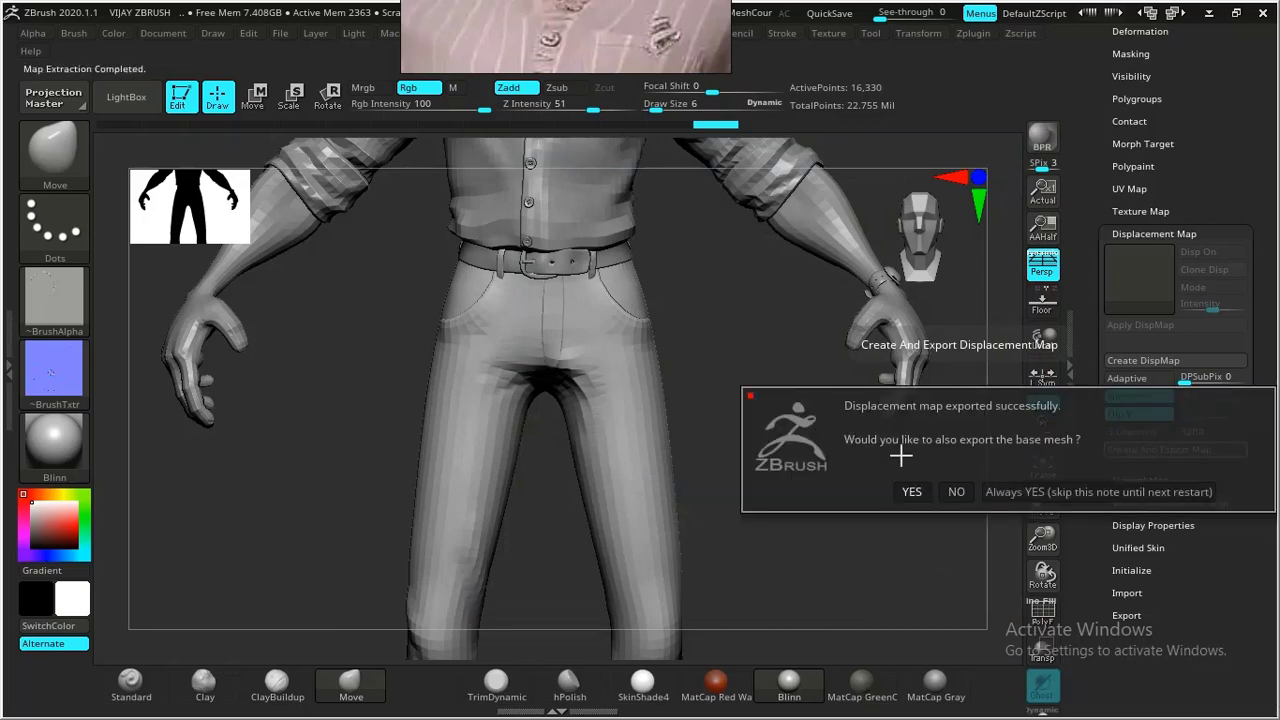
left_click(957, 491)
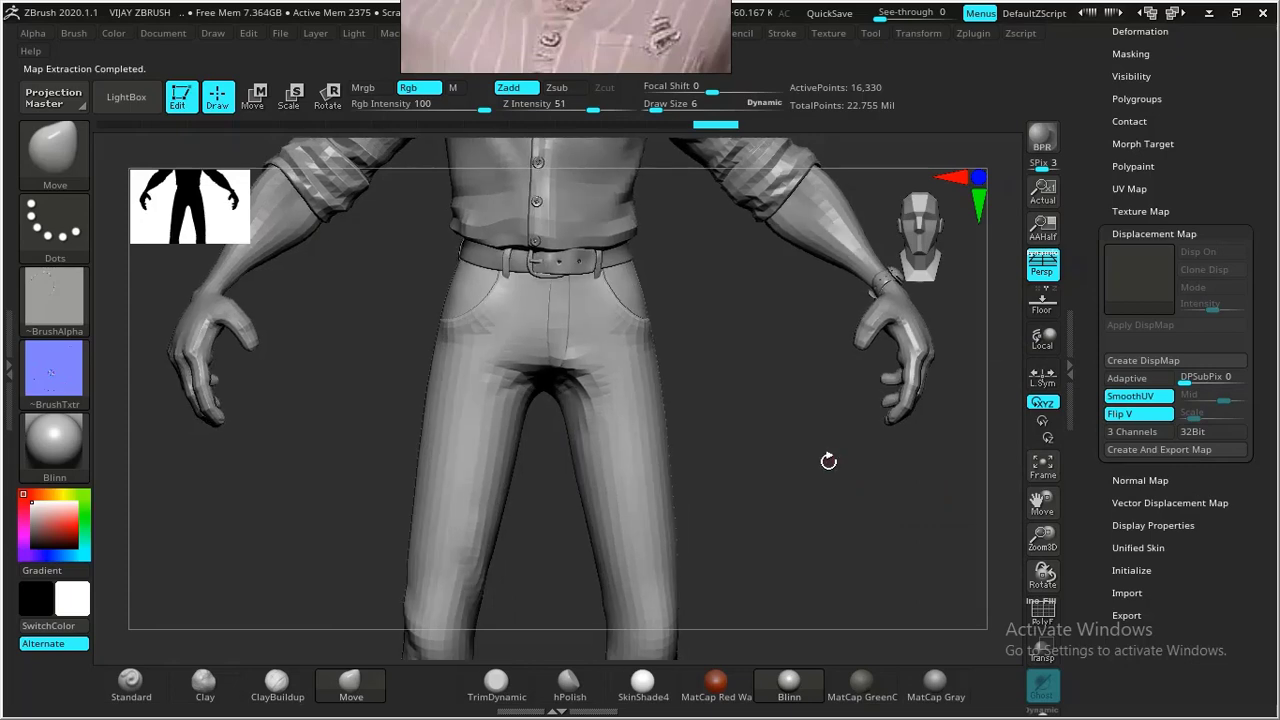
key("alt+Tab")
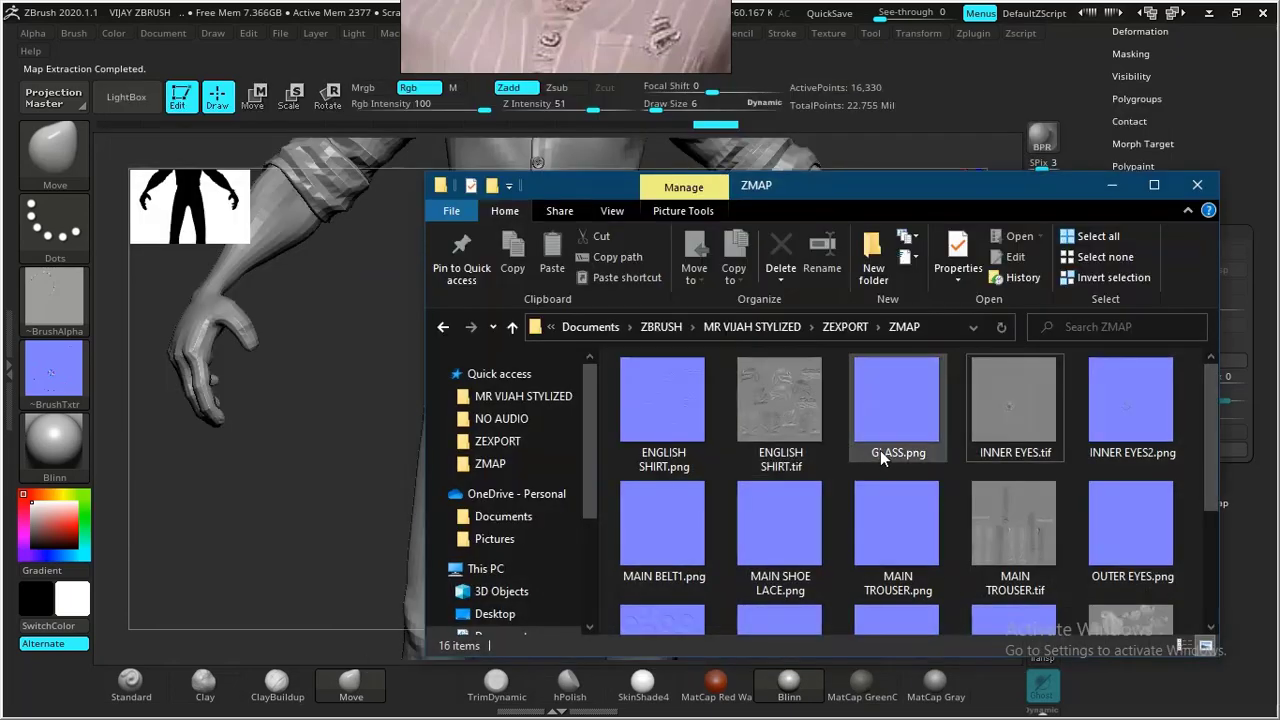
left_click(1112, 185)
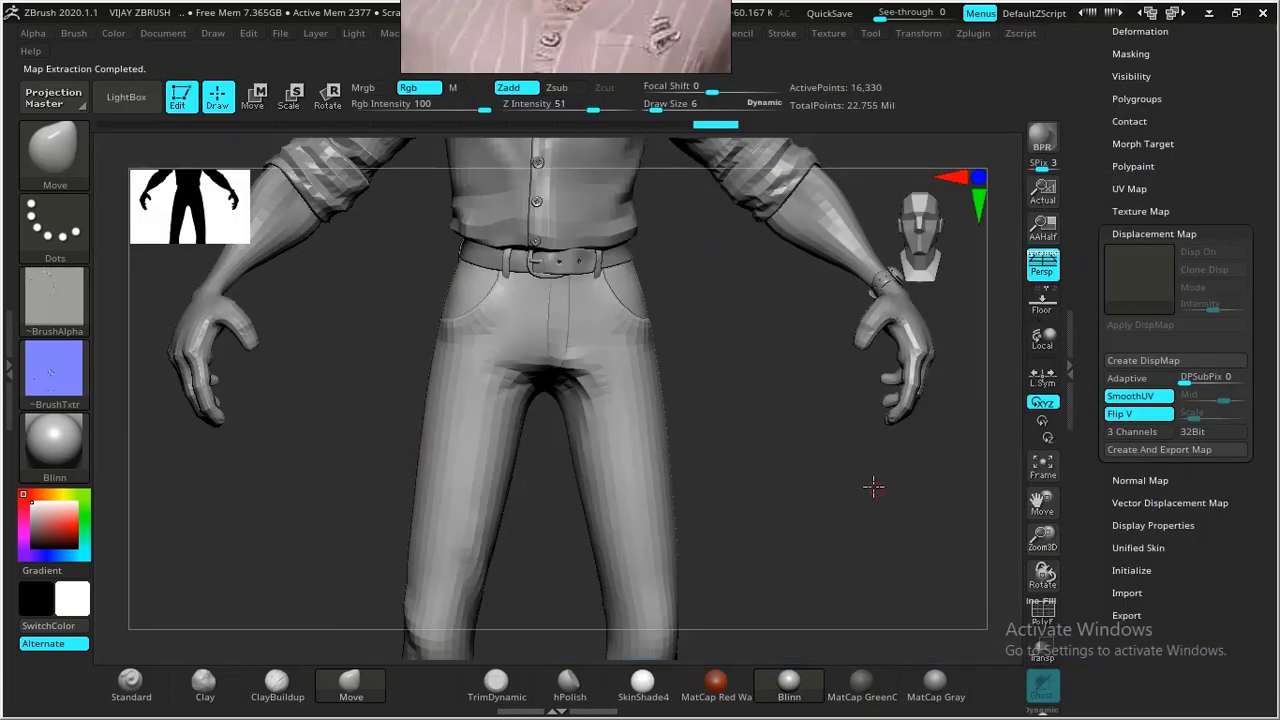
Show the start of the subtool list and delete the WRISTWATCH1 subtool.
scroll(1089, 461, "up", 10)
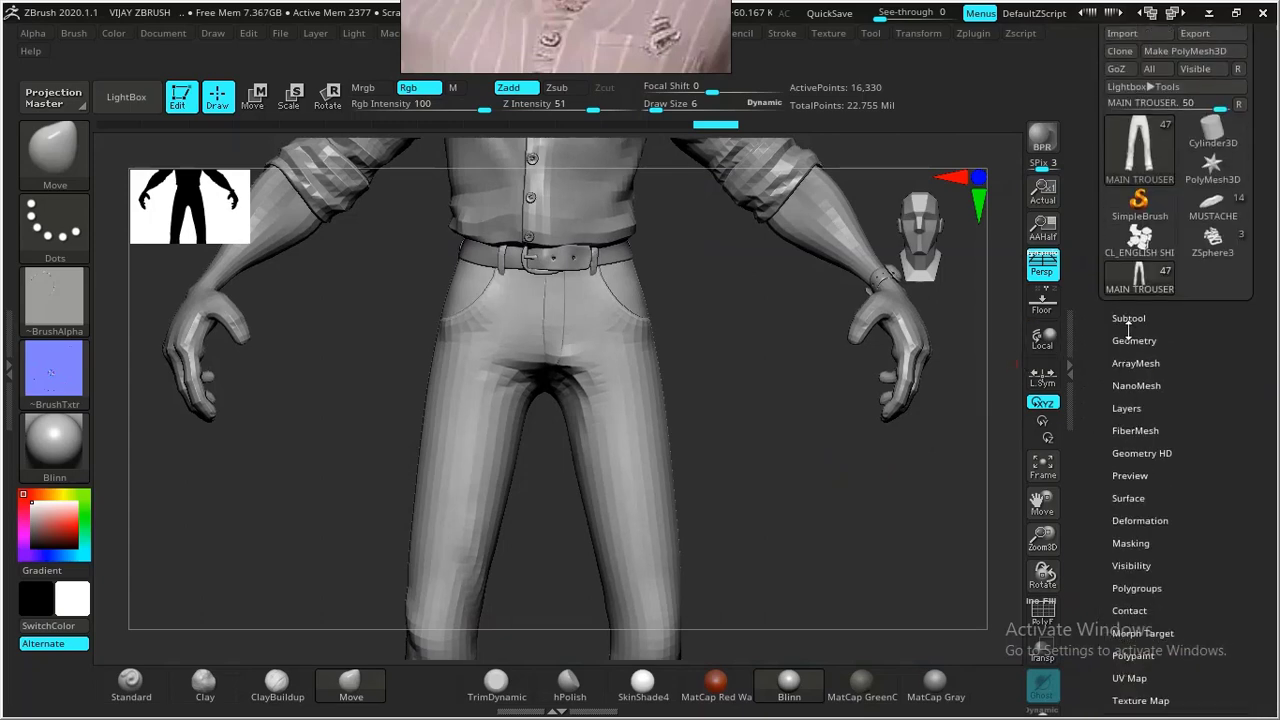
left_click(1128, 320)
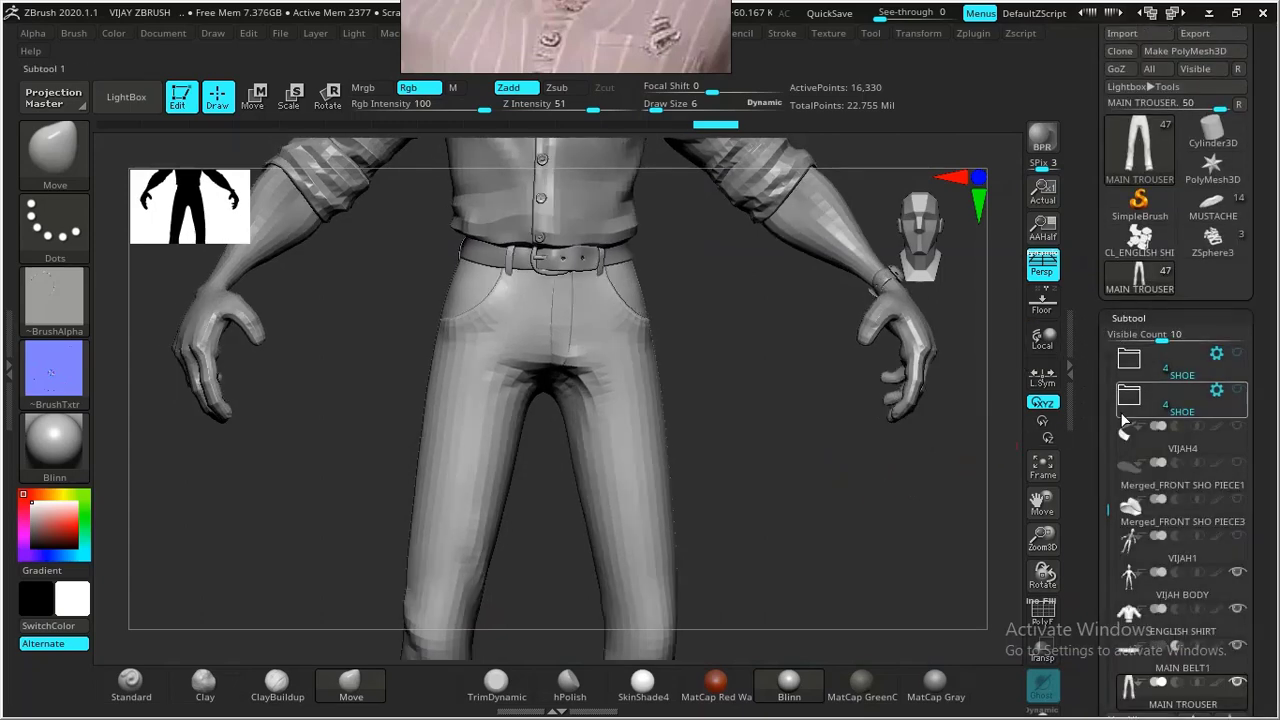
left_click_drag(1107, 502, 1106, 346)
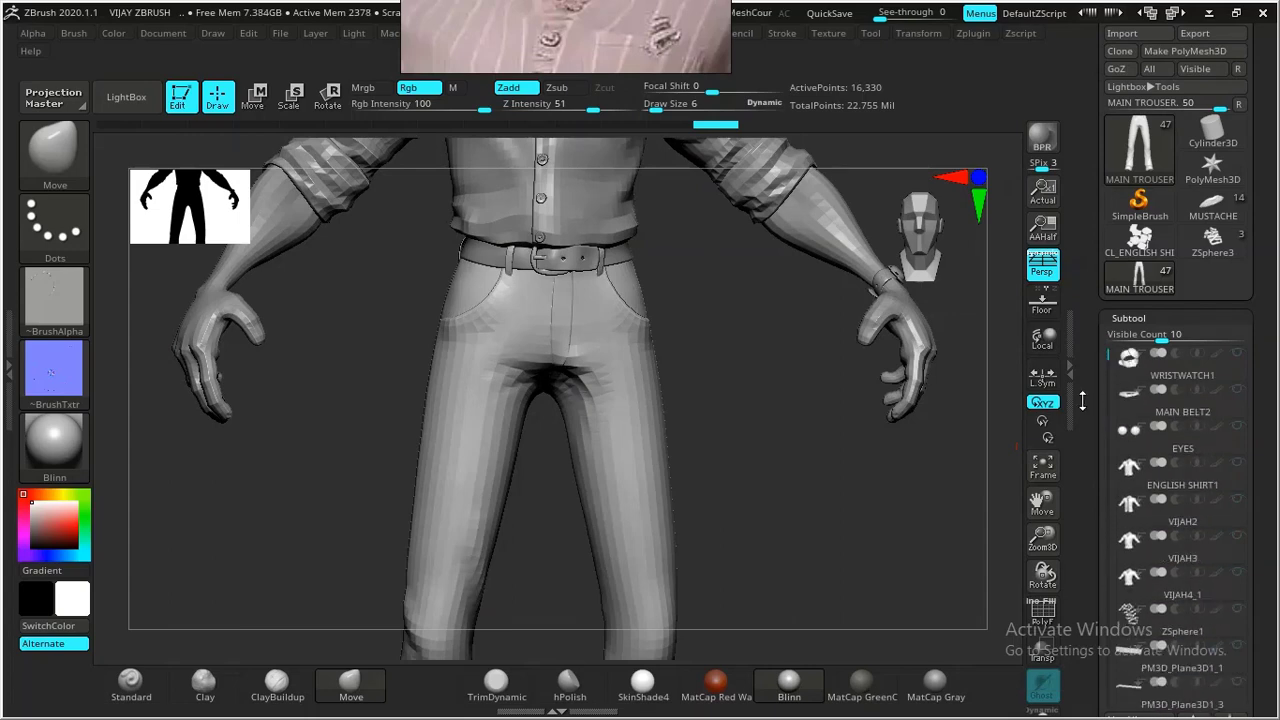
left_click_drag(1083, 403, 1093, 302)
left_click(1152, 372)
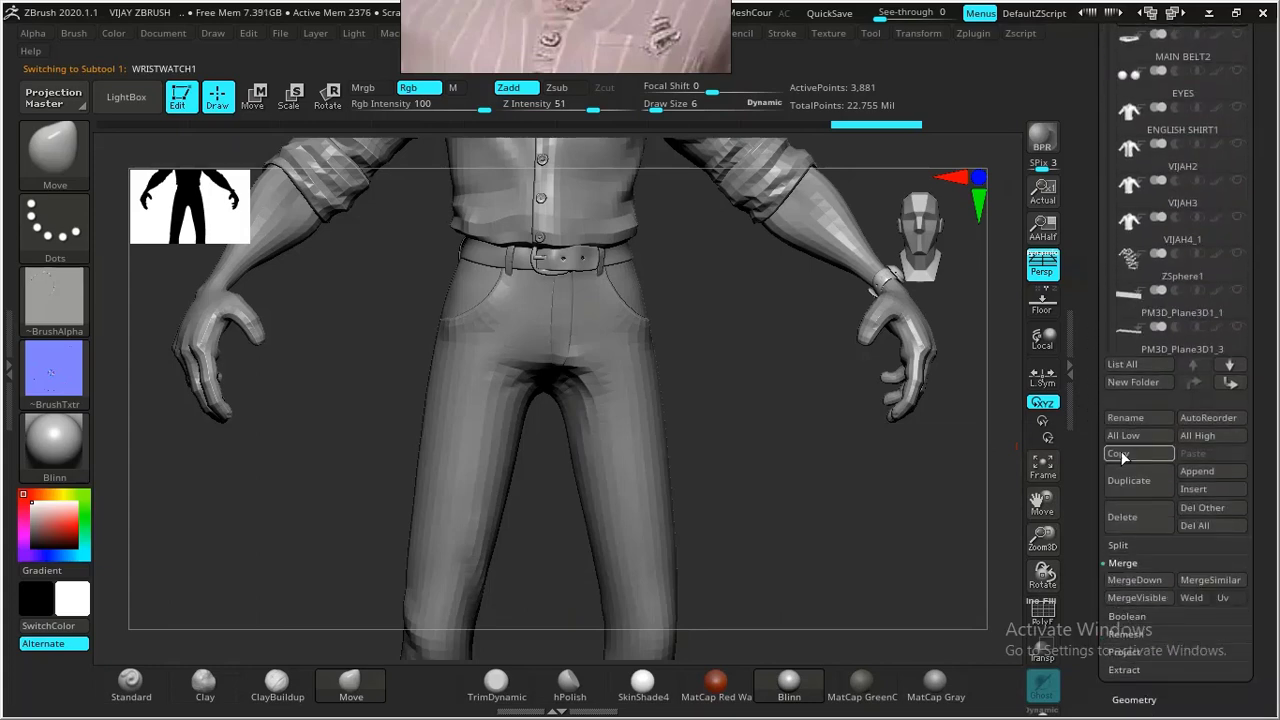
left_click(1128, 520)
left_click(978, 545)
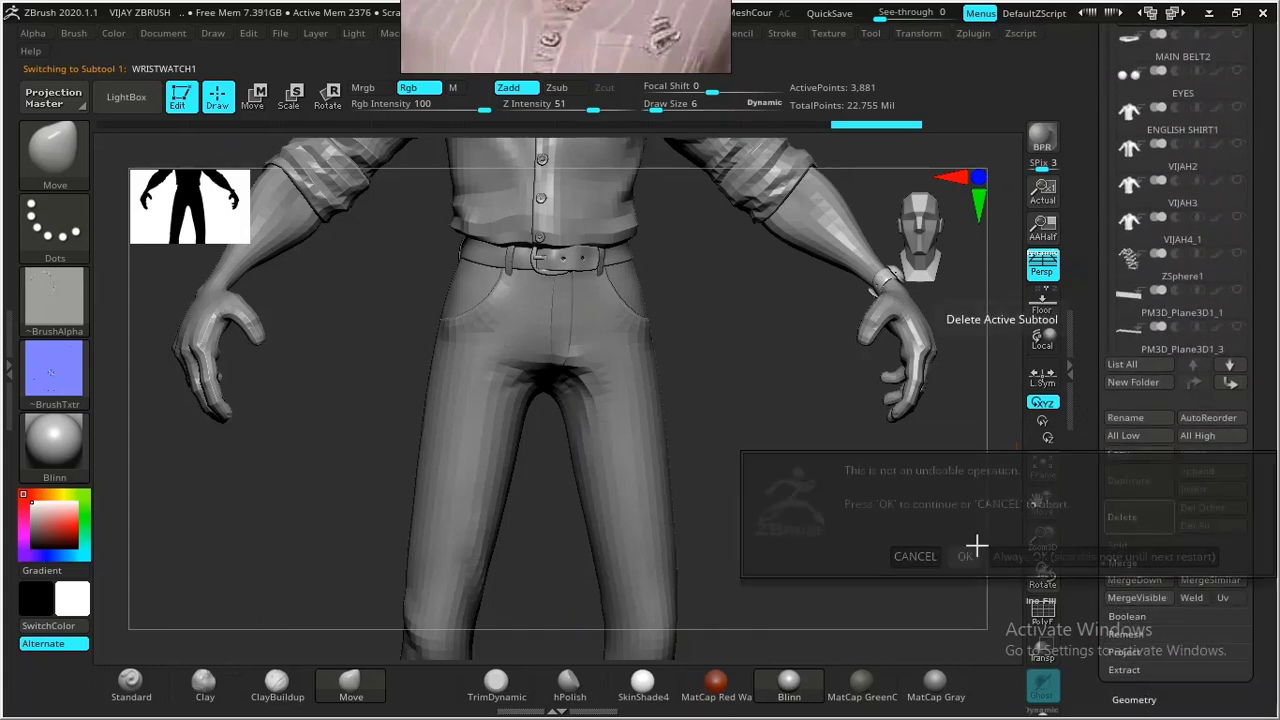
Delete the MAIN BELT2 and EYES subtools from the start of the subtool list.
left_click_drag(1086, 383, 1087, 429)
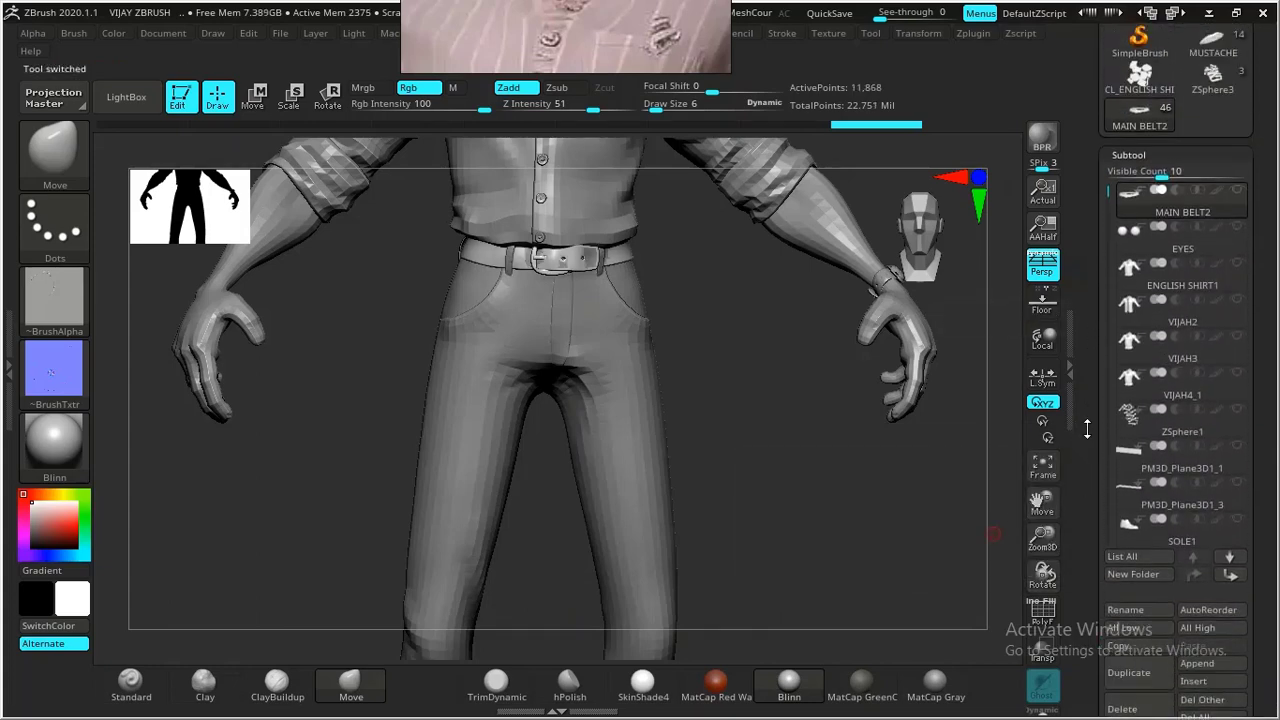
mouse_move(1165, 212)
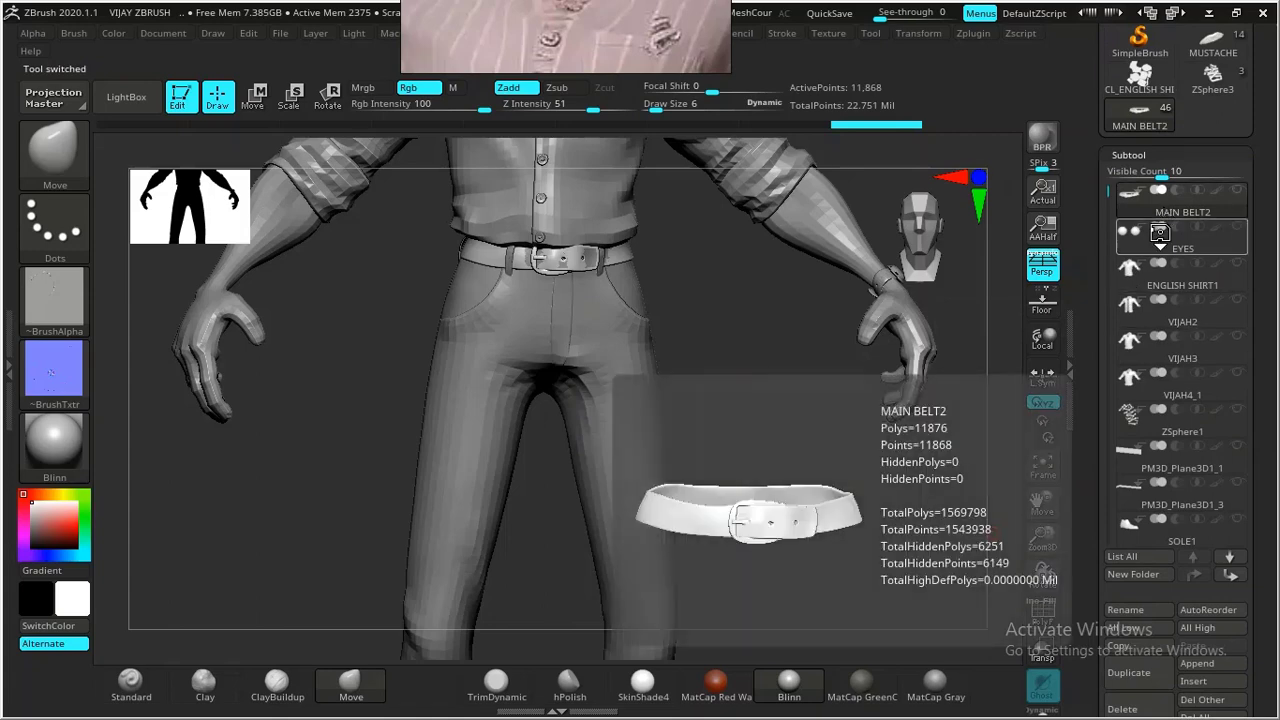
left_click_drag(1094, 390, 1109, 501)
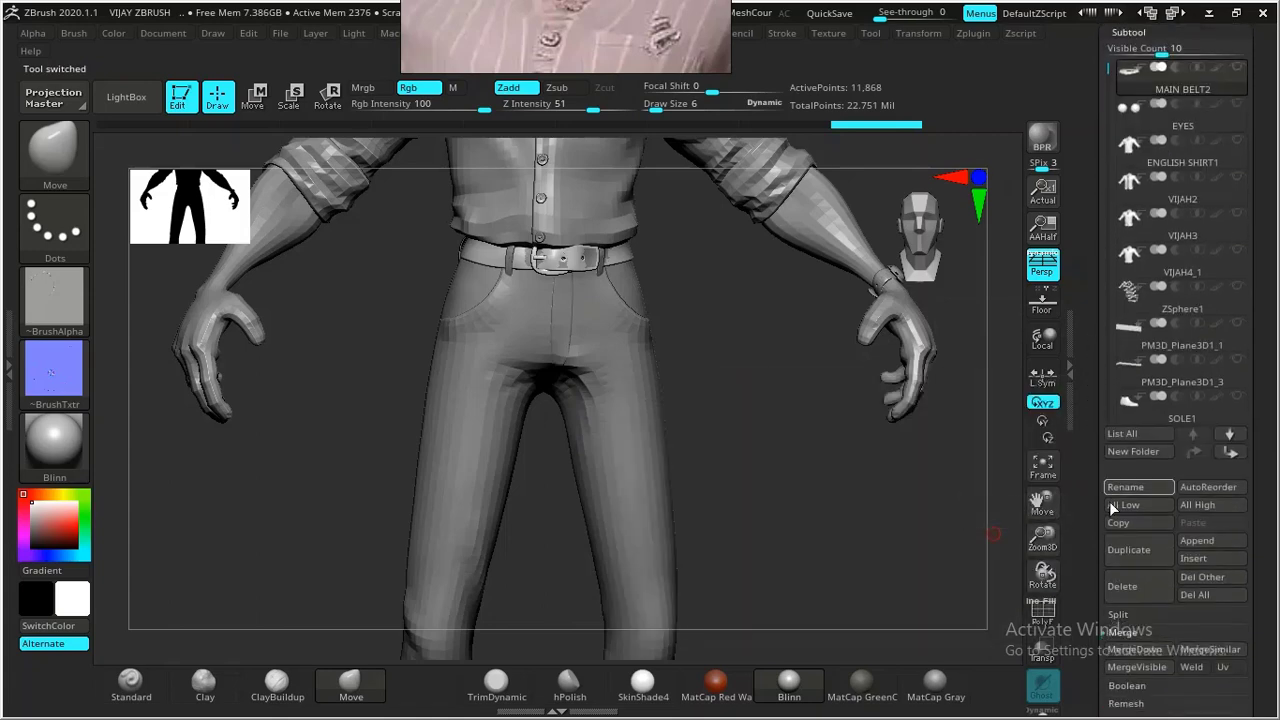
left_click(1128, 590)
left_click(966, 627)
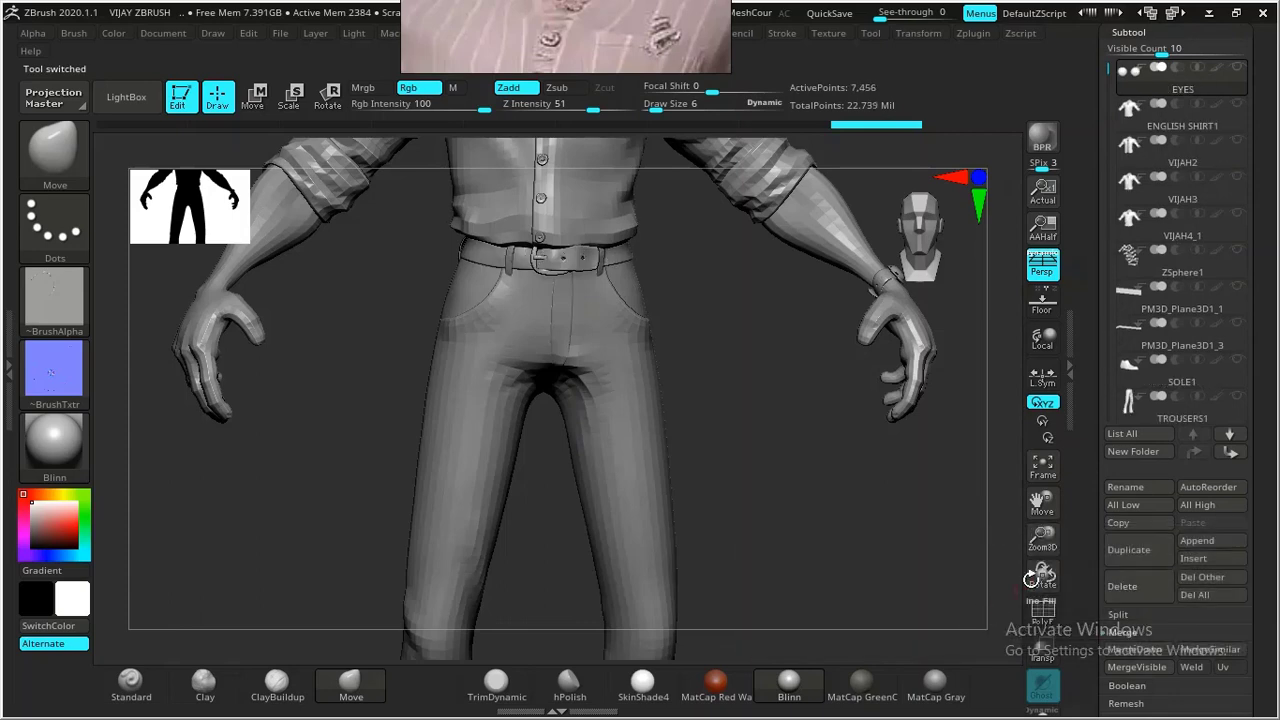
left_click(1136, 590)
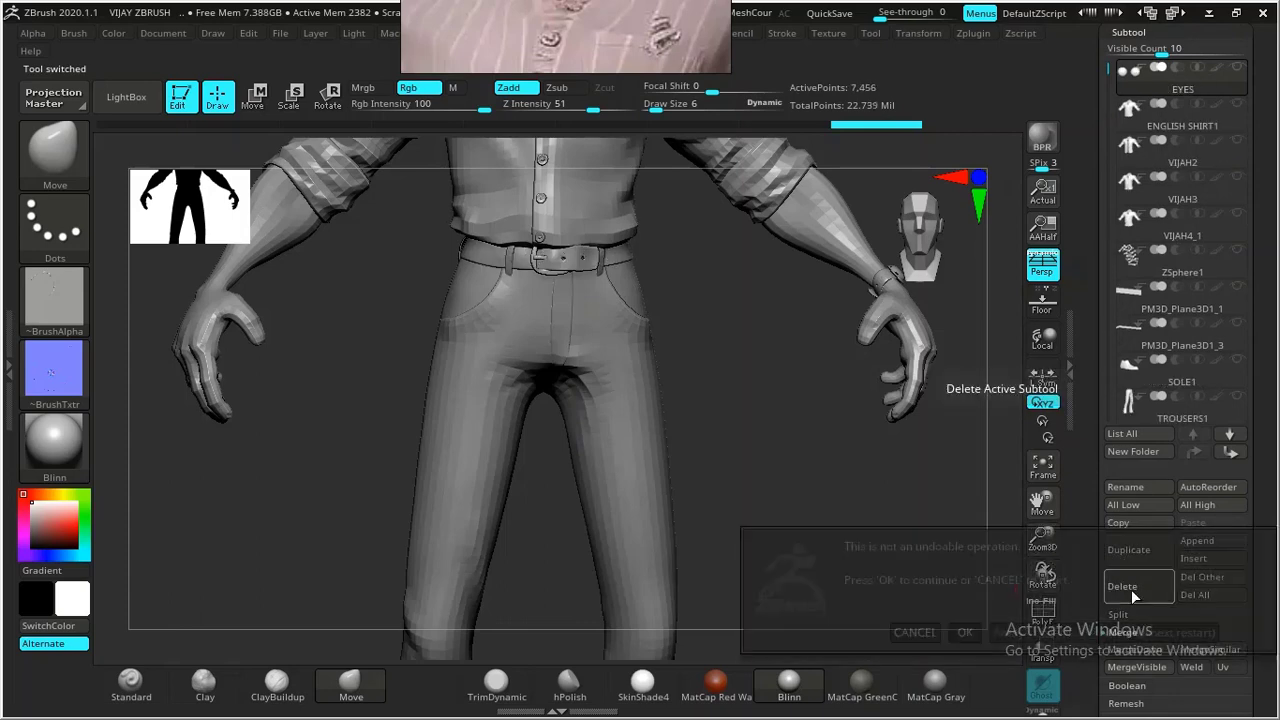
left_click(965, 631)
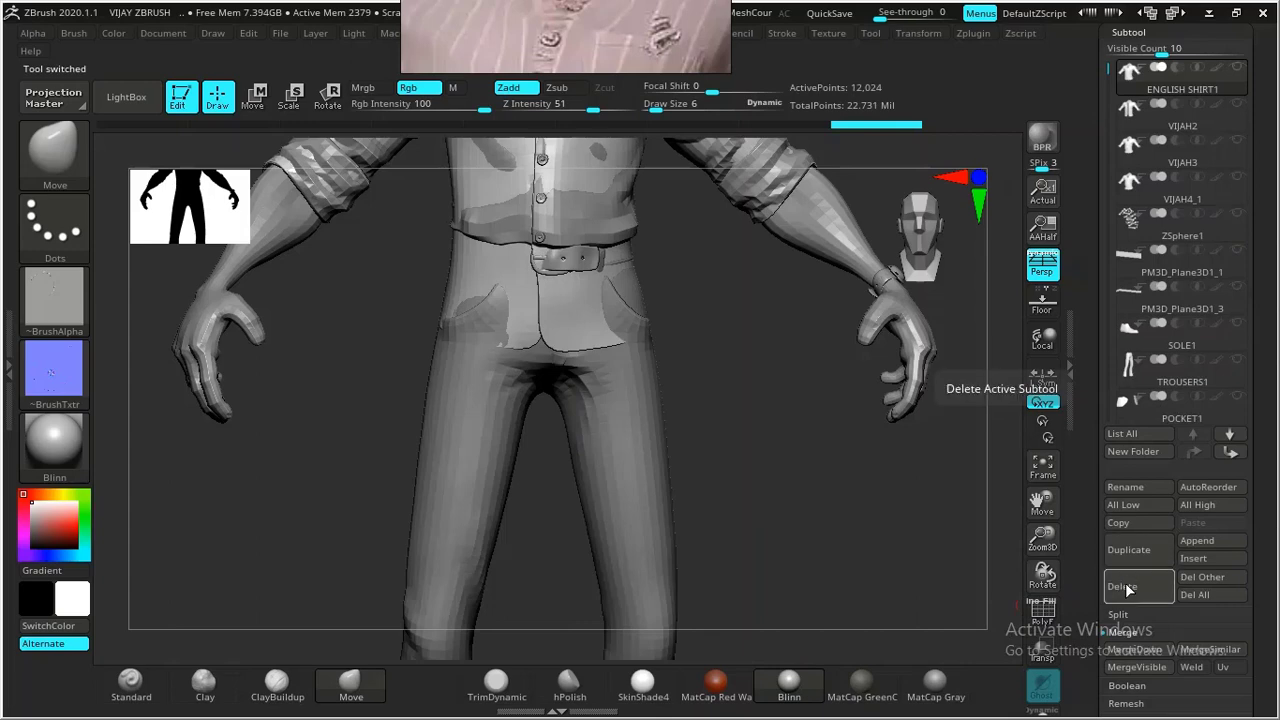
Delete the ENGLISH SHIRT1, VIJAH2, VIJAH3 and VIJAH4_1 subtools.
left_click(1122, 586)
left_click(967, 629)
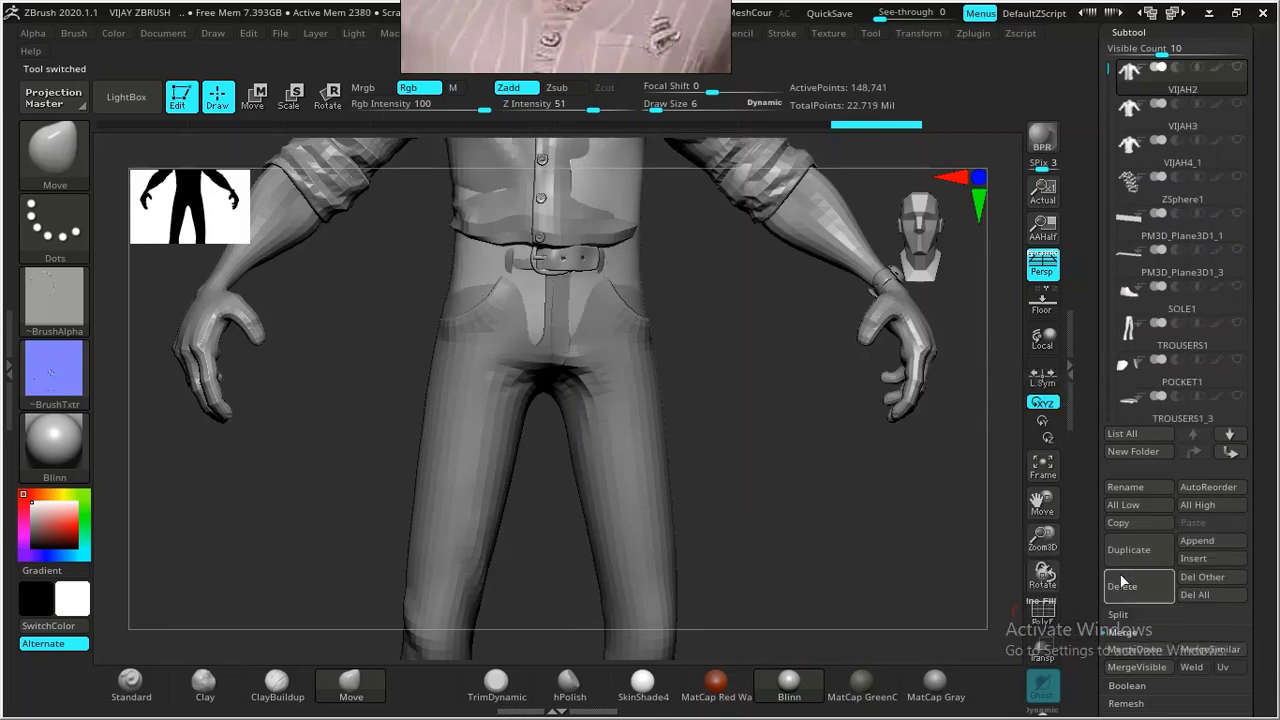
left_click(1136, 590)
left_click(965, 628)
left_click(1143, 590)
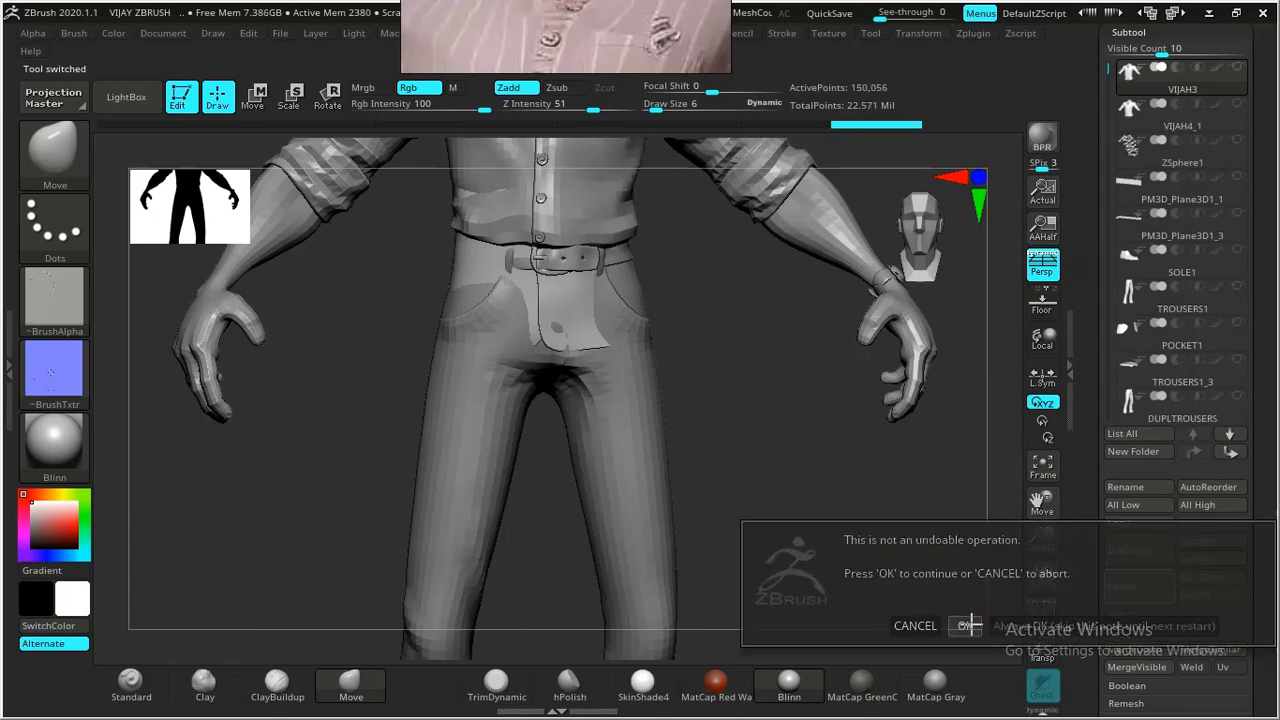
left_click(966, 628)
left_click(1129, 590)
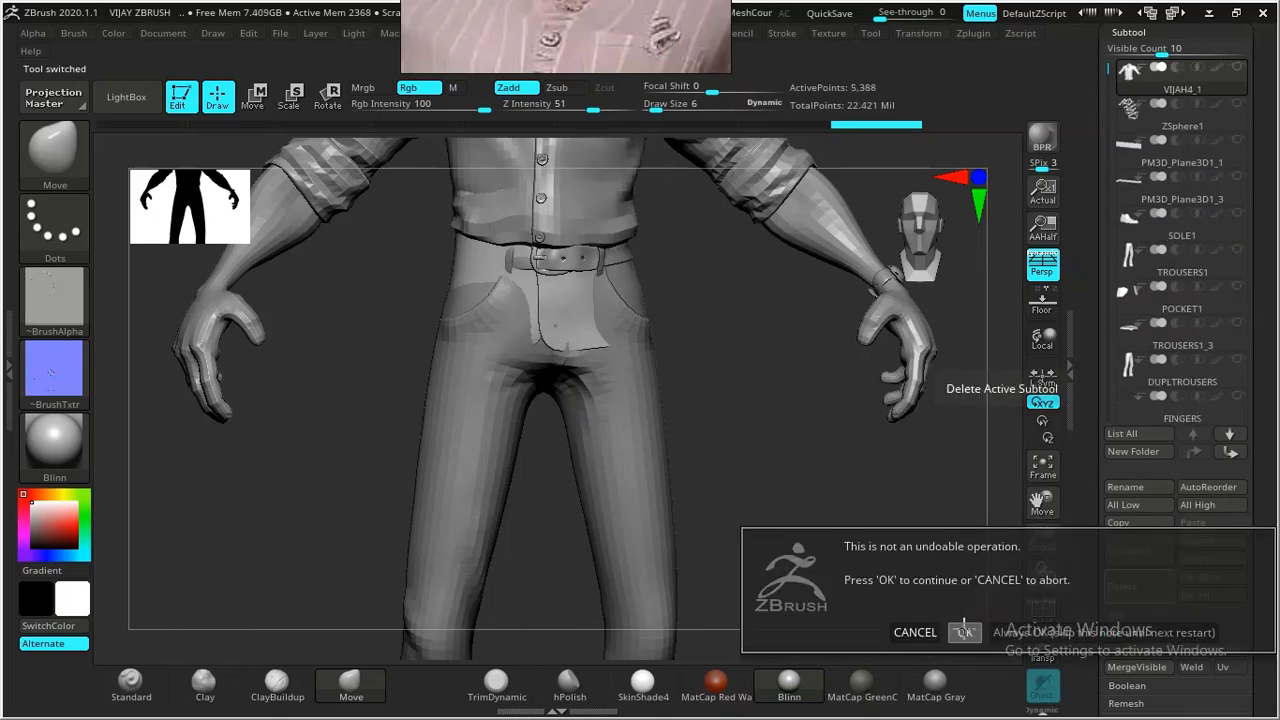
left_click(966, 628)
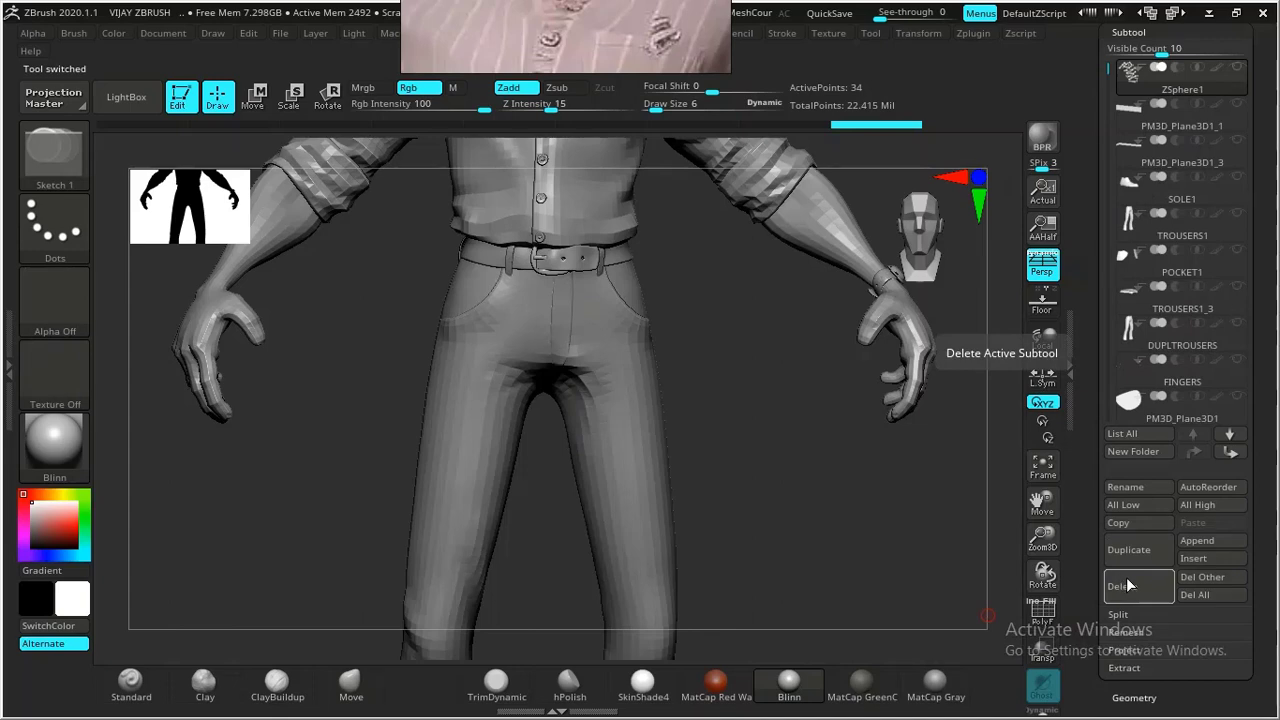
Delete the ZSphere1, PM3D_Plane3D1_1, PM3D_Plane3D1_3 and SOLE1 subtools.
left_click(1130, 590)
left_click(963, 626)
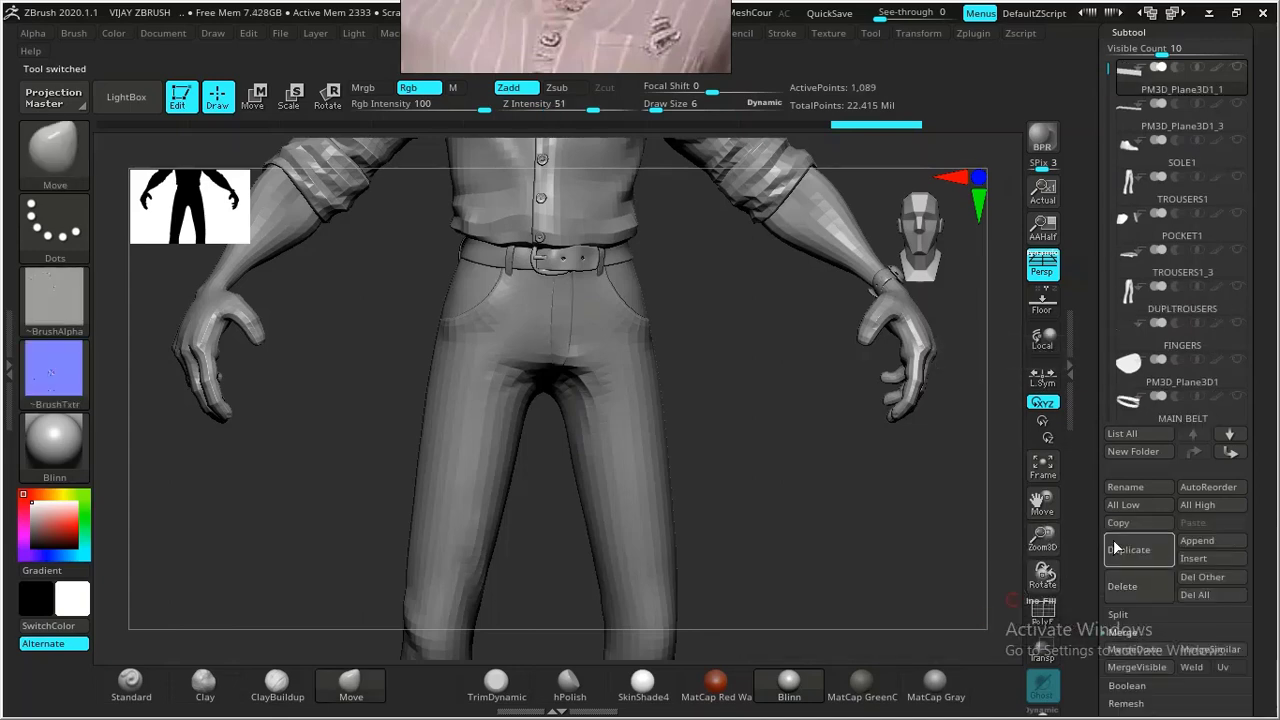
left_click(1133, 590)
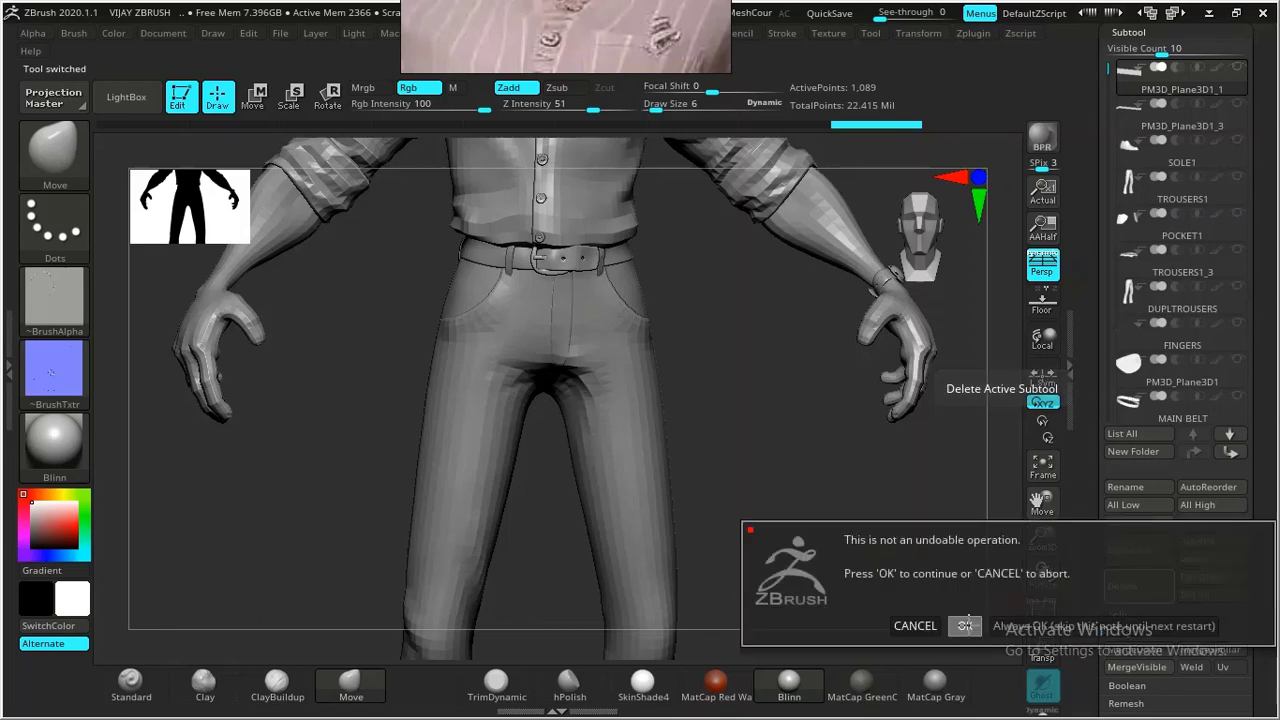
left_click(965, 624)
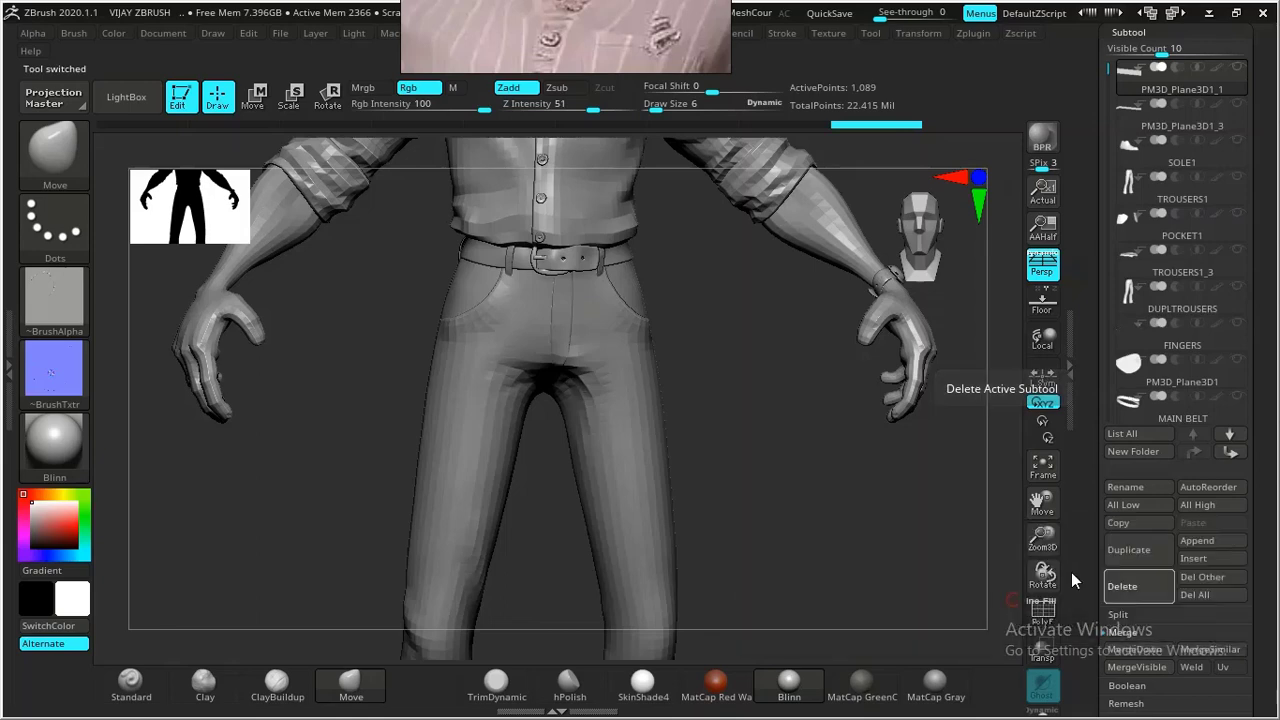
left_click(1140, 588)
left_click(966, 626)
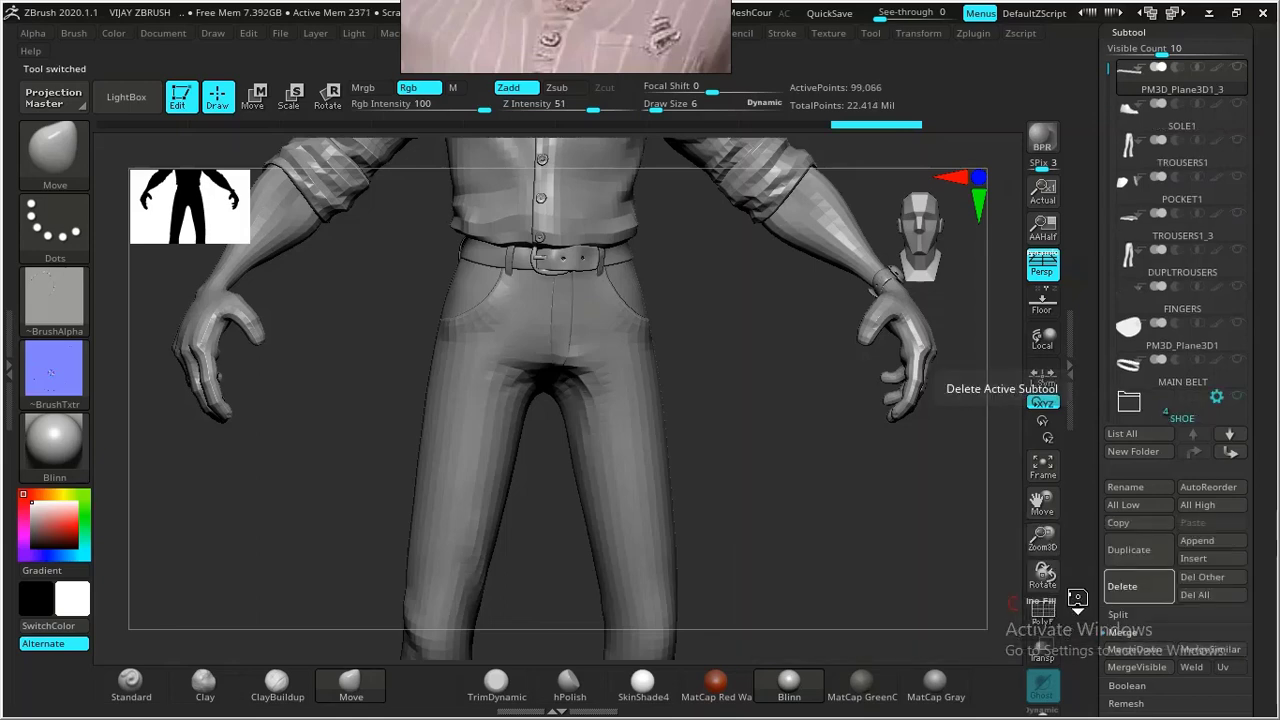
left_click(1130, 592)
left_click(966, 630)
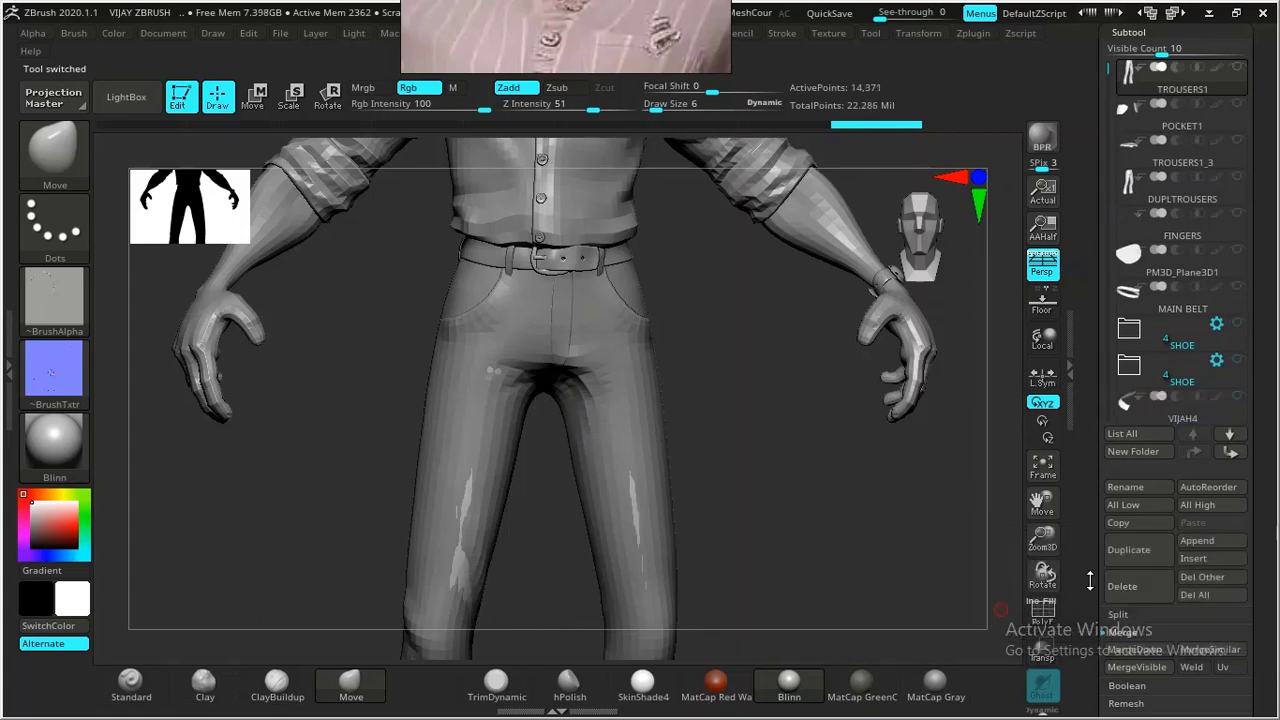
Delete the leftover TROUSERS1, POCKET1 and TROUSERS1_3 subtools.
left_click(1135, 588)
left_click(968, 627)
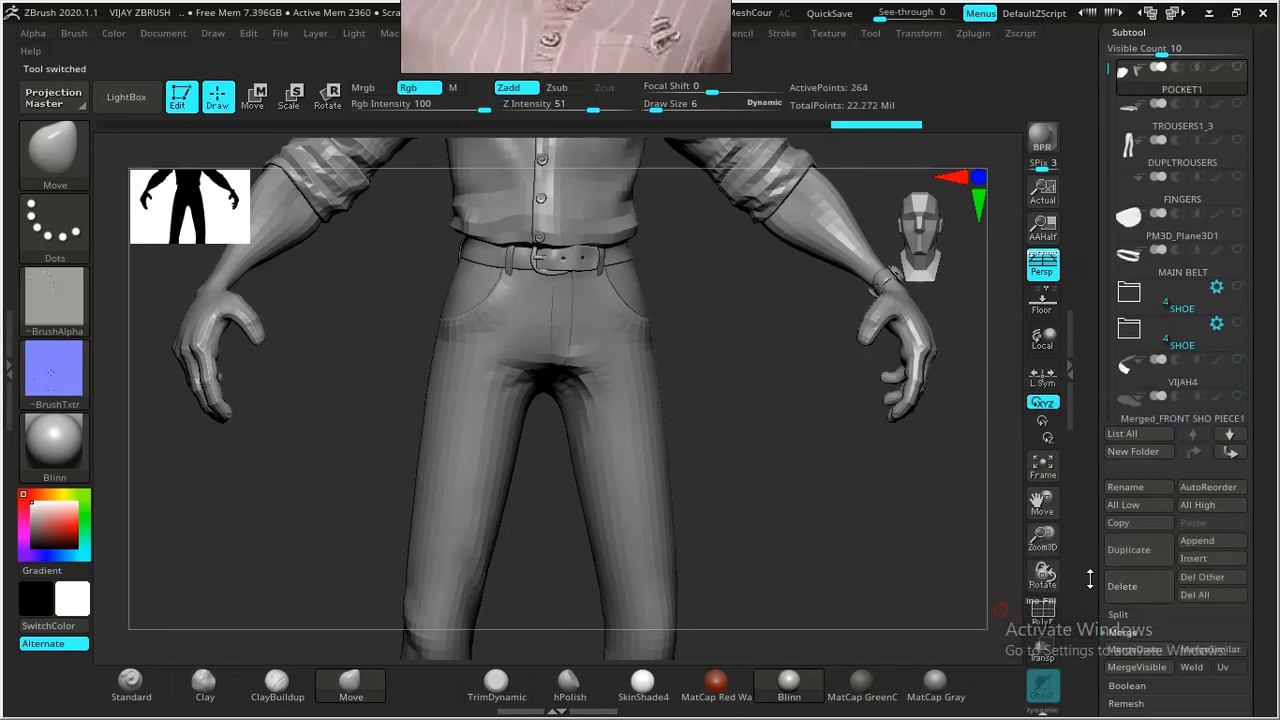
left_click(1135, 588)
left_click(966, 624)
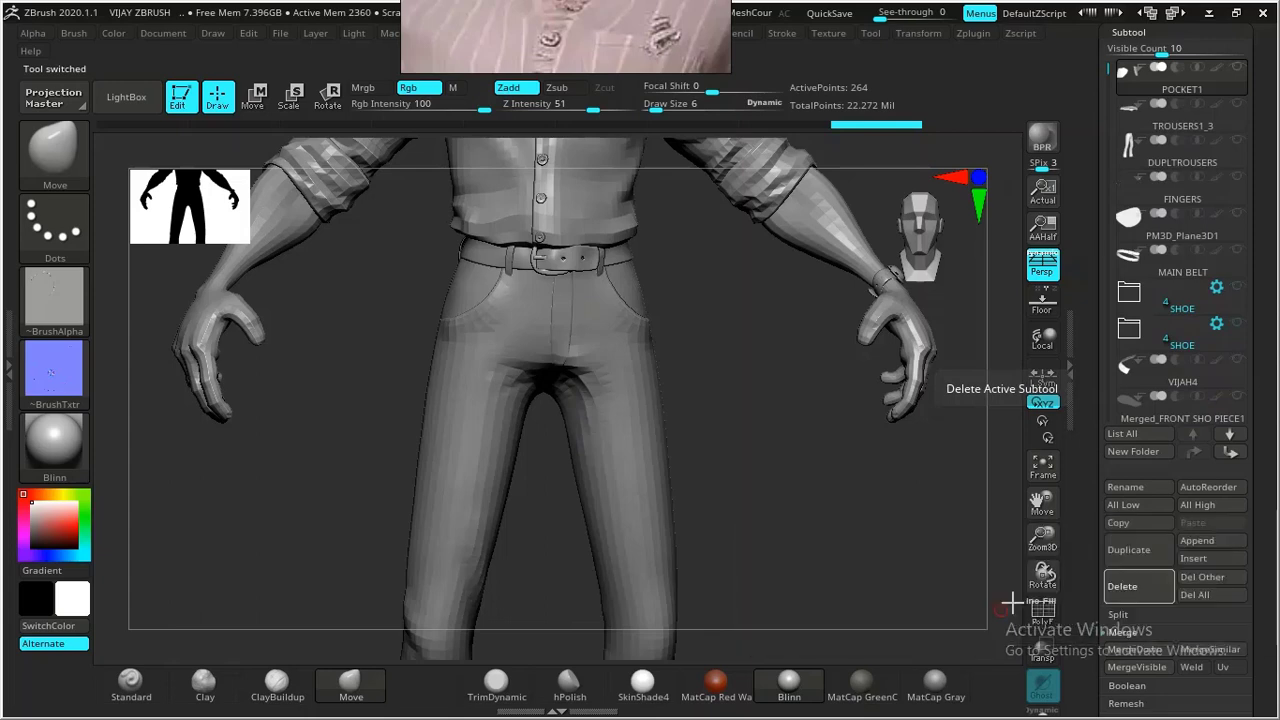
left_click(1135, 588)
left_click(960, 622)
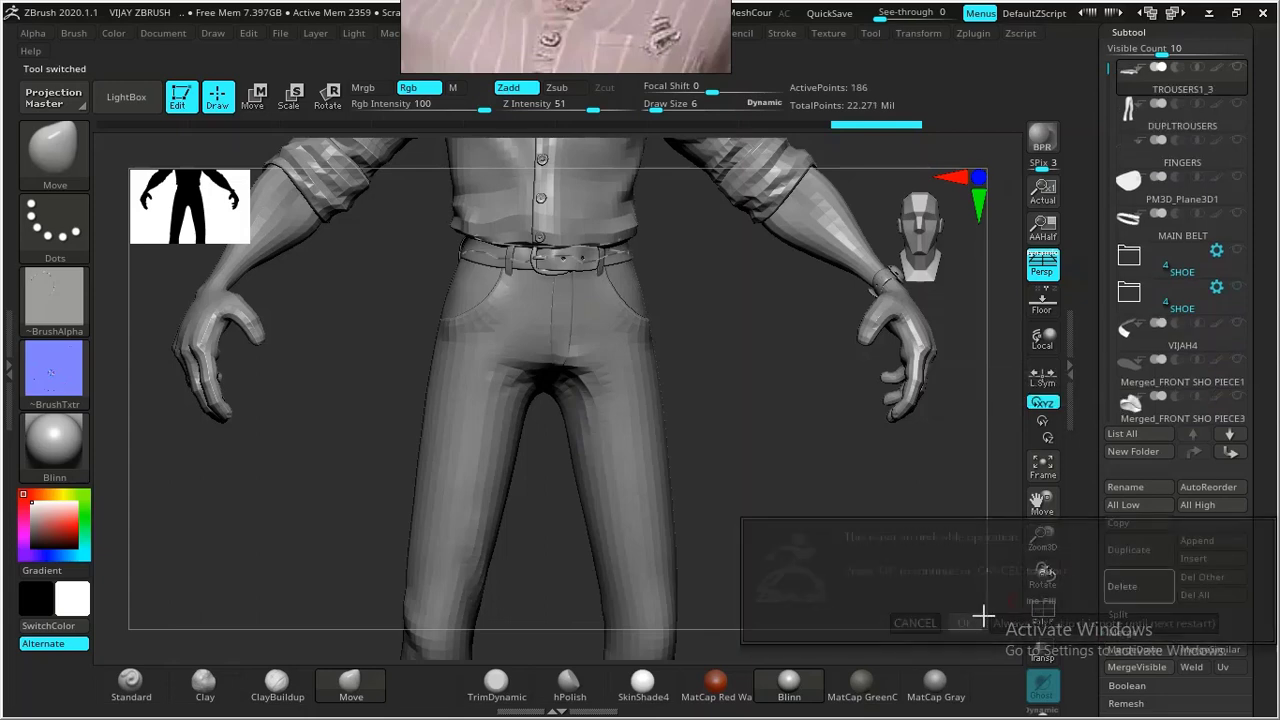
Delete the DUPLTROUSERS, FINGERS and PM3D_Plane3D1 subtools.
left_click(1135, 588)
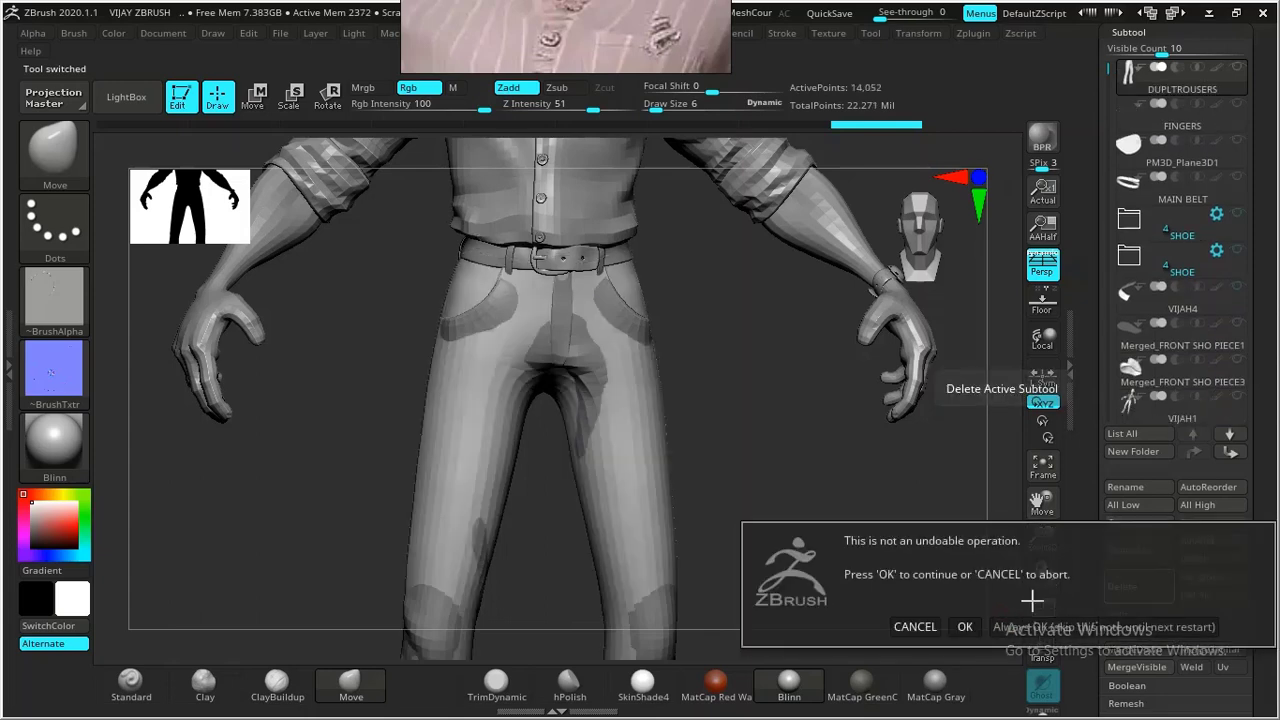
left_click(965, 626)
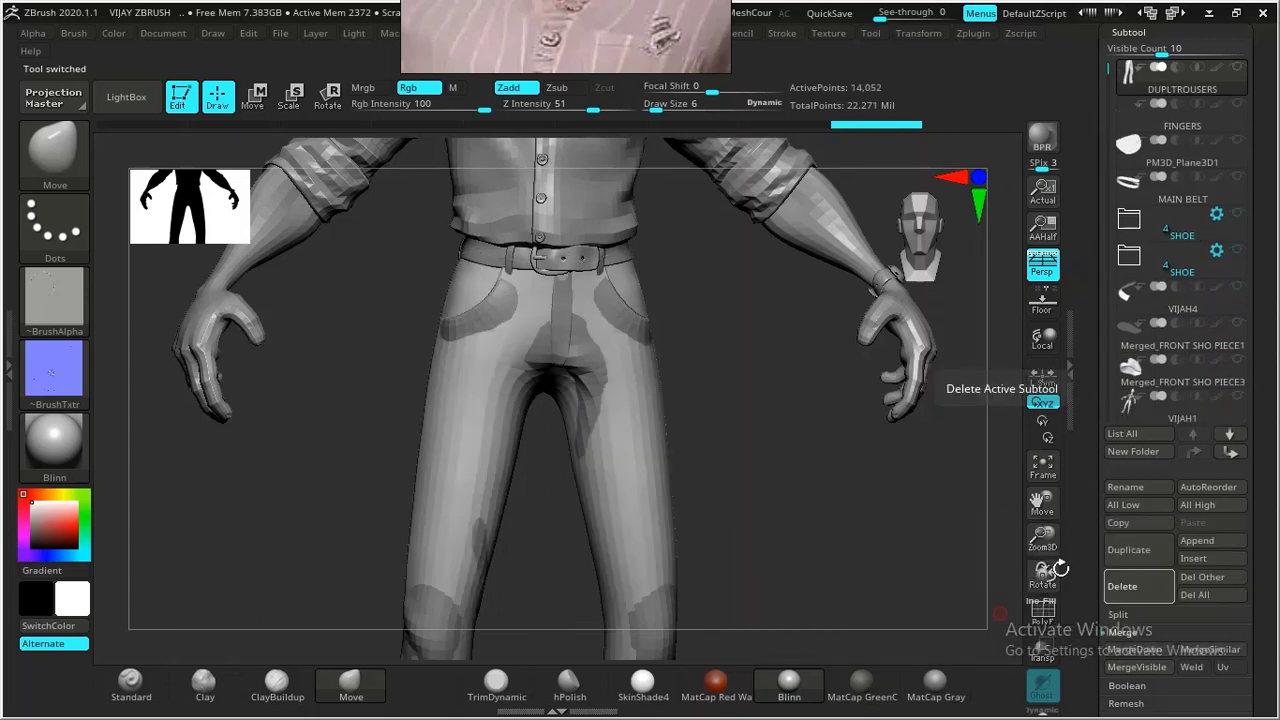
left_click(1135, 588)
left_click(965, 626)
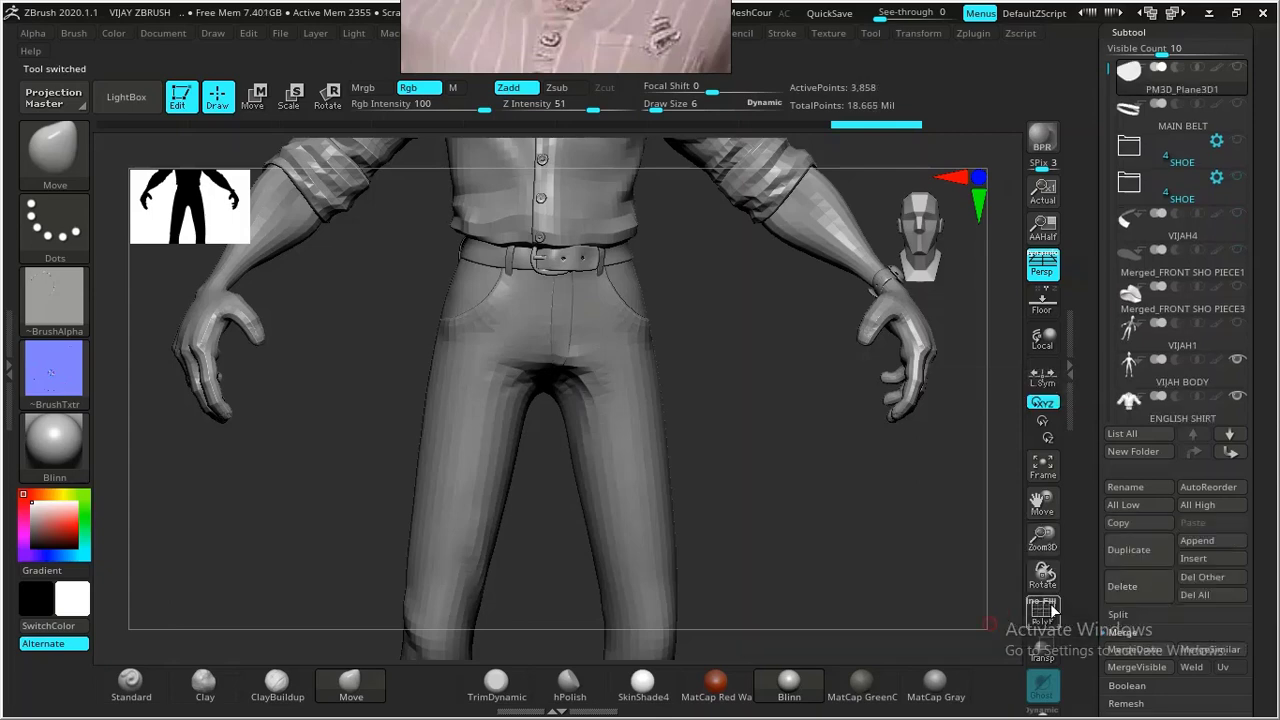
left_click(1132, 592)
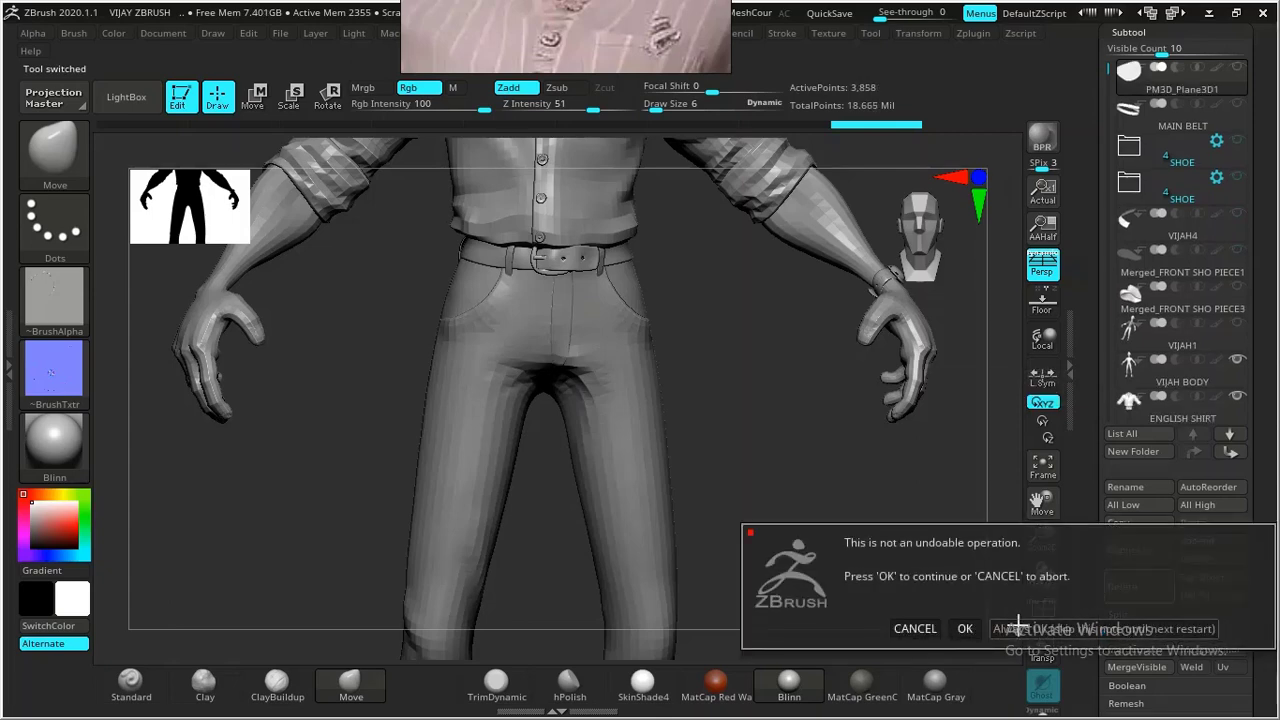
left_click(966, 628)
Delete the MAIN BELT subtool and both hidden SHOE folders together with the subtools inside them.
left_click(1135, 587)
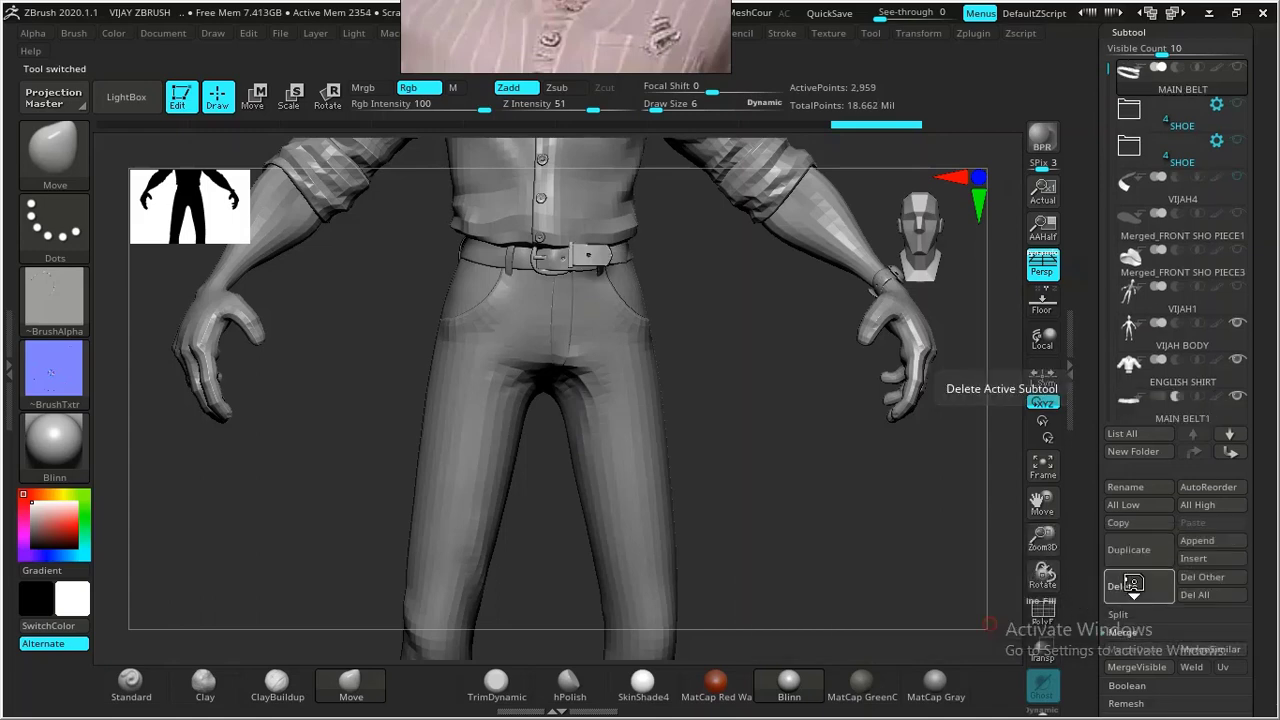
left_click(1135, 587)
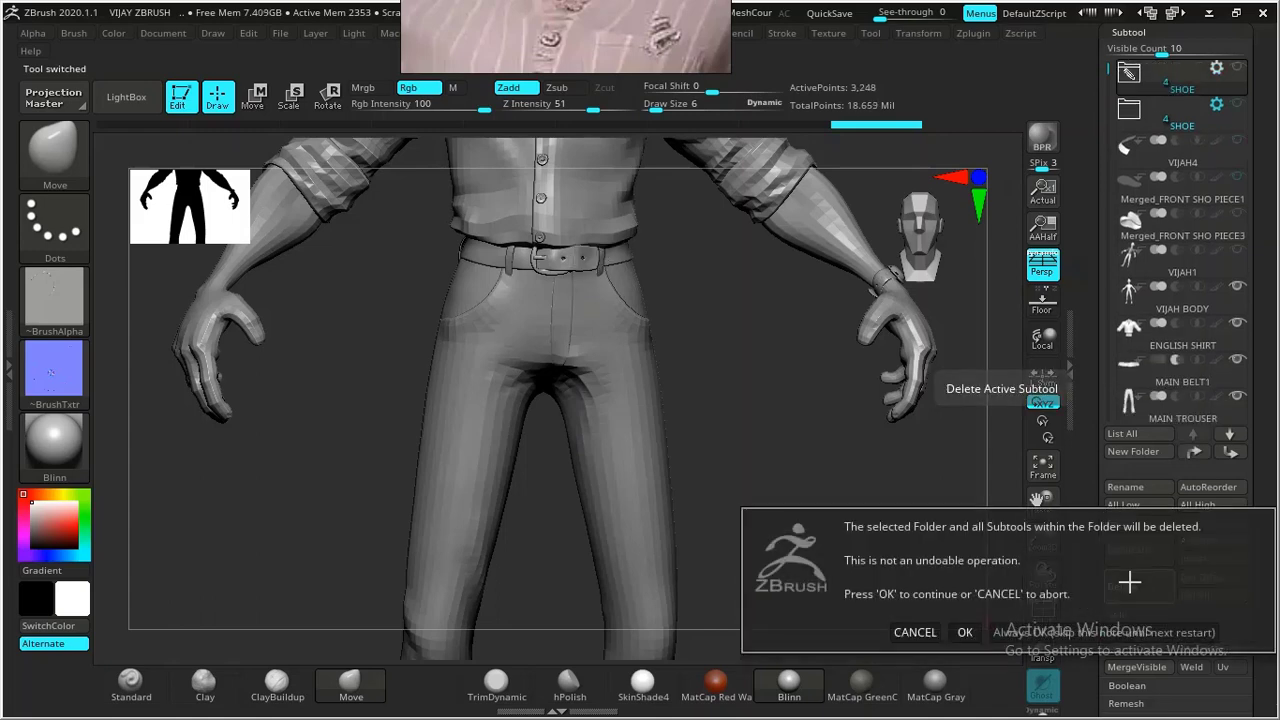
left_click(966, 632)
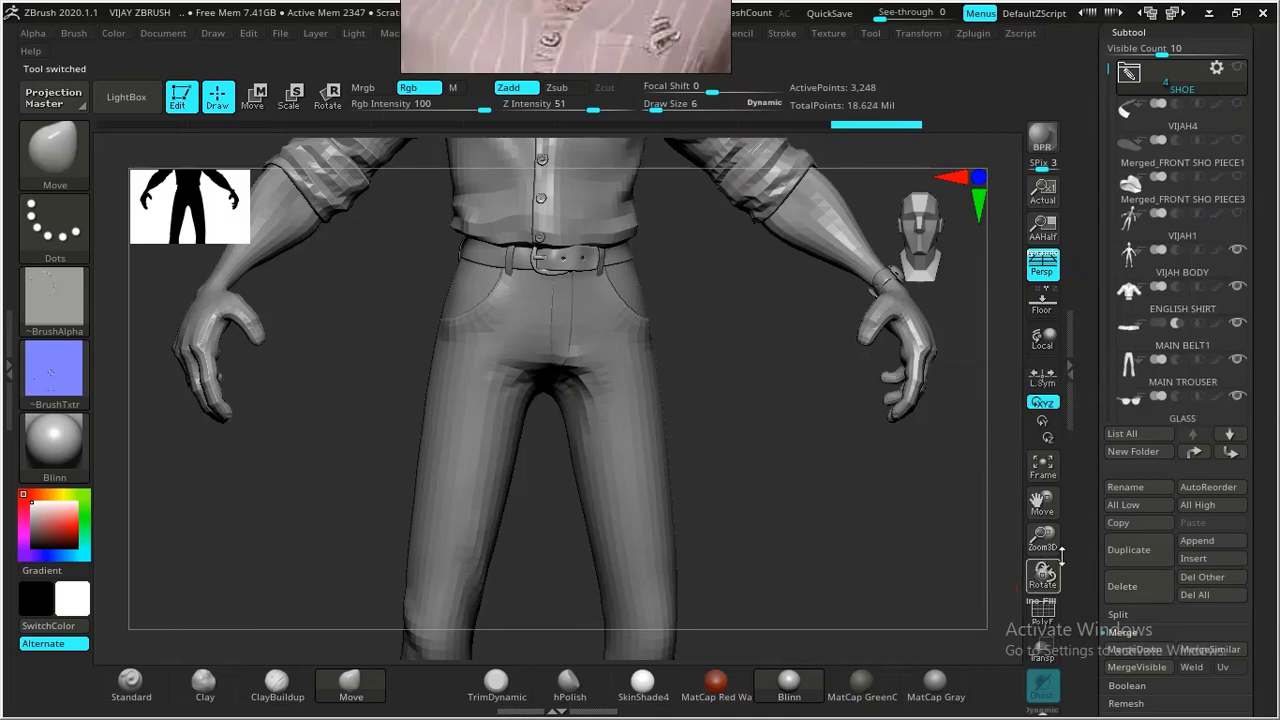
left_click(1140, 587)
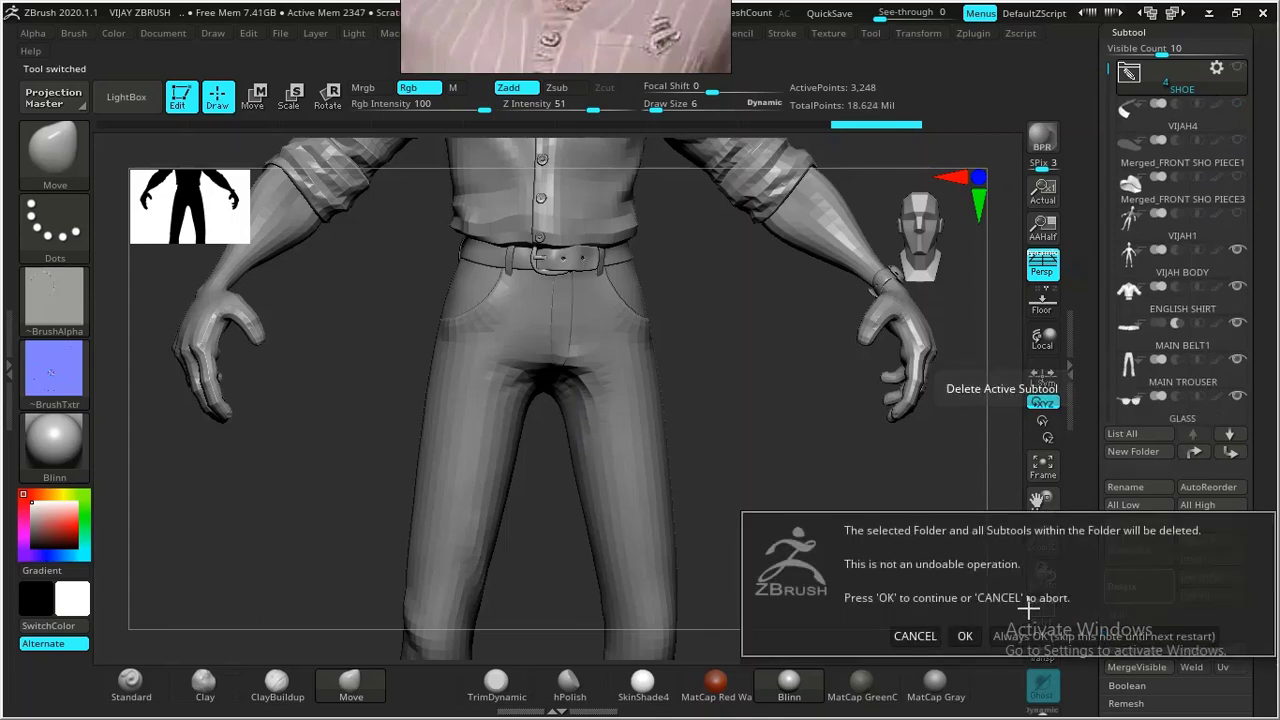
left_click(966, 632)
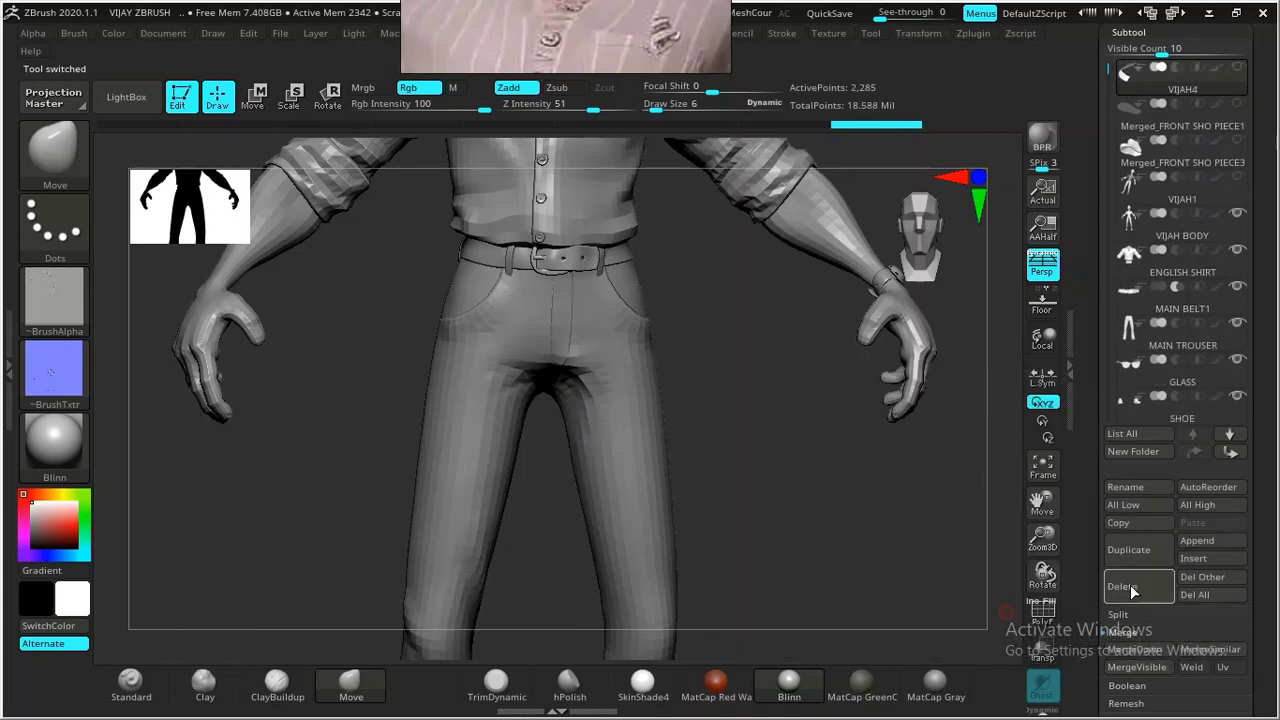
Delete the VIJAH4, Merged_FRONT SHO PIECE1 and Merged_FRONT SHO PIECE3 subtools.
left_click(1133, 592)
left_click(977, 614)
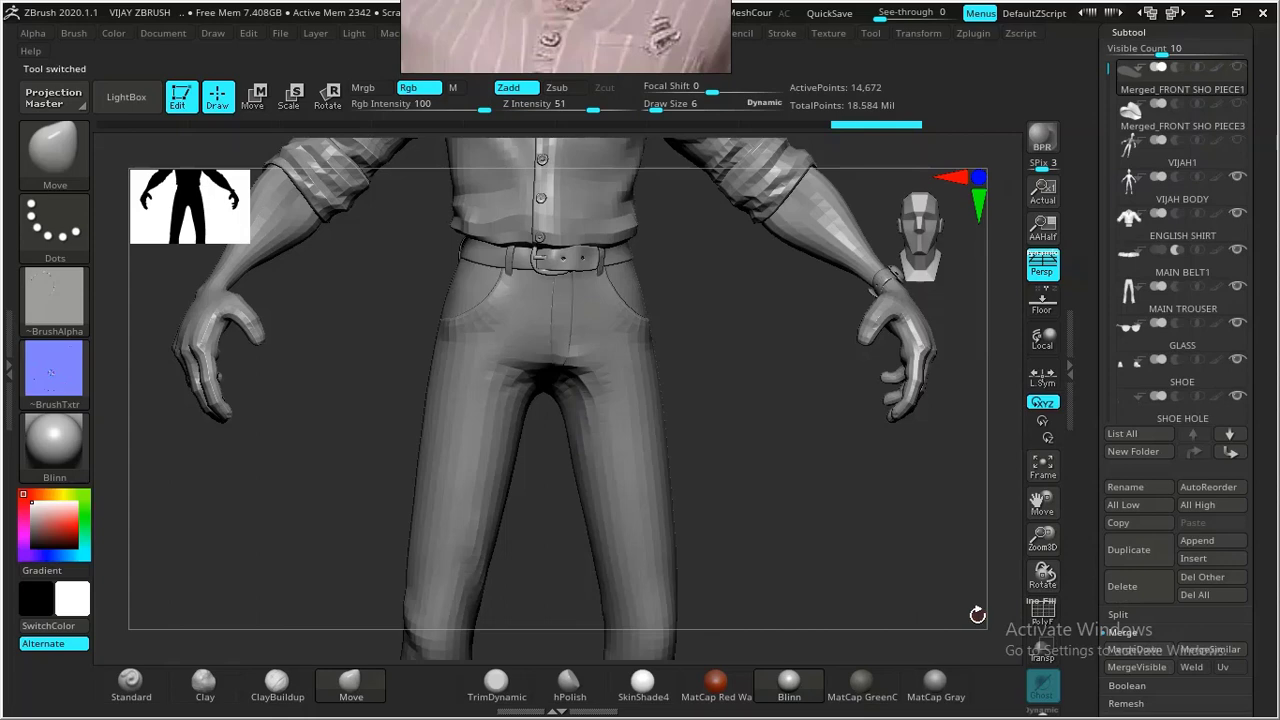
left_click(1141, 594)
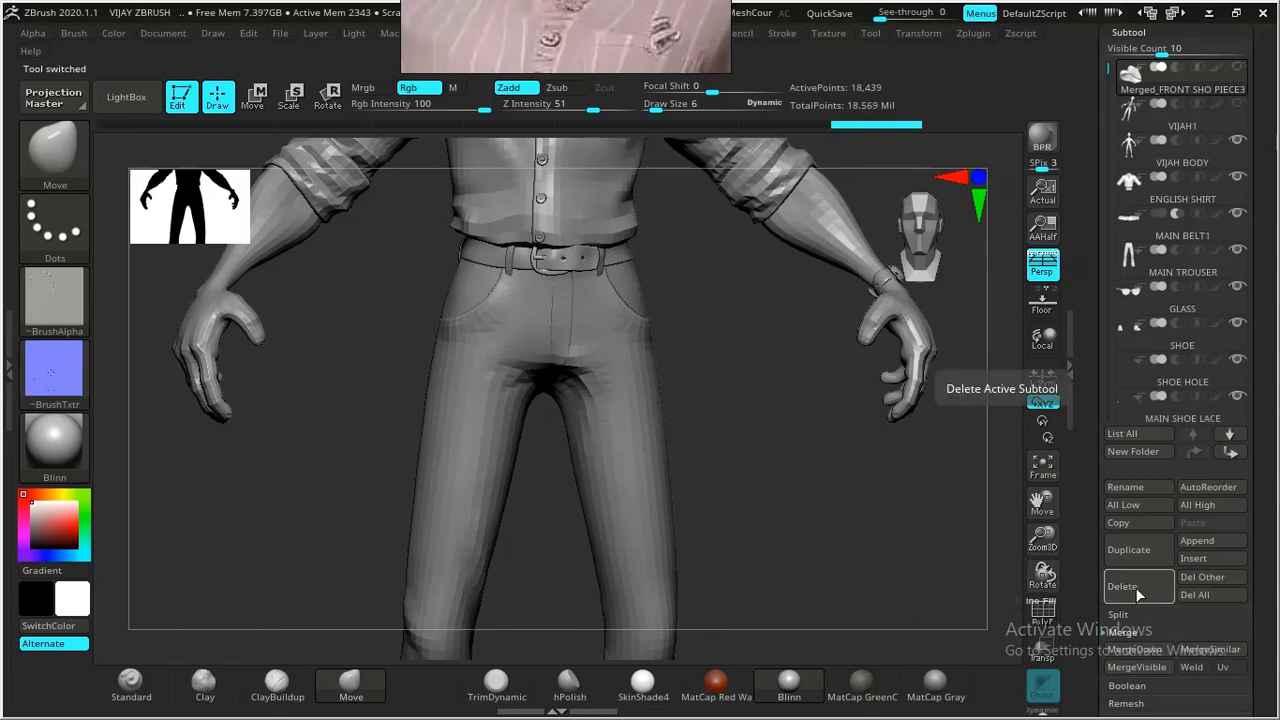
left_click(1140, 594)
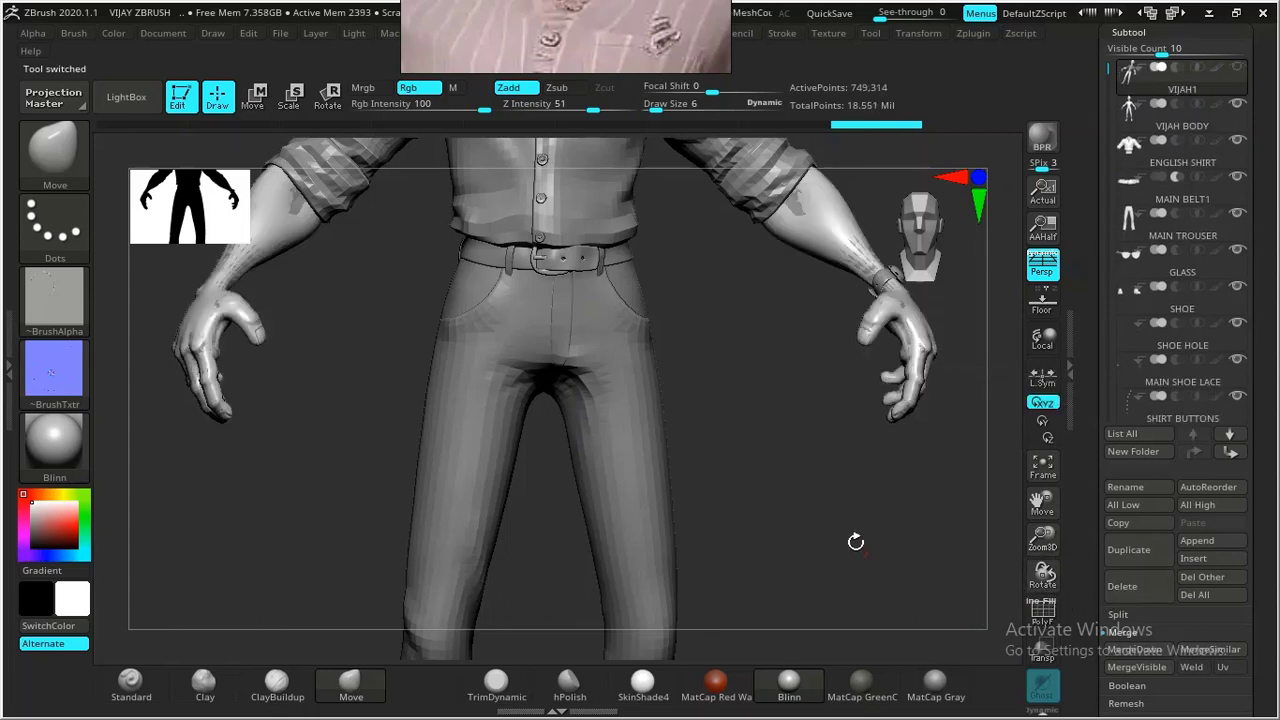
Select the VIJAH BODY subtool and save the project over VIJAY ZBRUSH.ZPR in the MR VIJAH STYLIZED folder.
left_click(1172, 129)
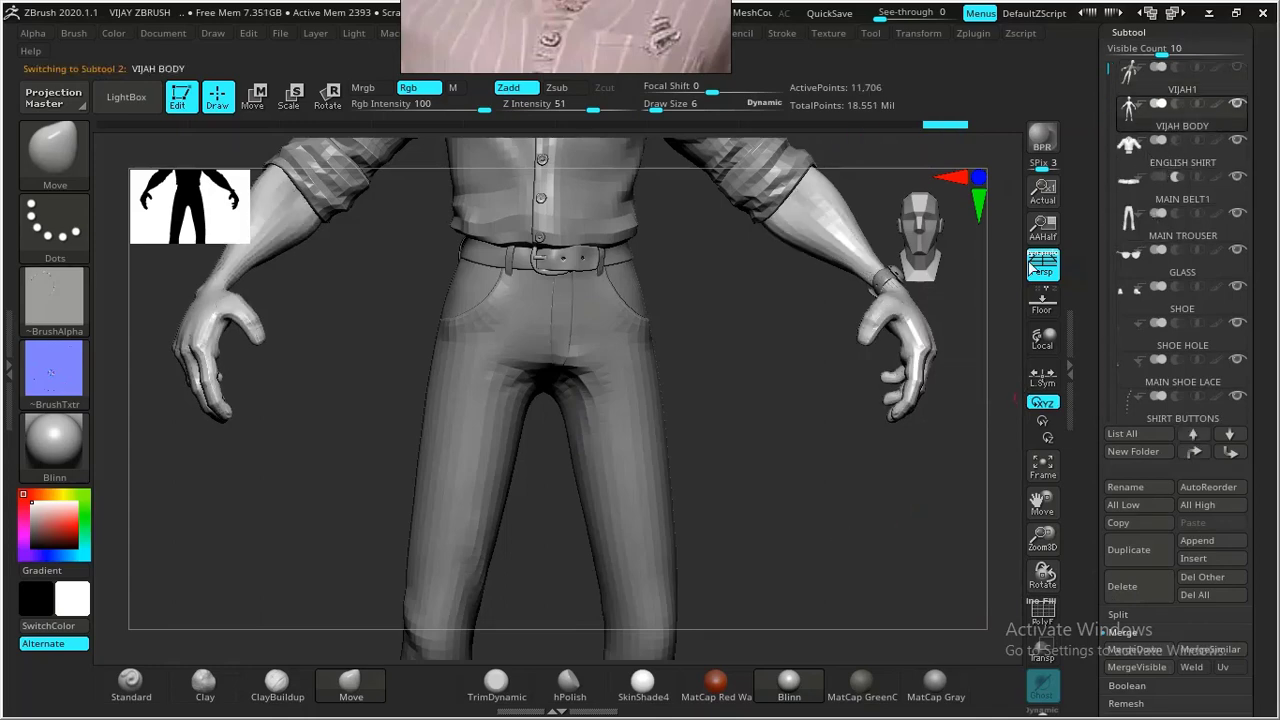
key("ctrl+s")
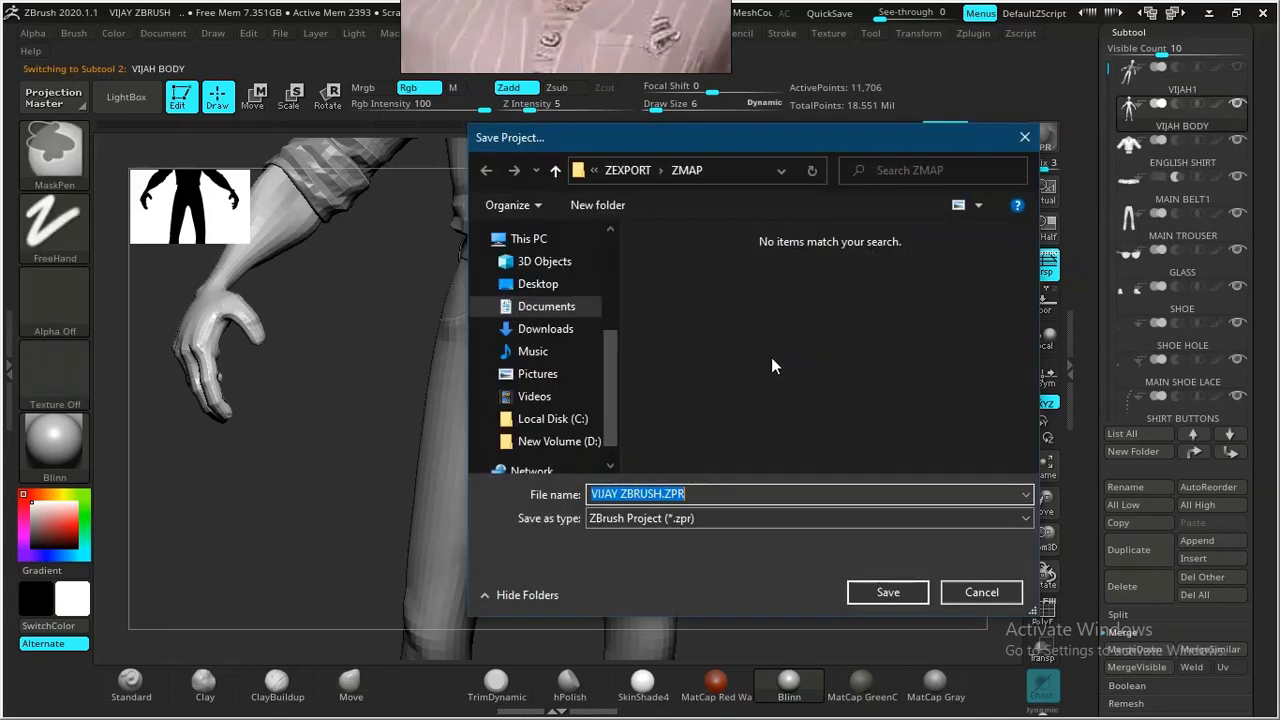
left_click(628, 171)
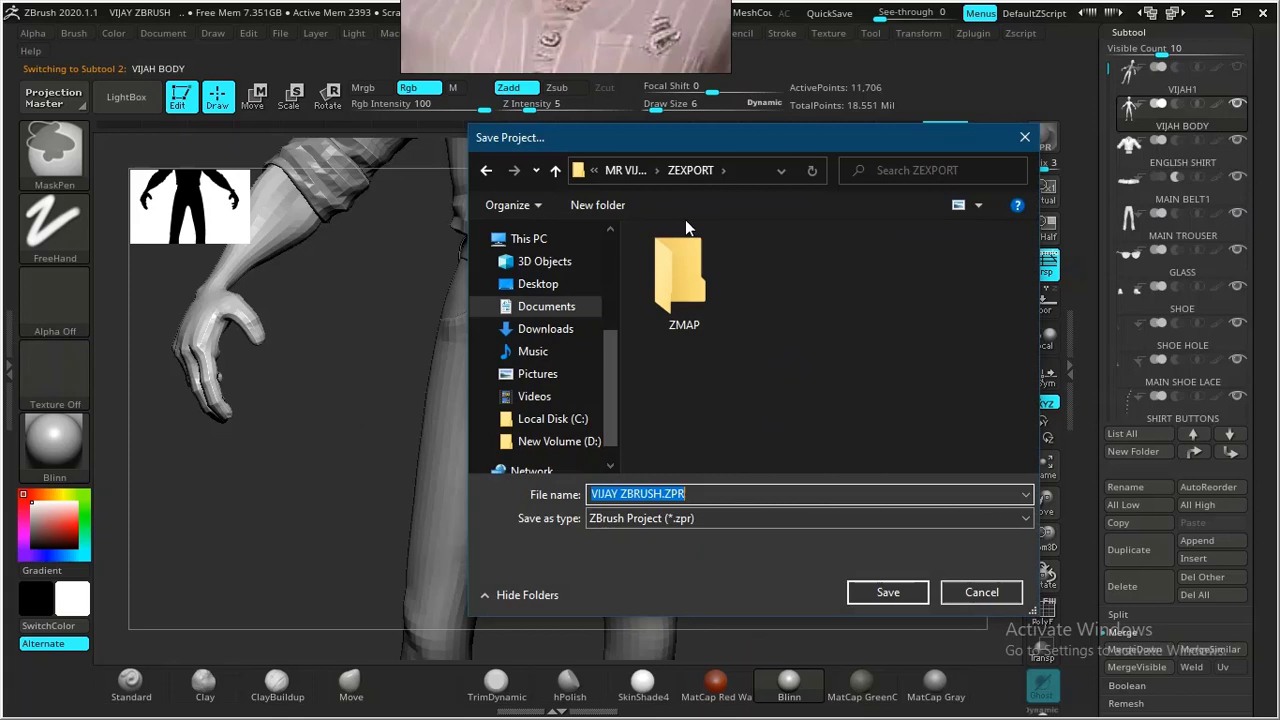
left_click(626, 170)
left_click(888, 592)
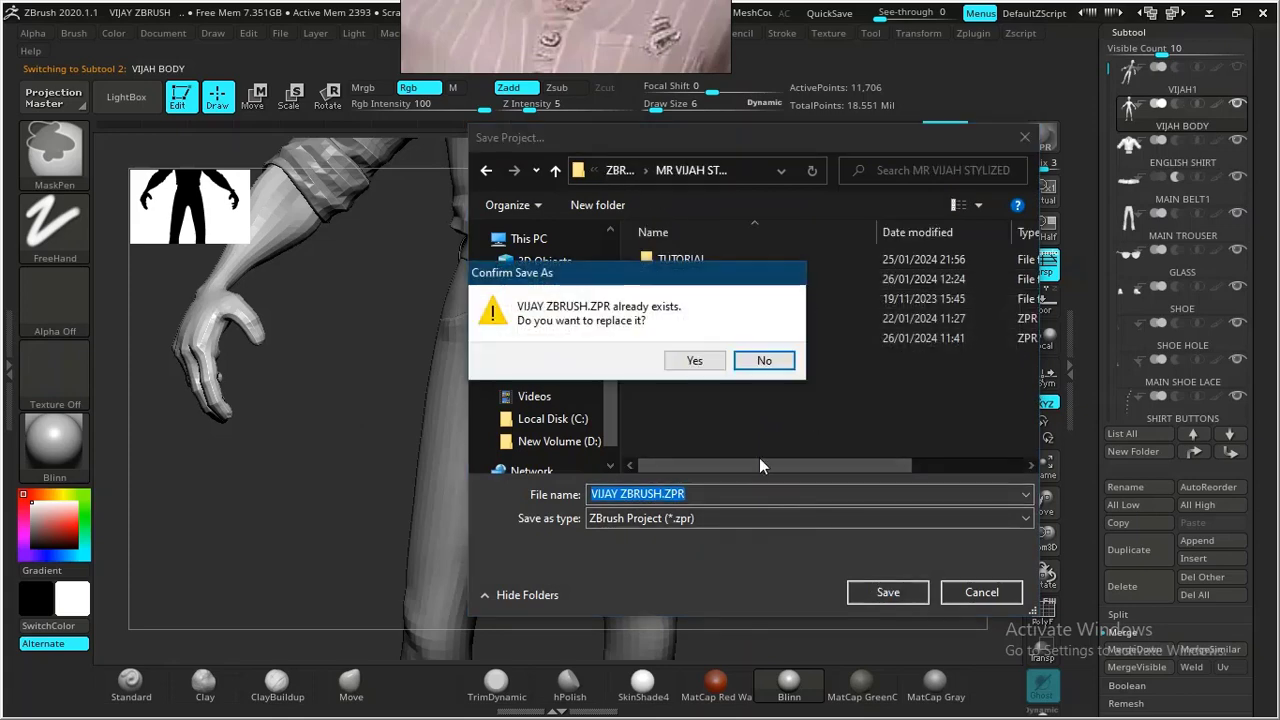
left_click(699, 360)
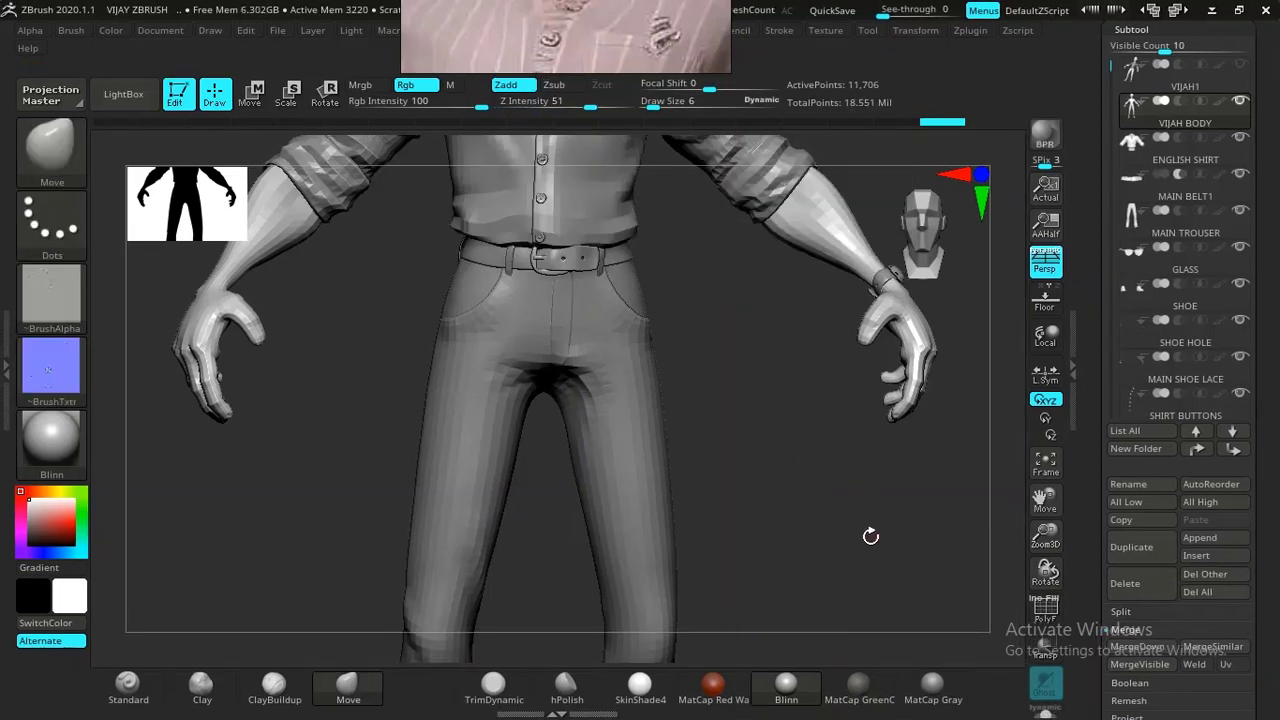
Switch to the Autodesk Maya scene that has the exported character meshes and the UV Editor open.
left_click_drag(870, 536, 877, 569)
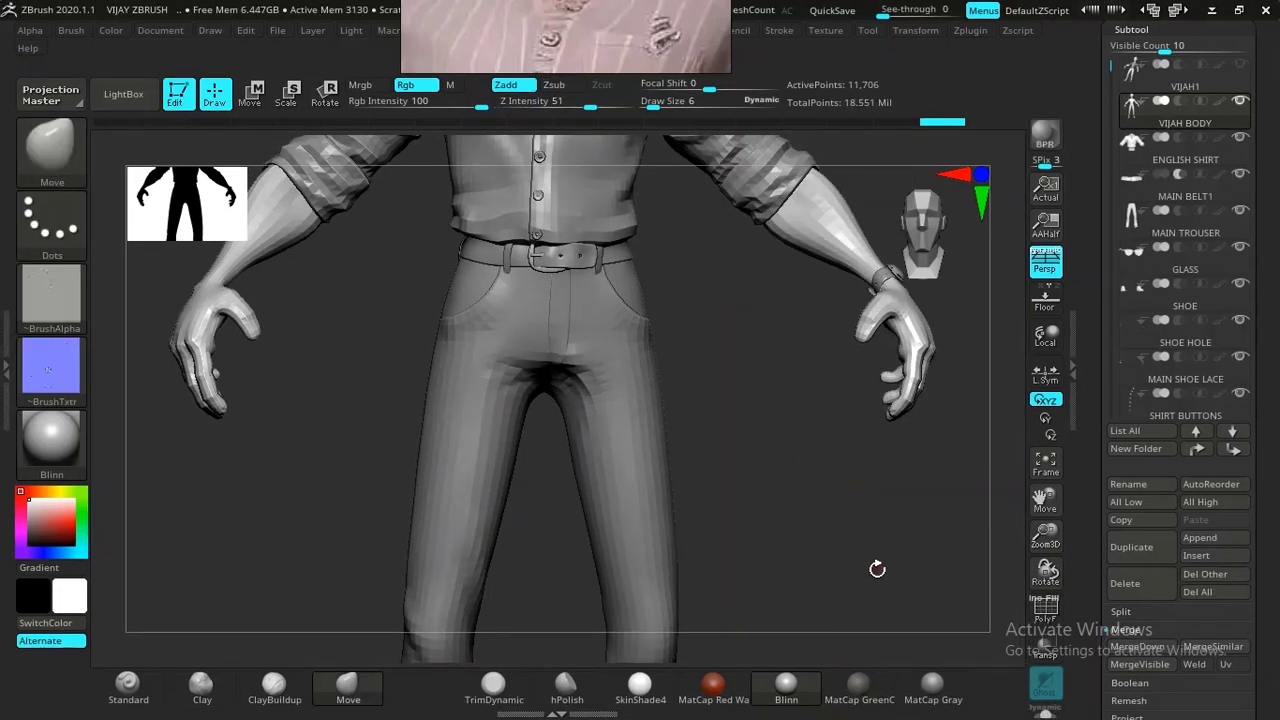
key("alt+Tab")
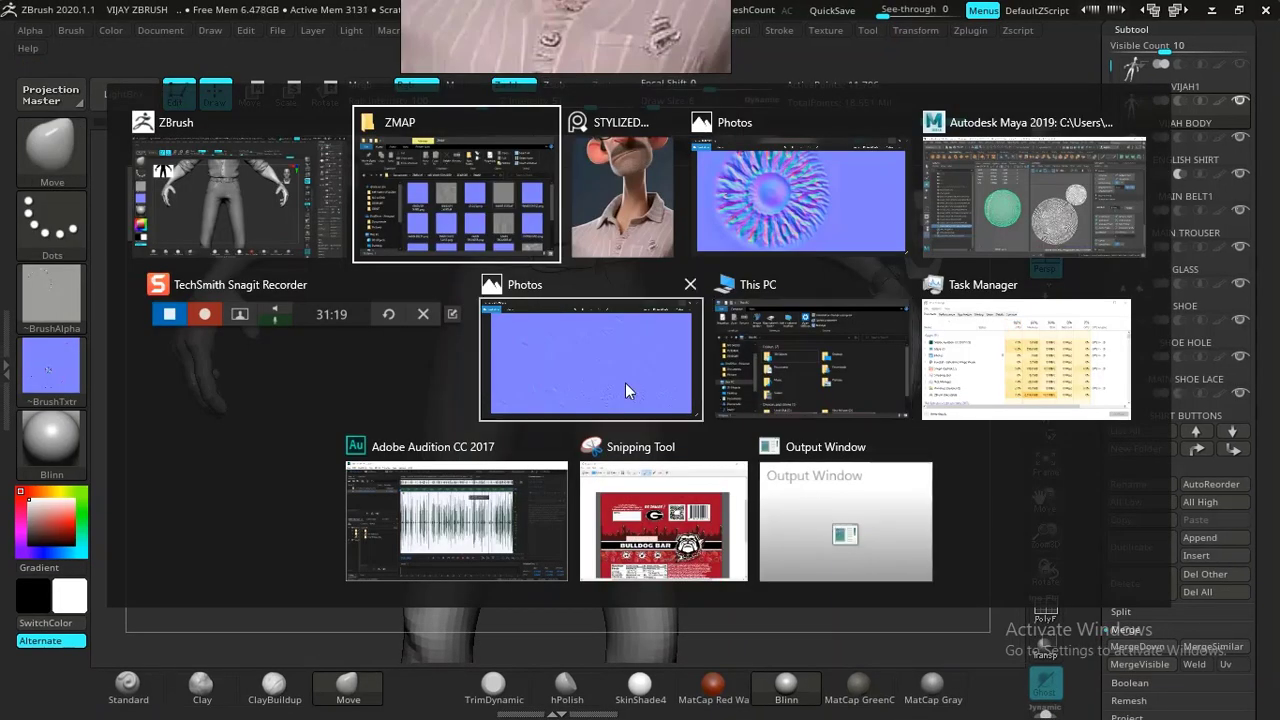
left_click(412, 381)
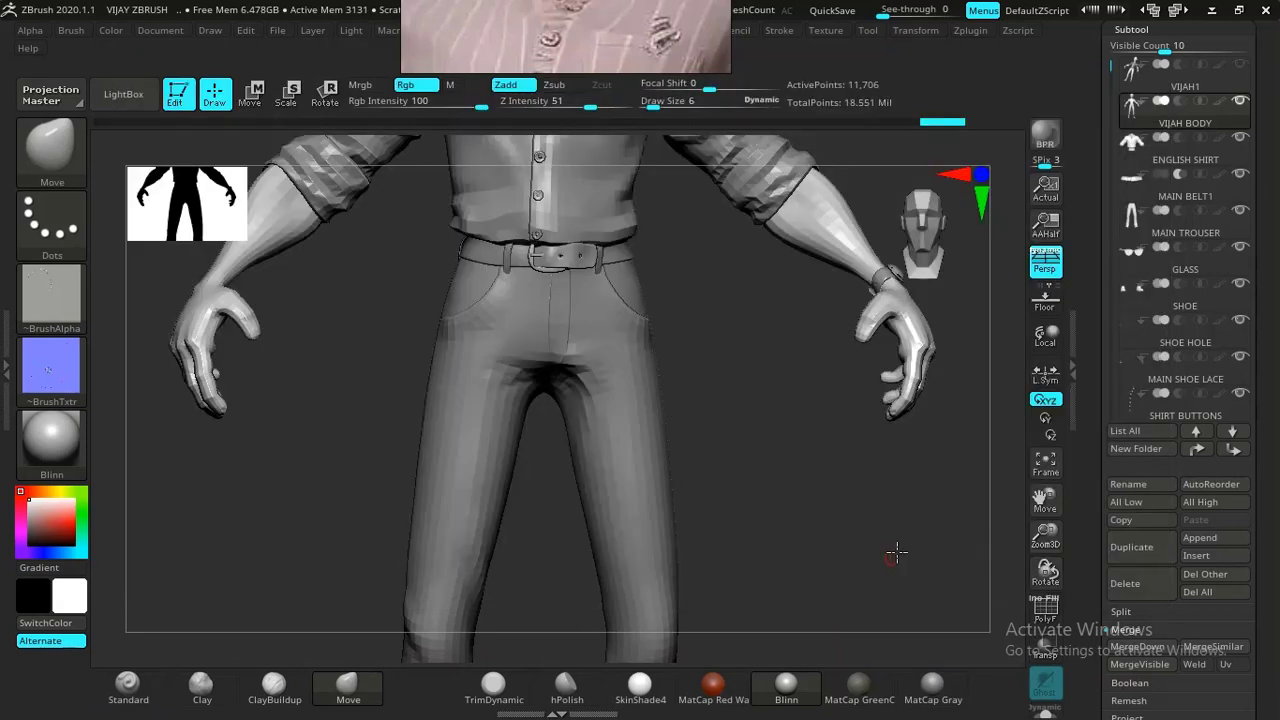
left_click_drag(896, 553, 900, 547)
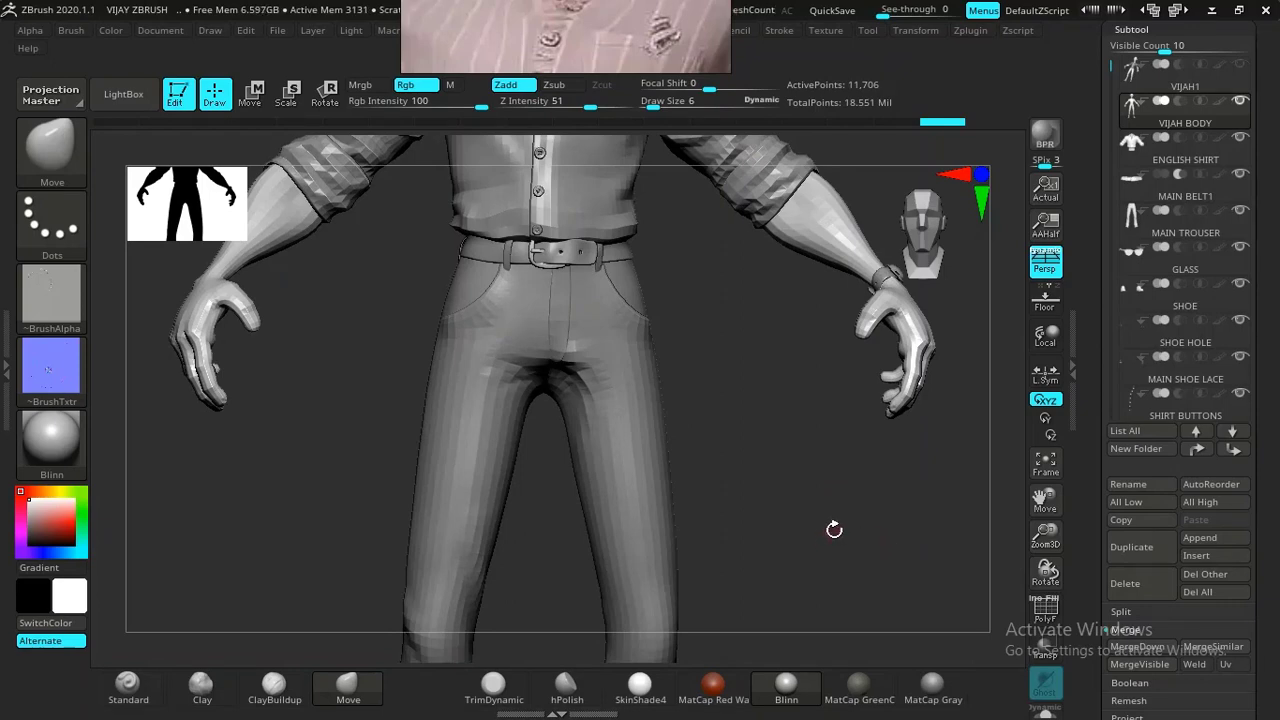
key("alt+Tab")
key("alt+Tab")
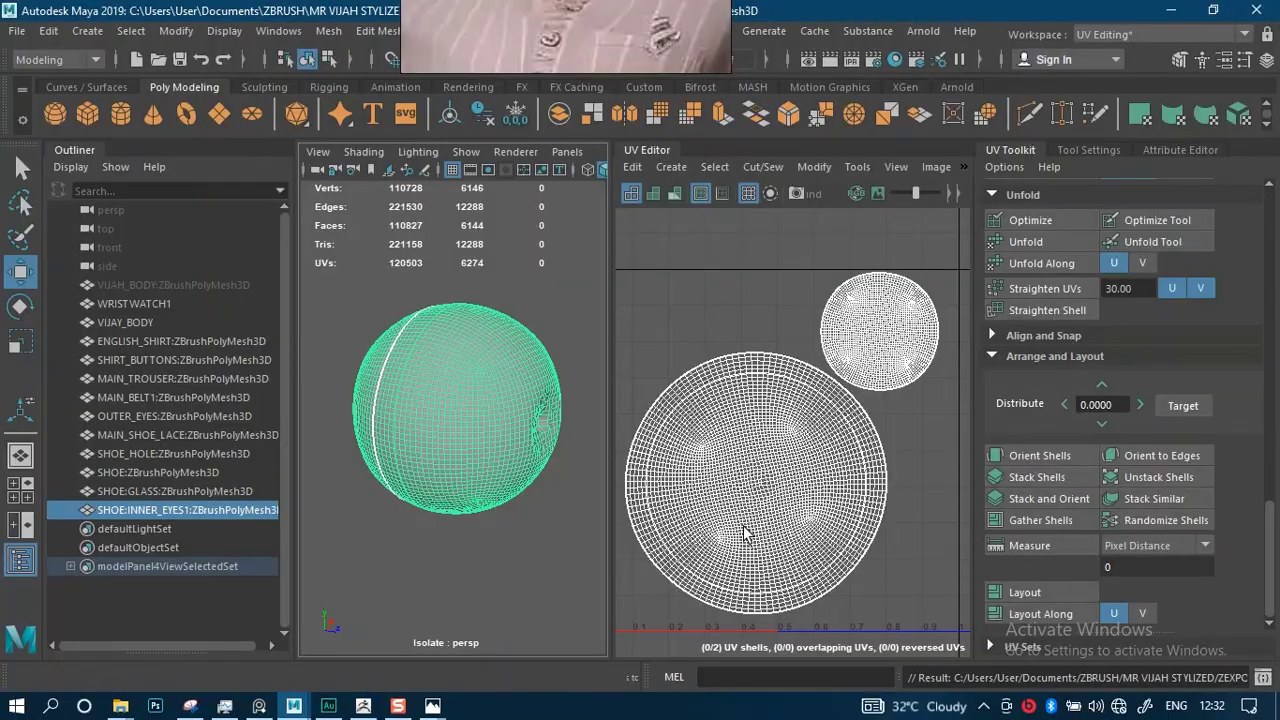